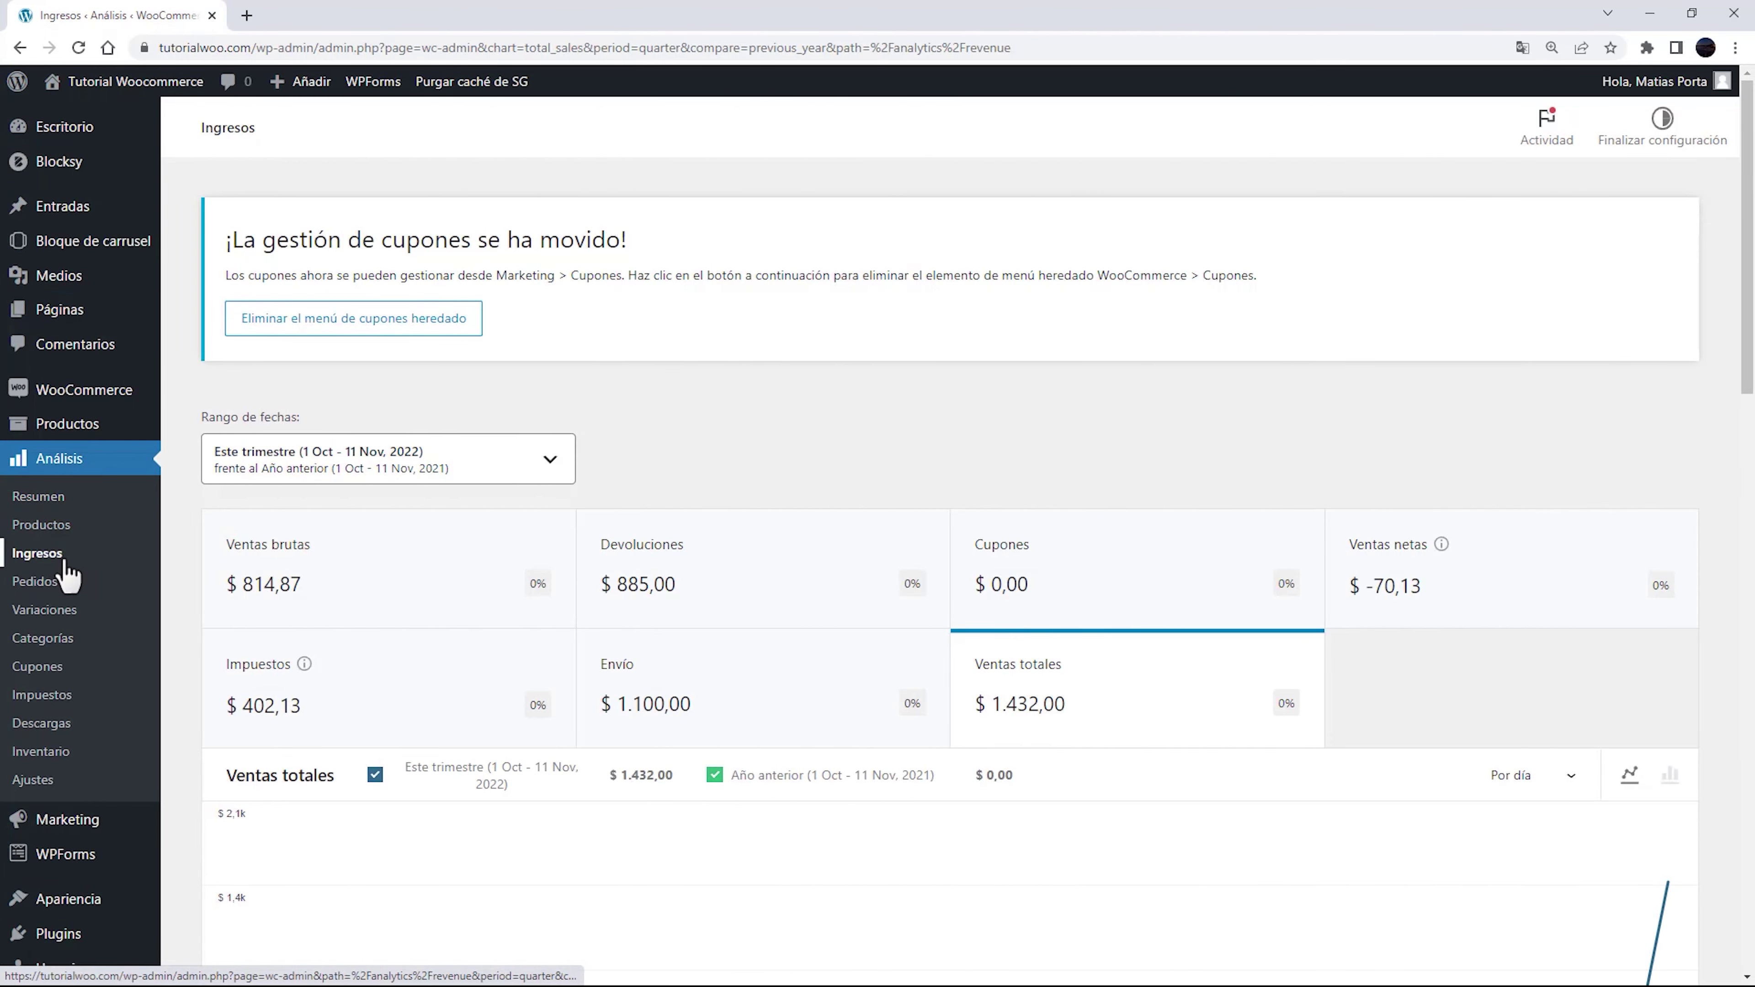
# Step: Scroll down through the Análisis > Ingresos revenue report
pyautogui.scroll(-4, 912, 454)
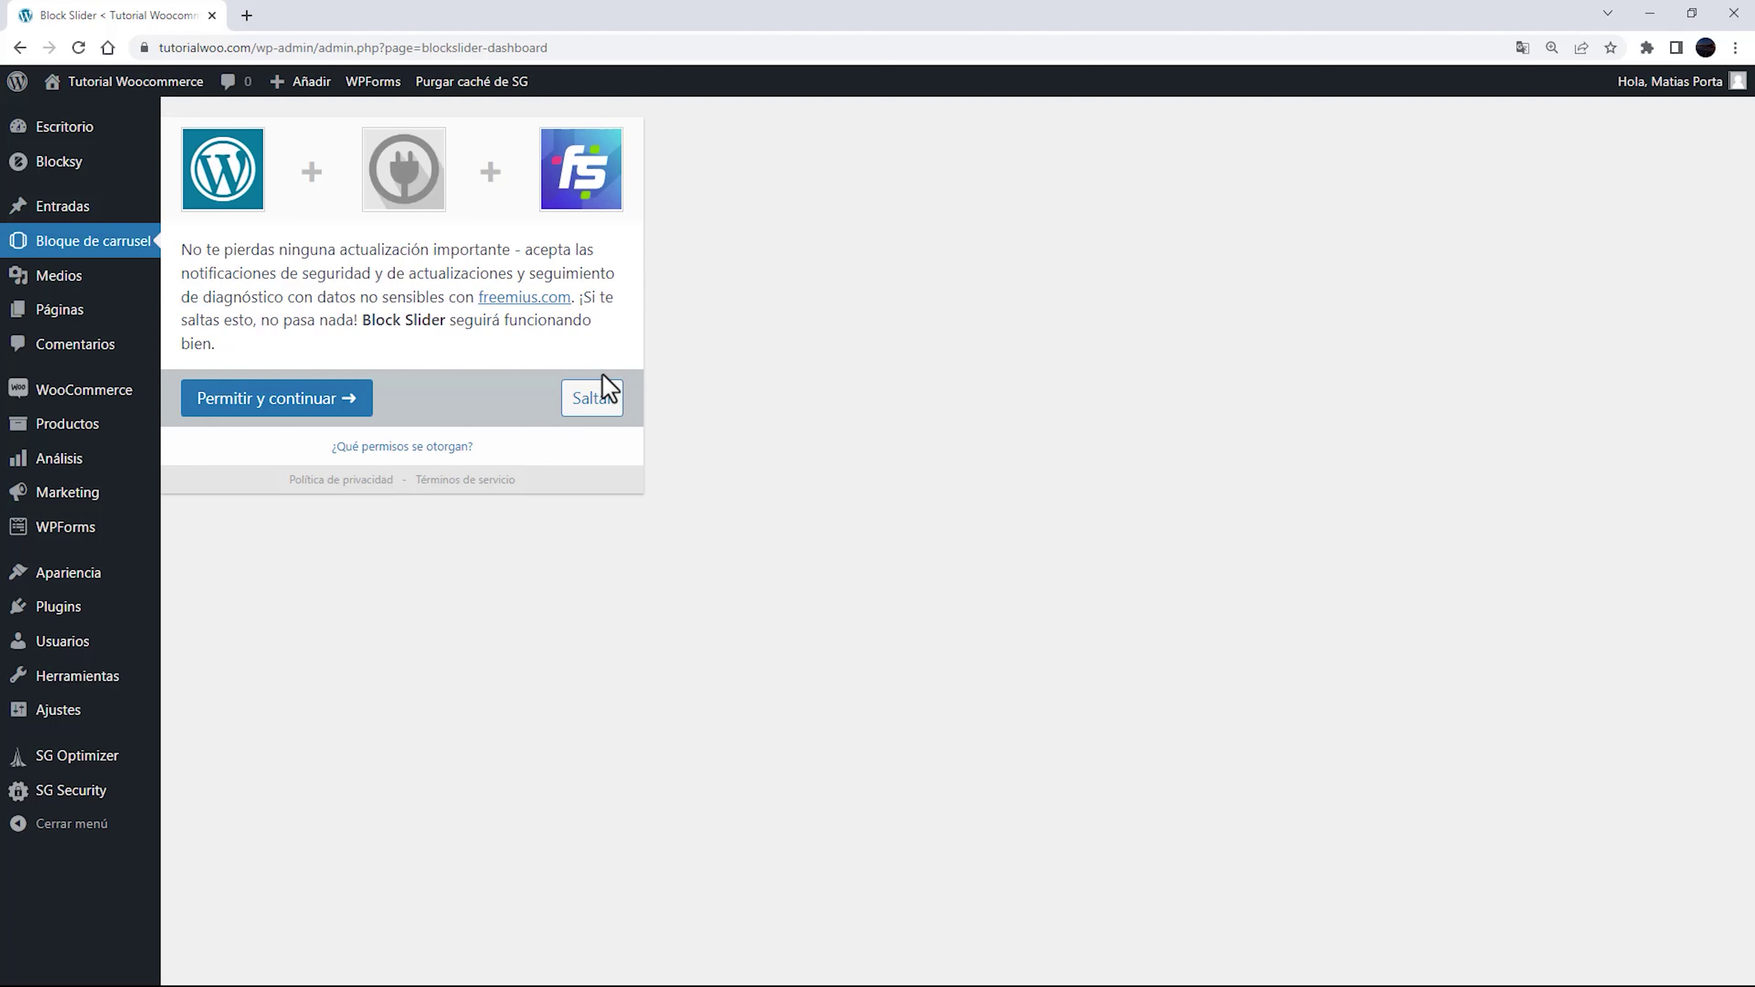
# Step: Skip the Freemius opt-in and scroll through the Block Slider Getting Started page
pyautogui.click(592, 400)
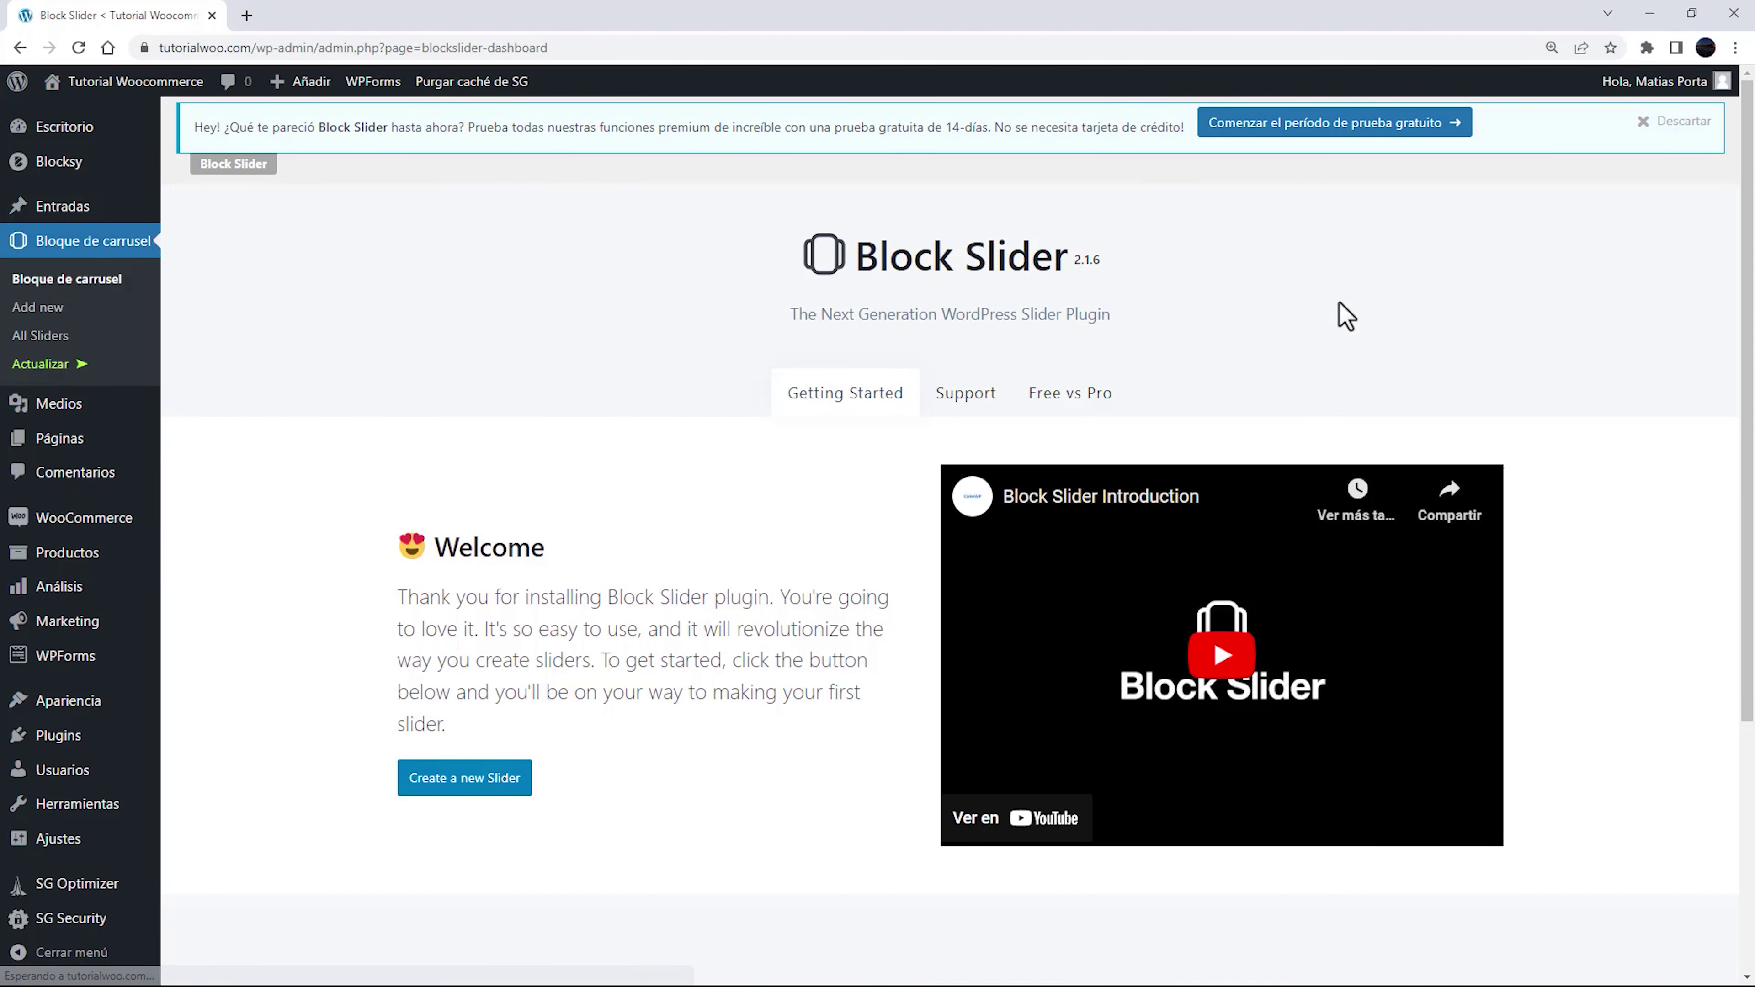
pyautogui.scroll(-1, 1343, 315)
pyautogui.scroll(-5, 1344, 314)
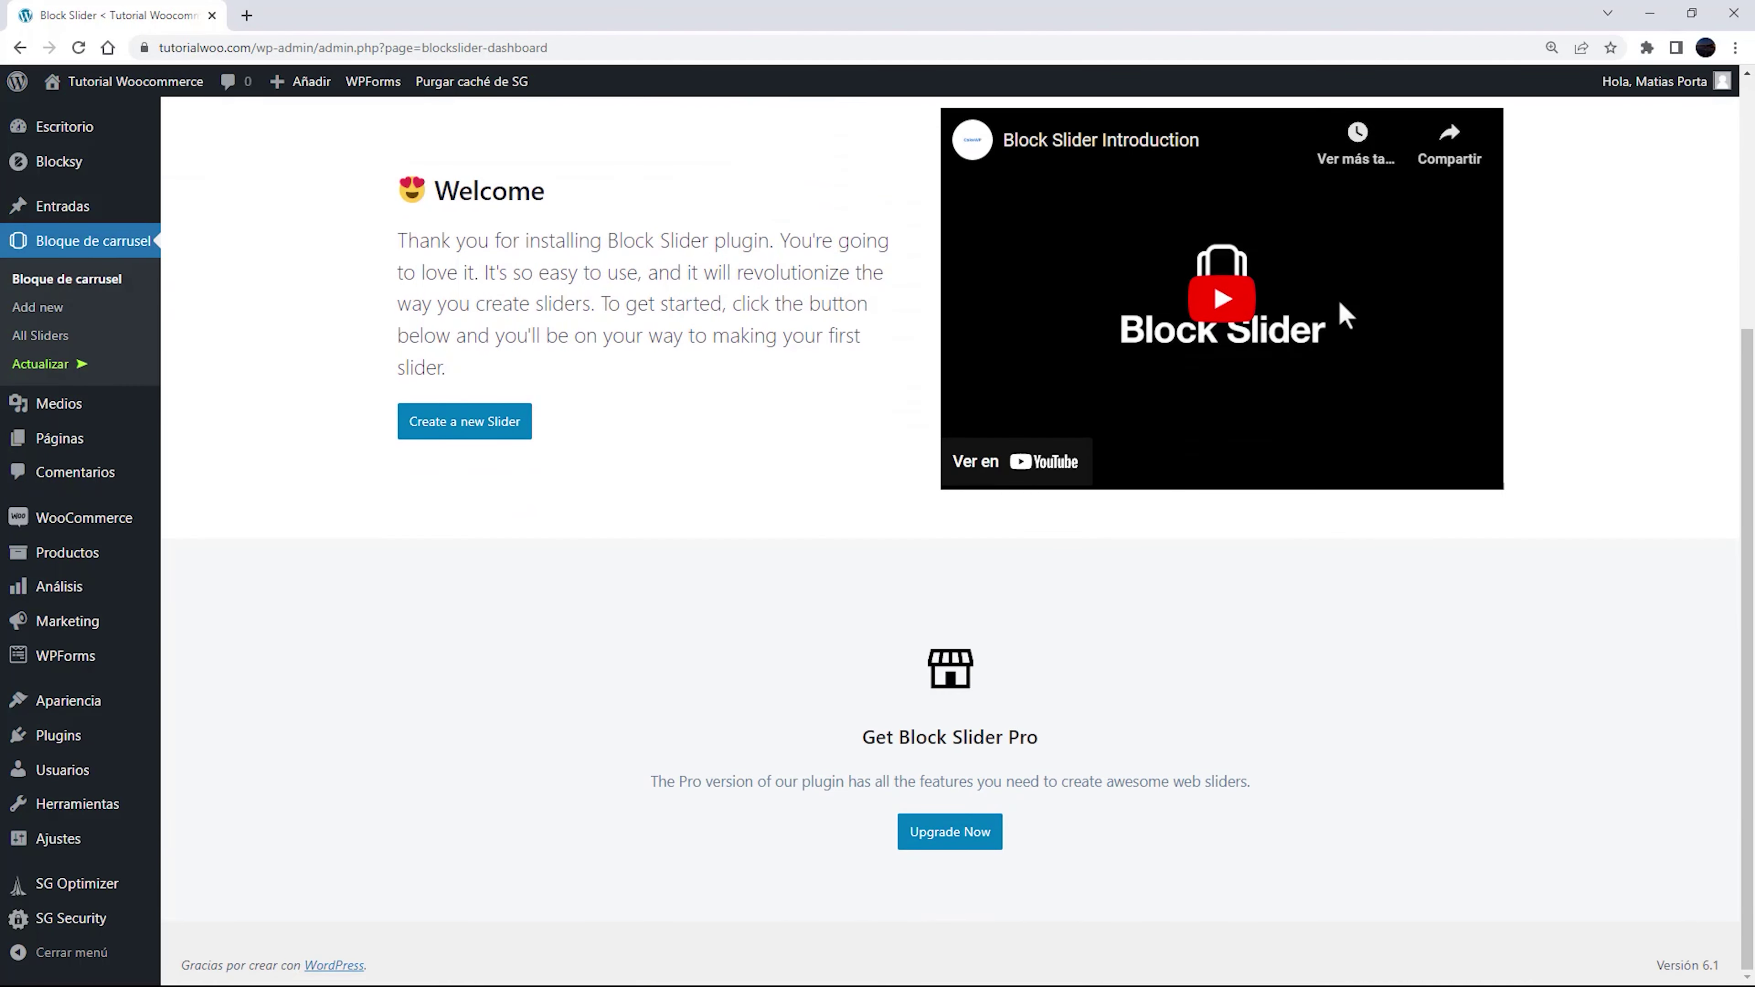
pyautogui.scroll(5, 1343, 322)
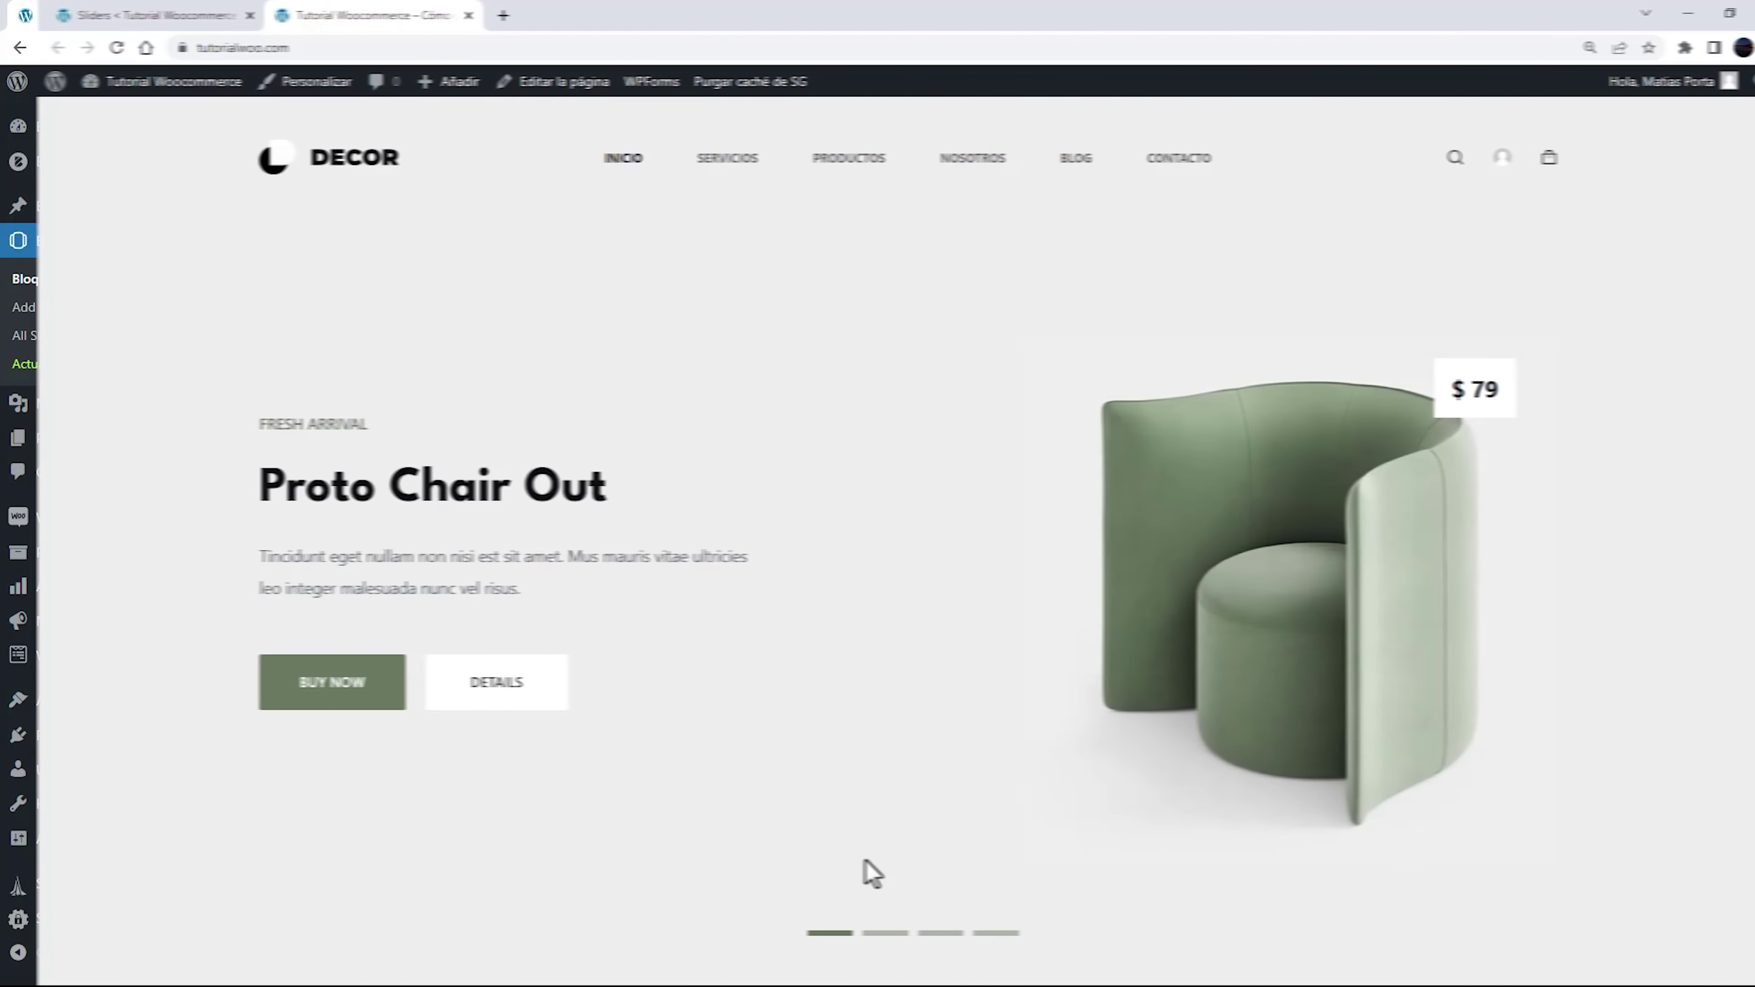
# Step: Page the homepage slider forward to the Nest Easy Sofa and Nest Low Sofa slides
pyautogui.click(847, 933)
pyautogui.click(900, 933)
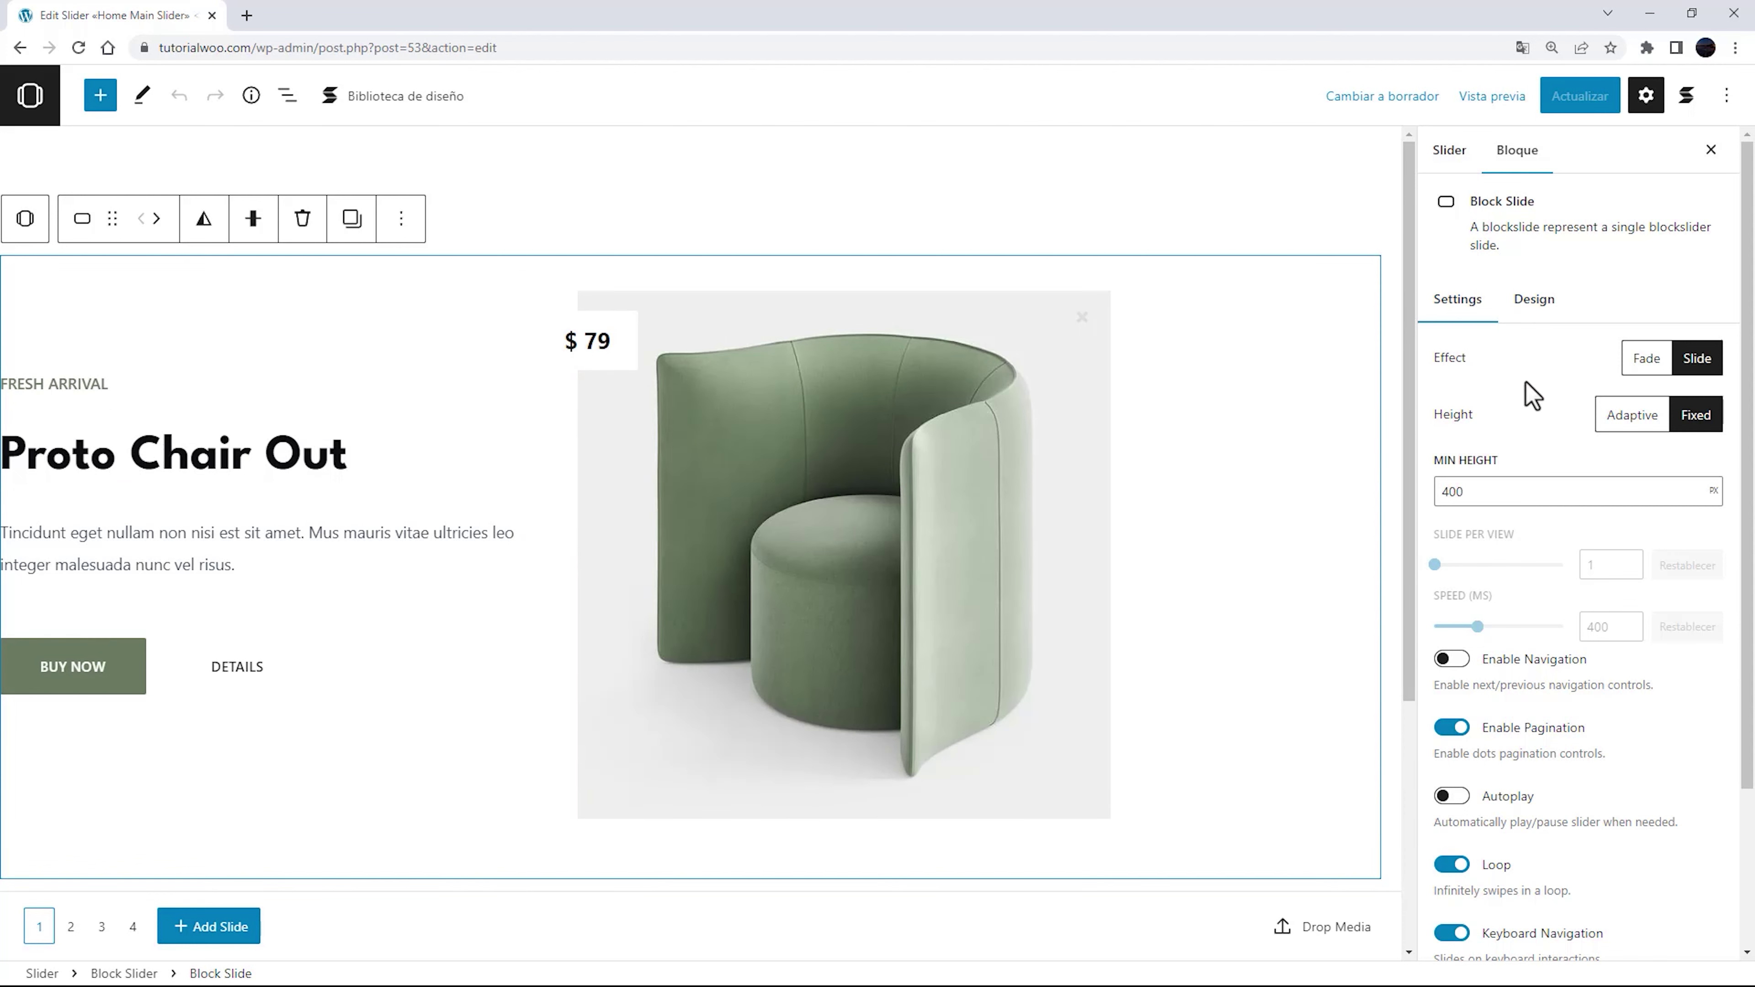
pyautogui.scroll(-3, 1527, 392)
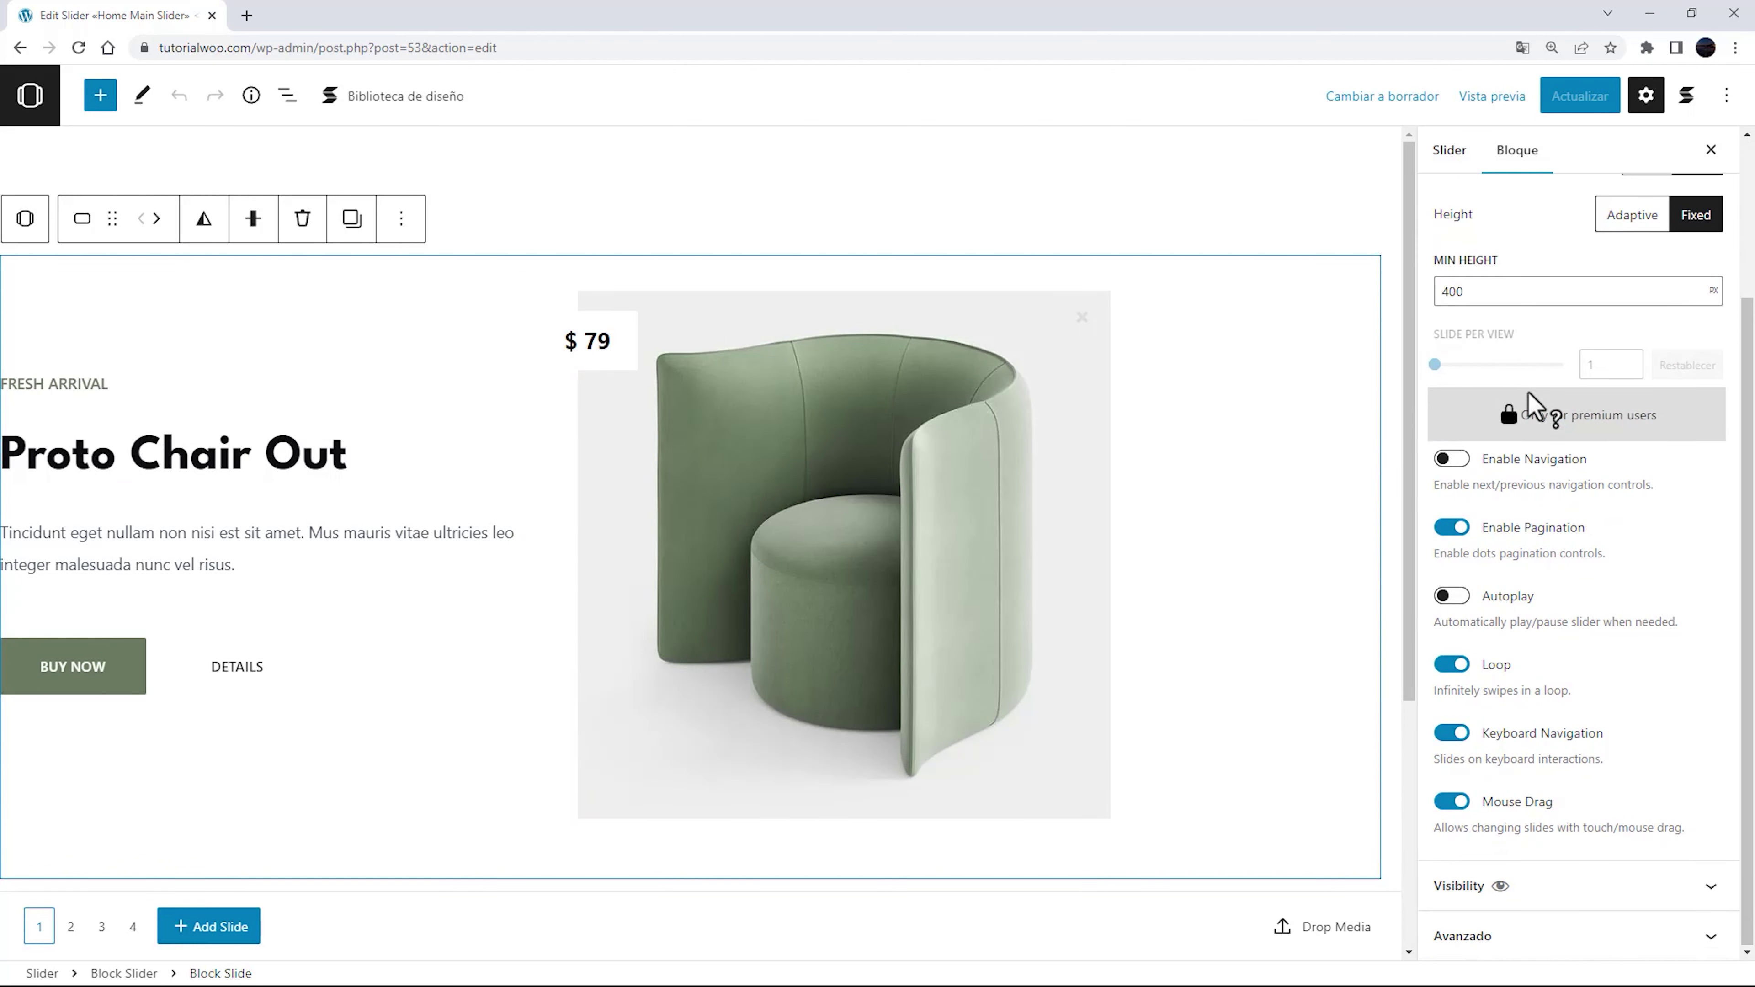
pyautogui.scroll(3, 1527, 392)
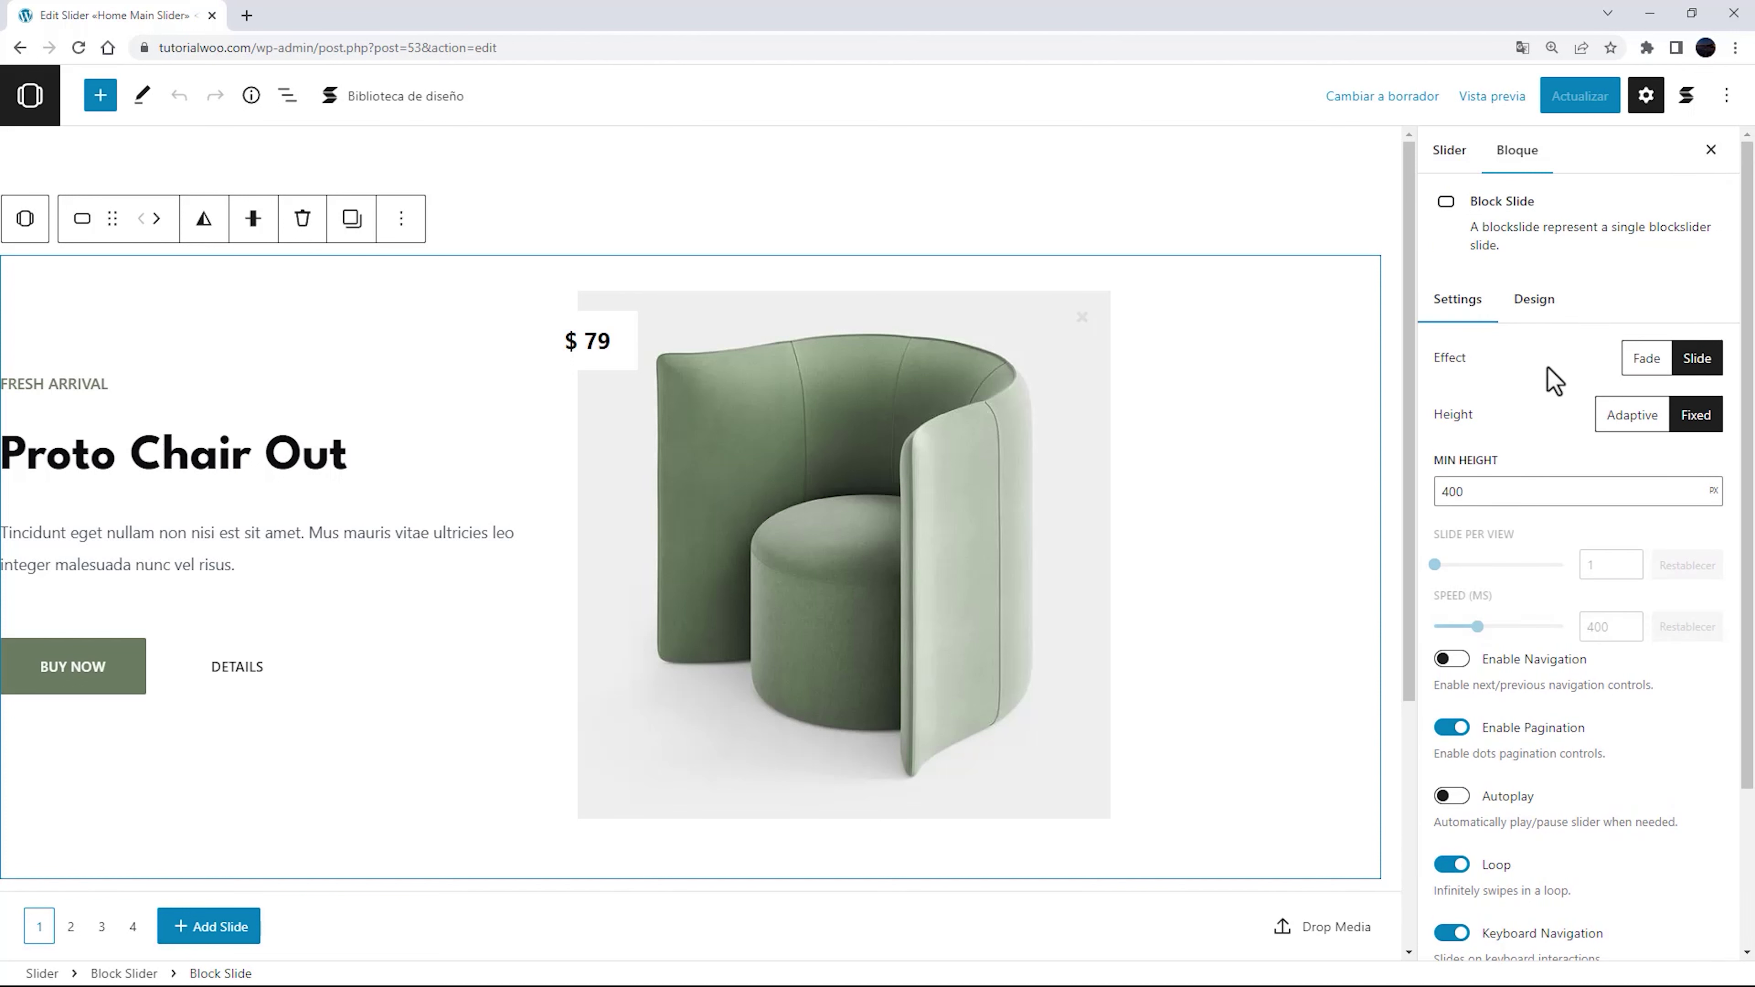
pyautogui.click(1636, 363)
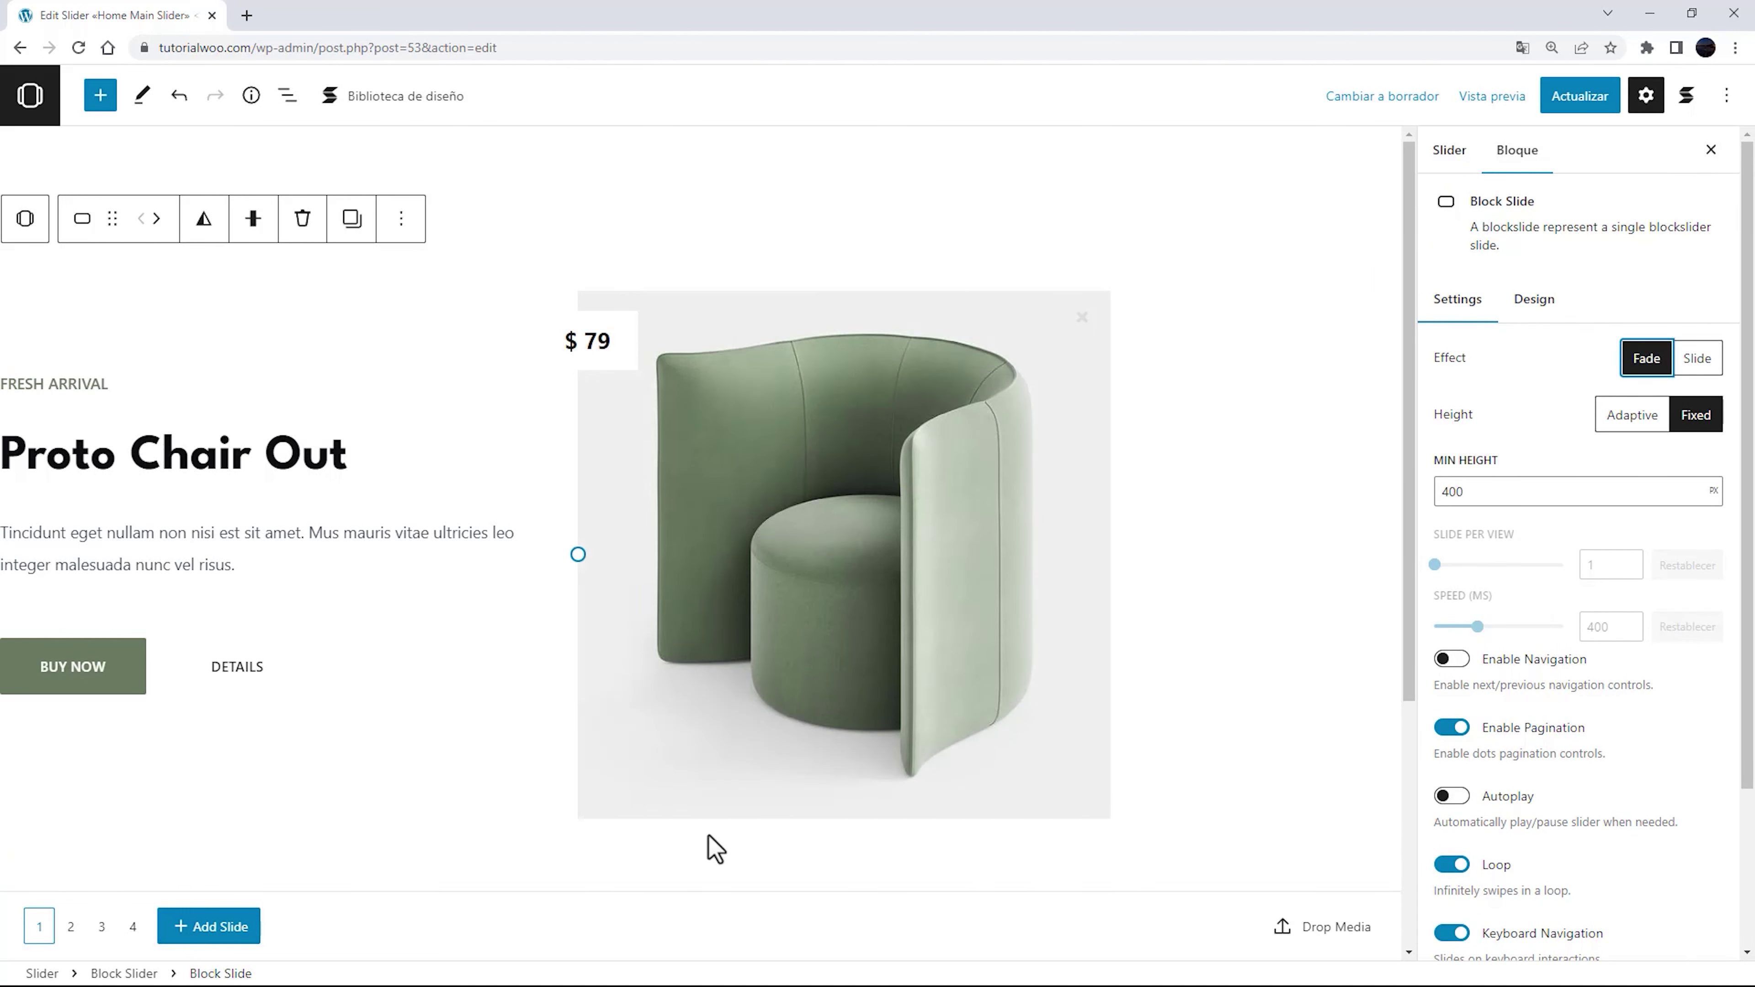
pyautogui.scroll(-3, 718, 746)
pyautogui.click(691, 644)
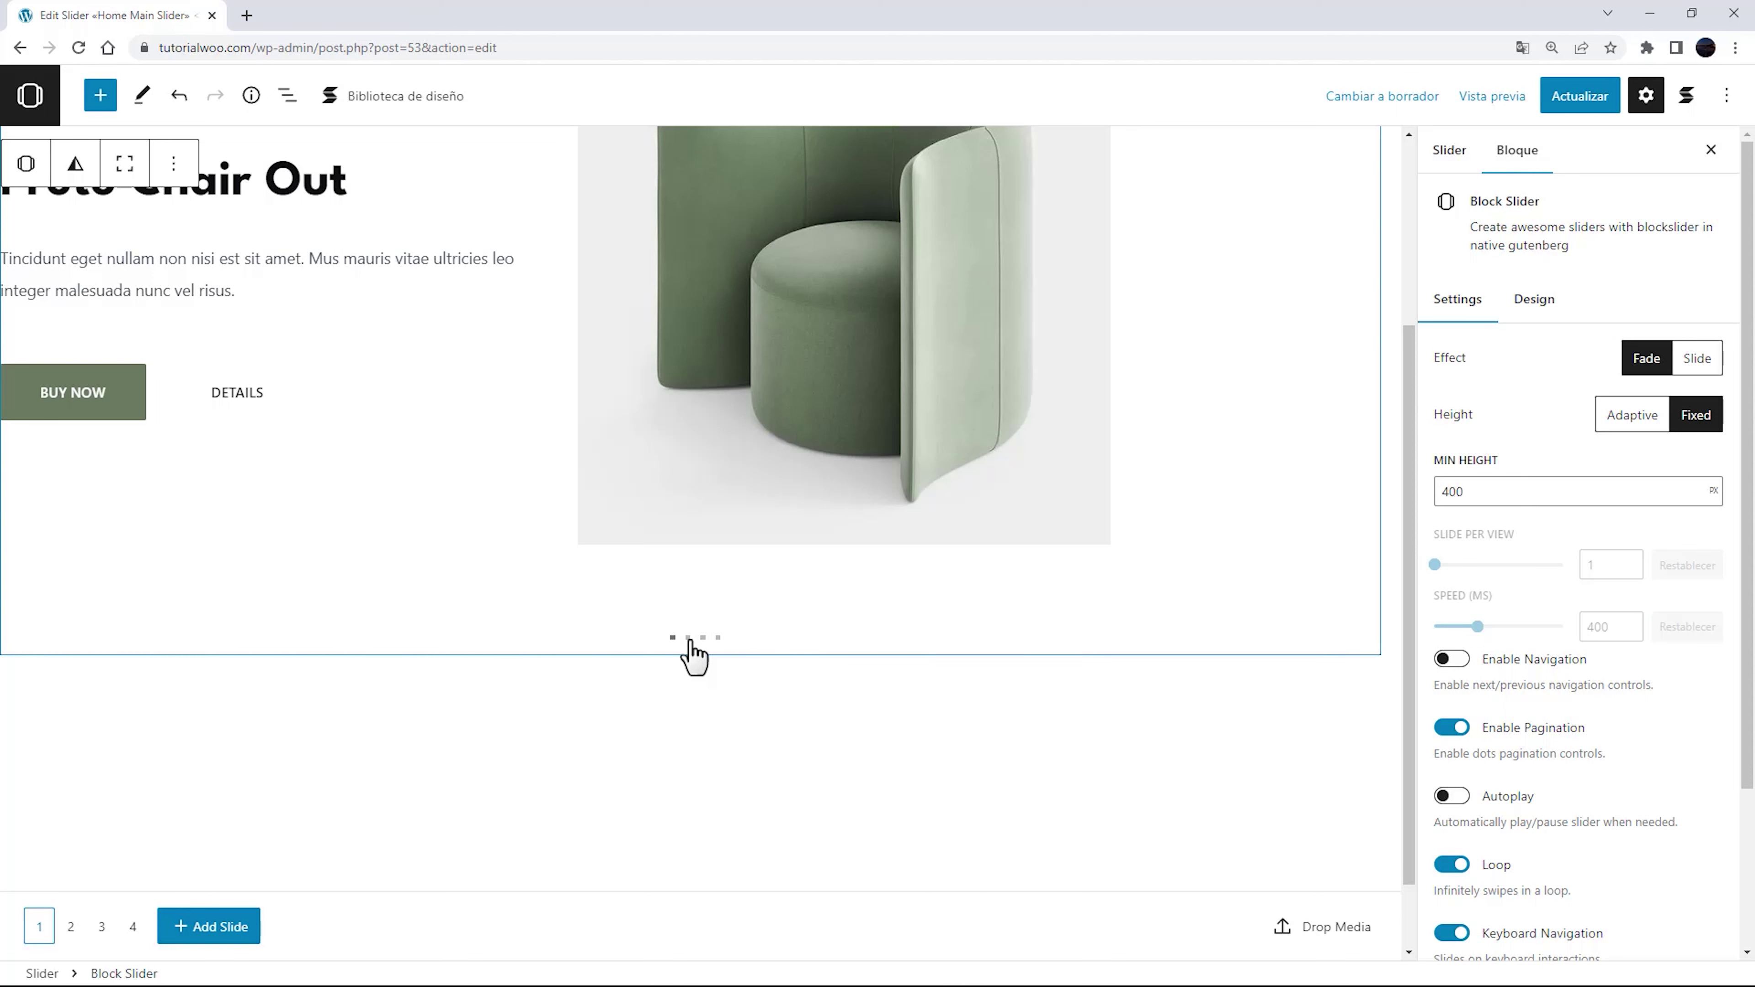
pyautogui.scroll(3, 795, 633)
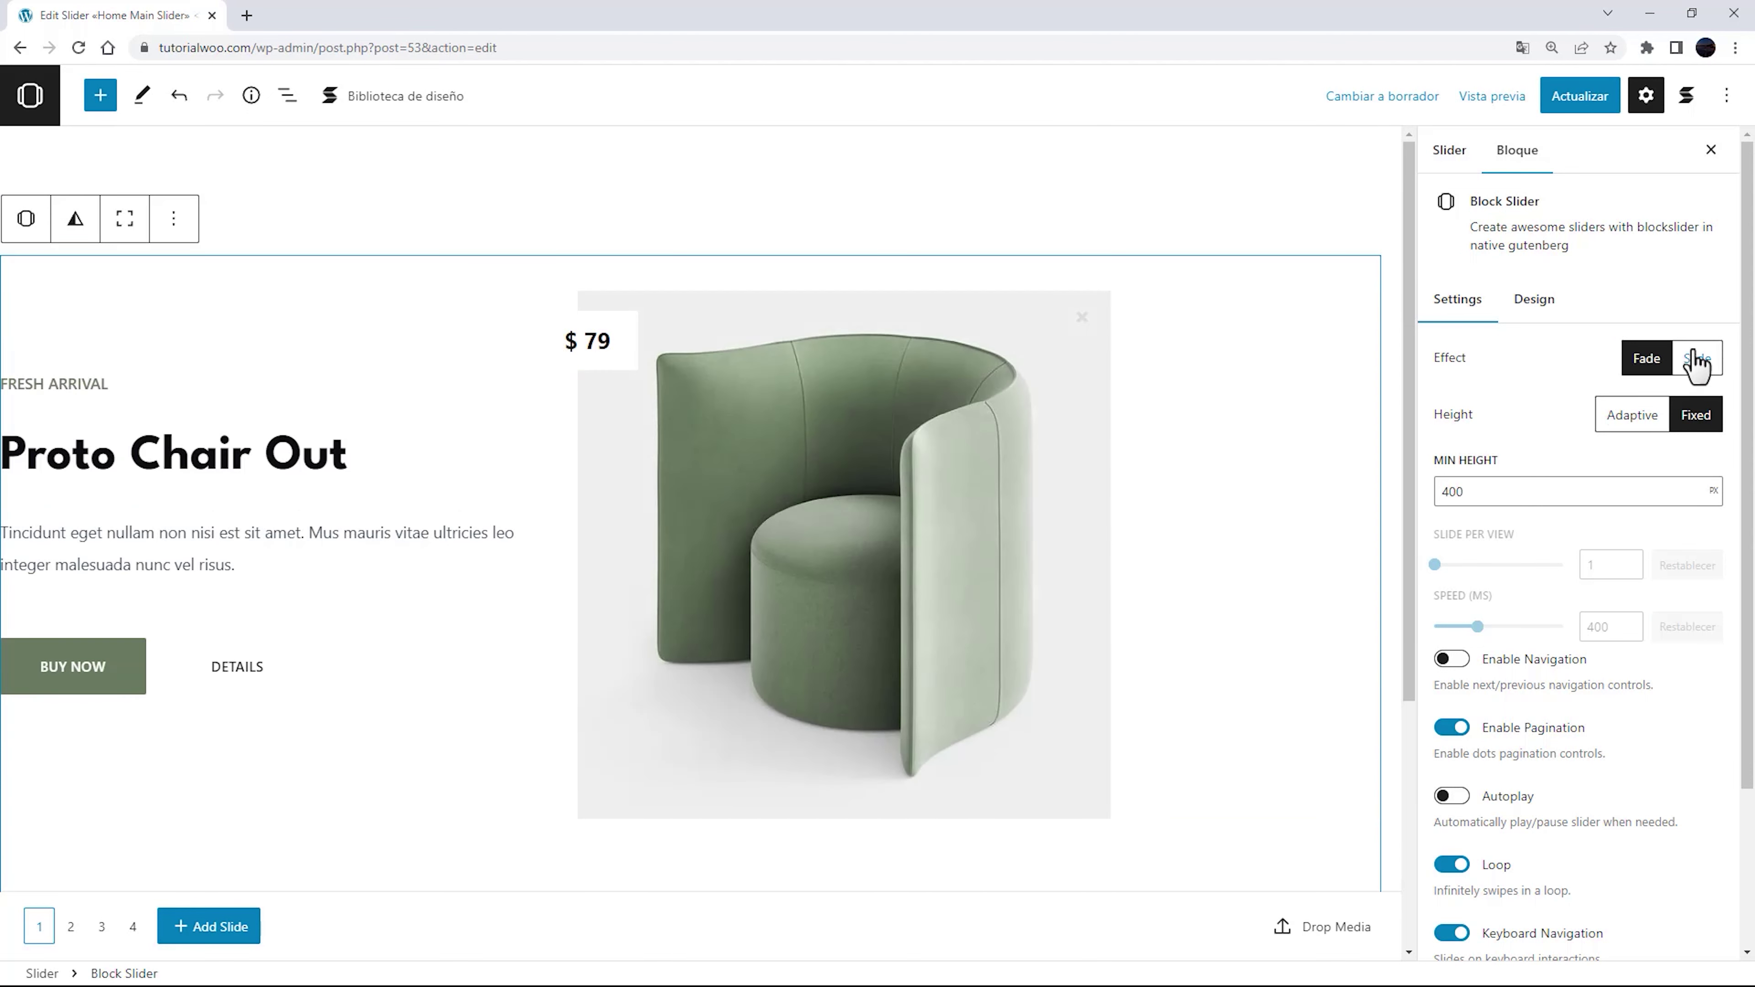
pyautogui.click(1694, 360)
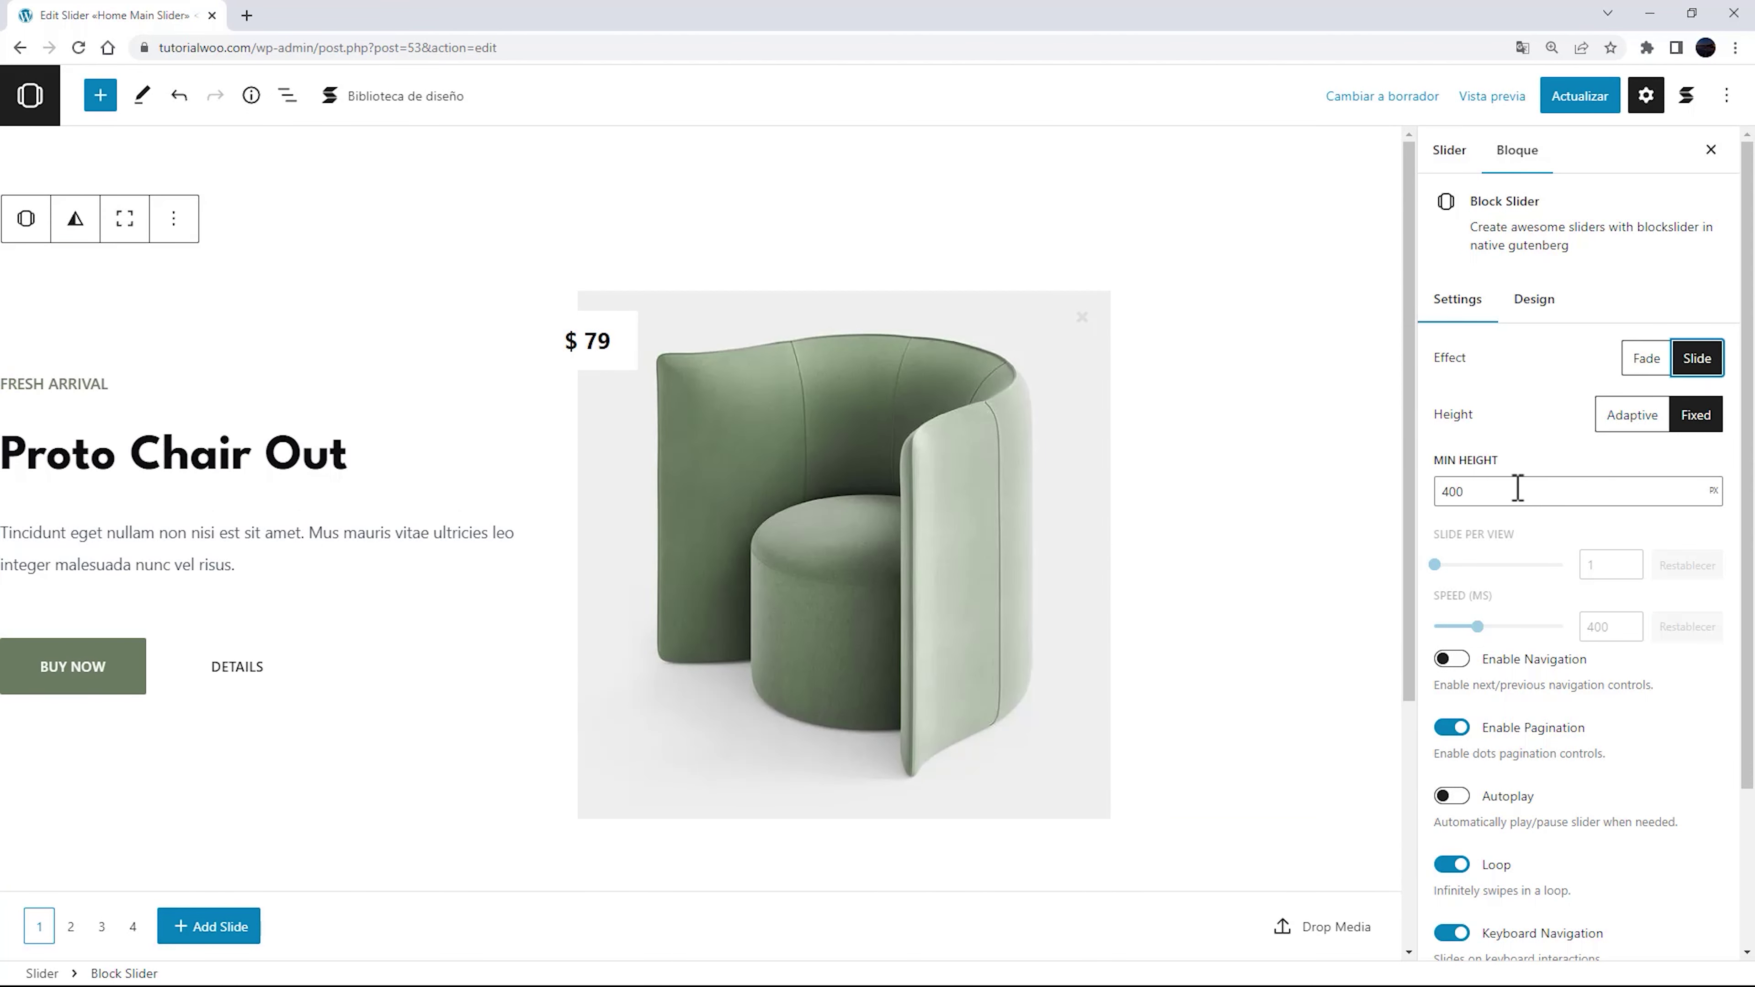
pyautogui.scroll(-3, 1513, 494)
pyautogui.click(1453, 460)
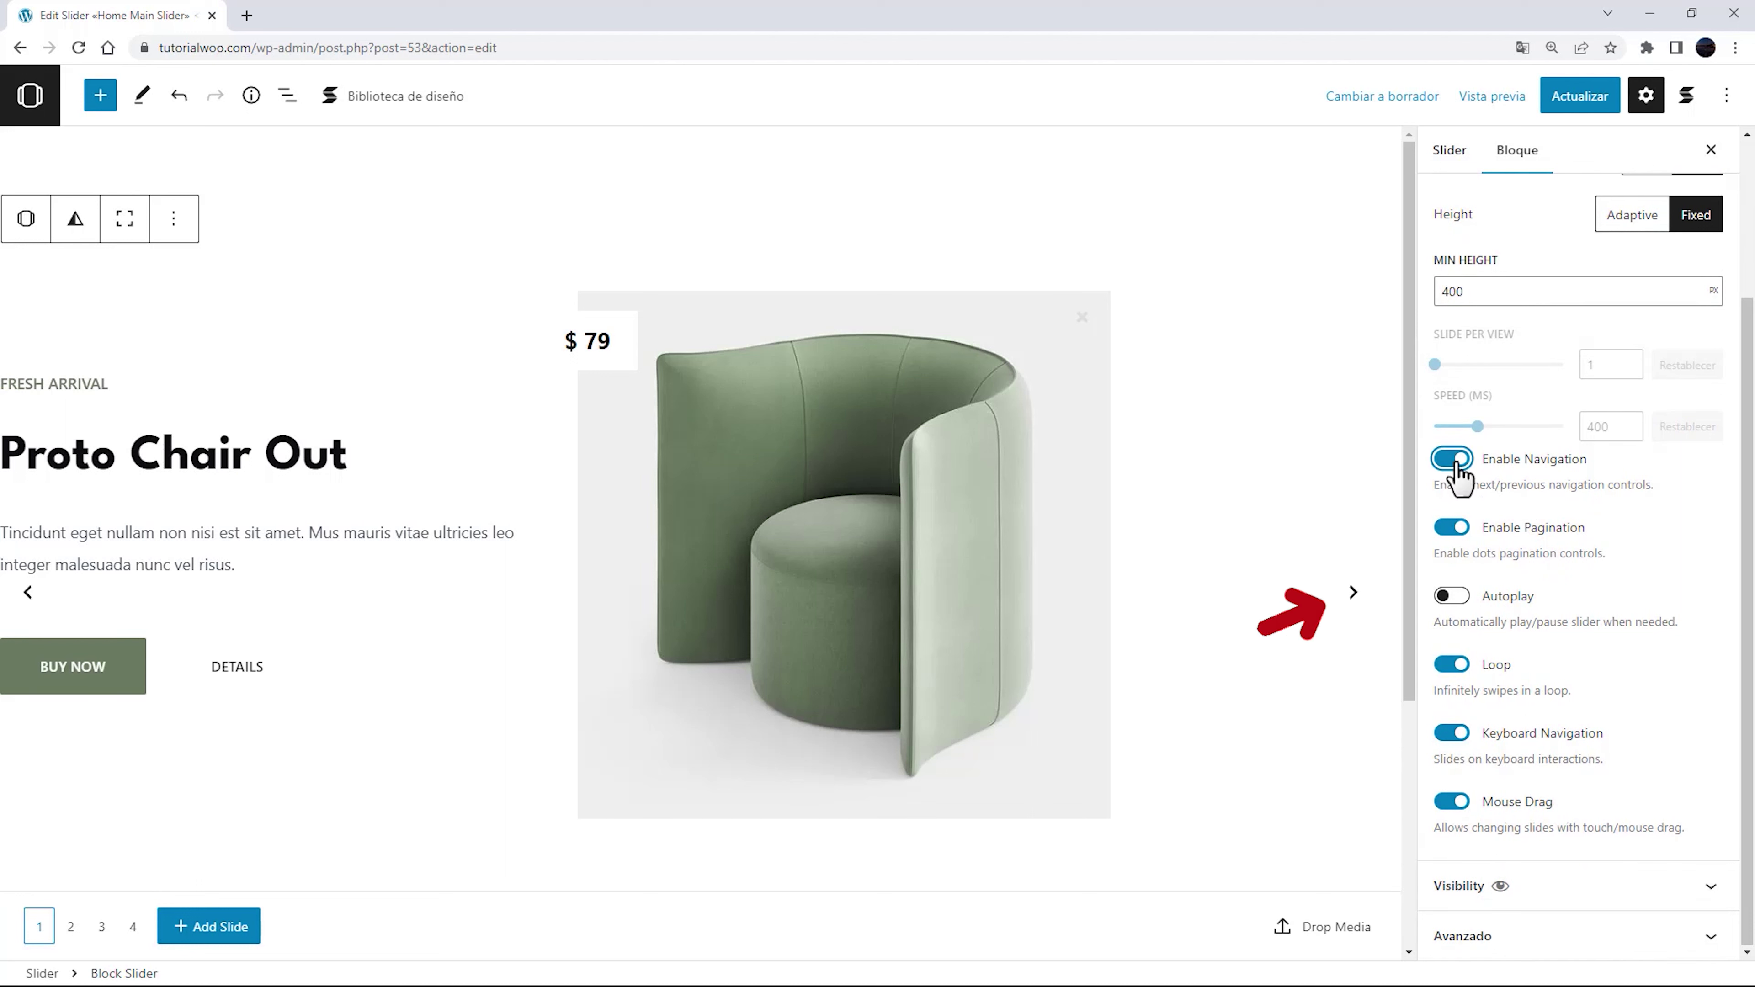
pyautogui.click(1455, 462)
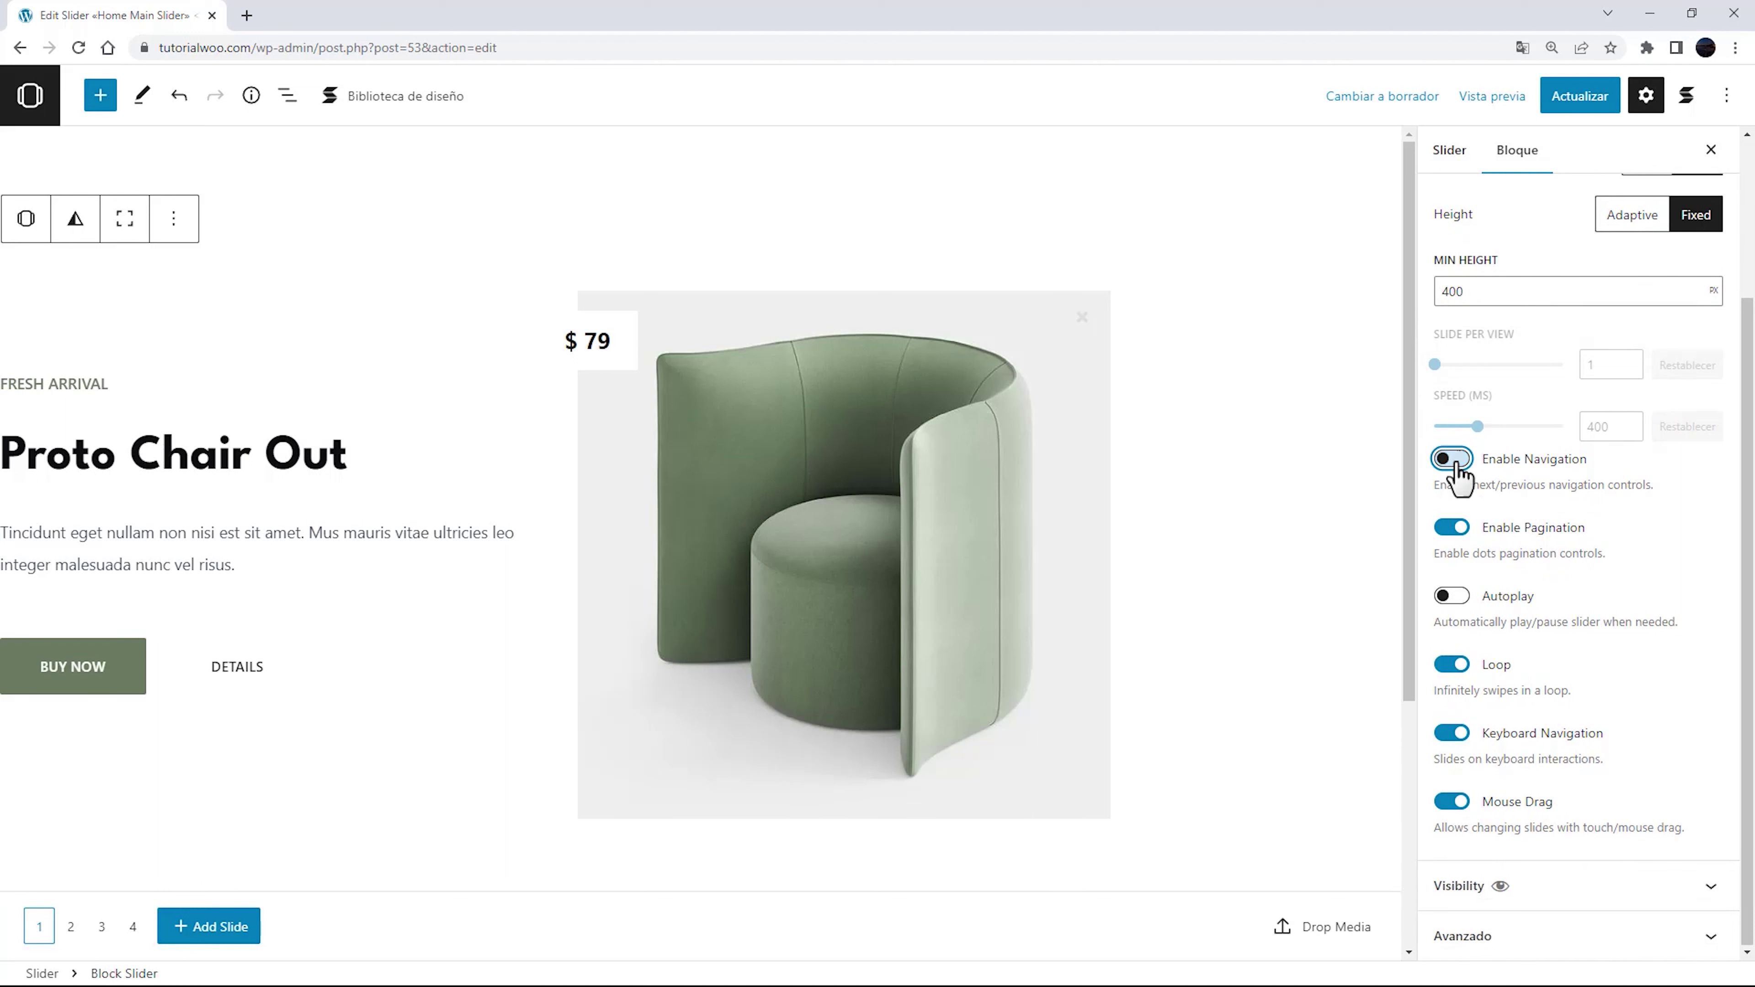
pyautogui.click(1447, 529)
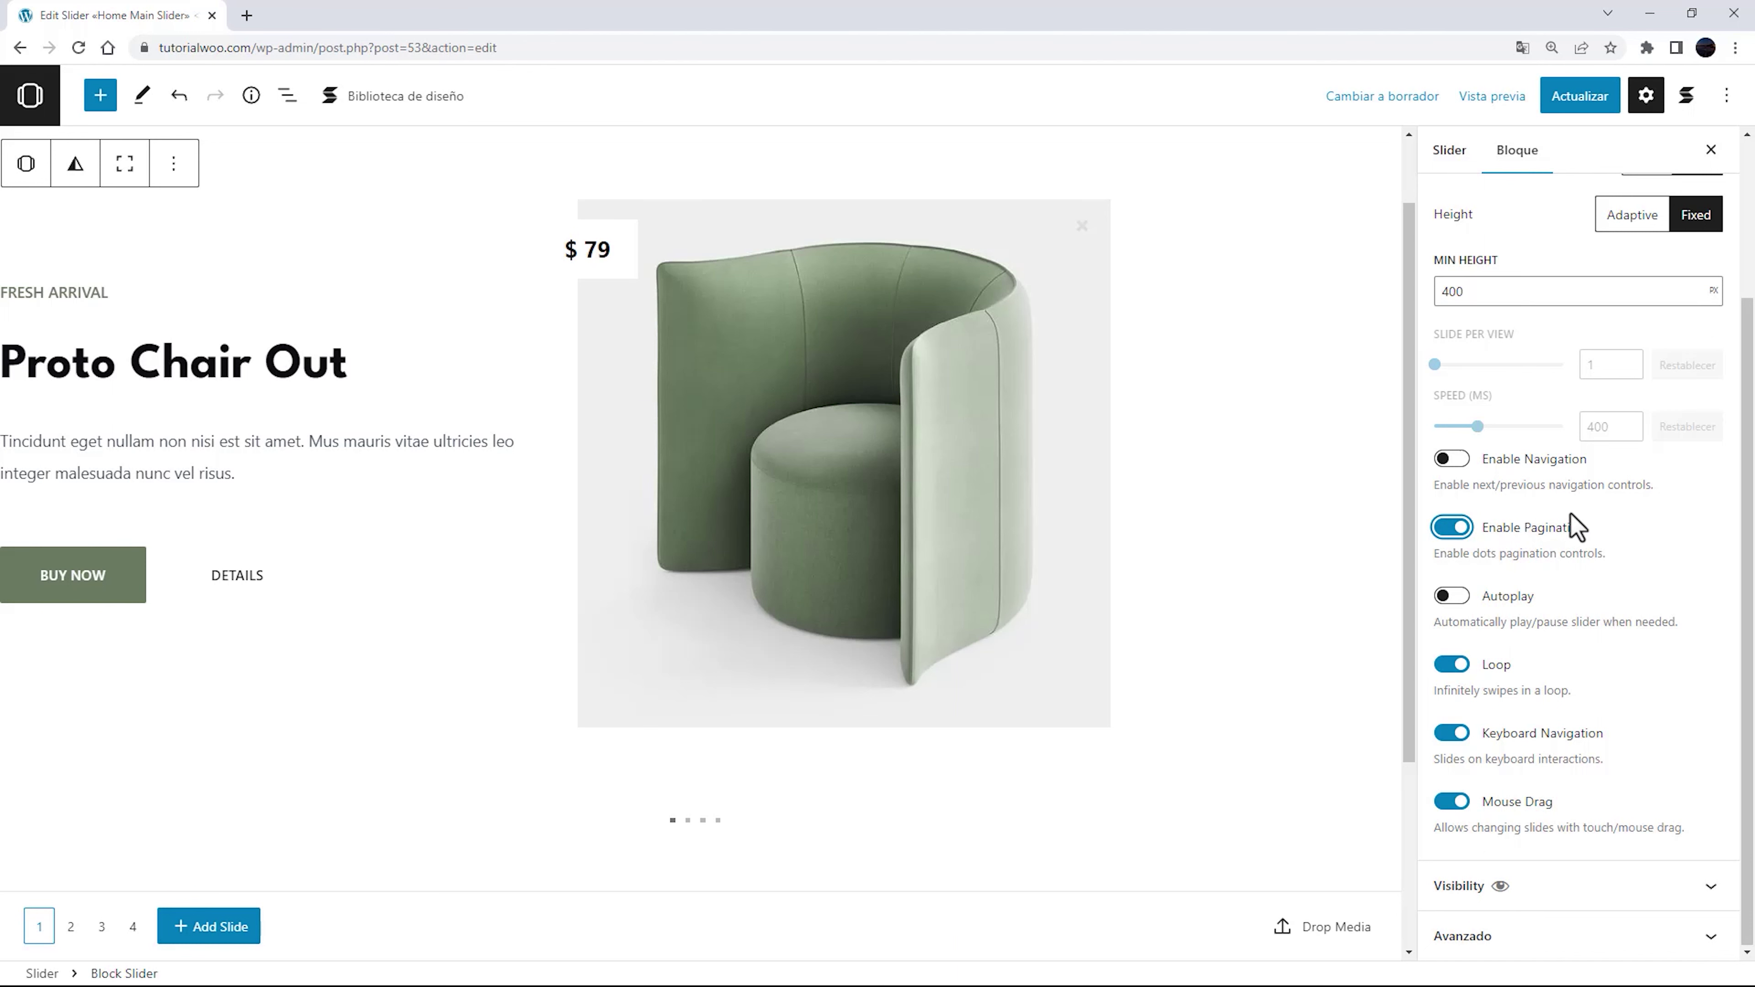
pyautogui.scroll(3, 1520, 526)
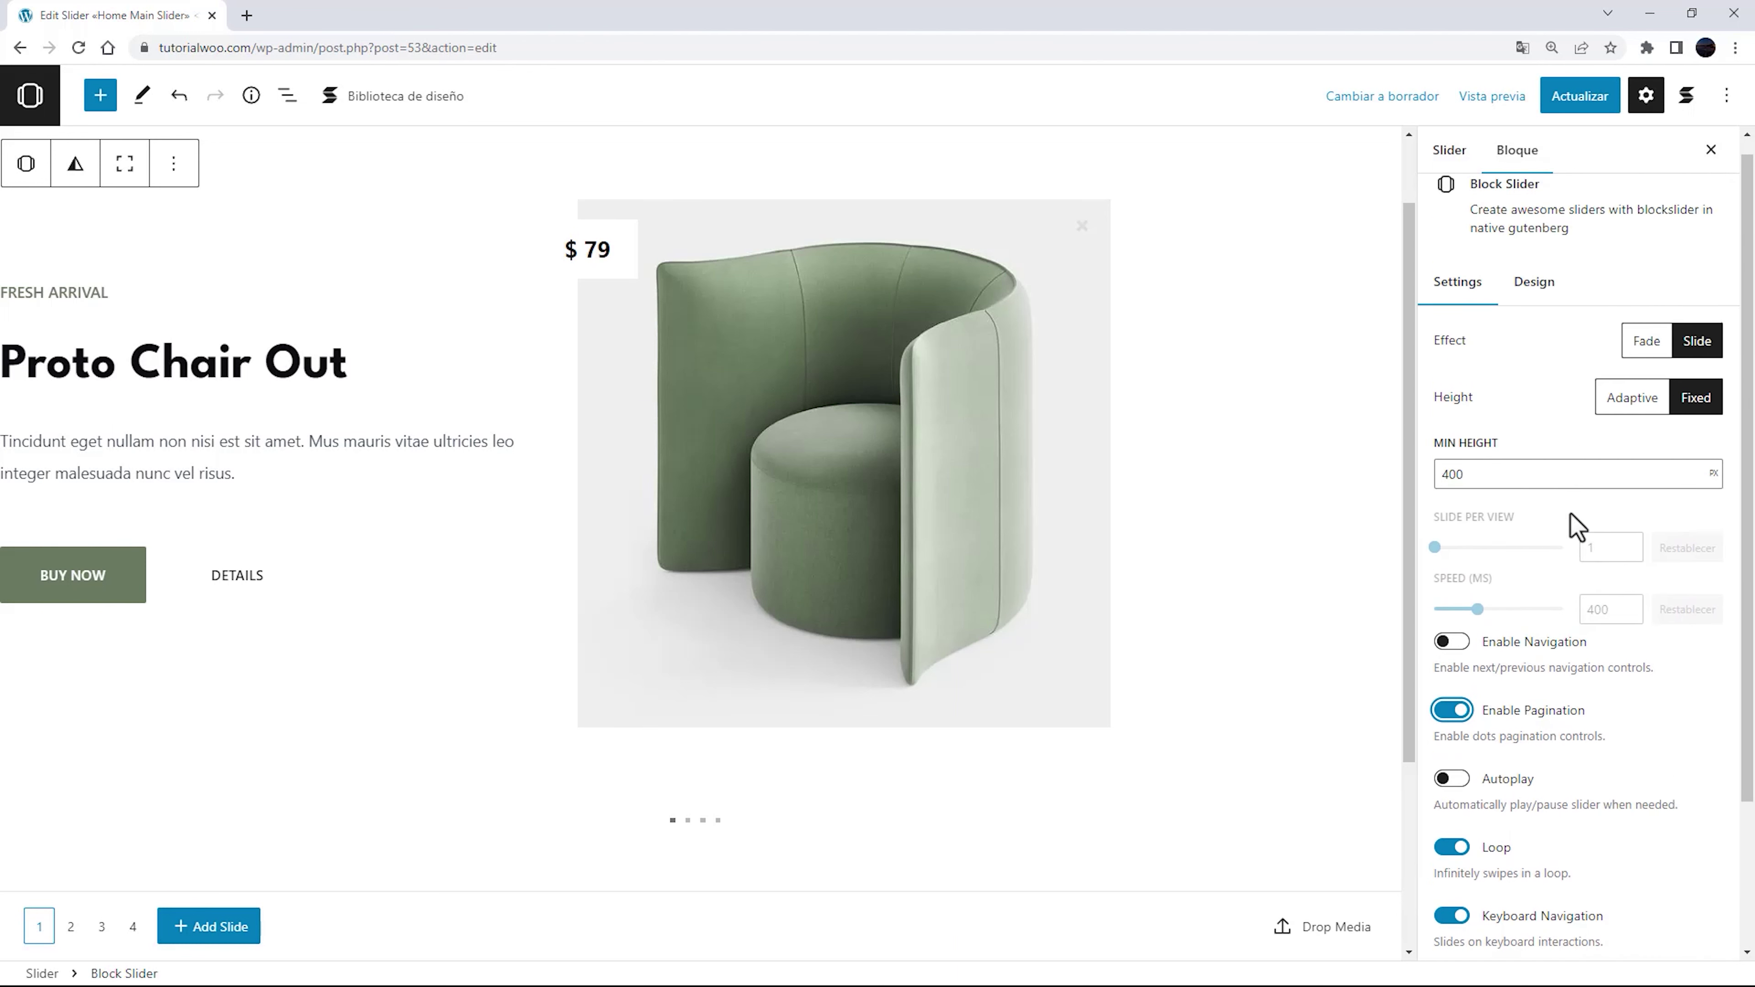
# Step: Open the slider's Design options and inspect its border radius, border and background colour settings
pyautogui.click(1543, 323)
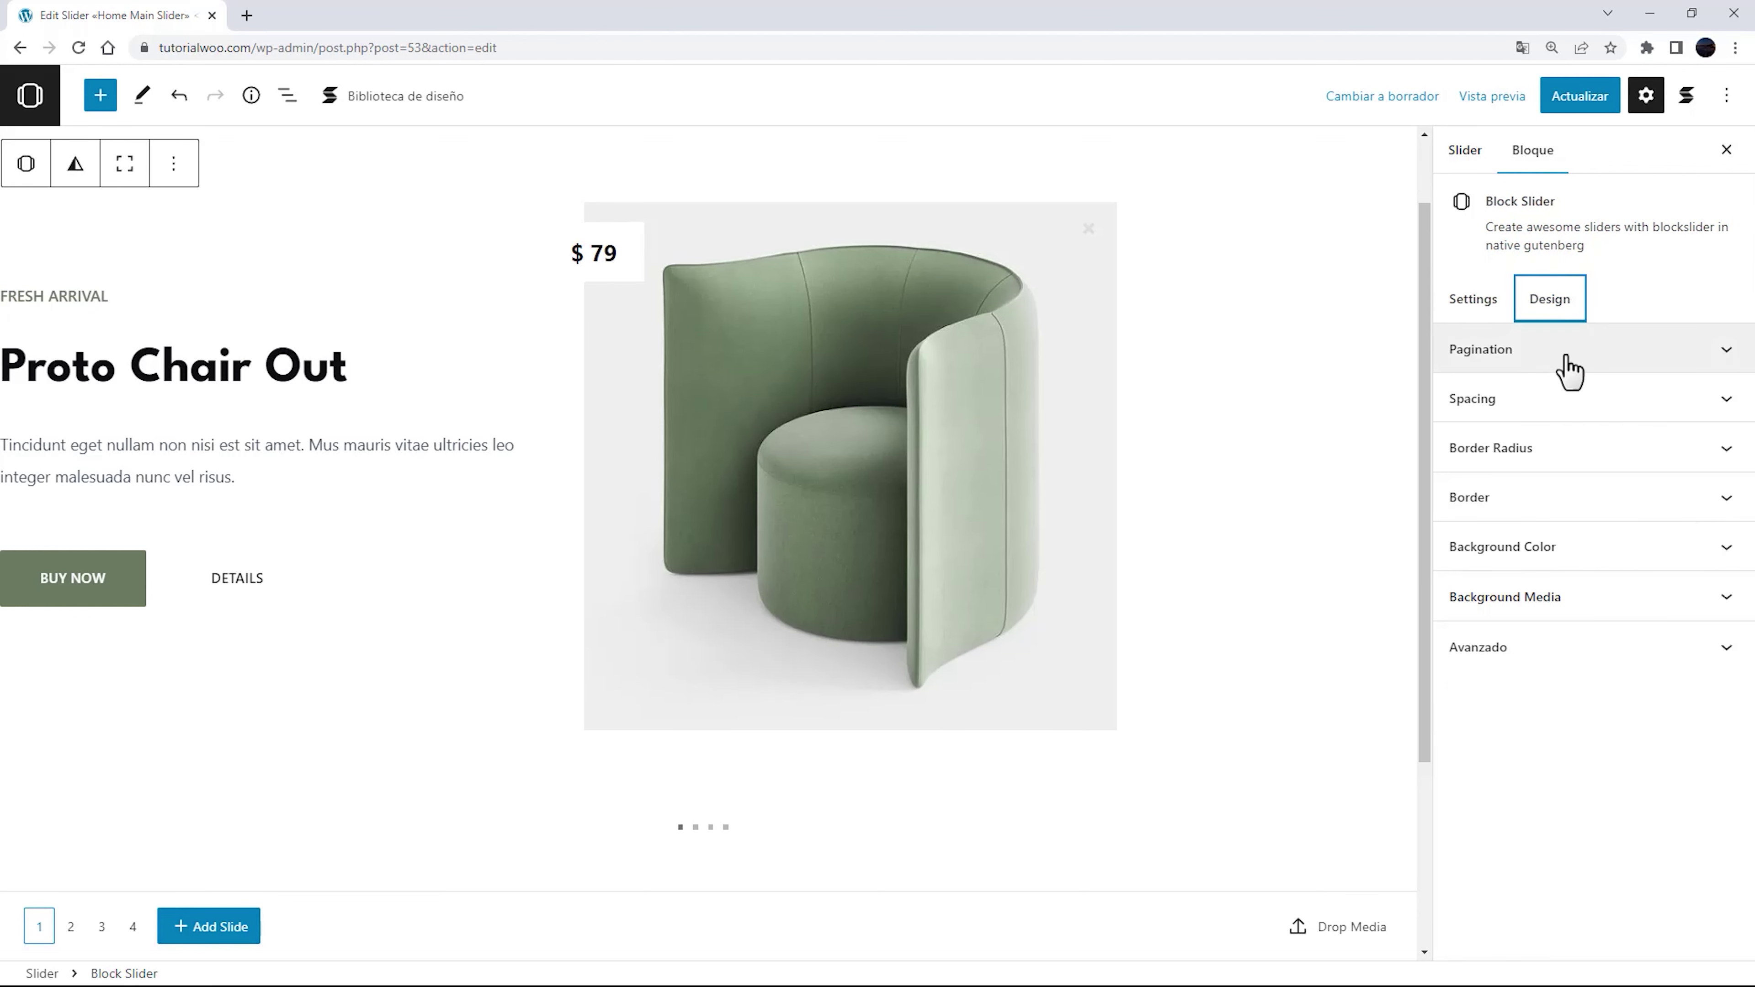
pyautogui.click(1621, 451)
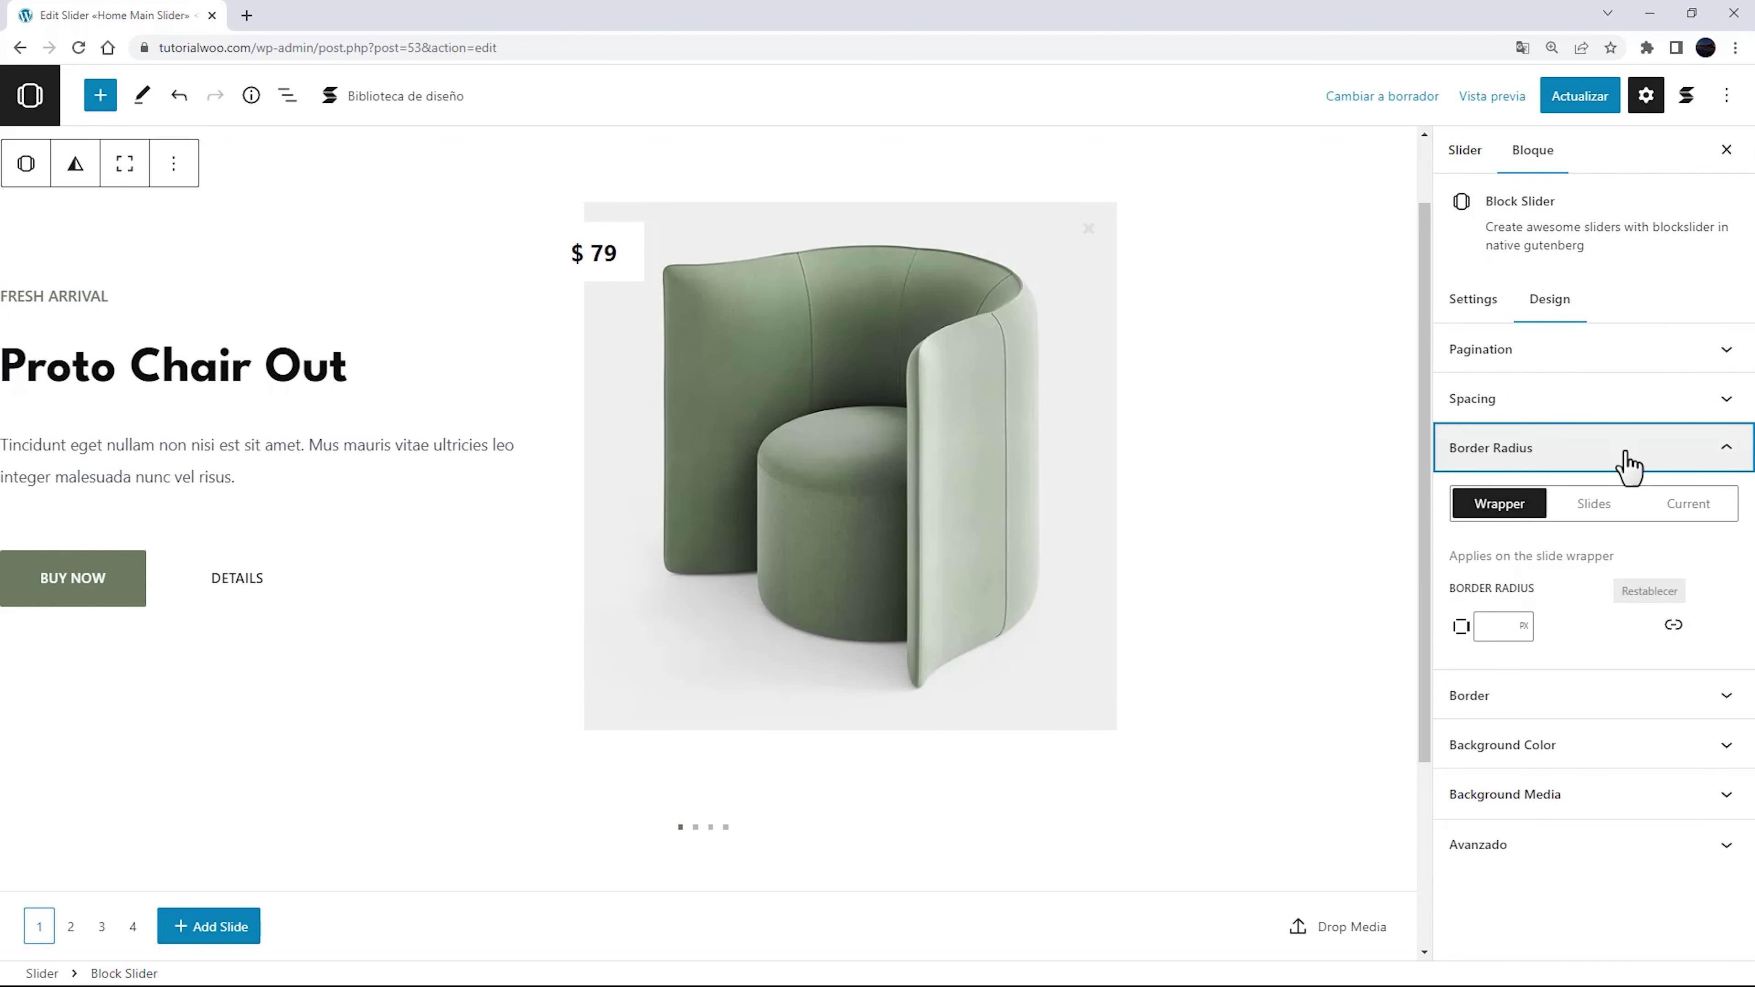
pyautogui.click(1628, 462)
pyautogui.click(1644, 501)
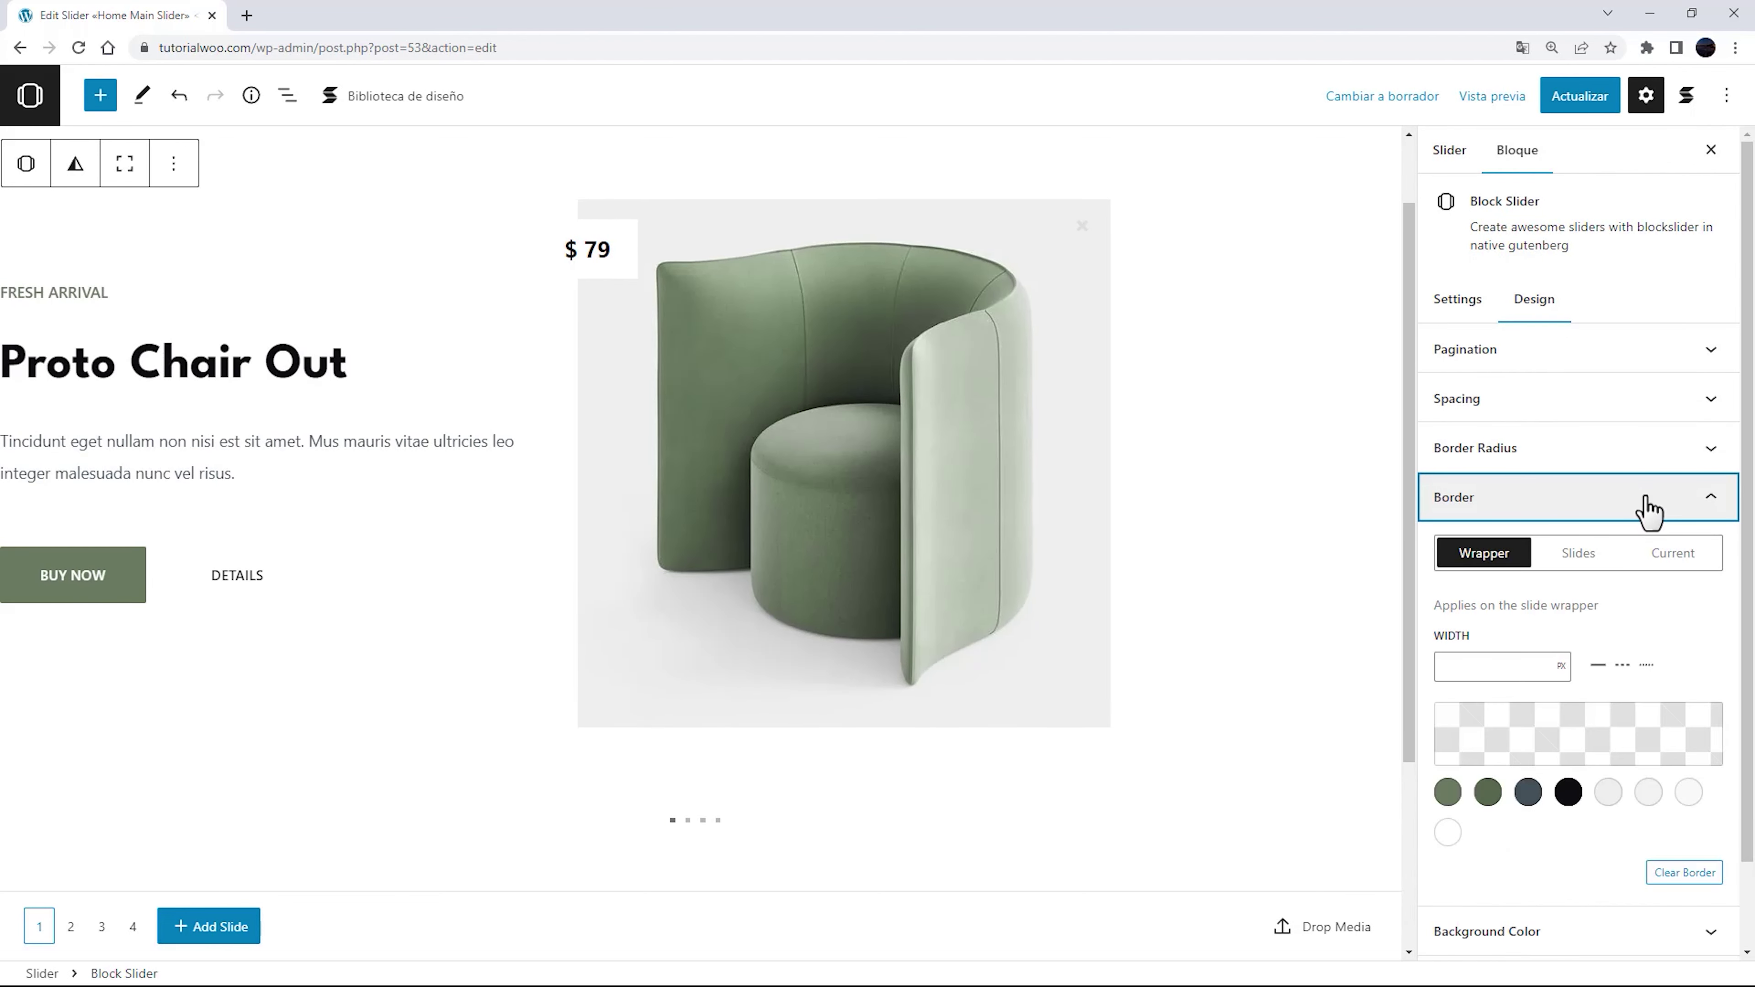
pyautogui.click(1648, 508)
pyautogui.click(1631, 550)
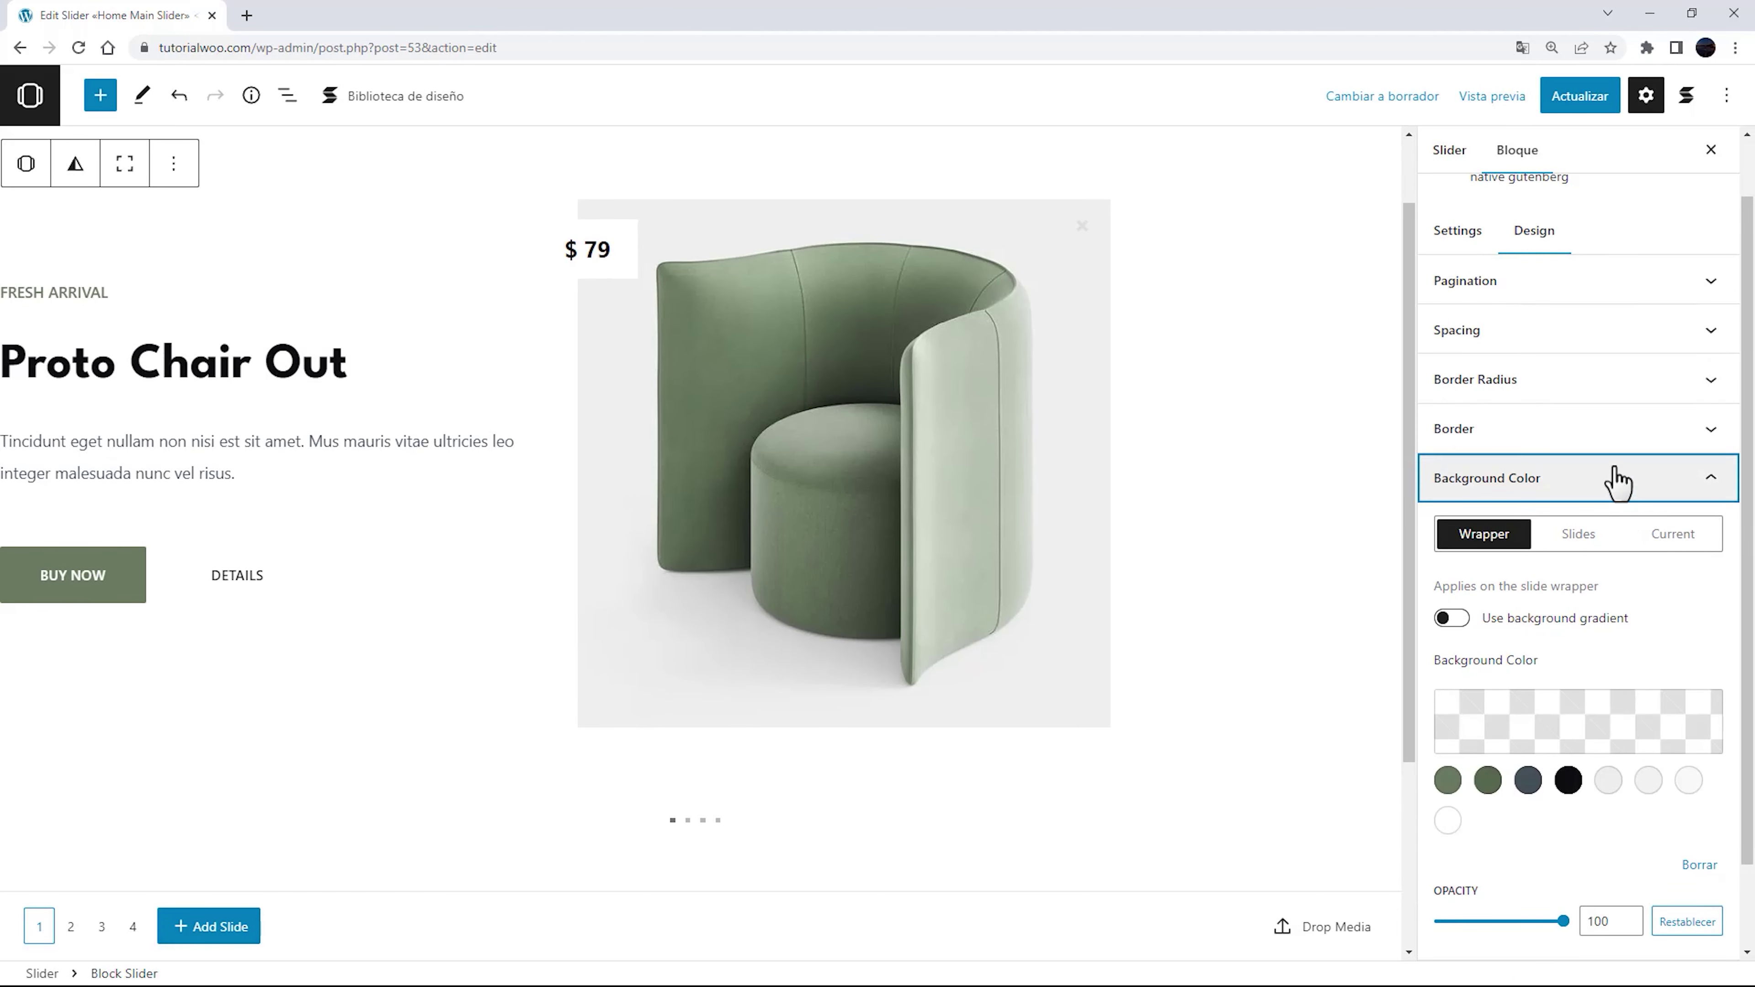
pyautogui.click(1619, 481)
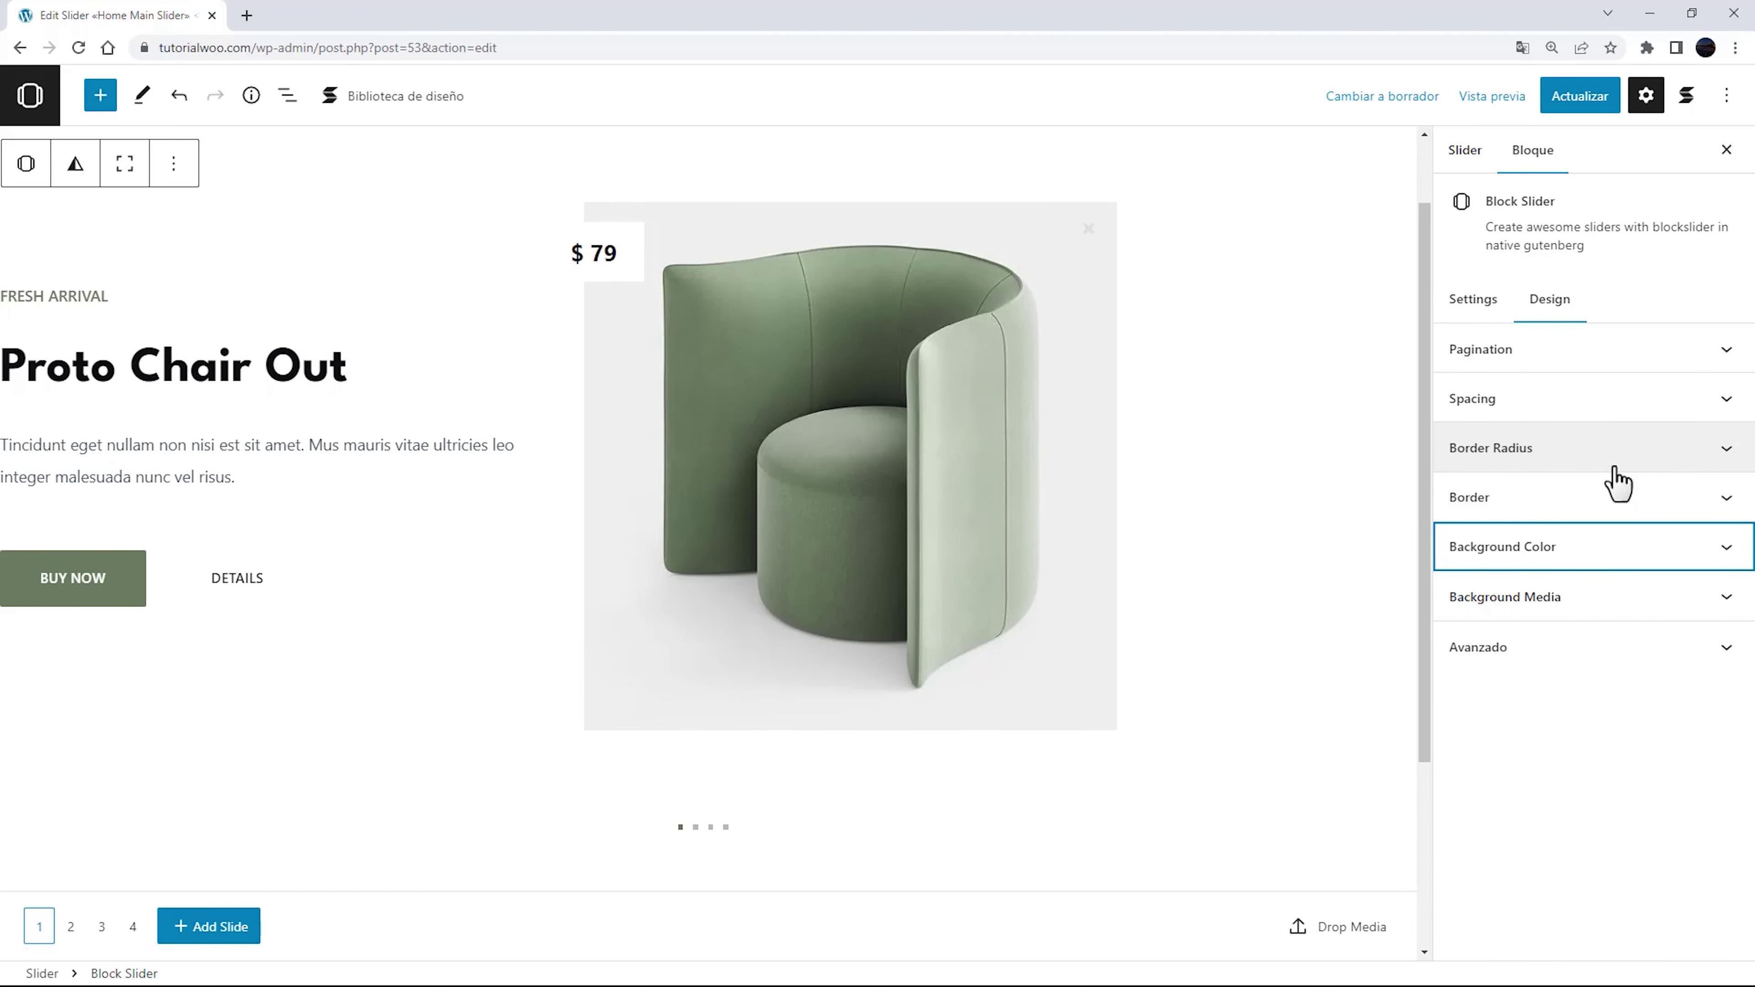
# Step: Style the pagination dots centred, green #697861, size 5, in the square style
pyautogui.click(1589, 356)
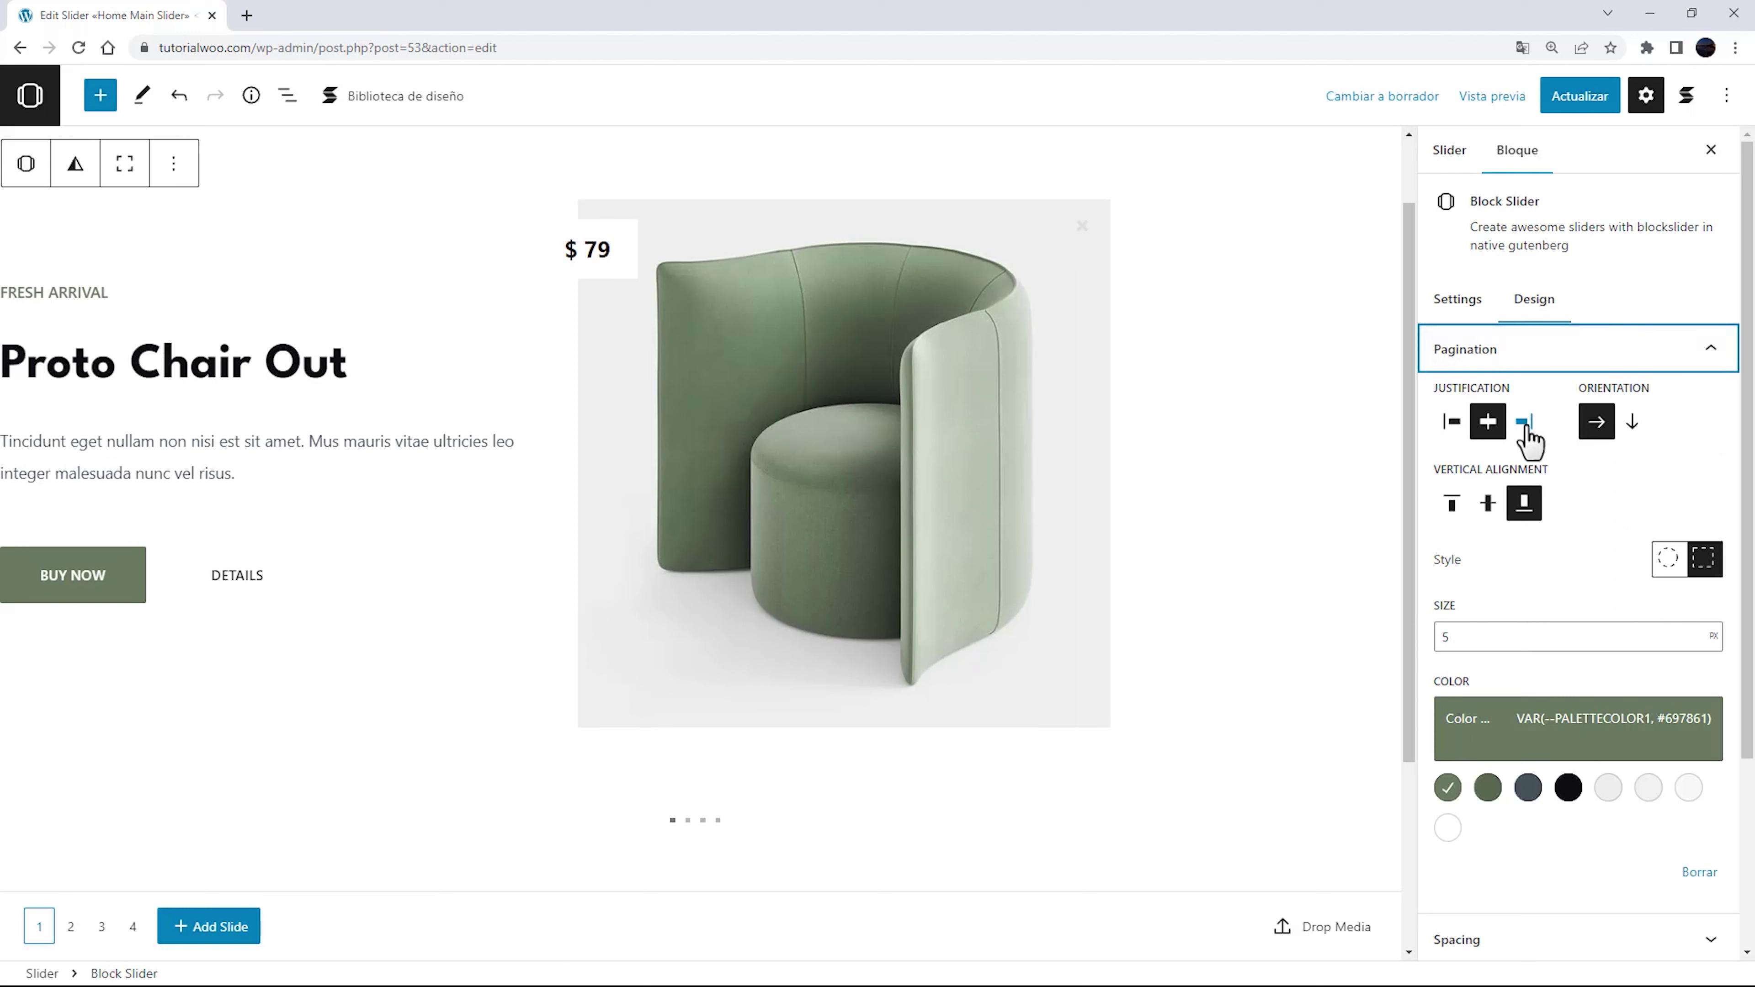
pyautogui.click(1504, 432)
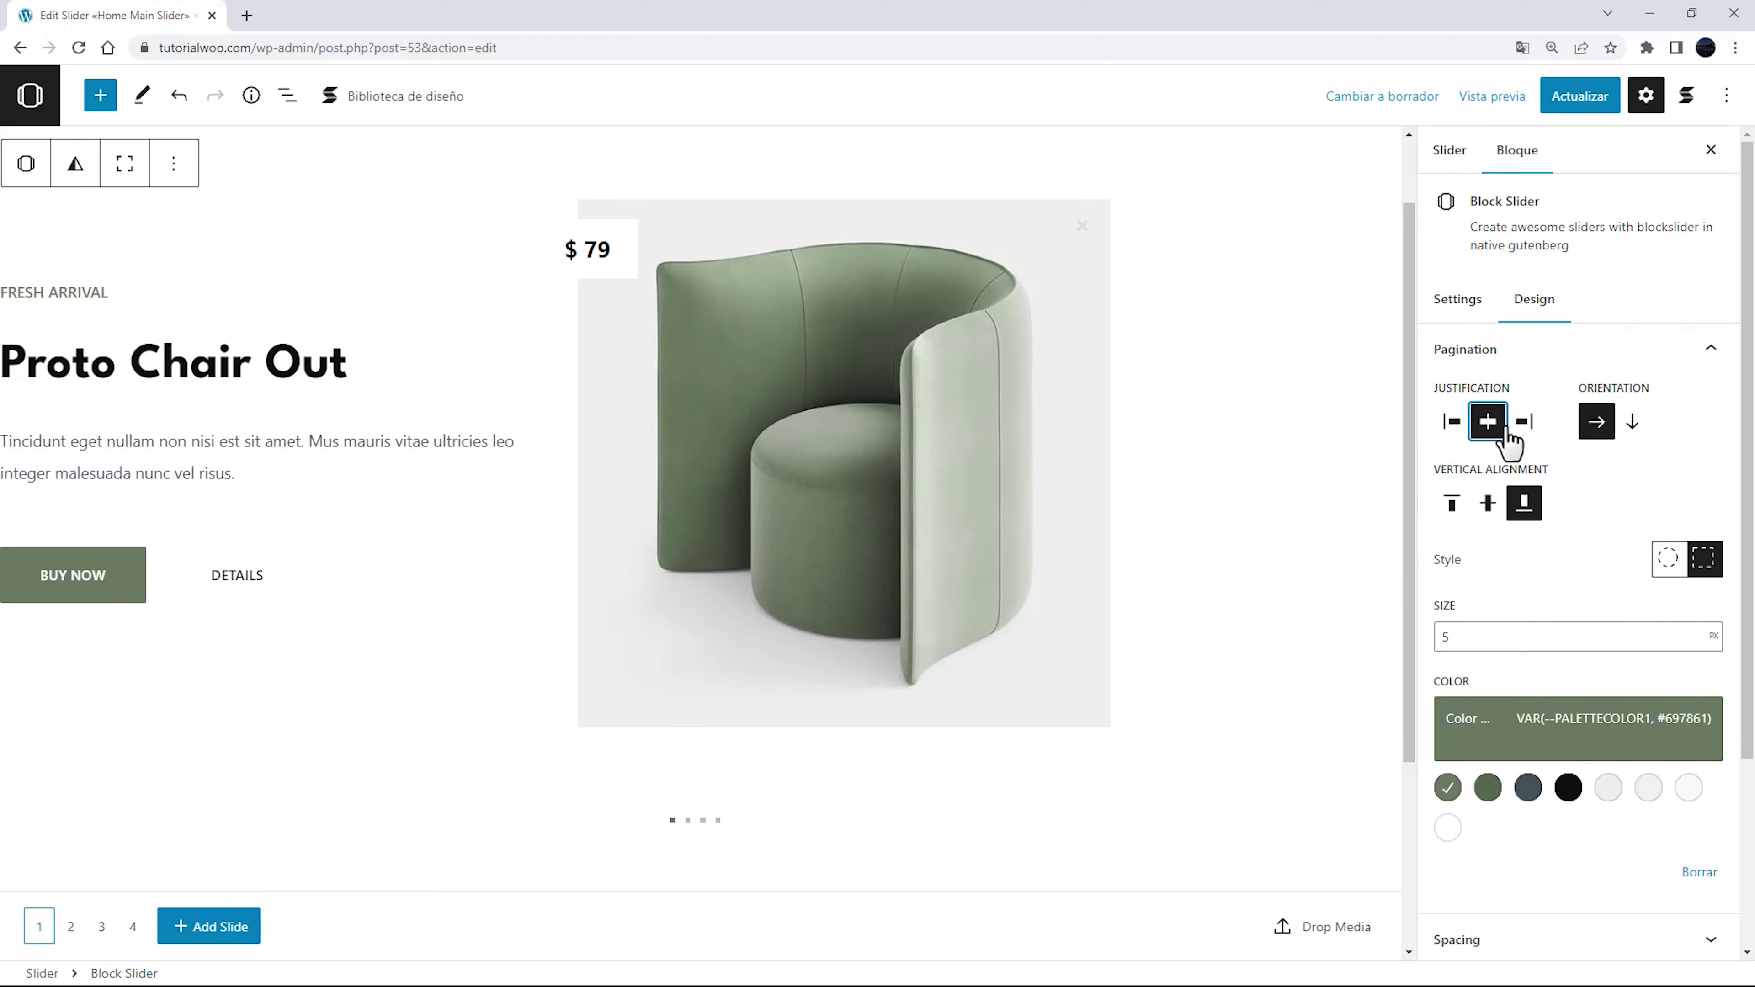
pyautogui.click(1567, 788)
pyautogui.click(1447, 788)
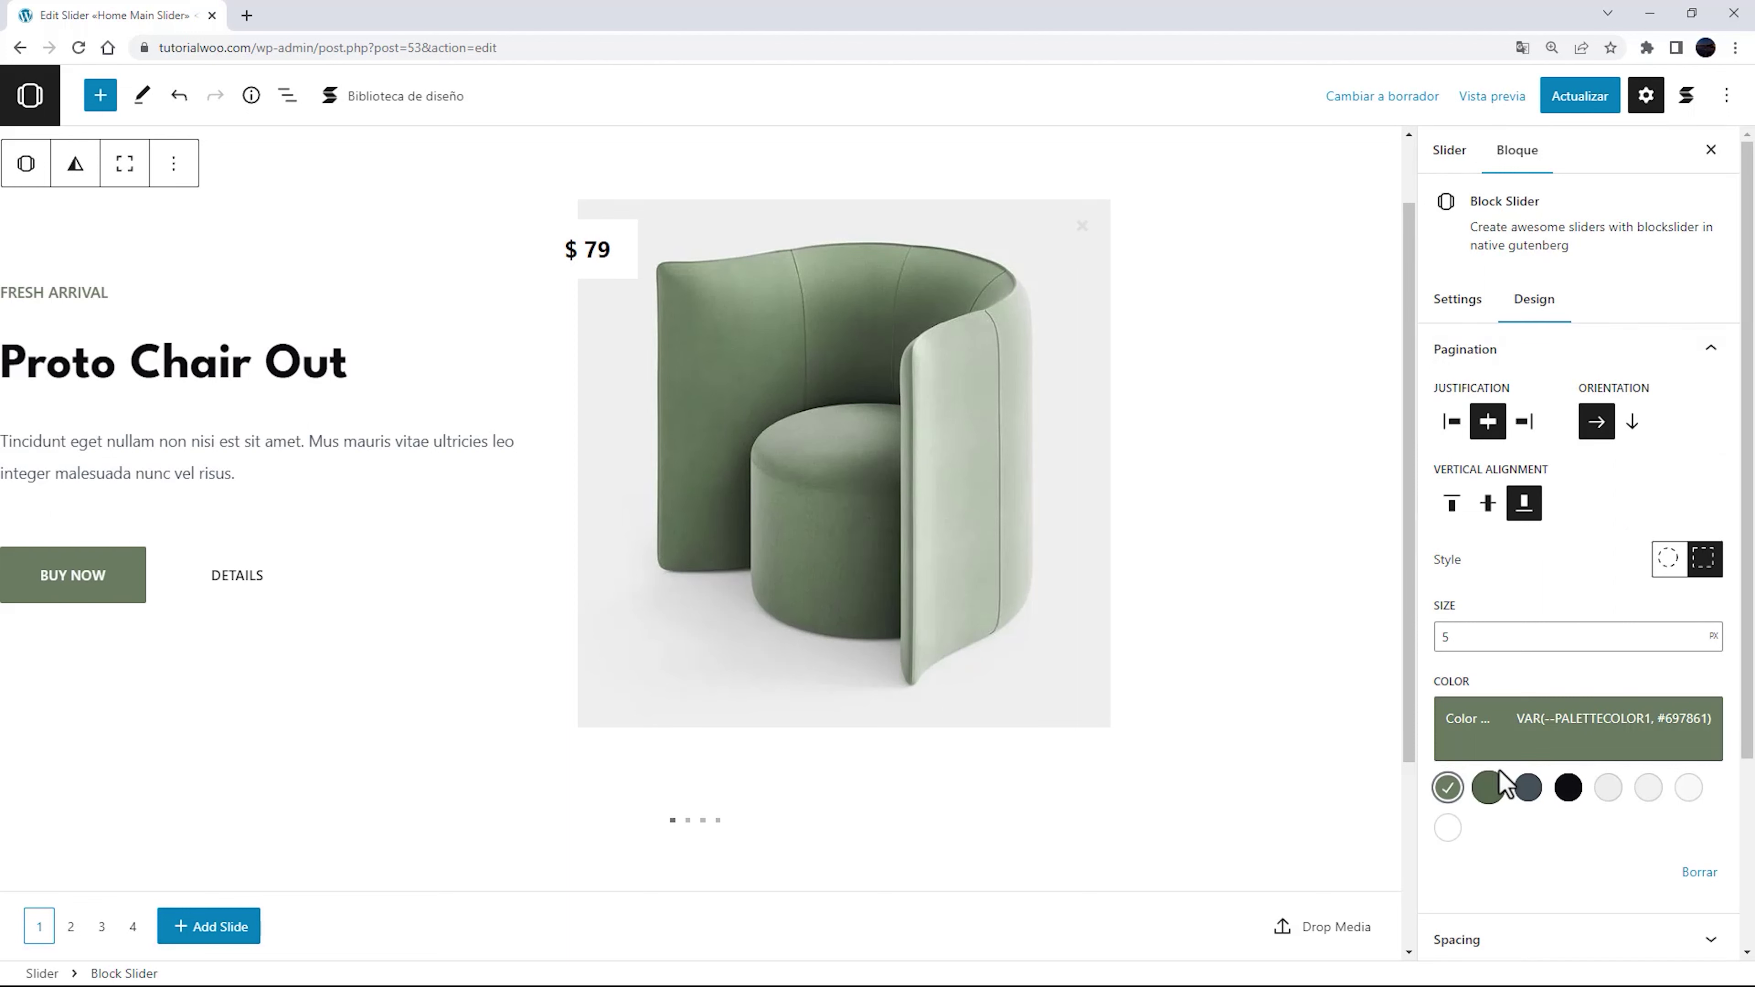
pyautogui.click(1574, 634)
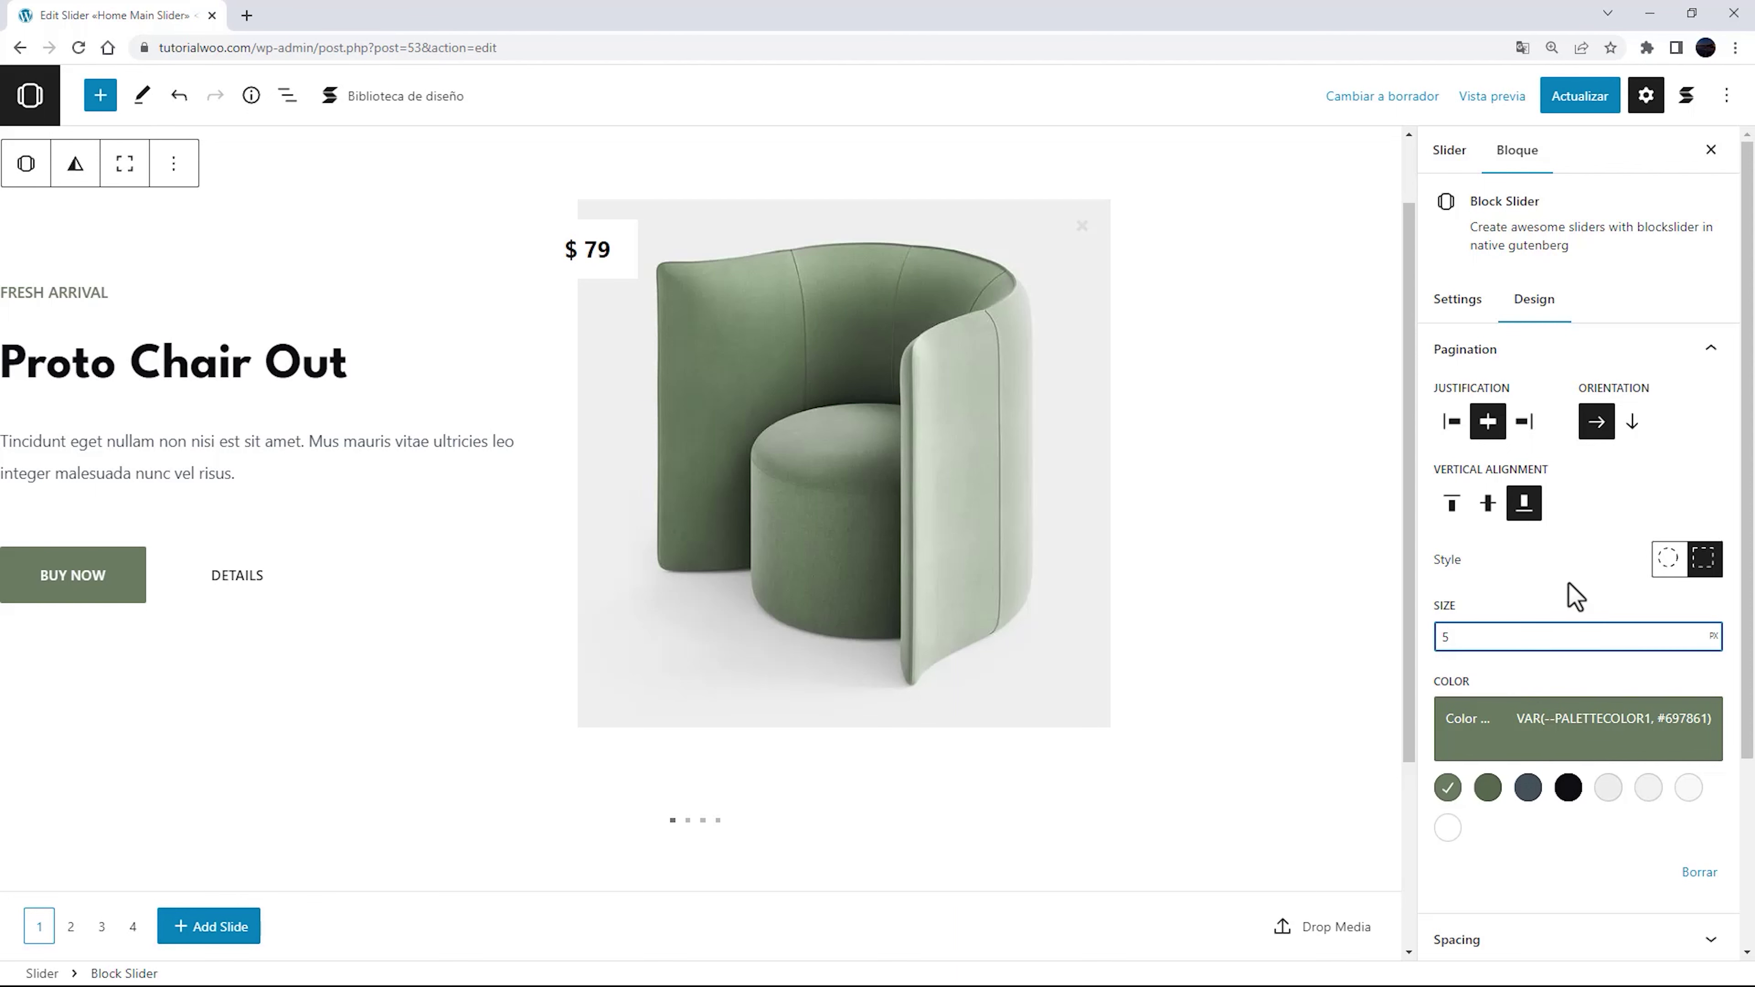
pyautogui.click(1703, 559)
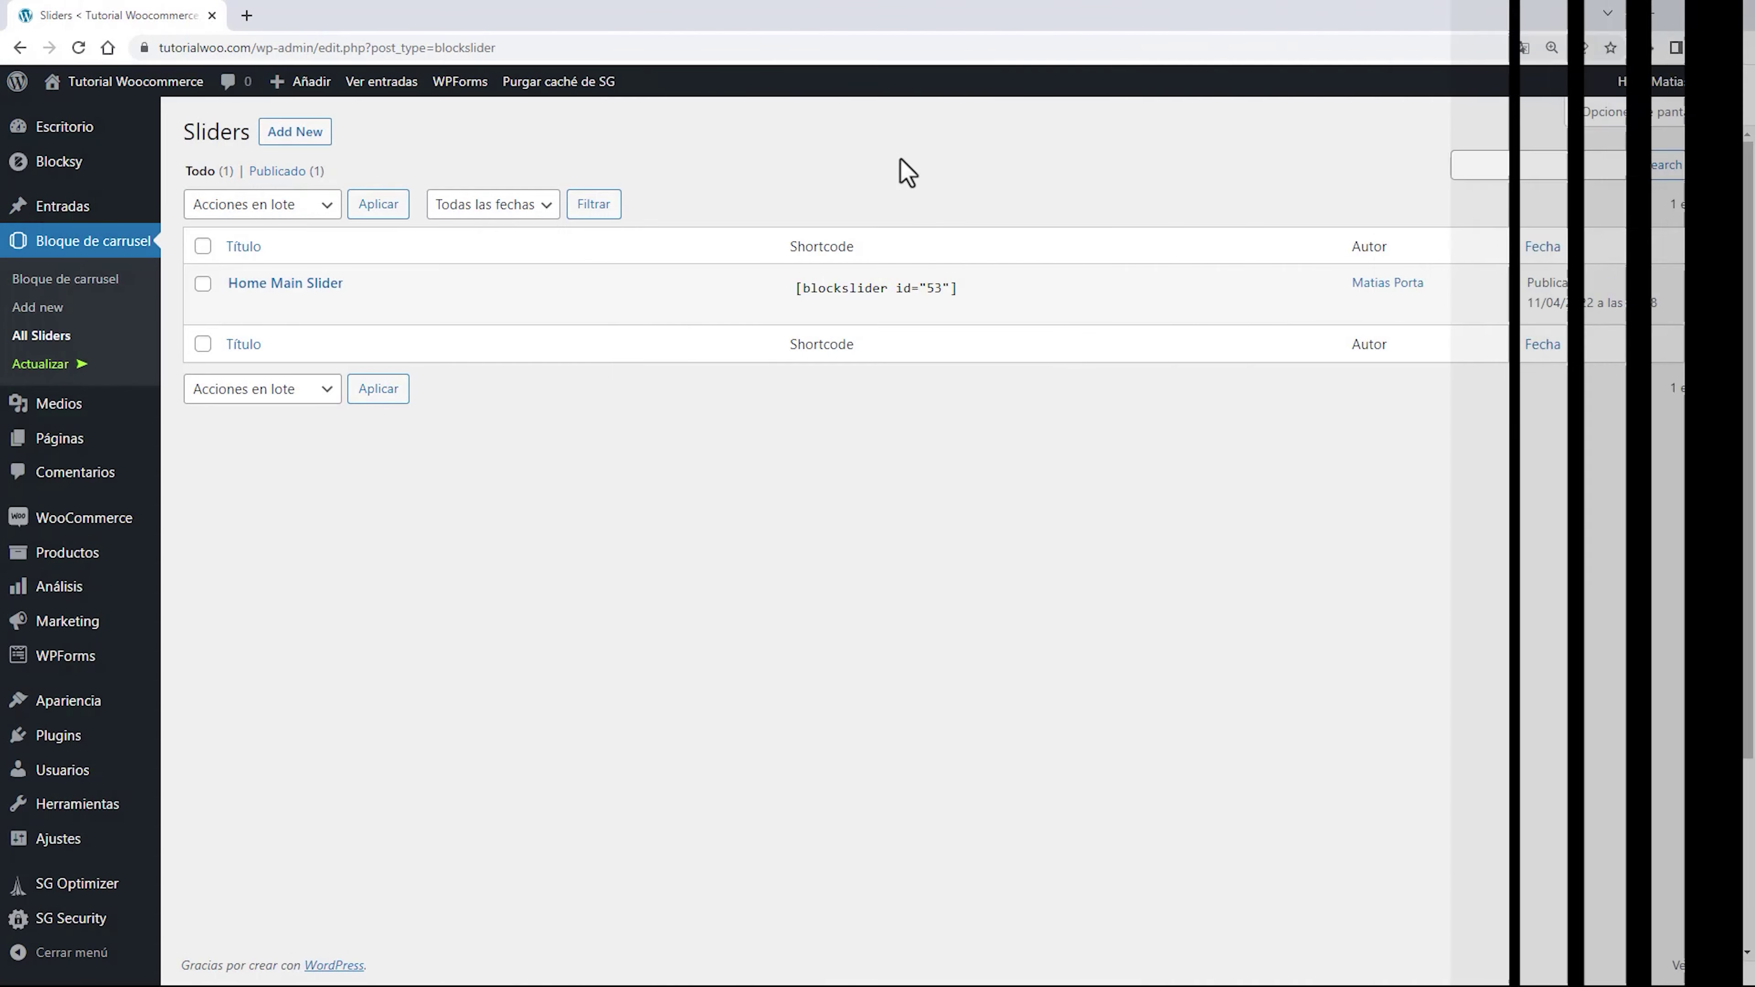
# Step: Preview the [blockslider id="53"] slider on the live homepage in a new tab, then edit Inicio
pyautogui.click(955, 288)
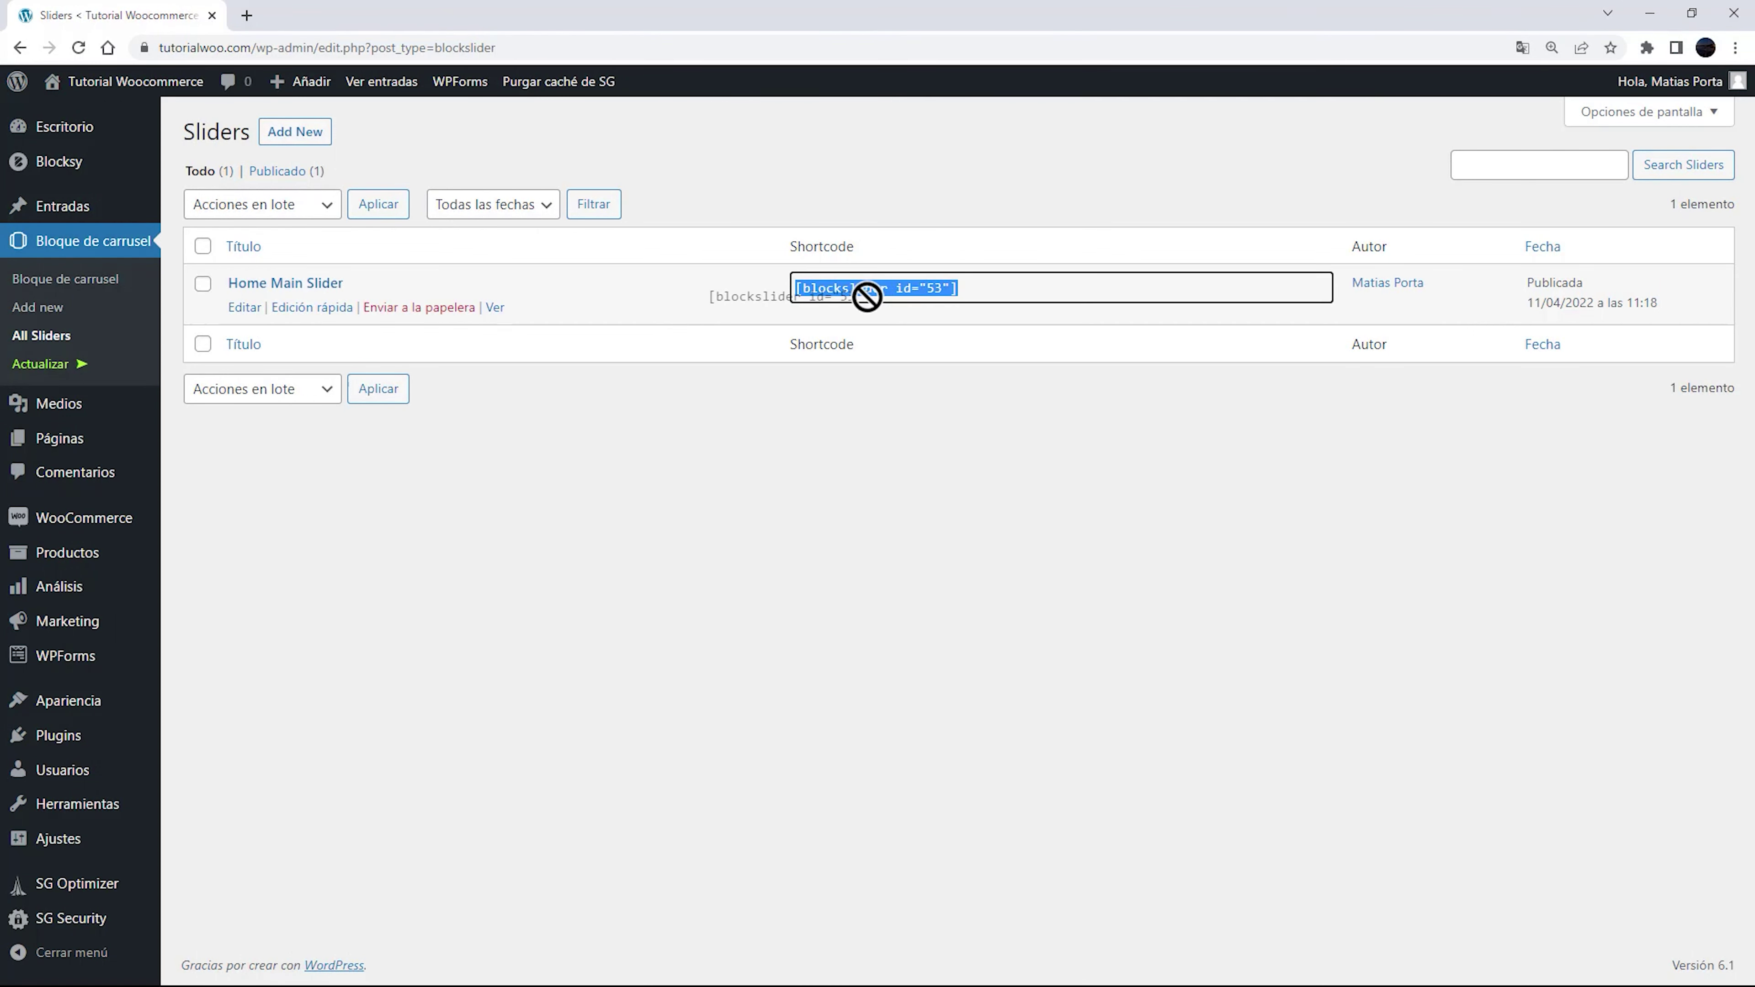
pyautogui.moveTo(135, 81)
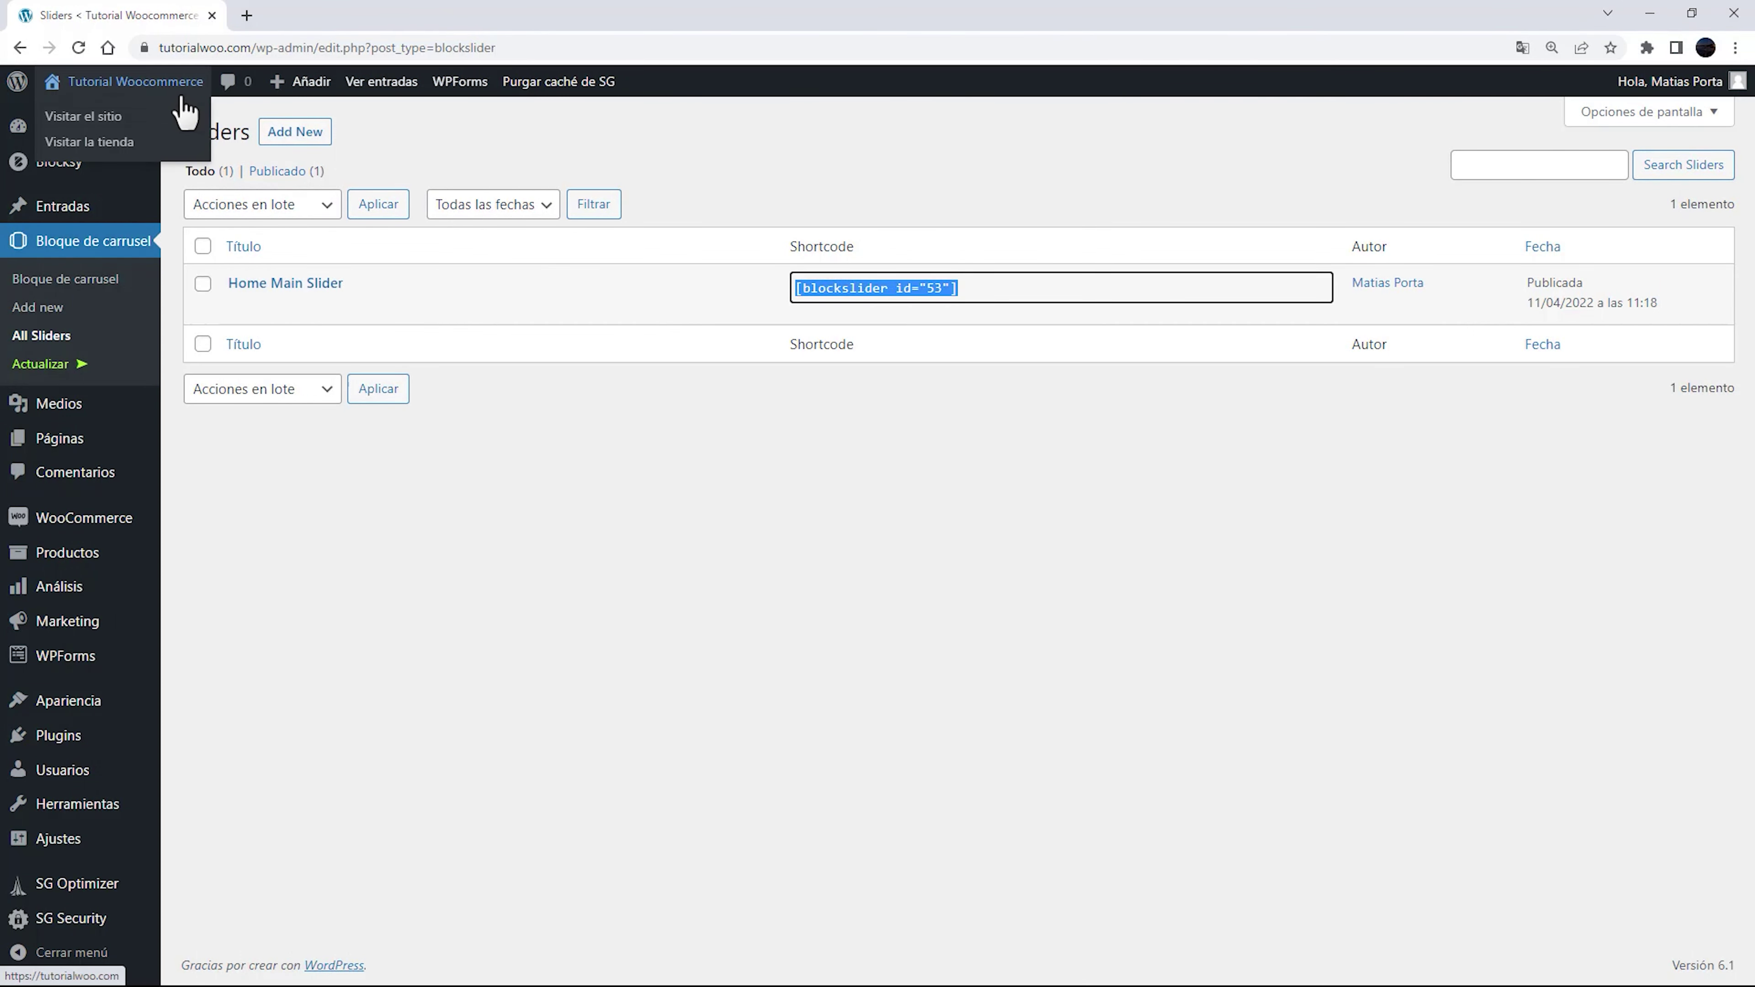
pyautogui.rightClick(182, 117)
pyautogui.click(202, 131)
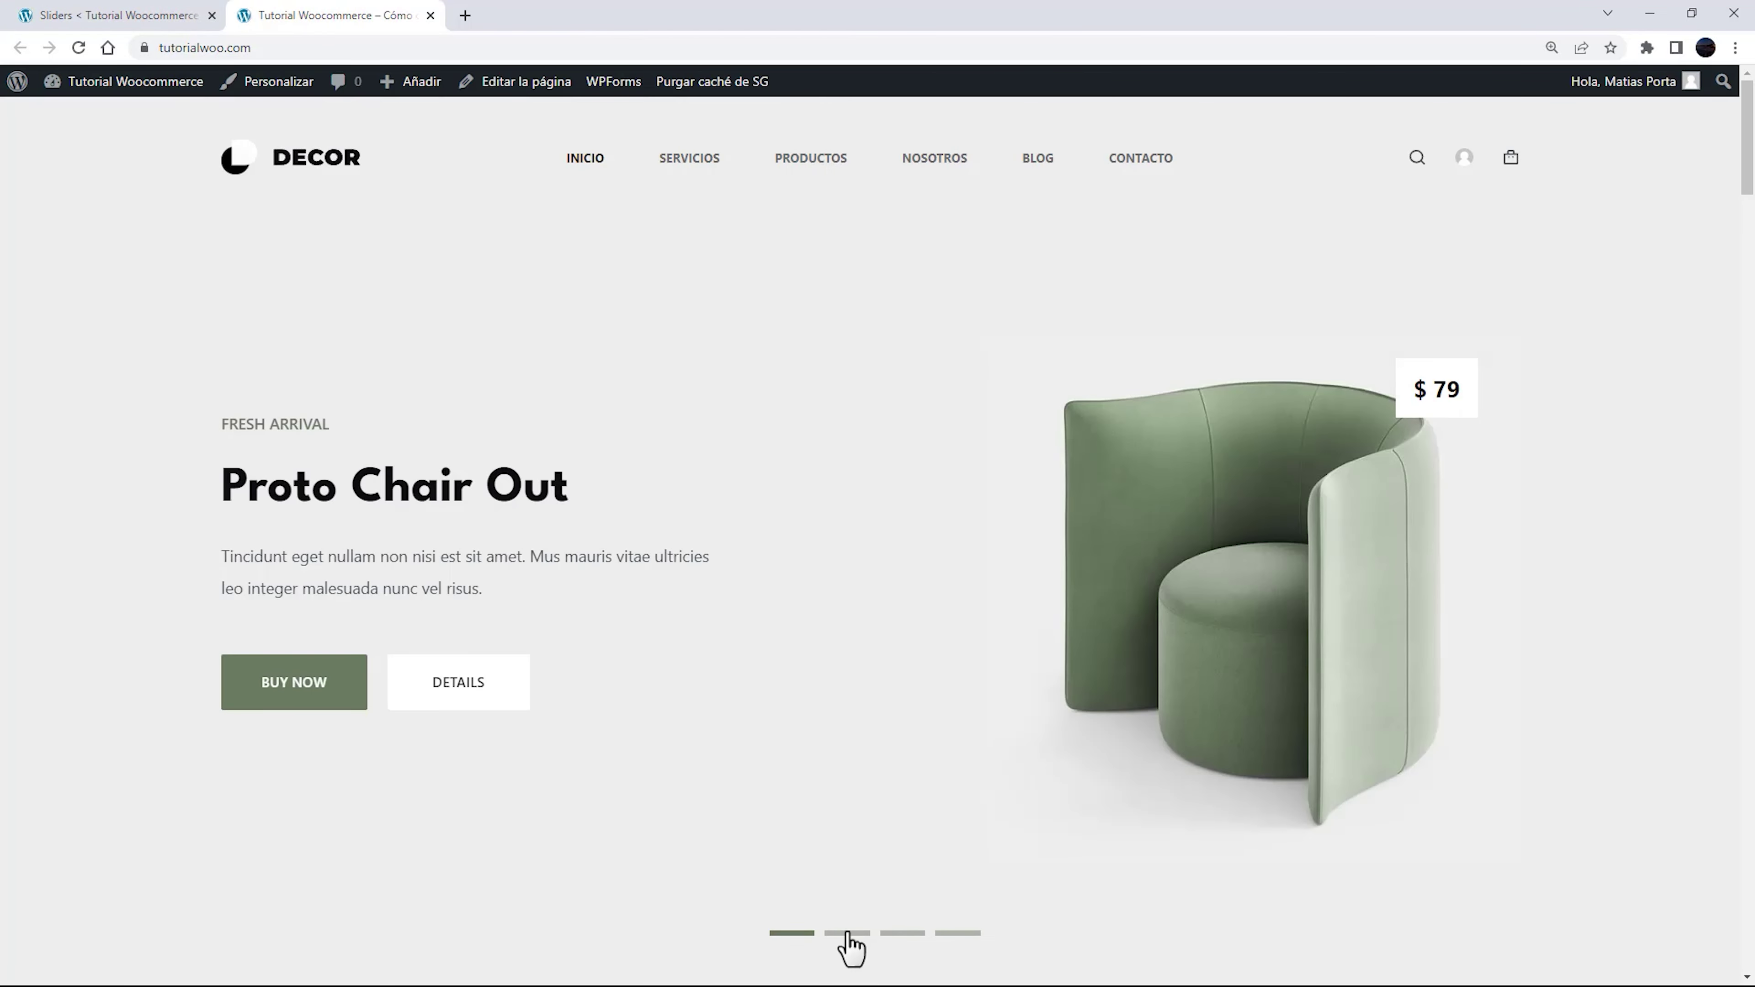
pyautogui.click(901, 933)
pyautogui.click(509, 89)
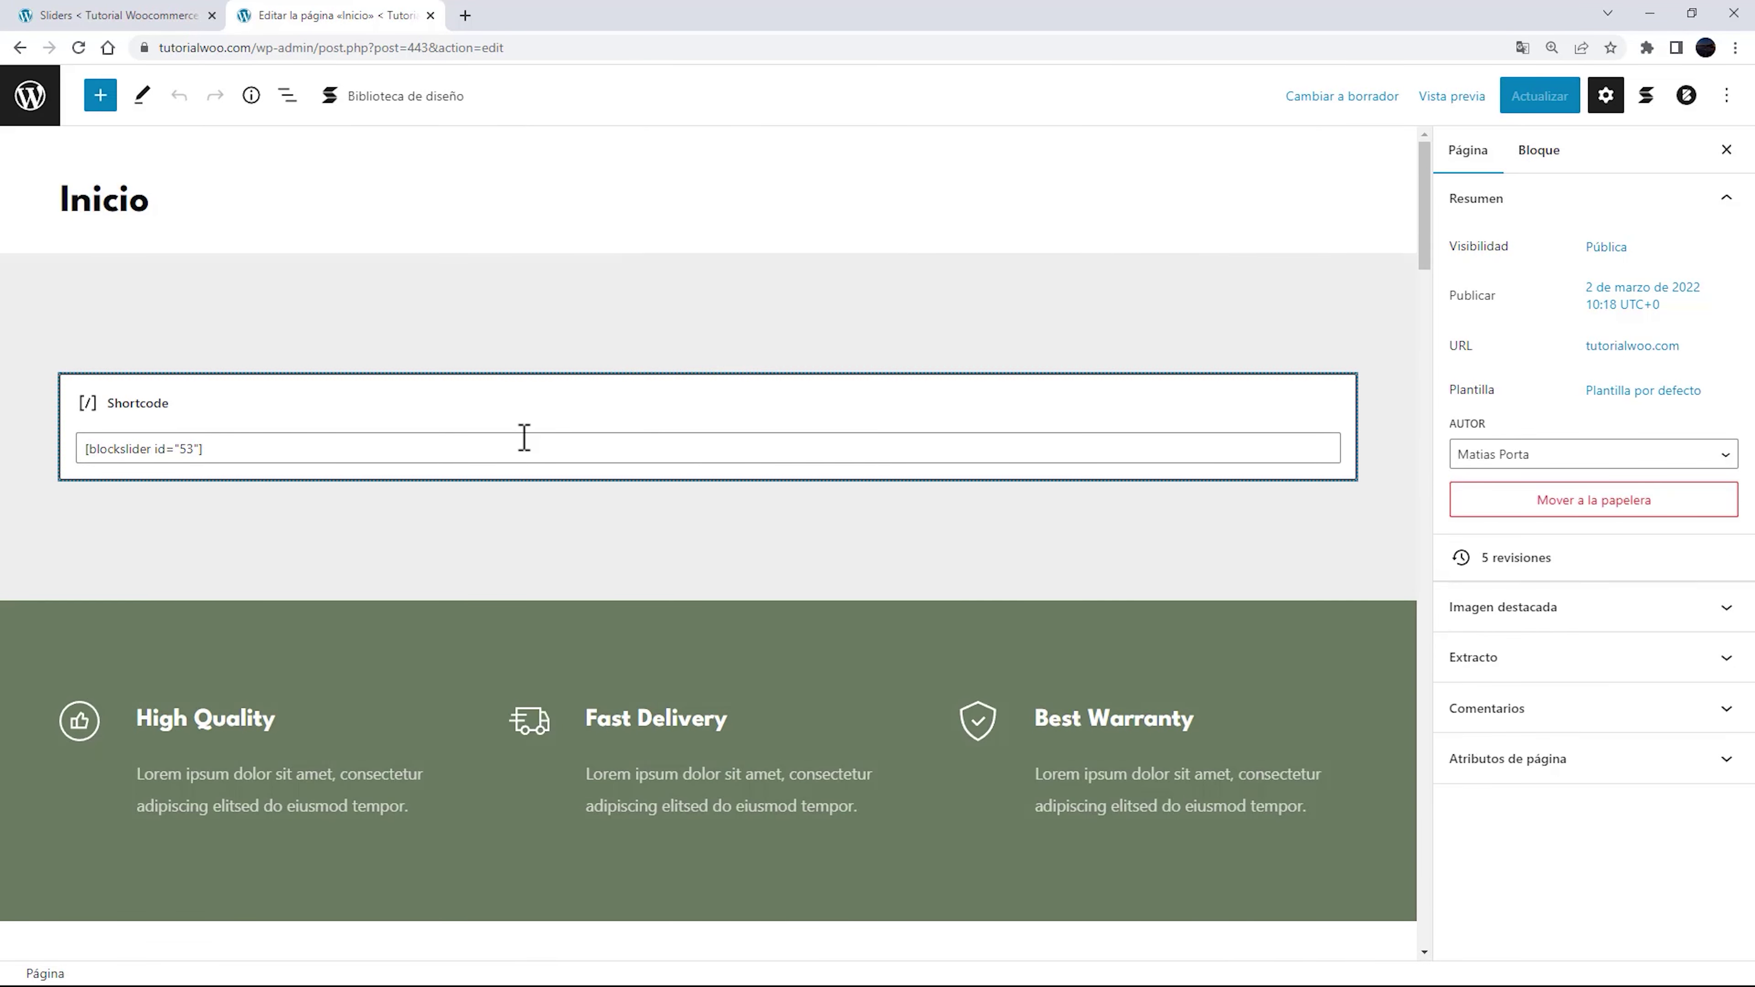
# Step: Locate the shortcode block in List View inside its Columna and Columns container
pyautogui.tripleClick(515, 449)
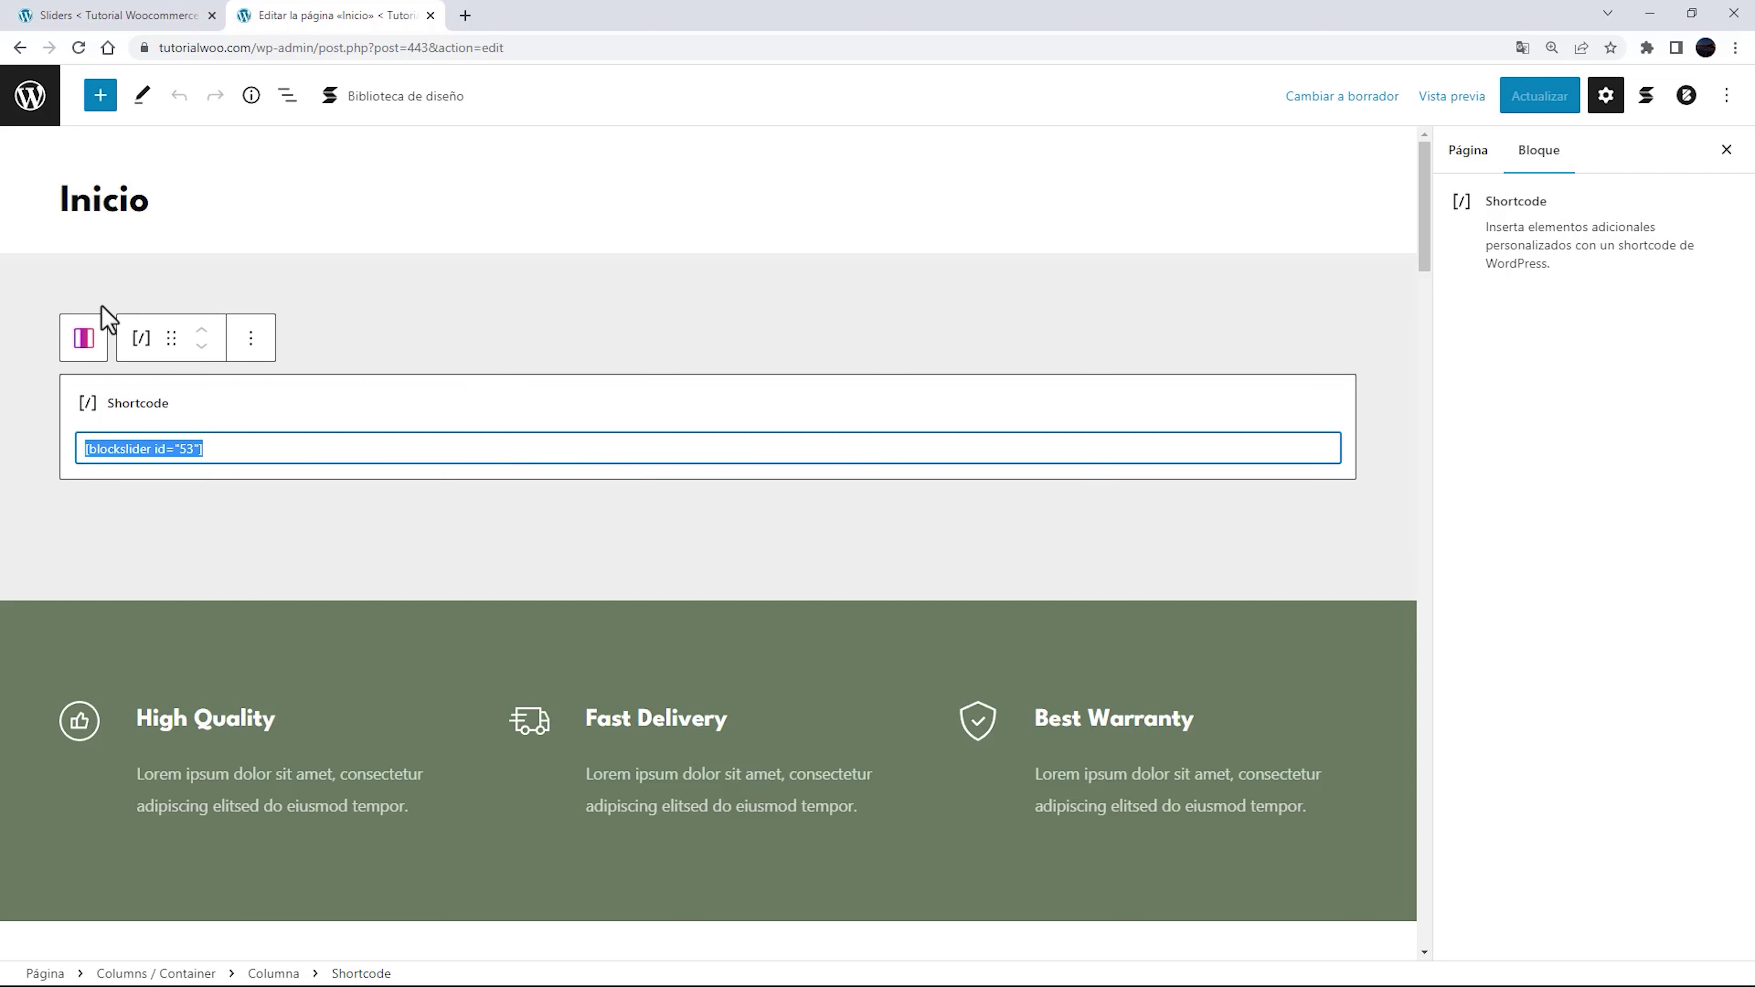
pyautogui.click(285, 104)
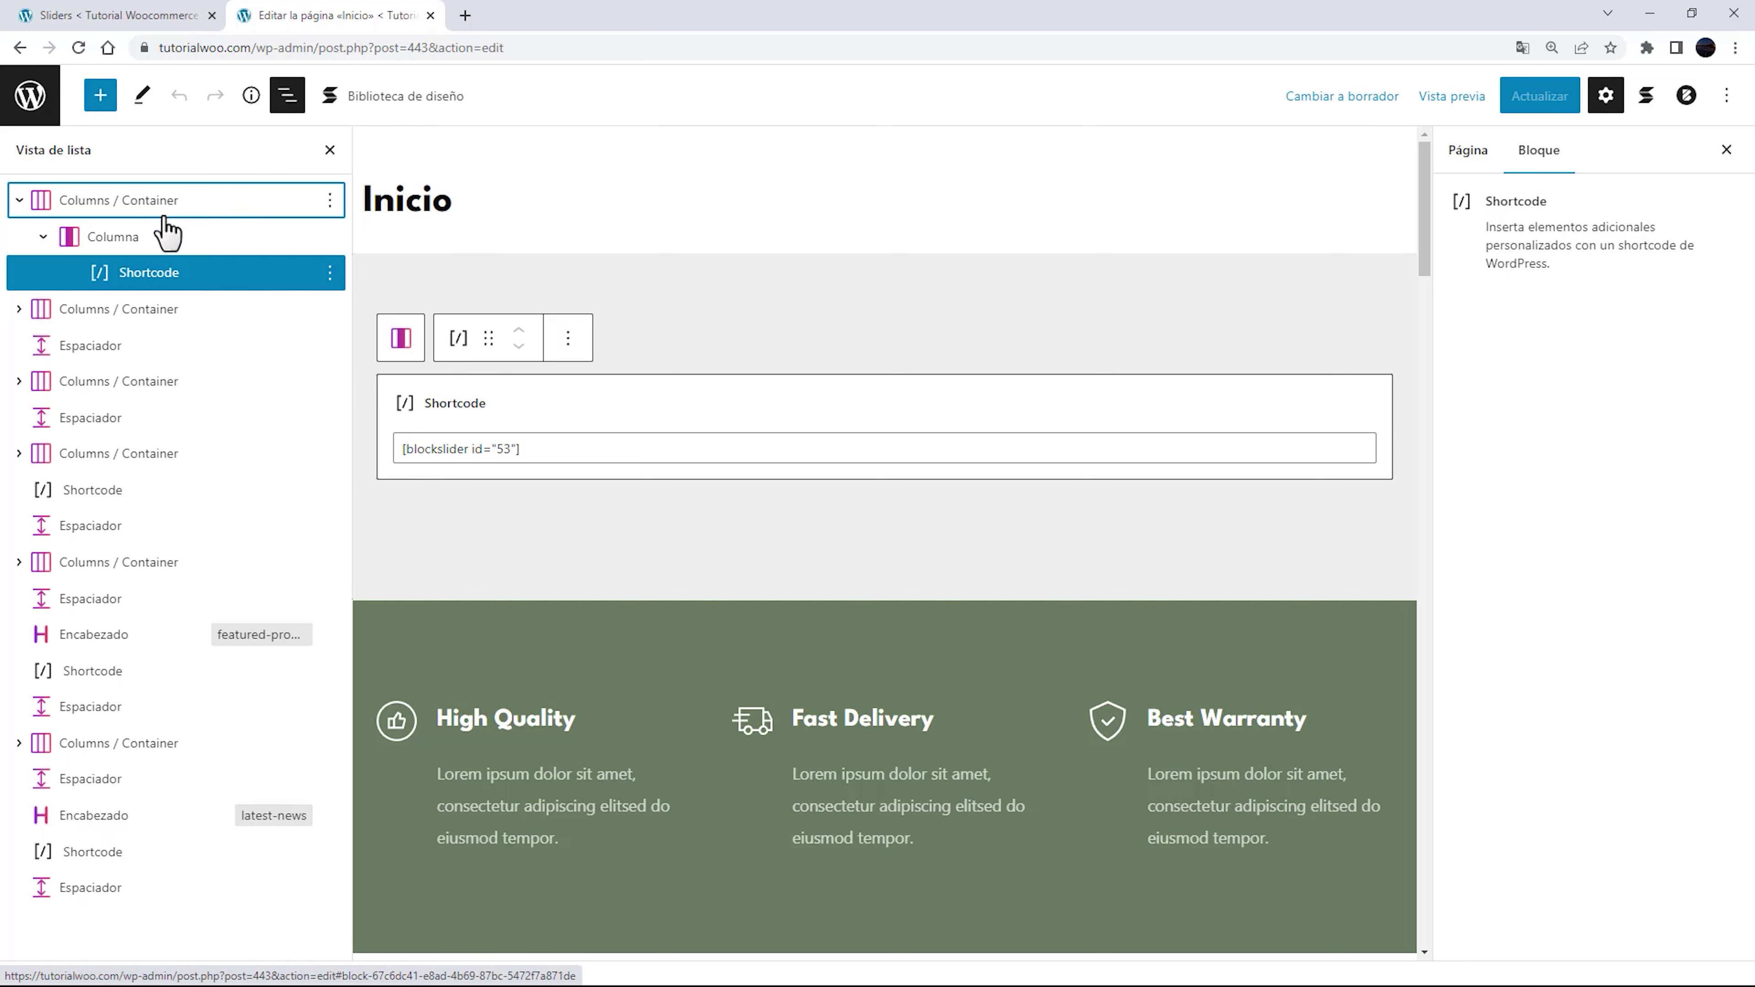
pyautogui.click(163, 237)
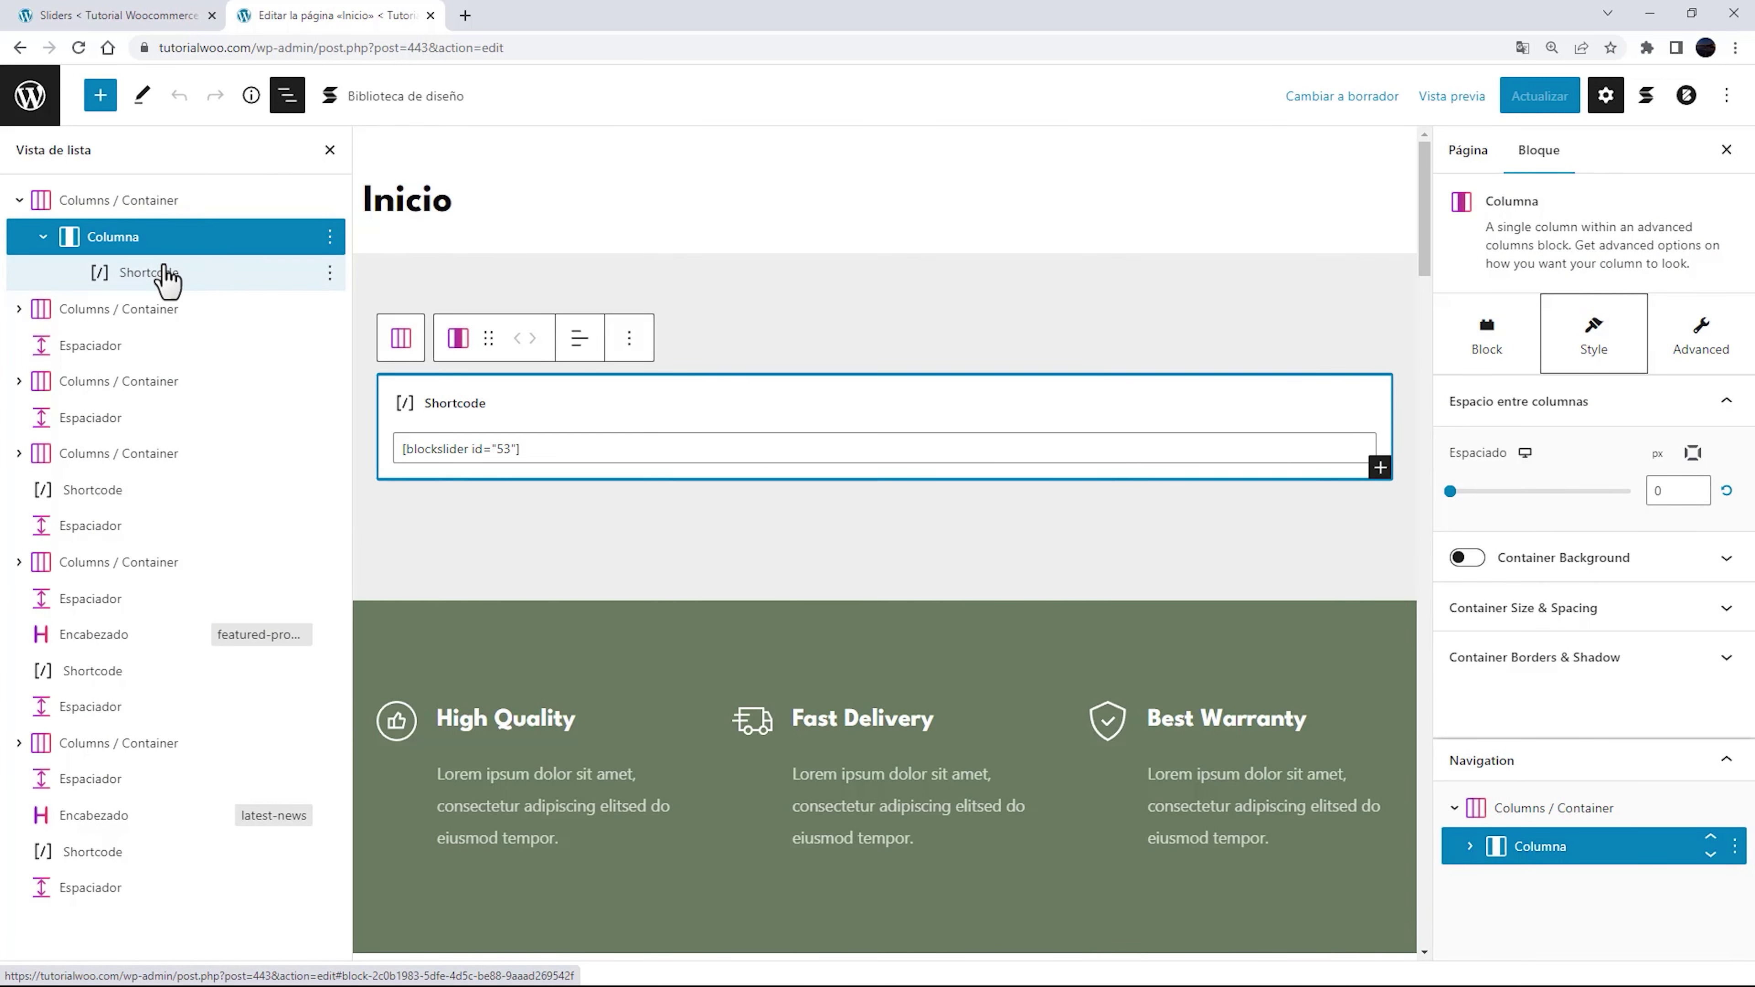
pyautogui.click(166, 273)
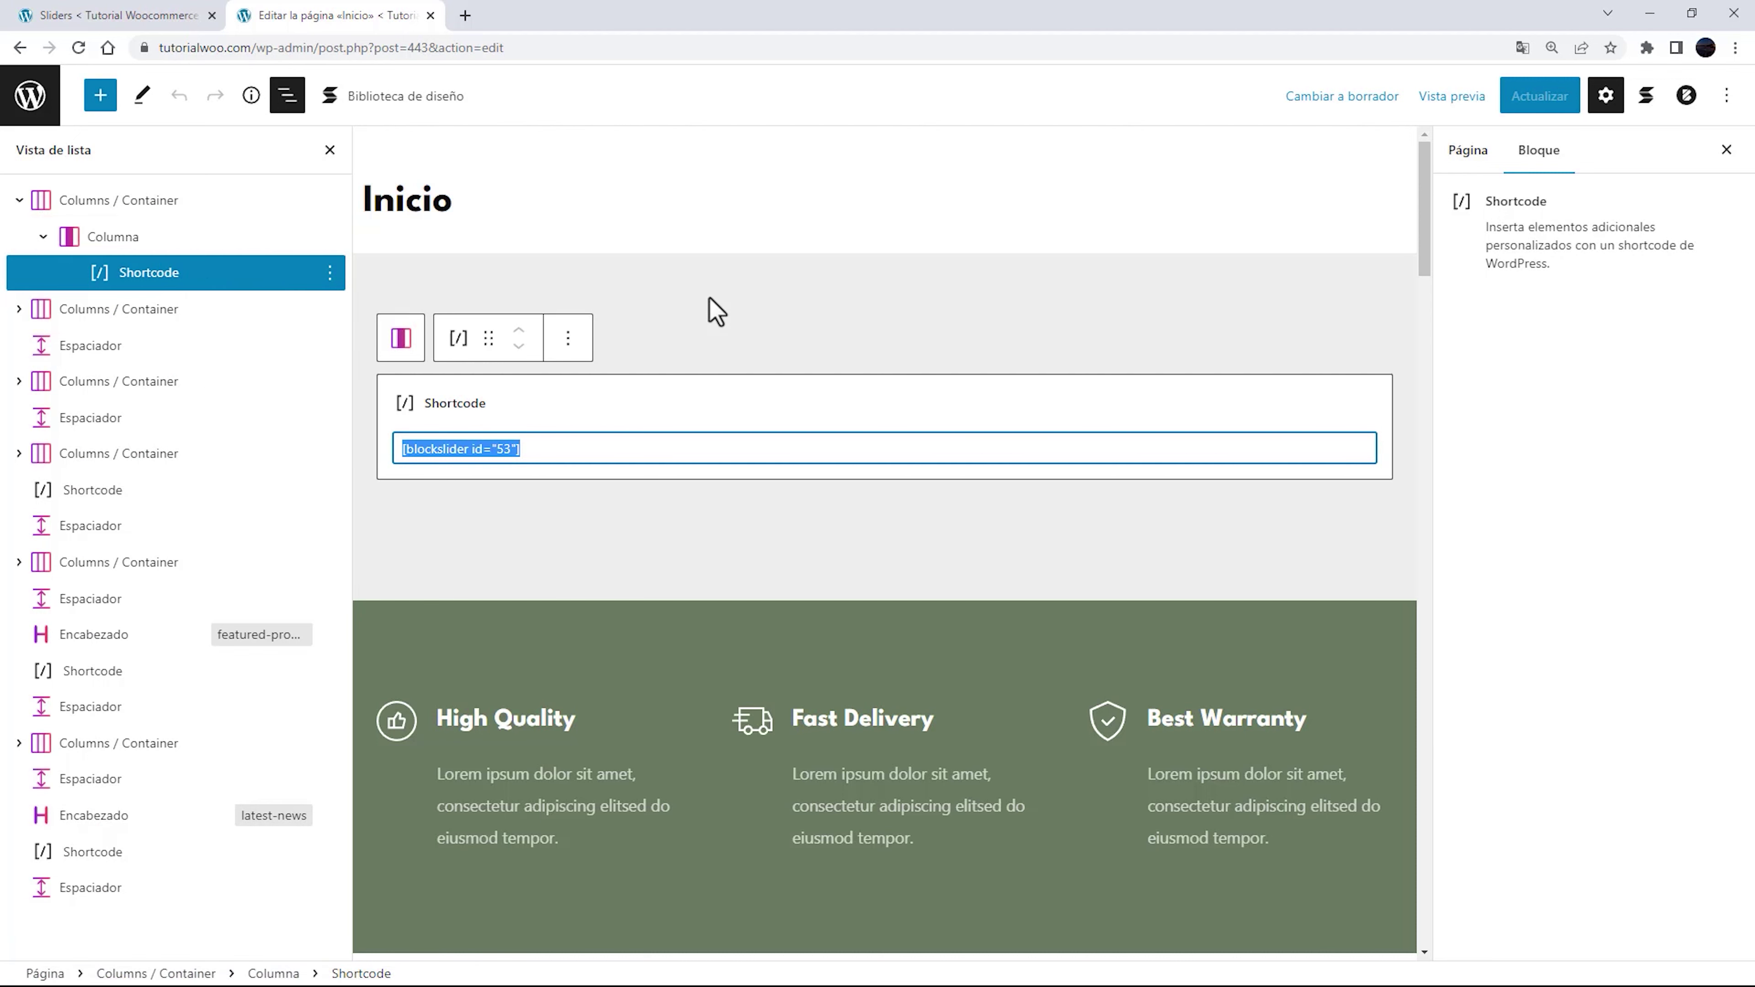
pyautogui.click(717, 311)
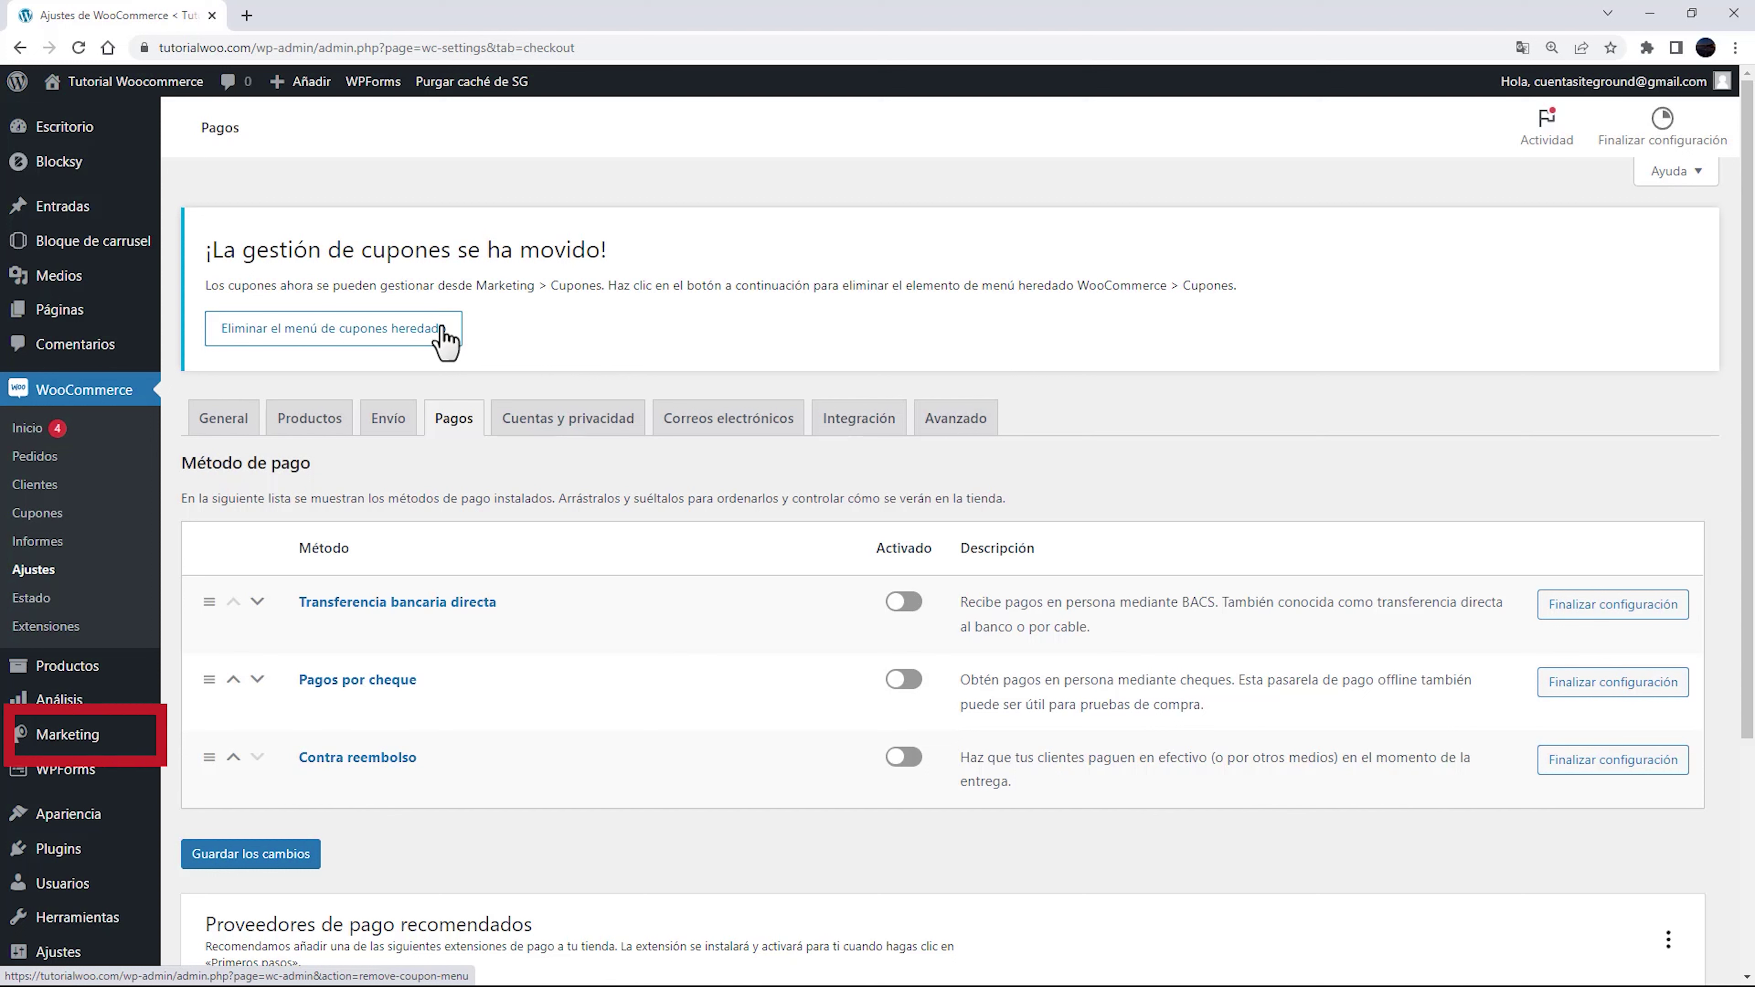
# Step: Remove the legacy menu via 'Eliminar el menú de cupones heredado' in the coupon notice
pyautogui.click(441, 330)
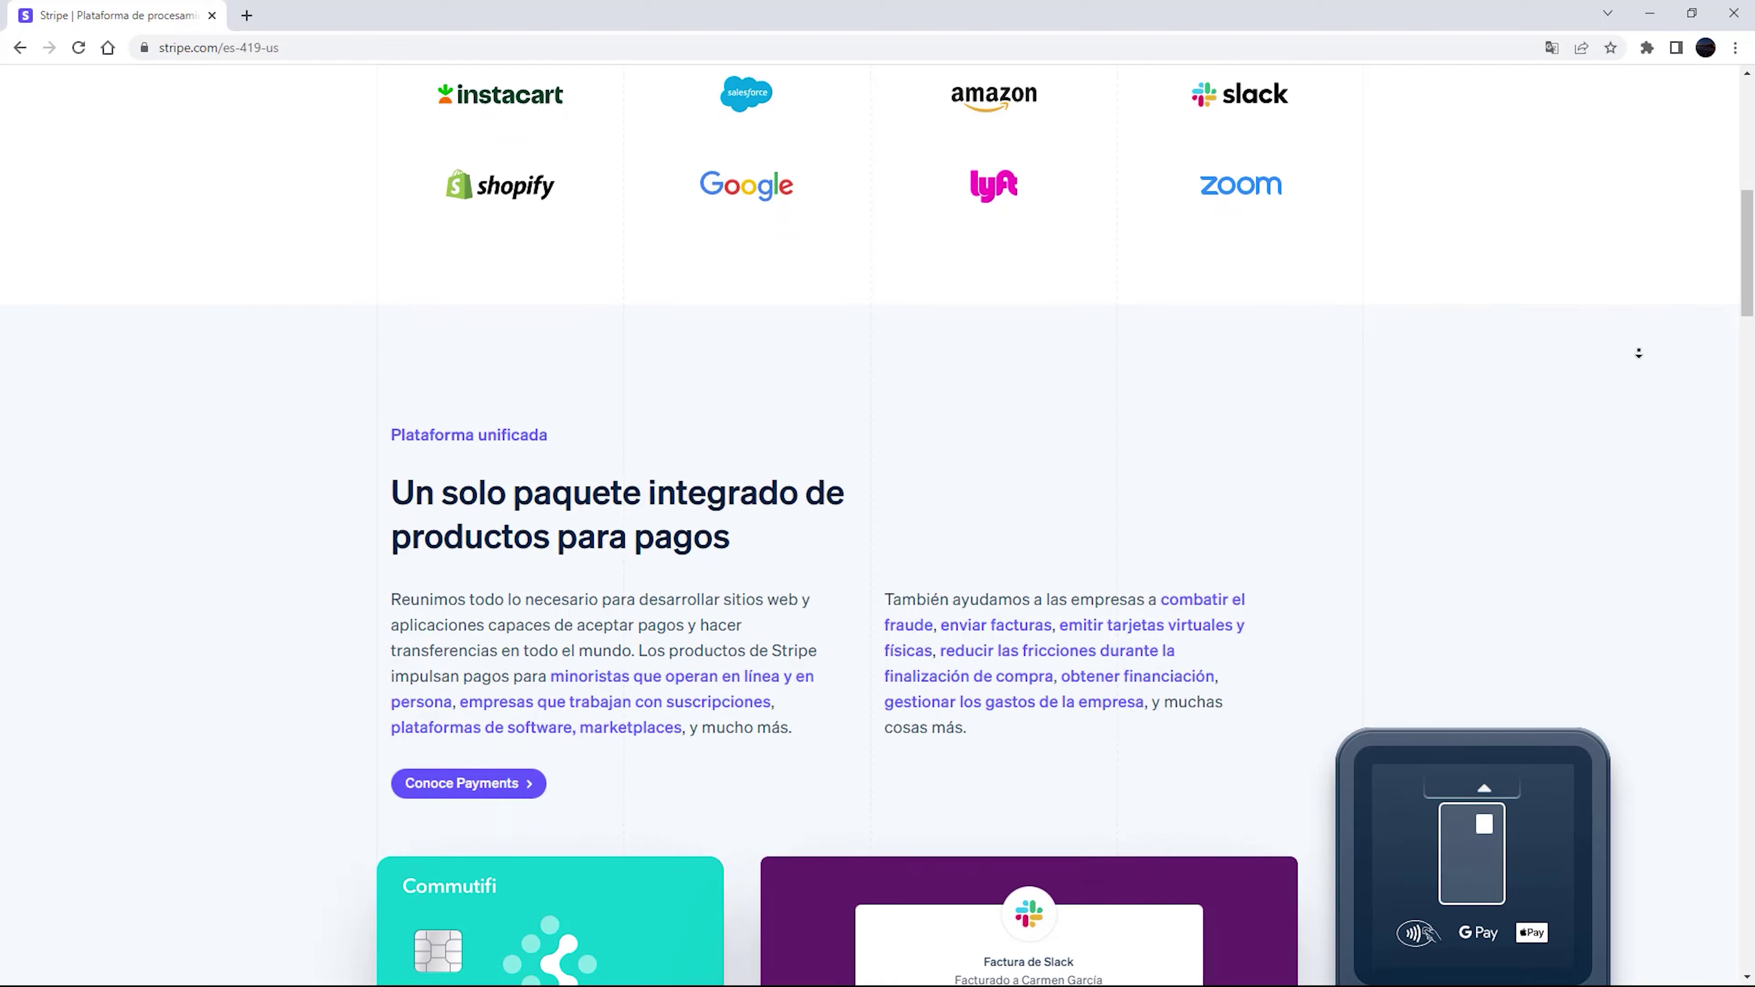
# Step: Scroll through the 'Plataforma unificada' section of Stripe's homepage
pyautogui.scroll(-3, 1639, 353)
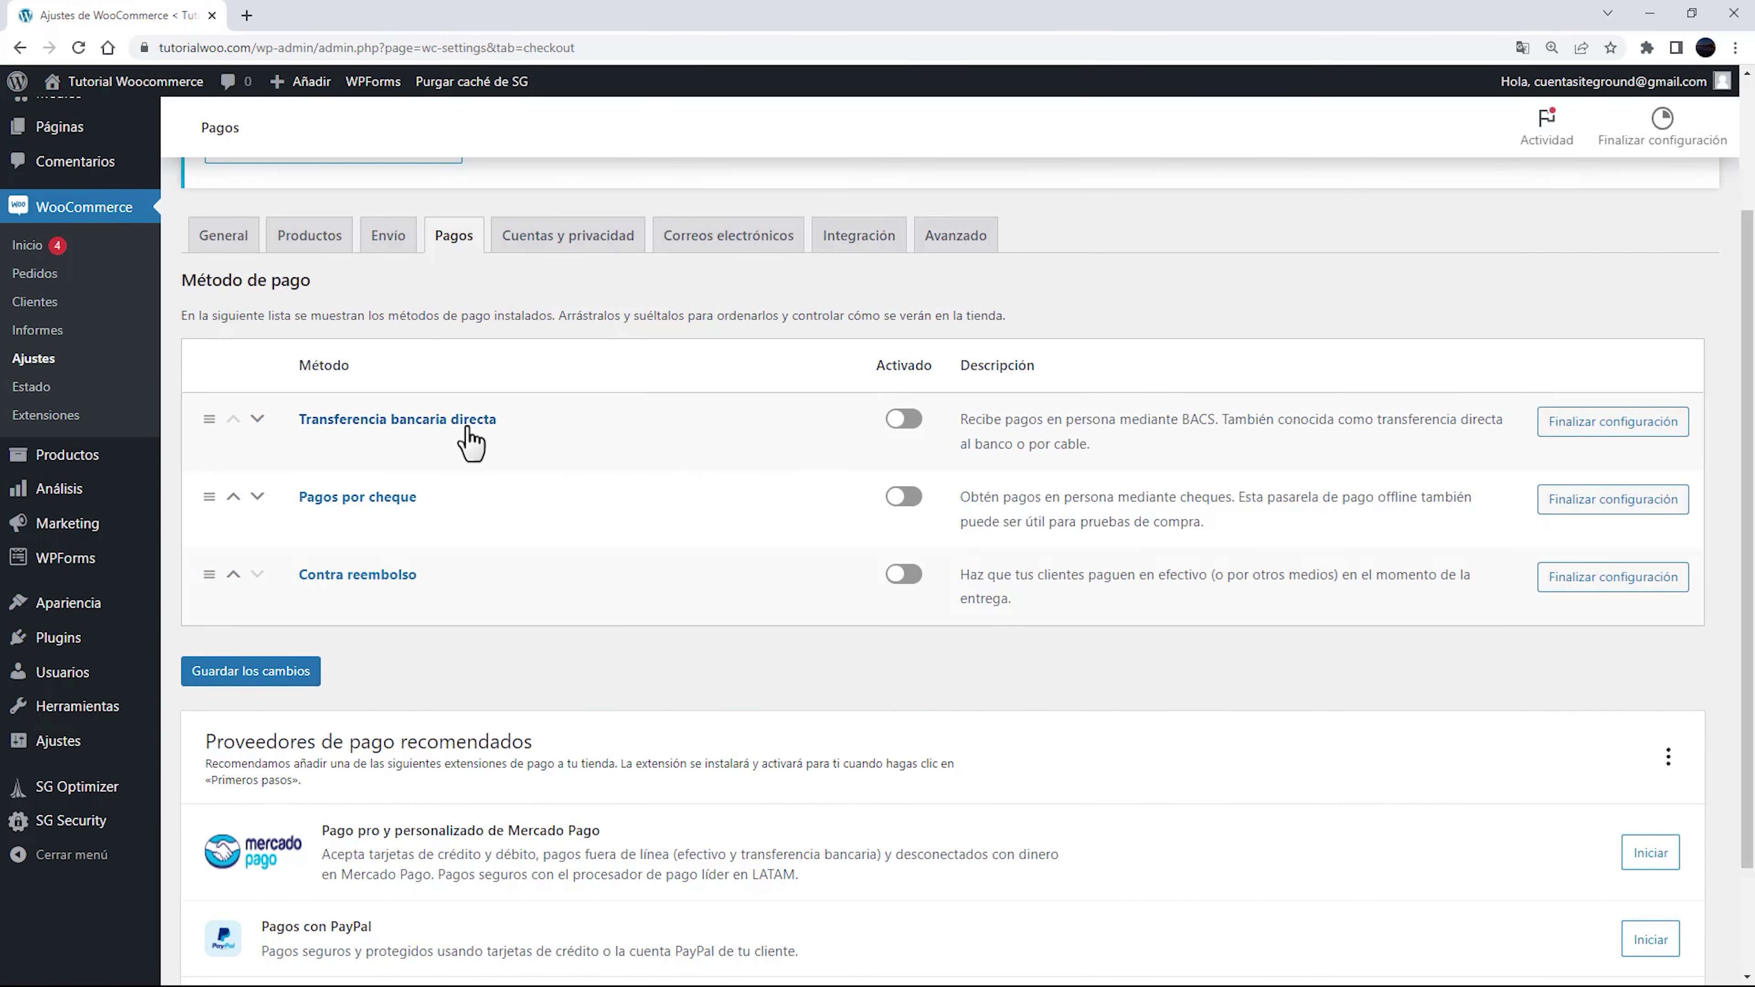
# Step: Open Transferencia bancaria directa settings and delete 'directa' from the Título field
pyautogui.click(464, 423)
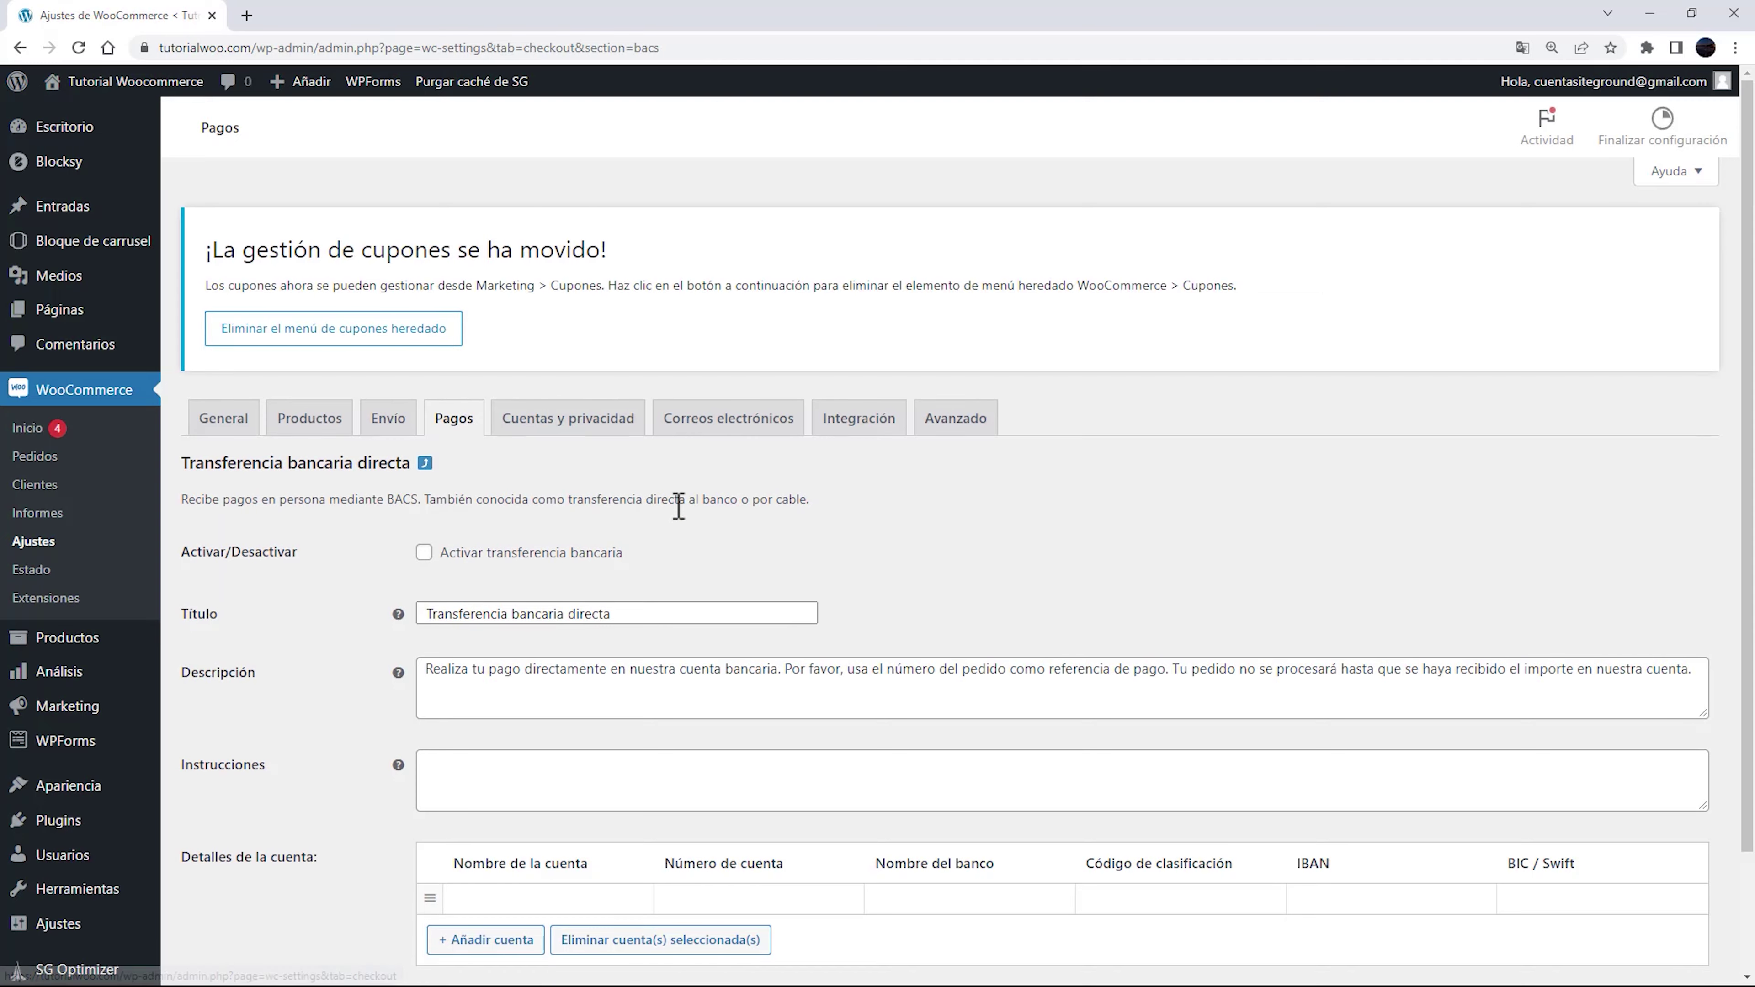
pyautogui.scroll(-2, 760, 539)
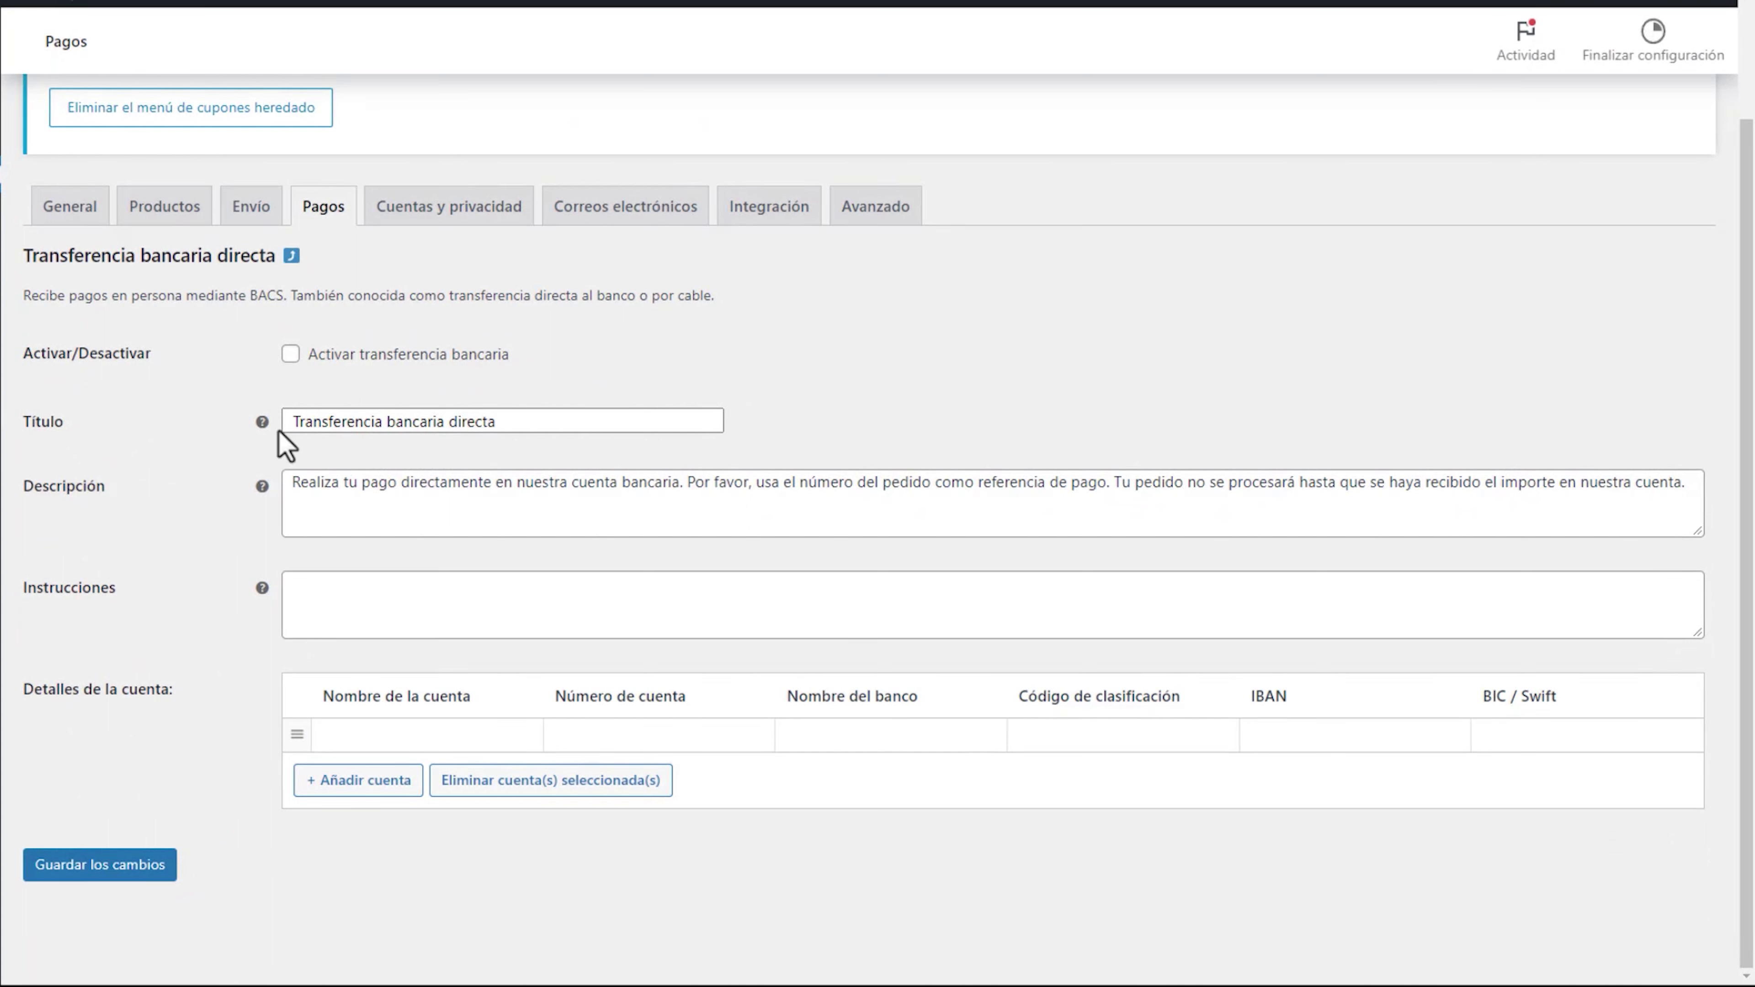
pyautogui.moveTo(262, 423)
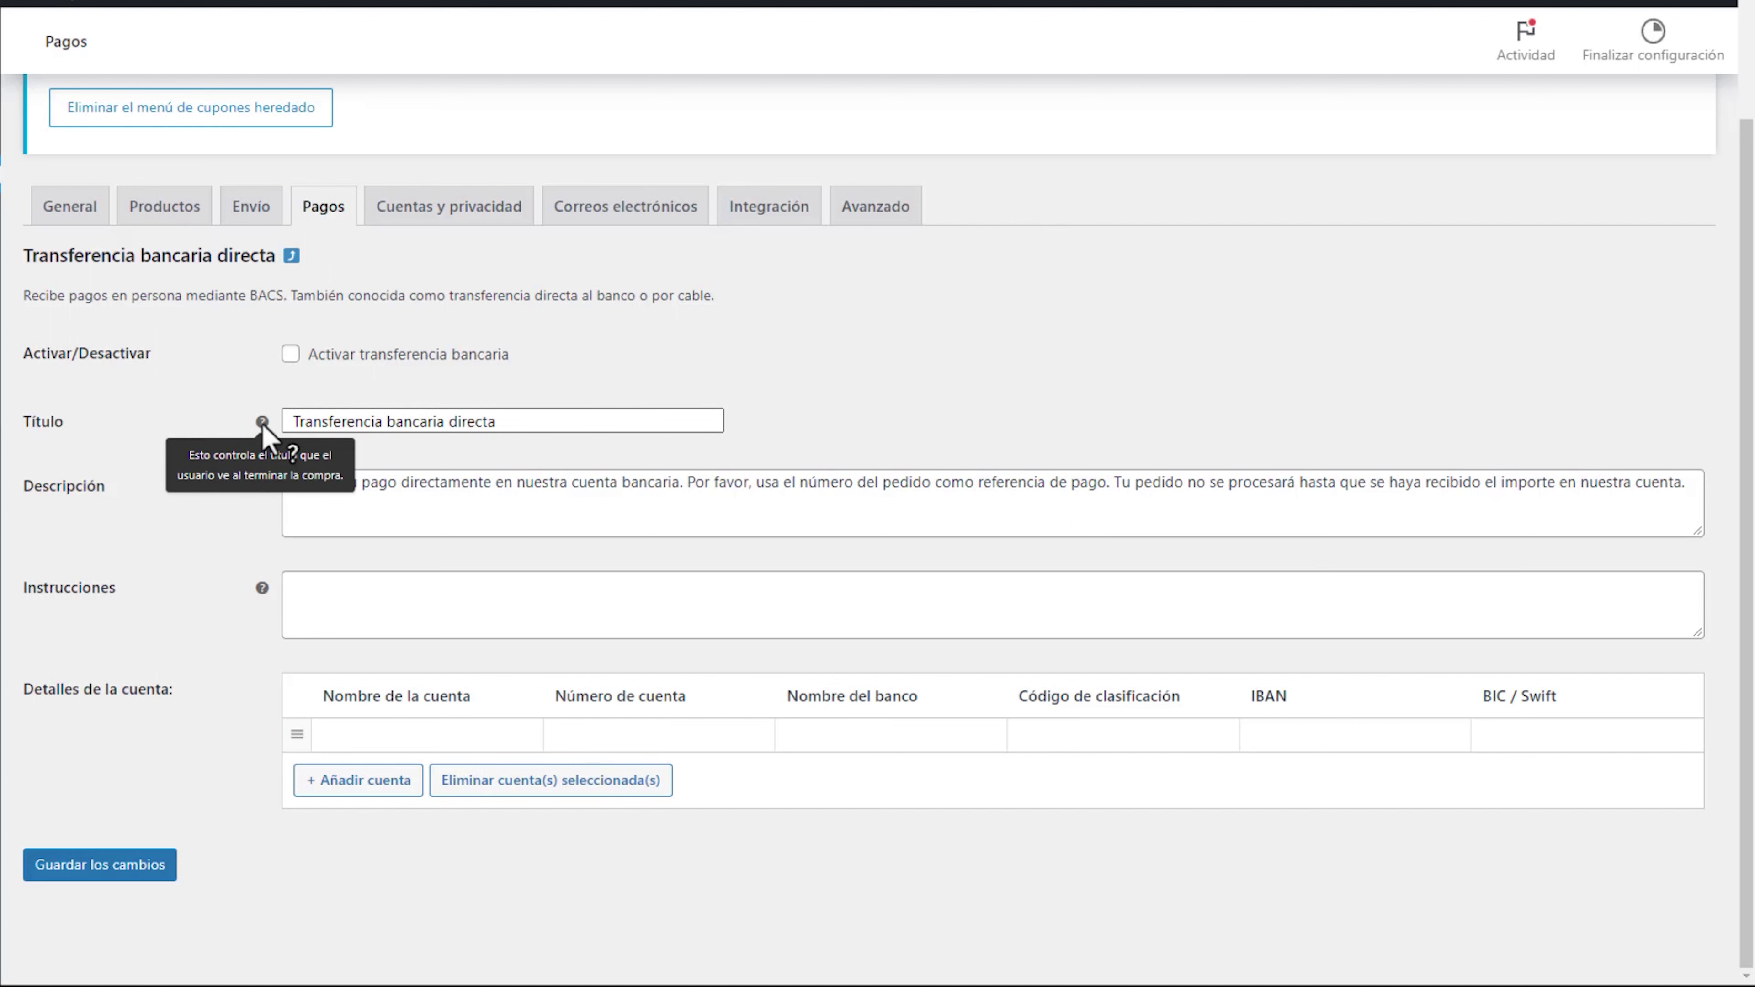
pyautogui.moveTo(505, 422); pyautogui.dragTo(445, 423)
pyautogui.press('BackSpace')
pyautogui.click(437, 459)
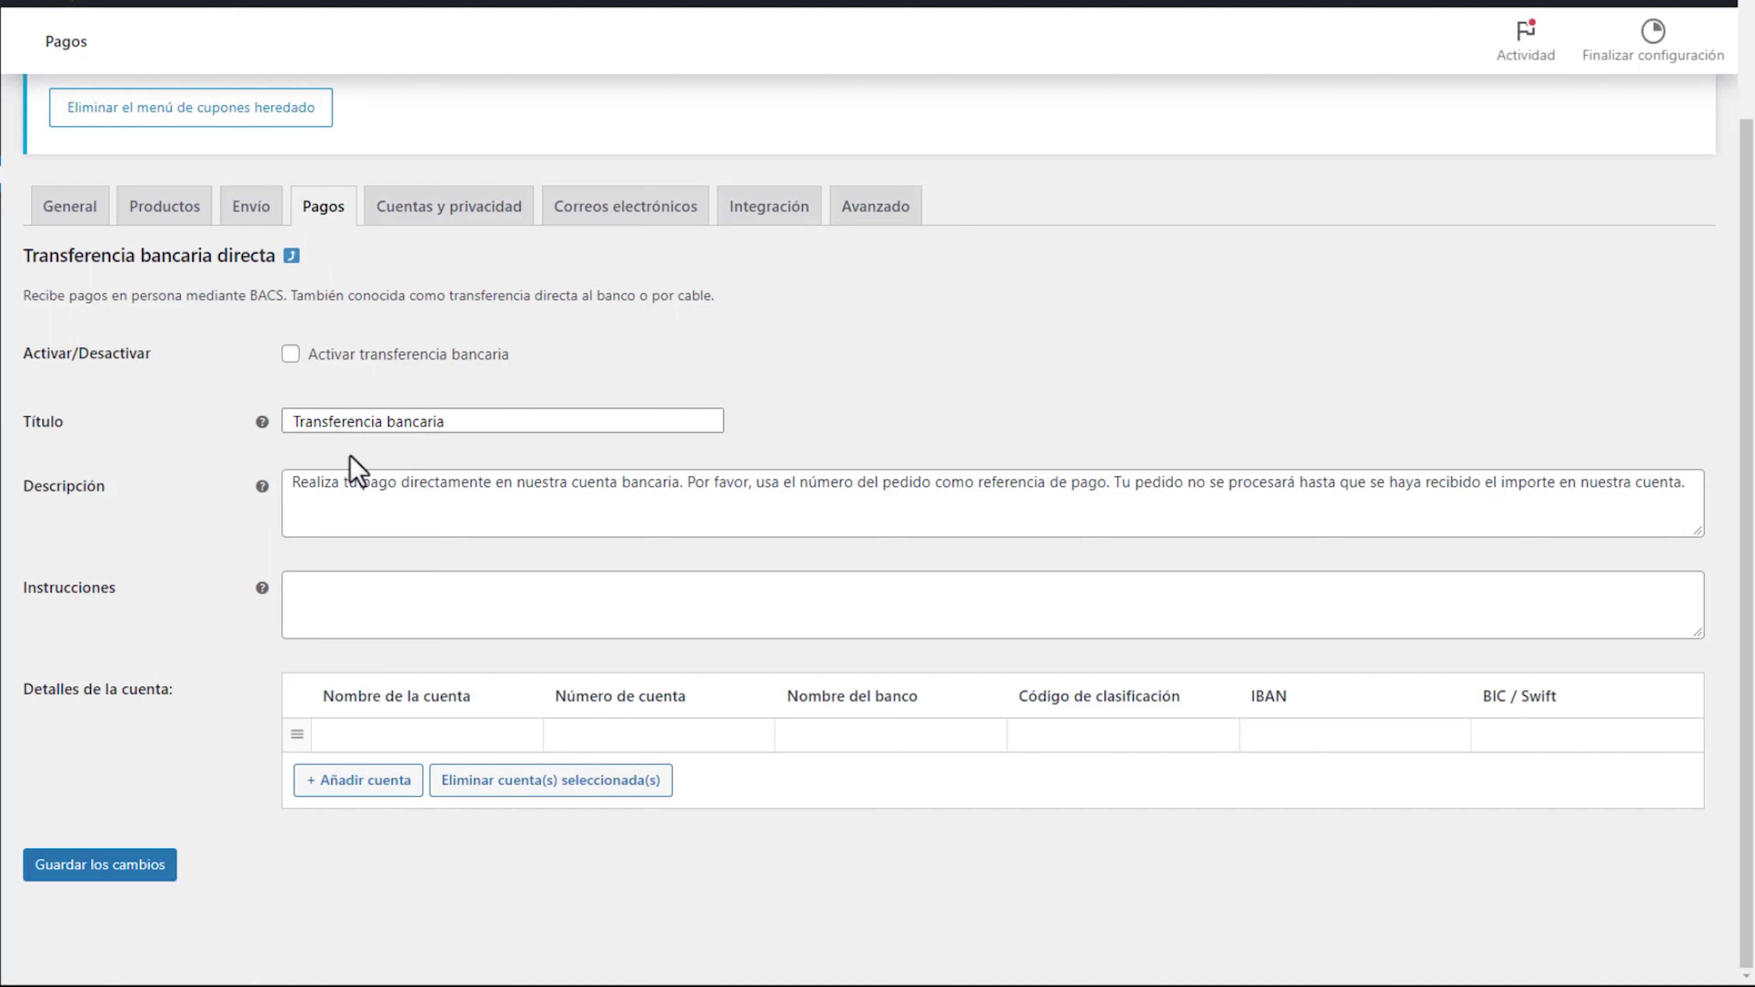
# Step: Review the Descripción text and the help tips for Descripción and Instrucciones
pyautogui.moveTo(292, 481); pyautogui.dragTo(1736, 505)
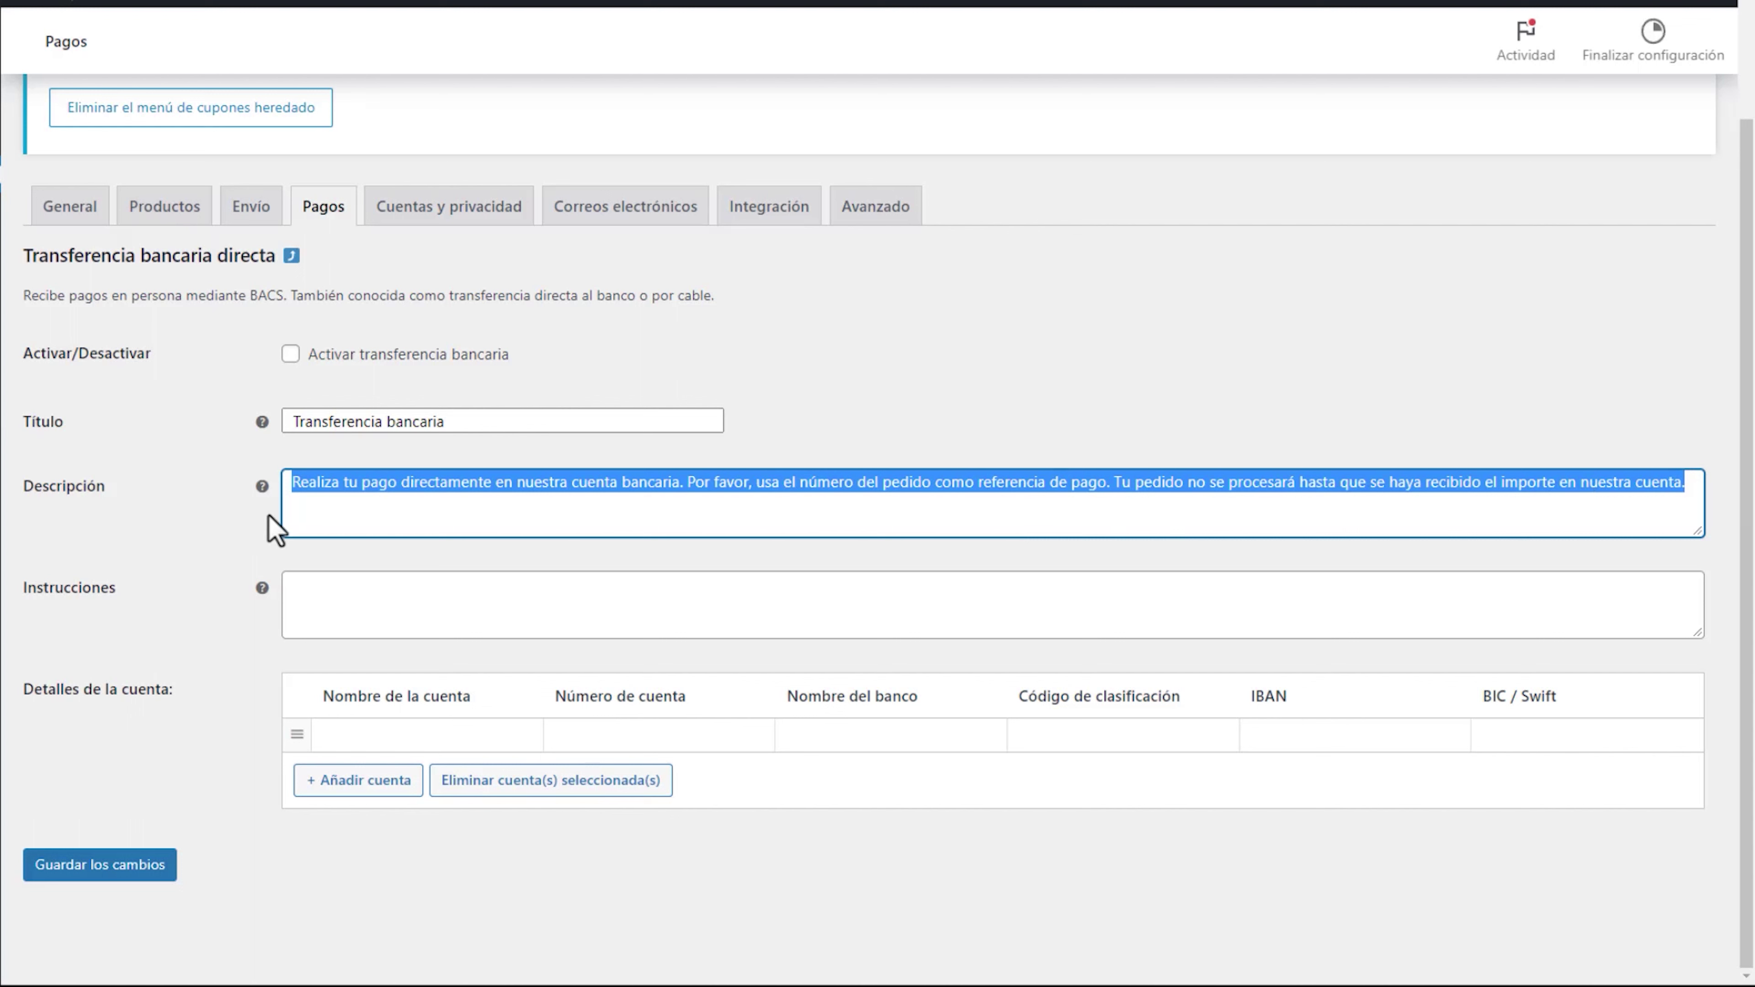
pyautogui.moveTo(263, 488)
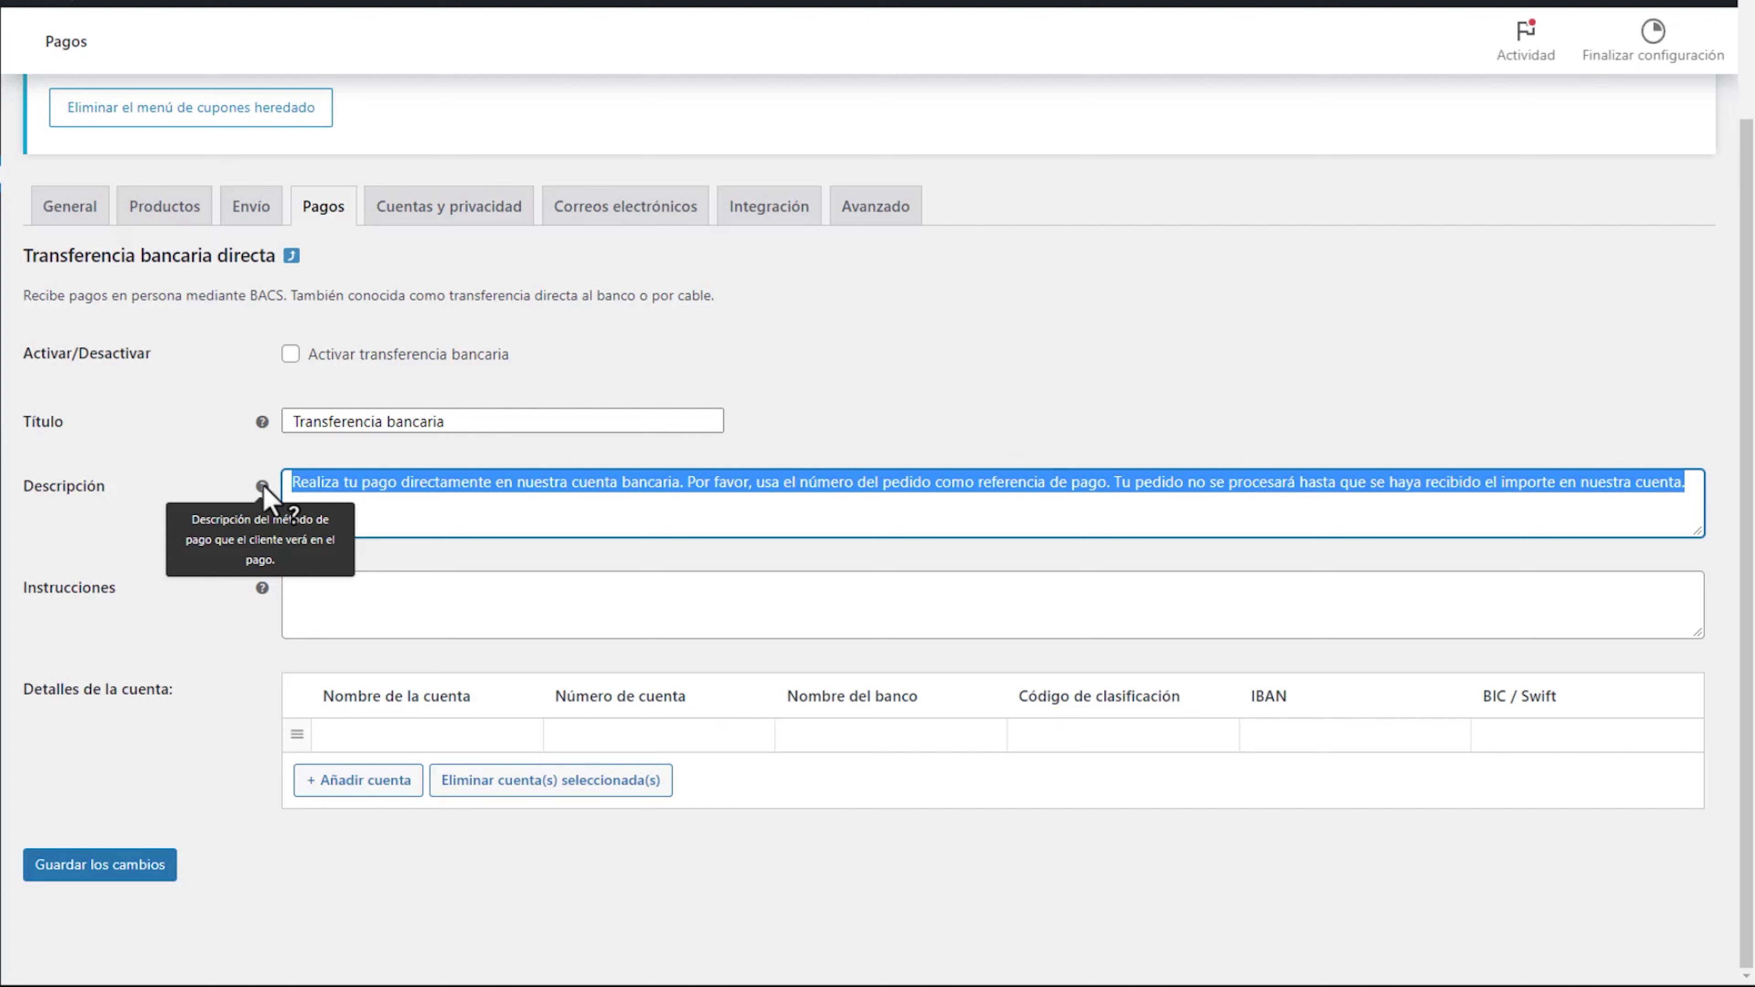
pyautogui.click(248, 517)
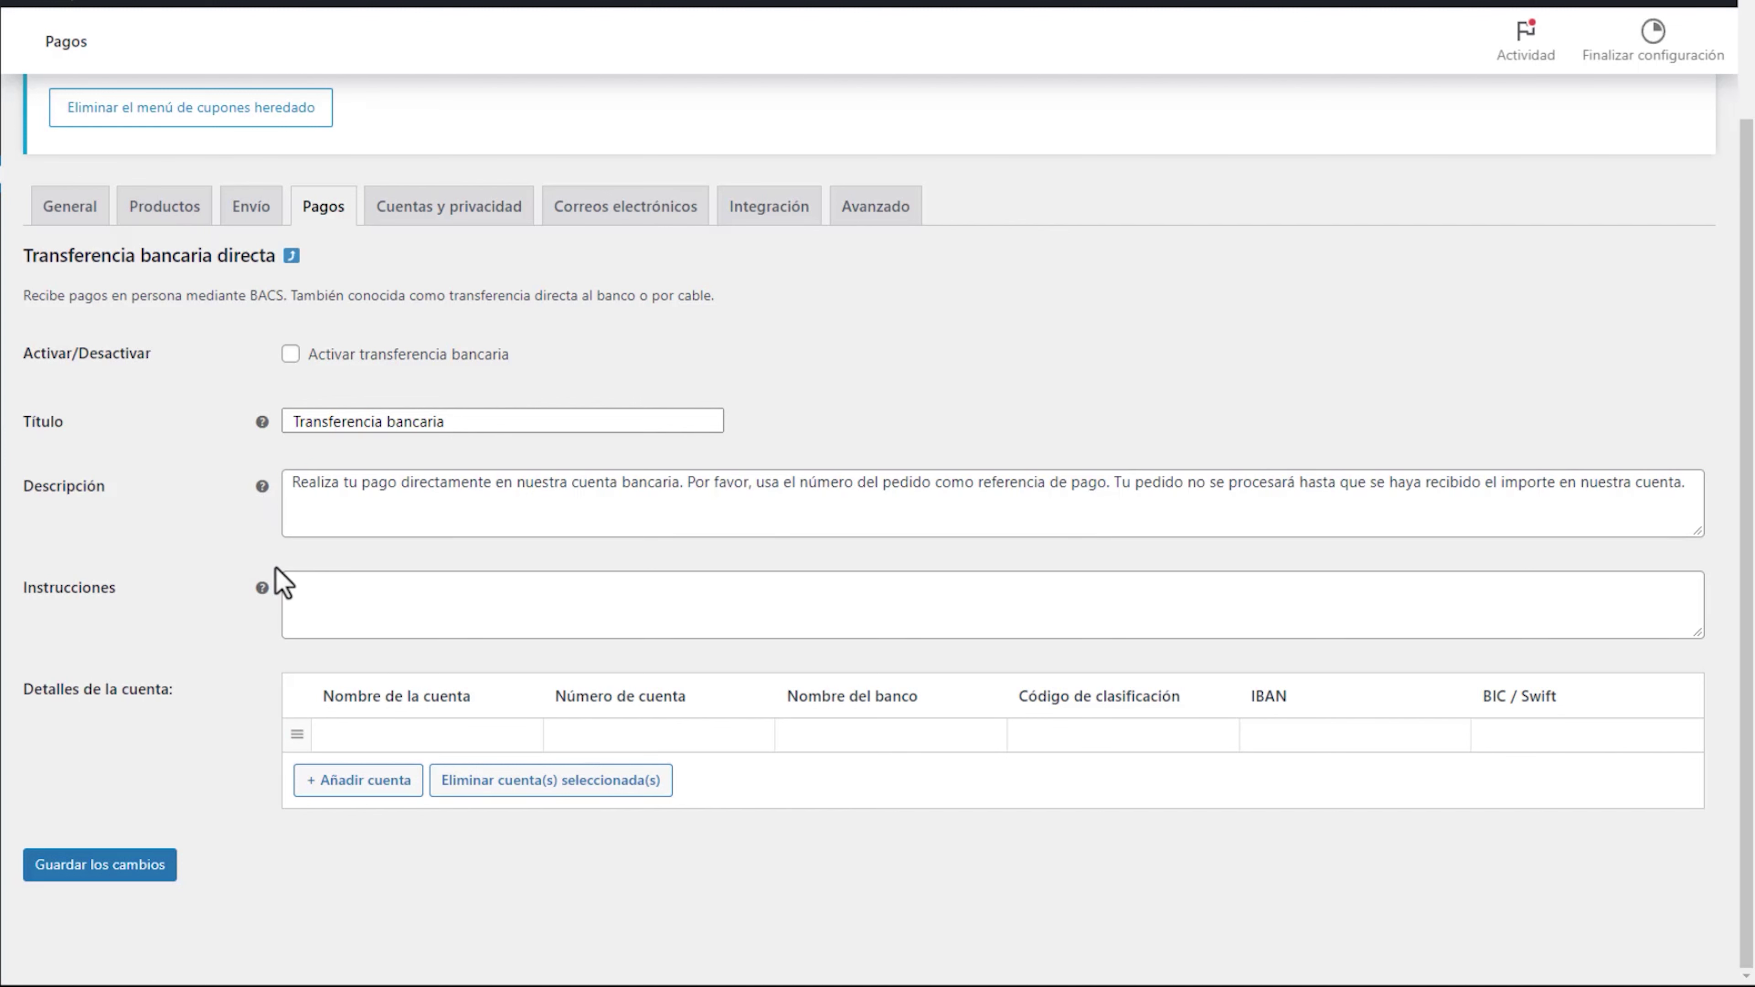
pyautogui.moveTo(262, 589)
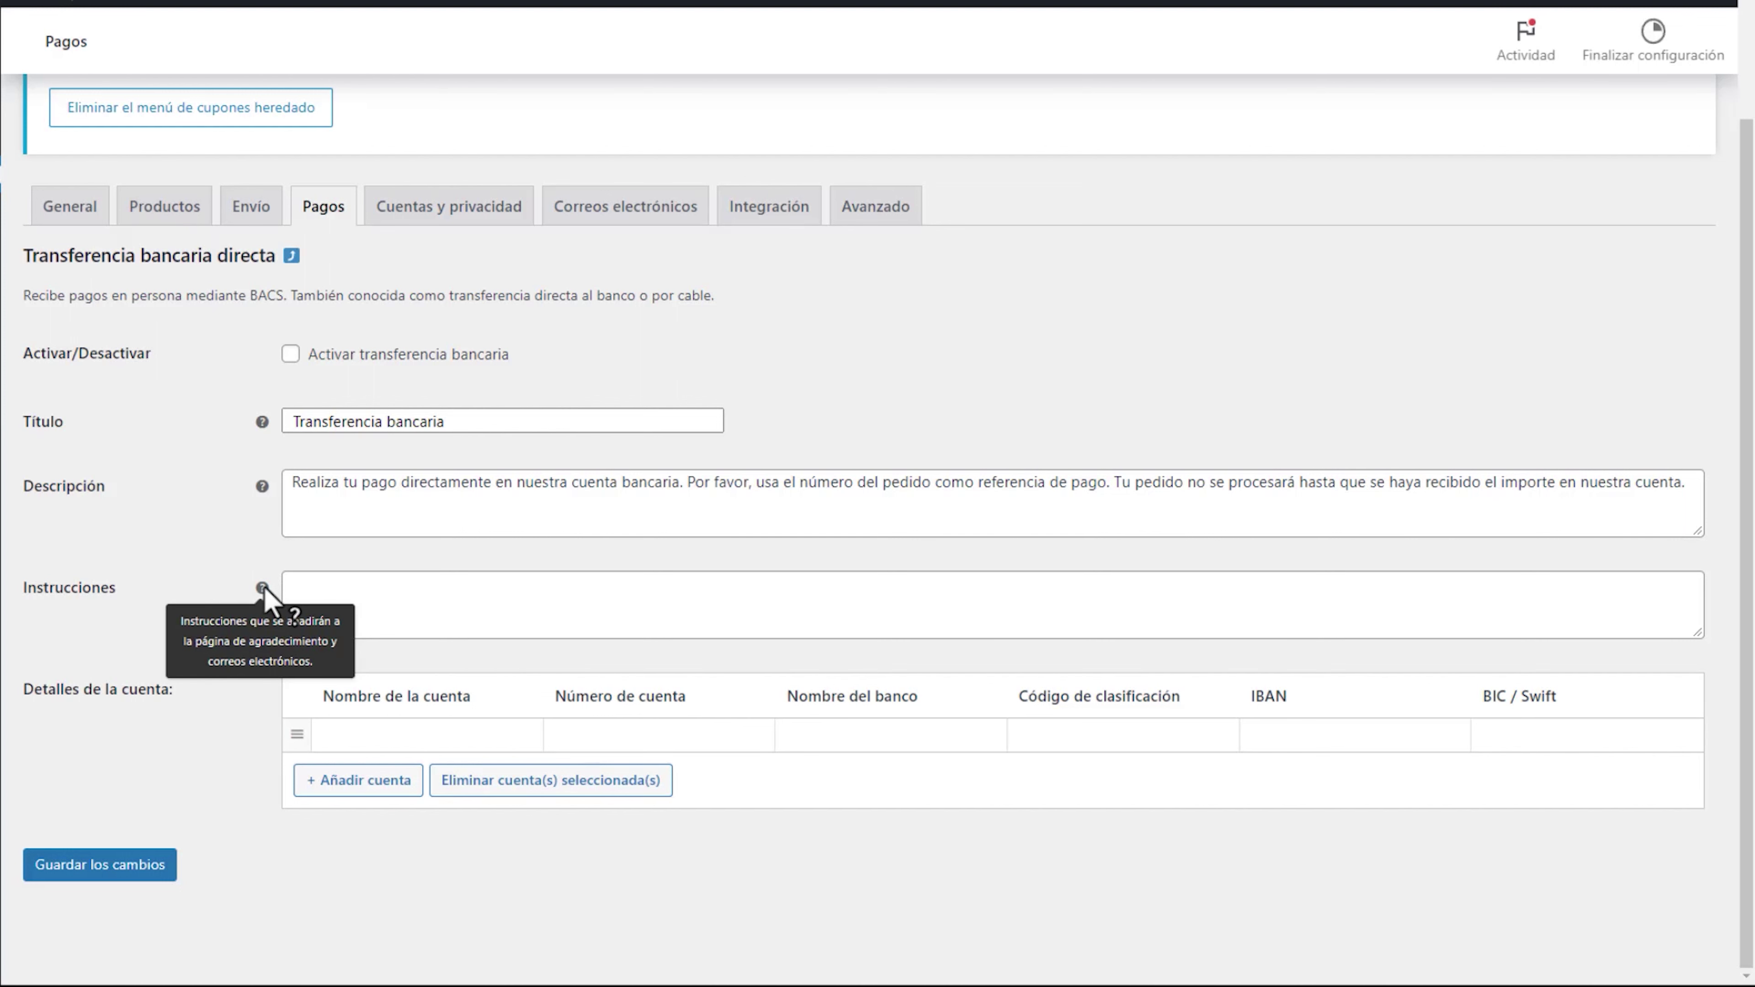
# Step: Enter instructions 'Recibirás los datos del pedido una vez se haya completado el pago.' and a Banco Macro account
pyautogui.click(313, 588)
pyautogui.write('R')
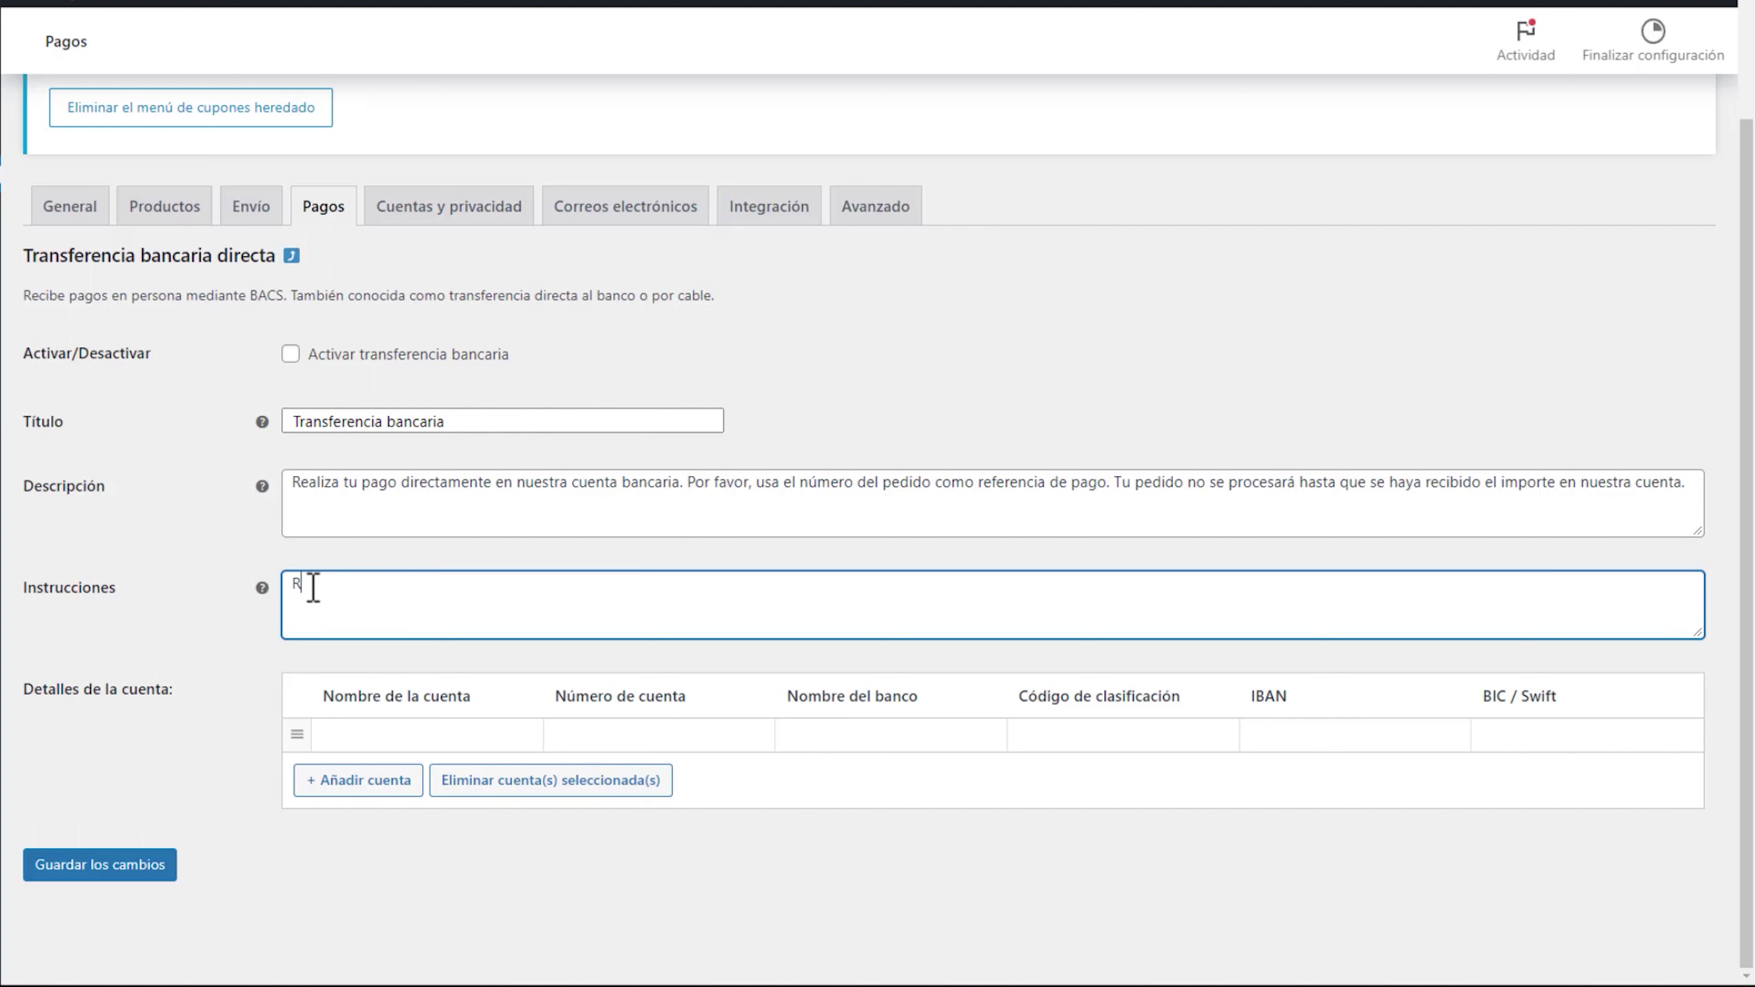
pyautogui.write('ecibirás los datos del pedido')
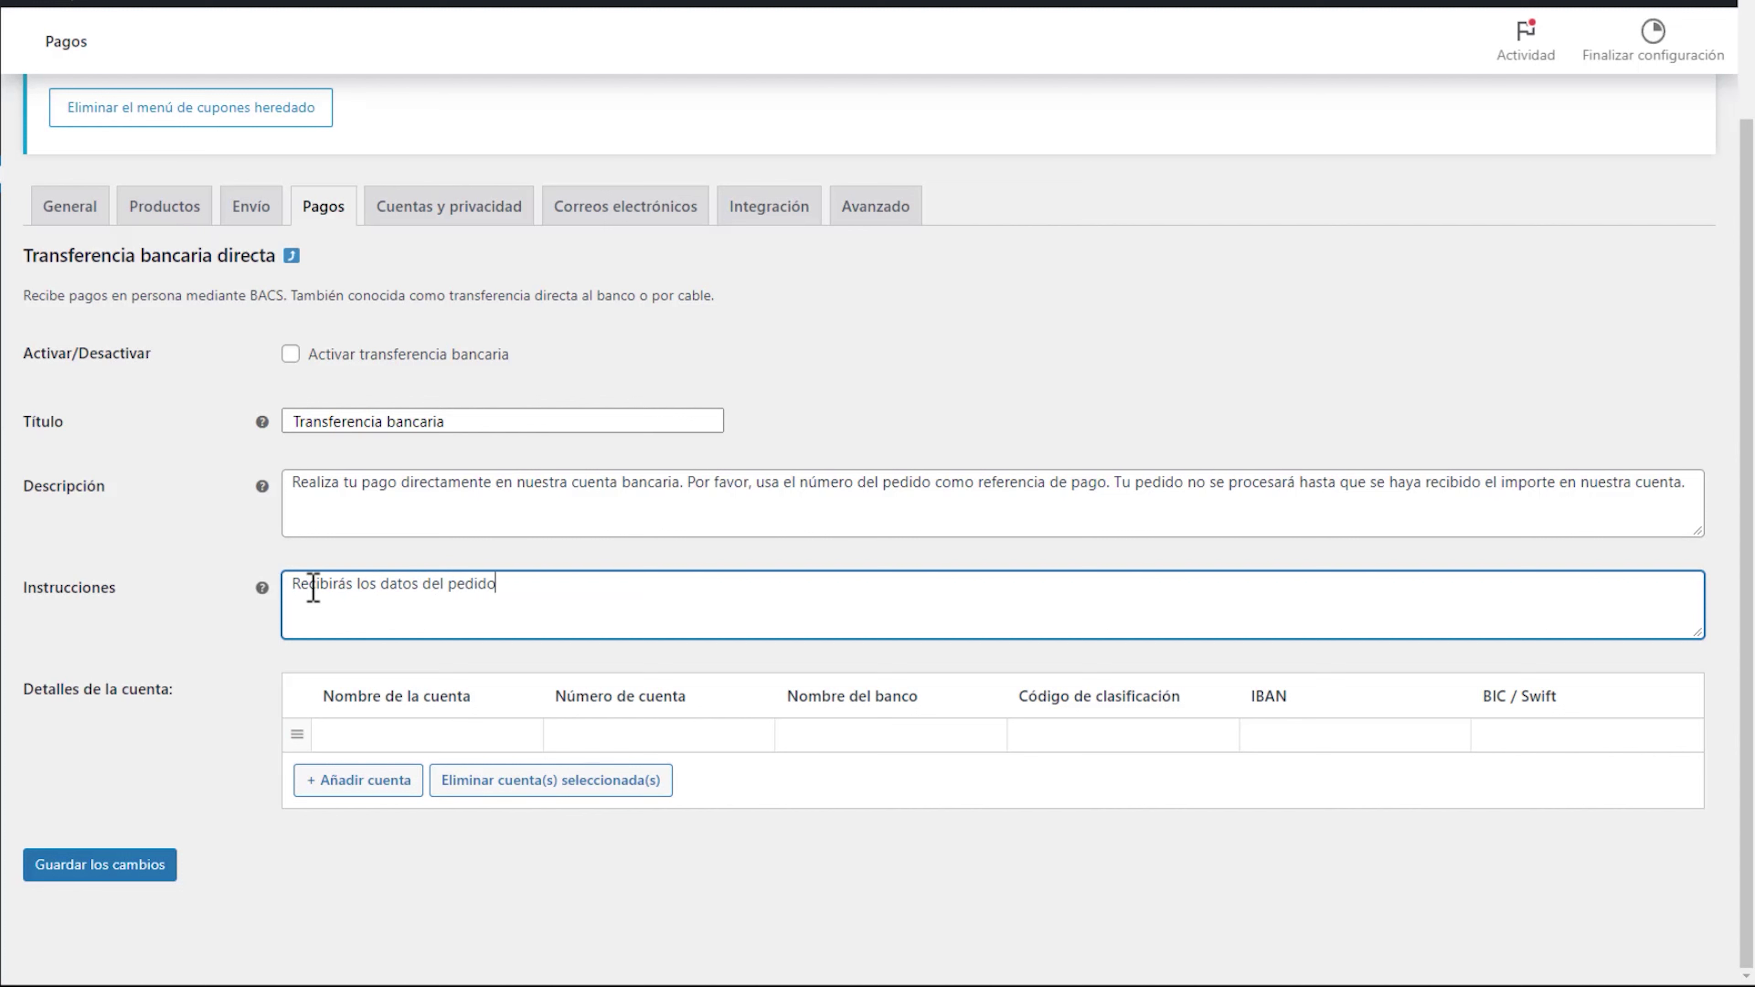
pyautogui.write(' una vez se haya completado el pago.')
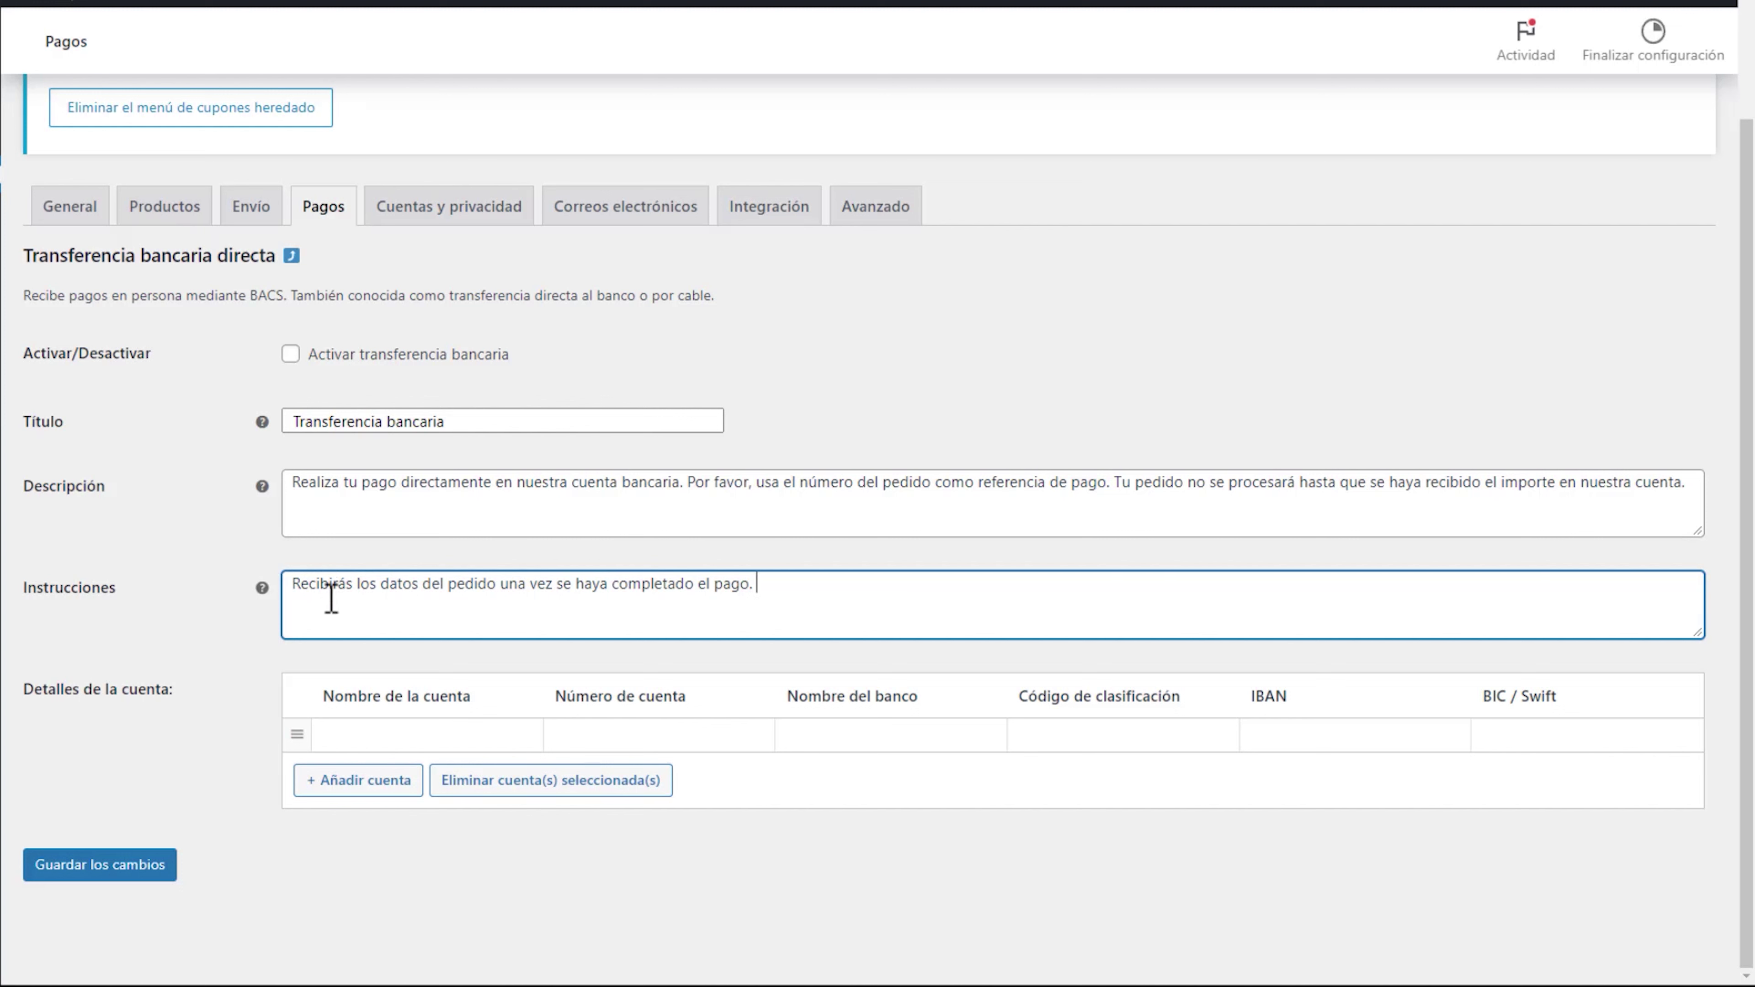
pyautogui.click(370, 730)
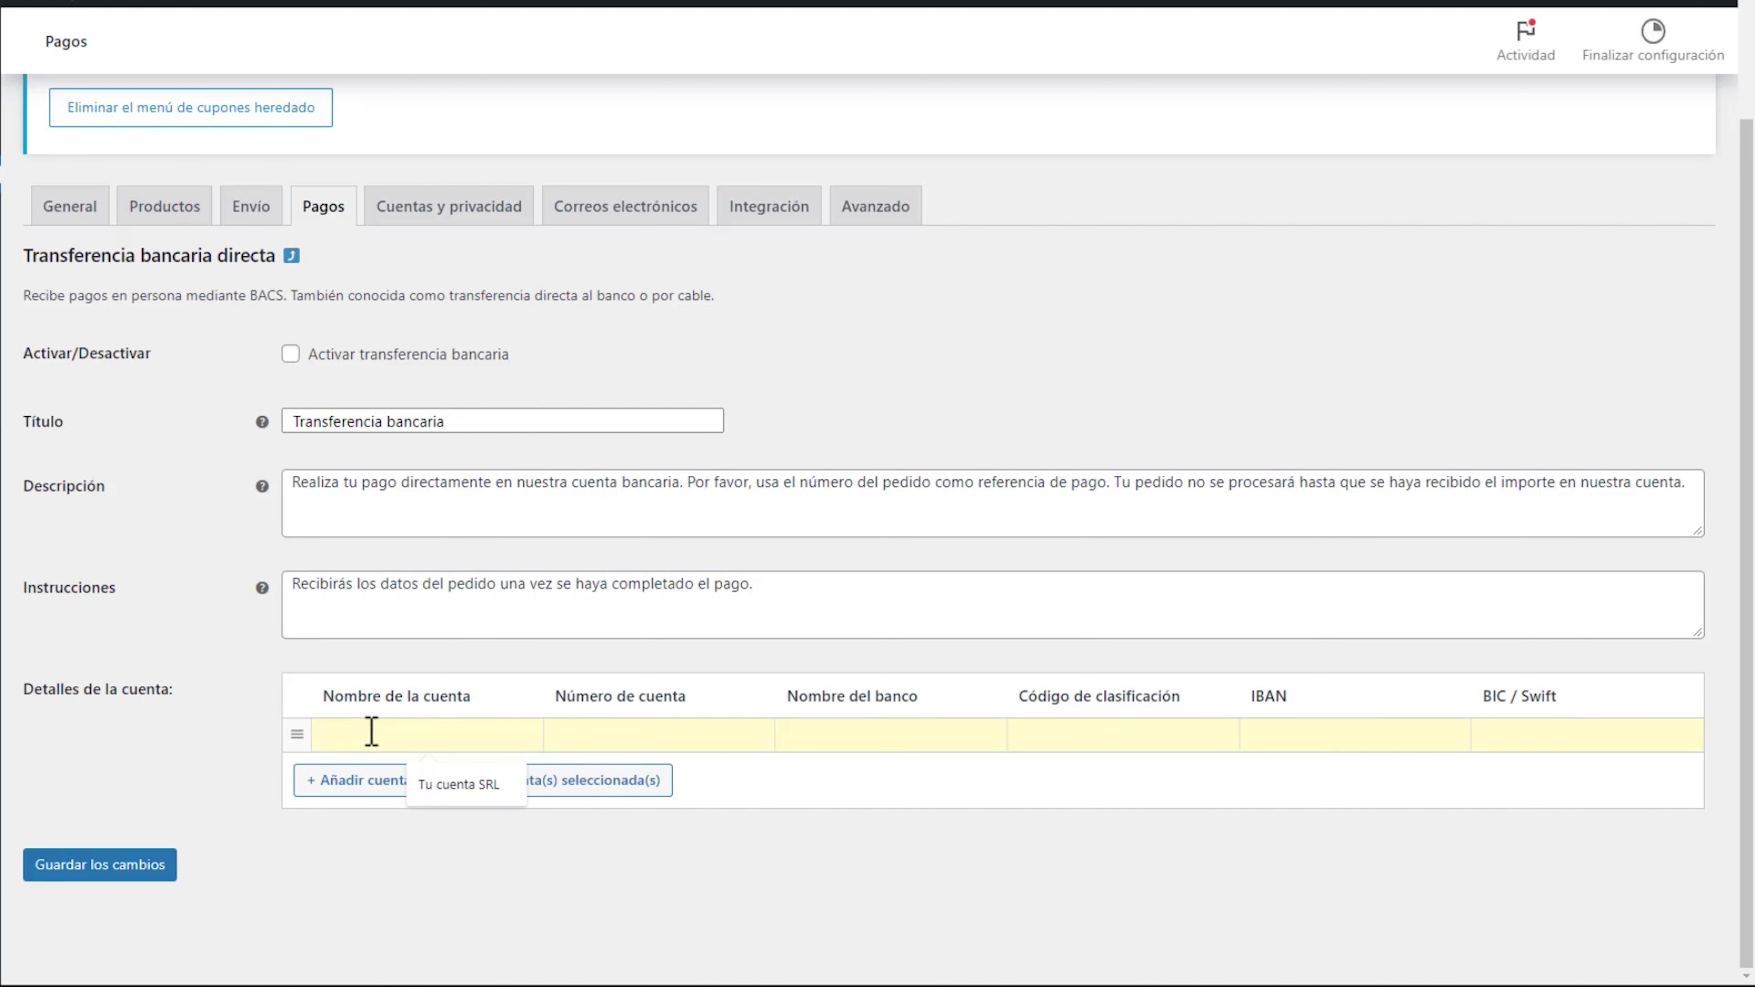
pyautogui.click(459, 788)
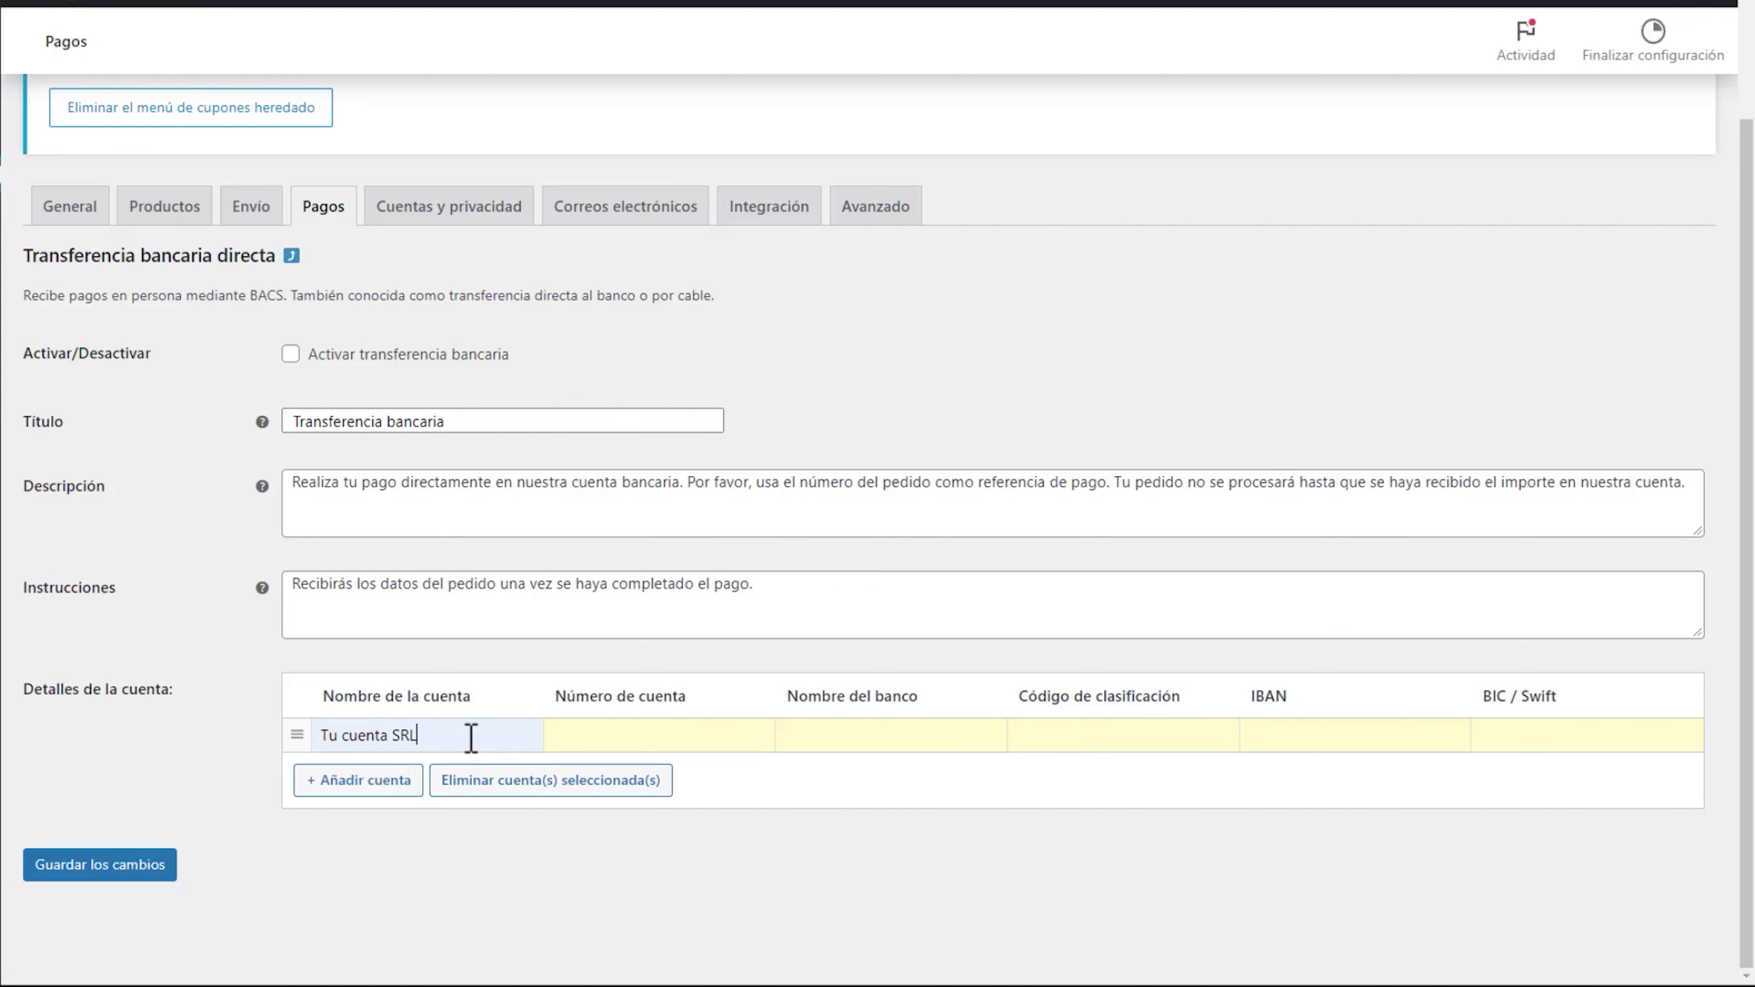
pyautogui.click(626, 738)
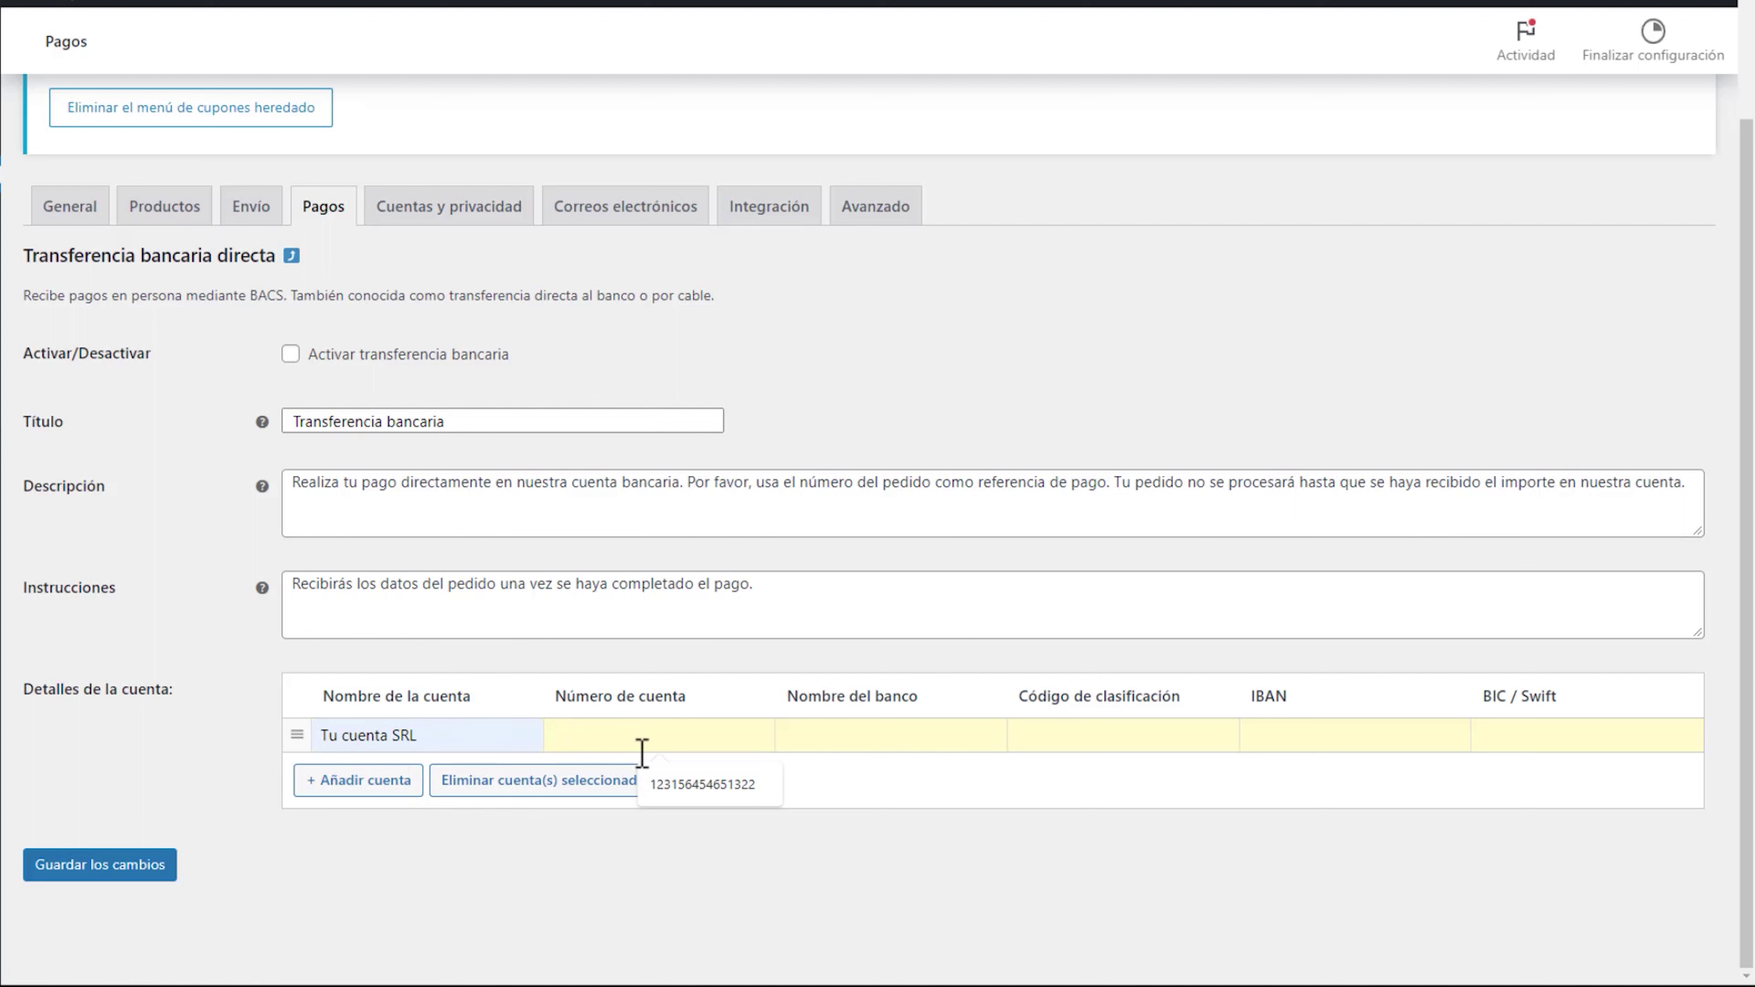
pyautogui.click(705, 796)
pyautogui.click(844, 735)
pyautogui.click(910, 793)
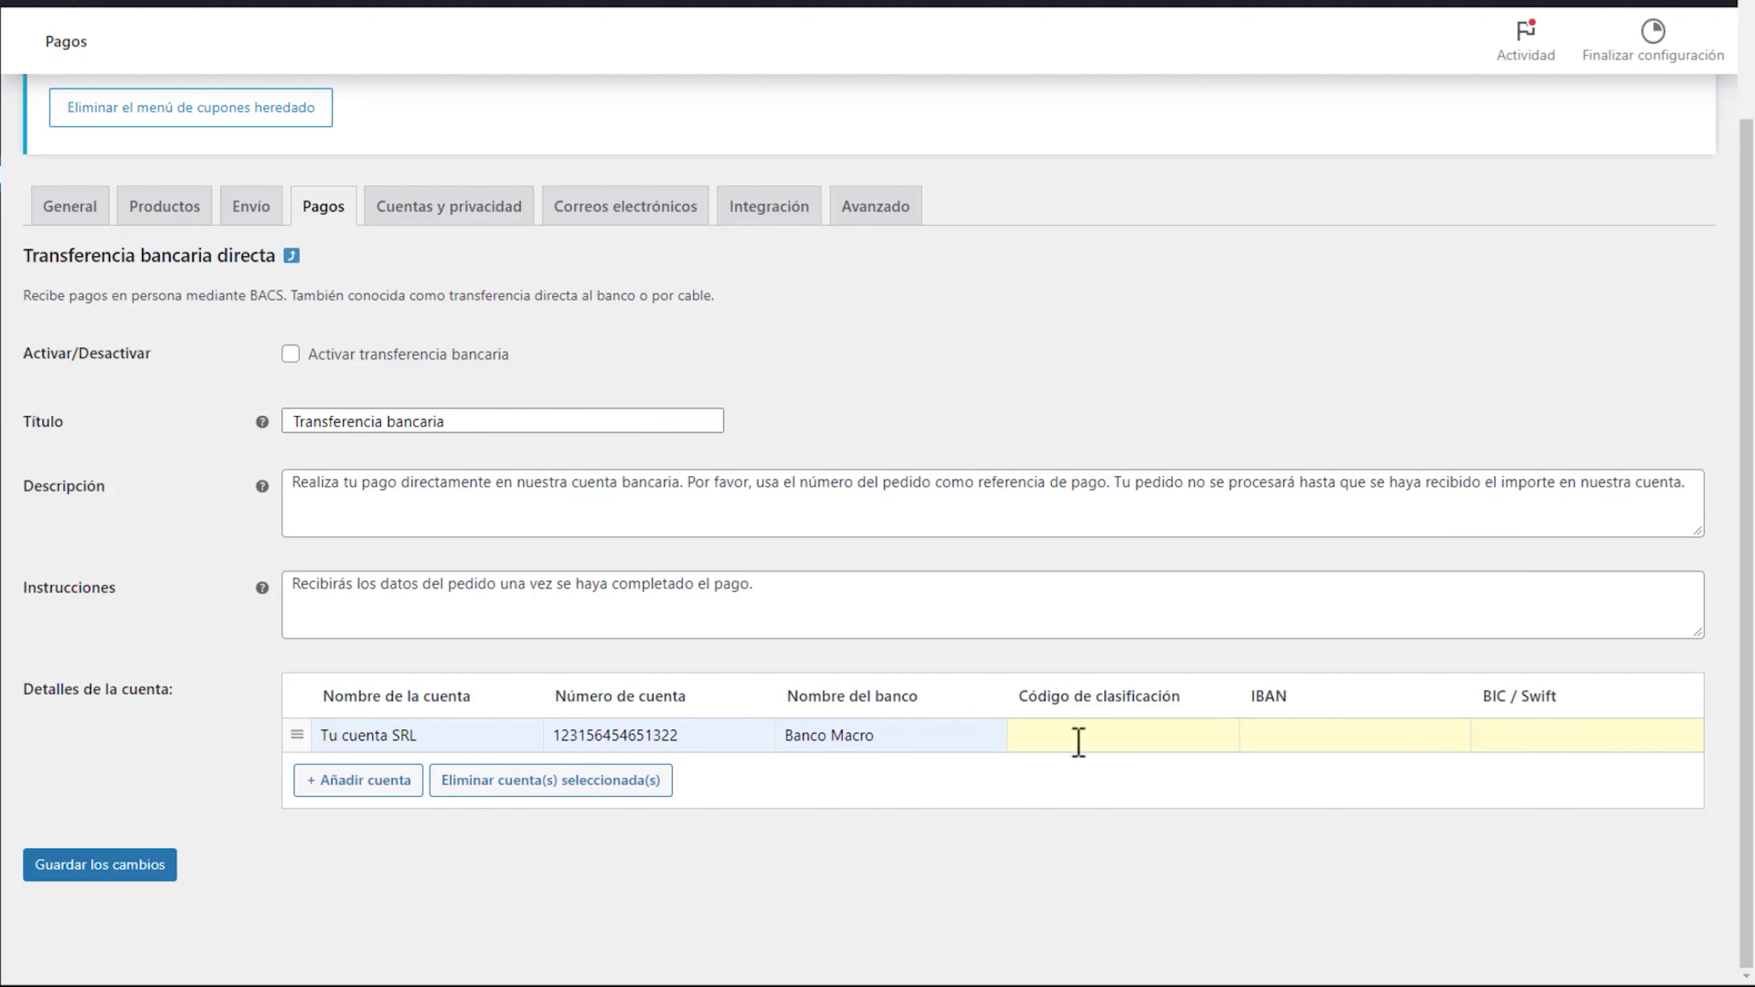
pyautogui.click(1077, 736)
pyautogui.click(1294, 732)
# Step: Add and remove an extra empty account row, then save the bank transfer settings
pyautogui.click(334, 792)
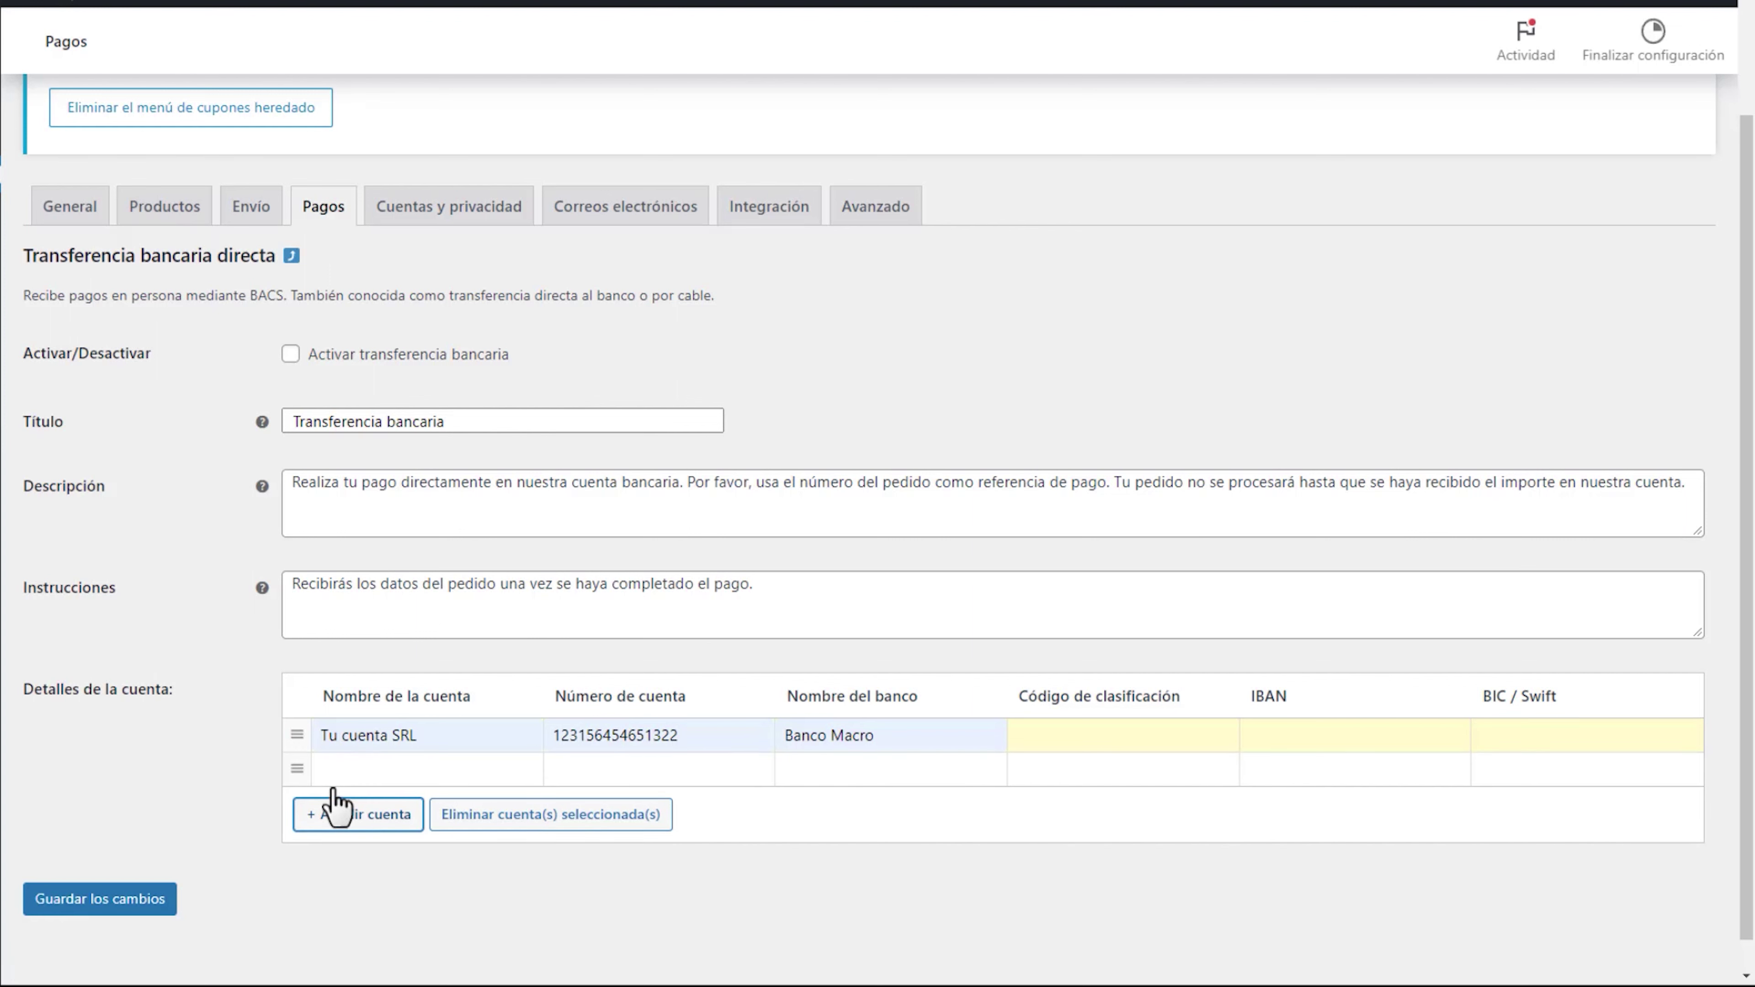
pyautogui.rightClick(297, 772)
pyautogui.press('Escape')
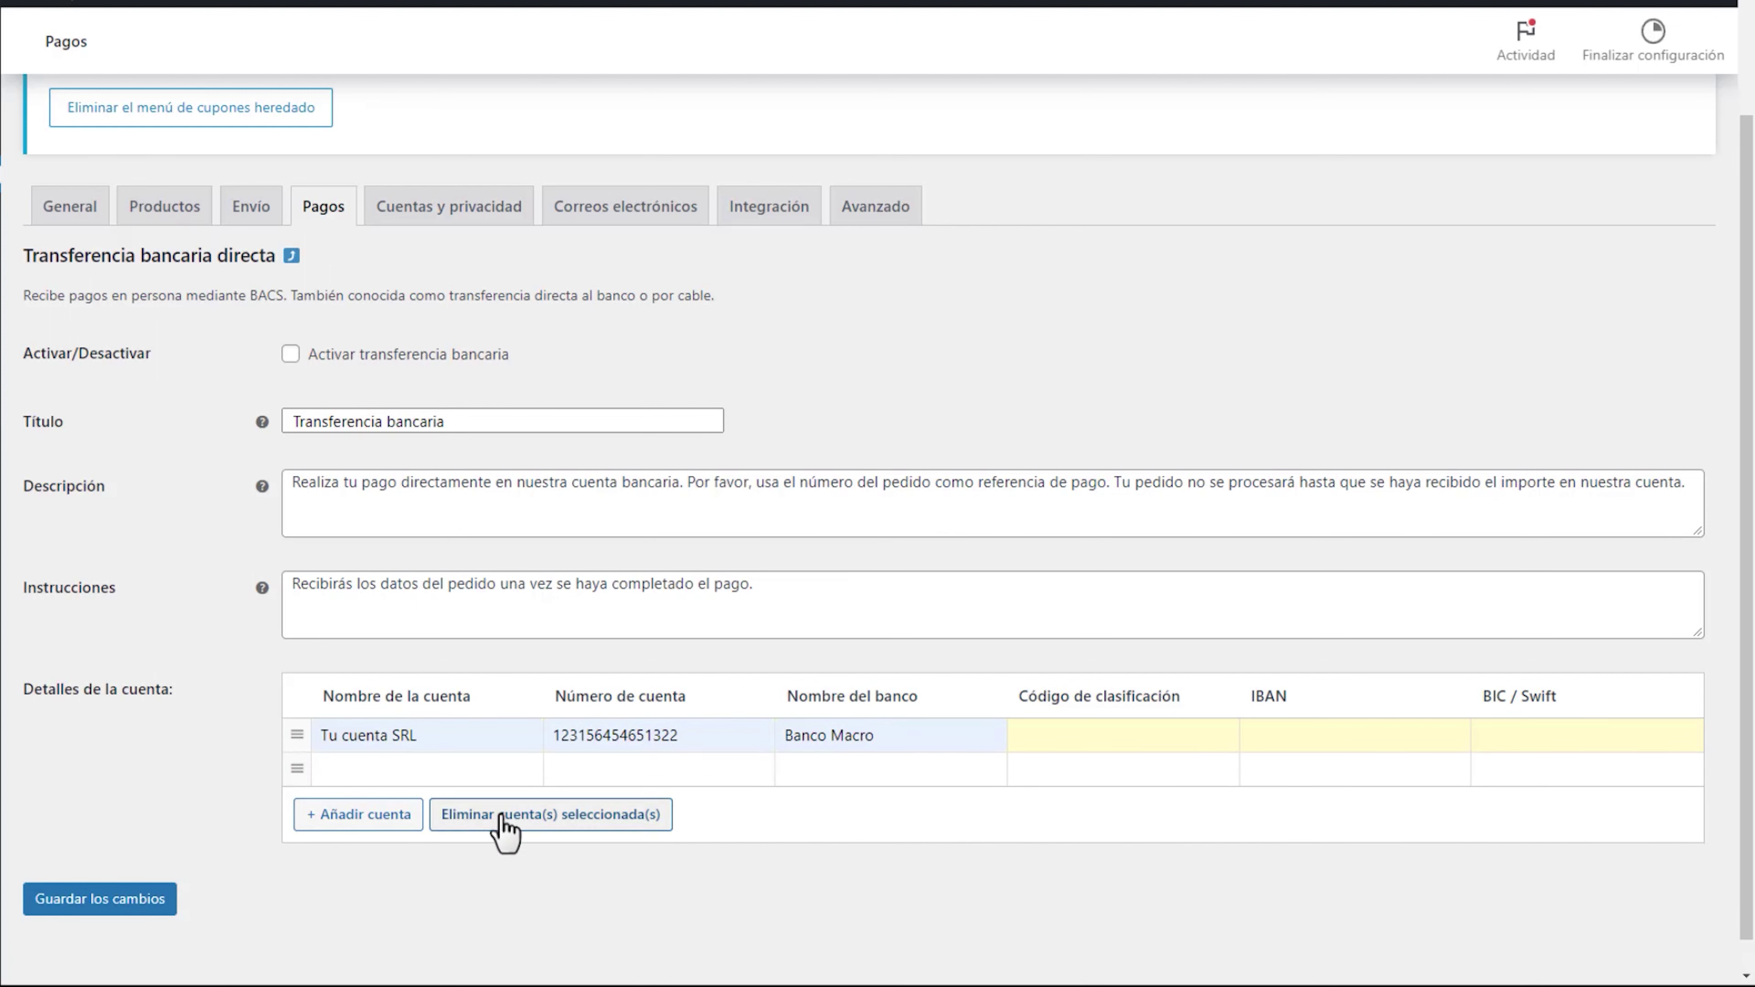
pyautogui.click(497, 772)
pyautogui.click(507, 816)
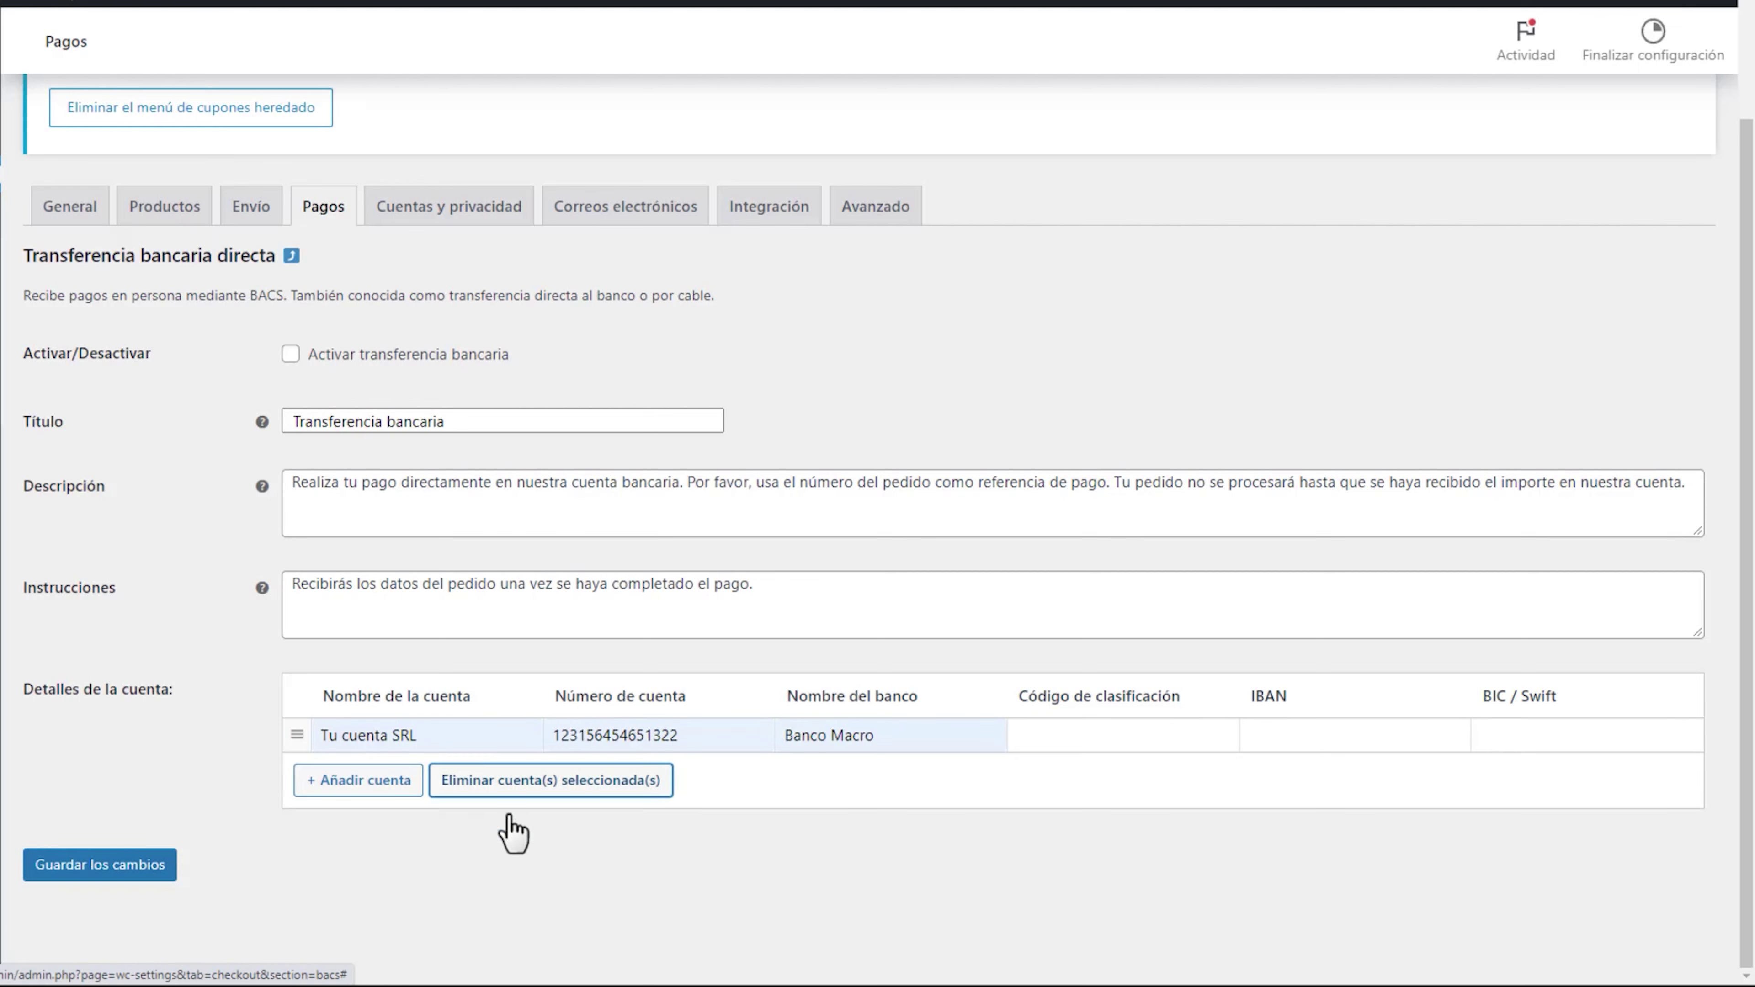
pyautogui.click(129, 872)
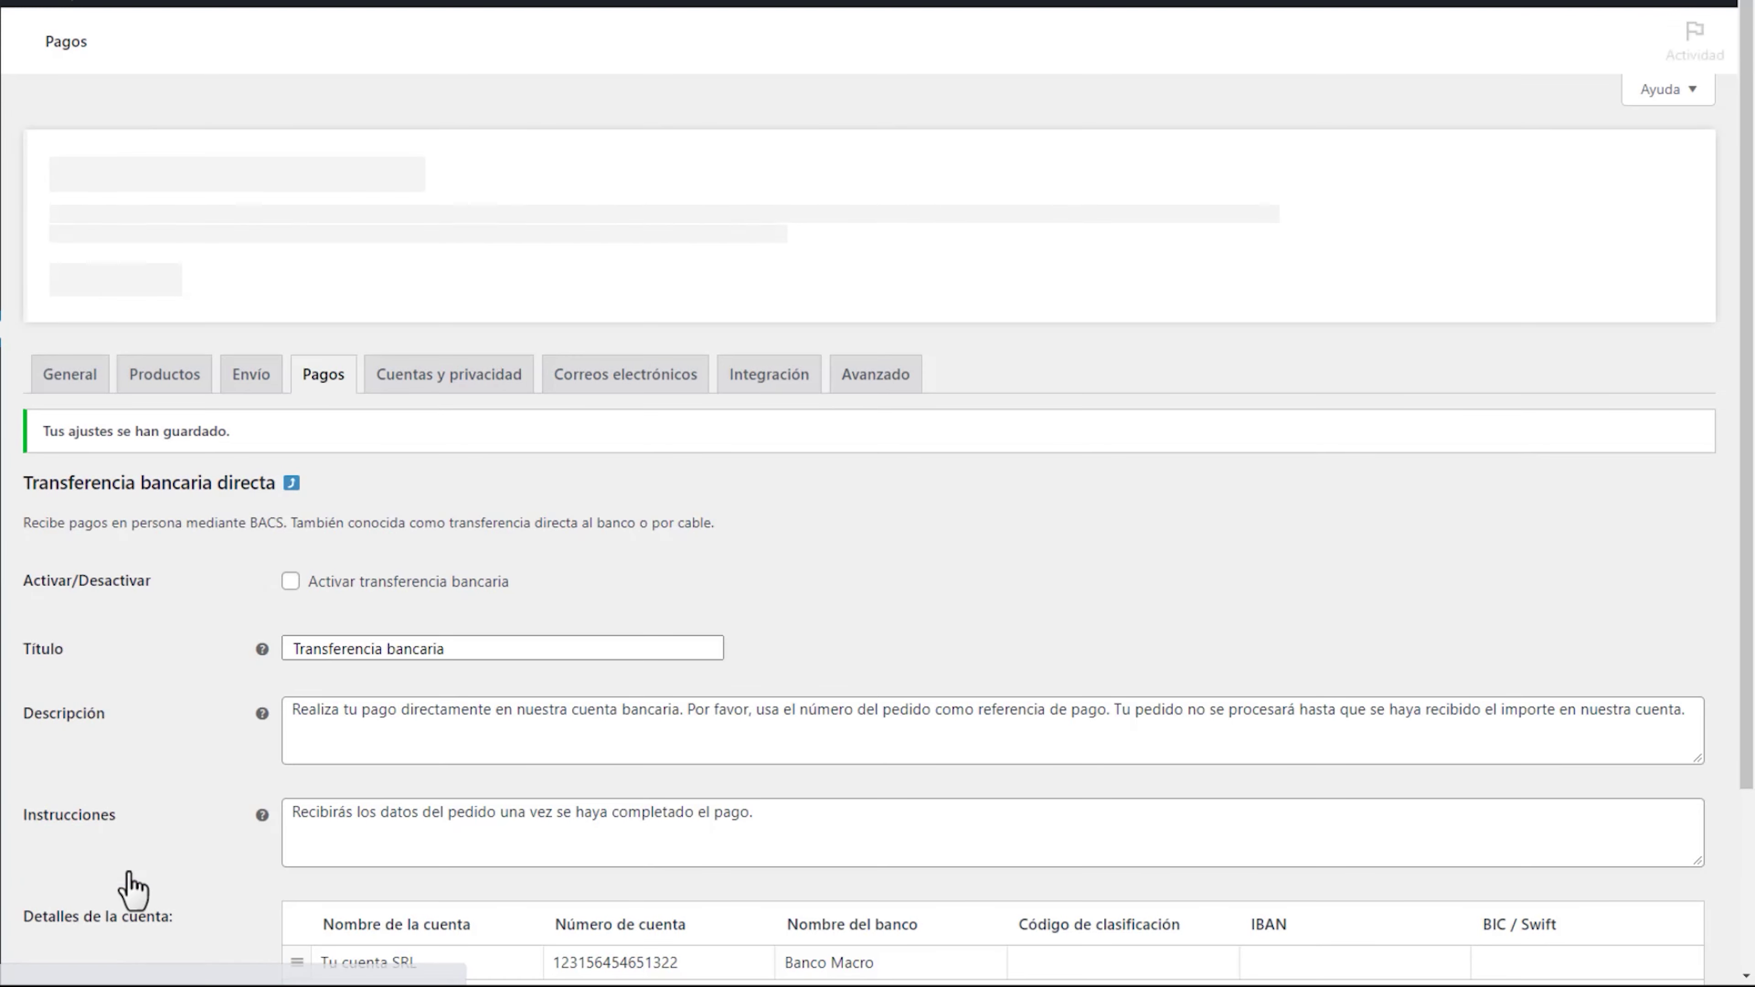
# Step: Back in the payment methods list, switch on the Transferencia bancaria directa toggle
pyautogui.click(290, 470)
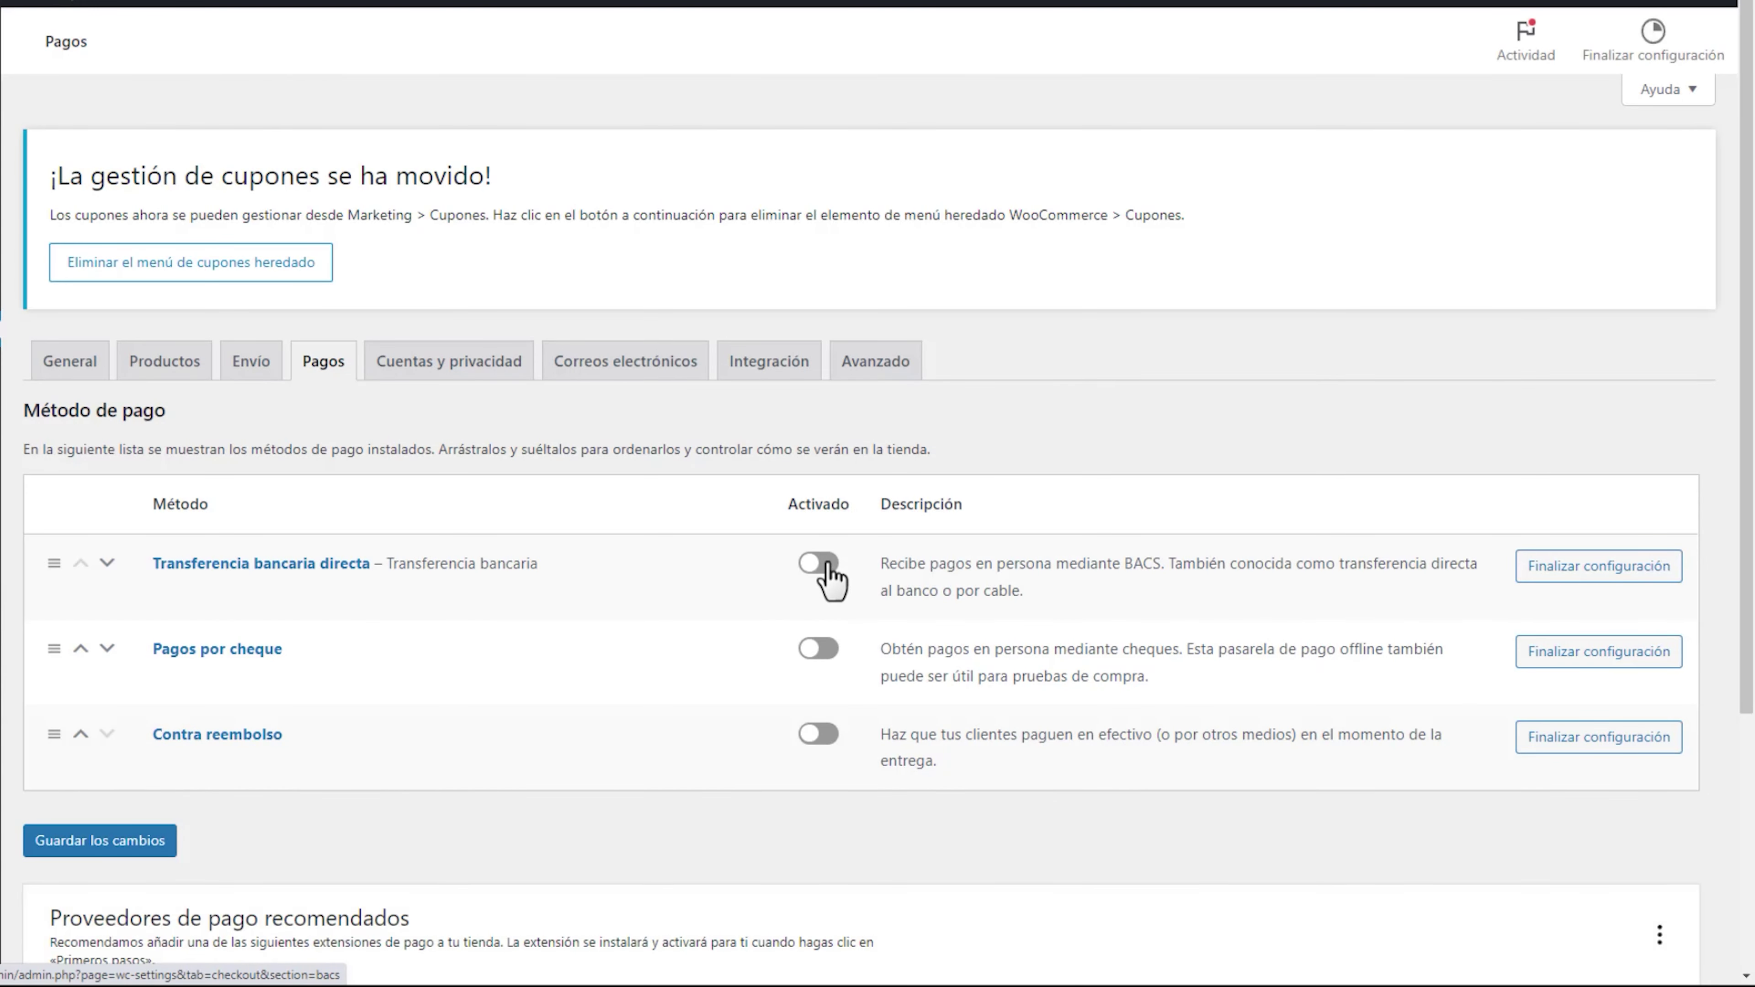
pyautogui.click(828, 563)
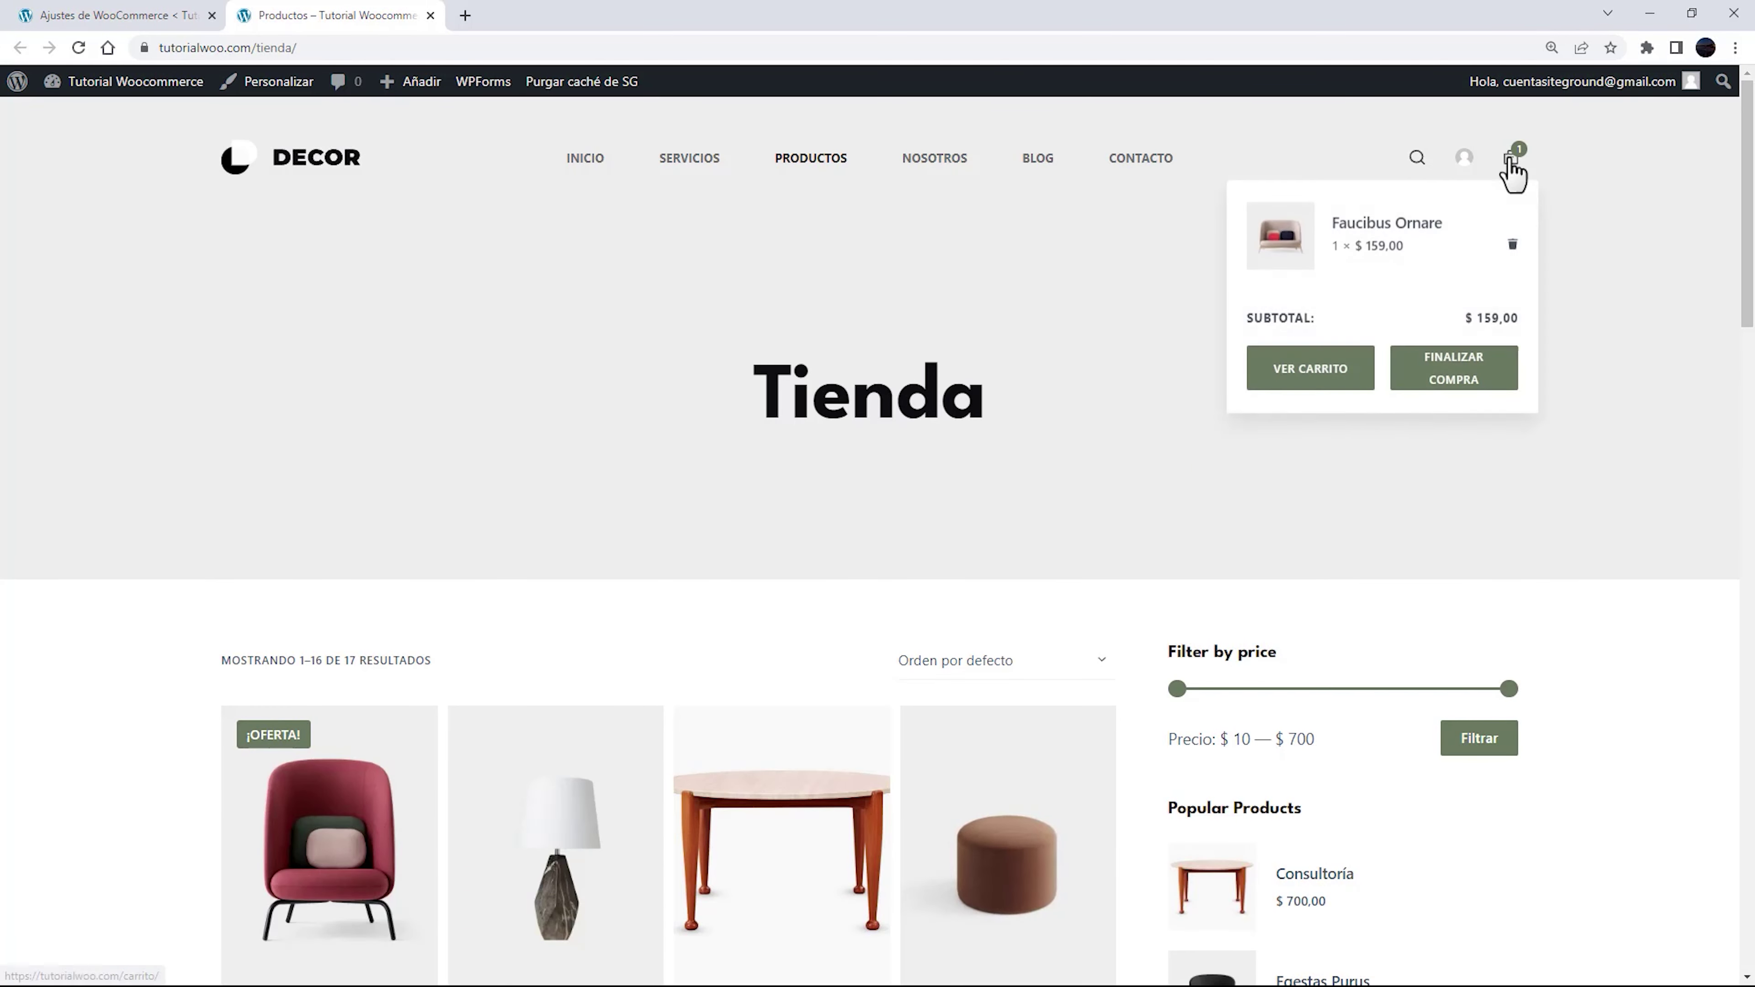
# Step: Check out the cart, accept the terms, and place the $550,00 test order by Transferencia bancaria
pyautogui.click(1511, 170)
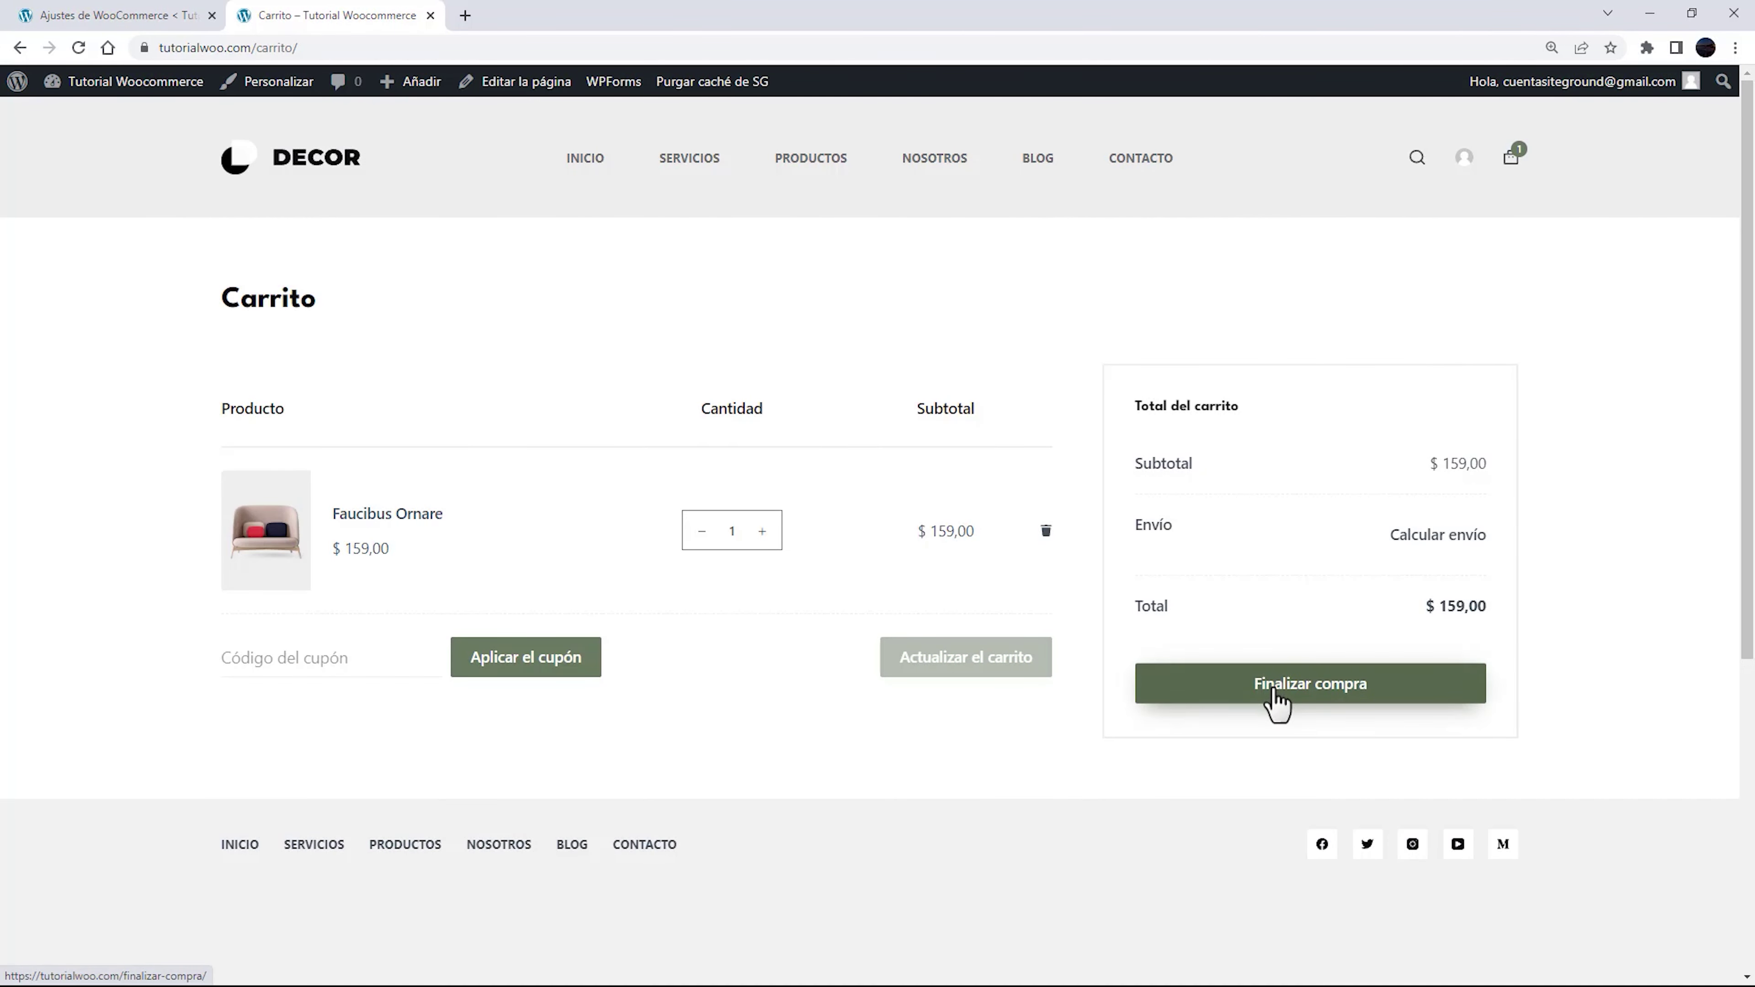
pyautogui.click(1277, 704)
pyautogui.scroll(-6, 1658, 442)
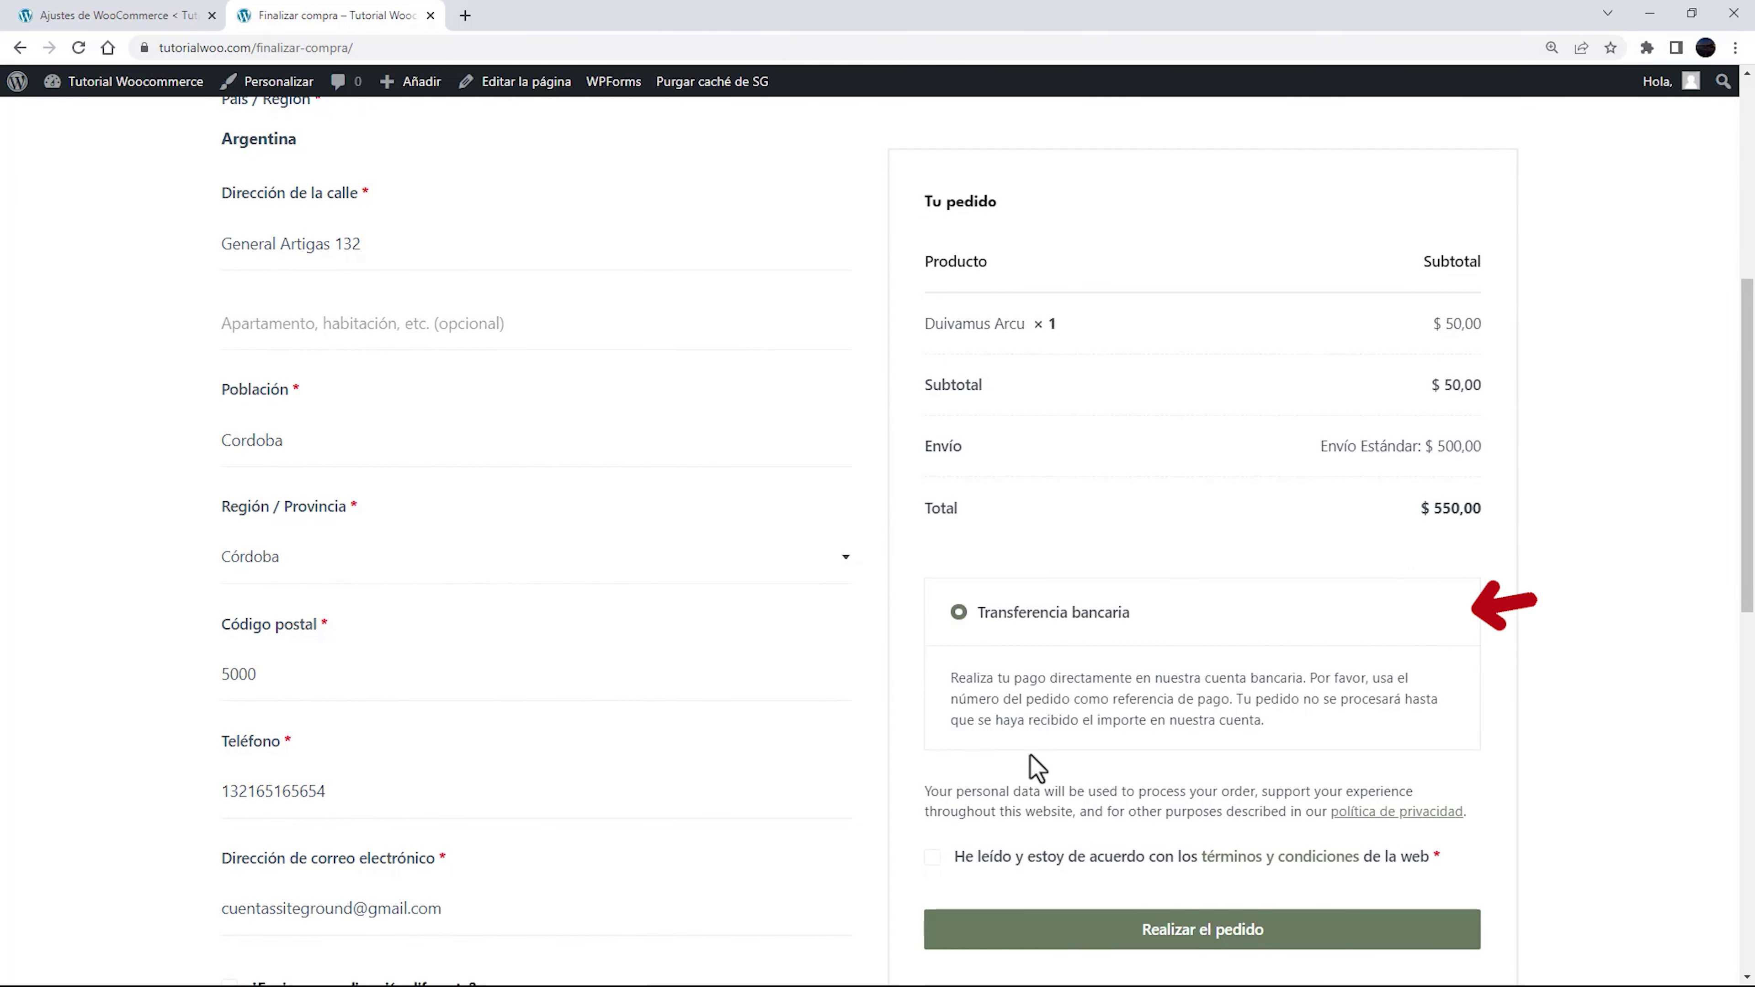
pyautogui.click(934, 864)
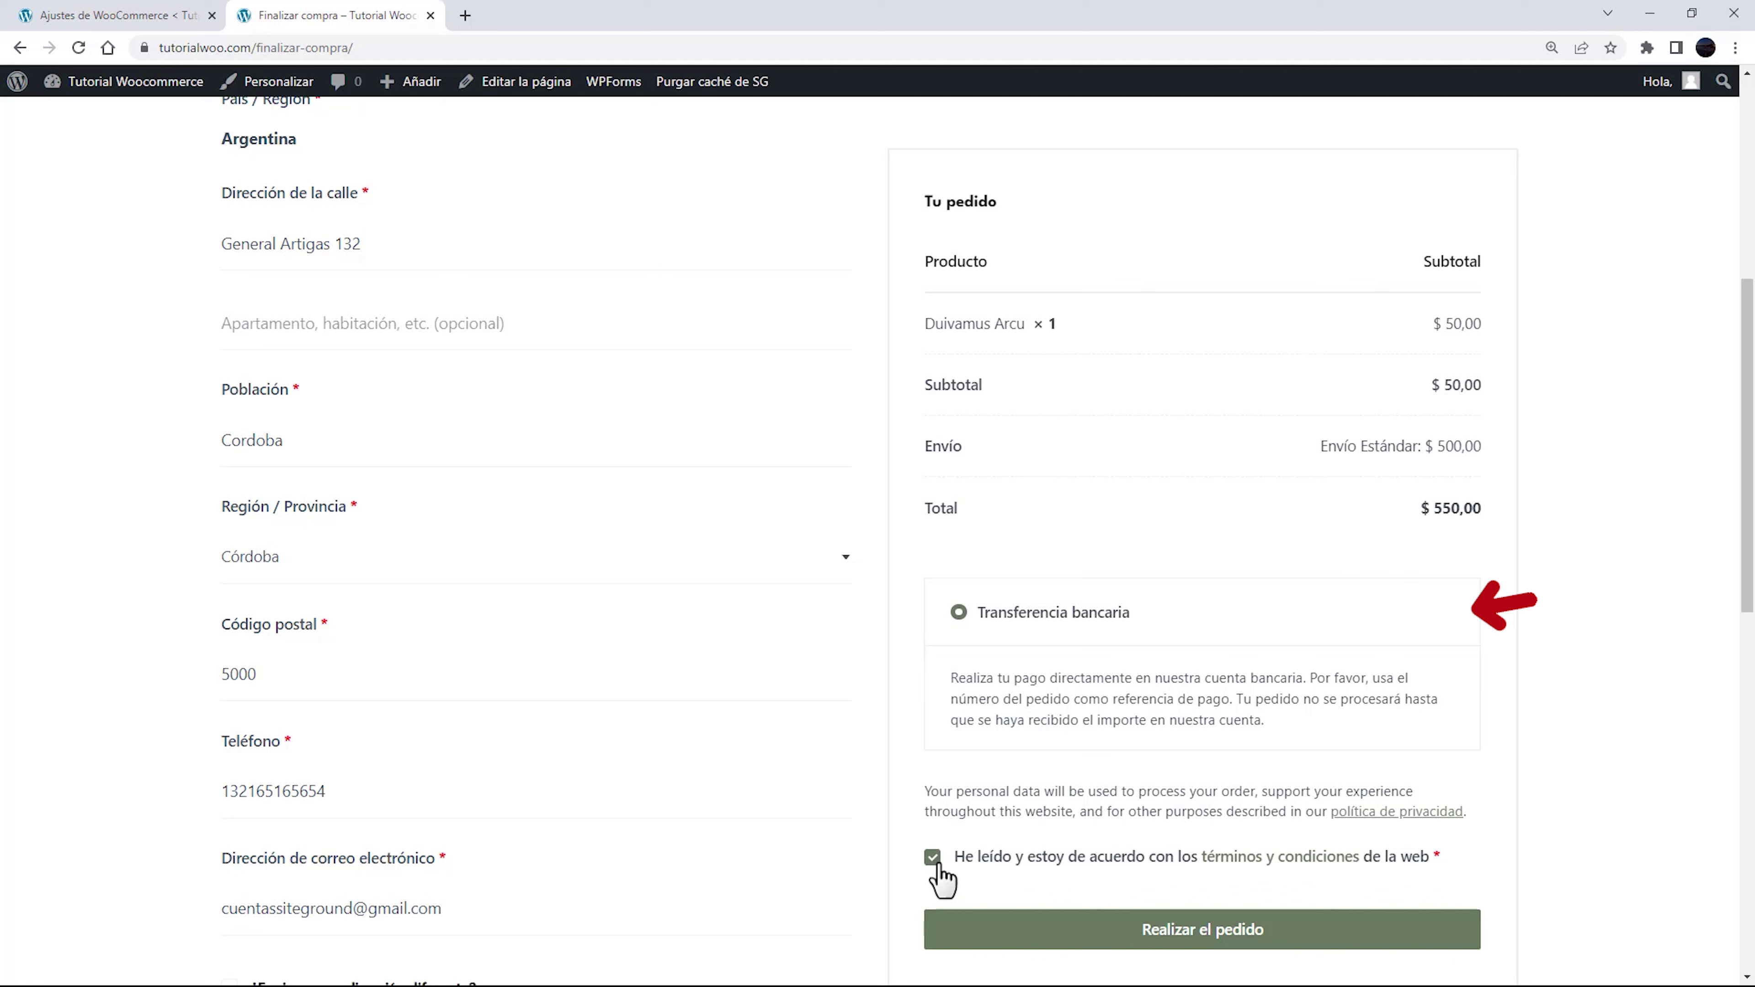
pyautogui.click(997, 925)
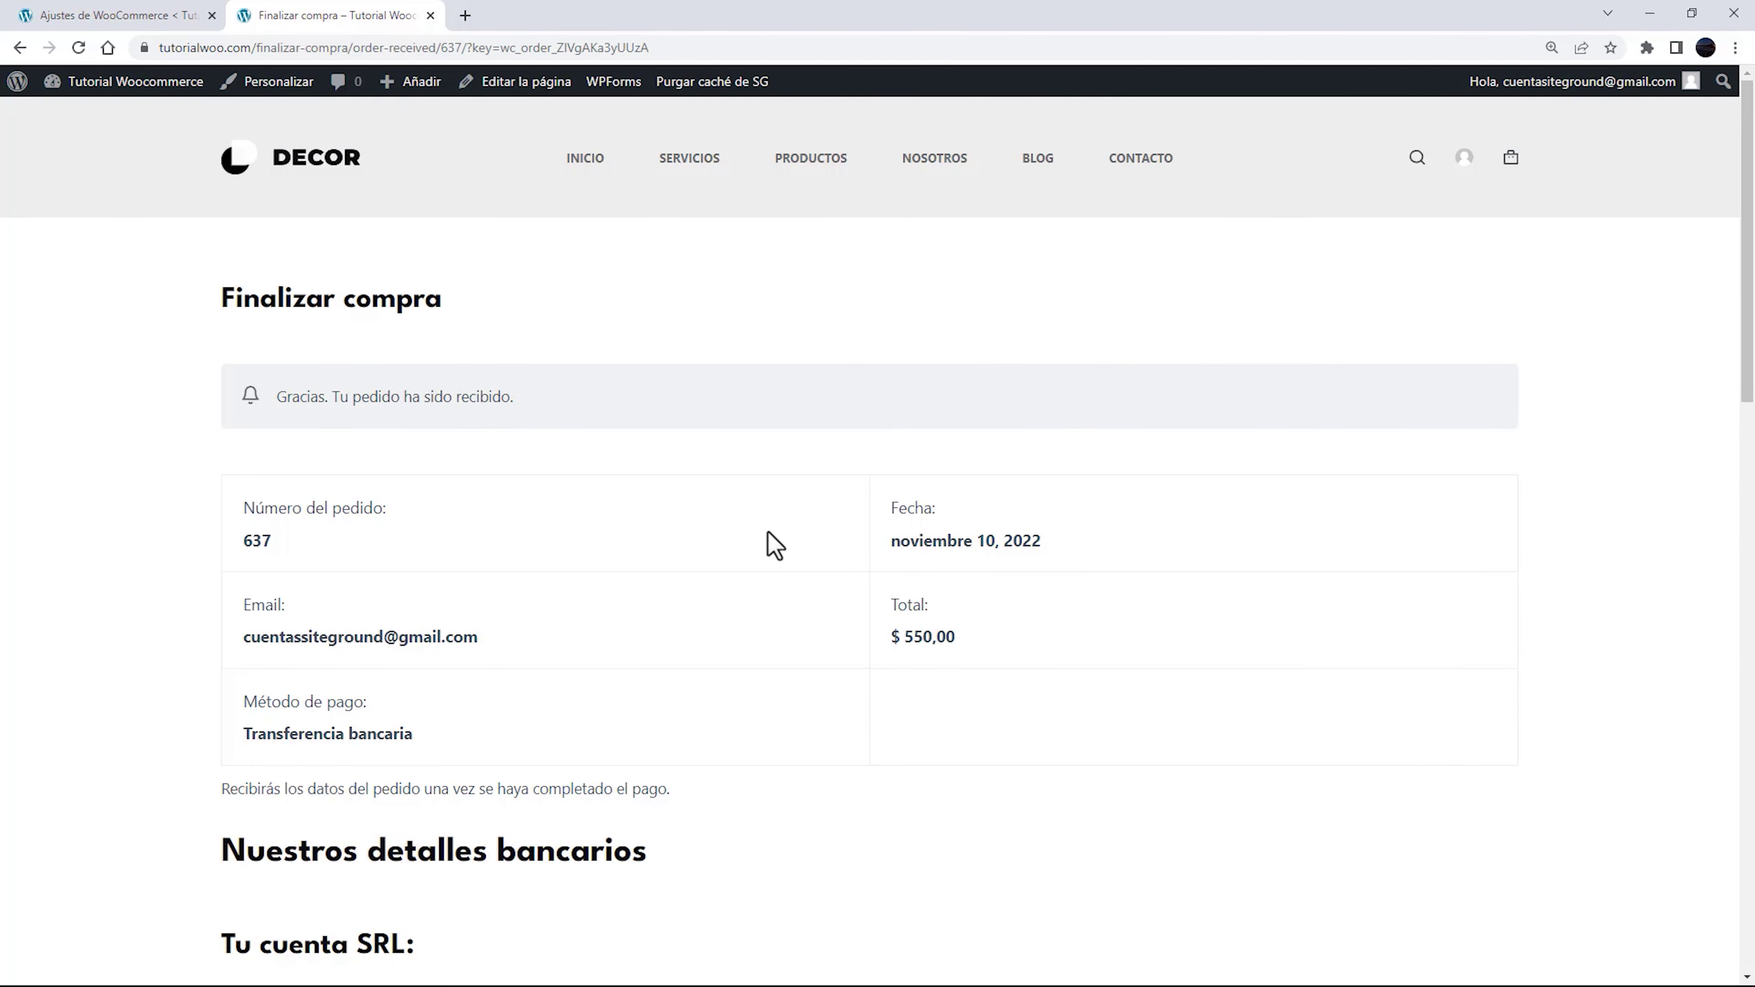
pyautogui.scroll(-5, 775, 546)
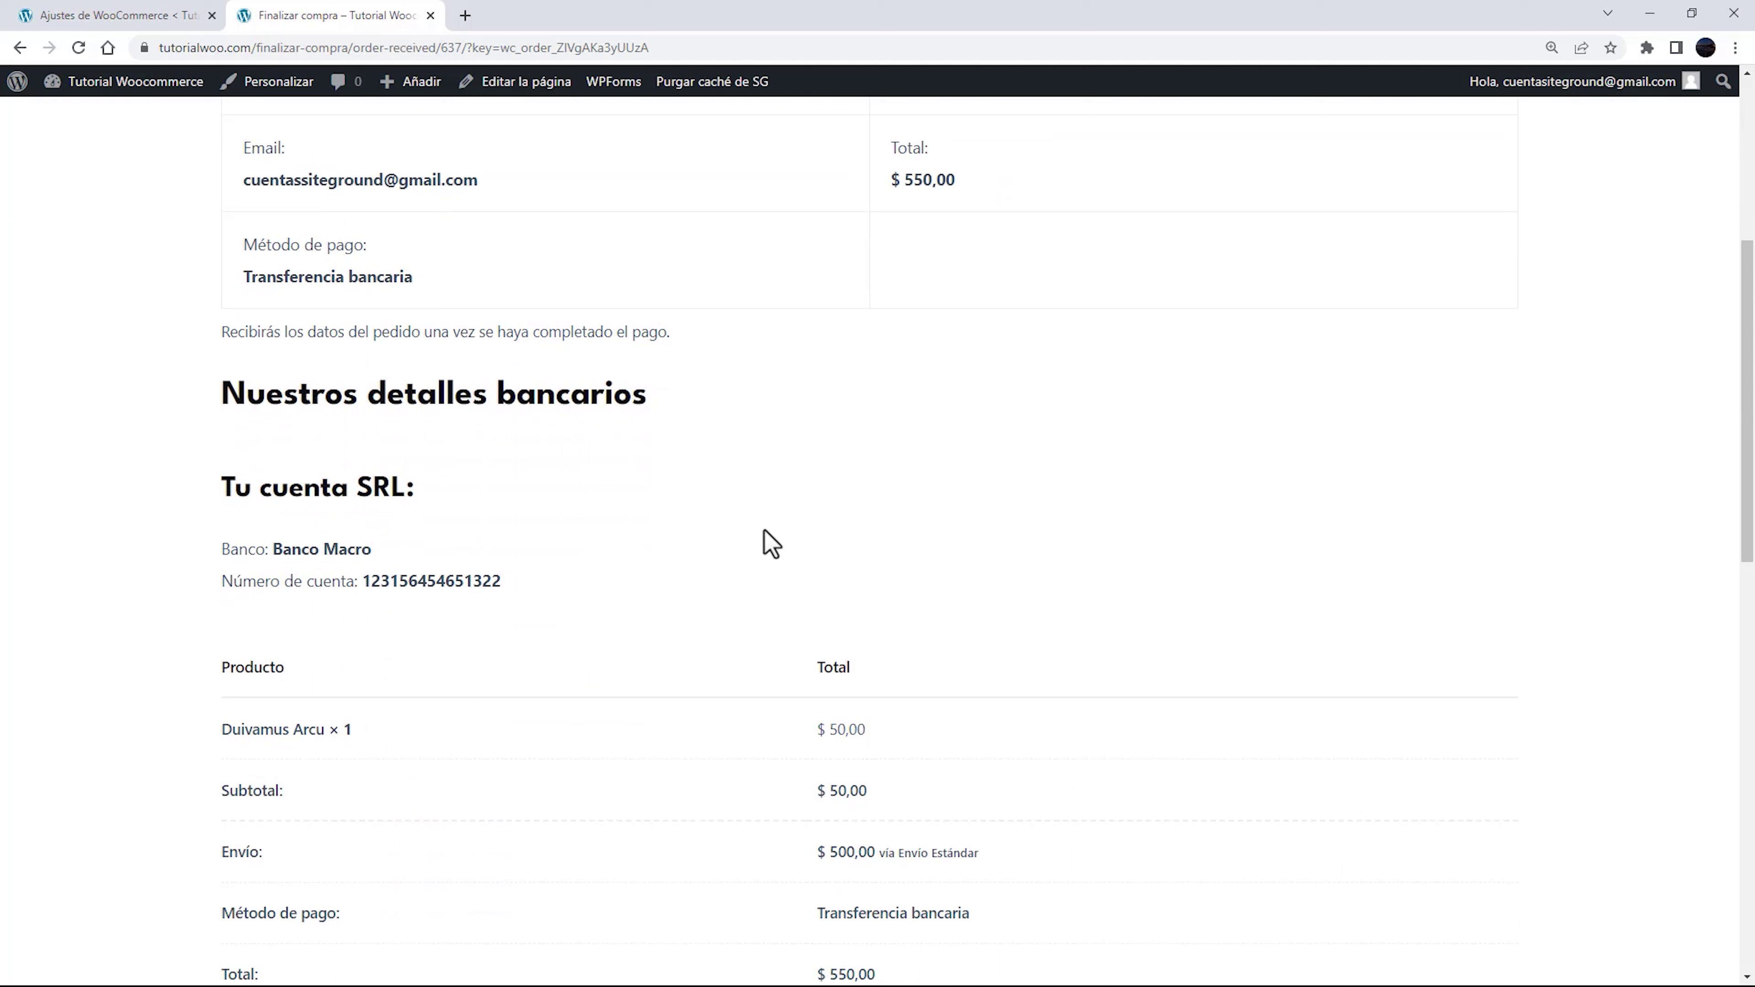
pyautogui.moveTo(501, 584); pyautogui.dragTo(184, 561)
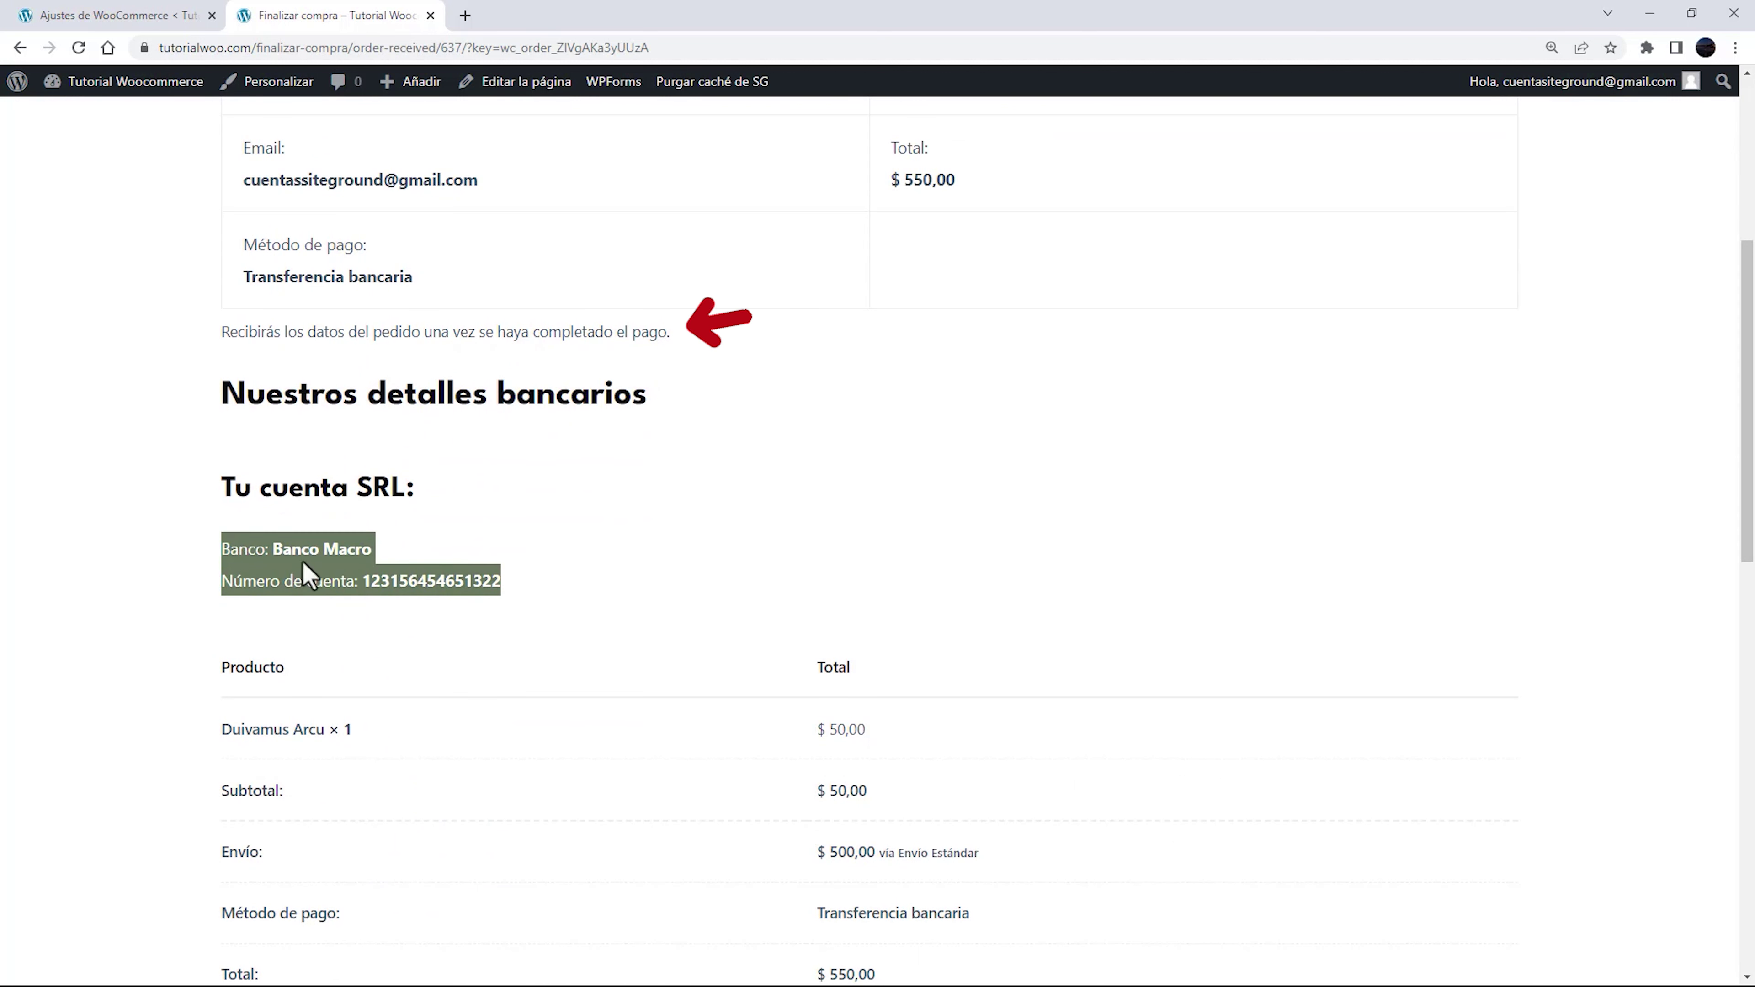
pyautogui.click(698, 556)
pyautogui.scroll(-5, 704, 566)
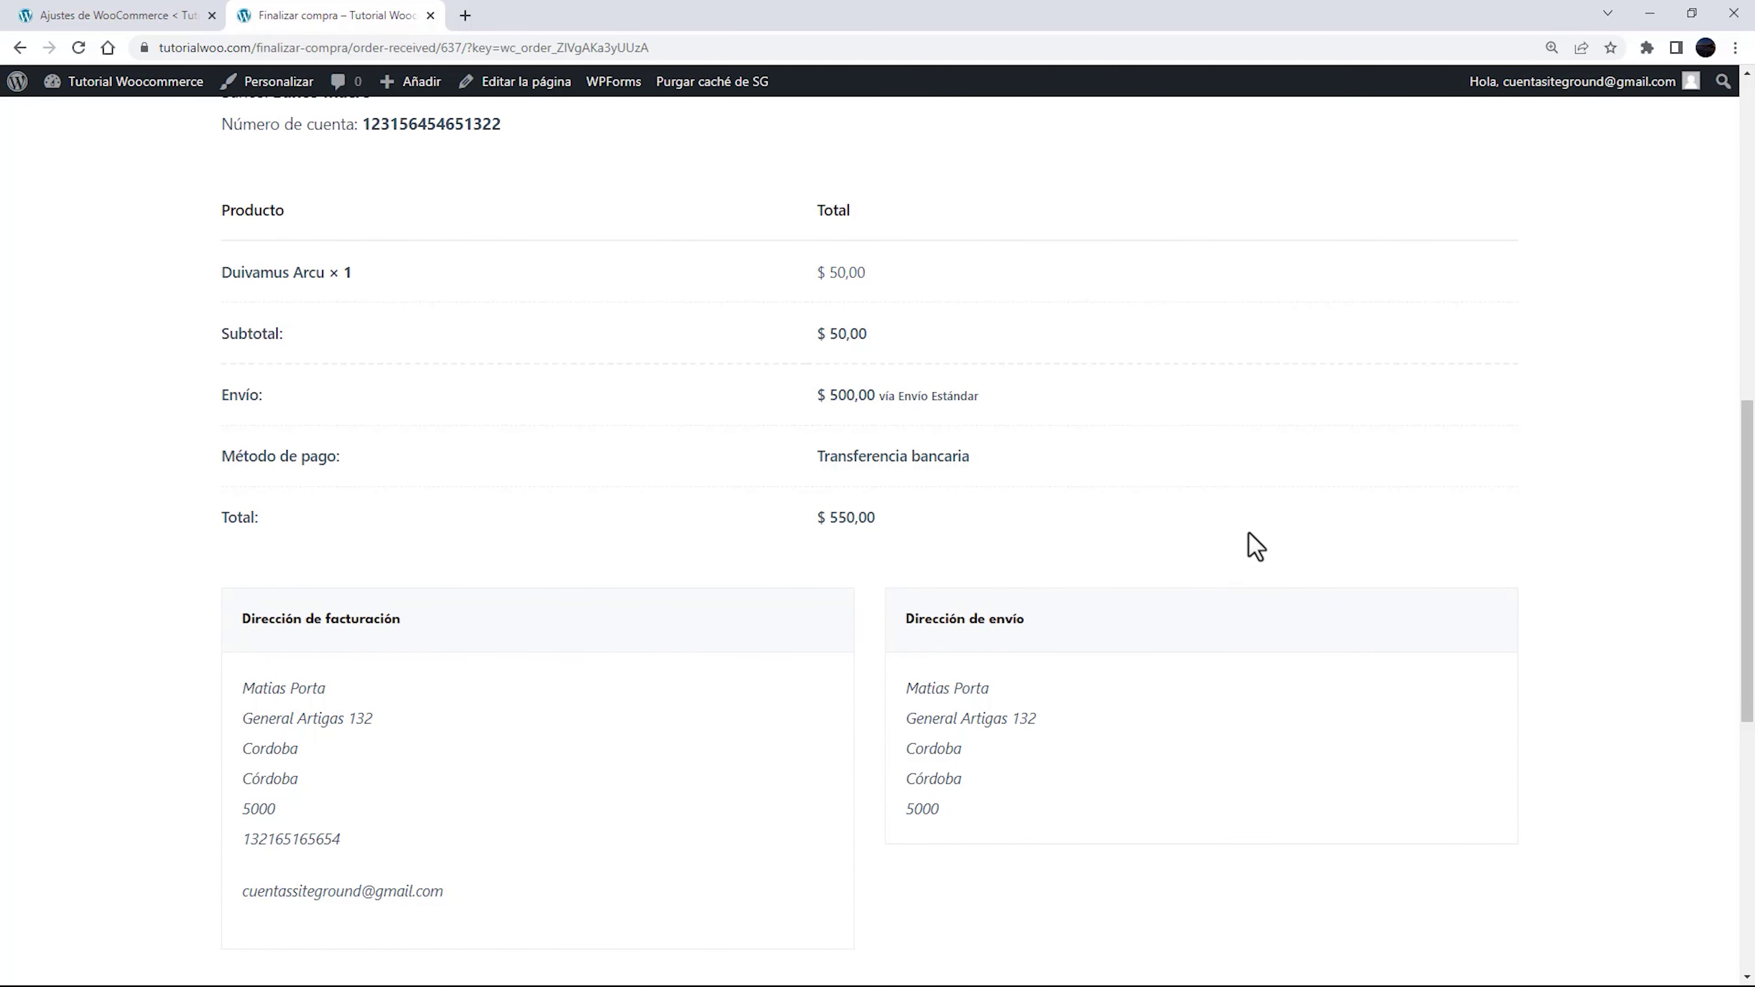
pyautogui.scroll(-5, 1255, 546)
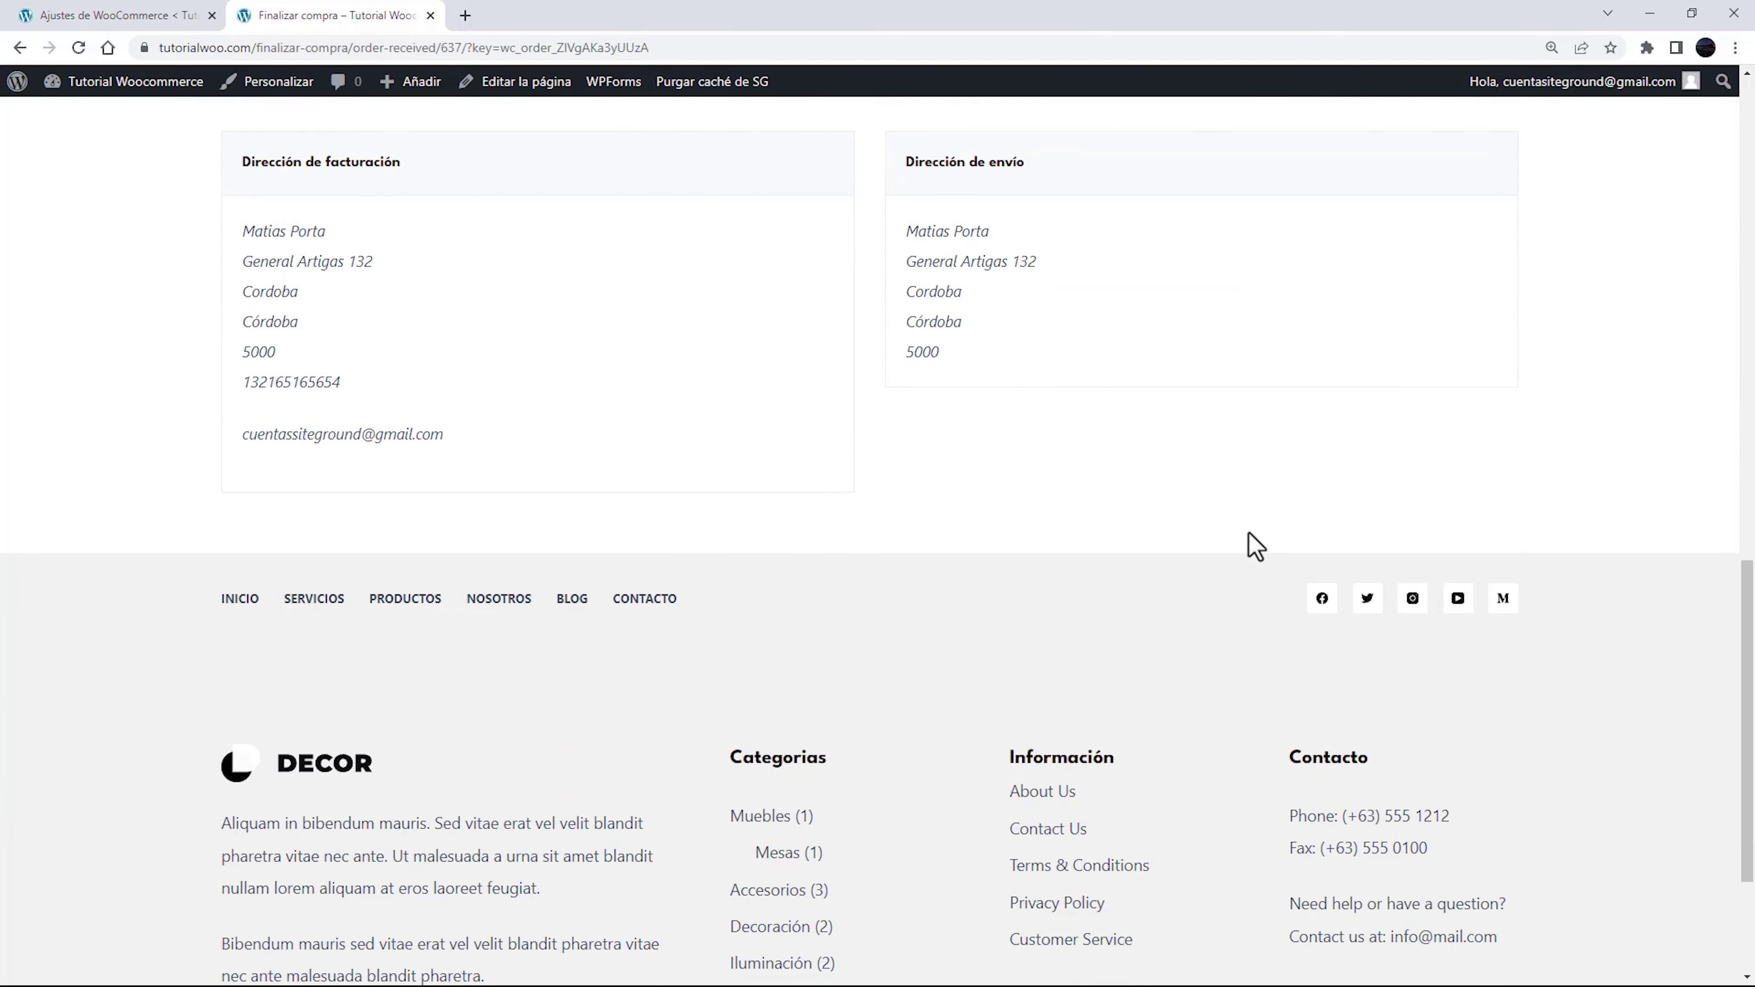
pyautogui.scroll(5, 1255, 547)
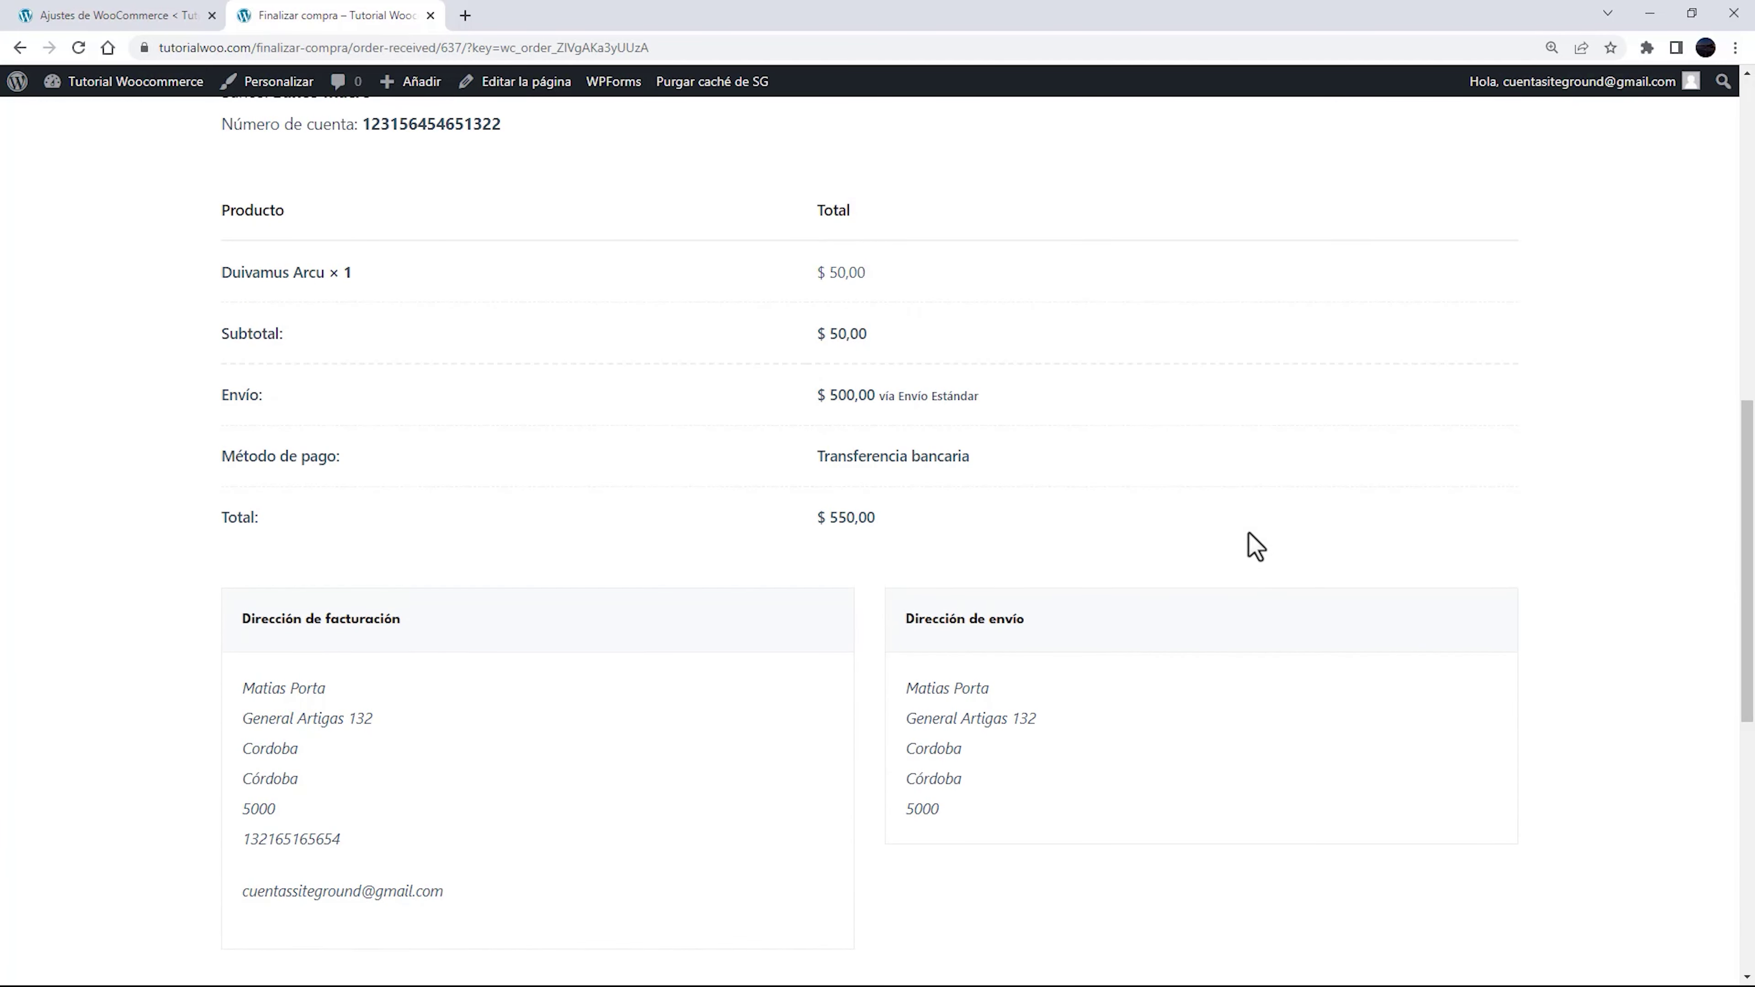
pyautogui.scroll(10, 1256, 546)
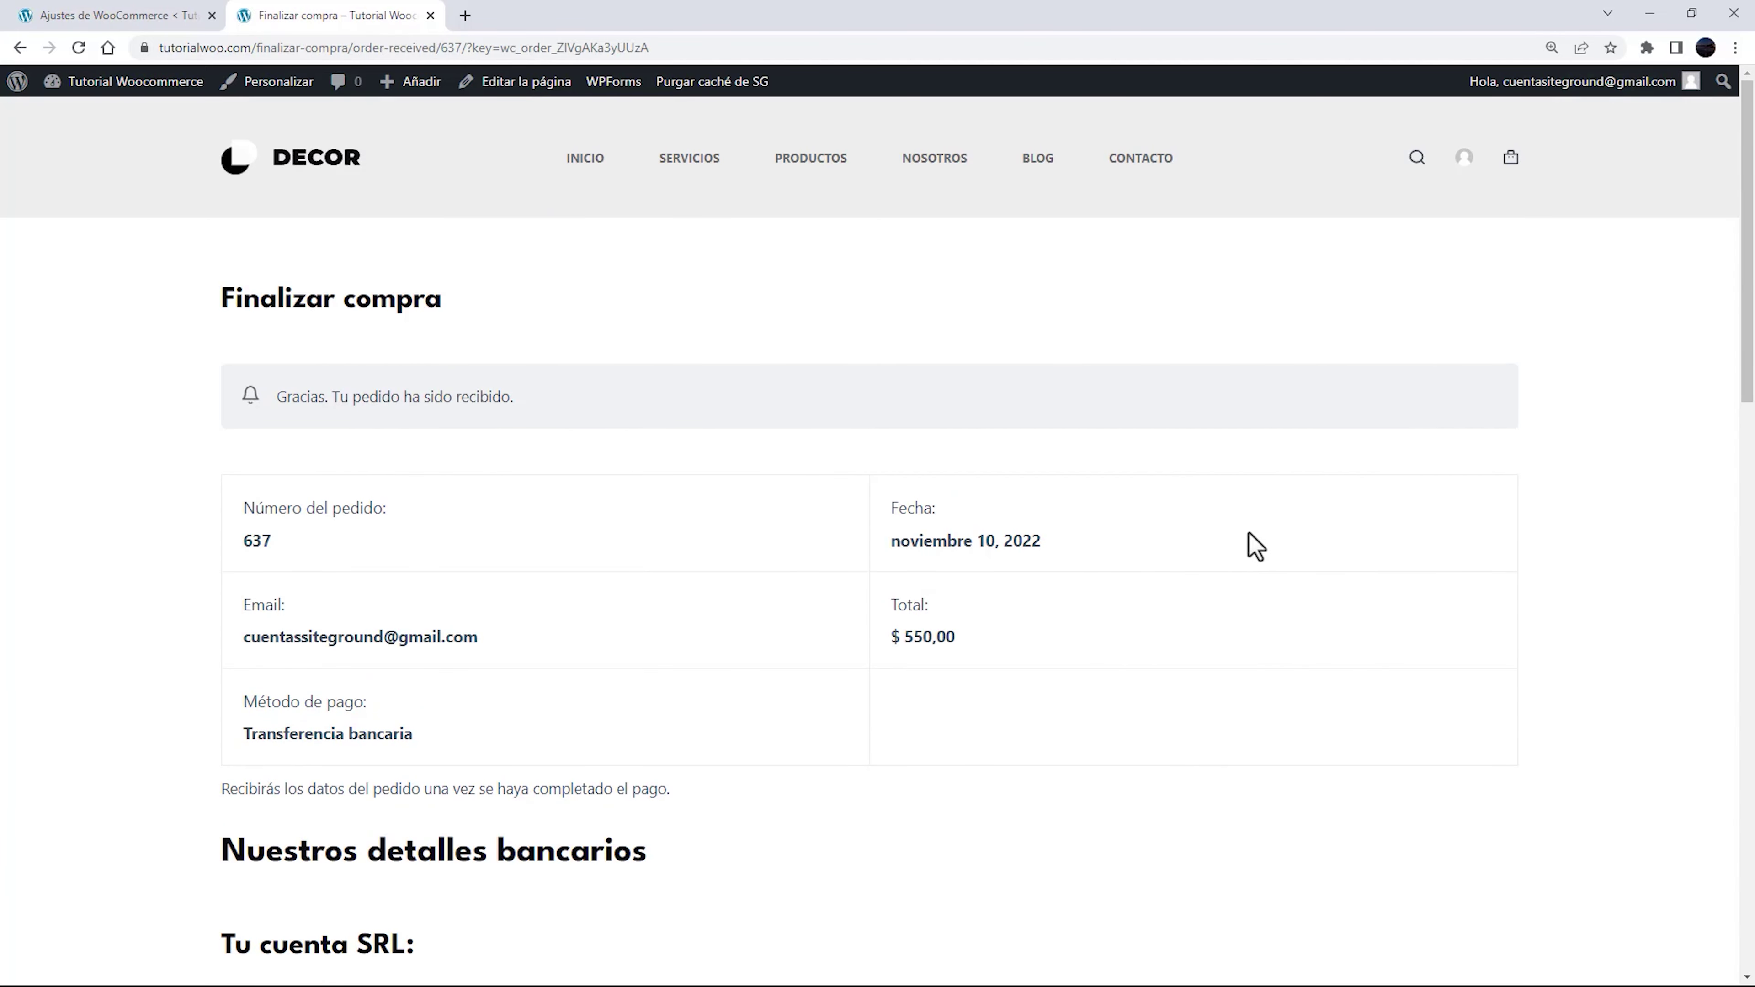
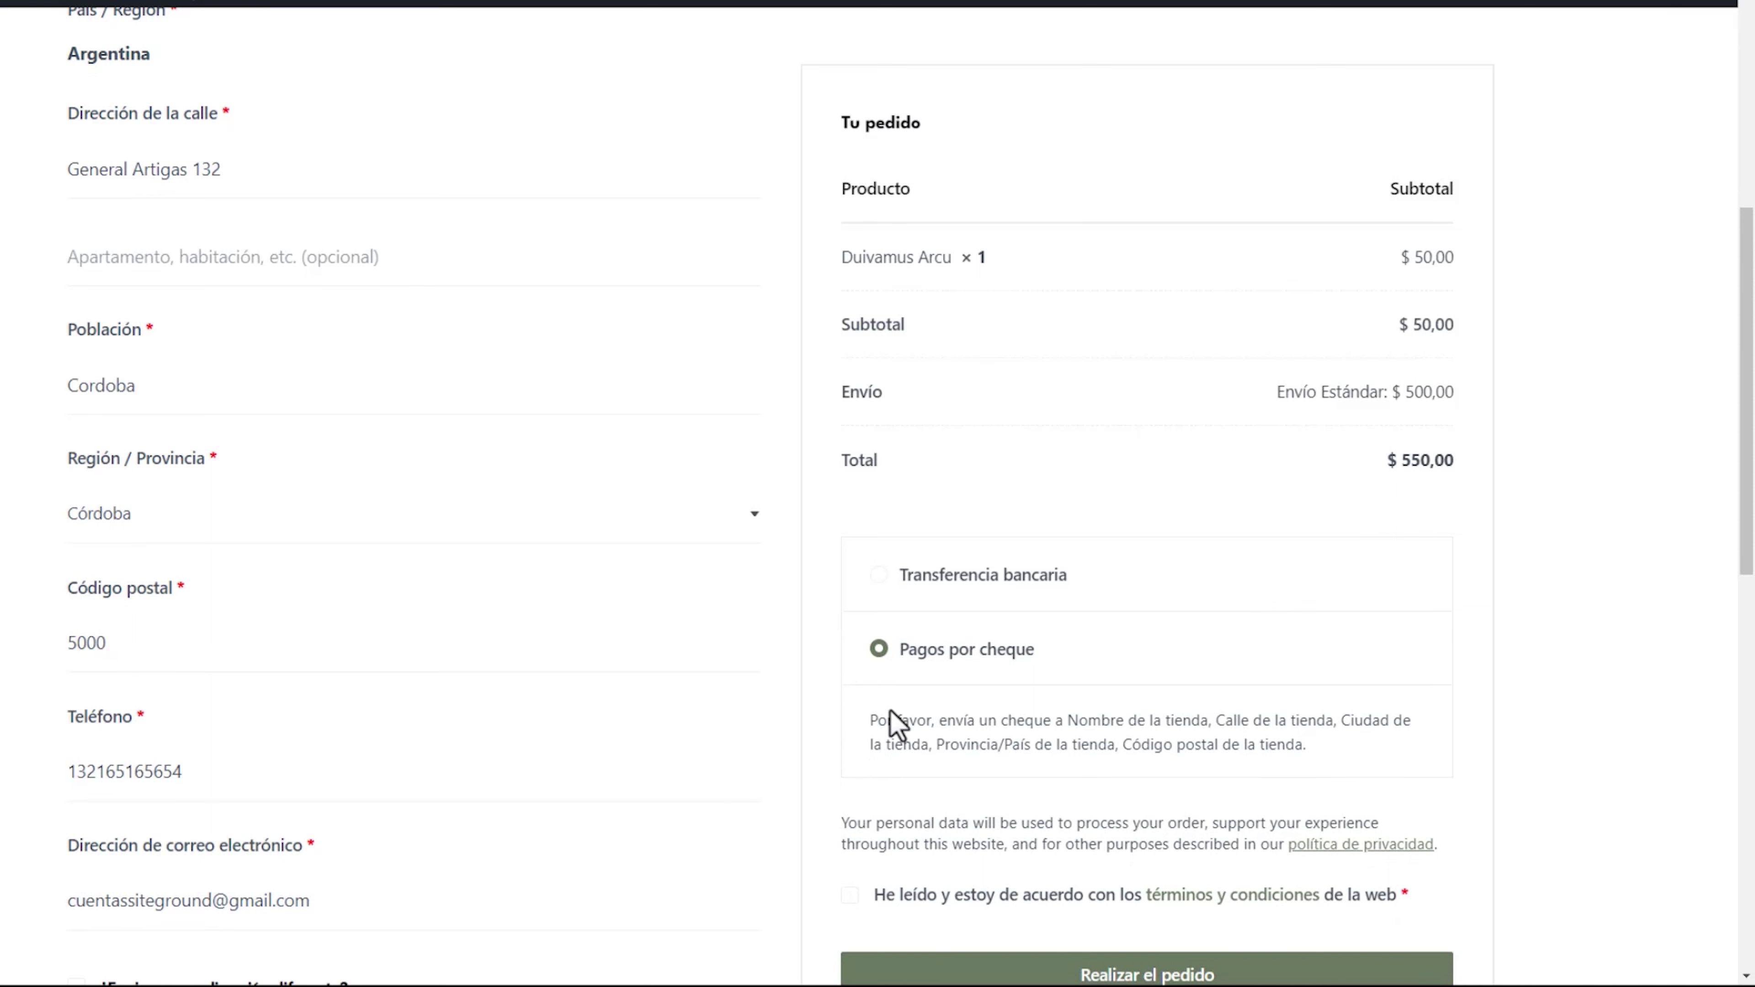
# Step: Try the bank transfer and cheque payment options at checkout, then return to the Payments settings tab
pyautogui.click(880, 578)
pyautogui.click(872, 757)
pyautogui.scroll(-3, 1147, 698)
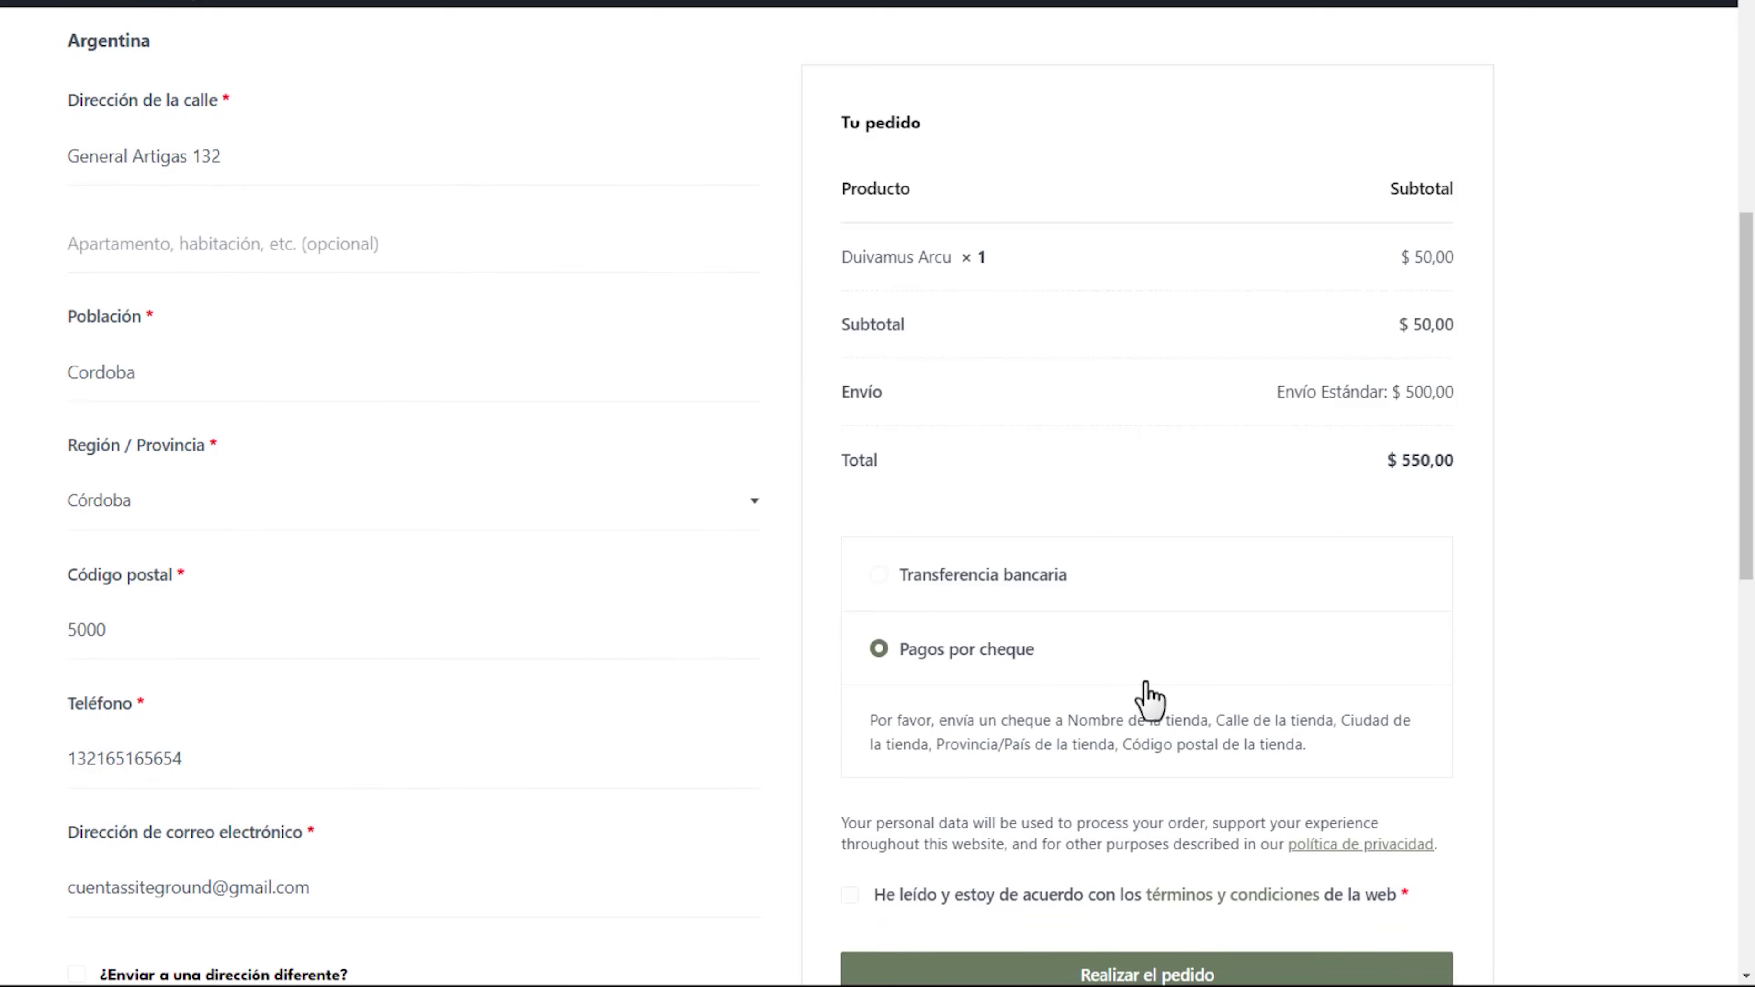
pyautogui.scroll(4, 1116, 674)
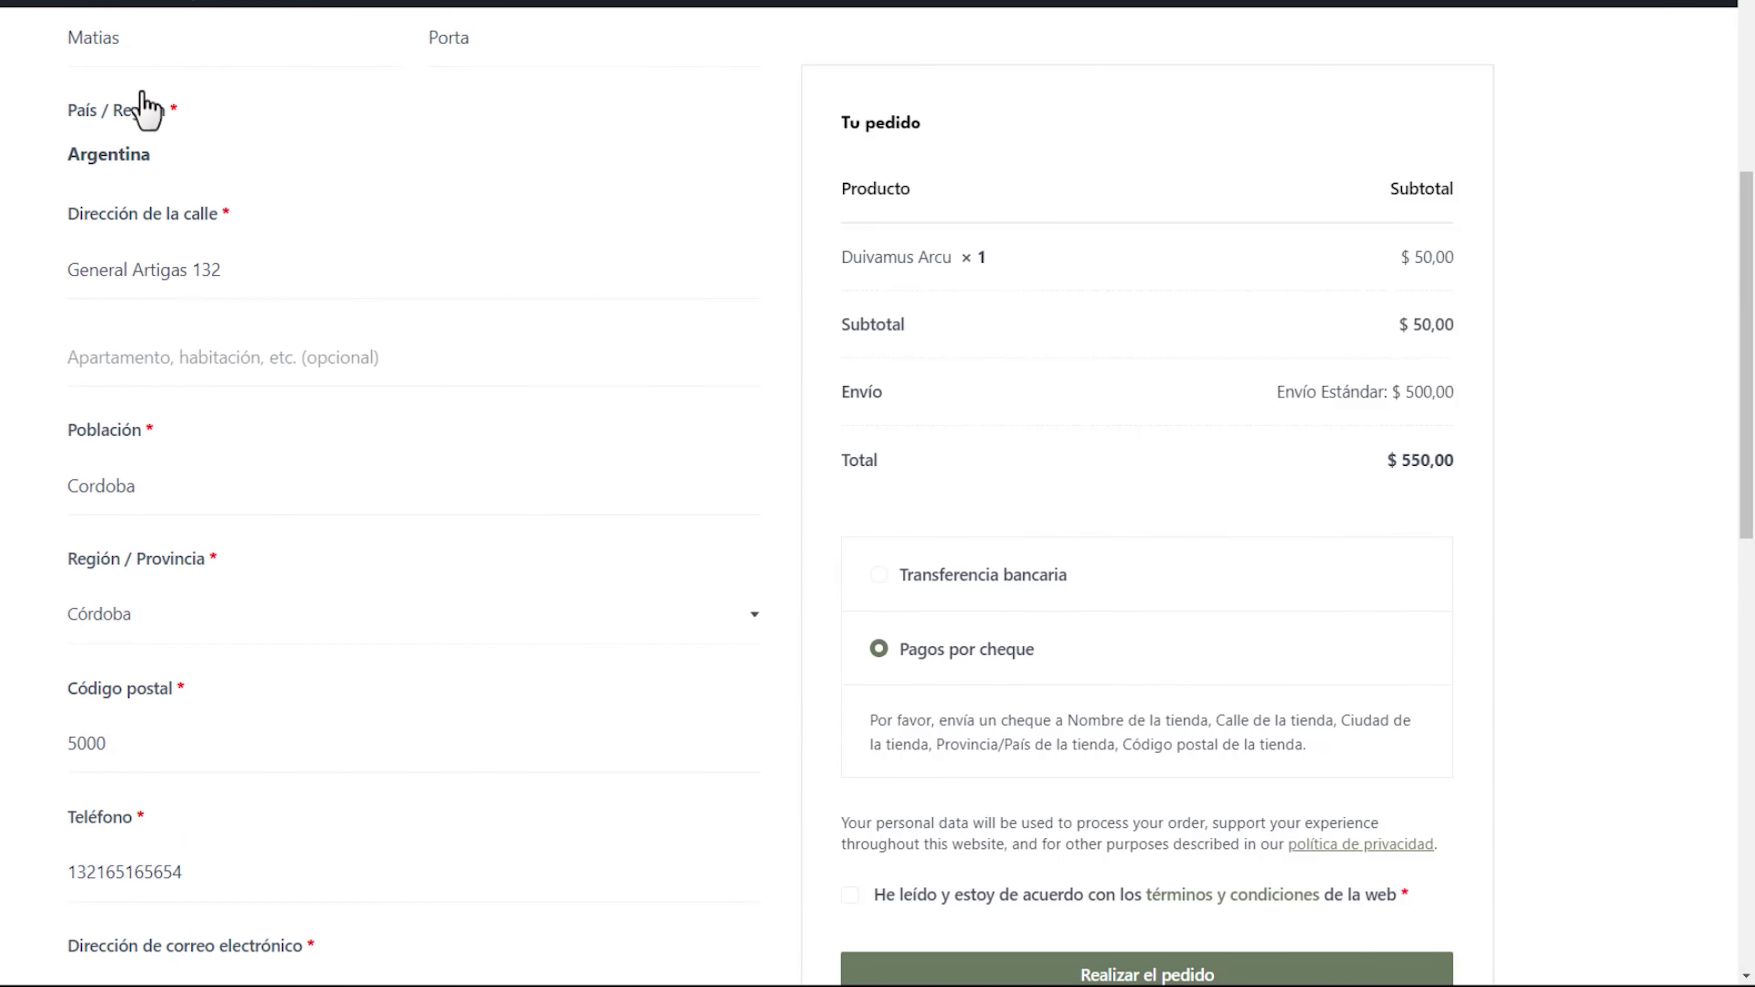
pyautogui.click(104, 3)
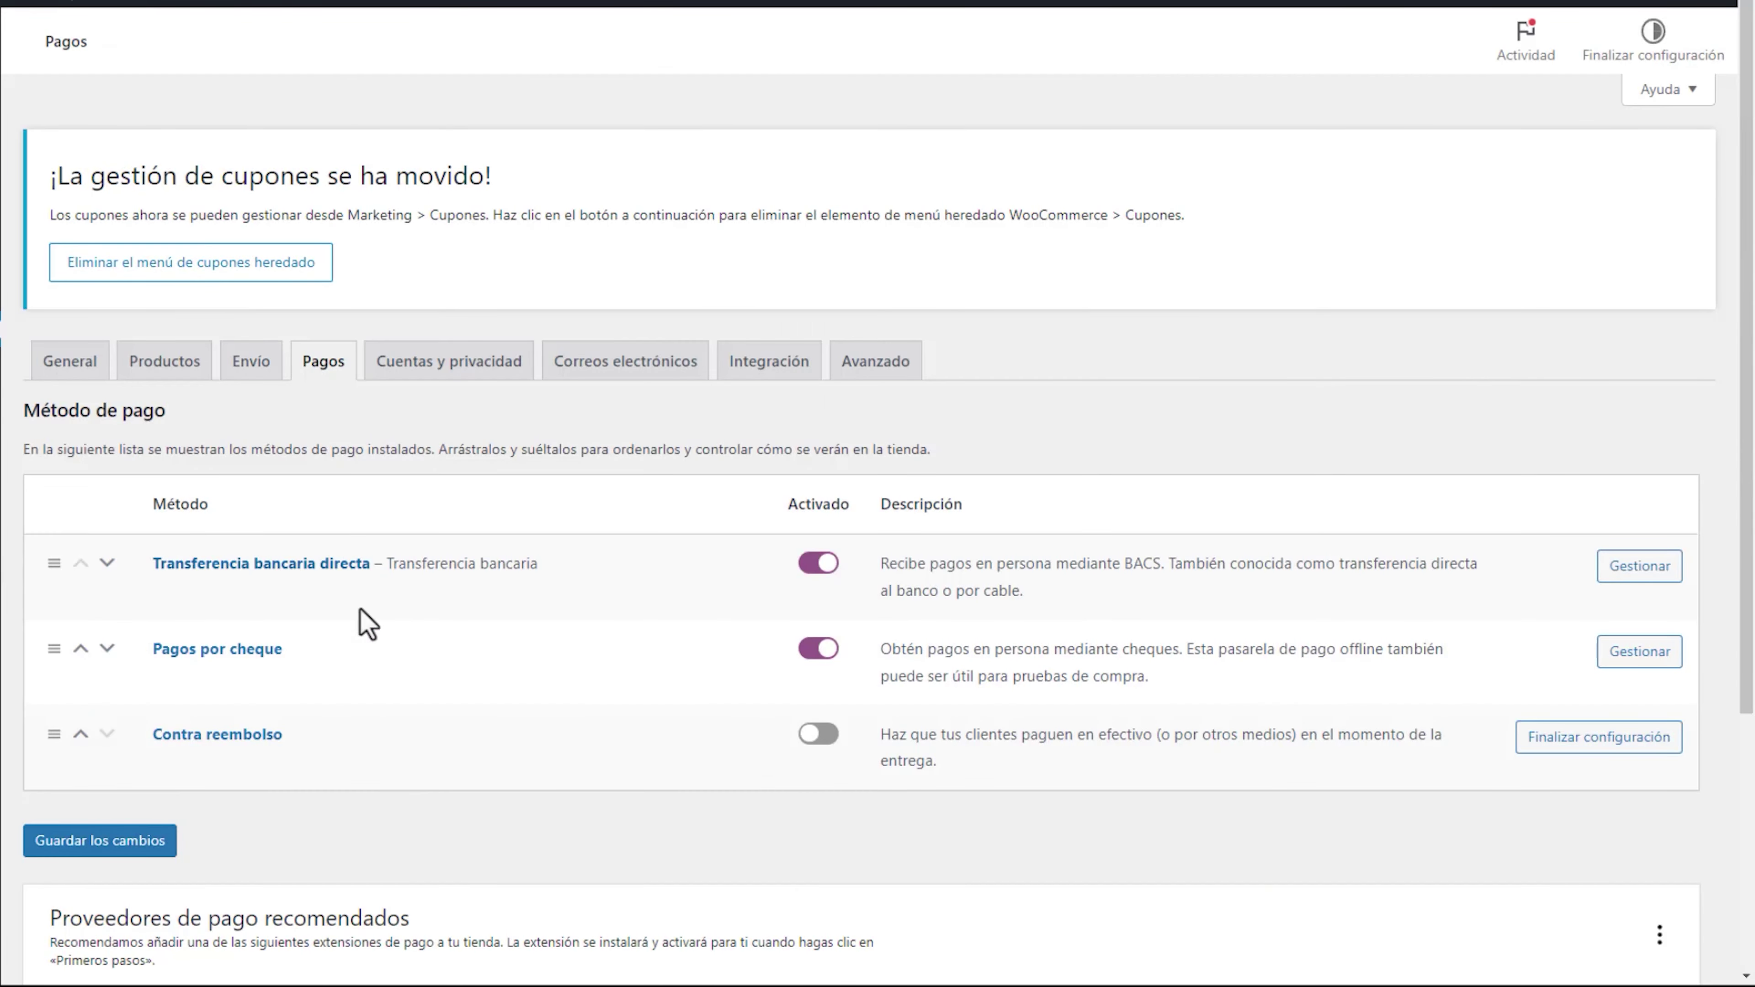
# Step: Open the Contra reembolso settings and tick Activa el pago contra reembolso
pyautogui.click(259, 738)
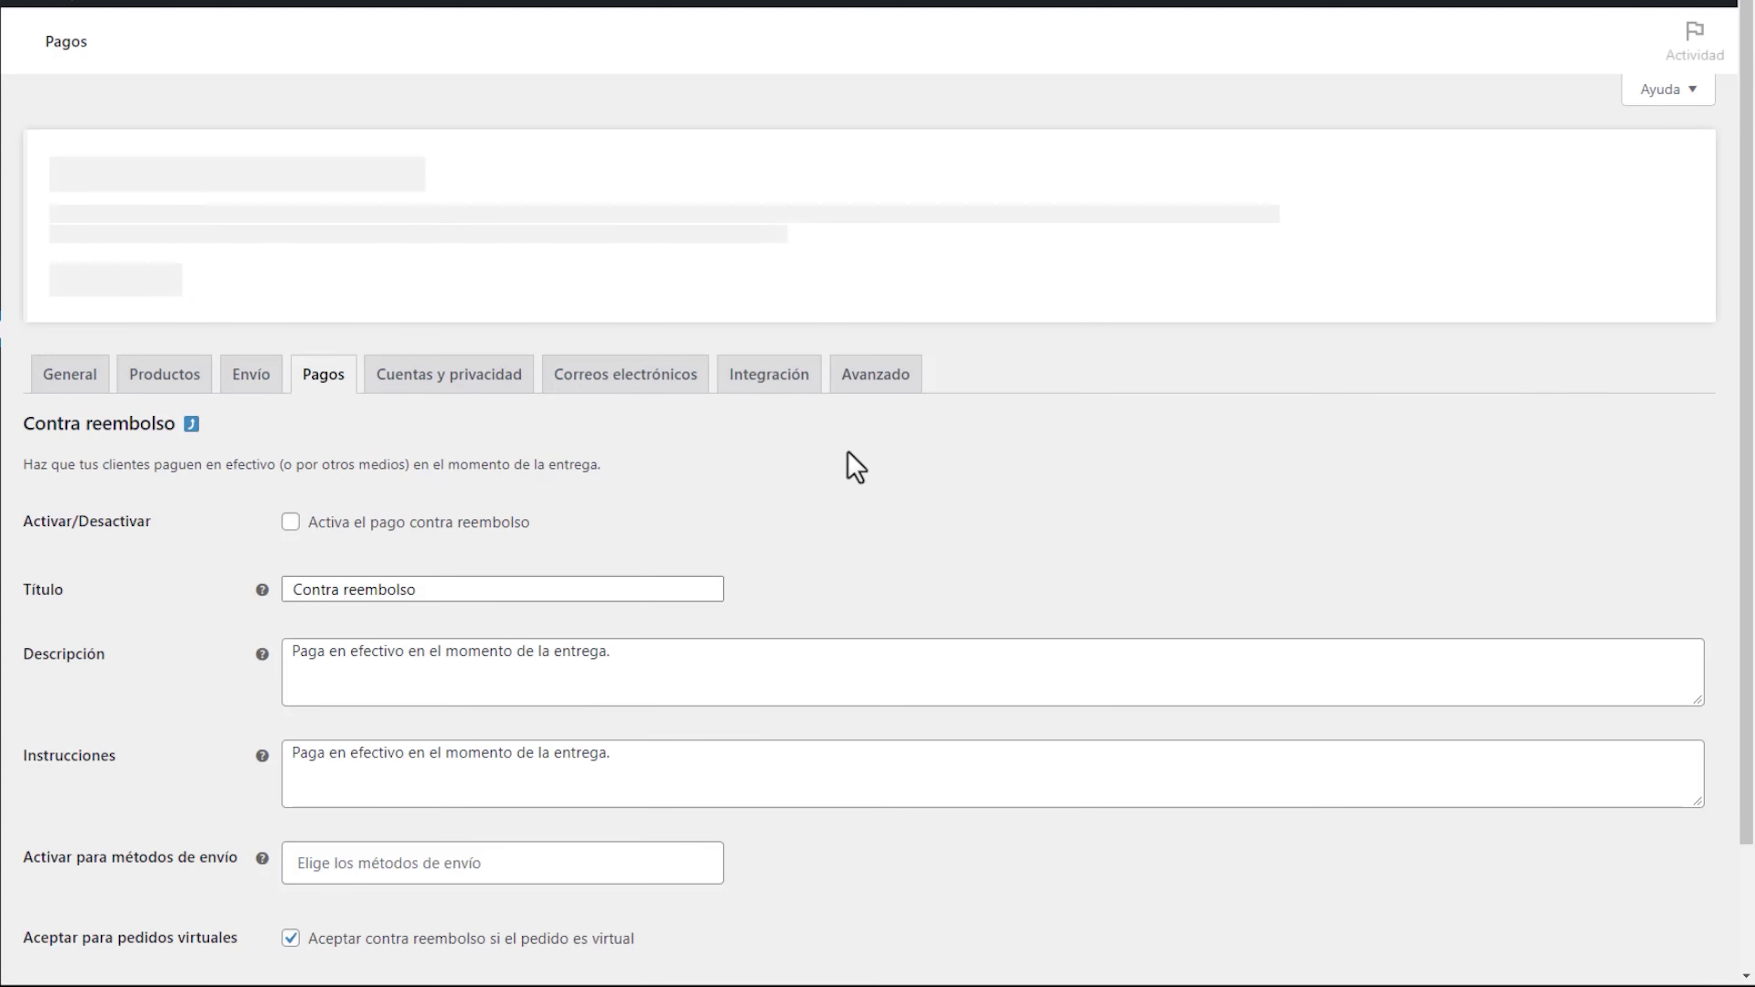
pyautogui.scroll(-2, 851, 463)
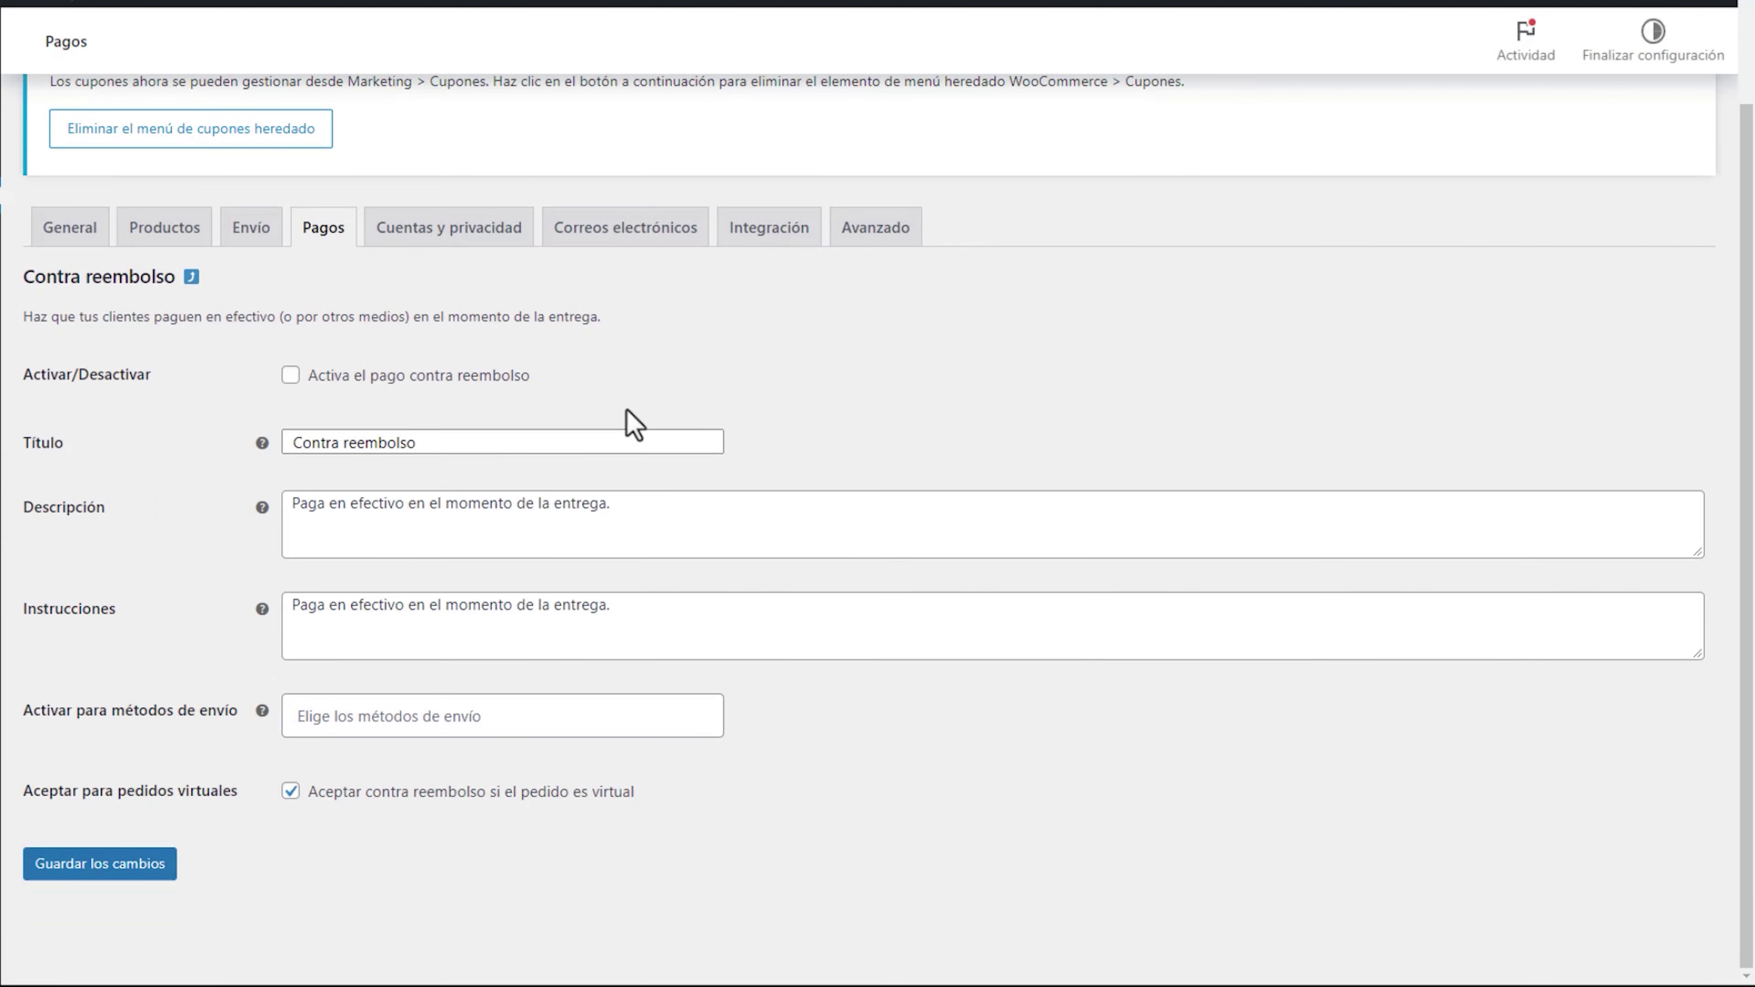
pyautogui.click(291, 375)
# Step: Try restricting cash on delivery to local pickup, then clear the shipping-method restriction again
pyautogui.moveTo(267, 441)
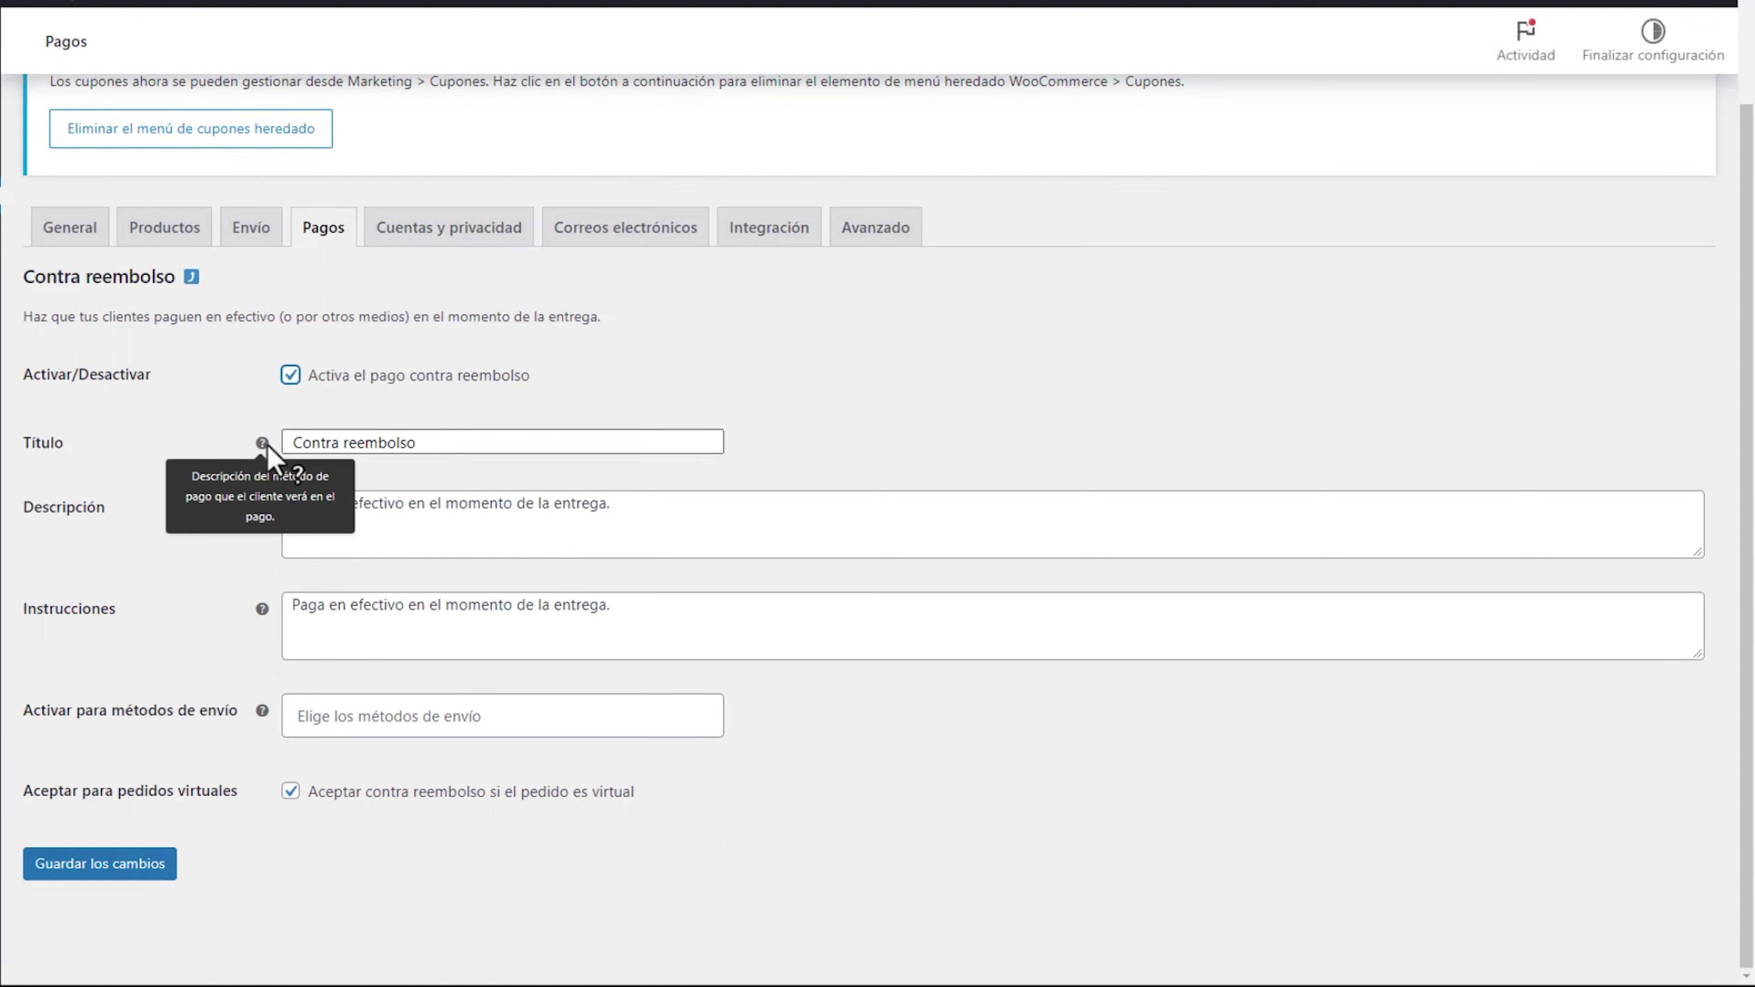
pyautogui.moveTo(262, 509)
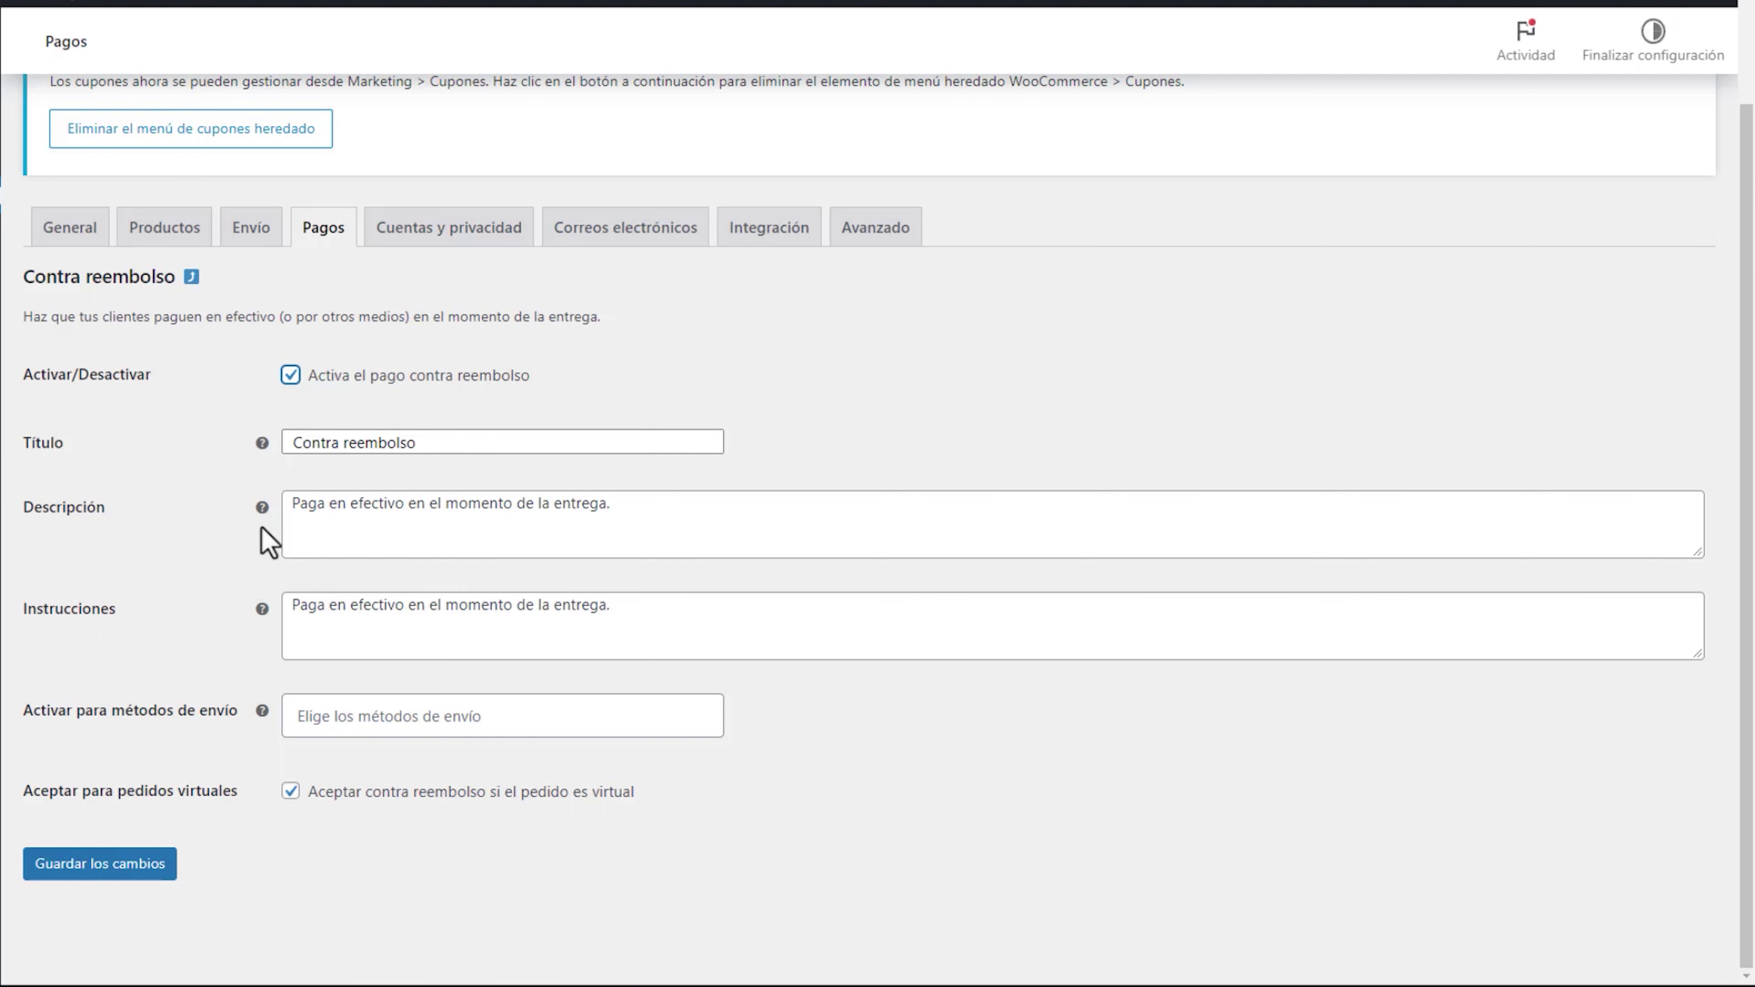
pyautogui.moveTo(260, 615)
pyautogui.click(302, 716)
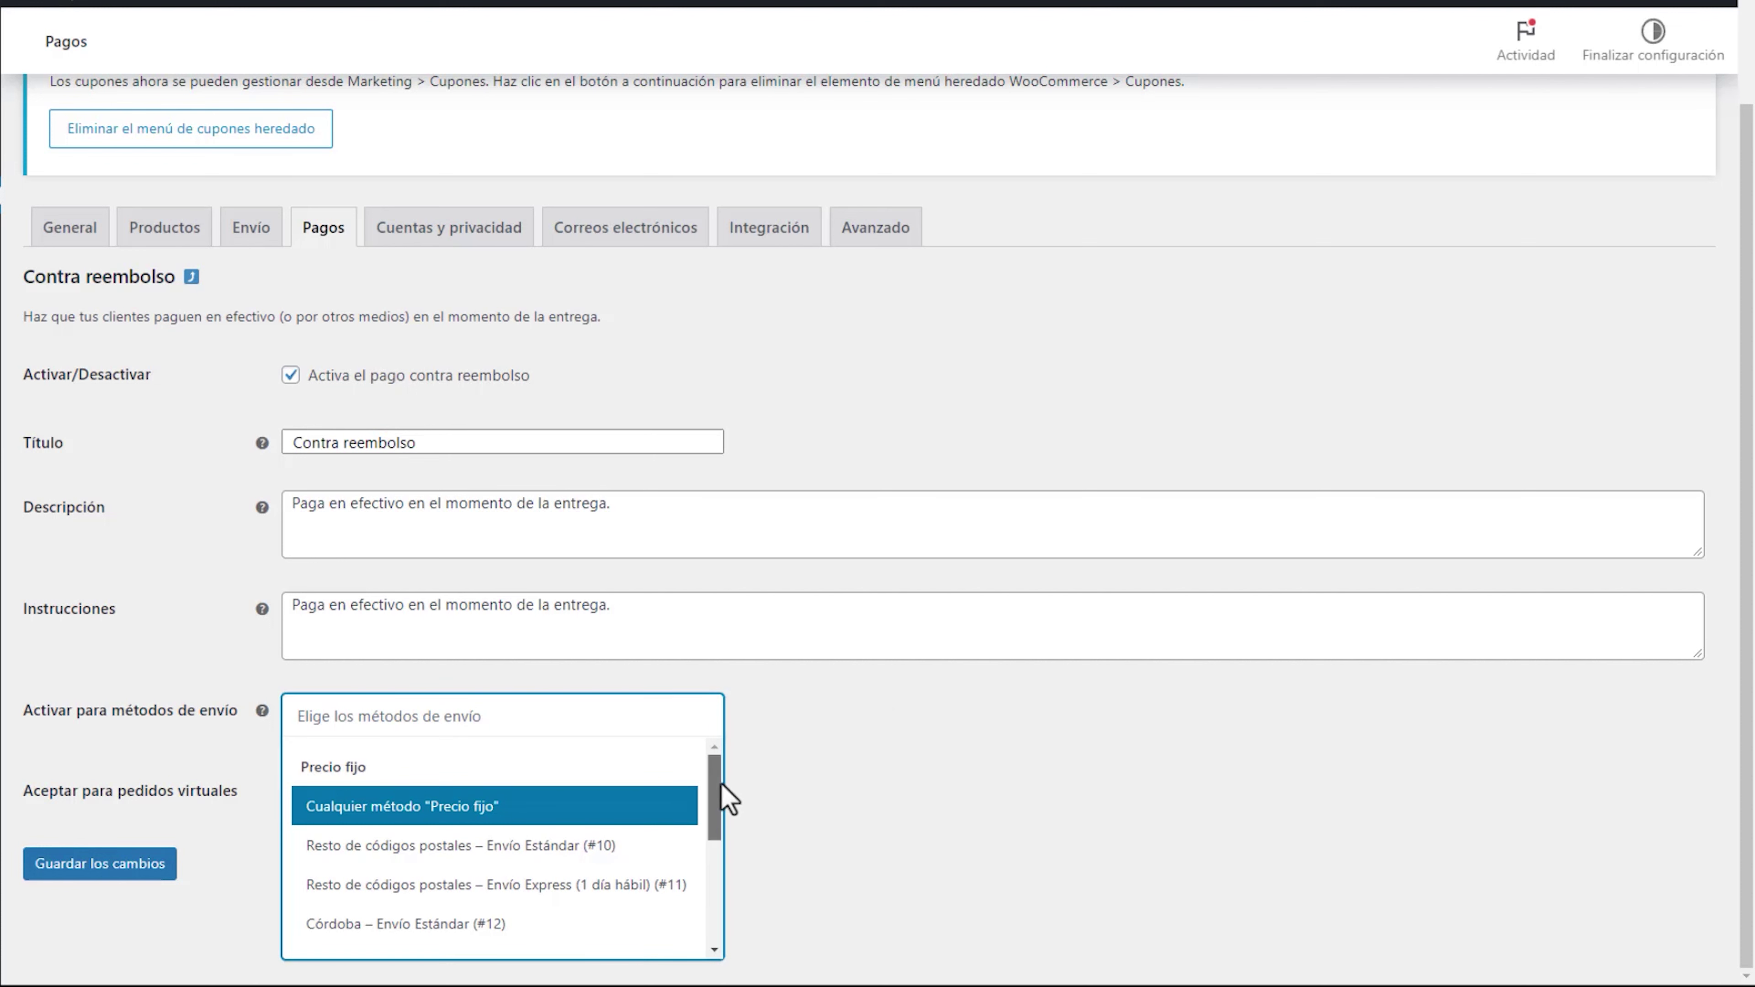
pyautogui.moveTo(722, 784); pyautogui.dragTo(707, 904)
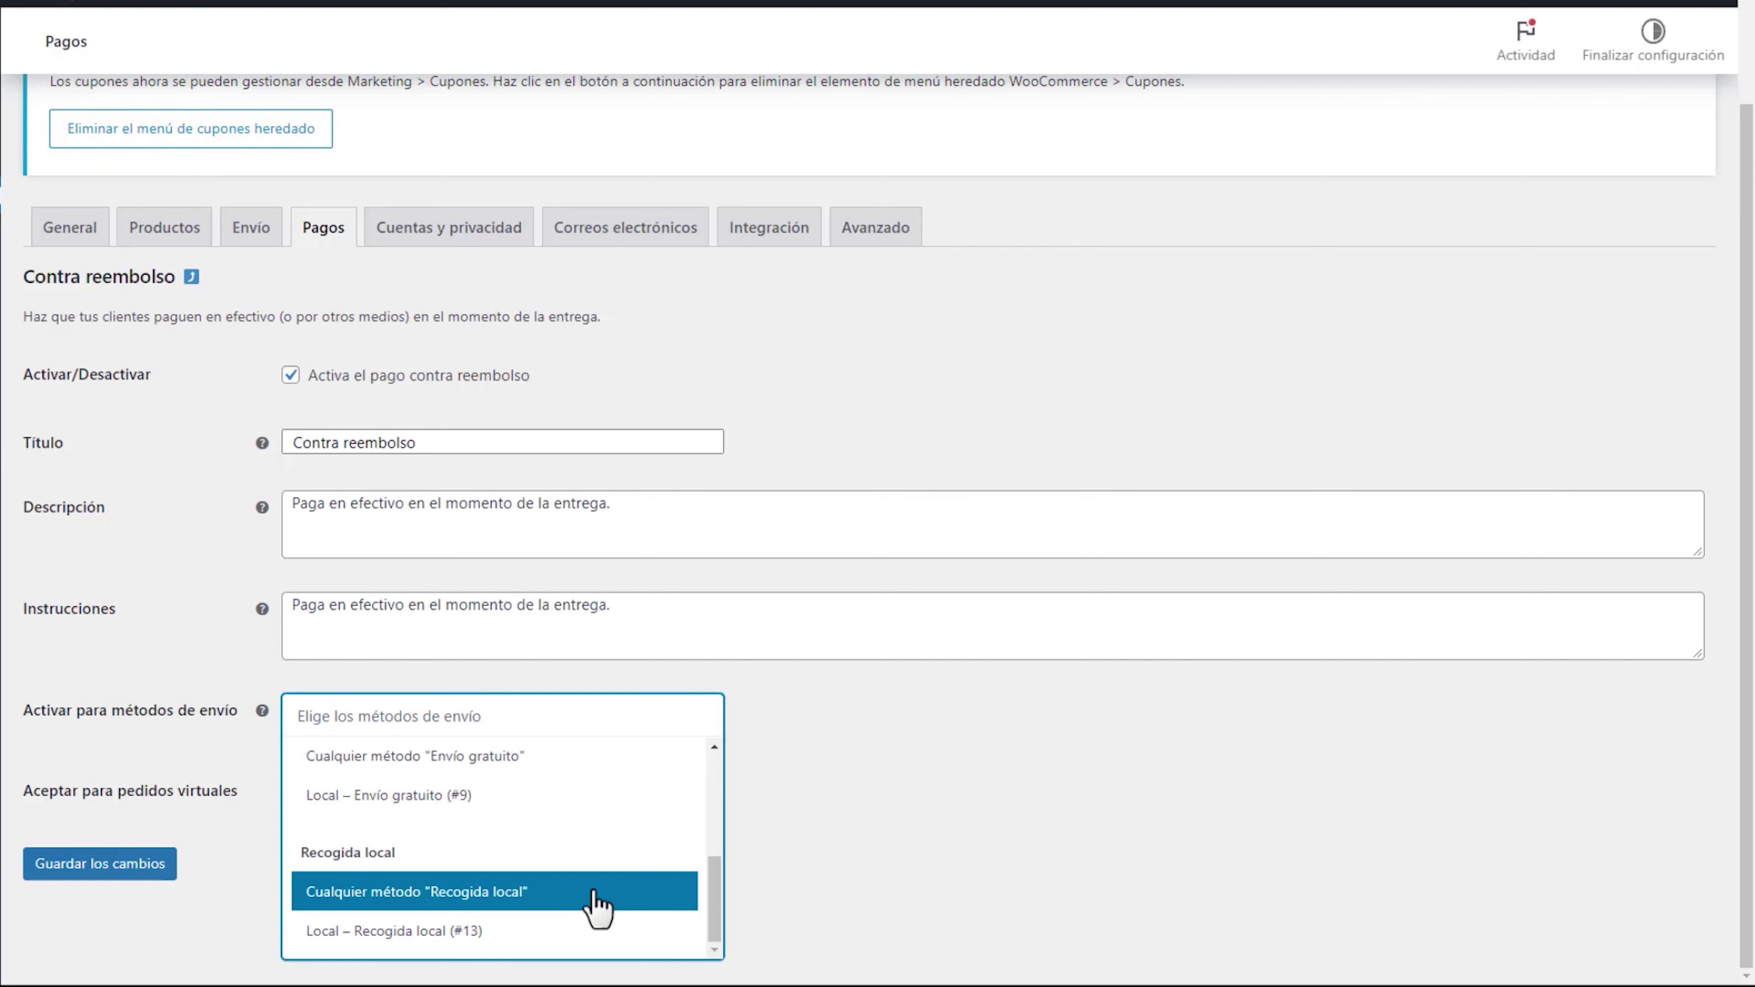
pyautogui.click(597, 893)
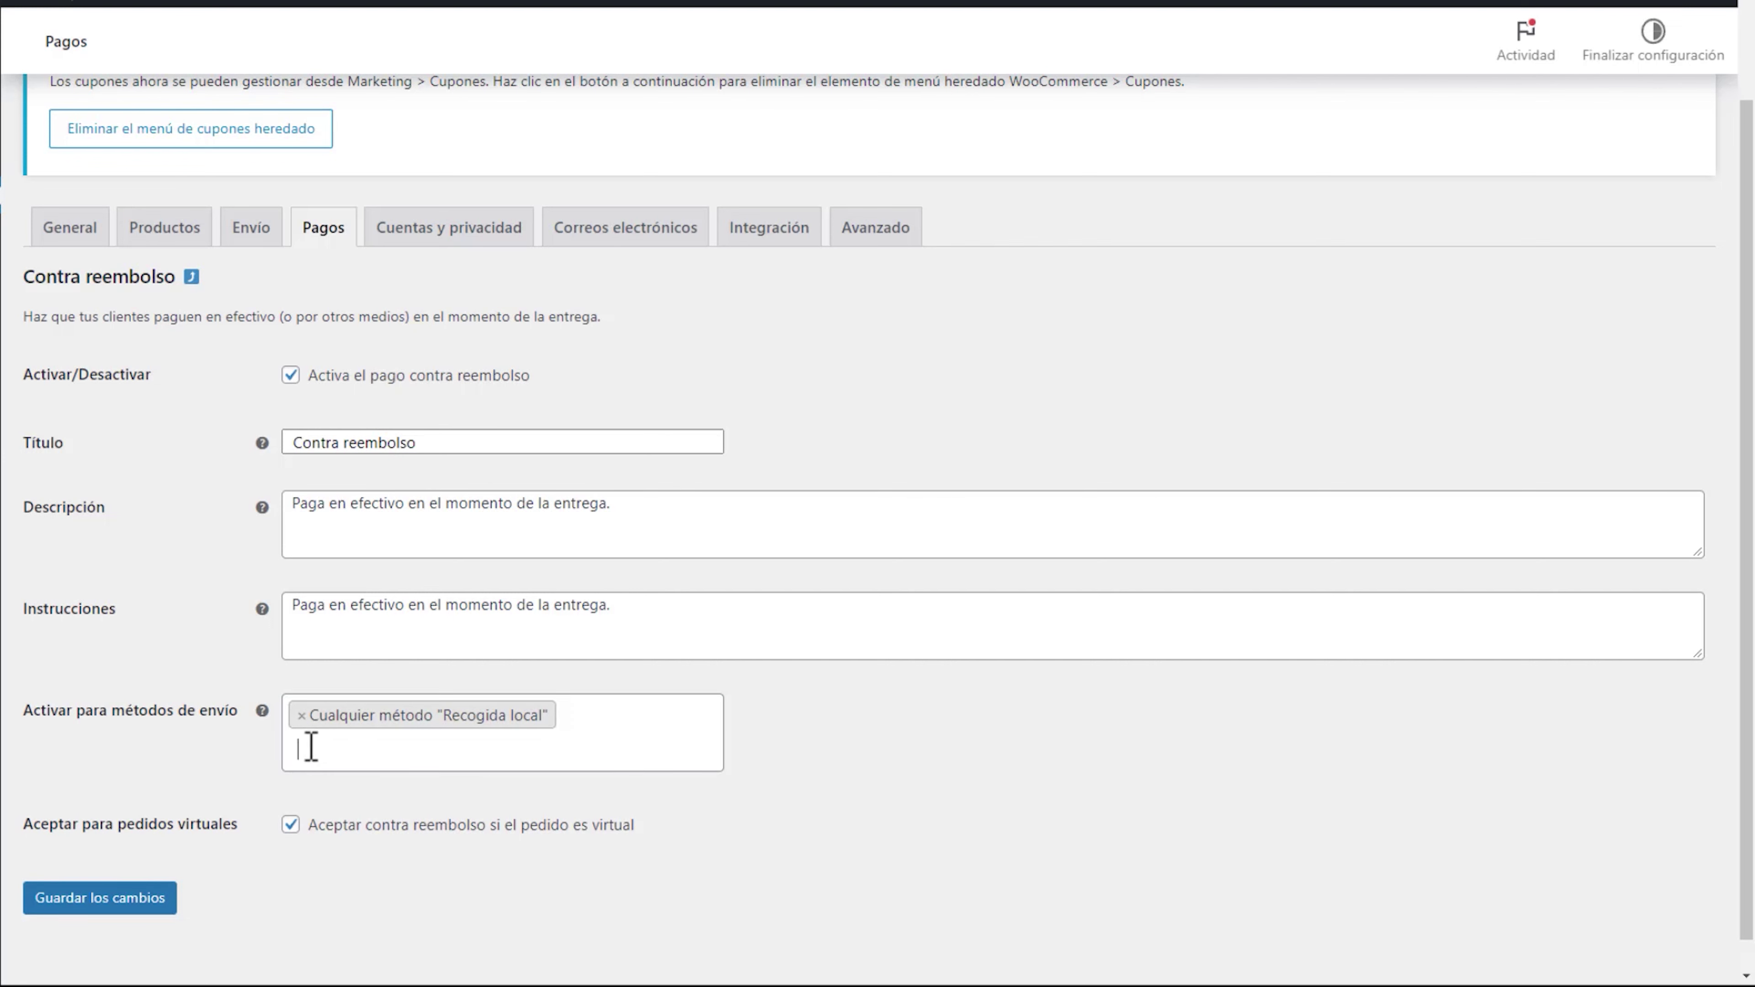
pyautogui.click(301, 716)
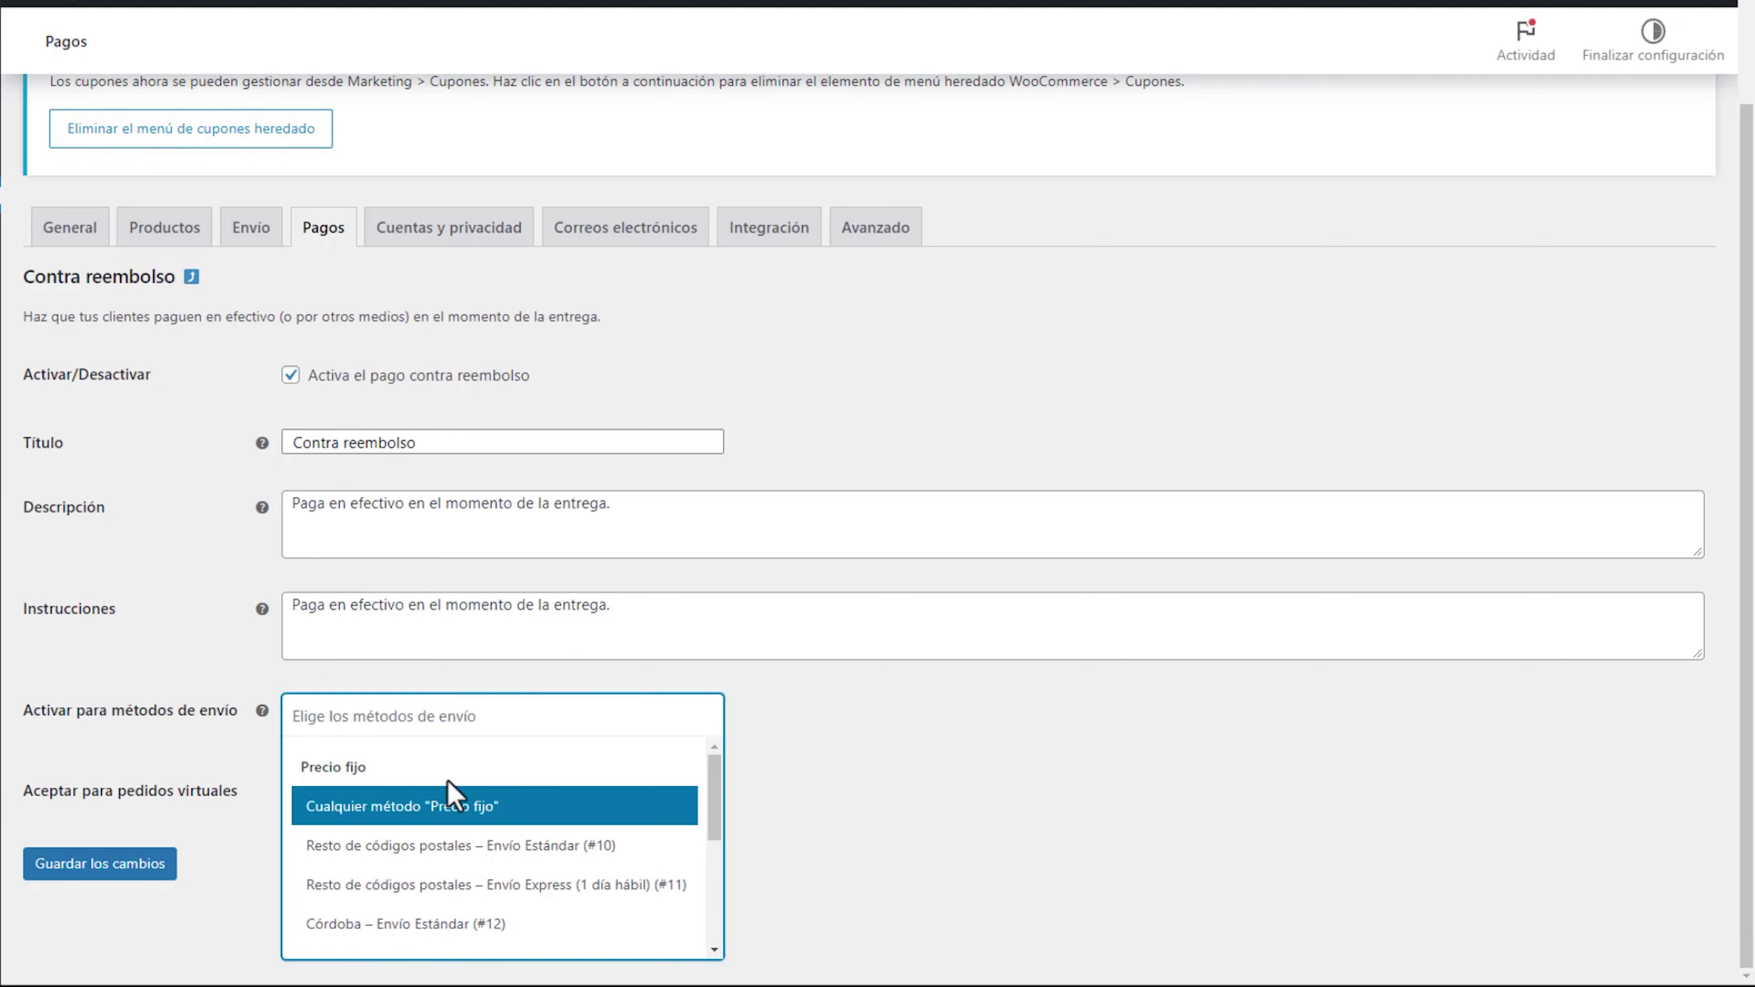
pyautogui.scroll(-1, 527, 830)
pyautogui.scroll(-3, 587, 843)
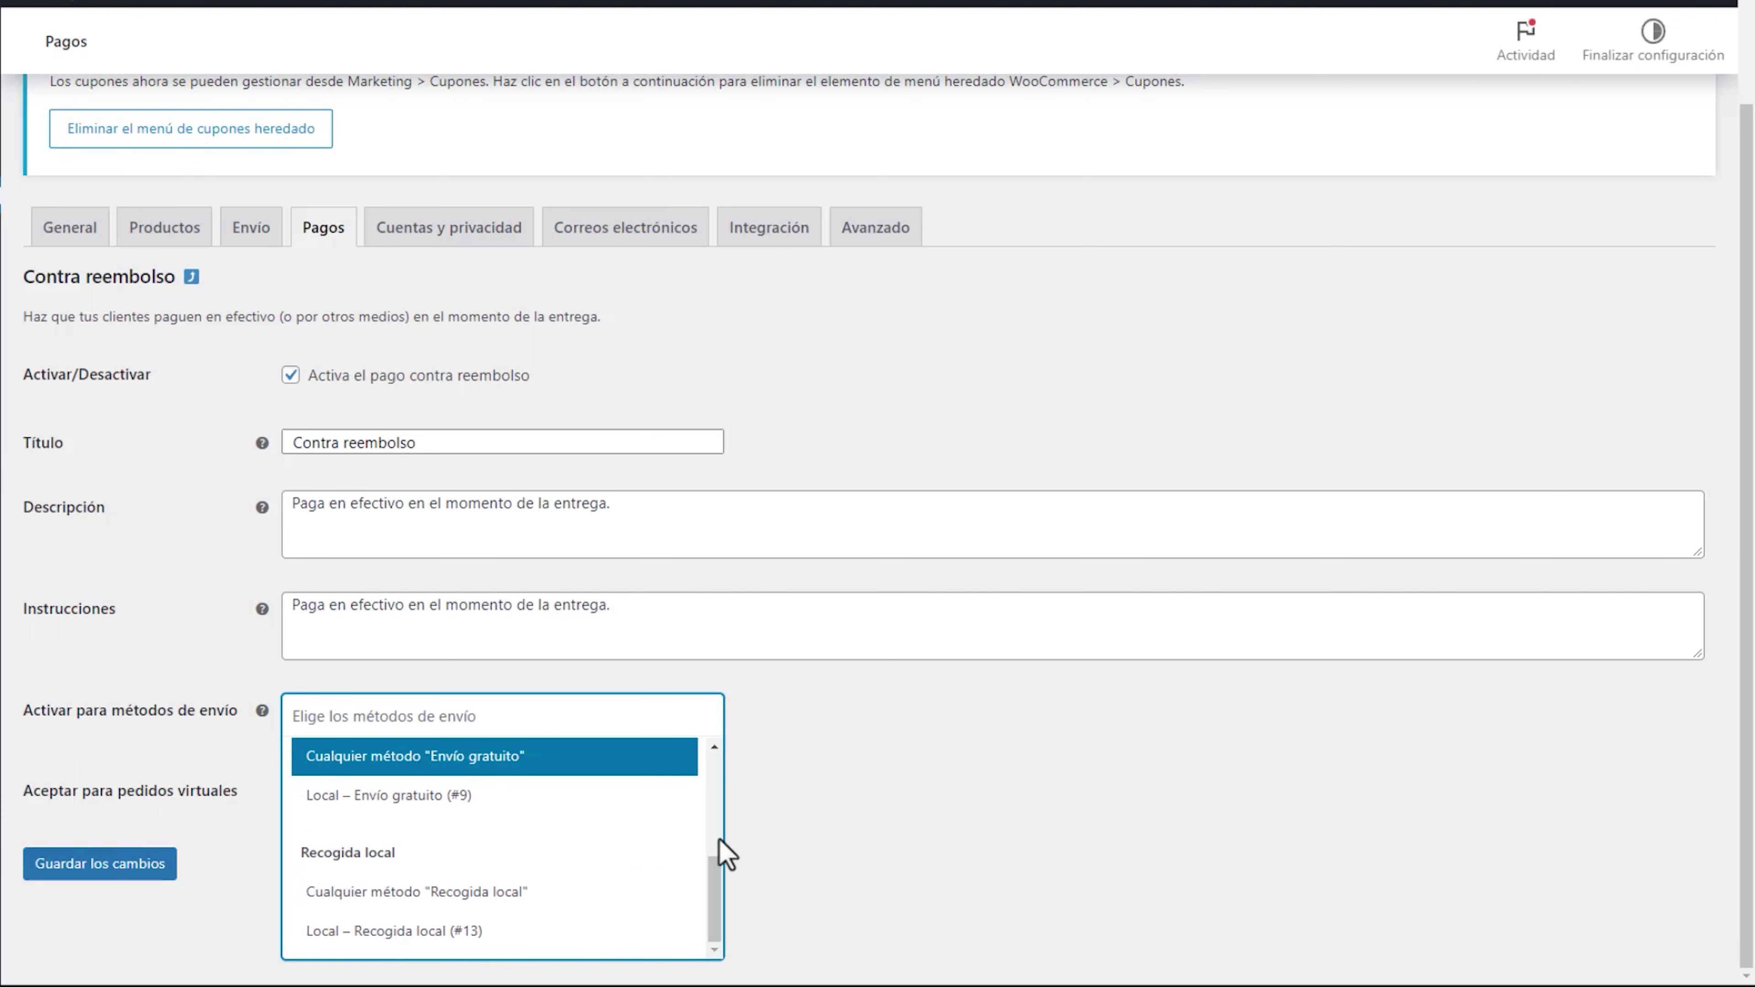
pyautogui.click(857, 793)
# Step: Accept virtual orders, restrict to any Recogida local method, and save the cash on delivery settings
pyautogui.moveTo(263, 712)
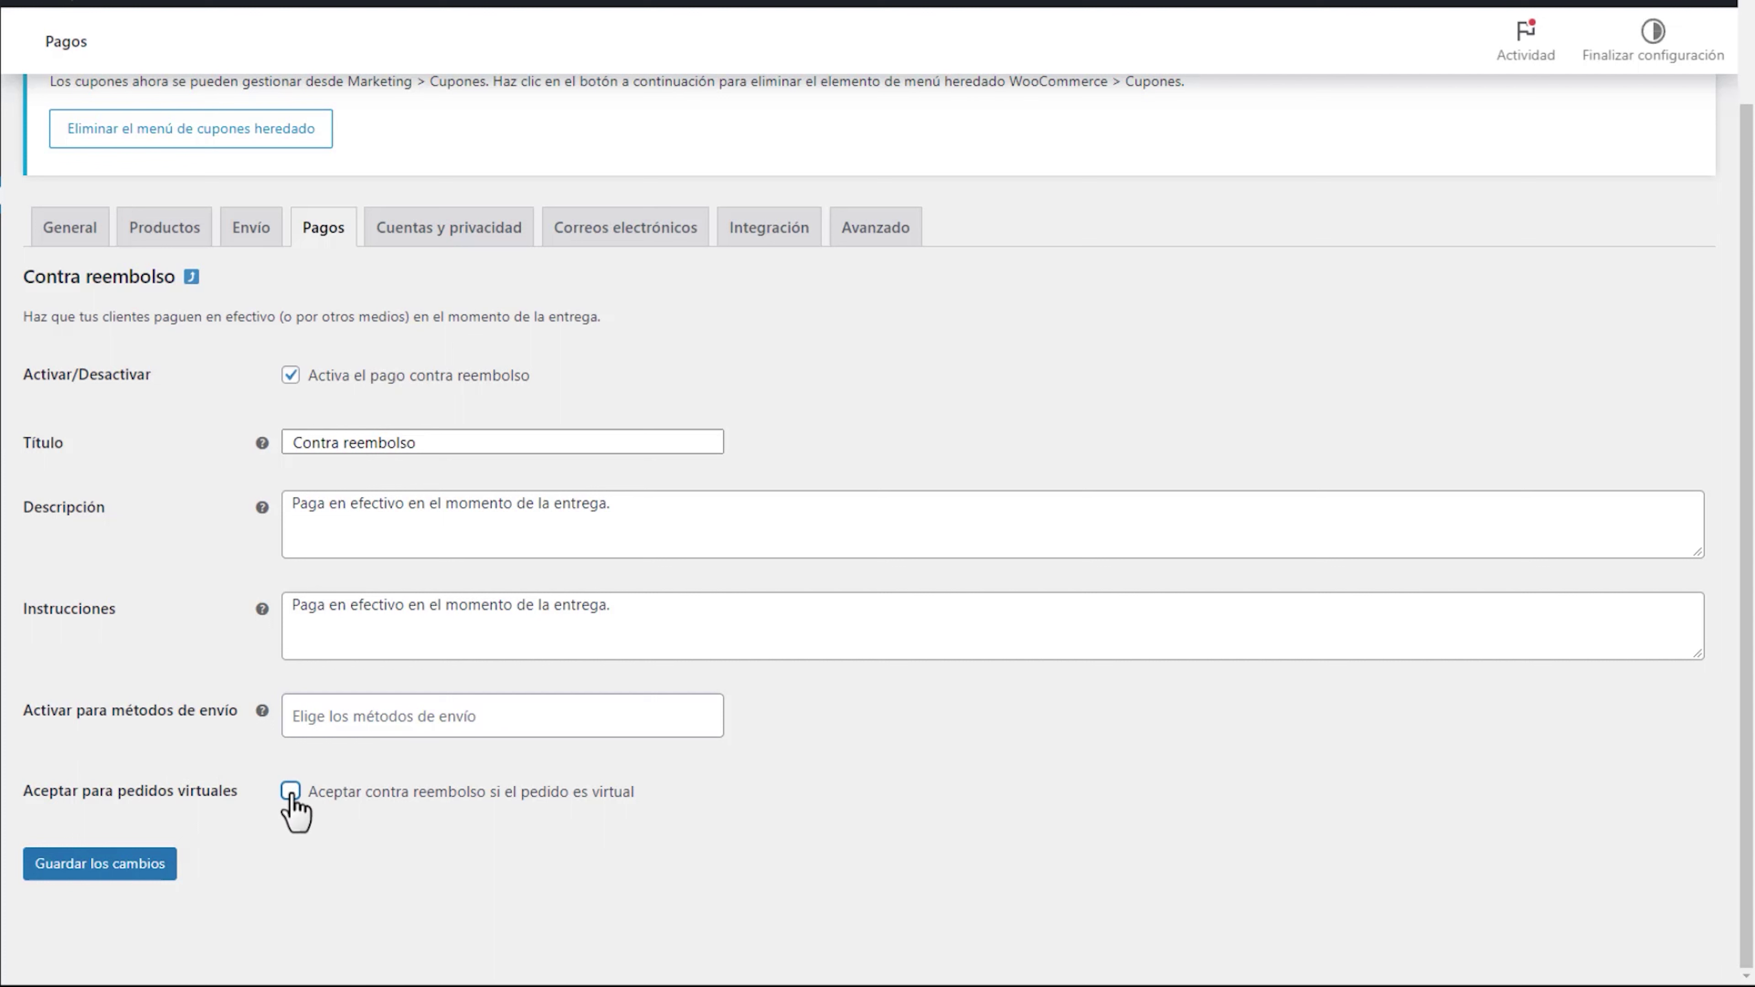
pyautogui.click(290, 792)
pyautogui.click(342, 716)
pyautogui.scroll(-5, 497, 857)
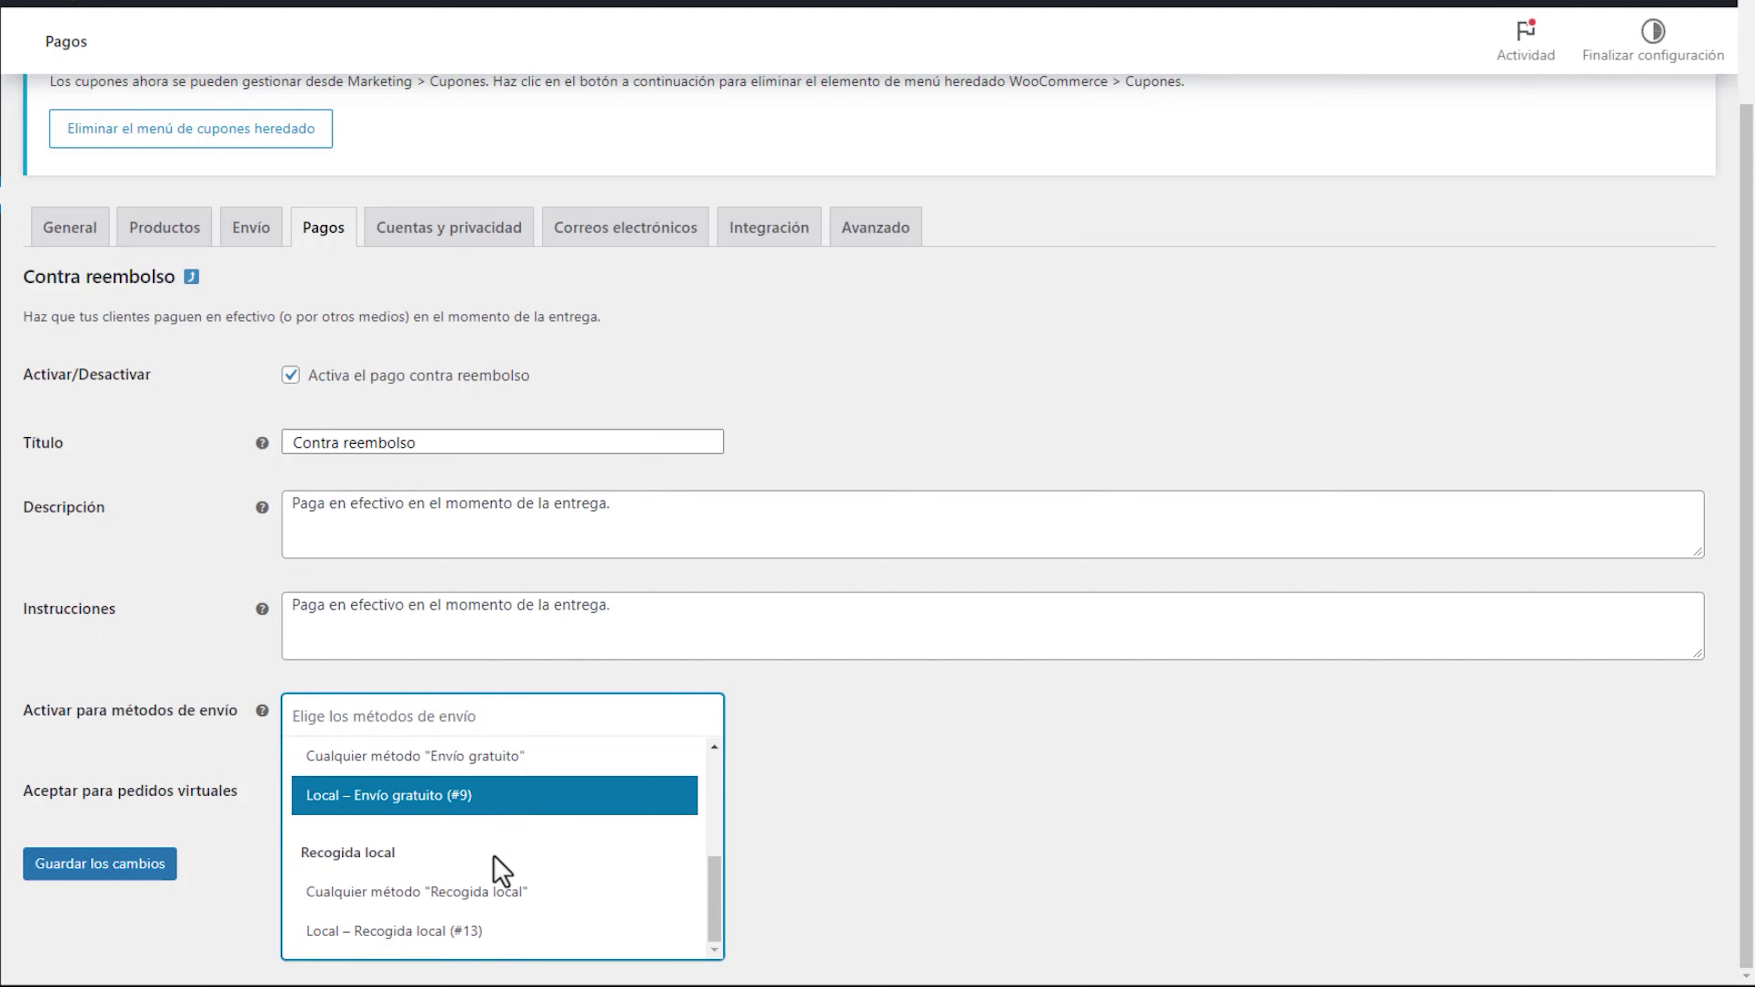
pyautogui.click(500, 889)
pyautogui.click(145, 900)
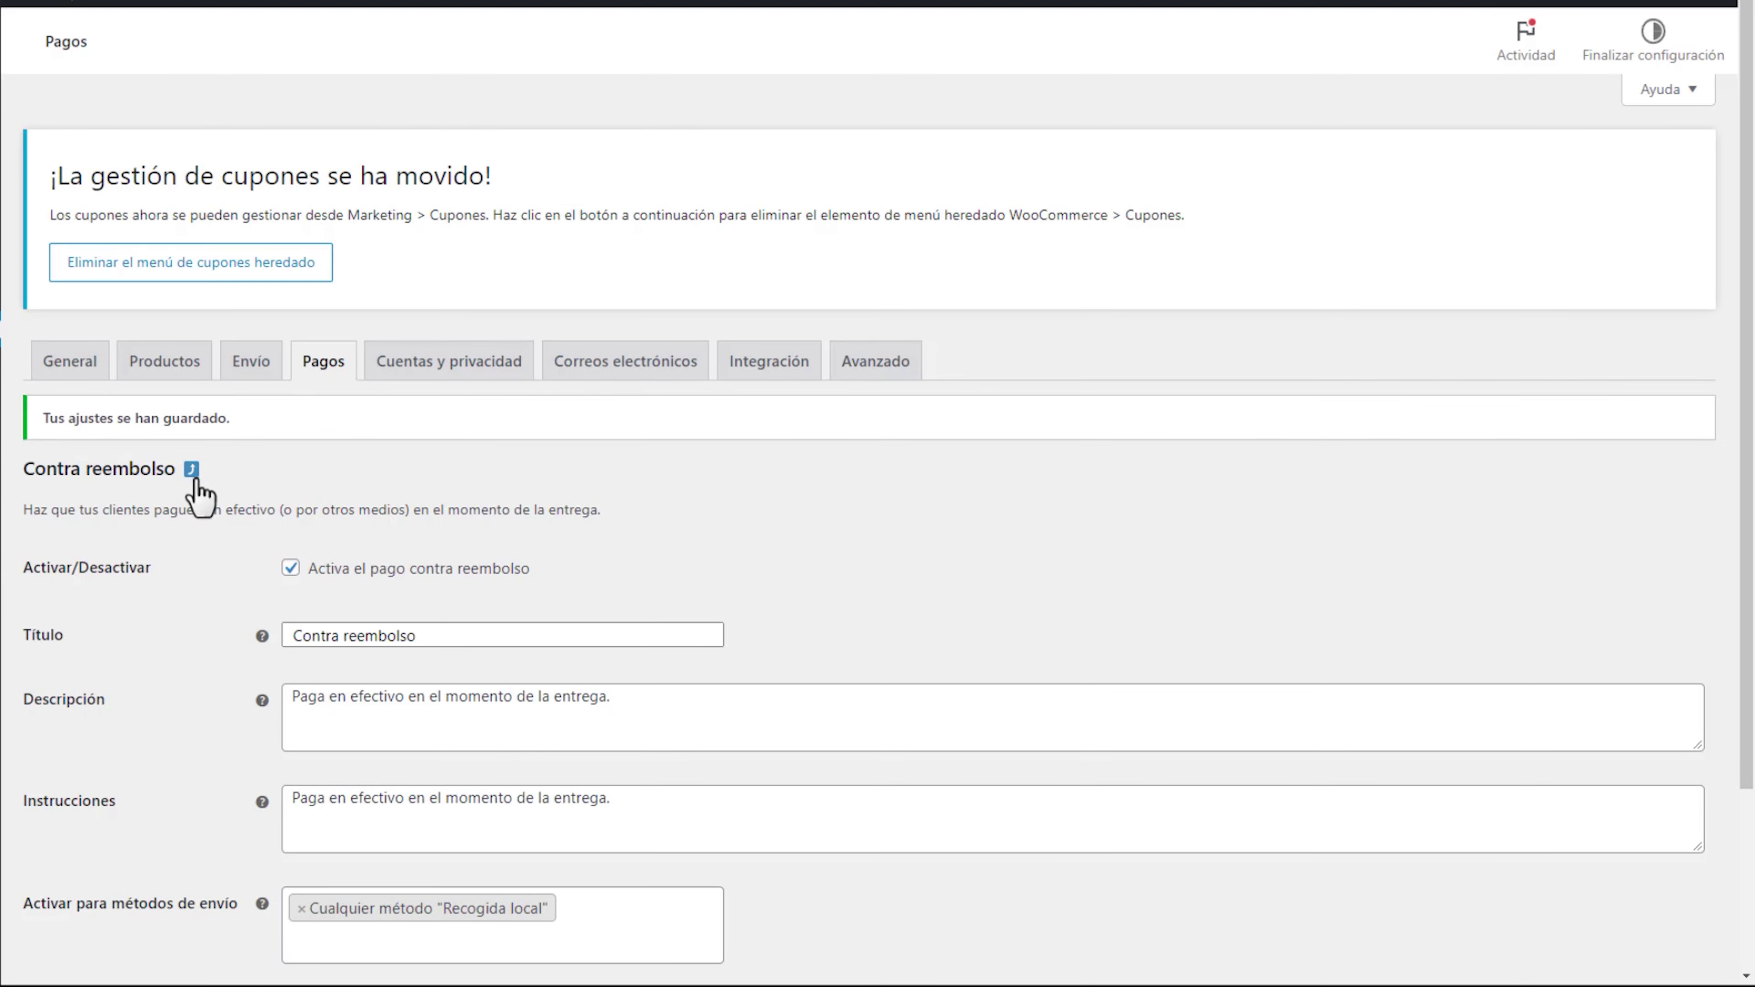
pyautogui.click(192, 470)
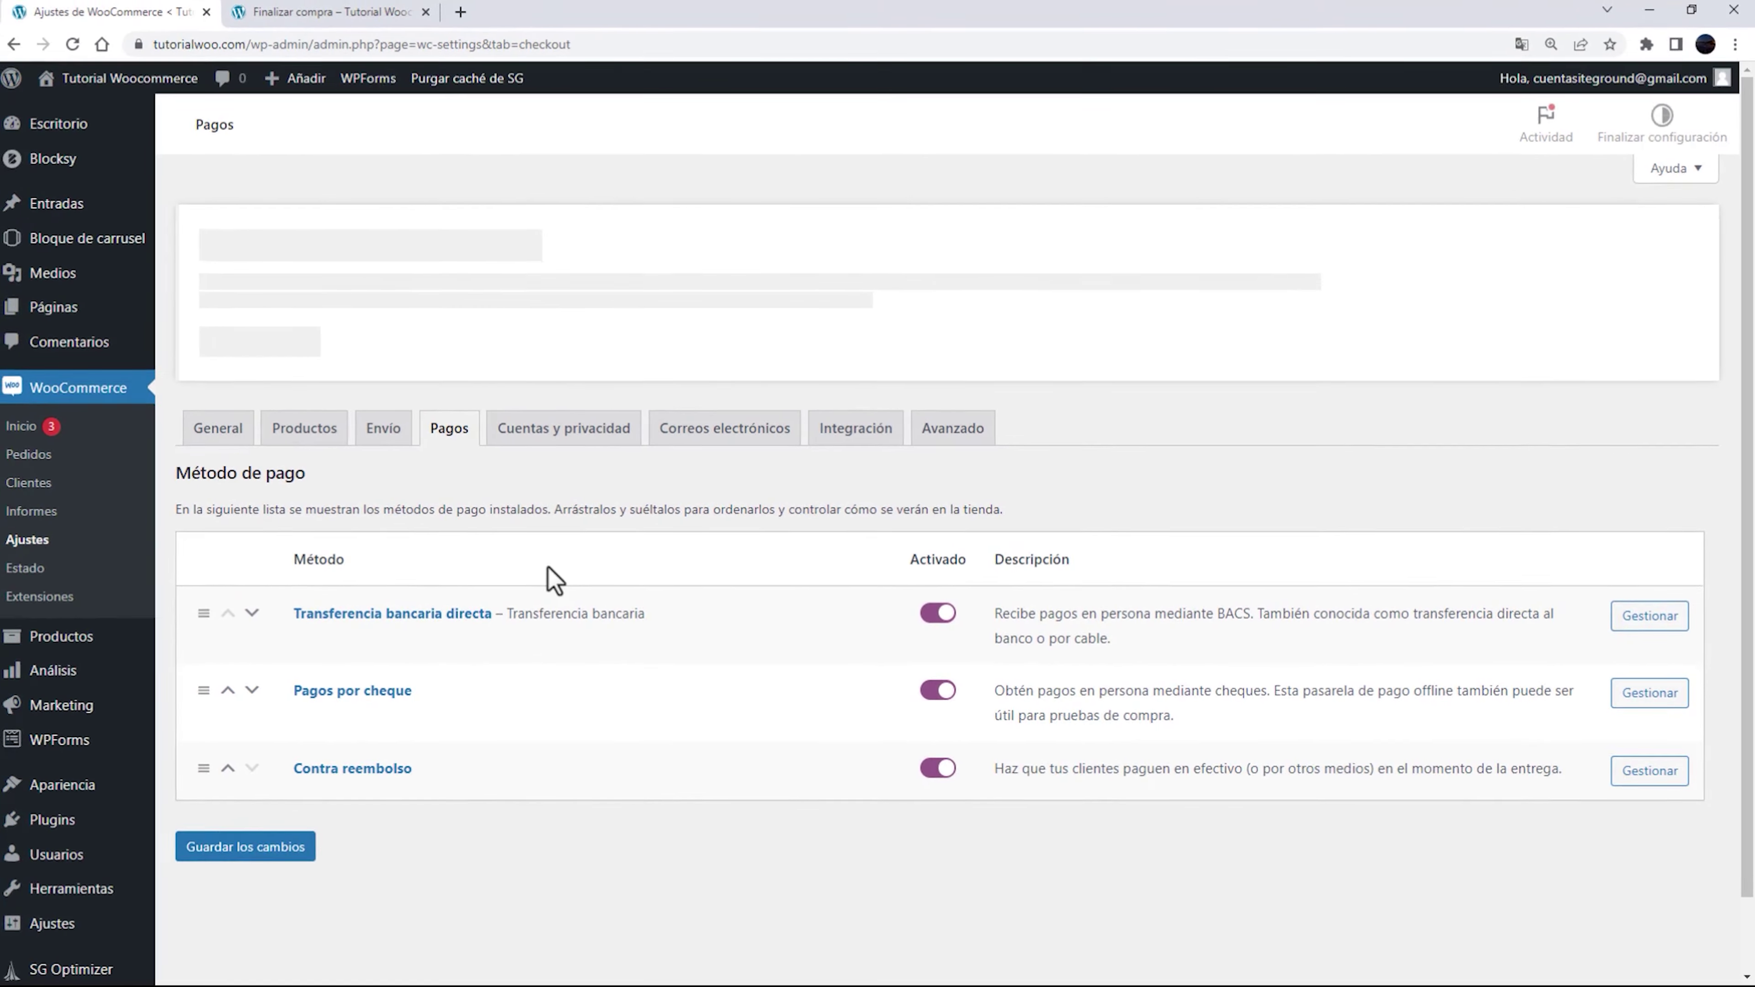
# Step: Reload the checkout page and compare the cheque and bank transfer payment options
pyautogui.click(305, 14)
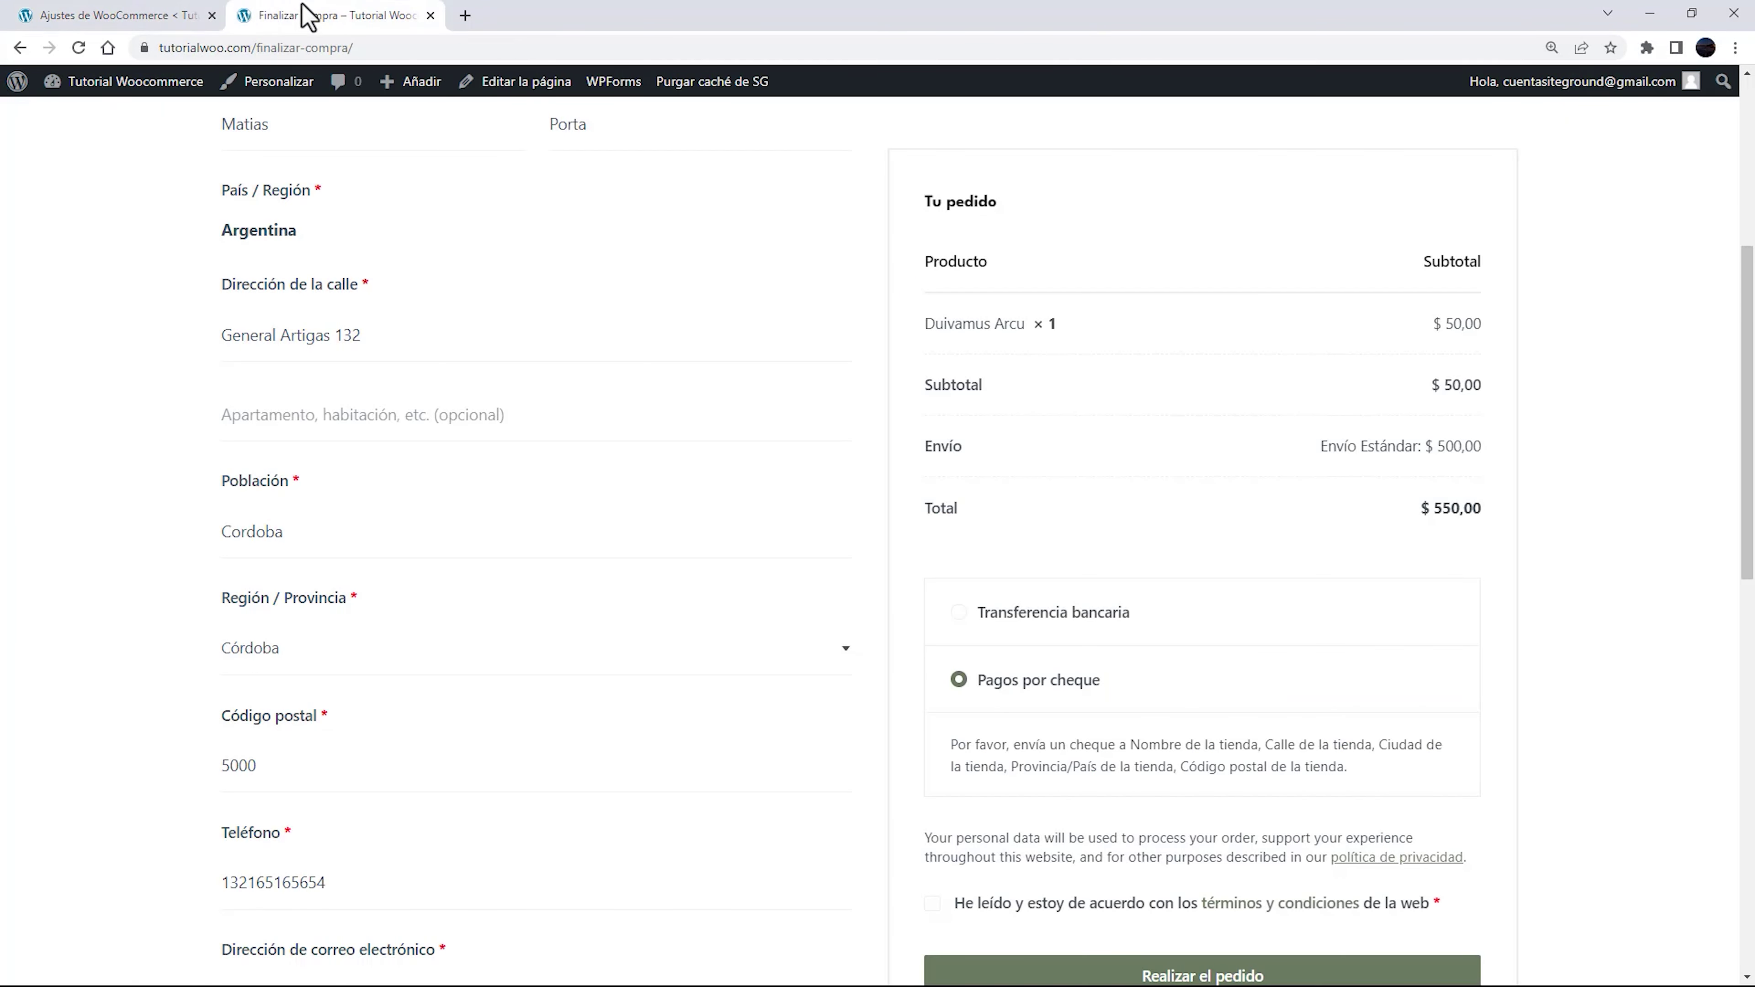
pyautogui.click(76, 47)
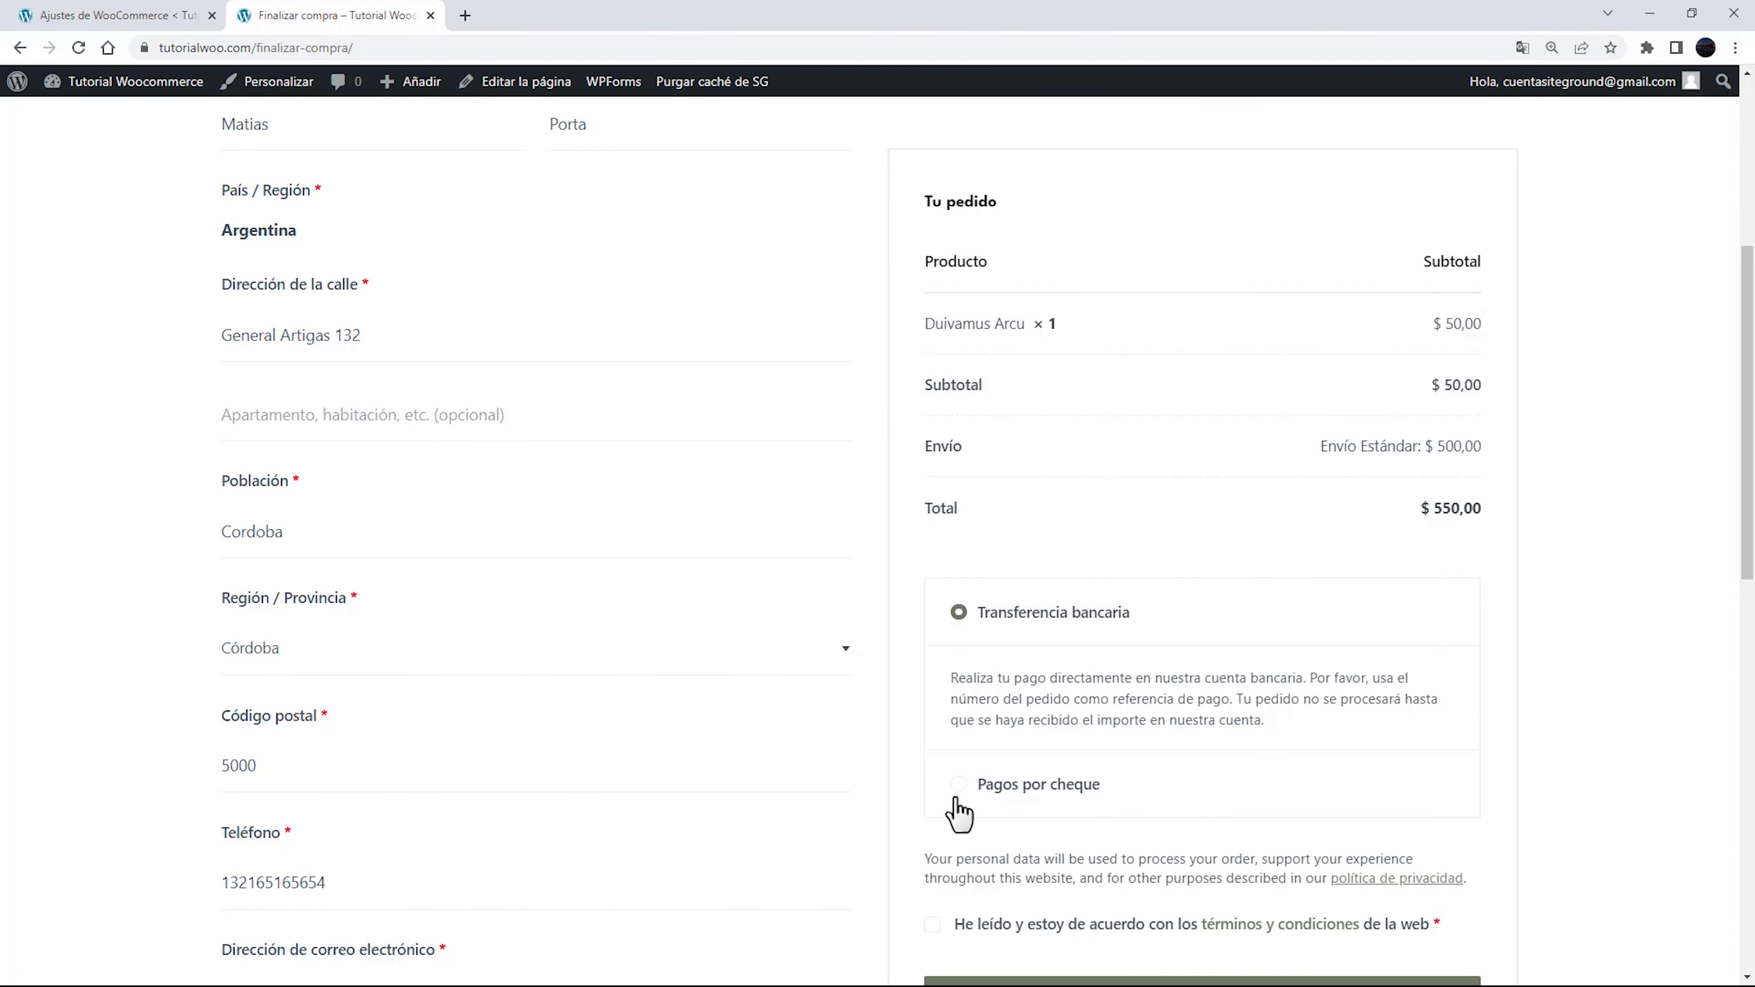
pyautogui.click(960, 789)
pyautogui.click(957, 618)
pyautogui.click(960, 788)
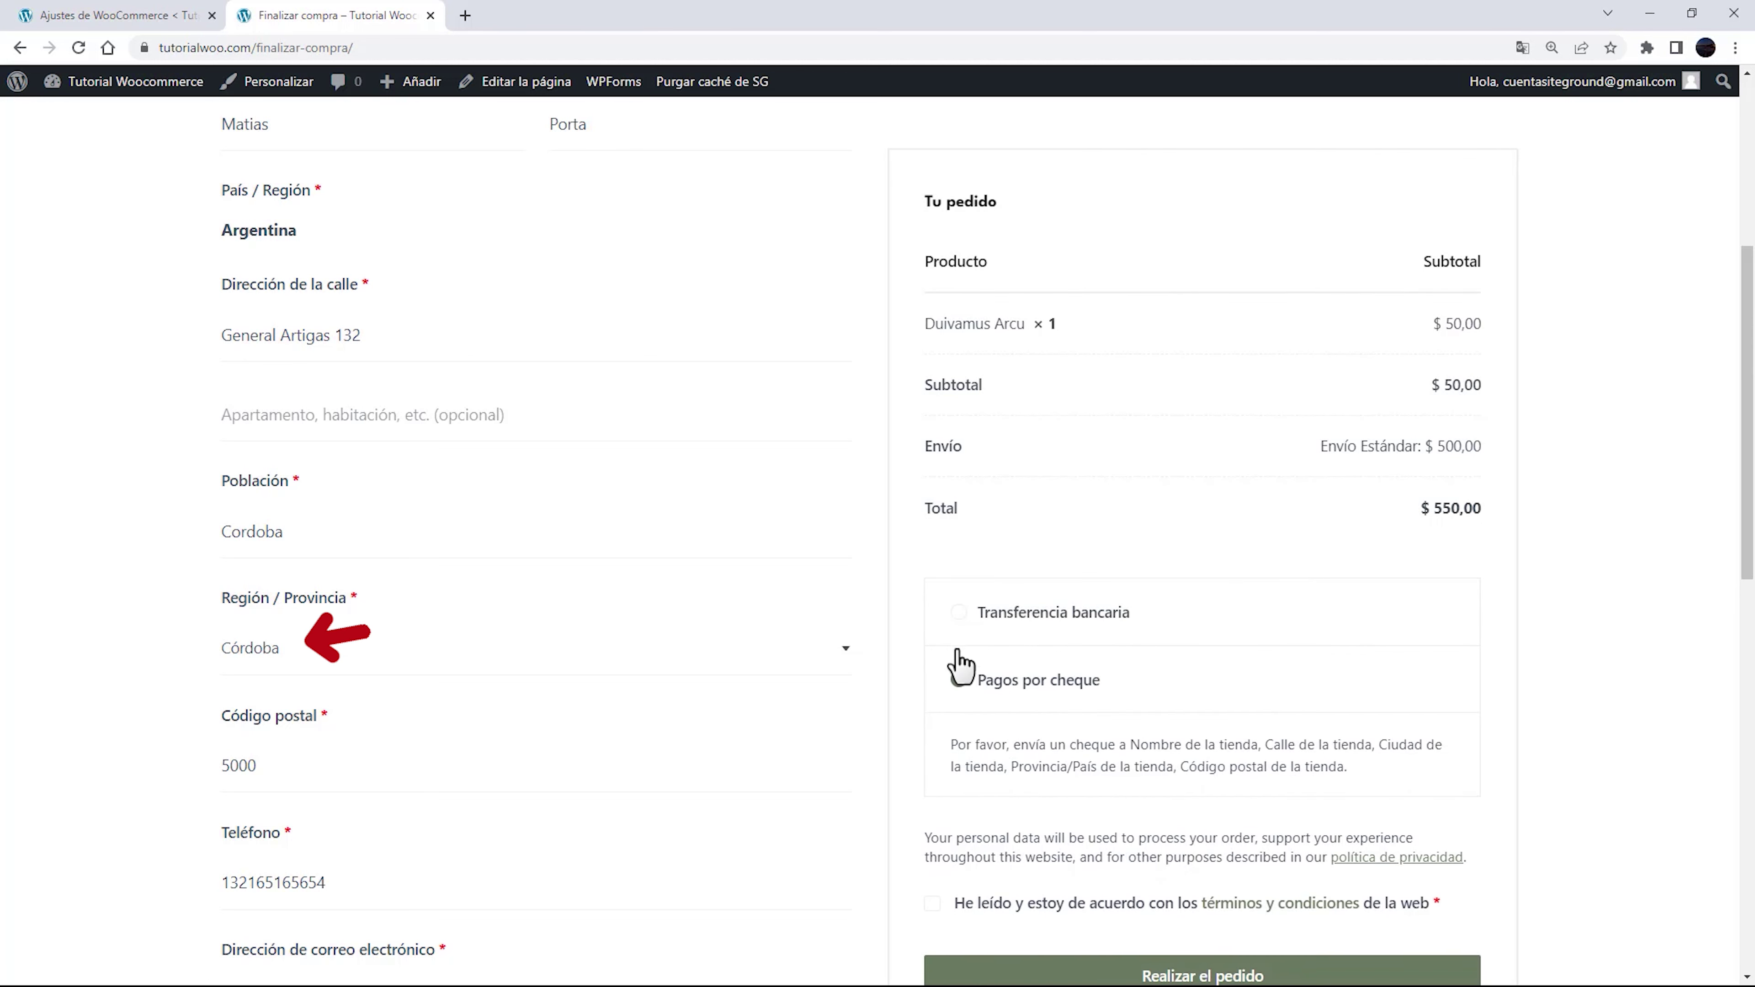
pyautogui.click(958, 612)
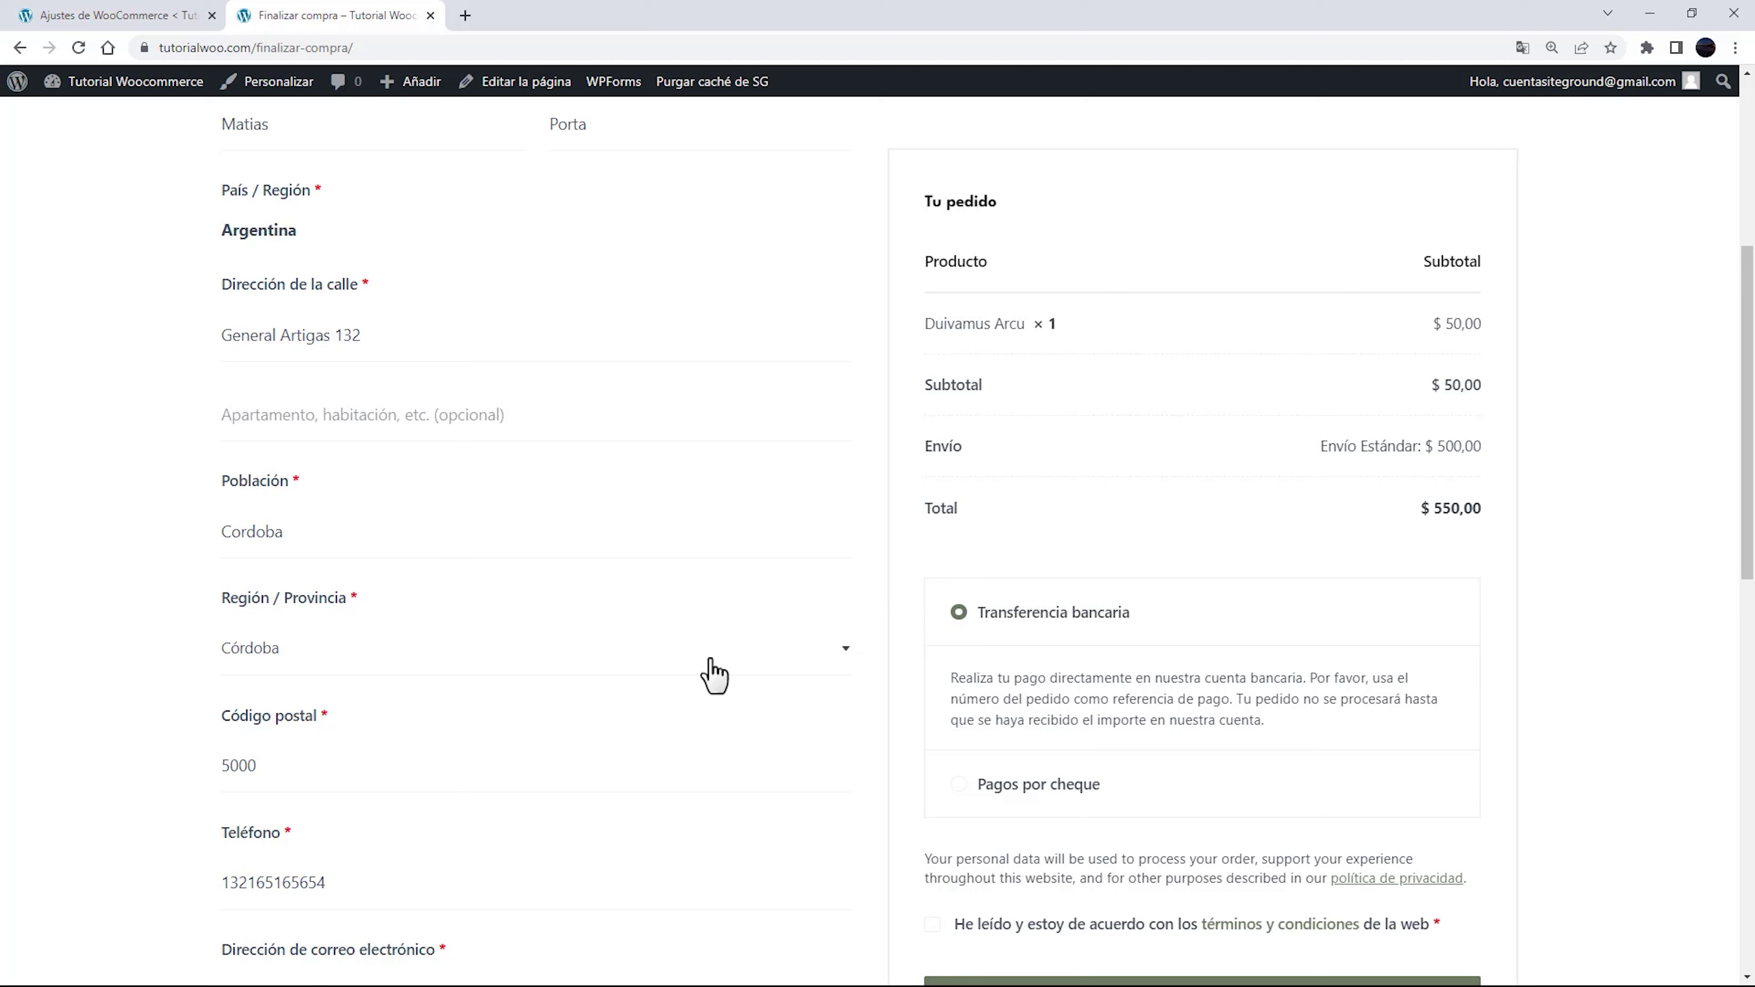
# Step: Set the province to Buenos Aires and postal code to b1406, and choose local pickup shipping
pyautogui.click(712, 674)
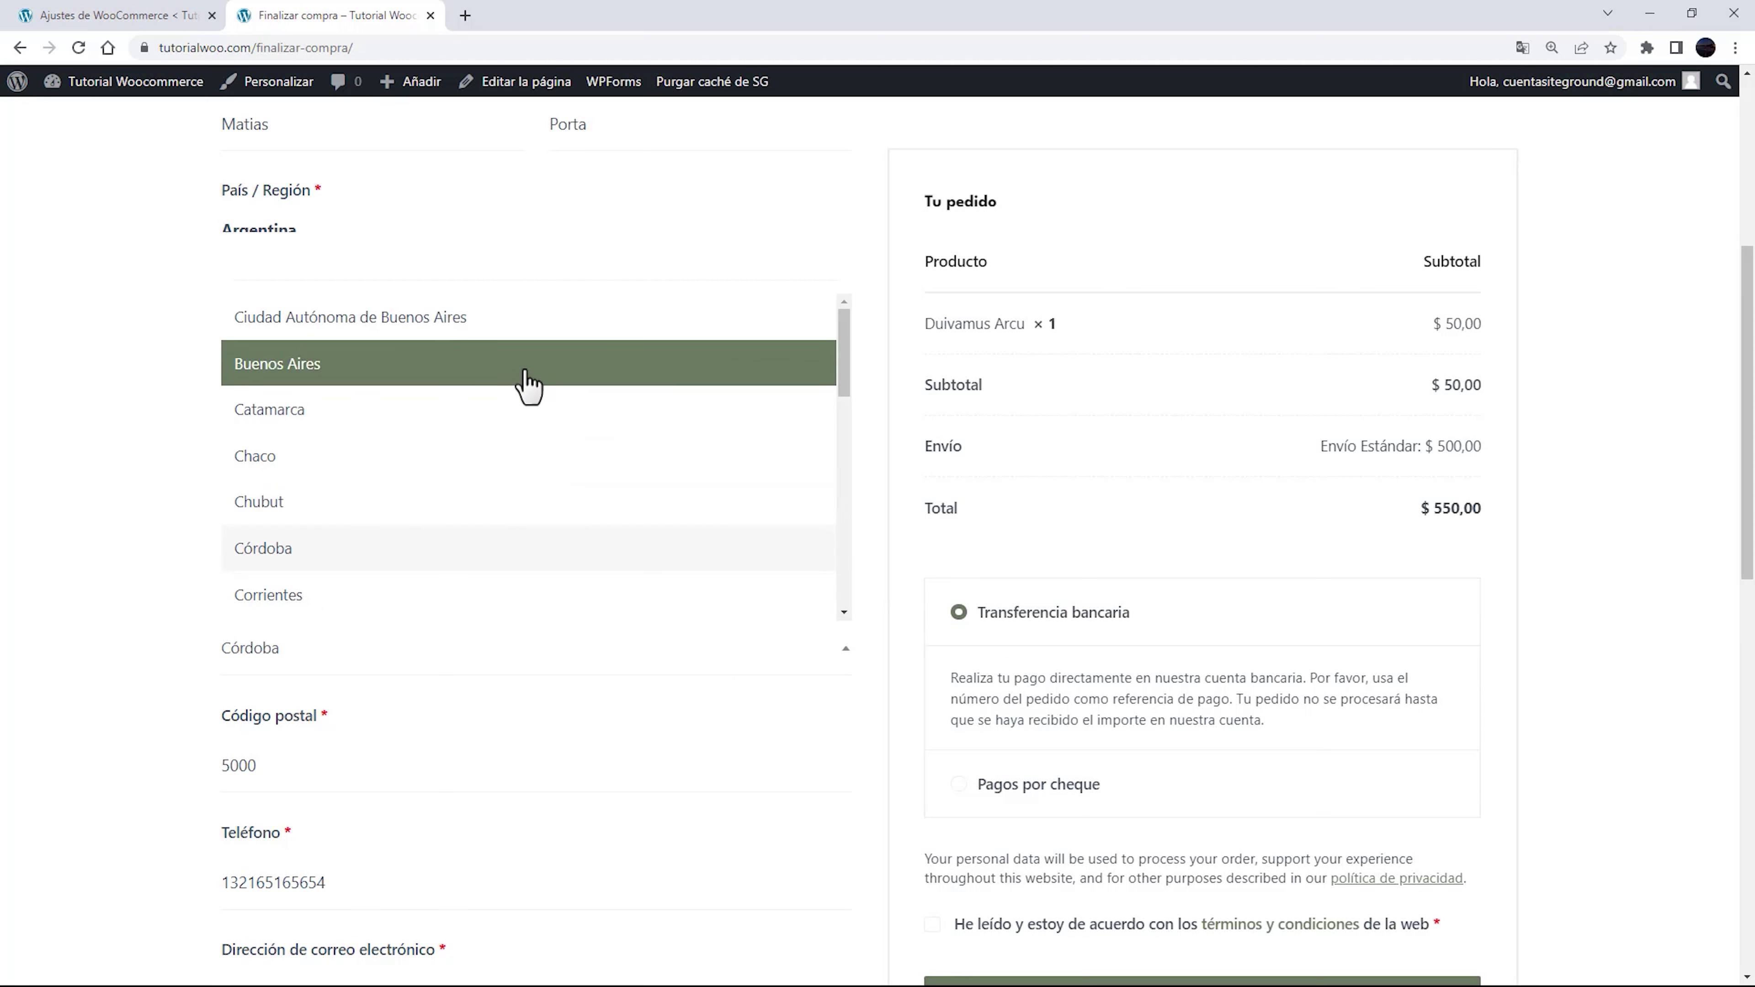
pyautogui.click(529, 387)
pyautogui.press('Tab')
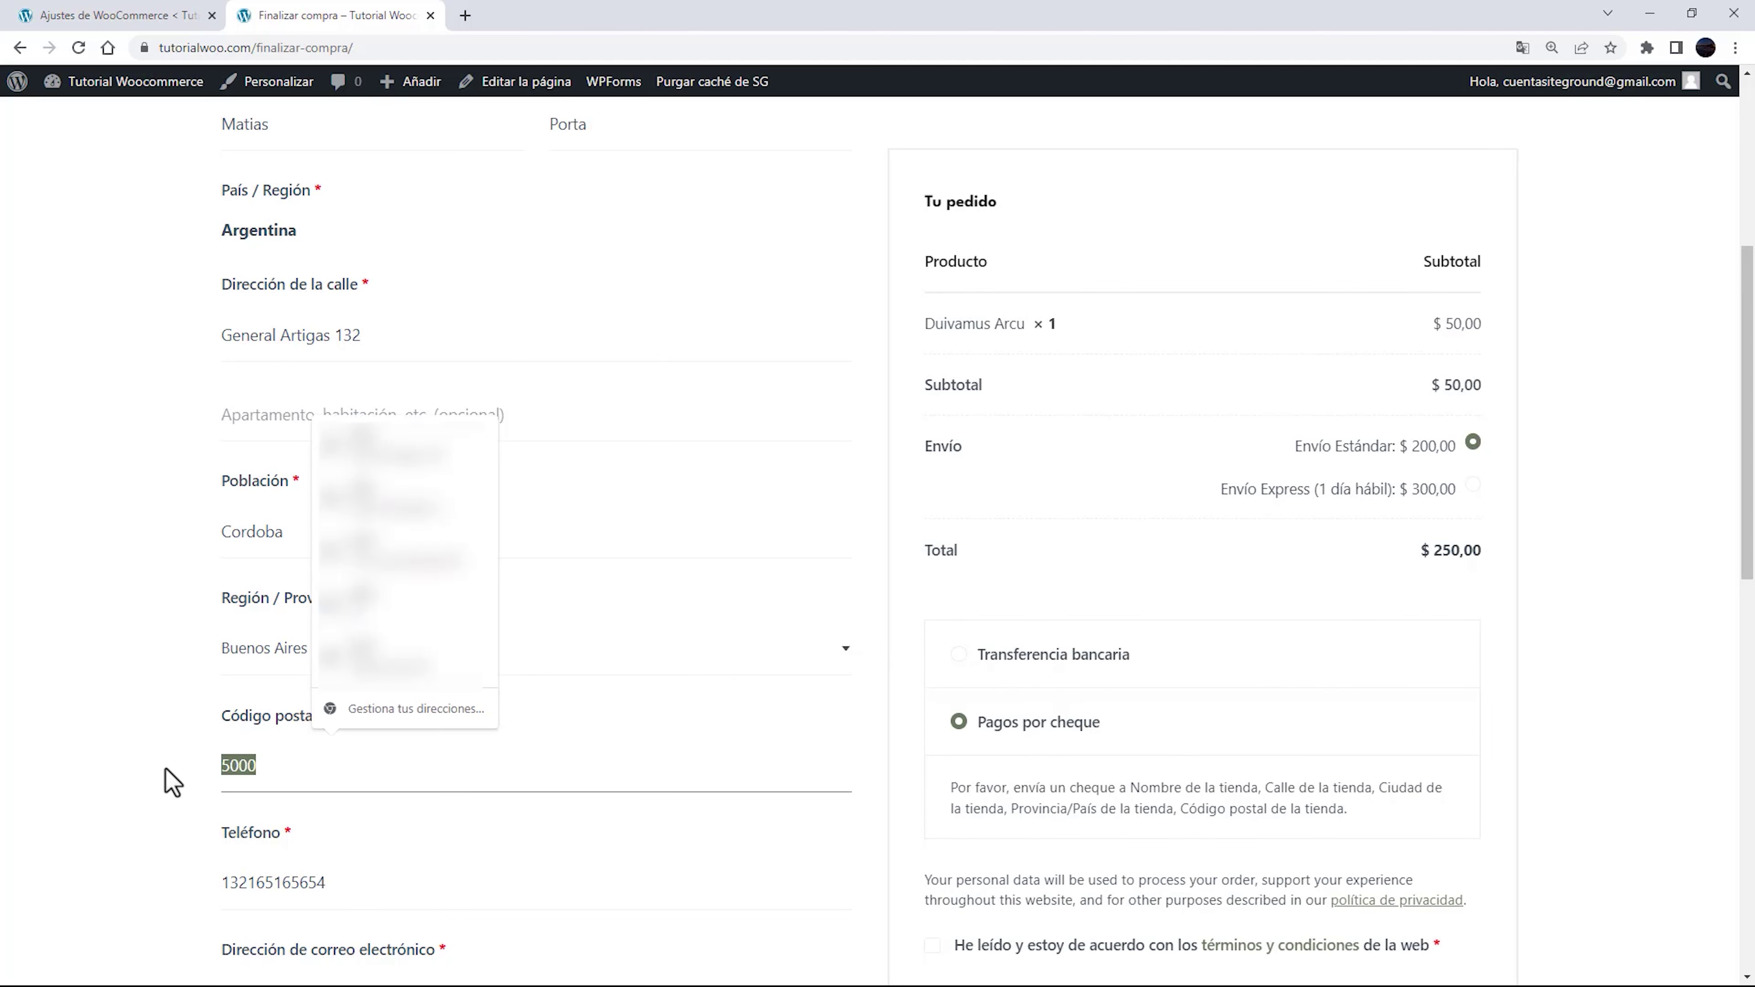
pyautogui.press('BackSpace')
pyautogui.write('b1406')
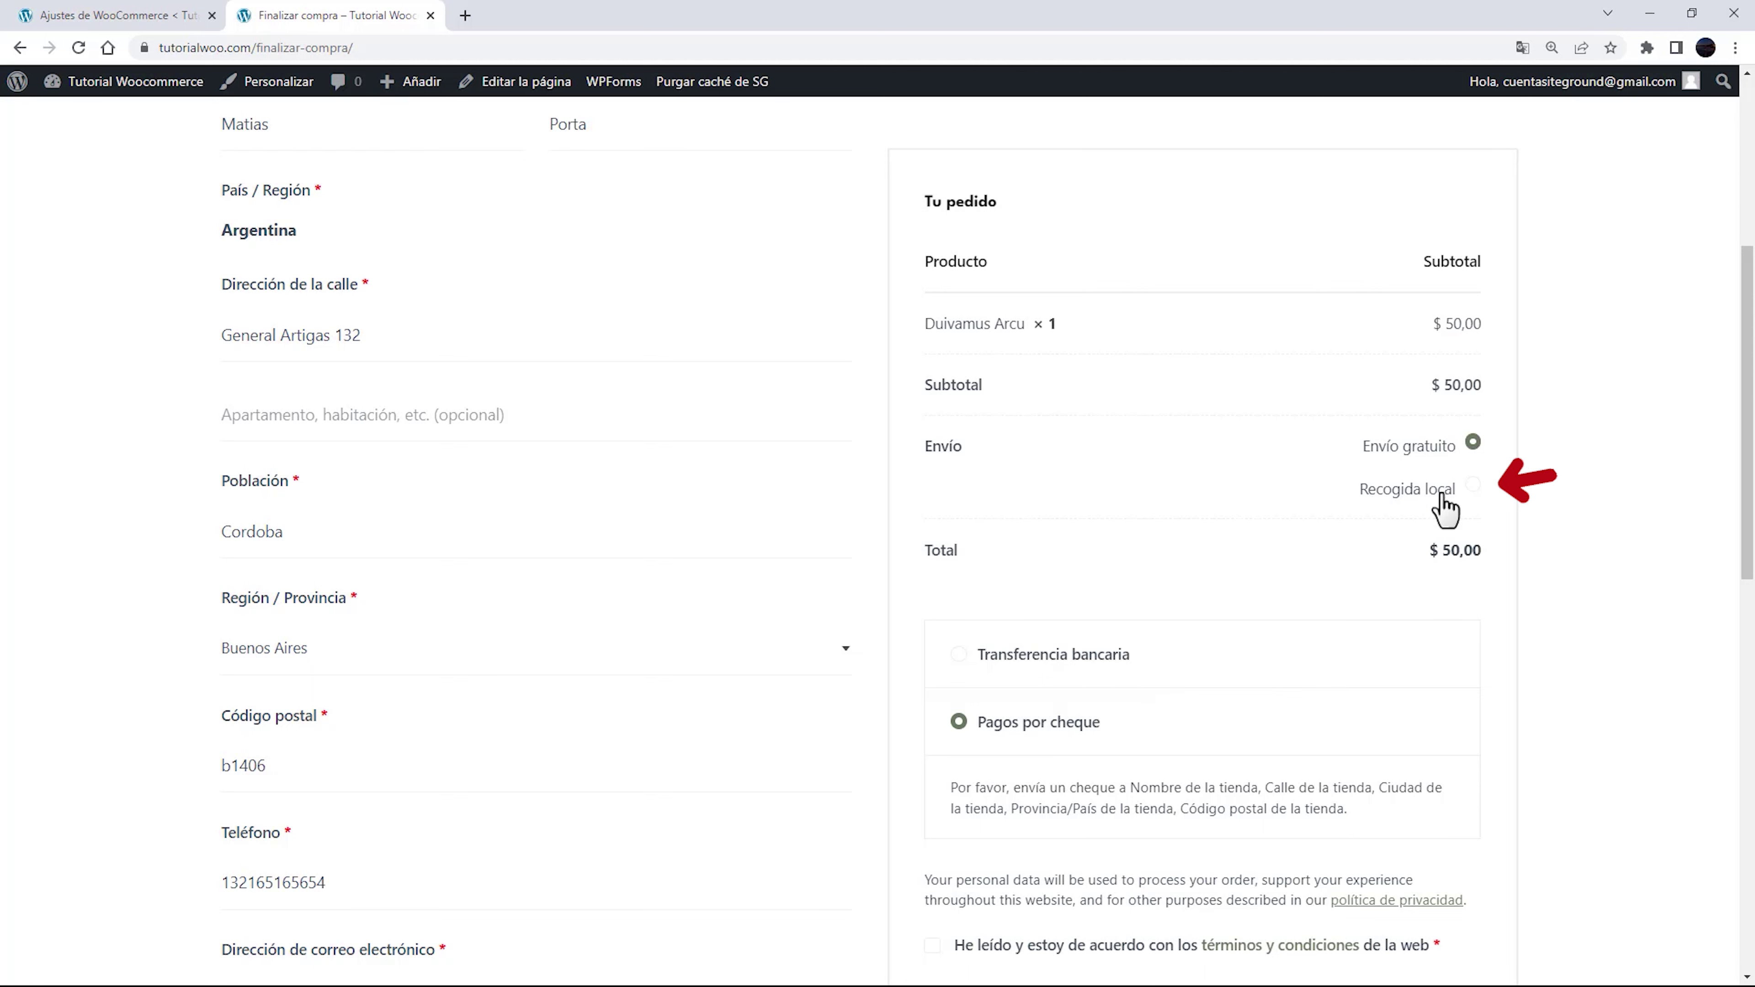
pyautogui.click(1472, 485)
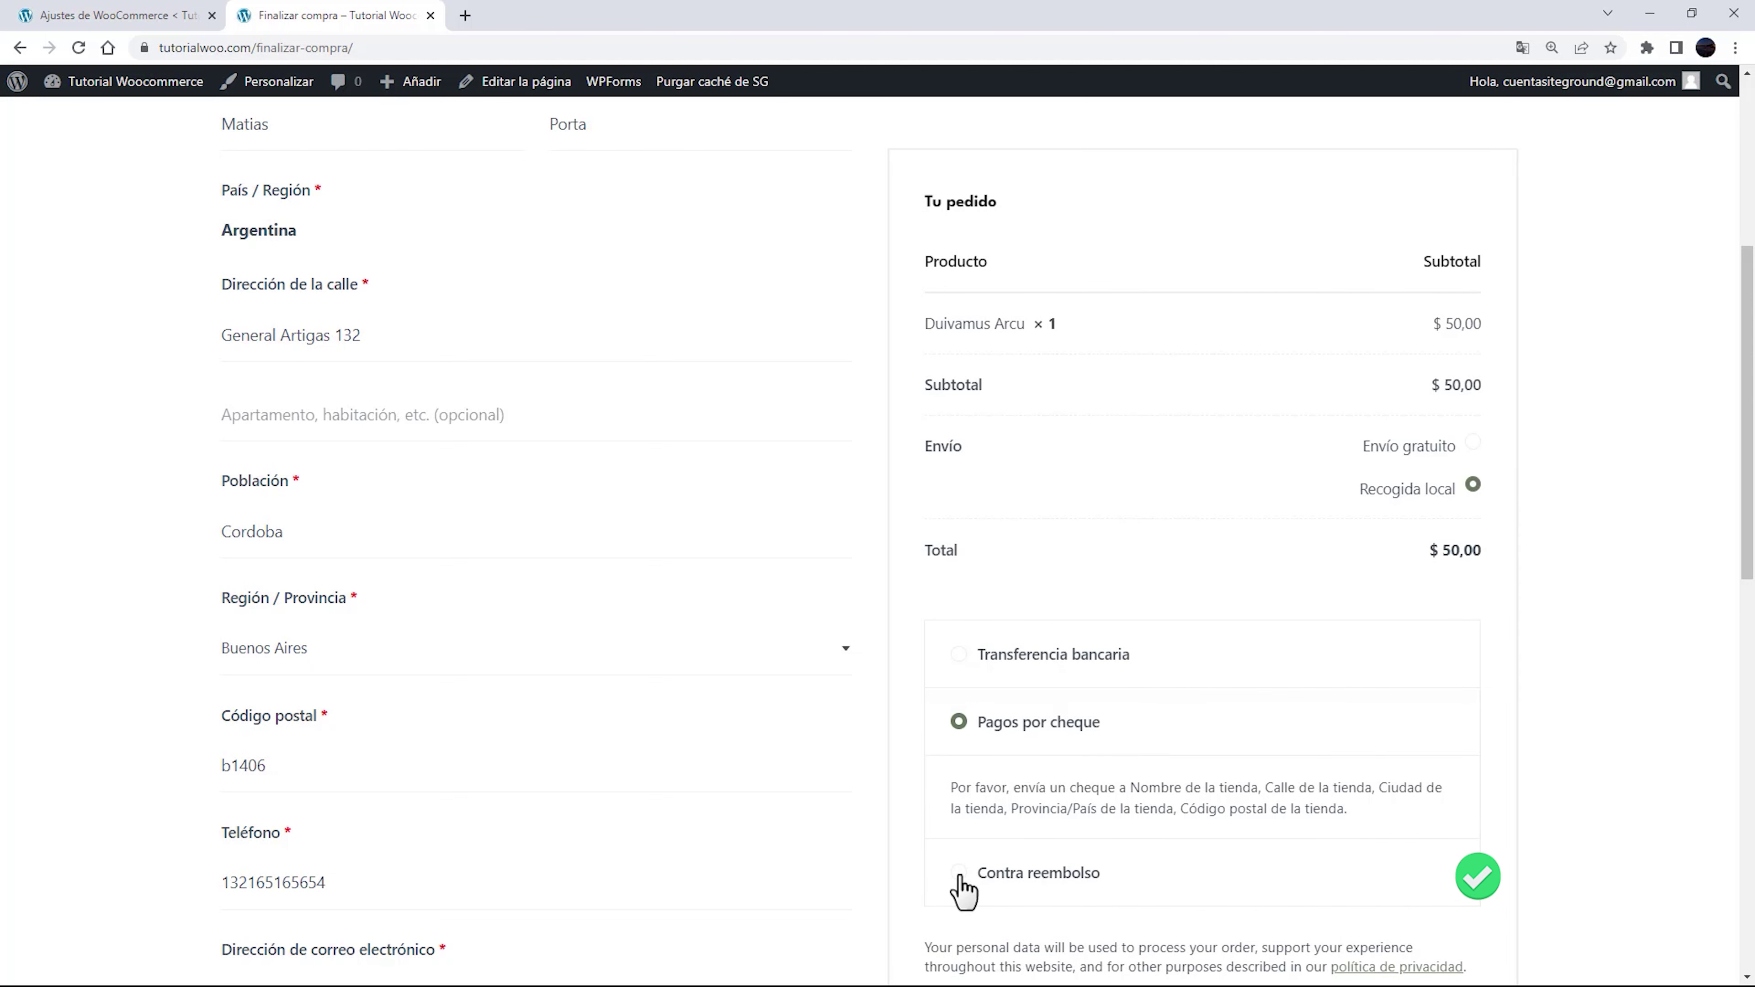
# Step: Select Contra reembolso as the payment method and review its note
pyautogui.click(963, 891)
pyautogui.scroll(-1, 1132, 842)
pyautogui.moveTo(1279, 867); pyautogui.dragTo(957, 881)
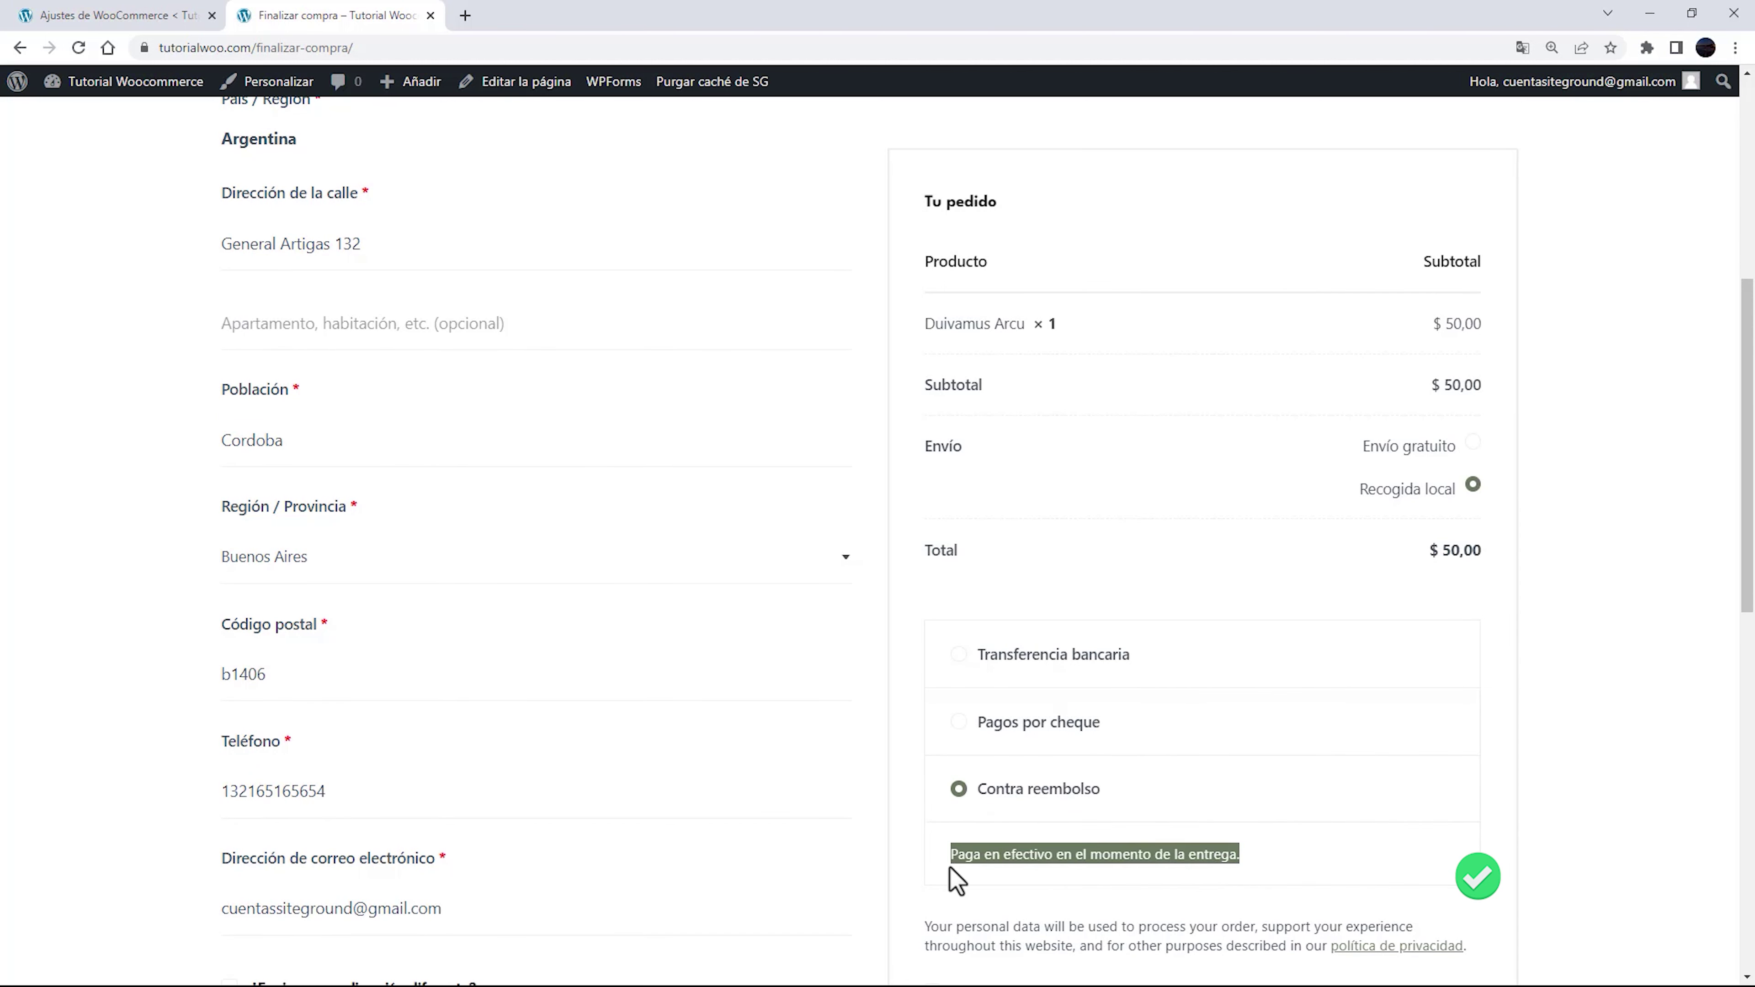
pyautogui.click(1298, 847)
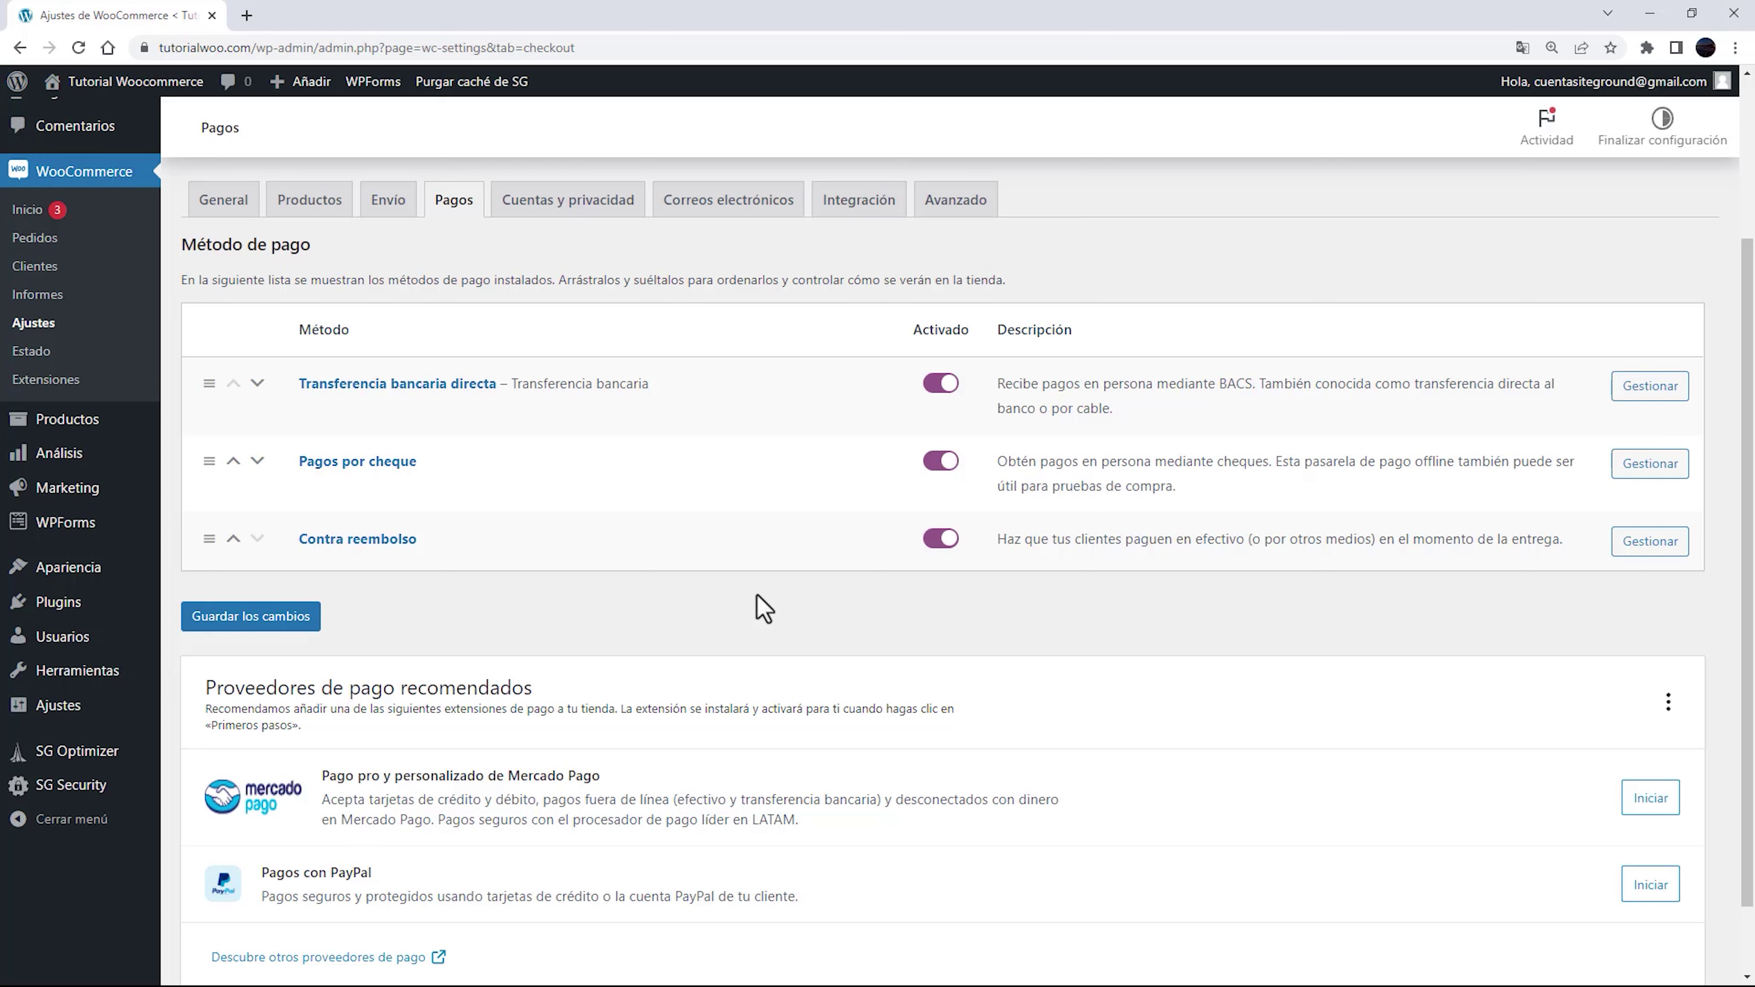
# Step: Follow the Descubre otros proveedores de pago link to the WooCommerce.com payment extensions
pyautogui.scroll(-1, 763, 608)
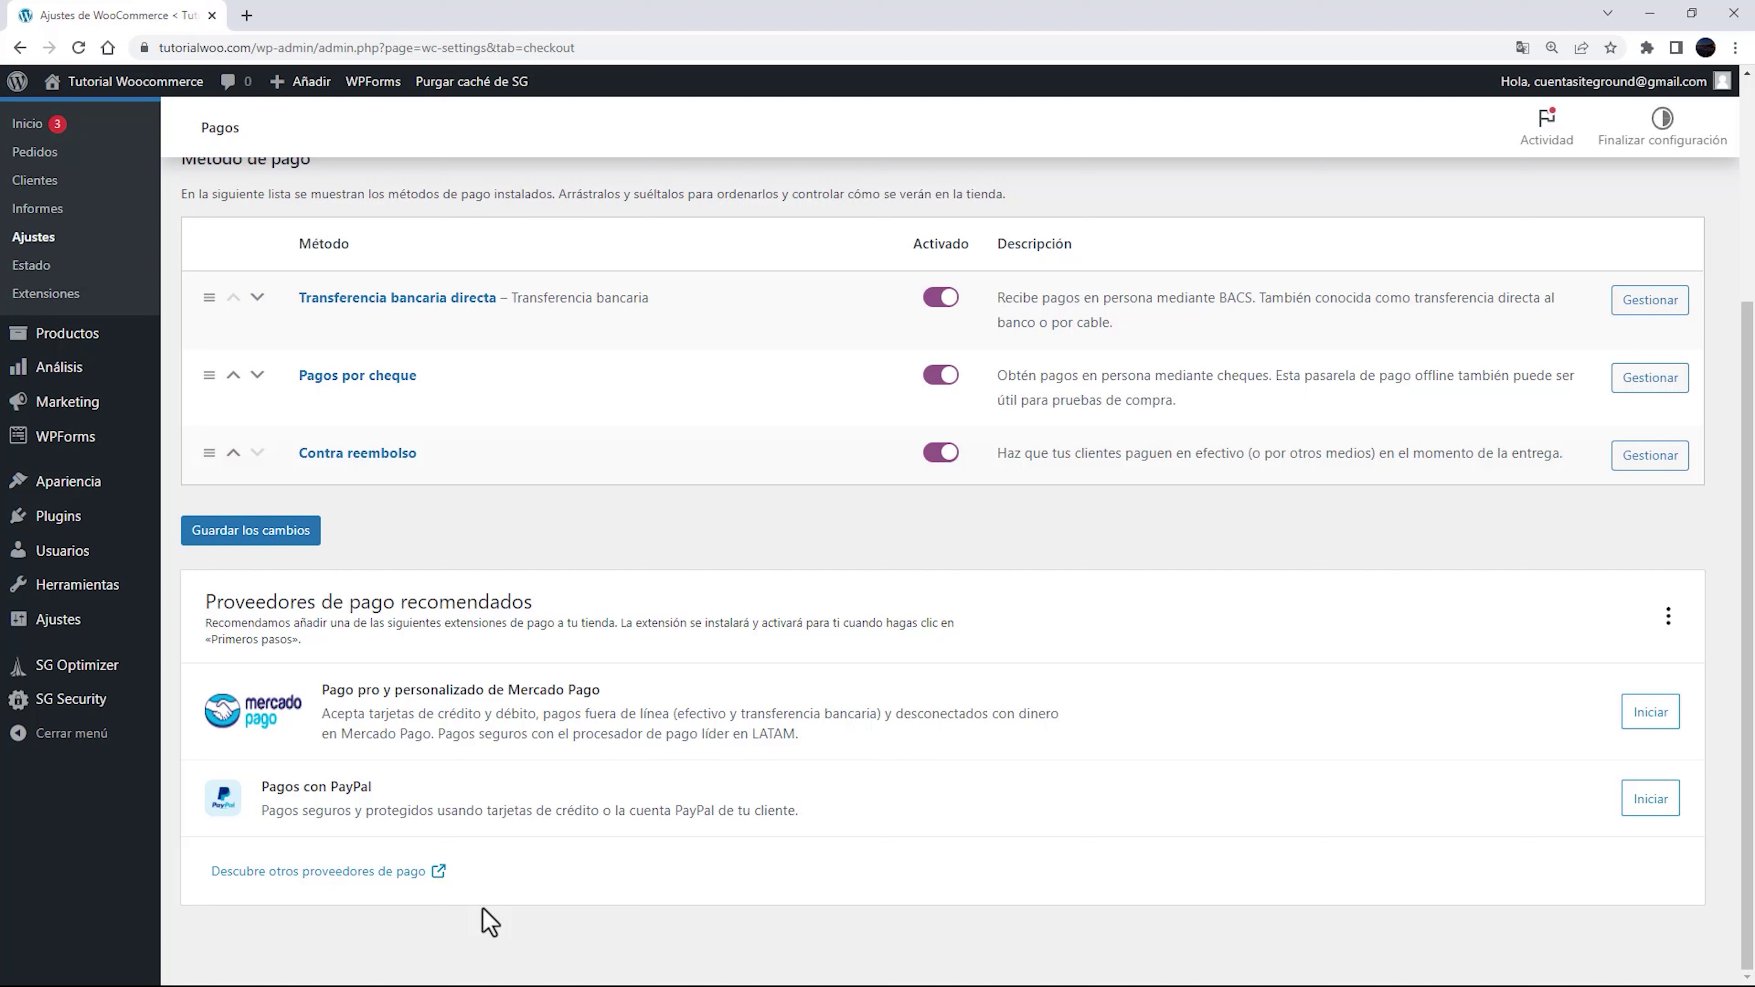
pyautogui.click(387, 888)
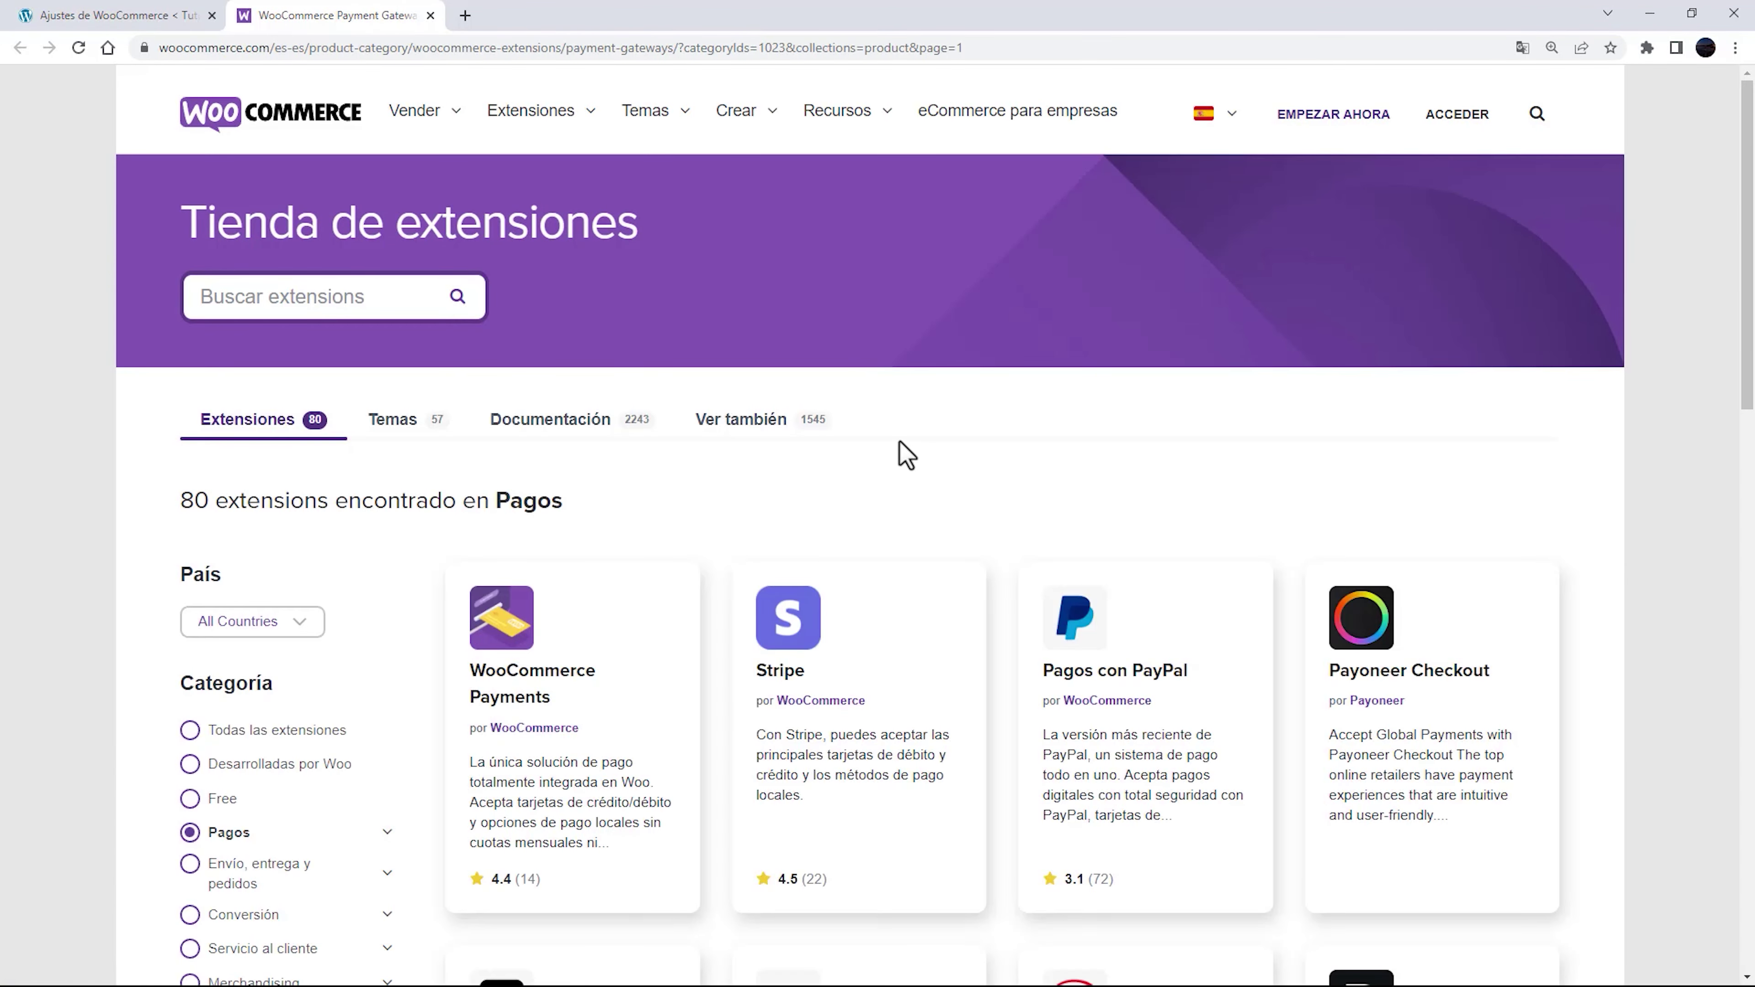
# Step: Filter the payment extensions by country Argentina
pyautogui.scroll(-15, 897, 458)
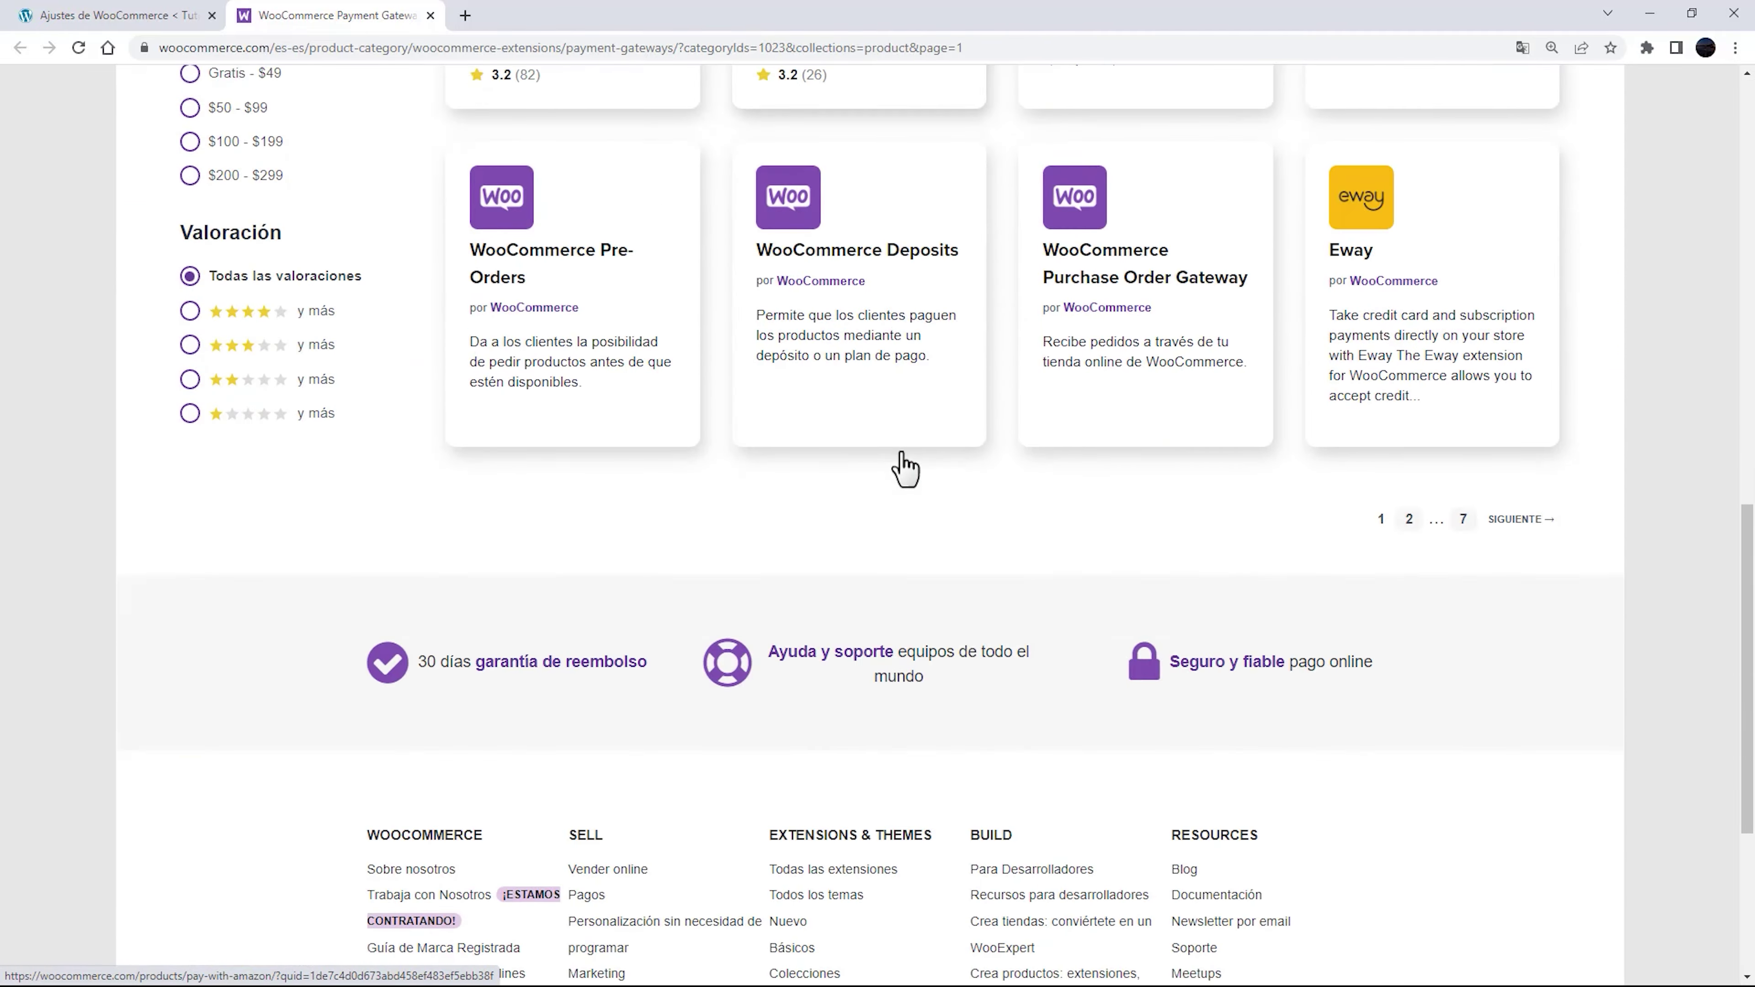
pyautogui.scroll(10, 905, 467)
pyautogui.scroll(3, 905, 467)
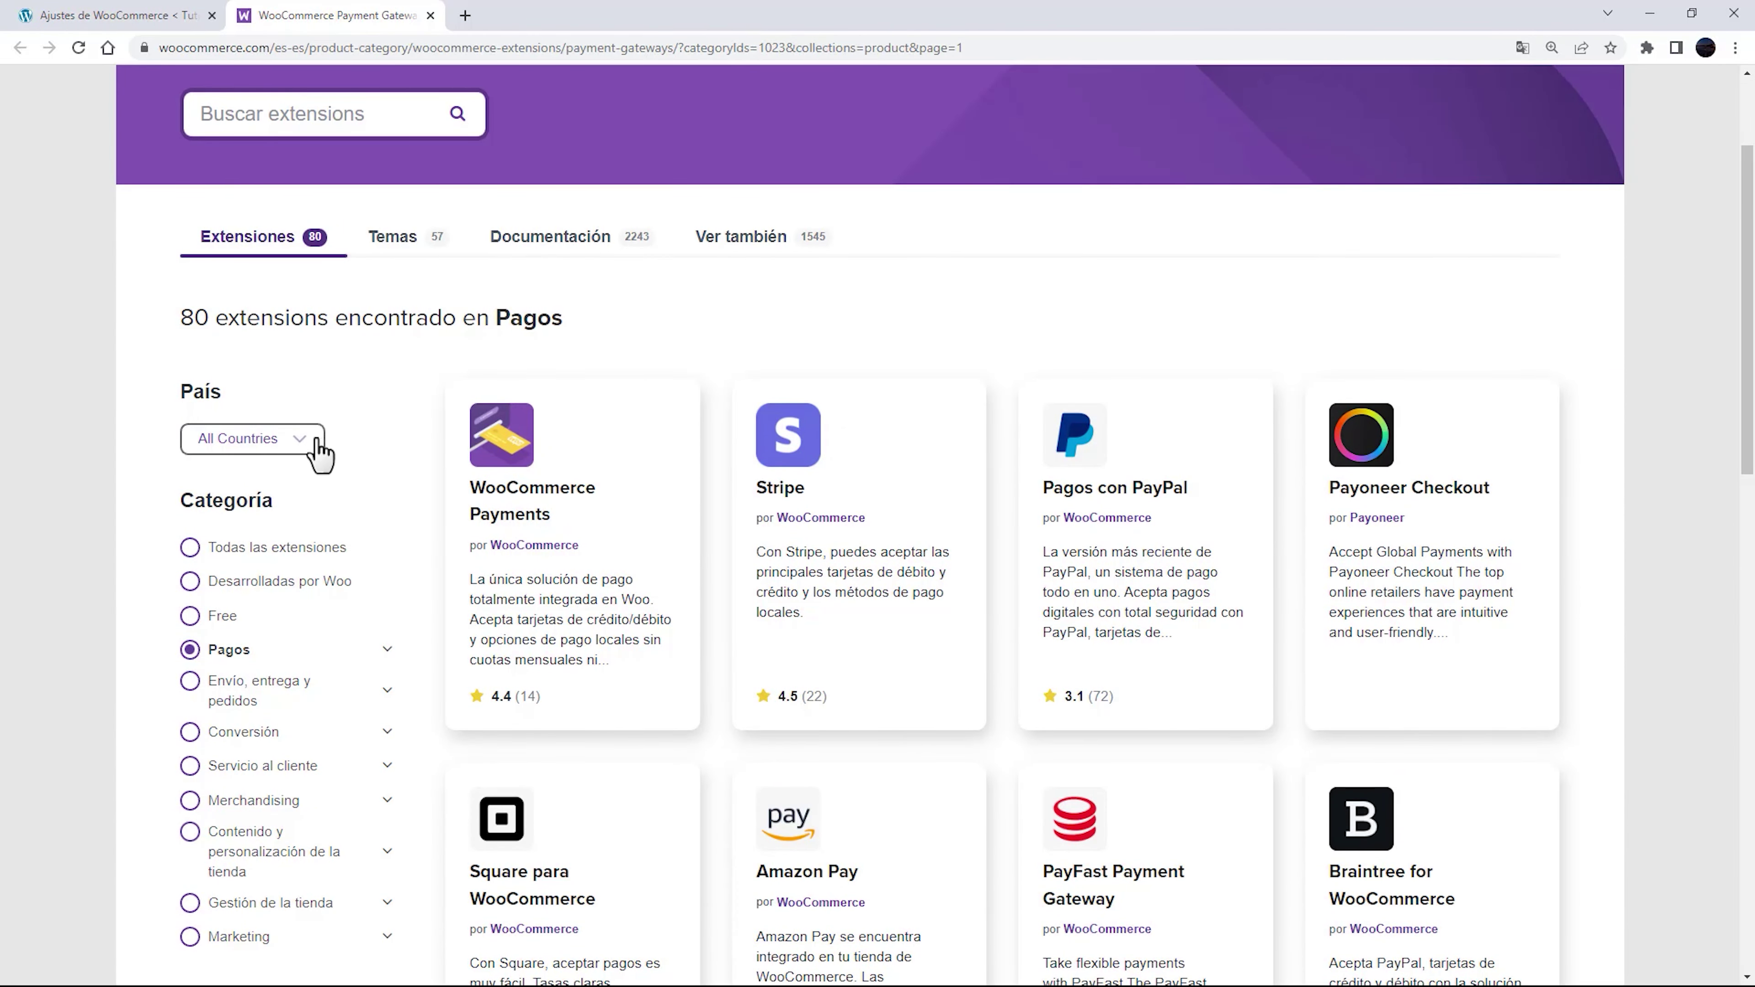
pyautogui.click(319, 455)
pyautogui.write('arg')
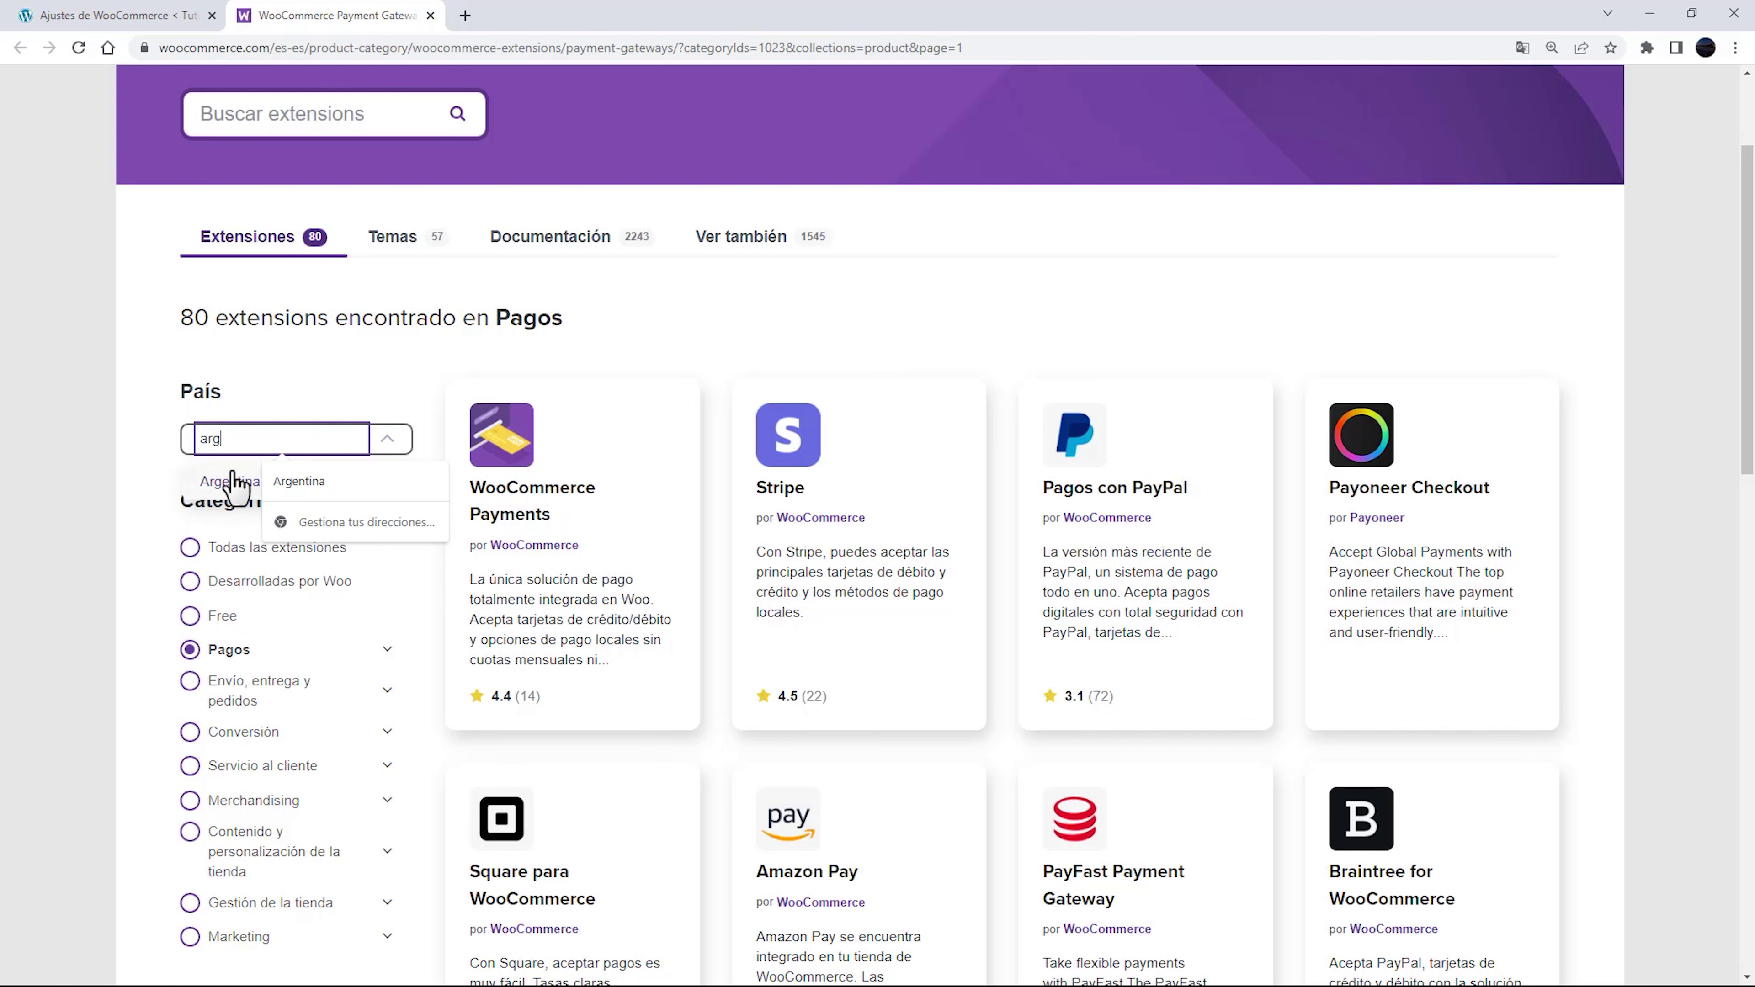
pyautogui.click(235, 481)
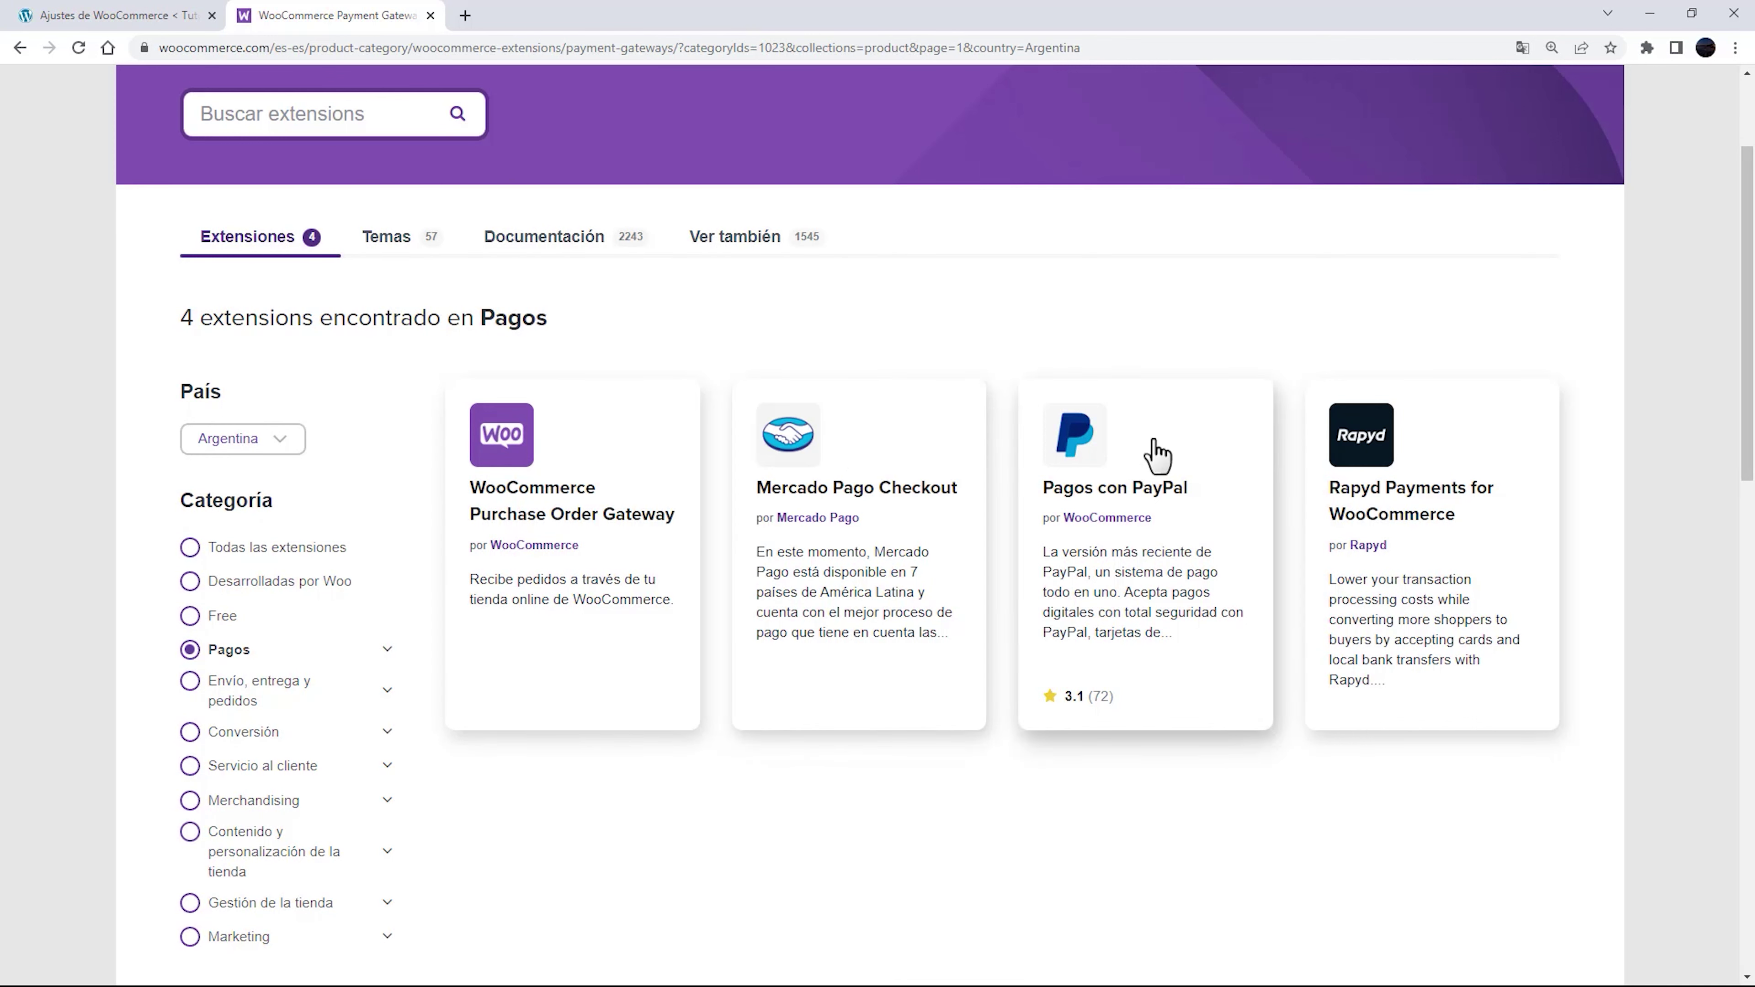
# Step: Change the country filter to Spain, then to Mexico
pyautogui.click(290, 455)
pyautogui.write('espa')
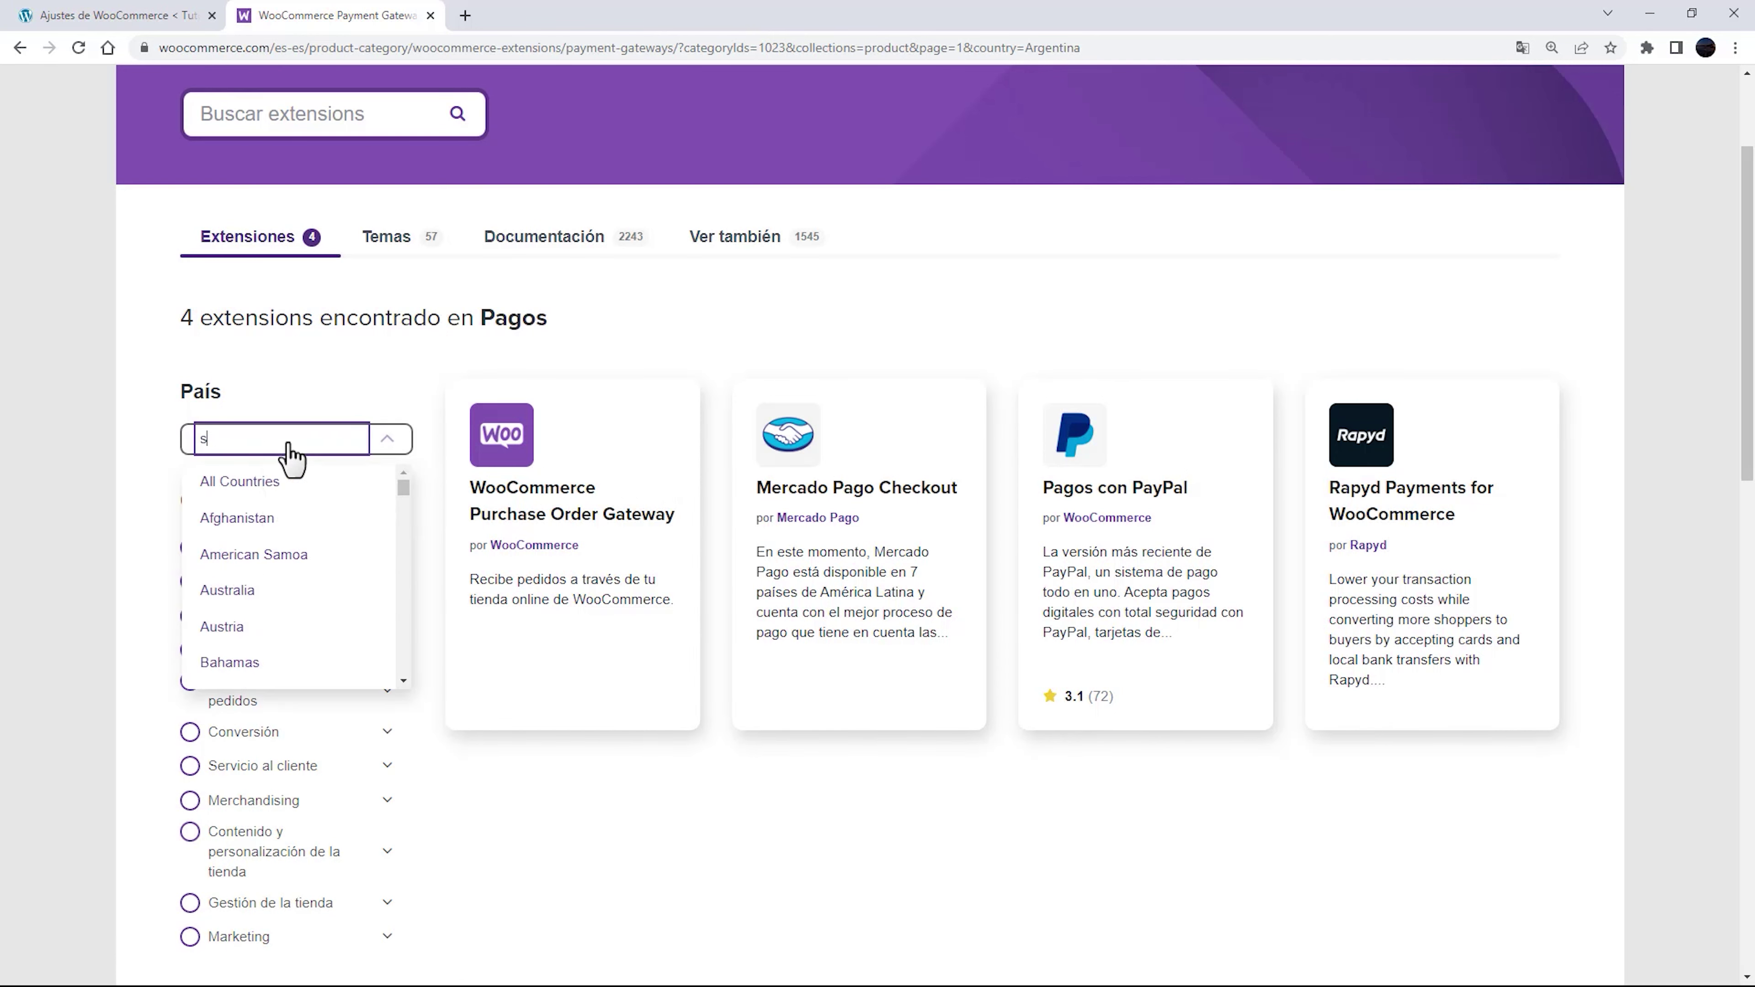
pyautogui.press('Return')
pyautogui.scroll(-6, 744, 470)
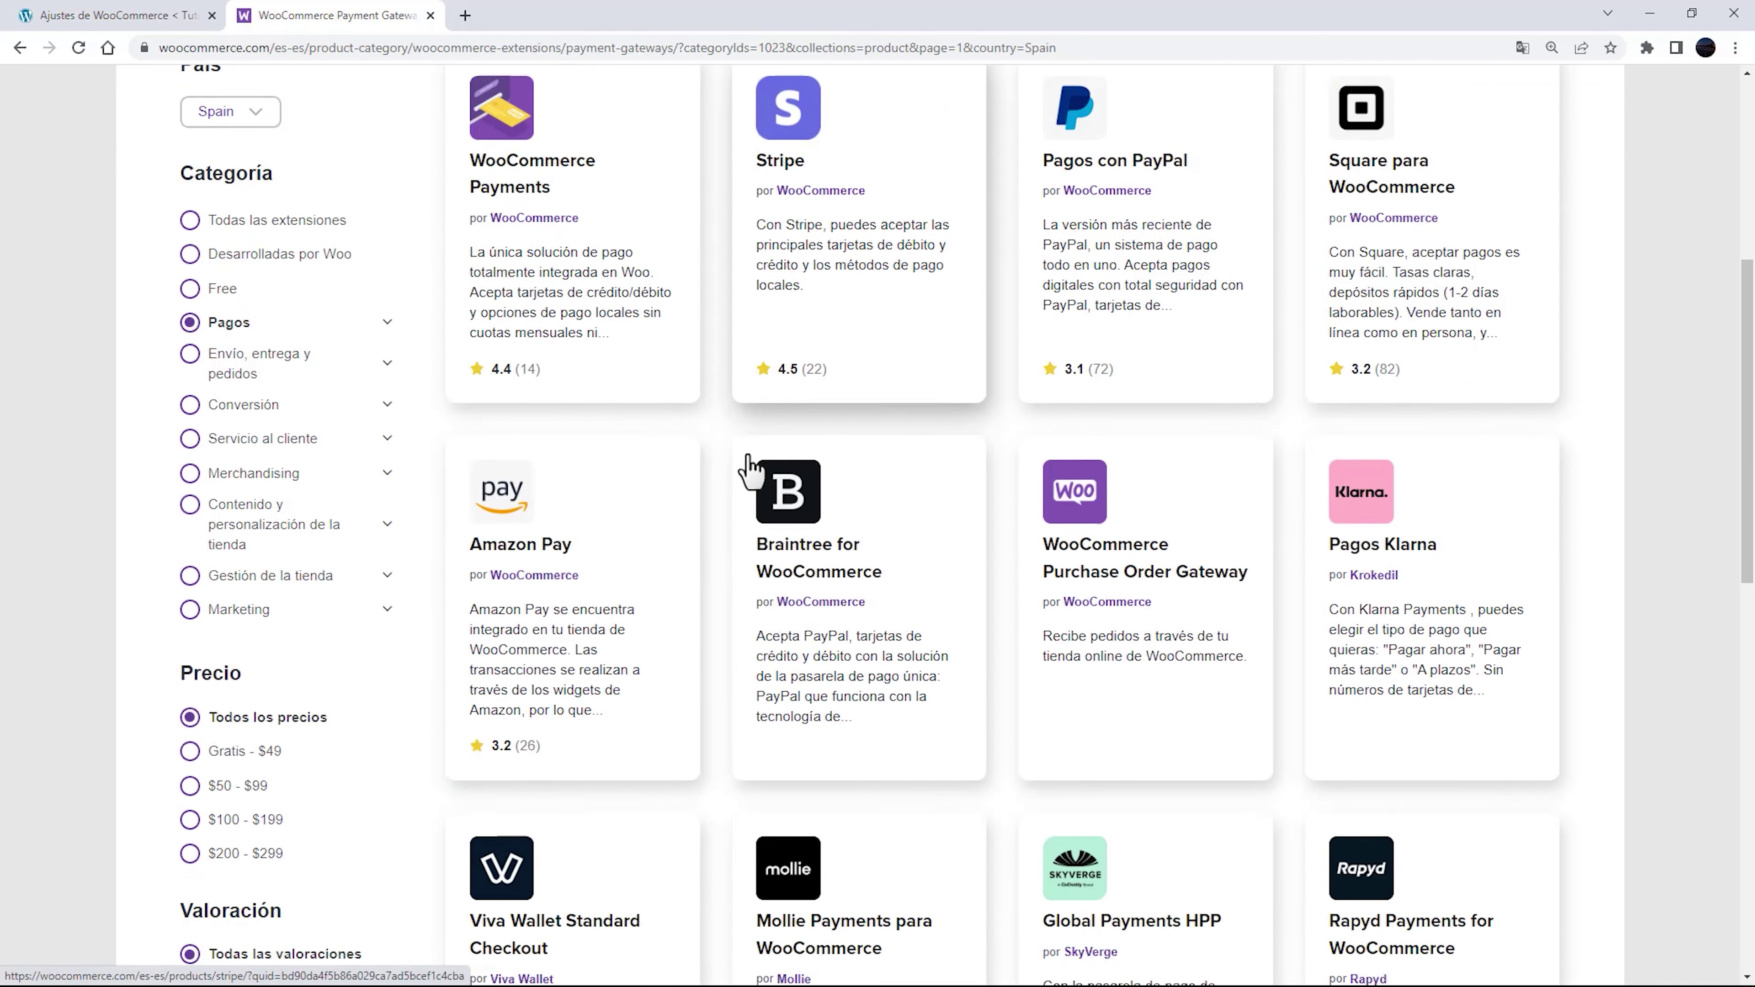
pyautogui.scroll(6, 748, 470)
pyautogui.click(272, 442)
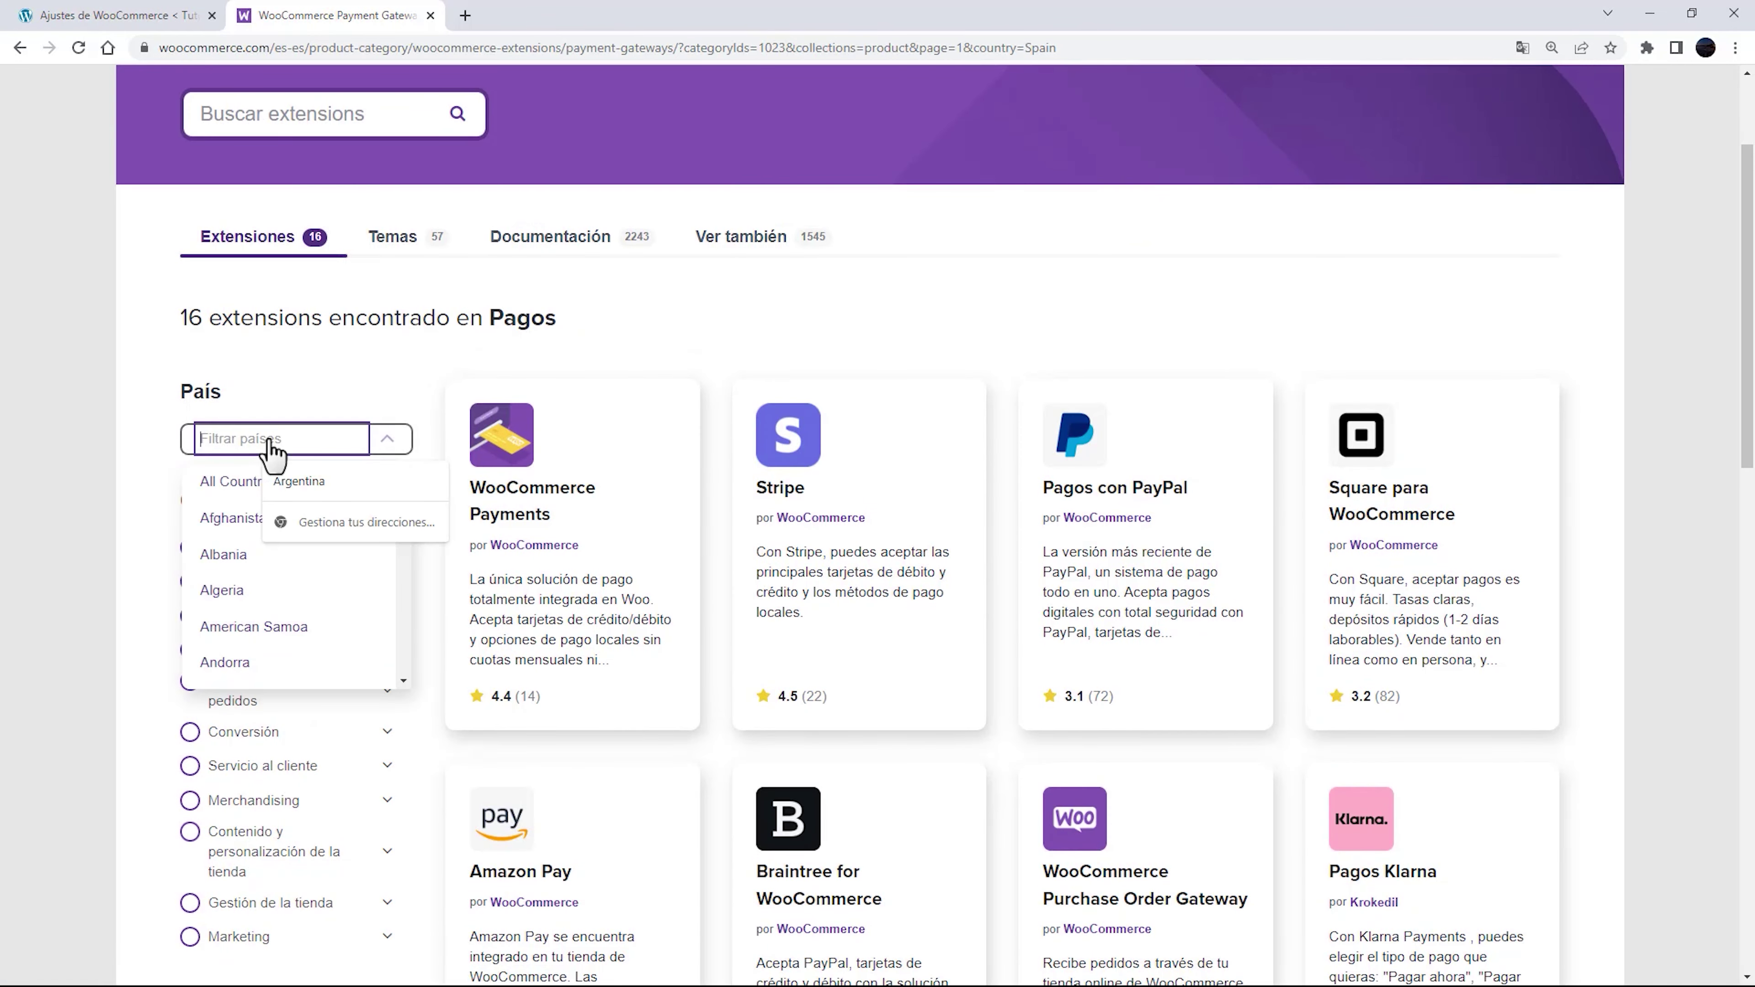
pyautogui.write('mexi')
pyautogui.click(277, 481)
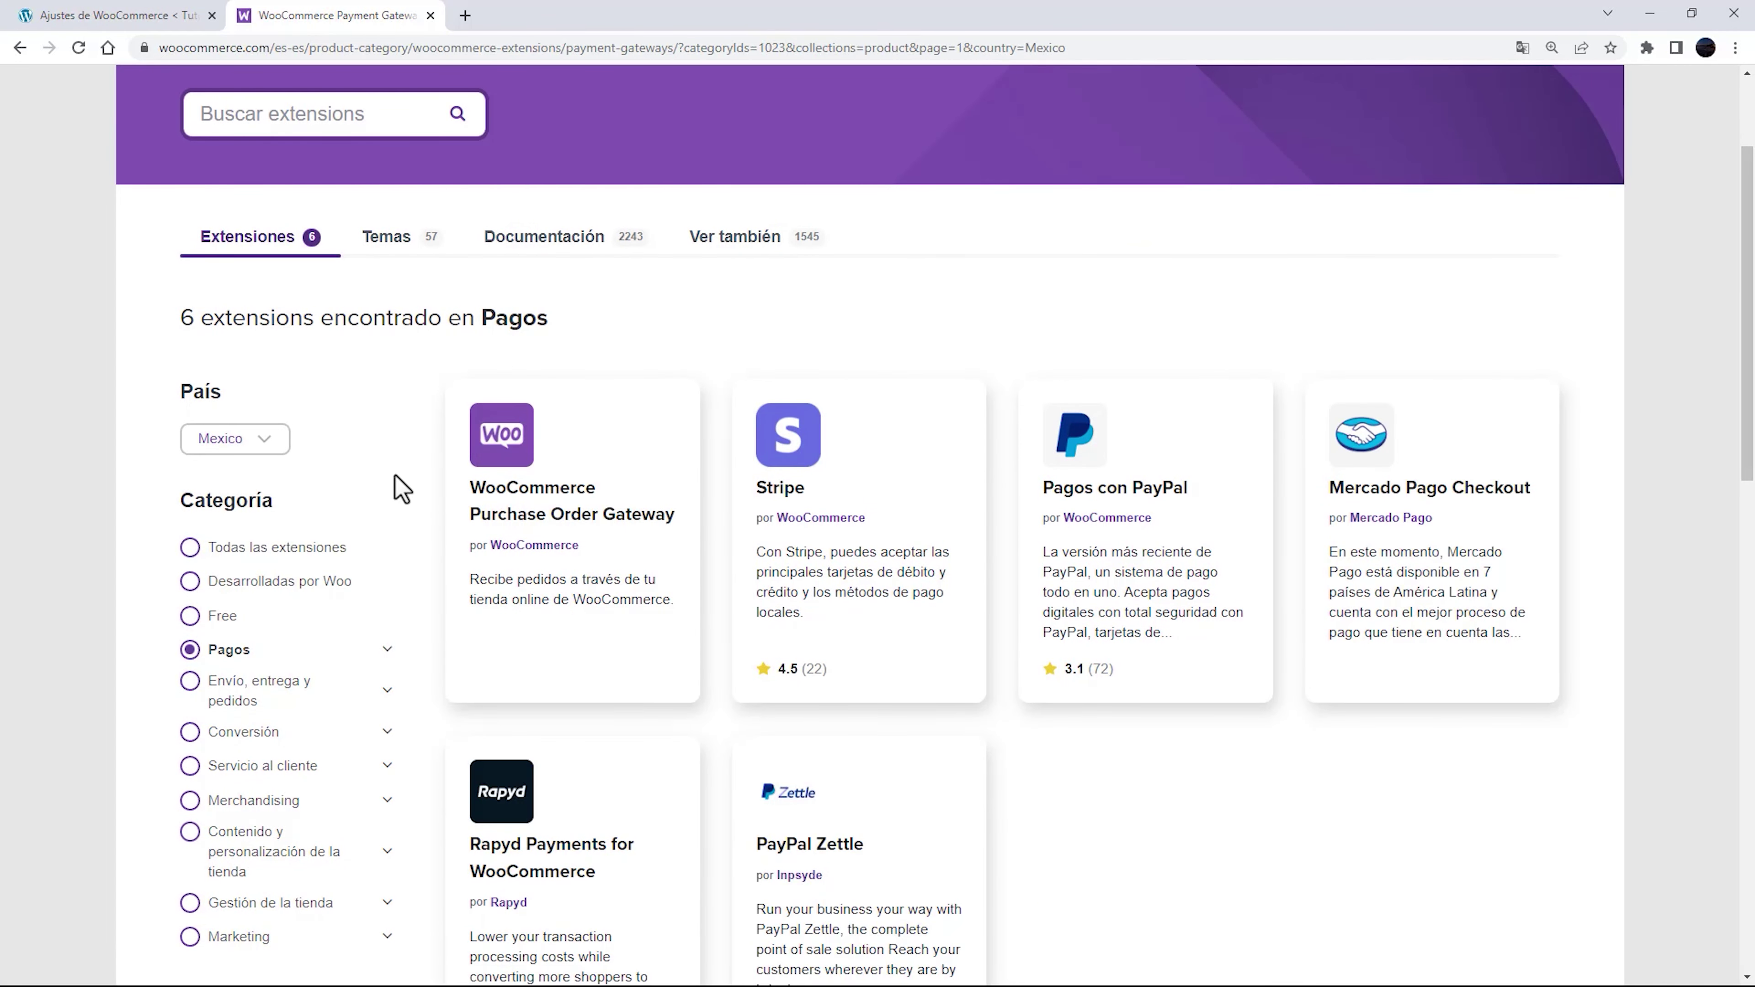
# Step: Try the Pre-Orders and Crypto Payments subcategories, then start filtering by Spain again
pyautogui.click(387, 651)
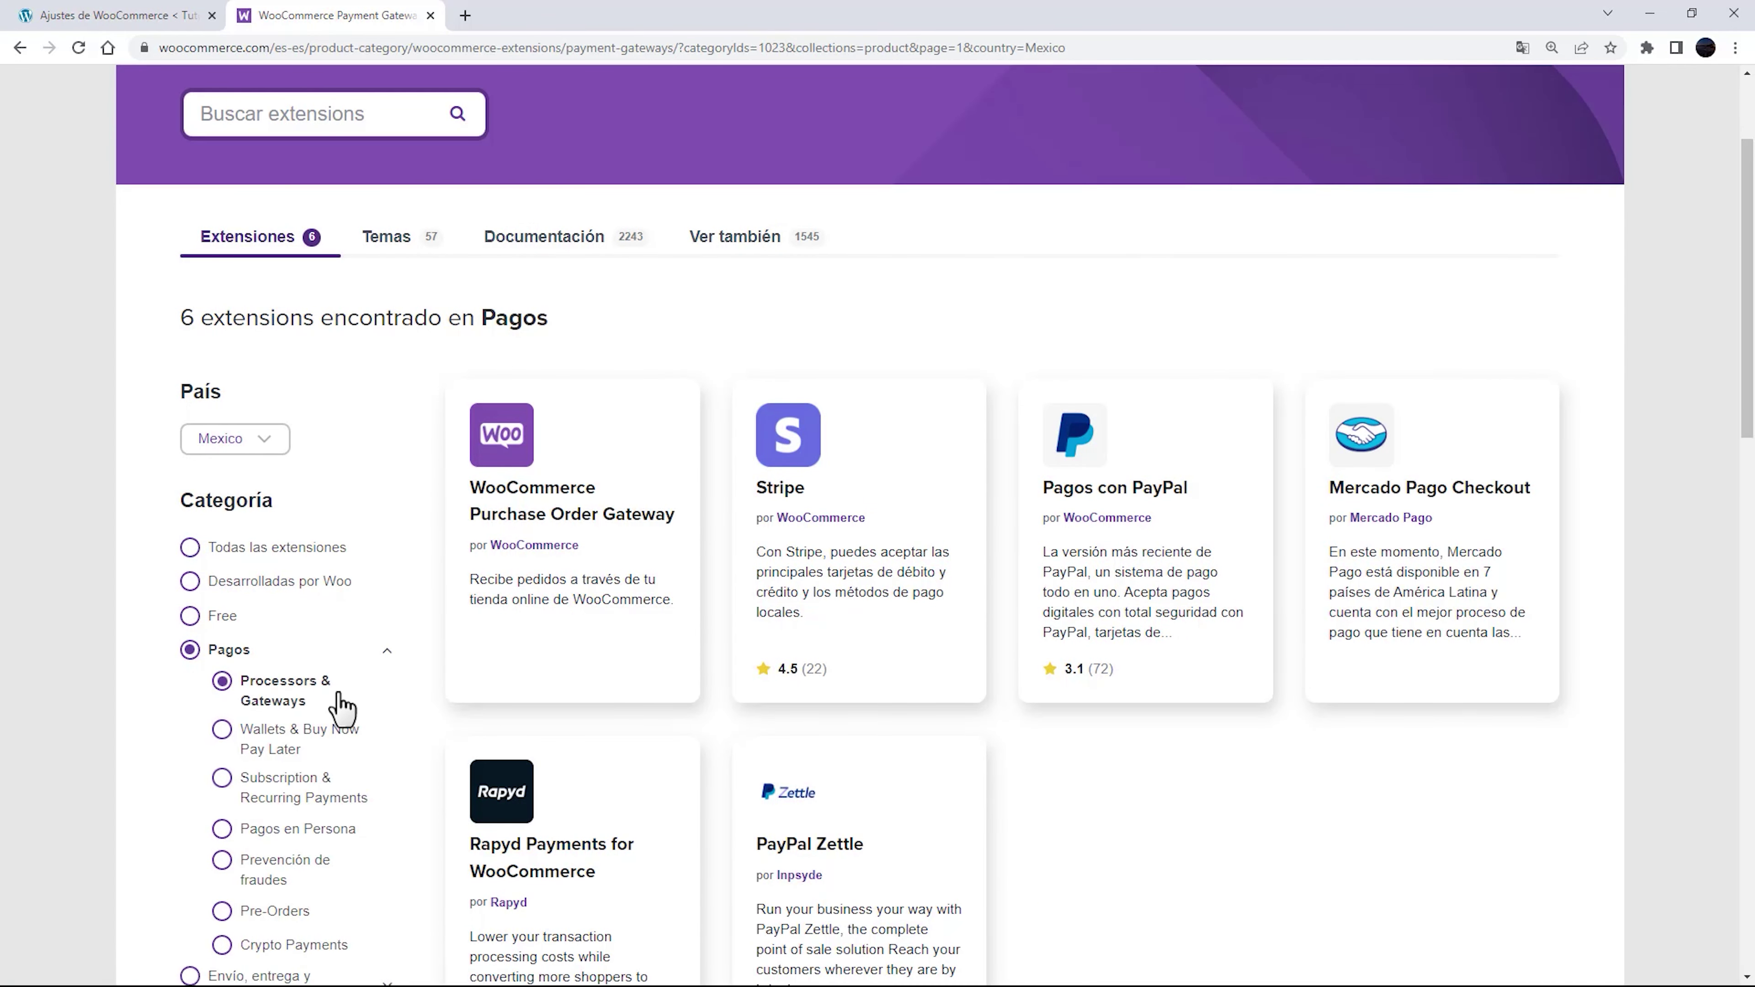
pyautogui.scroll(-1, 339, 698)
pyautogui.click(335, 665)
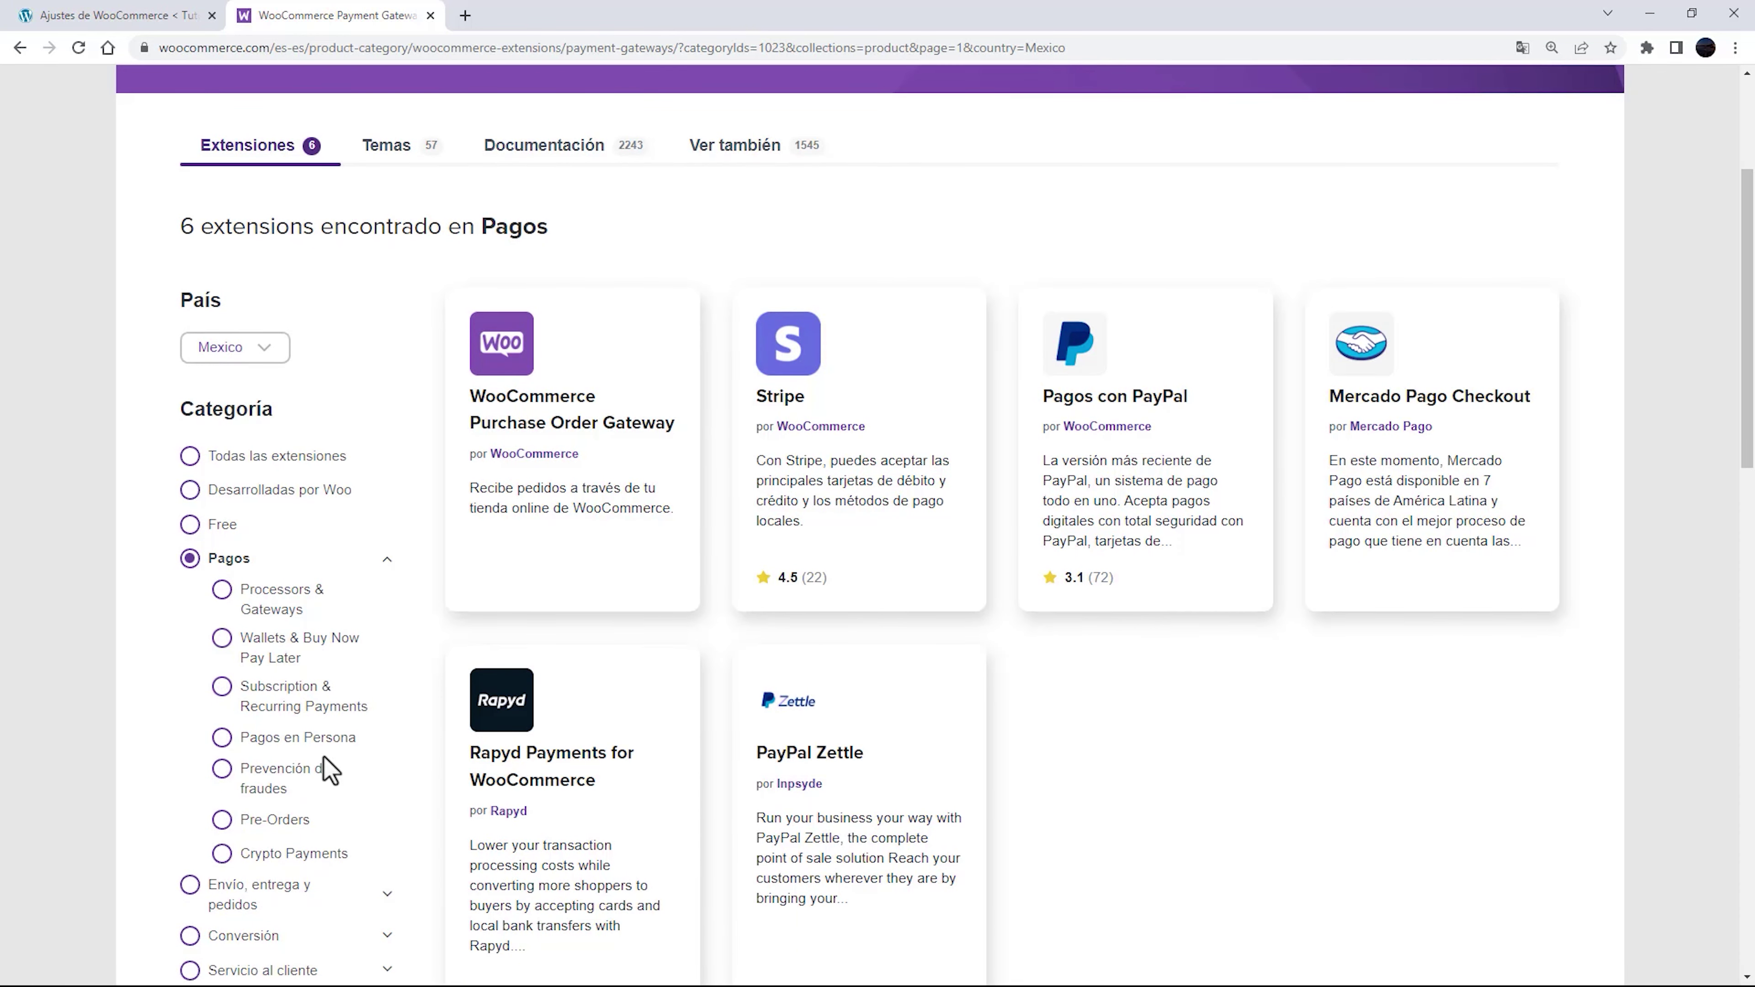
pyautogui.click(304, 823)
pyautogui.click(304, 854)
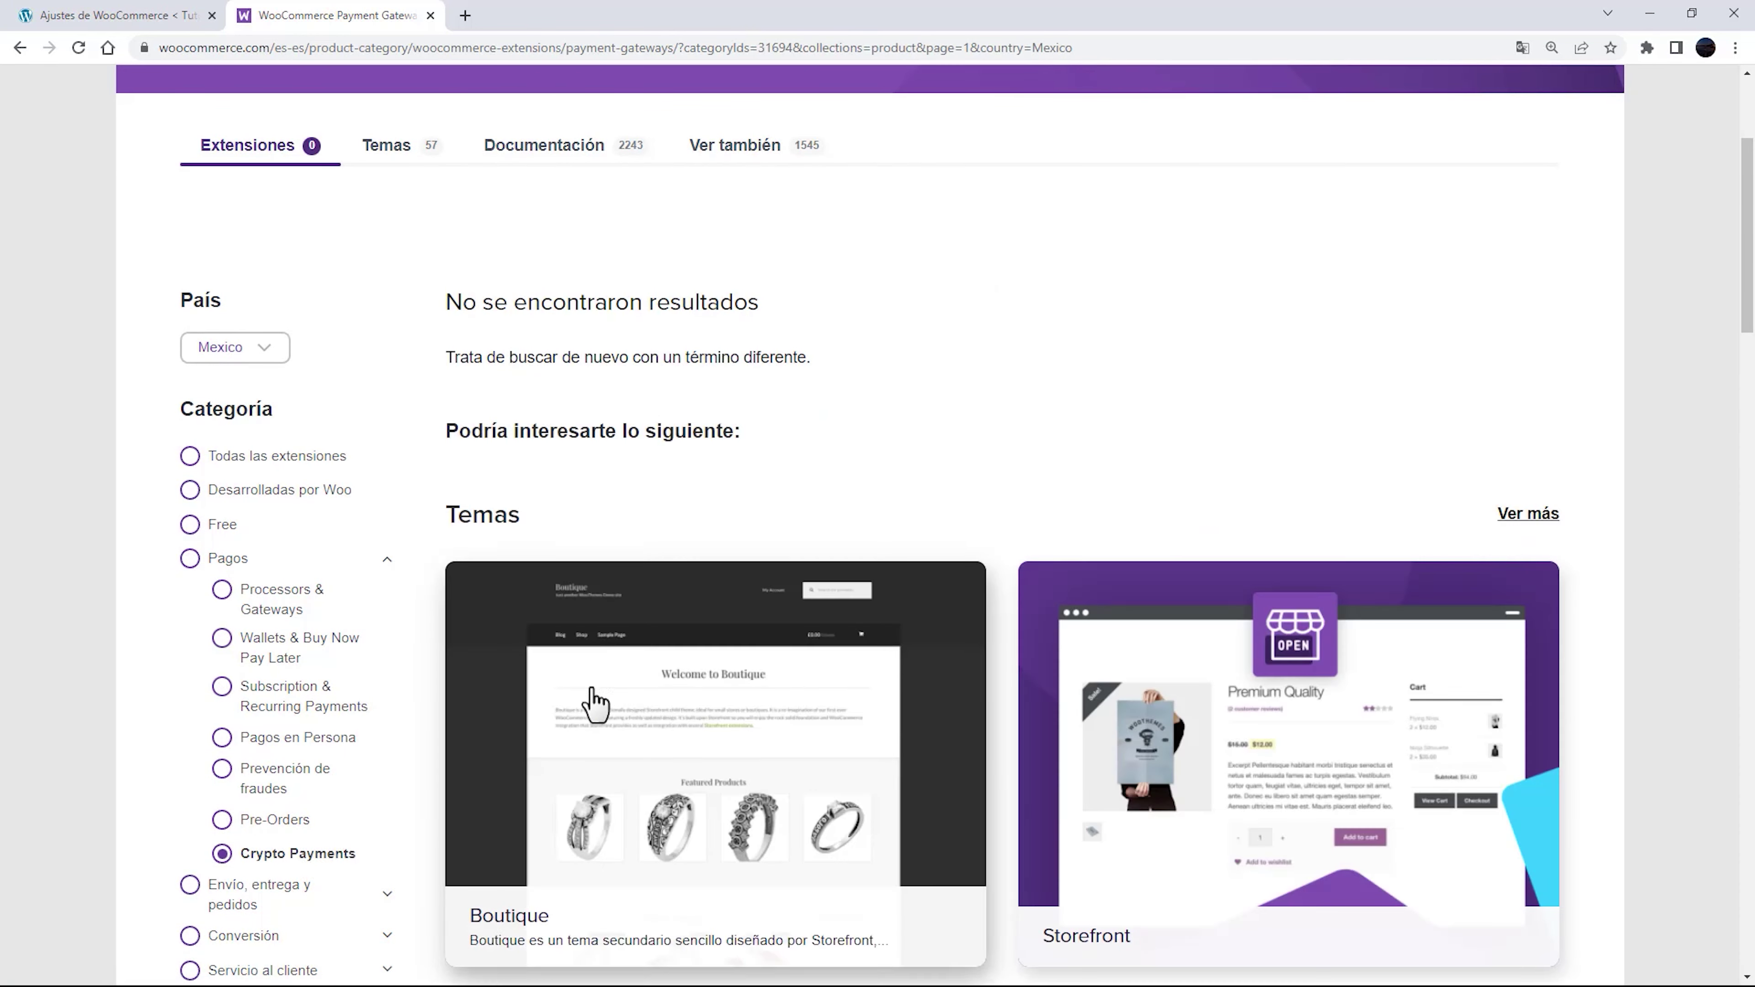
pyautogui.scroll(1, 580, 428)
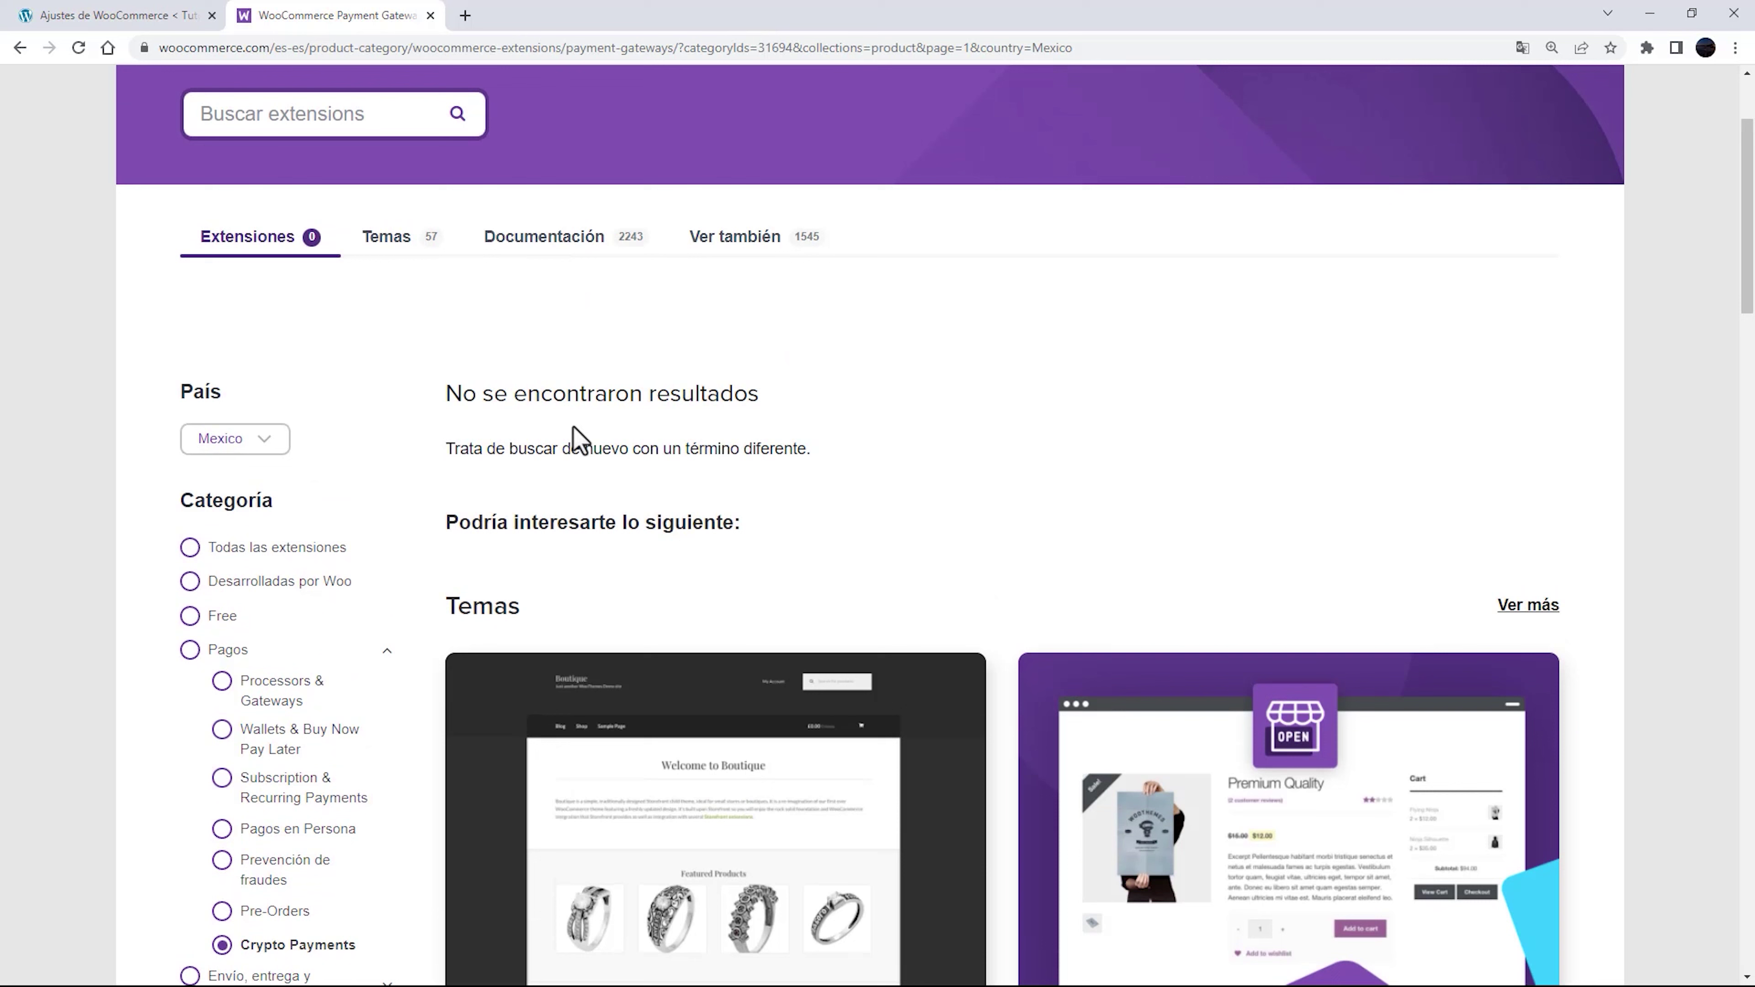
pyautogui.click(280, 441)
pyautogui.write('sp')
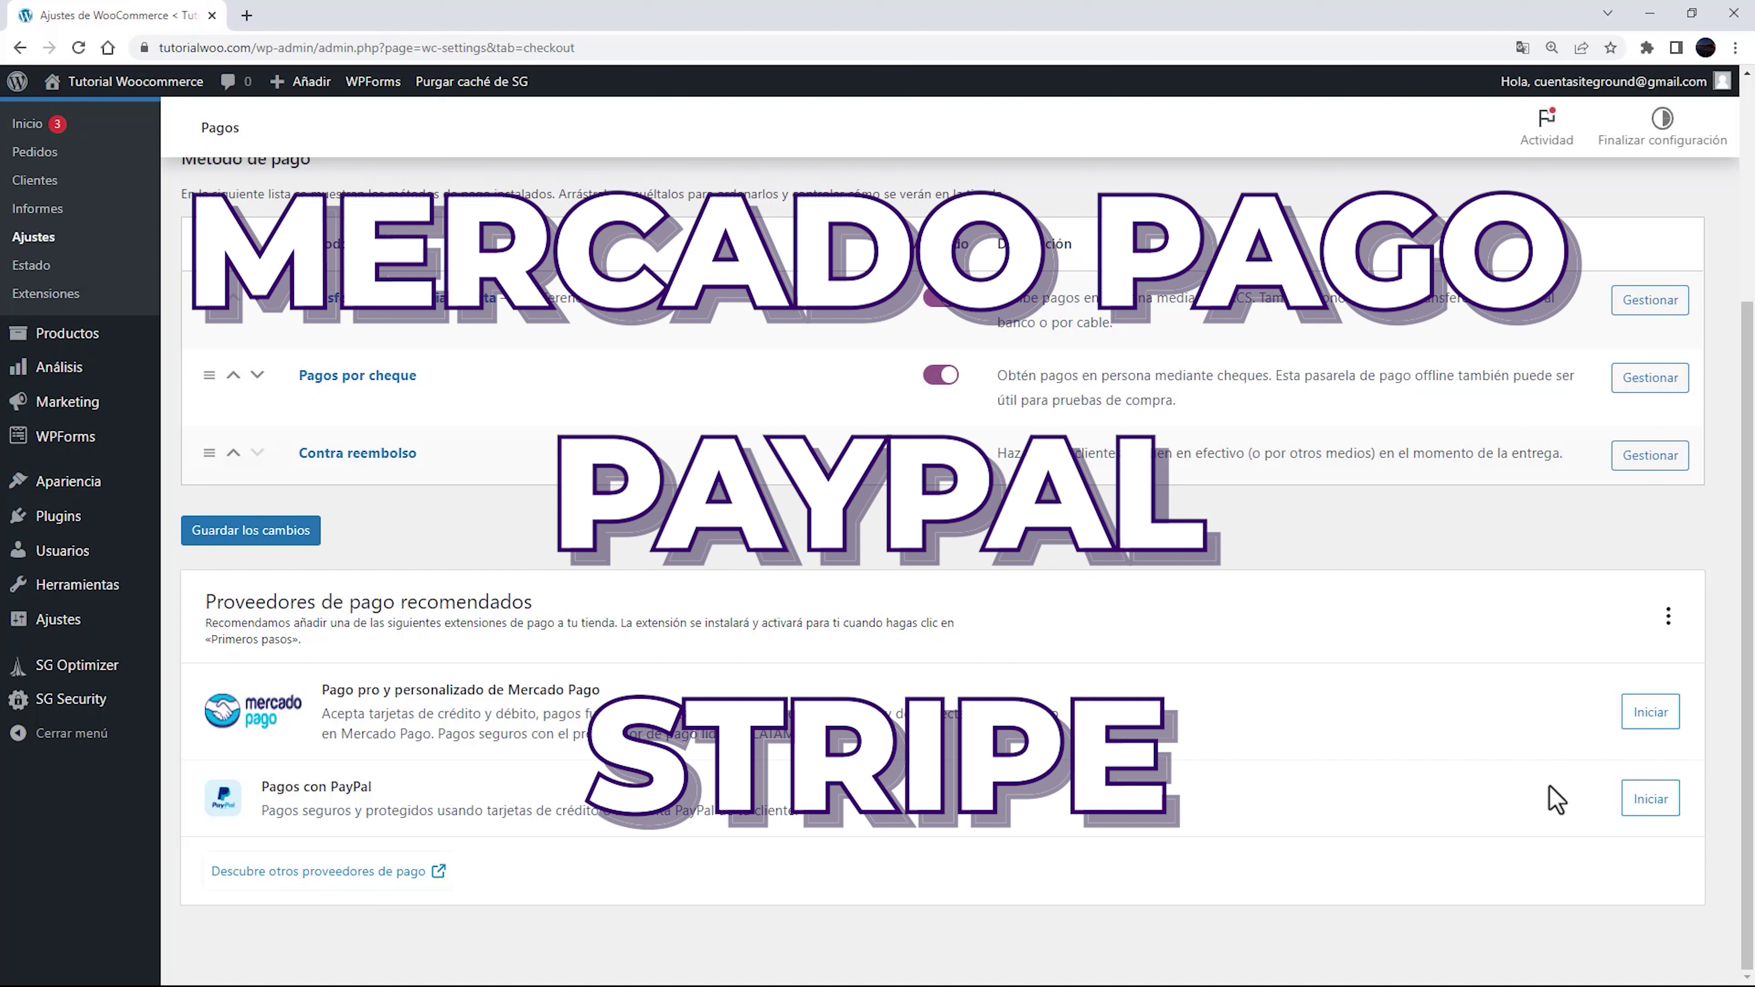
# Step: Start the Pagos con PayPal installation from Proveedores de pago recomendados
pyautogui.click(1629, 805)
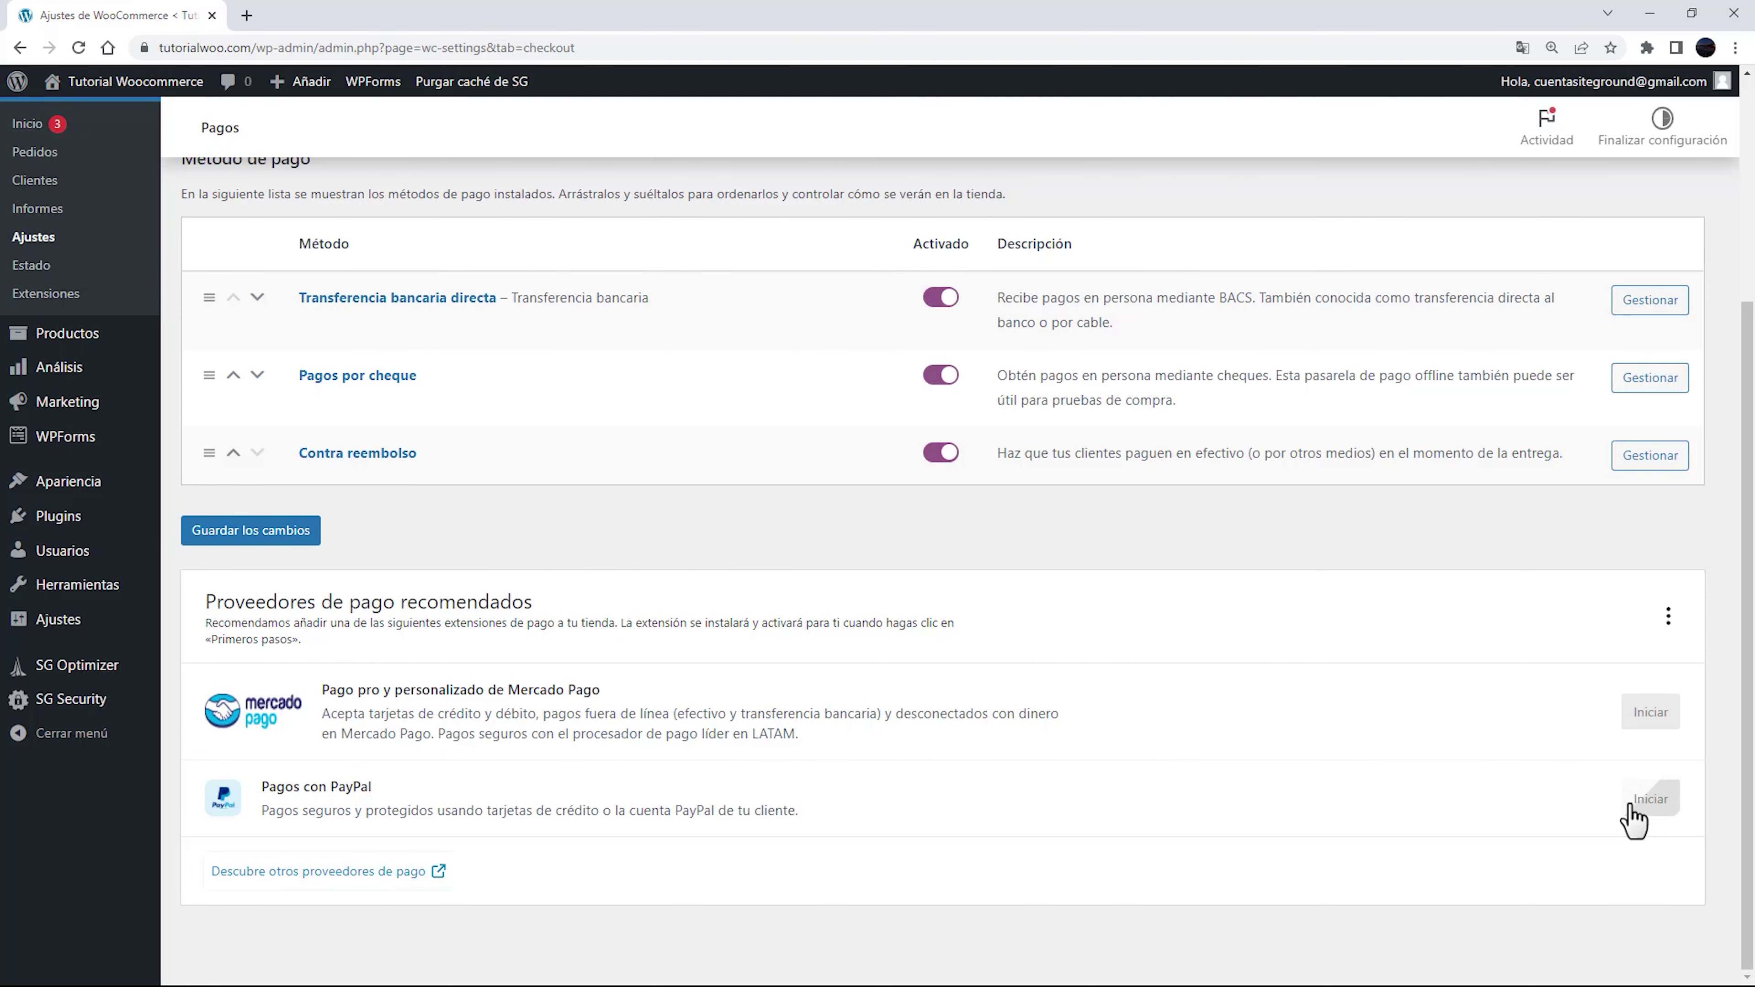
pyautogui.click(1632, 807)
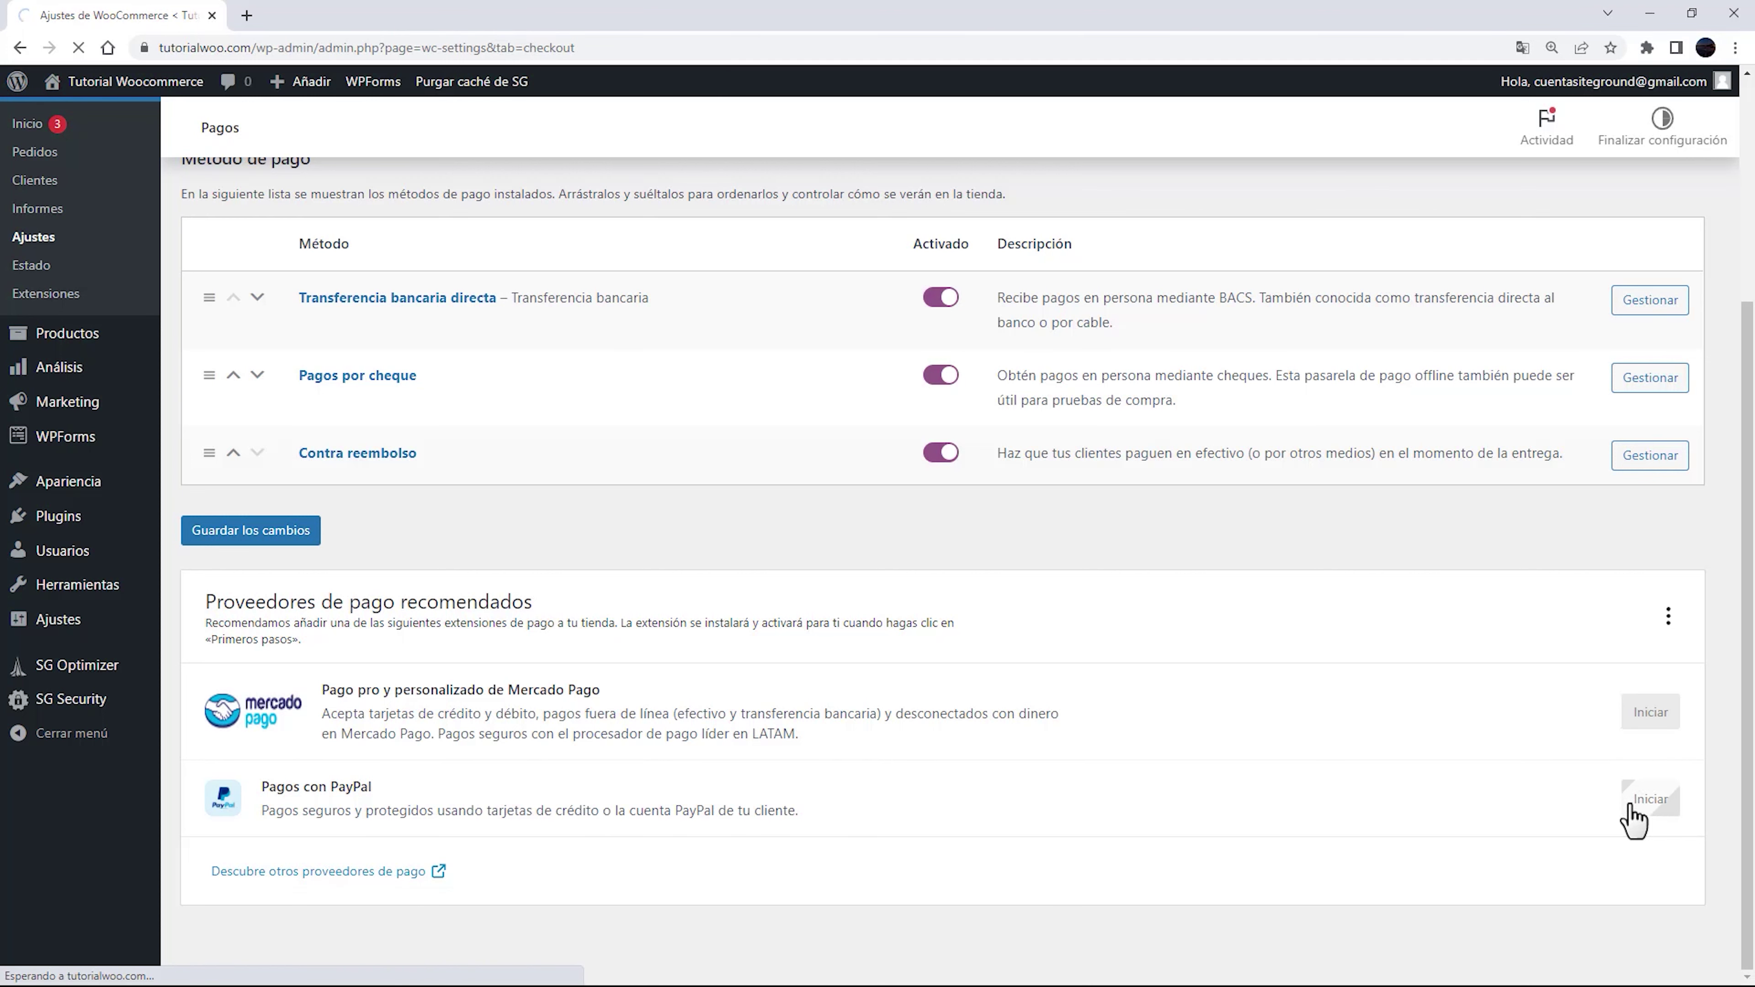
# Step: Scroll through the PayPal Payments account configuration section
pyautogui.scroll(-3, 874, 518)
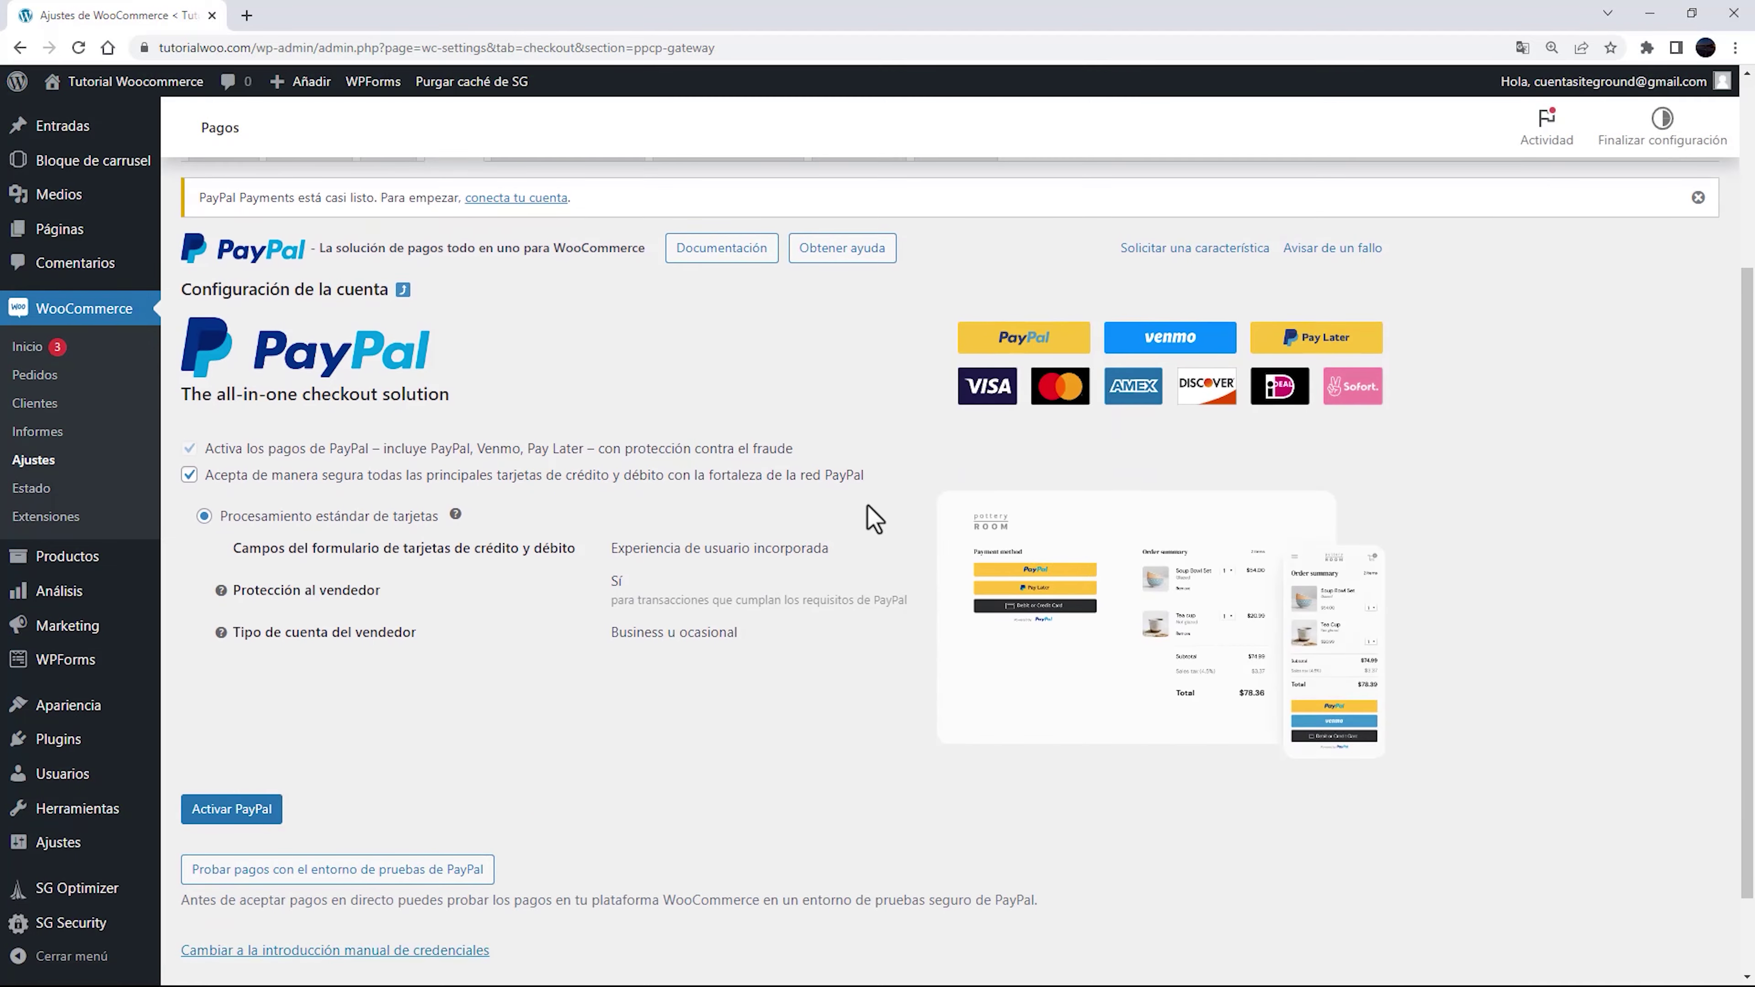
pyautogui.scroll(-1, 874, 518)
pyautogui.scroll(3, 783, 495)
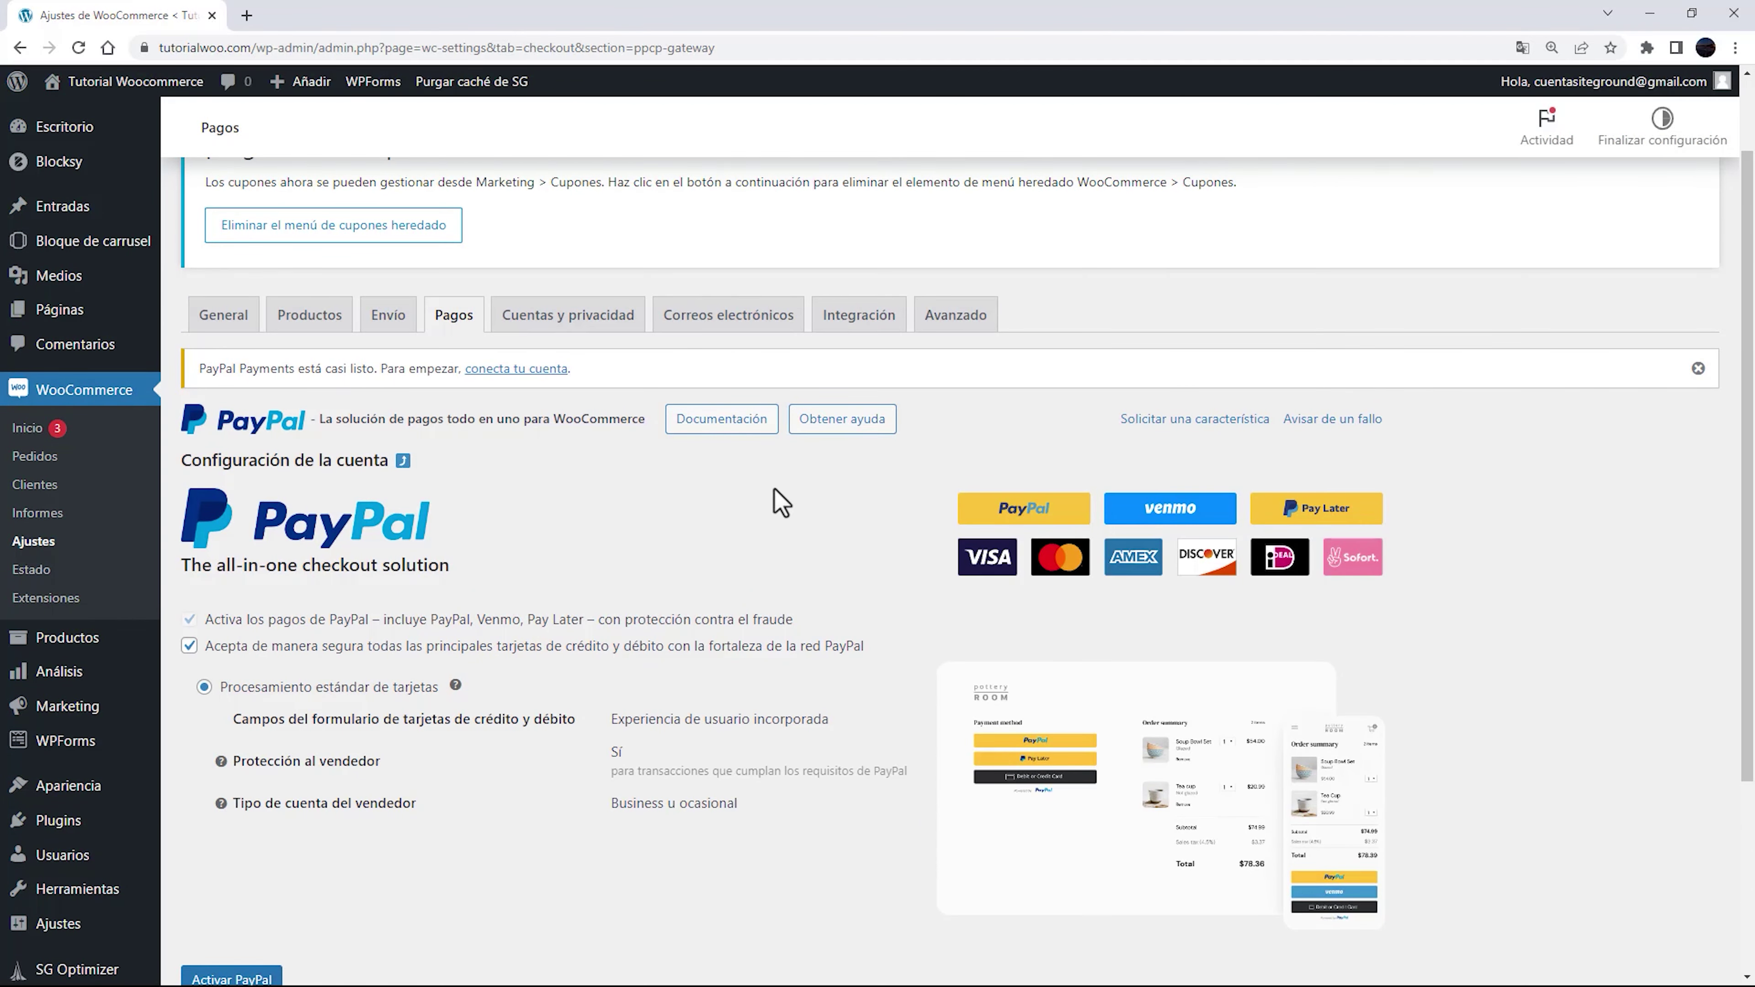
pyautogui.scroll(-3, 780, 502)
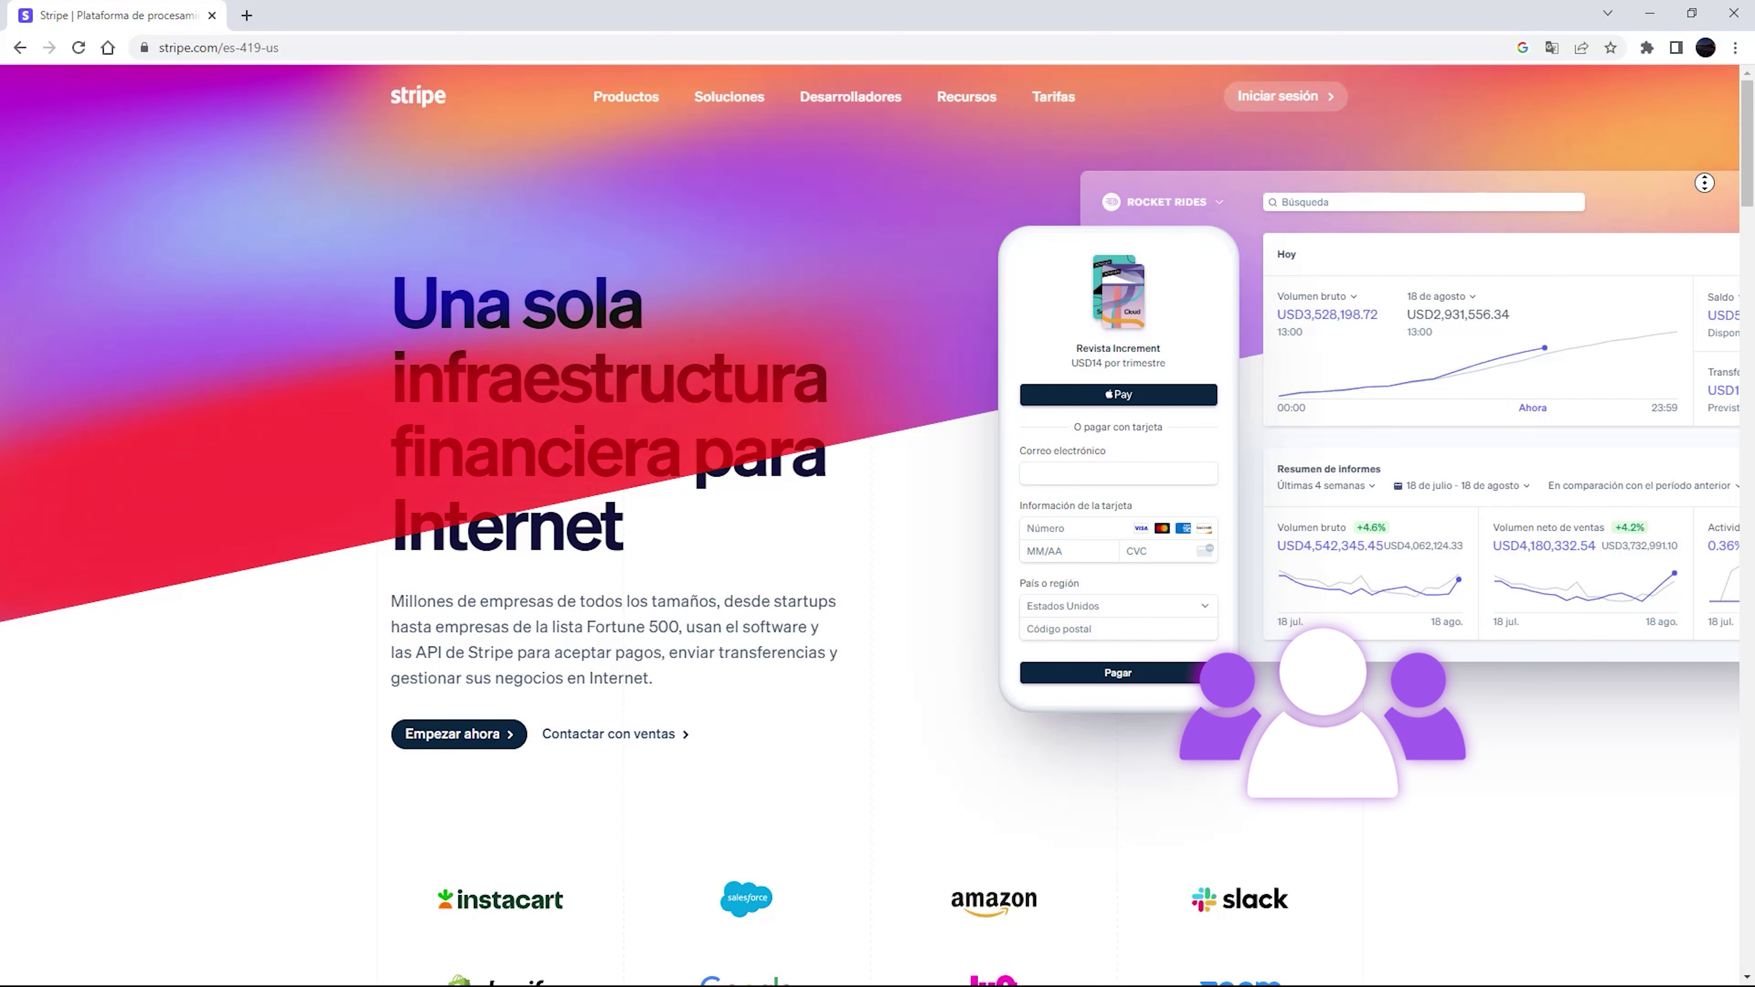
# Step: Scroll down the Stripe homepage to review its payments platform and pricing
pyautogui.scroll(-1, 1703, 182)
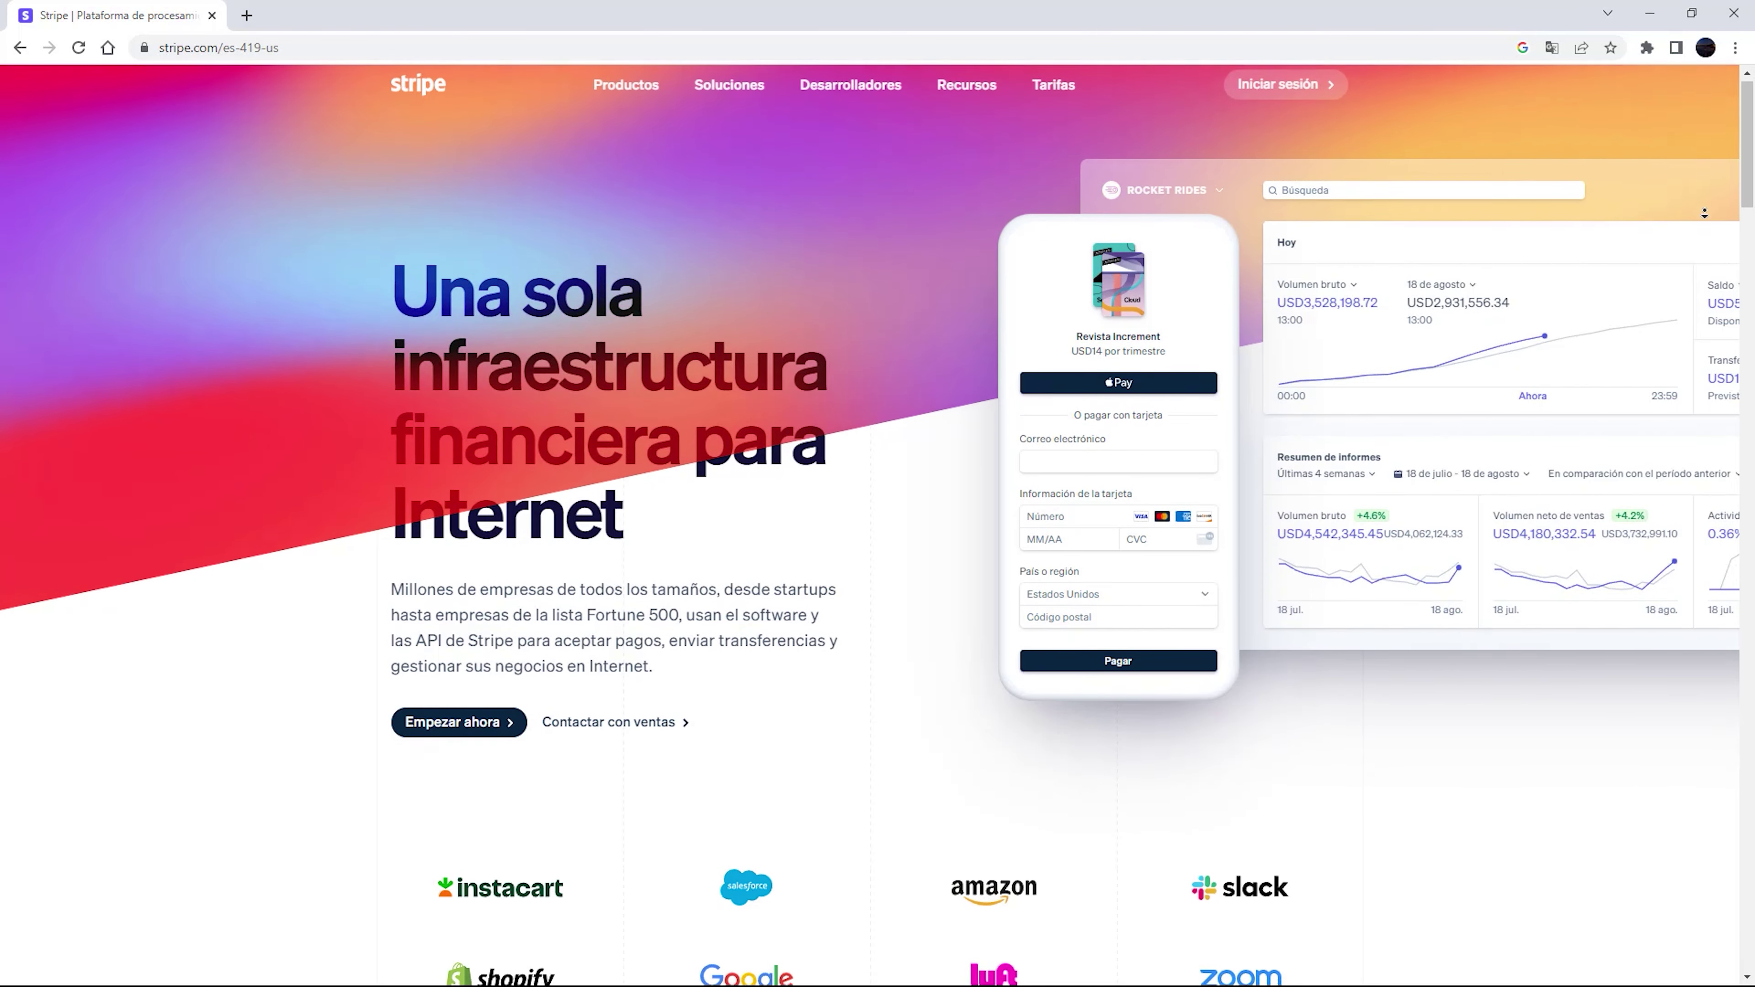
pyautogui.scroll(-3, 1704, 213)
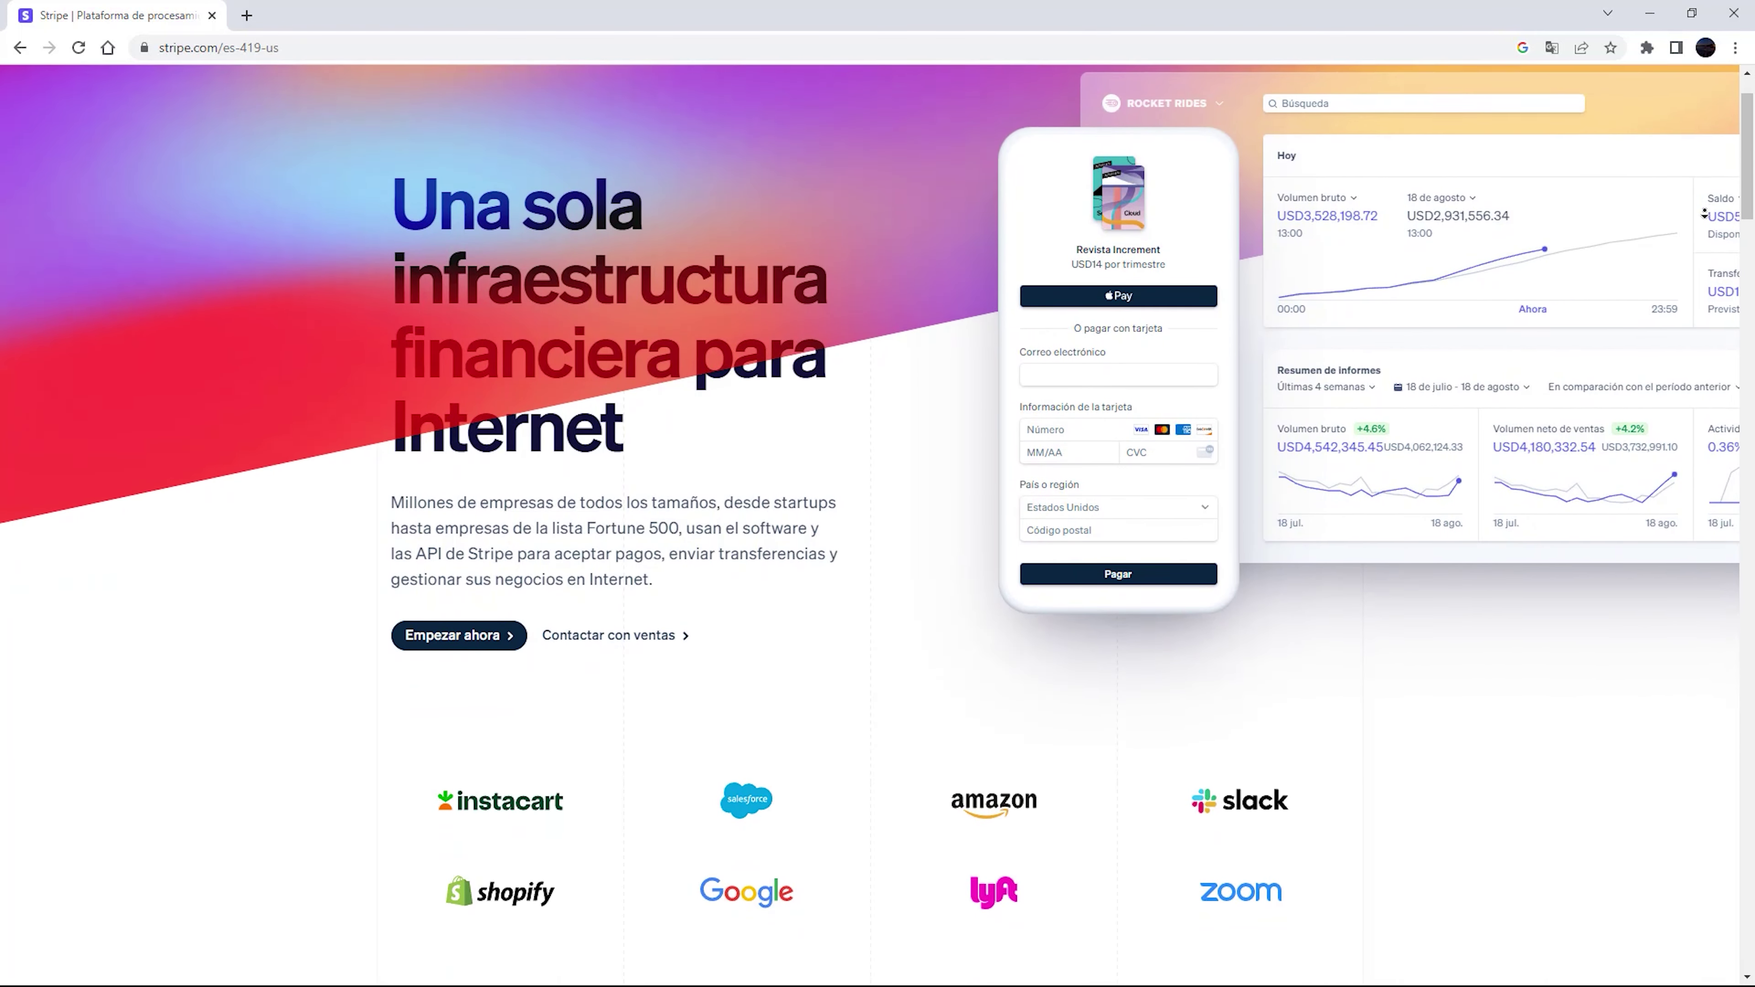
pyautogui.scroll(-10, 1703, 213)
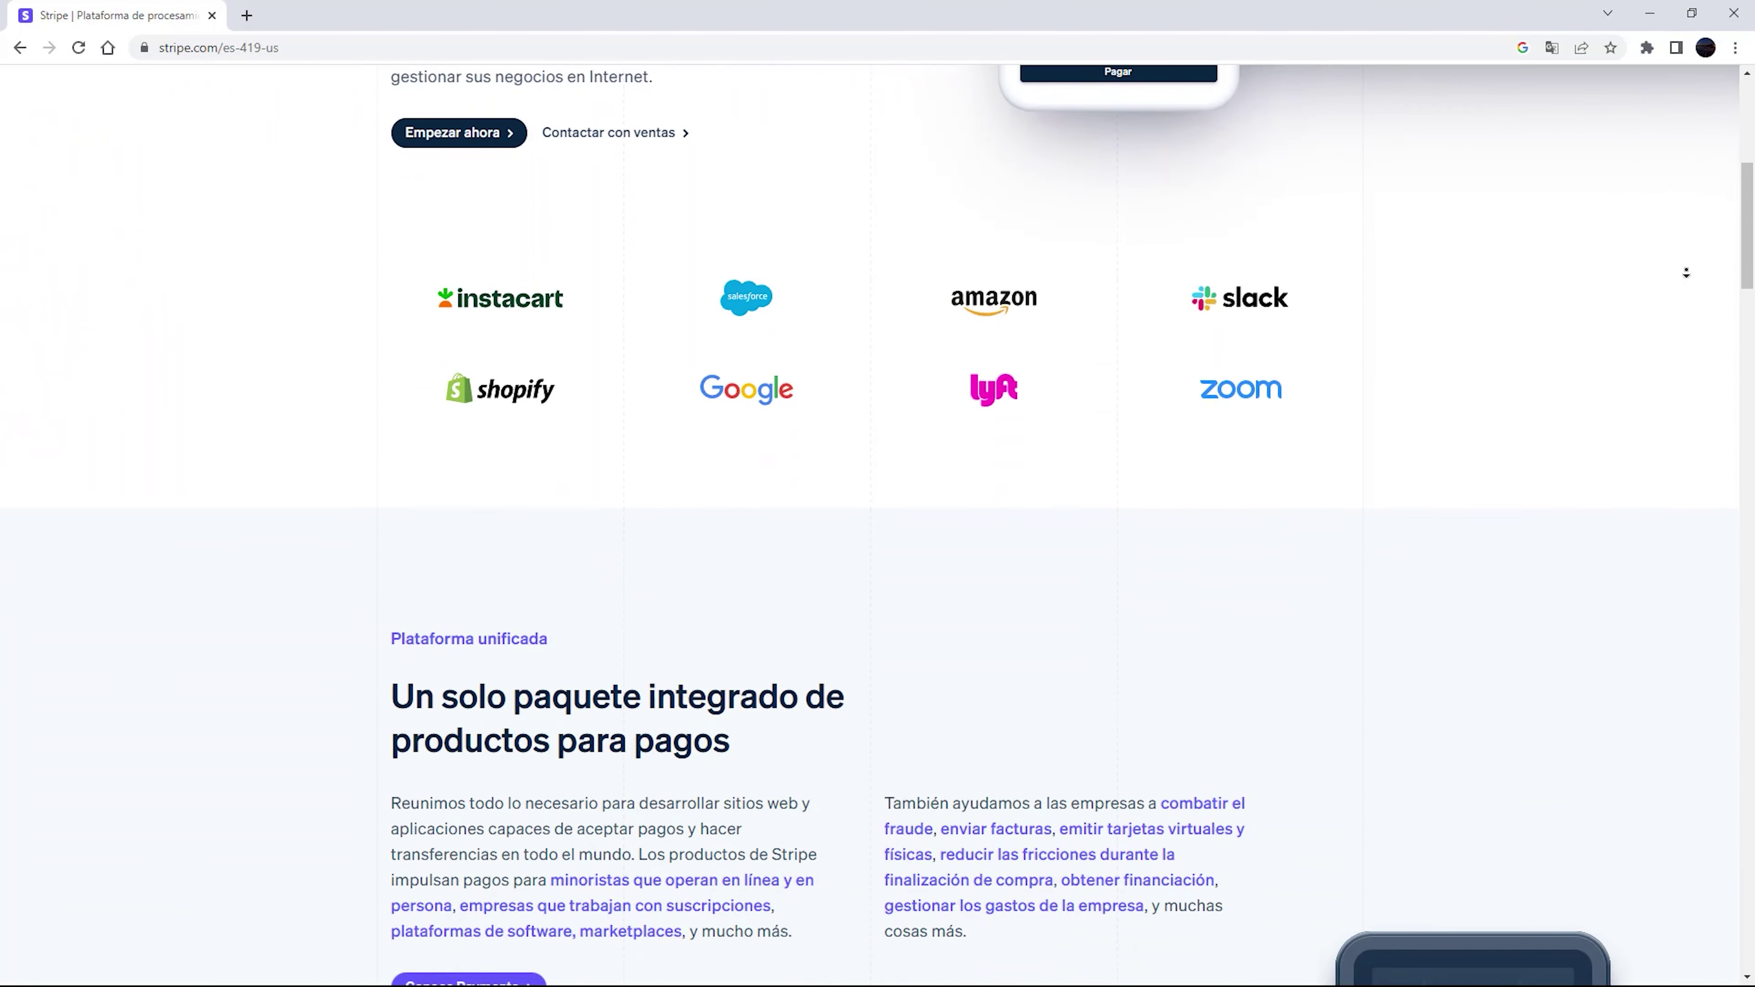
pyautogui.scroll(-3, 1683, 253)
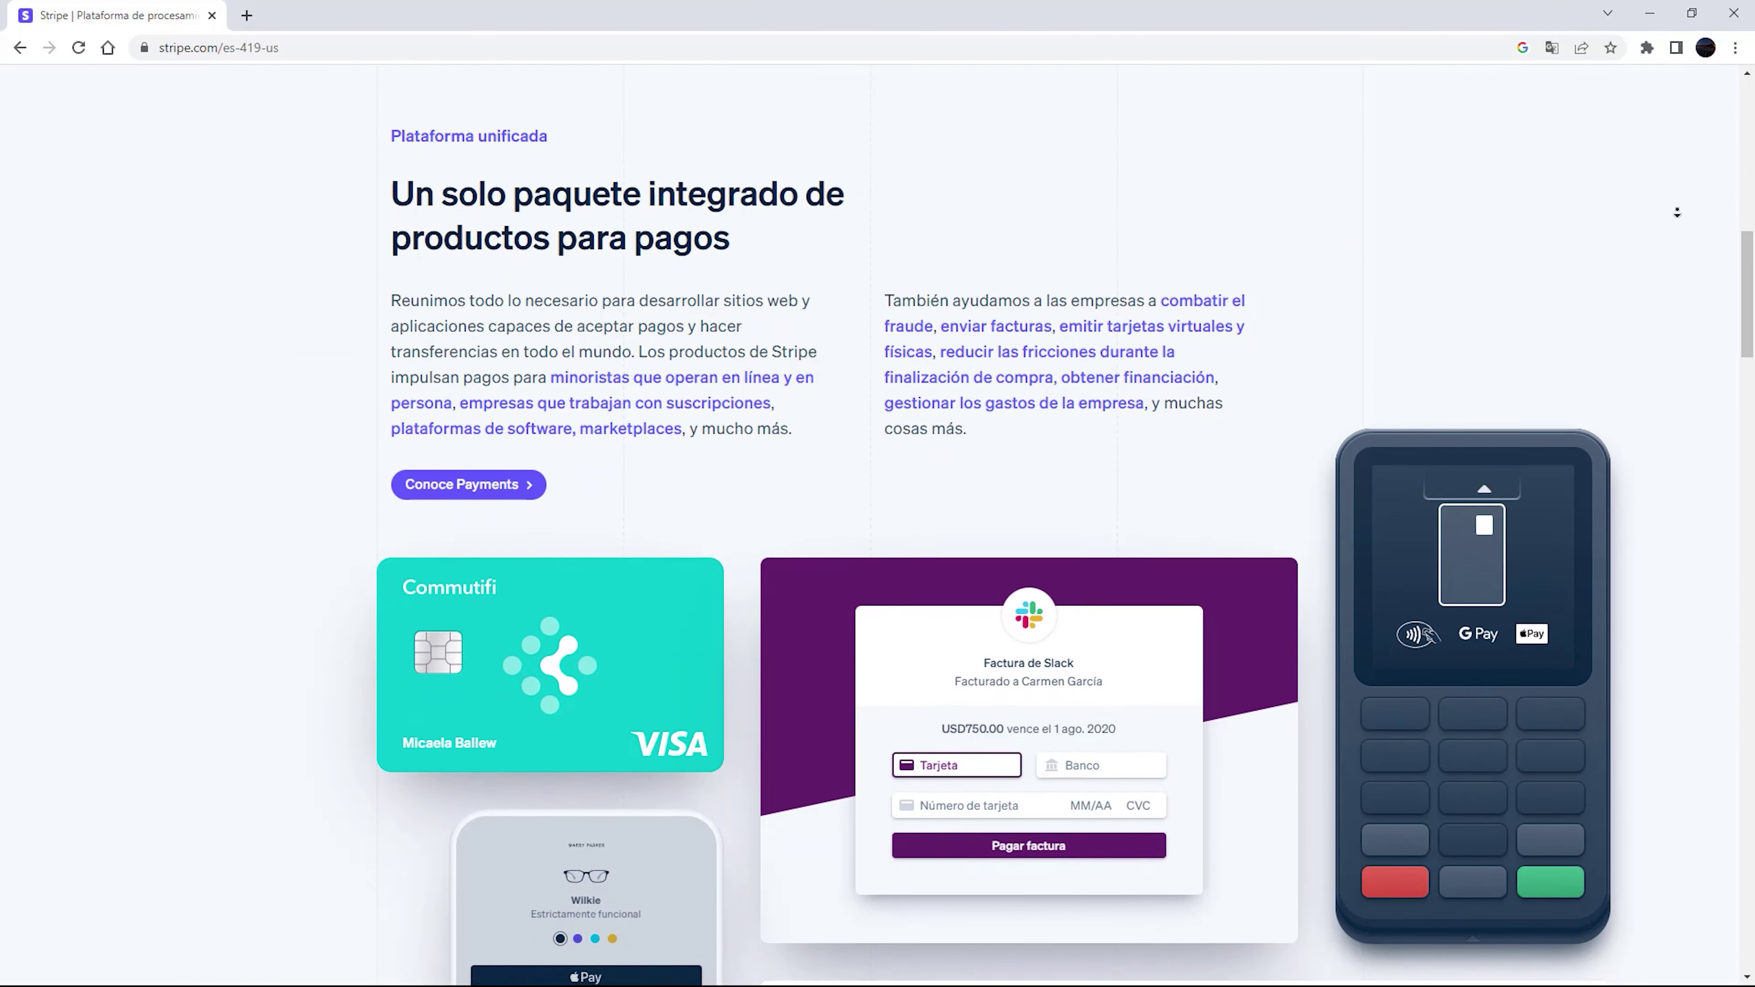
pyautogui.scroll(-1, 1676, 212)
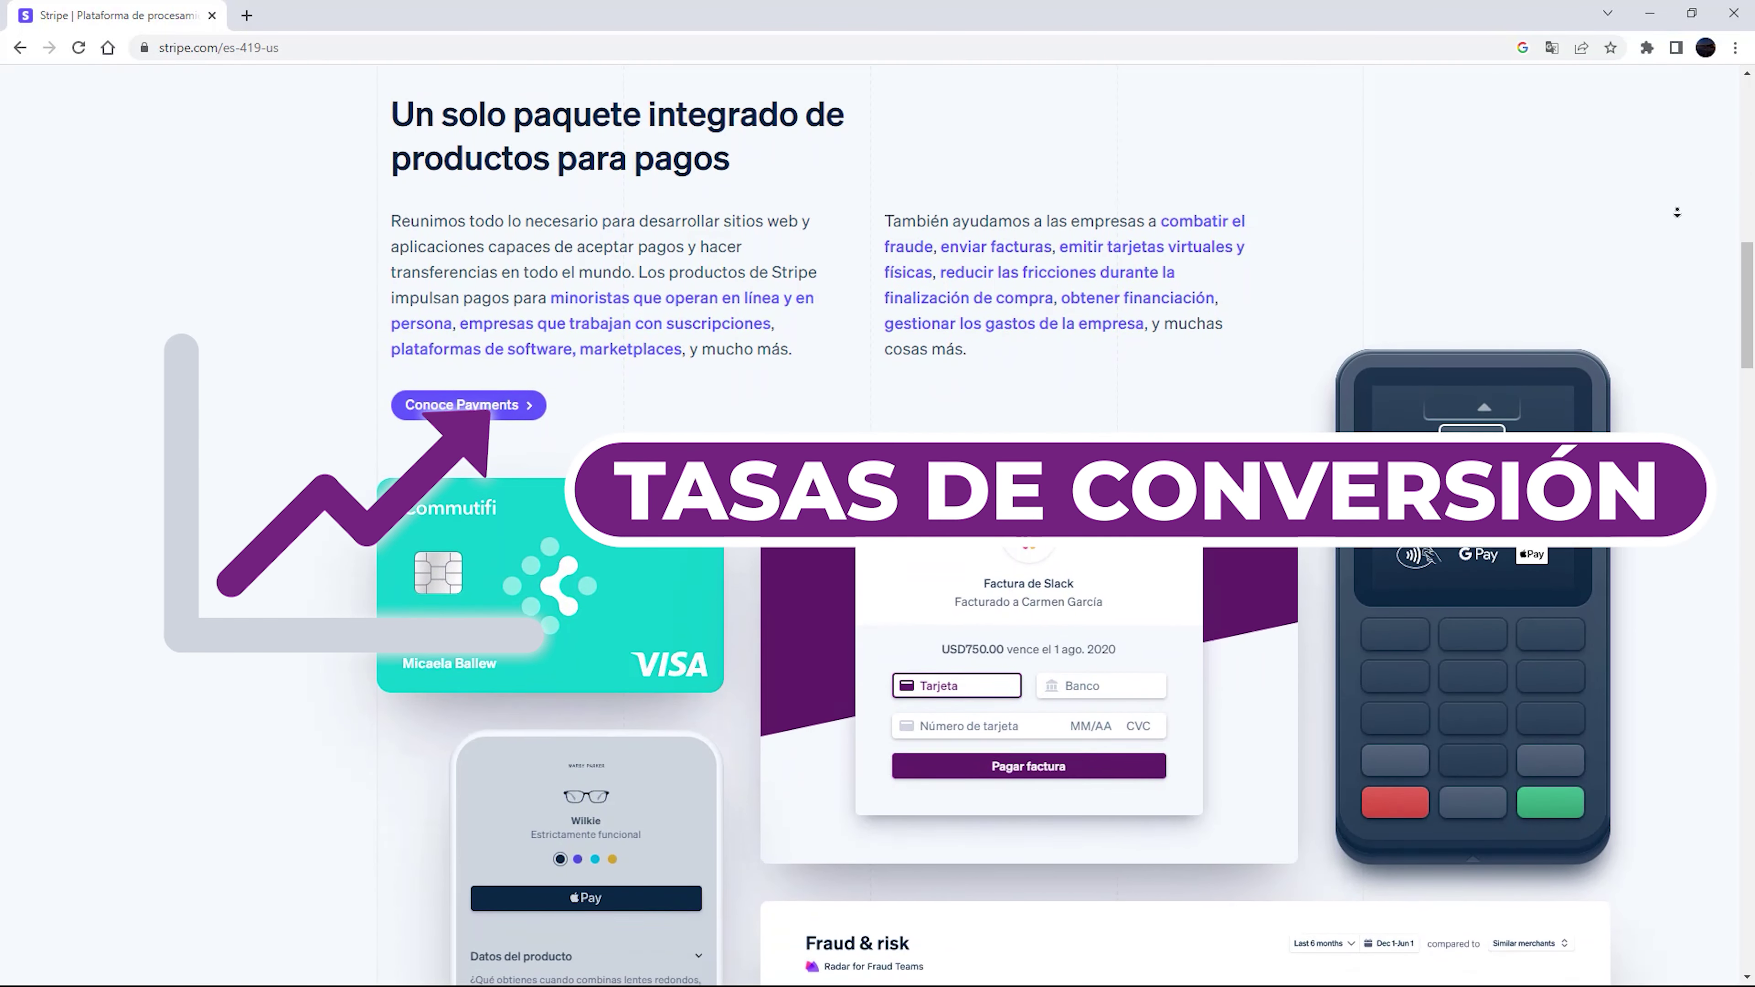
pyautogui.scroll(-1, 1677, 212)
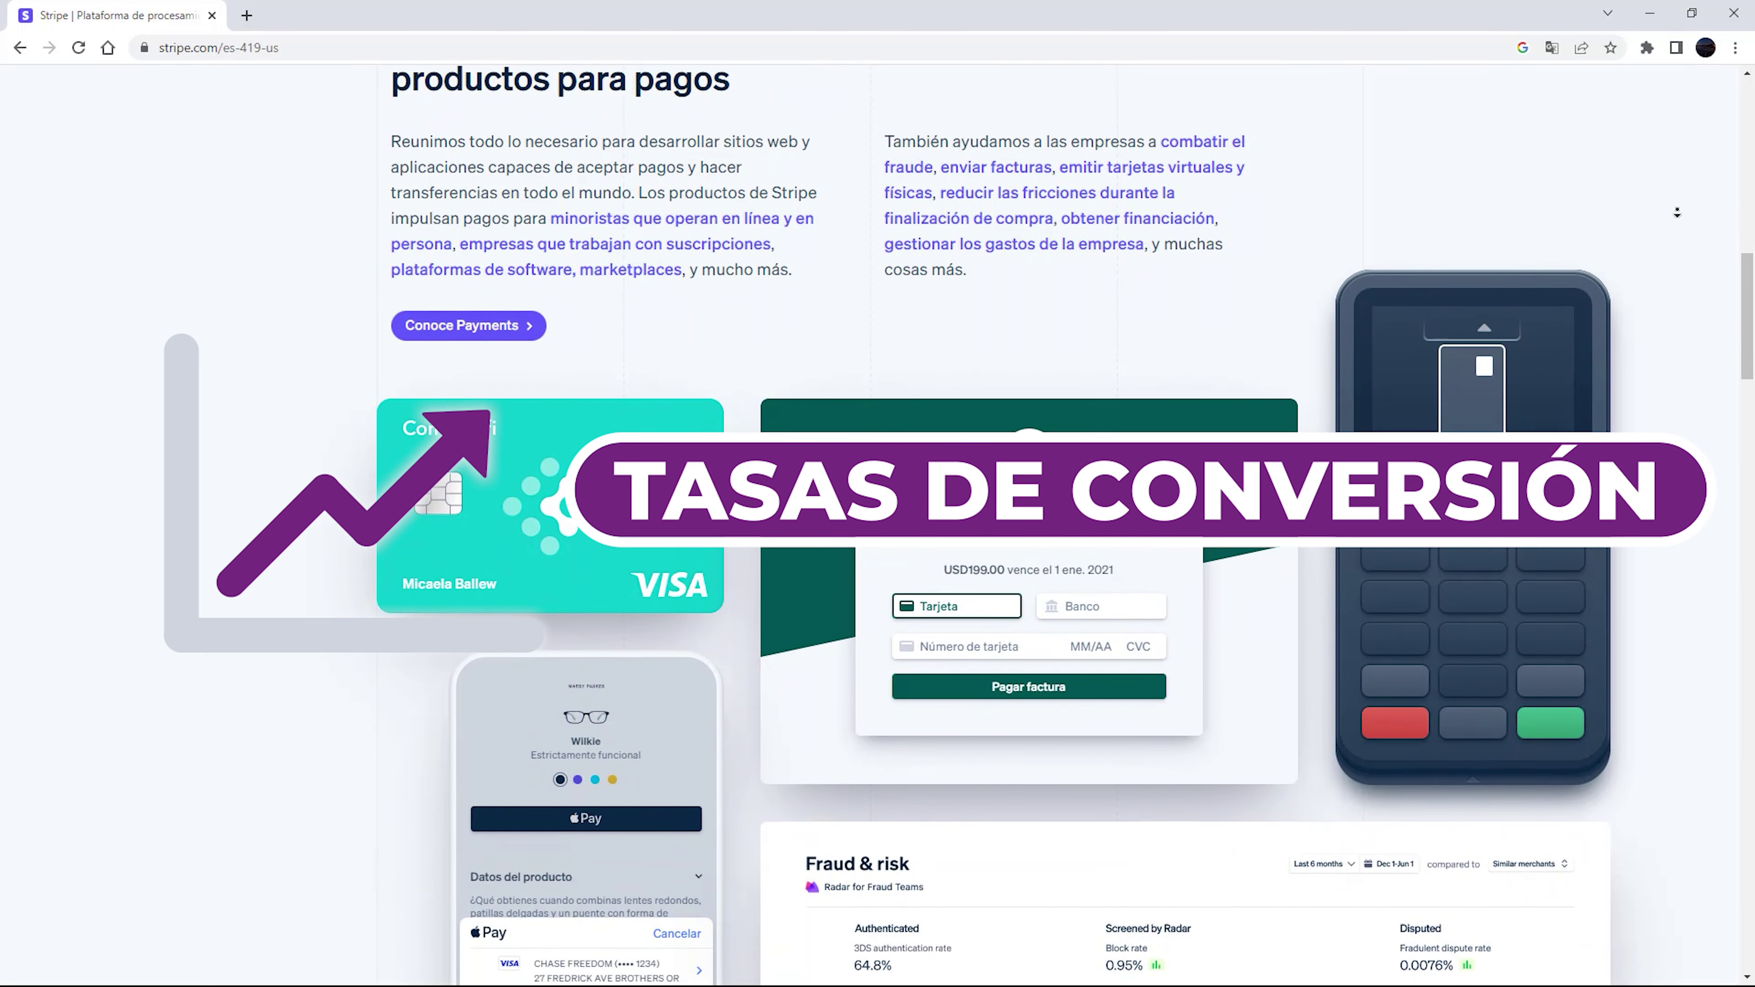
pyautogui.scroll(-1, 1677, 212)
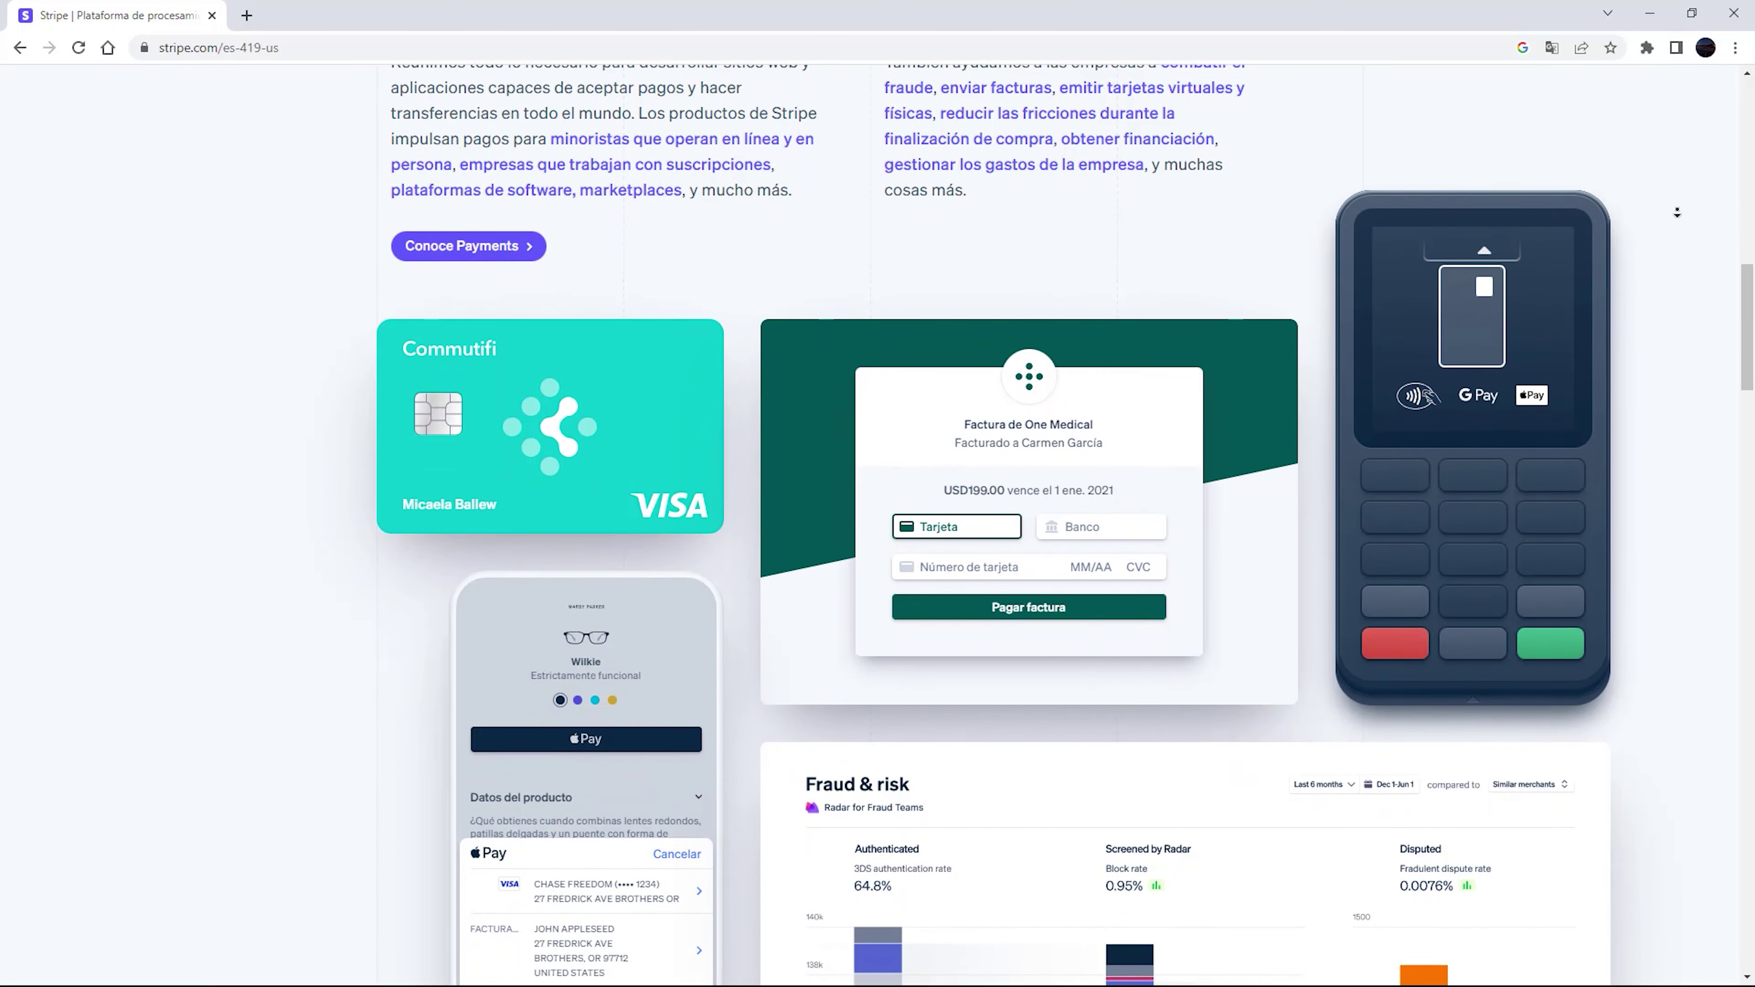
pyautogui.scroll(-1, 1677, 212)
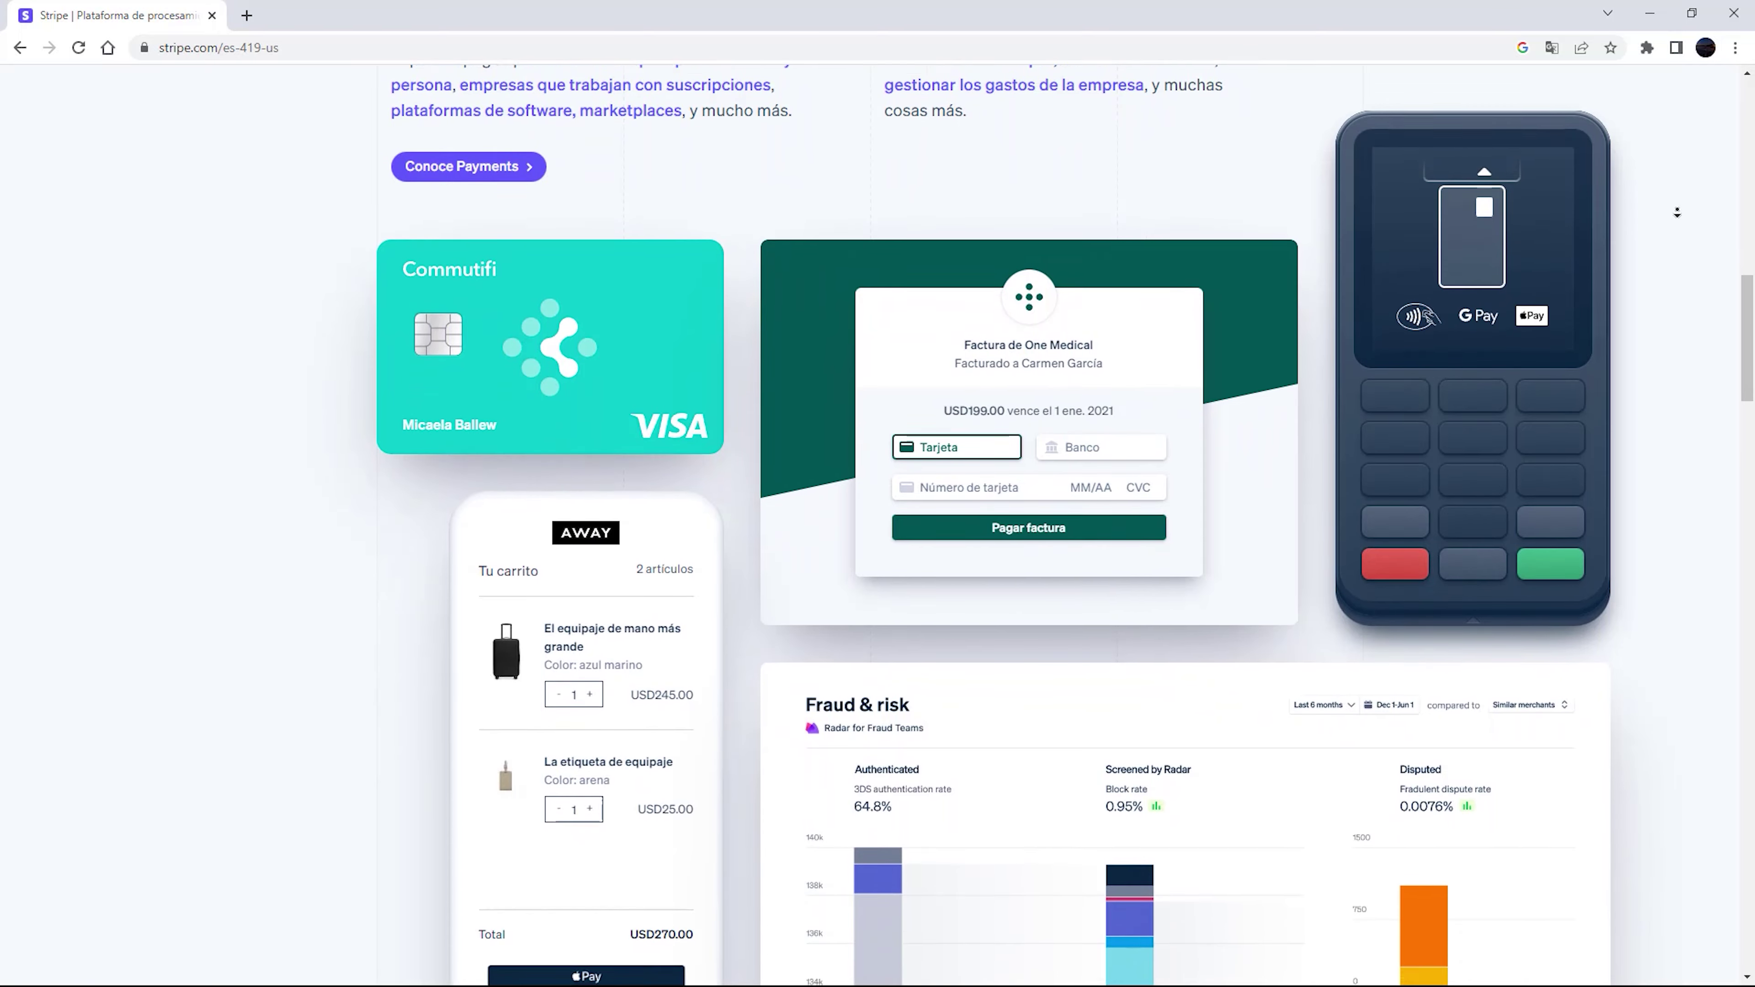
pyautogui.scroll(-1, 1676, 212)
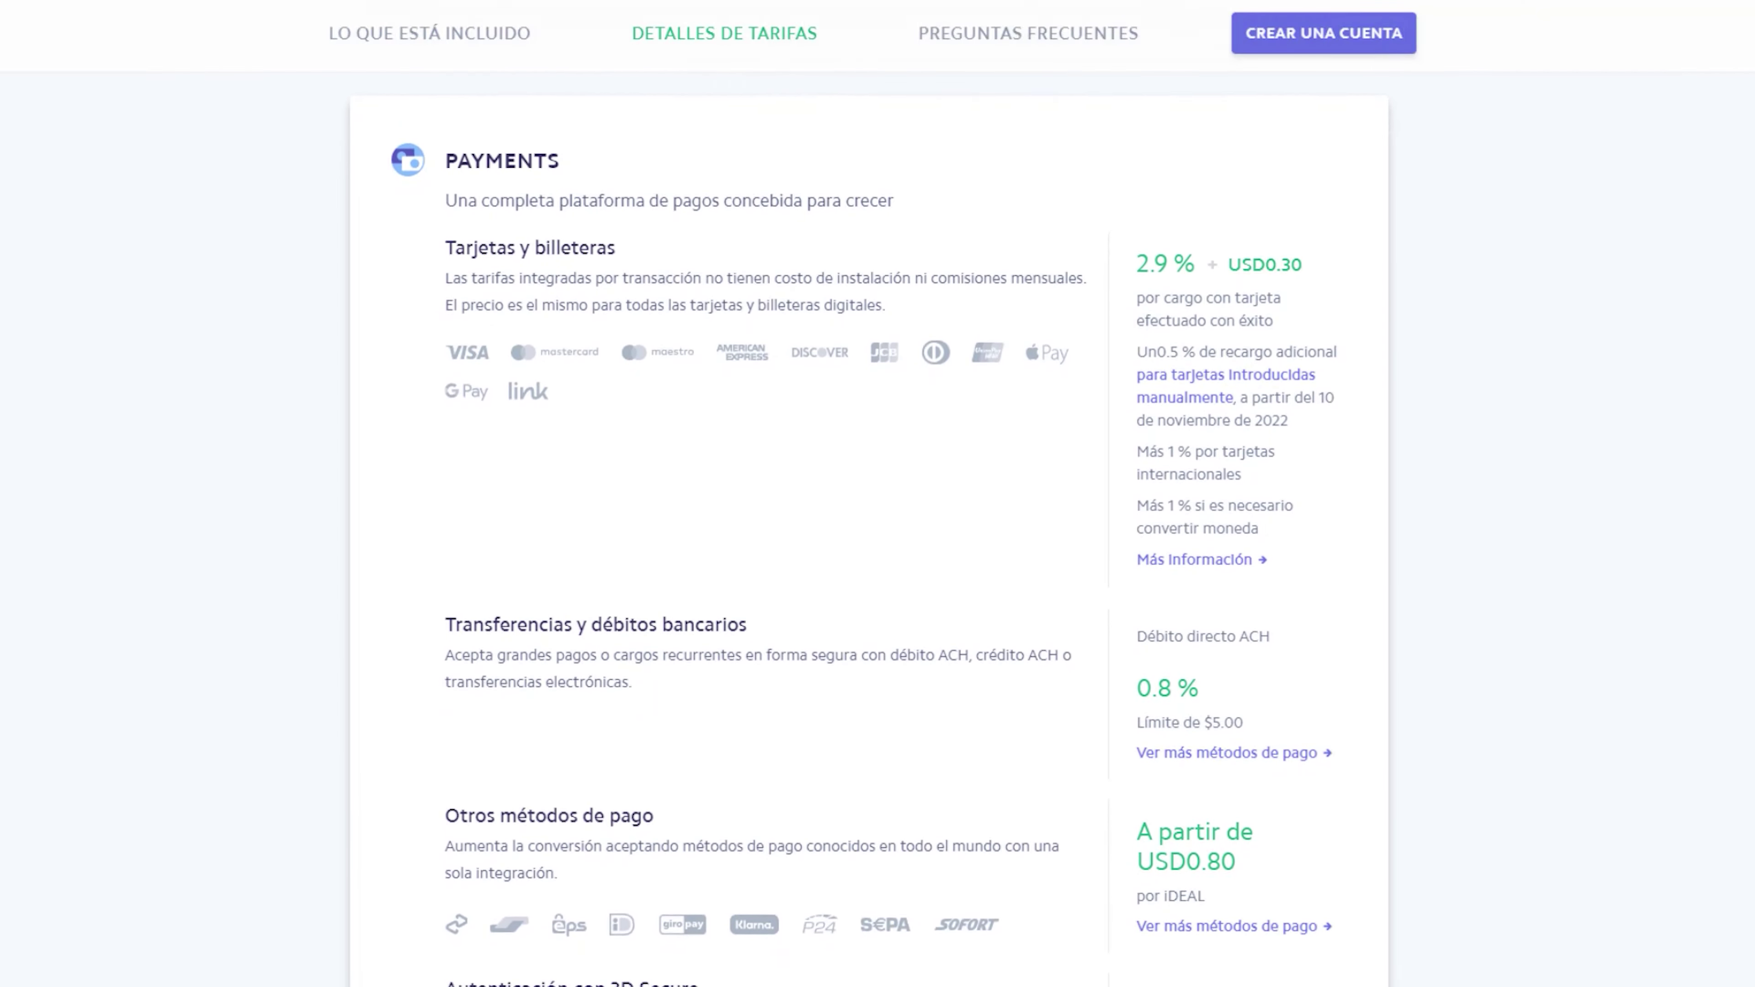
pyautogui.scroll(-1, 869, 525)
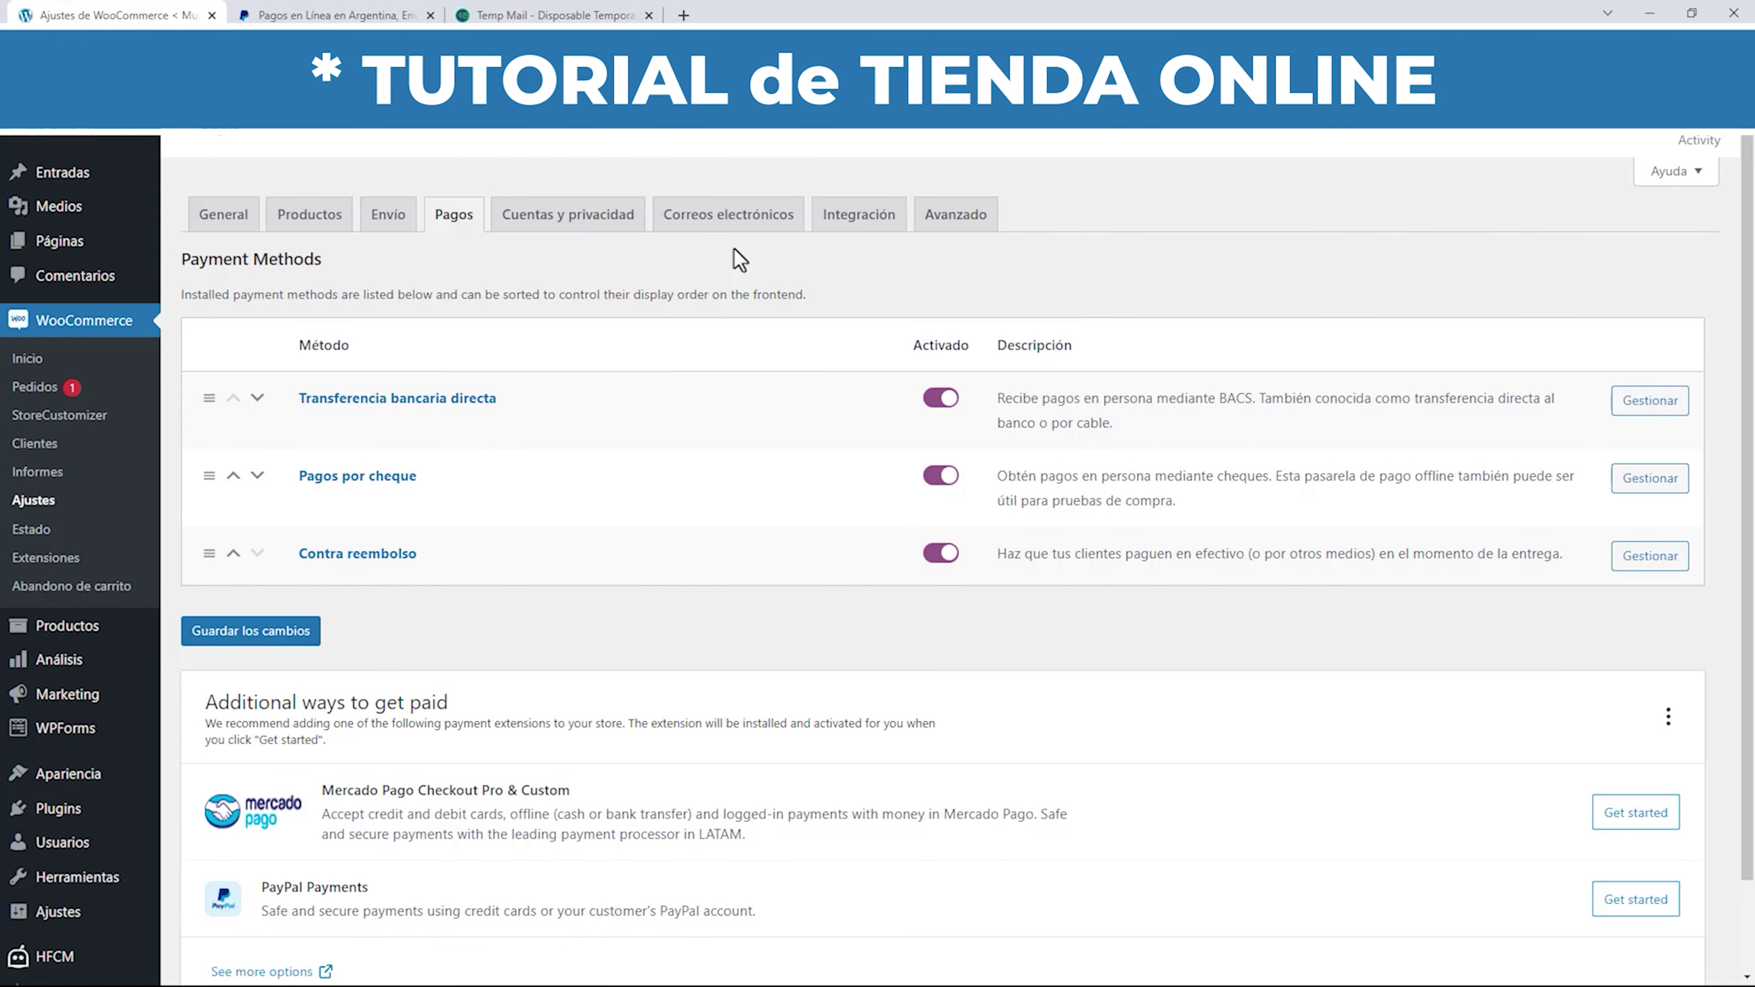
# Step: Start the recommended PayPal Payments setup with Get started on the Pagos page
pyautogui.scroll(-2, 742, 290)
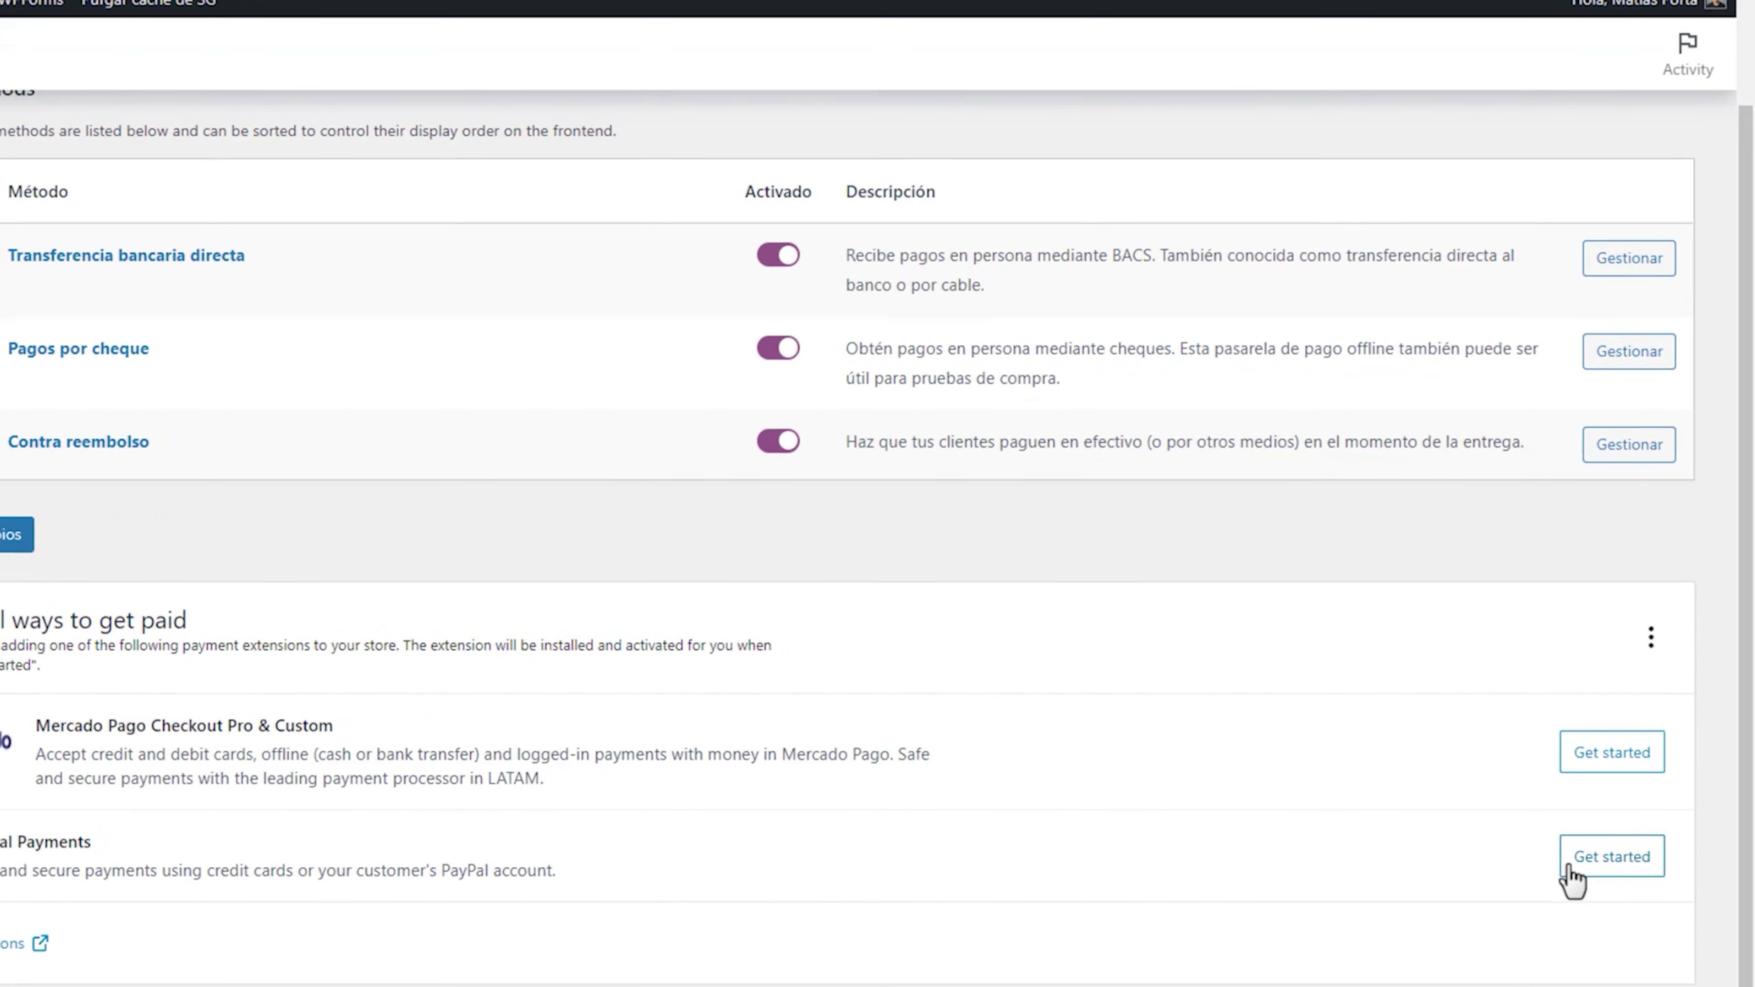
pyautogui.click(1601, 806)
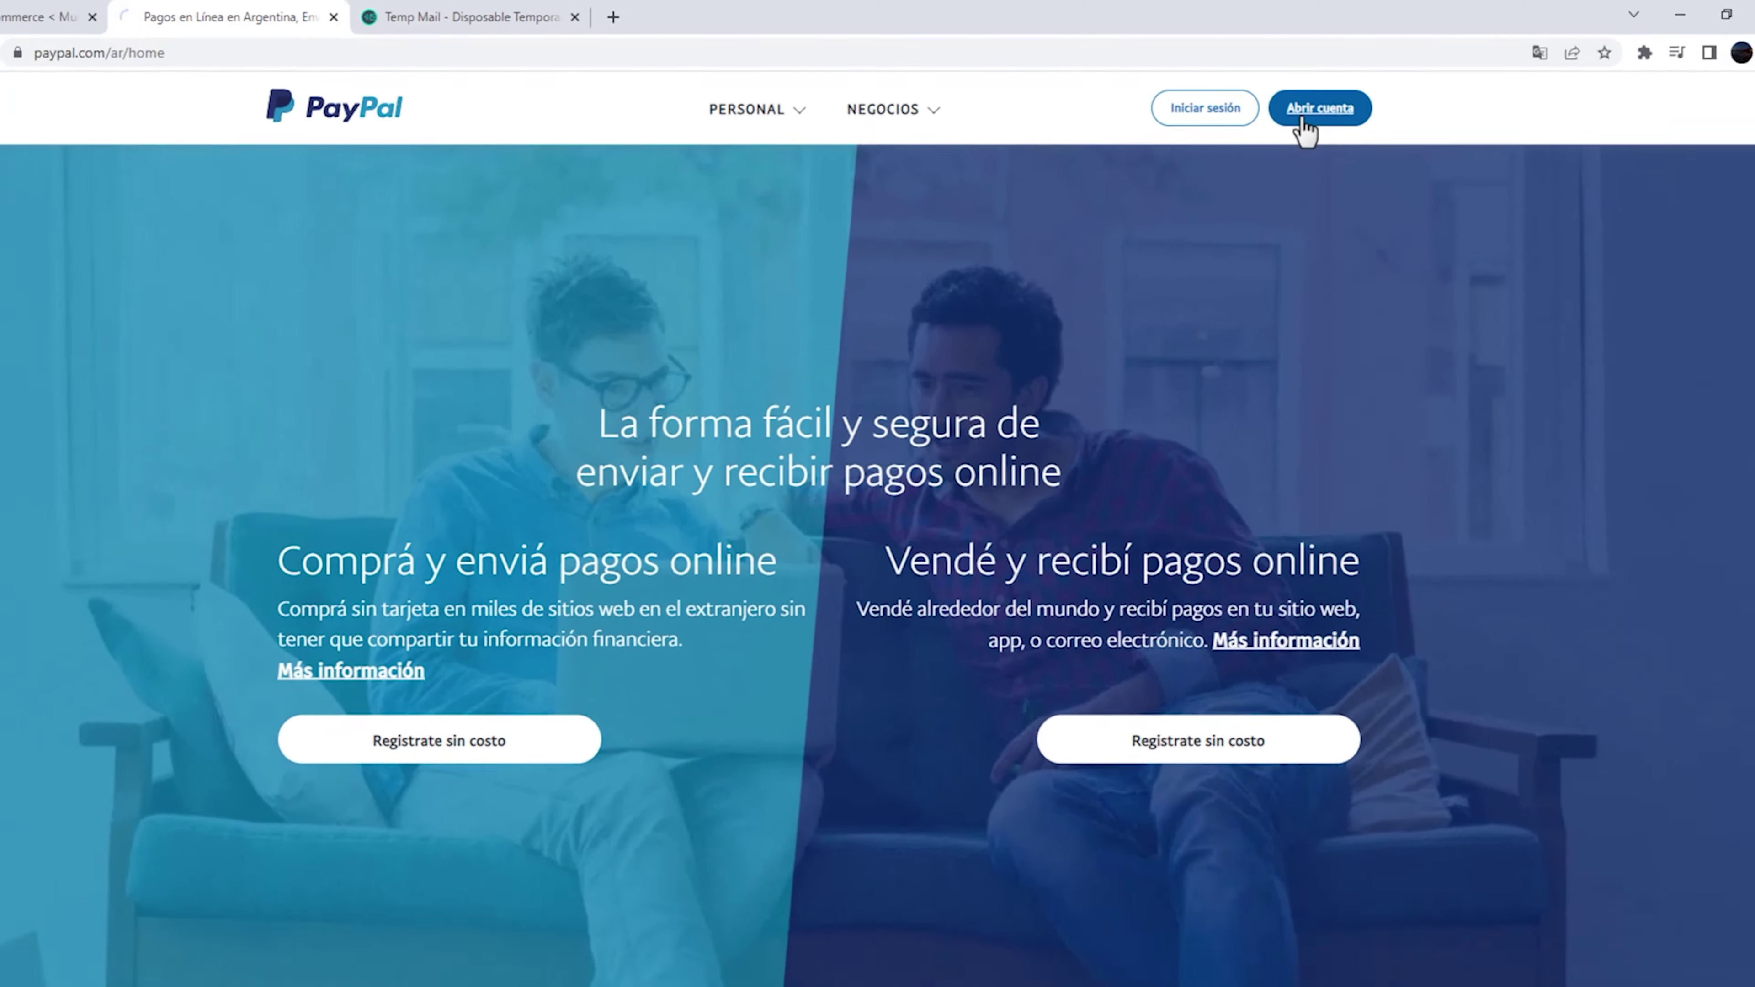
# Step: Register a PayPal business account using the legal name, the temporary e-mail and a password
pyautogui.click(1299, 135)
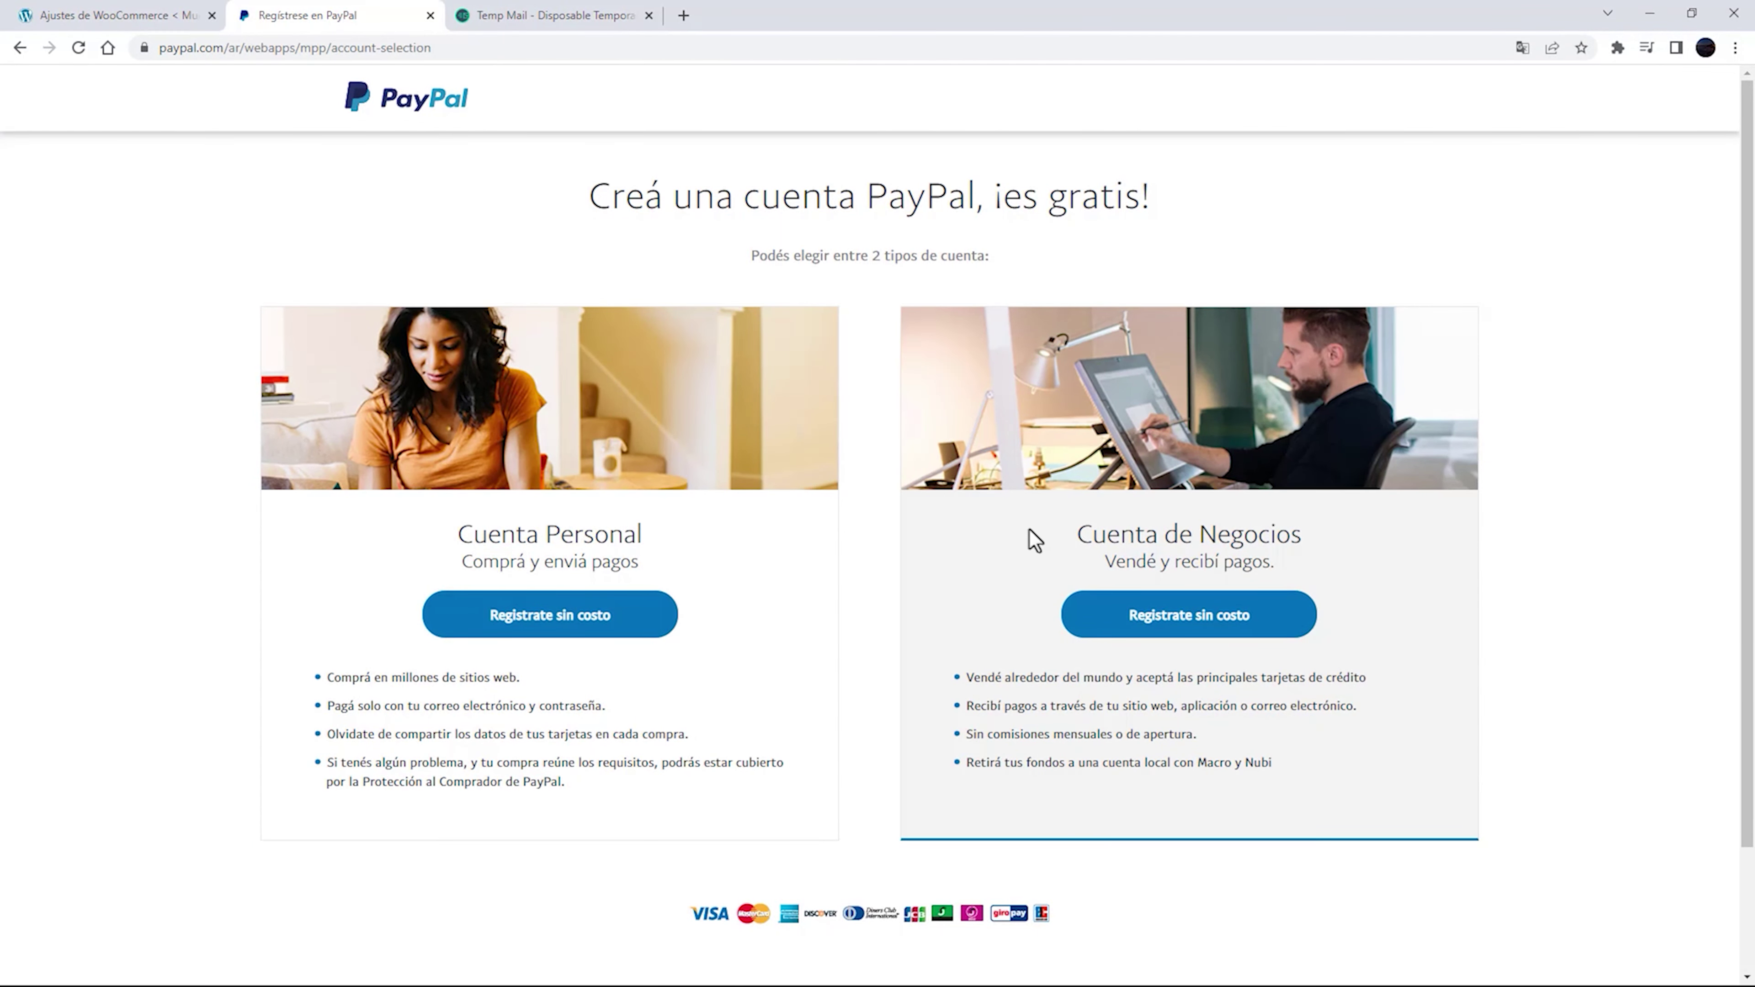
pyautogui.click(1097, 619)
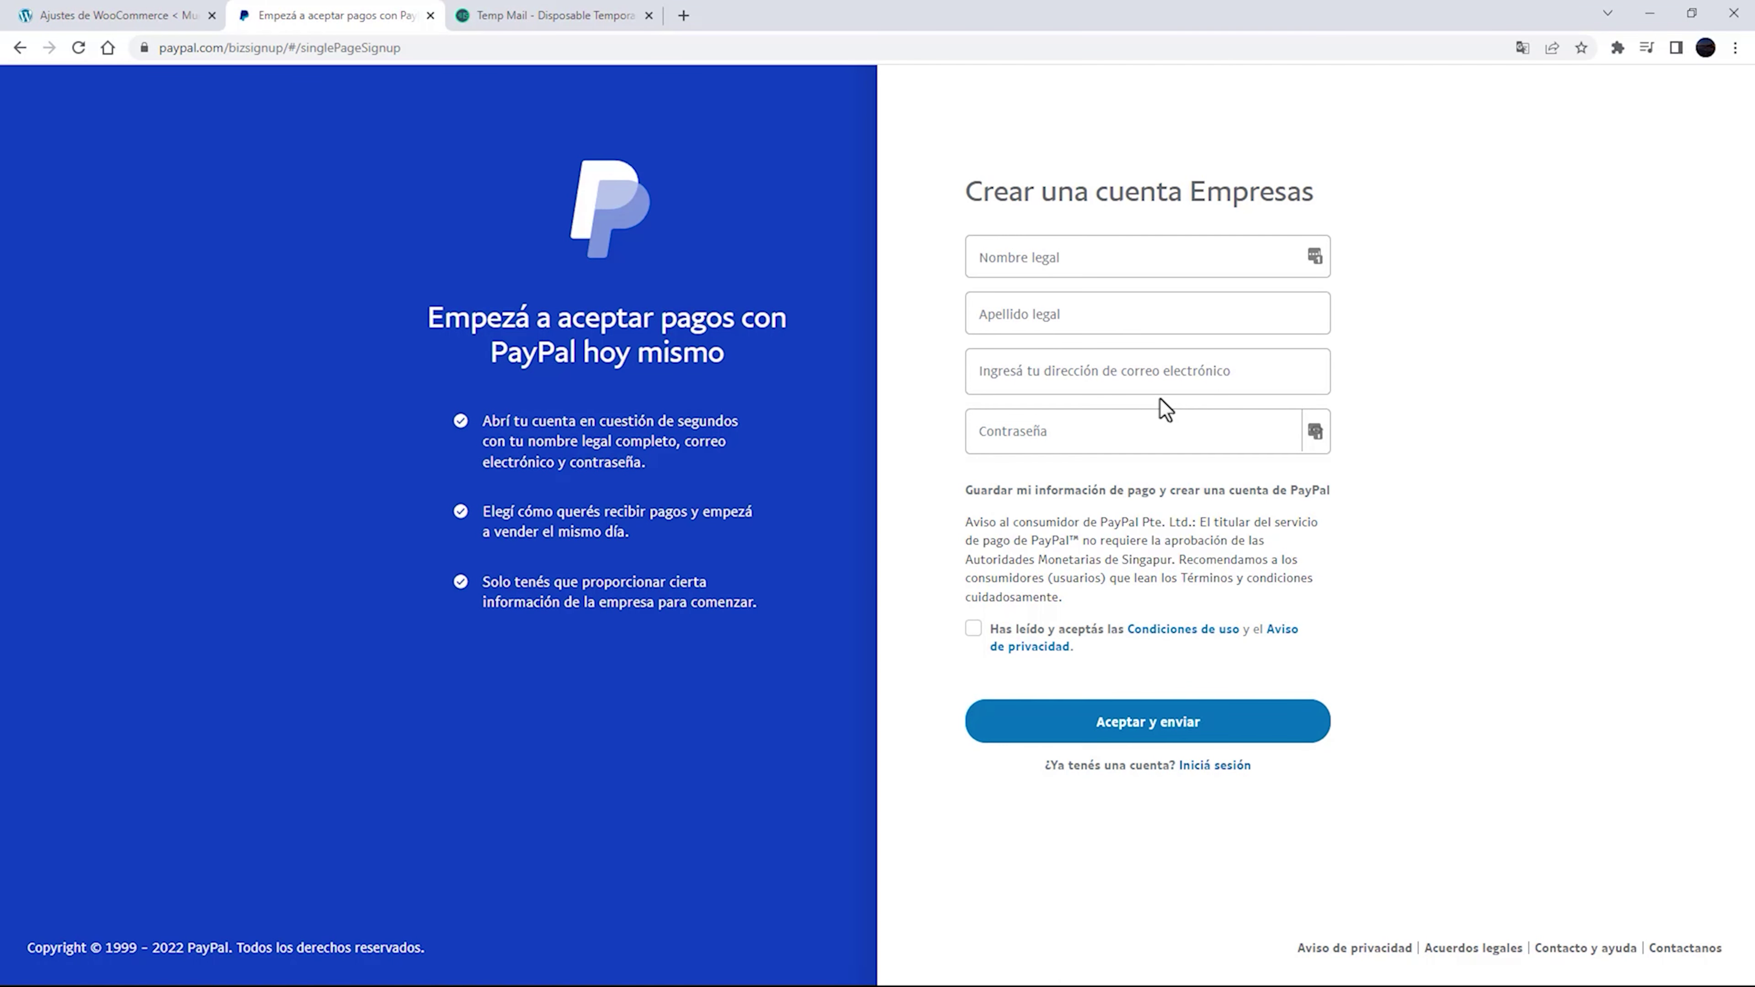
pyautogui.click(1071, 256)
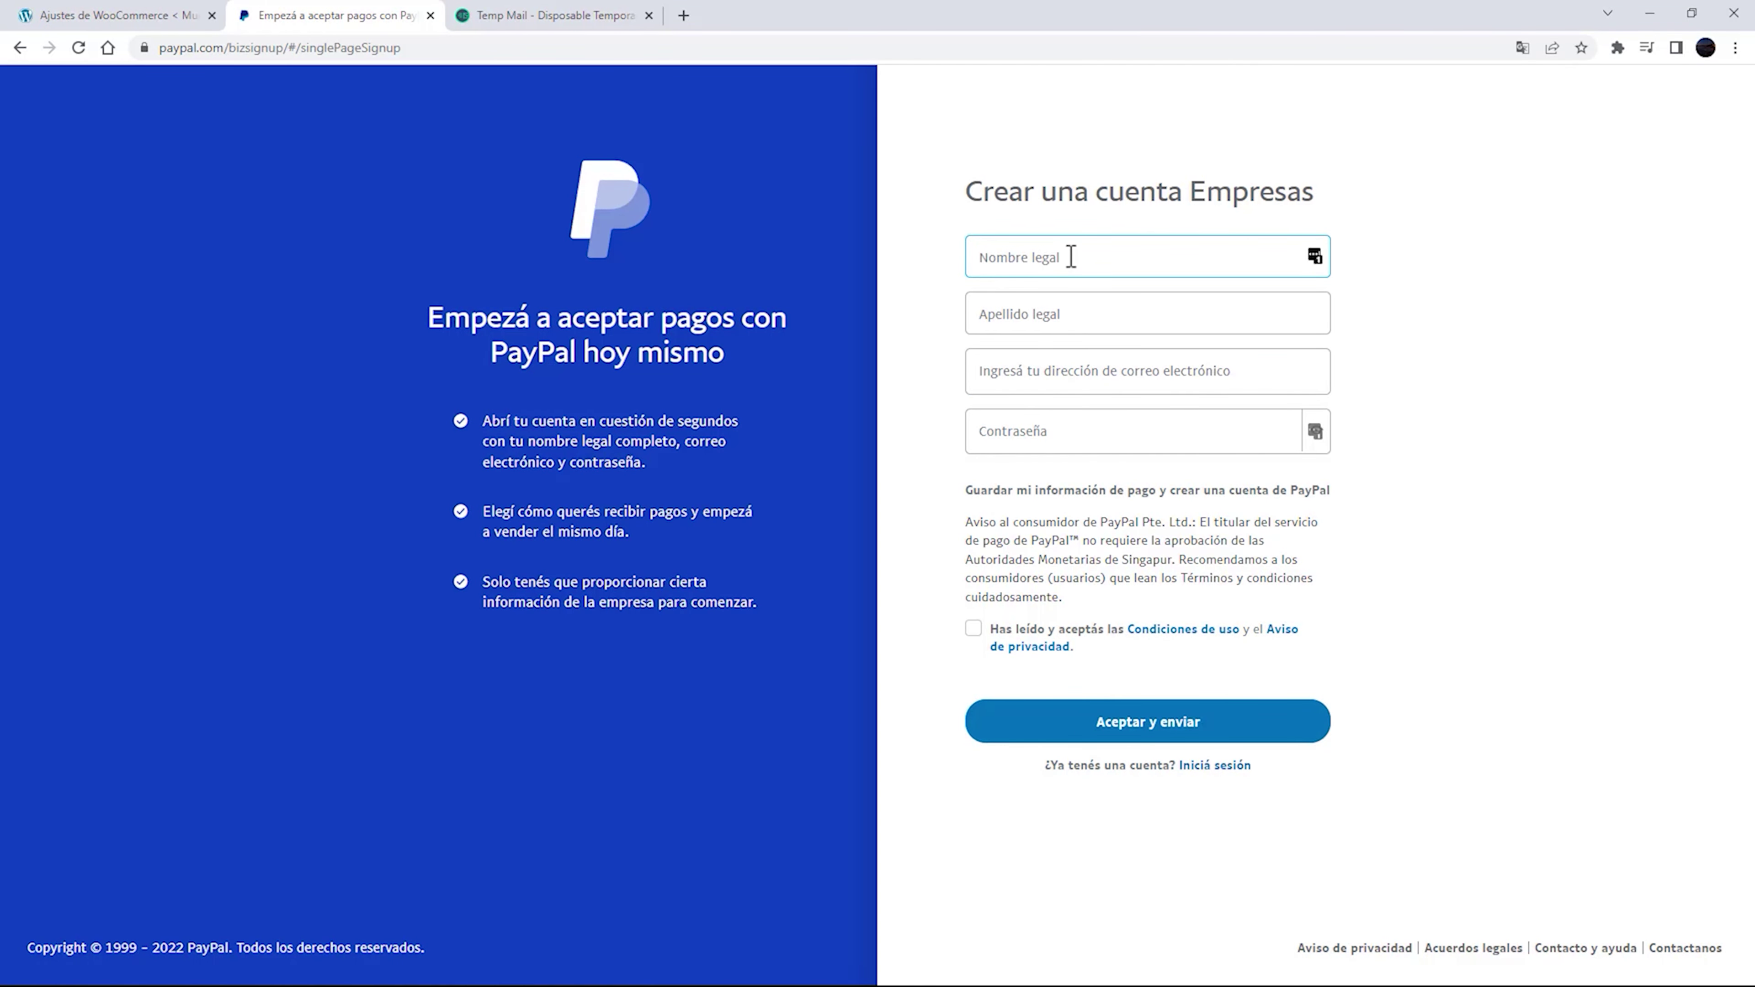
pyautogui.click(546, 15)
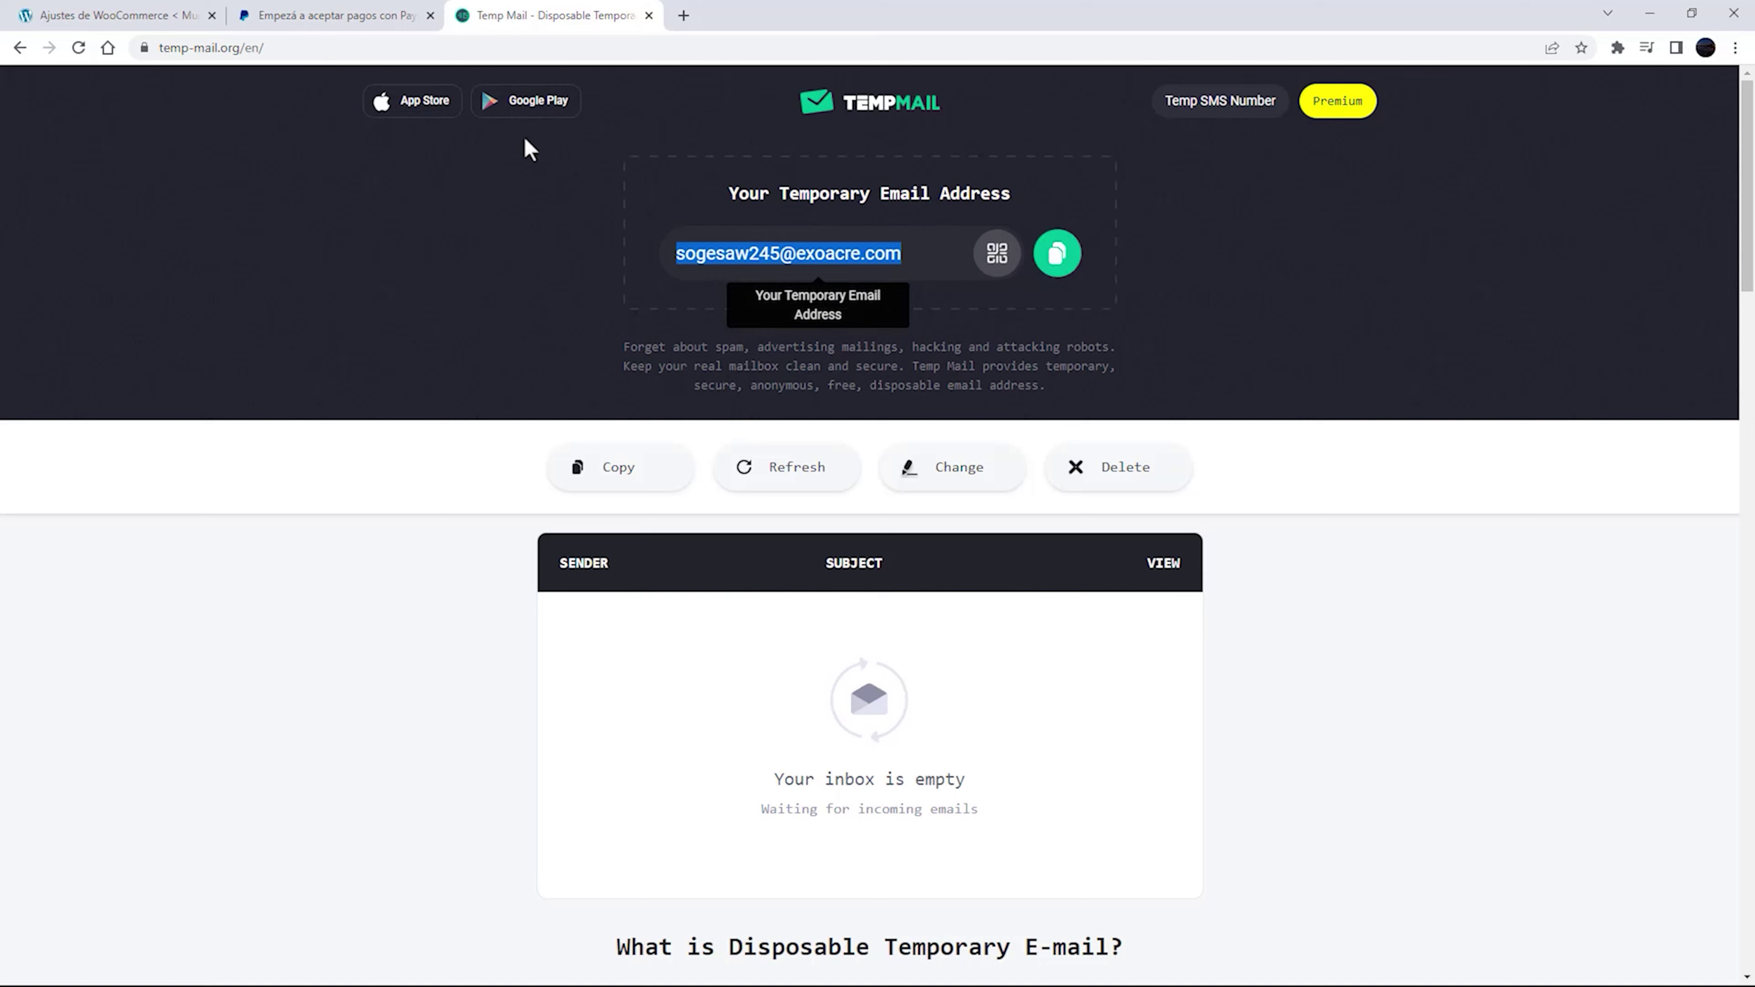
pyautogui.click(366, 14)
pyautogui.hotkey('ctrl', 'v')
pyautogui.press('Tab')
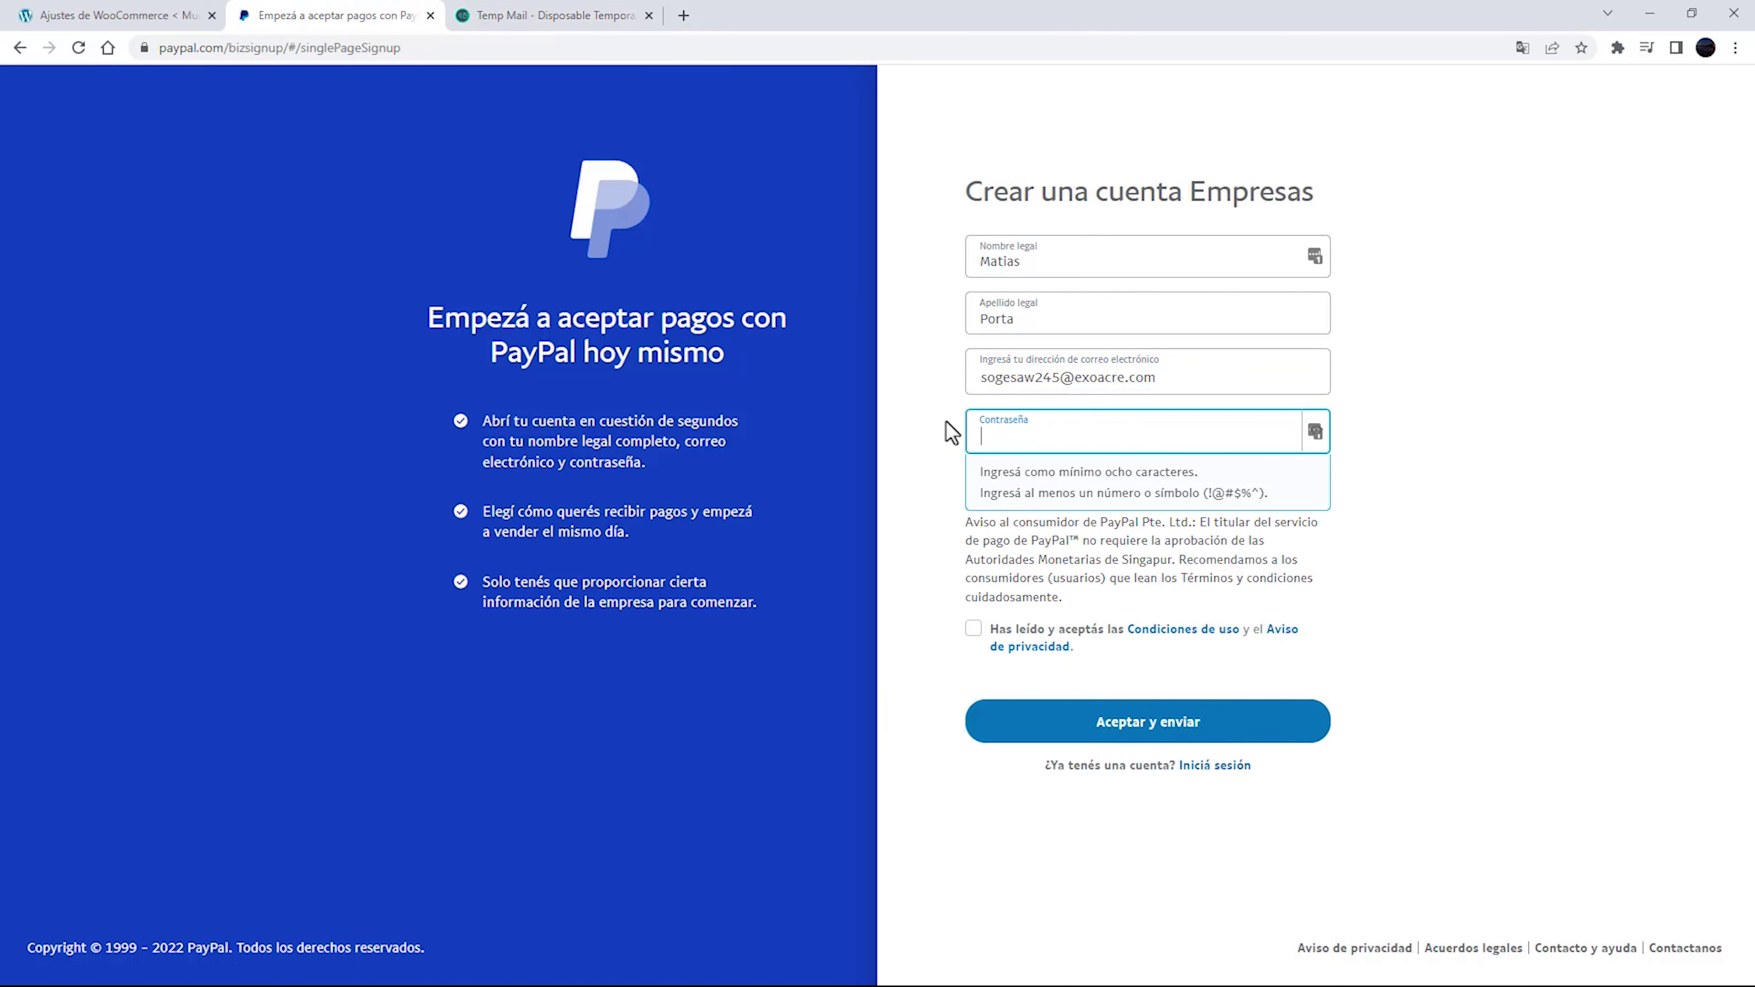
pyautogui.write('••')
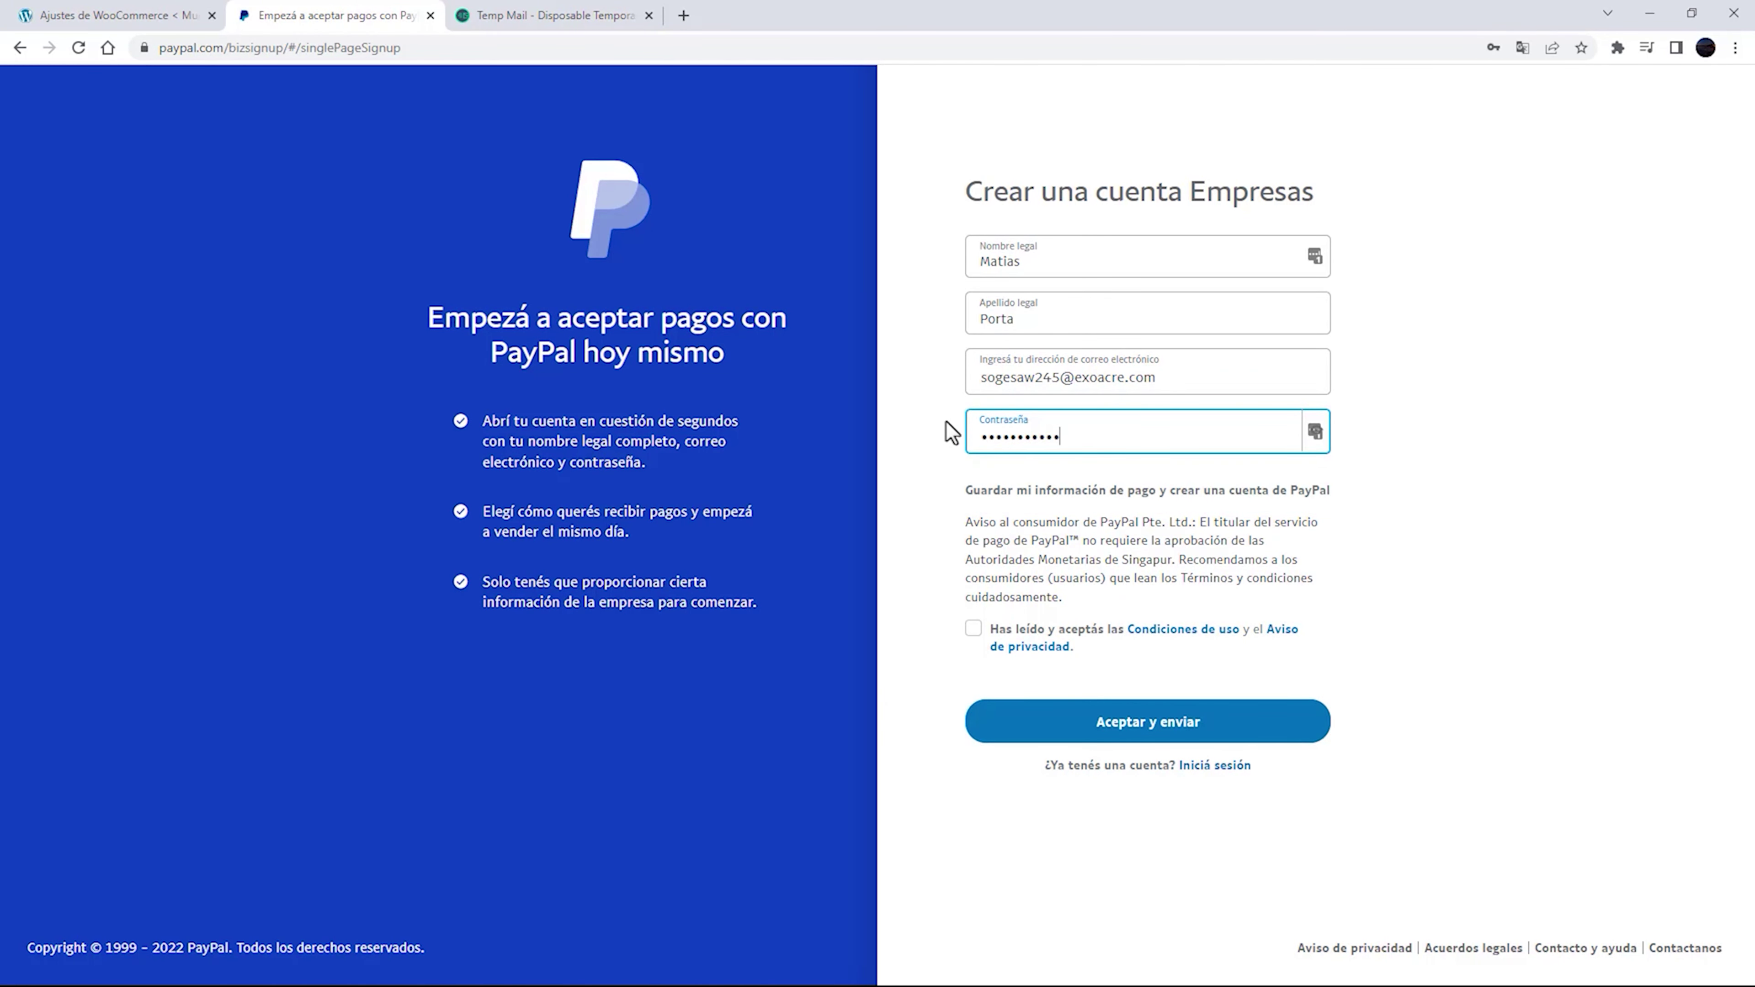
pyautogui.click(1209, 722)
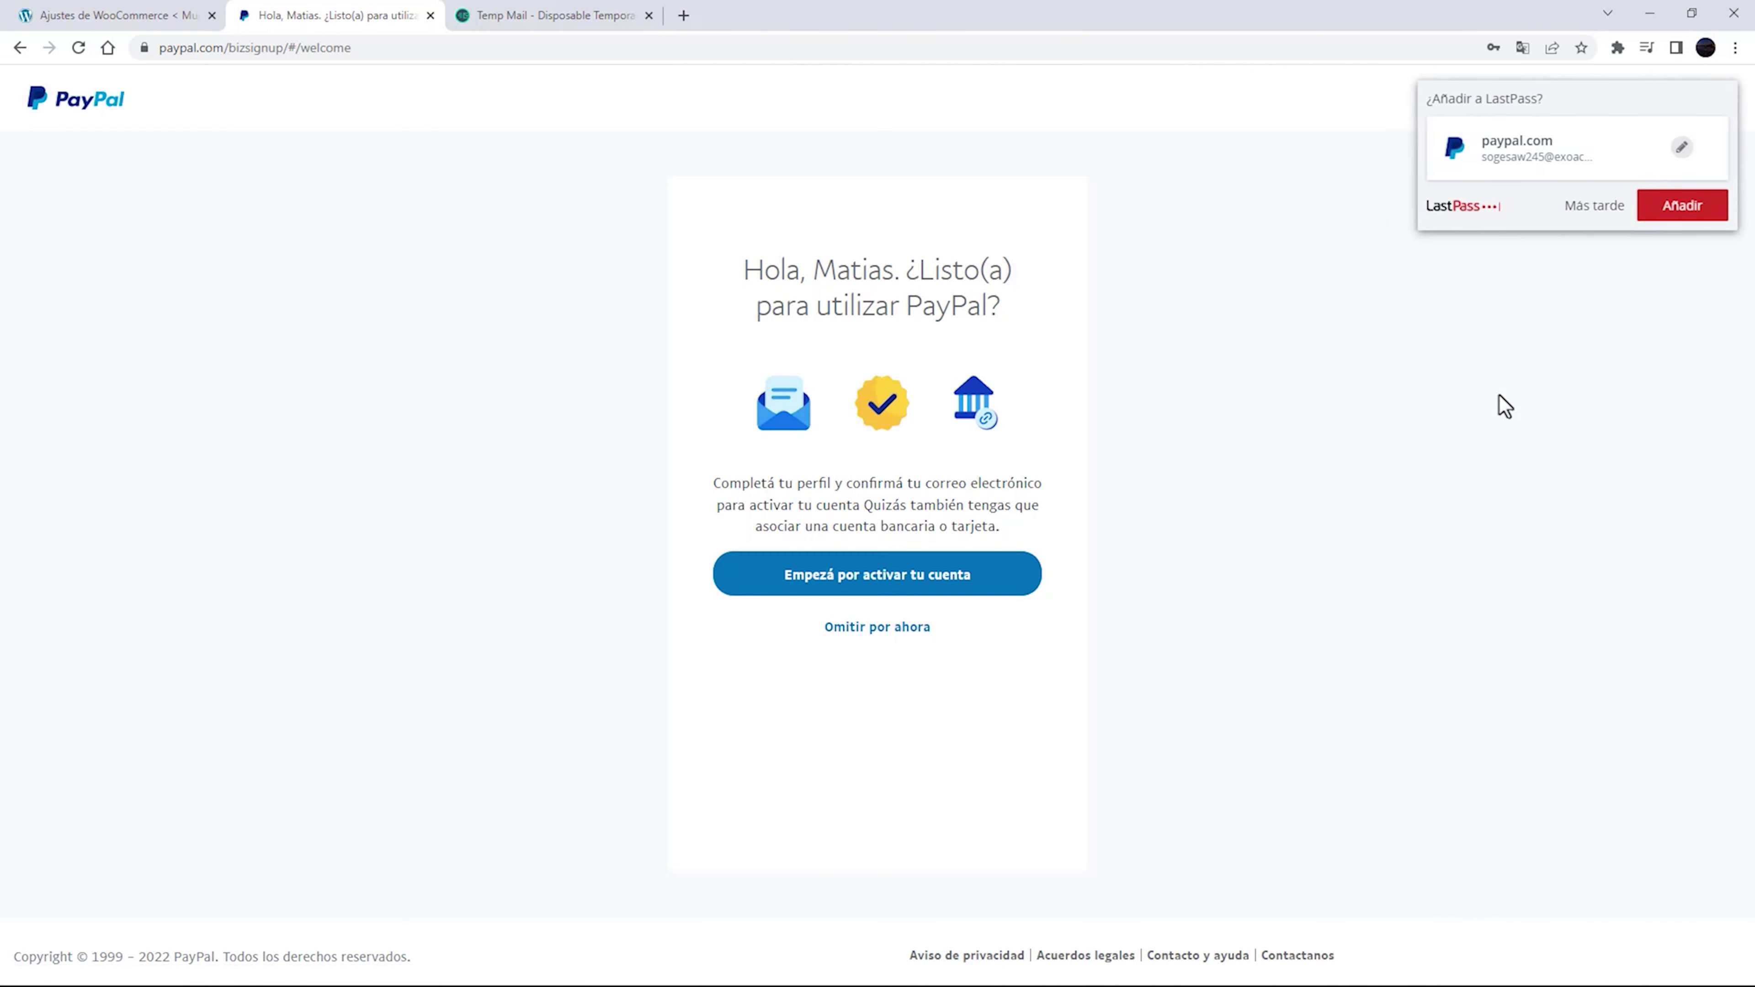
# Step: Save the PayPal login in LastPass, skip activation for now, and return to the welcome page
pyautogui.click(1651, 218)
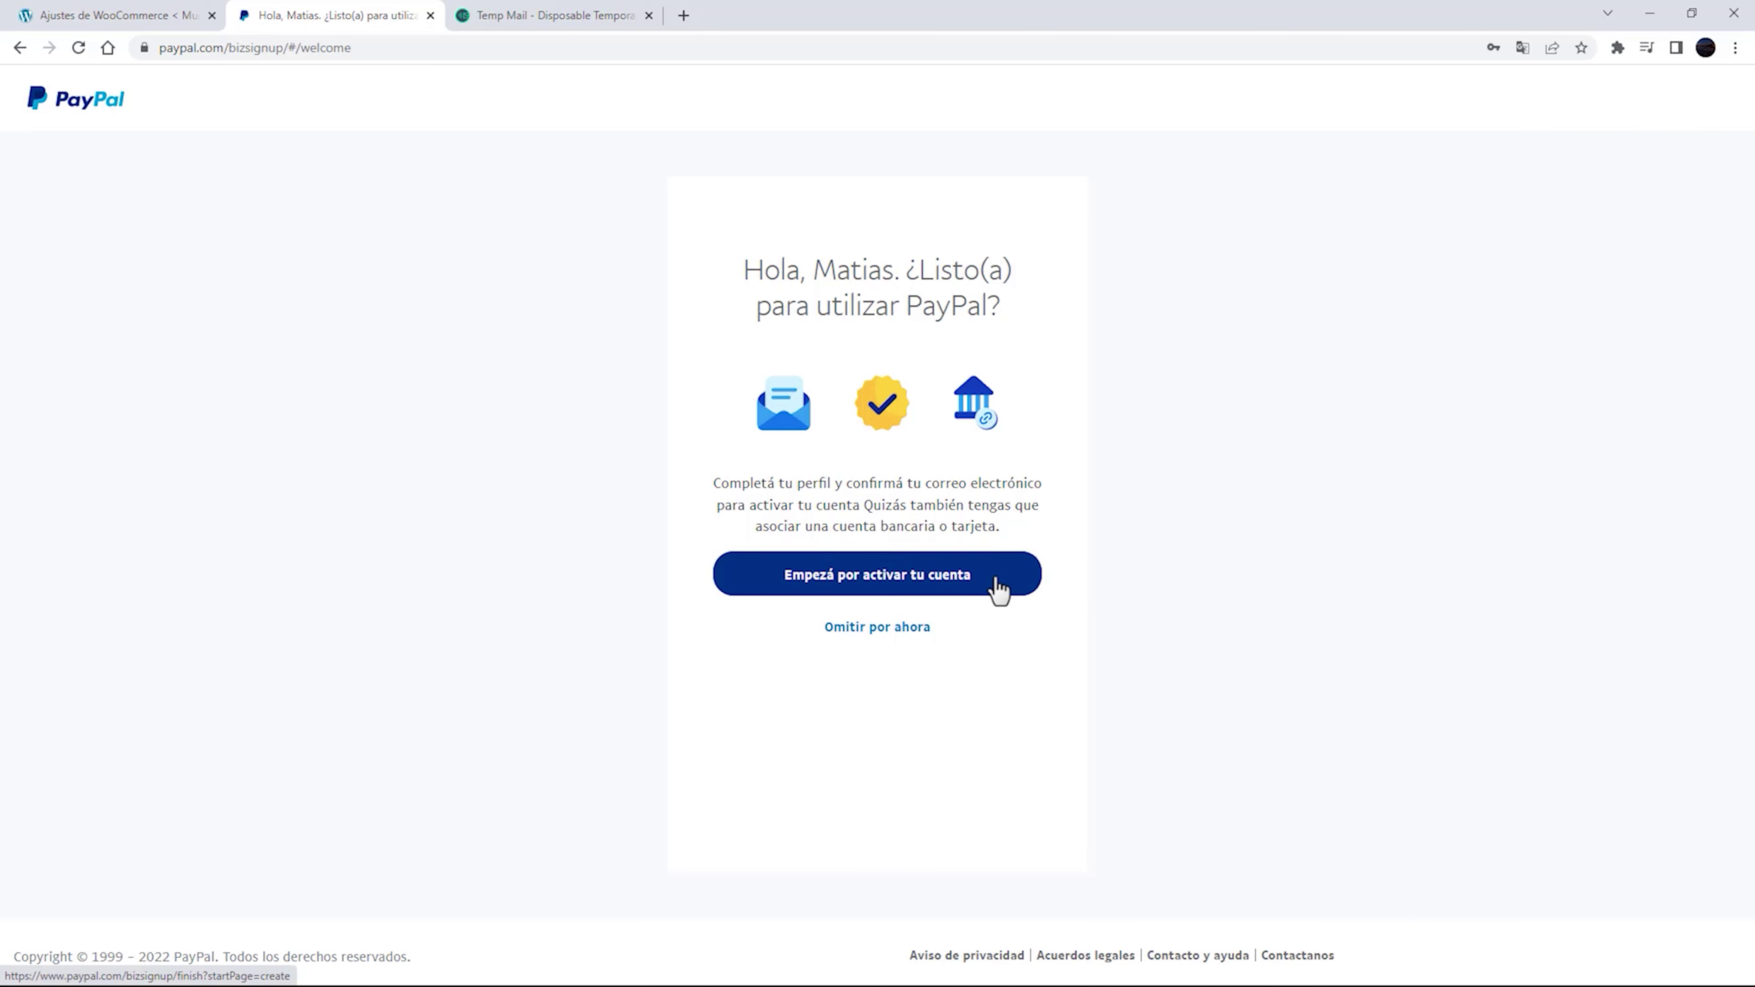
pyautogui.click(907, 629)
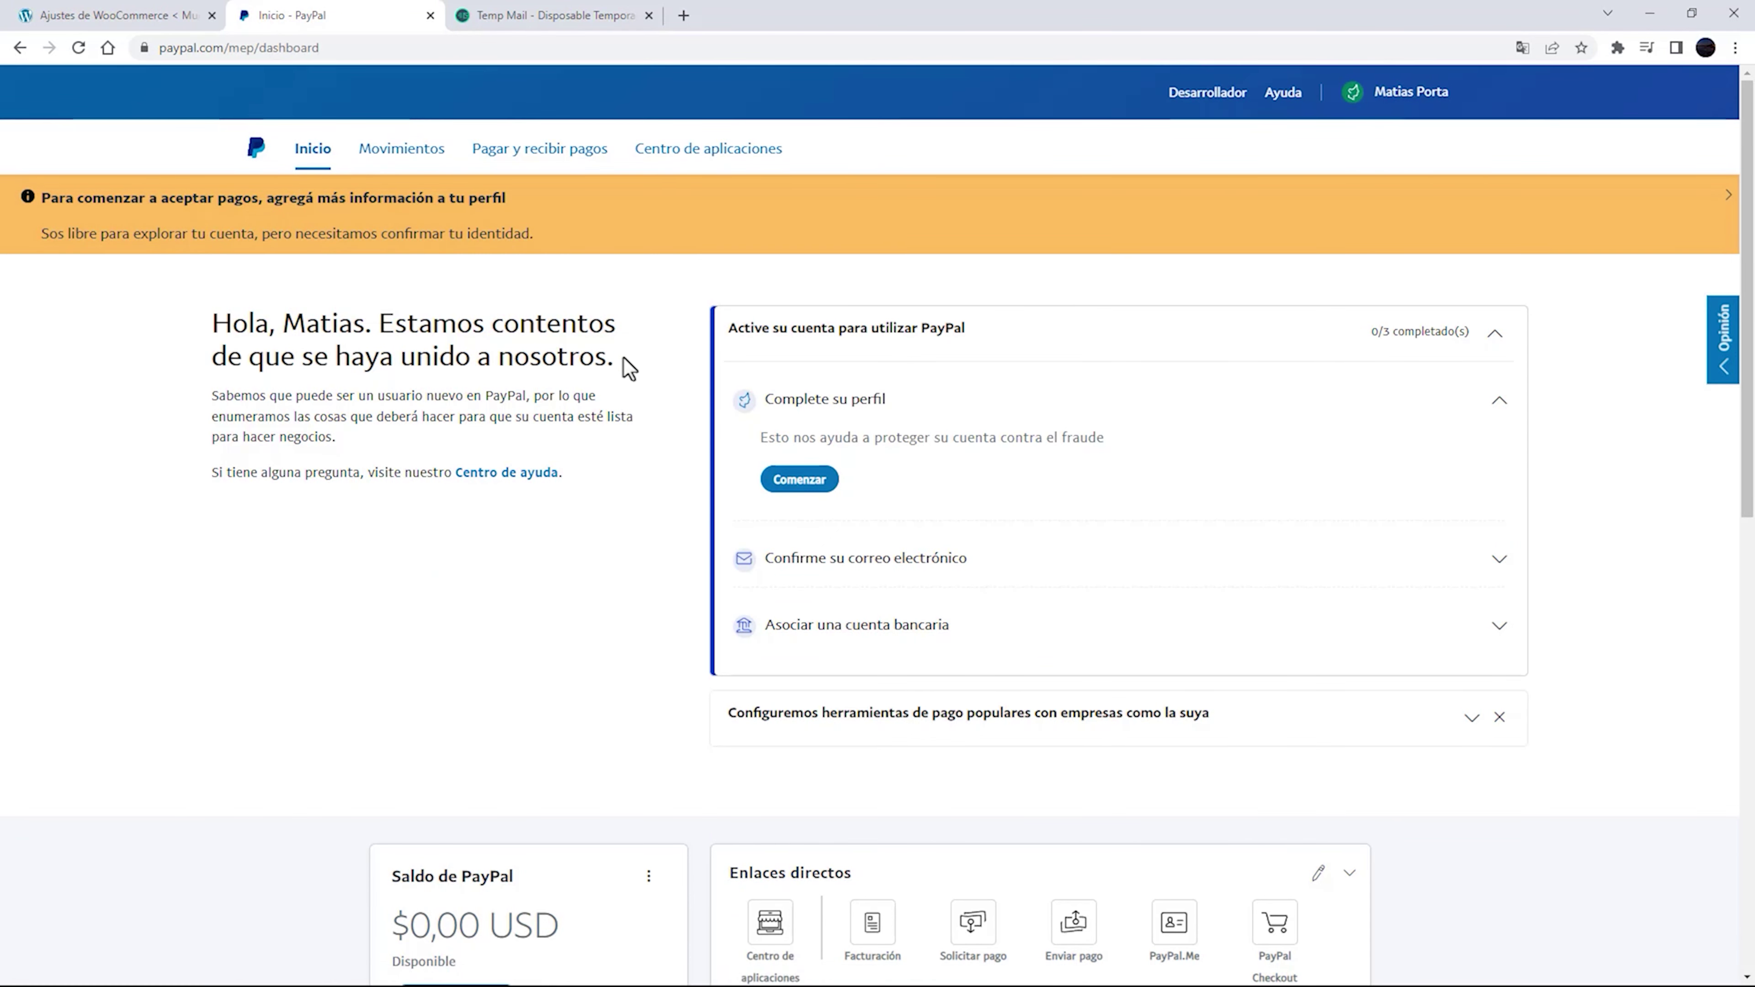
pyautogui.scroll(-10, 622, 372)
pyautogui.scroll(-2, 706, 395)
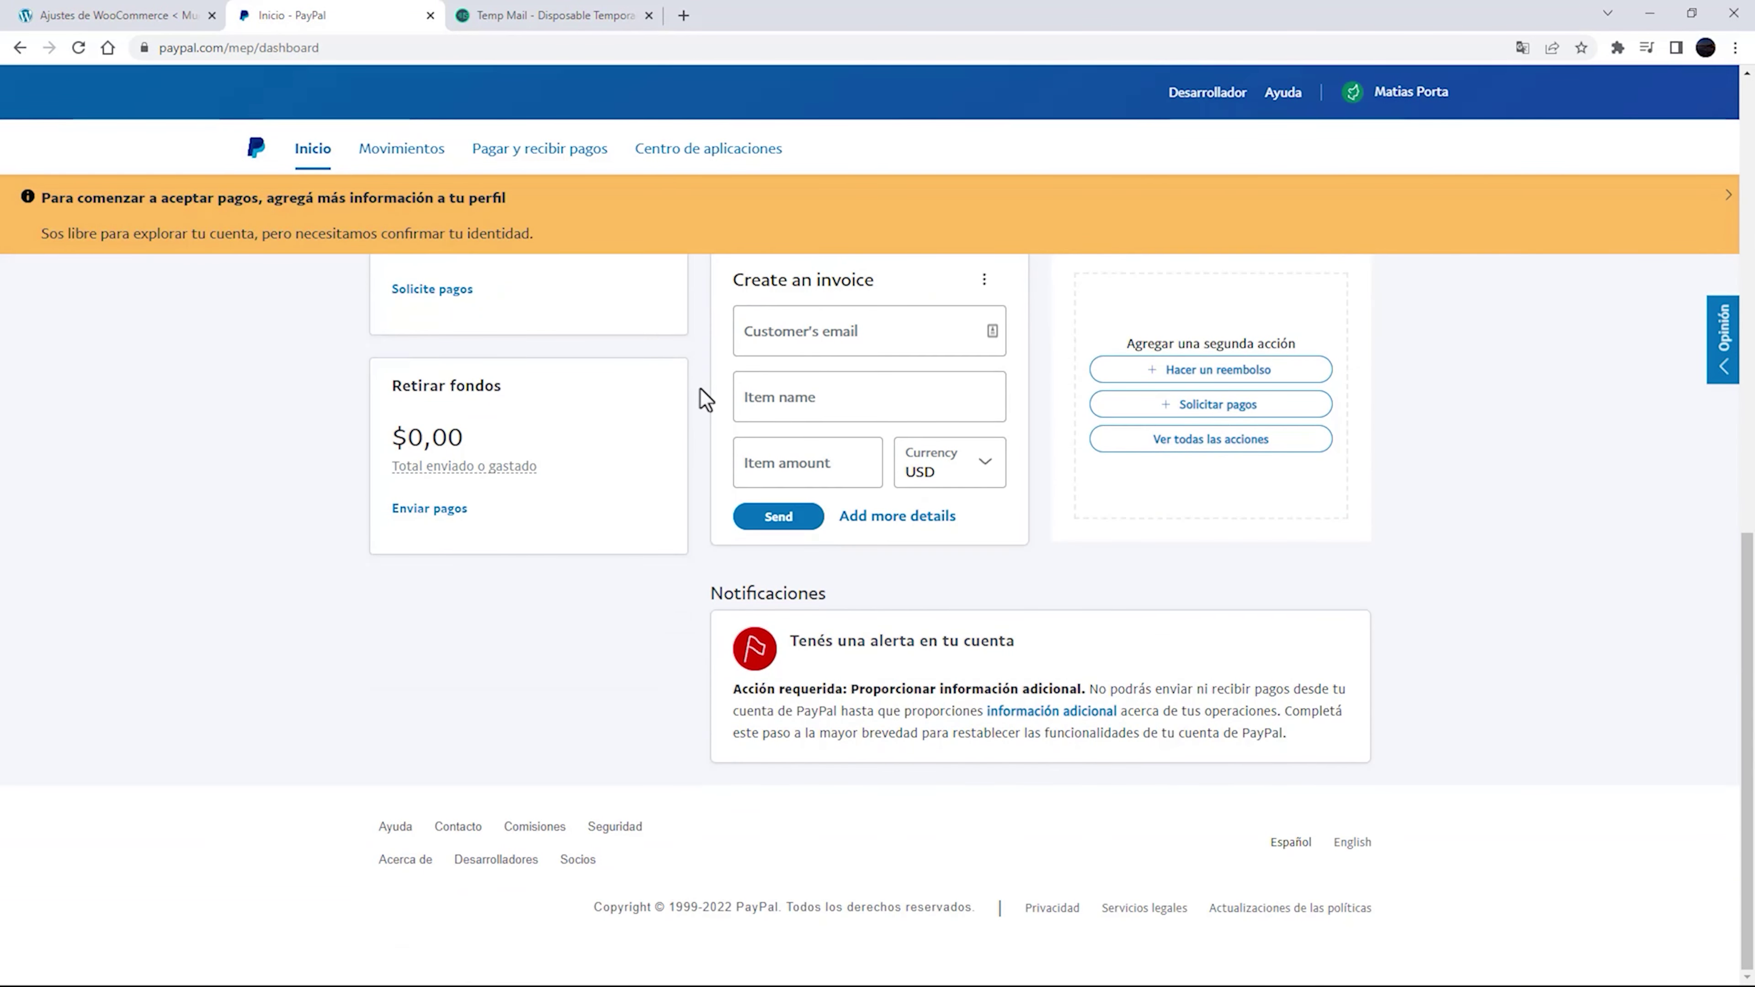
pyautogui.scroll(12, 705, 398)
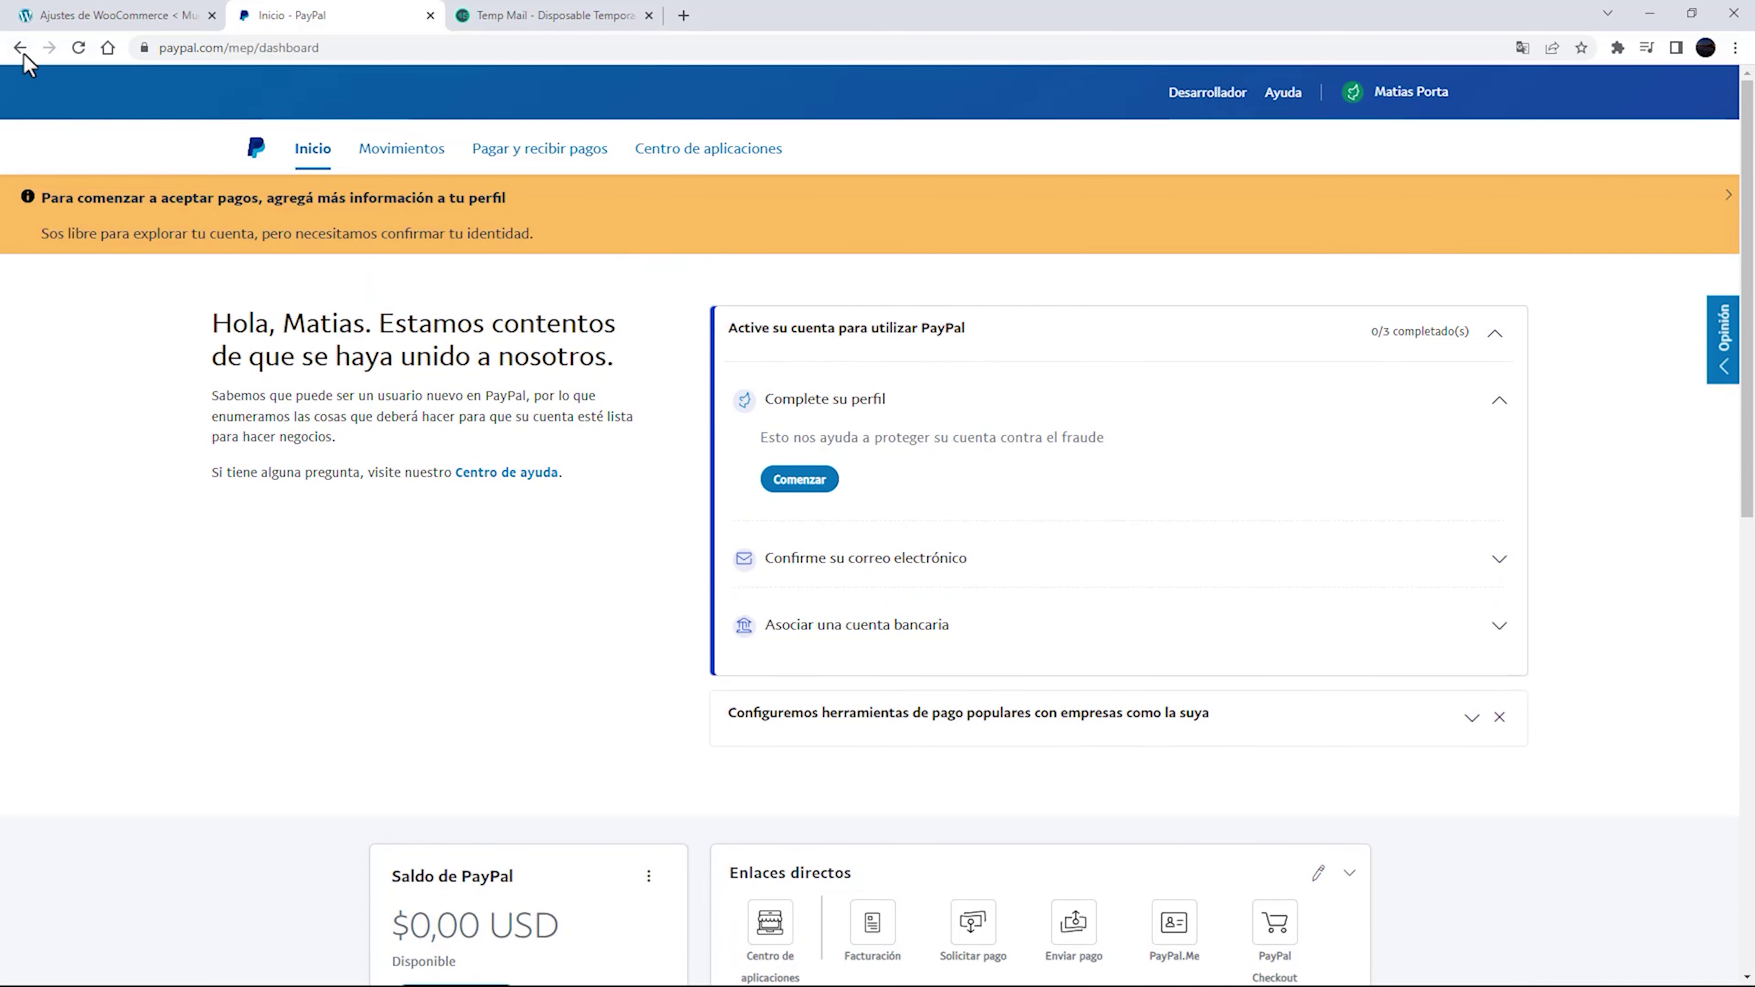
pyautogui.click(21, 48)
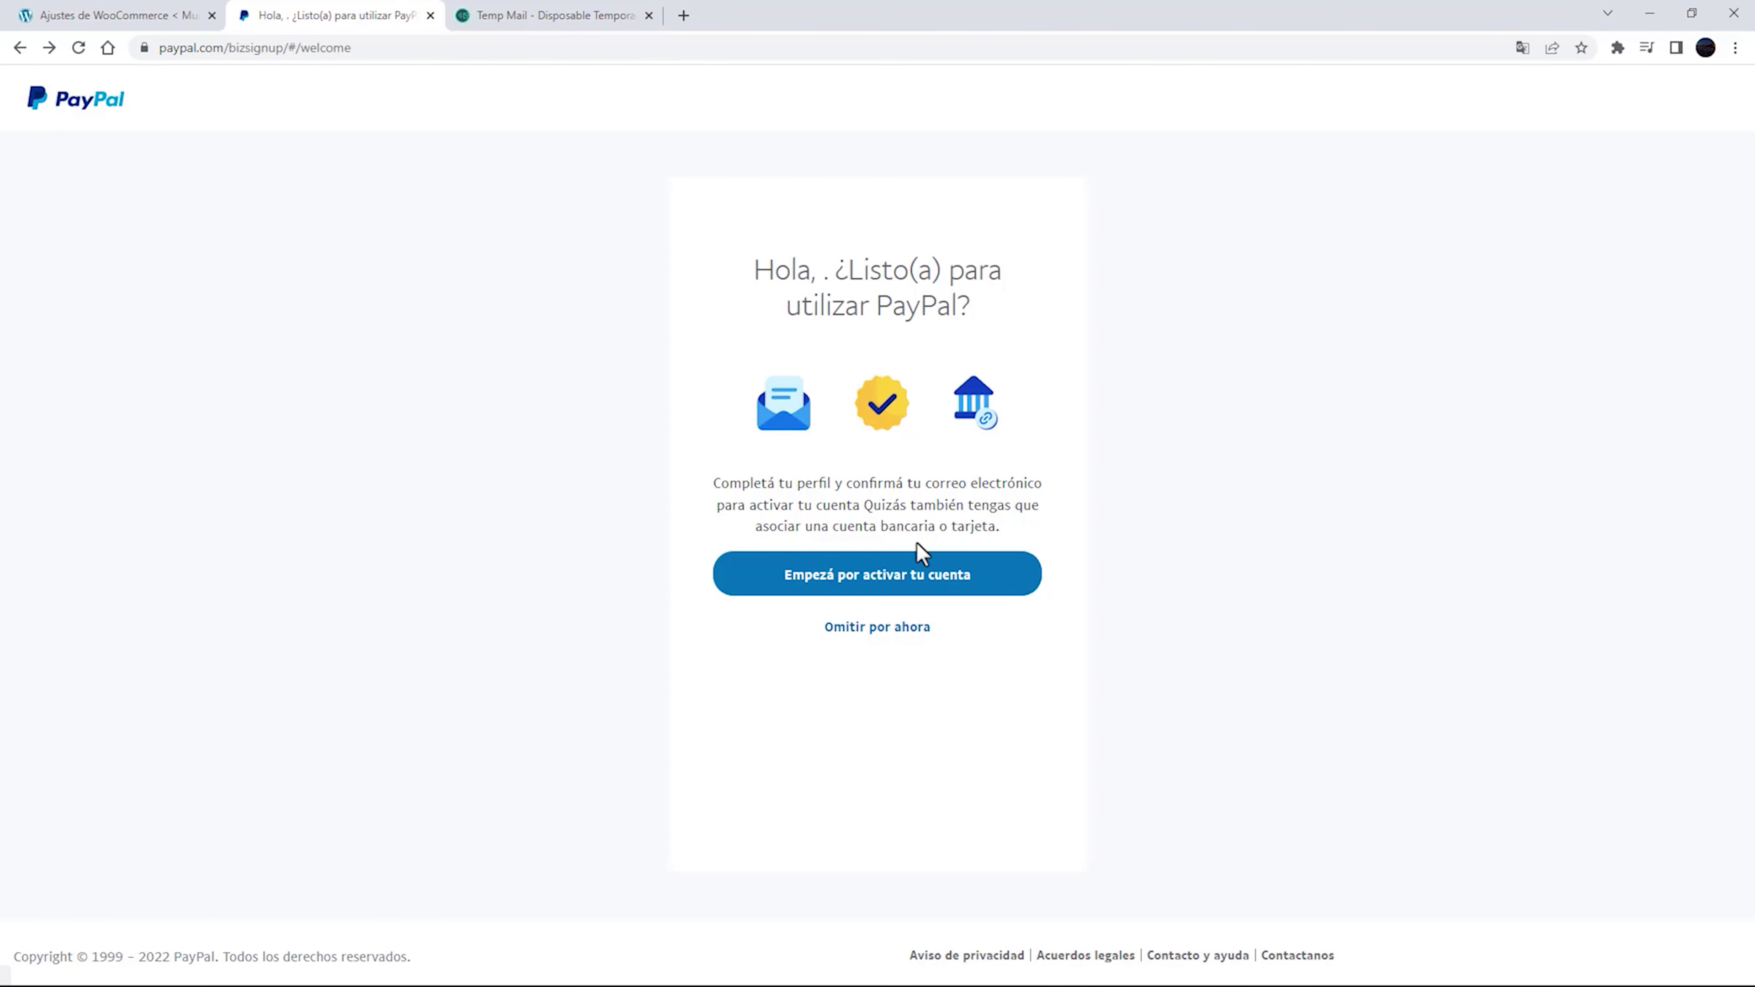
# Step: Start activating the account as a company named Mundo Tekno SRL, reused as commercial name
pyautogui.click(994, 591)
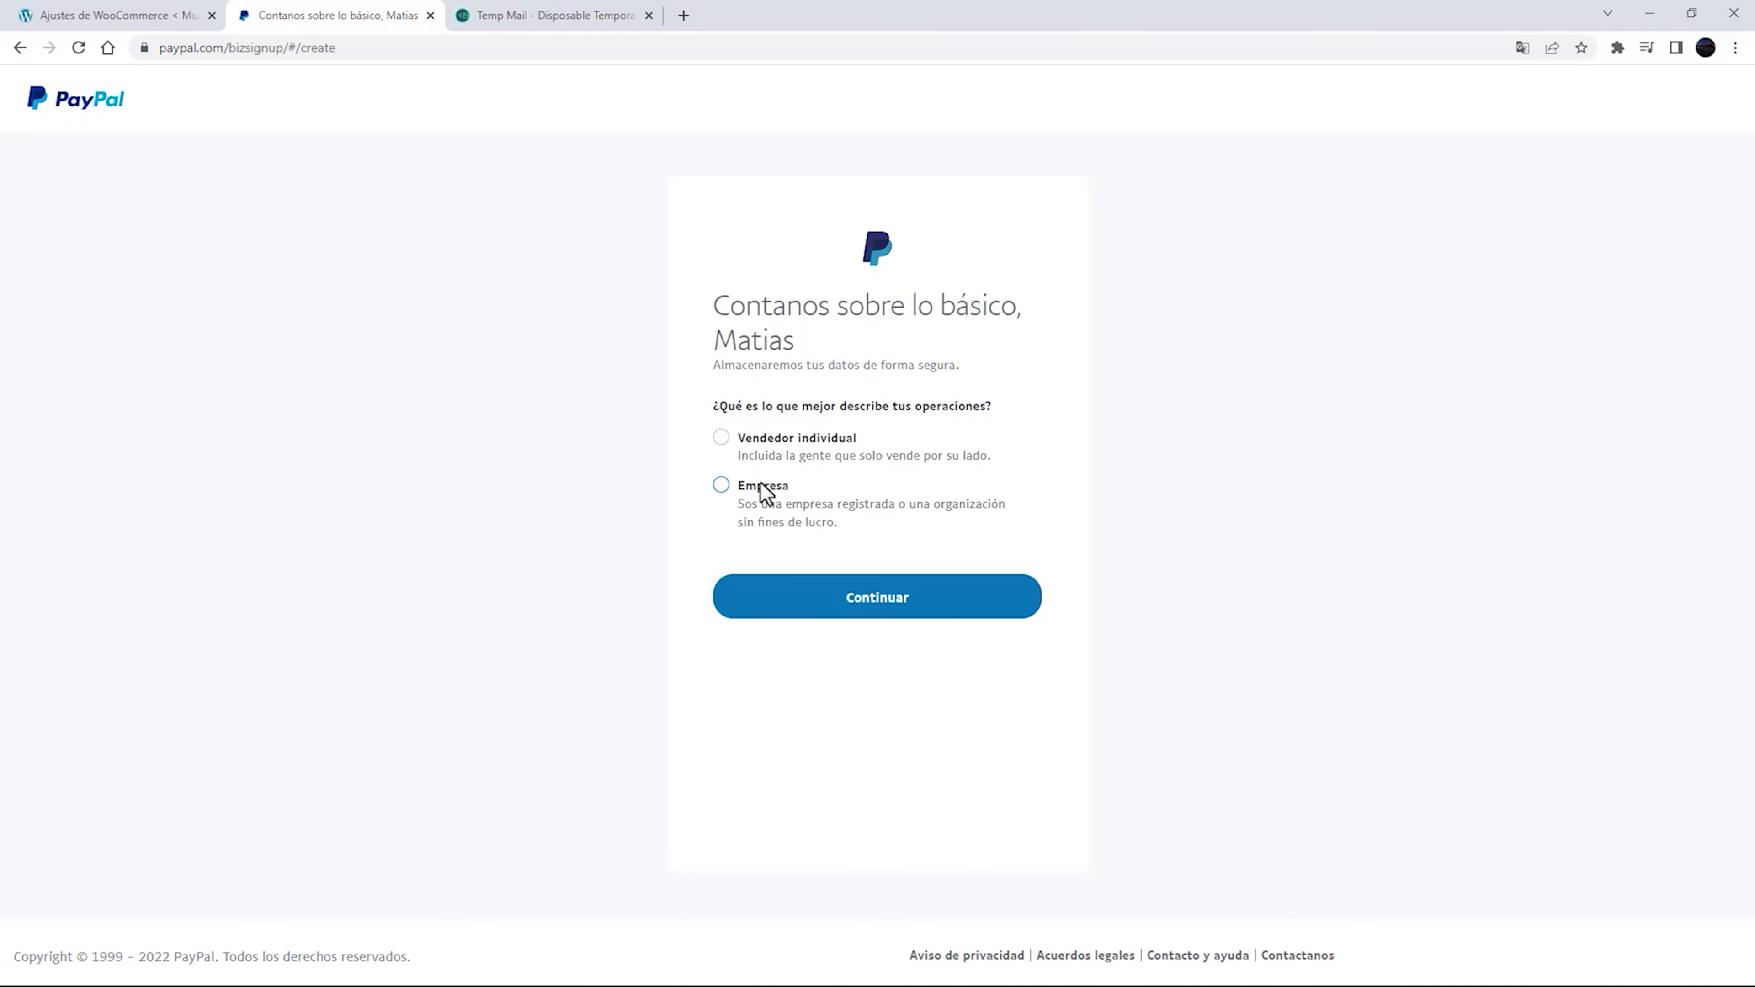
pyautogui.click(762, 492)
pyautogui.scroll(-3, 940, 512)
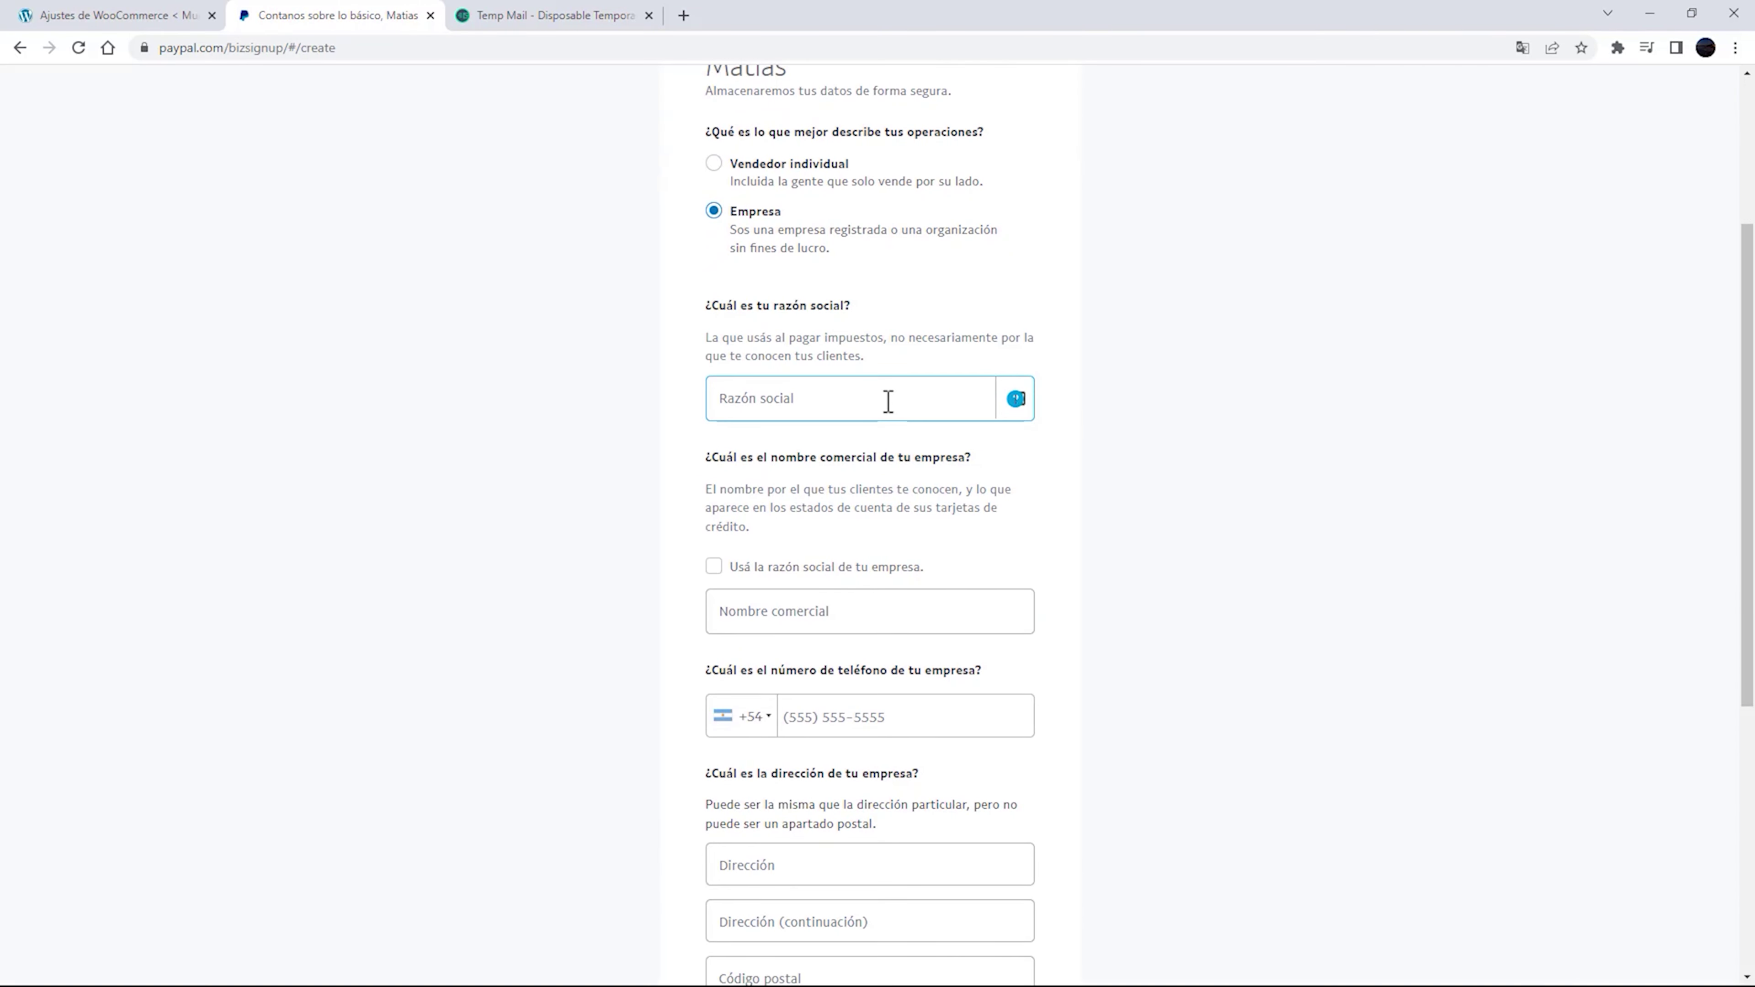
pyautogui.write('Mundo Tekno SRL')
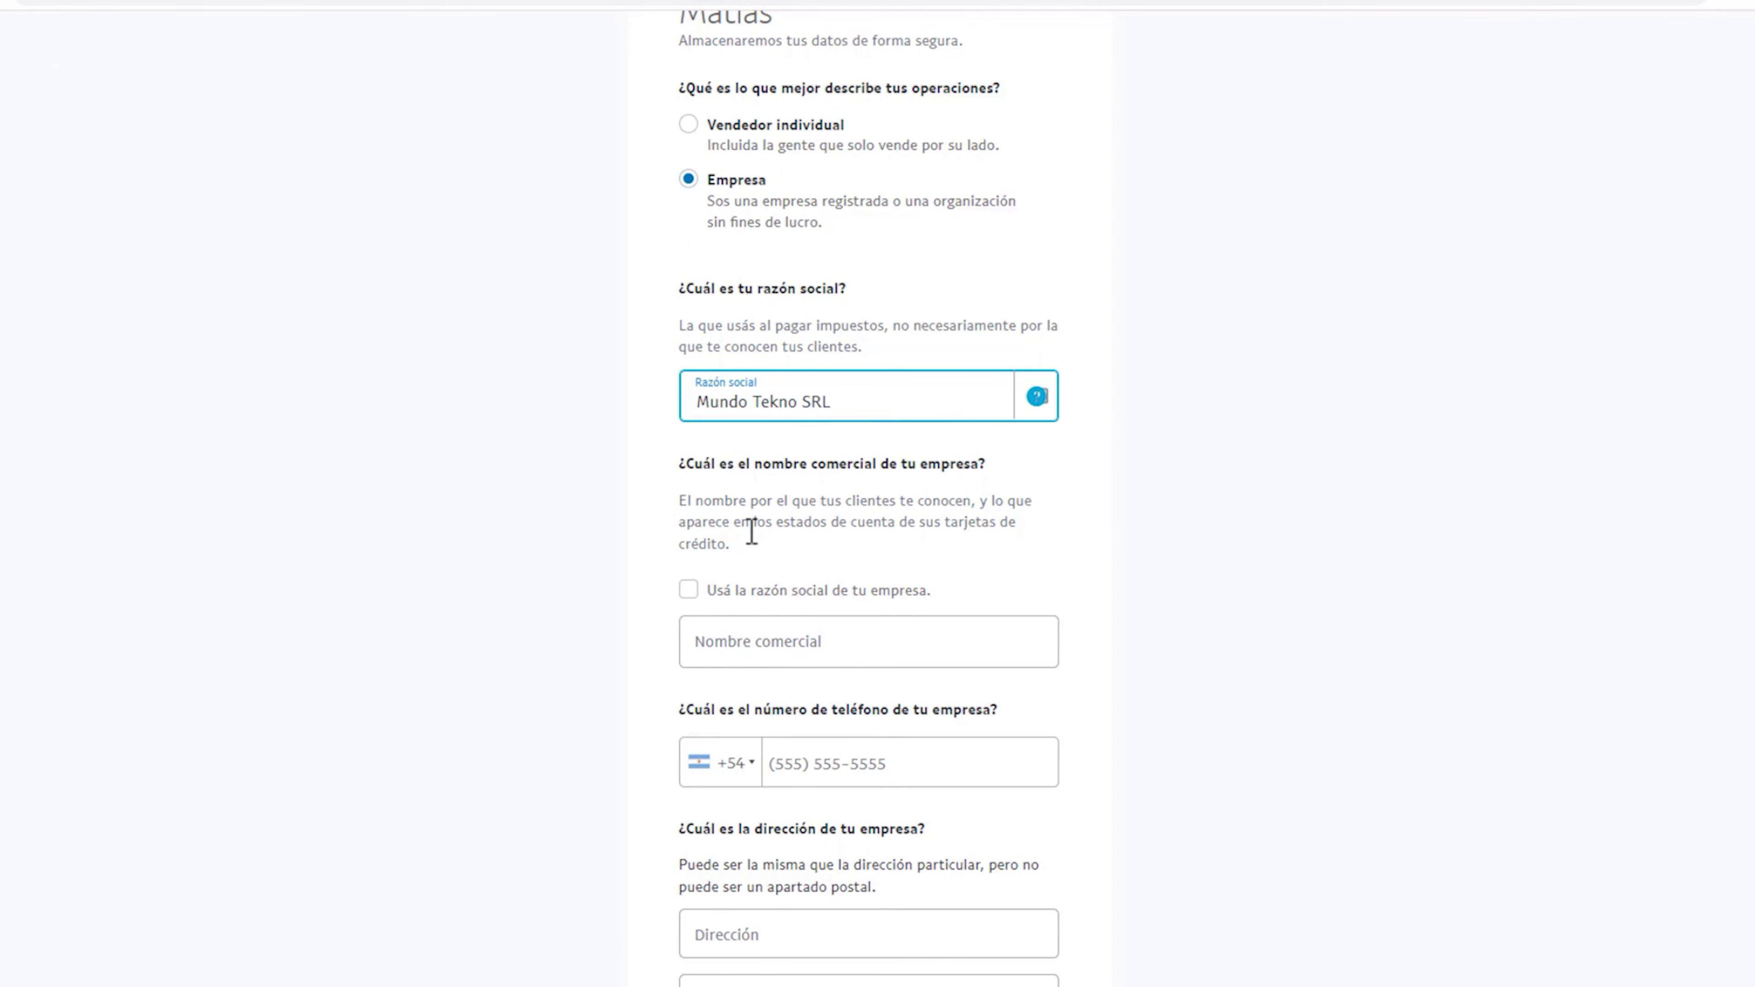
pyautogui.click(764, 591)
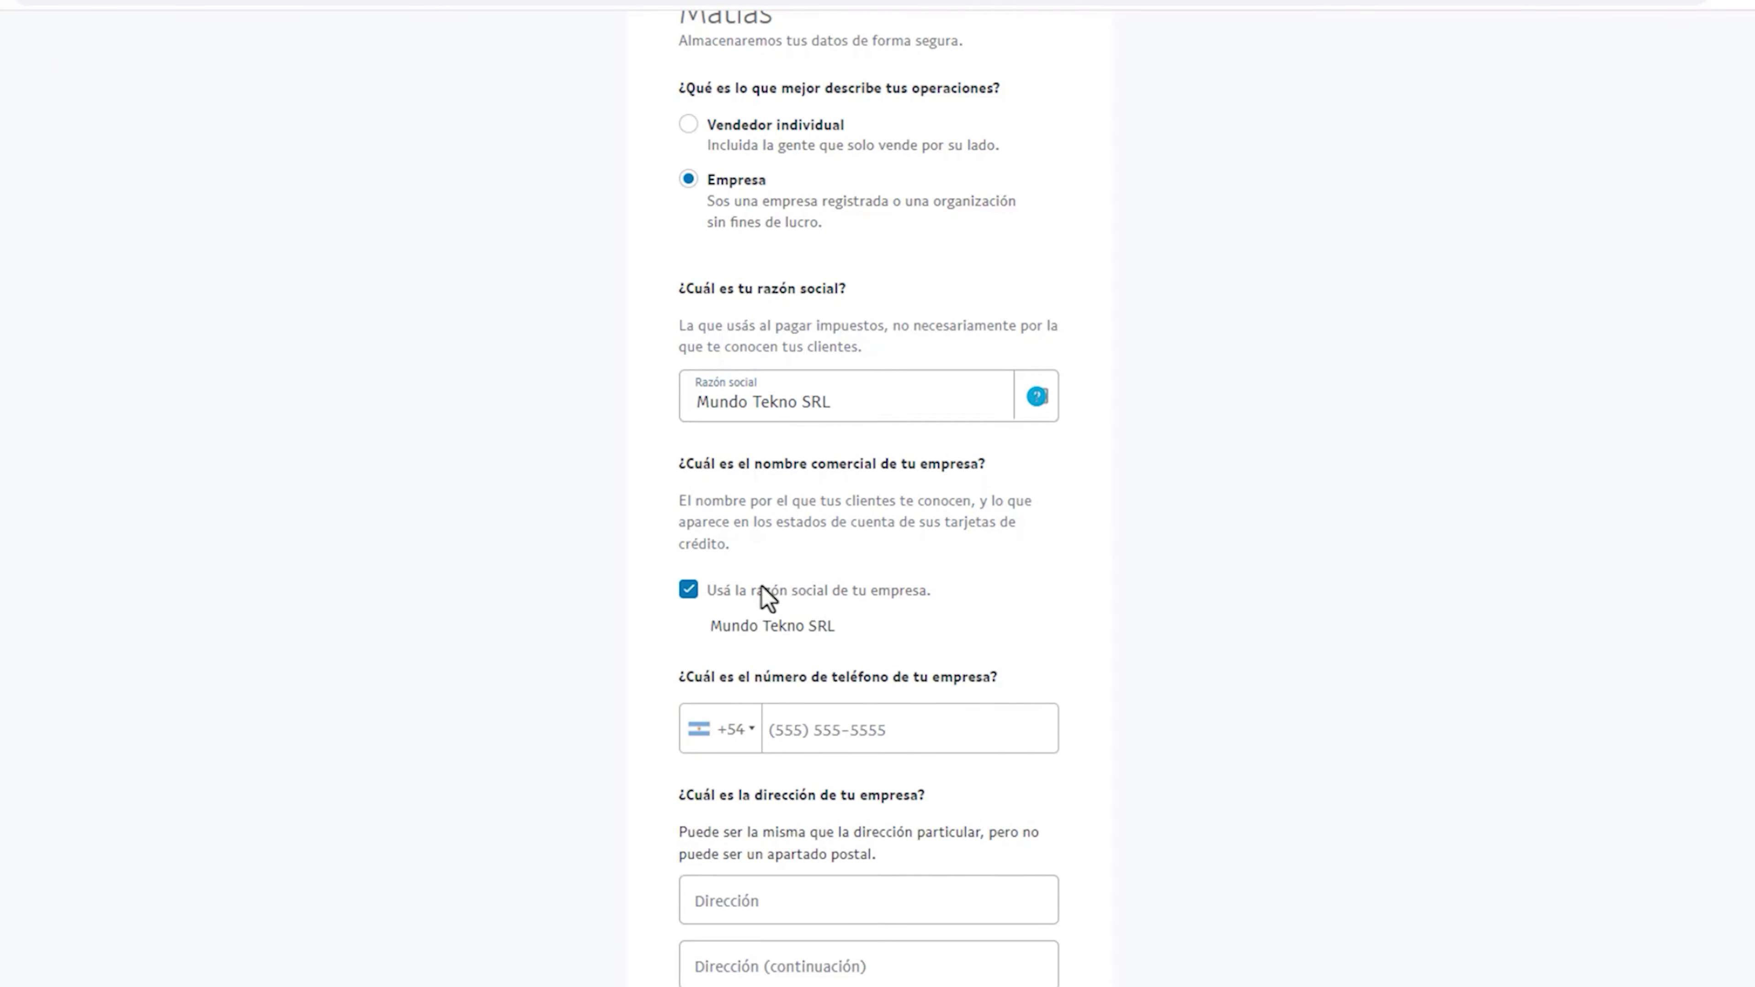
# Step: Enter the business phone and address, choose dólar estadounidense as main currency, and save
pyautogui.scroll(-3, 780, 553)
pyautogui.click(805, 519)
pyautogui.scroll(-3, 783, 559)
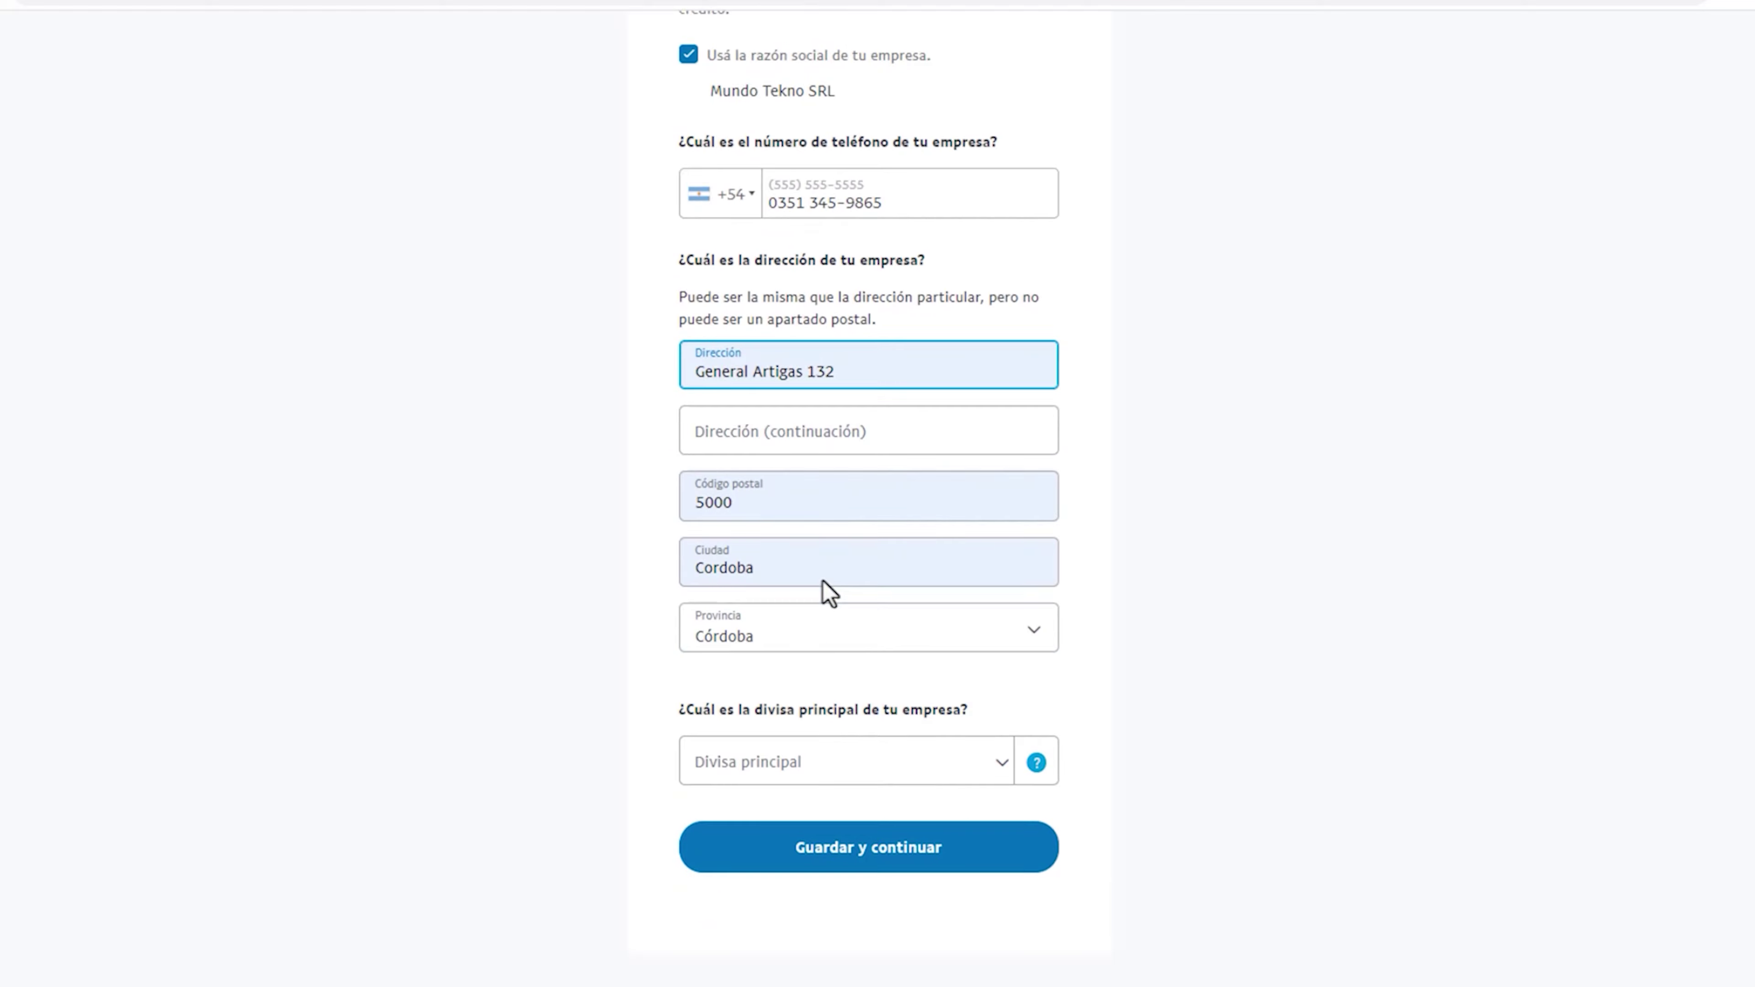
pyautogui.scroll(-2, 822, 622)
pyautogui.click(925, 662)
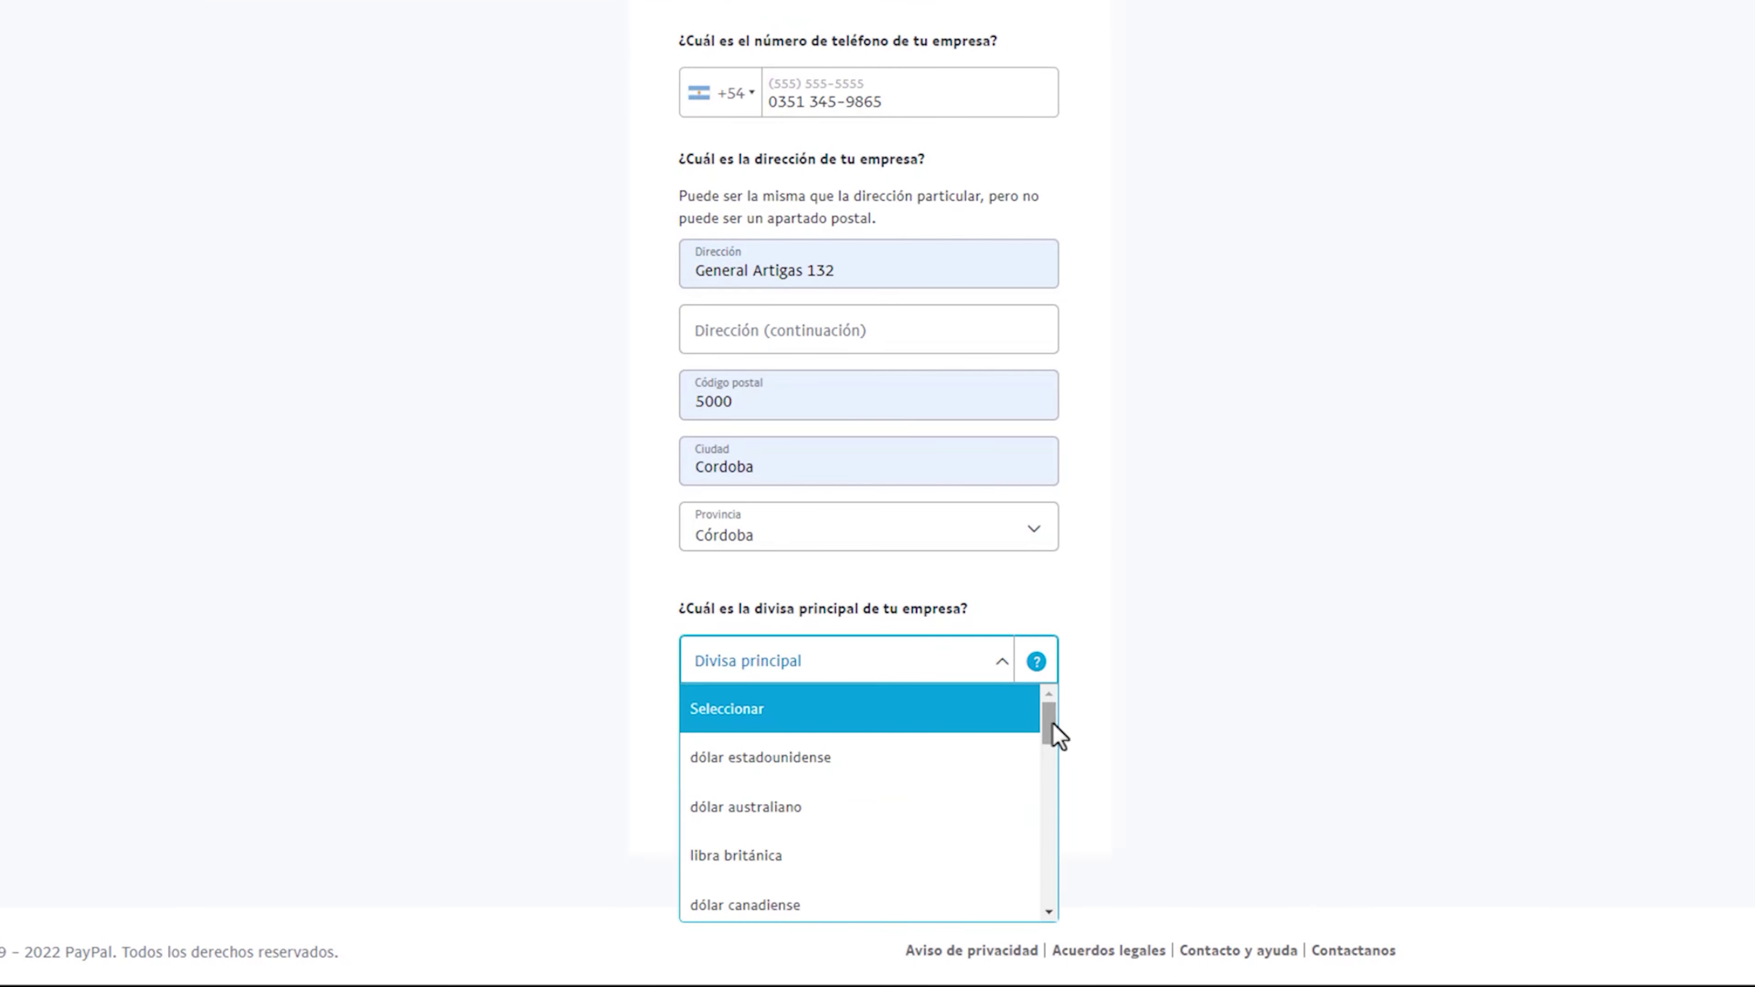
pyautogui.moveTo(1050, 733)
pyautogui.mouseDown()
pyautogui.moveTo(1046, 898)
pyautogui.moveTo(1076, 716)
pyautogui.mouseUp()
pyautogui.click(933, 712)
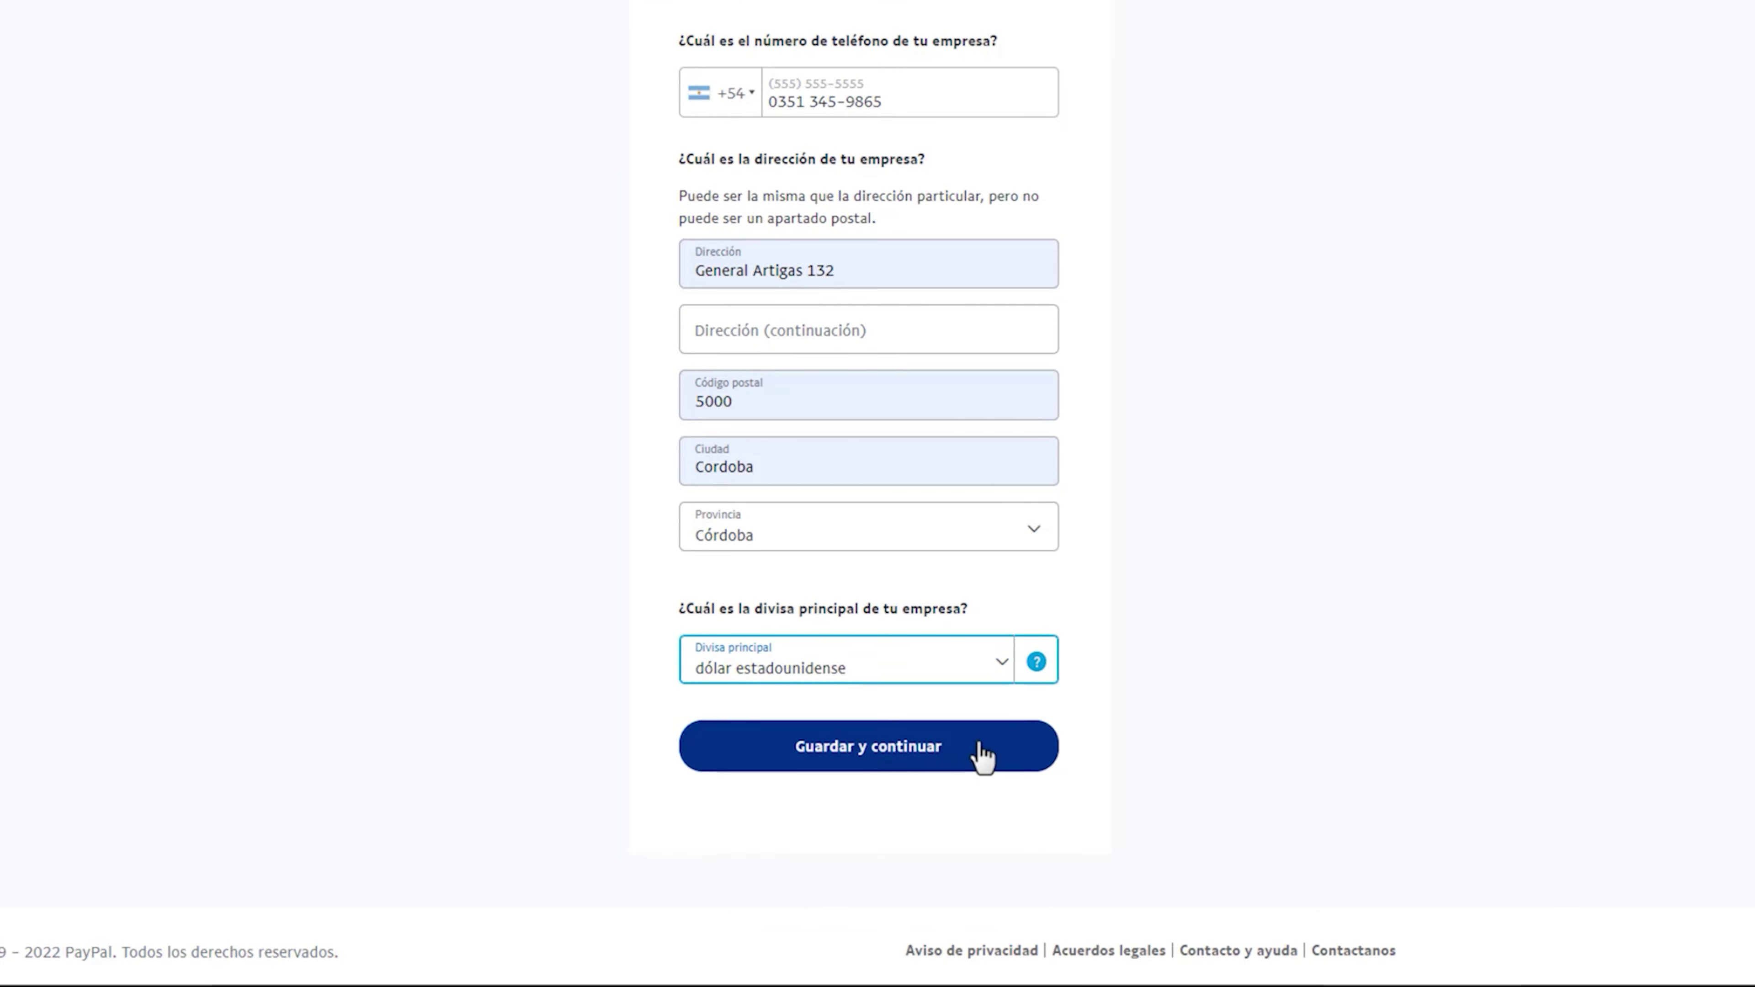
pyautogui.scroll(5, 982, 757)
pyautogui.scroll(-5, 983, 757)
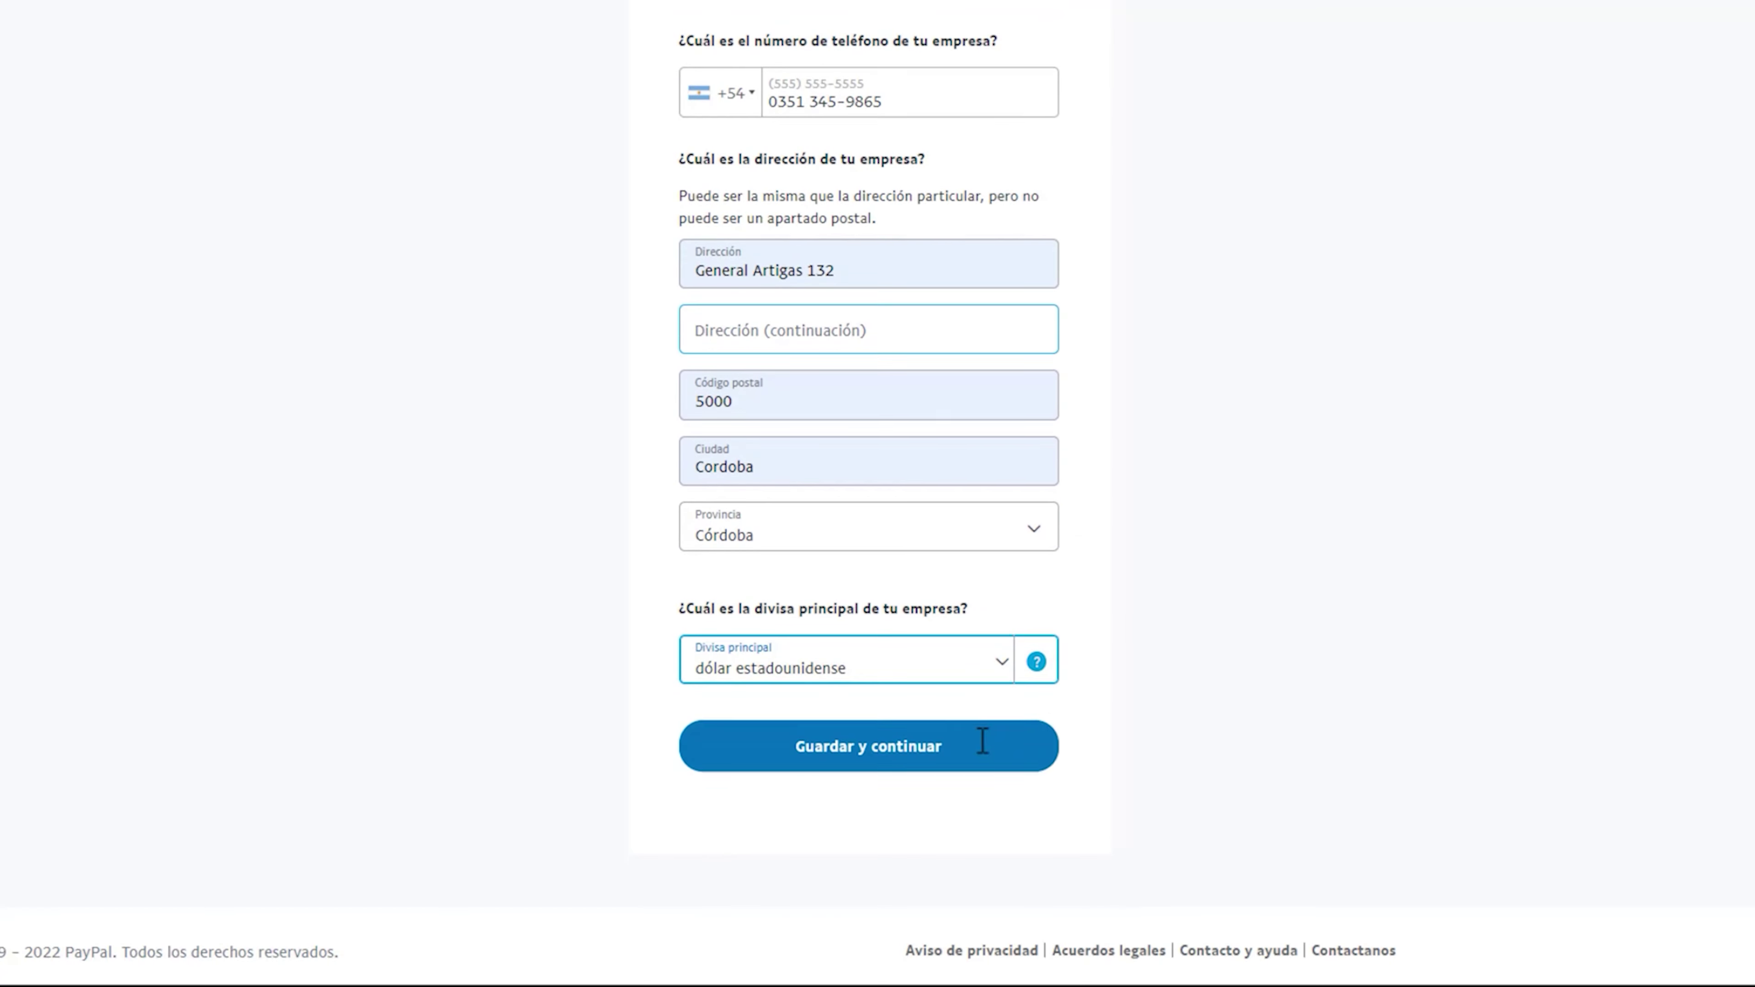
pyautogui.click(978, 769)
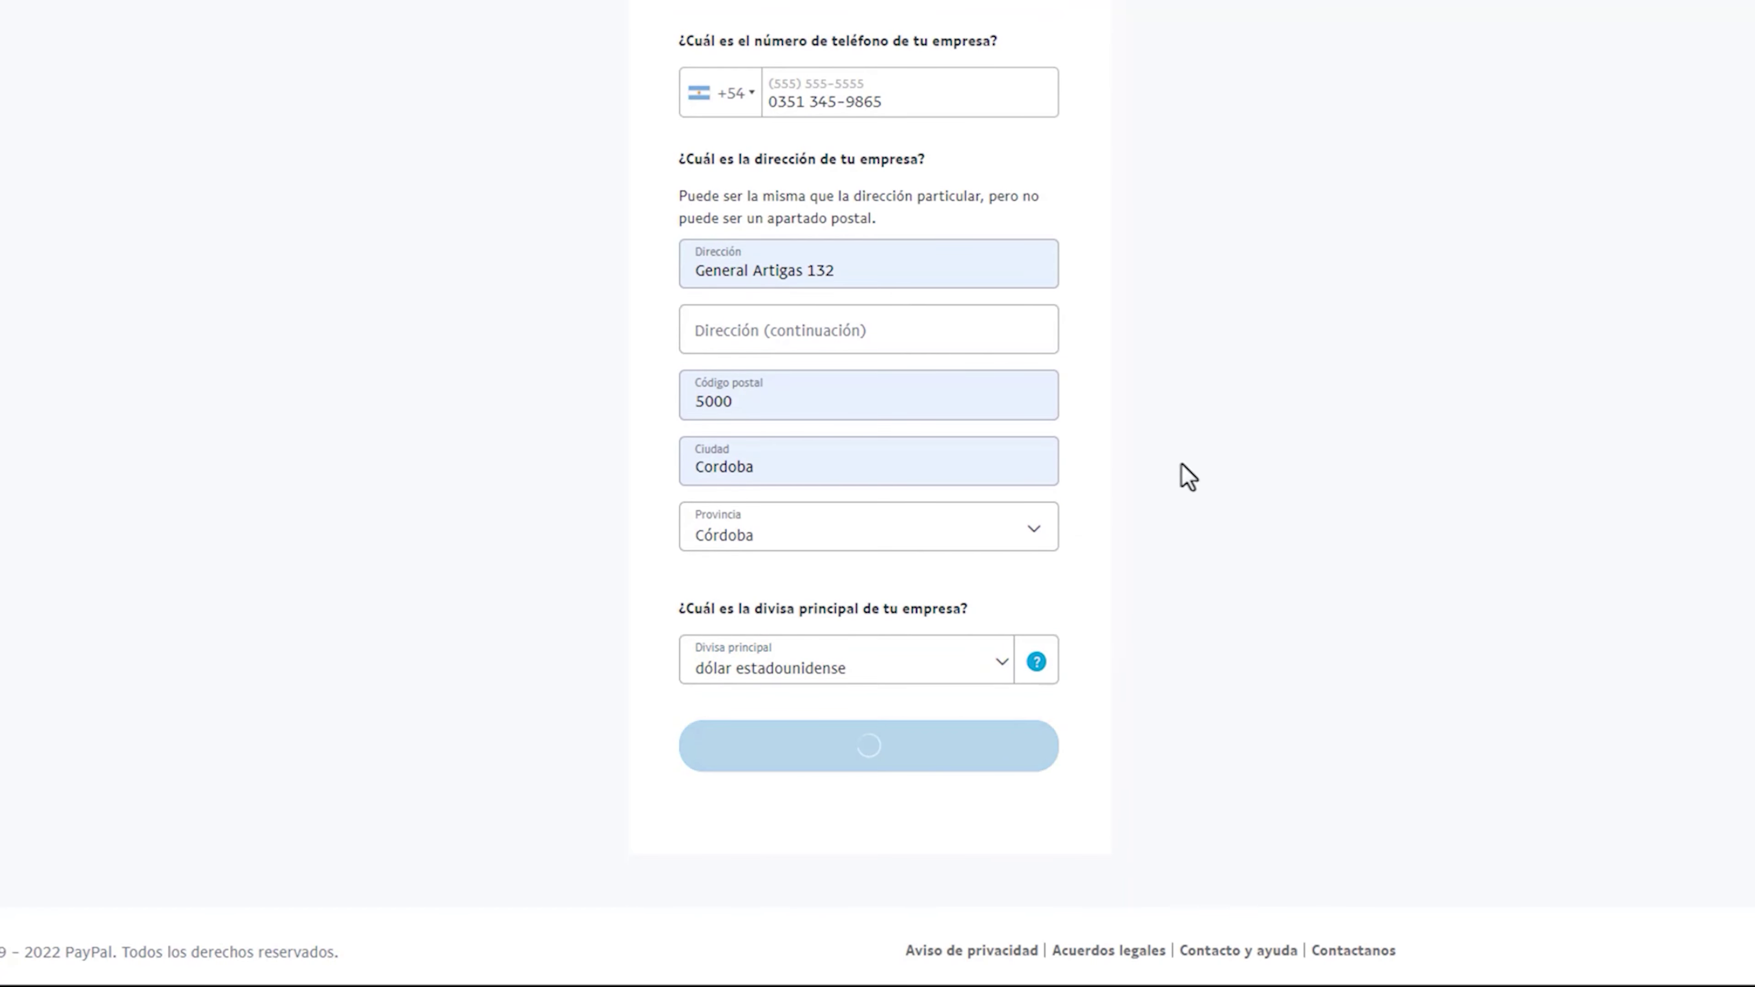
# Step: Open the business type choices on the business-information page
pyautogui.scroll(-2, 1101, 290)
pyautogui.click(1002, 259)
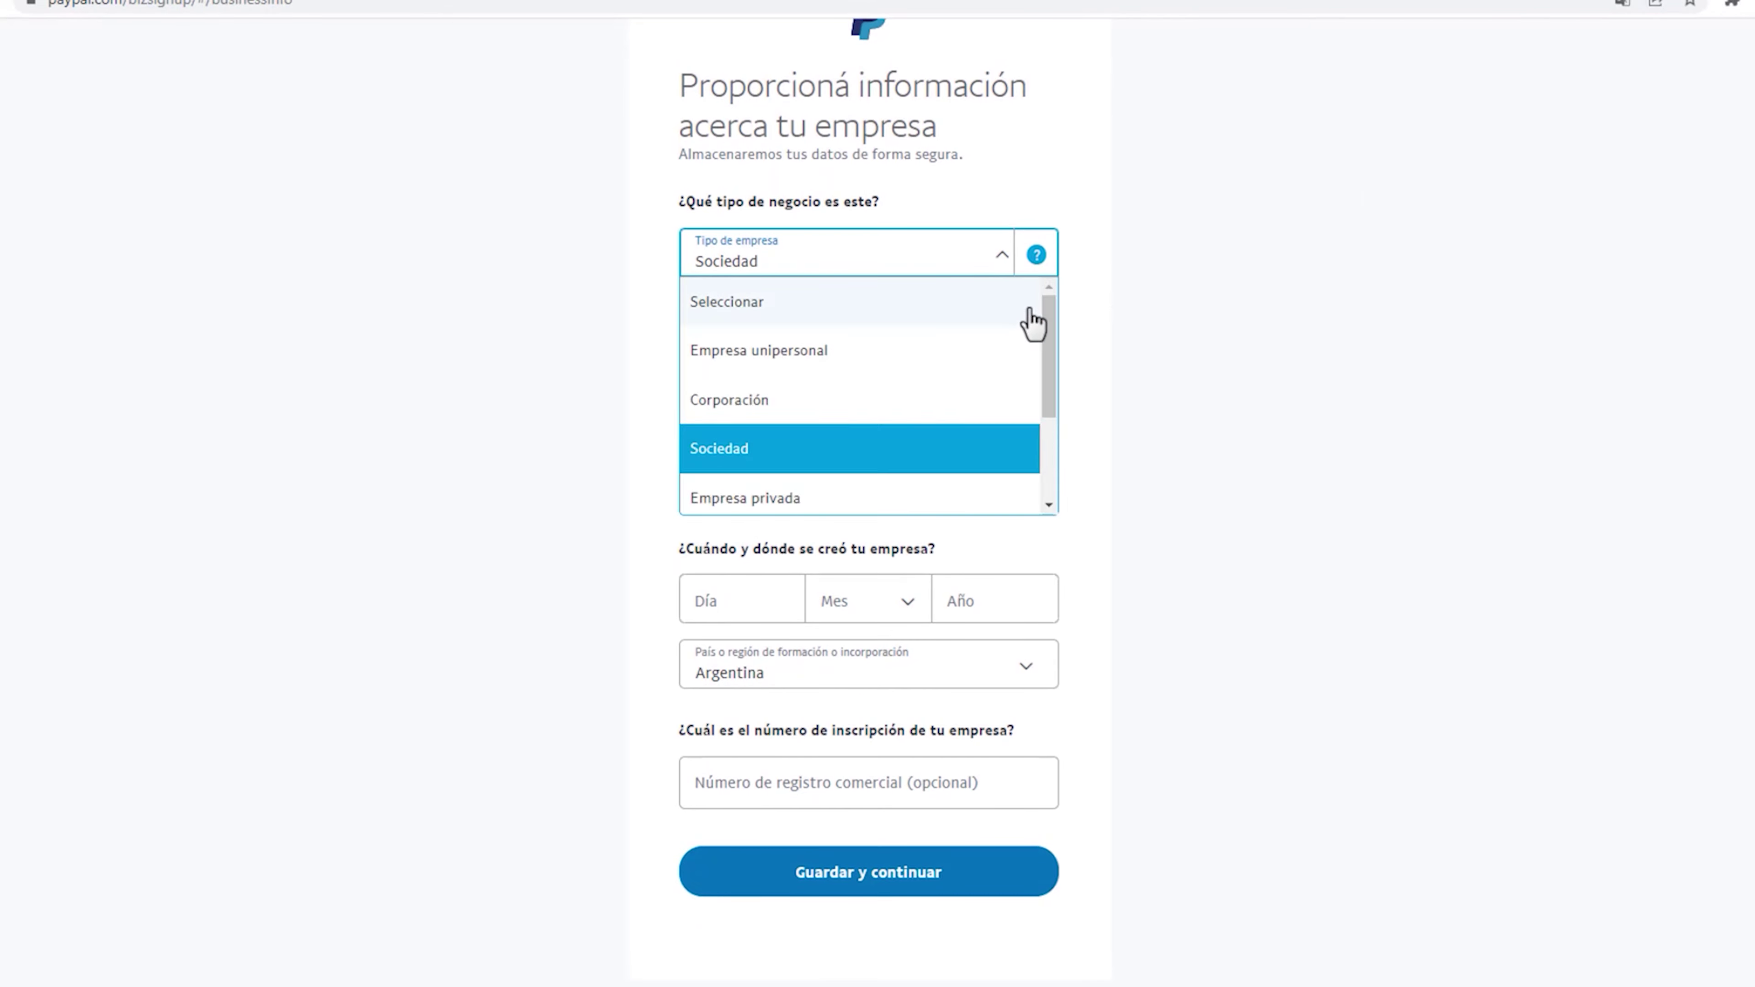
pyautogui.moveTo(1047, 325); pyautogui.dragTo(1047, 407)
pyautogui.scroll(2, 866, 431)
# Step: Set business type Sociedad and product category Tiendas de software de computadora
pyautogui.click(865, 431)
pyautogui.click(870, 375)
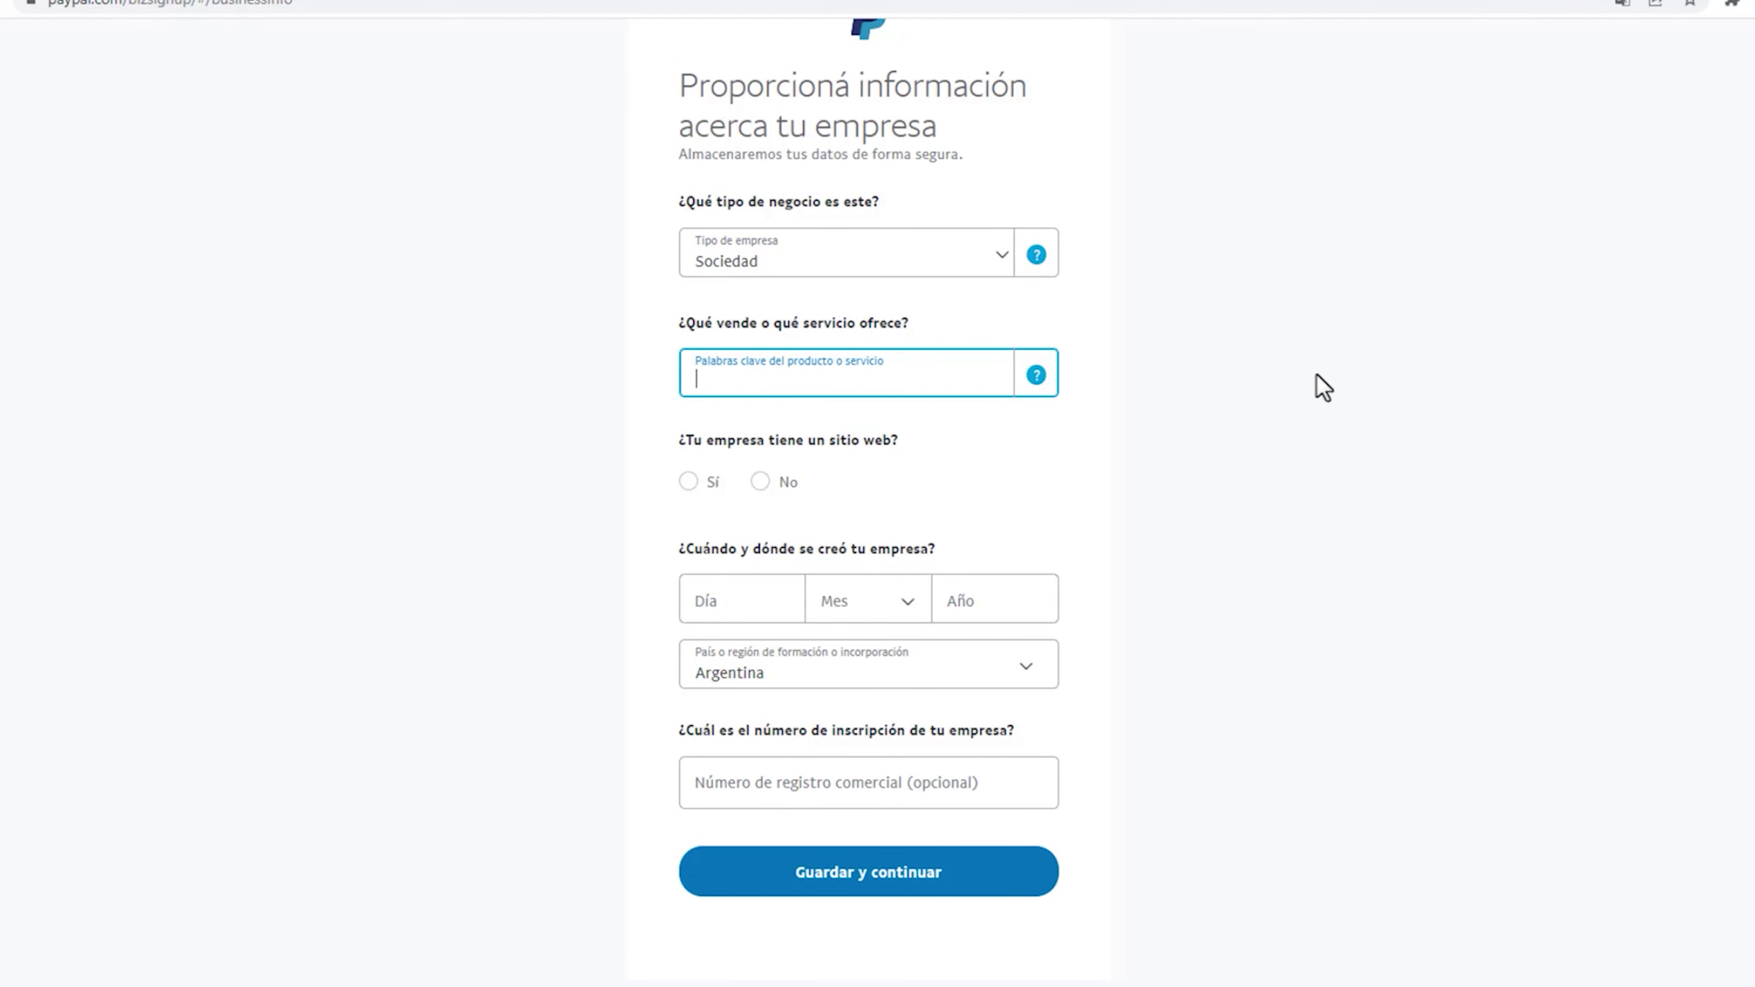
pyautogui.write('Tecon')
pyautogui.press('BackSpace')
pyautogui.press('BackSpace')
pyautogui.write('no')
pyautogui.press('BackSpace')
pyautogui.press('BackSpace')
pyautogui.press('BackSpace')
pyautogui.press('BackSpace')
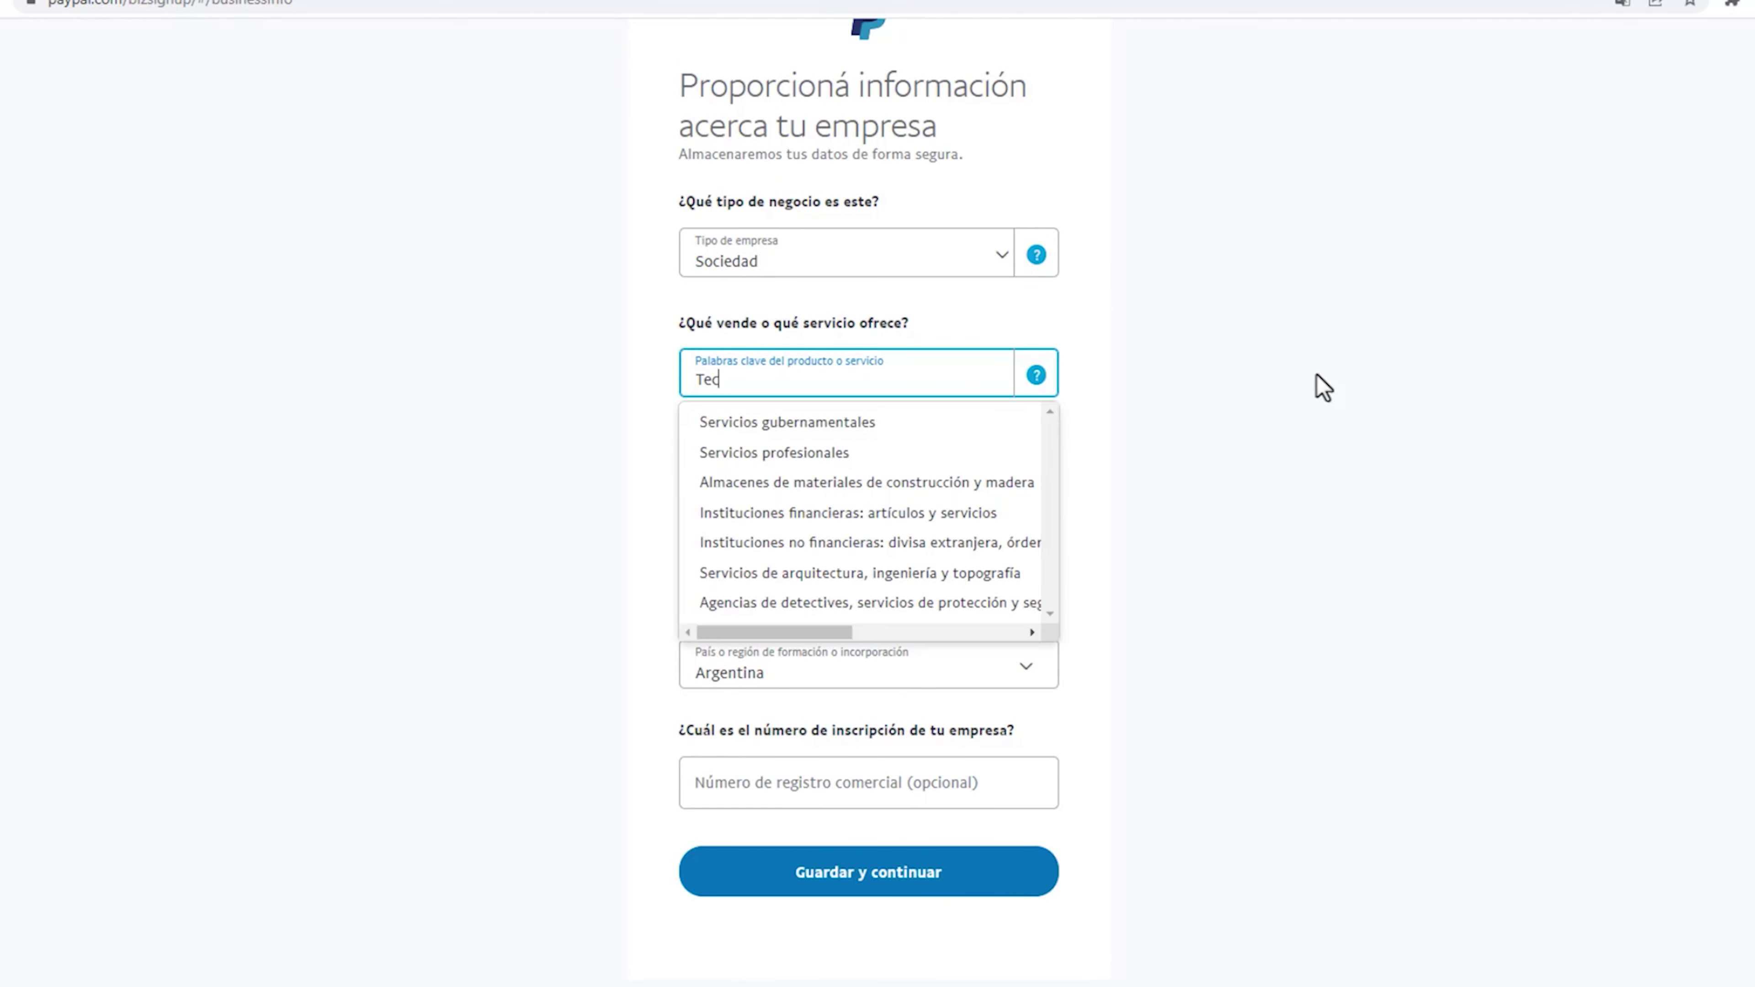
pyautogui.scroll(-1, 922, 489)
pyautogui.click(919, 471)
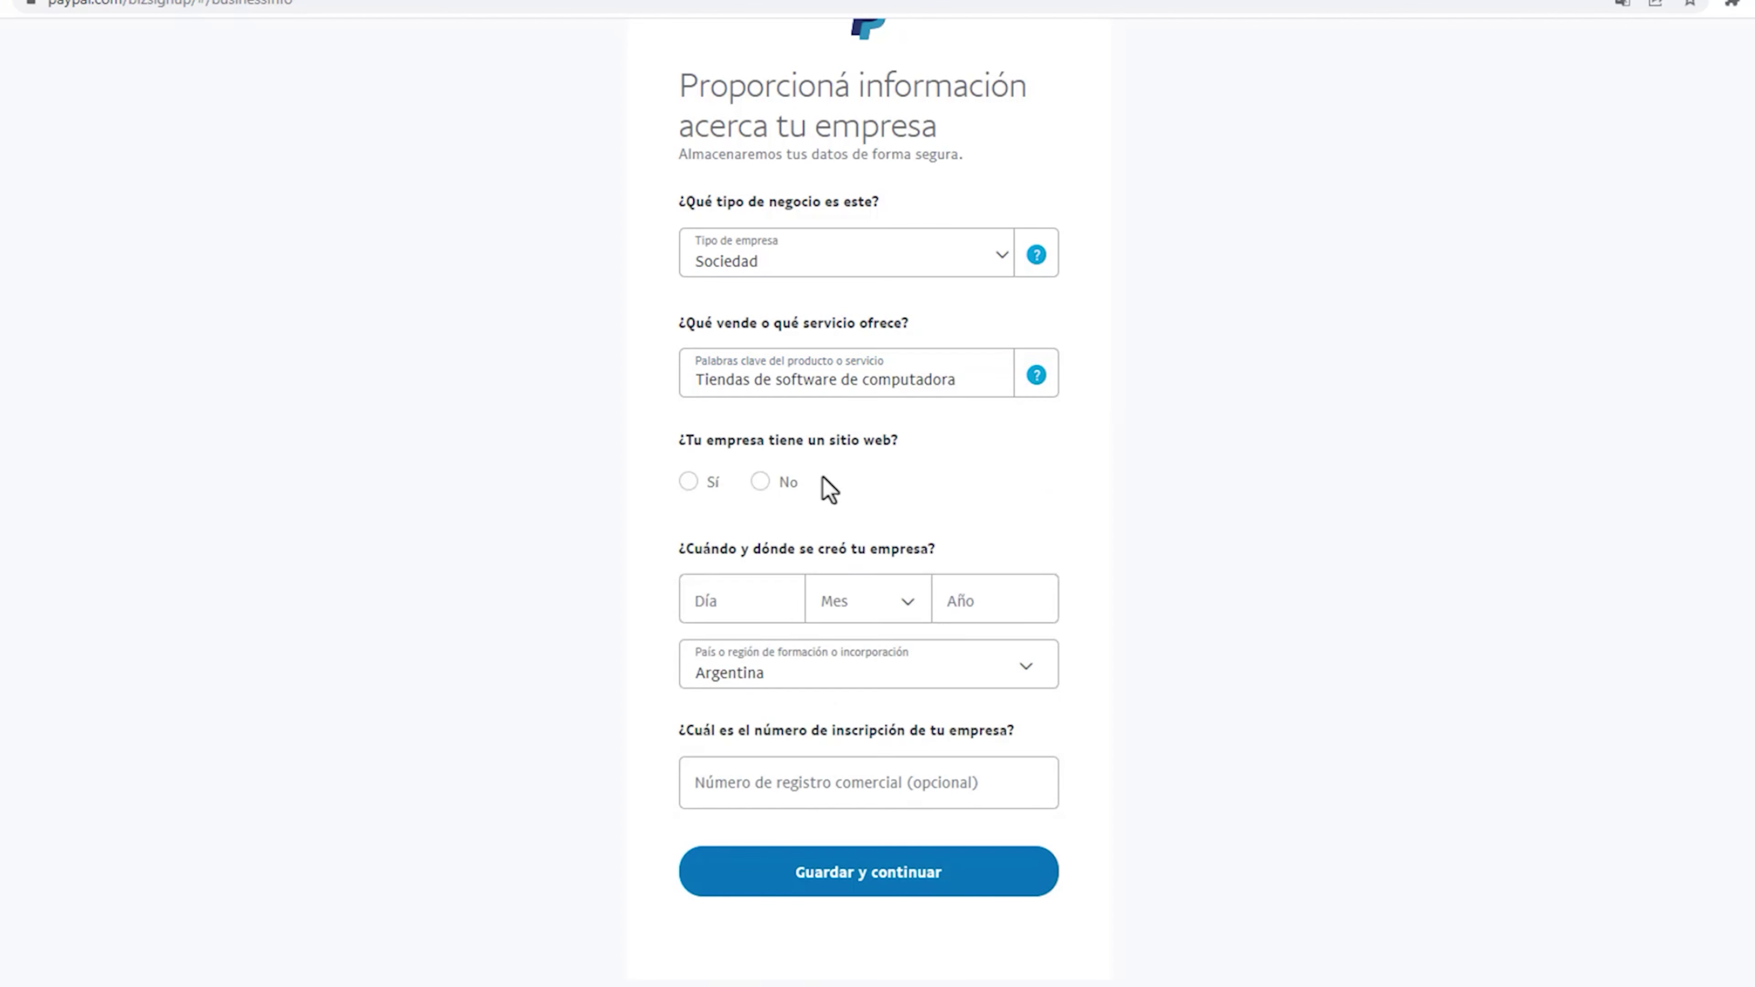
# Step: Add website mundotekno.net and founding date 6 junio 2022, then save and continue
pyautogui.click(688, 481)
pyautogui.click(768, 549)
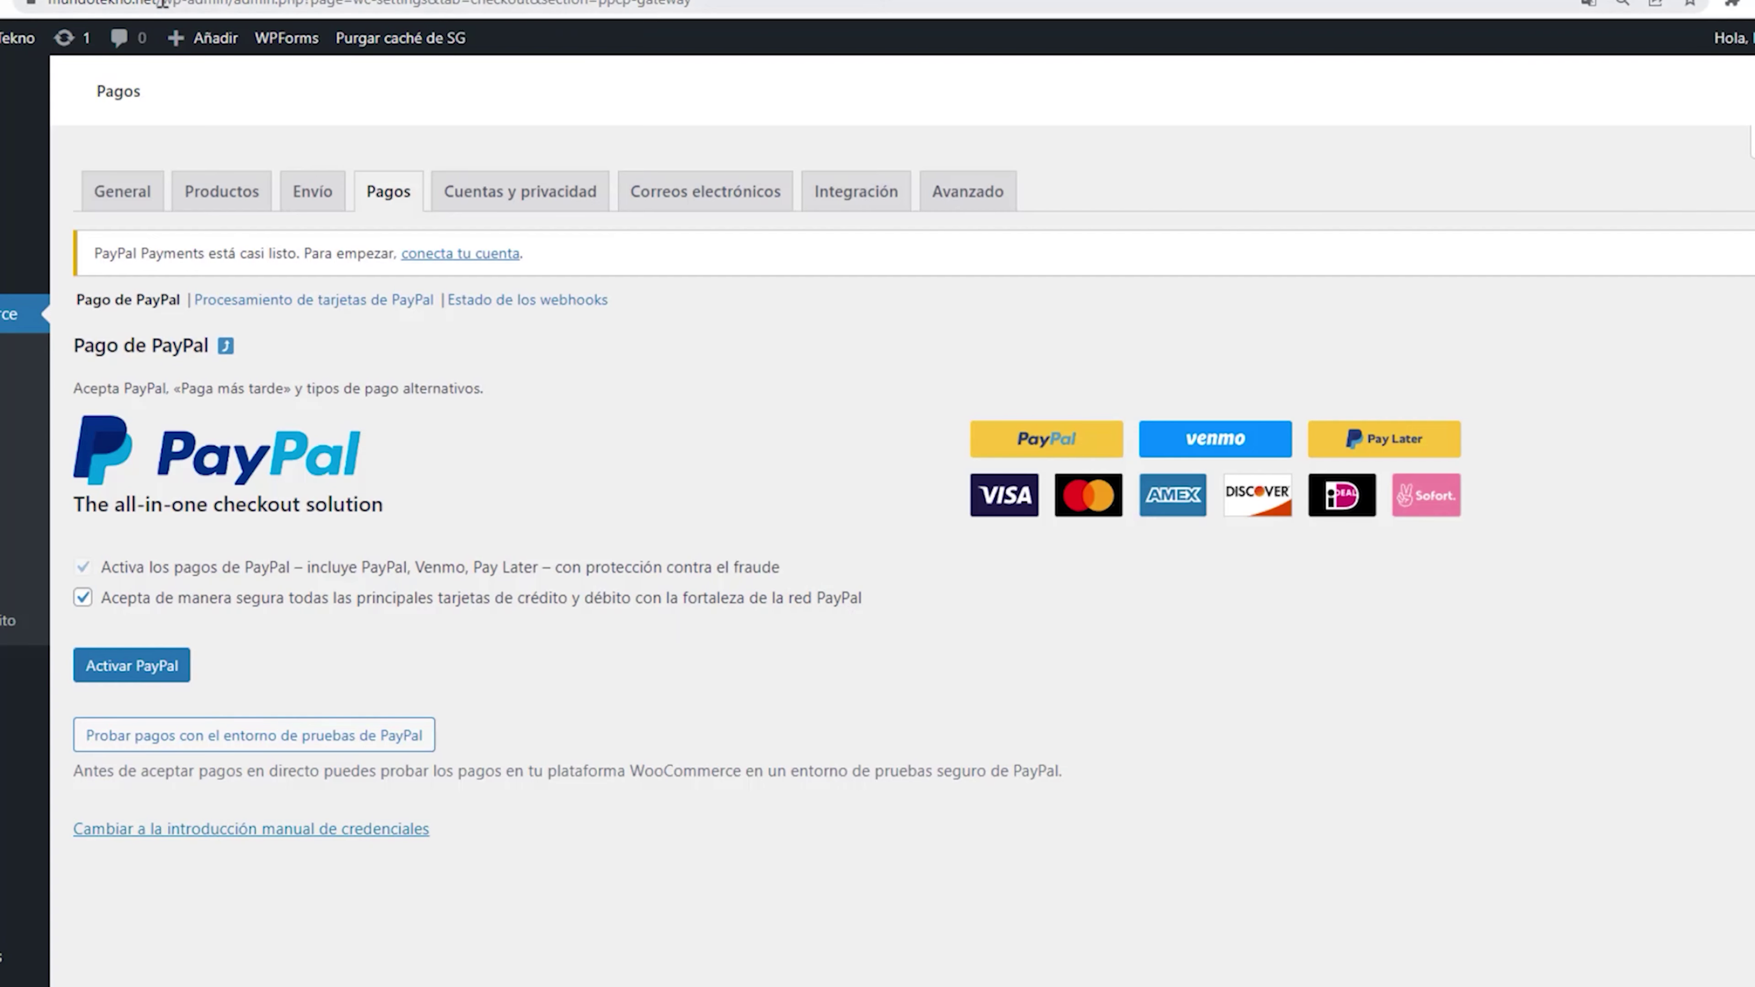
pyautogui.moveTo(49, 2); pyautogui.dragTo(220, 3)
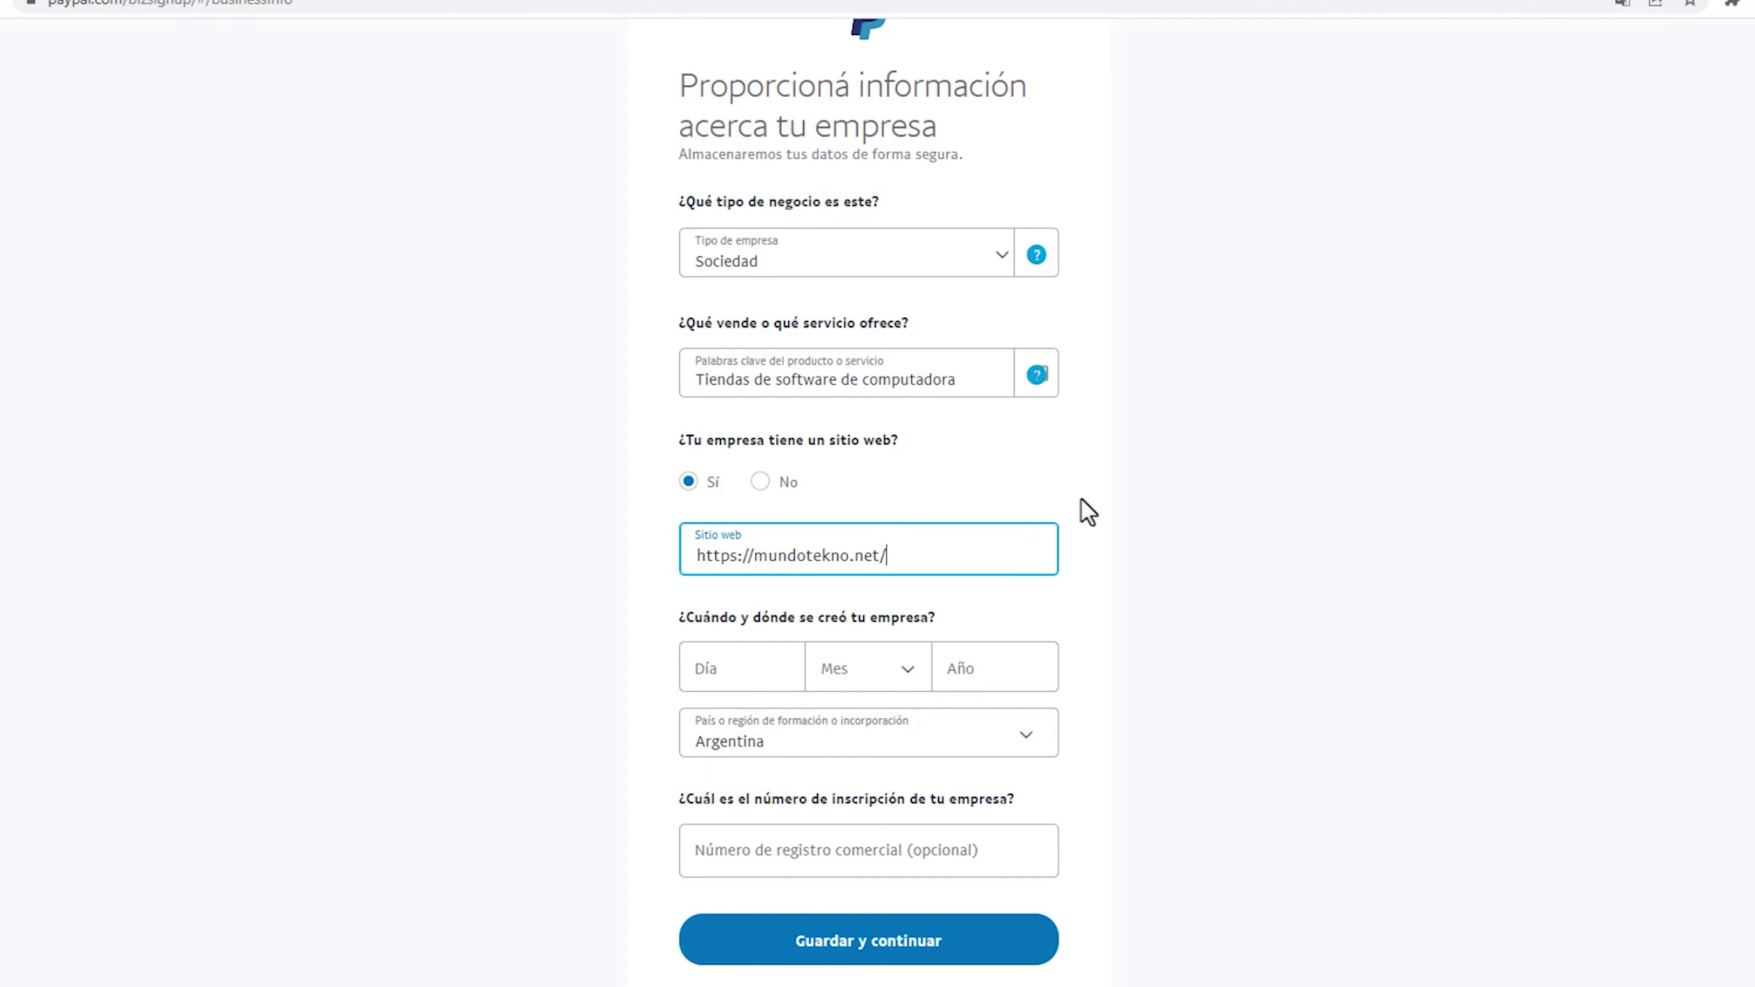
pyautogui.scroll(-1, 1081, 510)
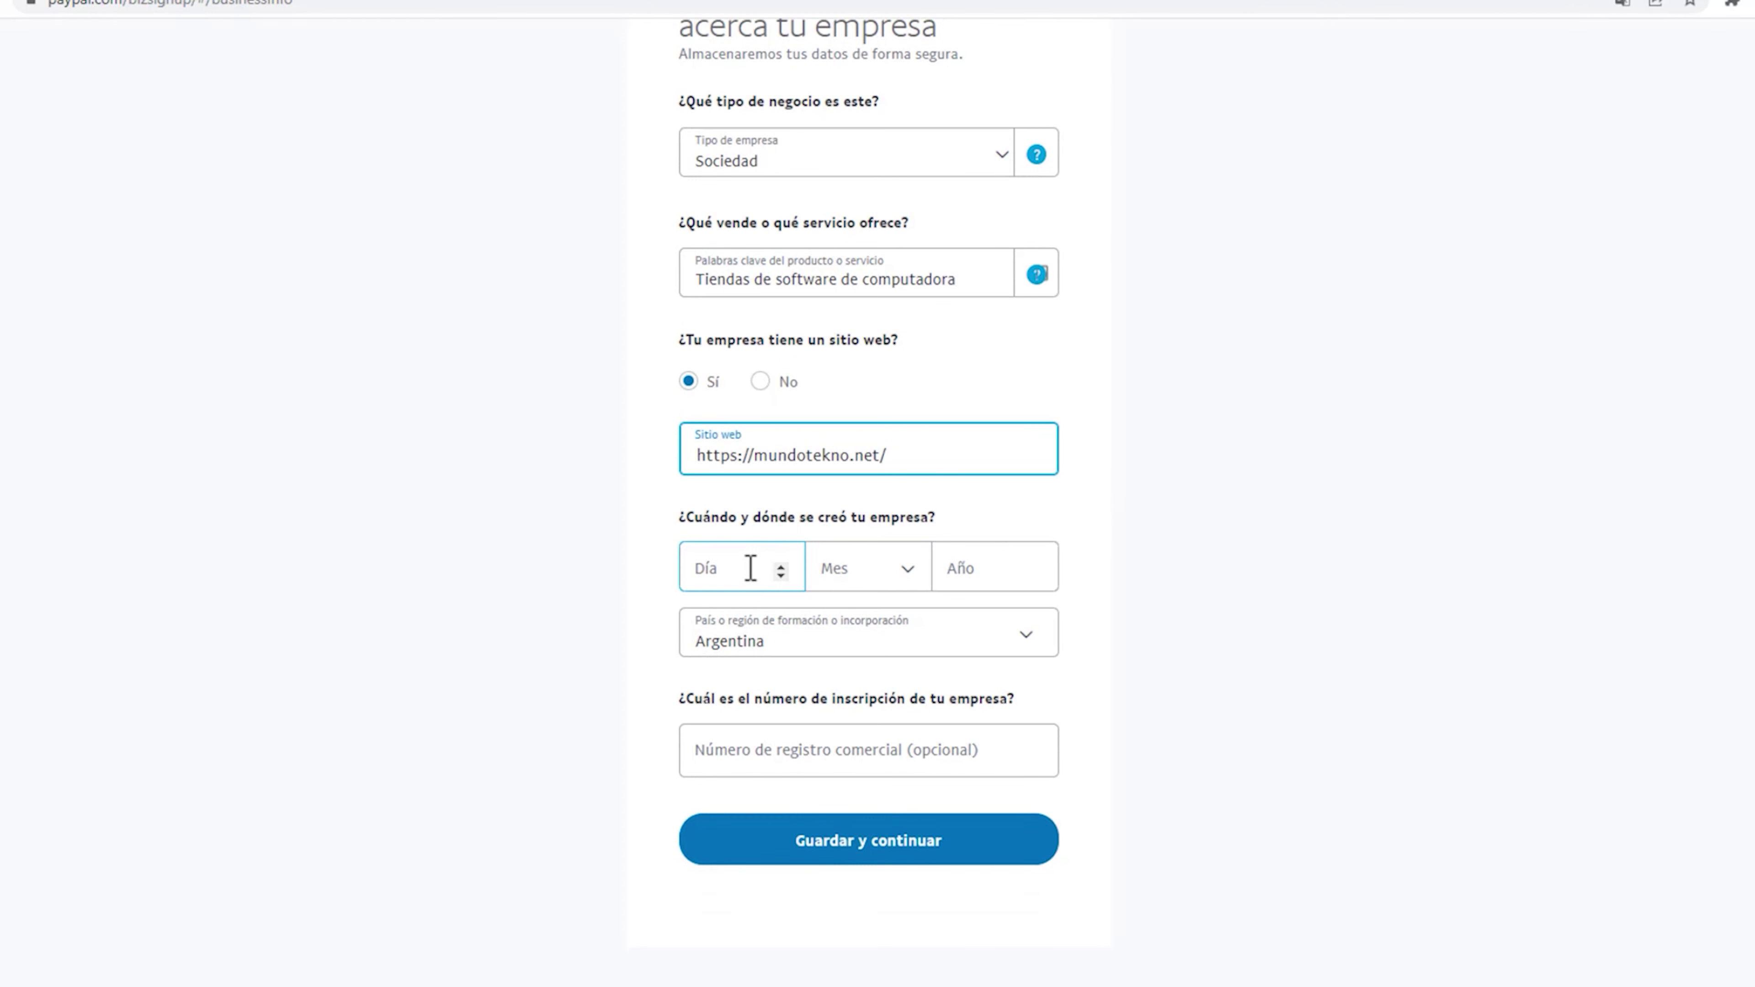
pyautogui.click(779, 568)
pyautogui.write('6')
pyautogui.click(902, 586)
pyautogui.click(885, 686)
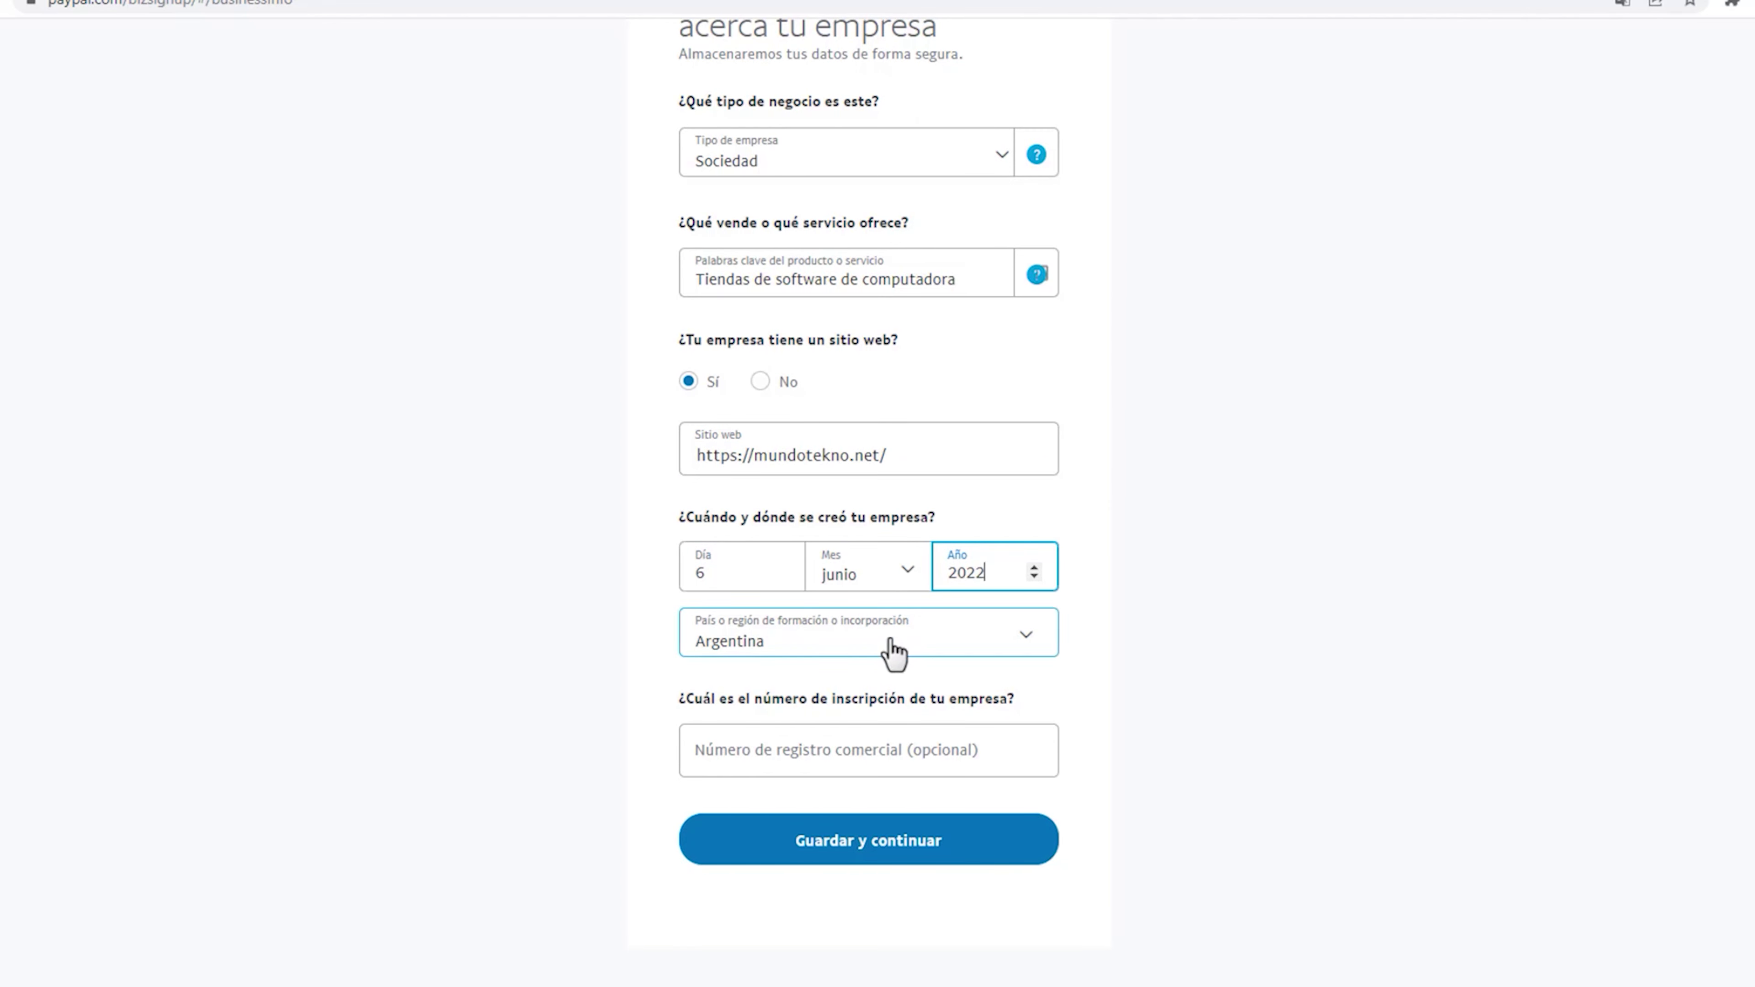
pyautogui.click(1022, 831)
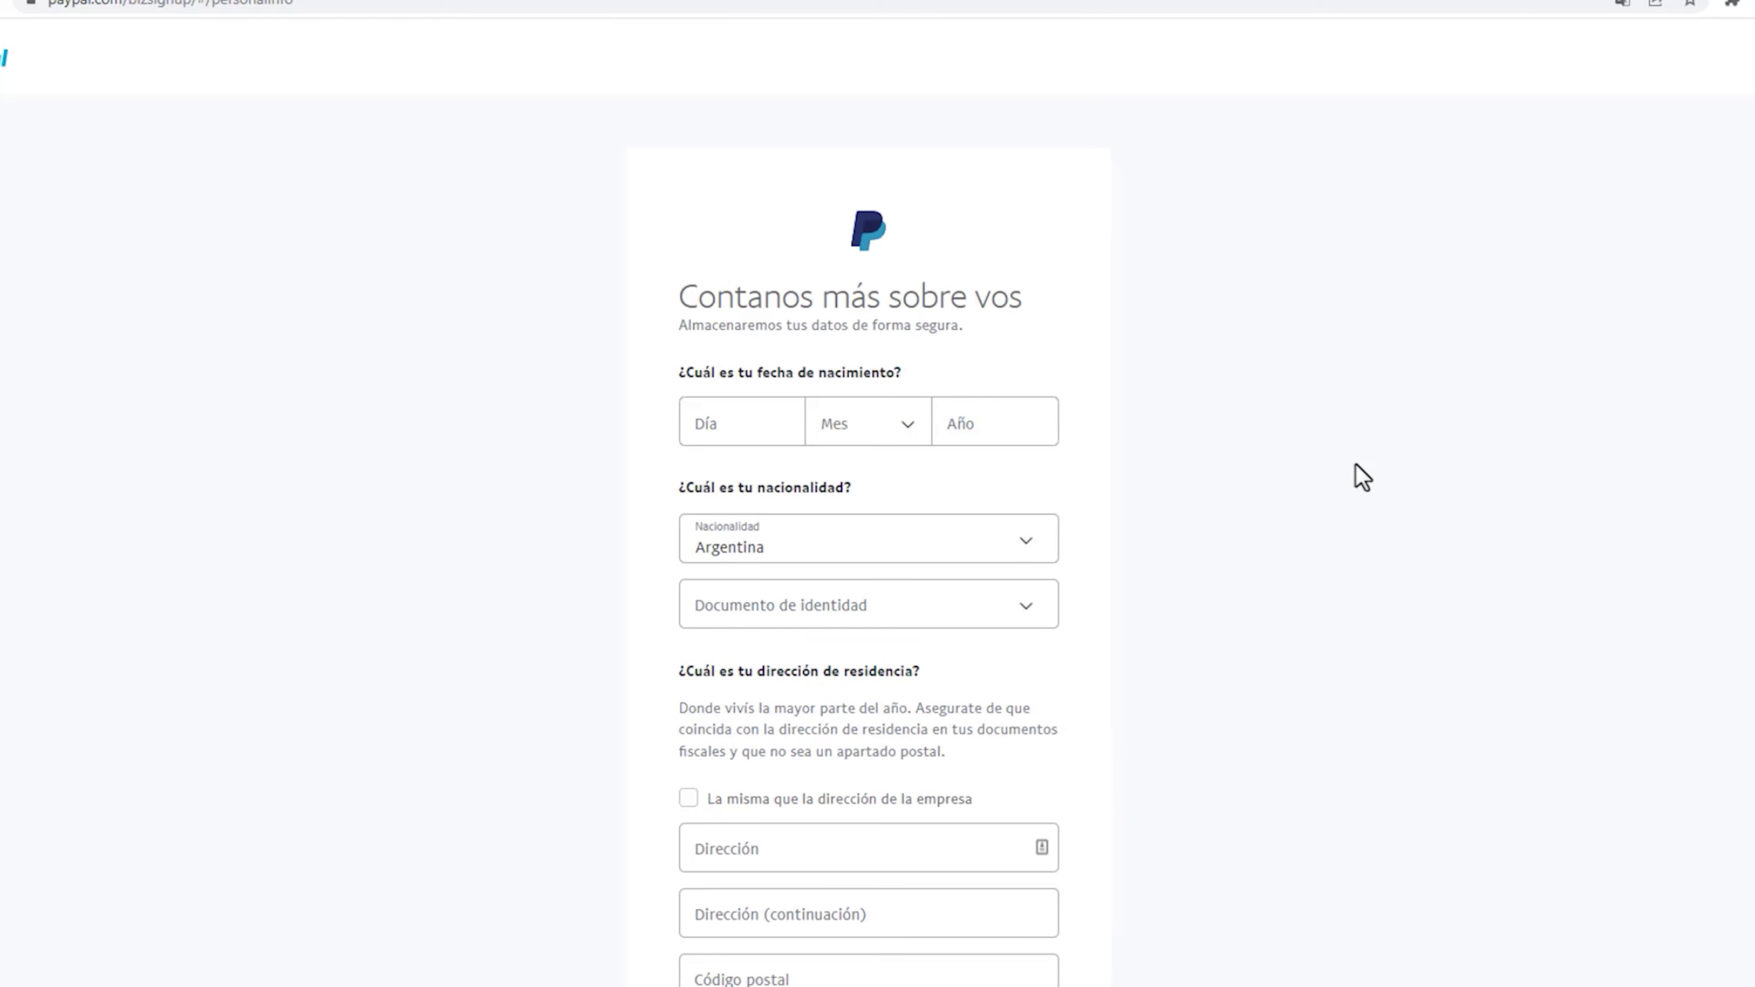
# Step: Submit personal details, answer No to the passive income and investment assets questions, and continue
pyautogui.scroll(-5, 1355, 464)
pyautogui.scroll(5, 1355, 463)
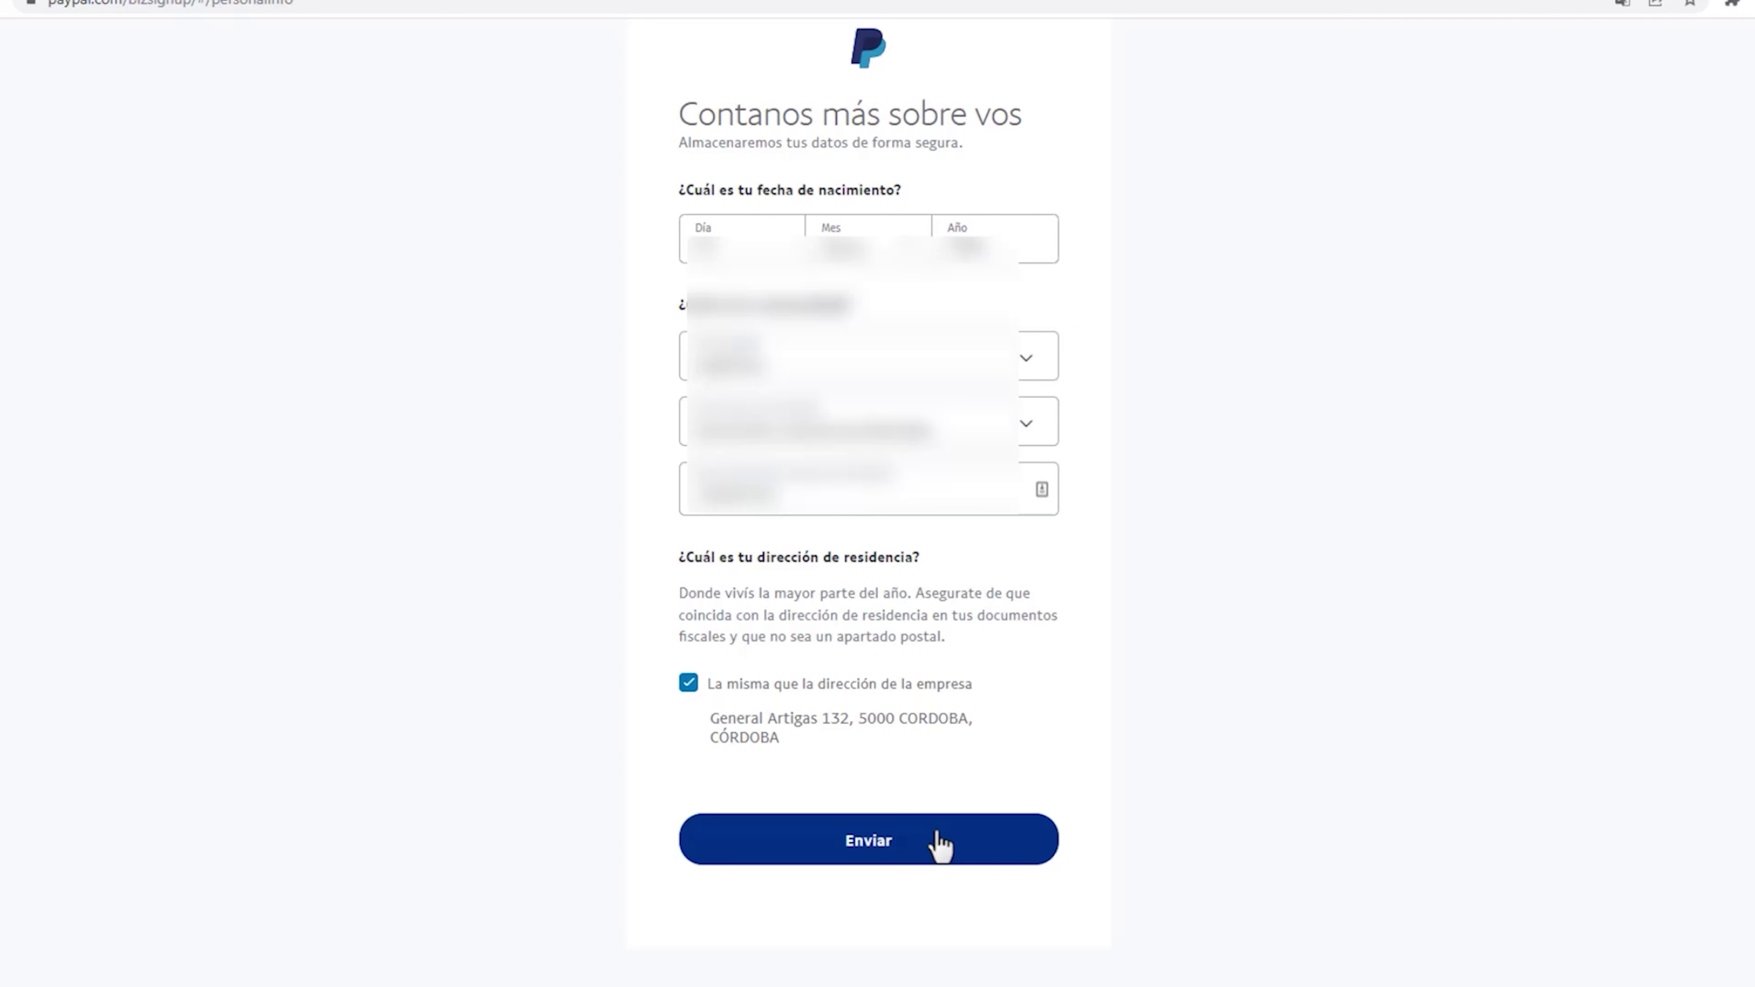
pyautogui.click(940, 845)
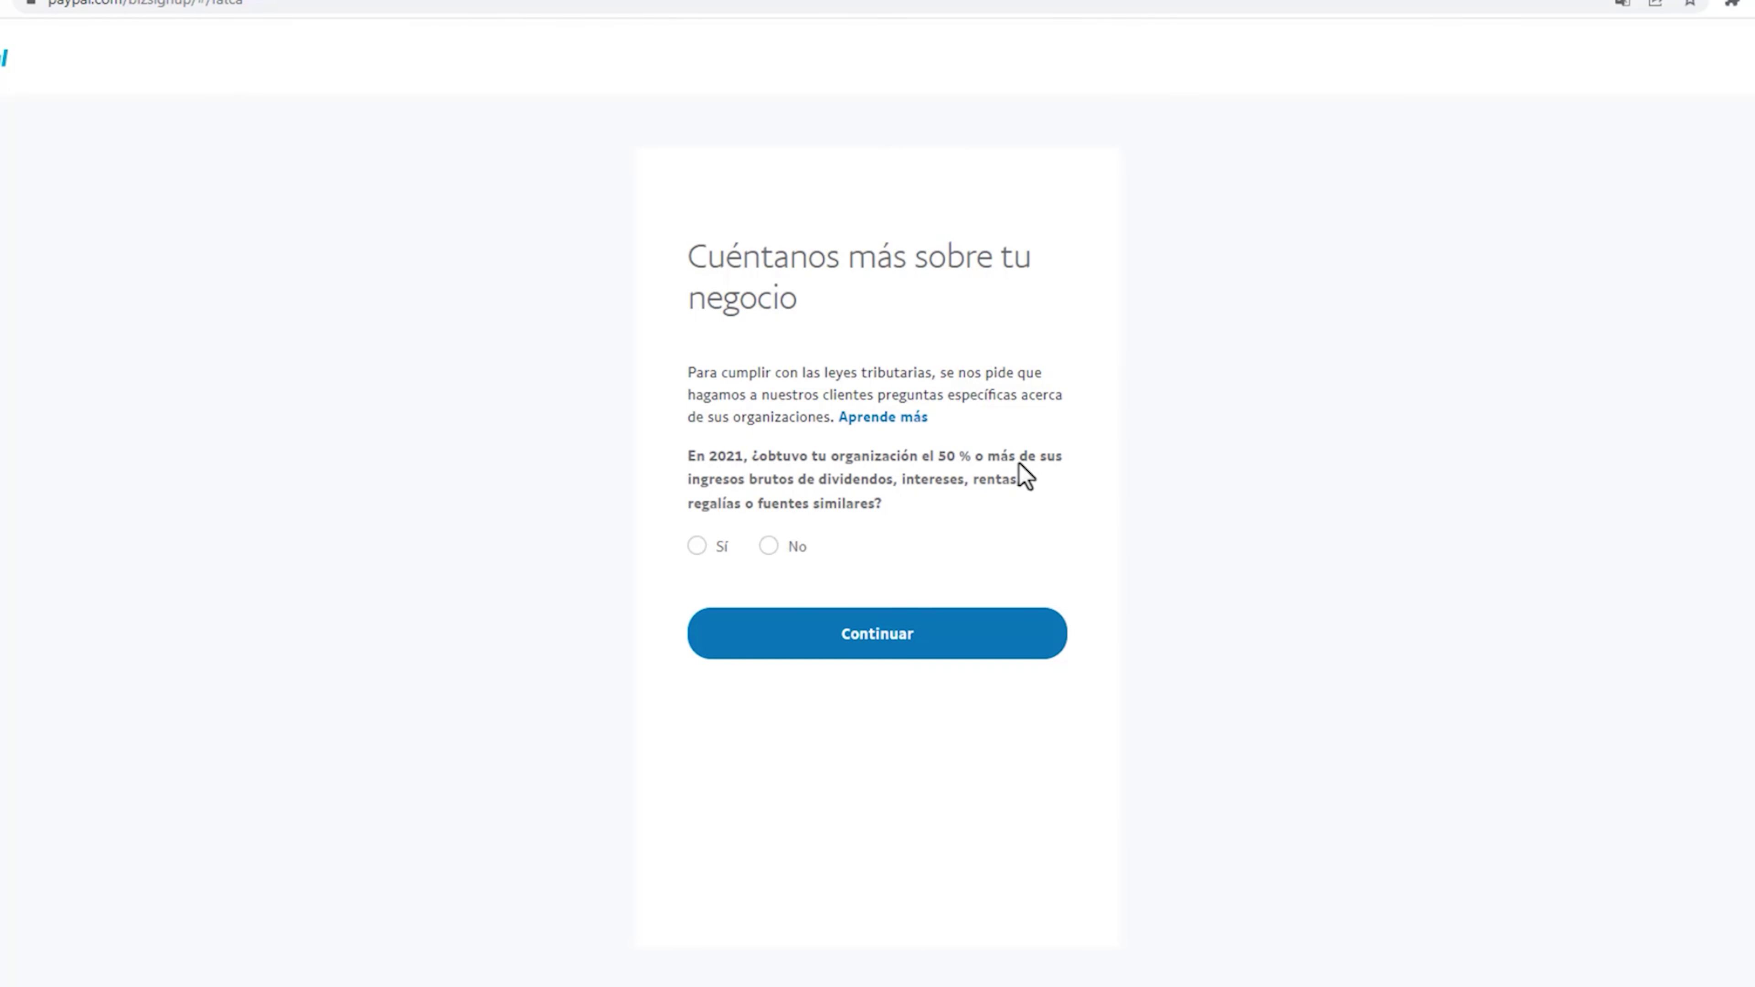
pyautogui.click(768, 546)
pyautogui.click(768, 715)
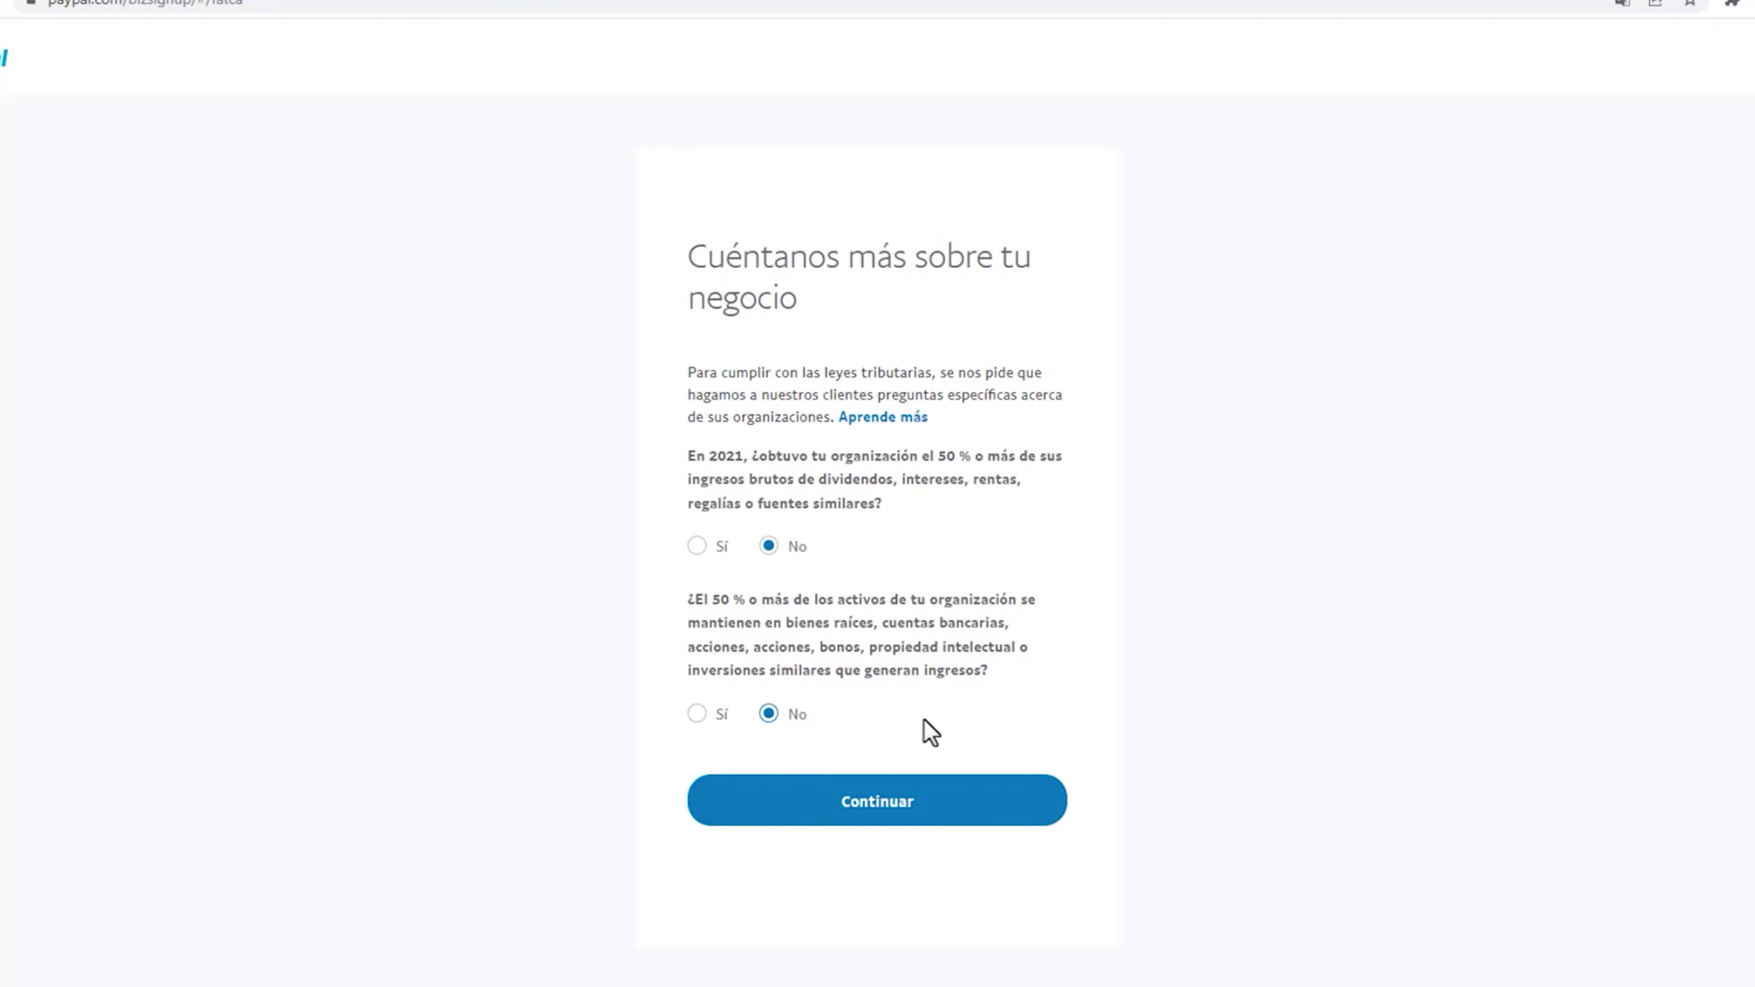
pyautogui.click(1042, 778)
pyautogui.scroll(-3, 1416, 370)
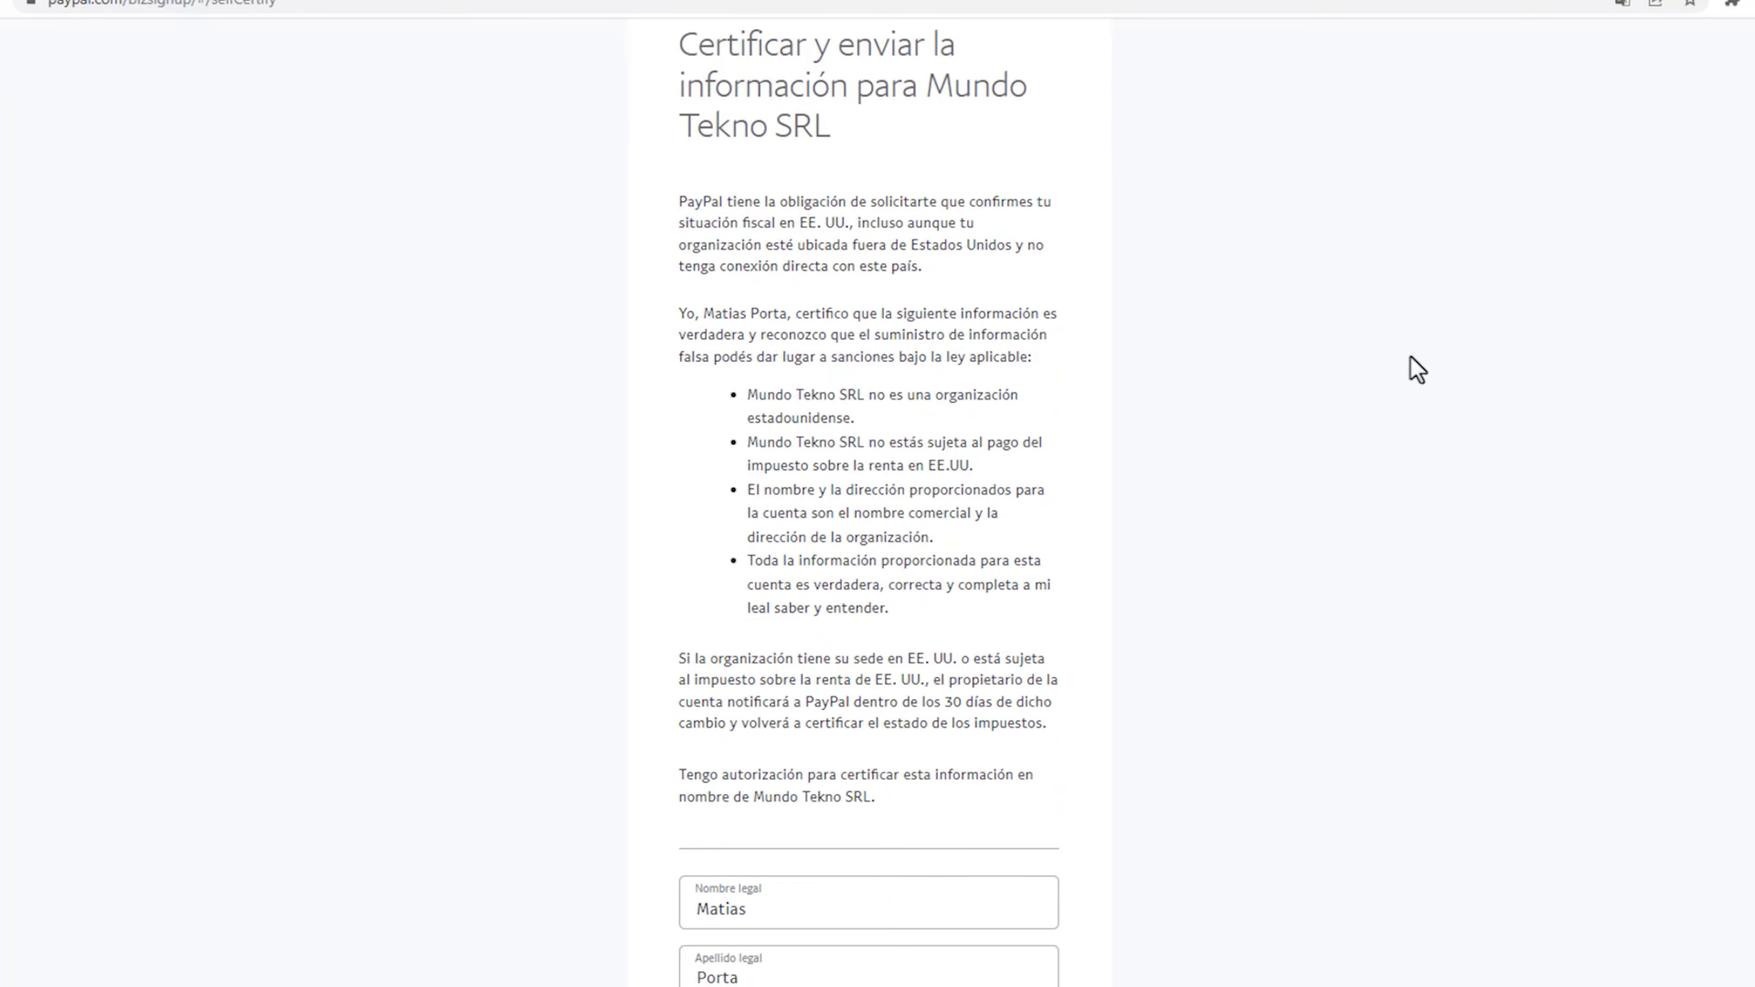
pyautogui.scroll(-4, 1416, 370)
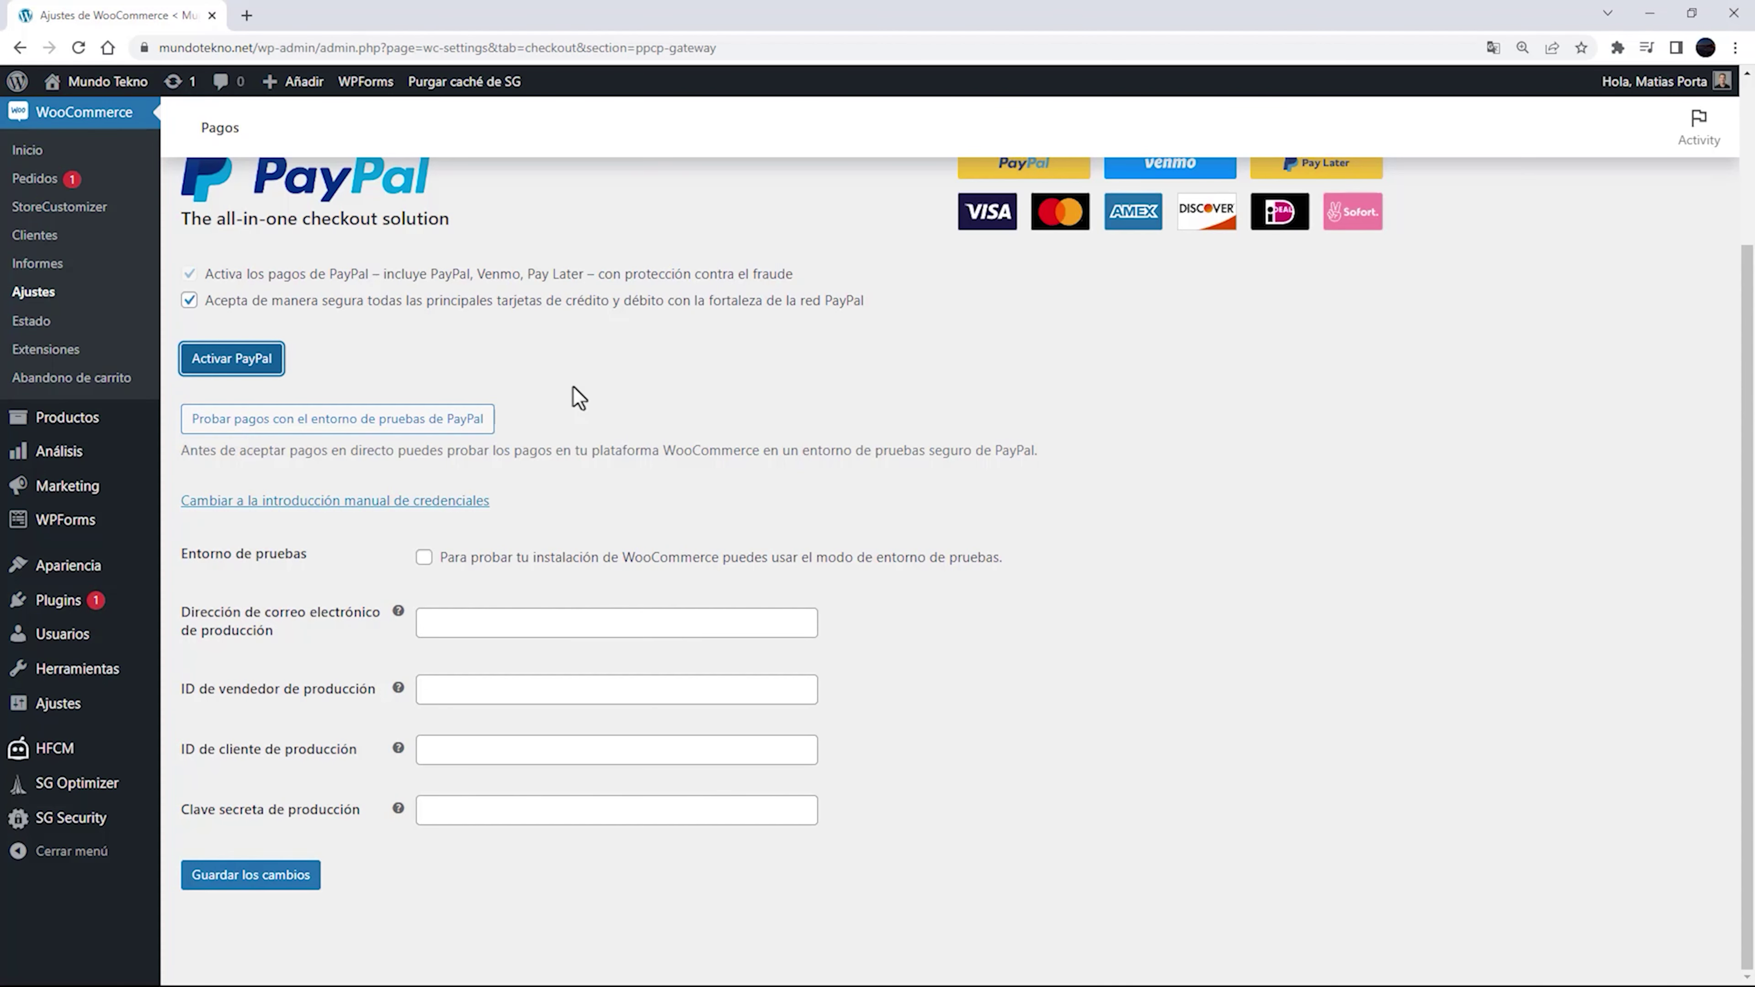
# Step: Start PayPal signup from WooCommerce with the account e-mail and country Argentina
pyautogui.click(261, 362)
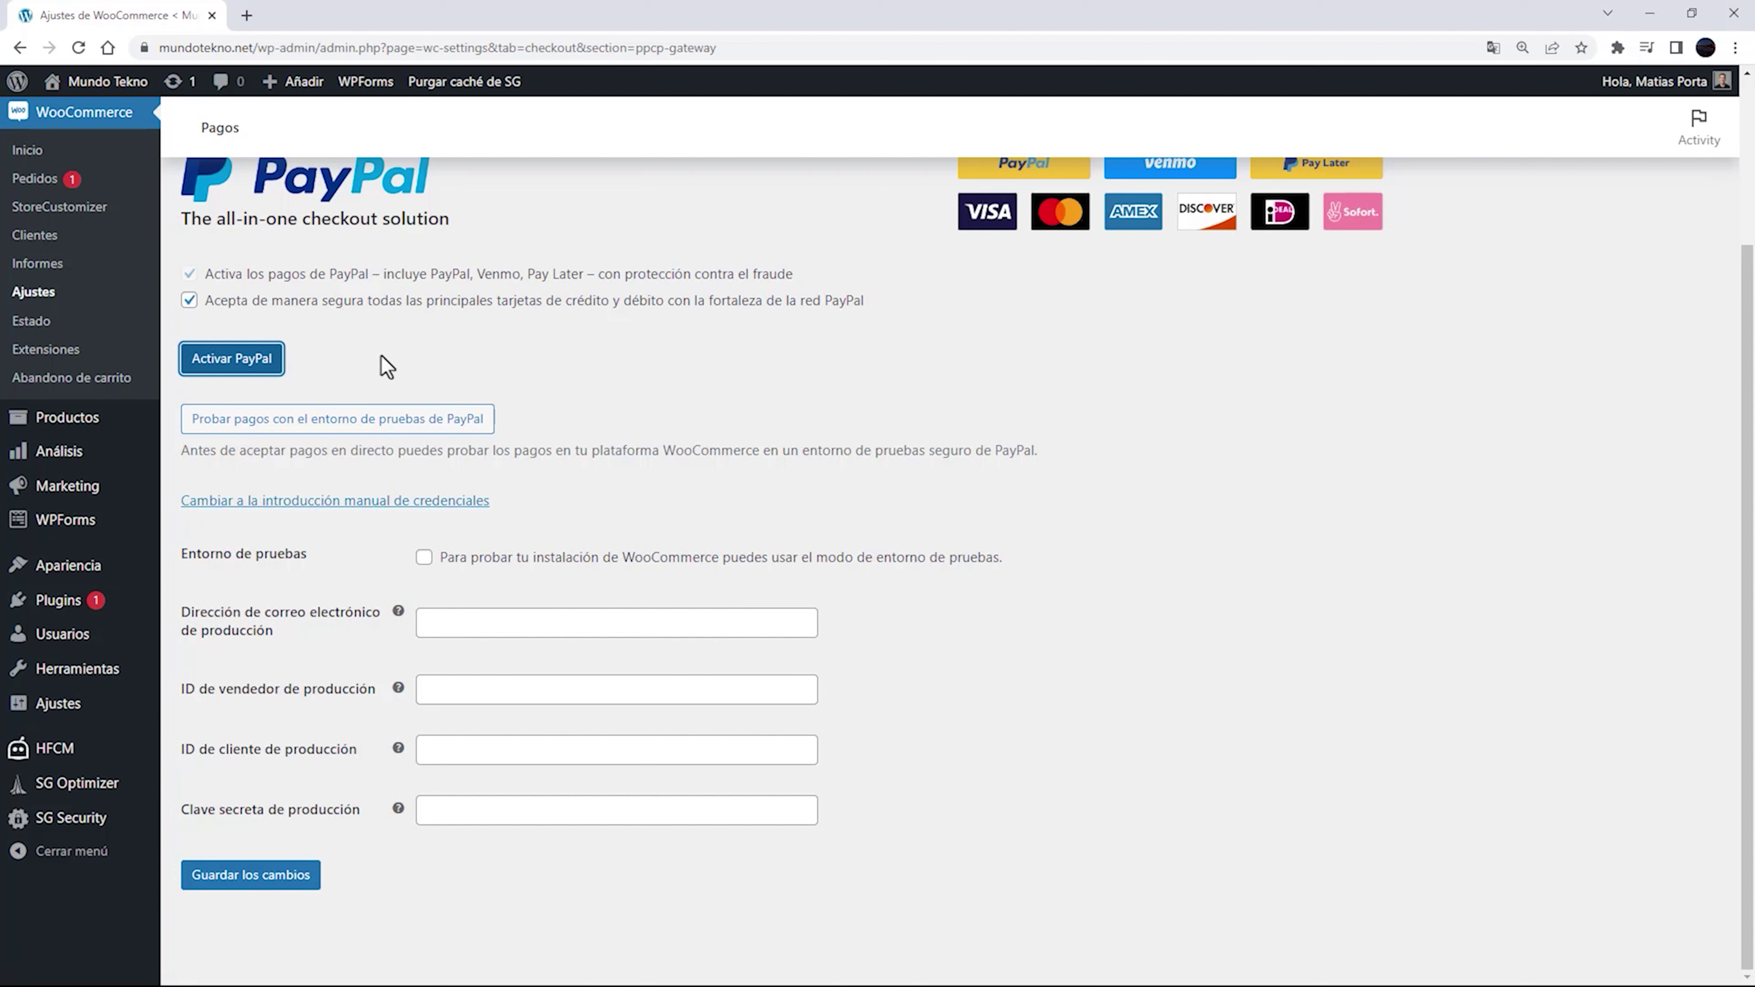
pyautogui.click(256, 365)
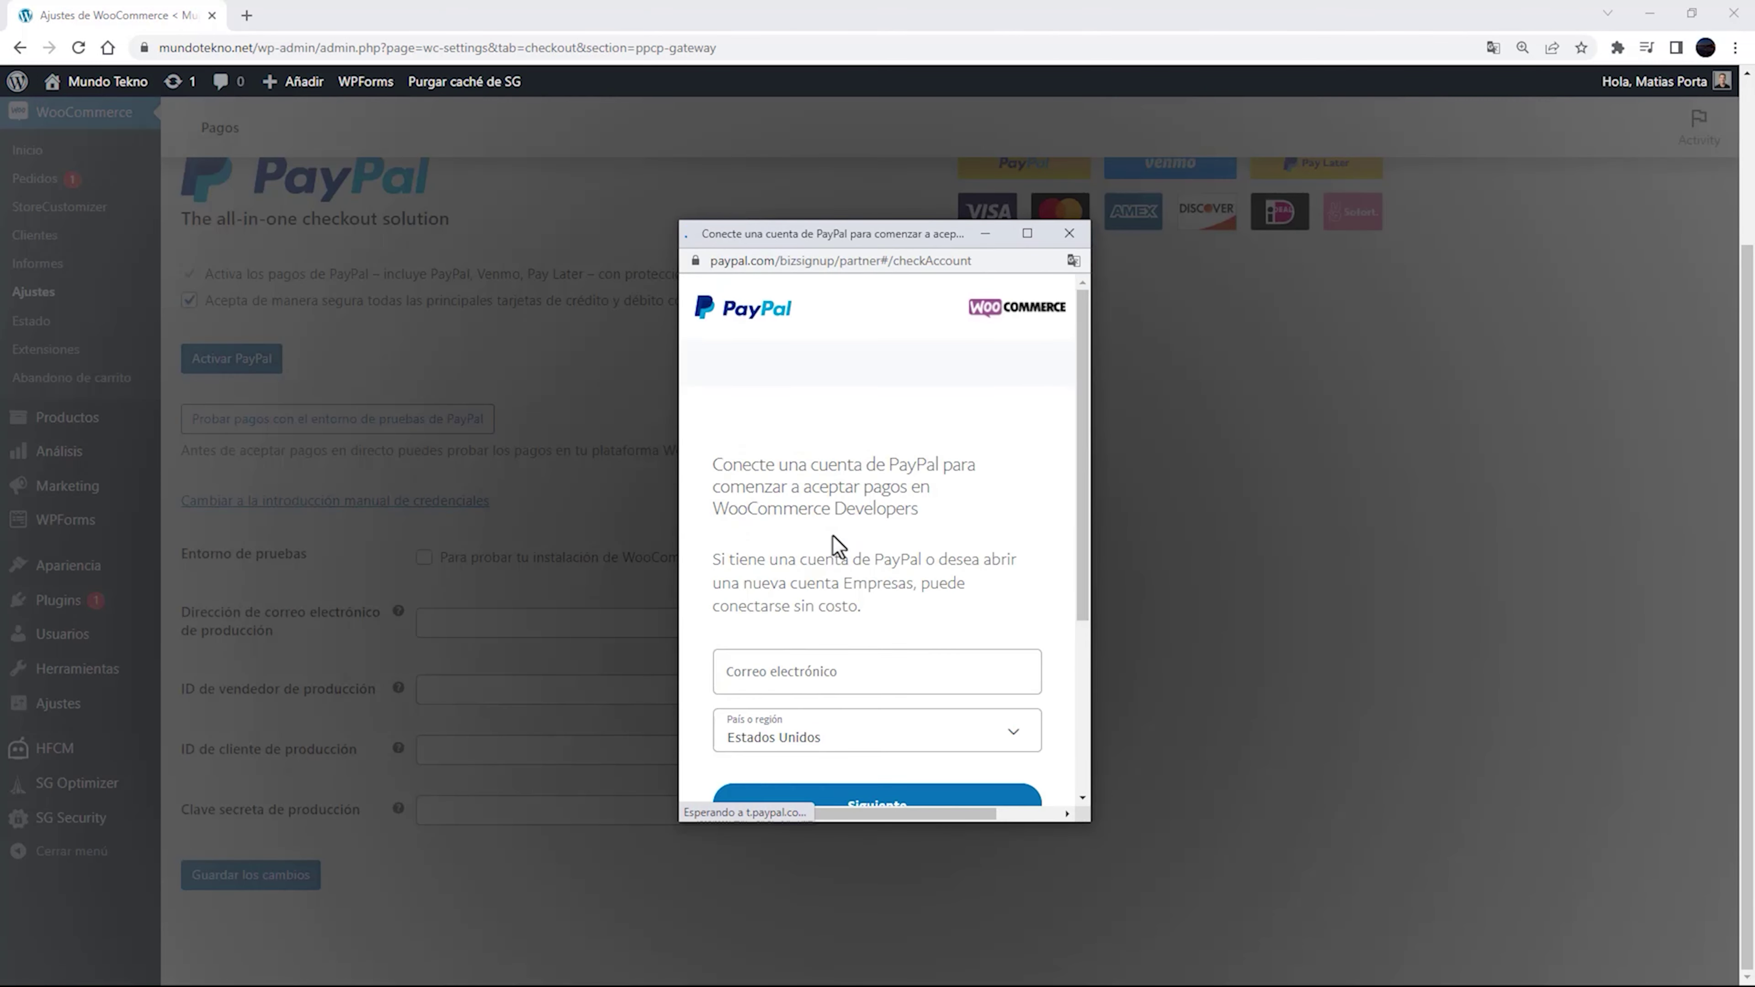
pyautogui.click(847, 494)
pyautogui.hotkey('ctrl', 'v')
pyautogui.click(895, 568)
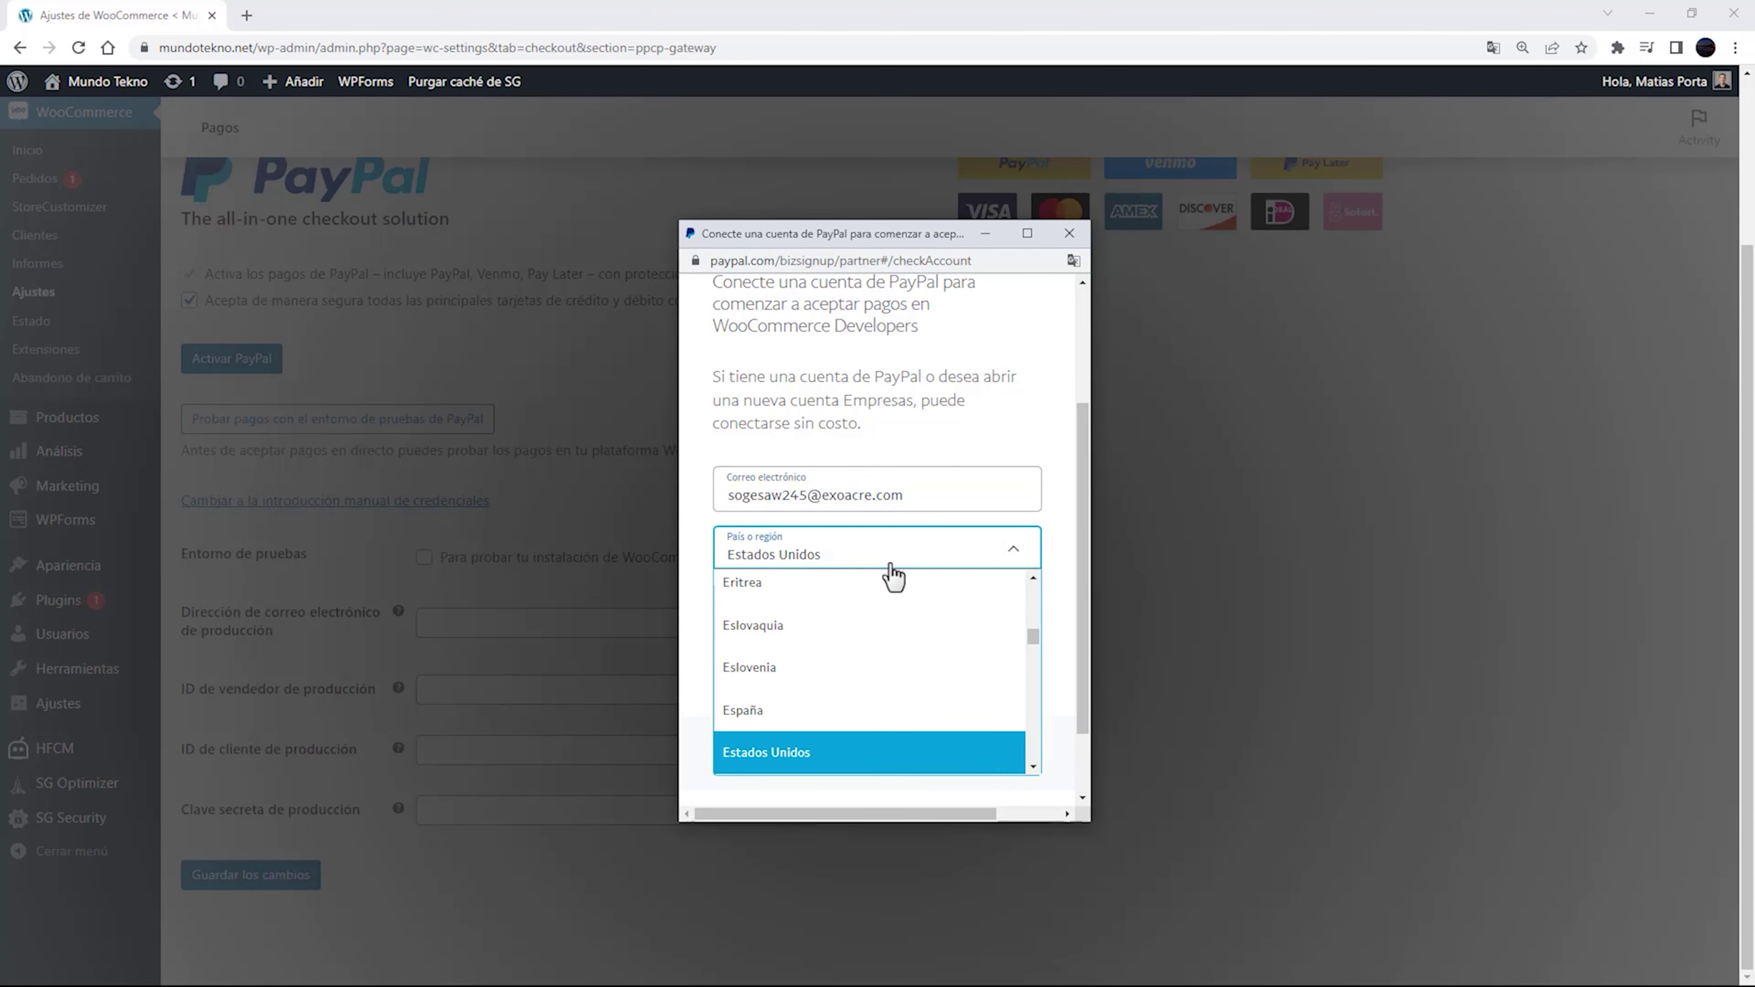
pyautogui.write('arg')
pyautogui.scroll(-3, 867, 633)
pyautogui.click(869, 631)
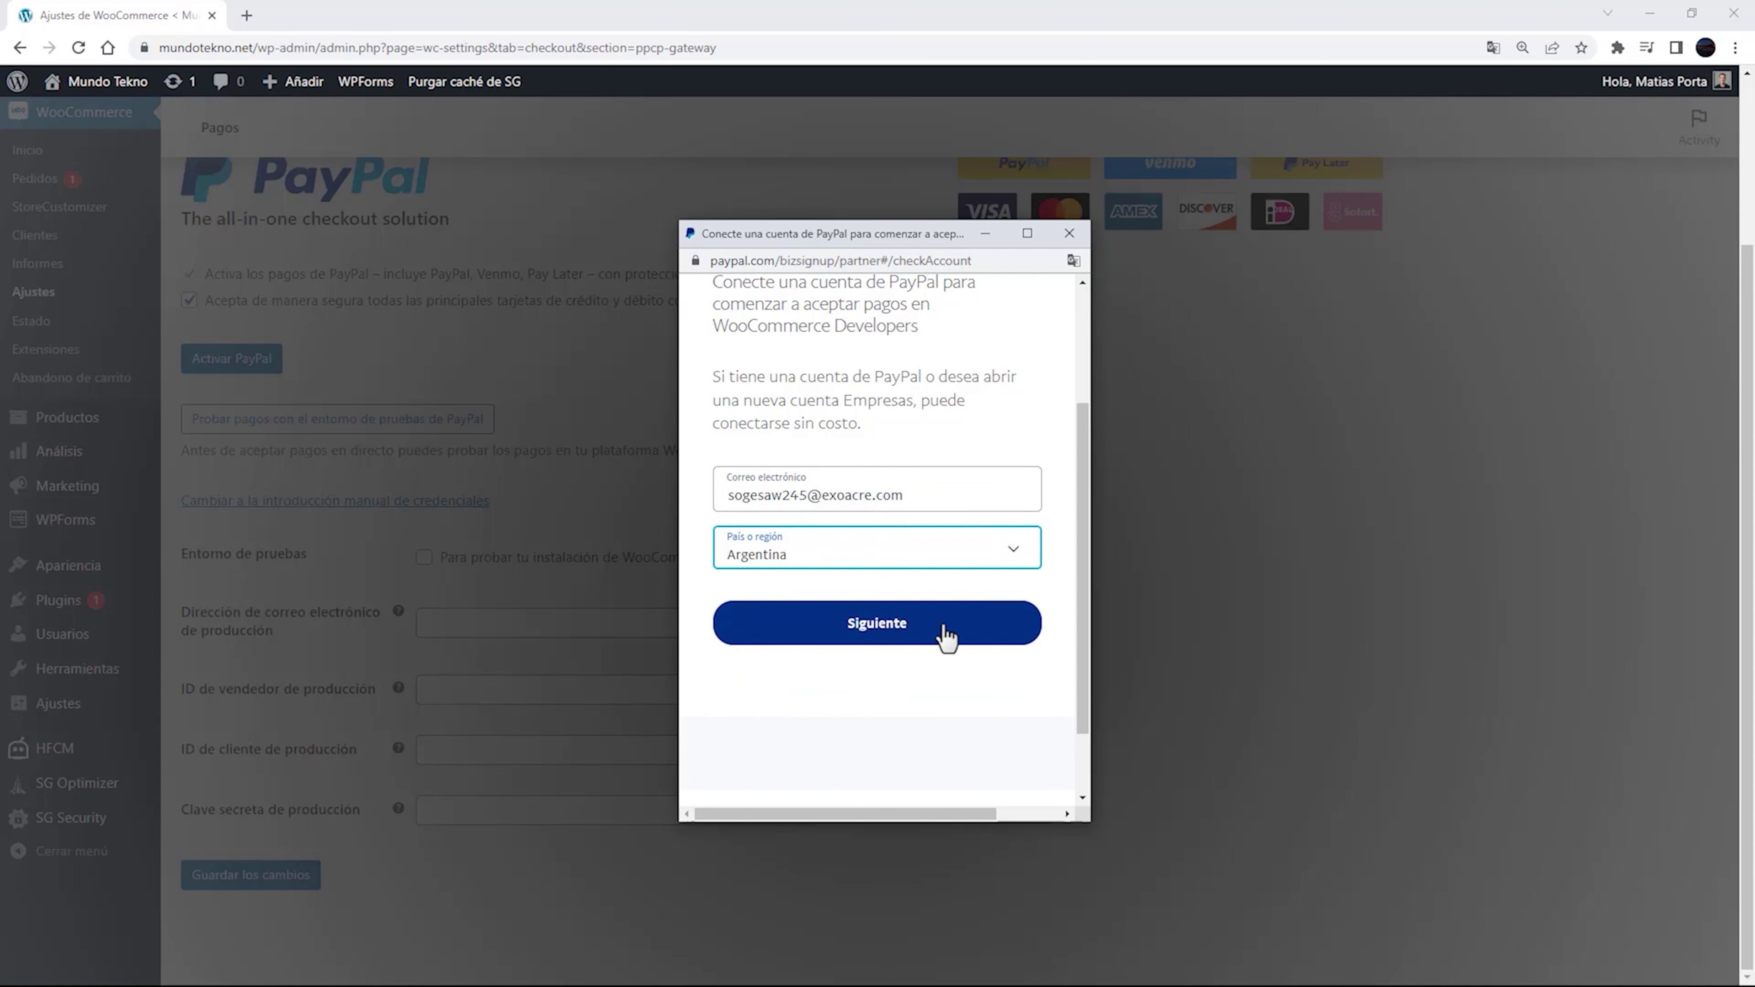
pyautogui.click(940, 632)
# Step: Sign in with the saved password and accept connecting the PayPal account to the store
pyautogui.click(834, 475)
pyautogui.hotkey('ctrl', 'v')
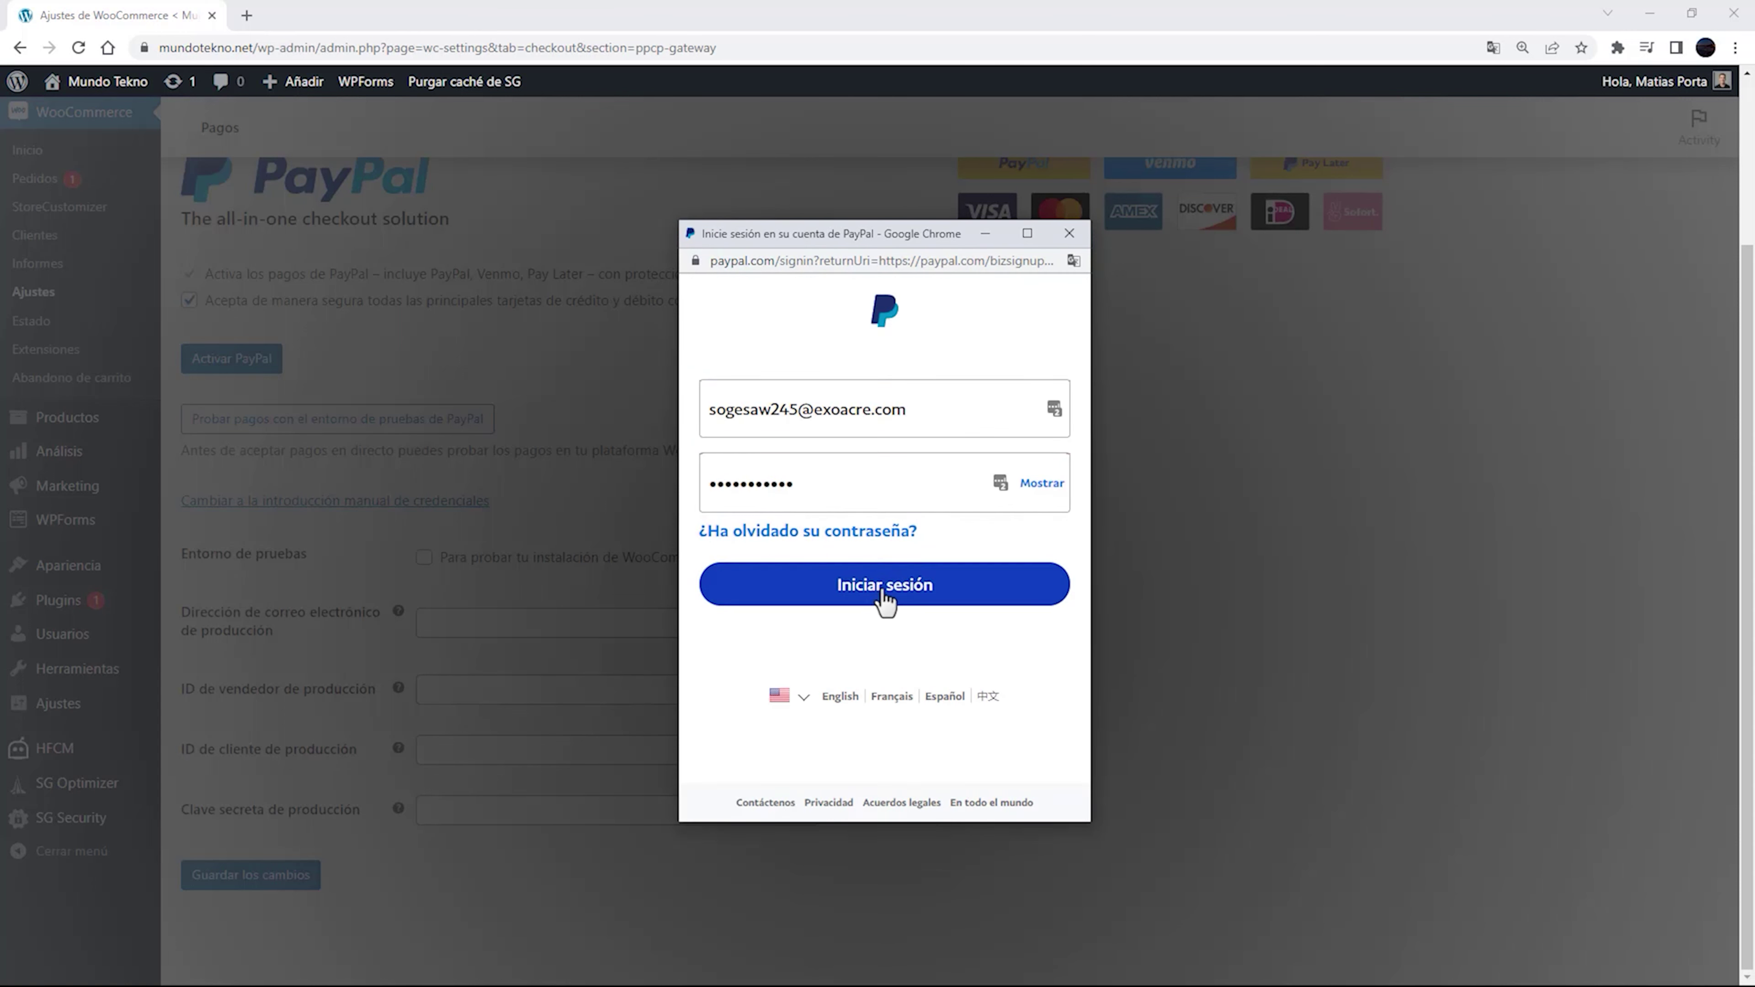
pyautogui.click(885, 594)
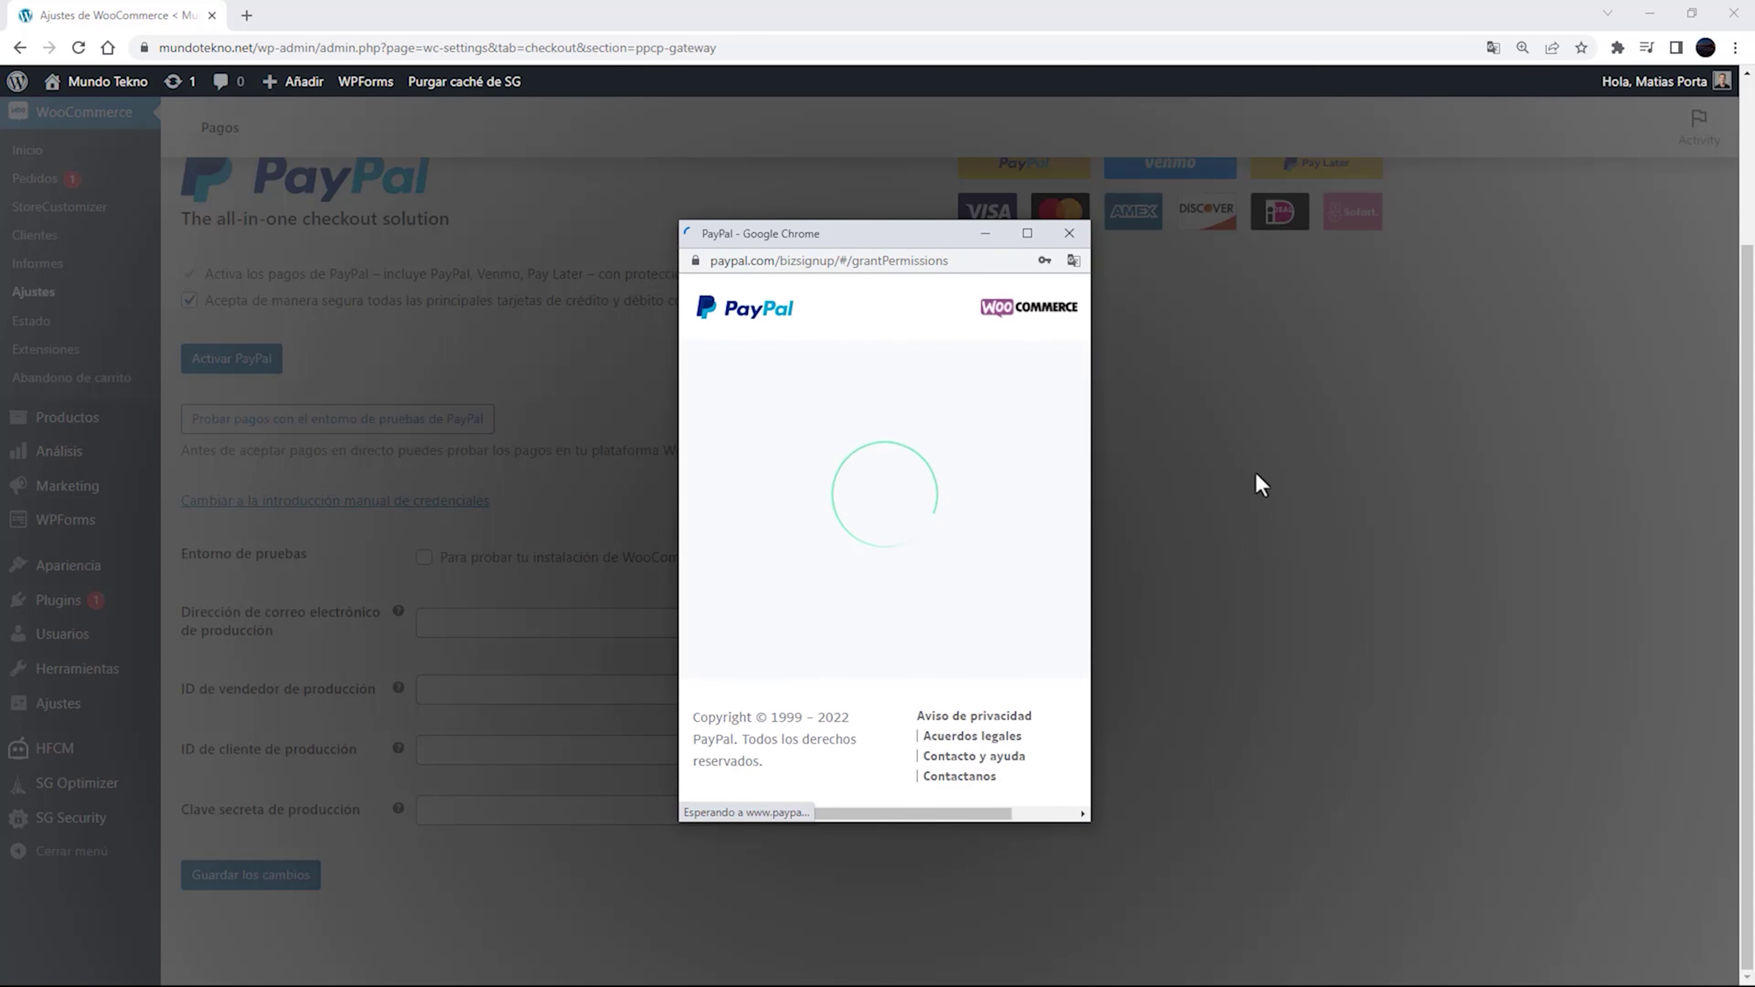
pyautogui.click(953, 568)
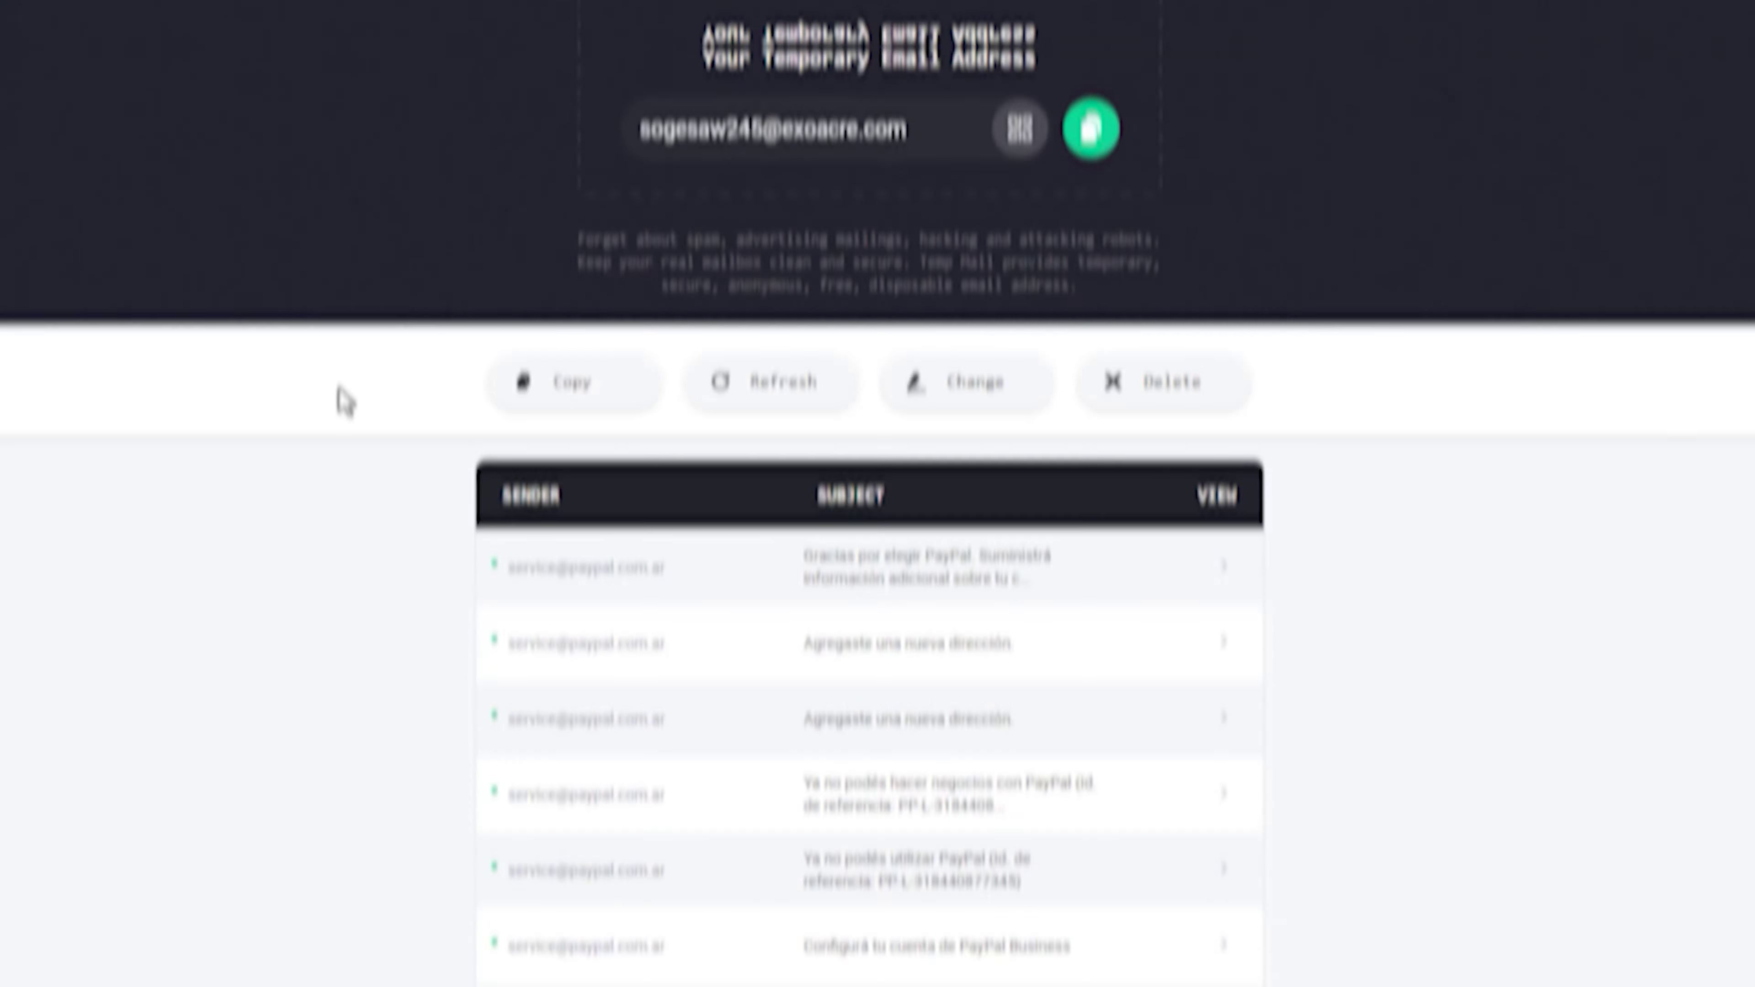
# Step: Open PayPal's confirmation e-mail in the inbox and follow its confirm link
pyautogui.scroll(-3, 338, 387)
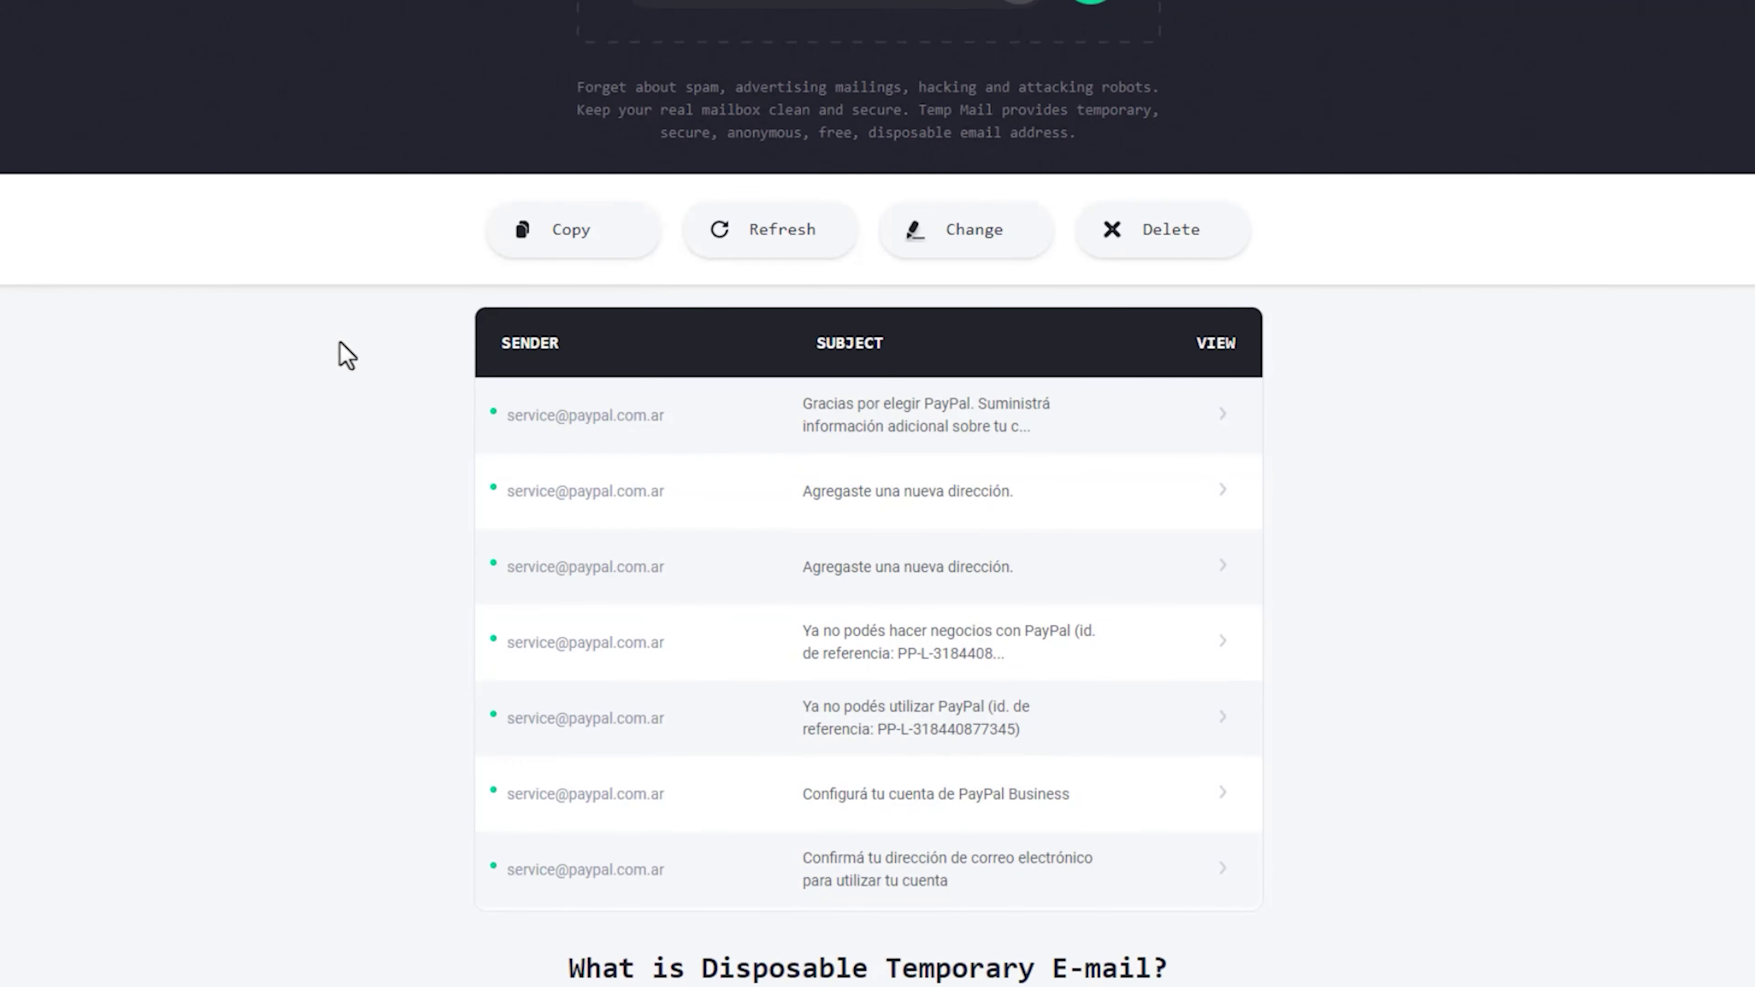
pyautogui.scroll(-3, 579, 385)
pyautogui.scroll(3, 583, 394)
pyautogui.scroll(-2, 884, 829)
pyautogui.click(897, 761)
pyautogui.scroll(-6, 807, 553)
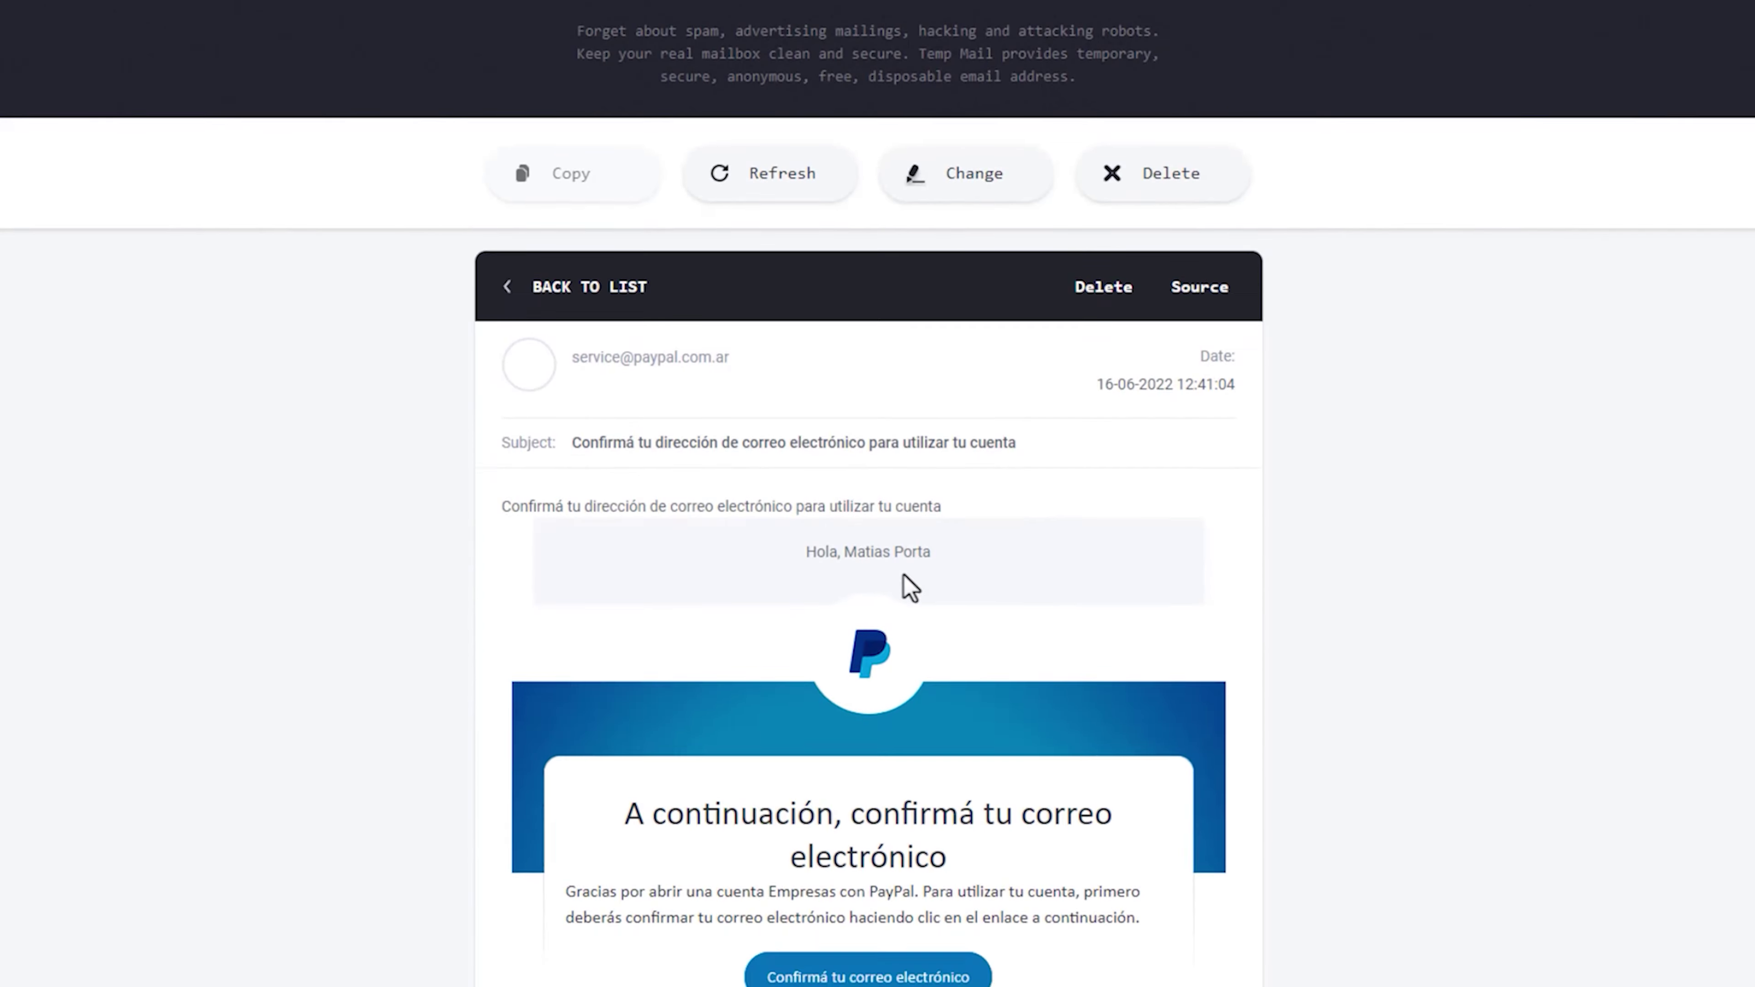
pyautogui.click(876, 611)
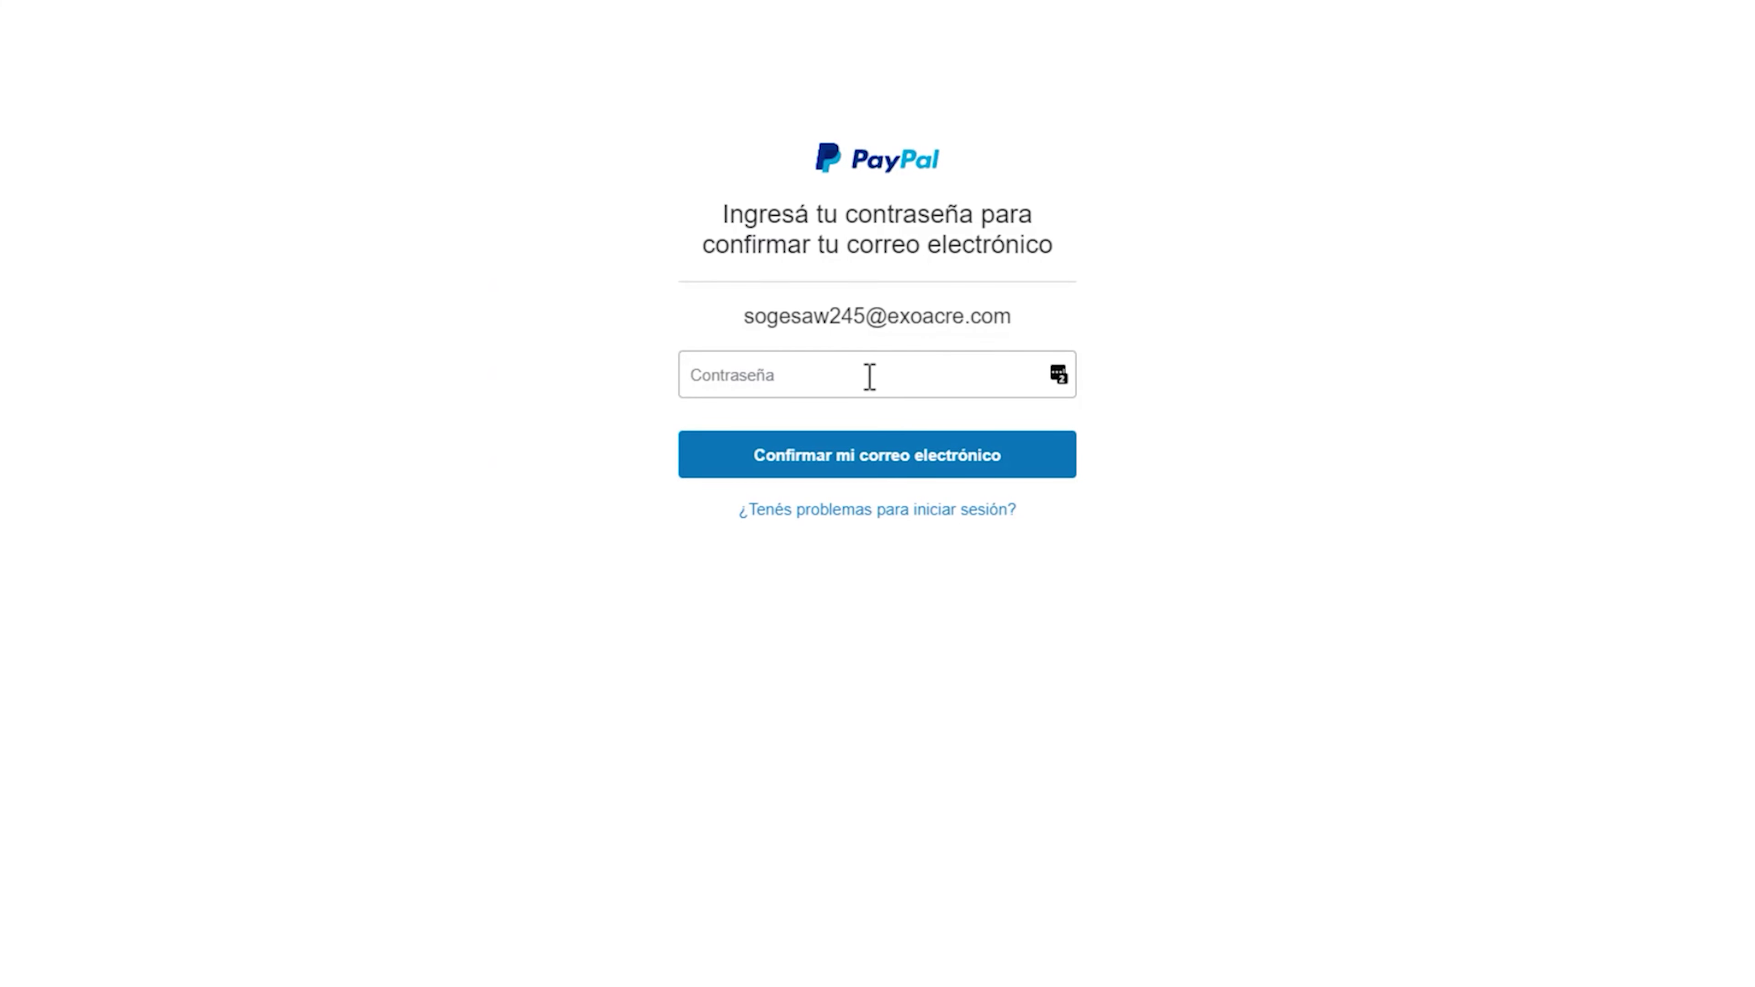
# Step: Confirm the e-mail with the saved account password, then collapse the activation checklist
pyautogui.click(1047, 392)
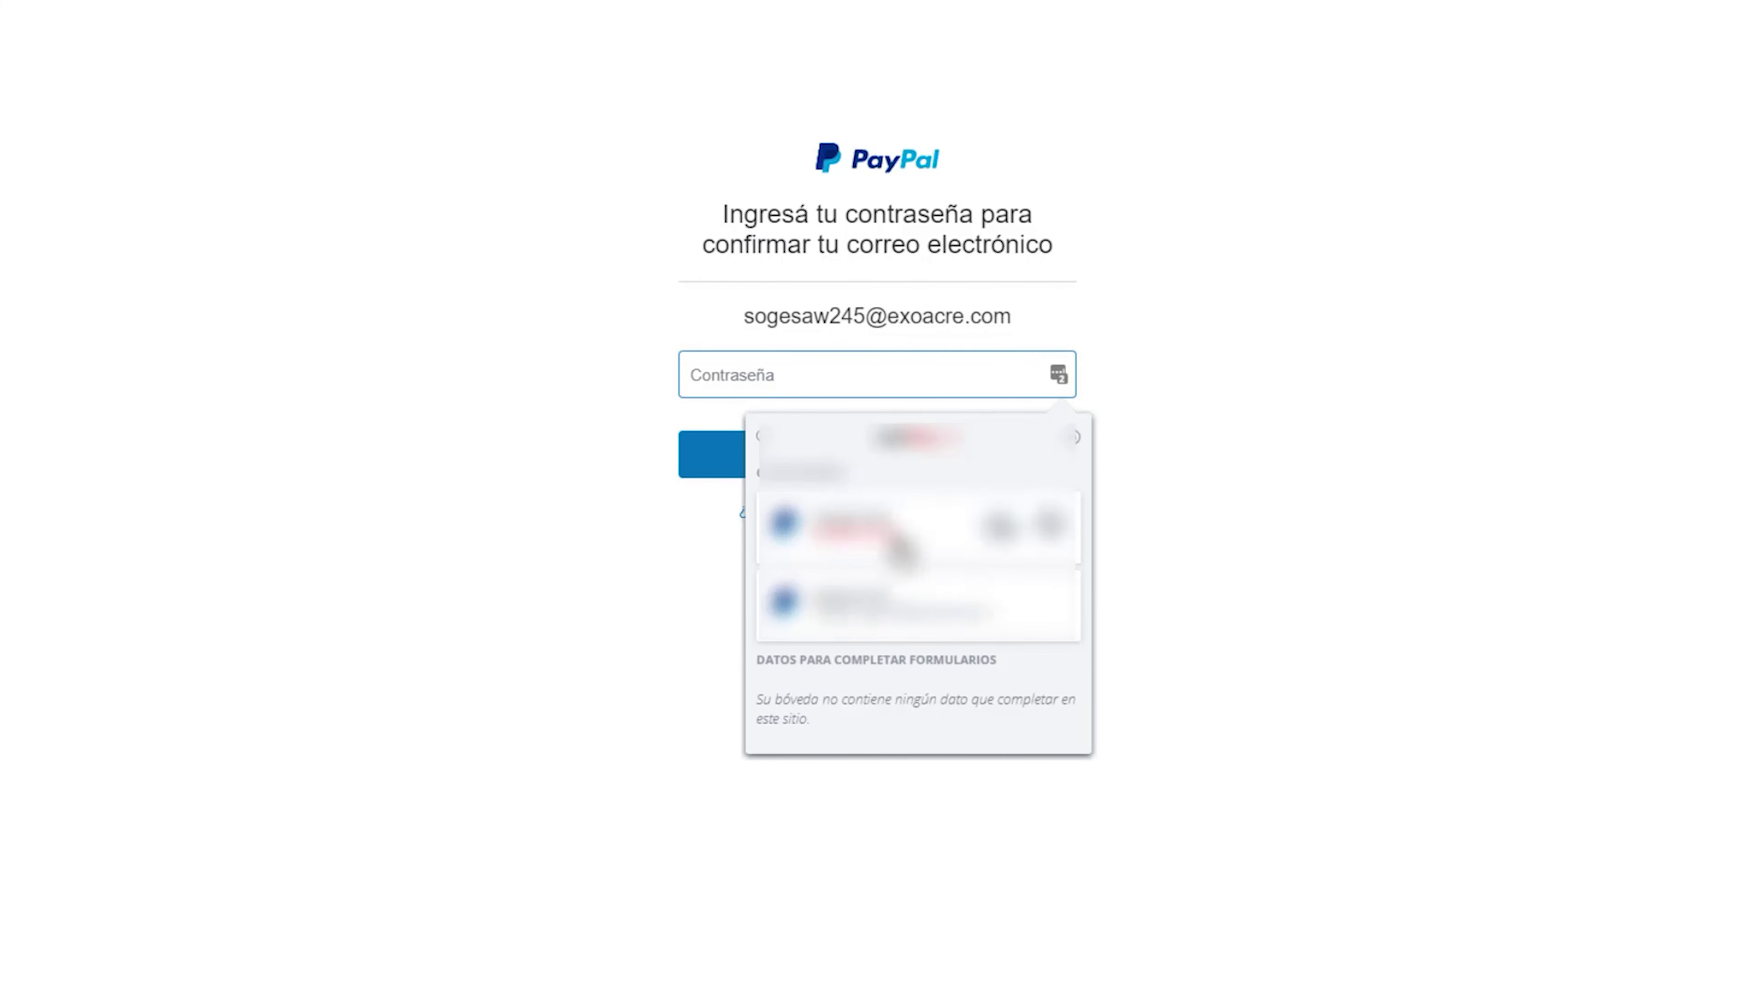
pyautogui.click(898, 532)
pyautogui.click(1050, 454)
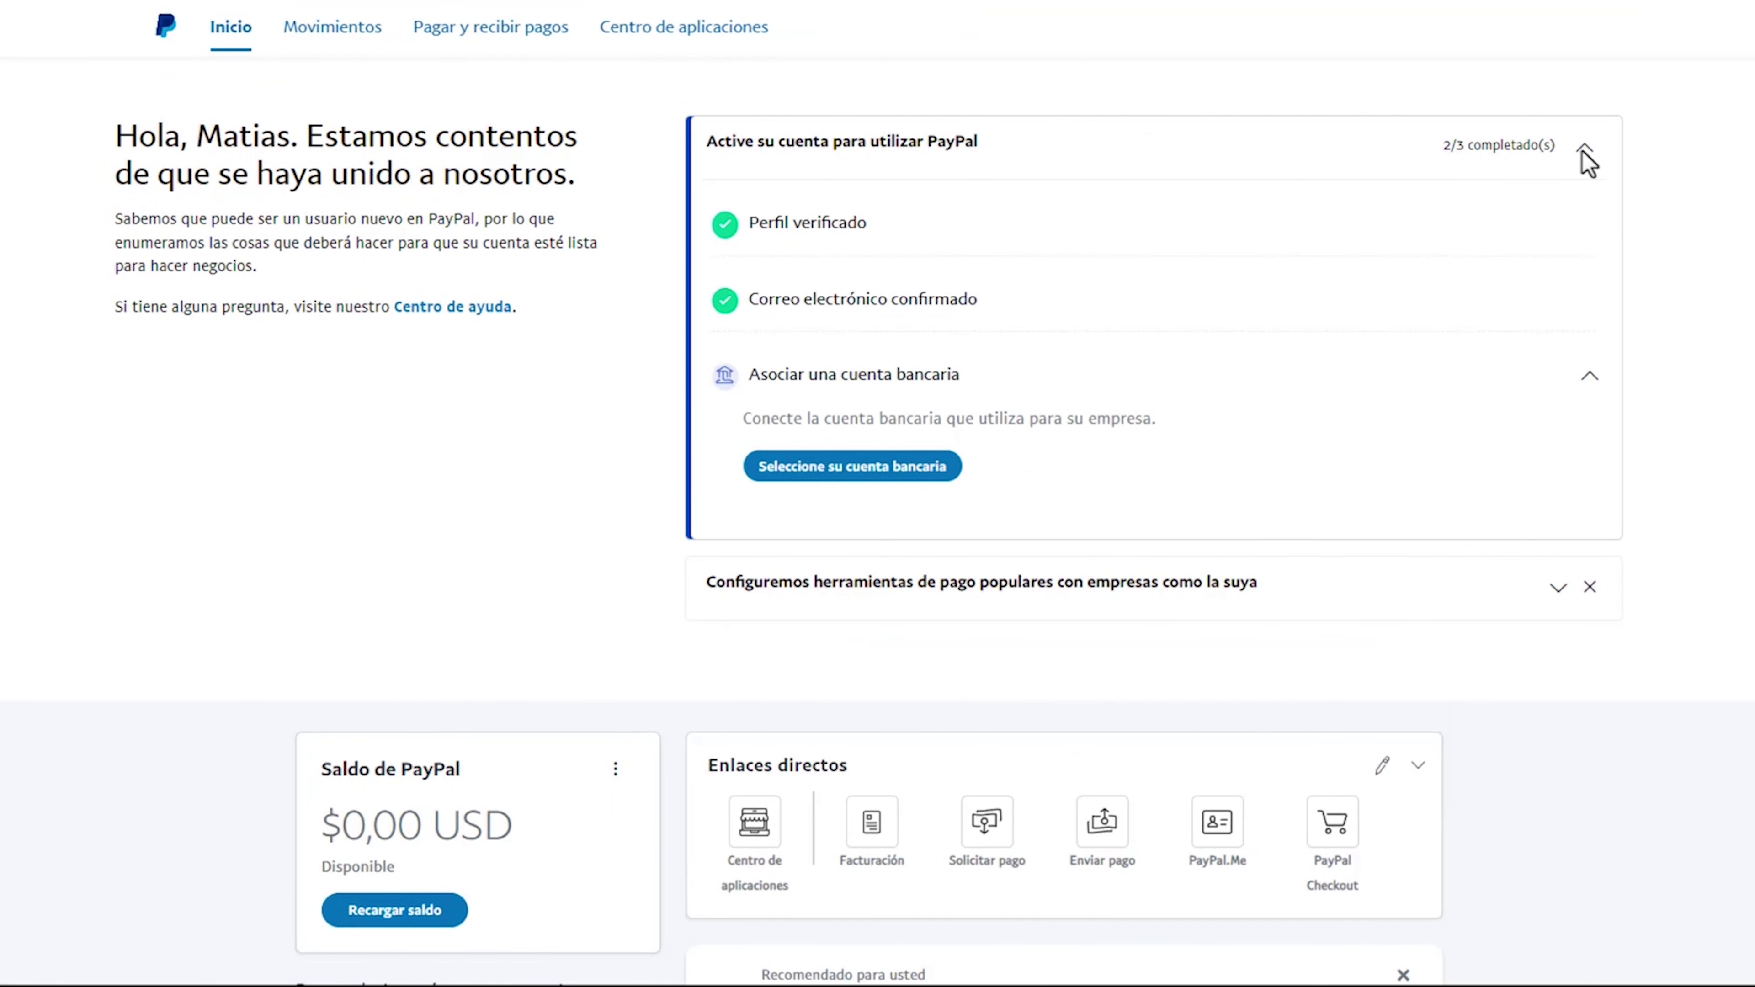
pyautogui.click(1584, 150)
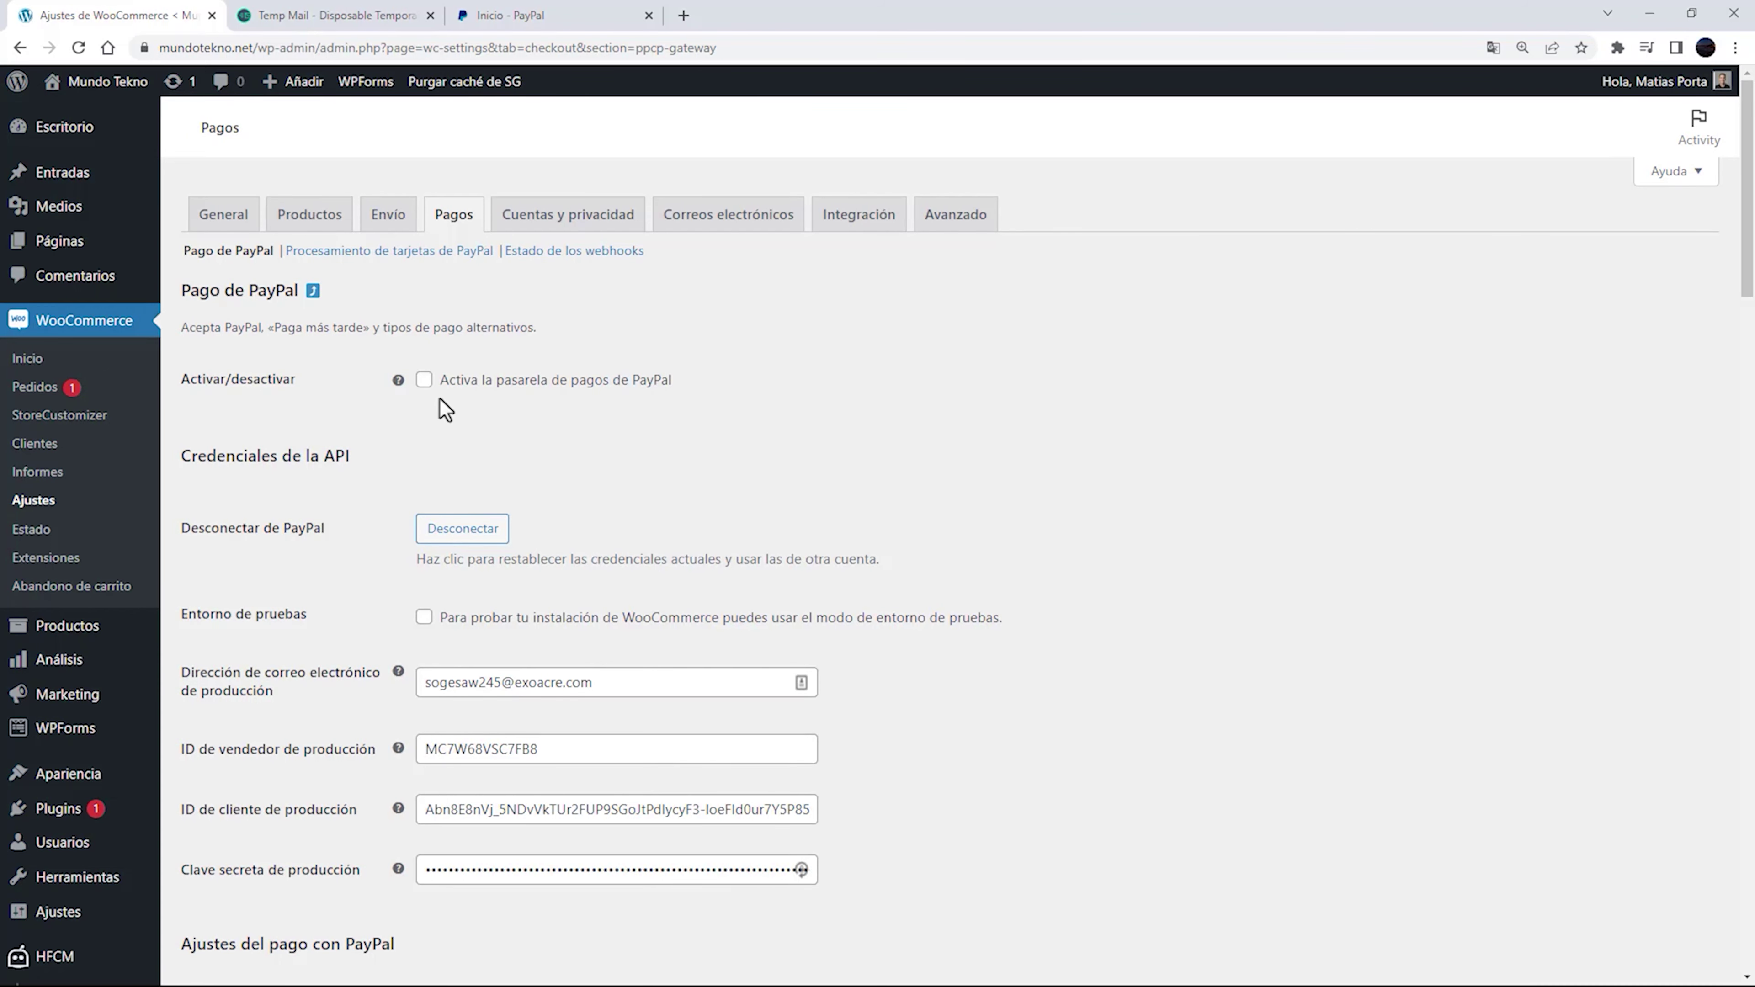
# Step: Enable the PayPal gateway and review the production e-mail, merchant ID, client ID and secret fields
pyautogui.click(425, 386)
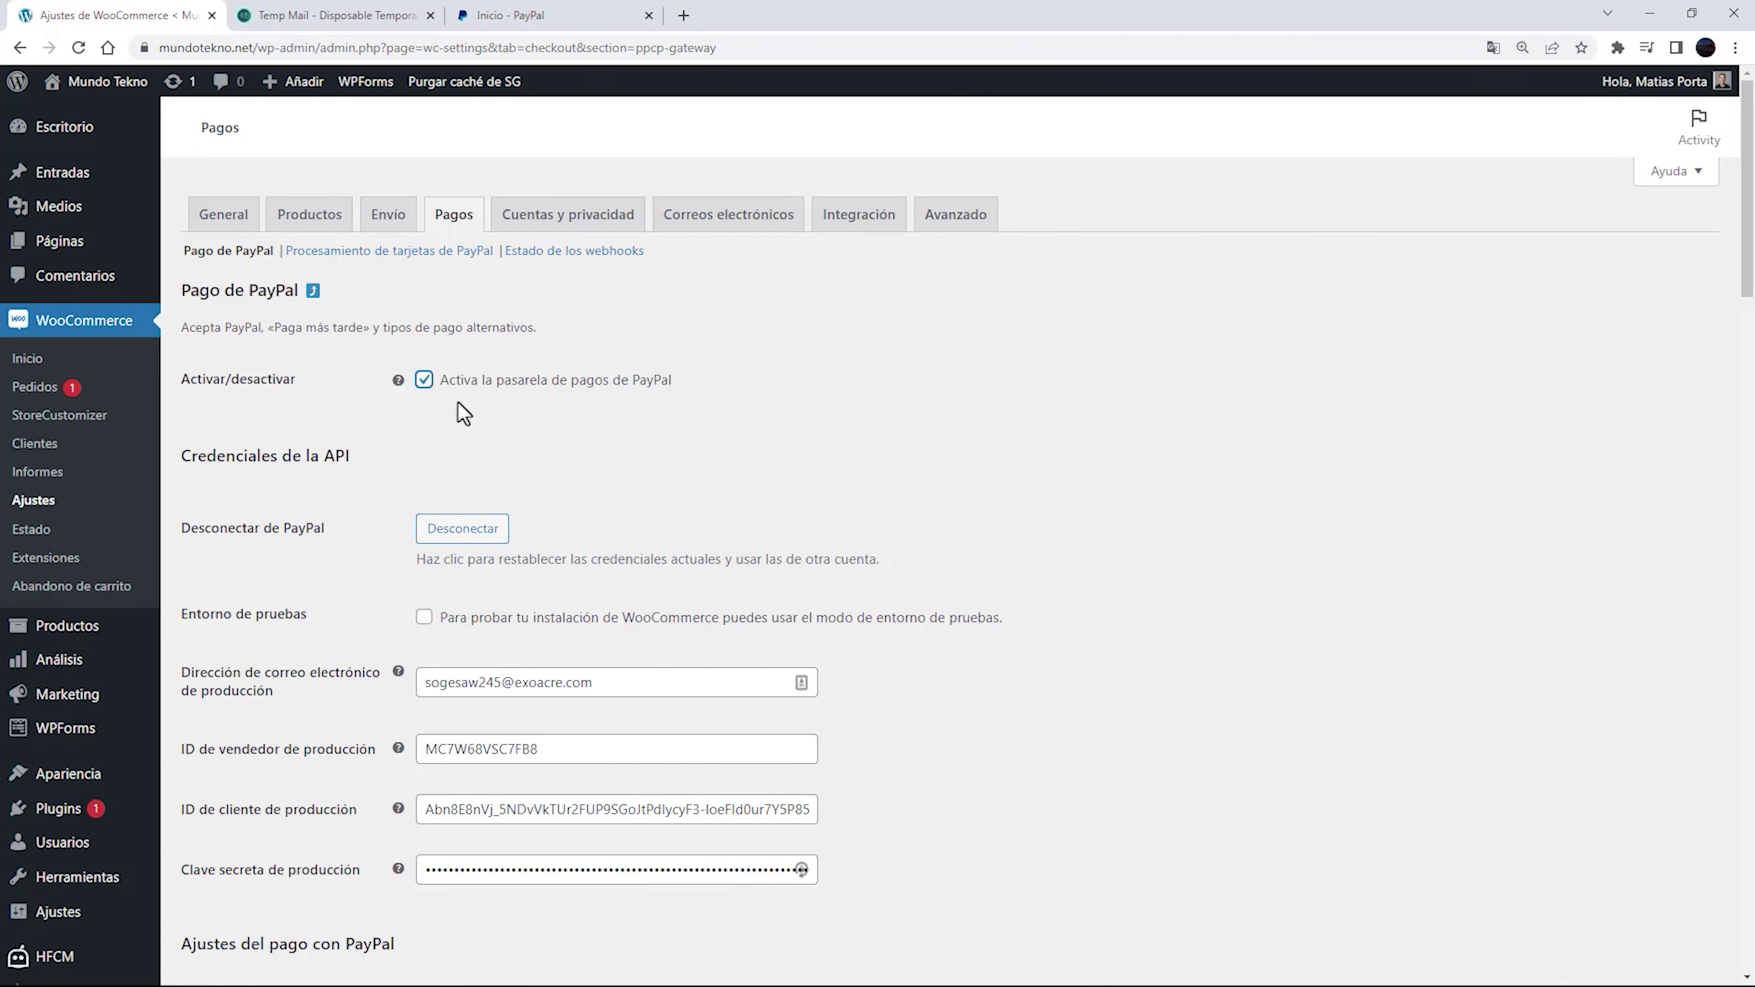
pyautogui.click(684, 475)
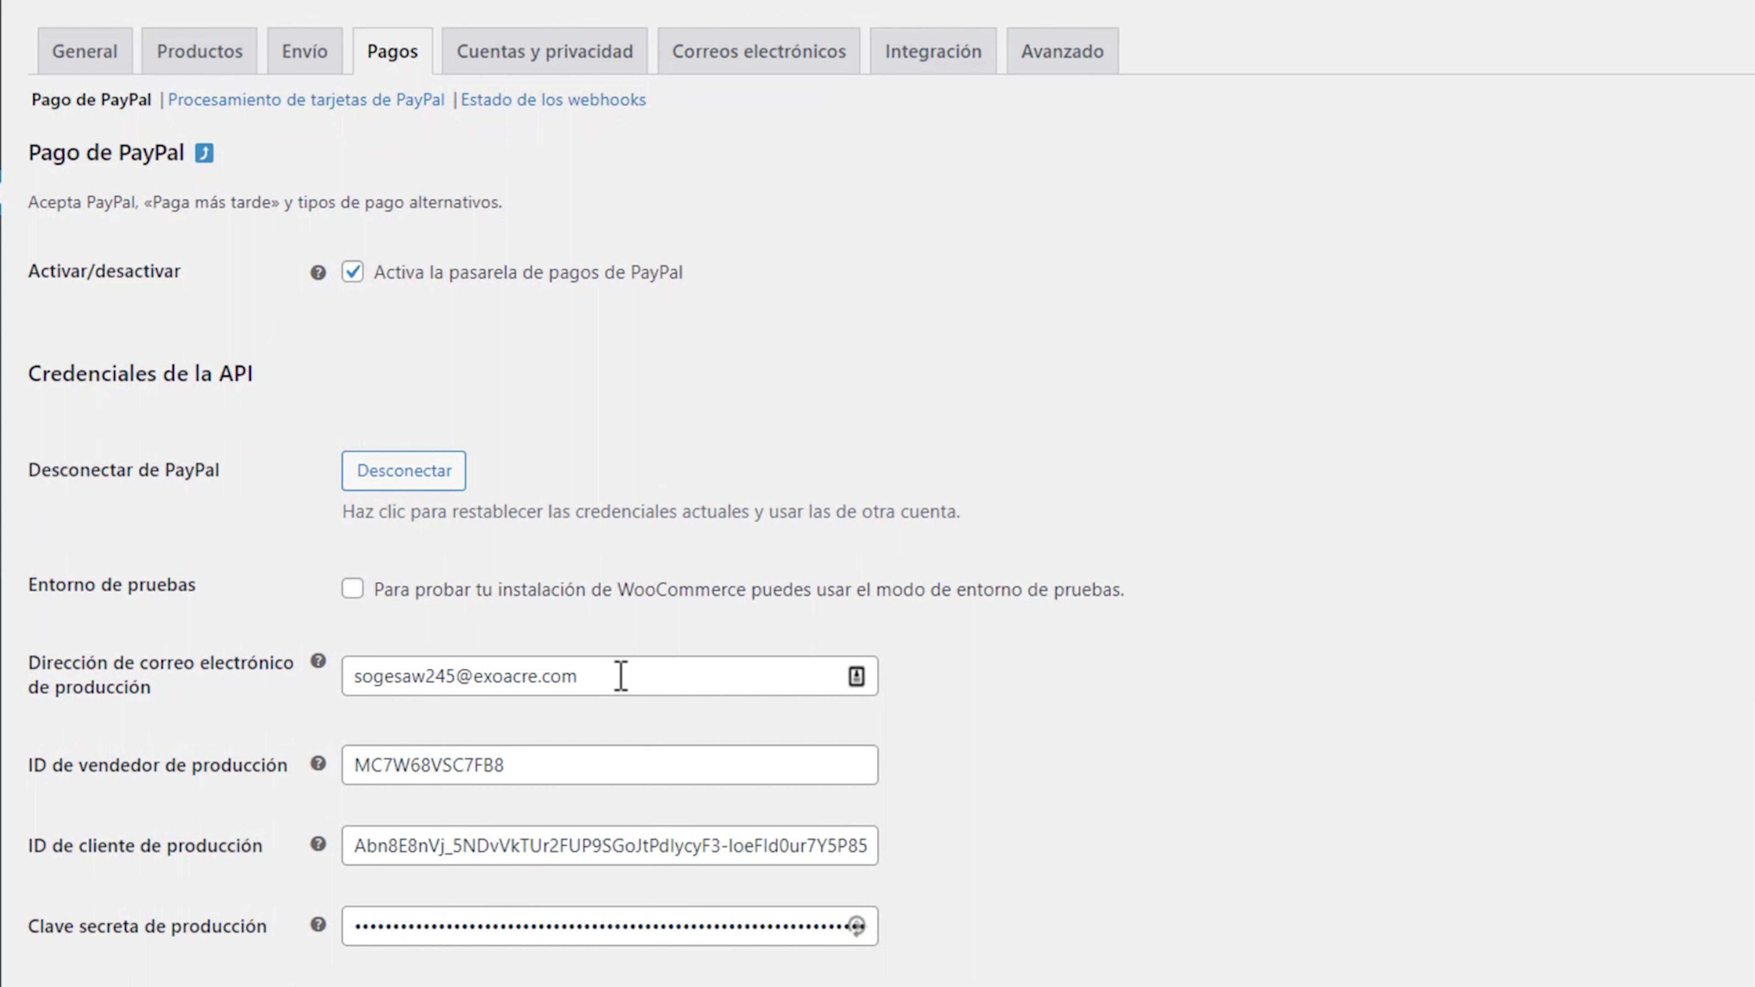
pyautogui.moveTo(620, 675); pyautogui.dragTo(342, 678)
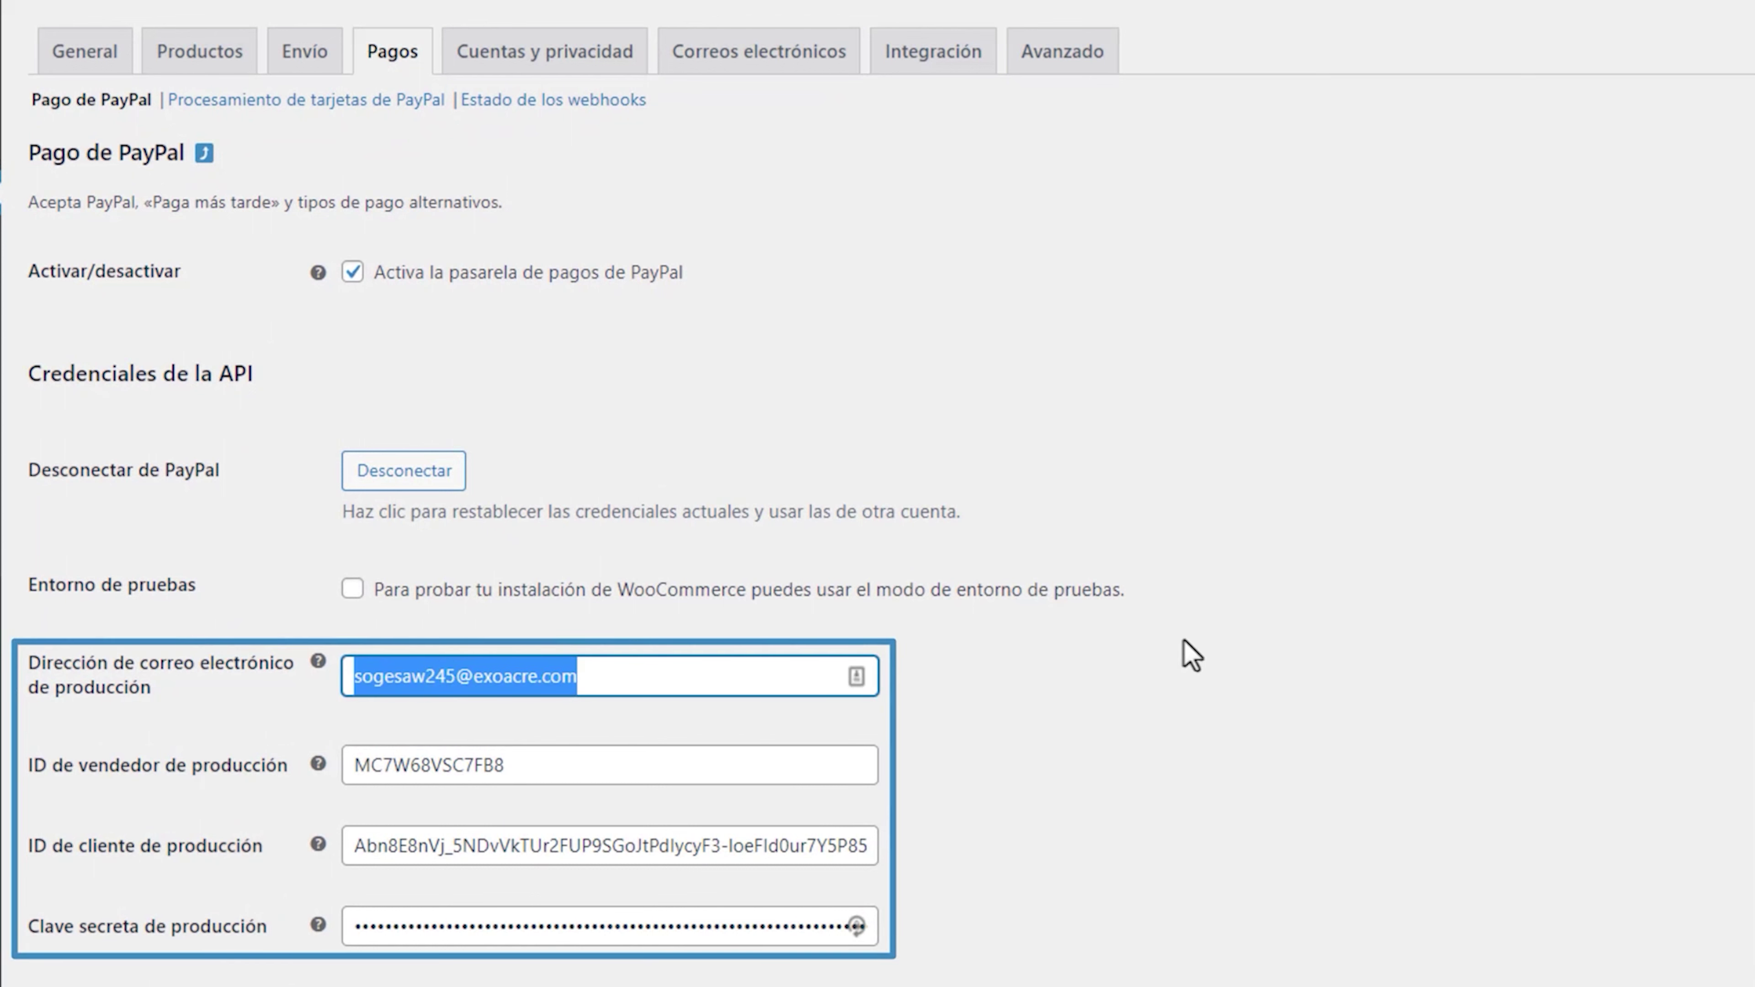
pyautogui.click(1192, 656)
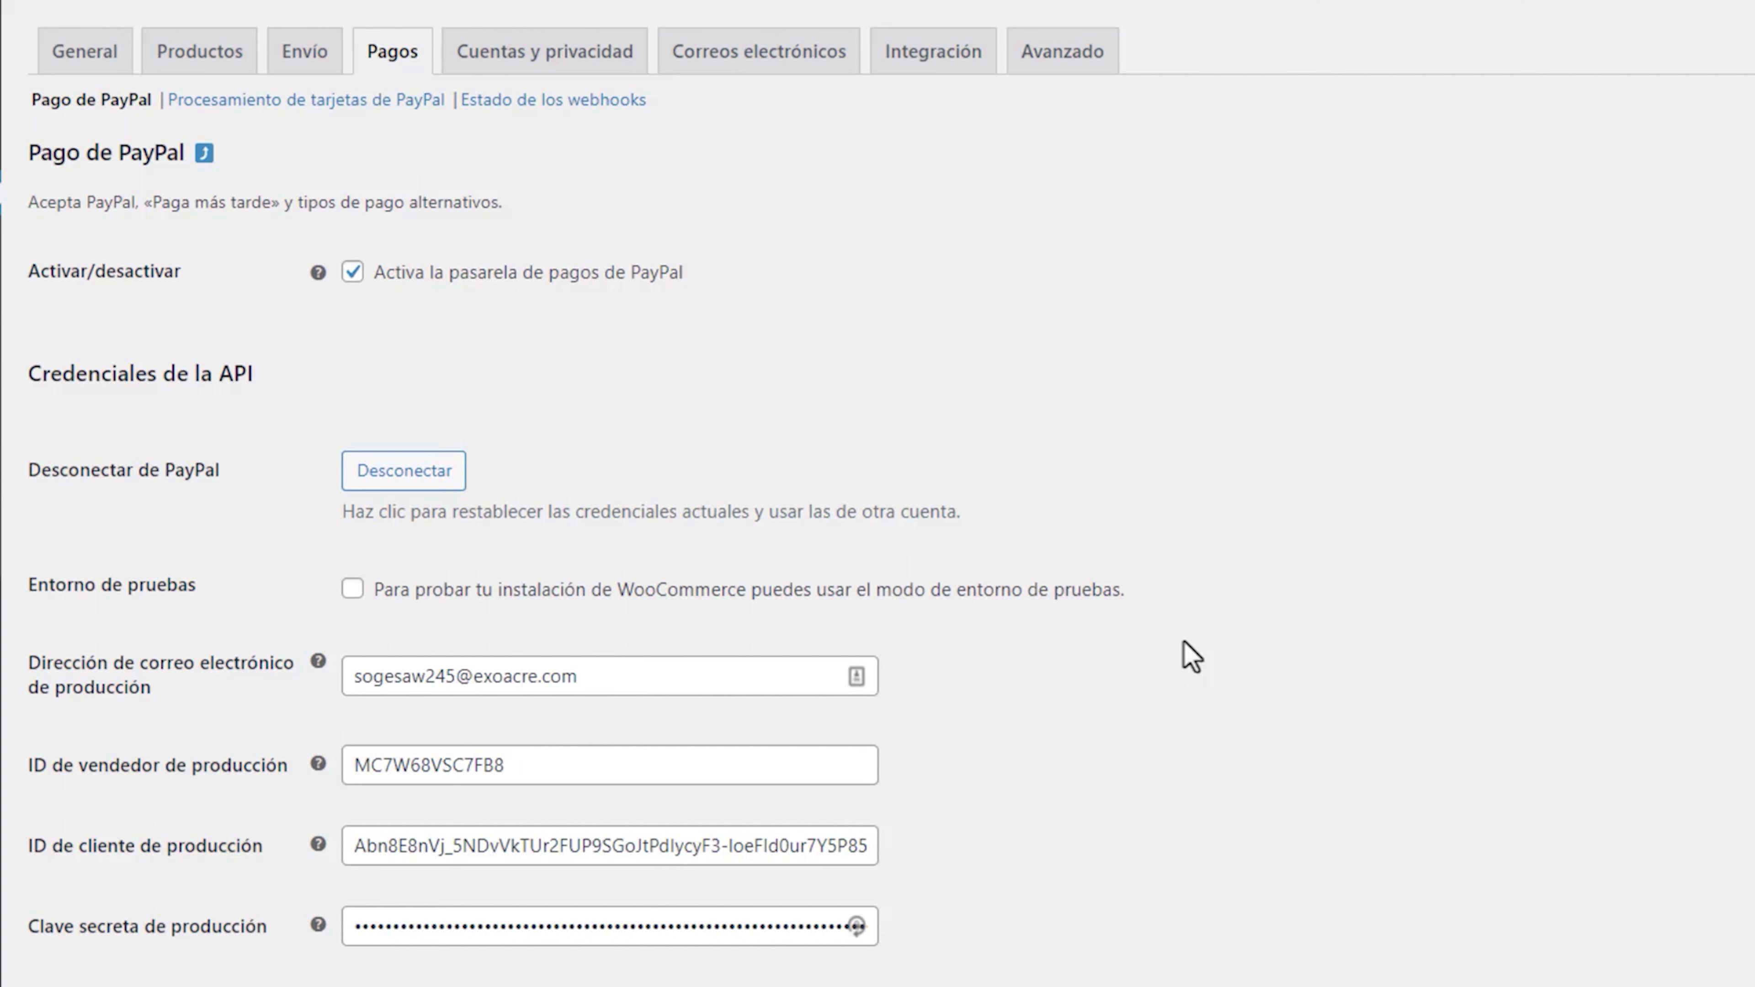
pyautogui.scroll(-10, 1192, 656)
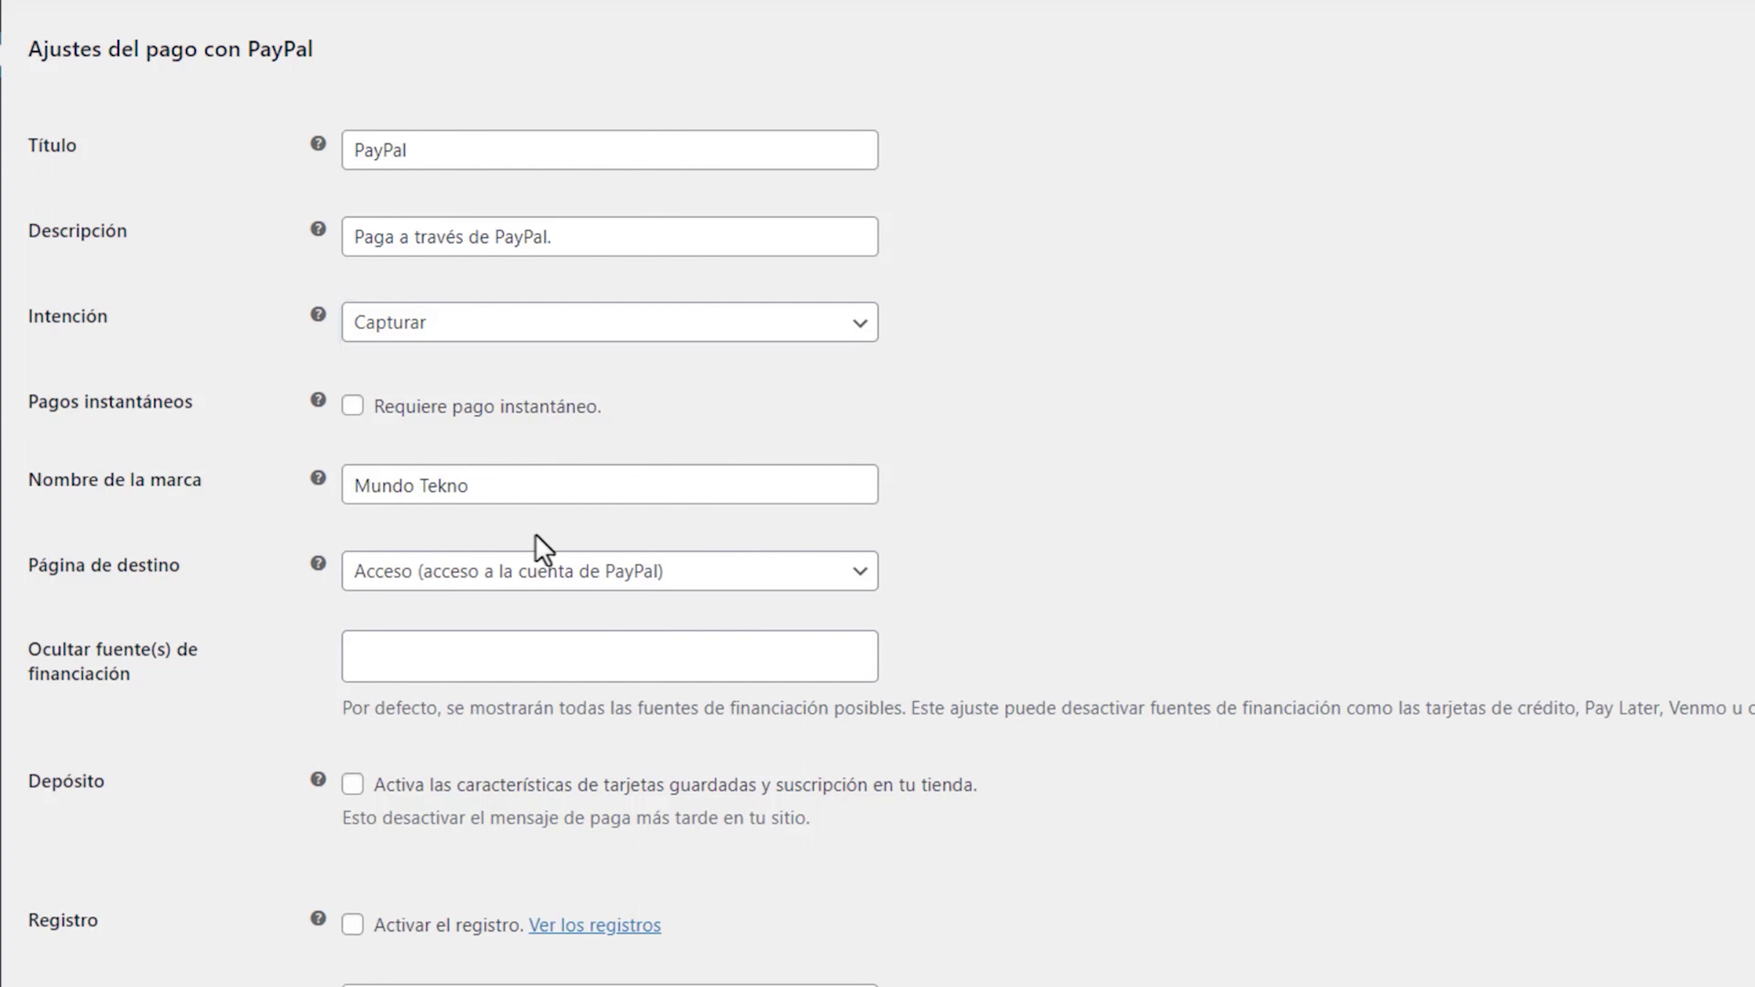
pyautogui.click(543, 574)
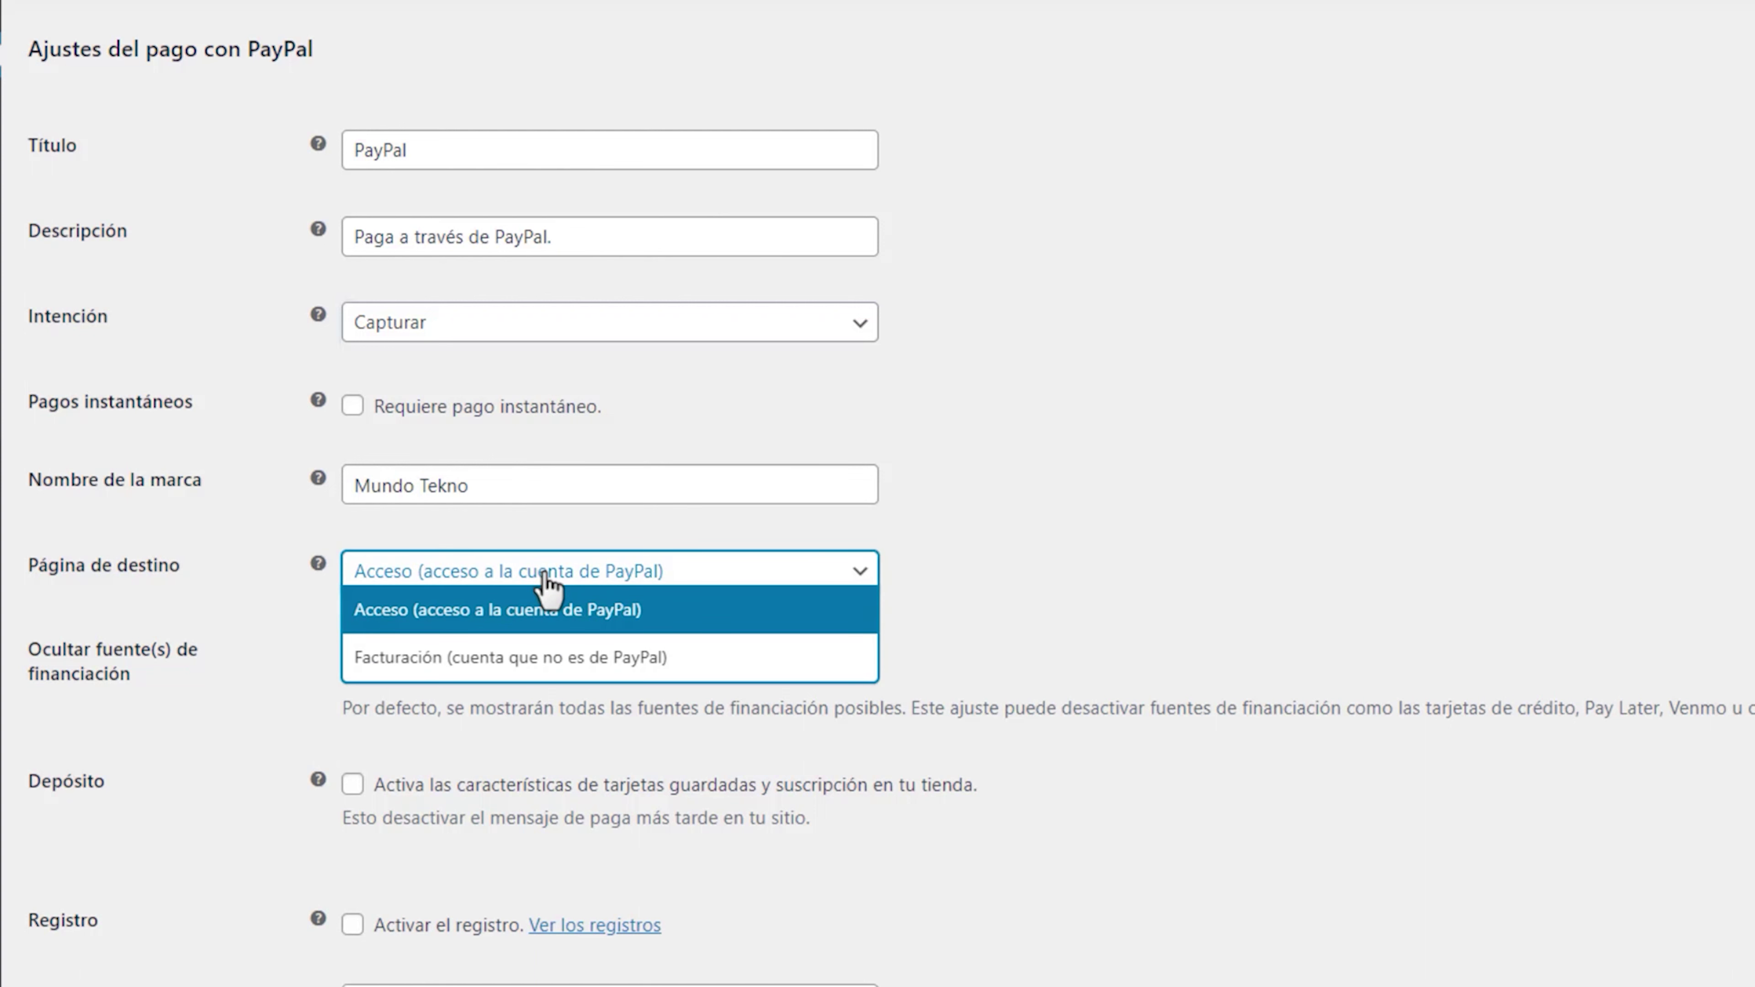
pyautogui.click(544, 573)
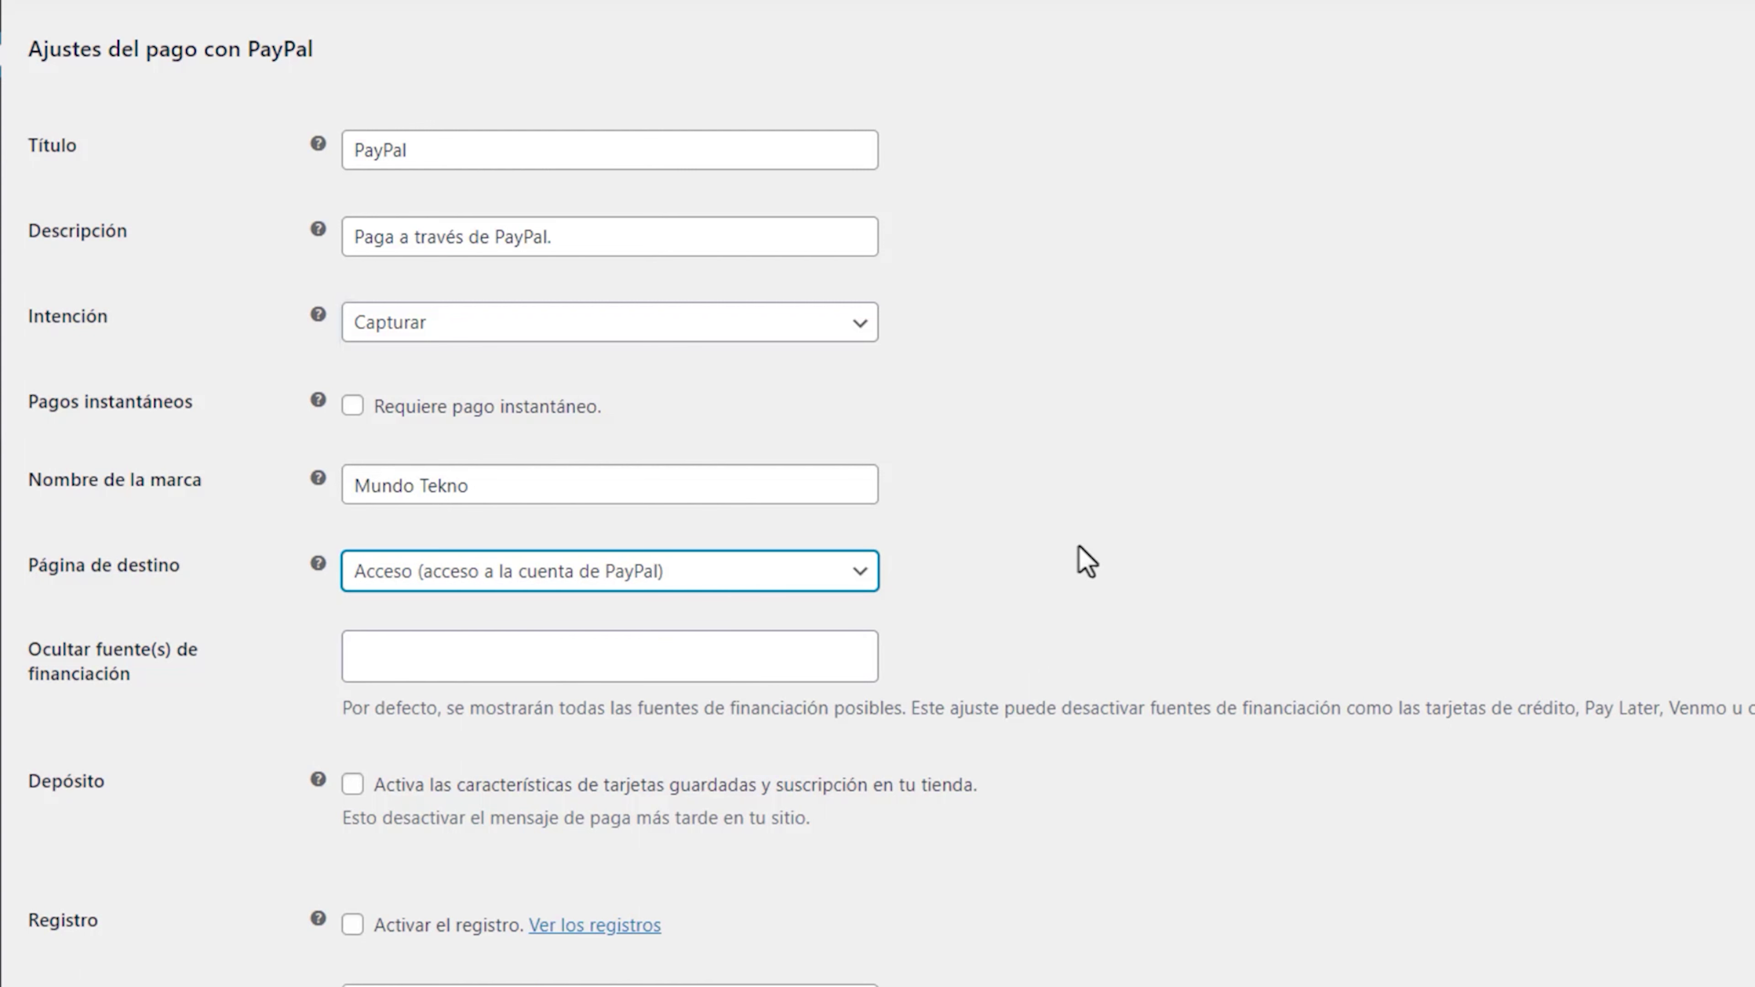
pyautogui.scroll(-5, 1081, 560)
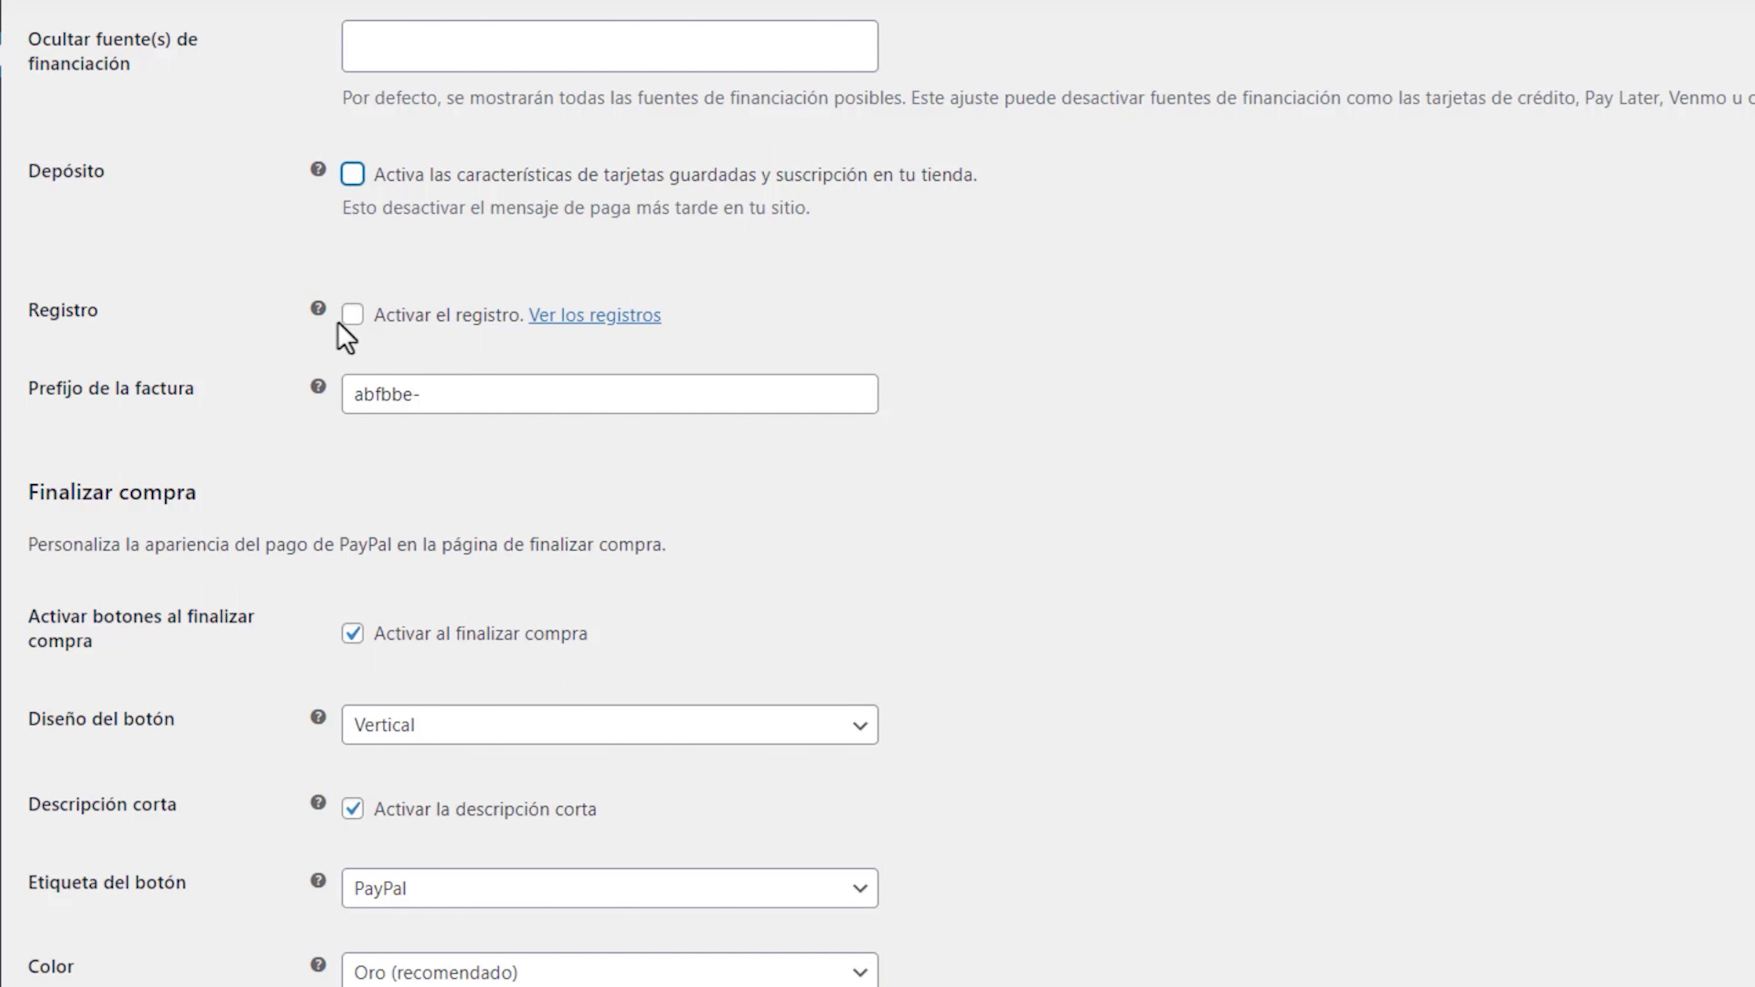
# Step: Keep the gold checkout button colour and save the PayPal payment settings
pyautogui.moveTo(316, 307)
pyautogui.scroll(-6, 1030, 321)
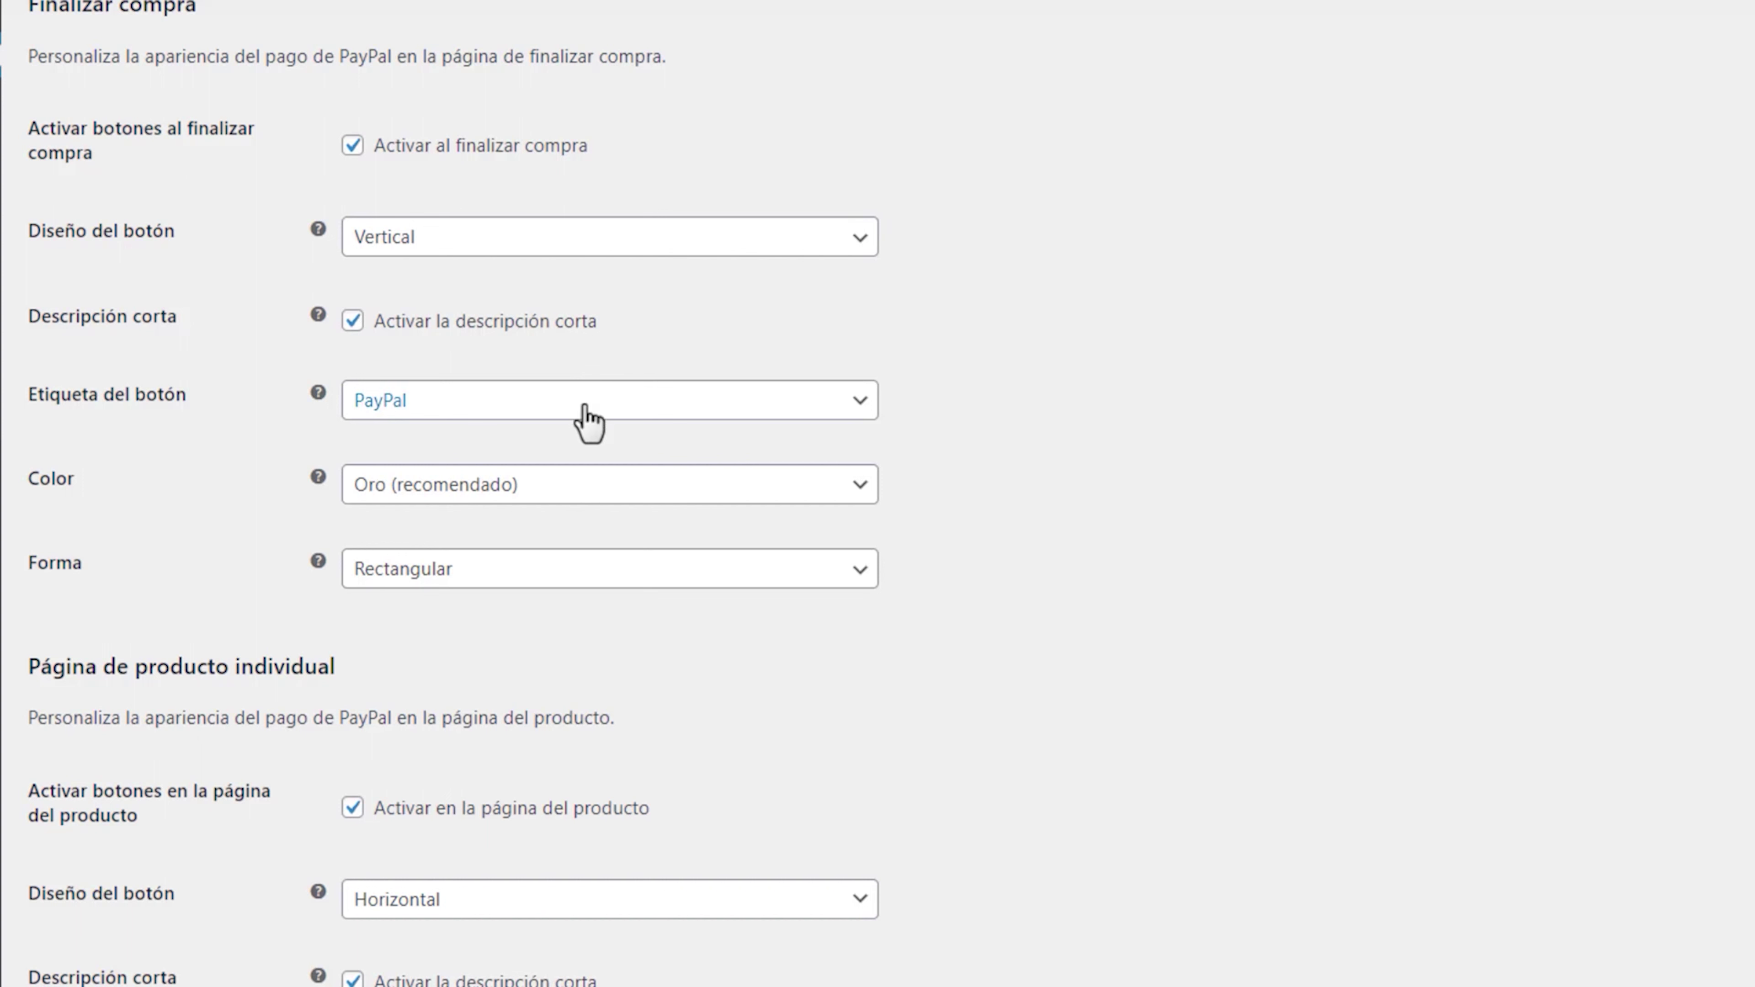
pyautogui.click(594, 477)
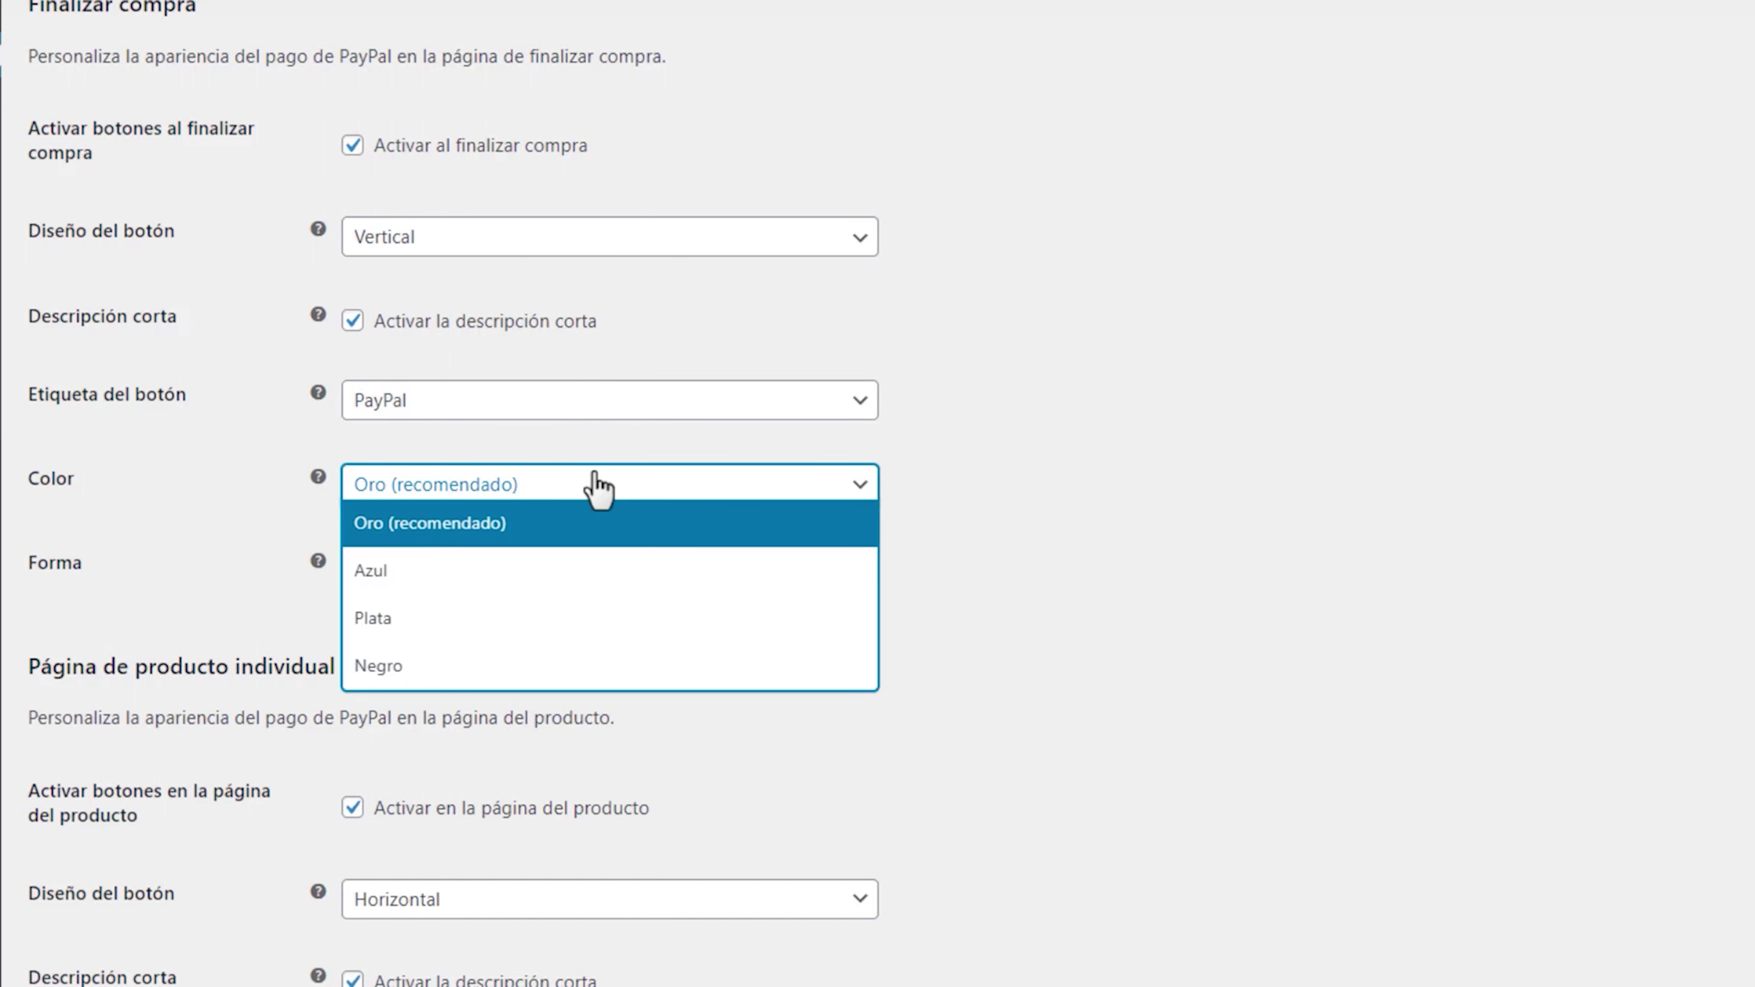
pyautogui.click(593, 511)
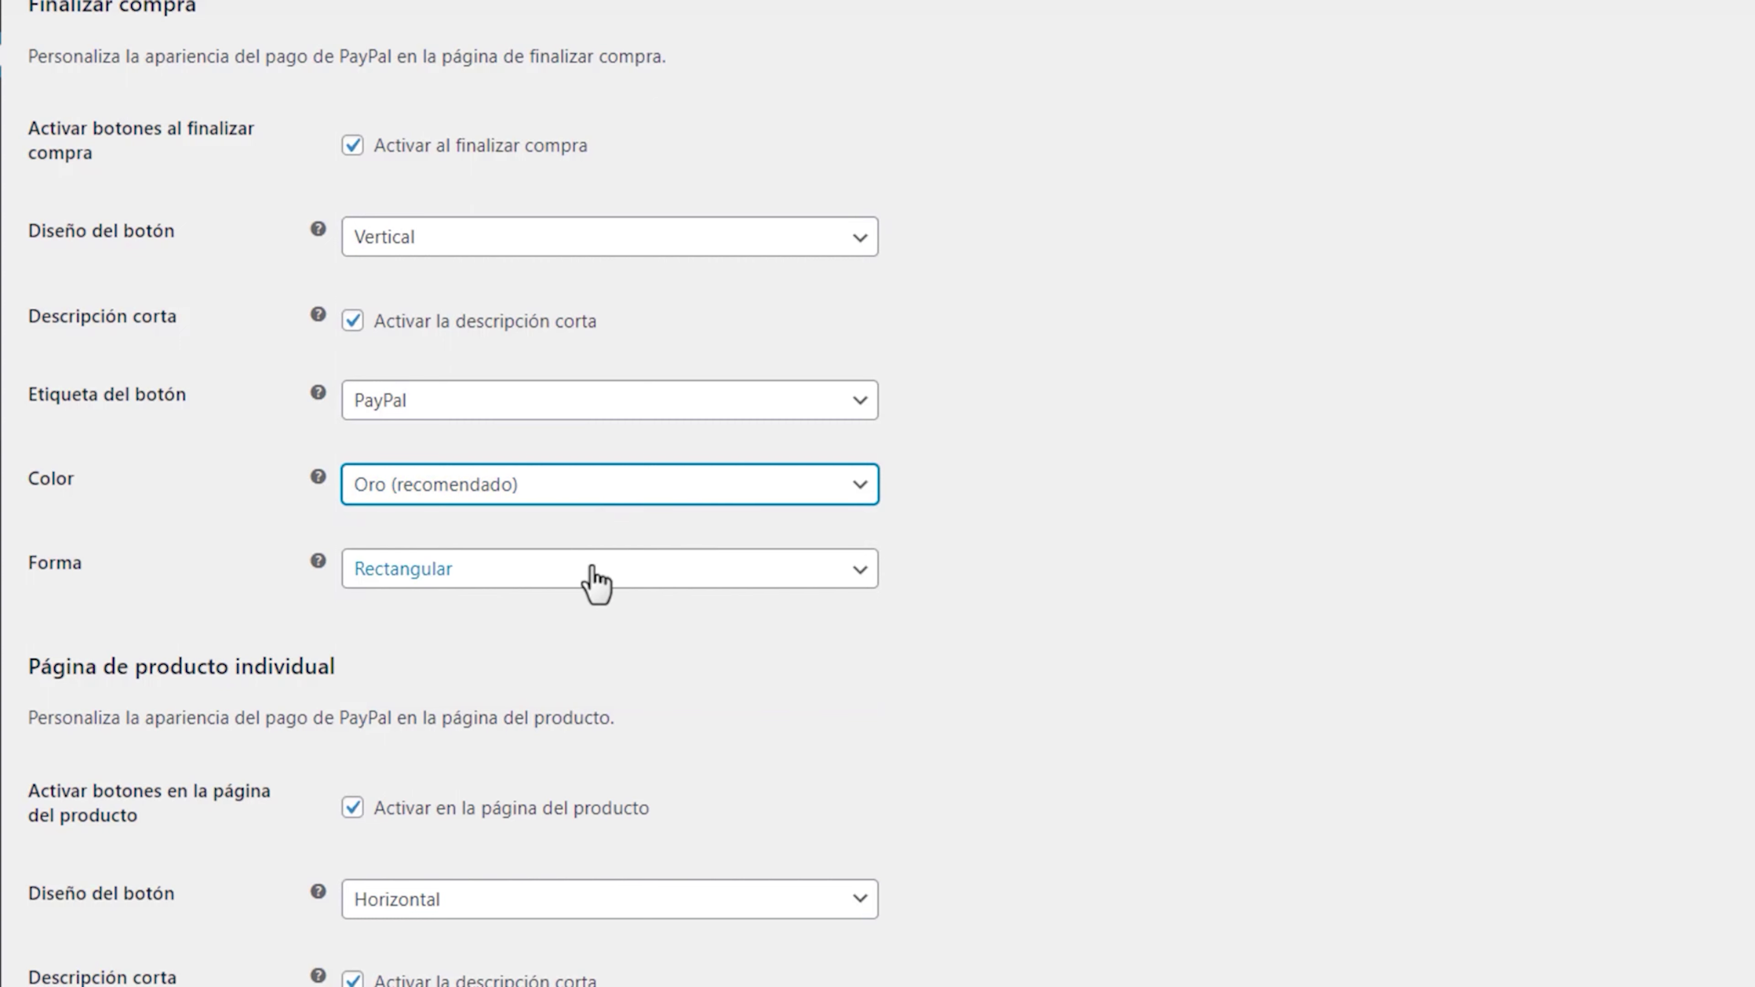
pyautogui.scroll(-8, 592, 566)
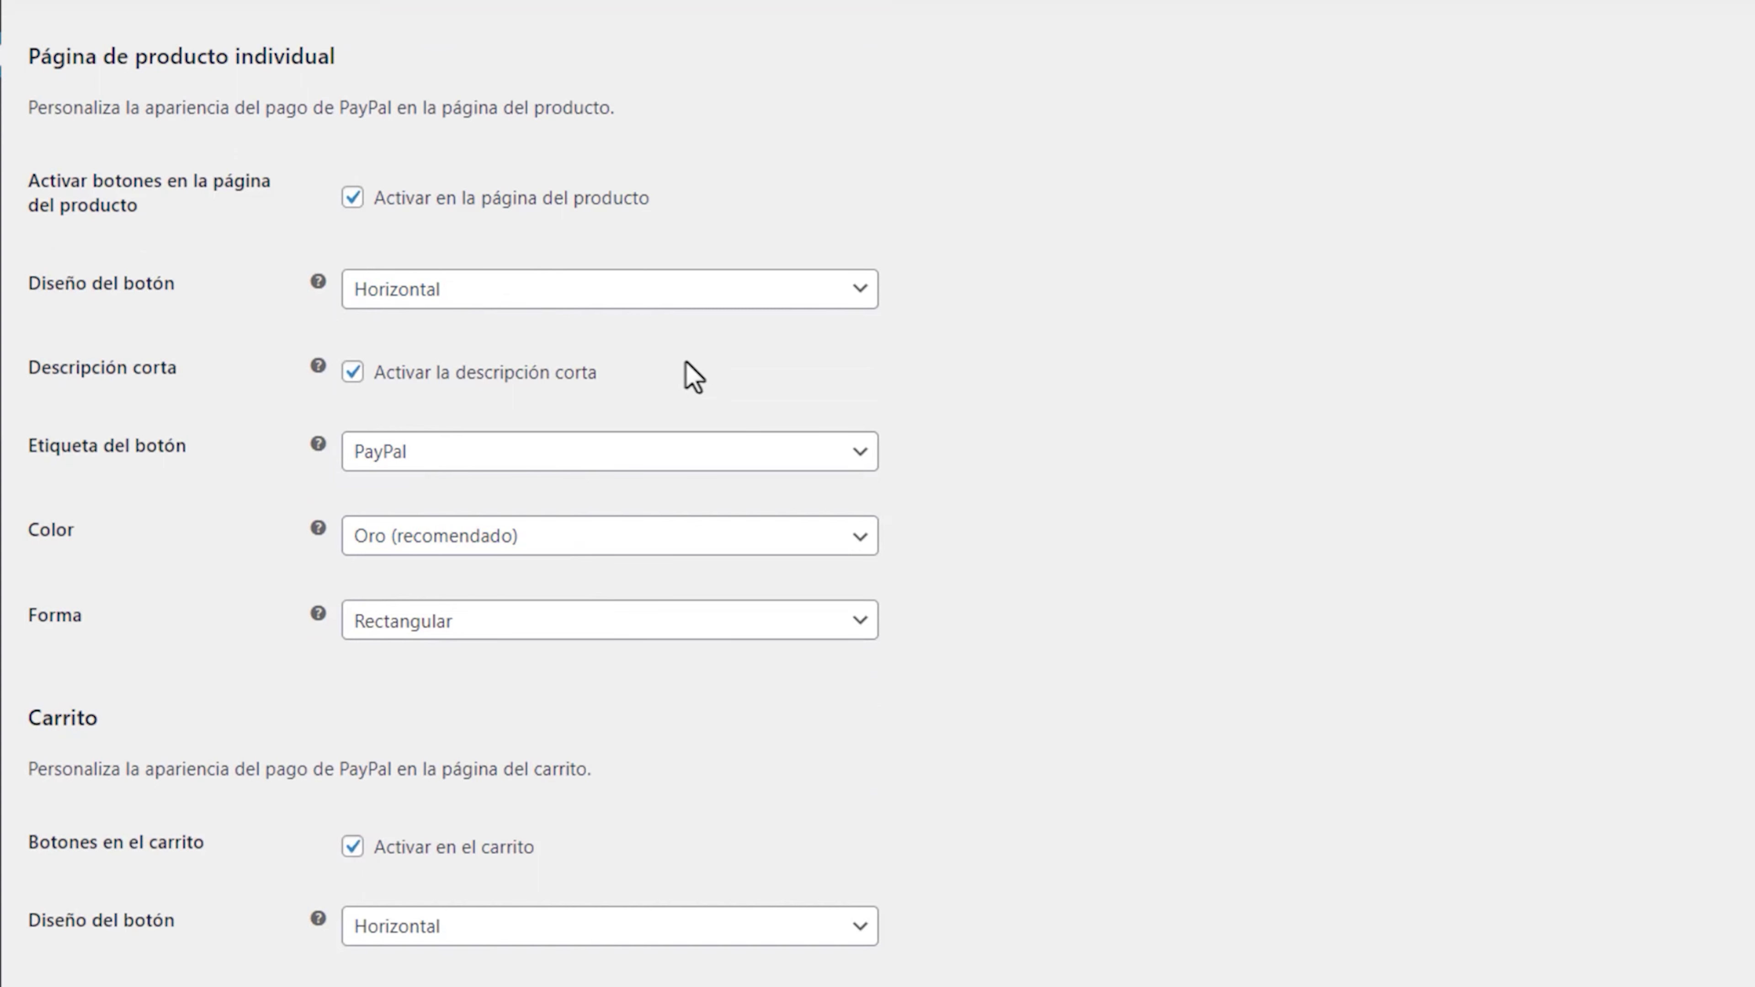
pyautogui.scroll(-8, 693, 376)
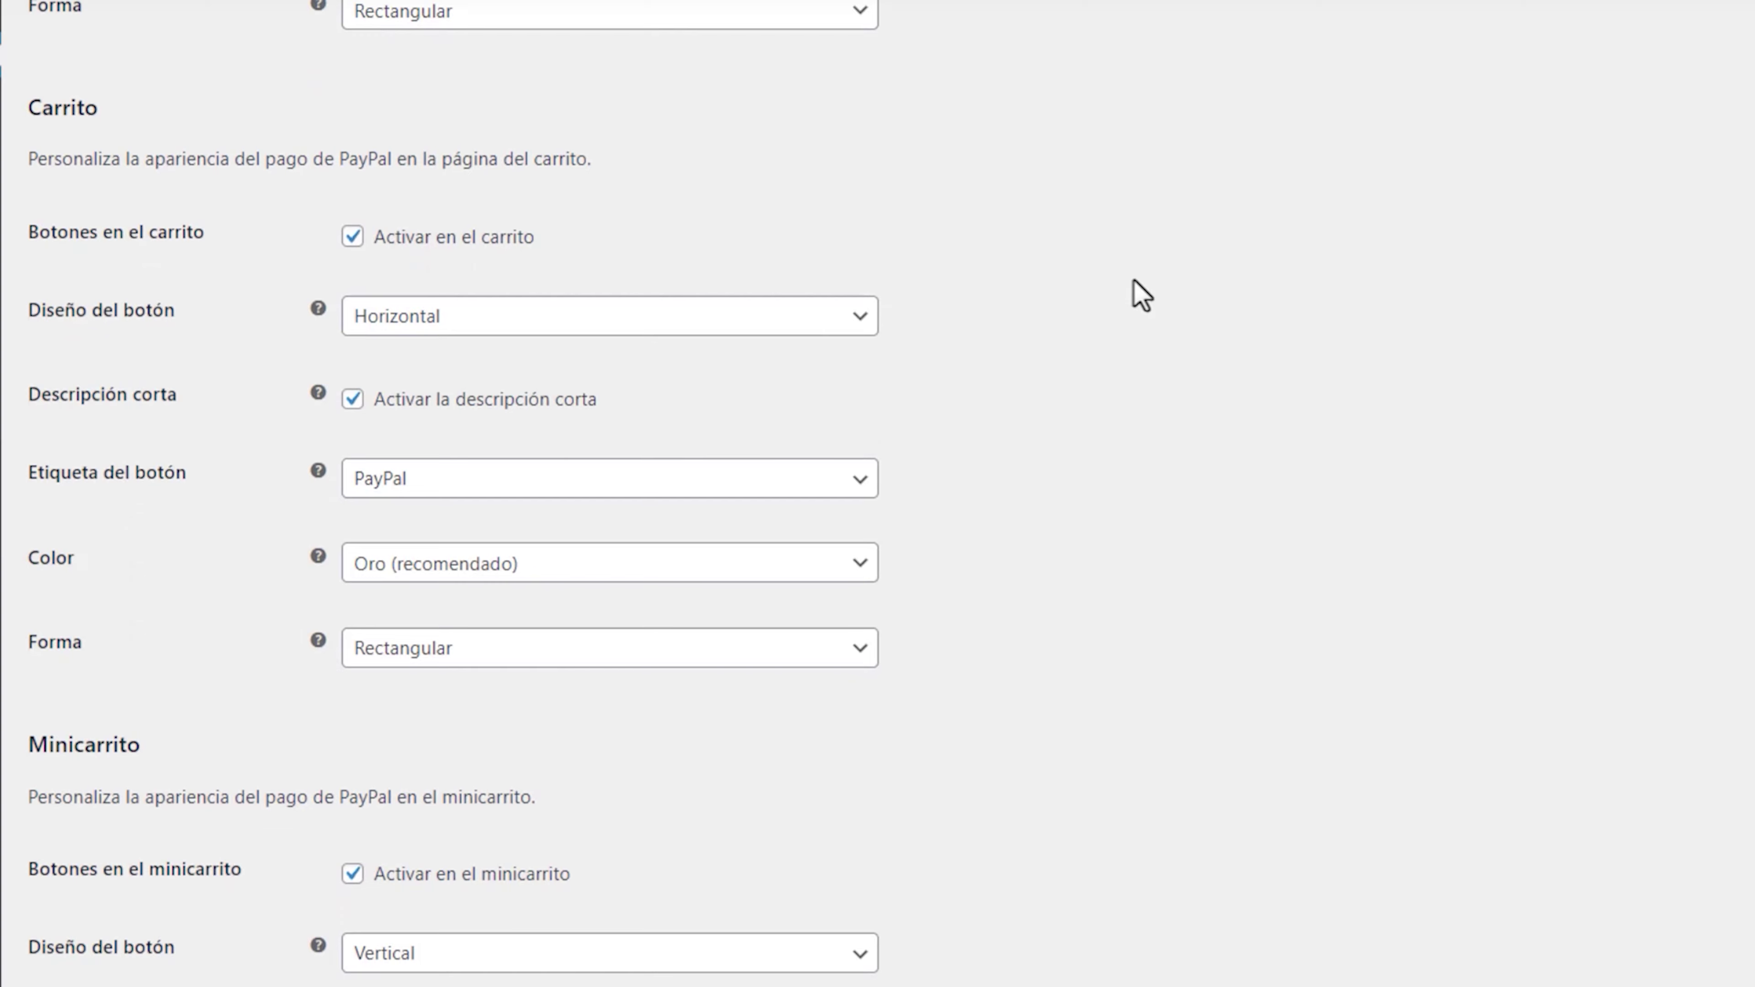
pyautogui.scroll(-7, 1135, 284)
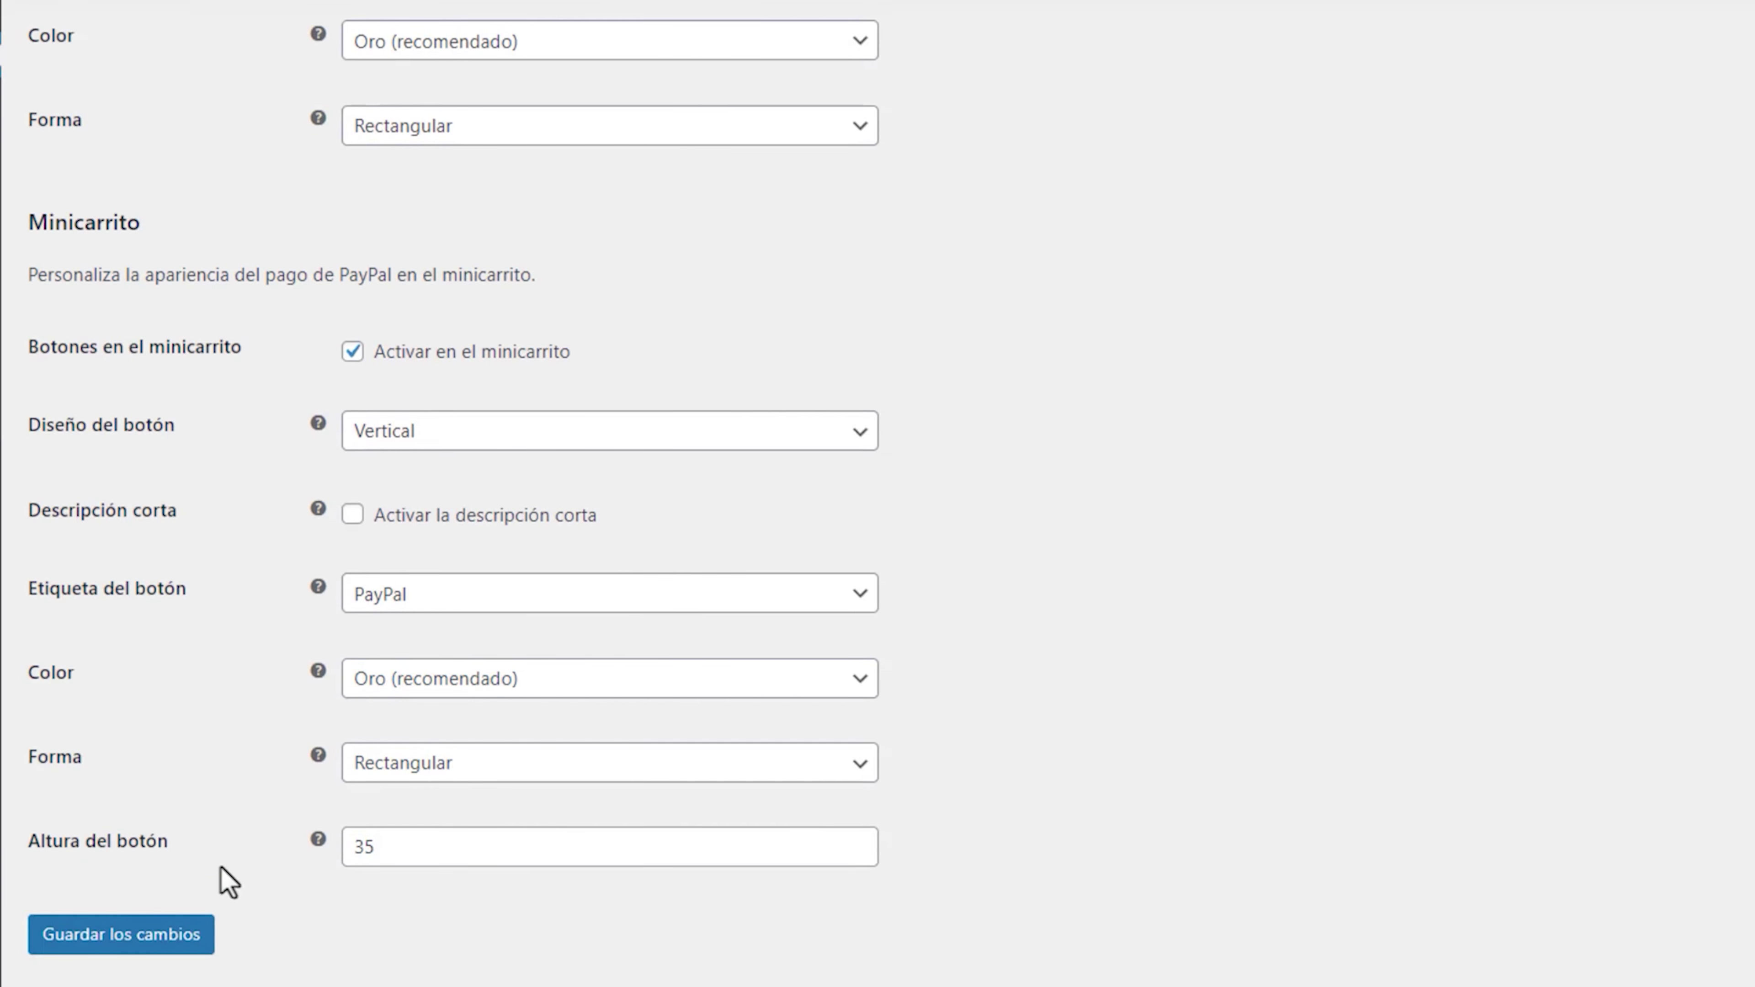
pyautogui.click(181, 937)
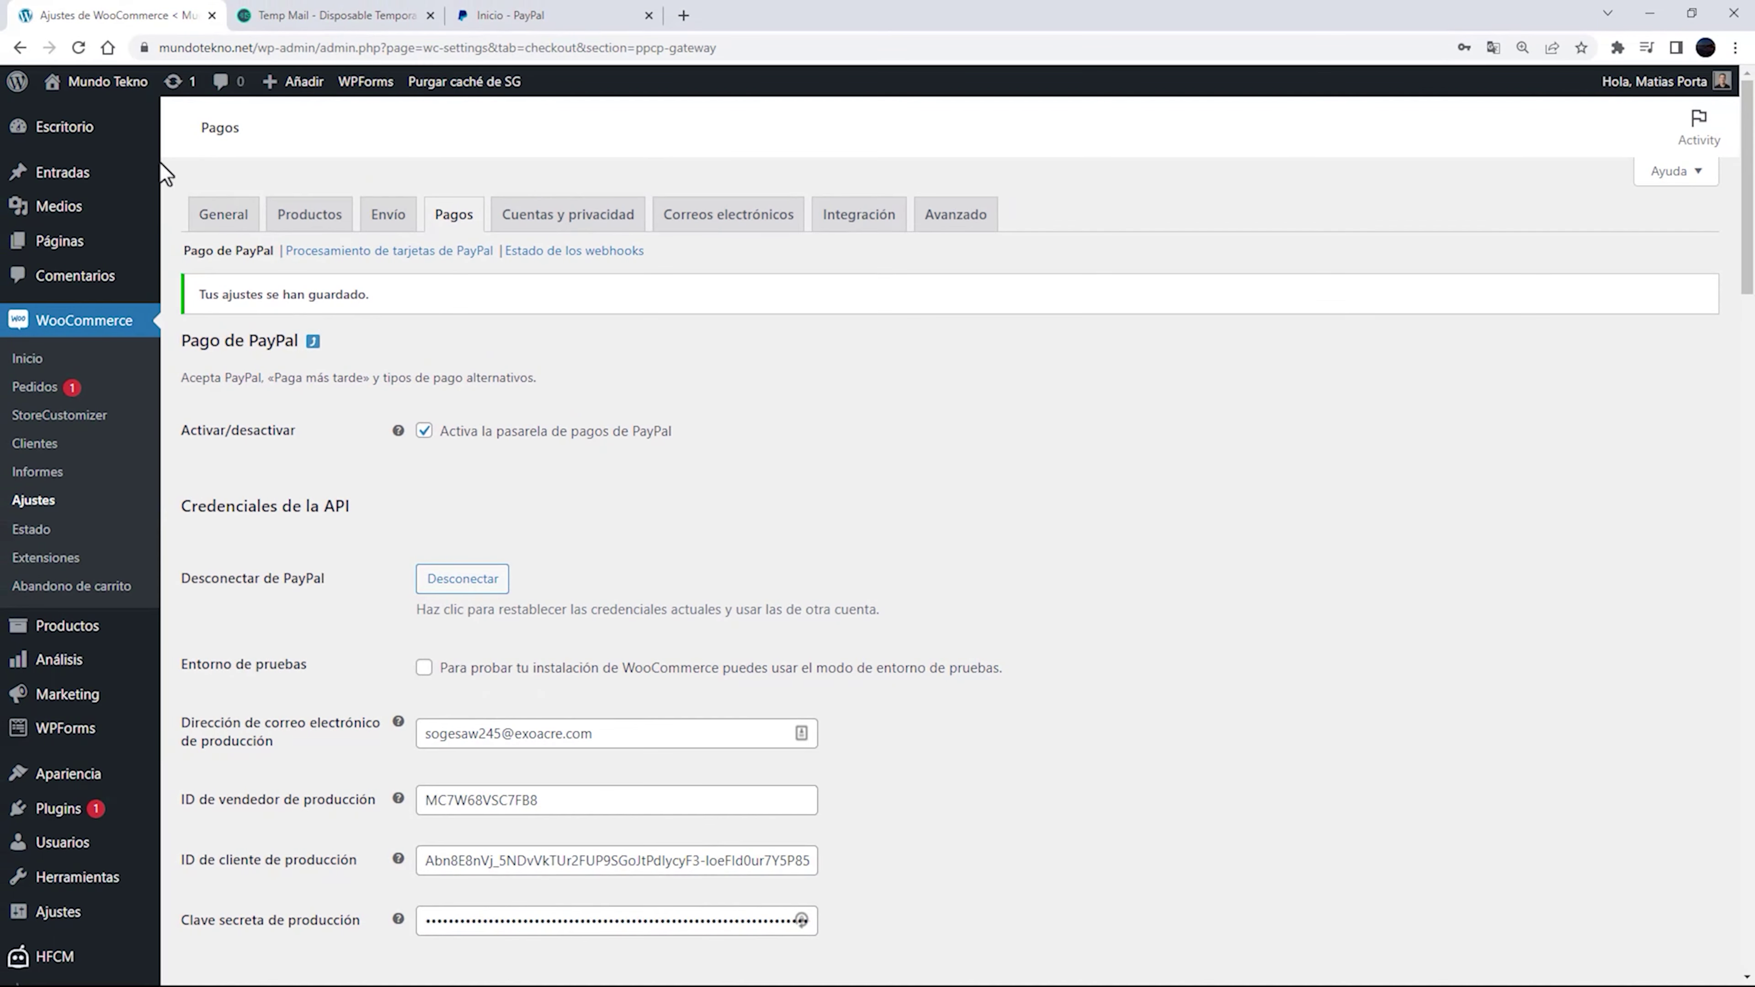
# Step: Open the shop in a new tab, add the Cámara digital Canon EOS R5 to the cart, and view it
pyautogui.moveTo(121, 85)
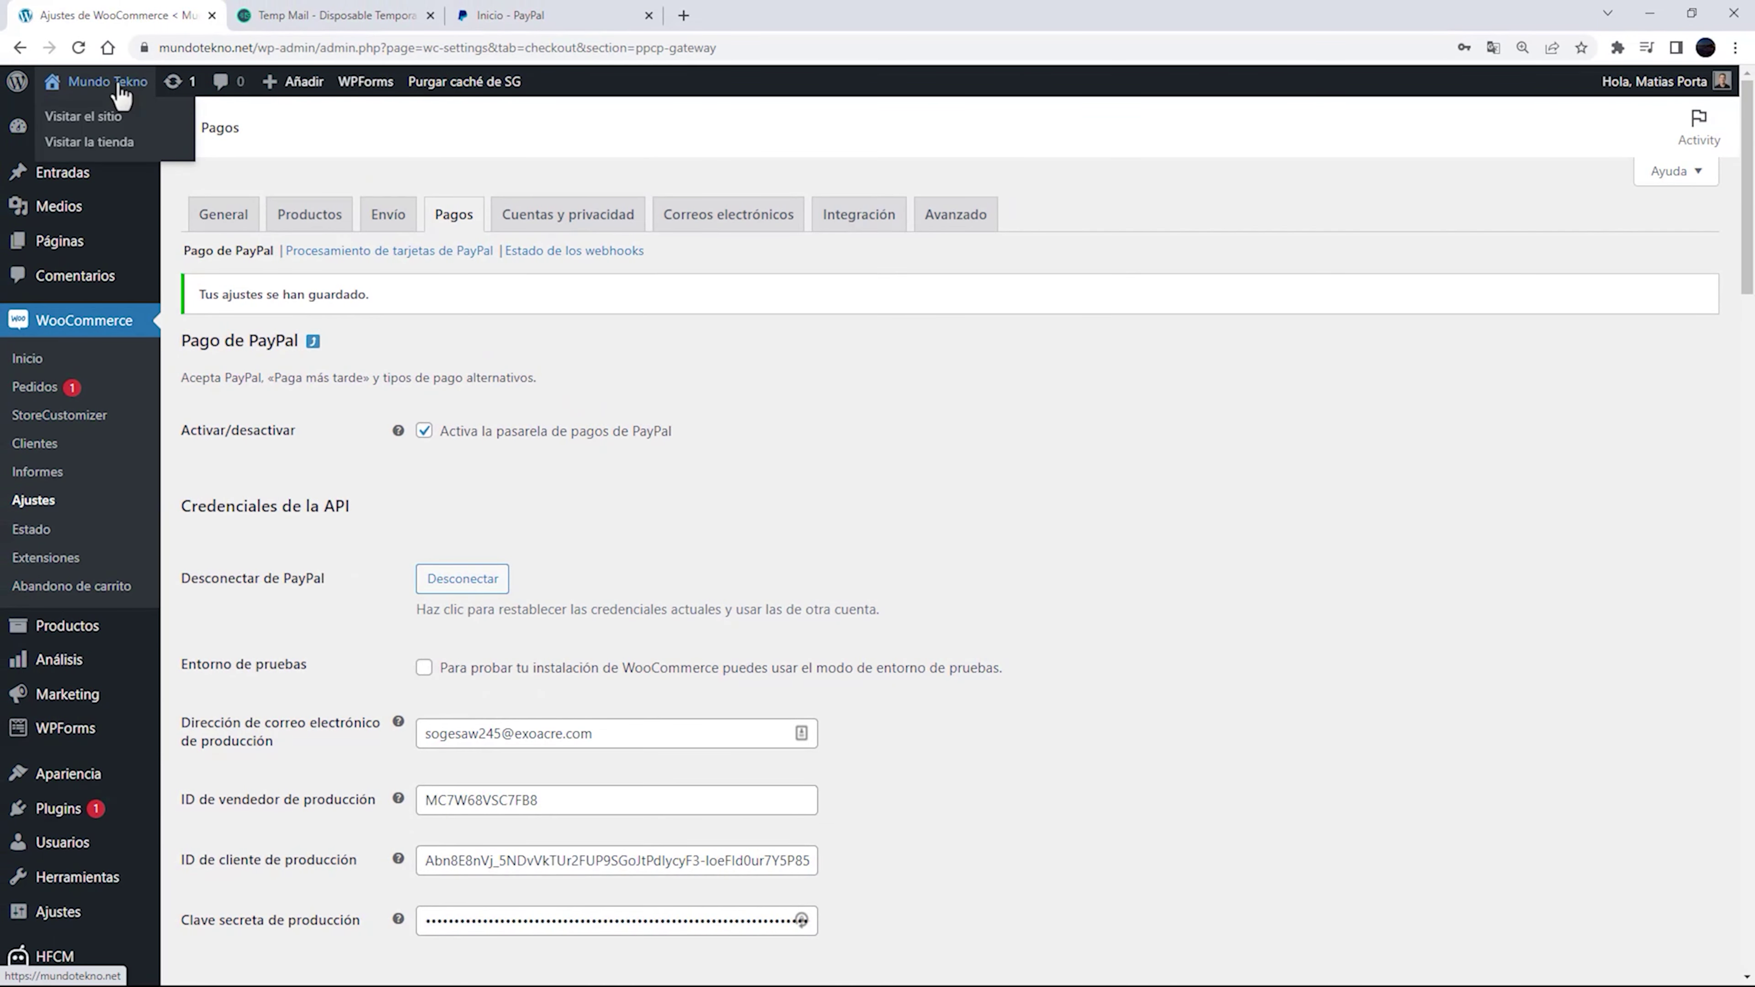
pyautogui.rightClick(127, 138)
pyautogui.click(166, 147)
pyautogui.click(349, 18)
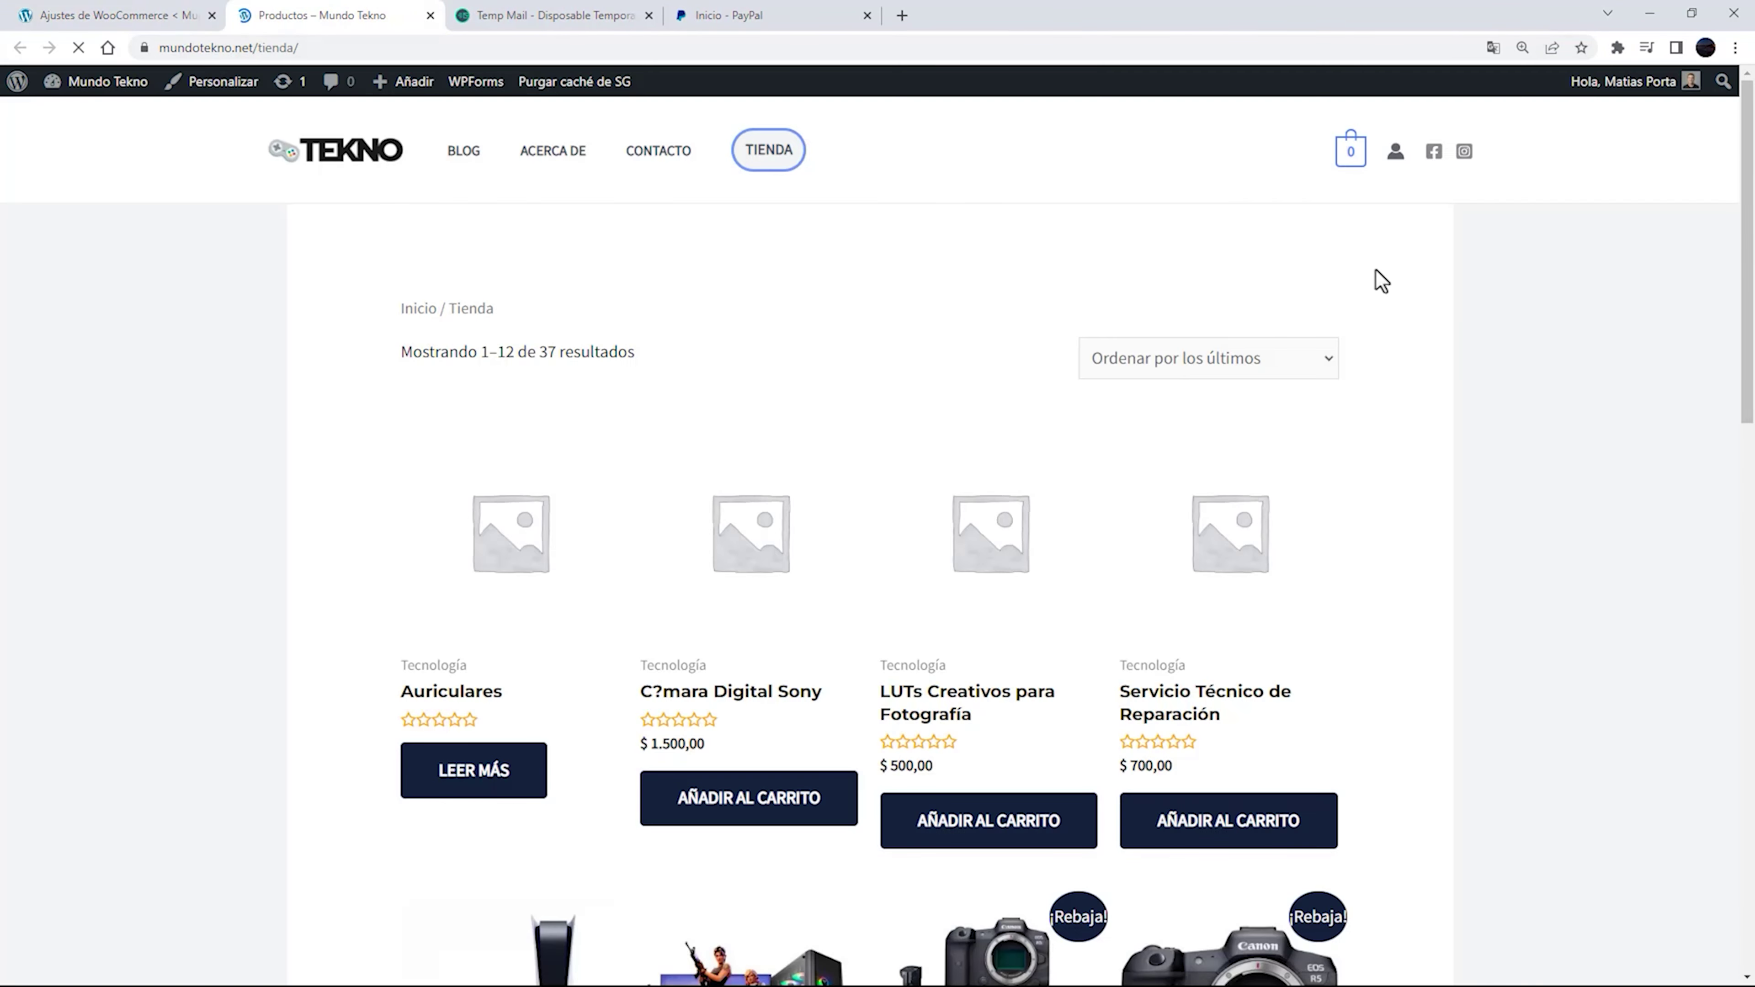
pyautogui.scroll(-12, 1403, 311)
pyautogui.click(1253, 392)
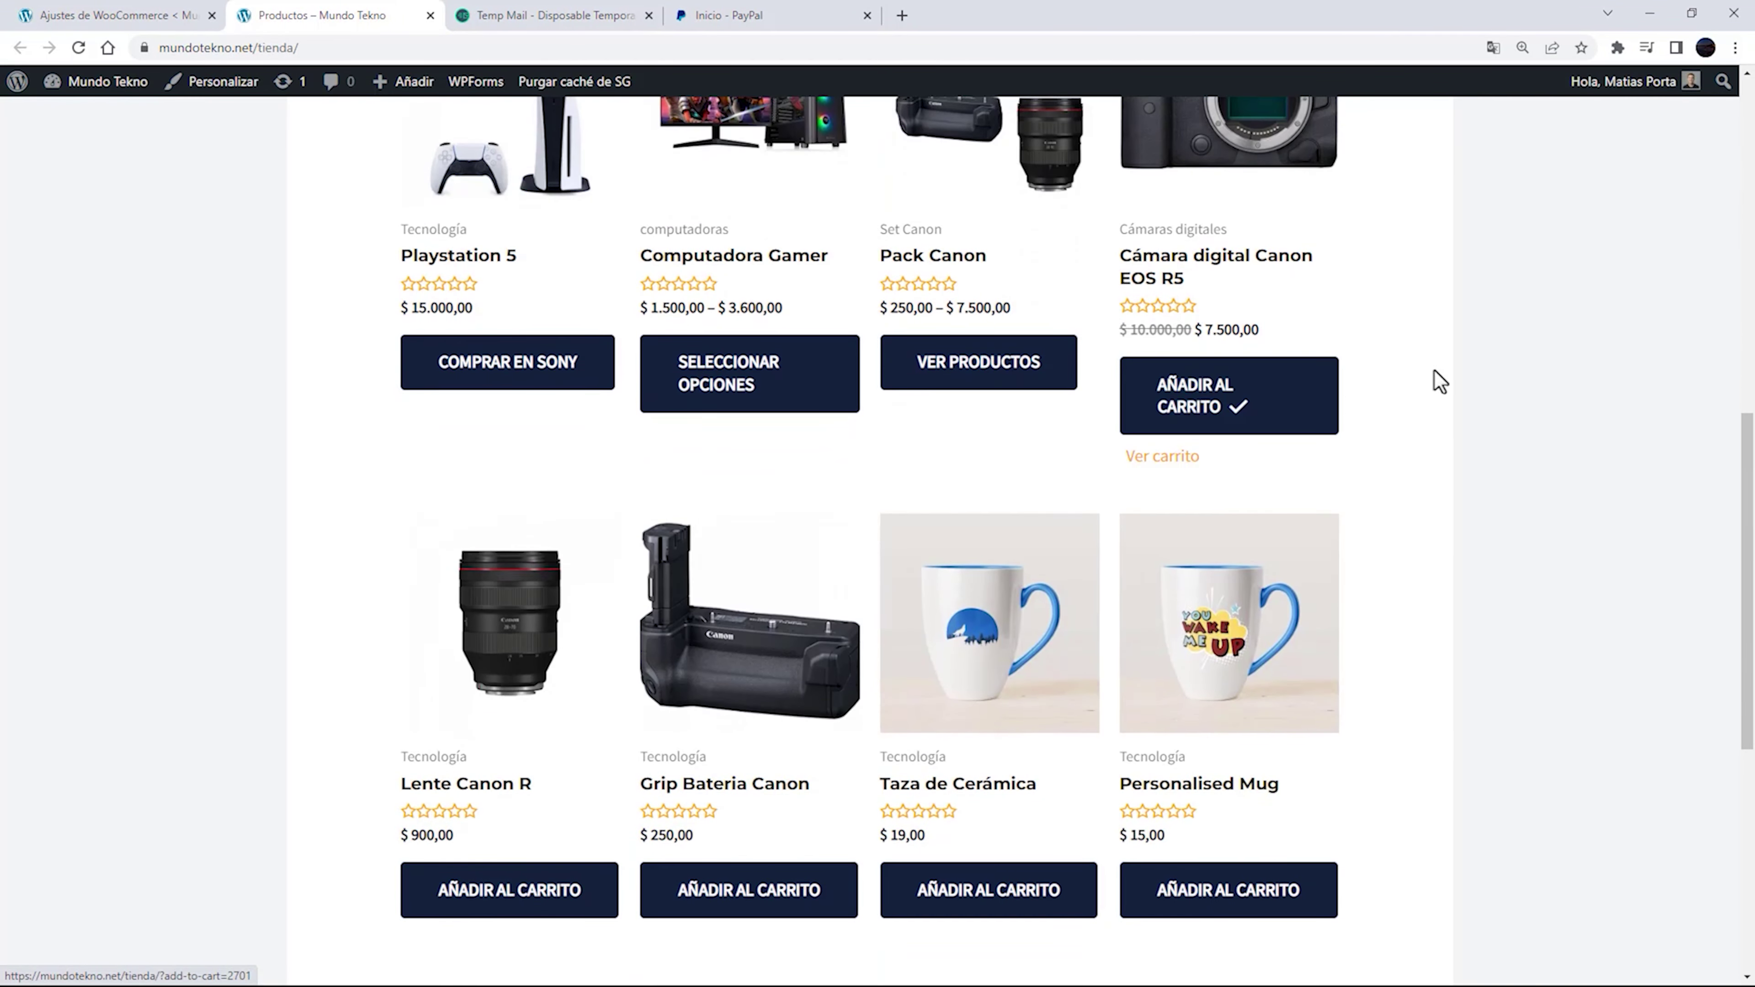
pyautogui.click(1186, 476)
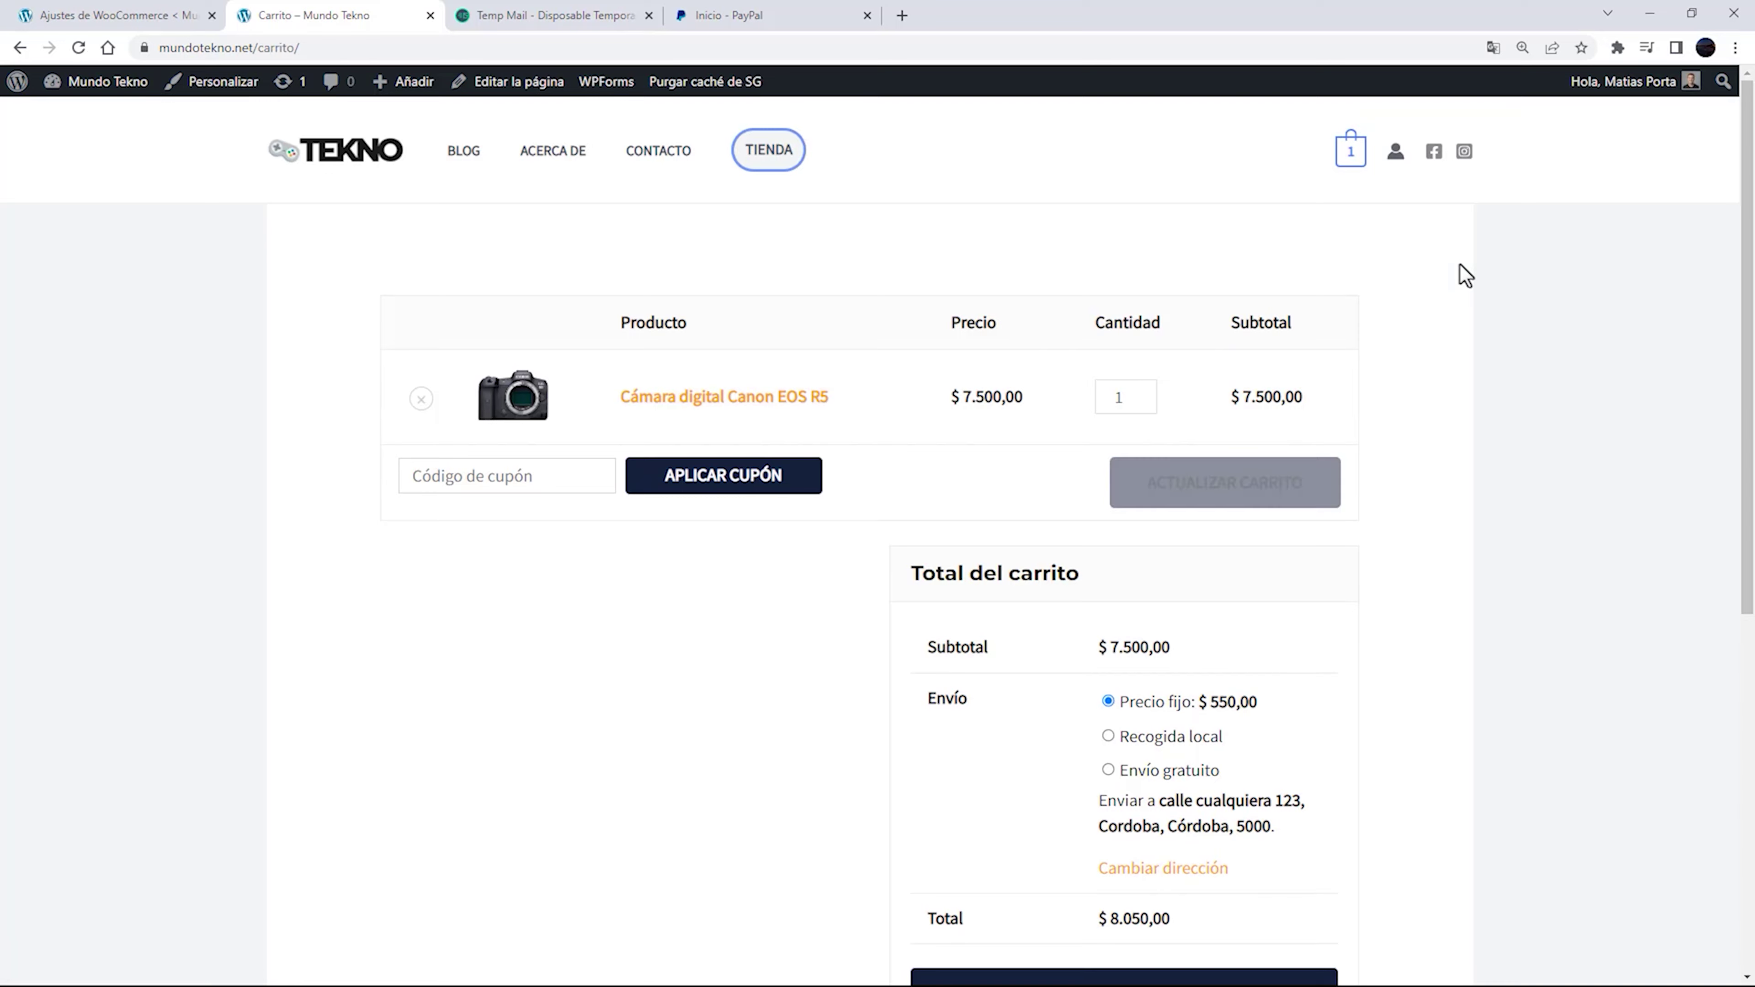
# Step: Proceed to checkout, select PayPal as payment method, then close the checkout tab
pyautogui.scroll(-4, 1425, 303)
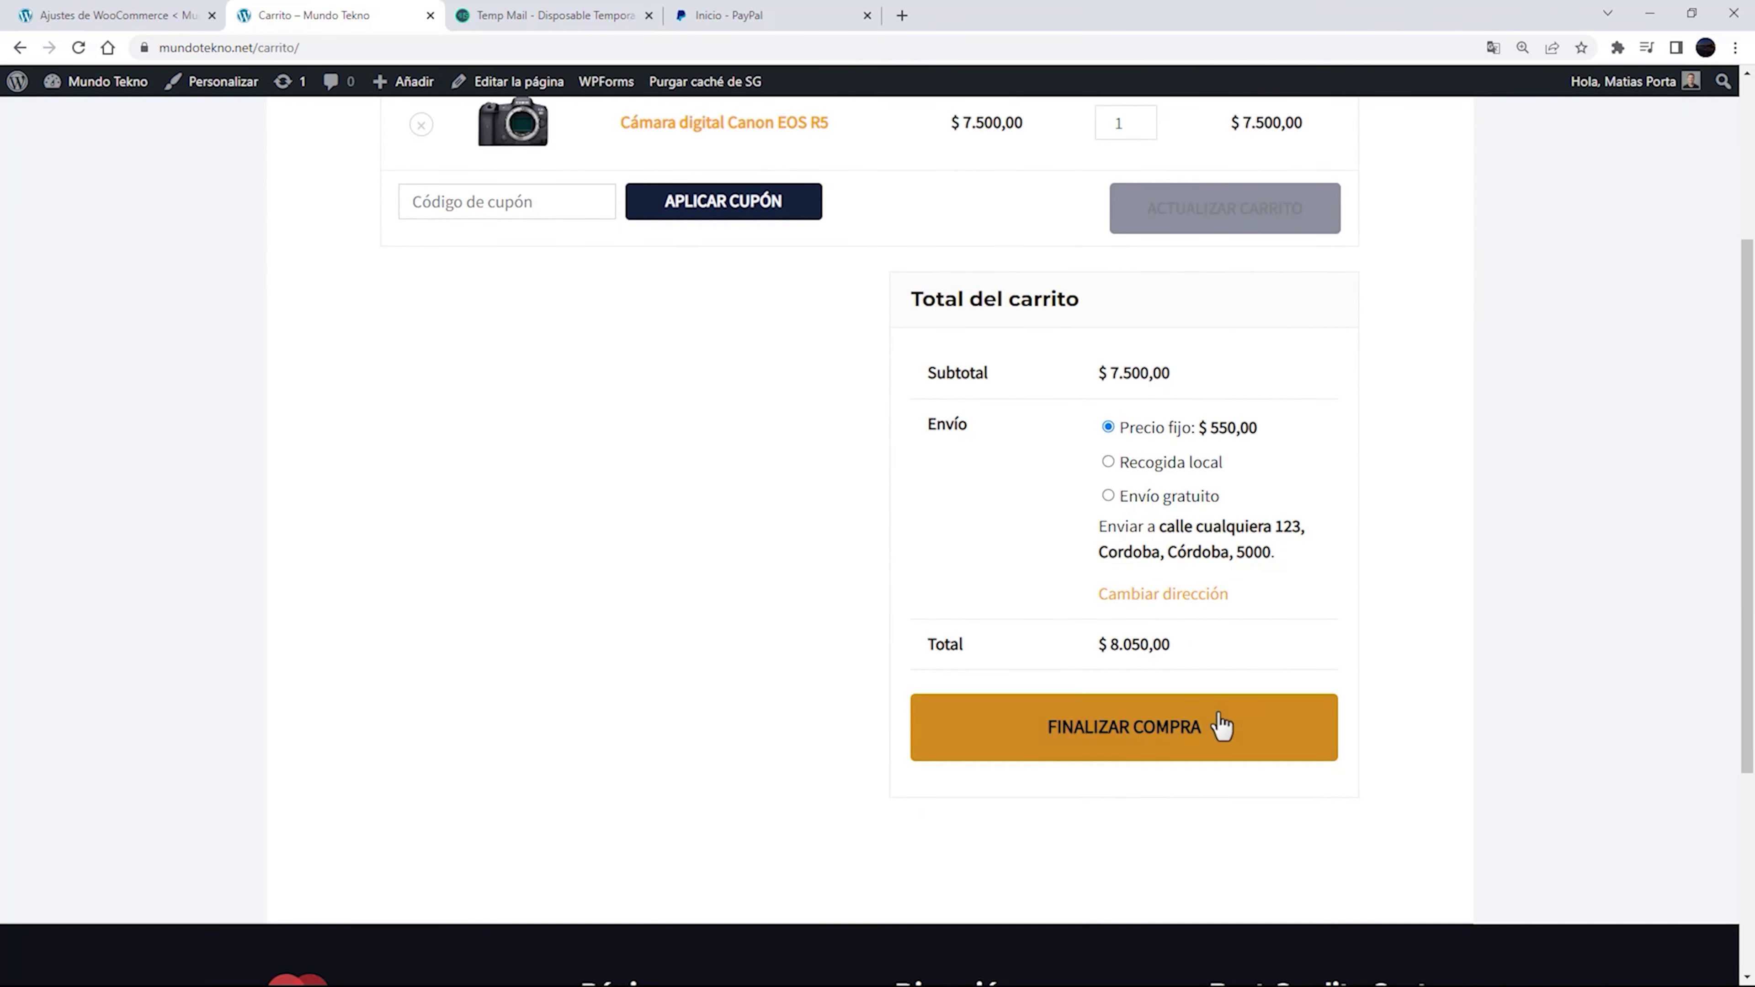
pyautogui.click(1232, 724)
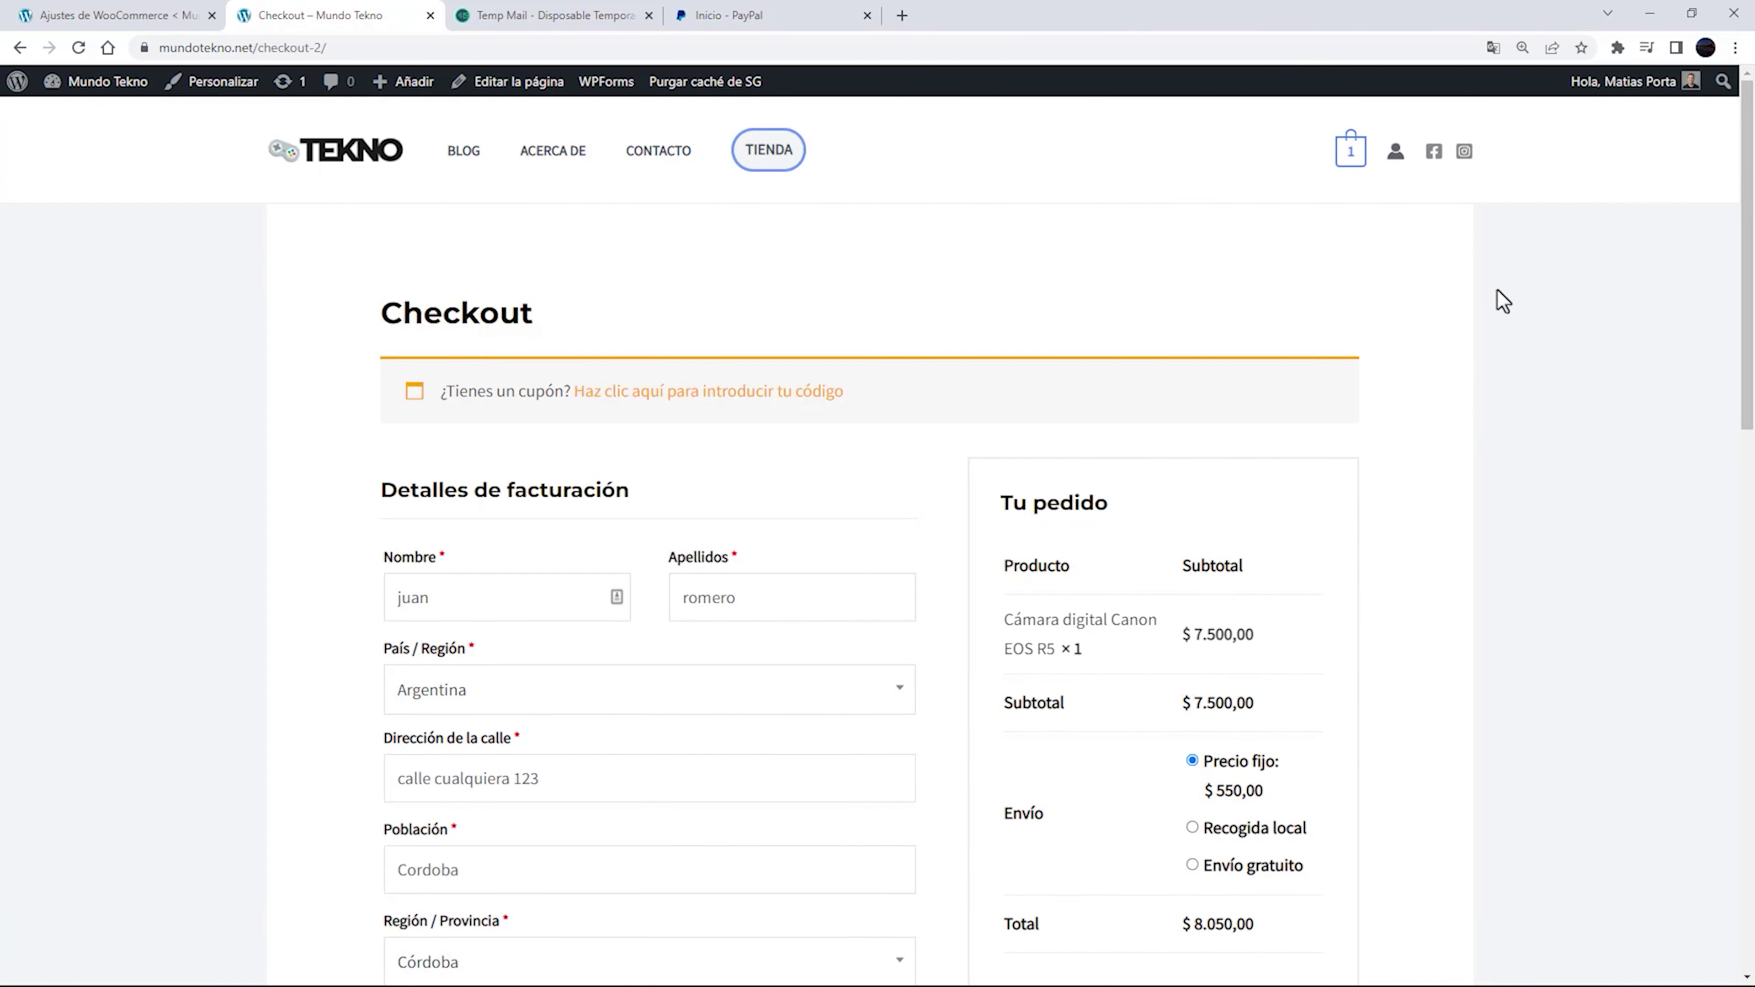
pyautogui.scroll(-5, 1497, 290)
pyautogui.scroll(-3, 1496, 302)
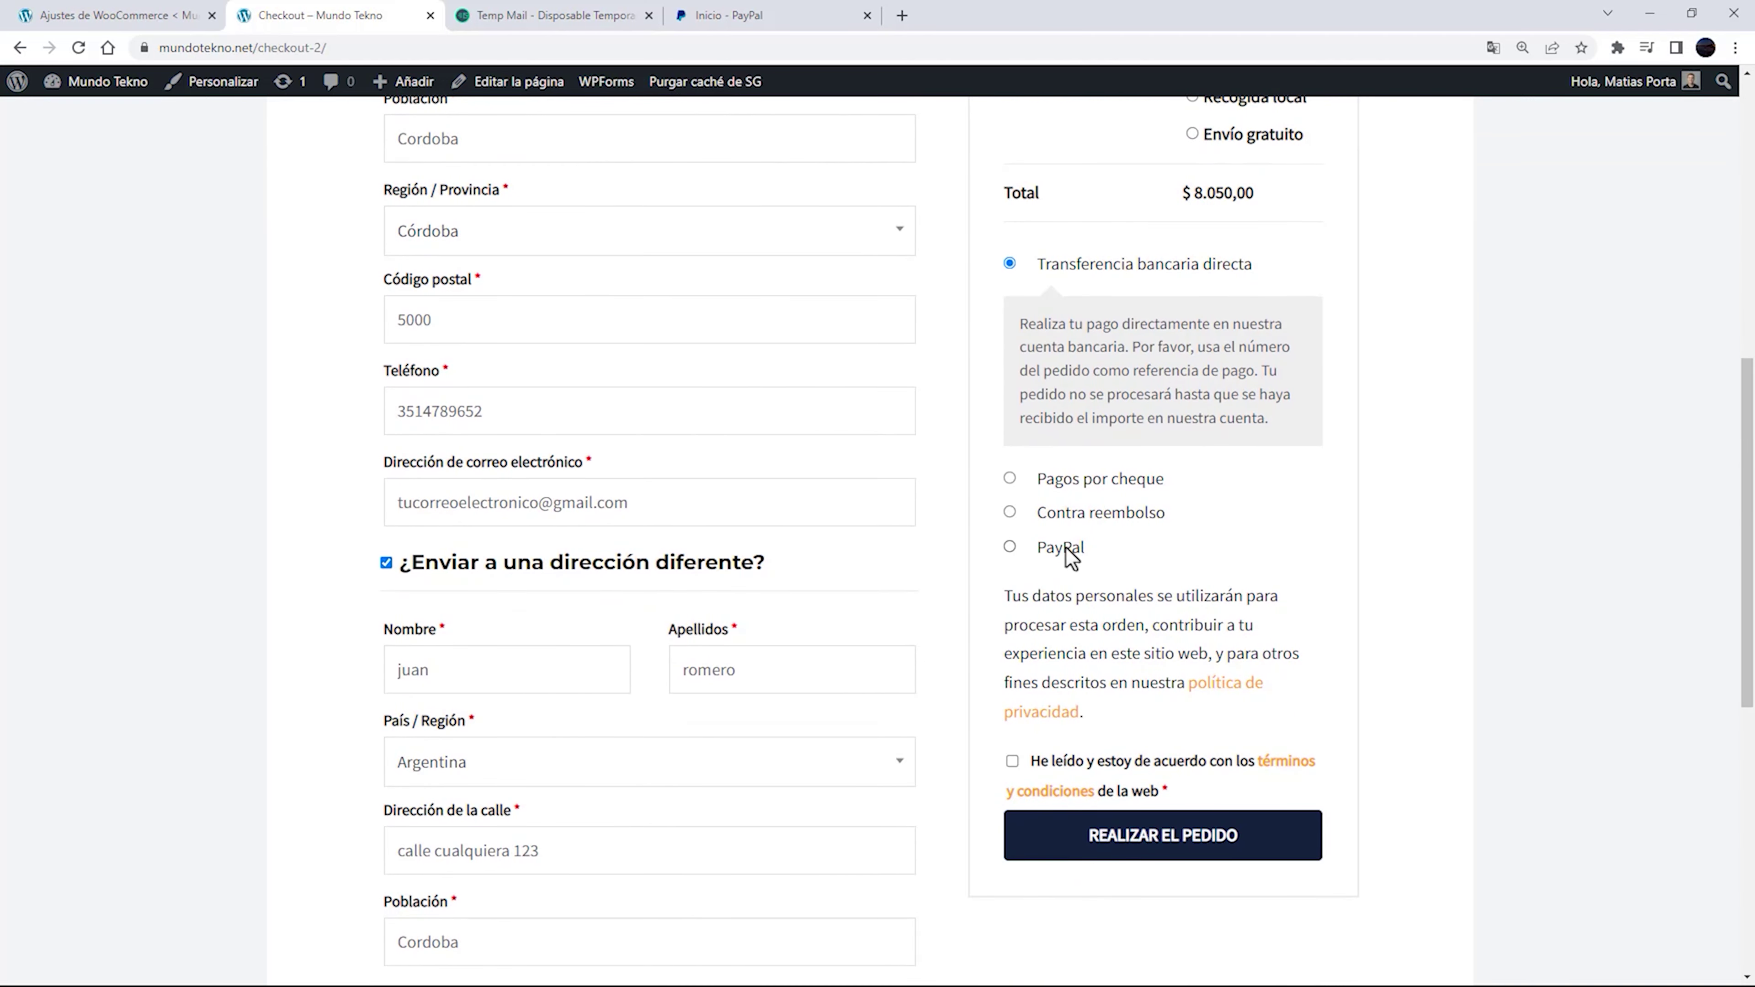
pyautogui.click(1061, 549)
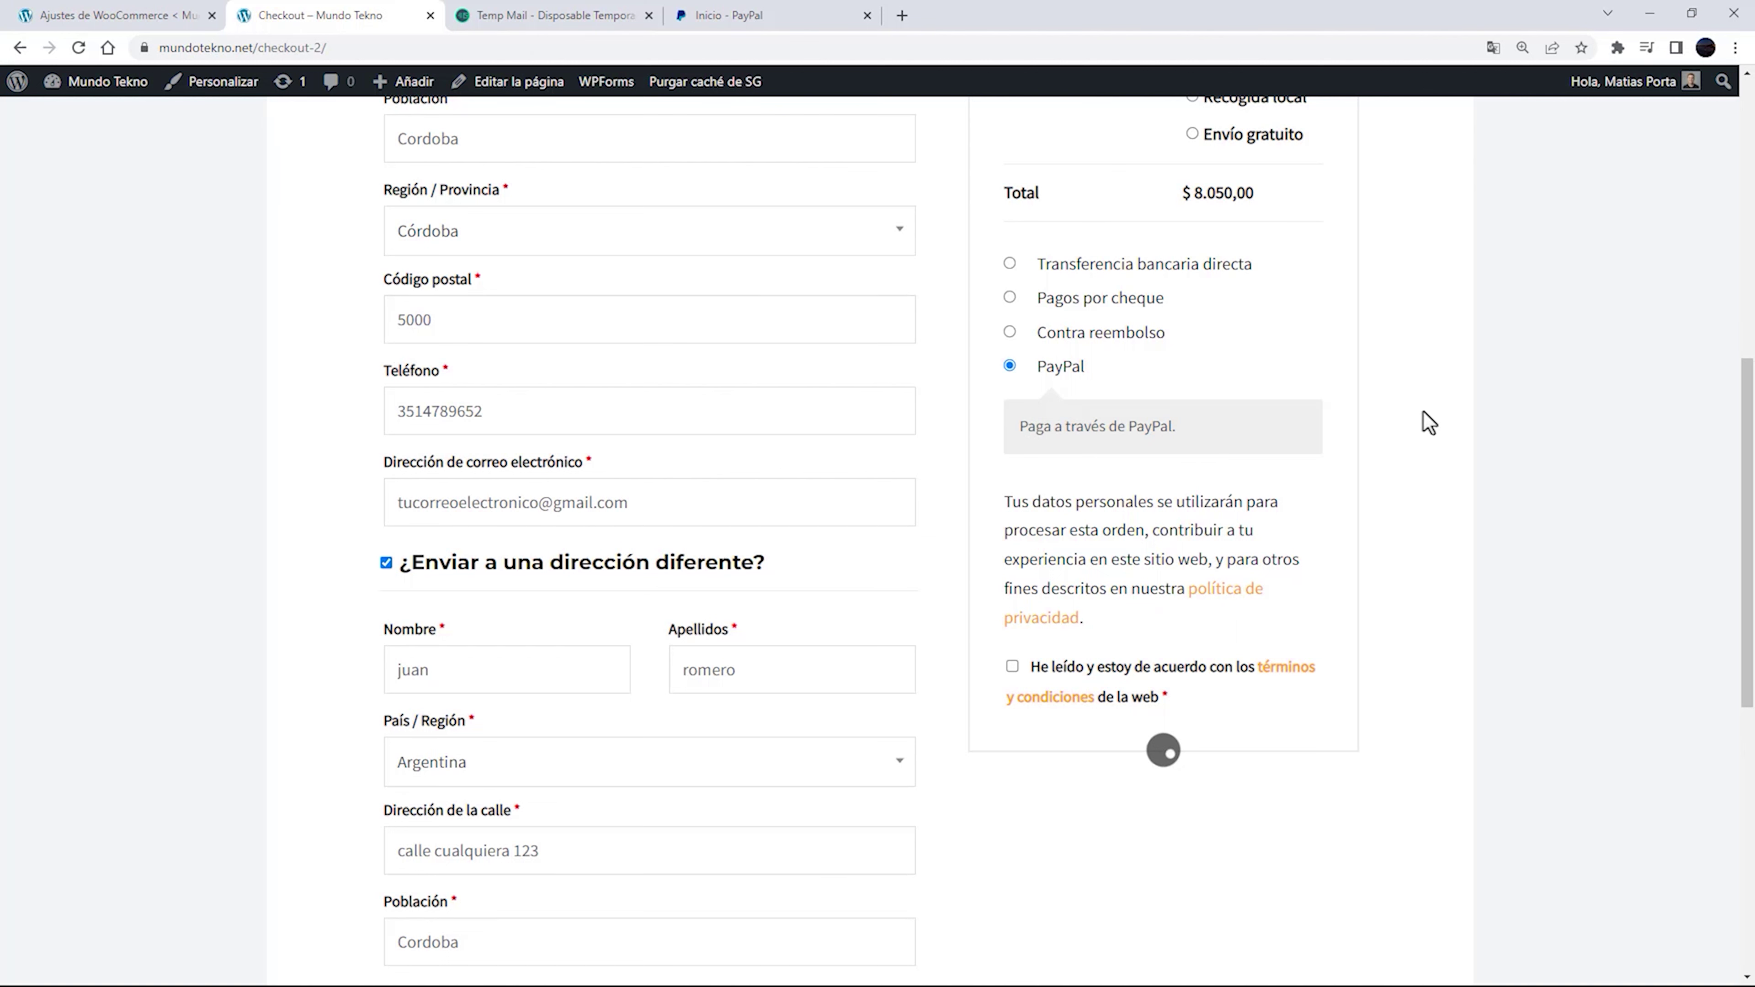
pyautogui.hotkey('ctrl', 'w')
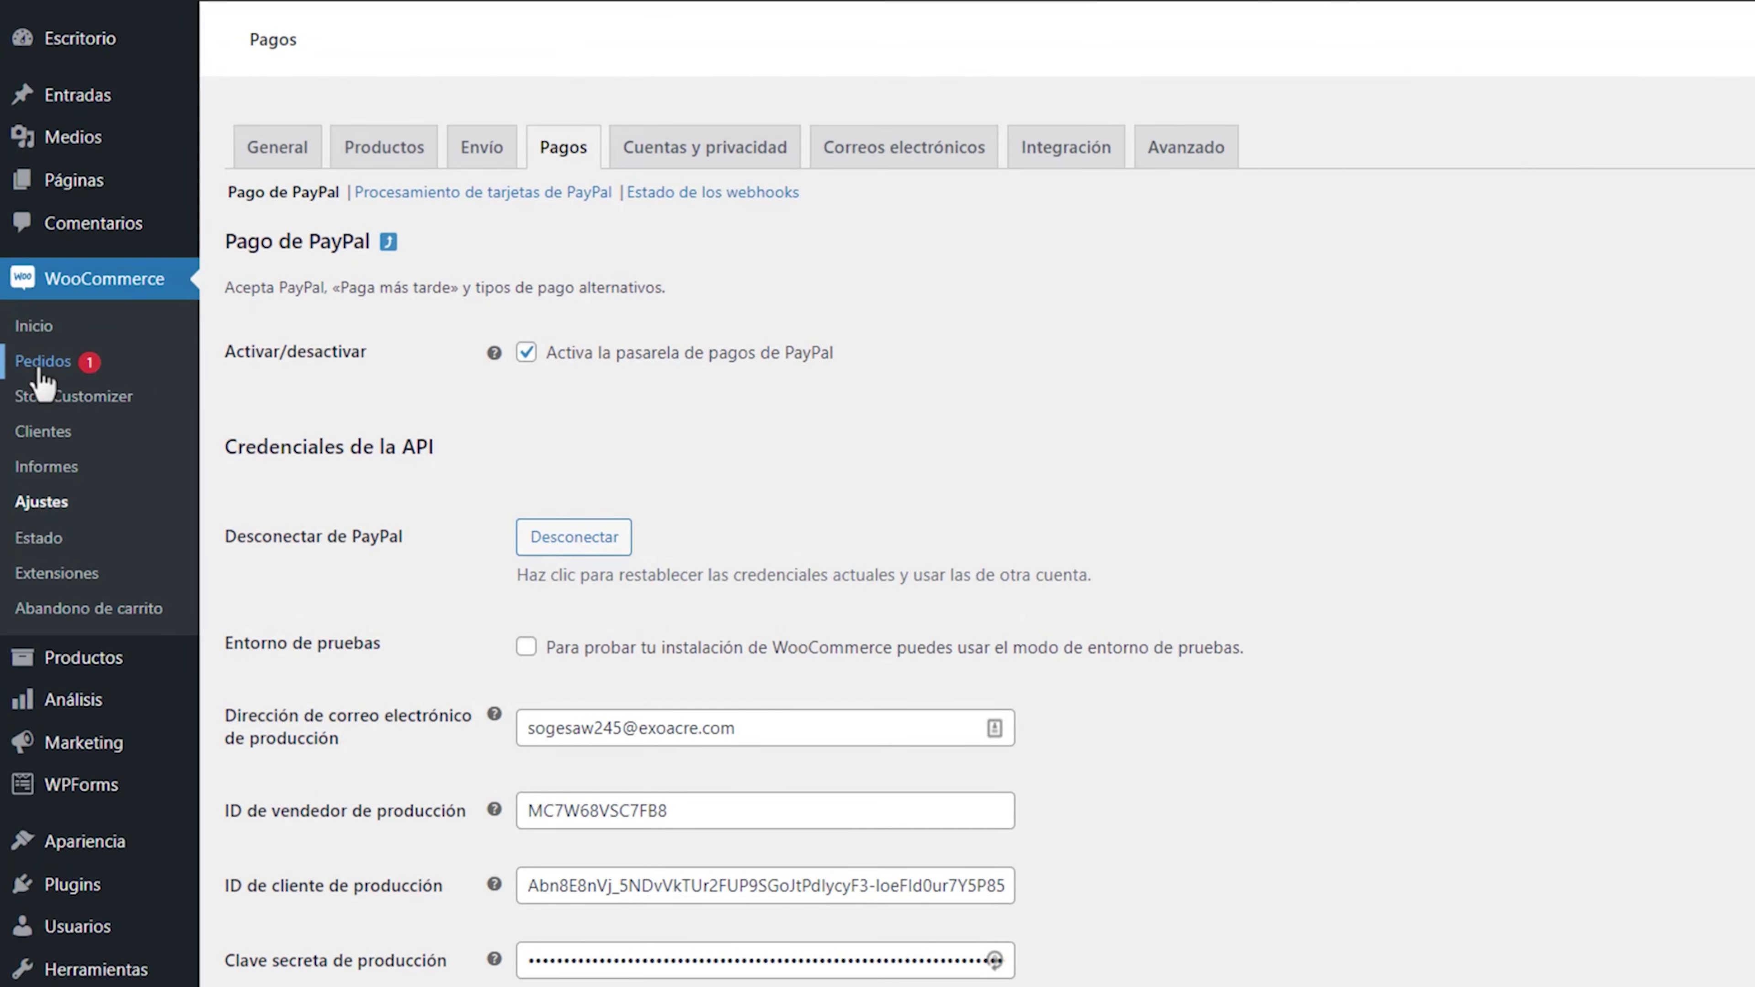
# Step: Mark the Procesando Canon EOS R5 order as Completado from Pedidos, then go to WooCommerce Ajustes
pyautogui.click(41, 367)
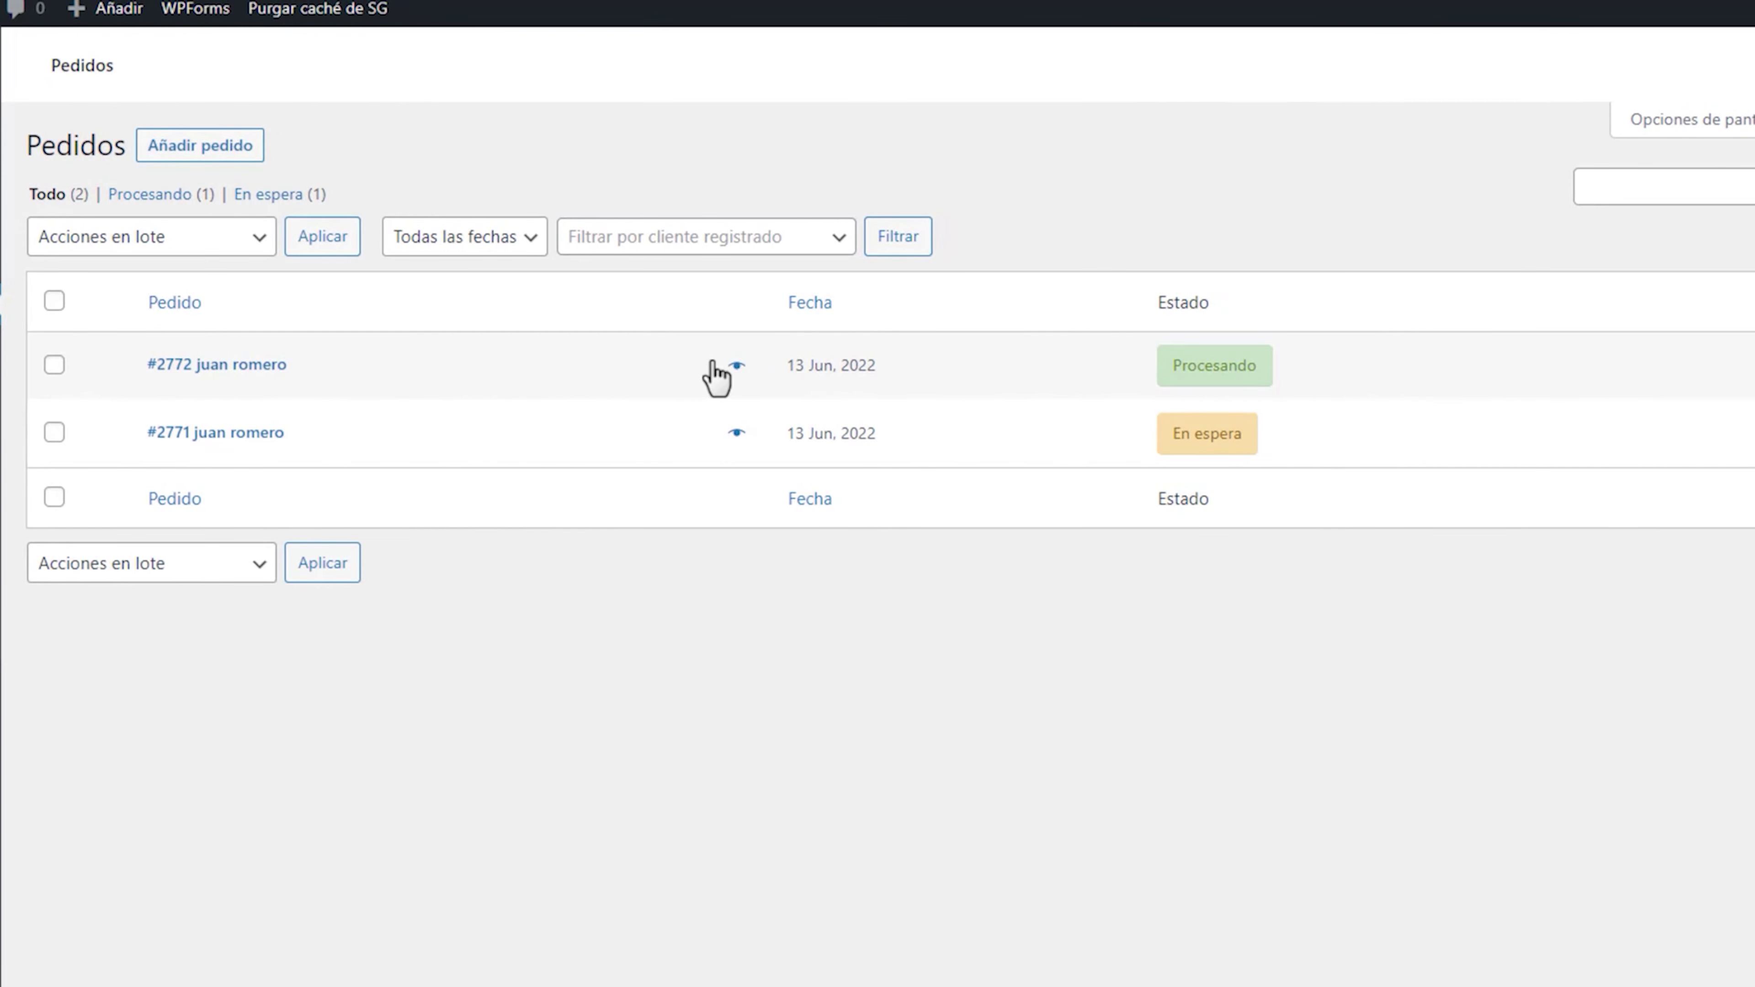
pyautogui.click(735, 366)
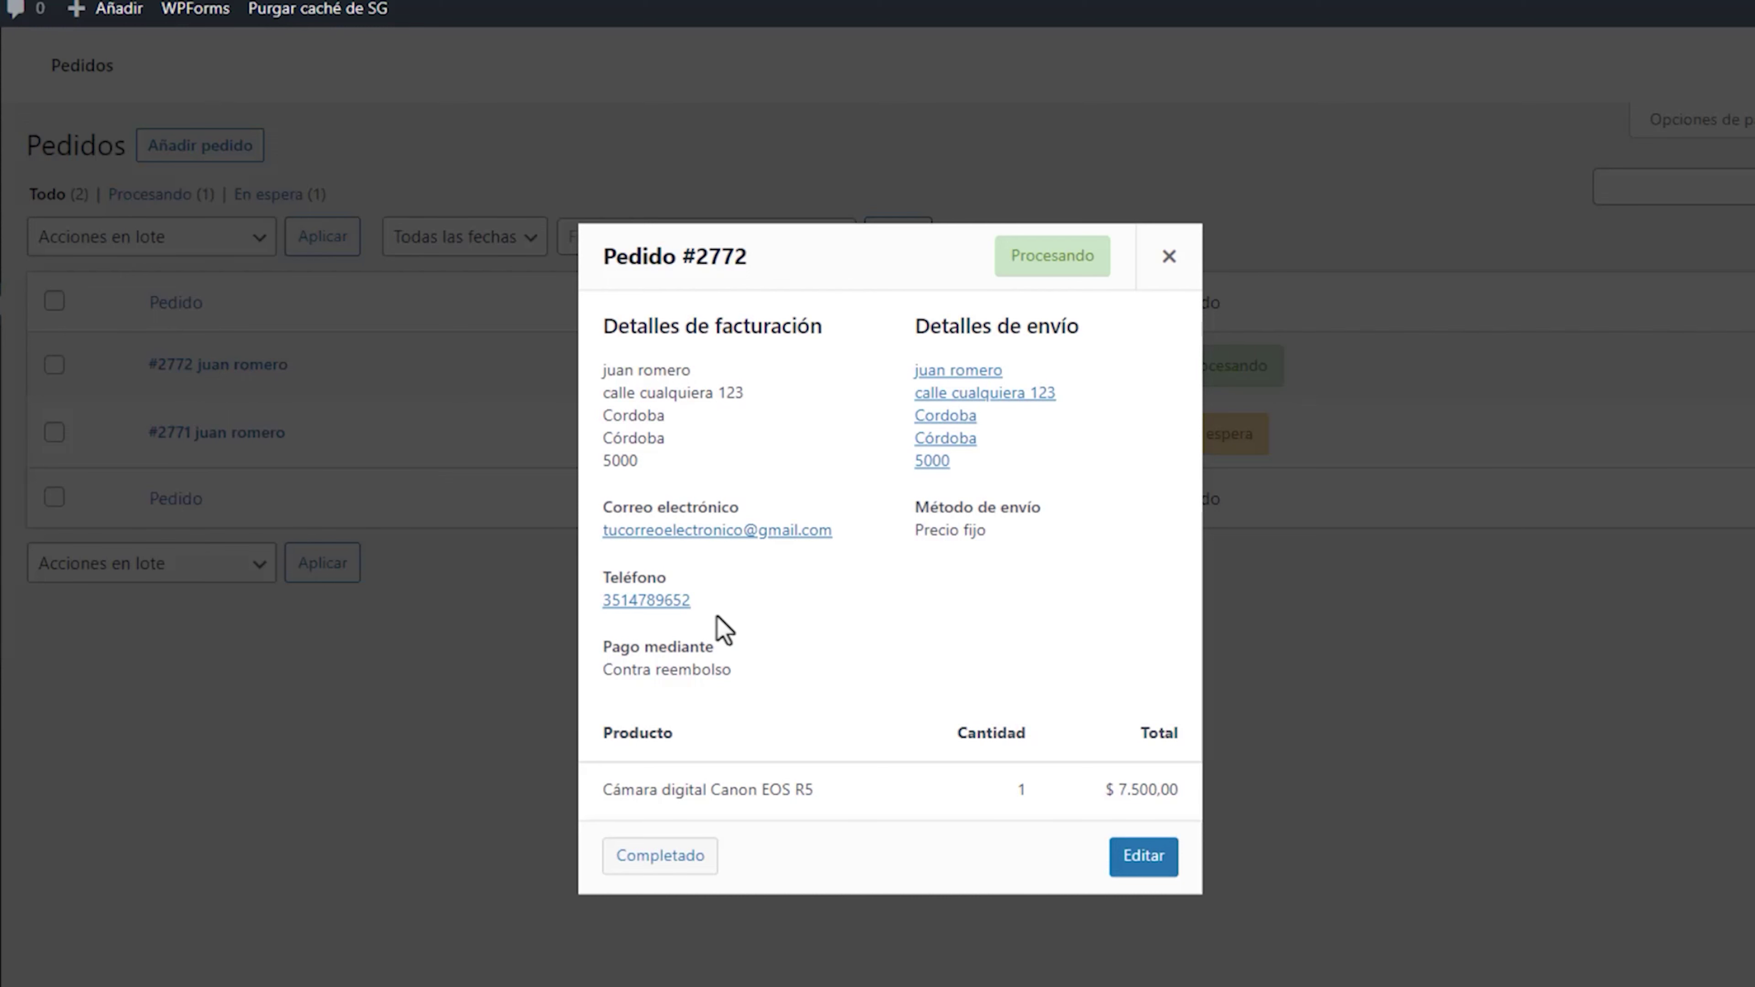
pyautogui.click(667, 864)
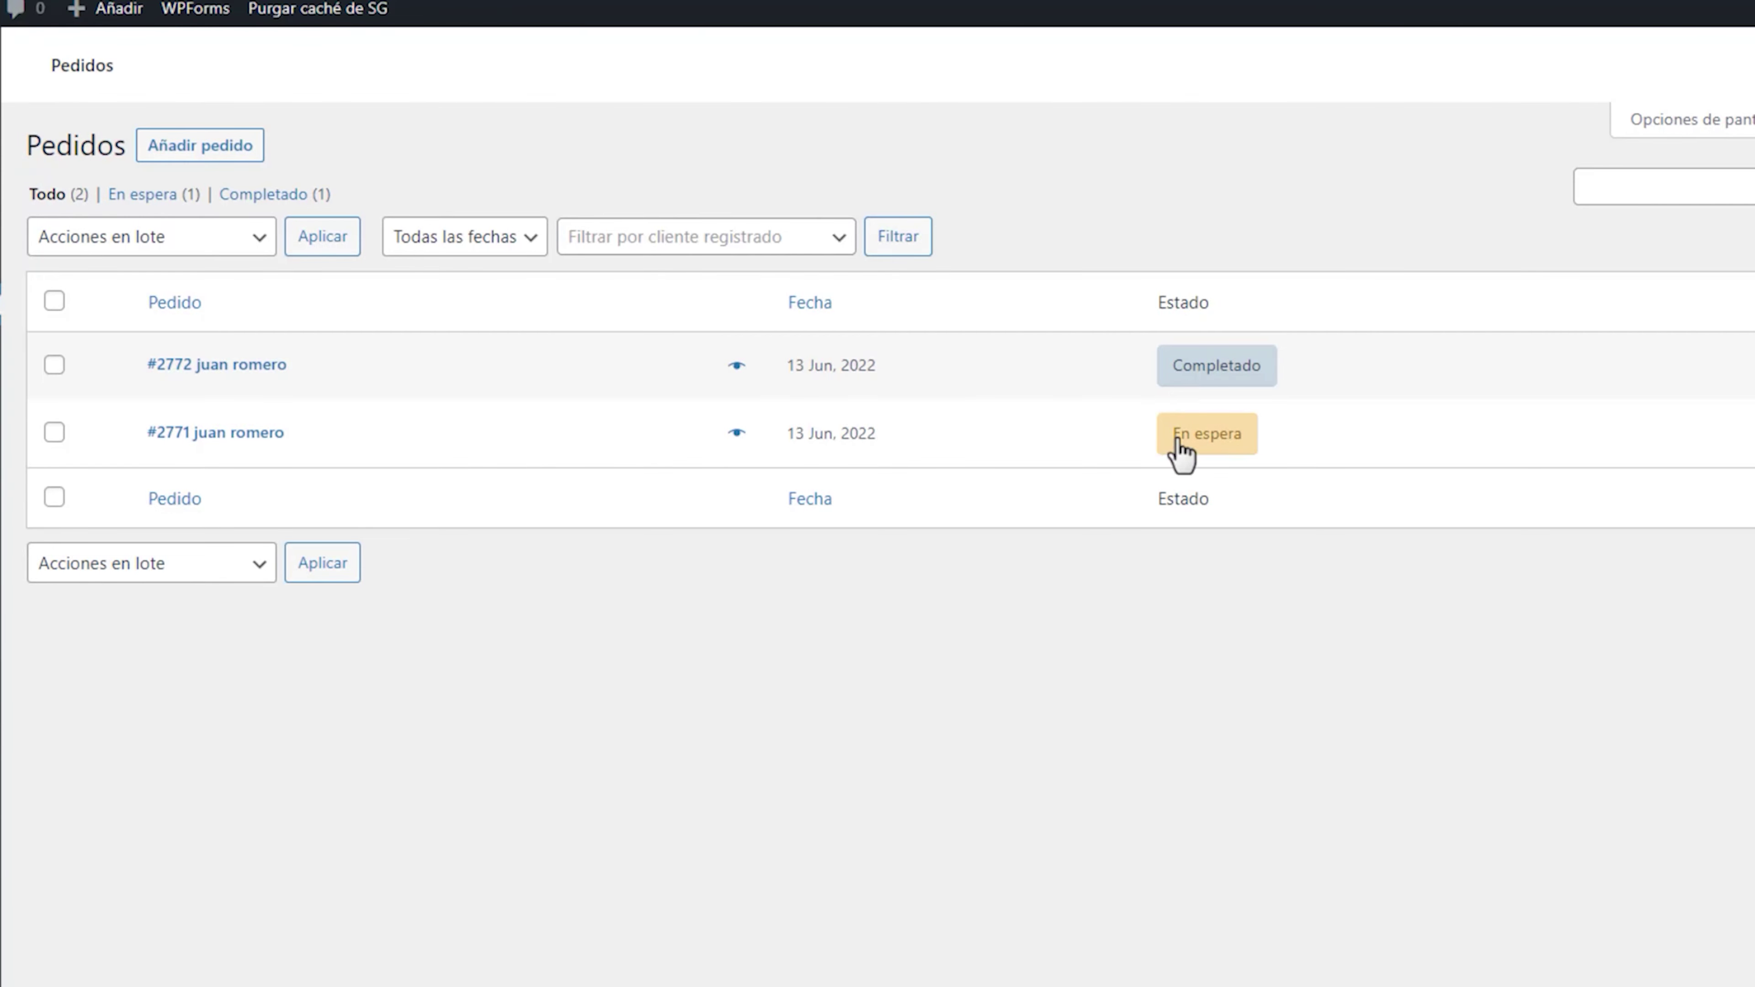
pyautogui.click(59, 505)
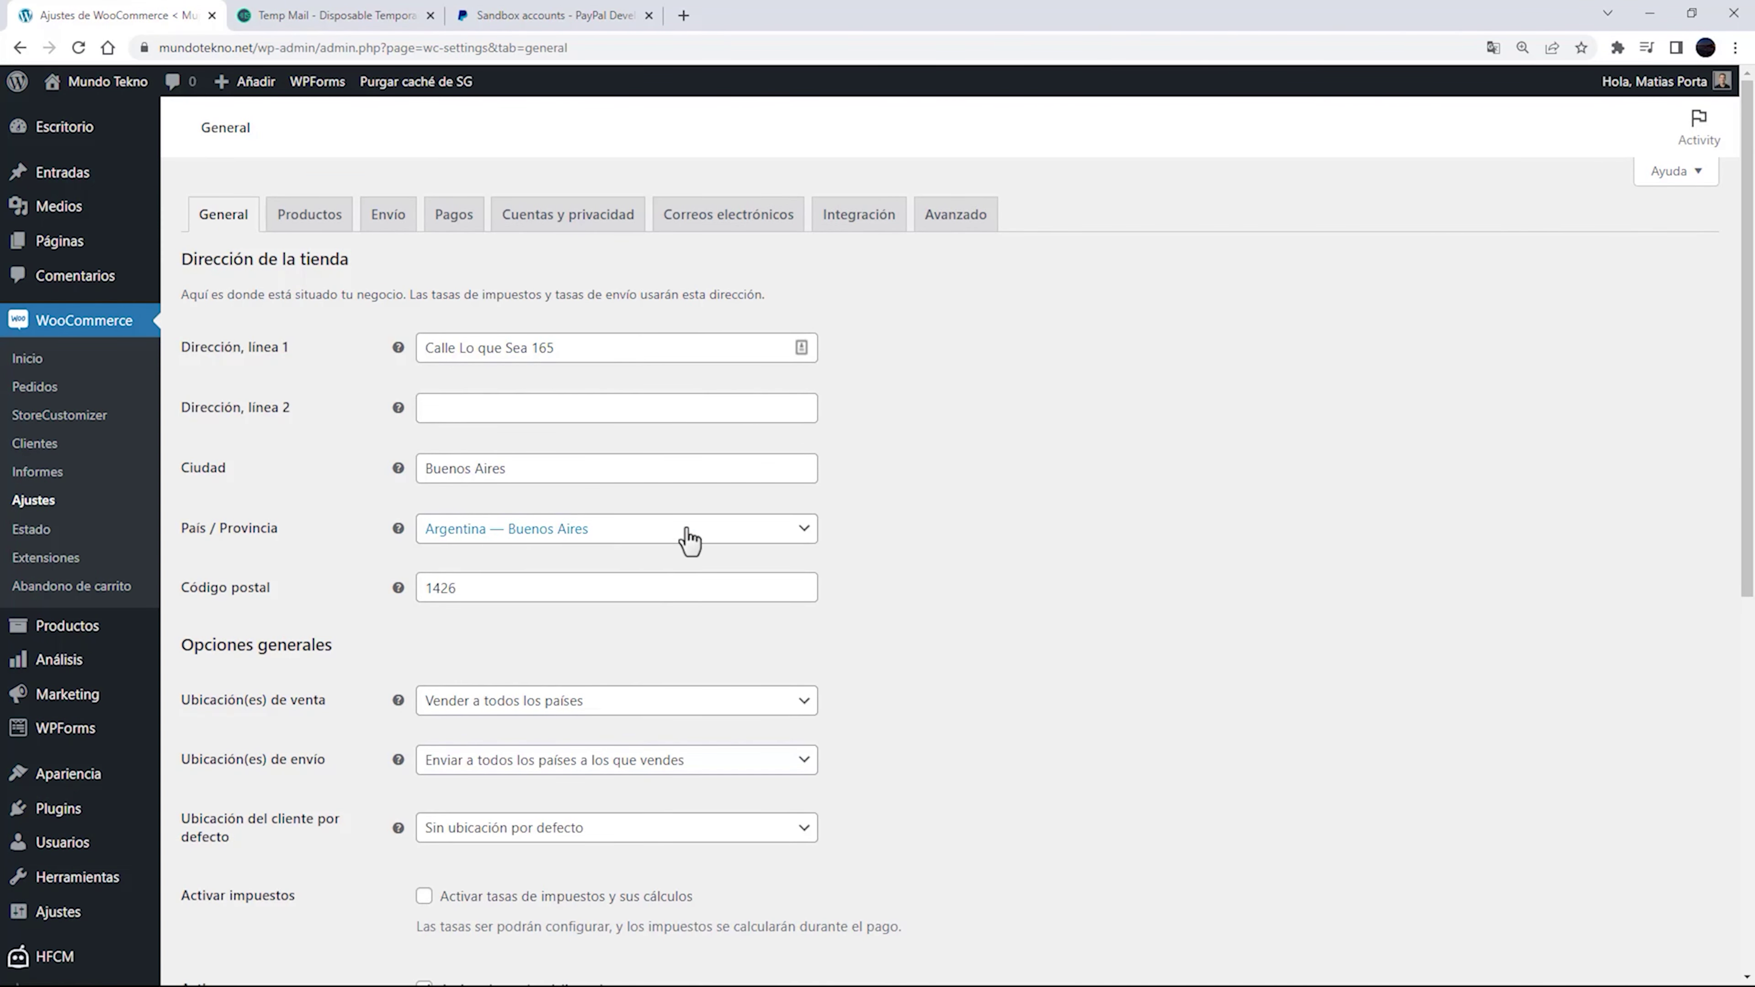
# Step: Switch Moneda from Peso argentino to Dólar de los Estados Unidos (US) ($) and save
pyautogui.scroll(-8, 889, 511)
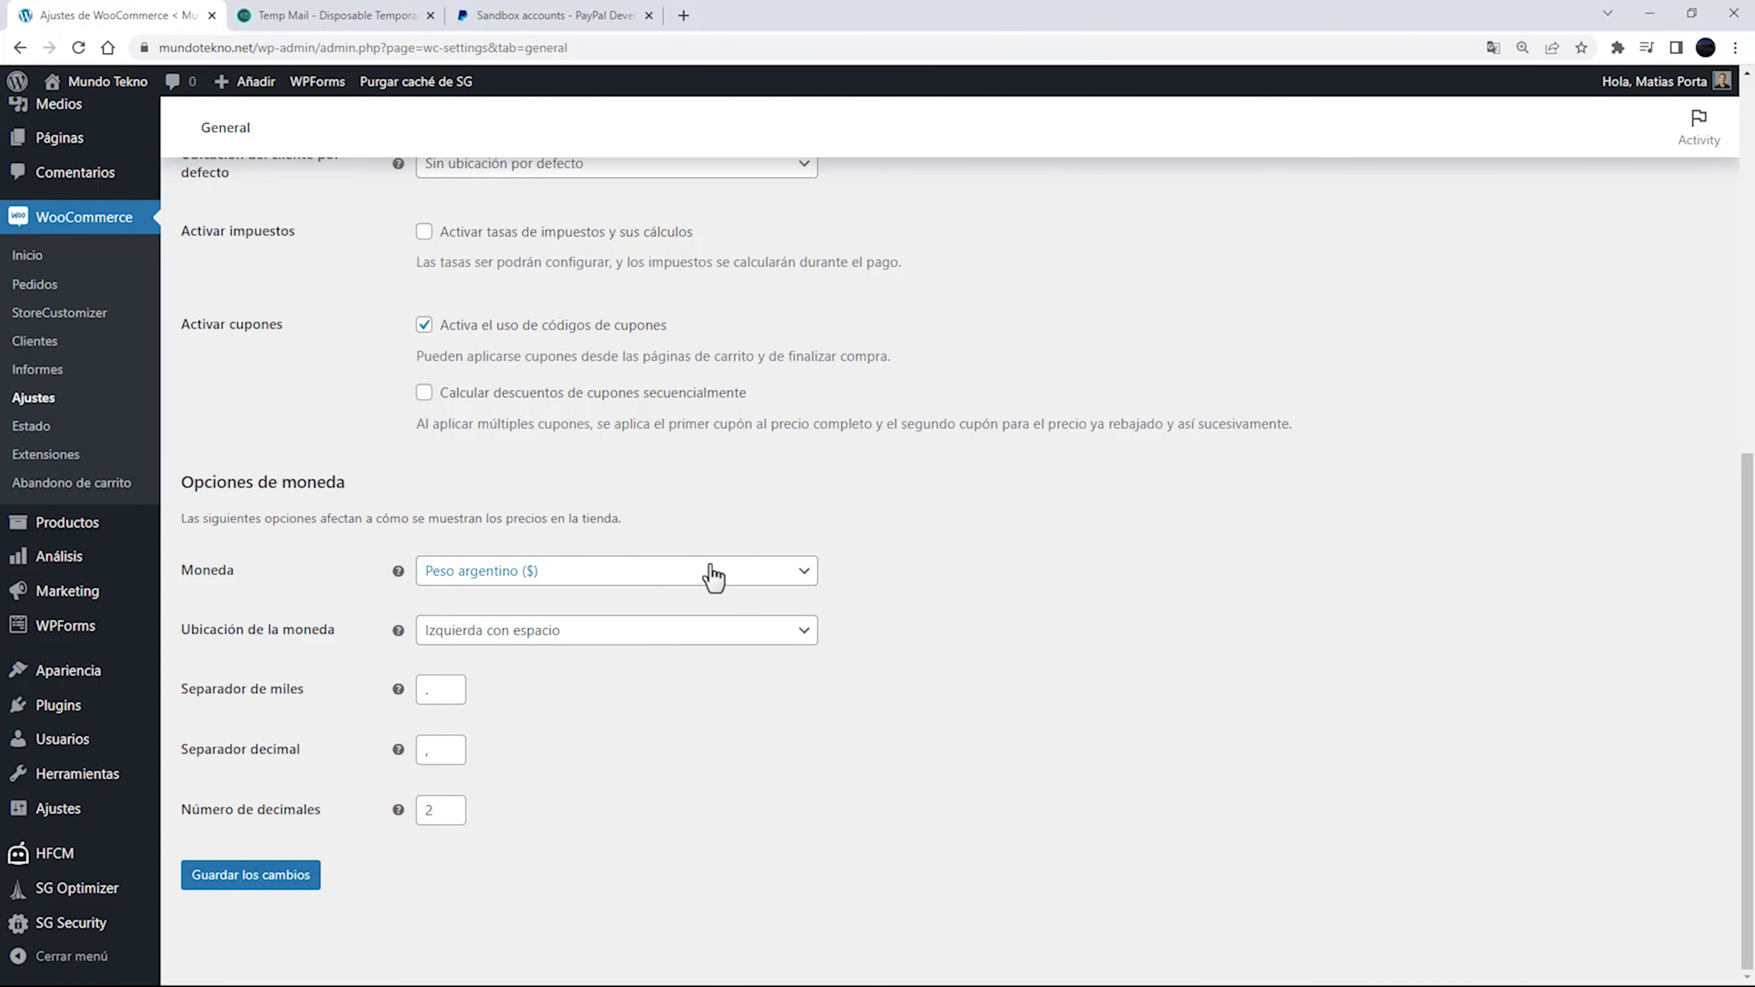
pyautogui.click(711, 575)
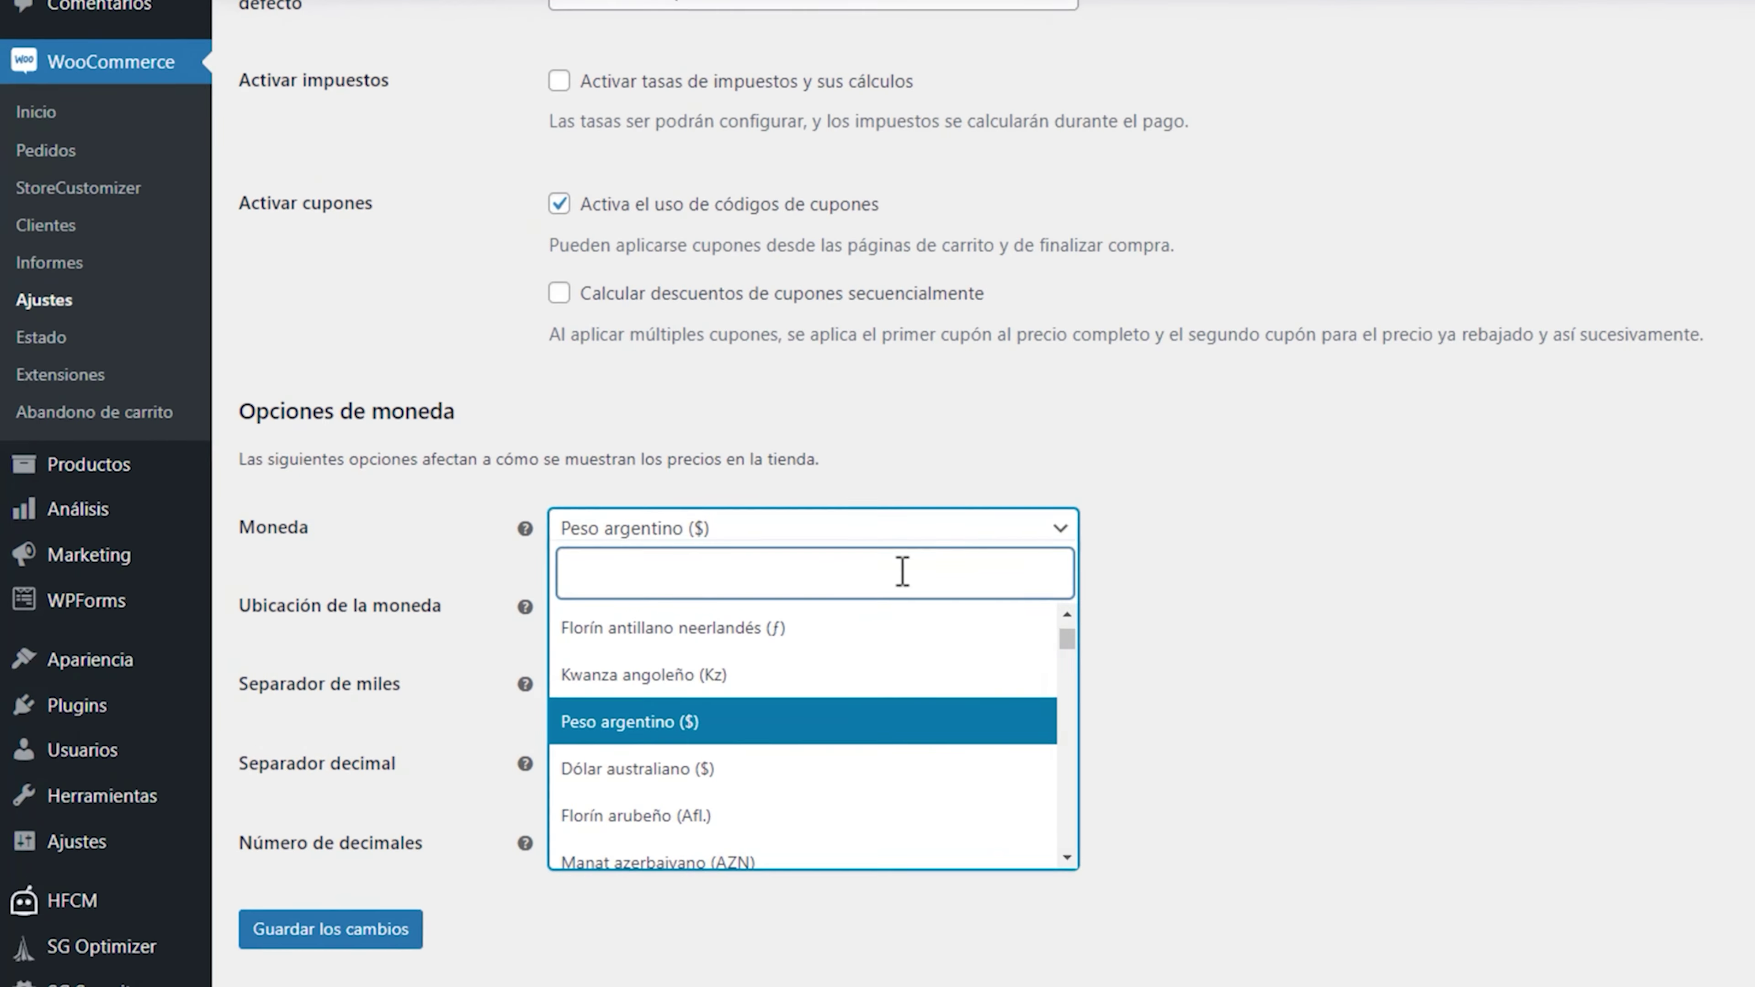
pyautogui.write('dolar')
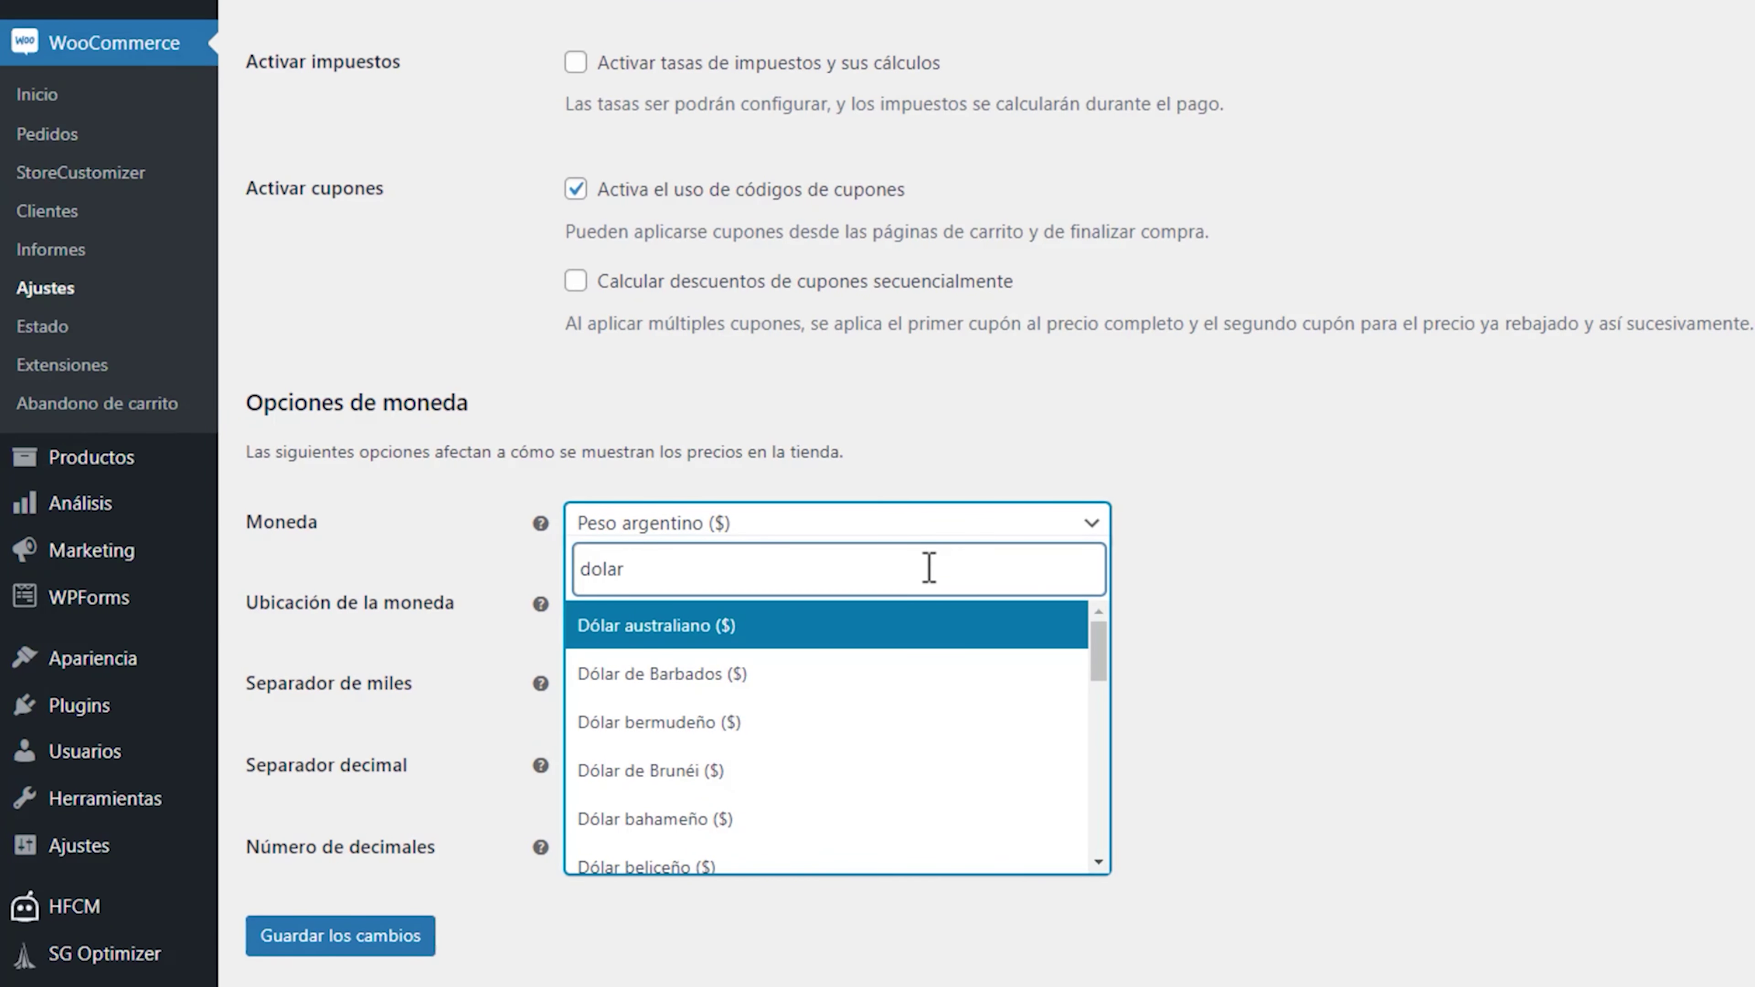
pyautogui.scroll(-8, 879, 753)
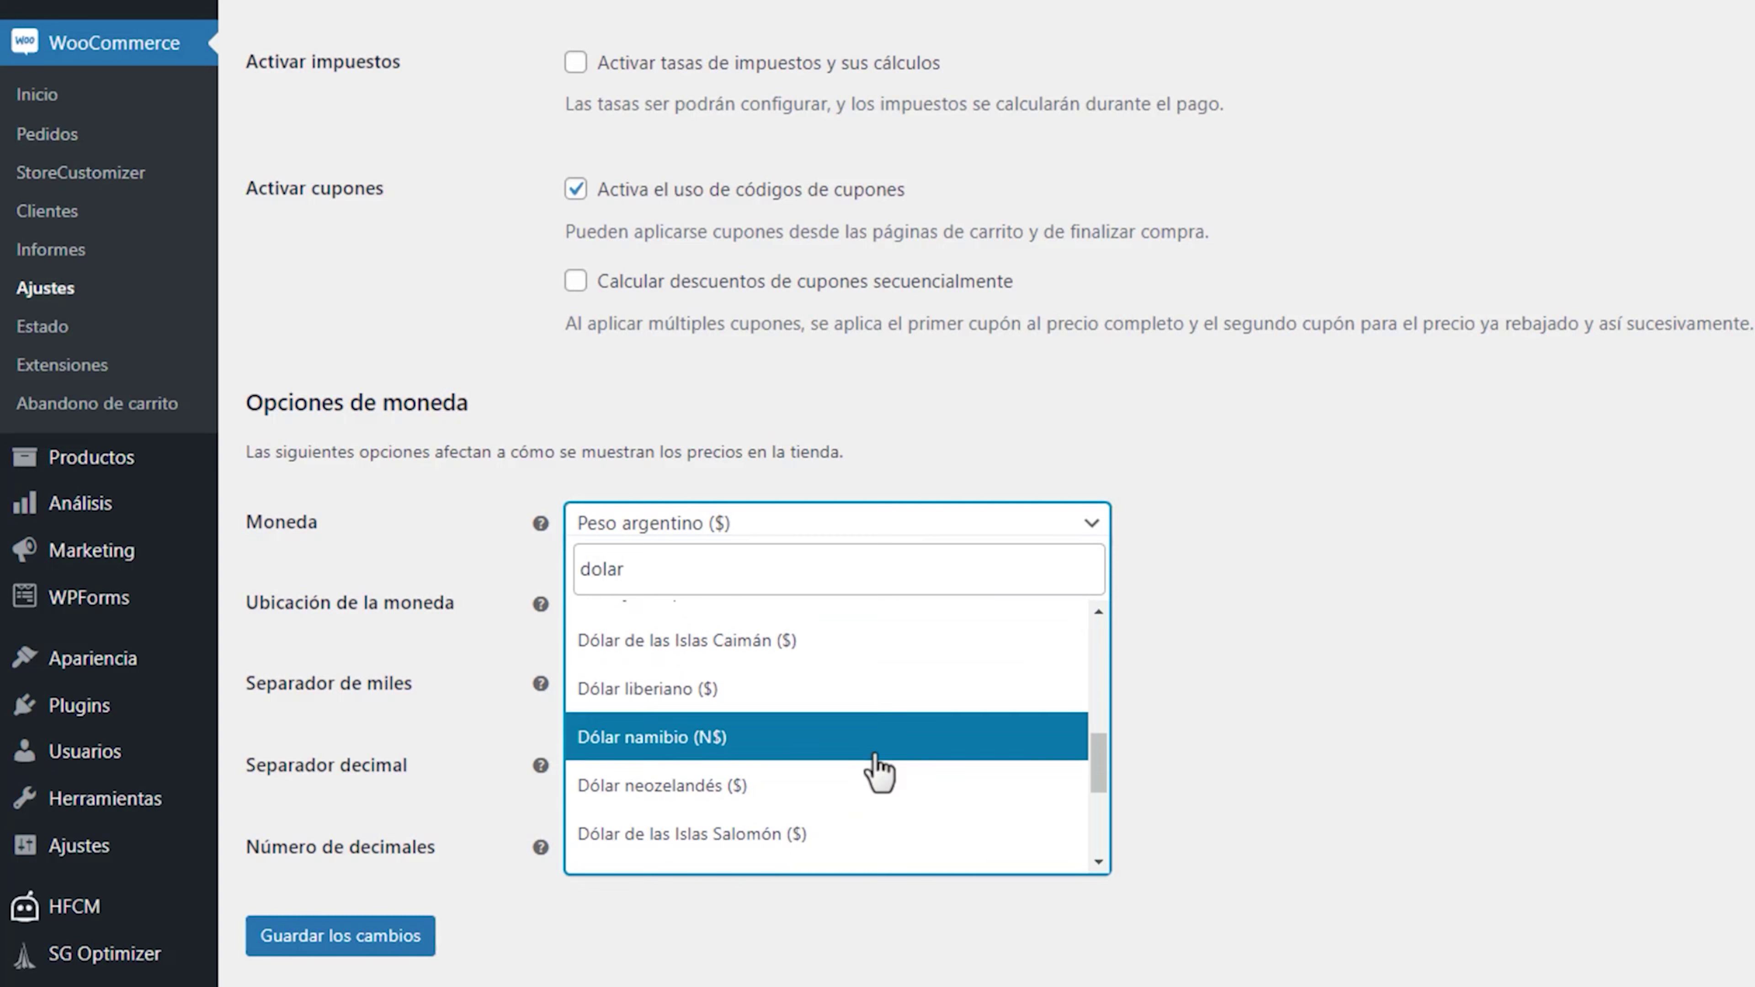
pyautogui.scroll(-5, 877, 759)
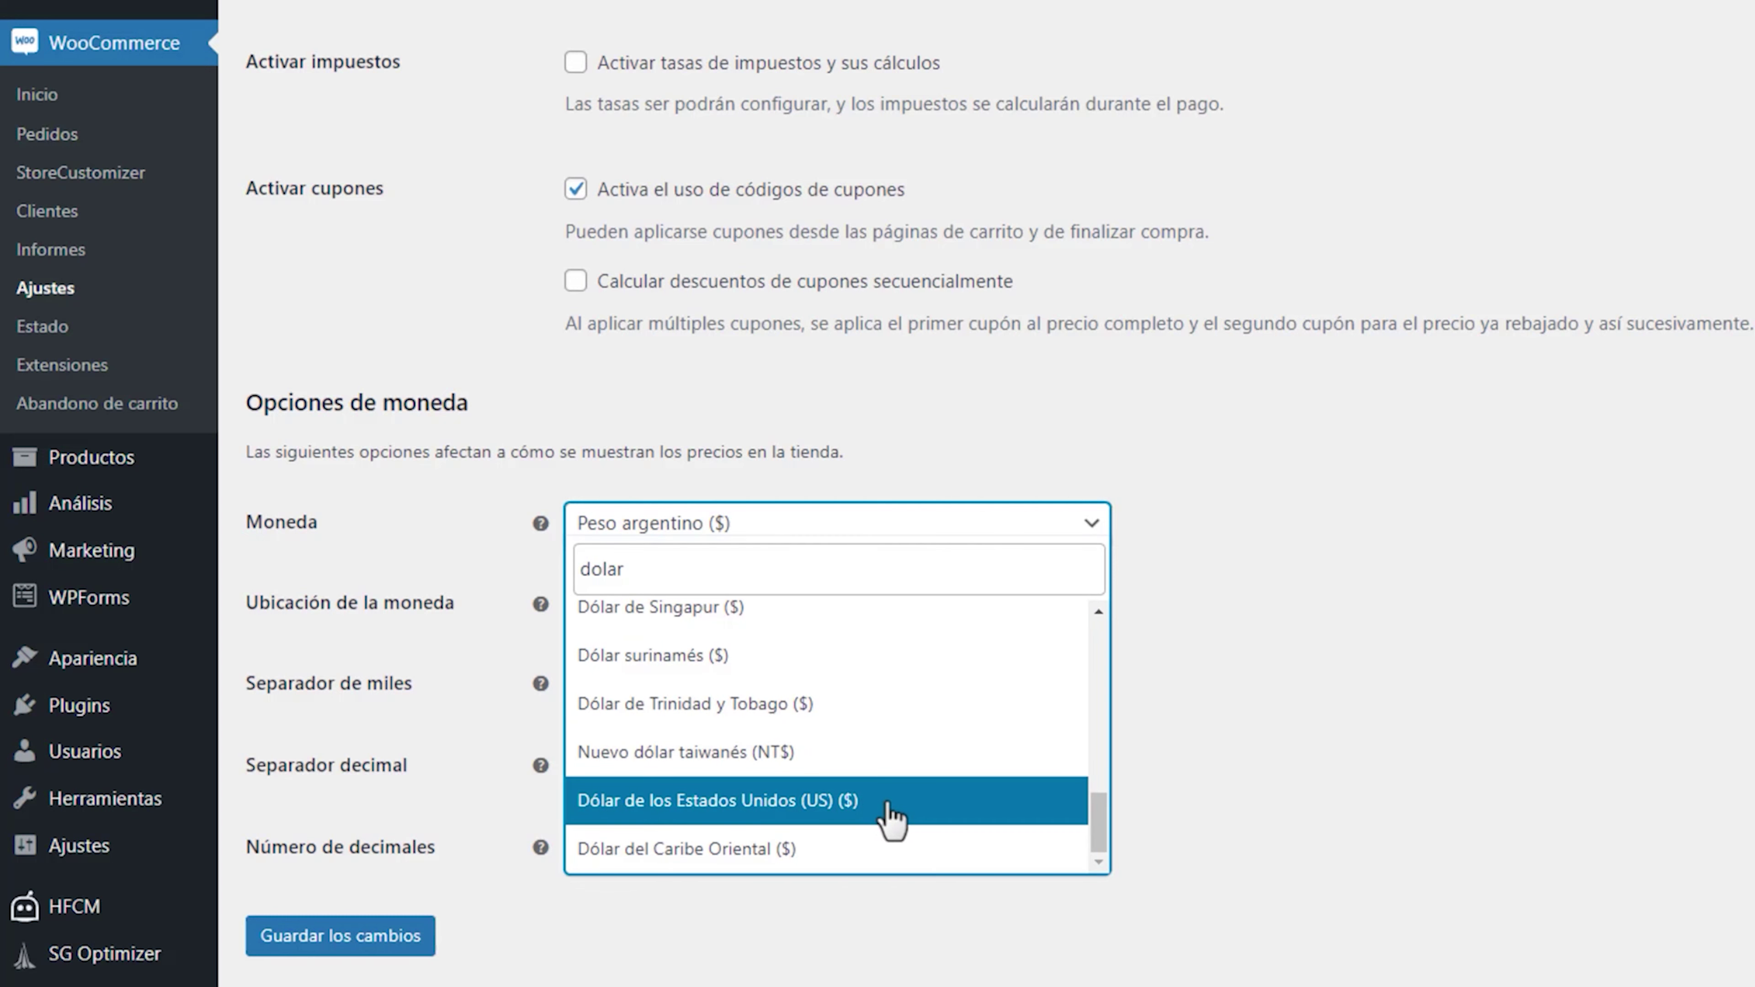
pyautogui.click(887, 806)
pyautogui.click(379, 939)
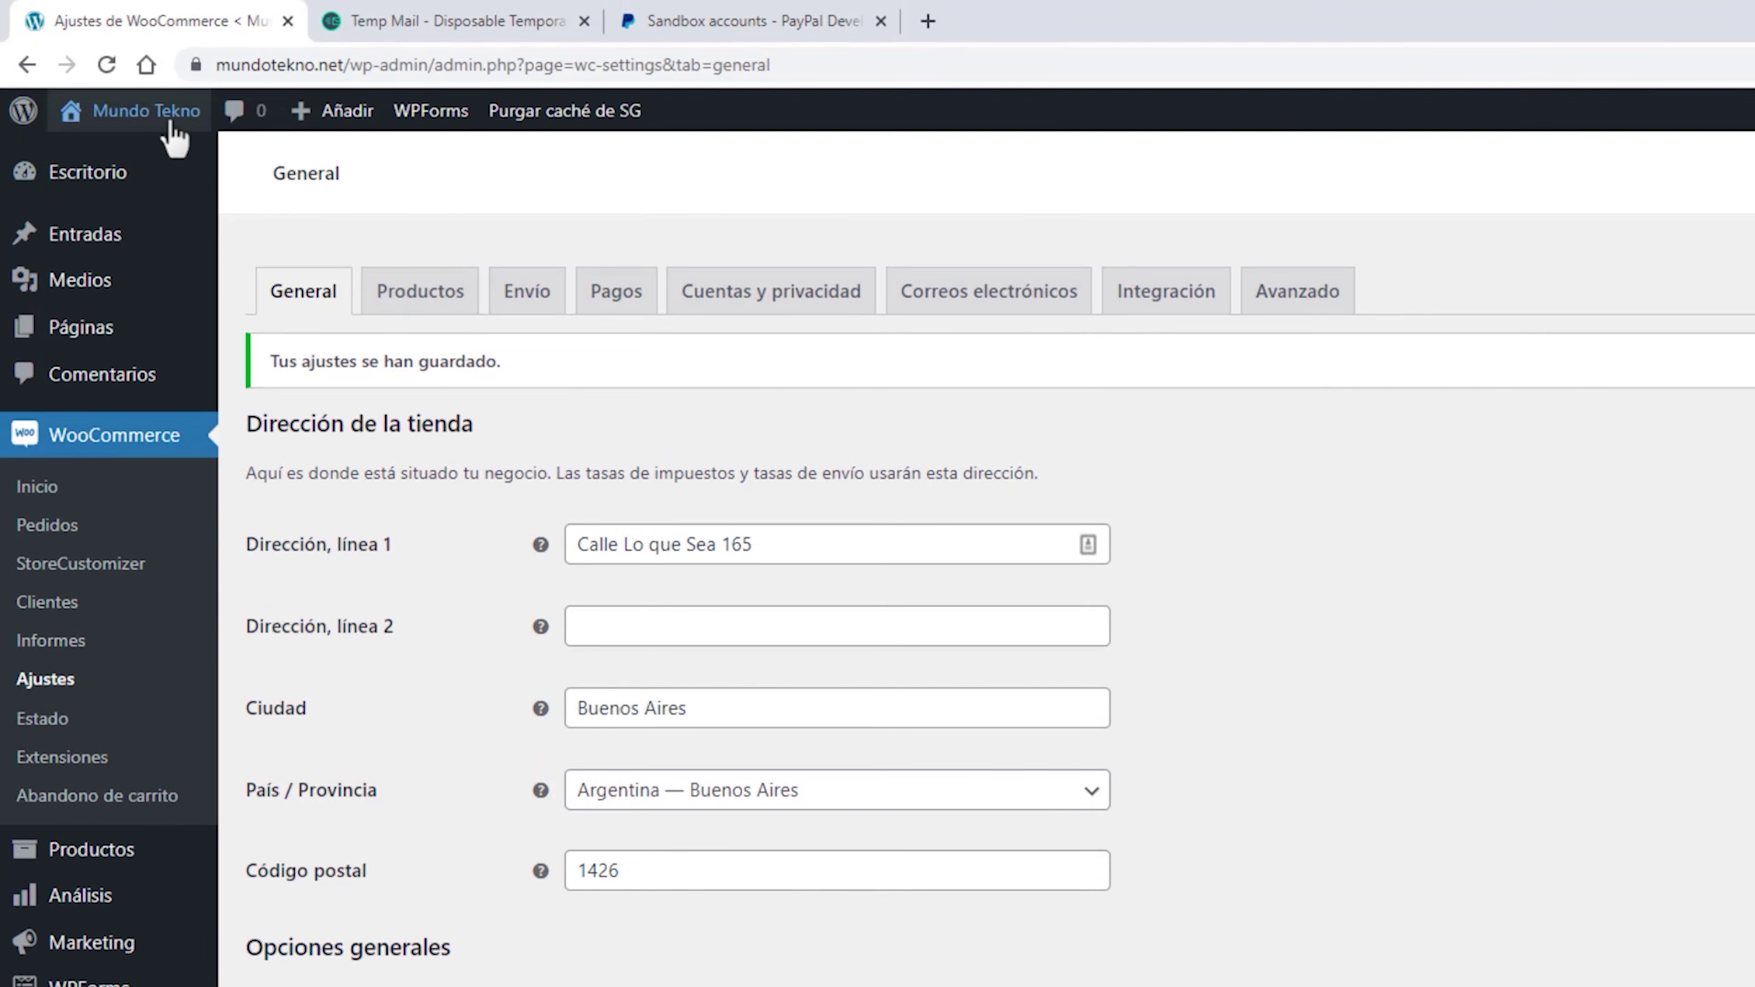
pyautogui.moveTo(138, 114)
pyautogui.rightClick(177, 187)
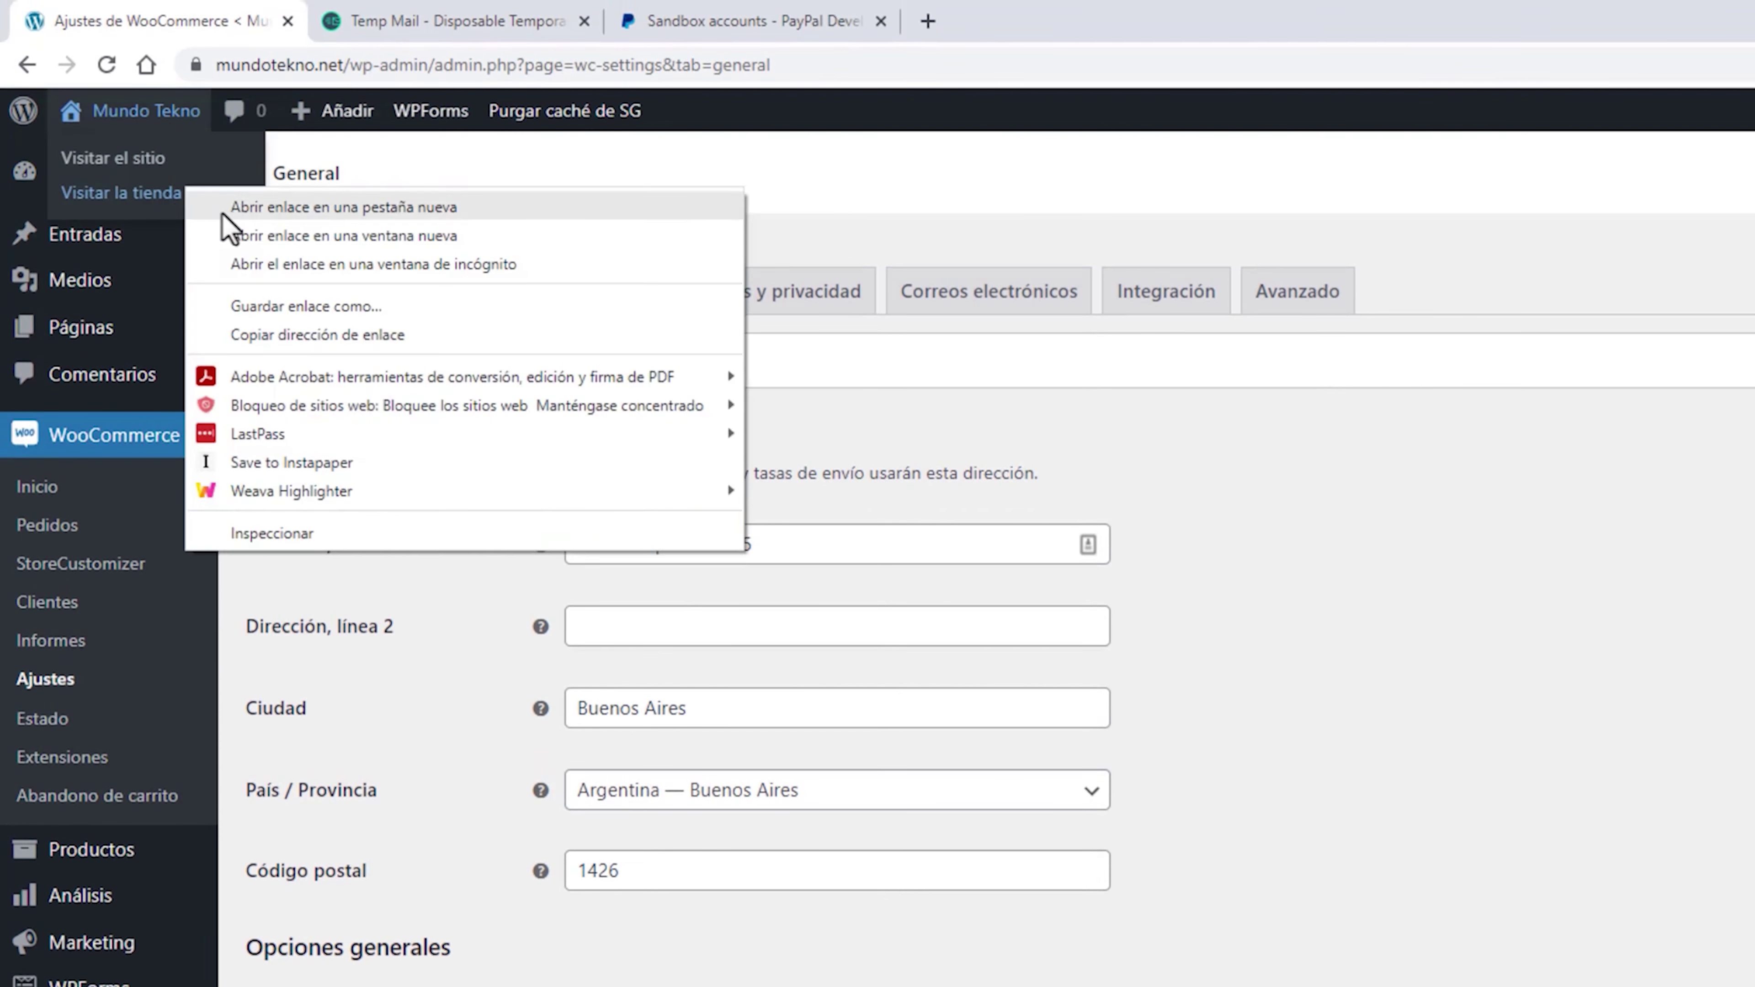
# Step: Open the Mundo Tekno shop in a new tab and confirm the cart totals offer a PayPal button
pyautogui.click(228, 202)
pyautogui.click(568, 38)
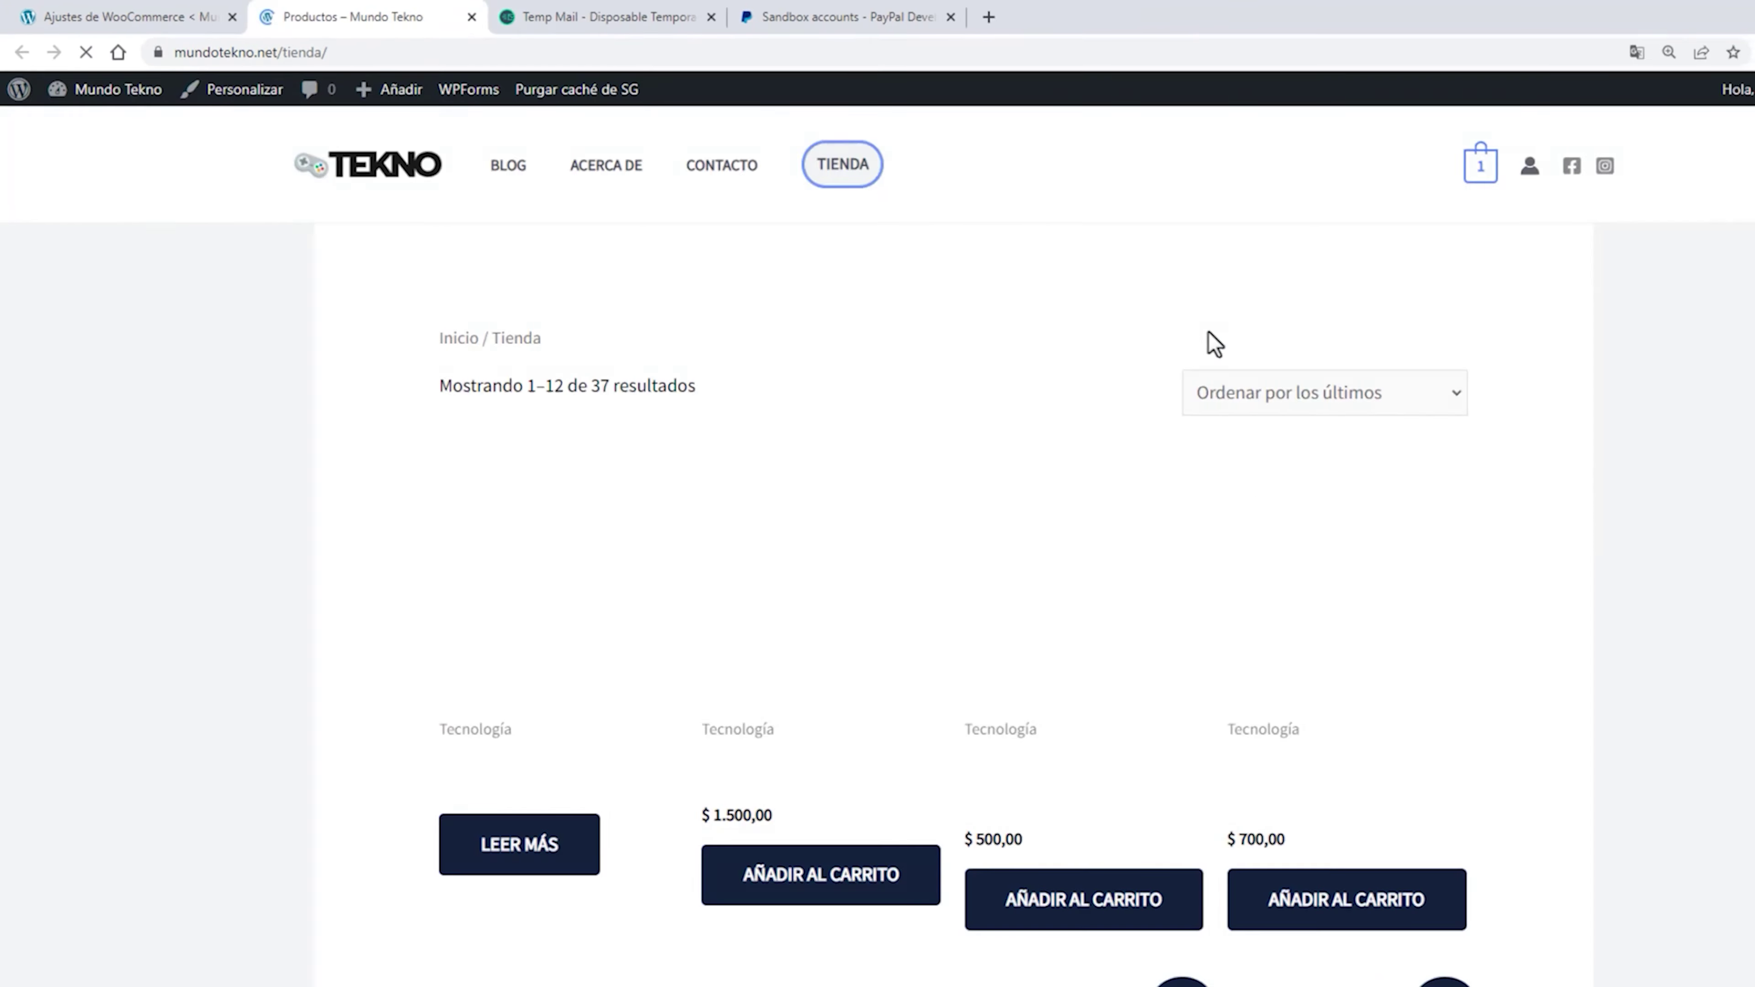
pyautogui.moveTo(1480, 173)
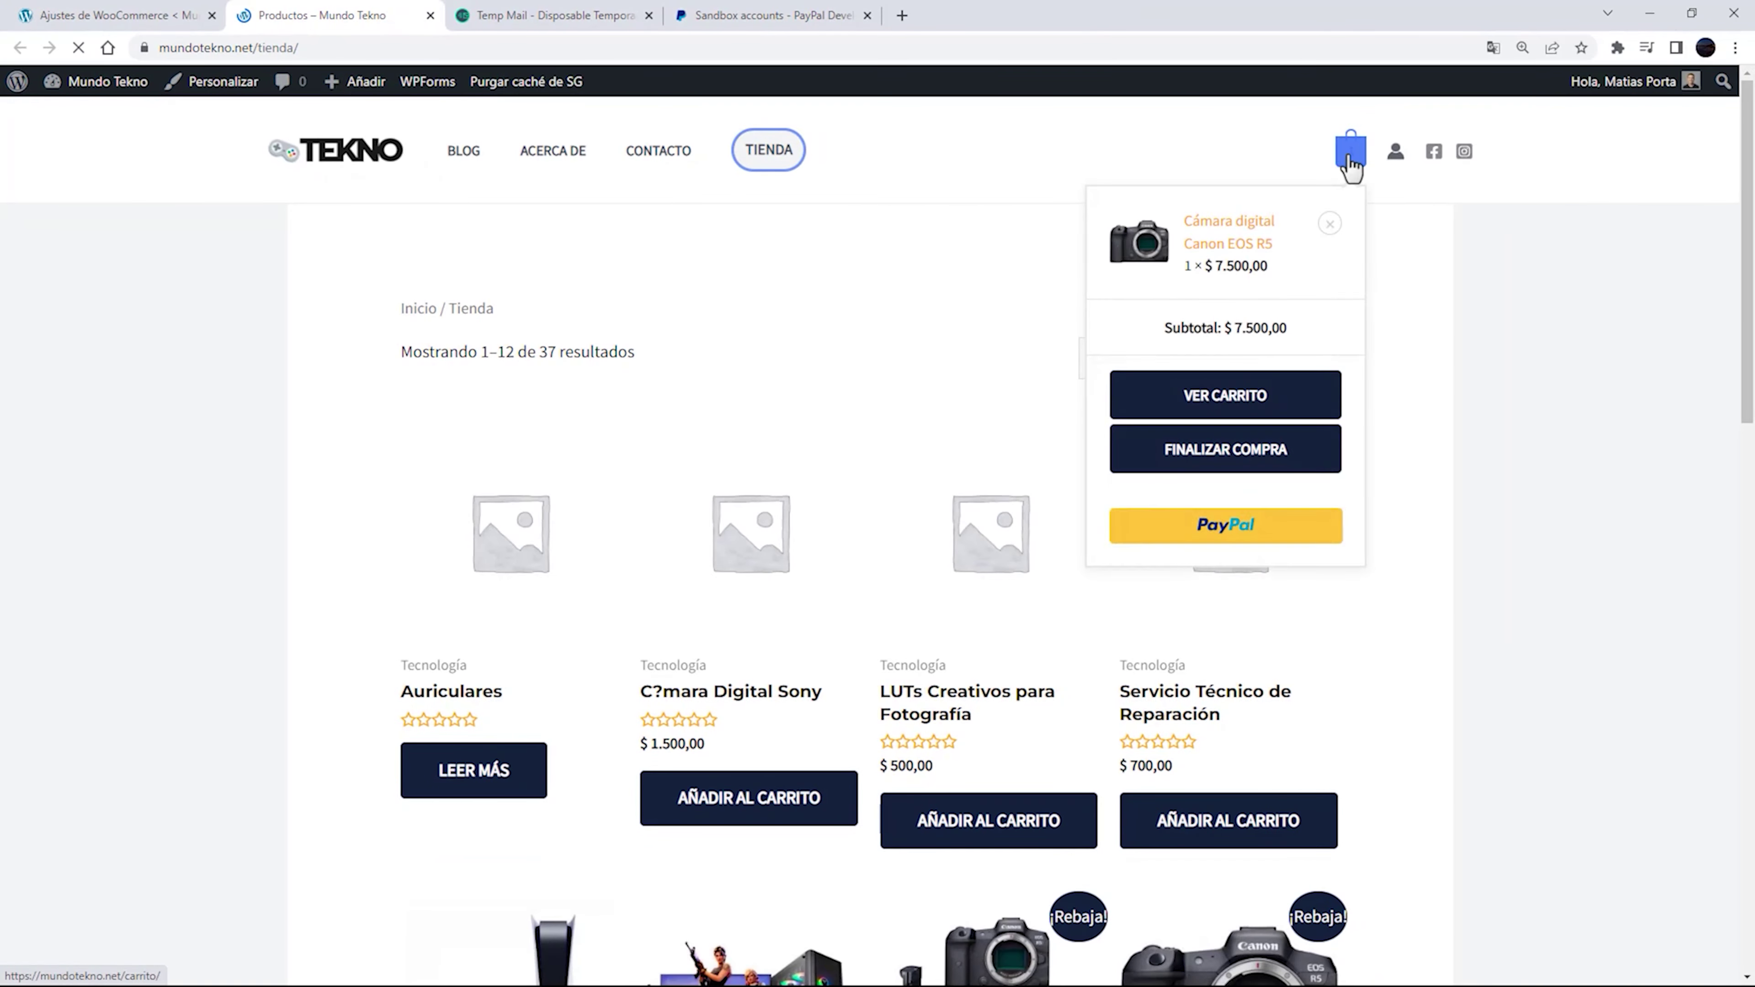
pyautogui.click(1349, 172)
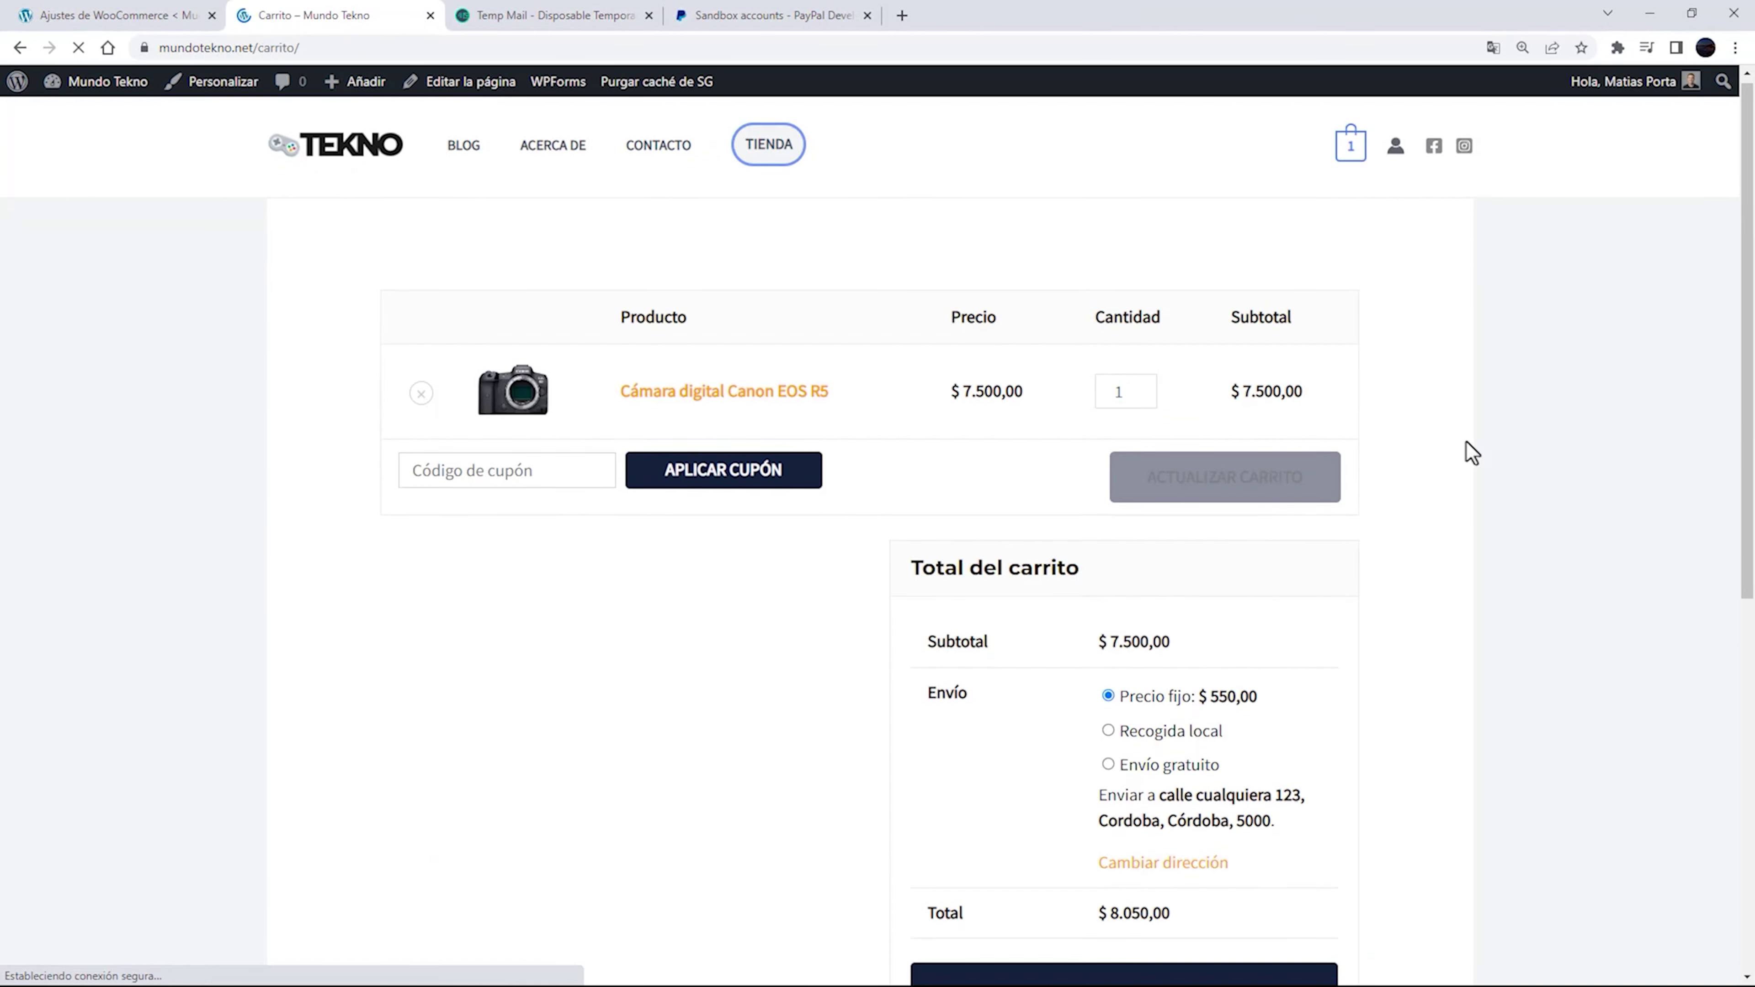
pyautogui.scroll(-8, 1465, 451)
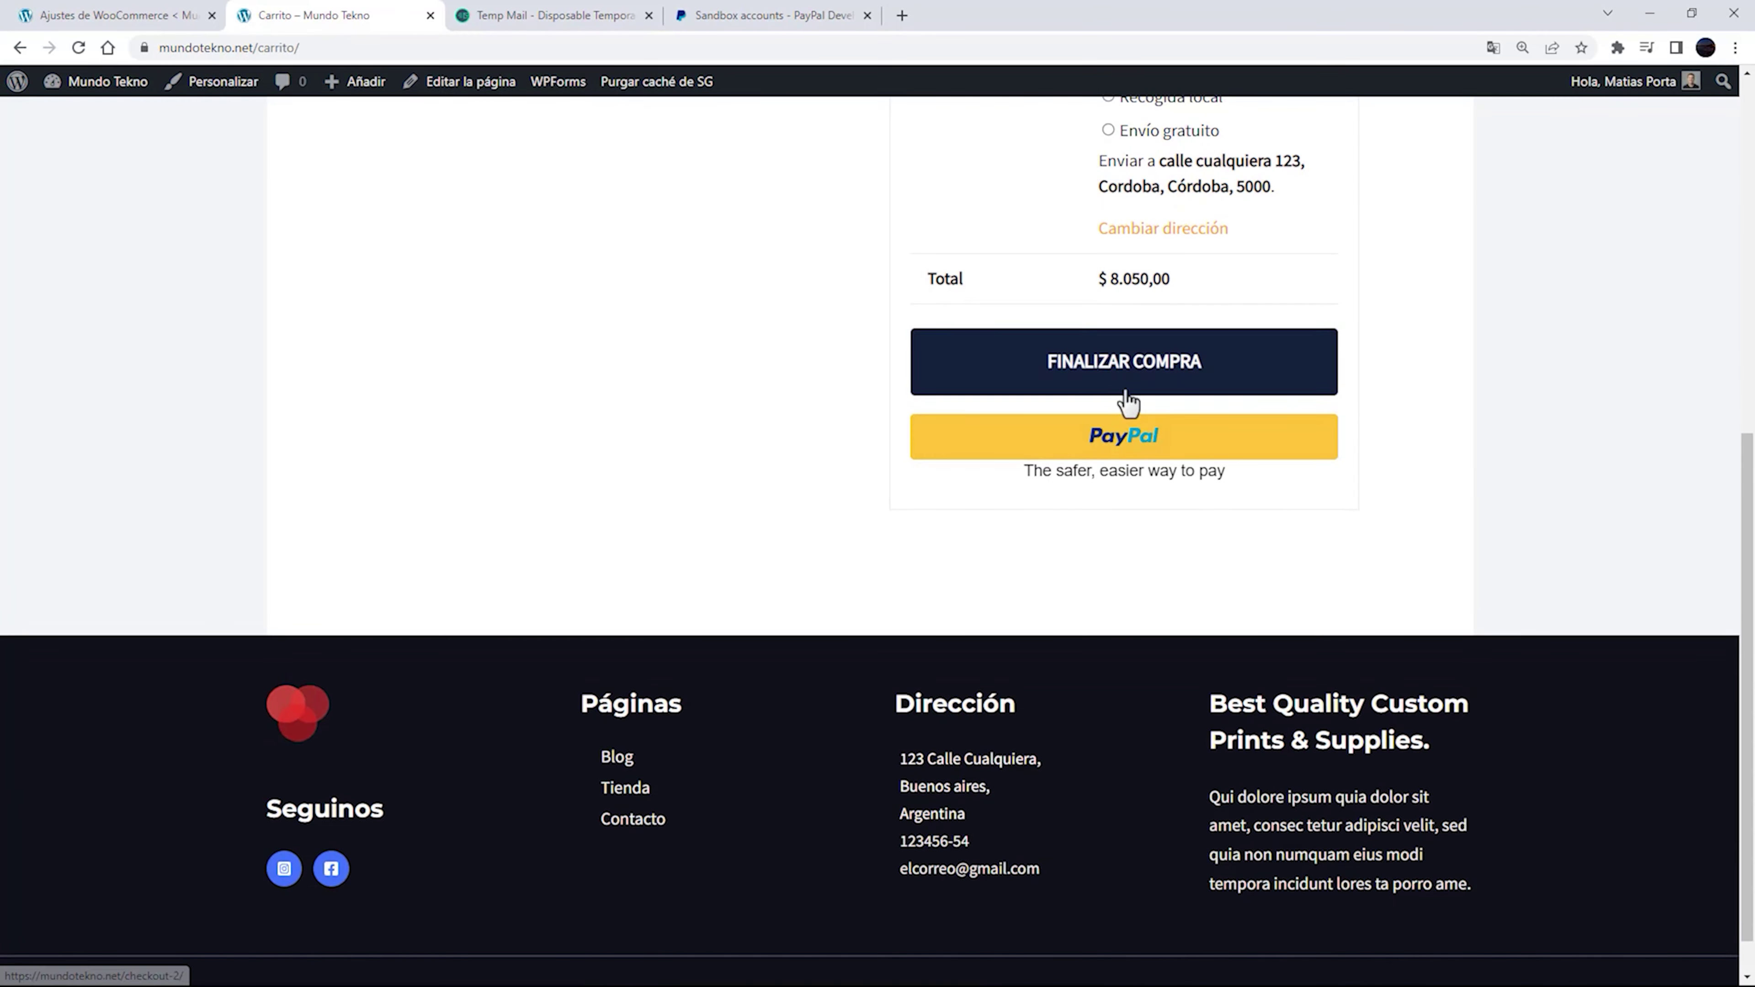
pyautogui.scroll(5, 1174, 443)
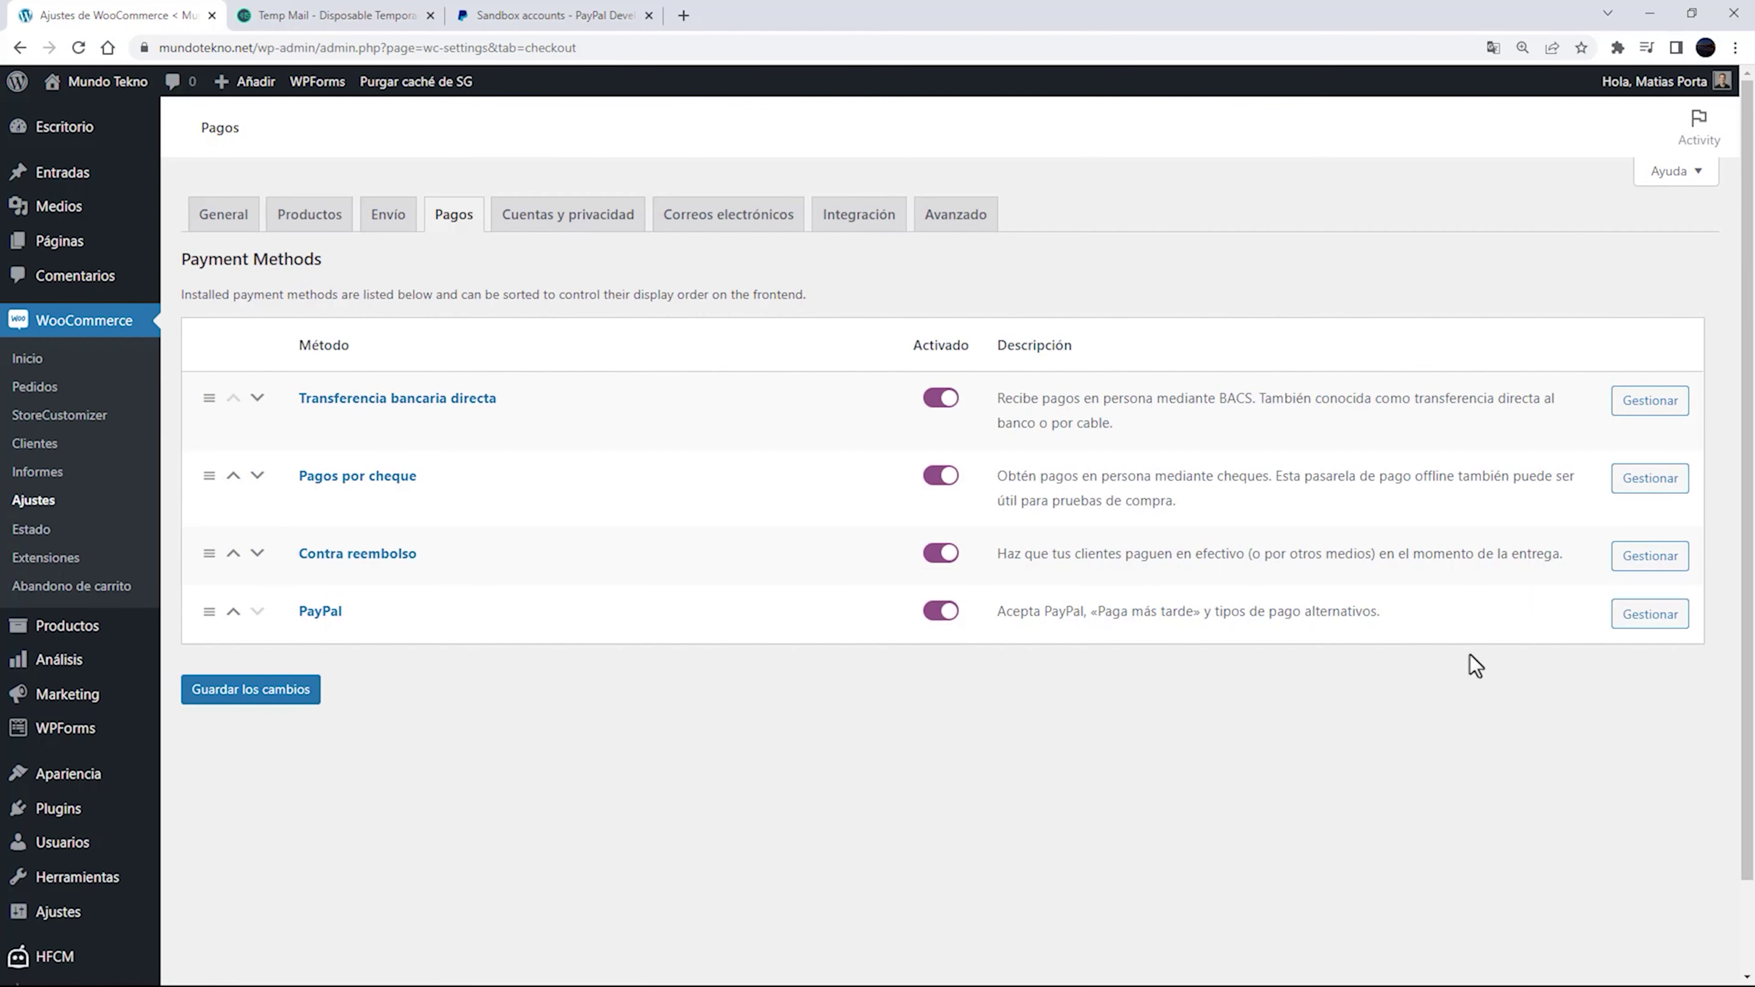
# Step: Open the PayPal payment settings and enable Entorno de pruebas sandbox mode
pyautogui.click(1617, 619)
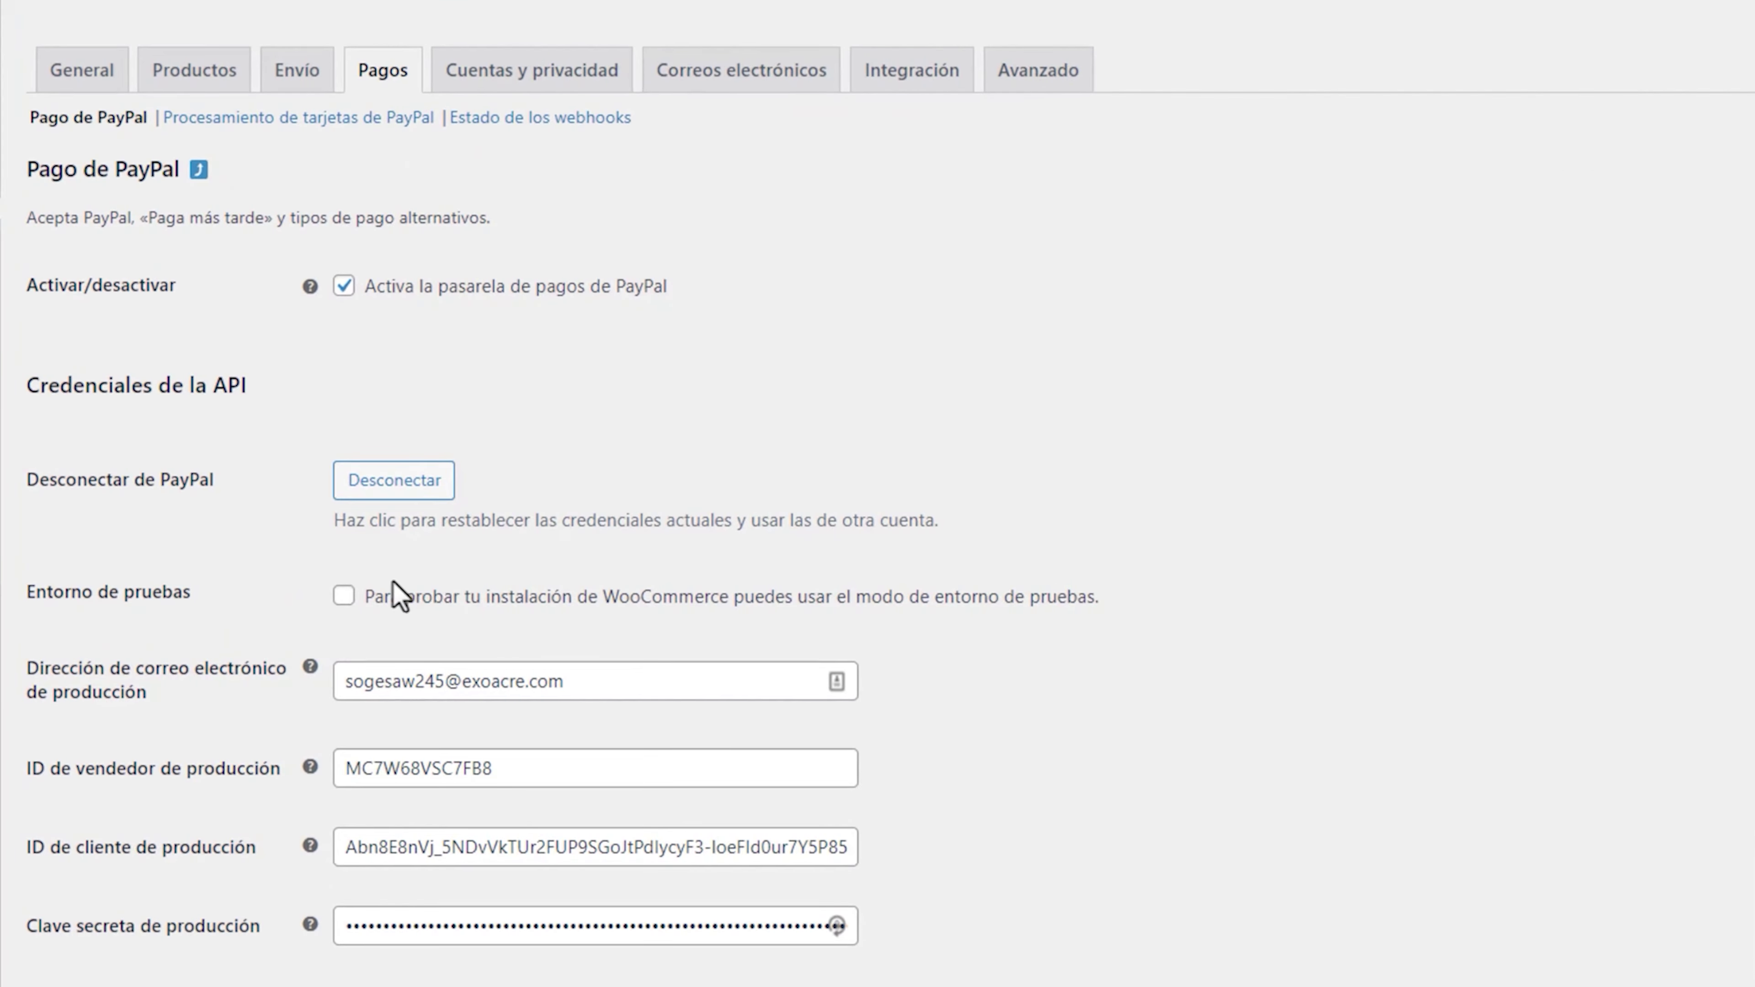
pyautogui.click(341, 597)
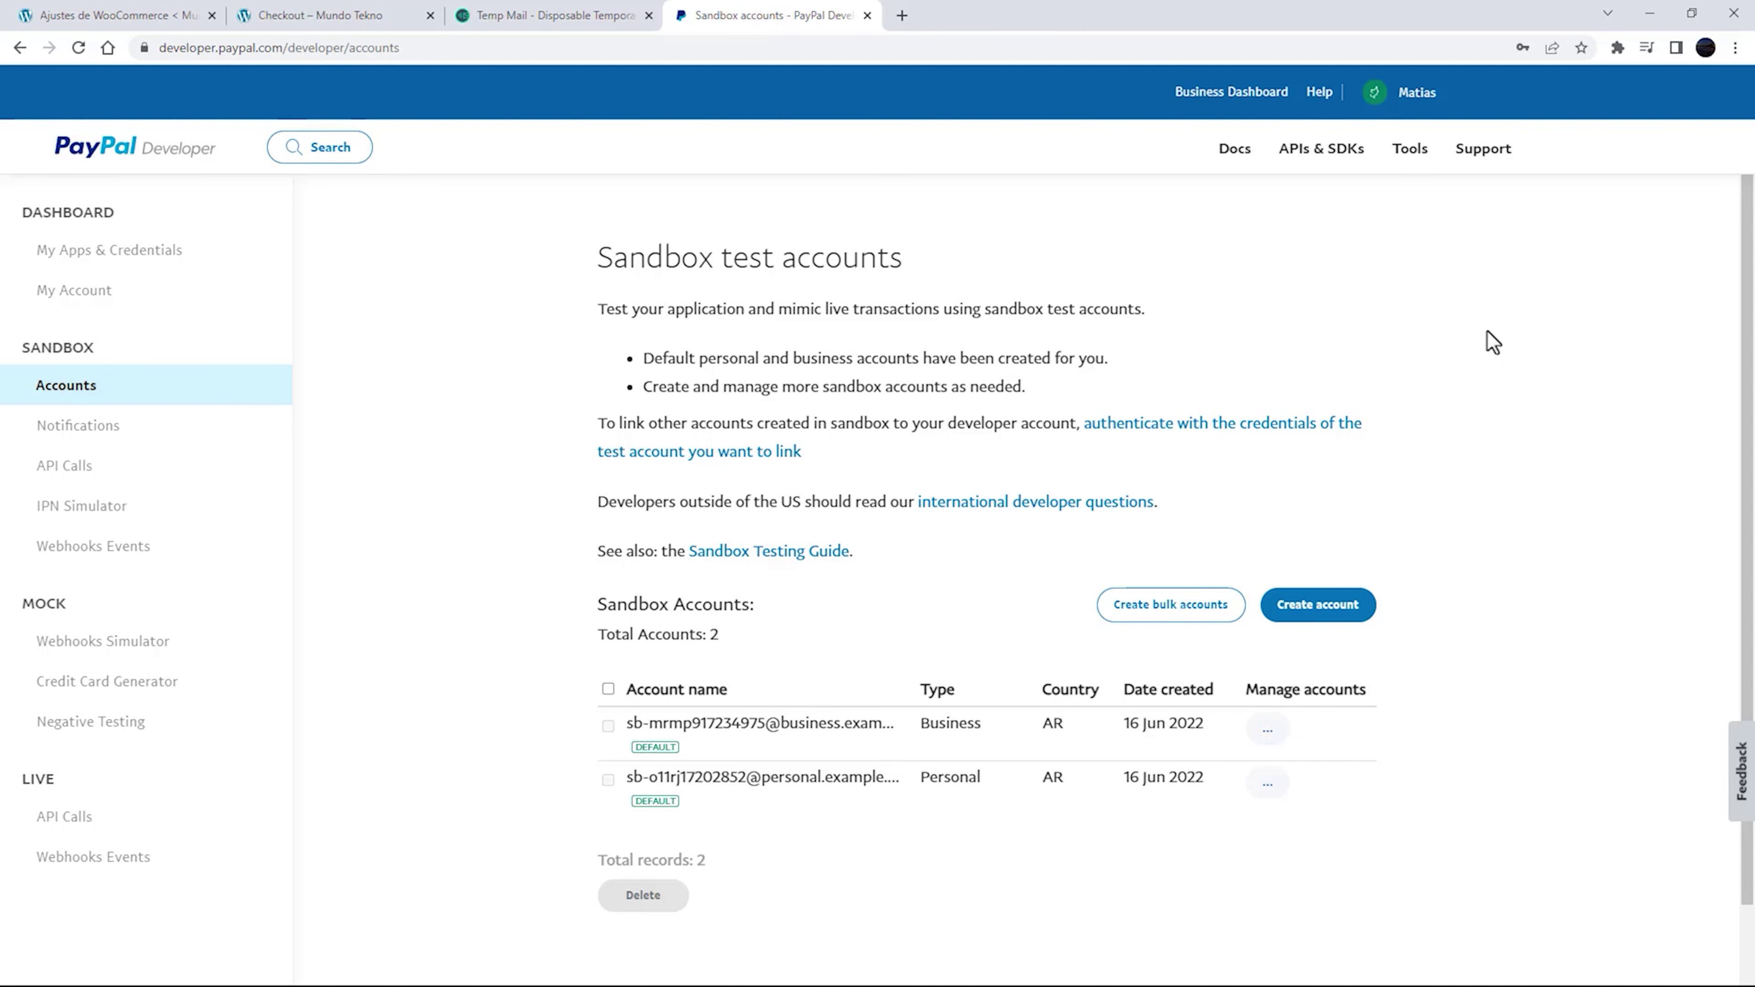
# Step: Open the Personal sandbox account's details in PayPal Developer
pyautogui.scroll(-2, 1486, 330)
pyautogui.click(1264, 587)
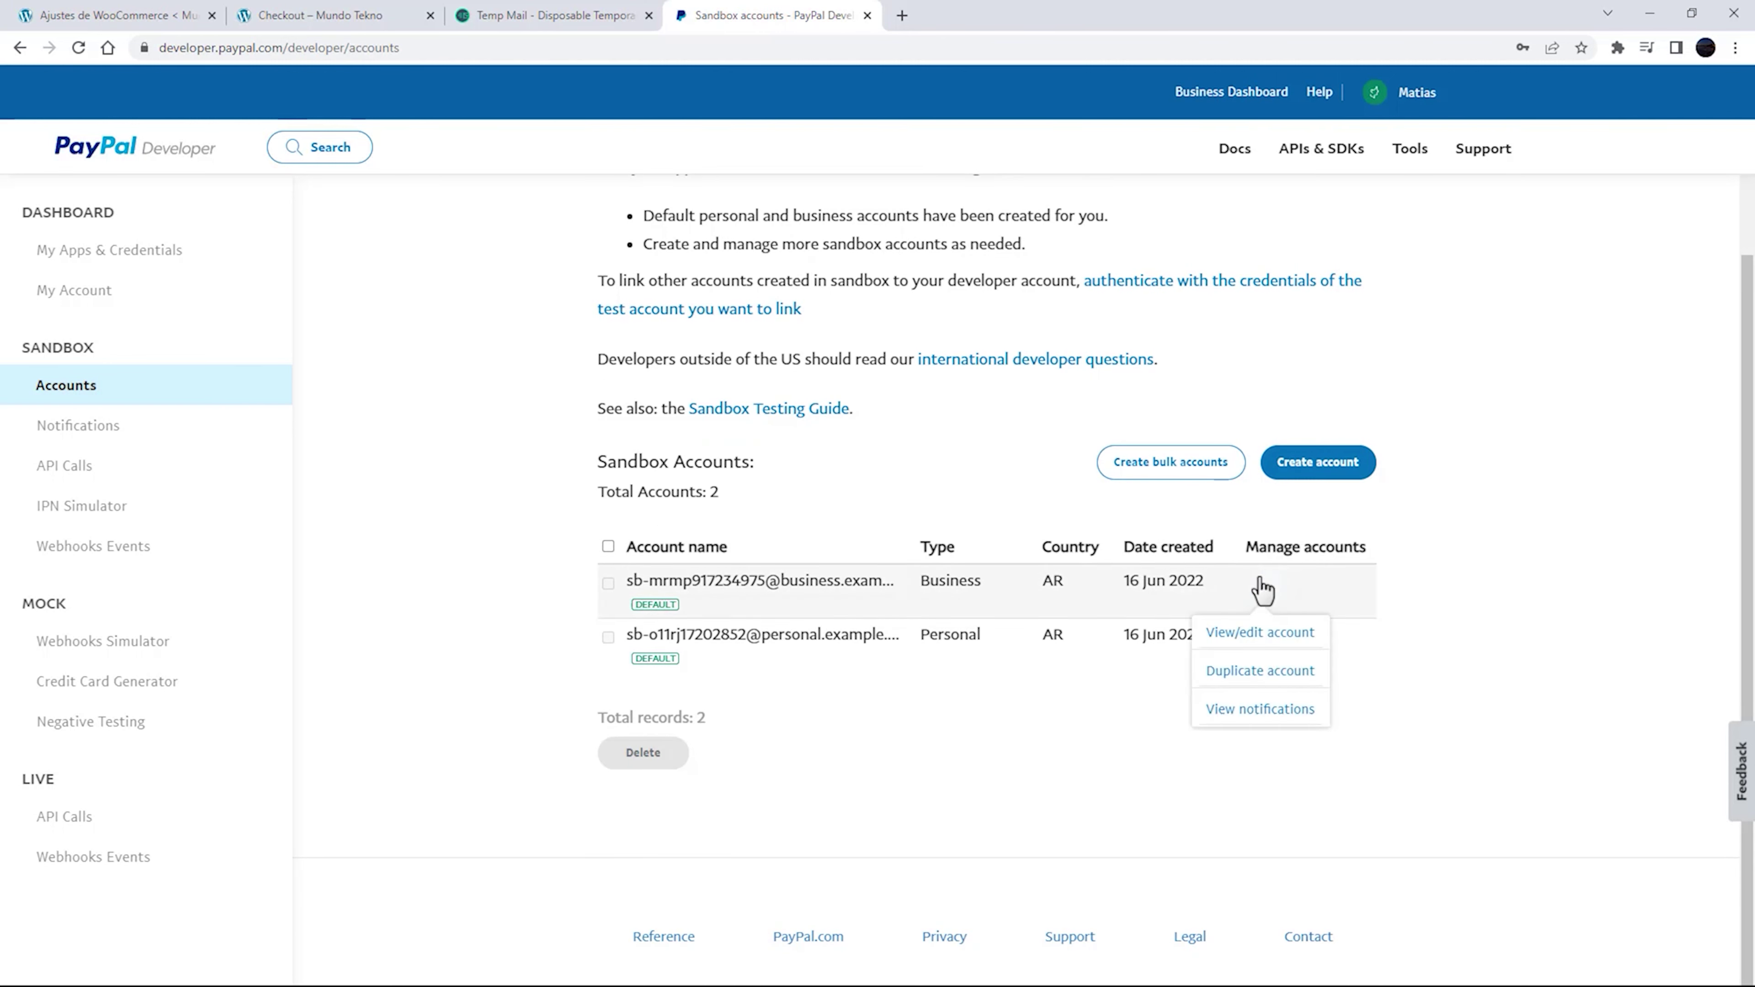
pyautogui.click(1269, 641)
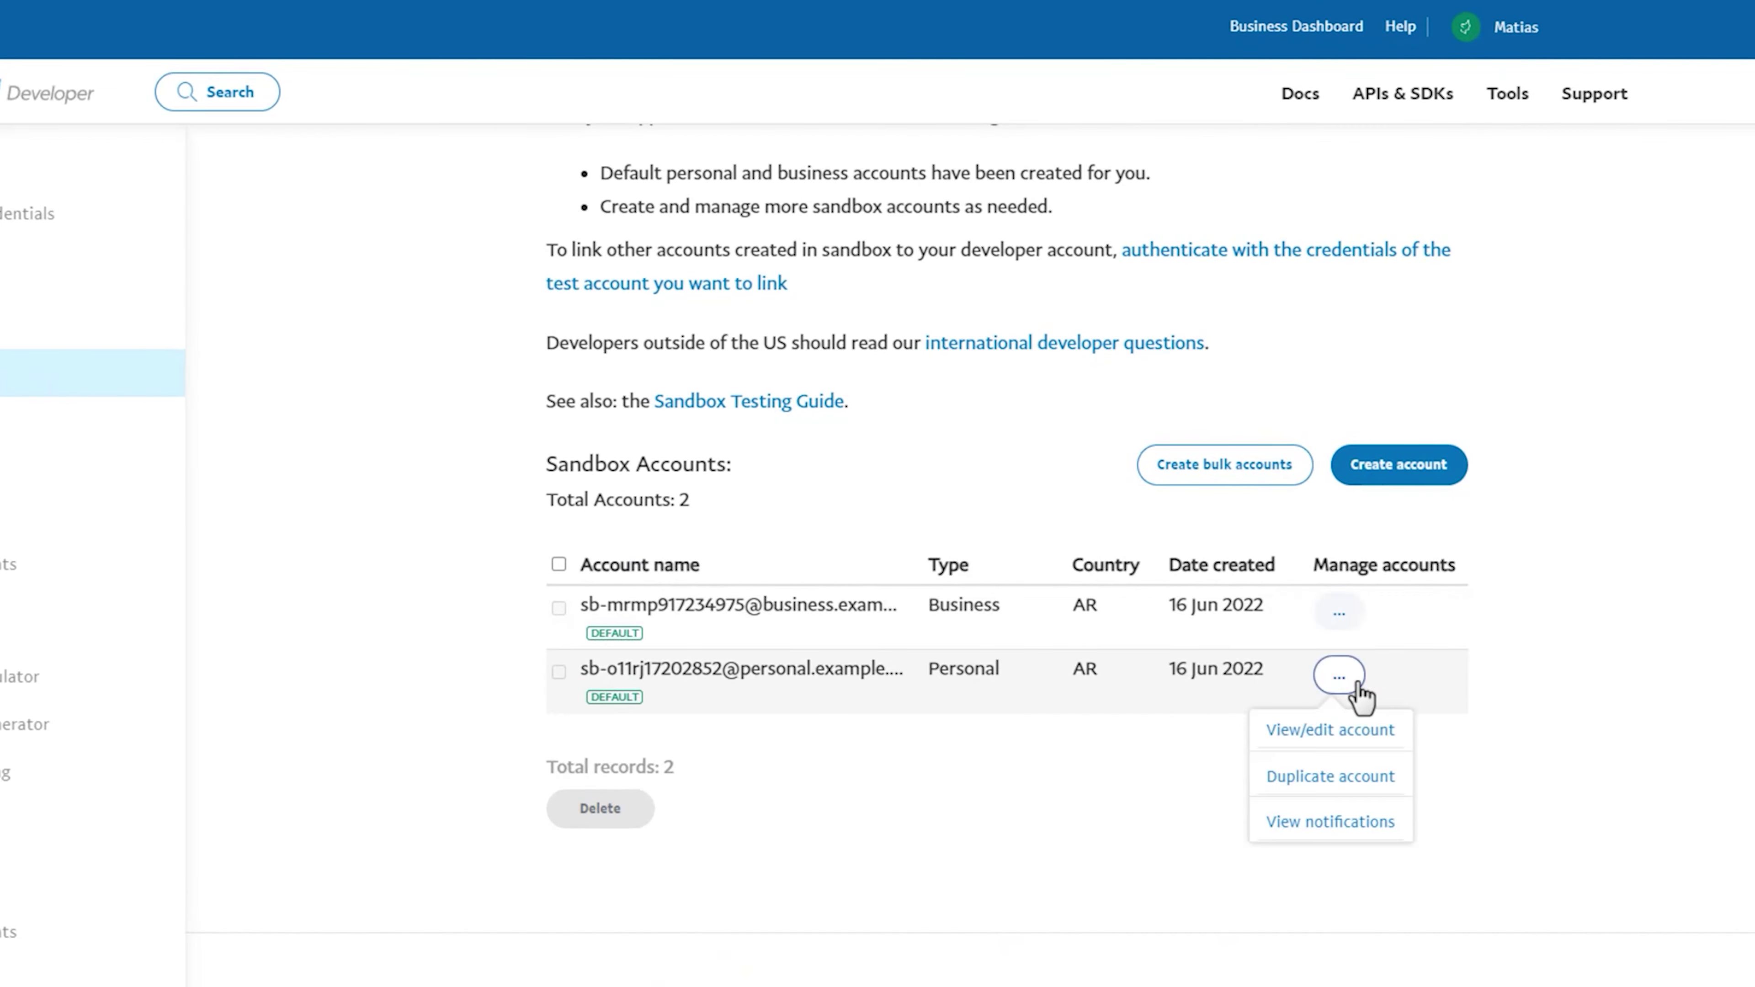
pyautogui.click(1351, 729)
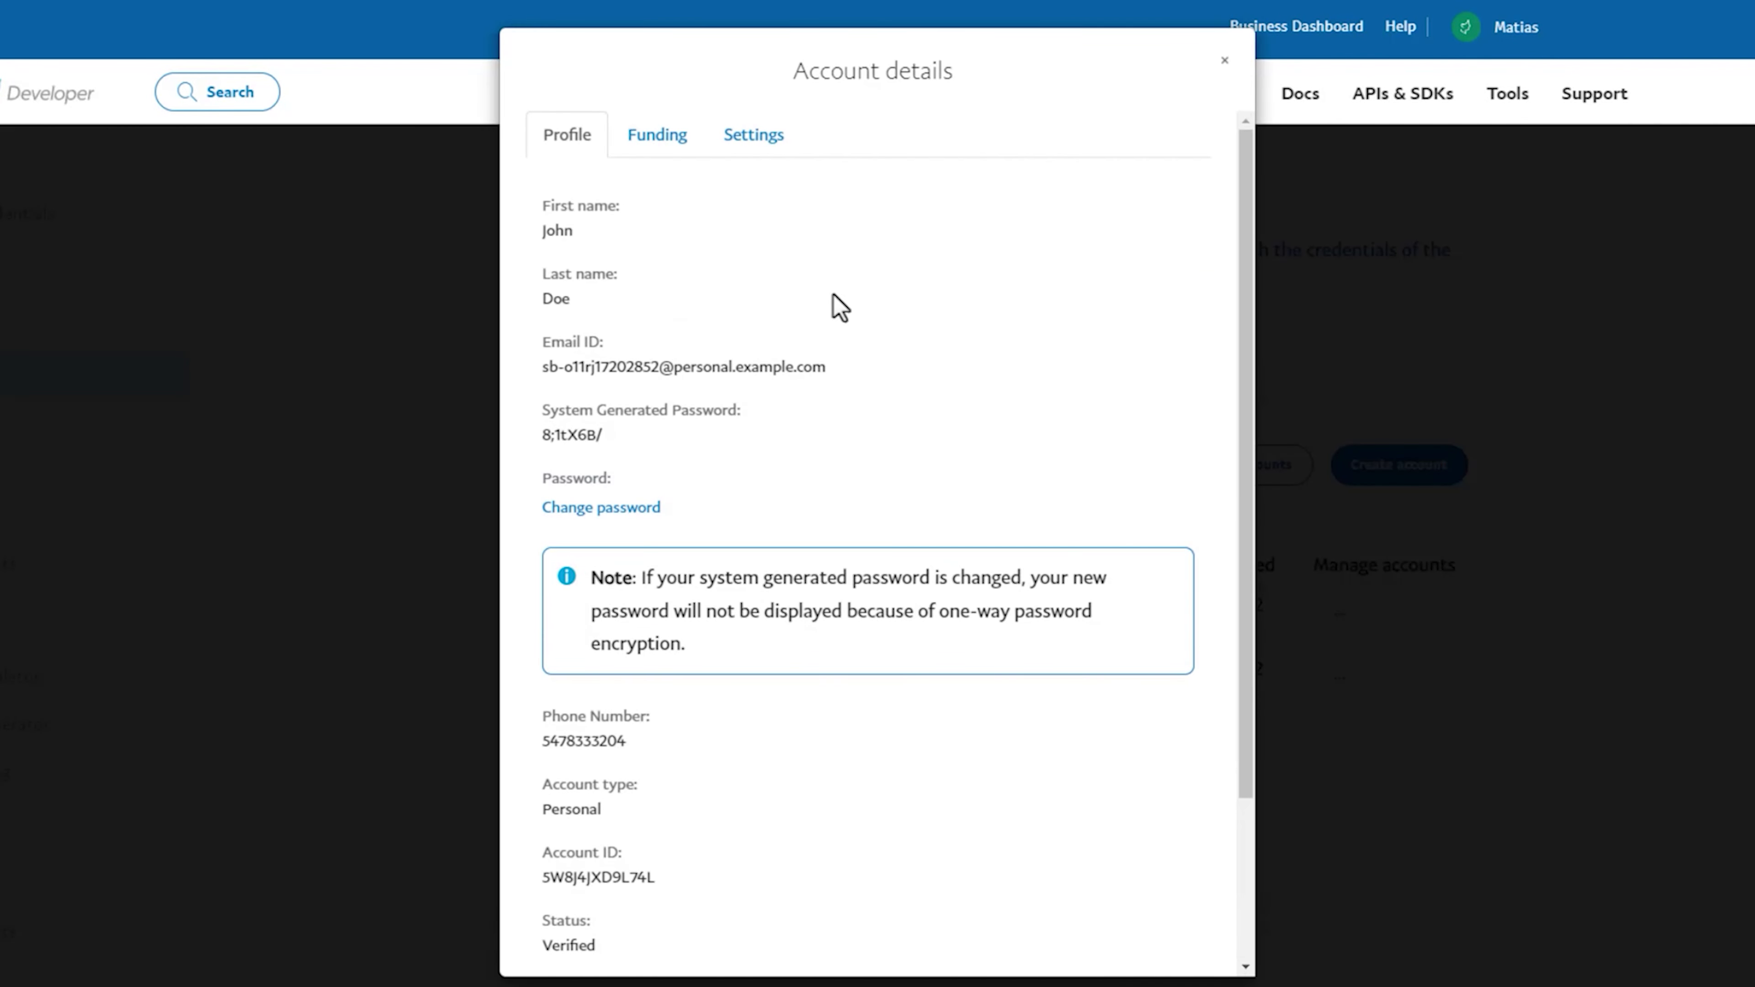
# Step: Review the Personal account's profile login details: first name, email and system-generated password
pyautogui.moveTo(537, 238); pyautogui.dragTo(575, 238)
pyautogui.click(573, 354)
pyautogui.tripleClick(591, 374)
pyautogui.tripleClick(575, 438)
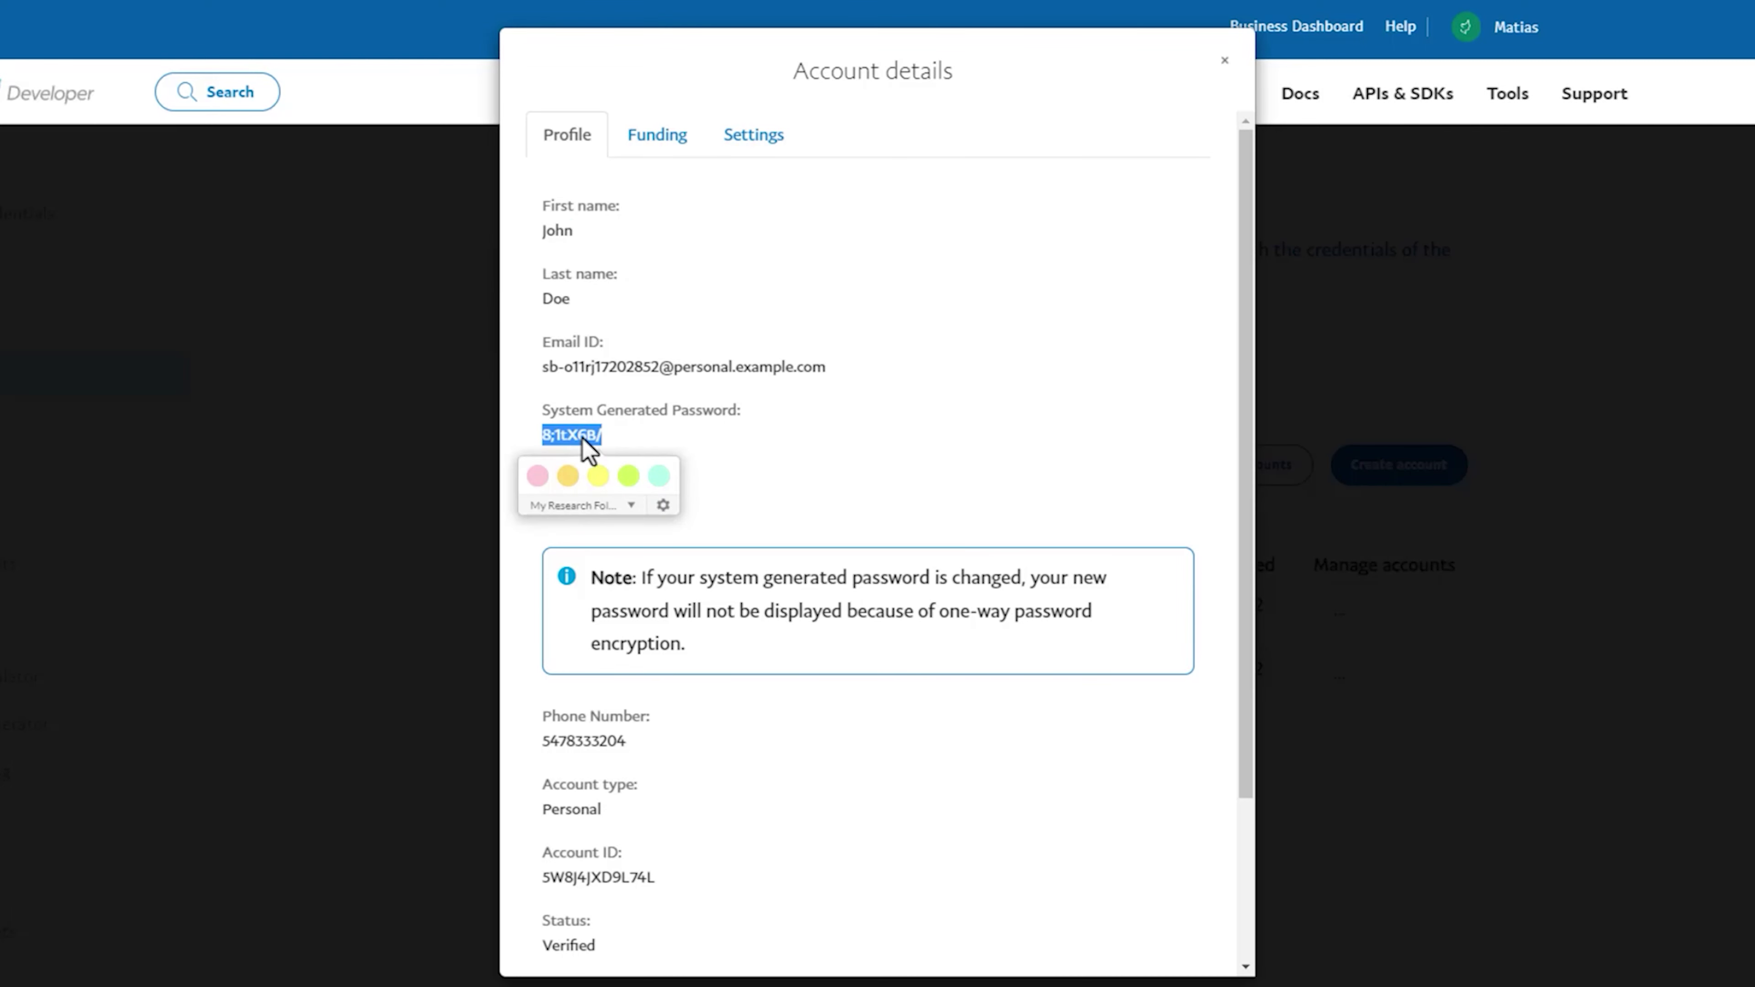
pyautogui.click(1016, 405)
pyautogui.scroll(-3, 1011, 399)
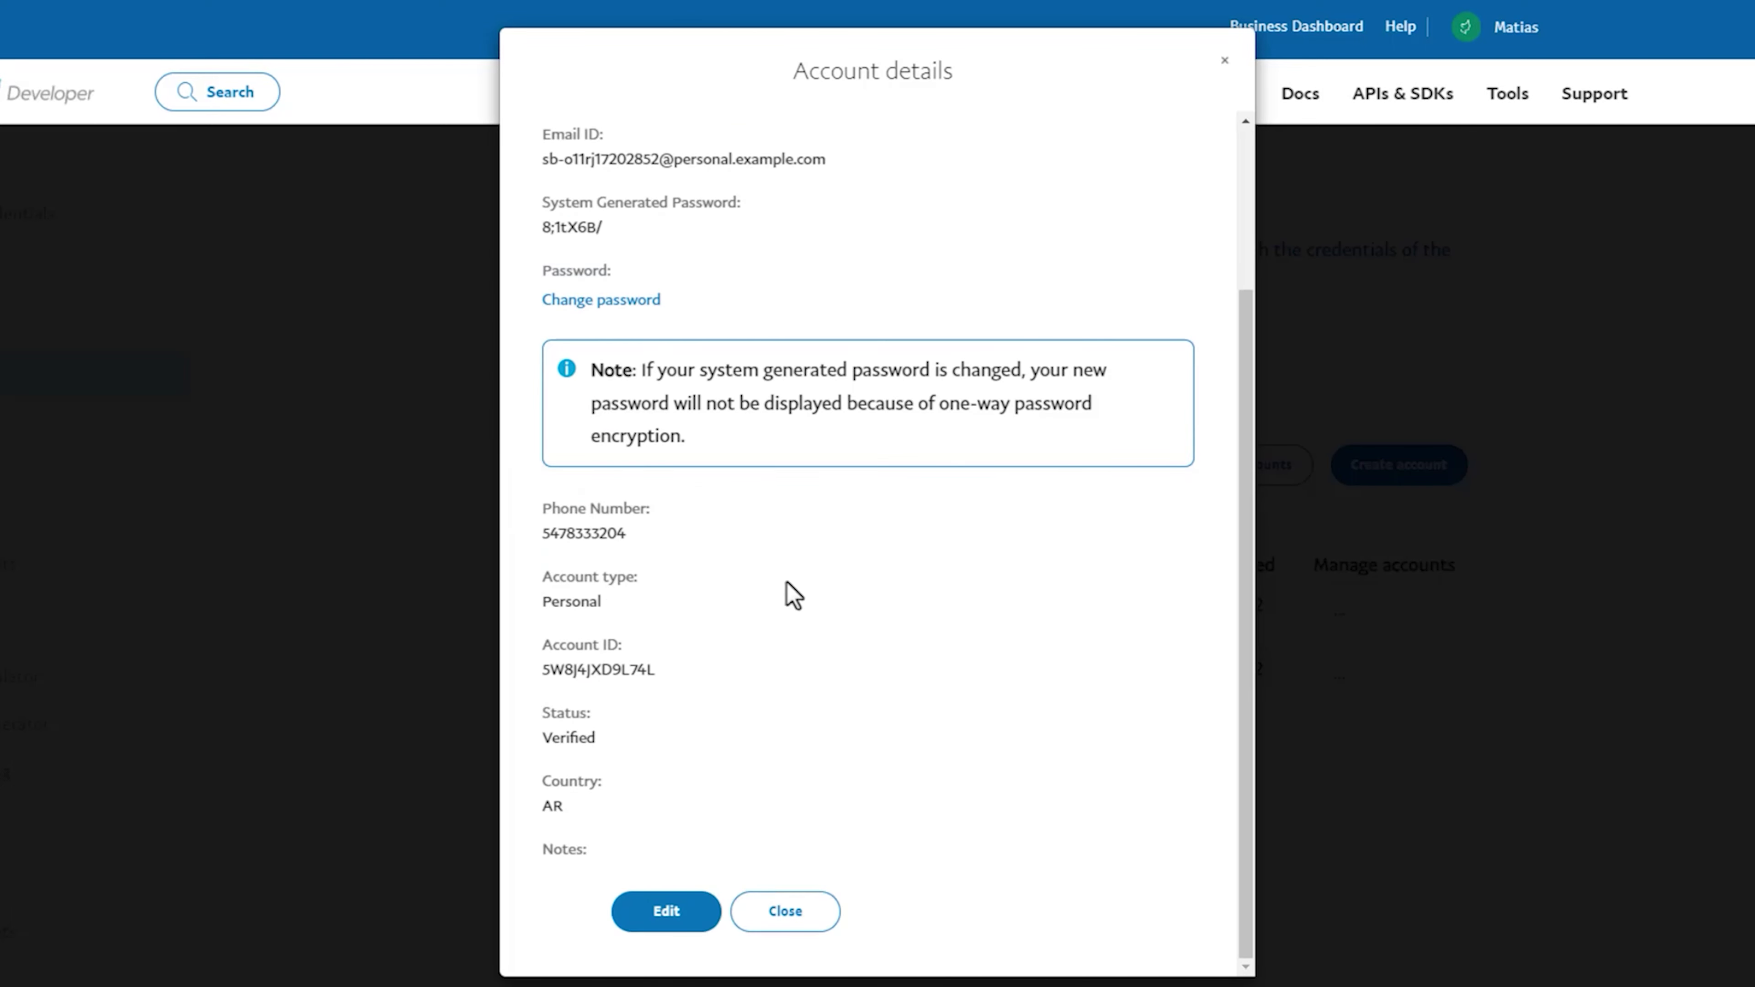
pyautogui.scroll(3, 598, 679)
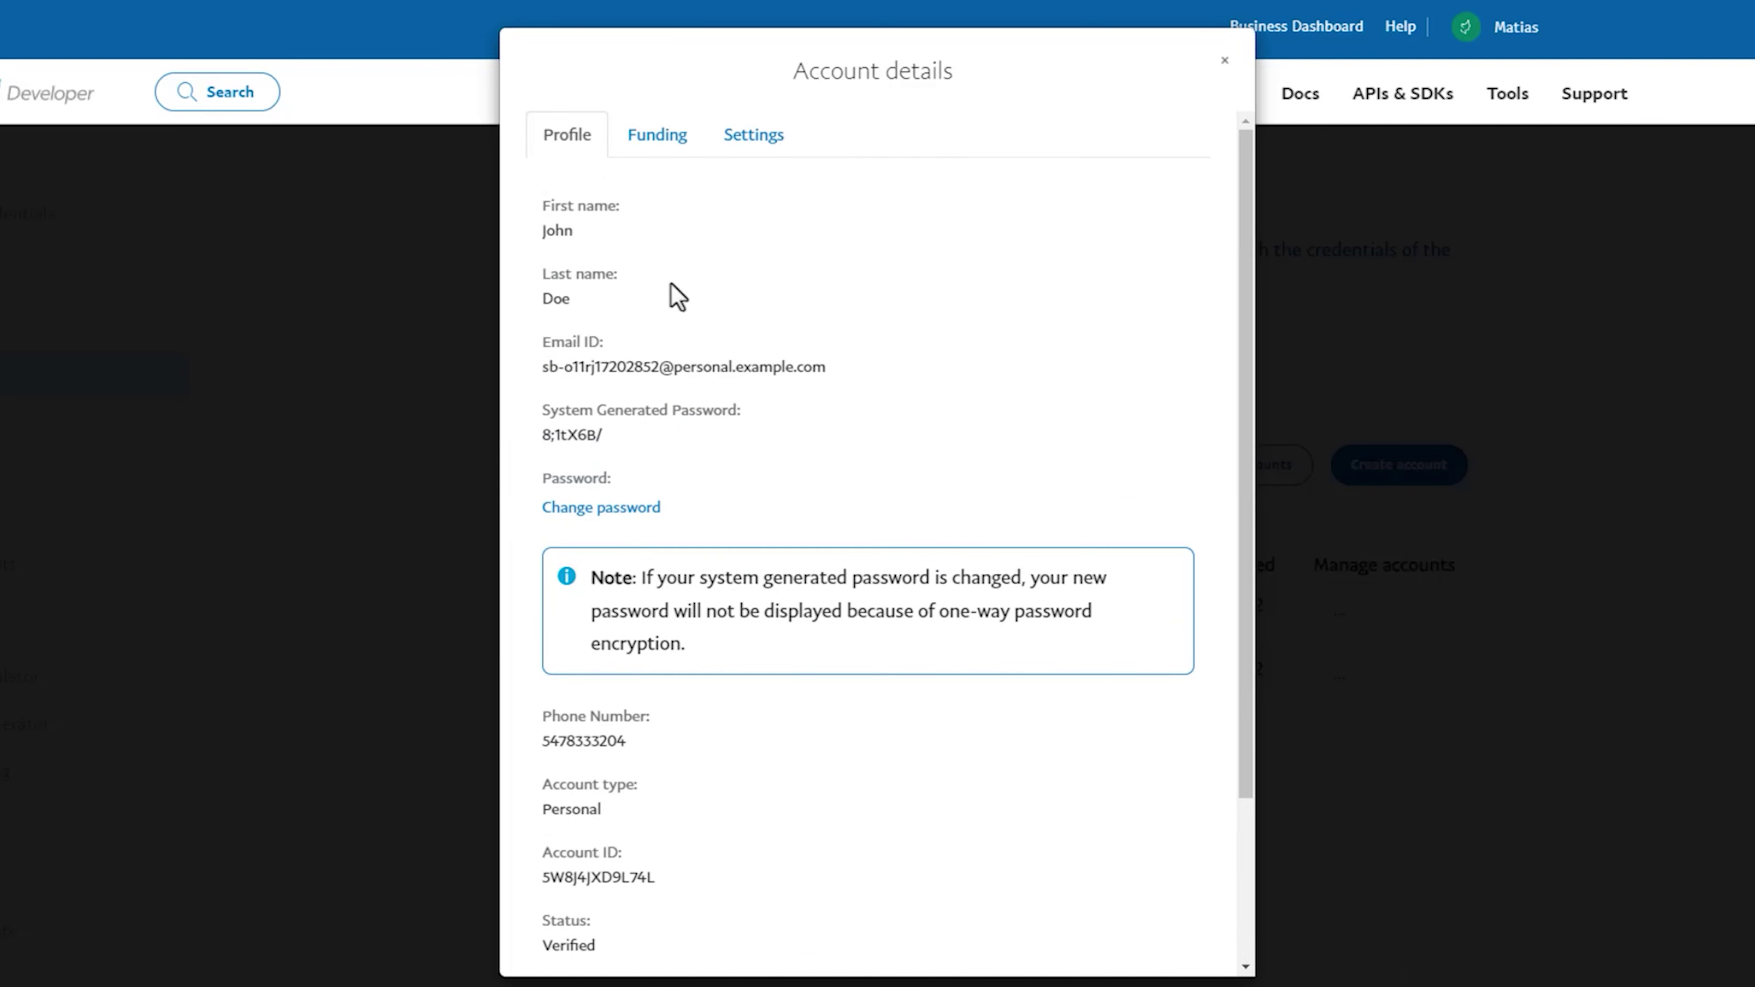
# Step: Check the Personal sandbox account's funding balance of 5000.00 USD
pyautogui.click(691, 154)
pyautogui.moveTo(611, 790); pyautogui.dragTo(543, 808)
pyautogui.click(819, 564)
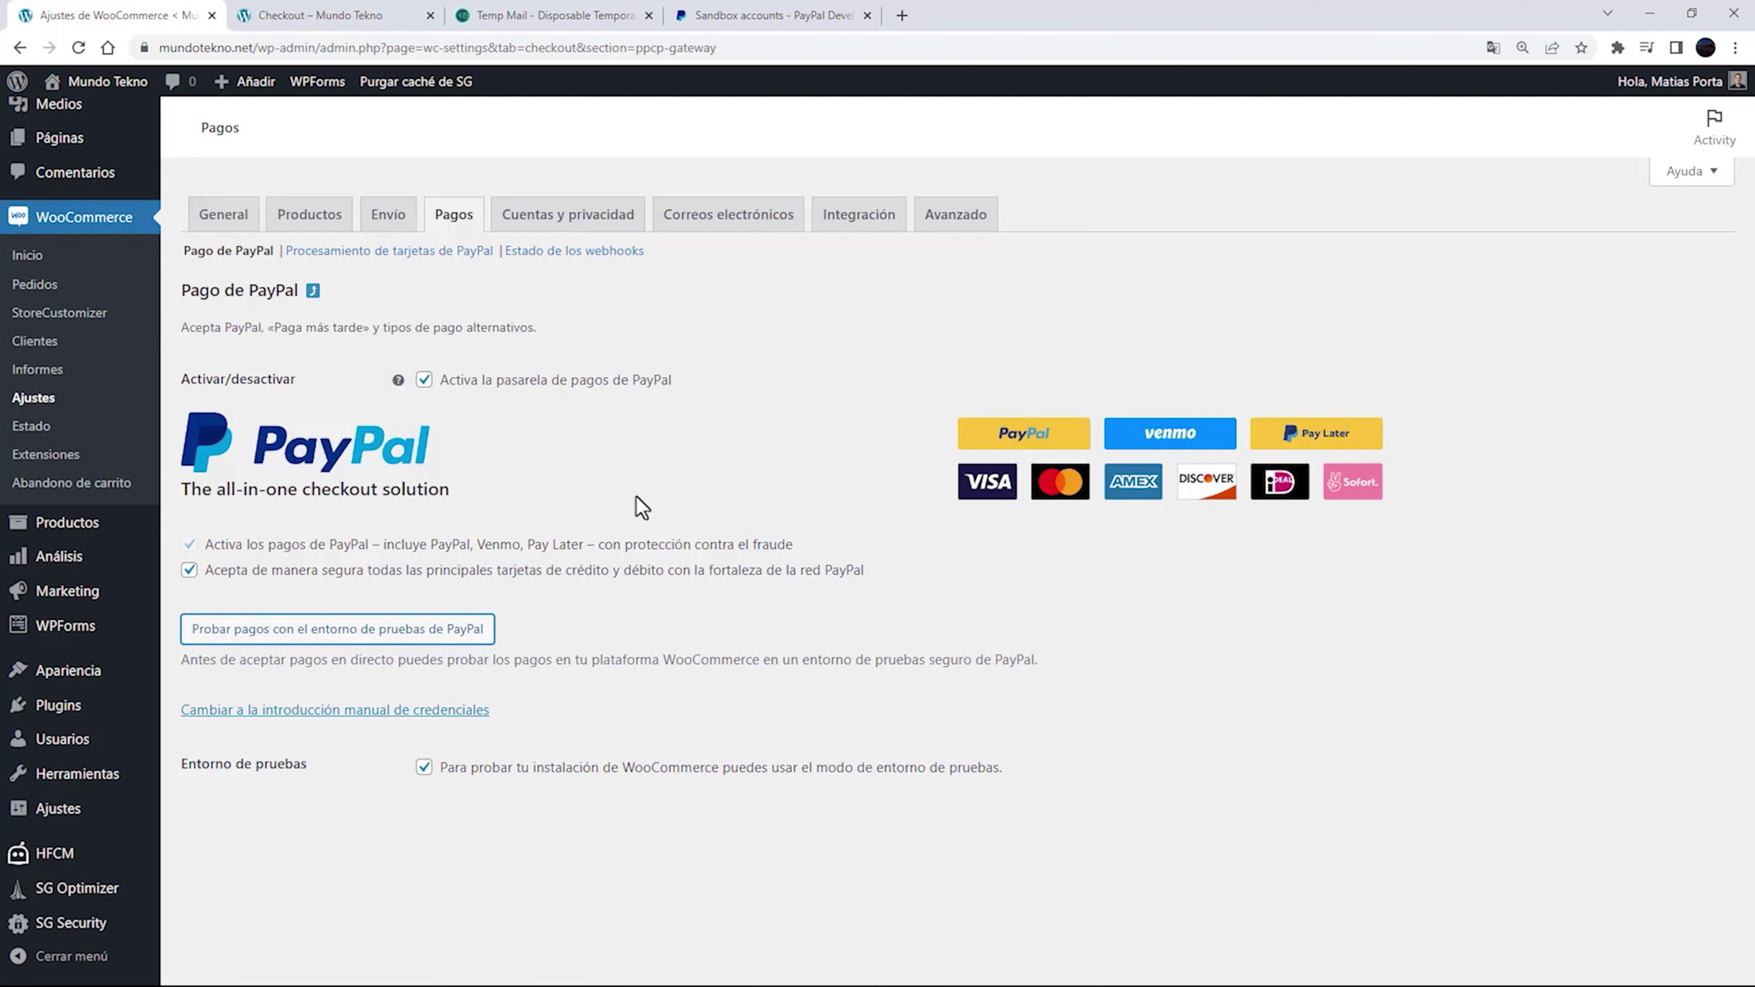
# Step: Start PayPal sandbox testing and reveal the empty manual sandbox credential fields
pyautogui.click(439, 631)
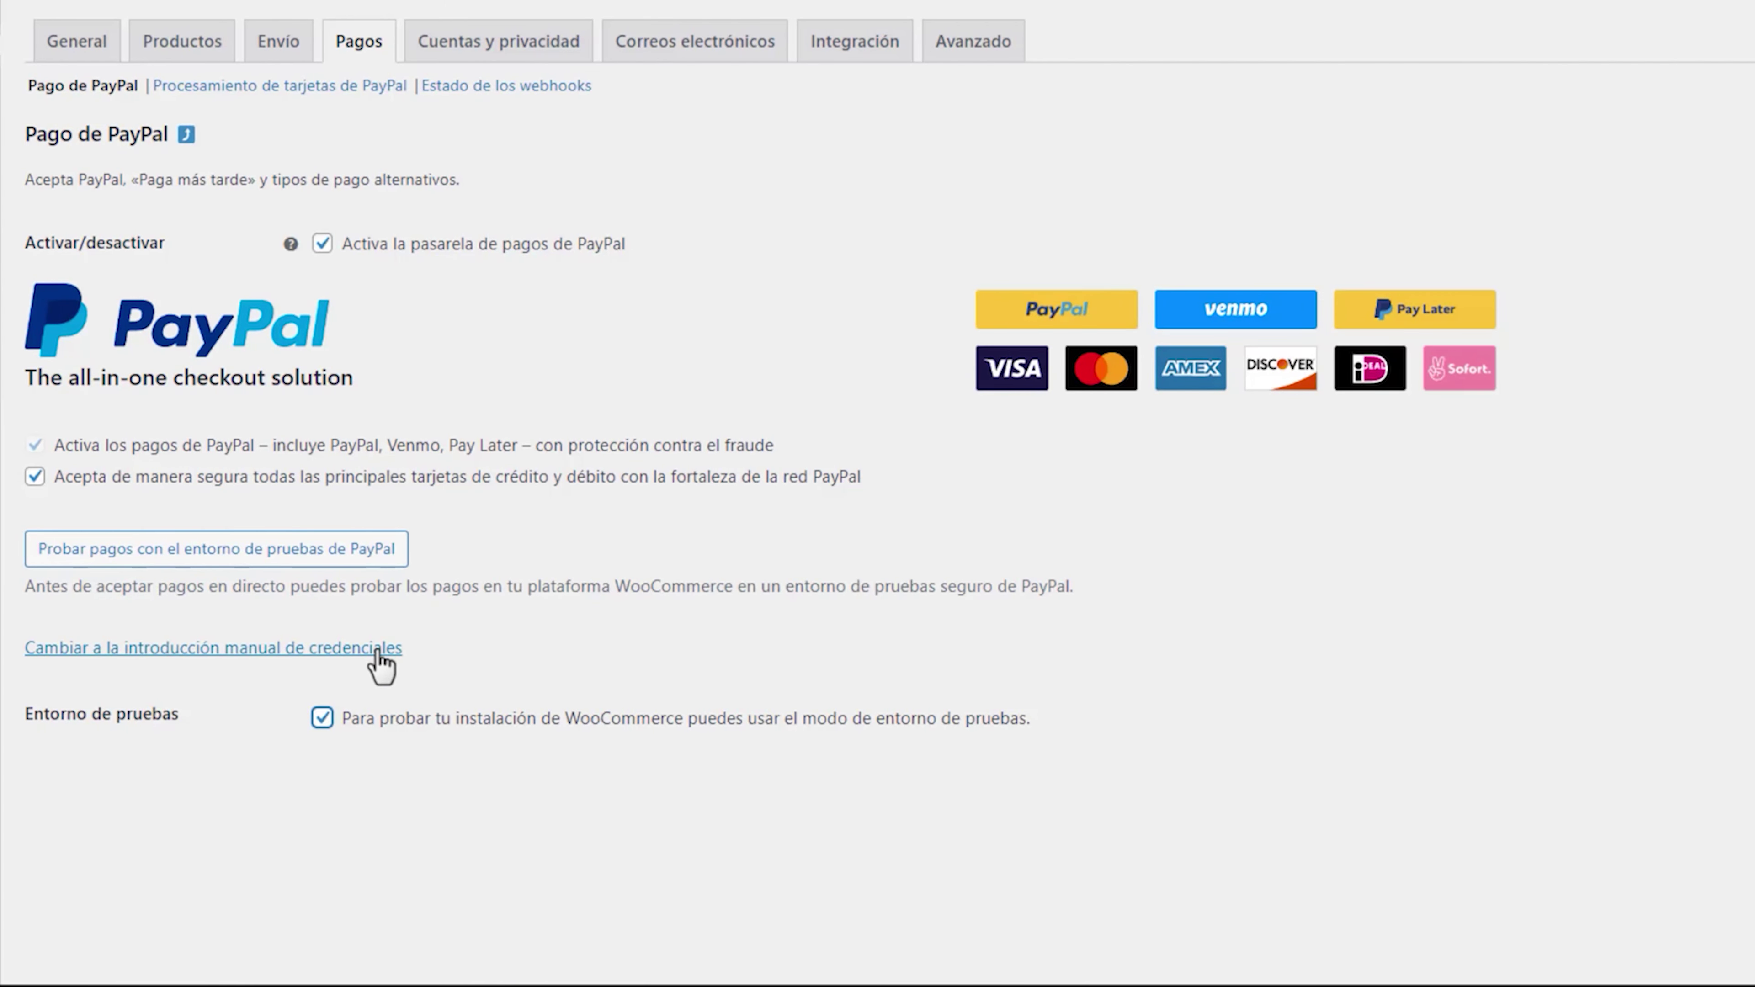
pyautogui.click(374, 650)
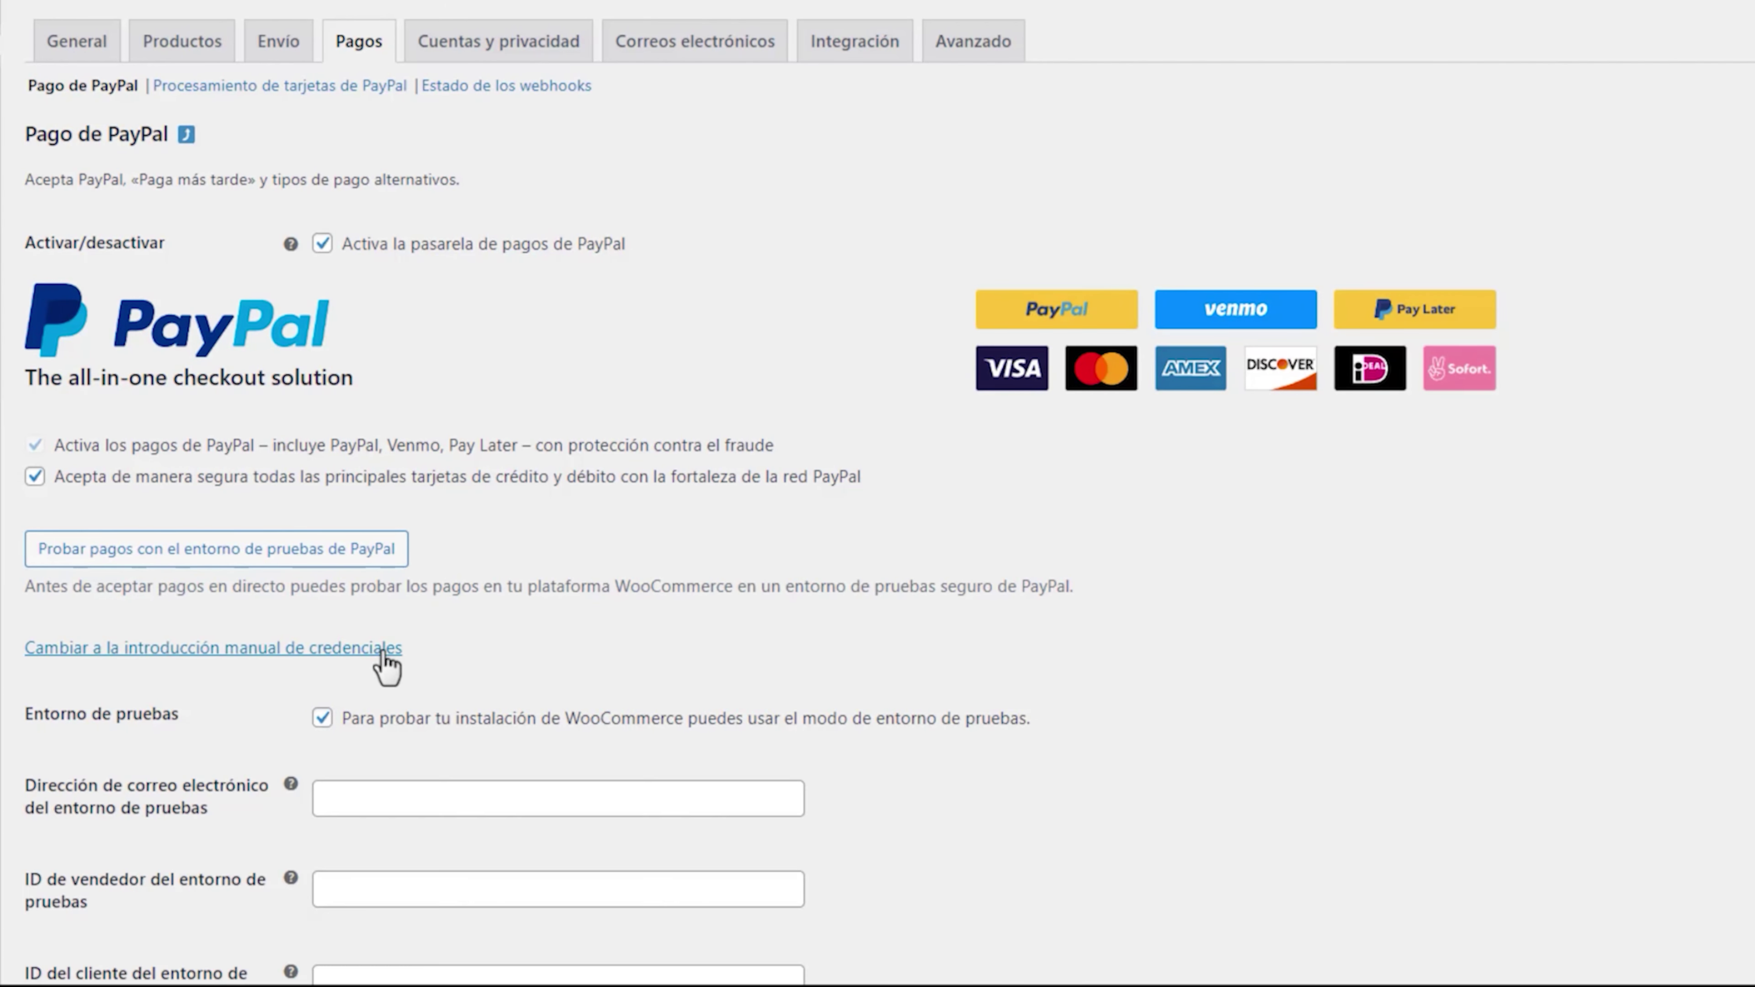
pyautogui.scroll(-5, 524, 635)
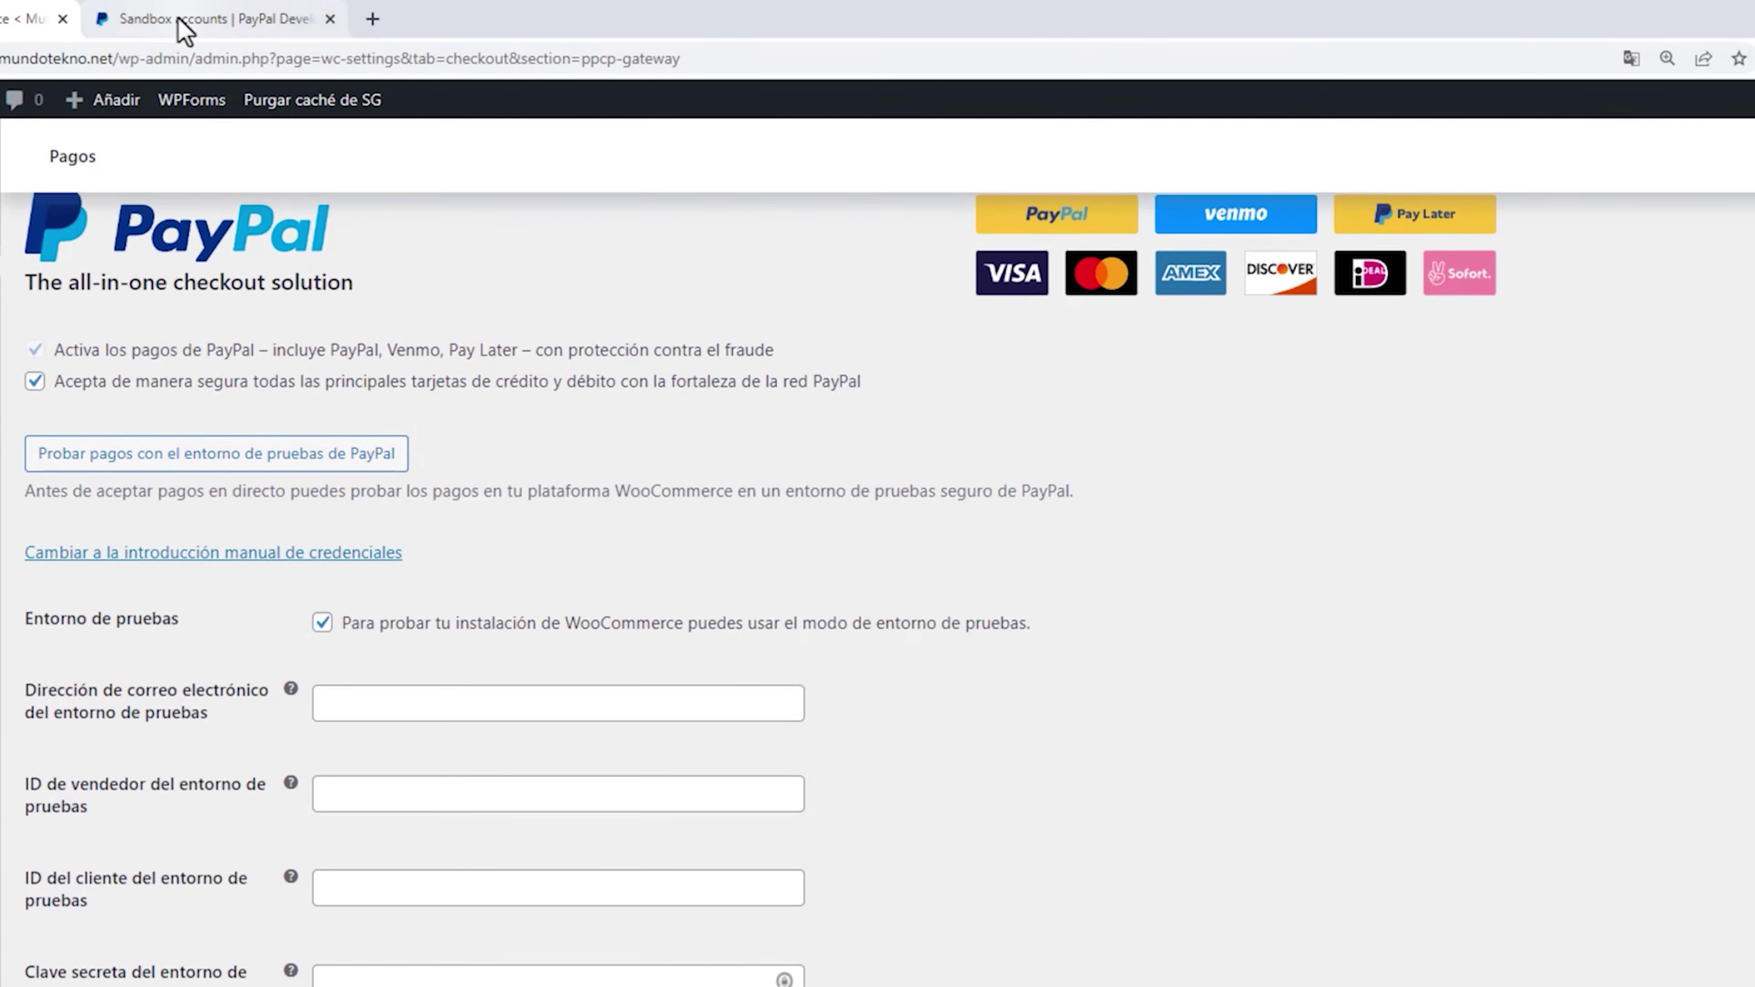
pyautogui.click(276, 15)
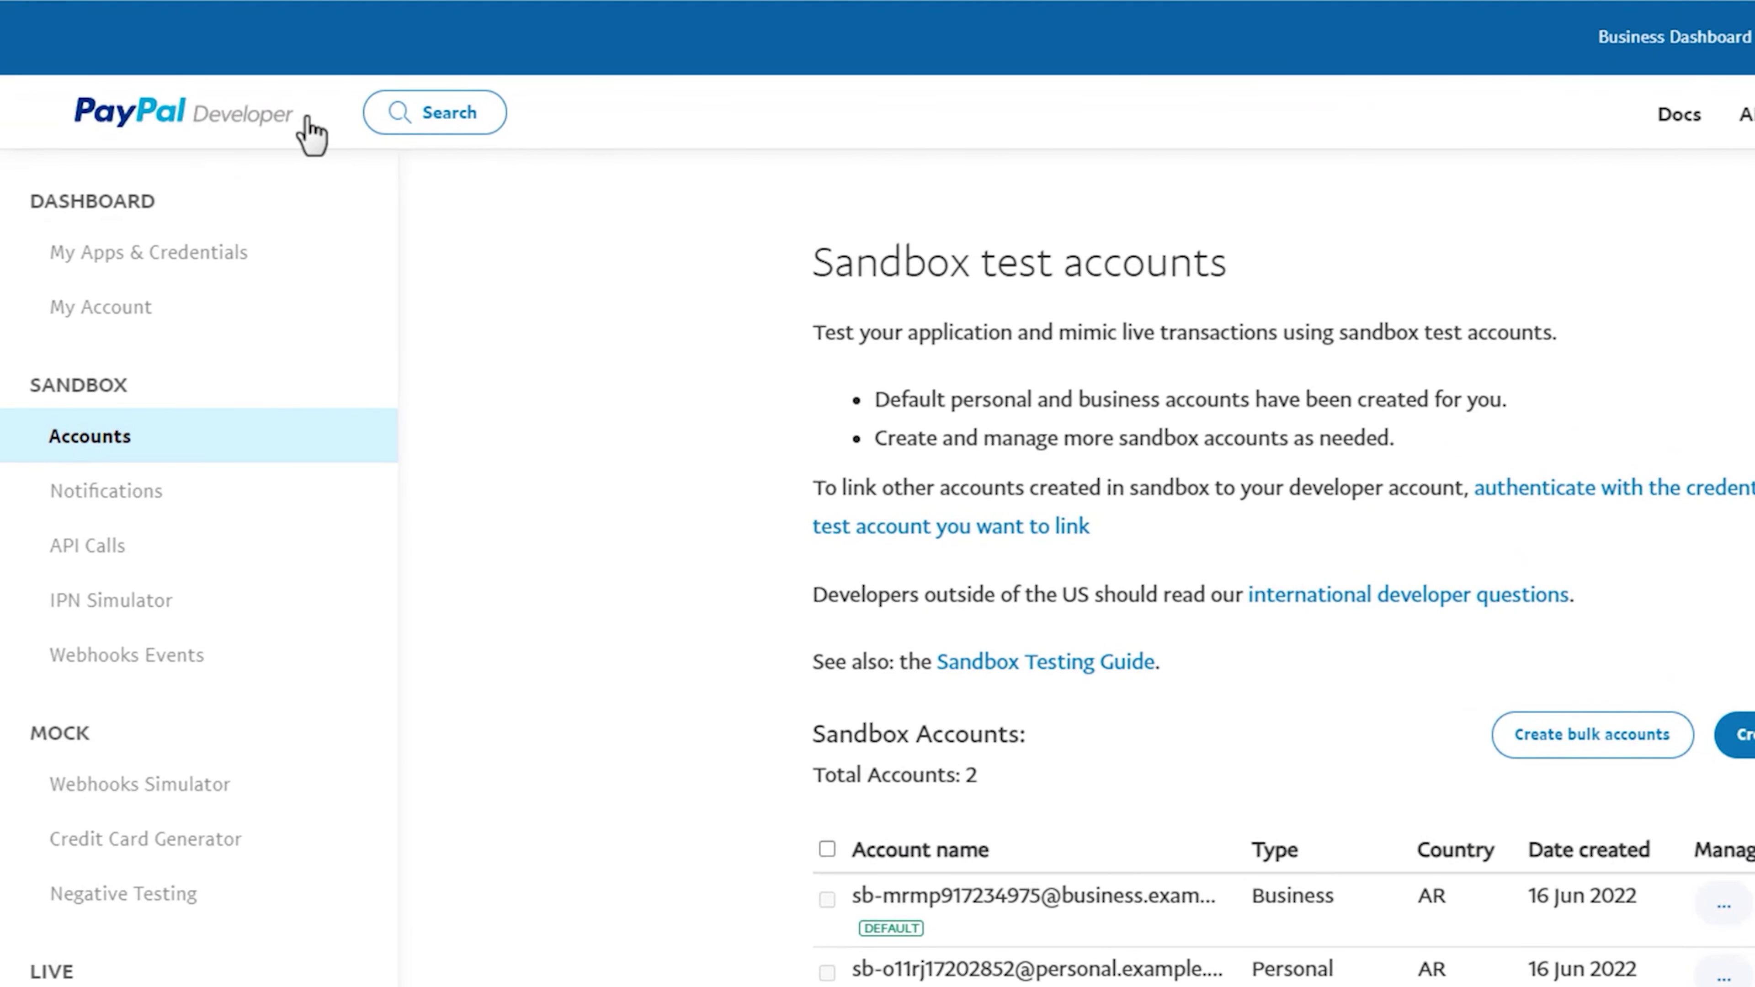
# Step: Reveal the Default Application's sandbox credentials, including its secret, in PayPal Developer
pyautogui.click(282, 261)
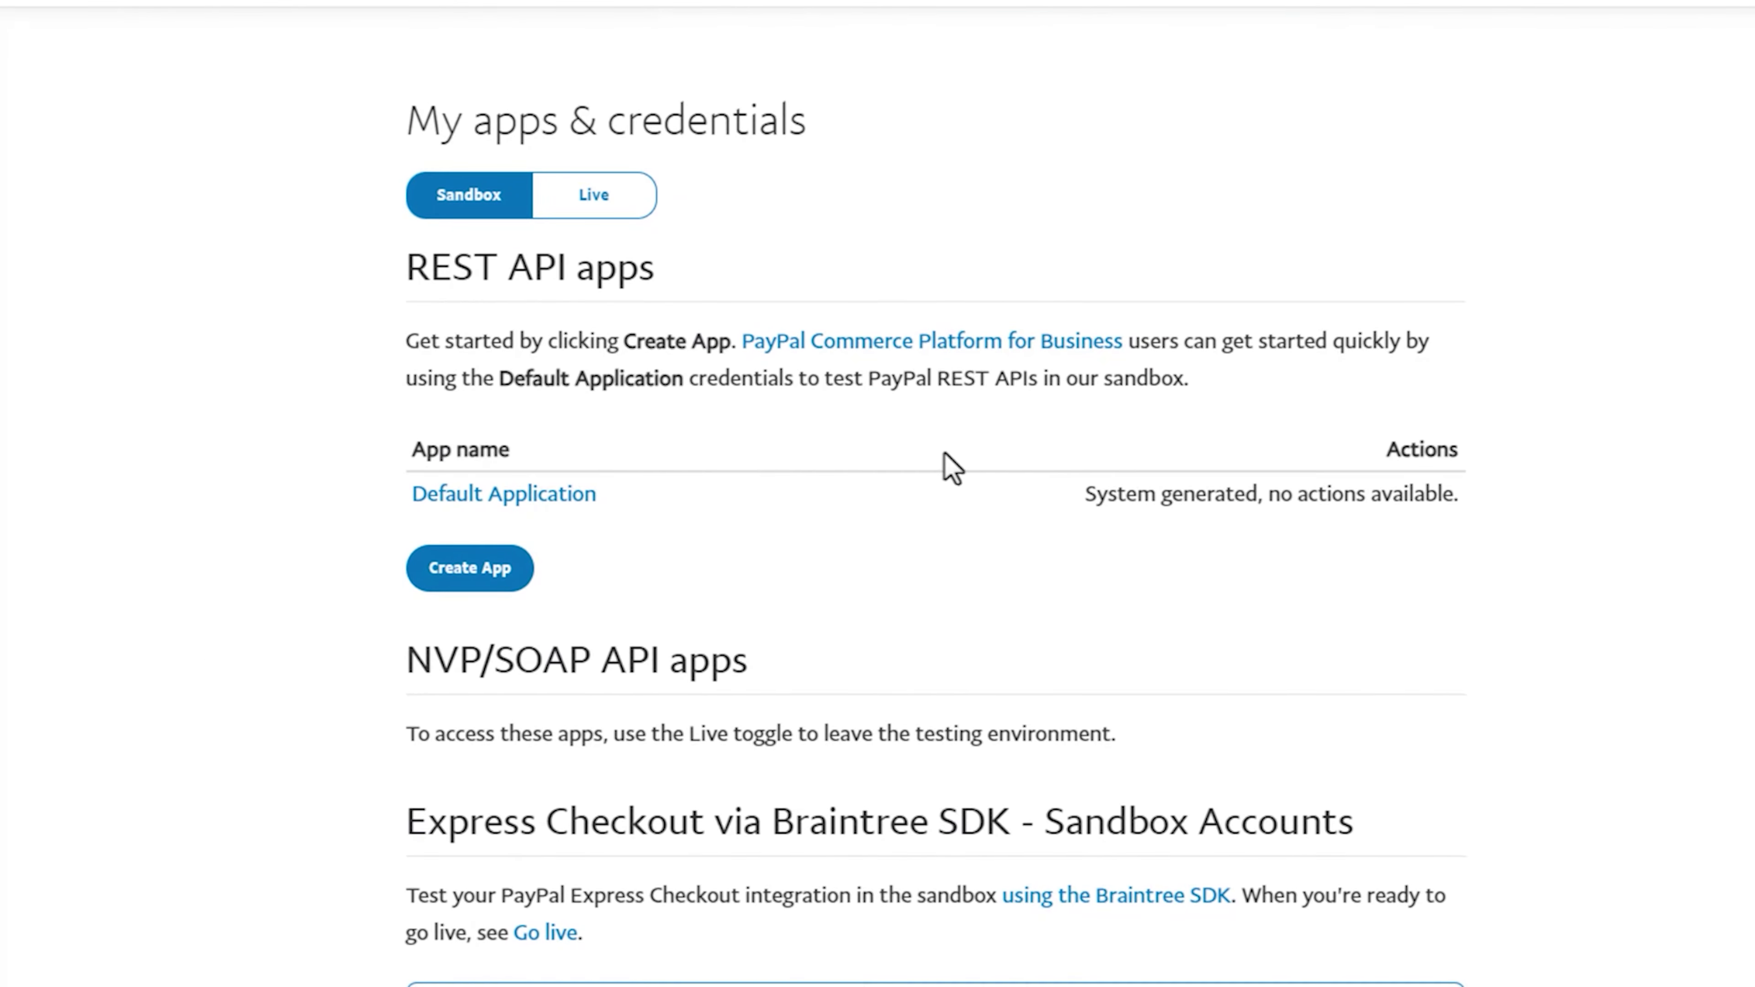
pyautogui.click(573, 499)
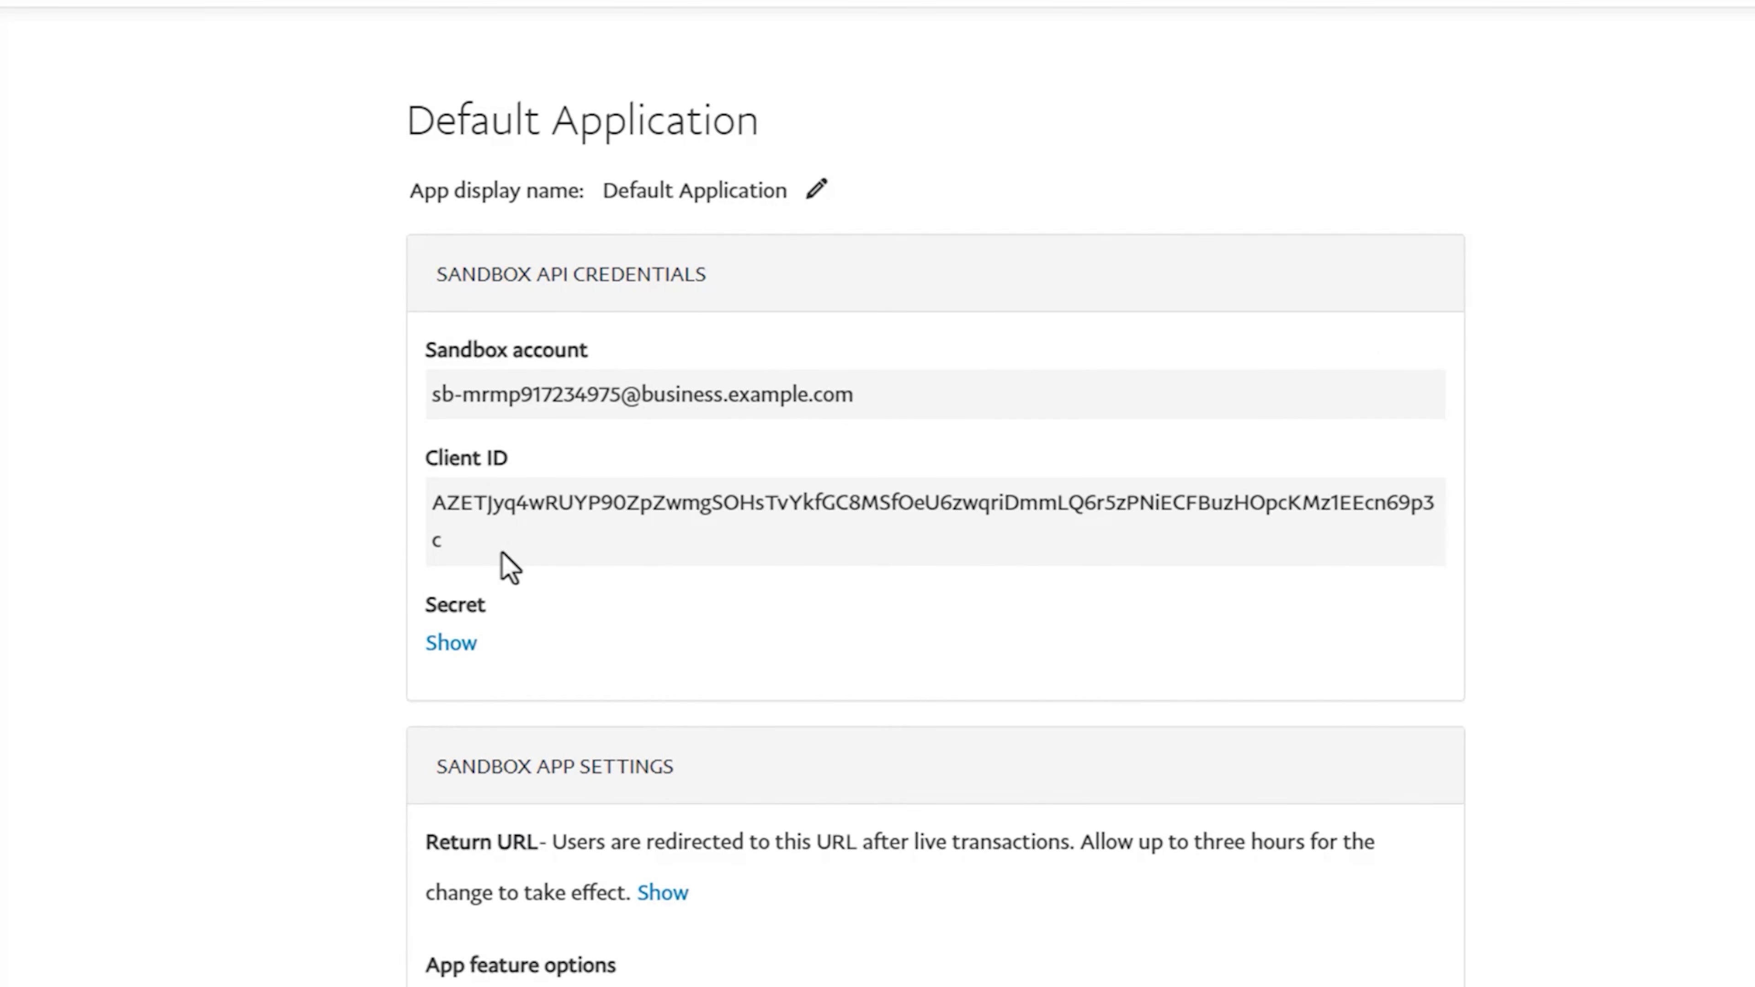
pyautogui.click(442, 650)
pyautogui.scroll(-2, 615, 691)
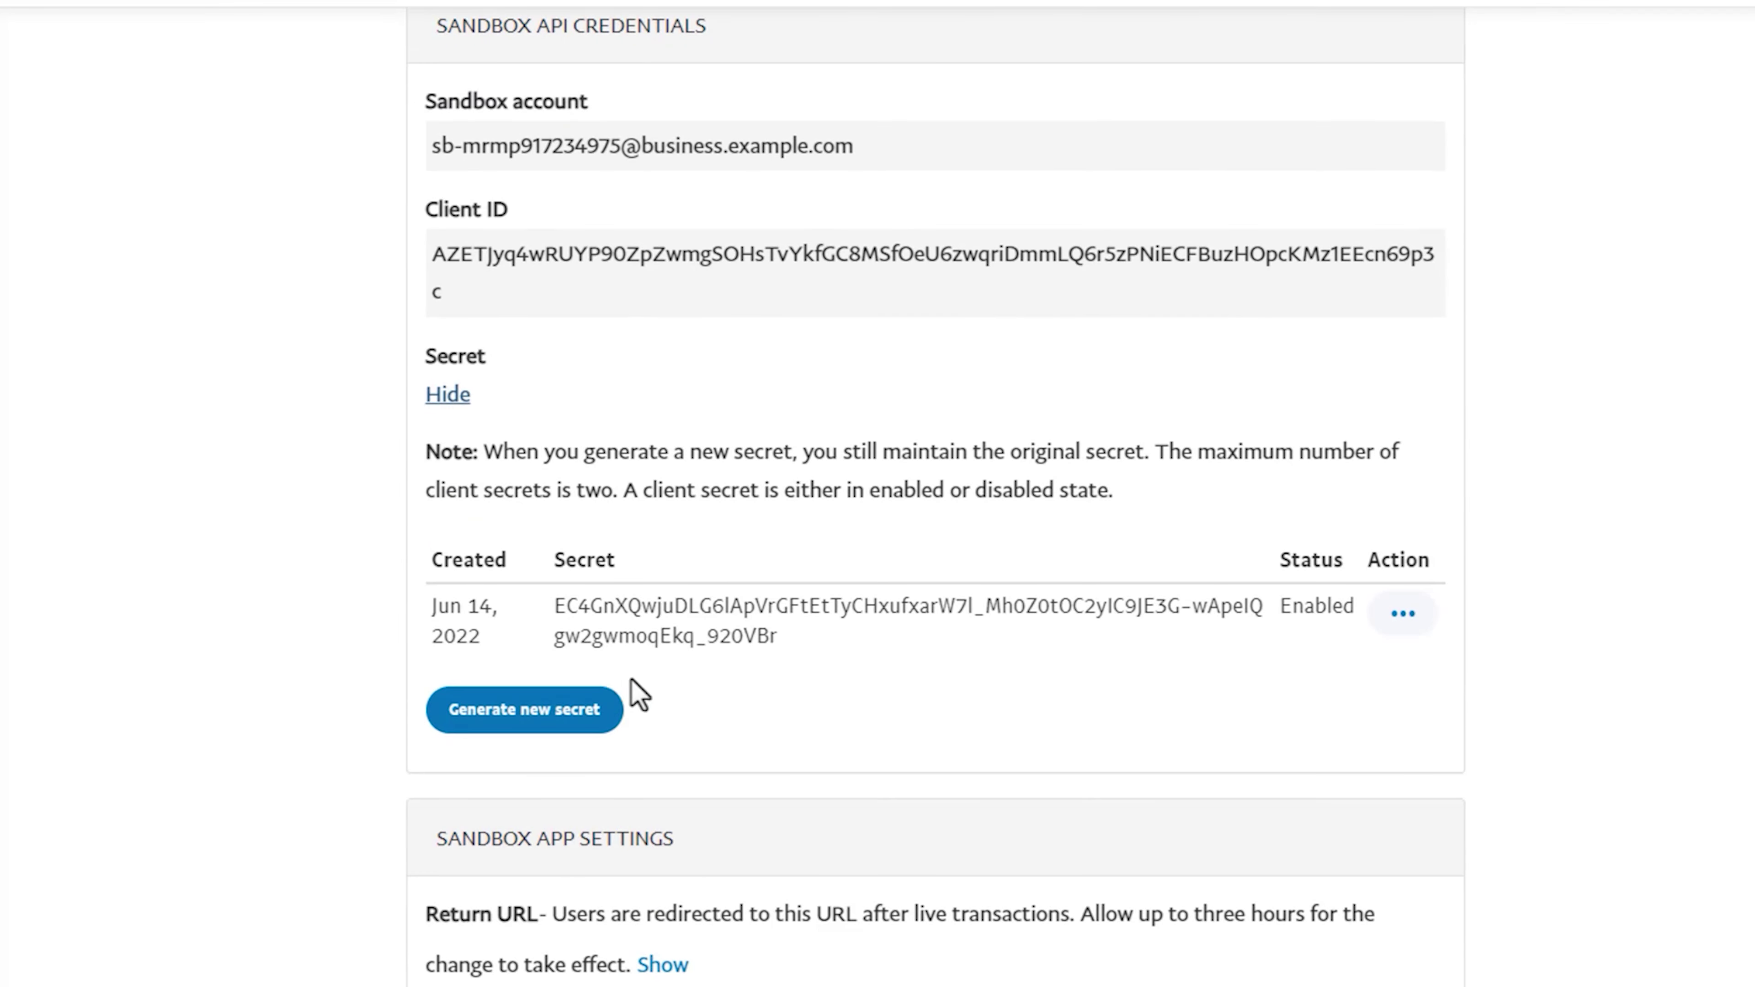
pyautogui.scroll(2, 639, 498)
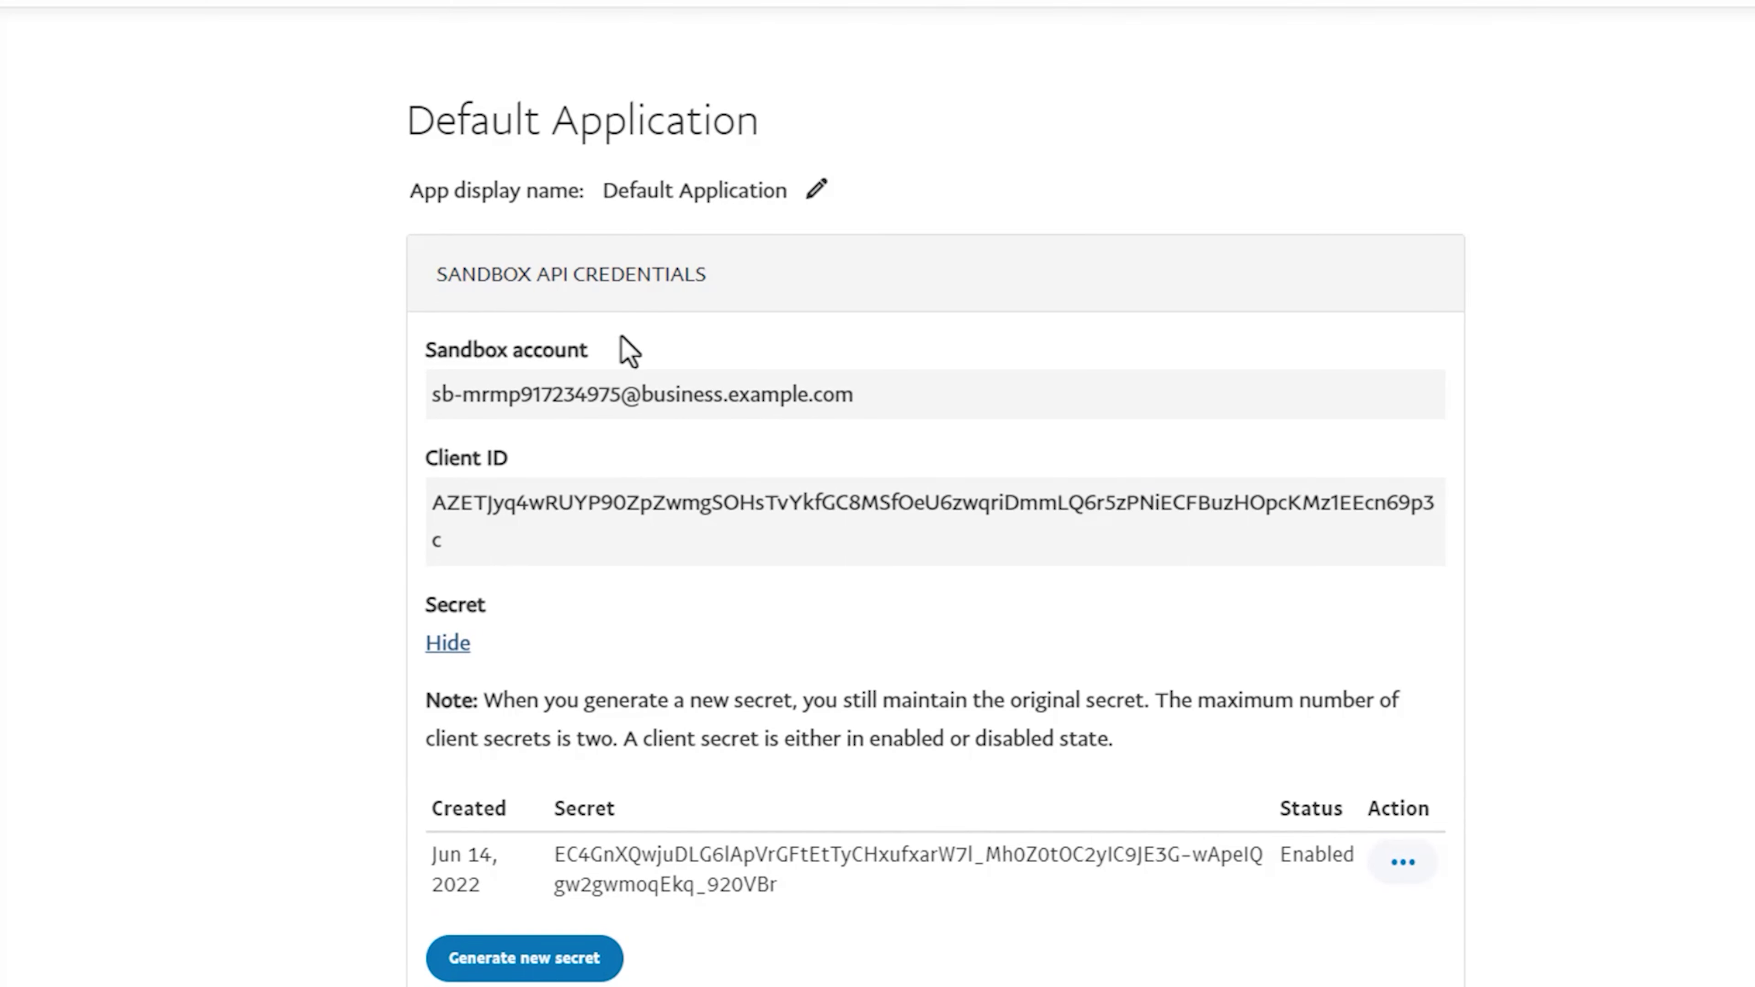
pyautogui.scroll(-6, 628, 356)
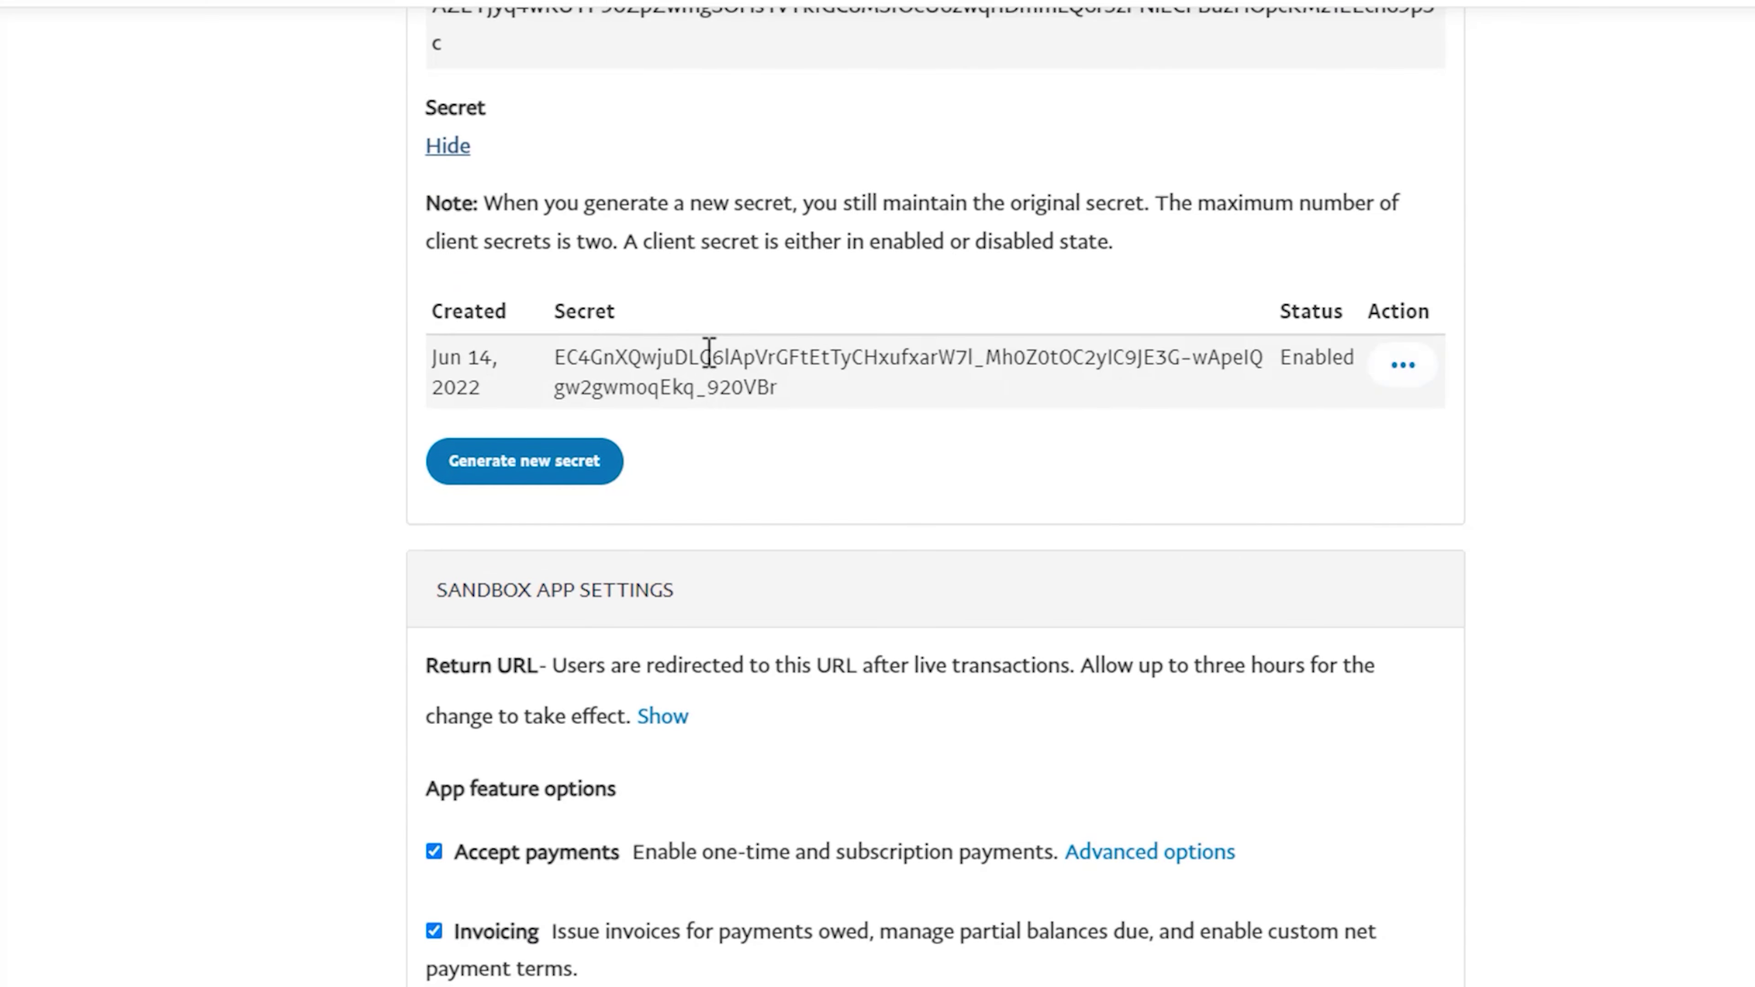
pyautogui.scroll(6, 709, 351)
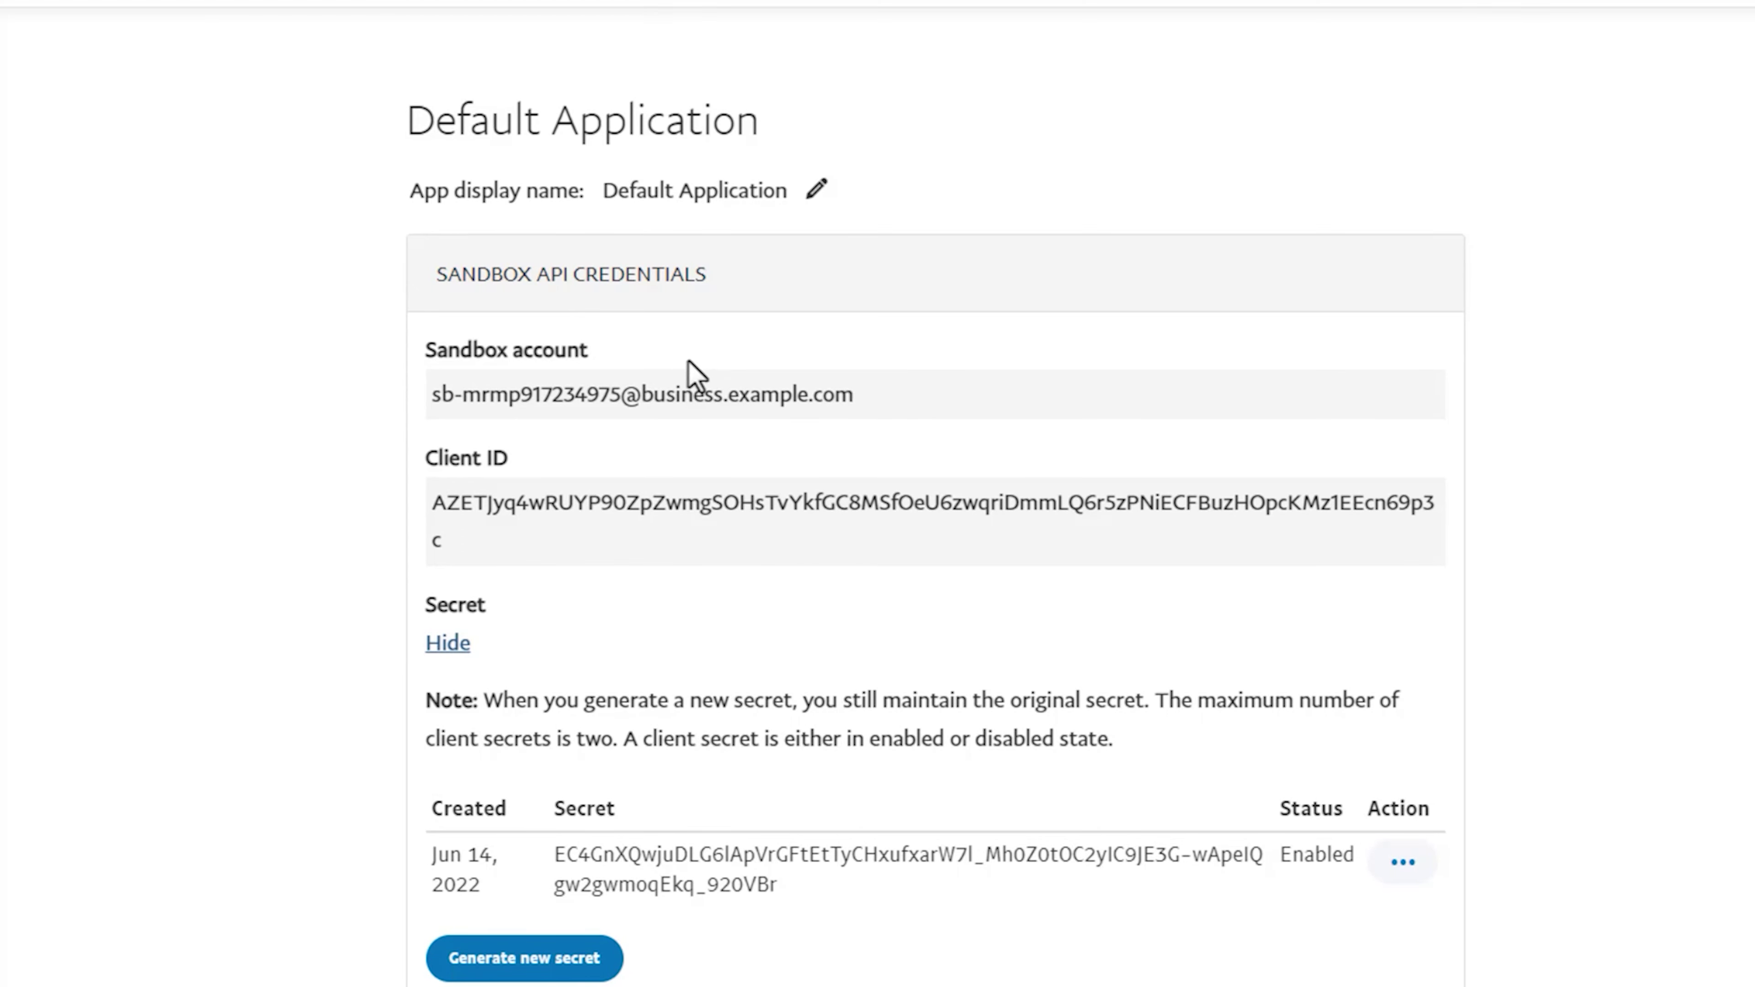
# Step: Paste the business sandbox email into WooCommerce's PayPal sandbox email field and hide the manual credentials
pyautogui.tripleClick(614, 404)
pyautogui.hotkey('ctrl', 'c')
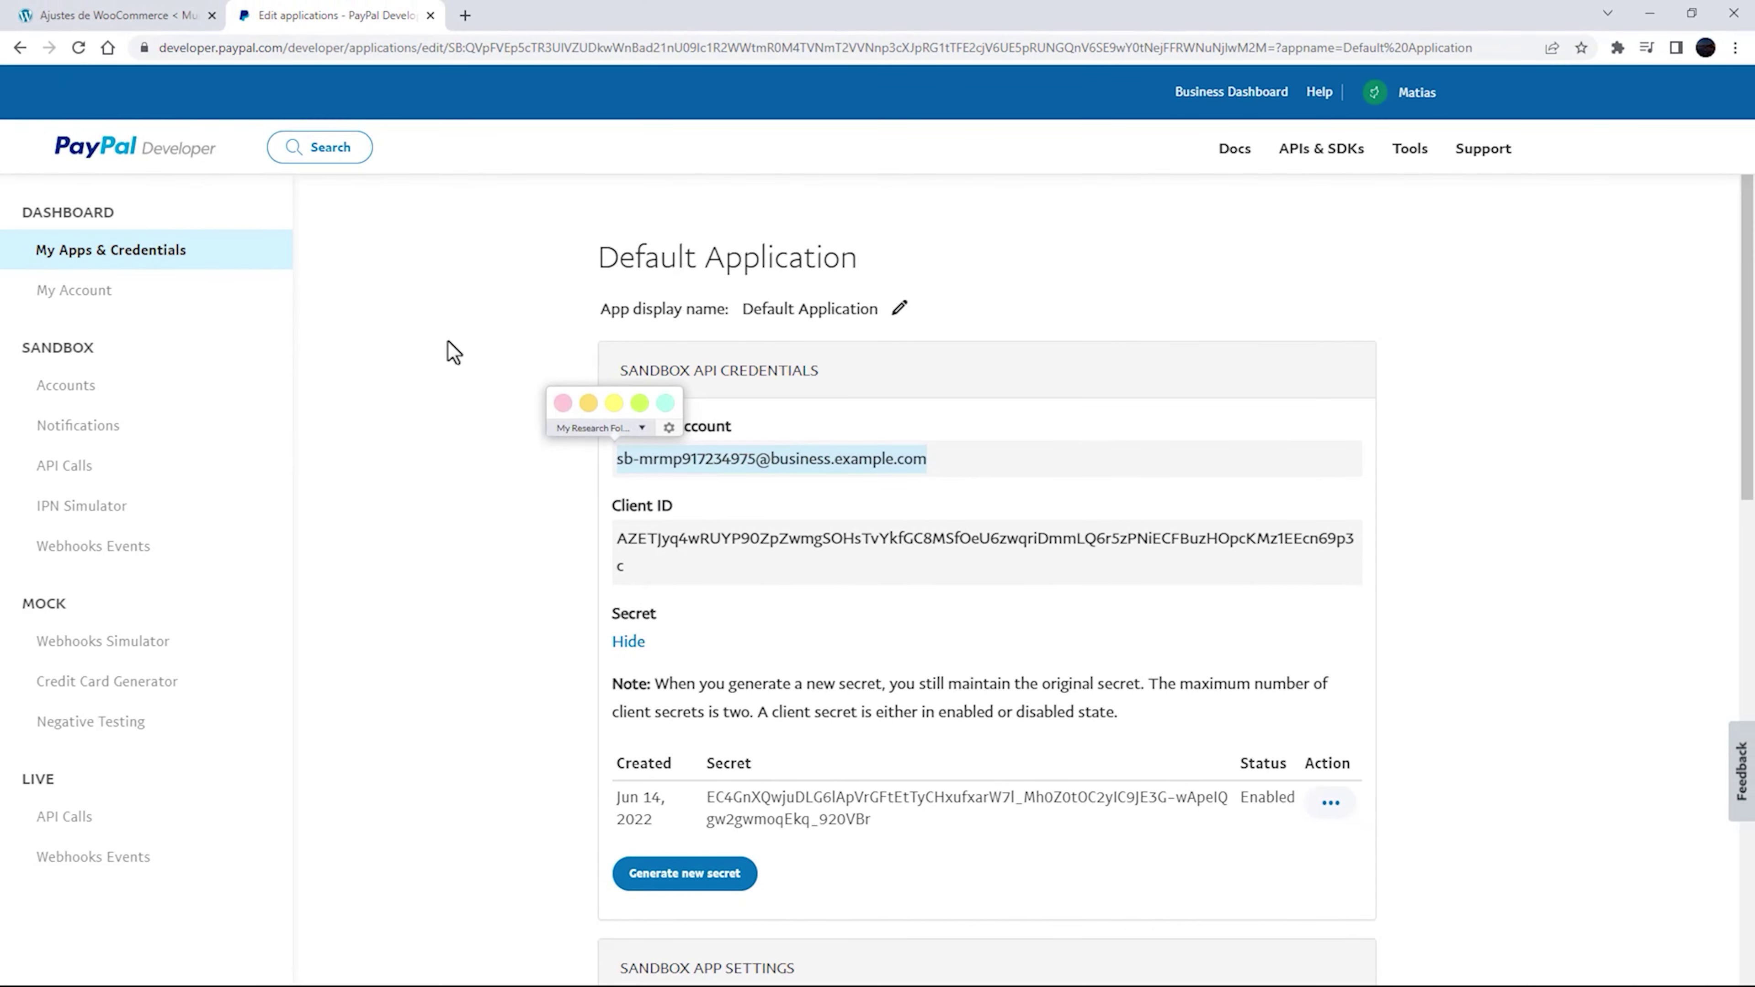
pyautogui.click(103, 15)
pyautogui.click(432, 575)
pyautogui.hotkey('ctrl', 'v')
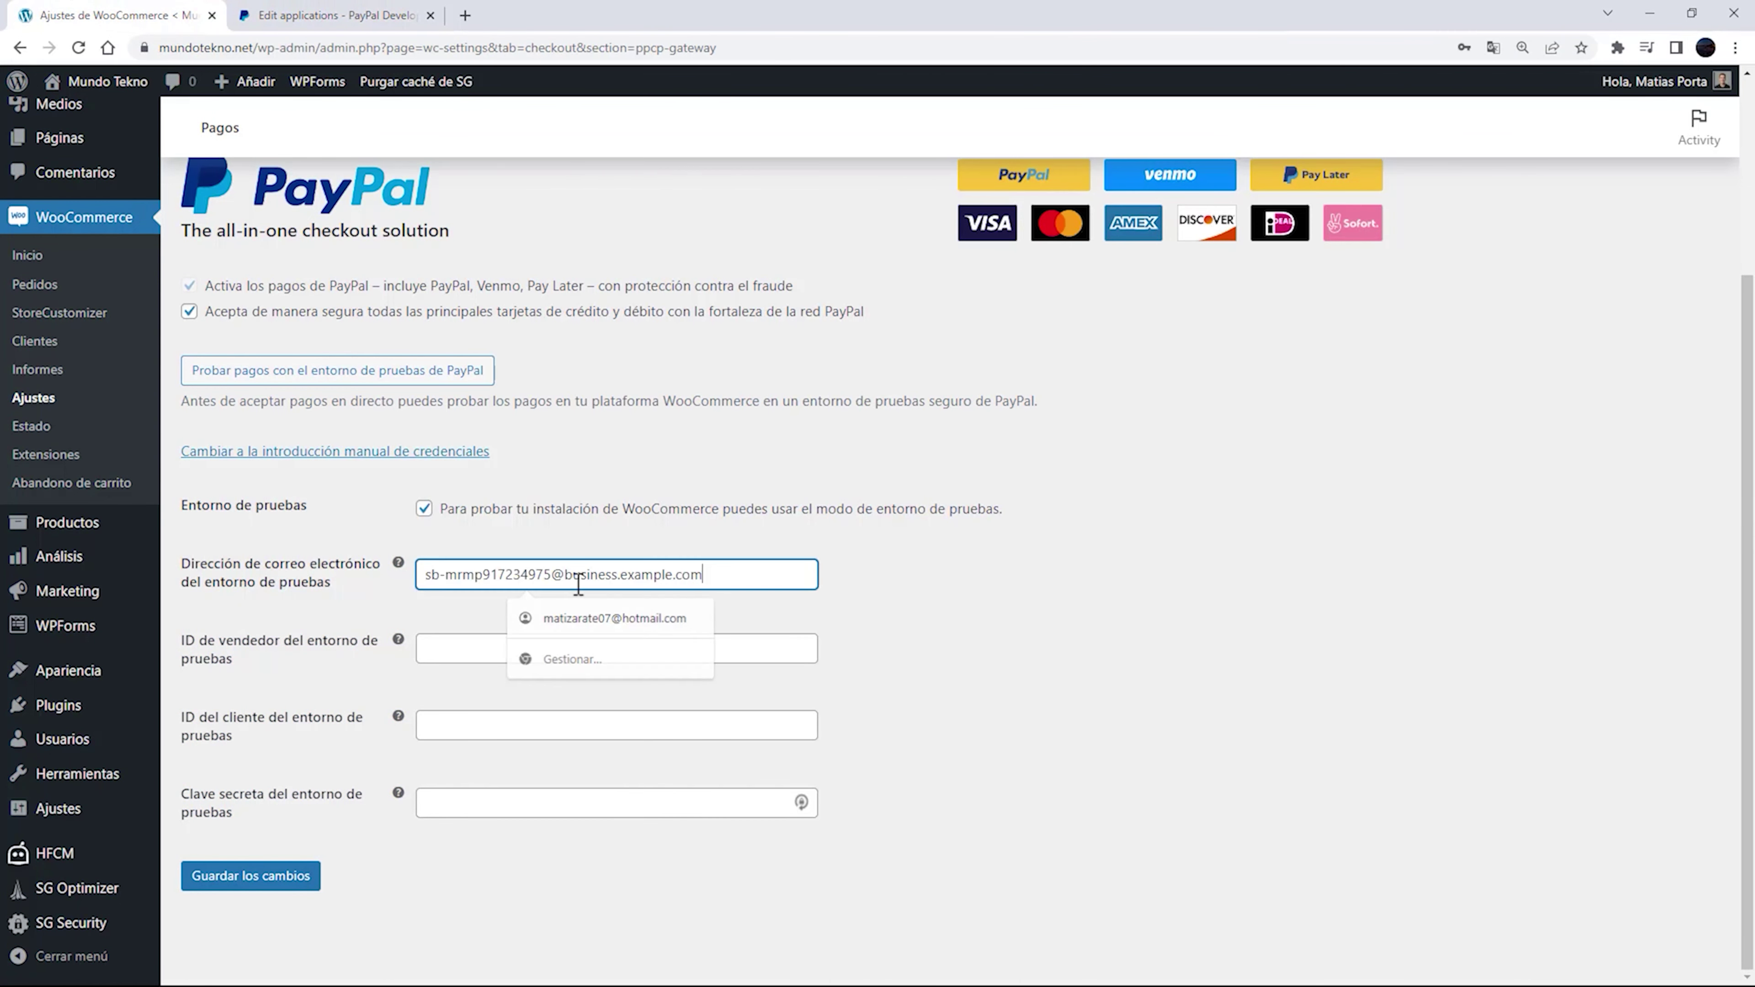
pyautogui.moveTo(683, 575); pyautogui.dragTo(475, 579)
pyautogui.click(490, 873)
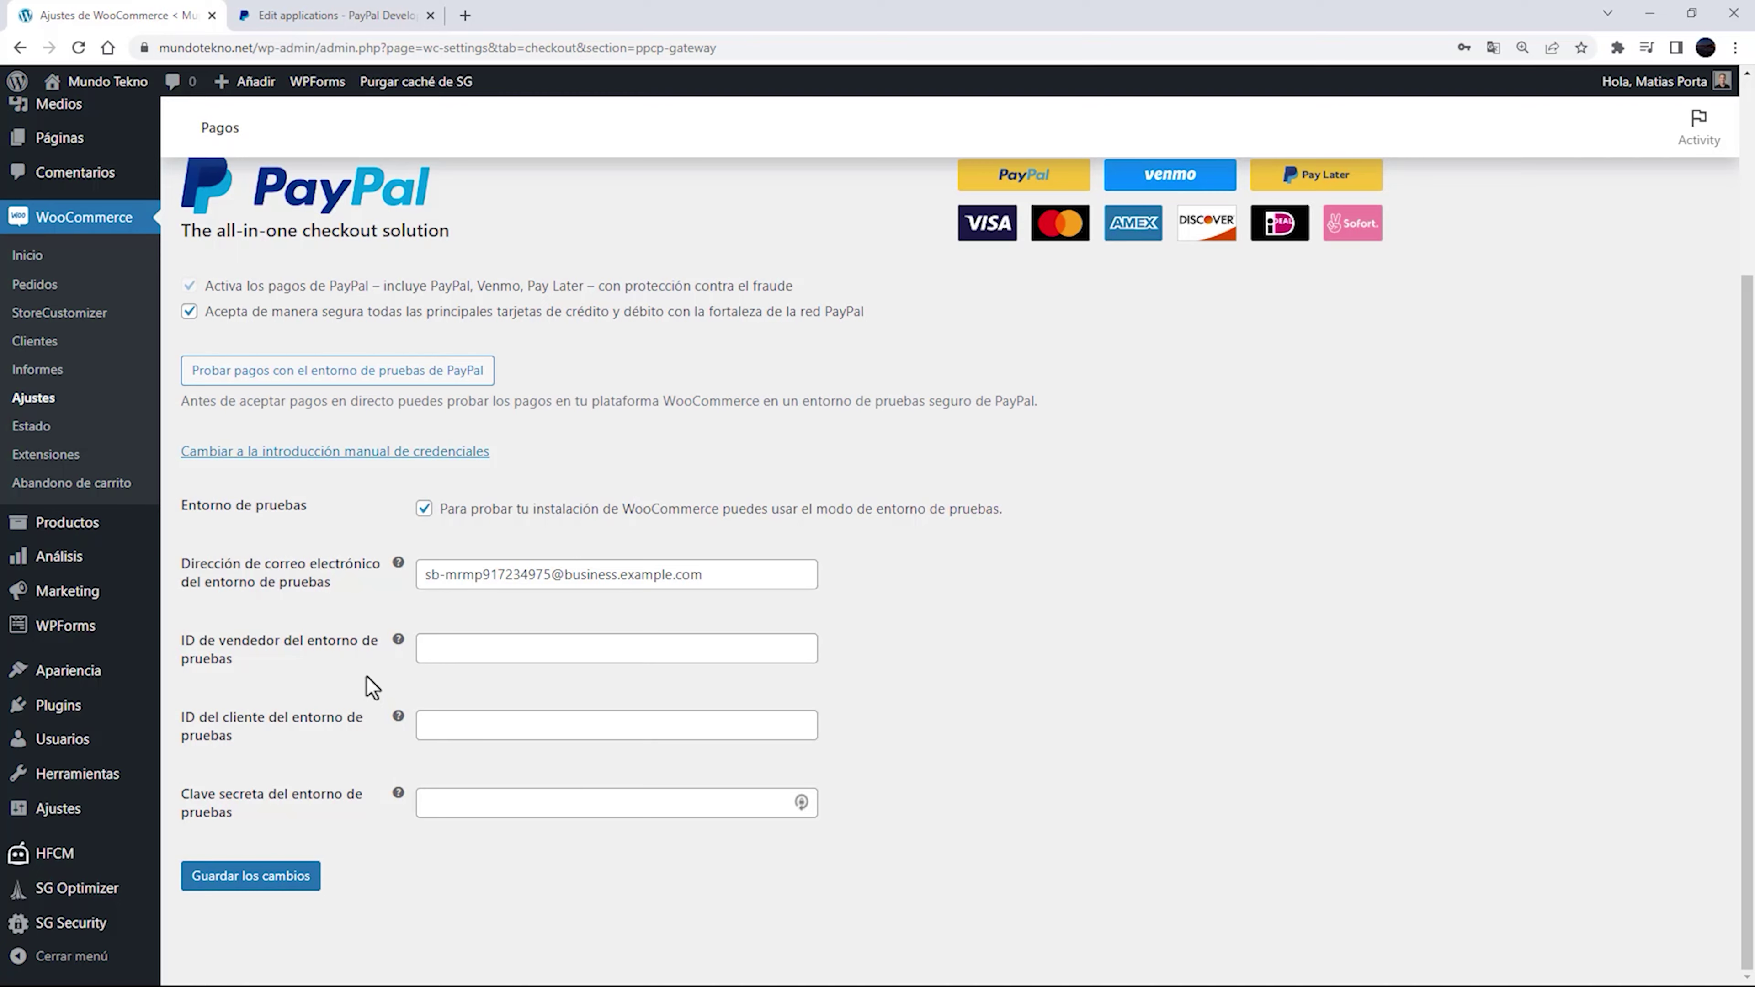
pyautogui.scroll(3, 372, 687)
pyautogui.click(464, 710)
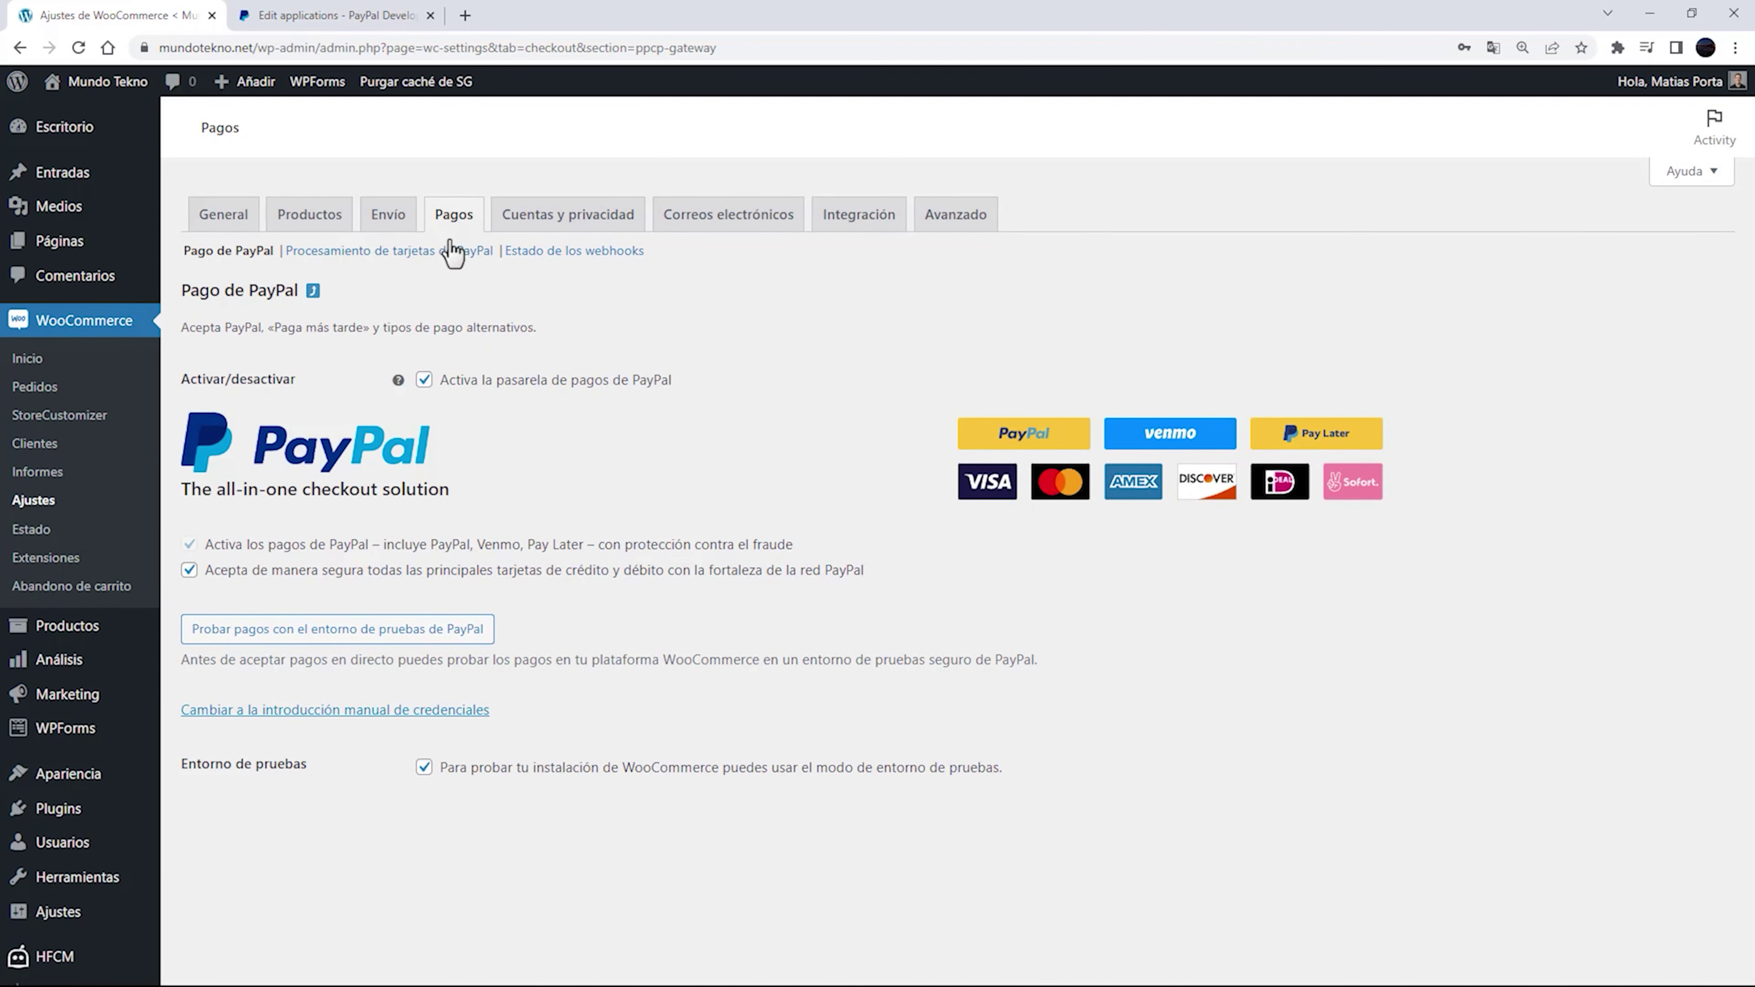
# Step: Return to the Pagos list without saving and disable PayPal
pyautogui.click(453, 214)
pyautogui.click(957, 151)
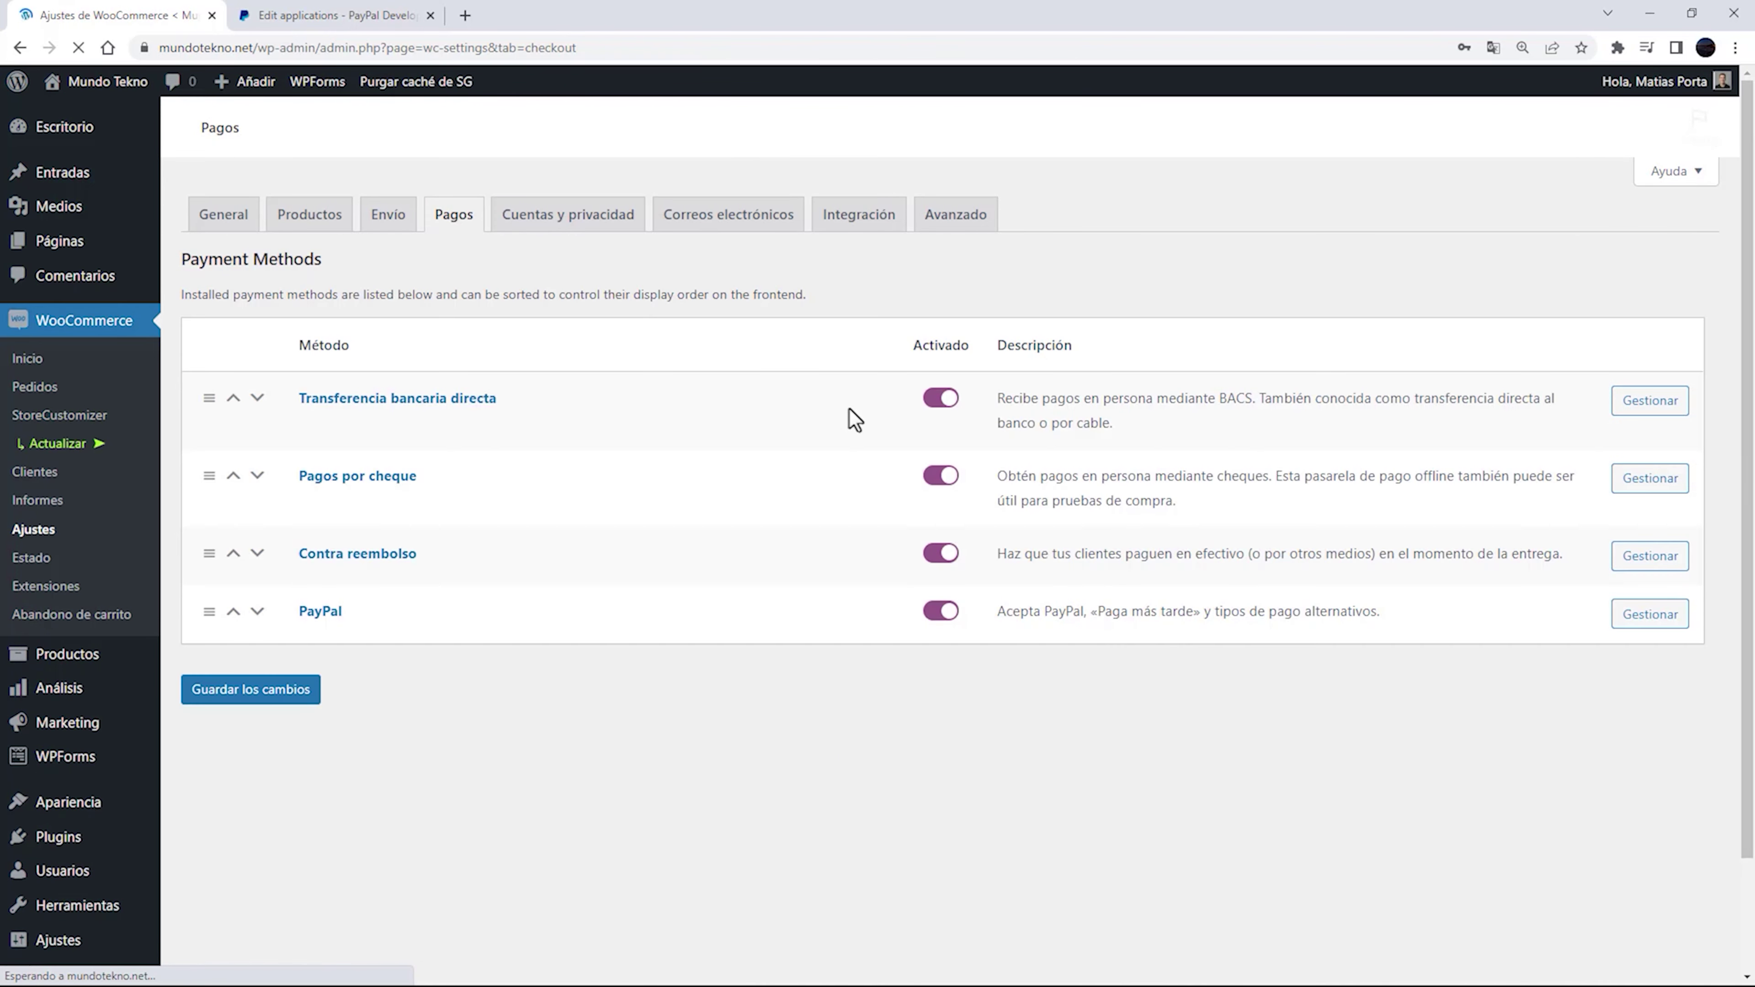
pyautogui.click(941, 611)
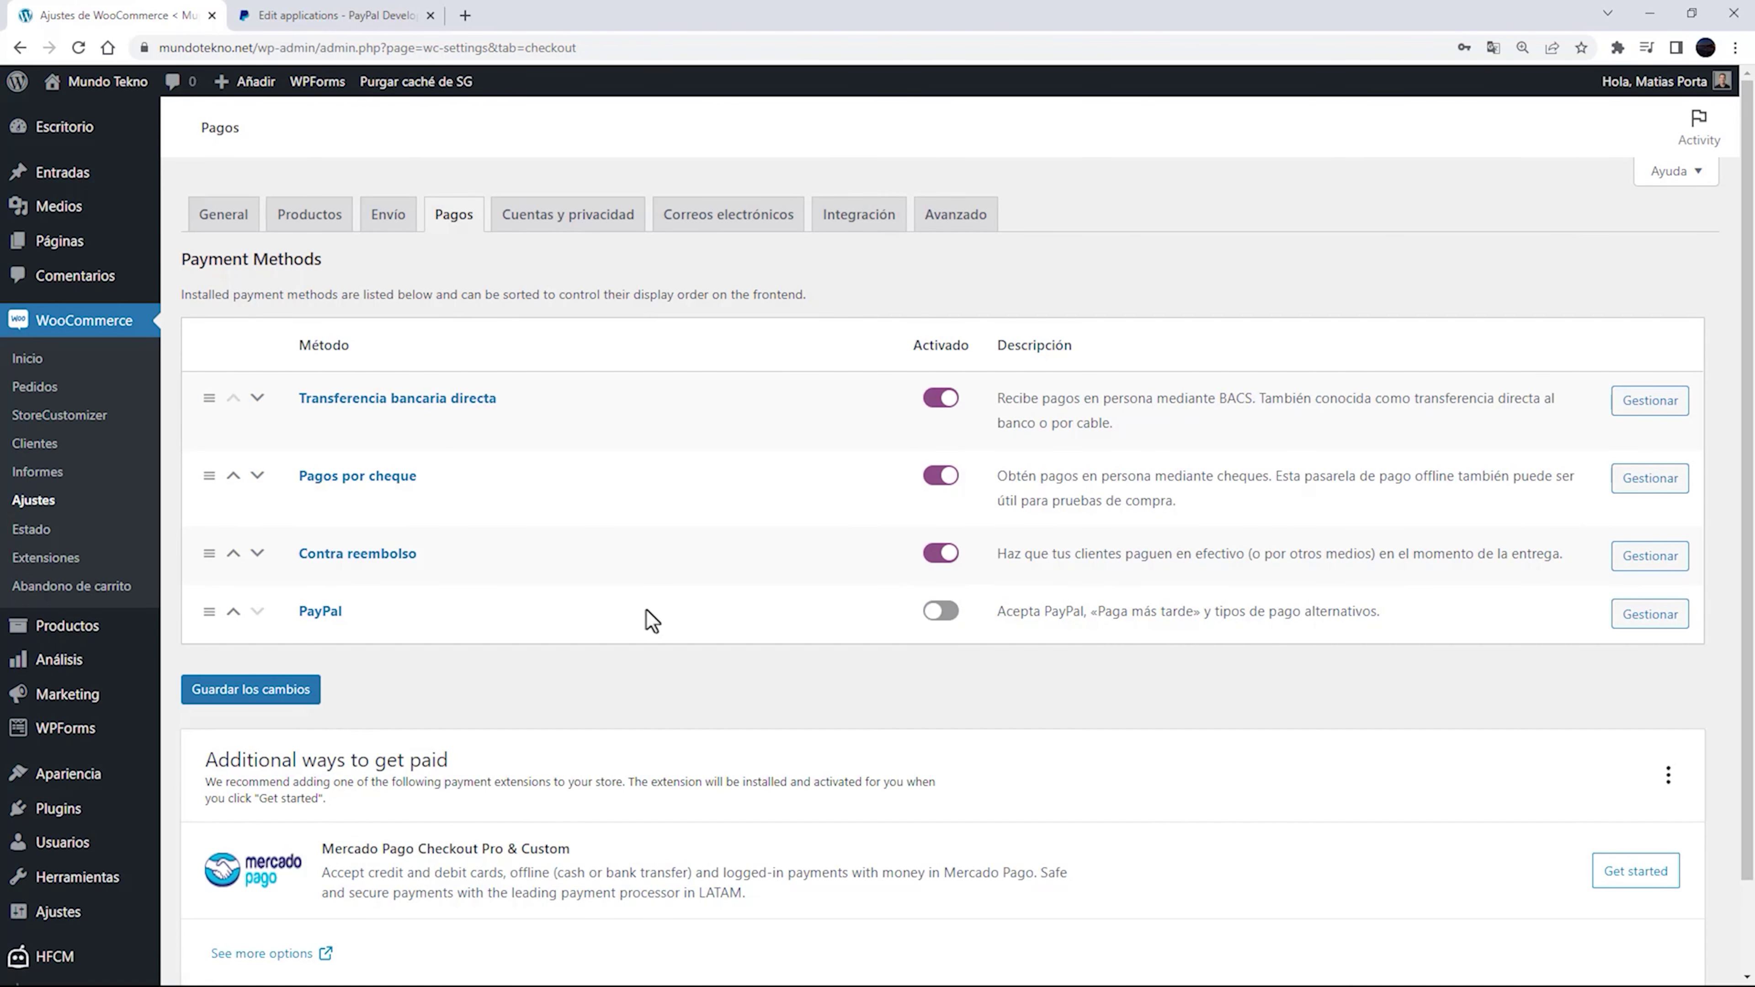
# Step: Install the Mercado Pago Checkout Pro & Custom extension and reload the payment methods list
pyautogui.scroll(-2, 639, 607)
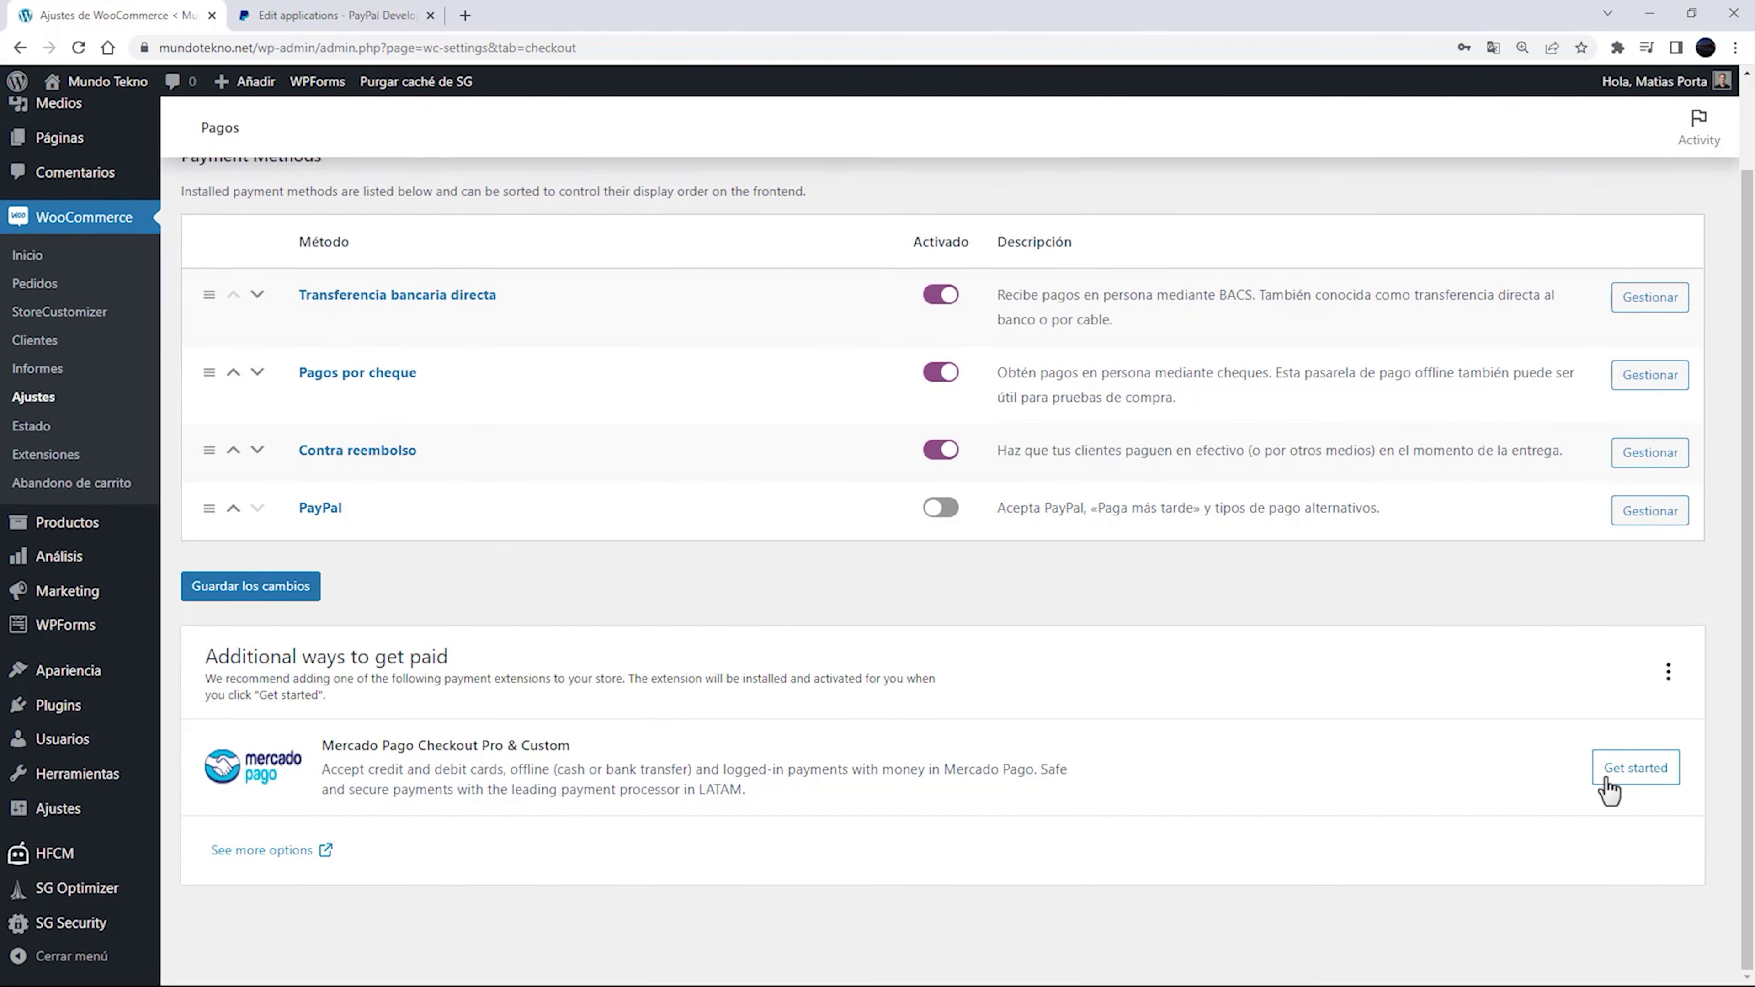
pyautogui.click(1605, 779)
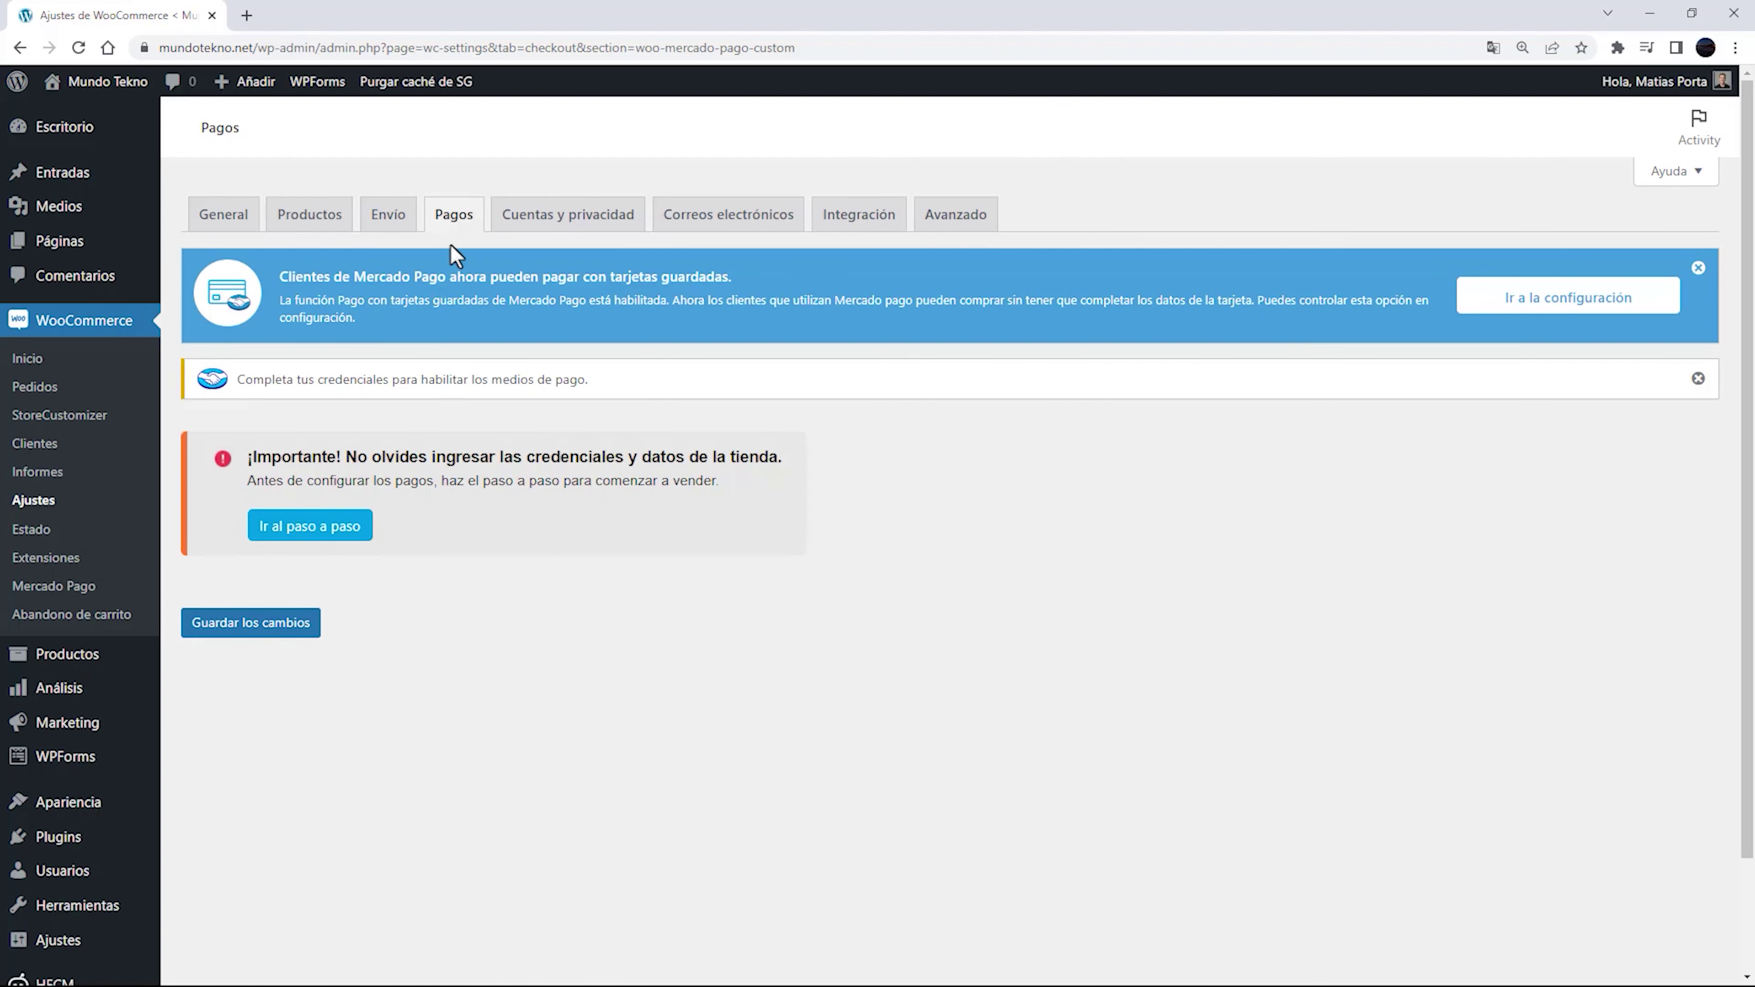
pyautogui.click(450, 232)
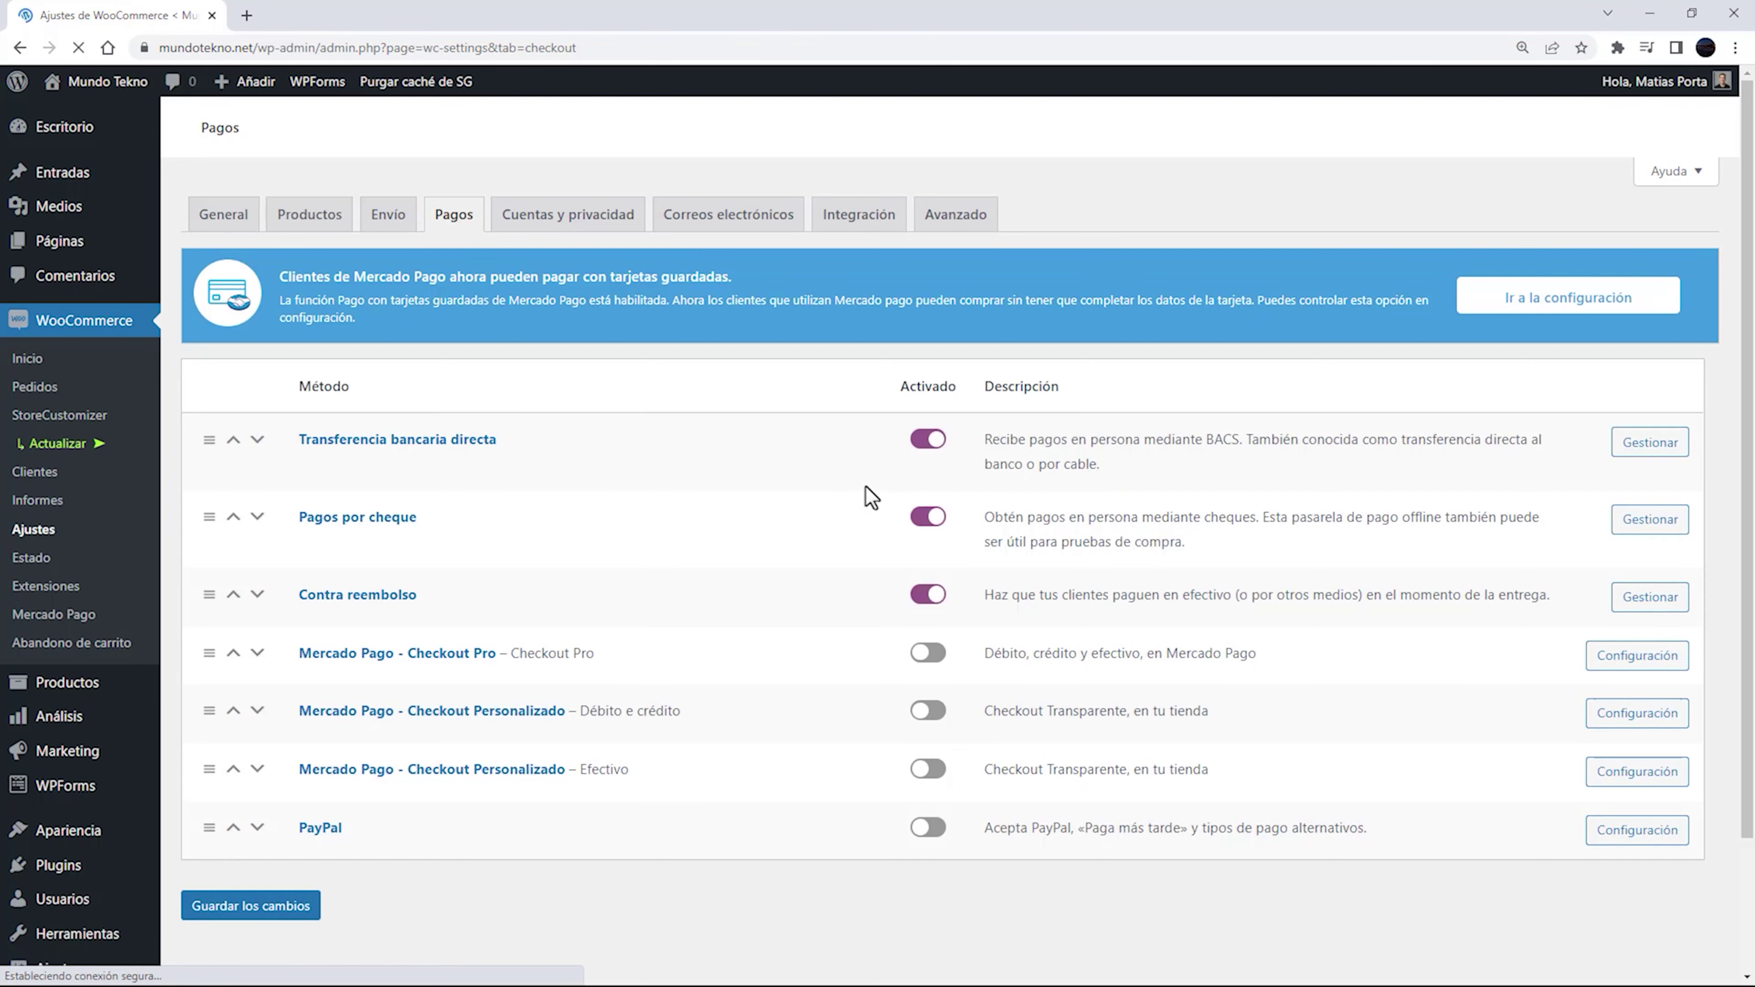
# Step: Open the Configuración page for Mercado Pago - Checkout Pro
pyautogui.scroll(-1, 842, 484)
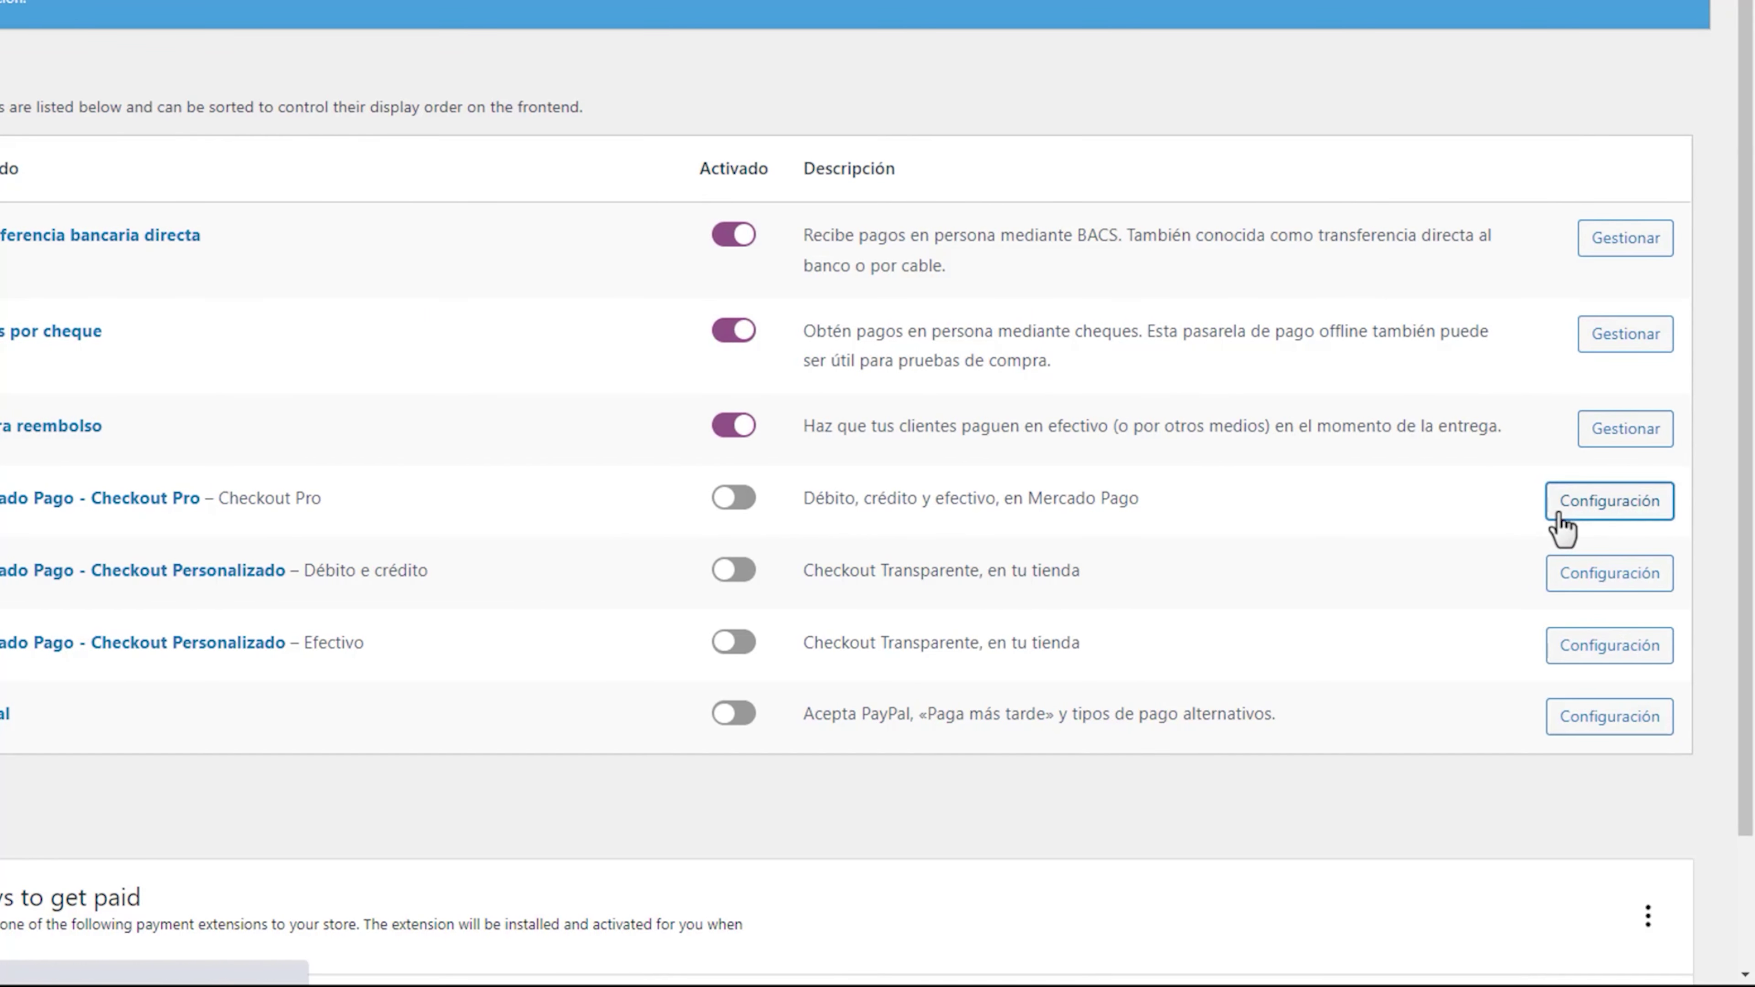
pyautogui.click(1559, 512)
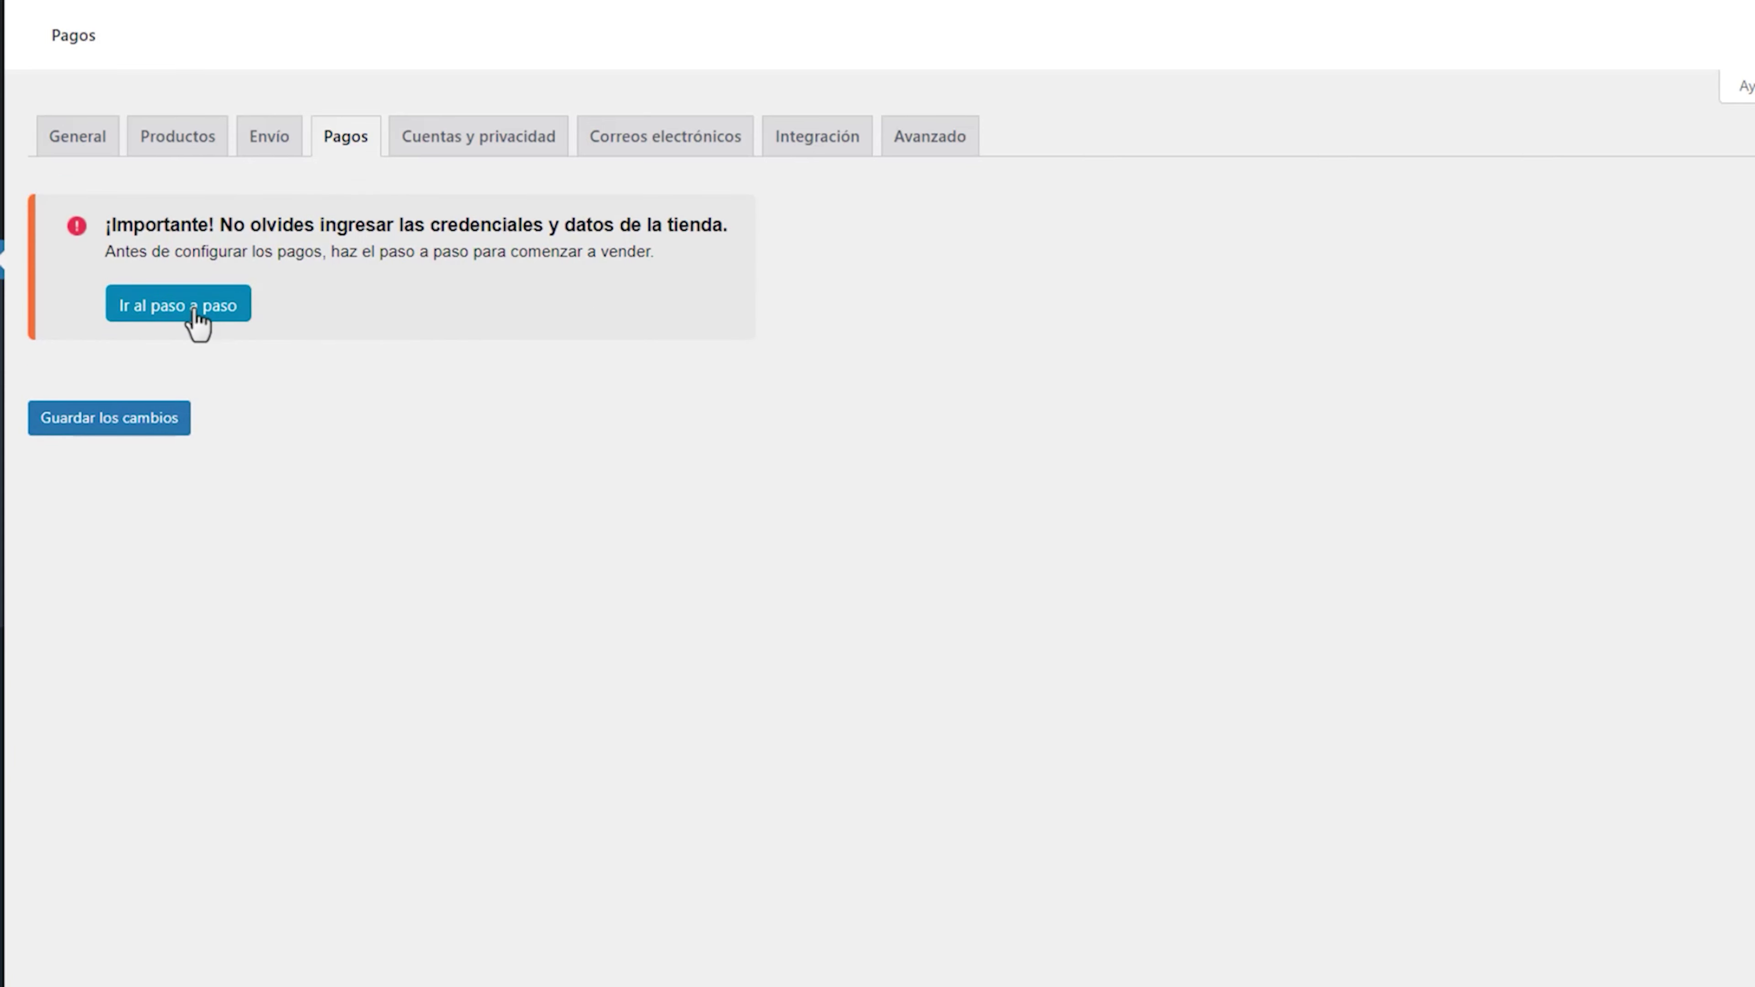
# Step: Begin the step-by-step guide, expand '1. Integra la tienda a Mercado Pago' and request credentials
pyautogui.click(195, 312)
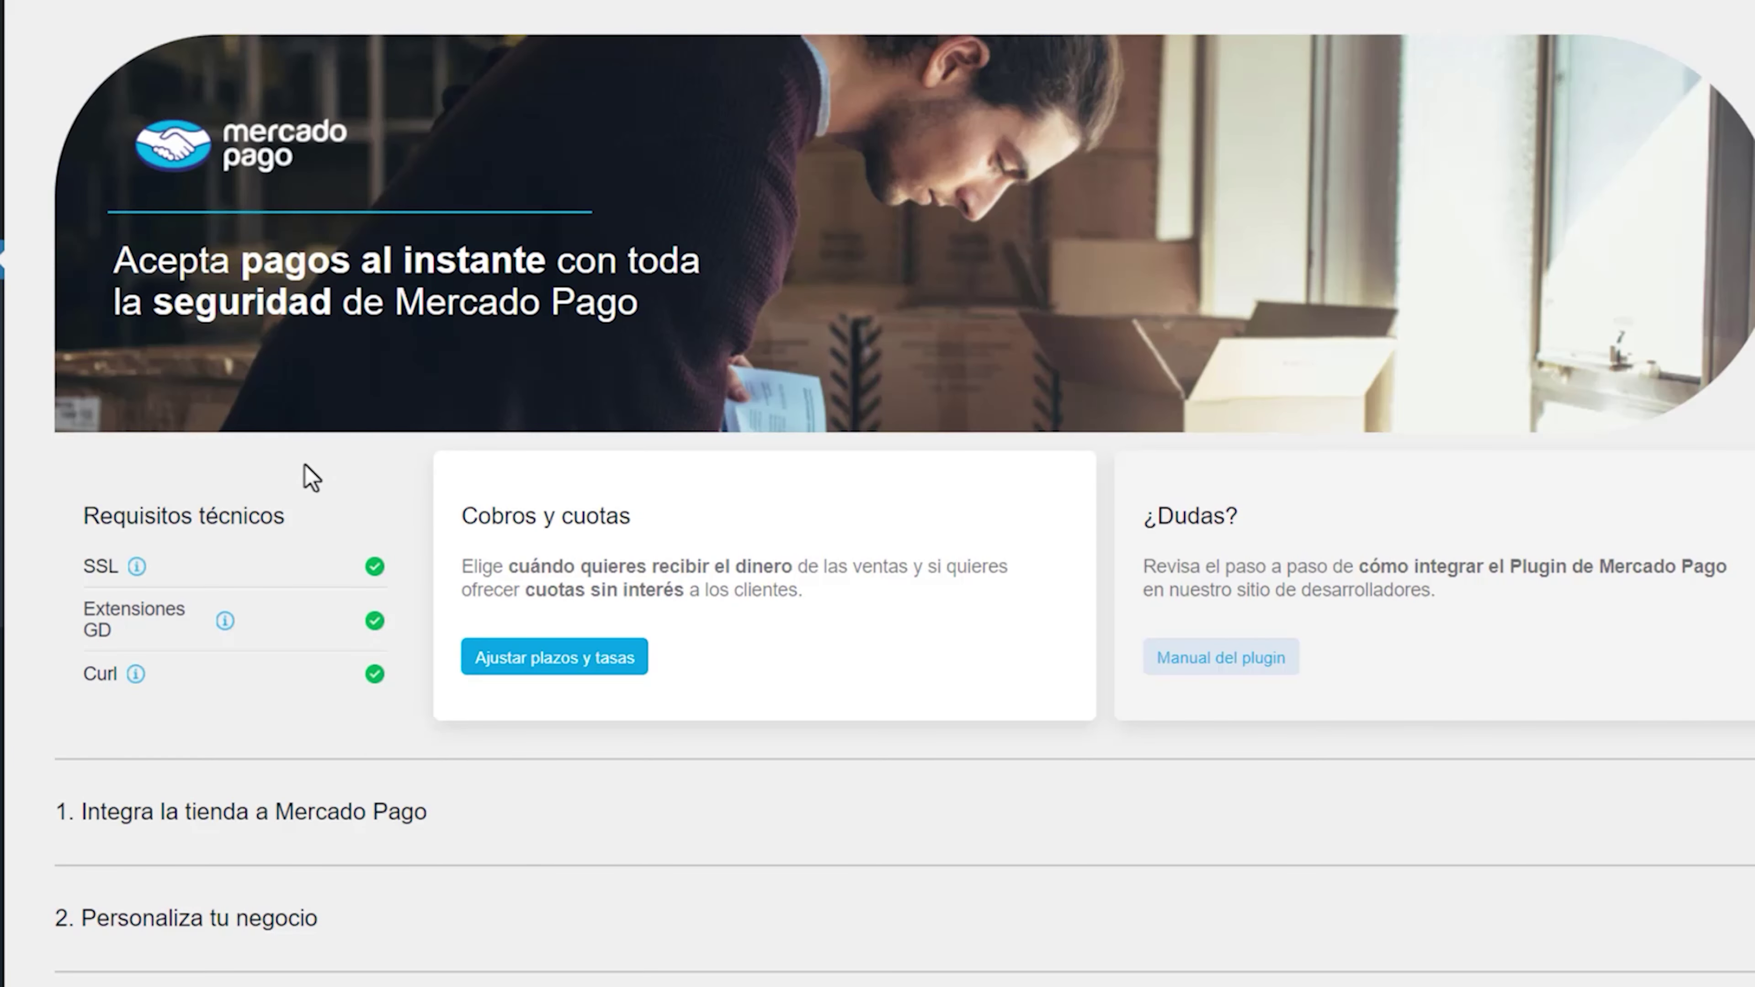
pyautogui.scroll(-3, 310, 477)
pyautogui.moveTo(228, 430)
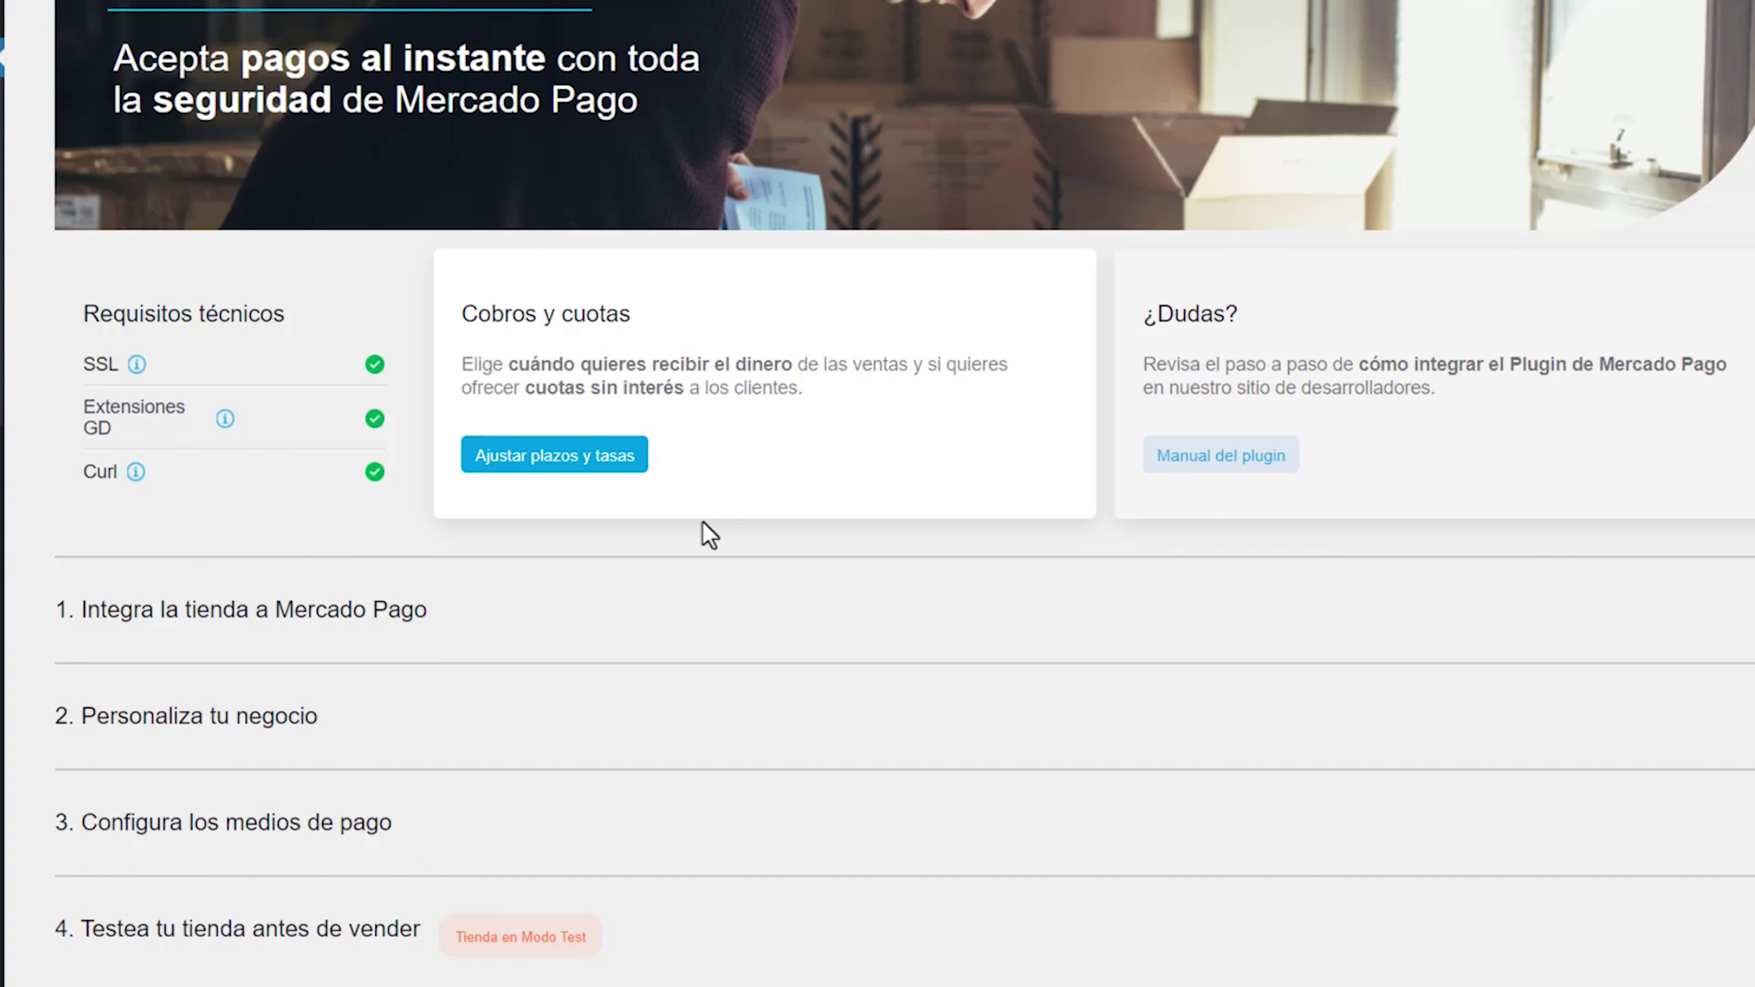
pyautogui.click(703, 616)
pyautogui.scroll(-5, 707, 618)
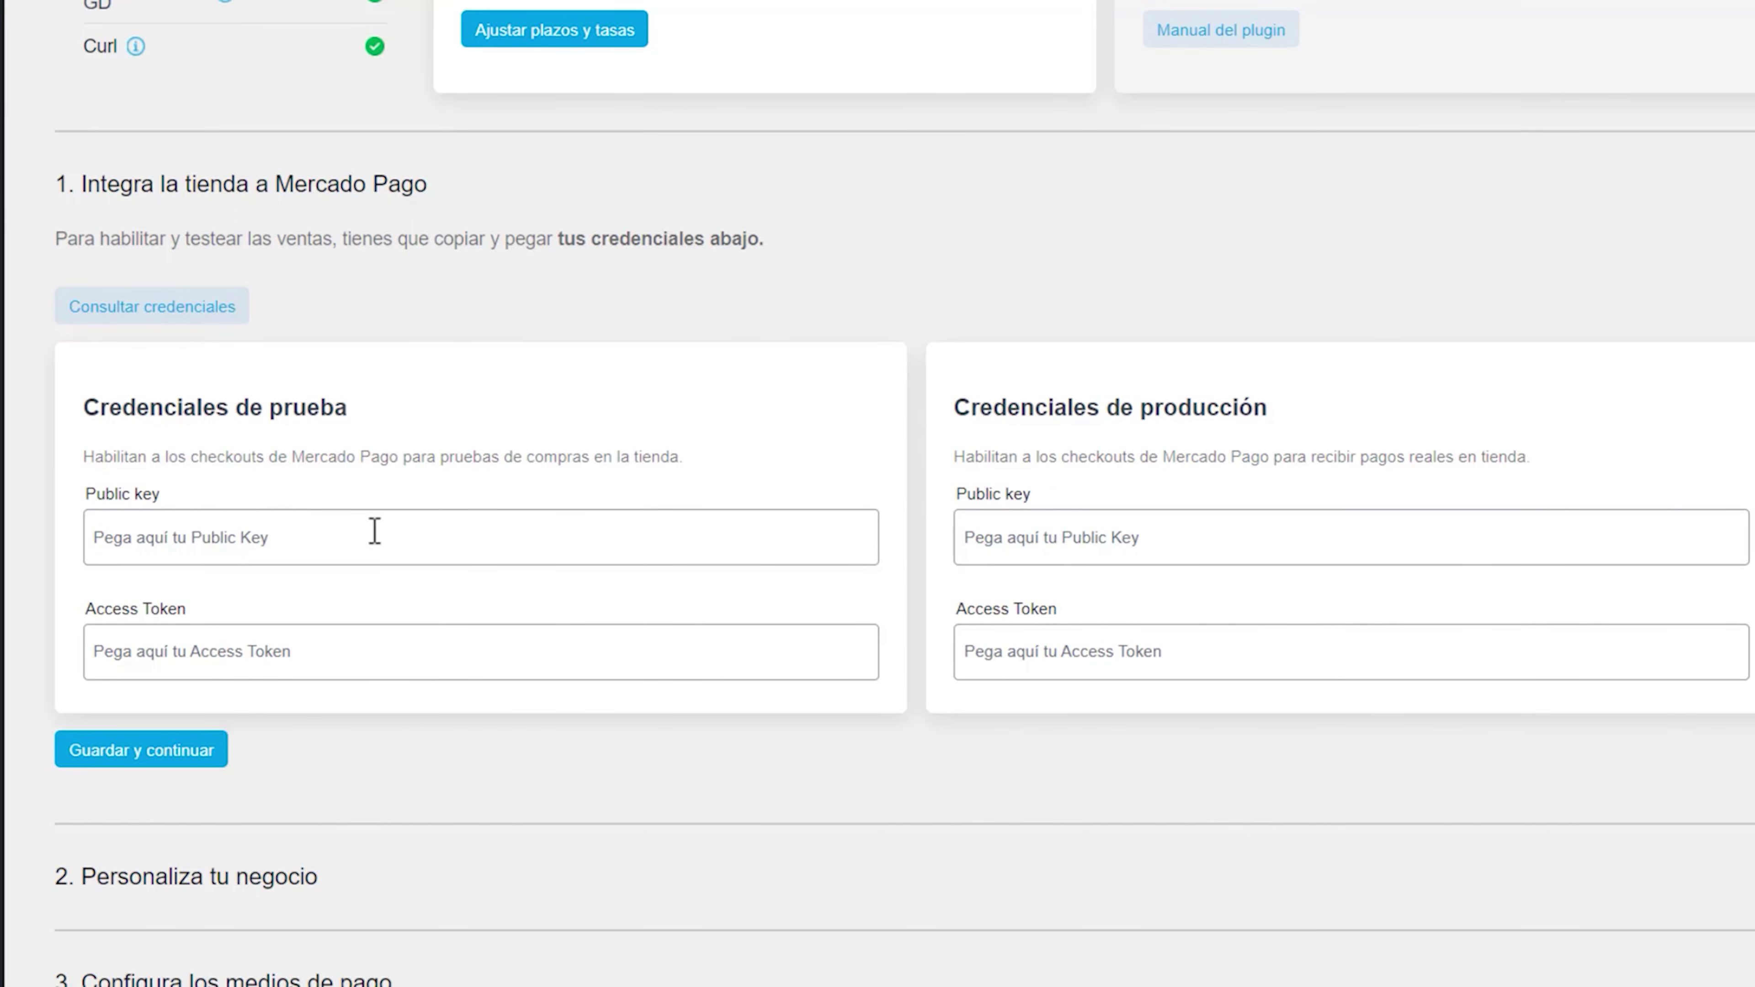
pyautogui.click(213, 318)
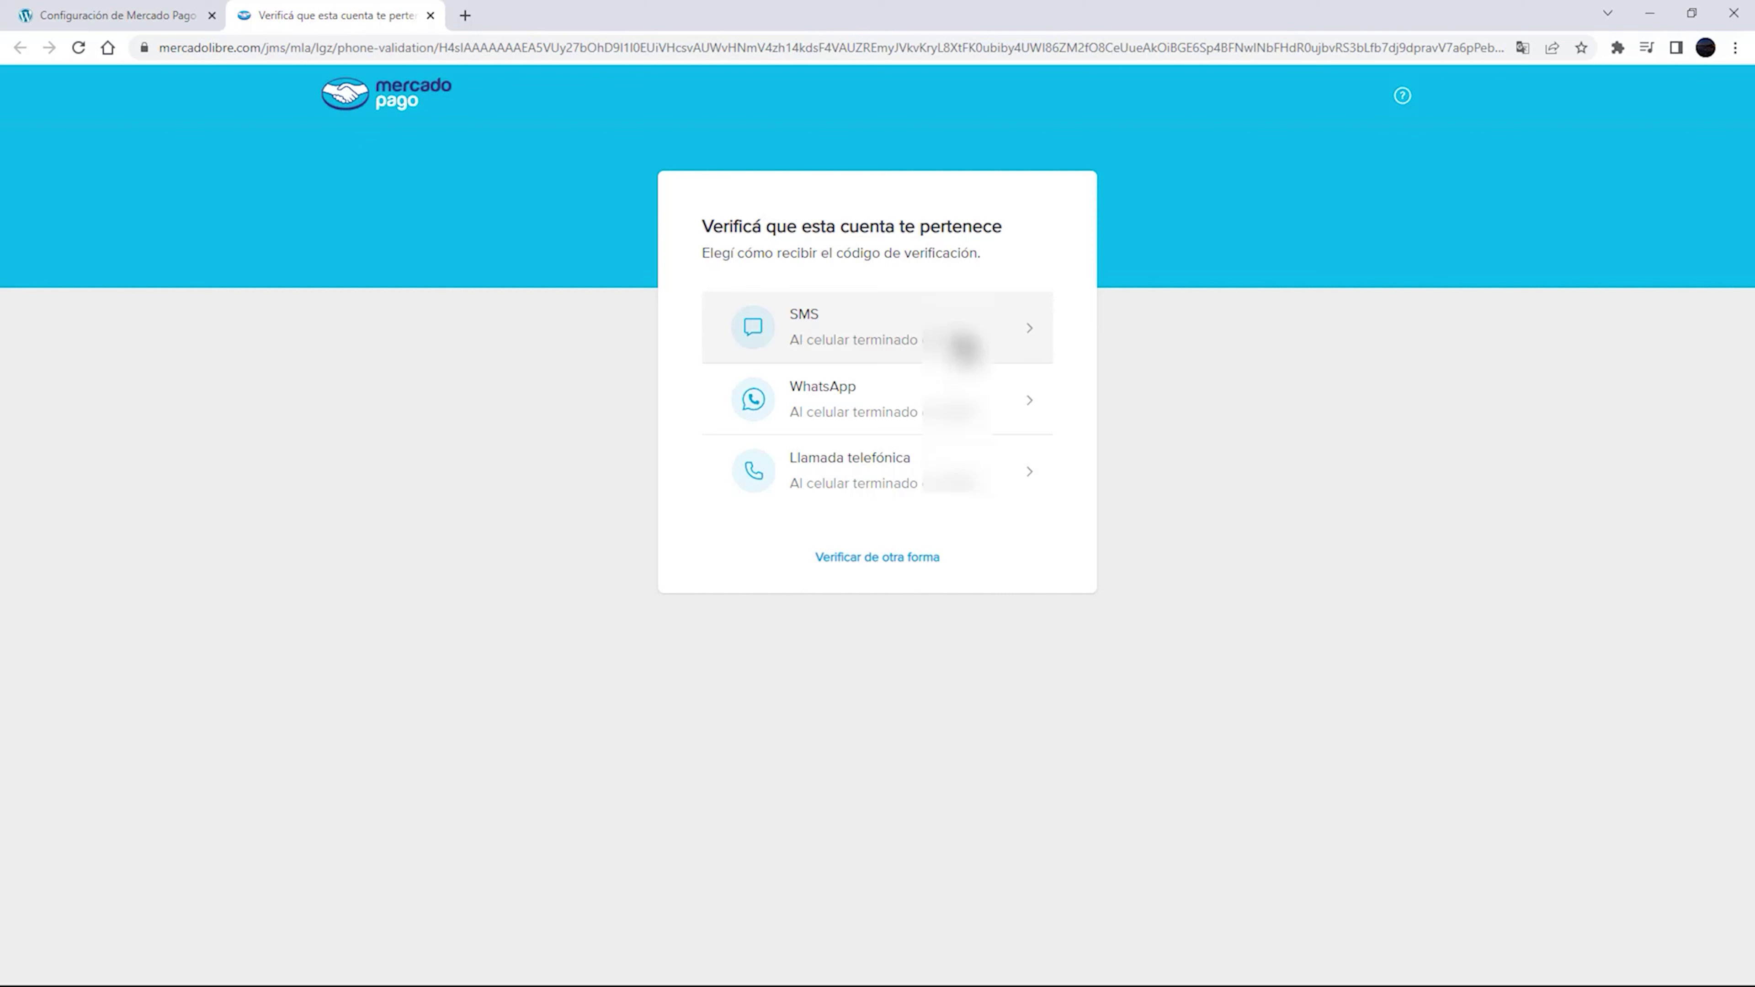
# Step: Verify the Mercado Pago account with the code received by SMS
pyautogui.click(964, 339)
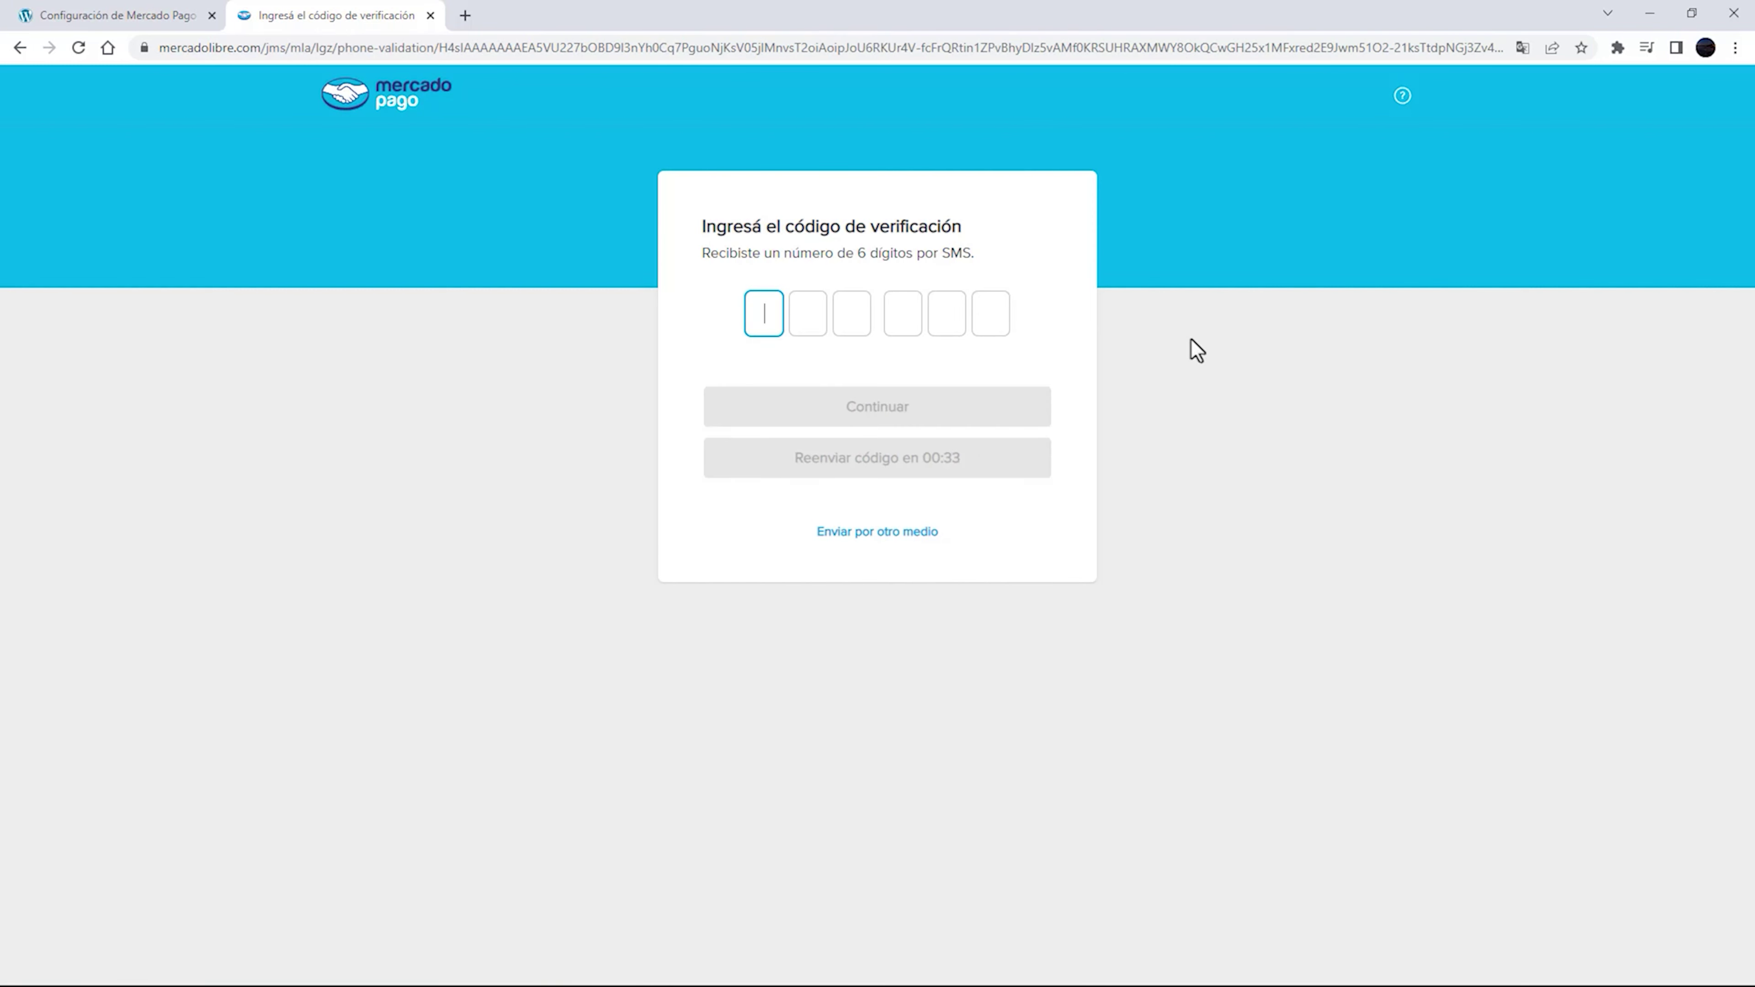
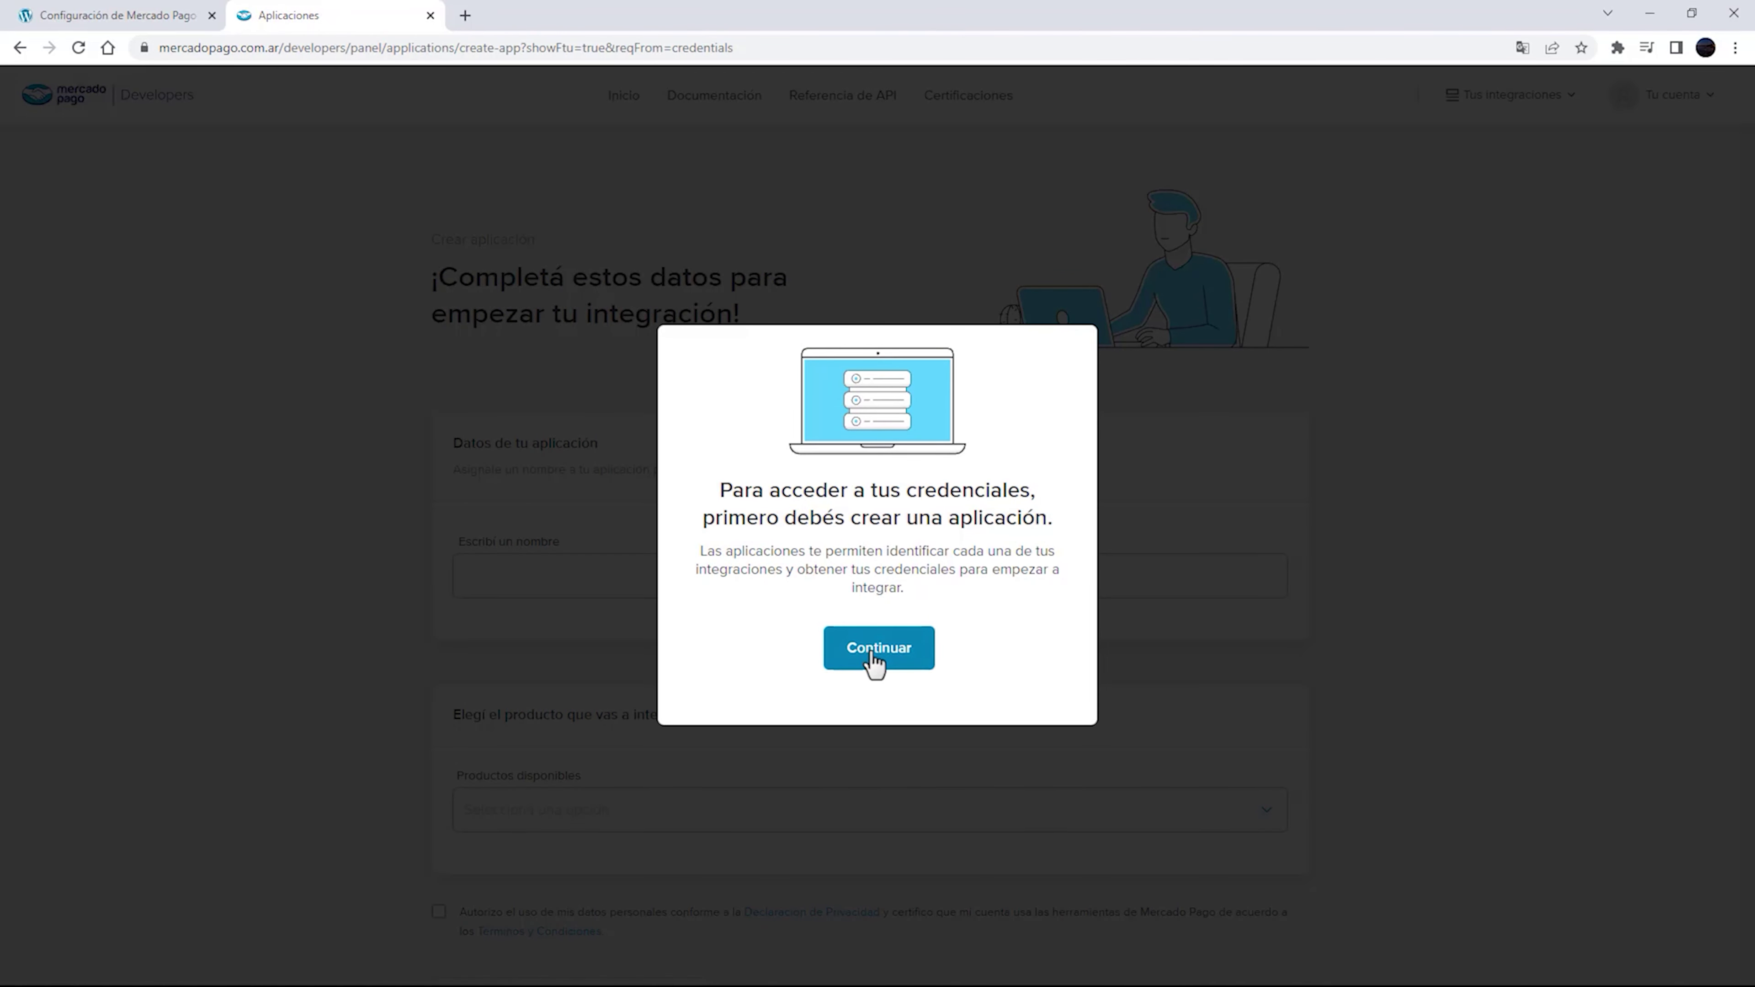
pyautogui.click(873, 660)
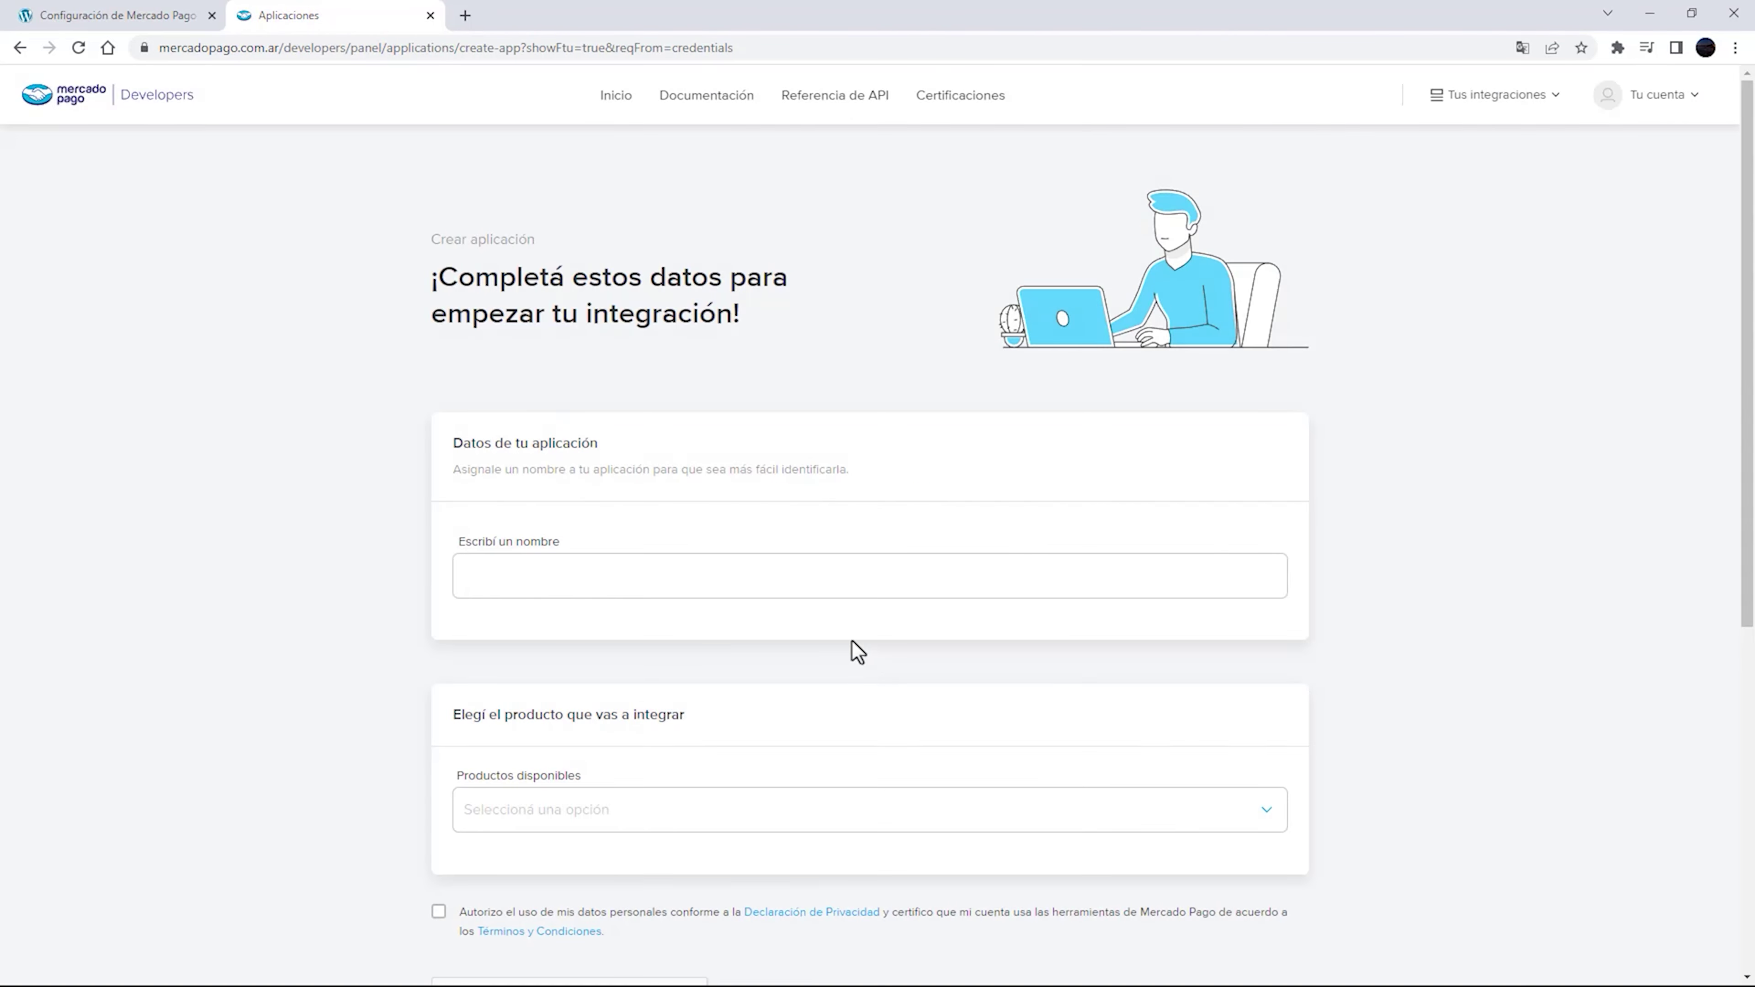
pyautogui.scroll(-4, 1437, 423)
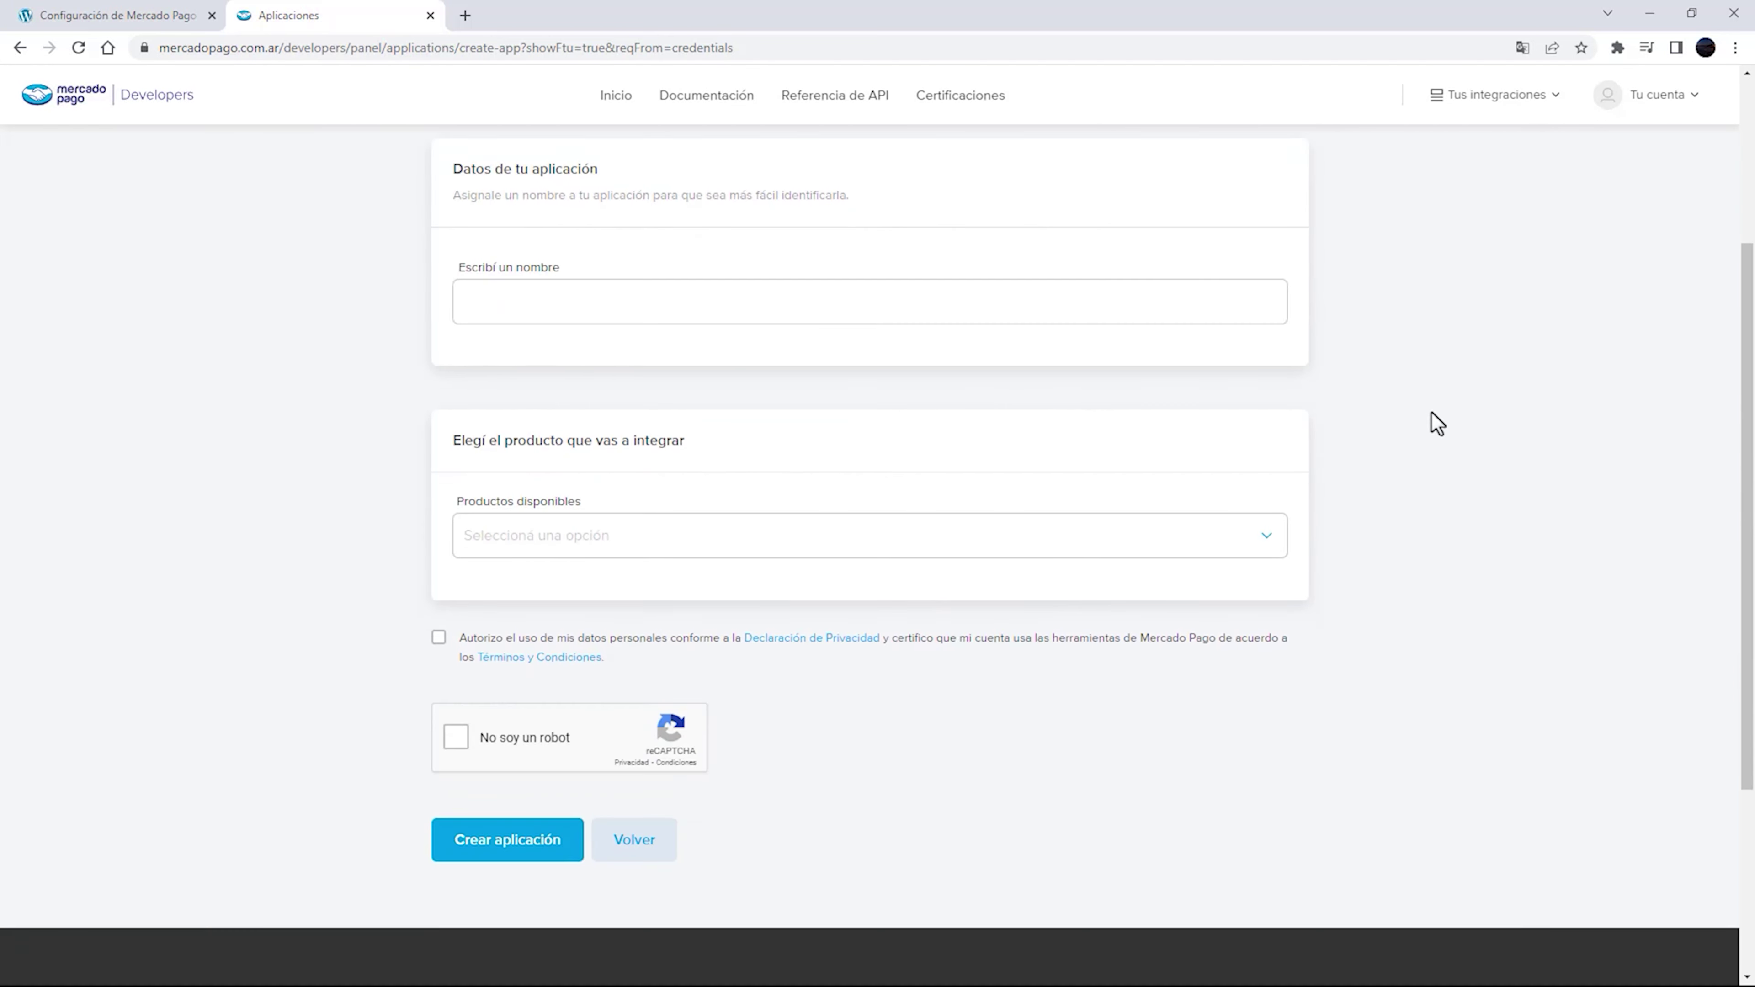
# Step: Create a WooCommerce application named Mundo Tekno, accepting the privacy and terms consent
pyautogui.click(1244, 540)
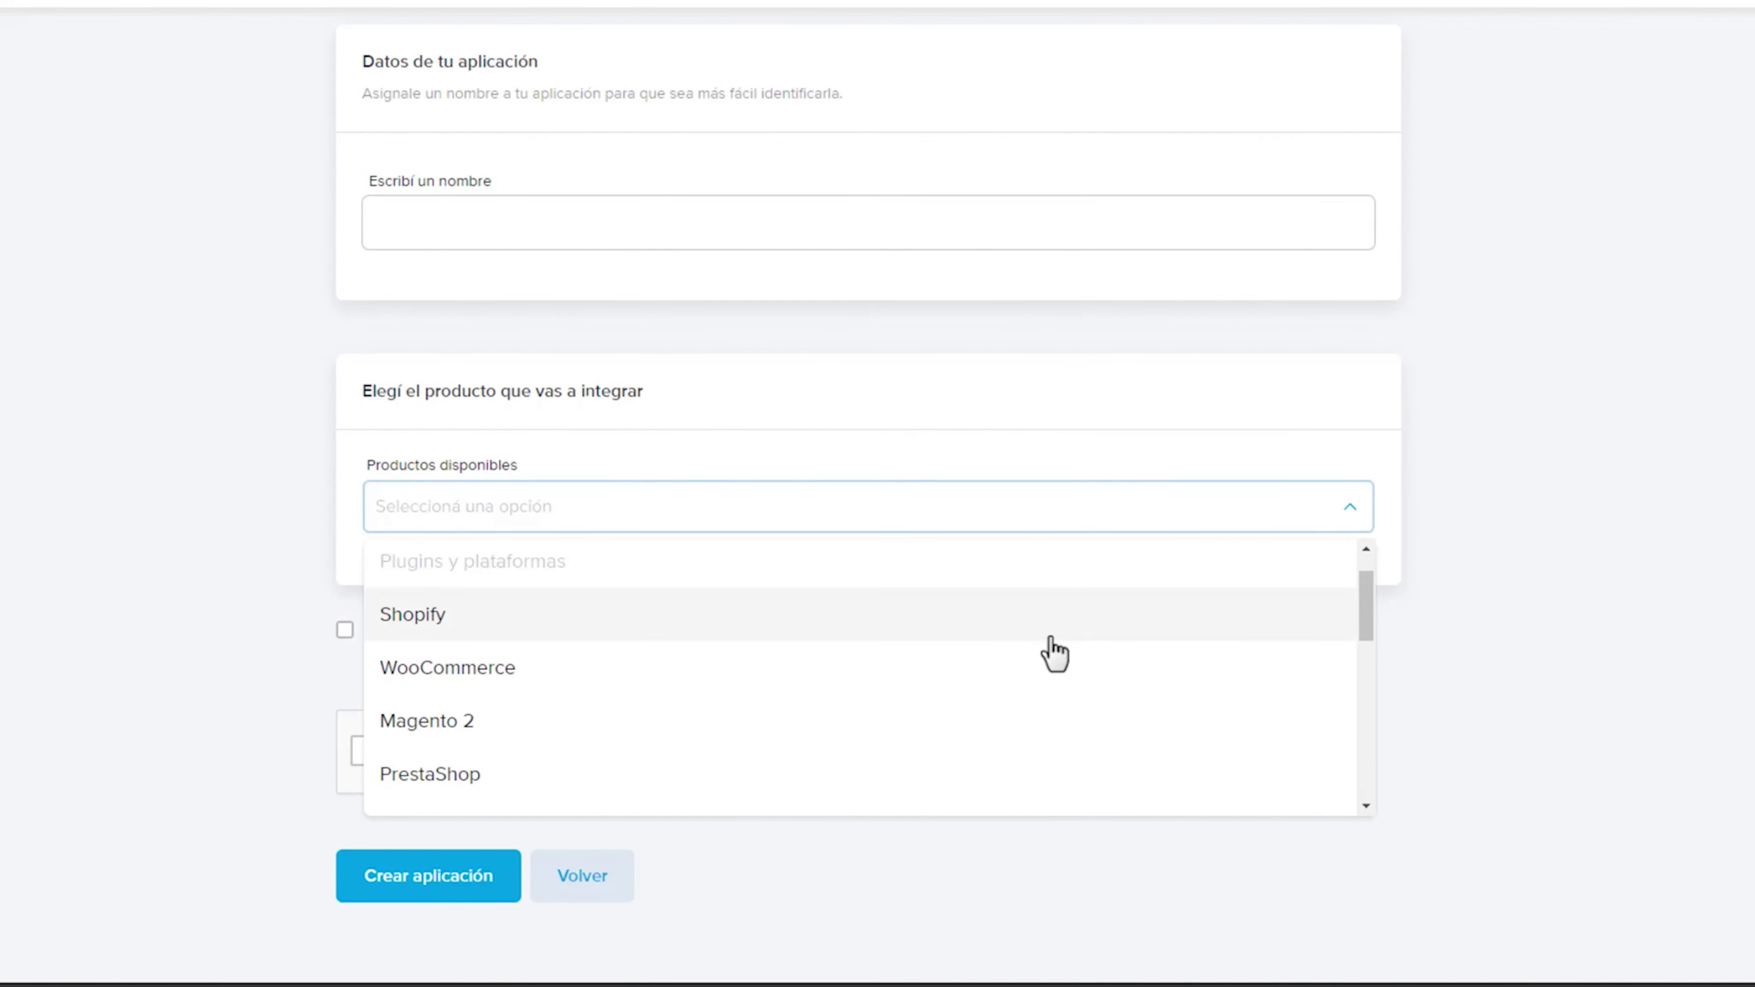
pyautogui.scroll(-6, 1027, 697)
pyautogui.scroll(7, 1027, 697)
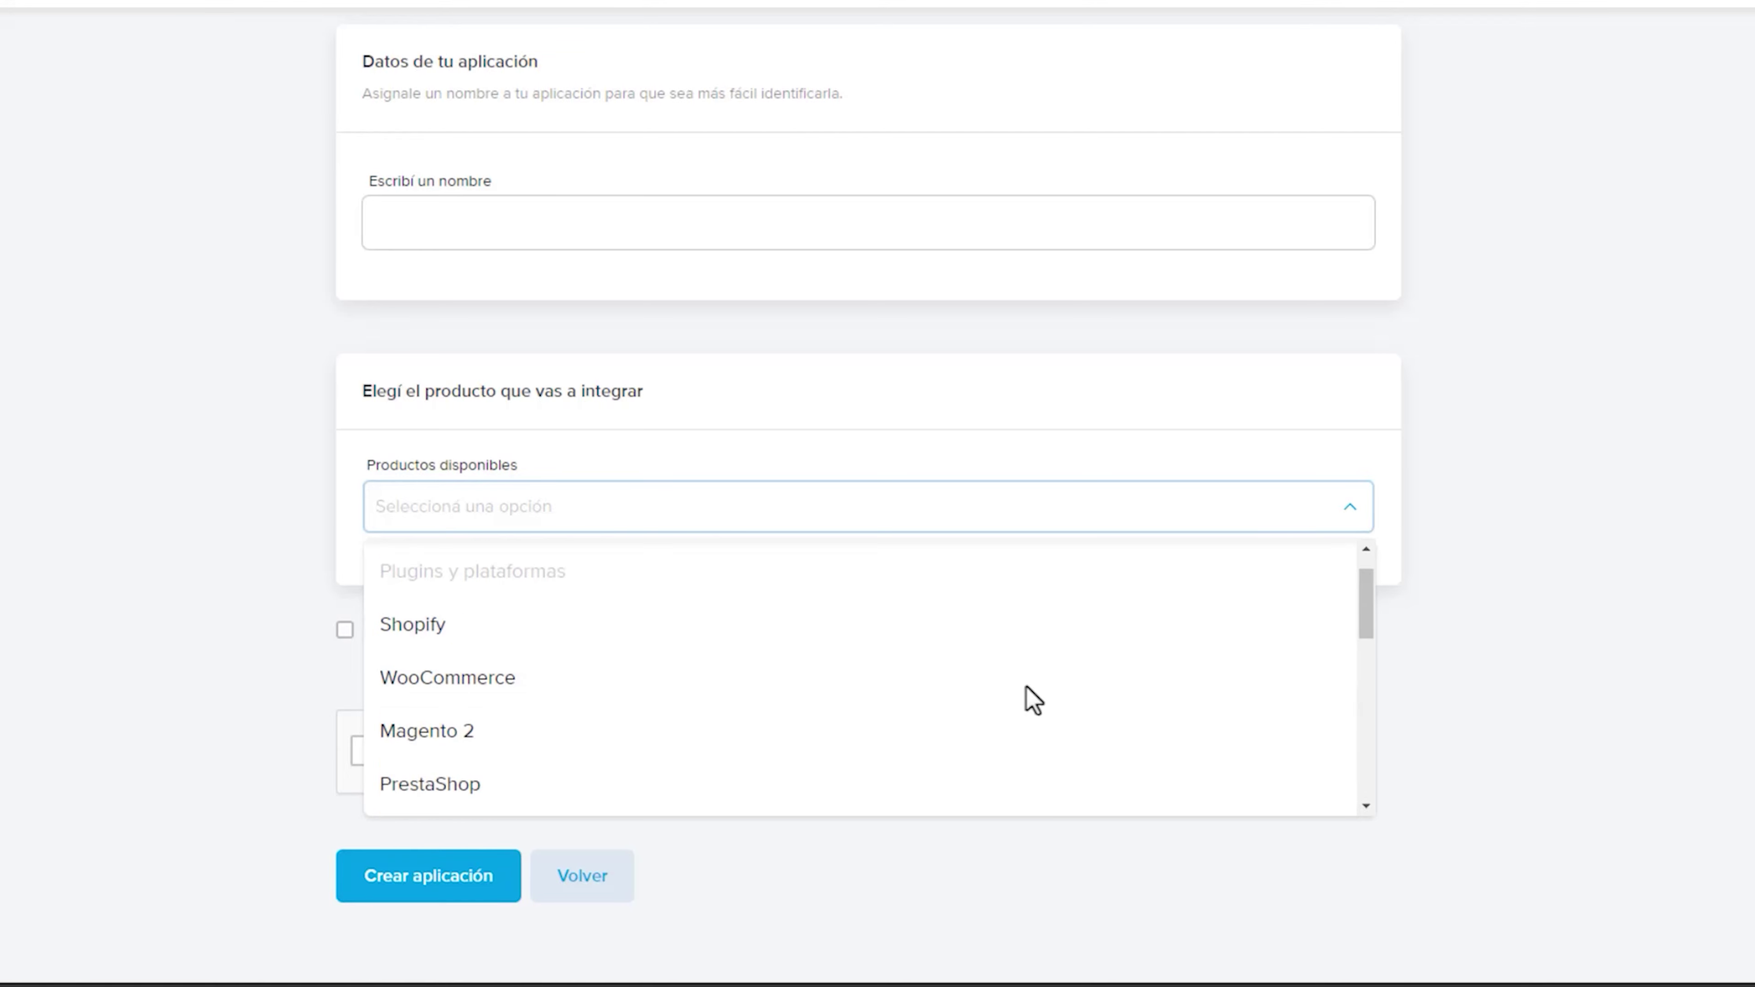
pyautogui.click(873, 712)
pyautogui.scroll(2, 805, 506)
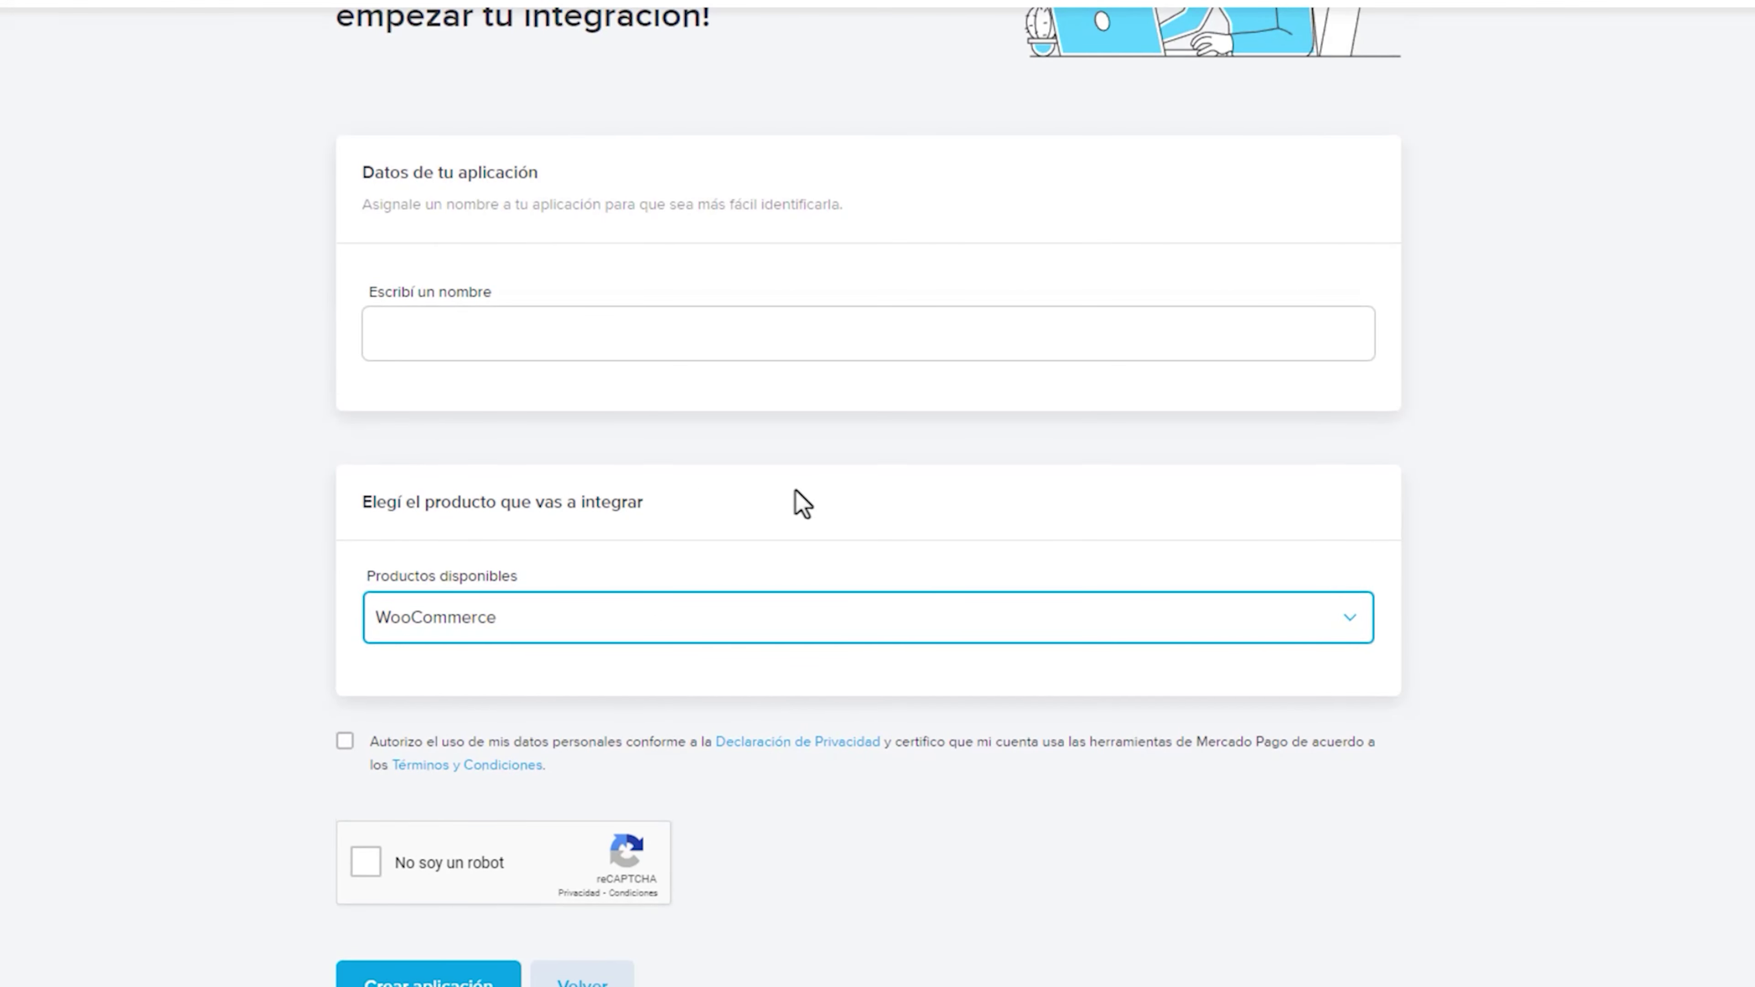
pyautogui.scroll(3, 802, 503)
pyautogui.click(709, 553)
pyautogui.write('Mundo Tekno')
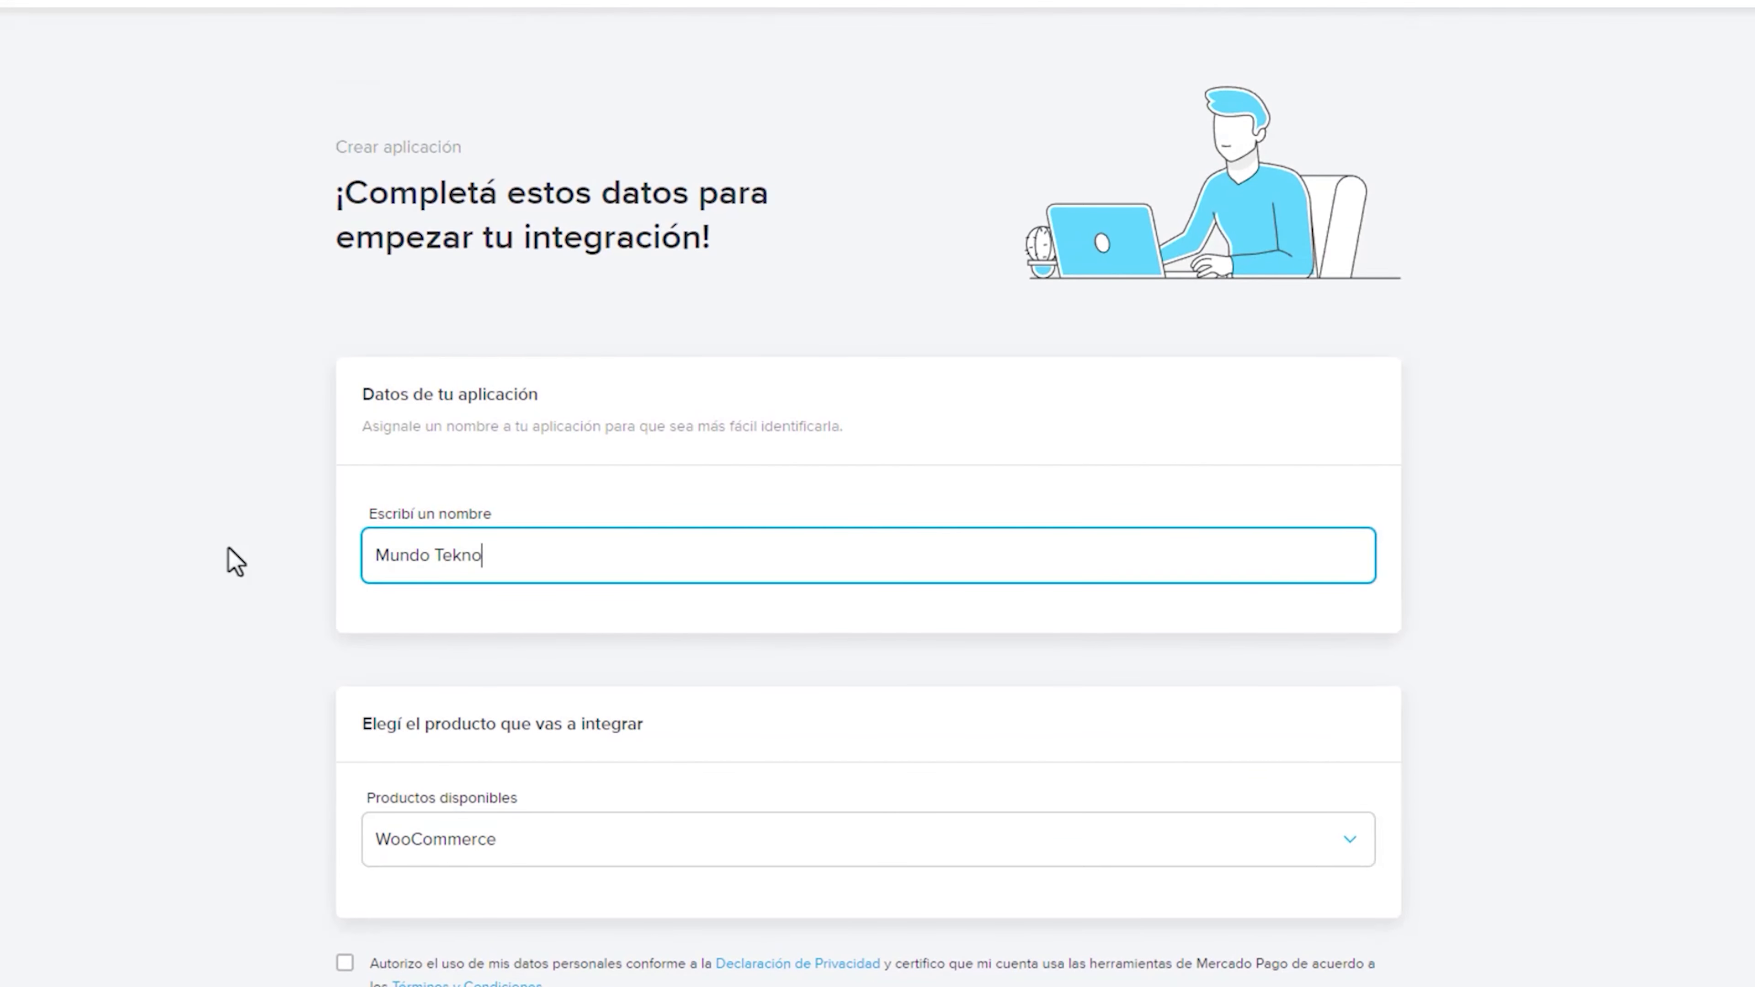
pyautogui.click(233, 561)
pyautogui.scroll(-7, 297, 574)
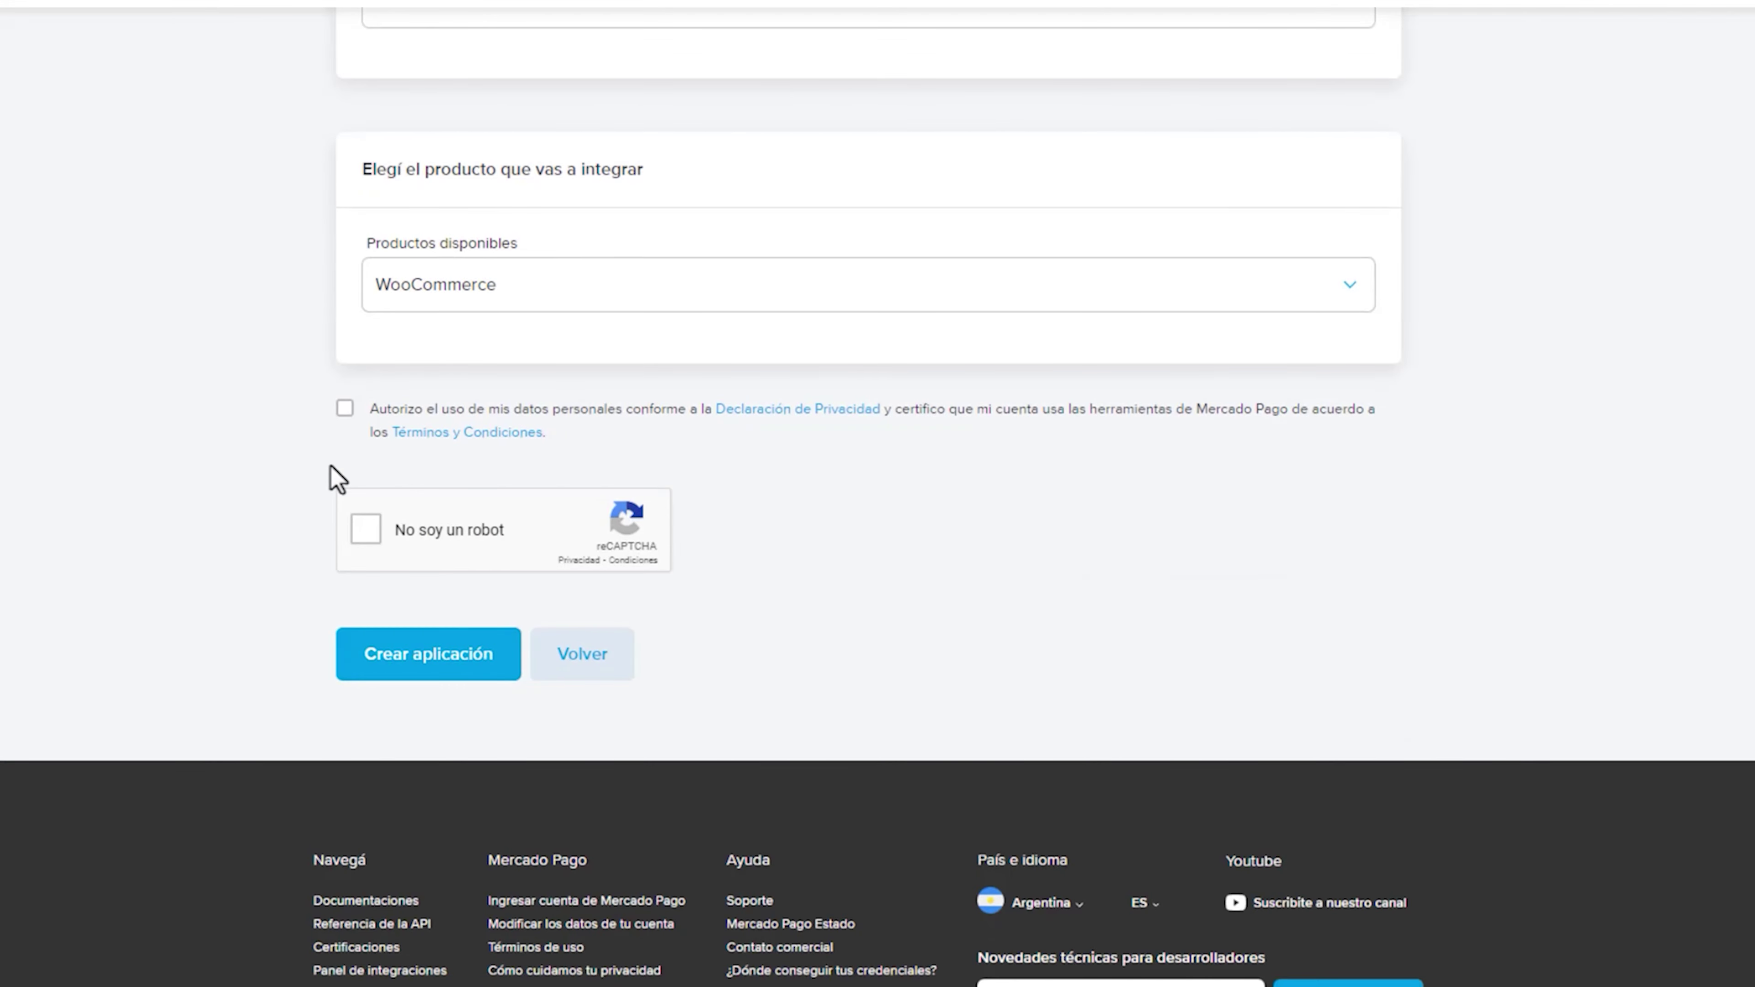
pyautogui.click(344, 407)
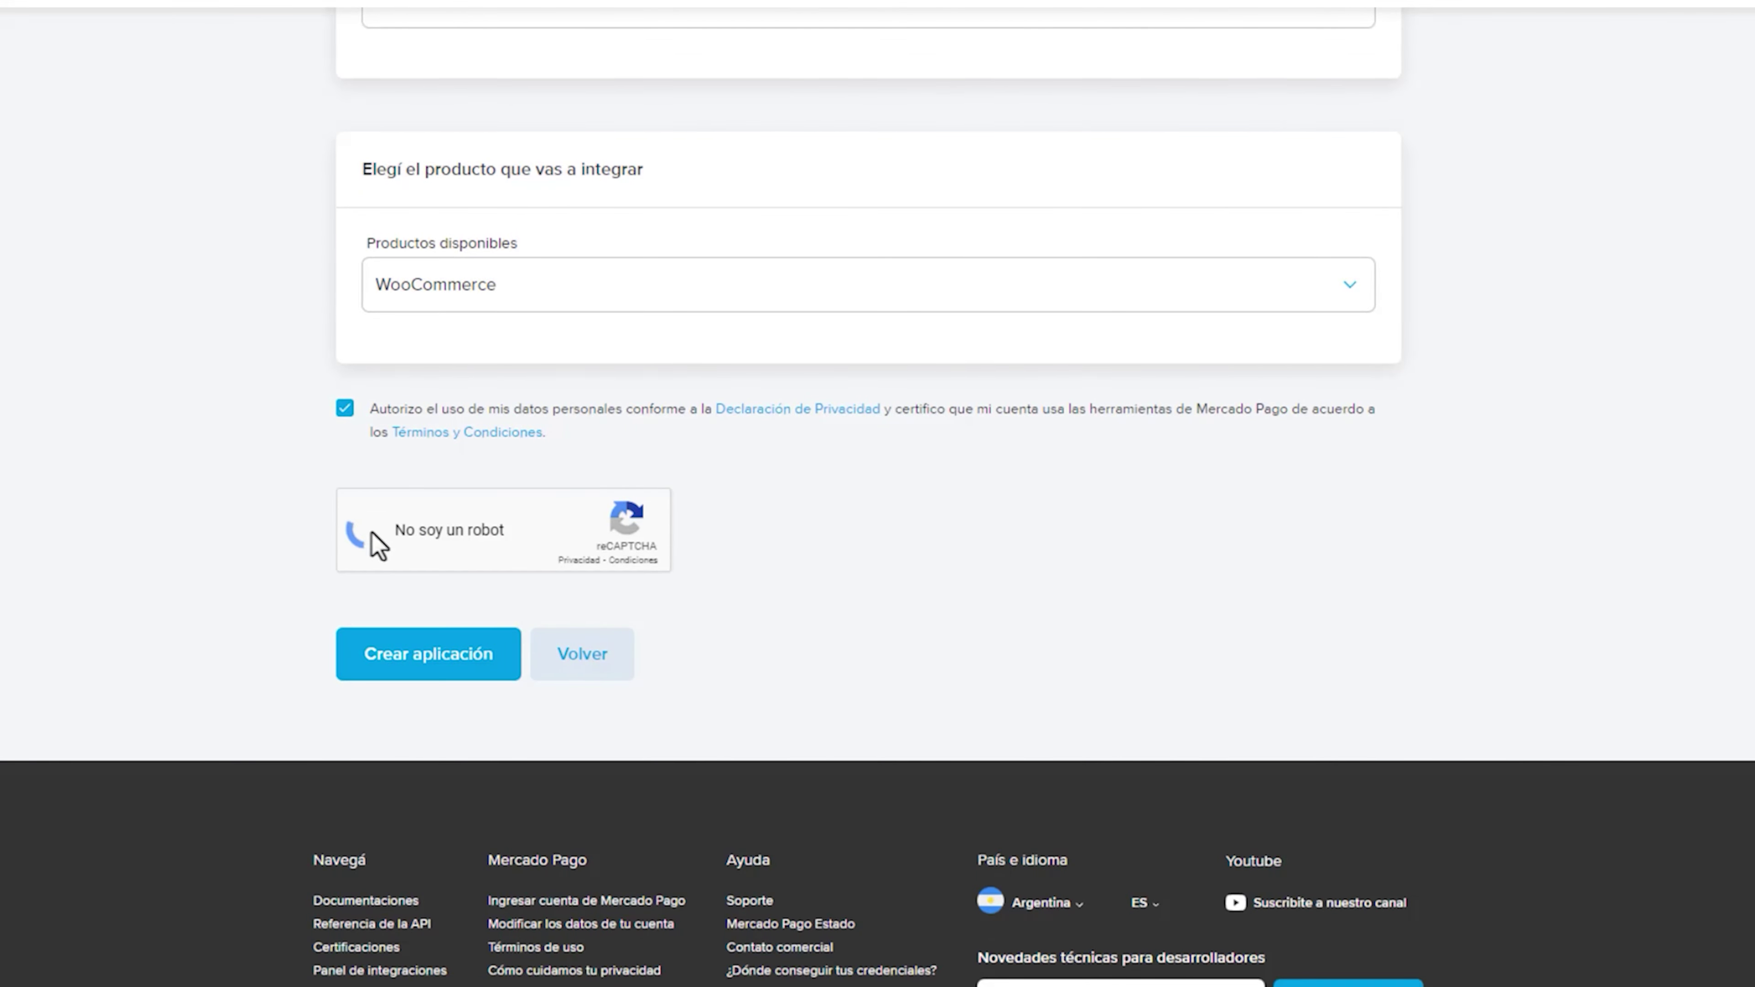
pyautogui.click(428, 654)
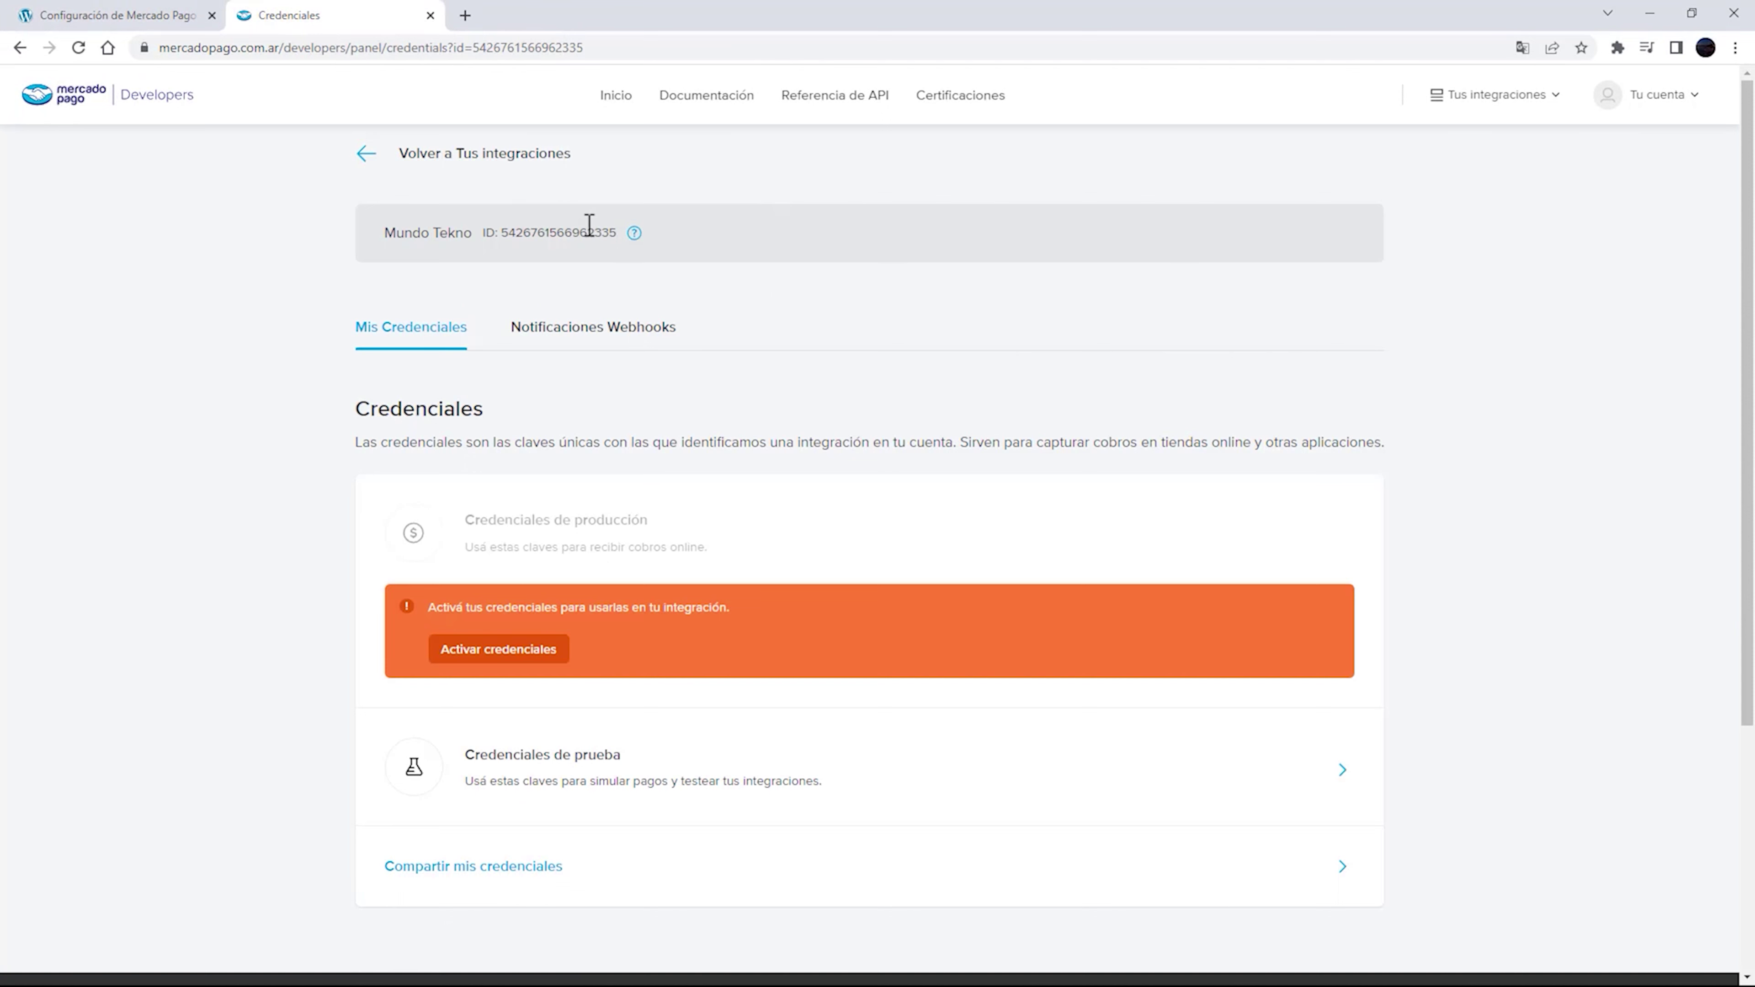
# Step: View the Mundo Tekno test credentials' Public Key and Access Token
pyautogui.moveTo(630, 236)
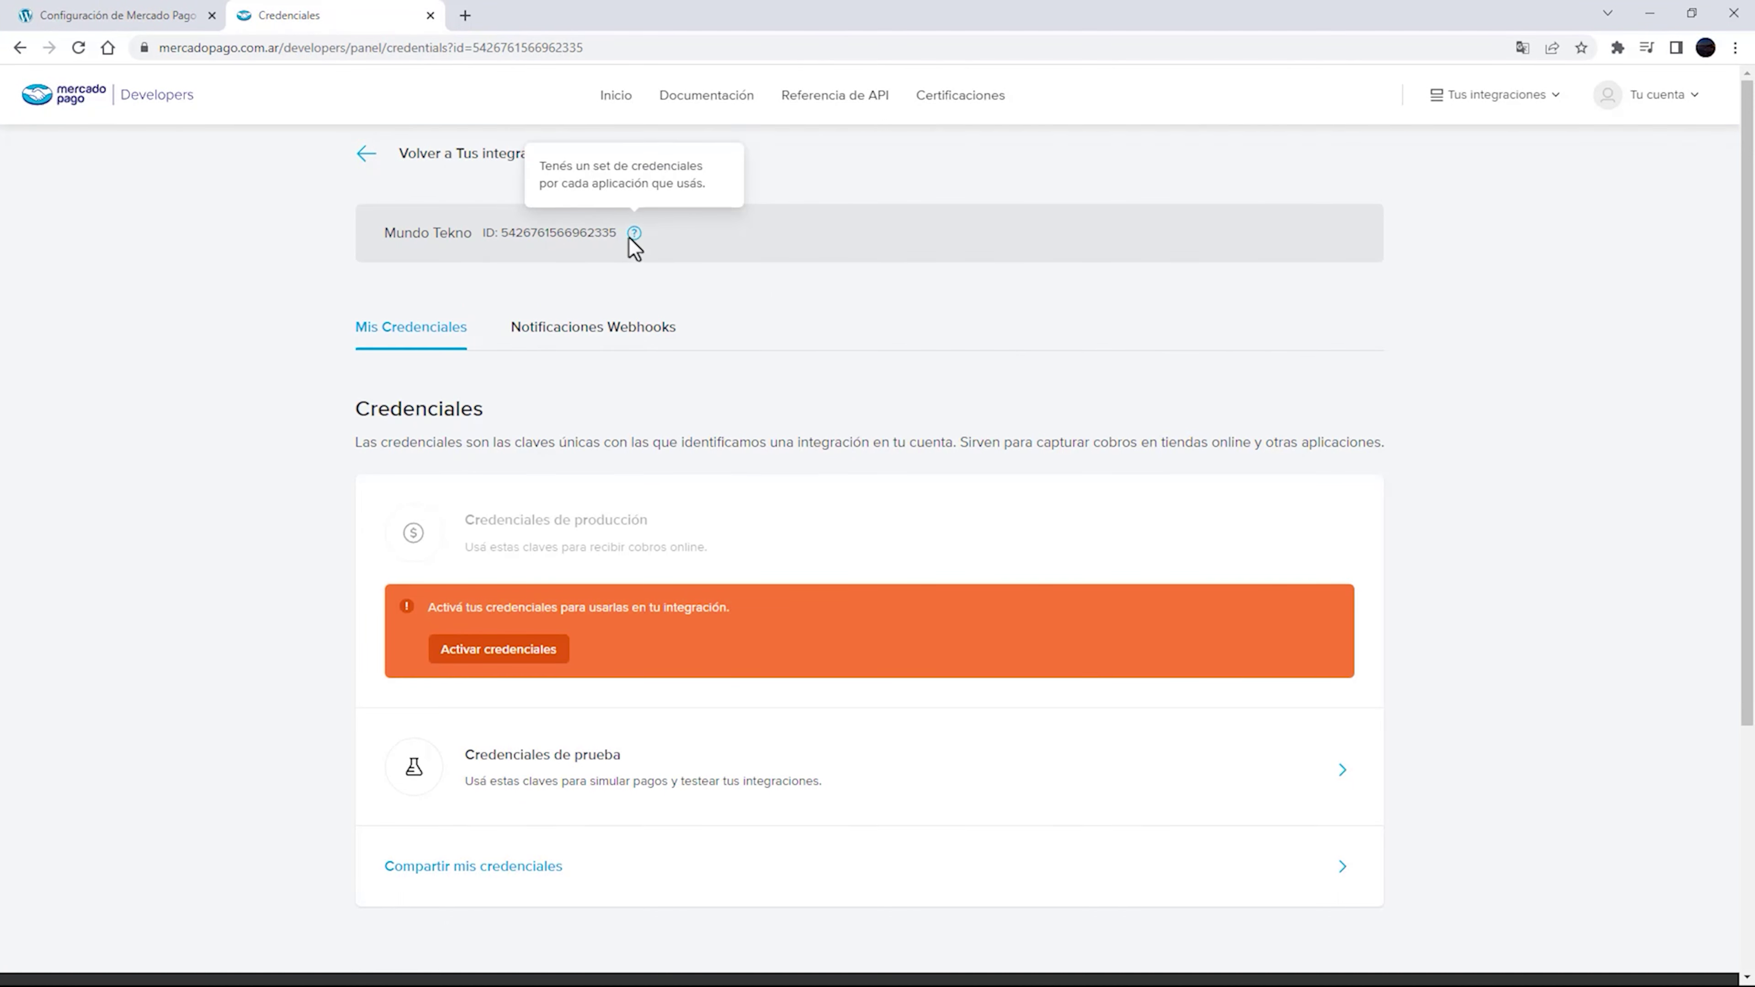
pyautogui.moveTo(583, 442); pyautogui.dragTo(1014, 469)
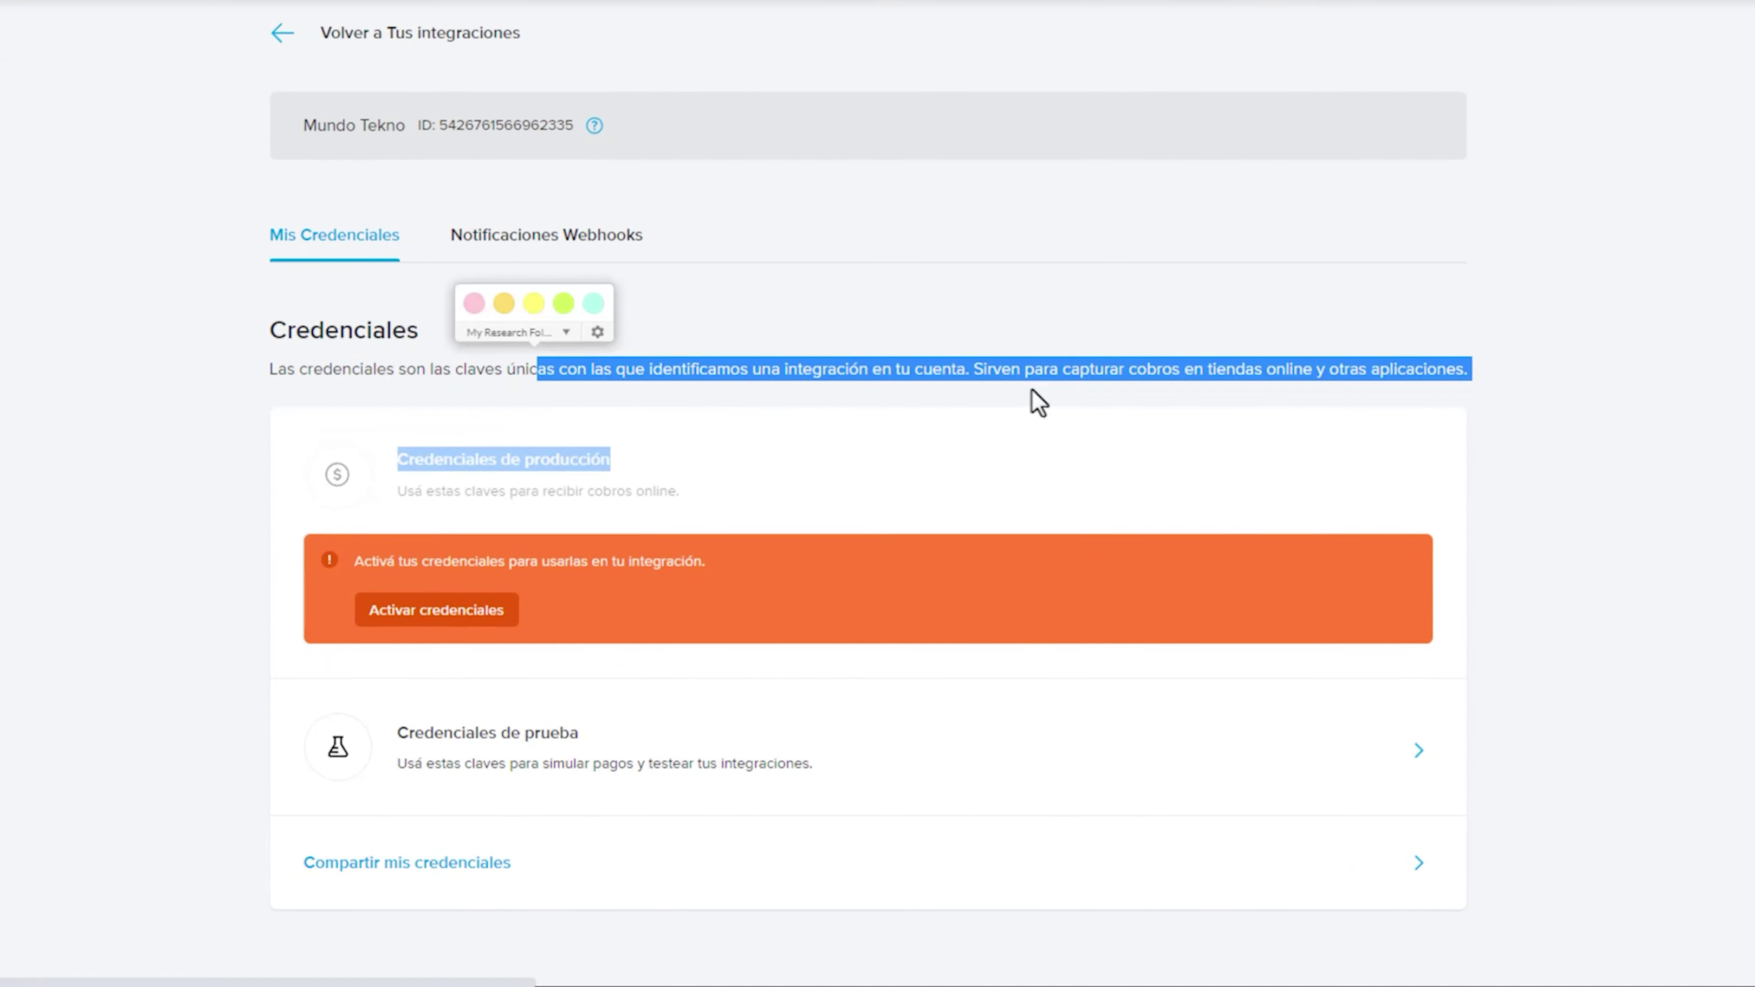
pyautogui.click(993, 476)
pyautogui.scroll(-3, 691, 381)
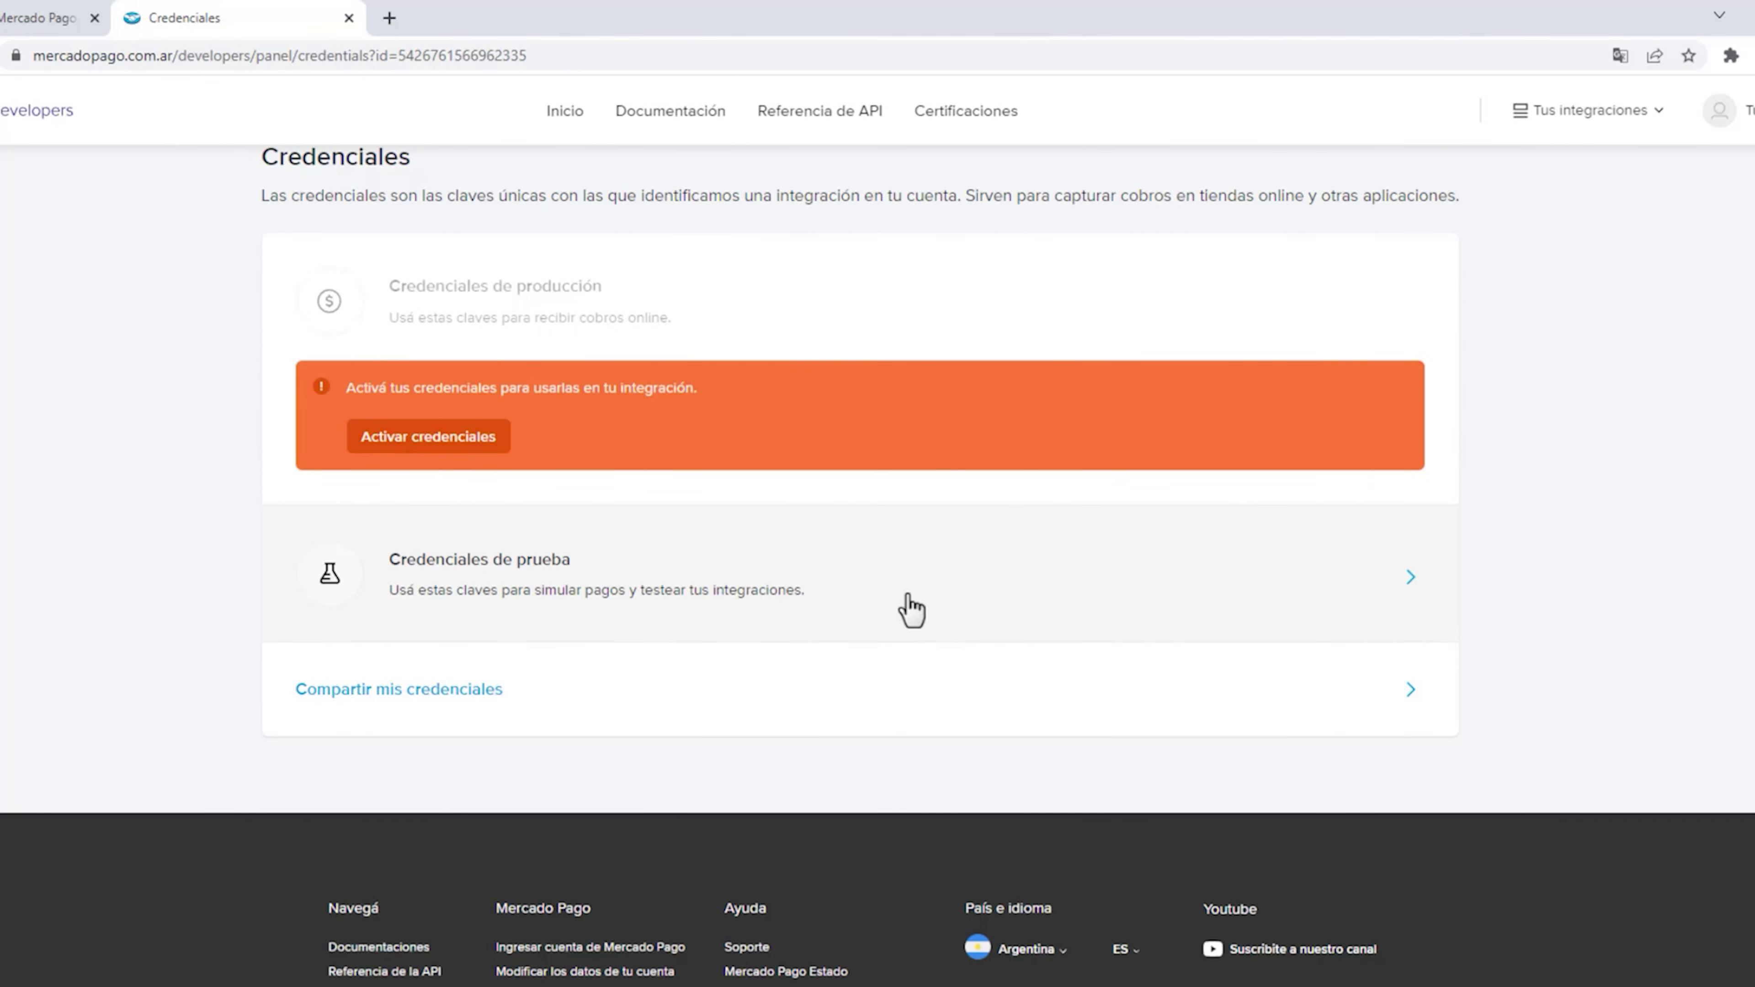
pyautogui.click(919, 612)
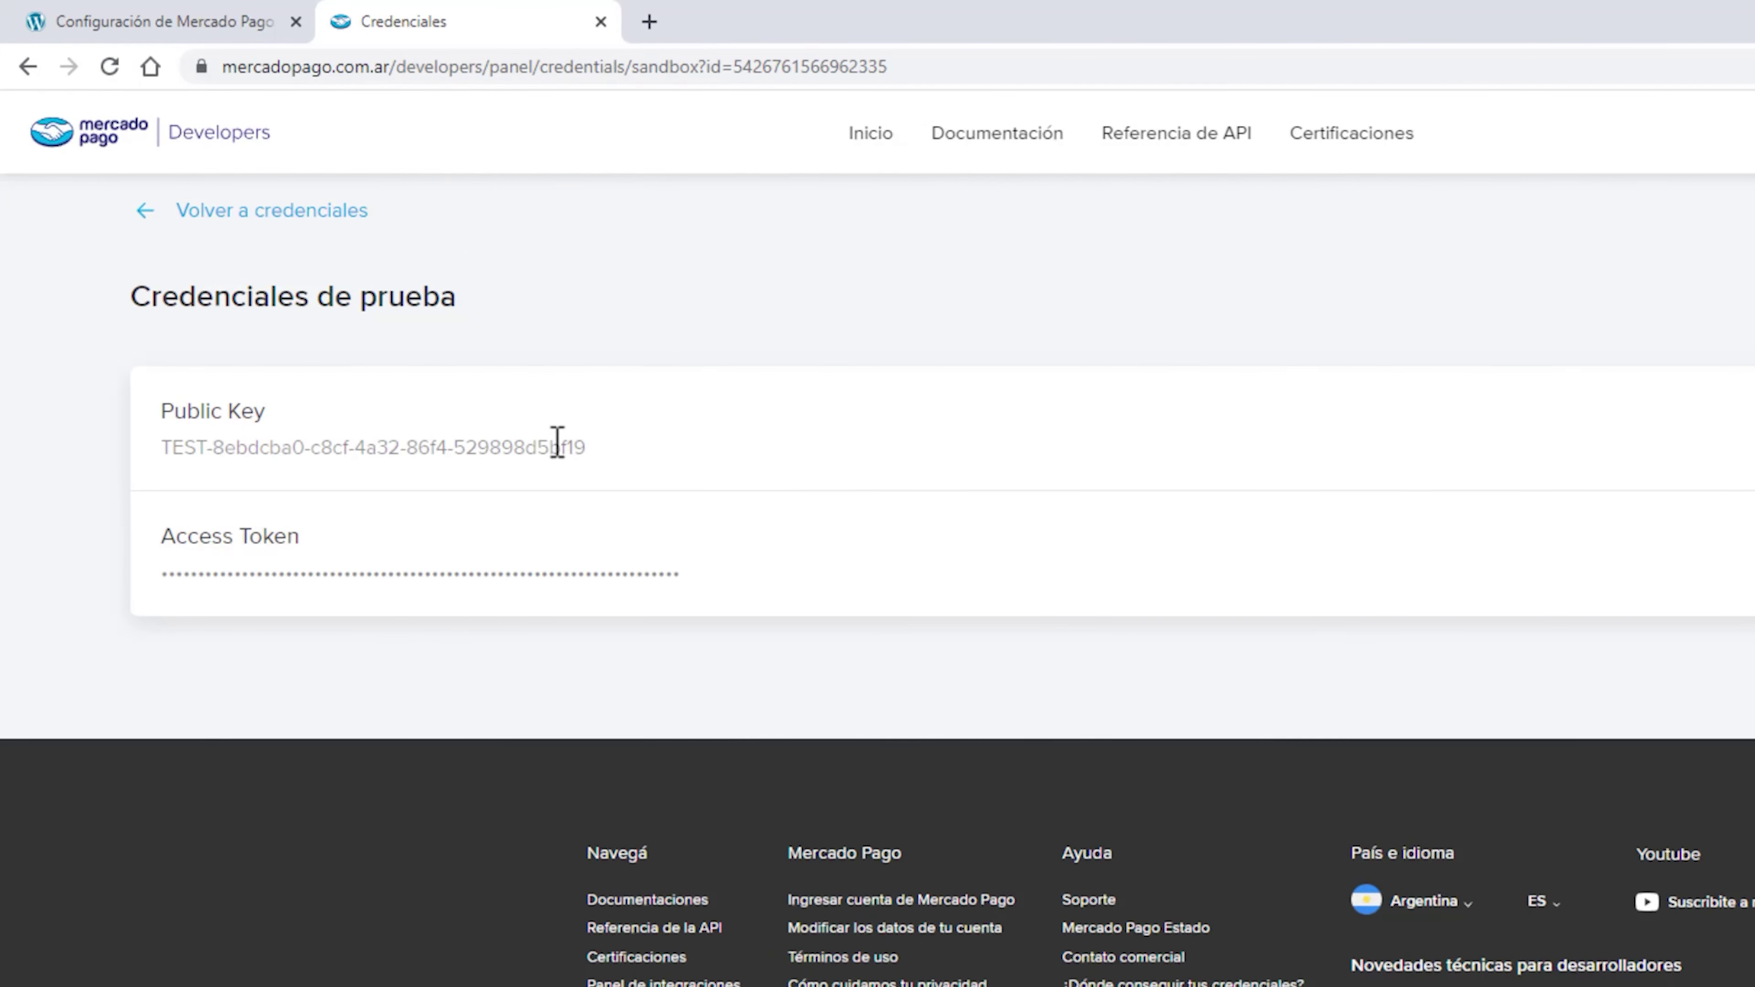
pyautogui.click(452, 553)
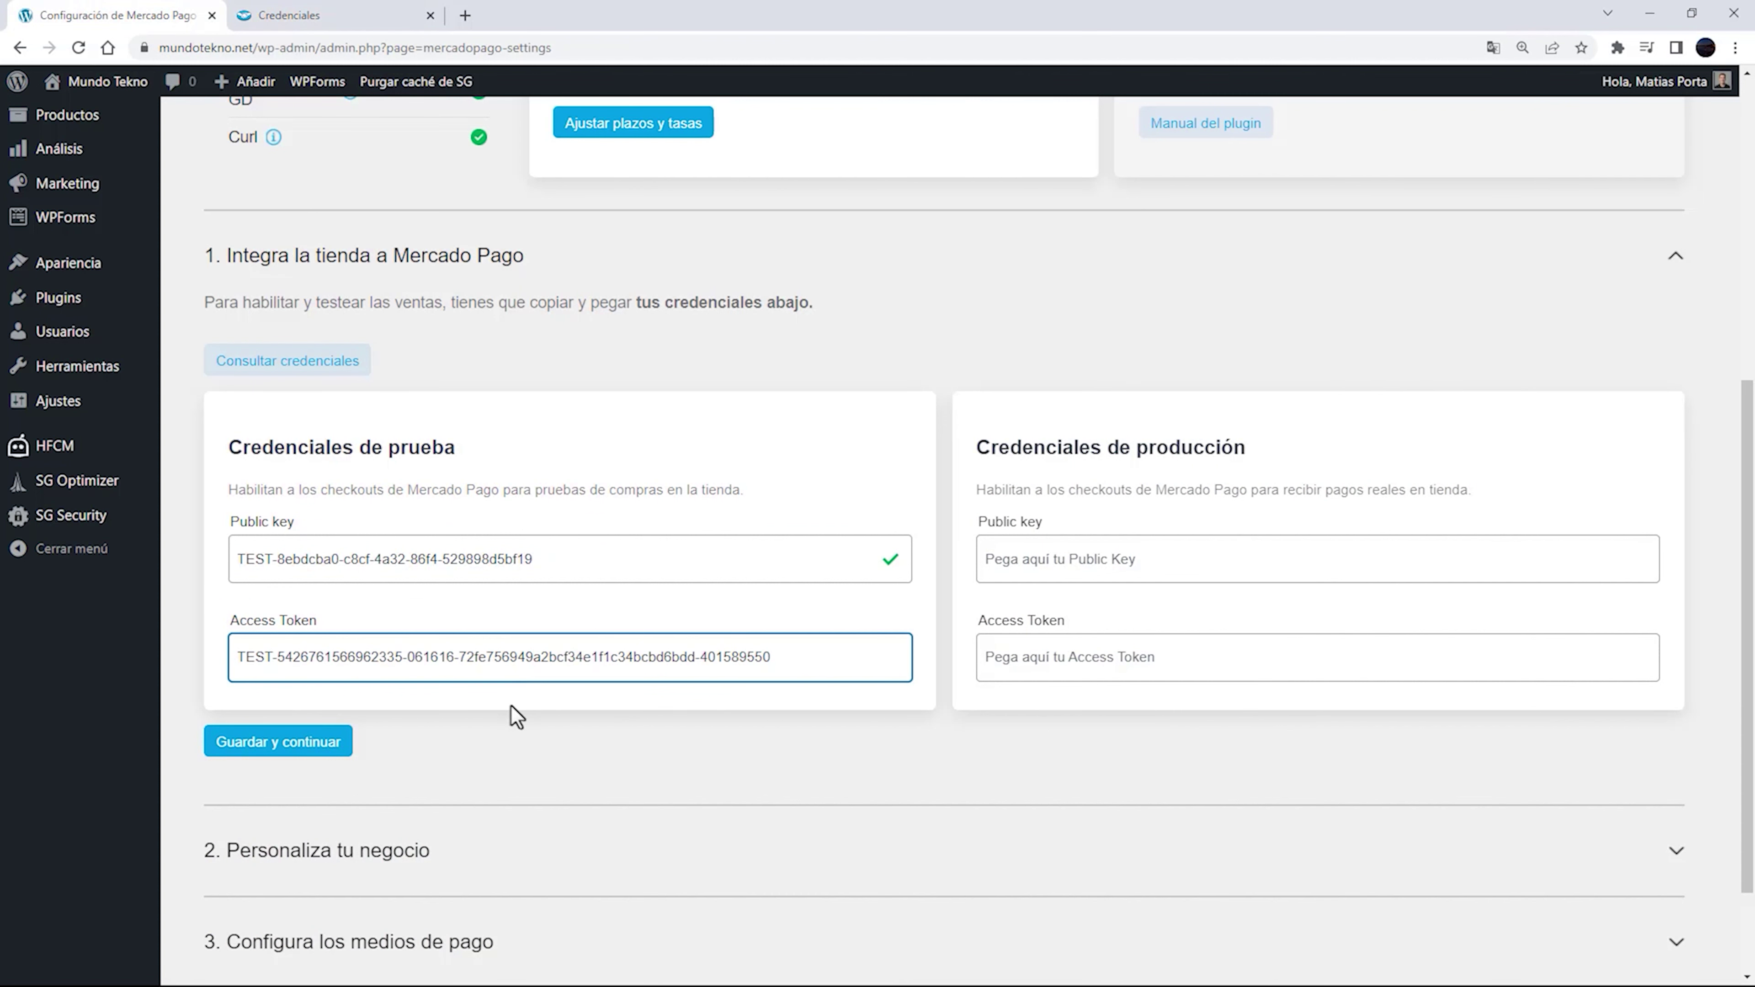
# Step: Save the Mercado Pago test credentials and rename the store to Mundo Tekno
pyautogui.click(311, 743)
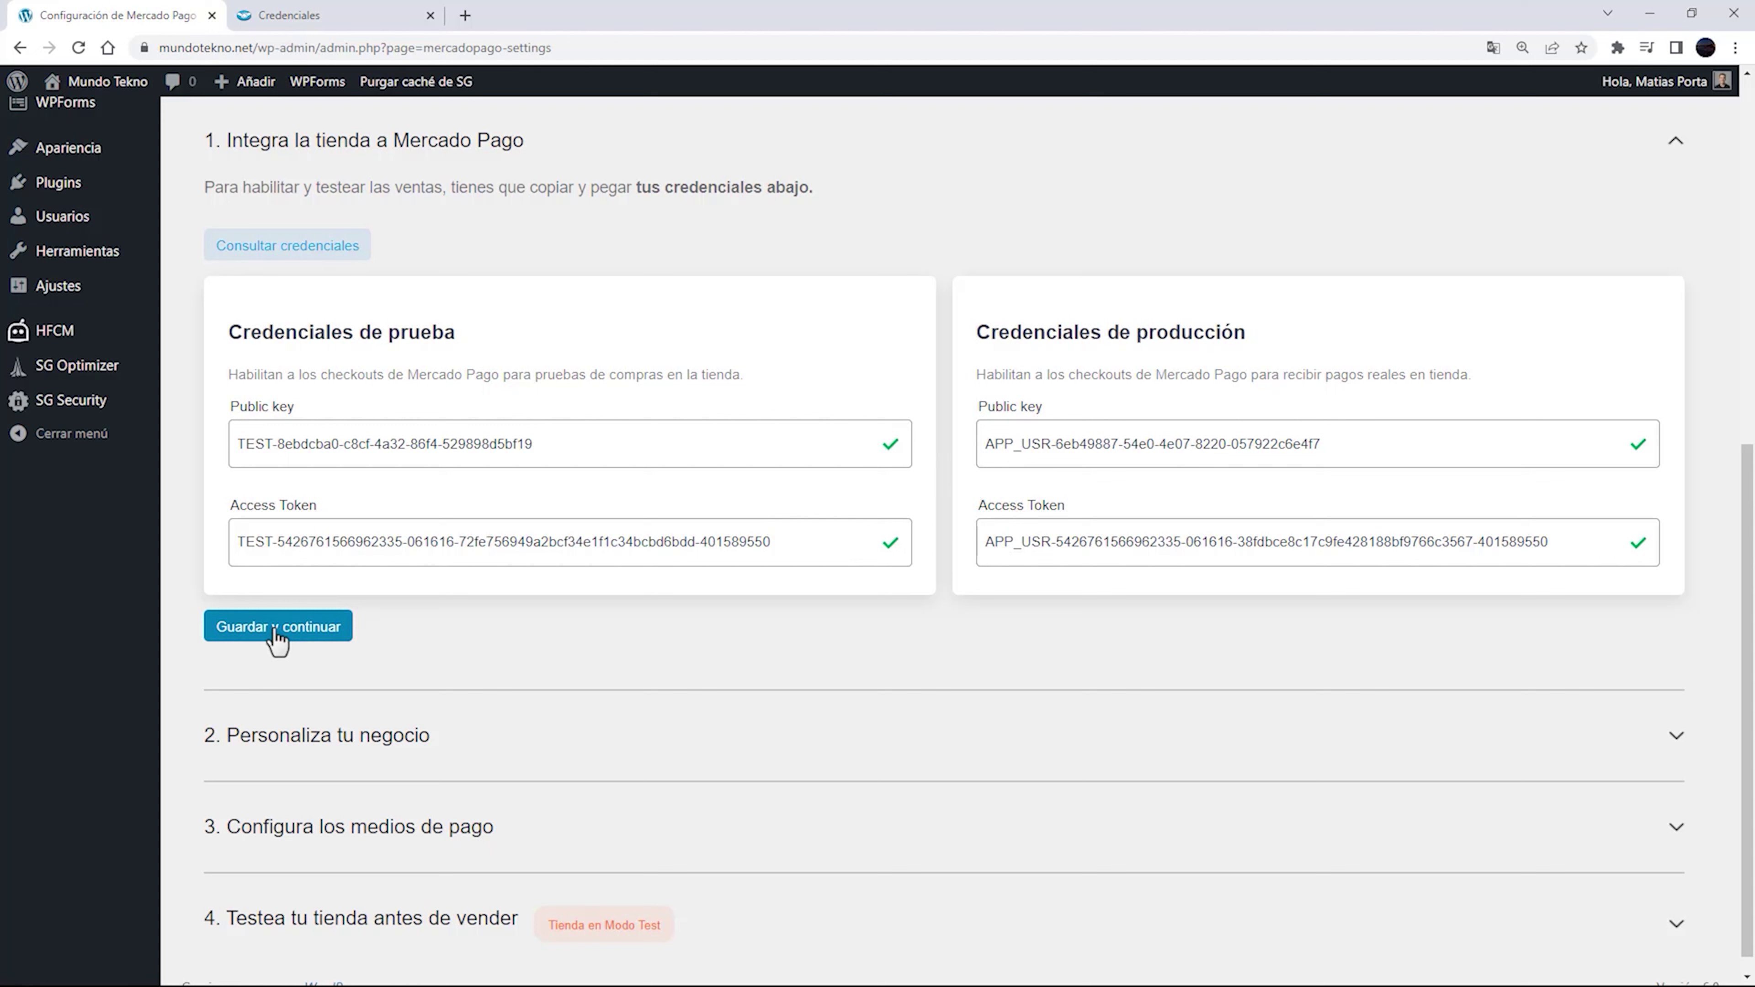
pyautogui.click(276, 630)
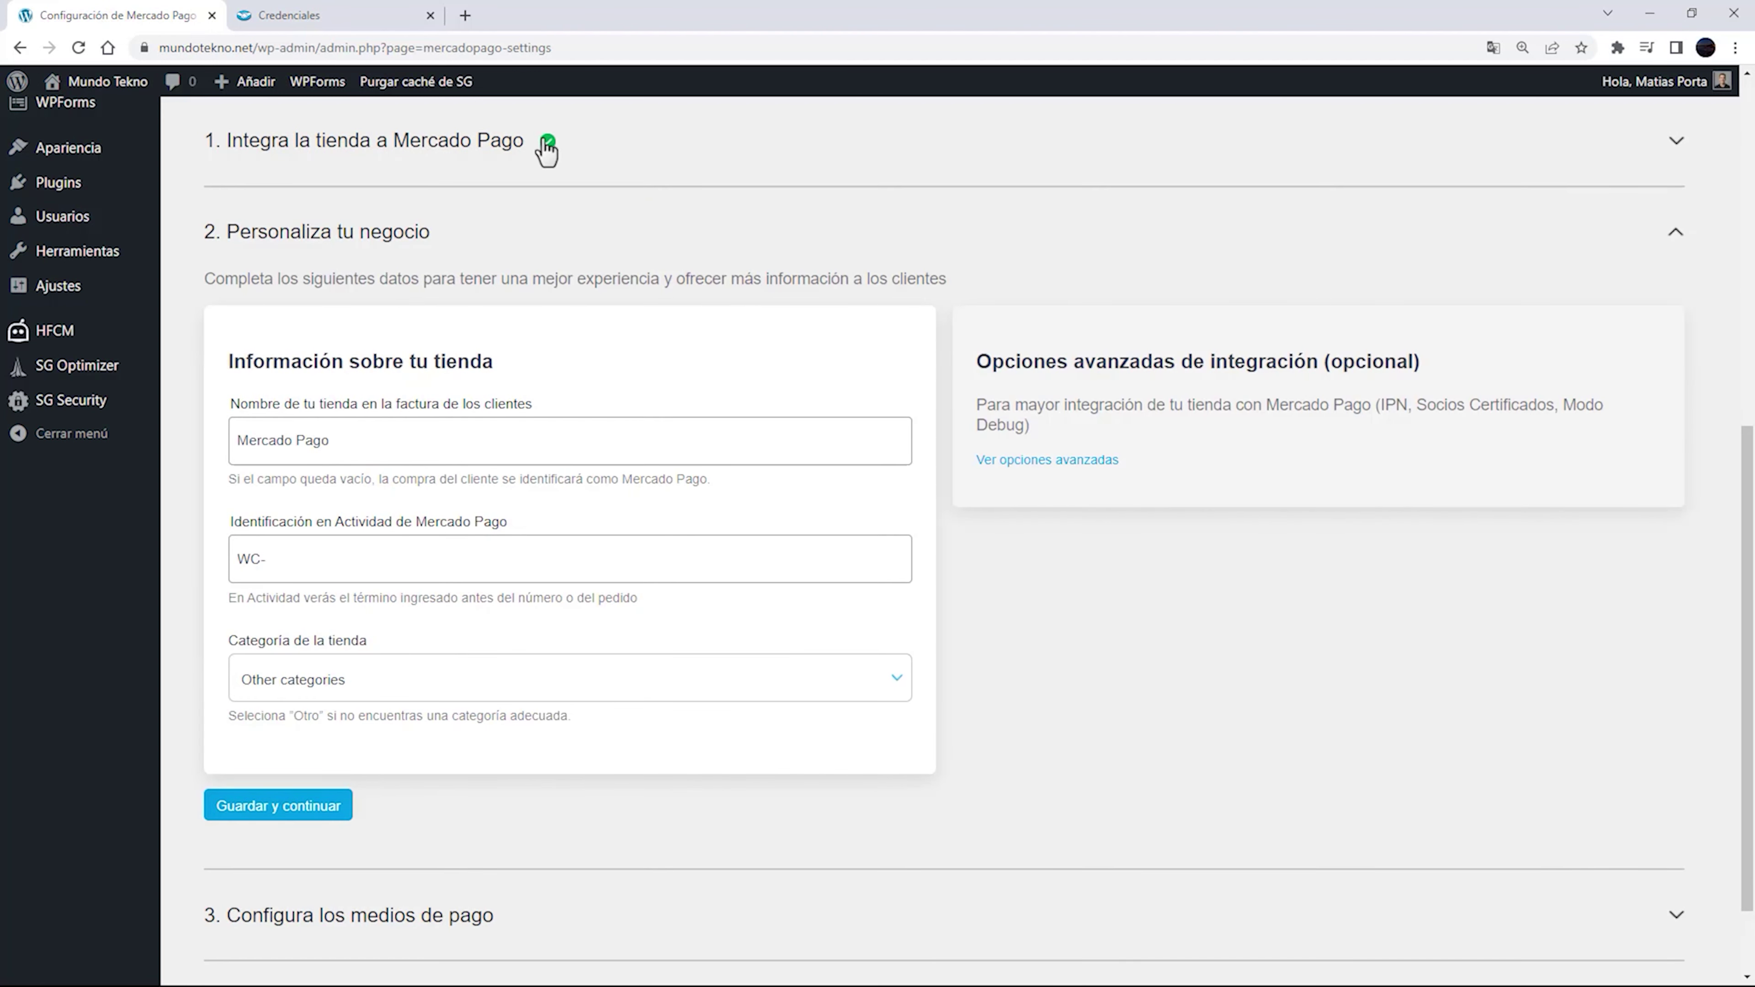
pyautogui.moveTo(331, 440); pyautogui.dragTo(640, 402)
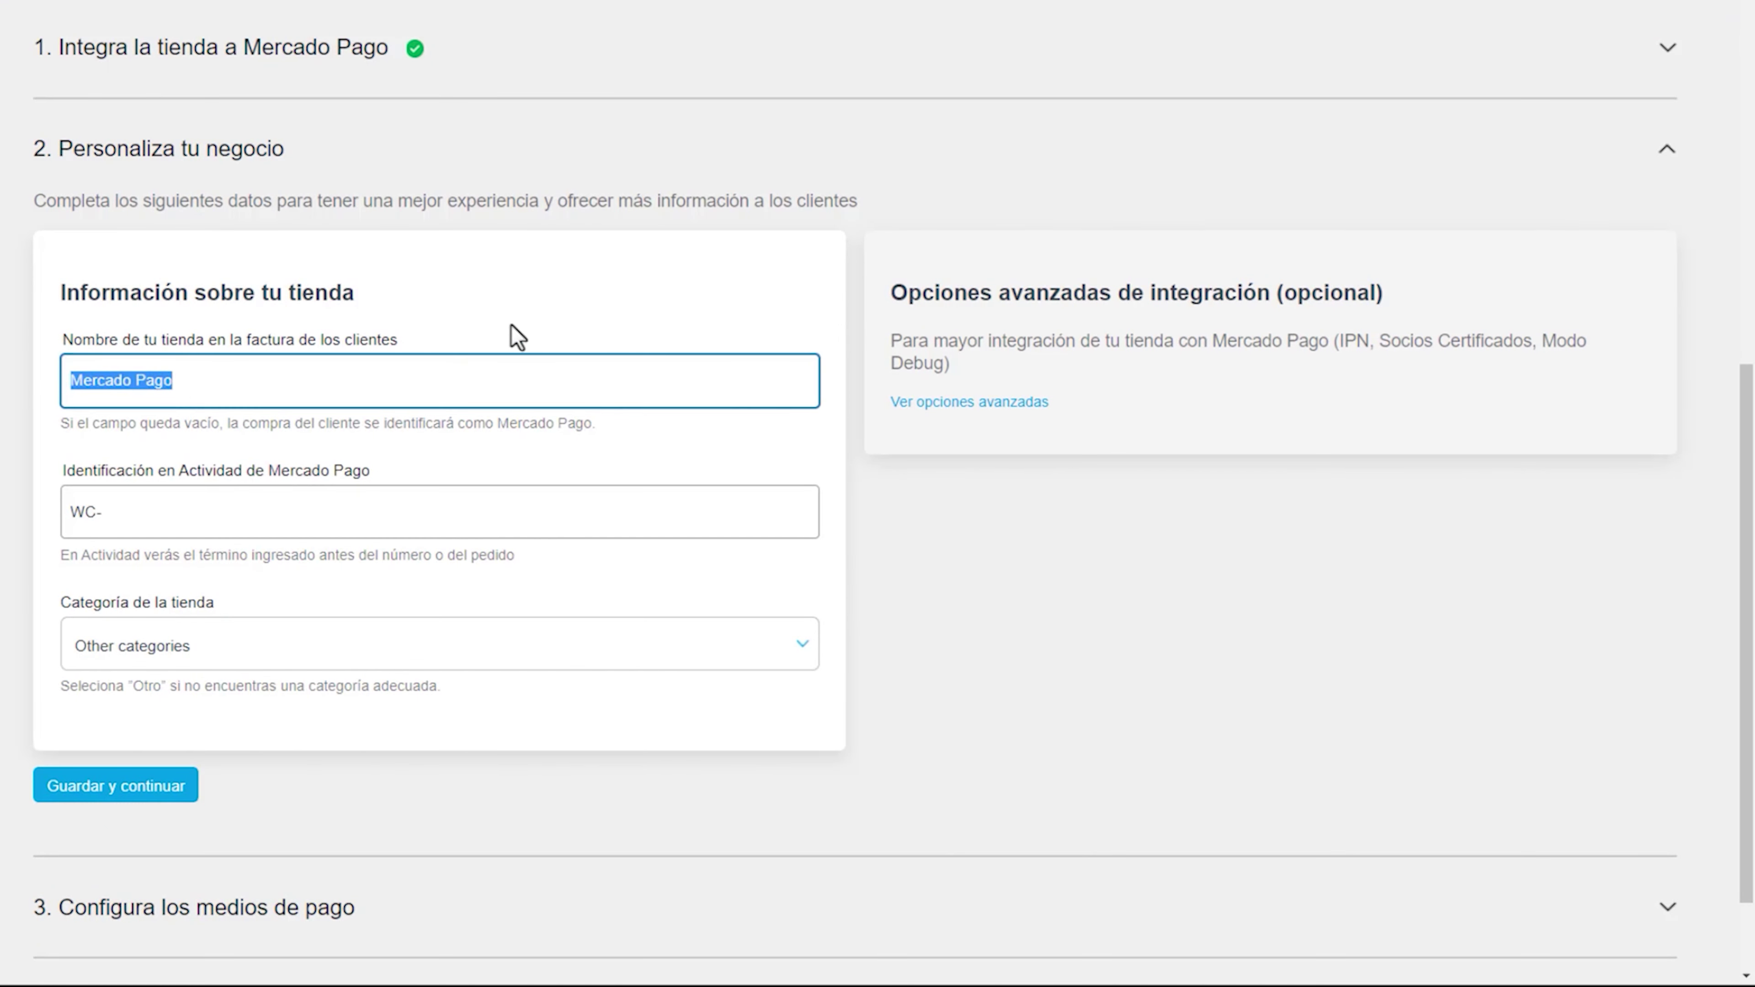
pyautogui.write('Mundo Tekno')
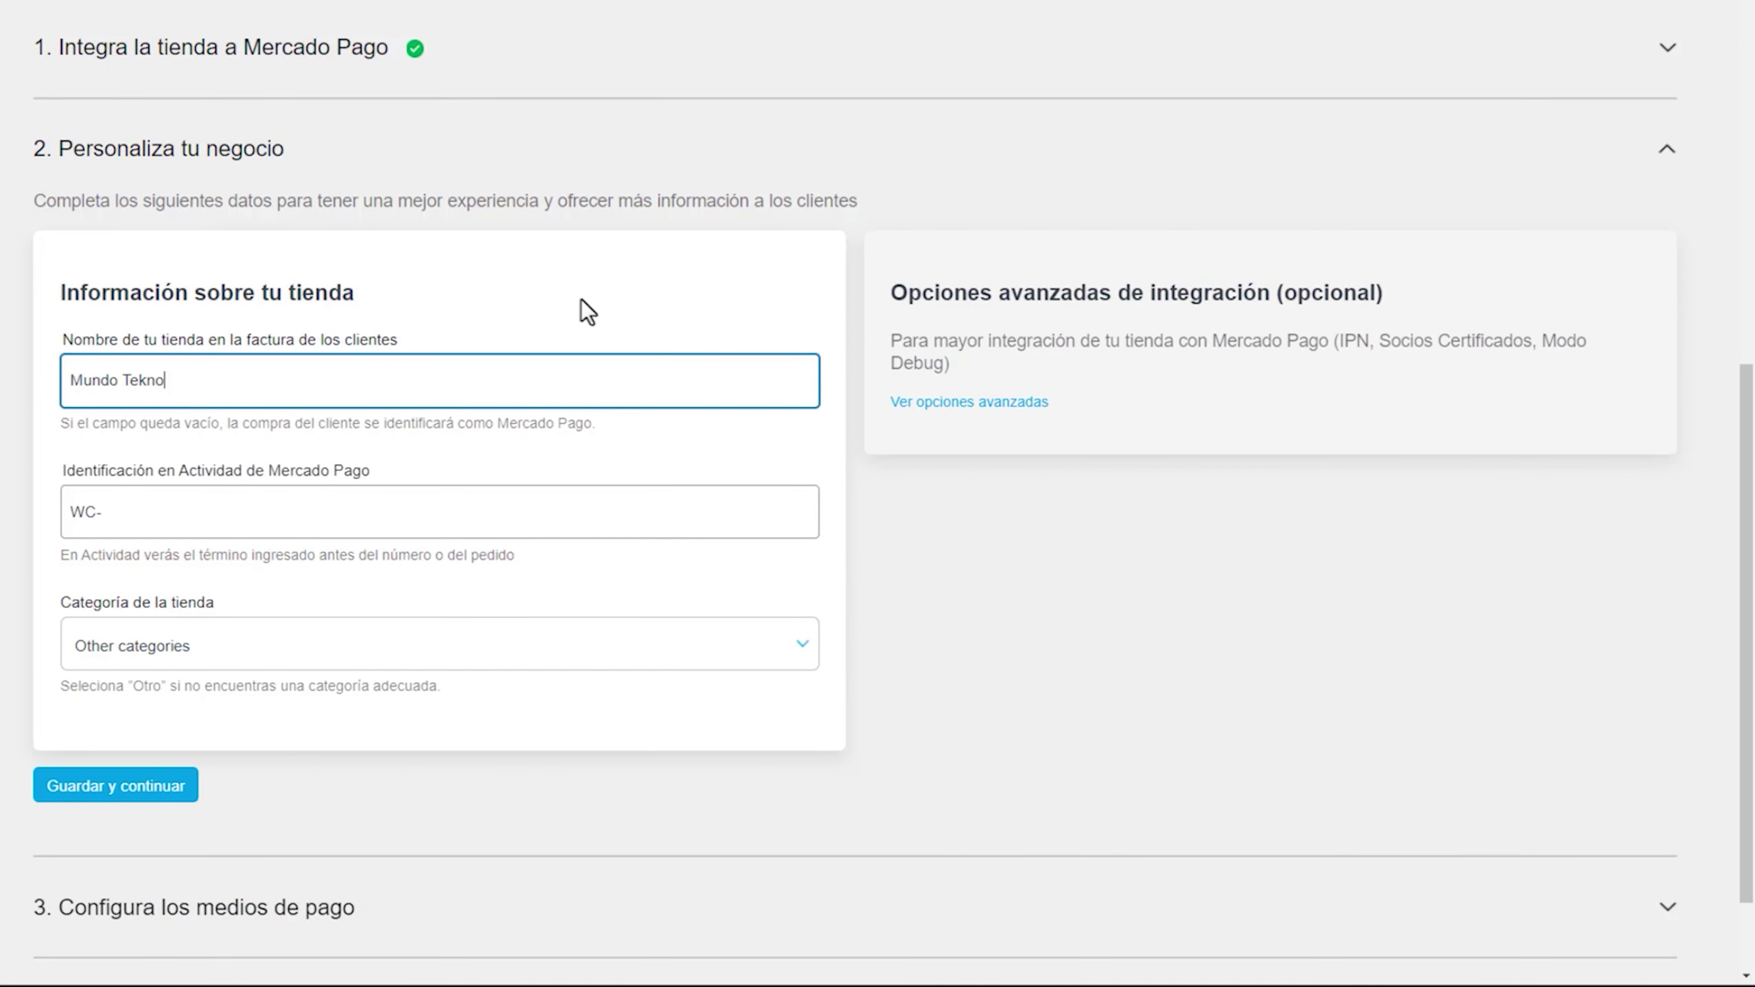
pyautogui.click(104, 515)
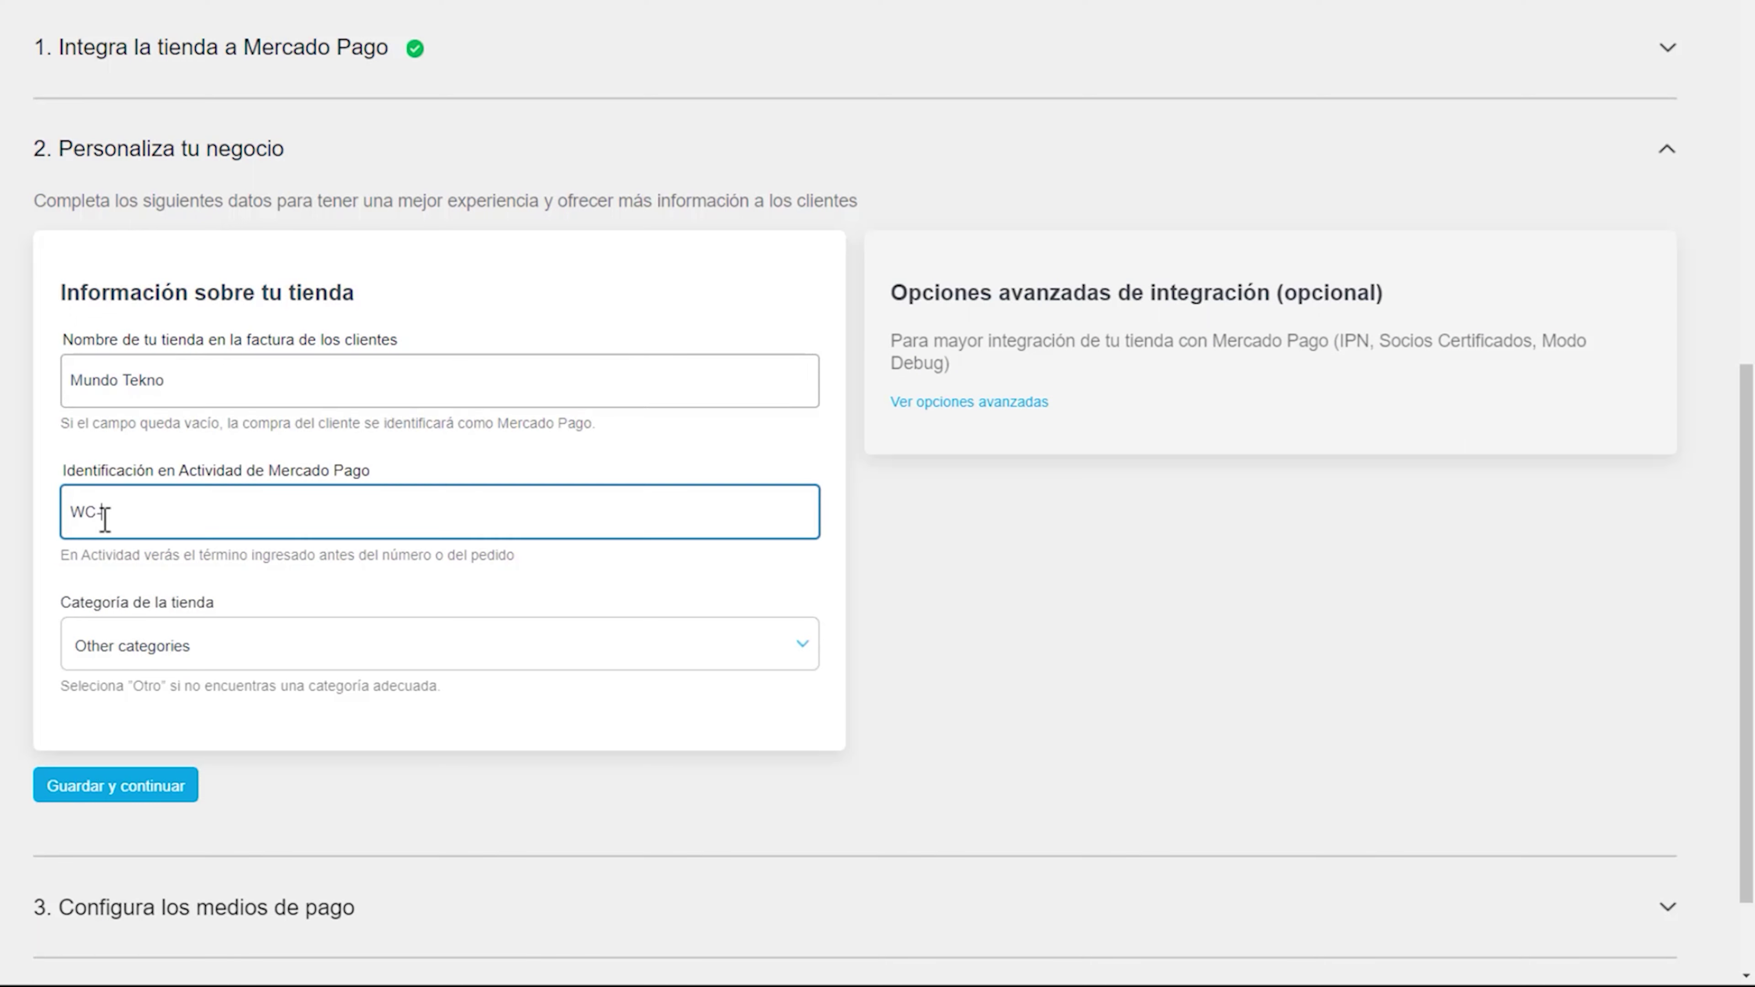
# Step: Set the store category to Computers & Tablets and save the business details
pyautogui.click(219, 646)
pyautogui.scroll(1, 417, 454)
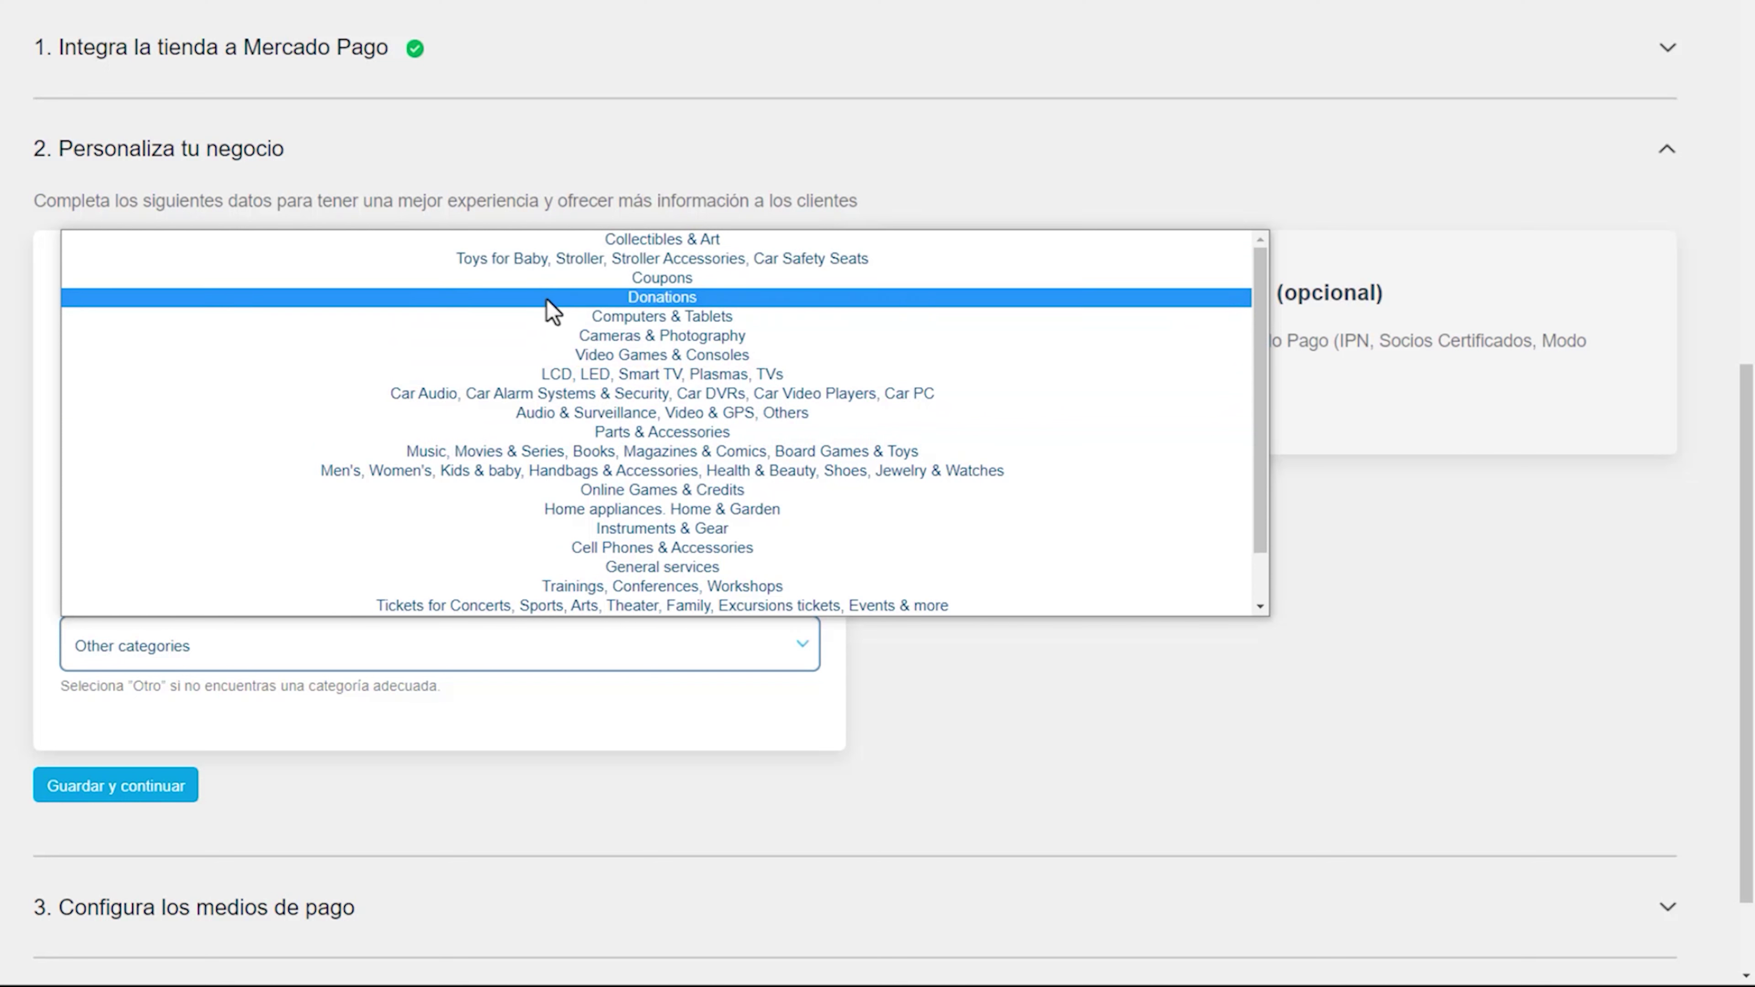
pyautogui.click(548, 316)
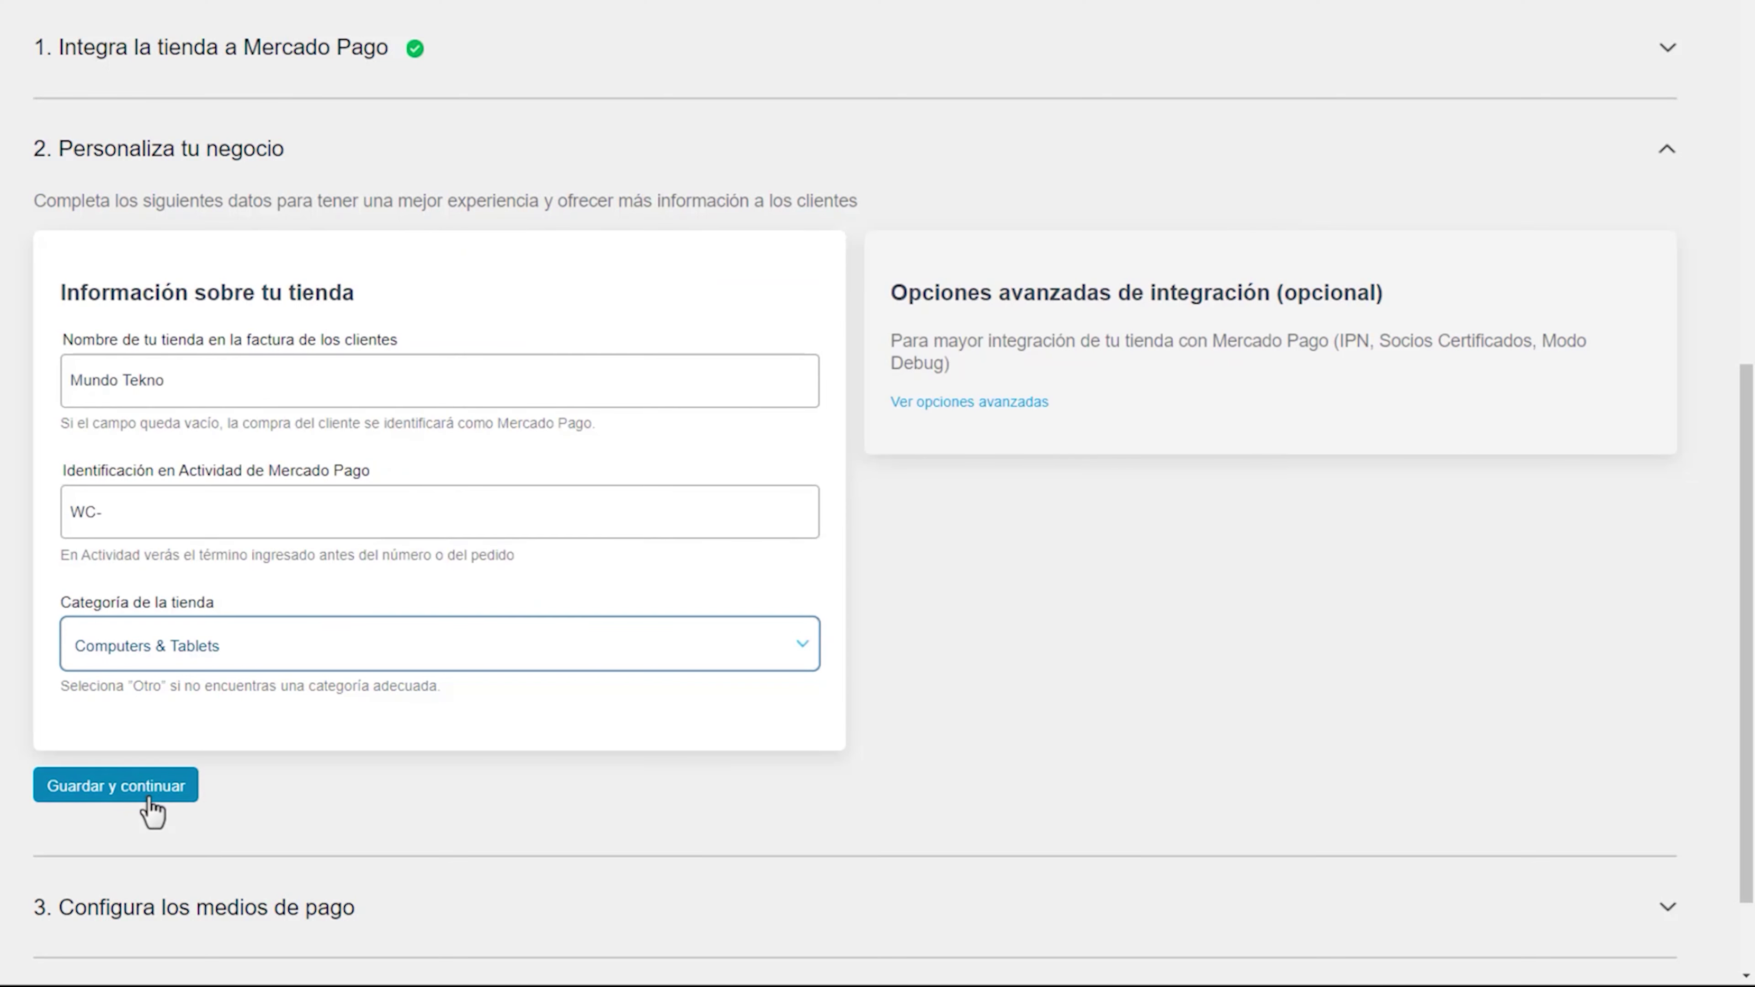
pyautogui.click(194, 785)
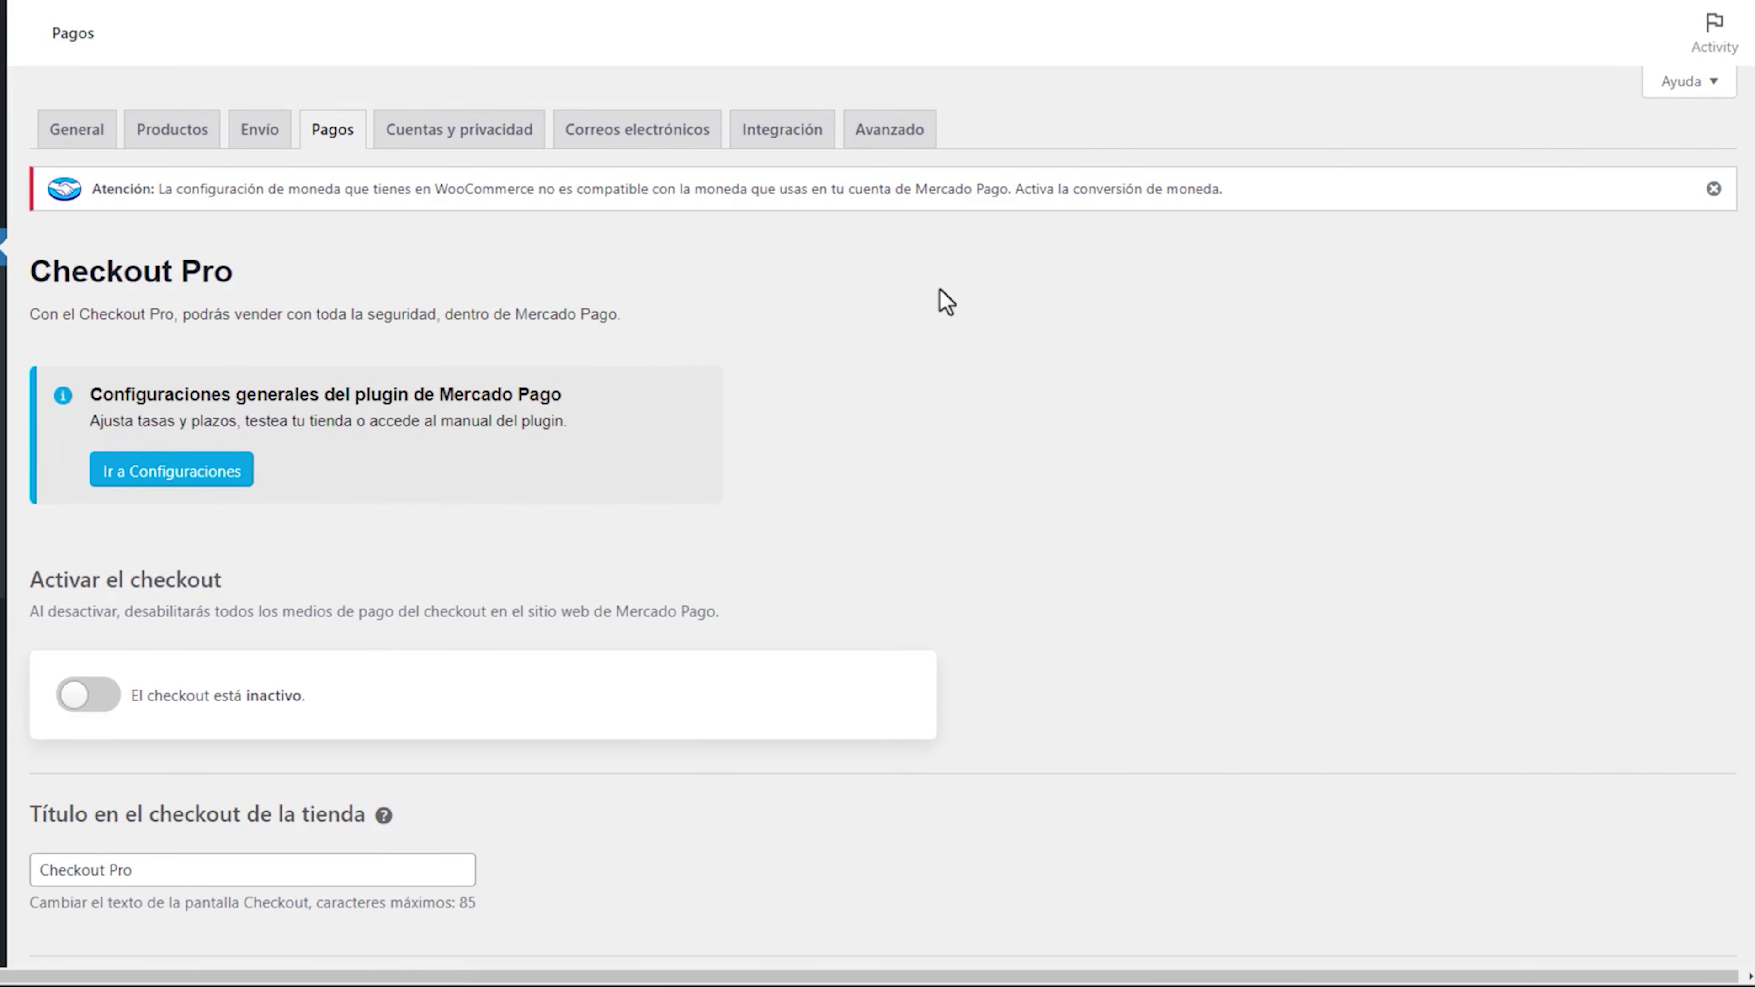
# Step: Activate the Checkout Pro checkout and enable currency conversion
pyautogui.scroll(-4, 945, 302)
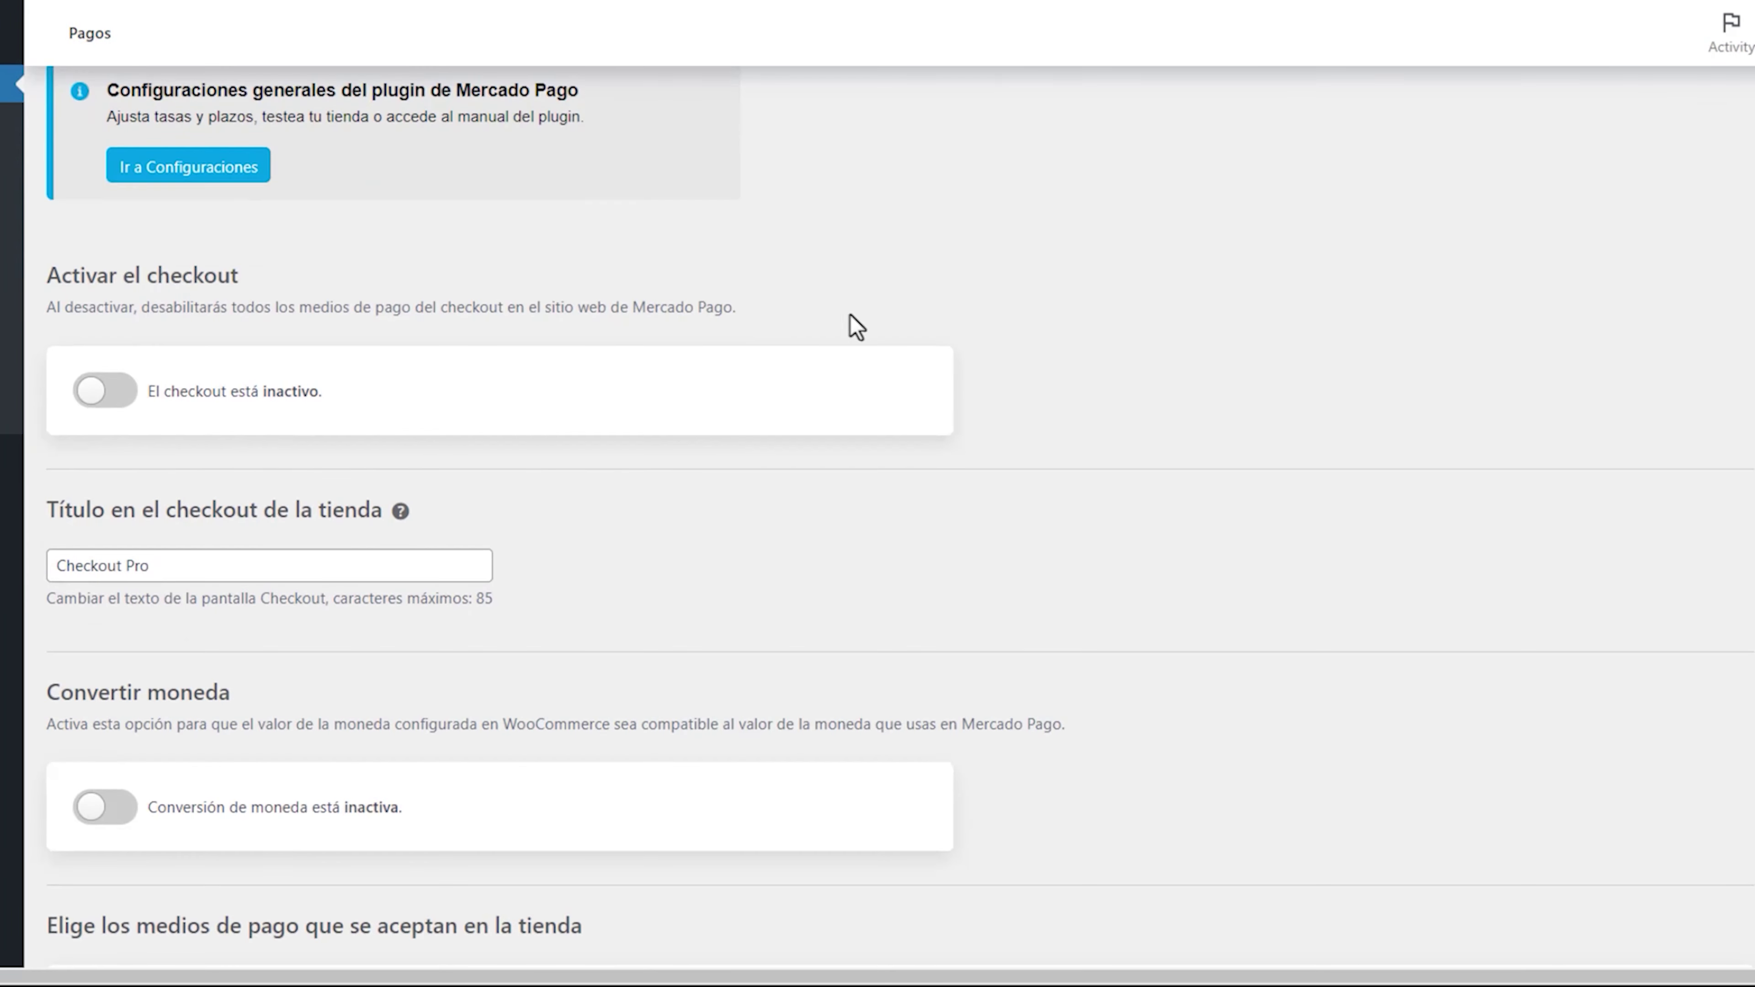
pyautogui.click(104, 393)
pyautogui.scroll(-3, 584, 394)
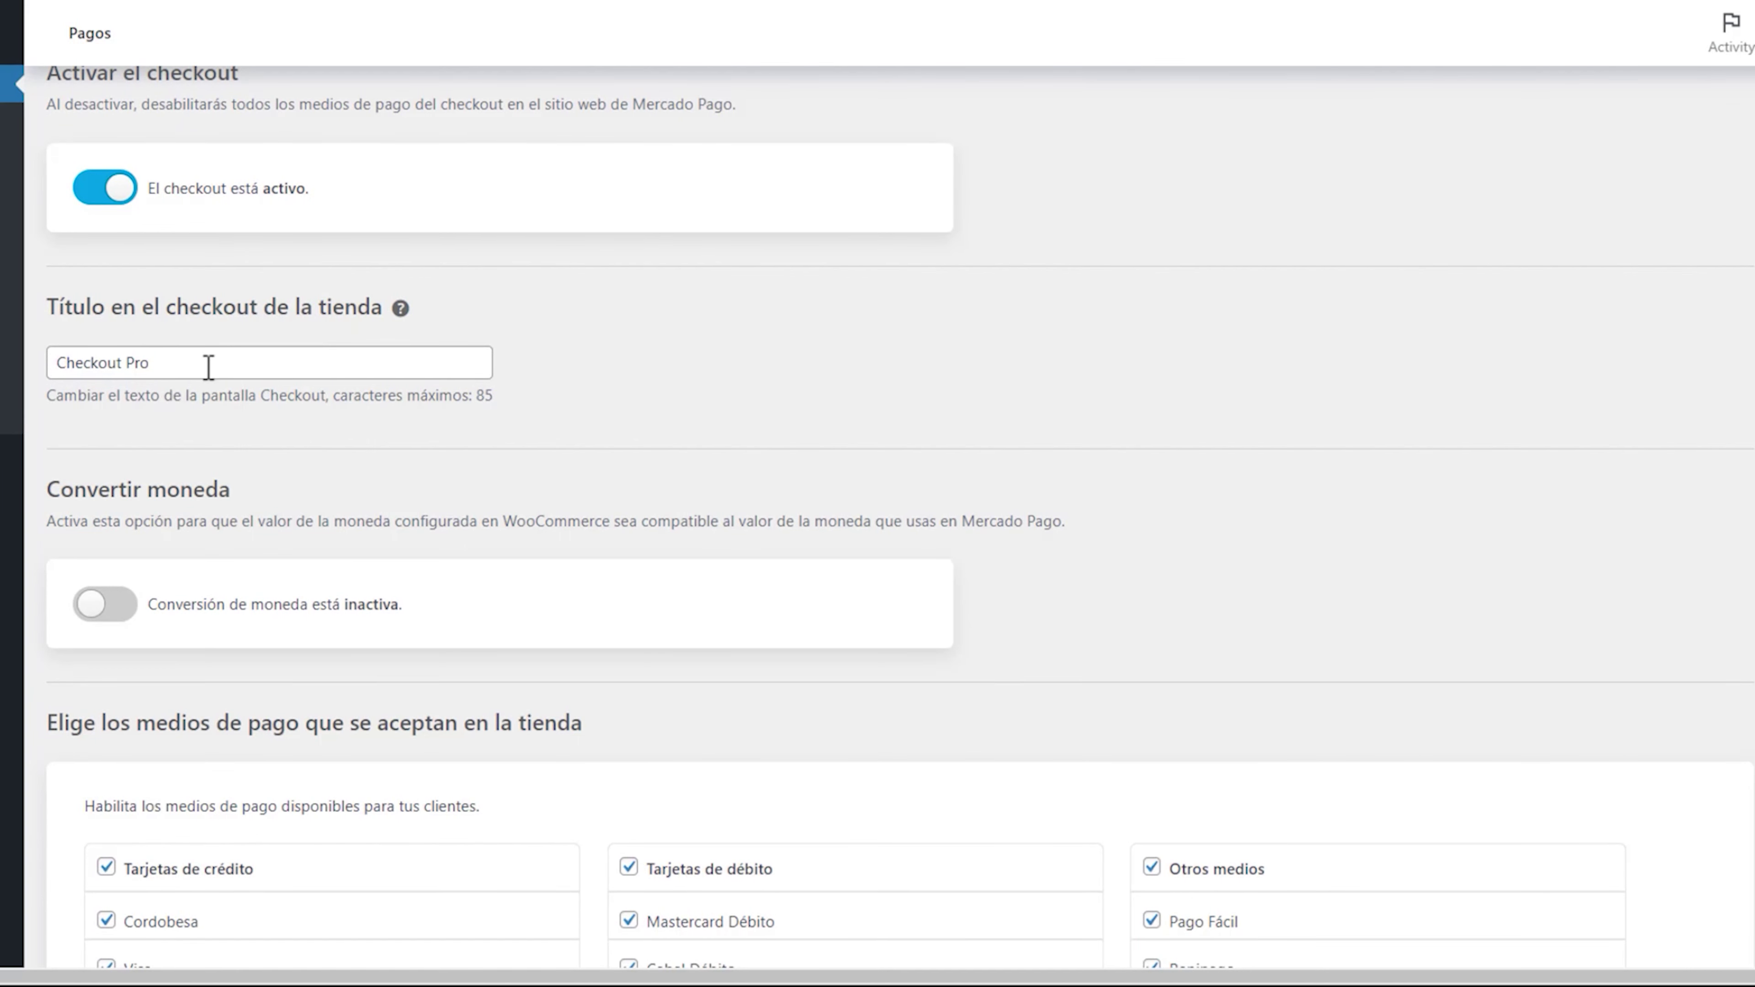
pyautogui.scroll(-3, 322, 424)
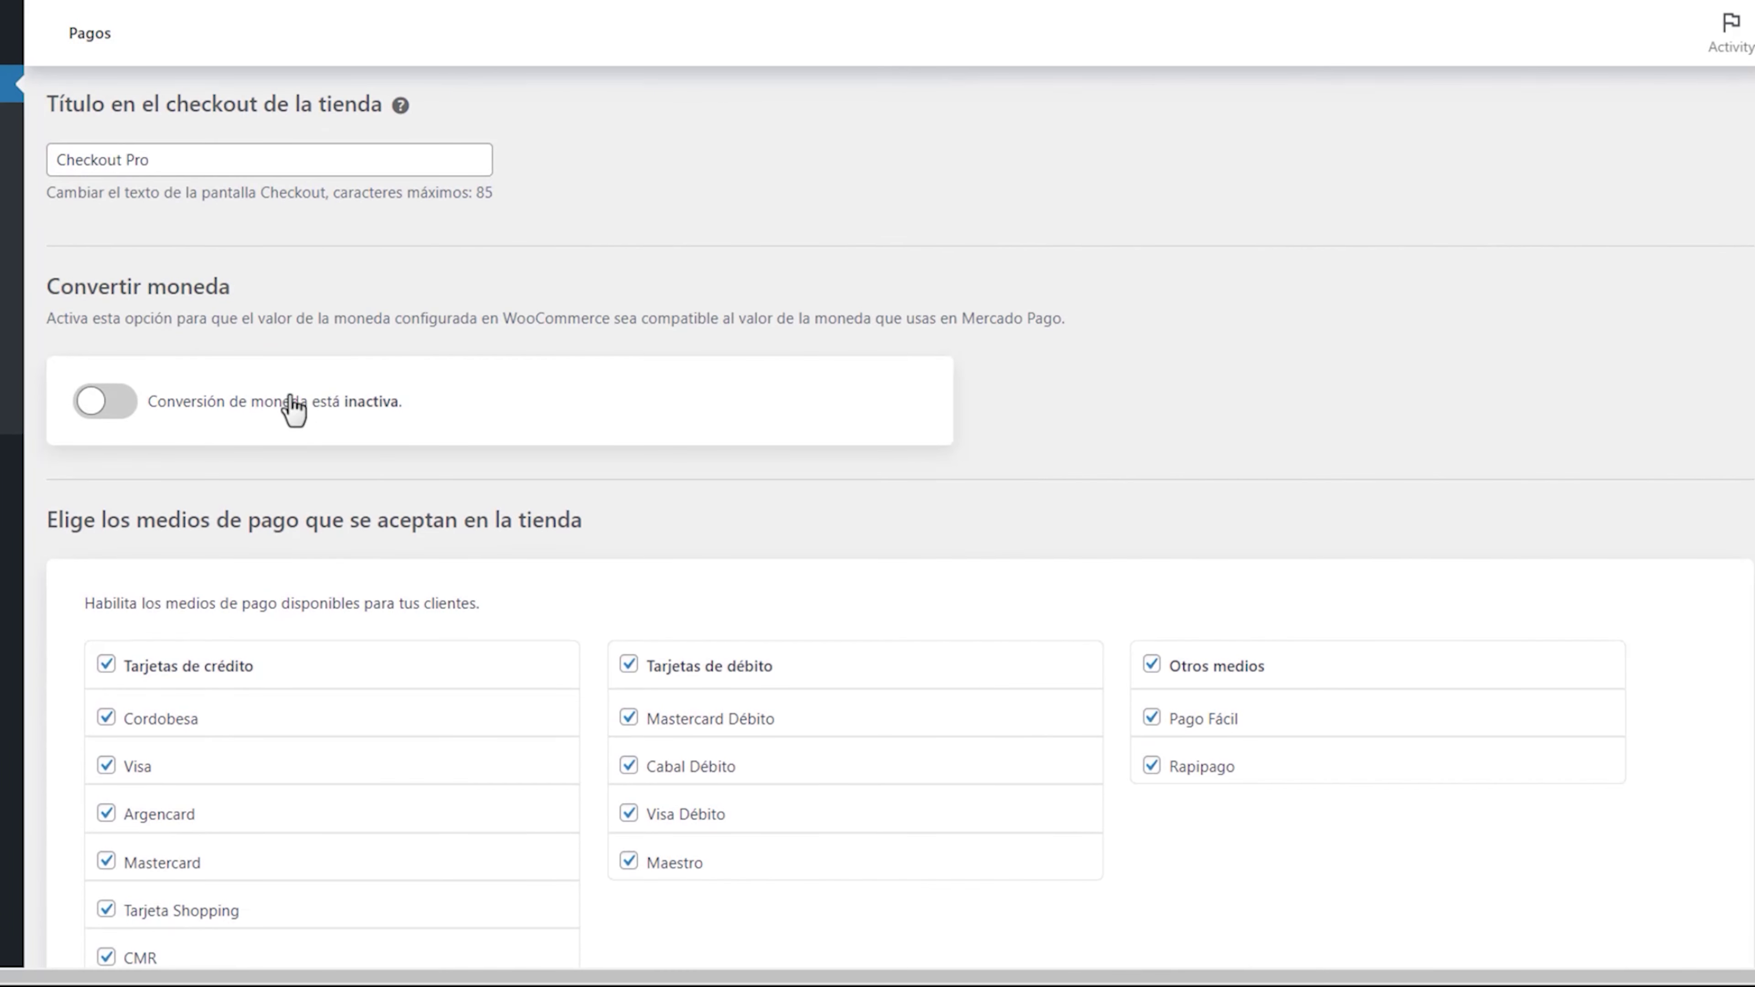
pyautogui.click(130, 412)
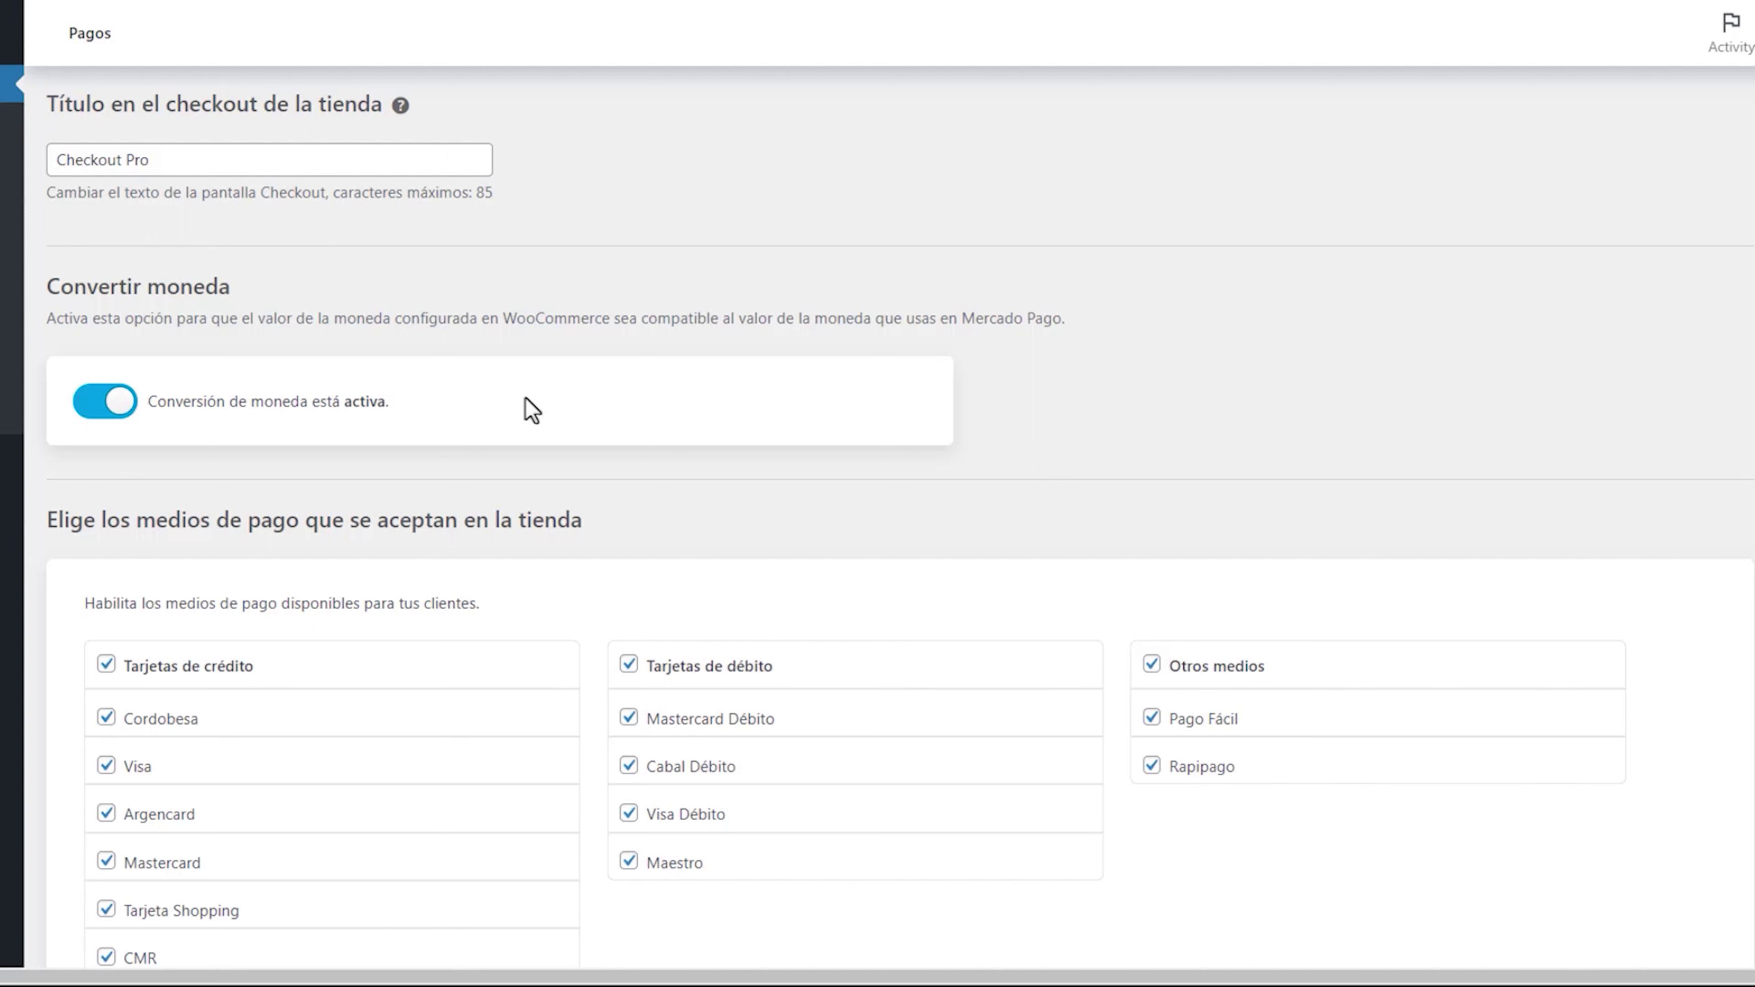
pyautogui.scroll(-7, 531, 409)
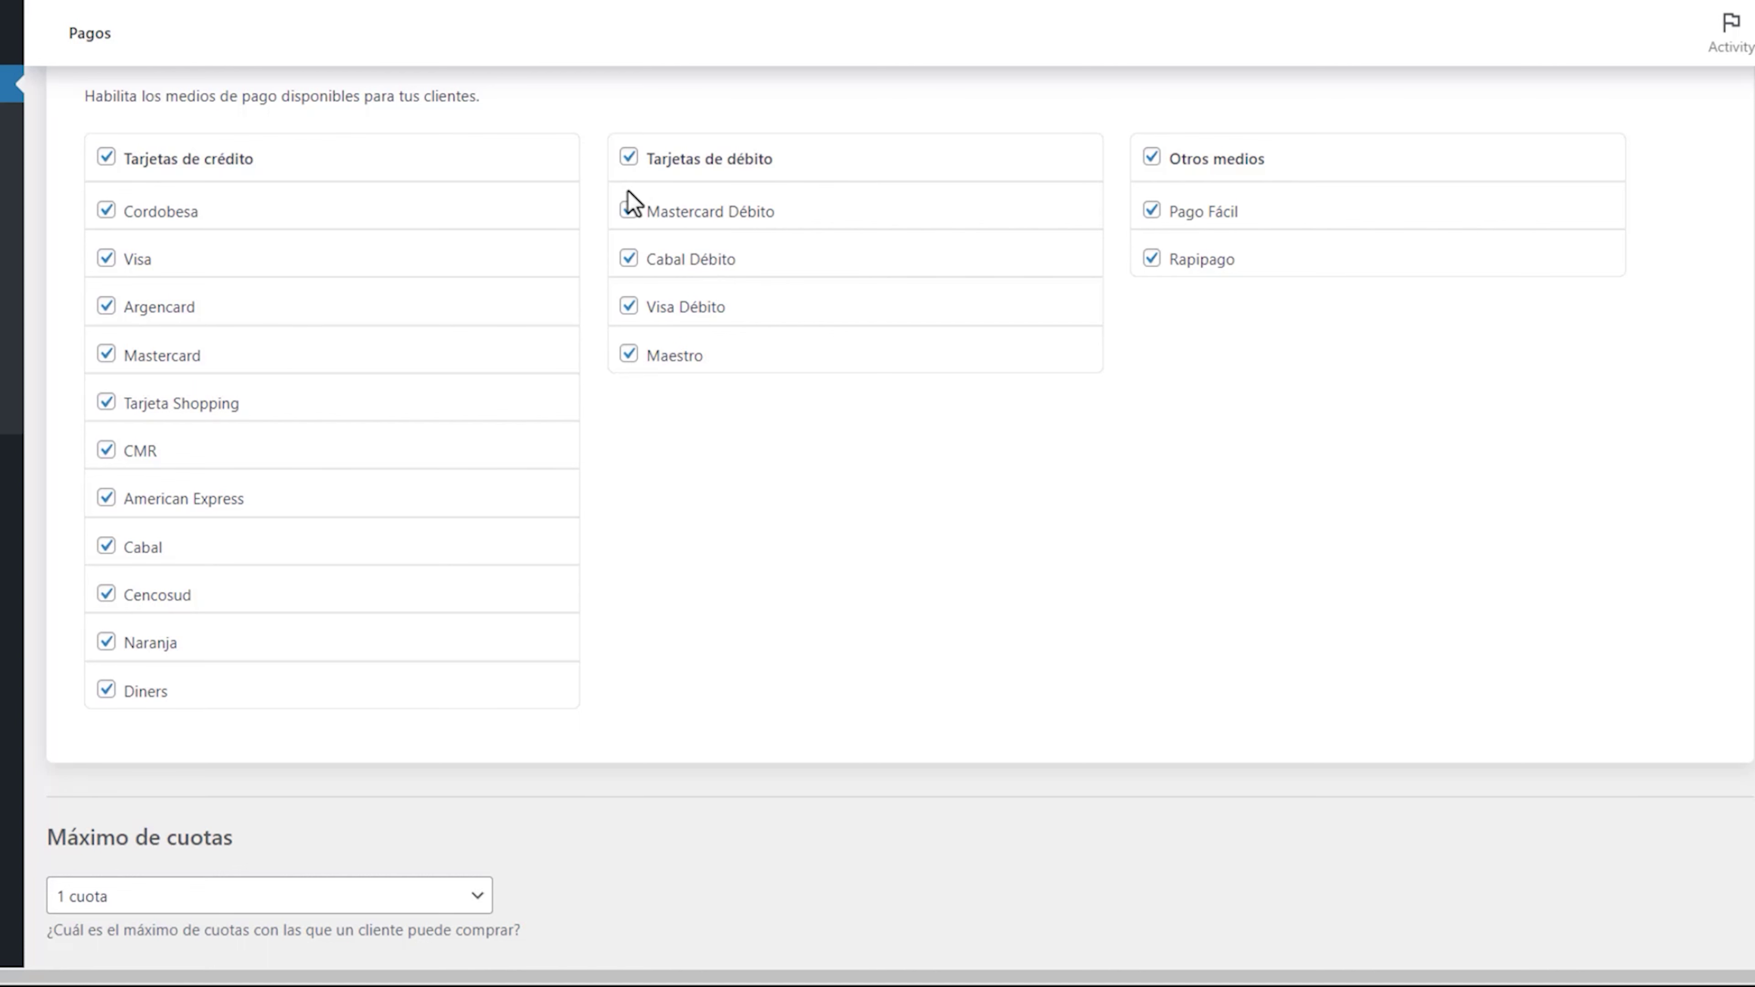
# Step: Stop accepting Maestro, Cabal Débito, Cordobesa, Argencard, CMR, Cabal, Cencosud and Diners cards
pyautogui.click(628, 354)
pyautogui.click(629, 259)
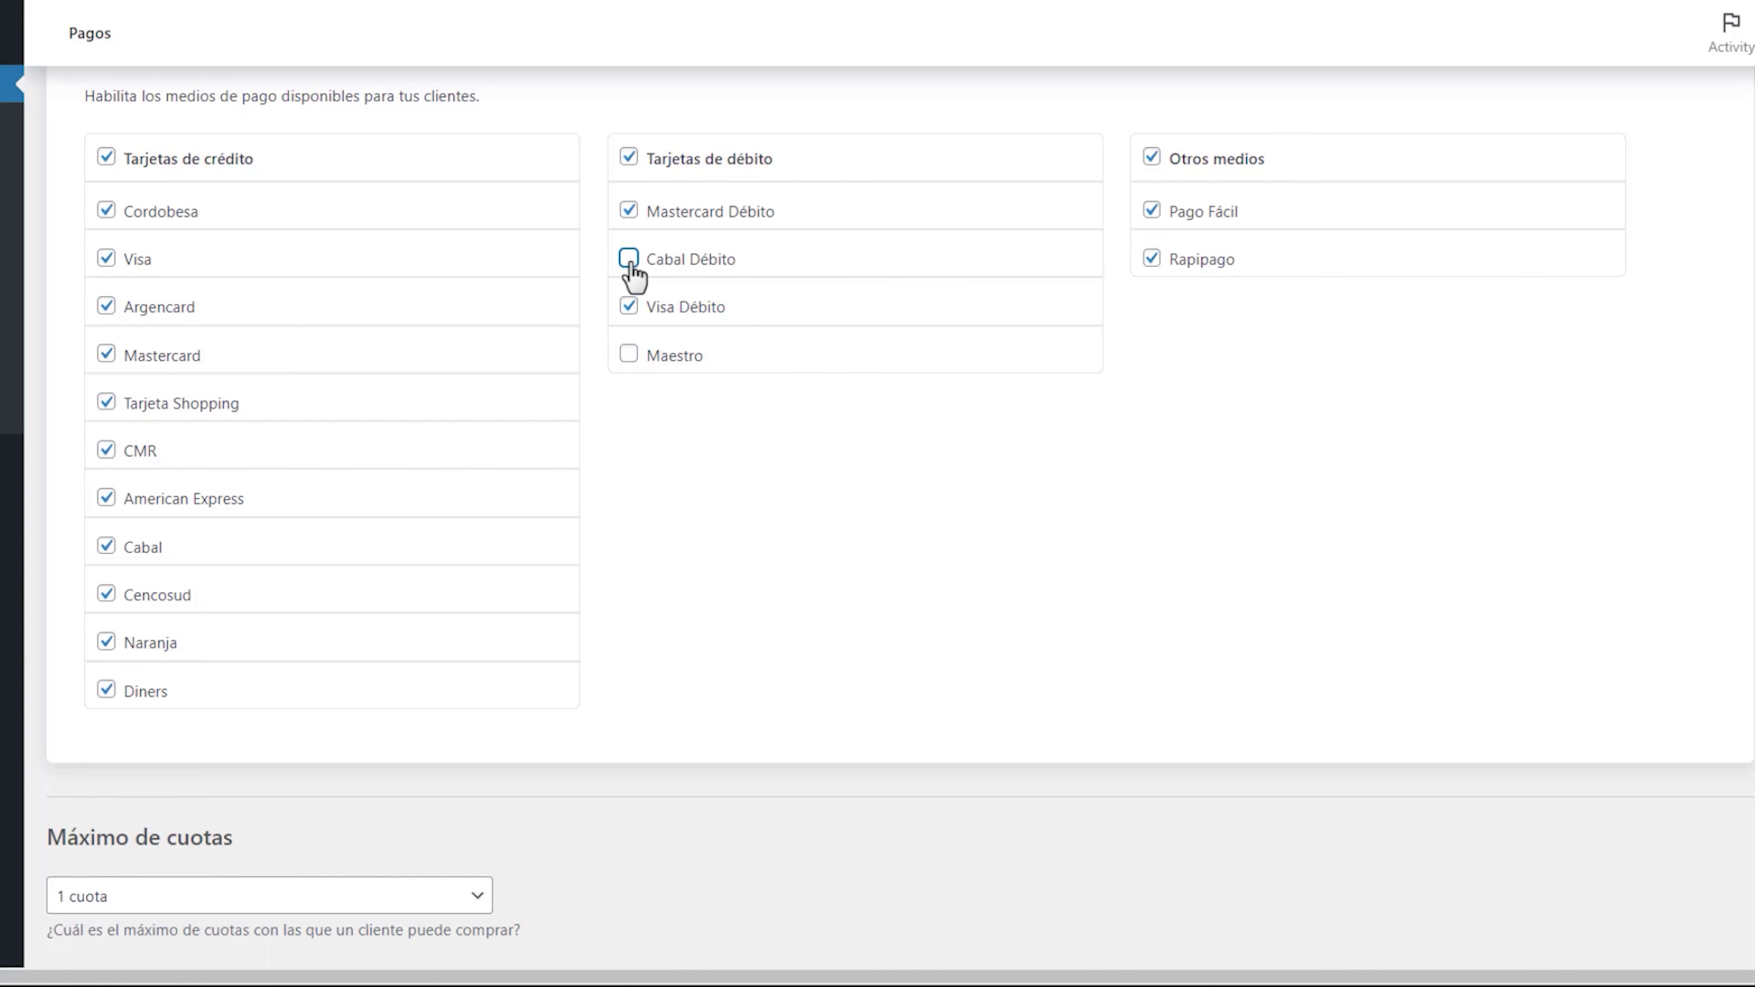
pyautogui.click(106, 212)
pyautogui.click(106, 307)
pyautogui.click(105, 450)
pyautogui.click(105, 546)
pyautogui.click(105, 594)
pyautogui.click(106, 690)
# Step: Allow a maximum of 12 cuotas and save the Checkout Pro settings
pyautogui.scroll(-4, 414, 587)
pyautogui.click(431, 570)
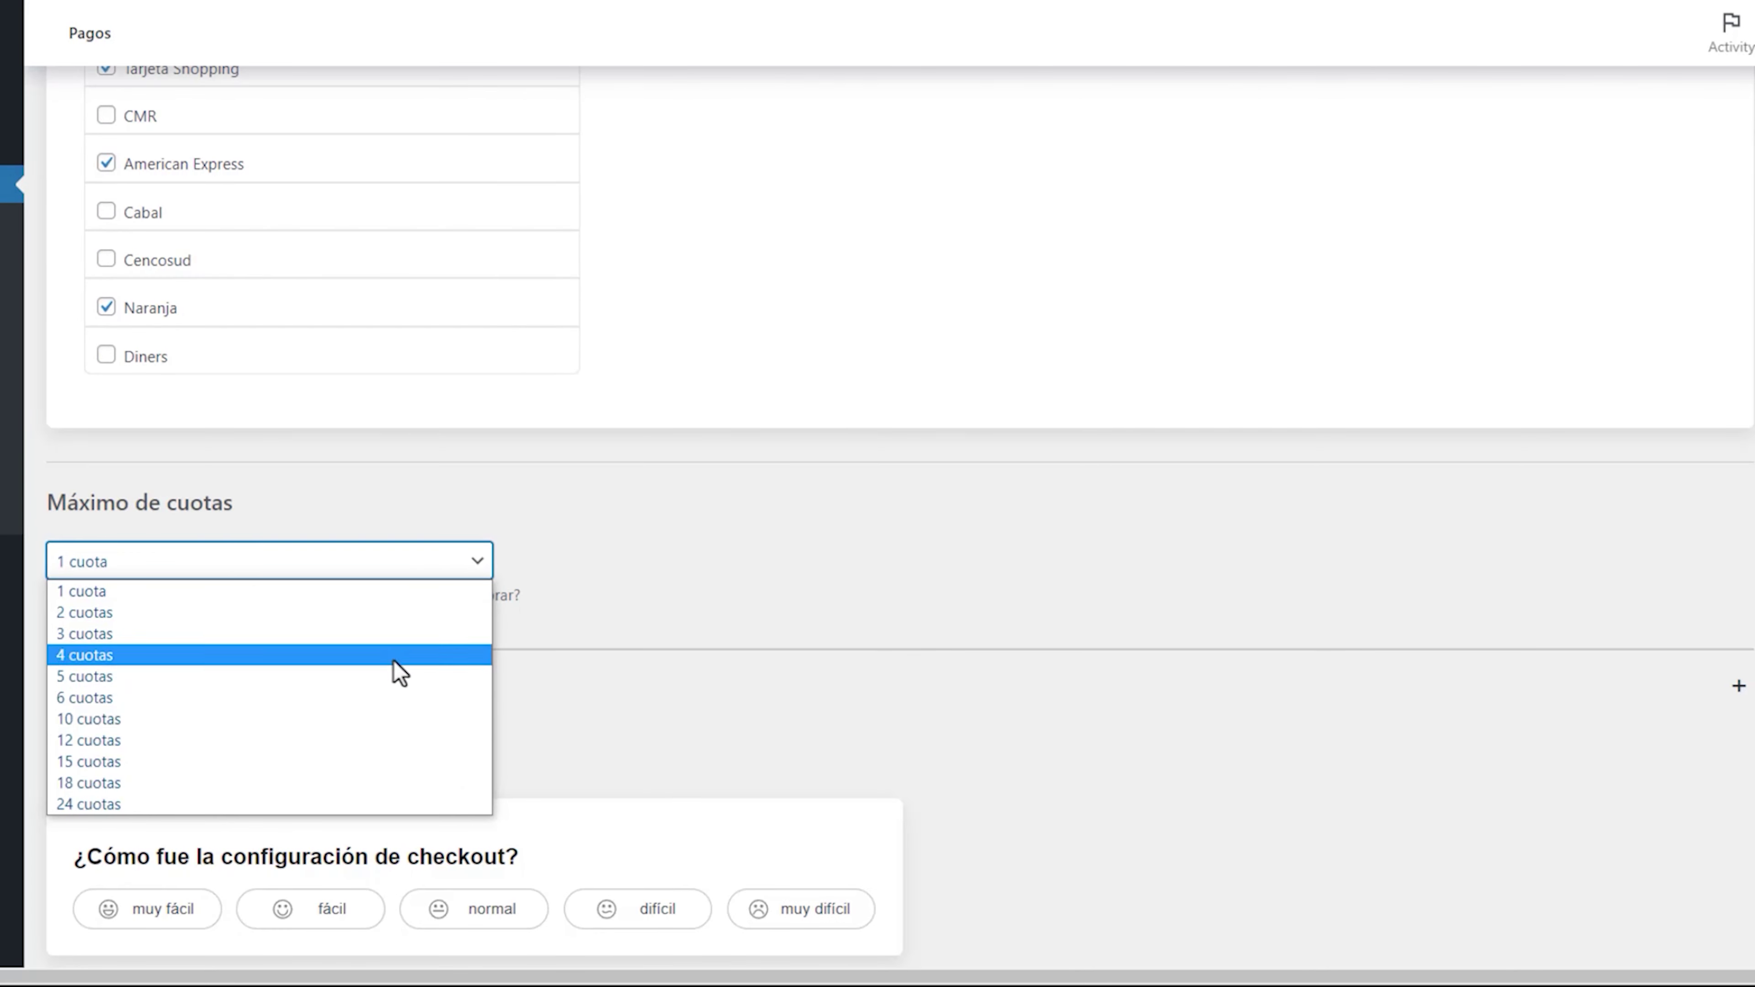
pyautogui.click(391, 741)
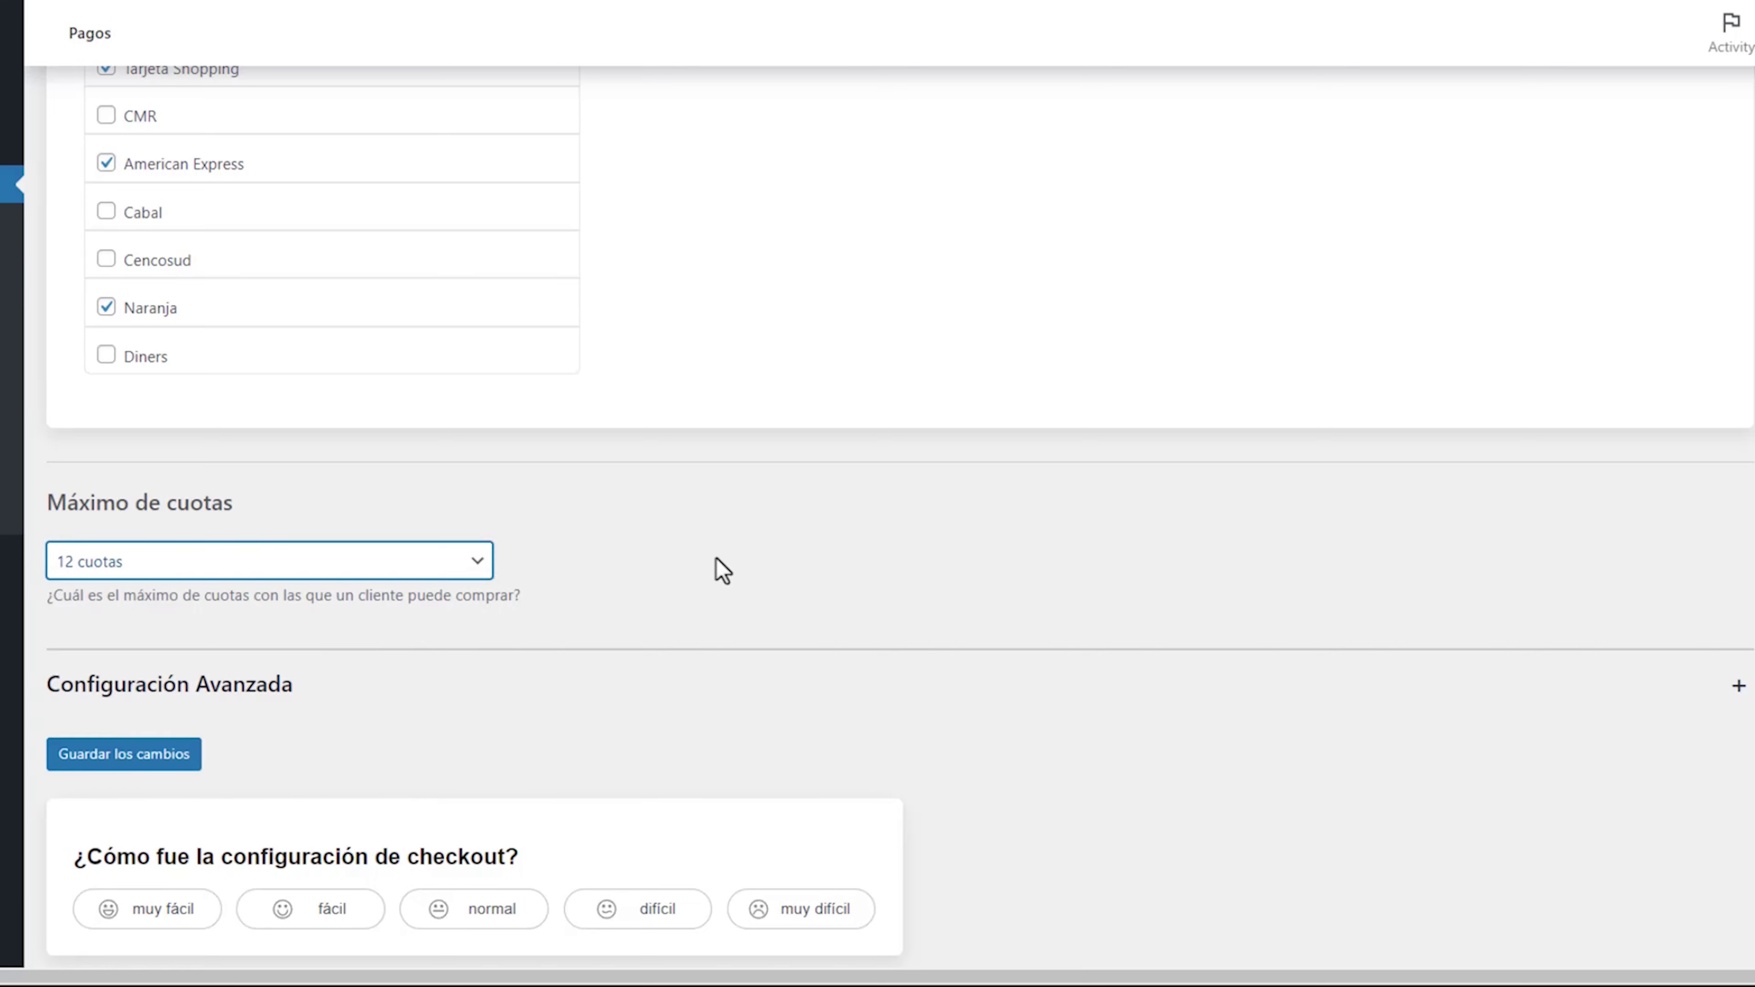
pyautogui.scroll(-1, 717, 568)
pyautogui.click(171, 653)
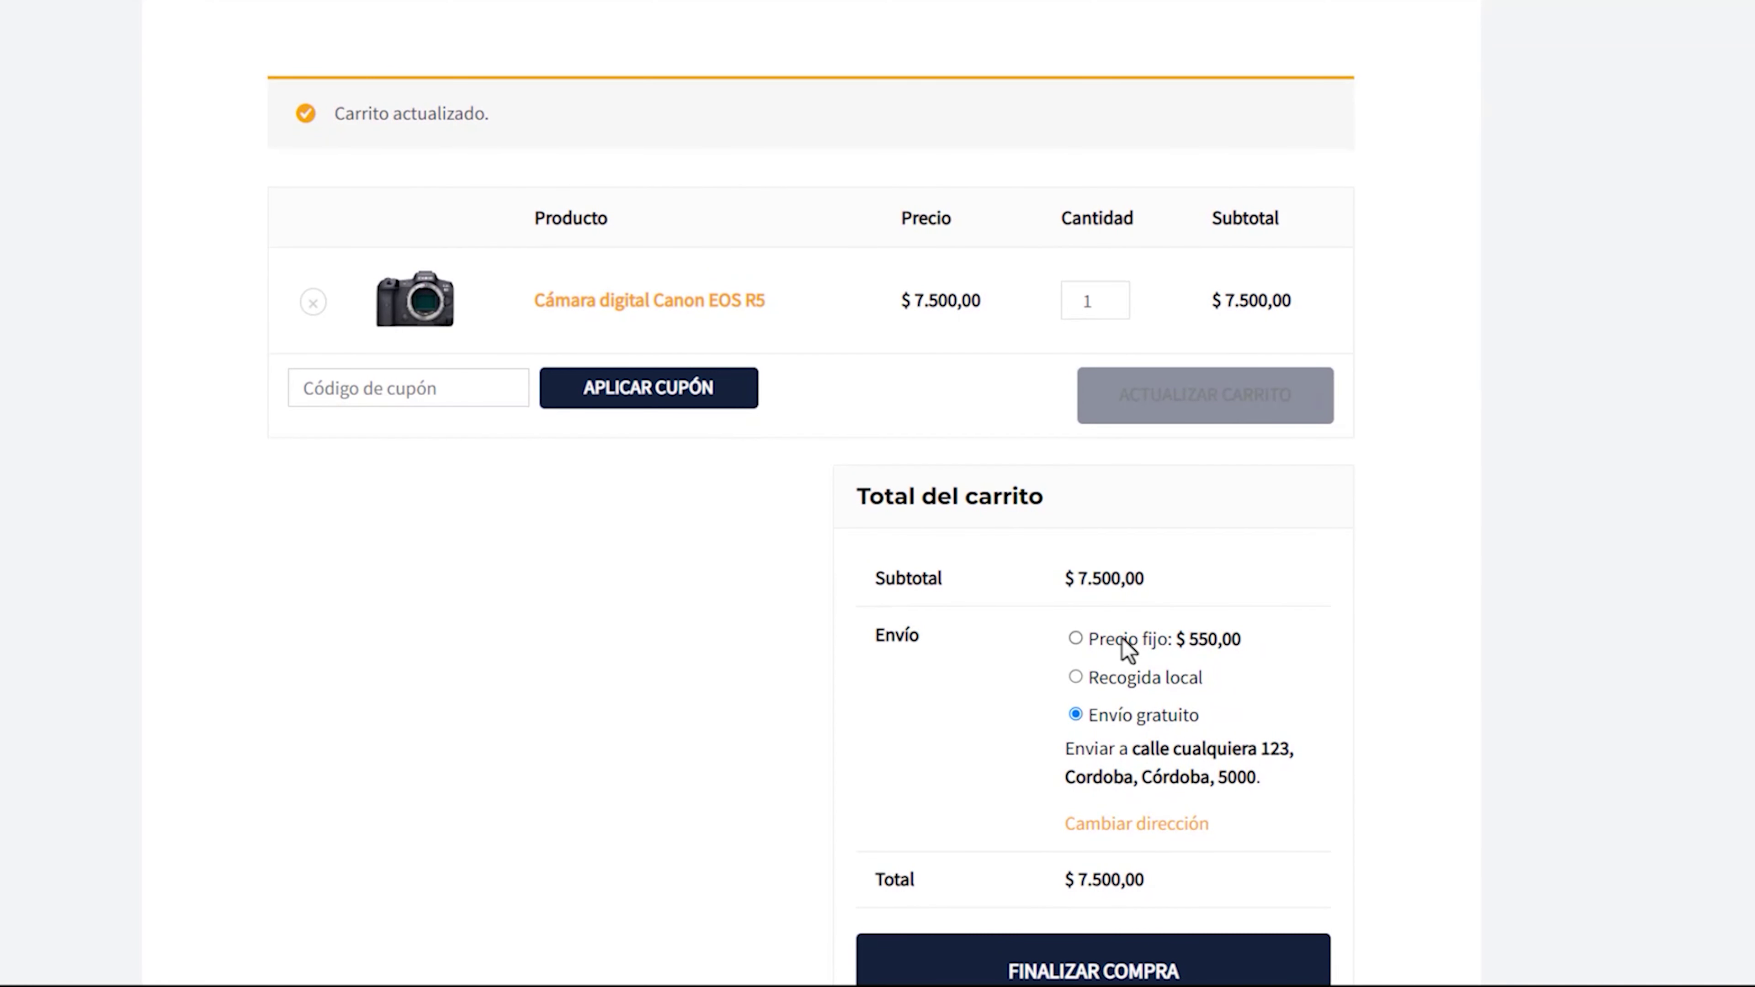
# Step: Check out with fixed-price shipping, pay via Checkout Pro, accept the terms and place the test order
pyautogui.click(1124, 642)
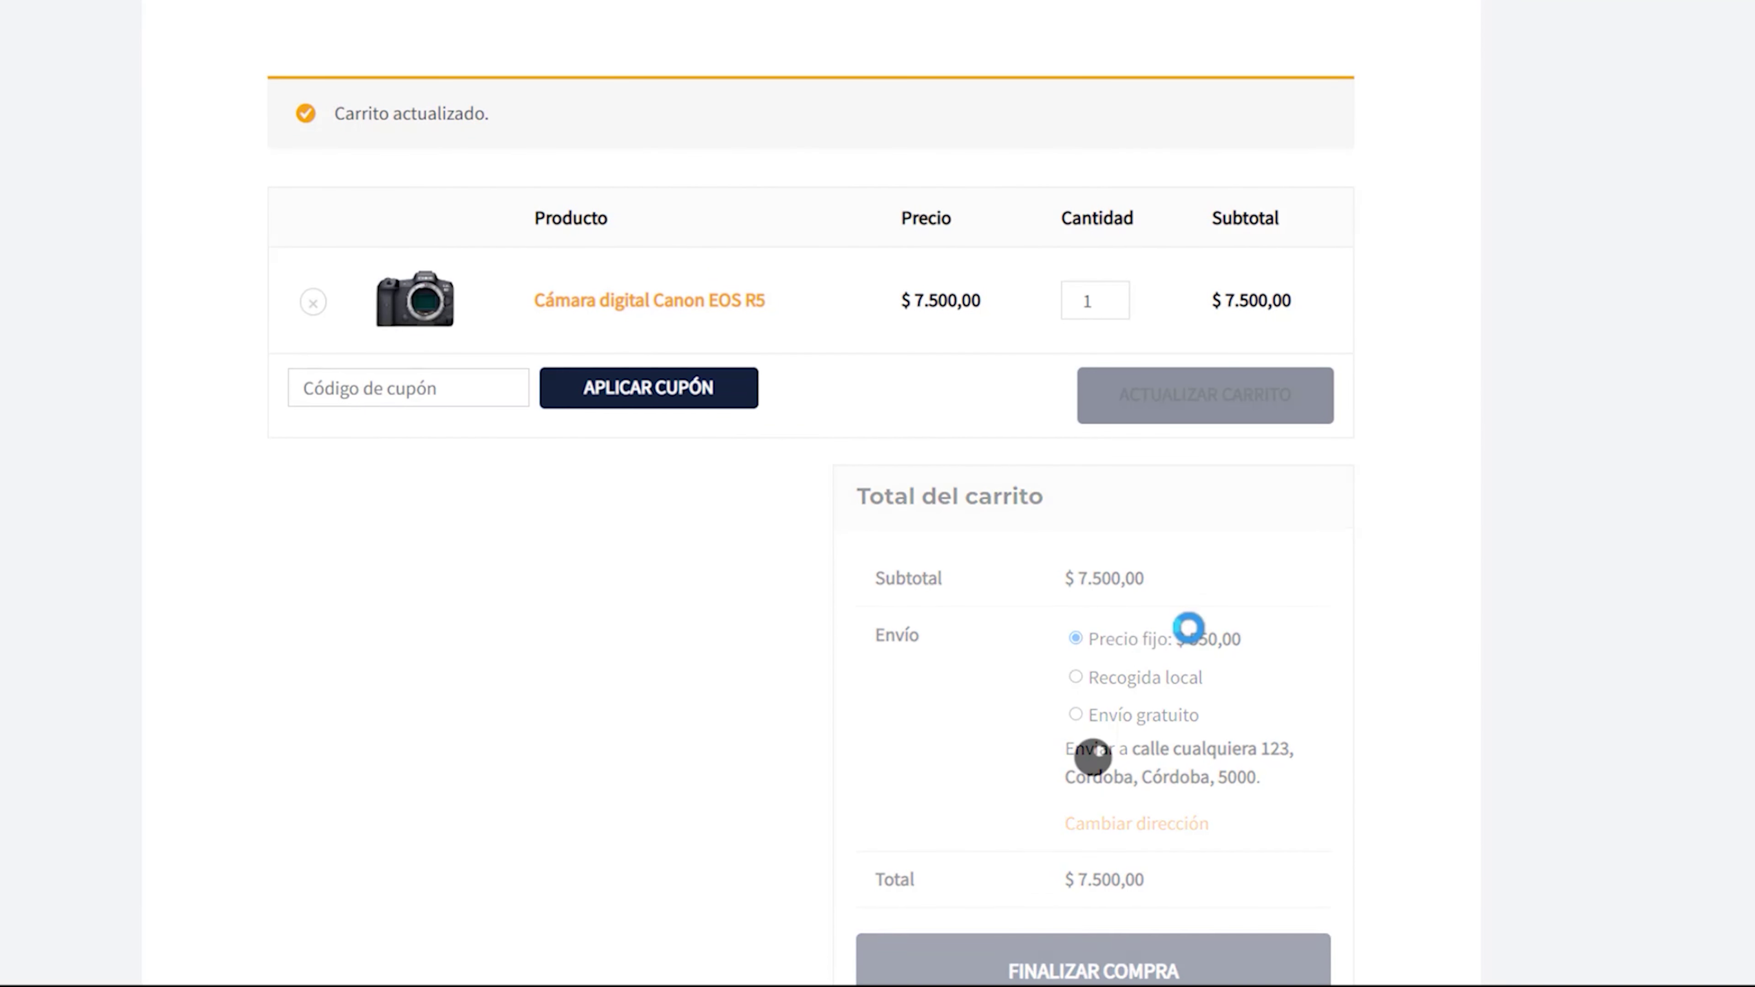
pyautogui.scroll(-5, 1438, 400)
pyautogui.click(1217, 569)
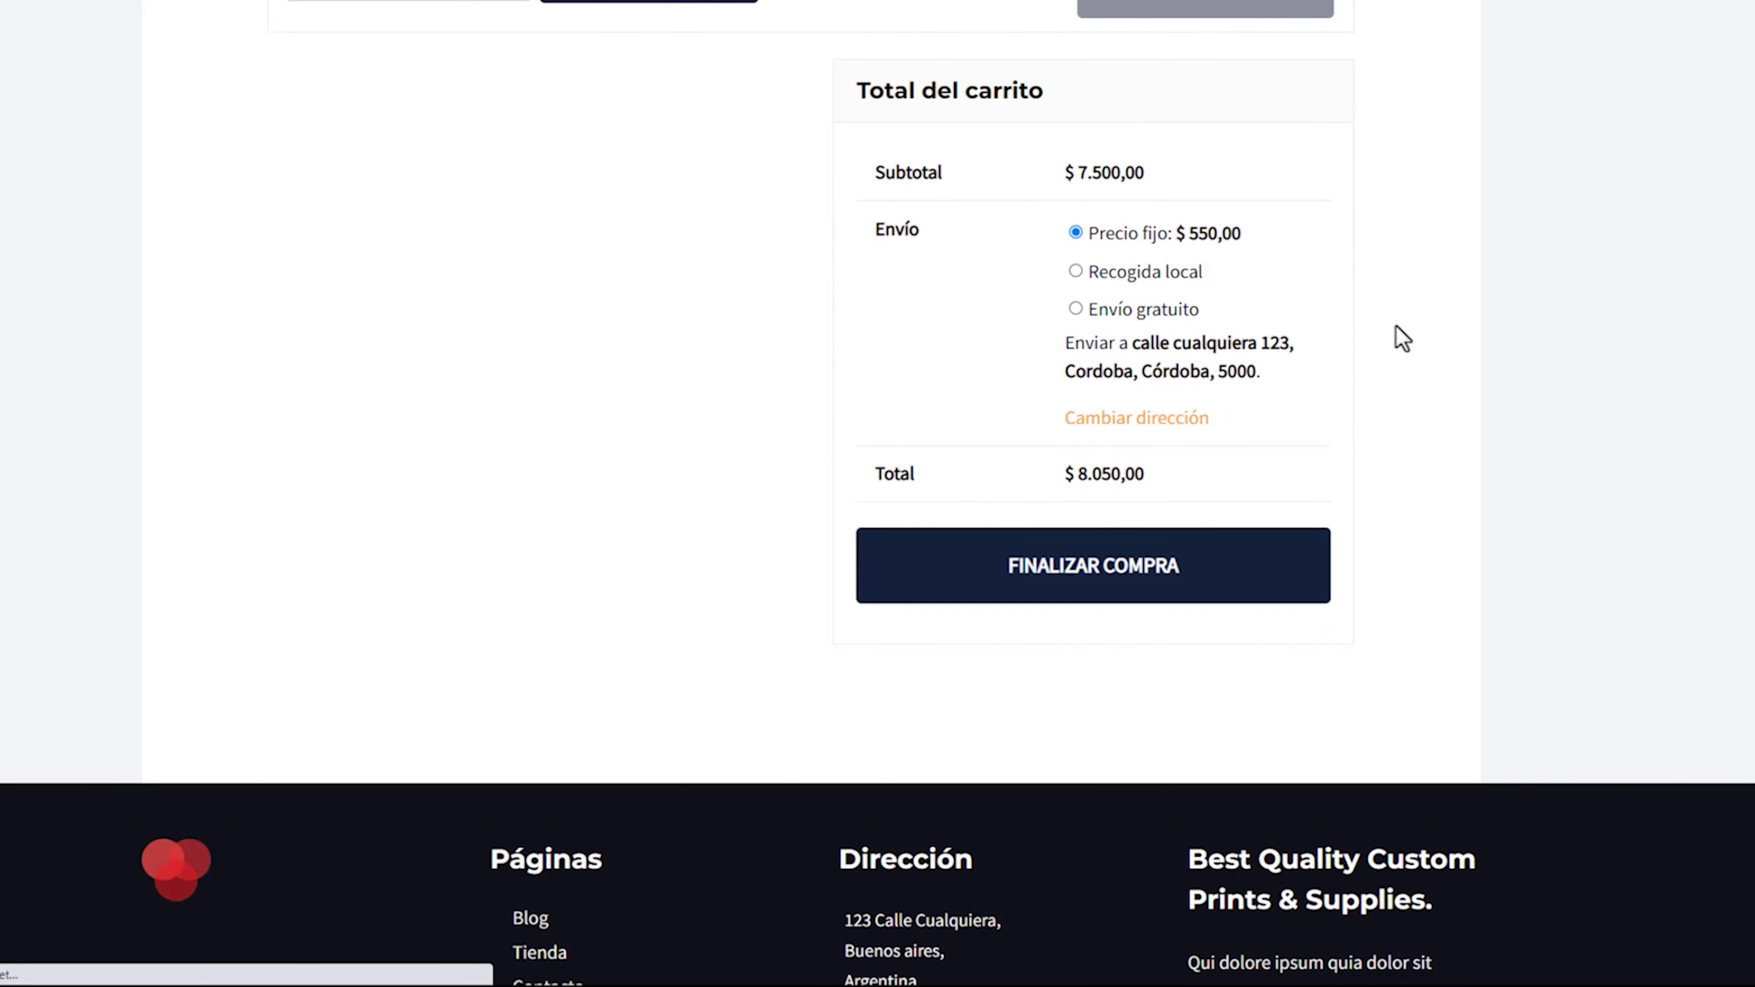
pyautogui.scroll(-10, 1473, 247)
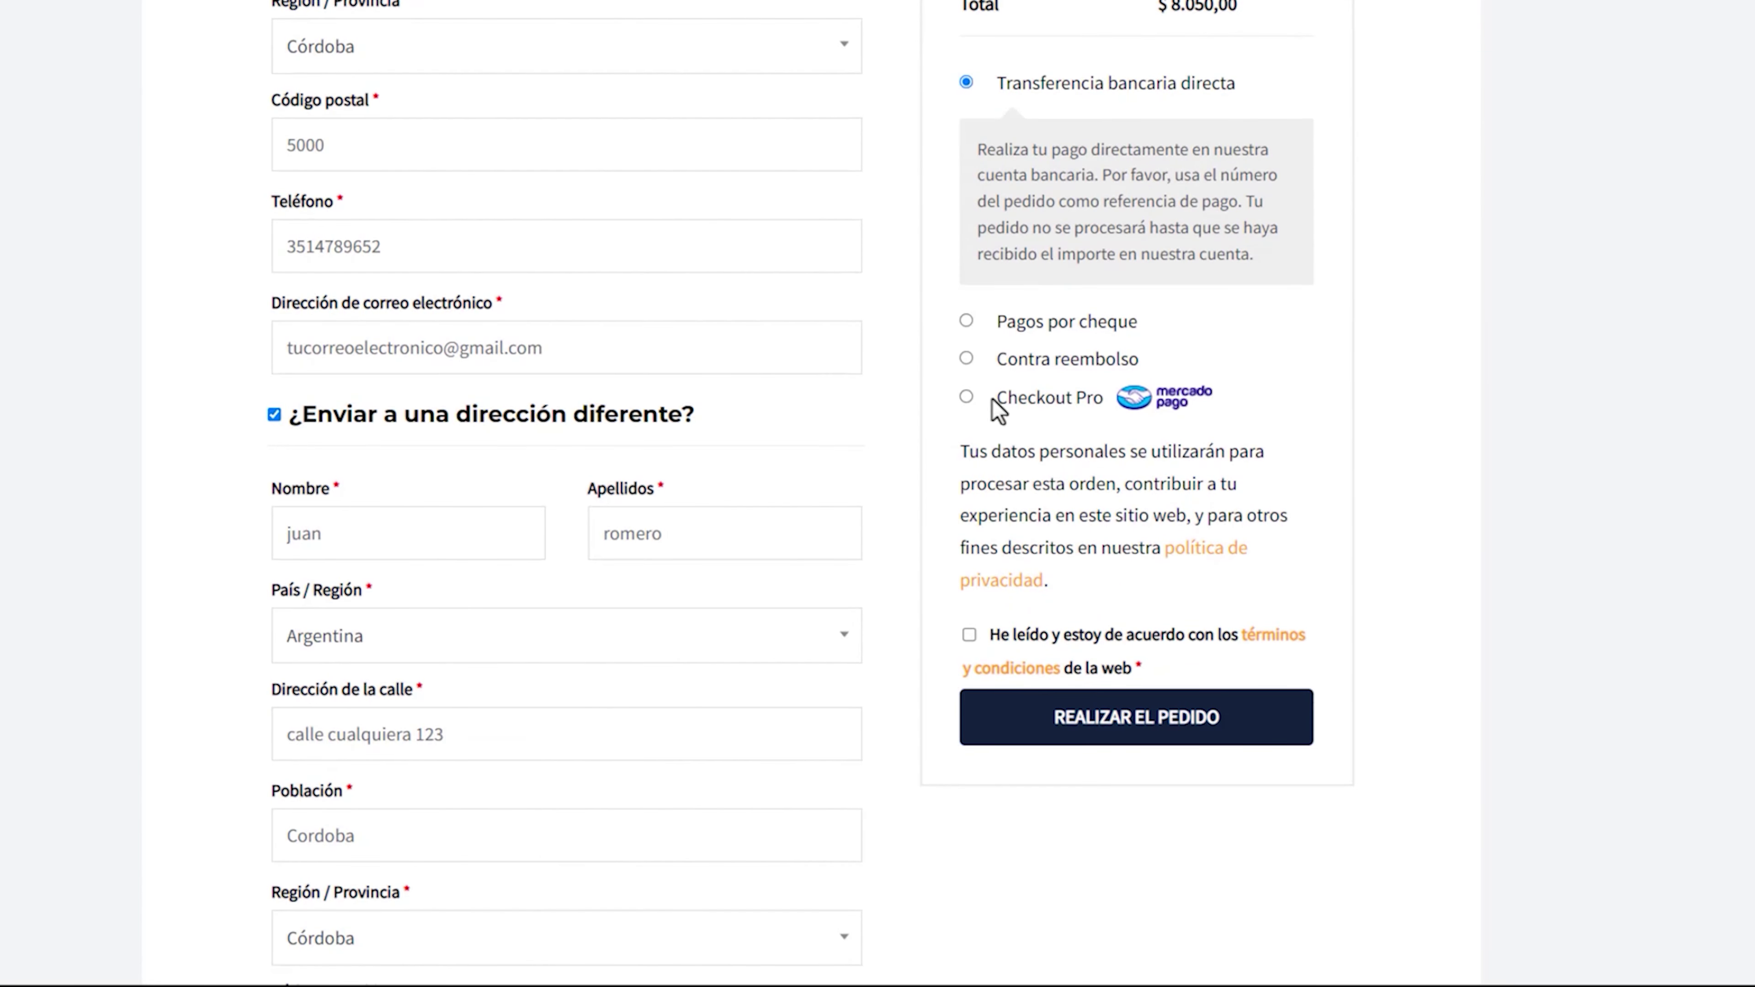
pyautogui.click(1222, 436)
pyautogui.click(964, 400)
pyautogui.scroll(-10, 1367, 404)
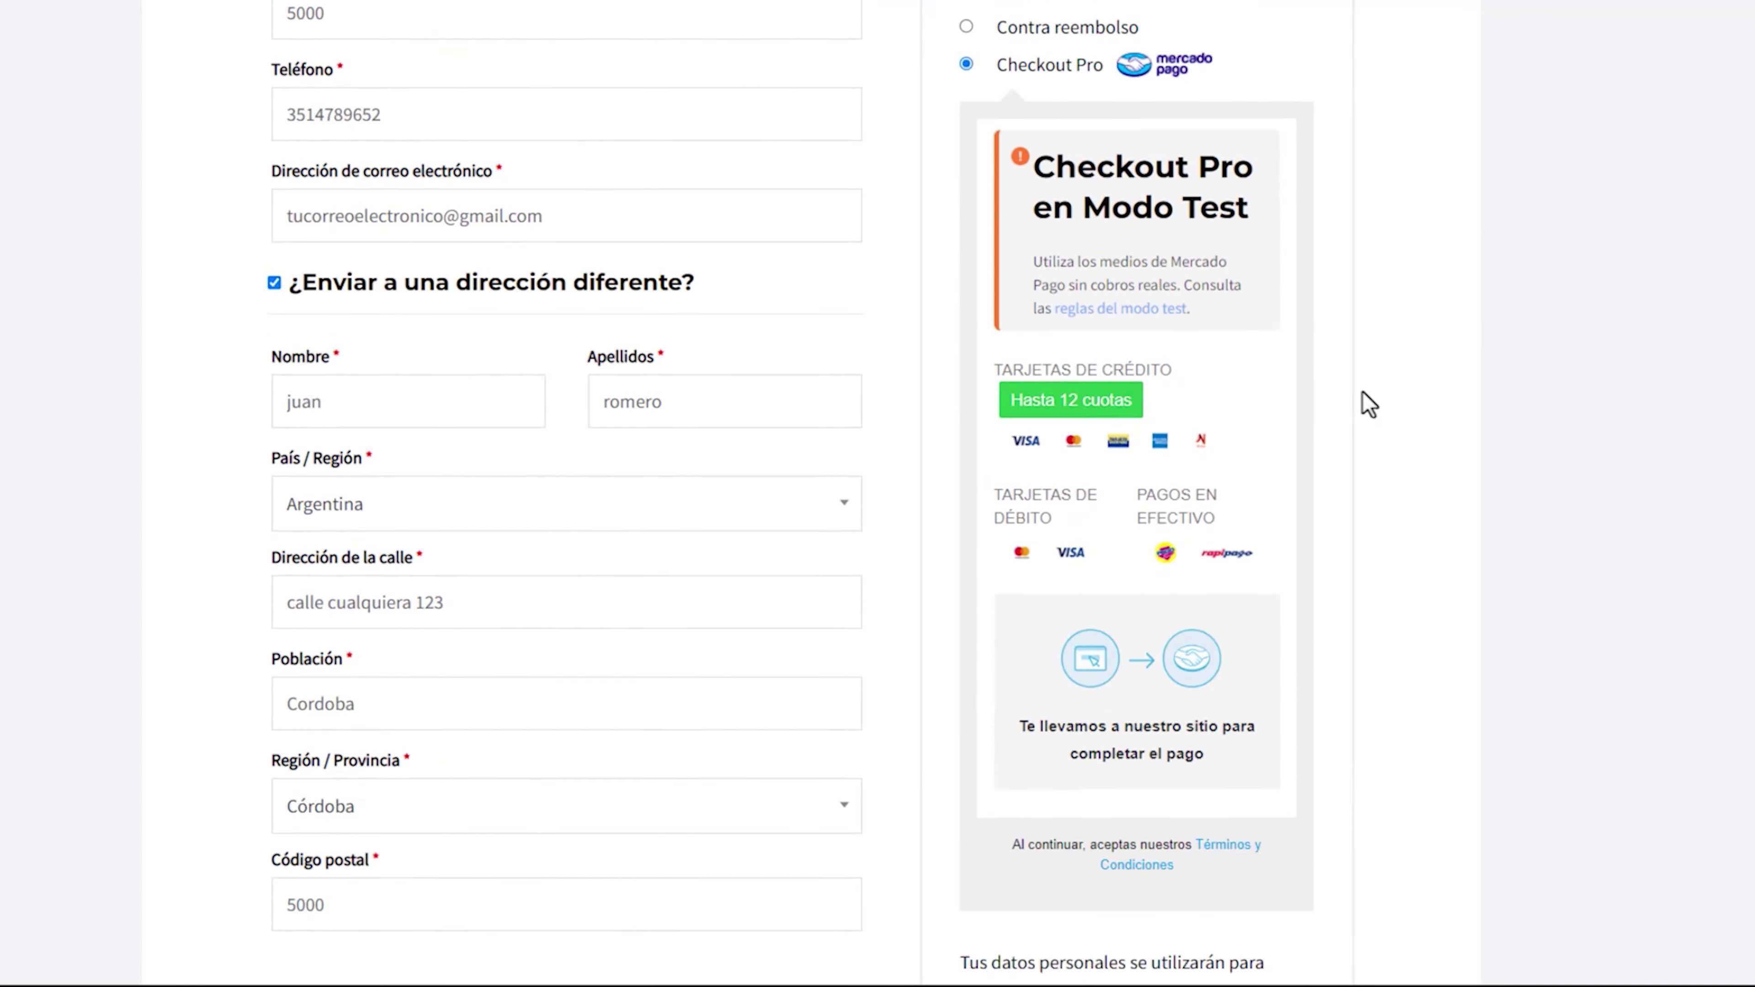
pyautogui.click(969, 568)
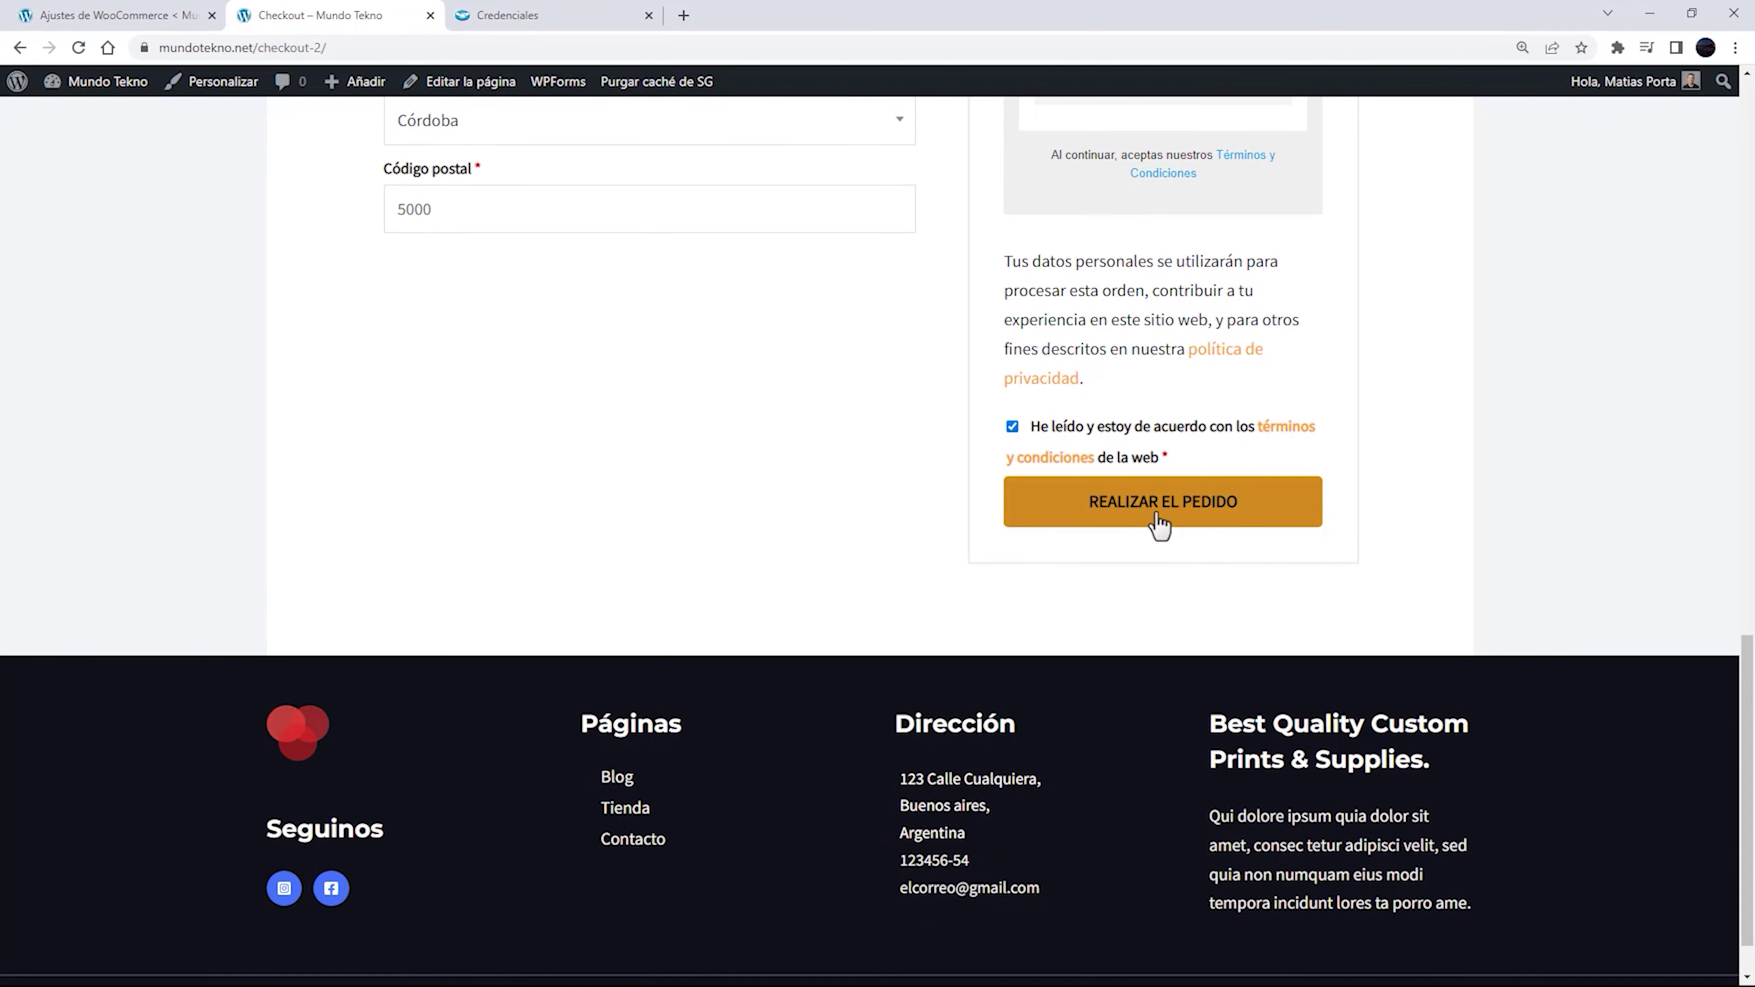
pyautogui.click(1087, 642)
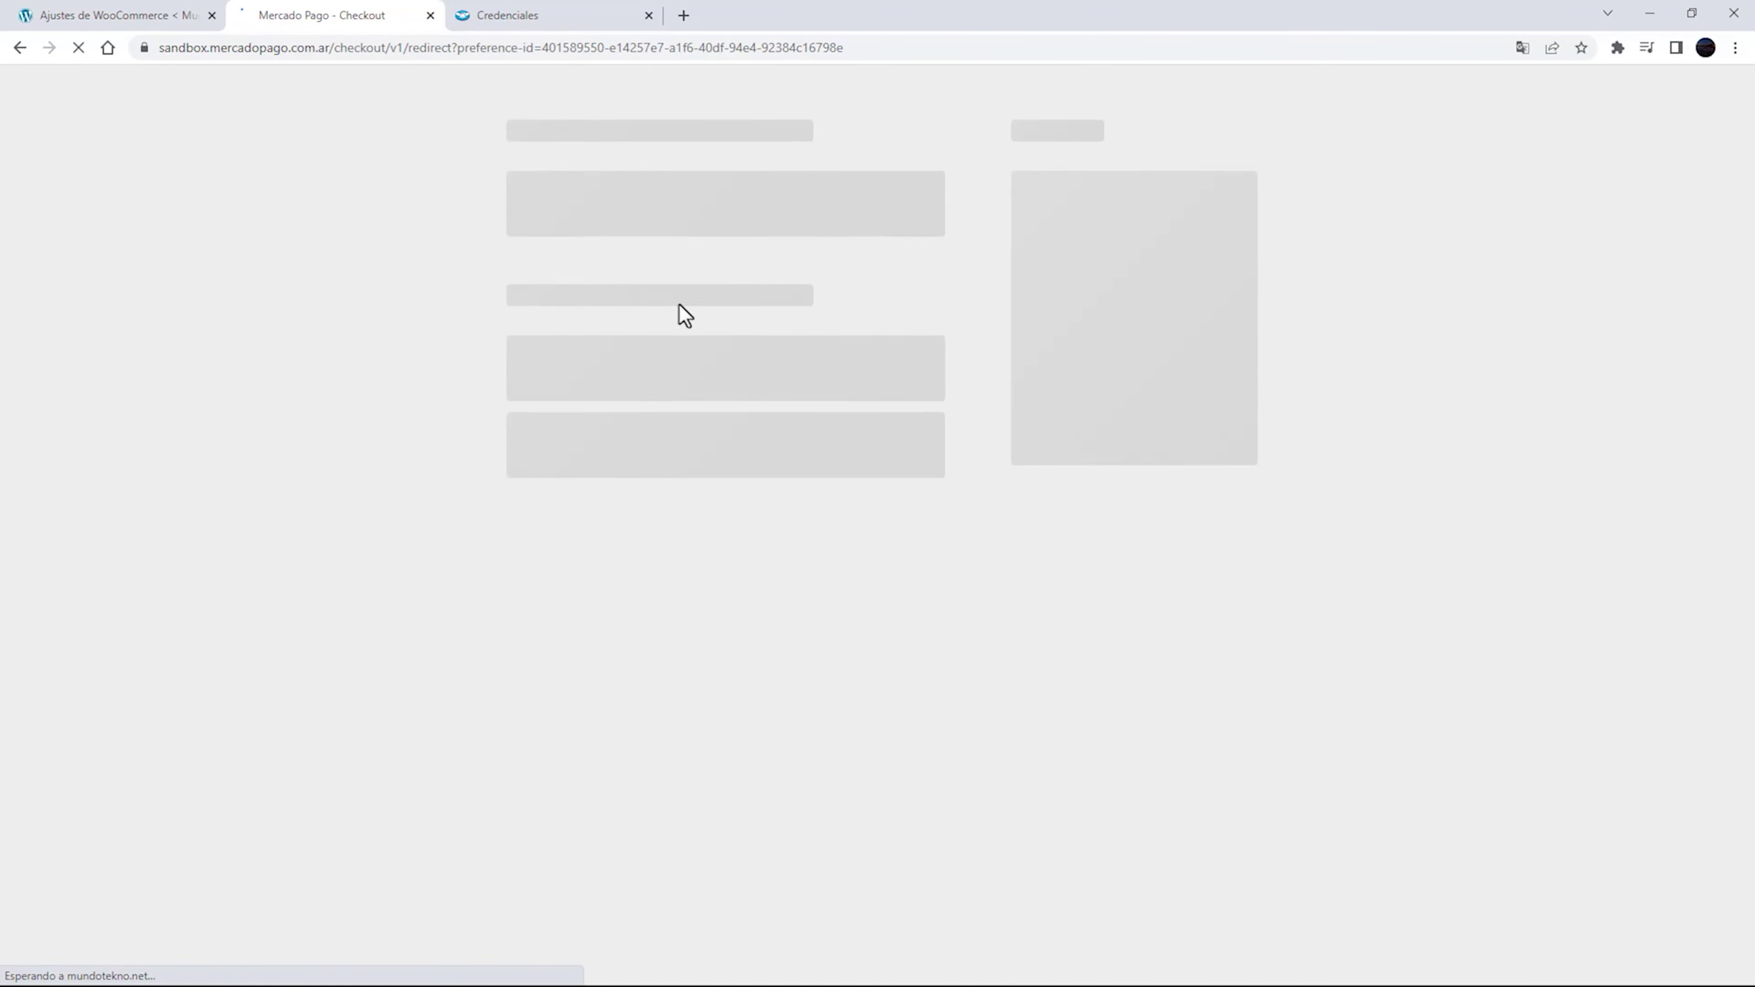
# Step: Inspect the sandbox address, return to checkout with Checkout Pro selected, and show the Credenciales page
pyautogui.click(169, 47)
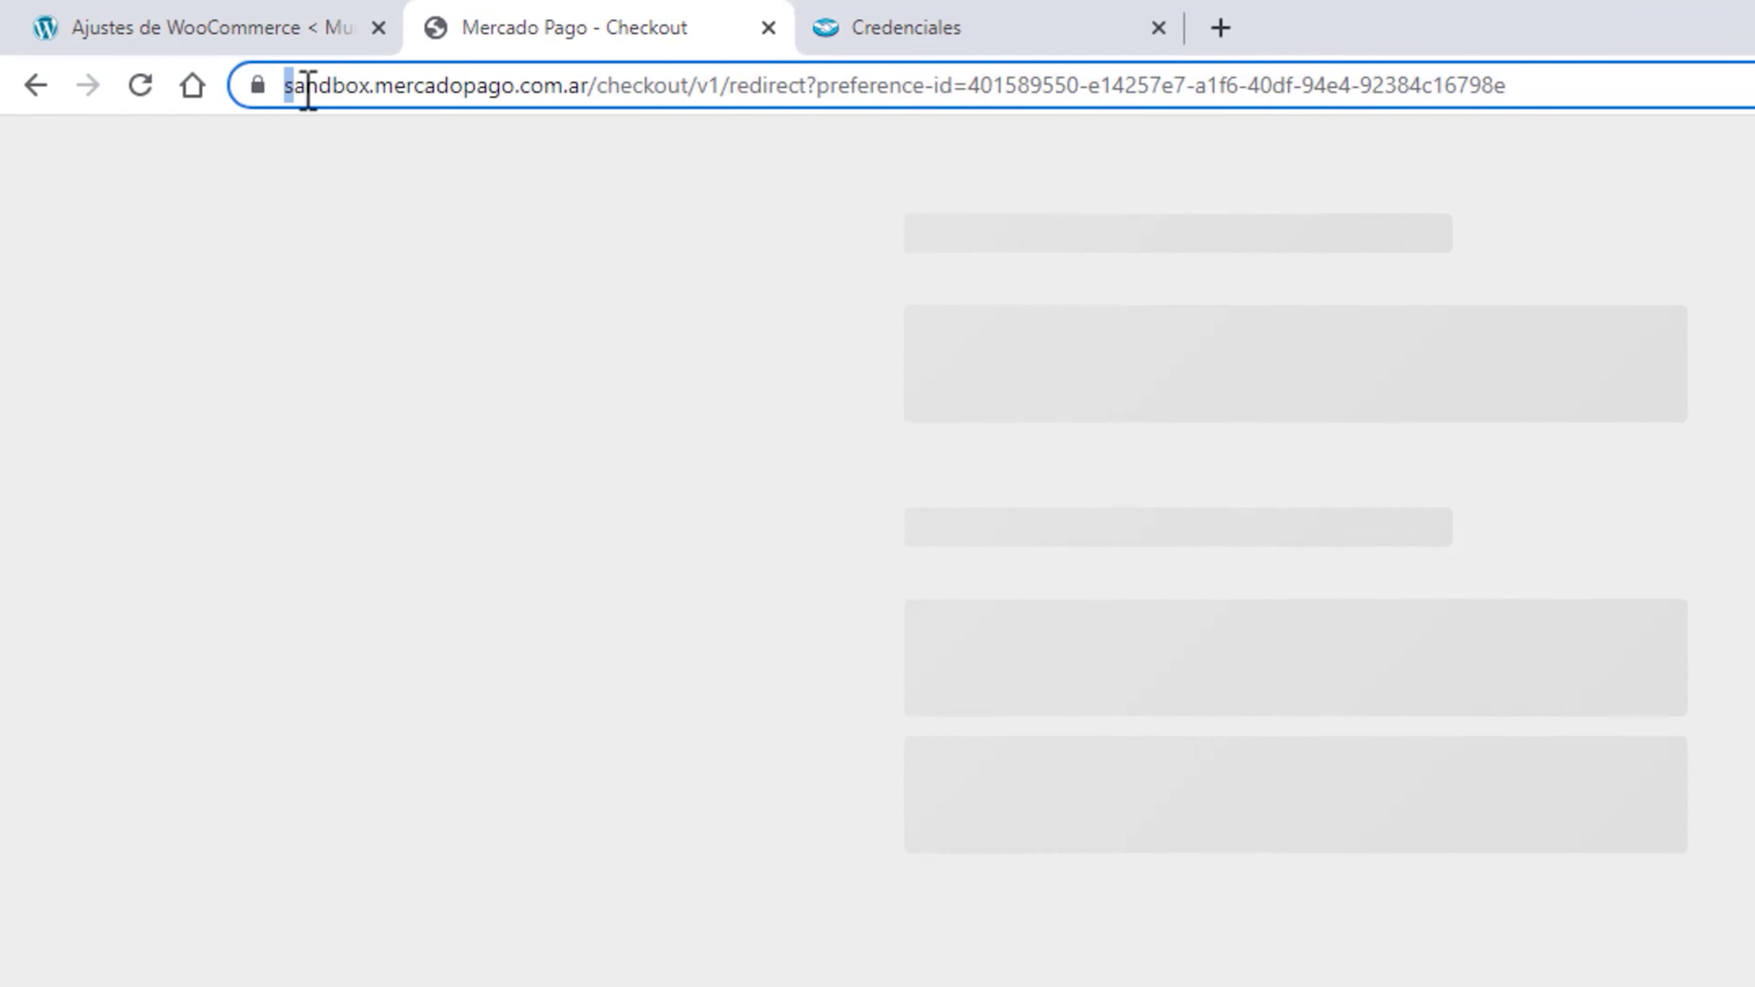
pyautogui.keyDown('shift'); pyautogui.click(203, 49); pyautogui.keyUp('shift')
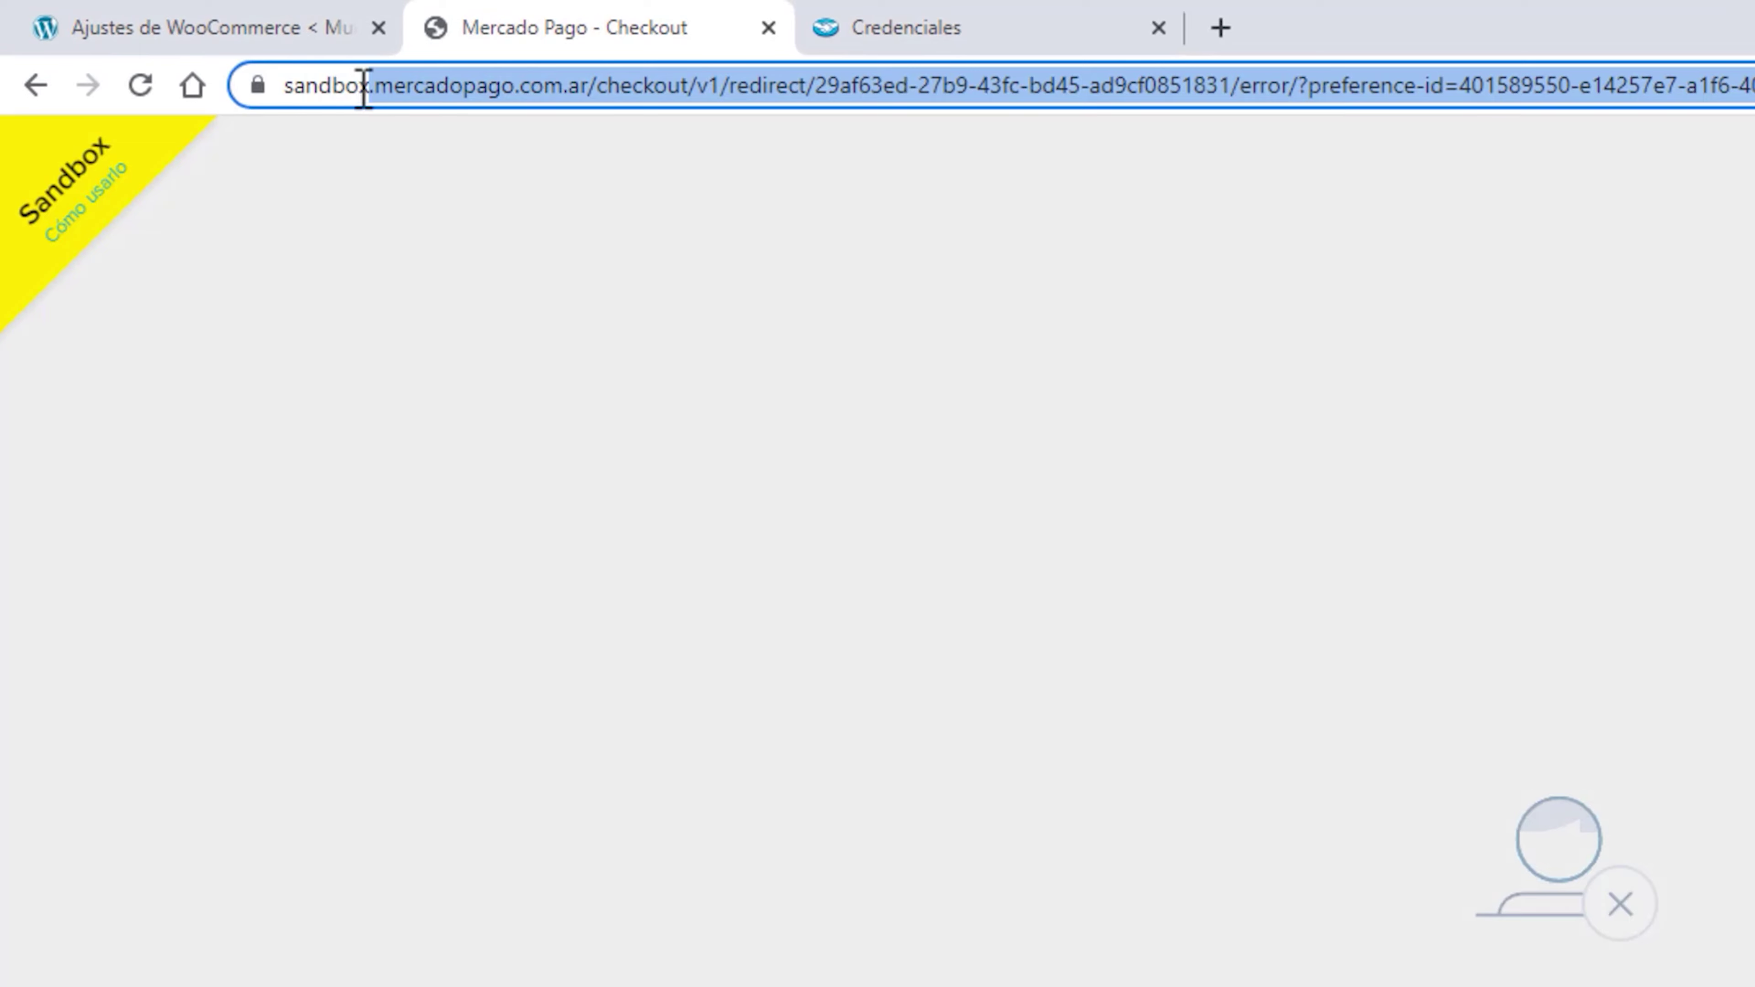
pyautogui.moveTo(365, 87); pyautogui.dragTo(485, 86)
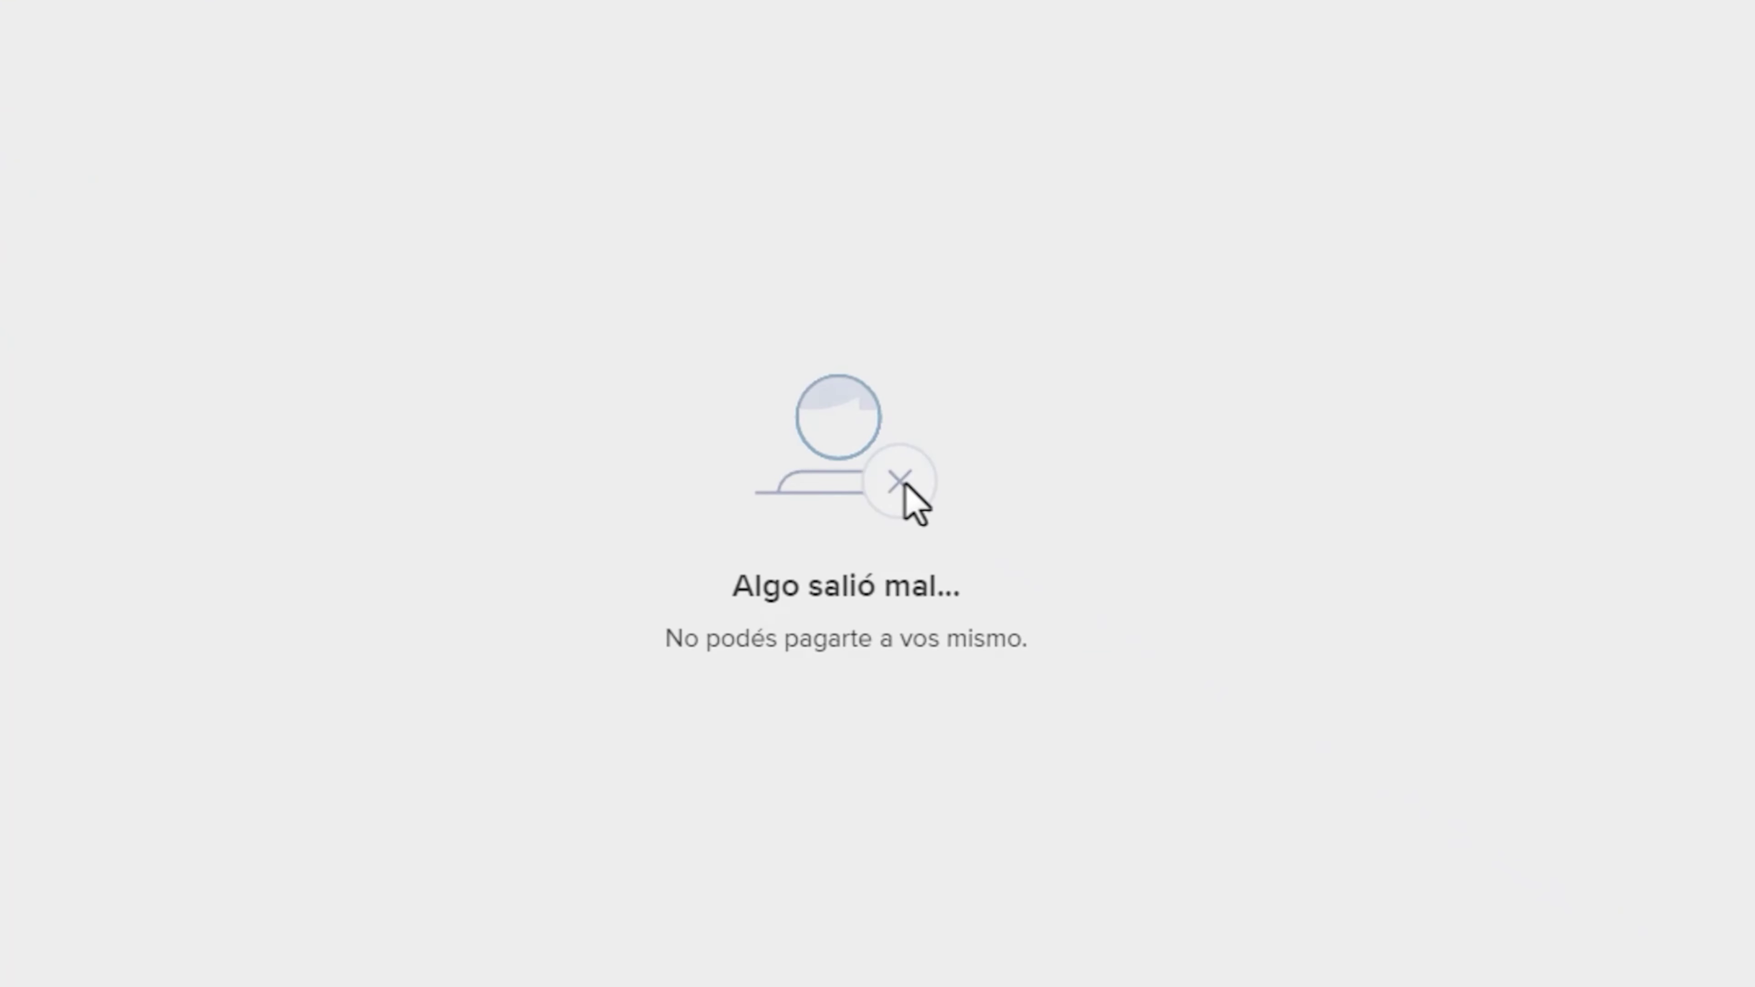
pyautogui.click(1365, 664)
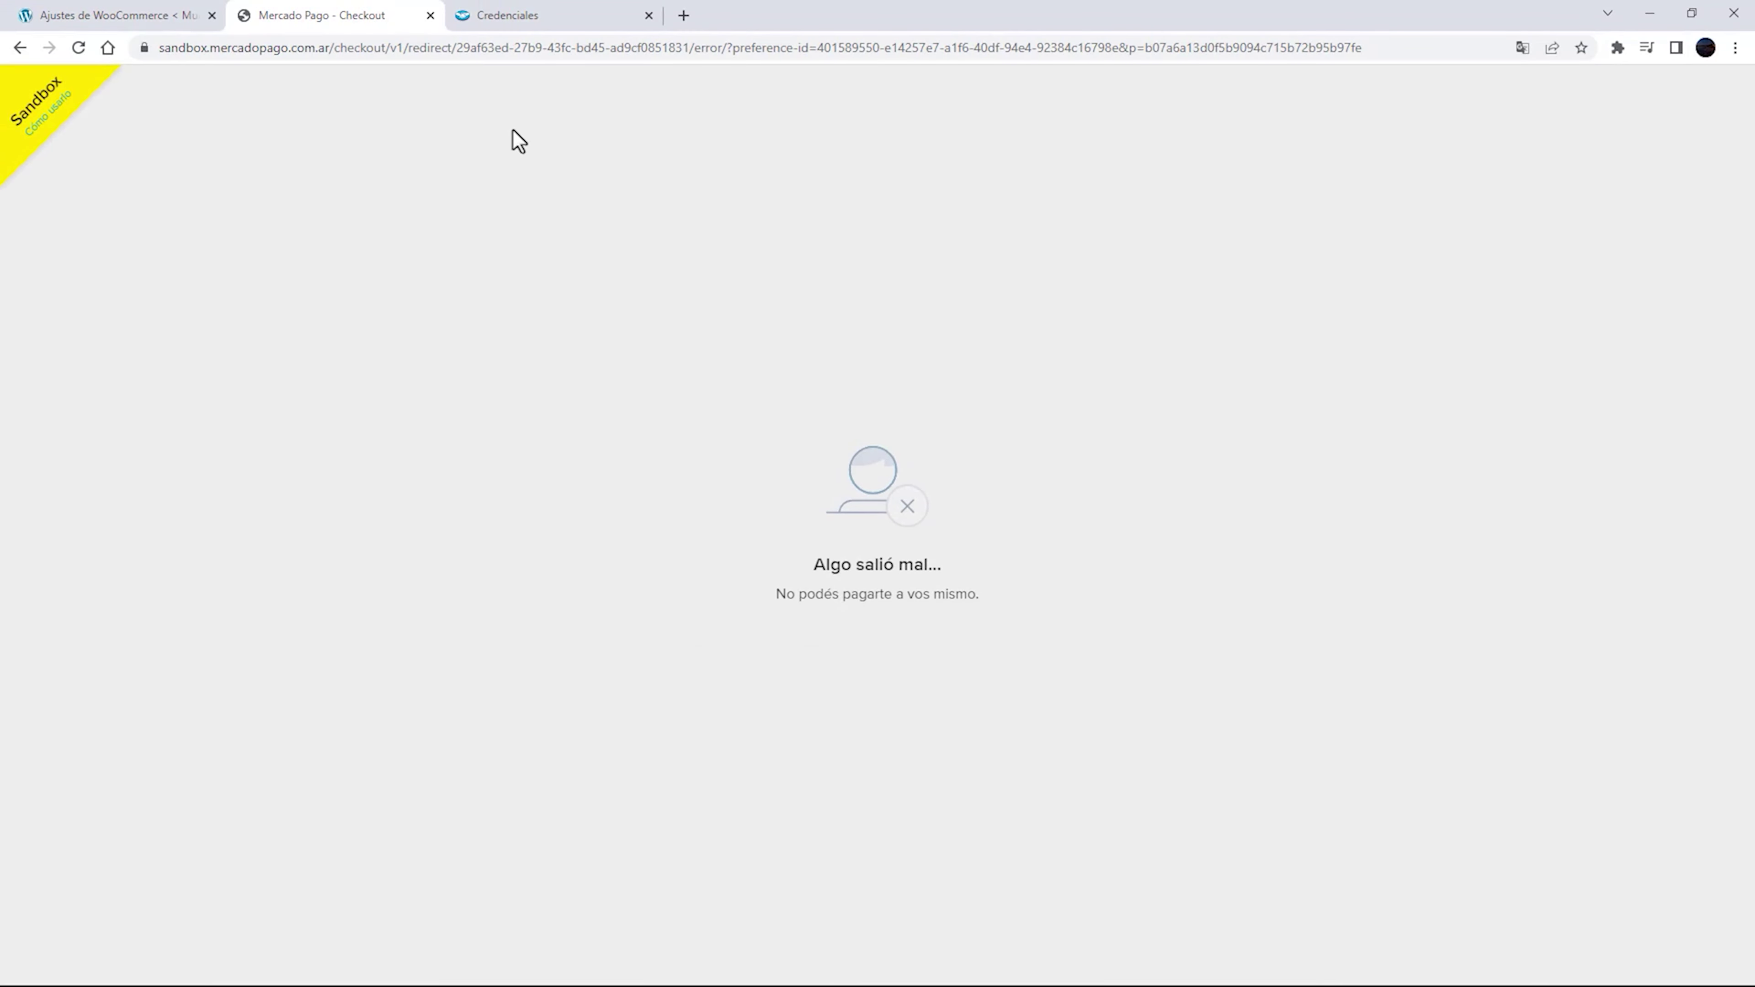
pyautogui.click(21, 48)
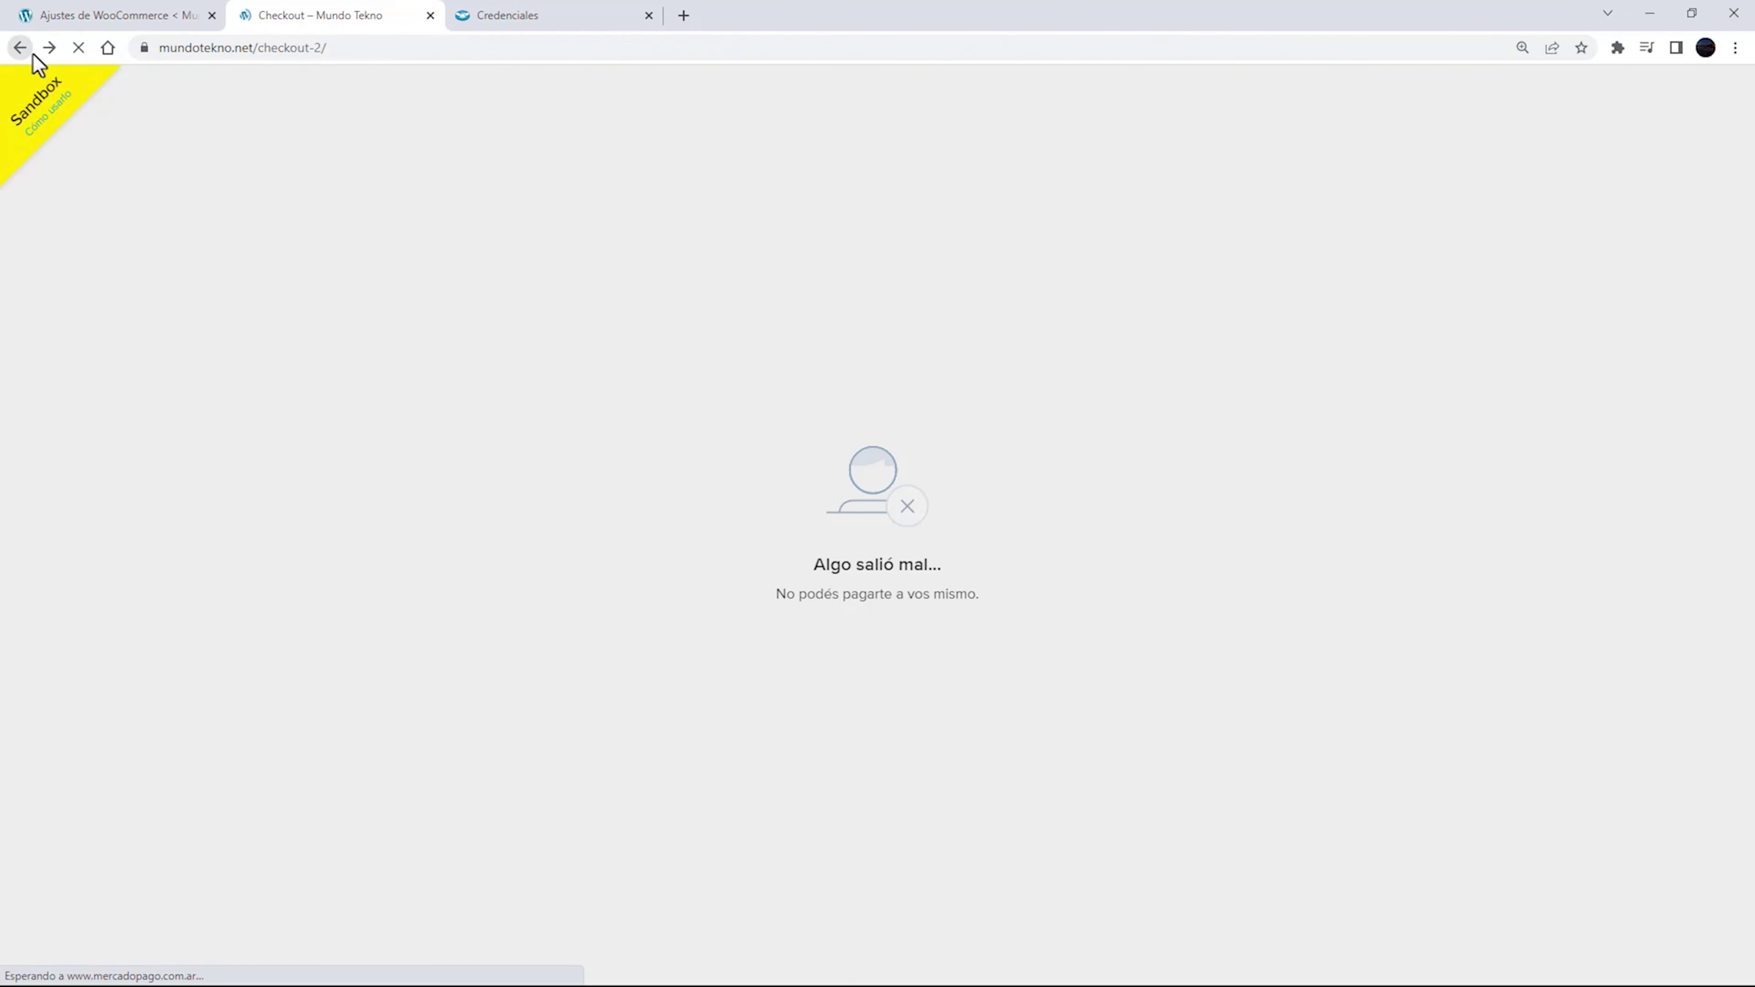
pyautogui.scroll(7, 896, 266)
pyautogui.click(1010, 613)
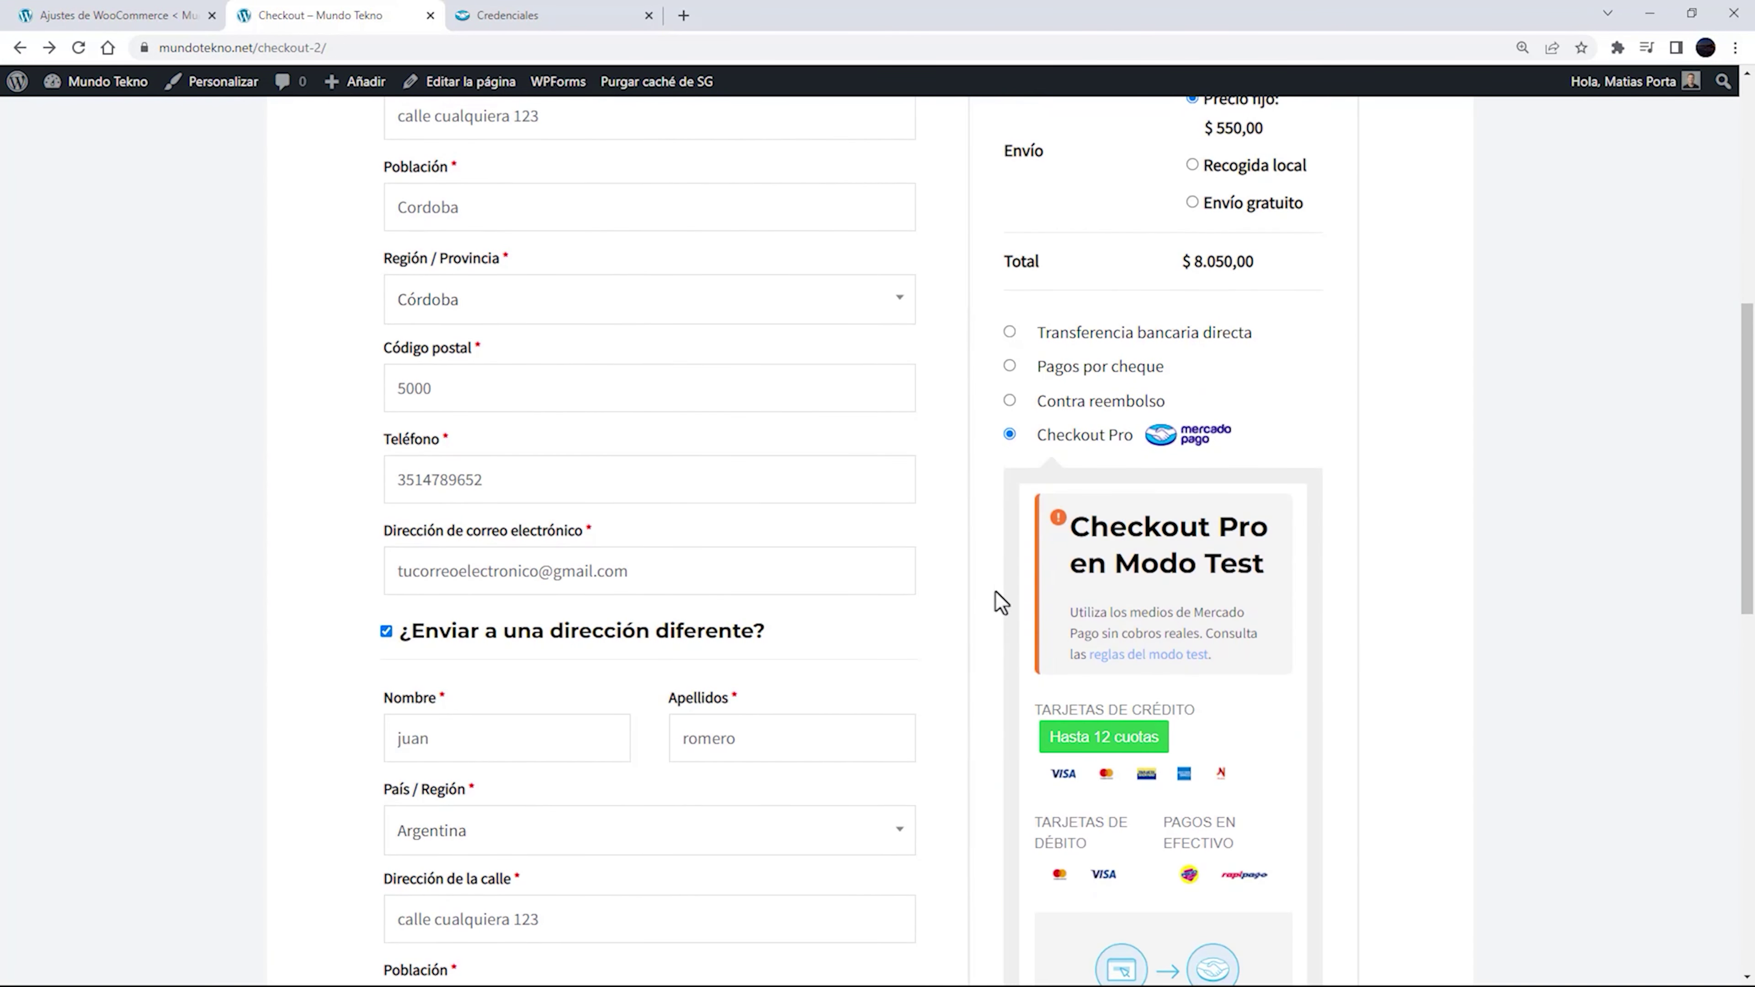
pyautogui.scroll(-5, 1118, 446)
pyautogui.click(536, 12)
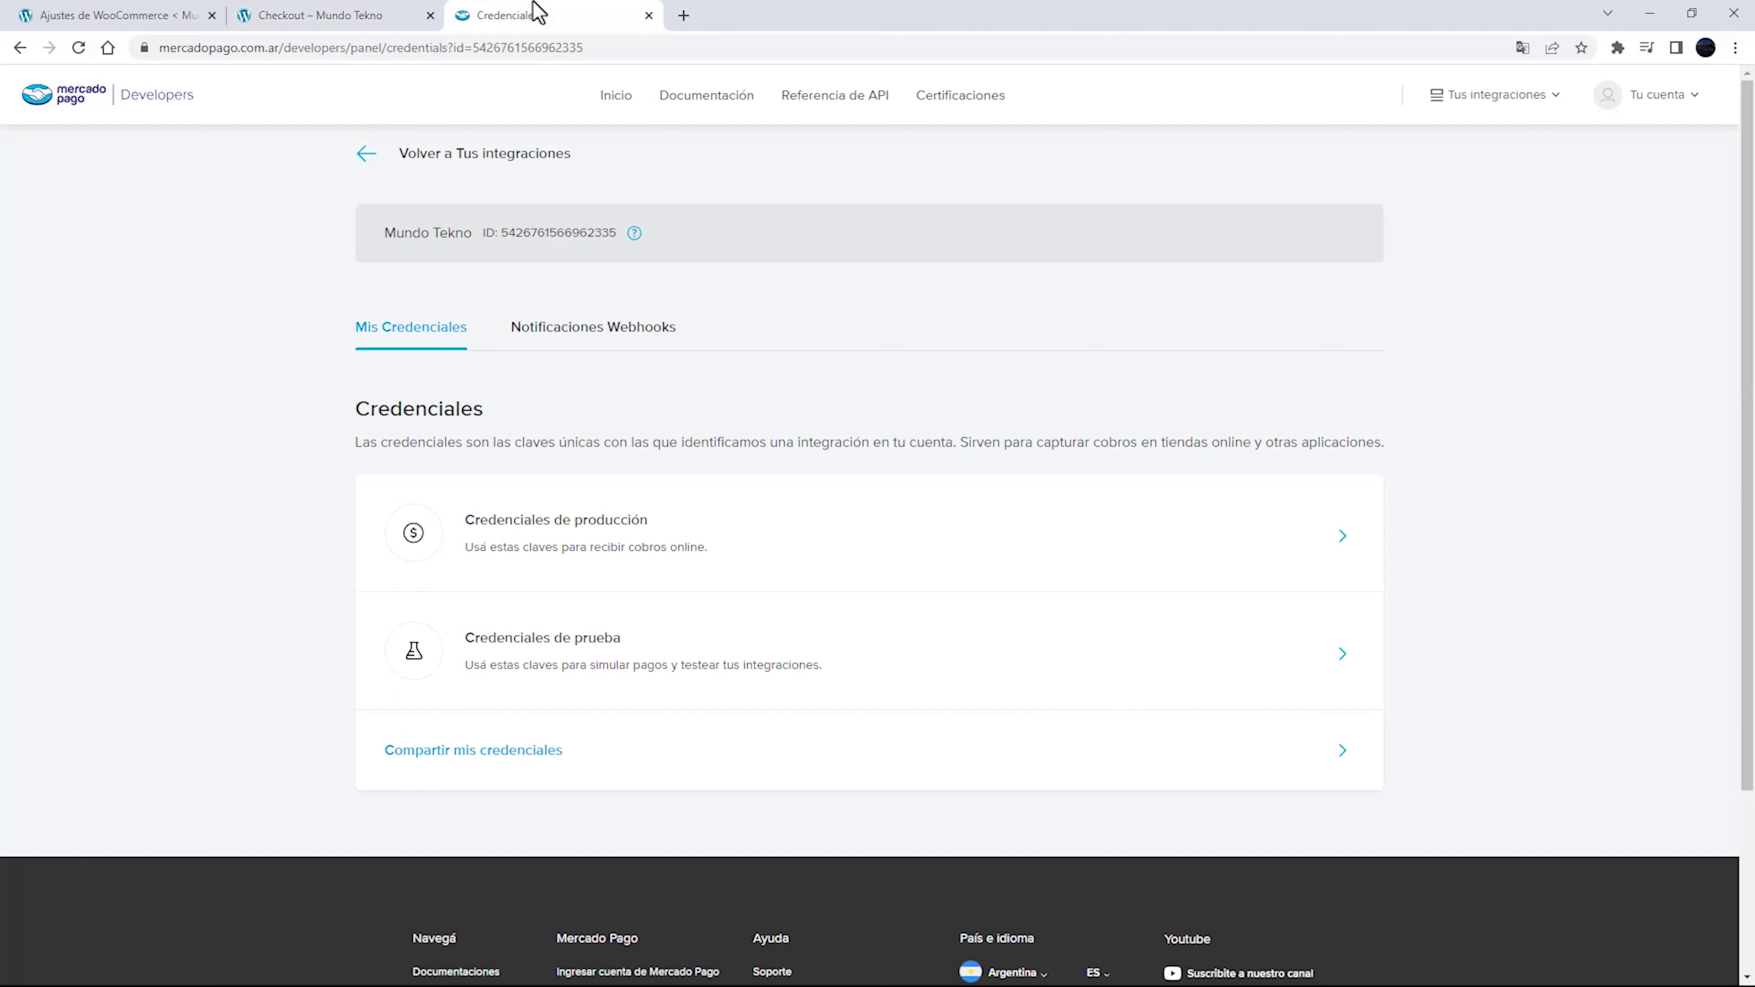
# Step: Return to the integrations list, then open and browse the Stripe extension page from the payment extensions
pyautogui.click(366, 154)
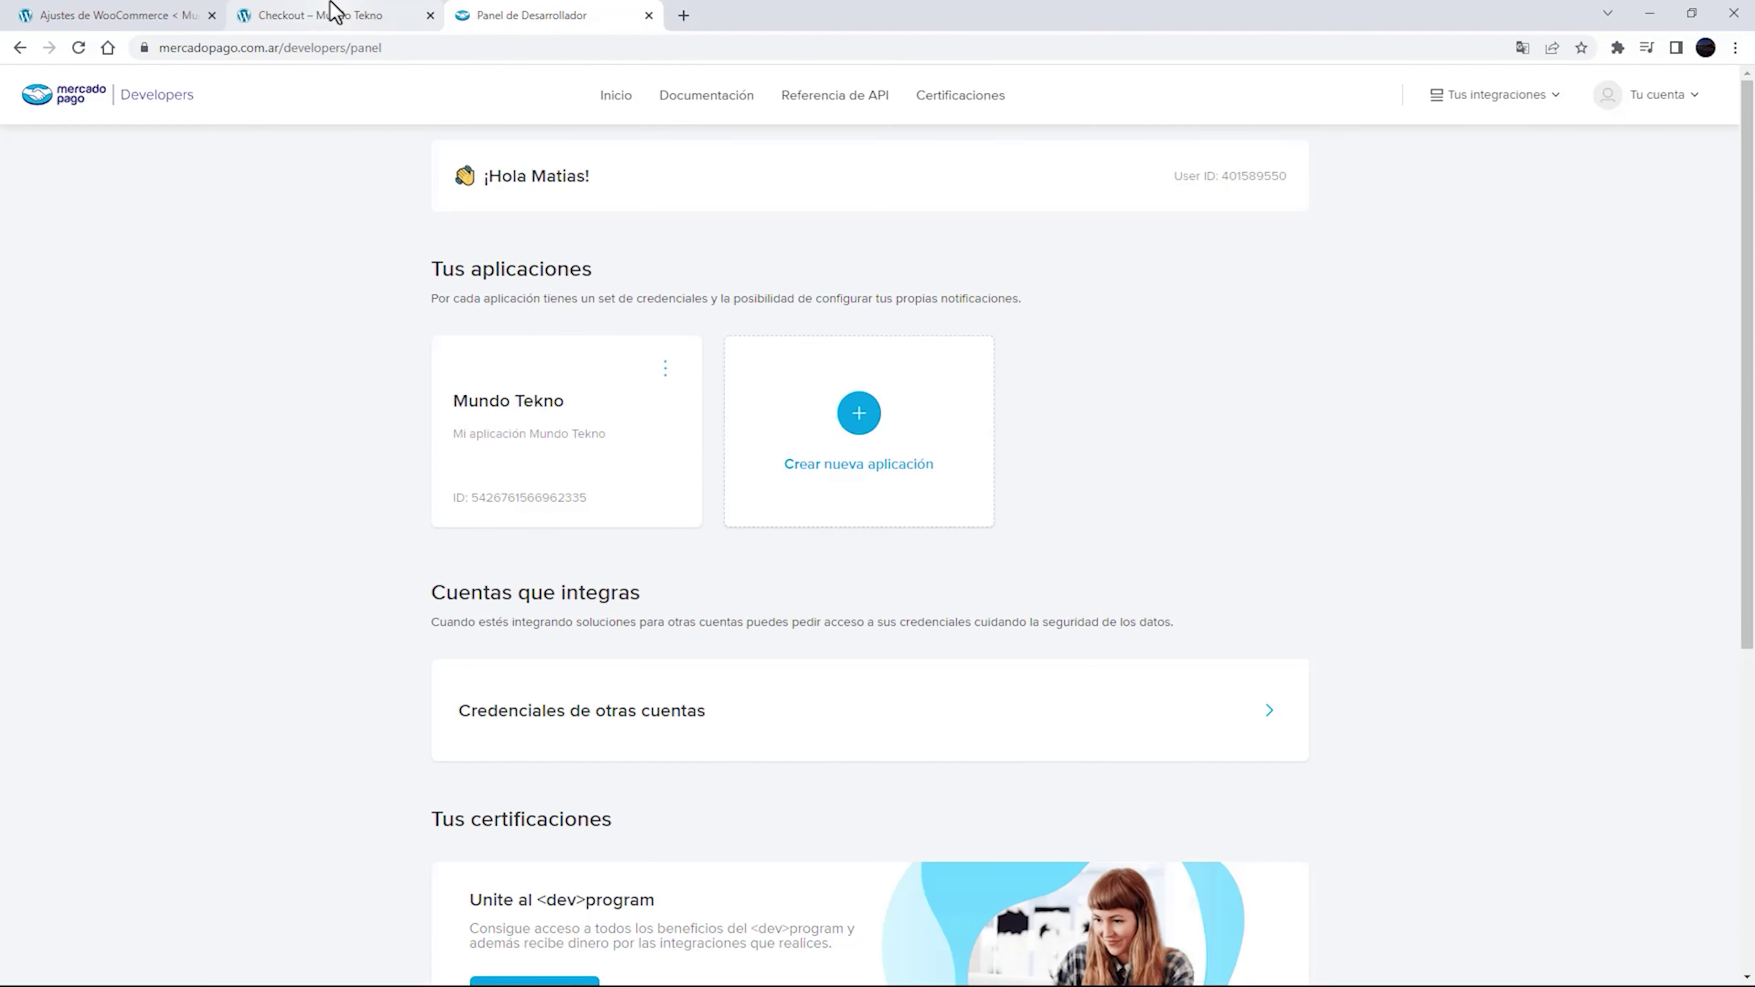
pyautogui.click(332, 9)
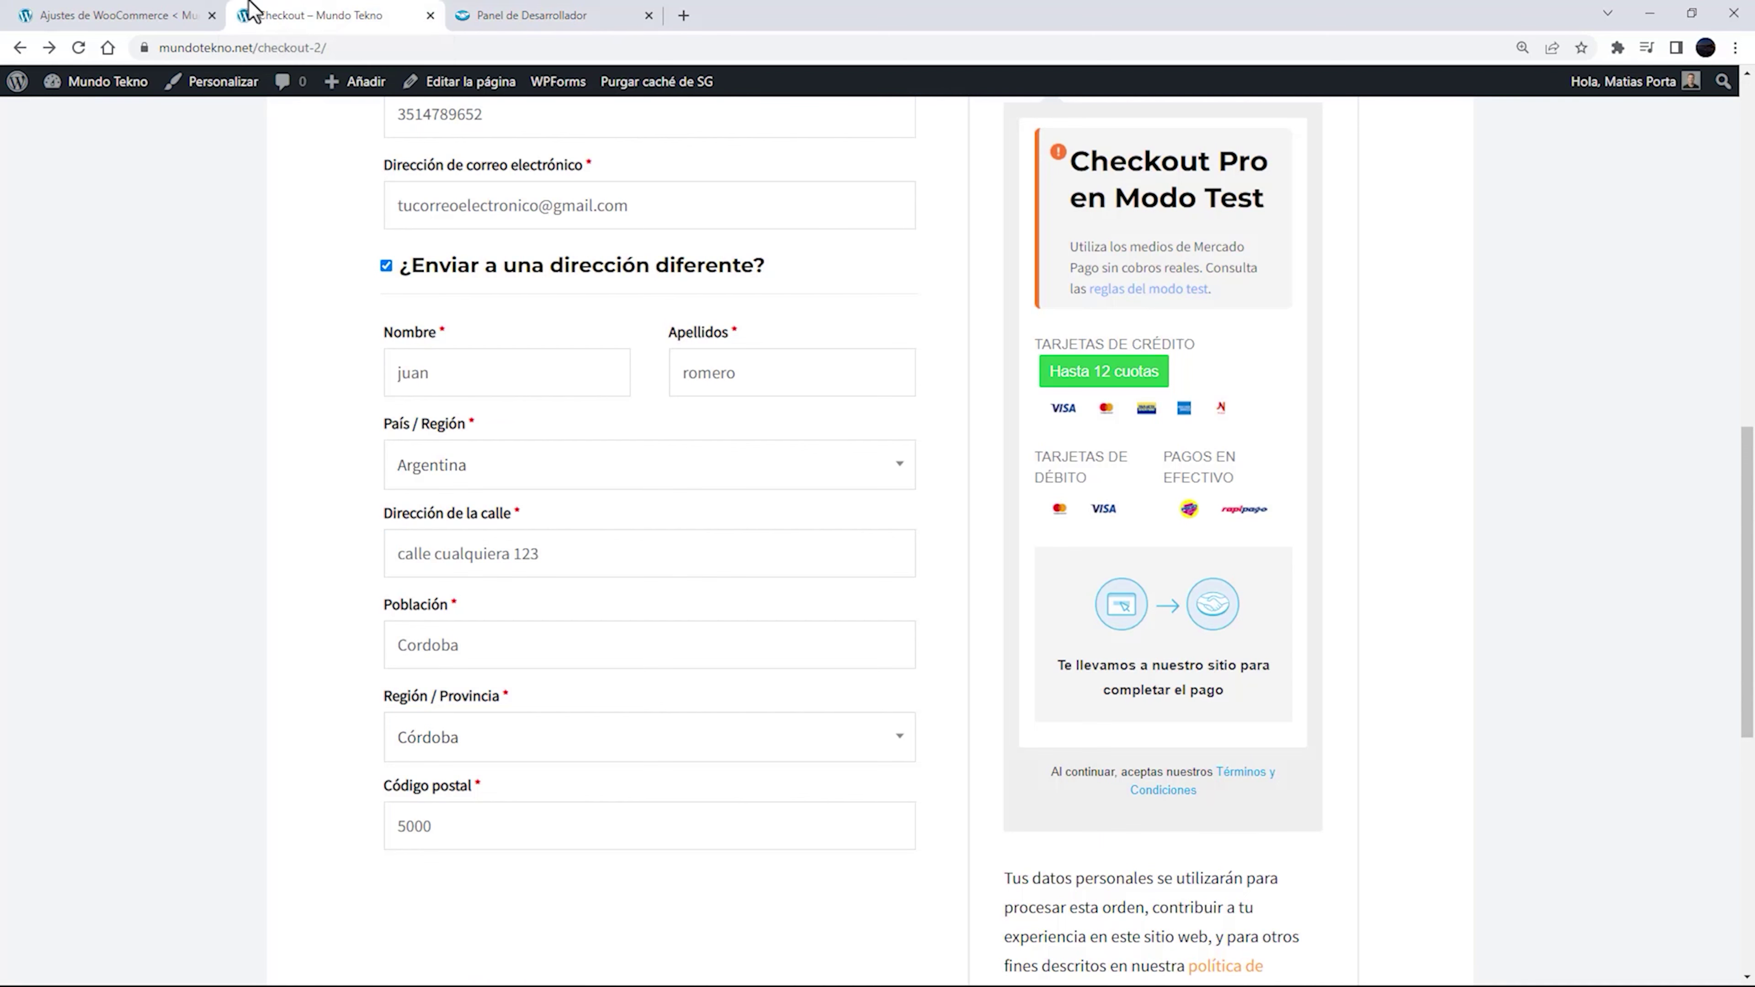
pyautogui.click(114, 10)
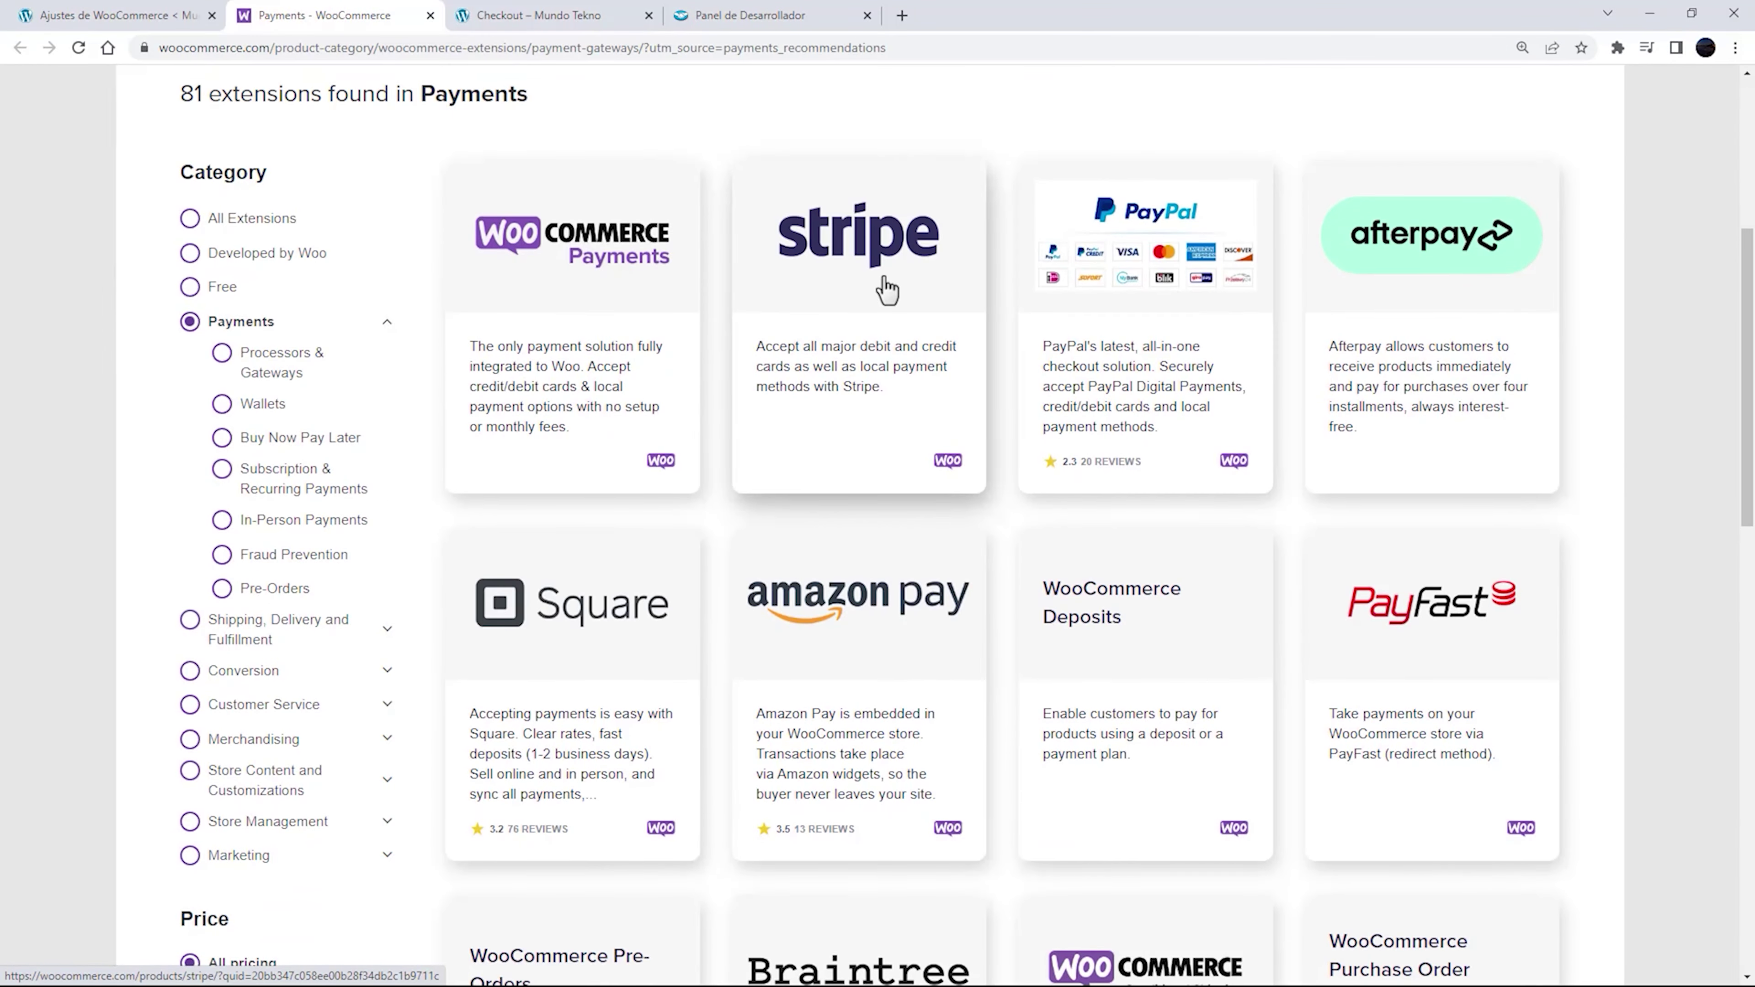
pyautogui.click(887, 288)
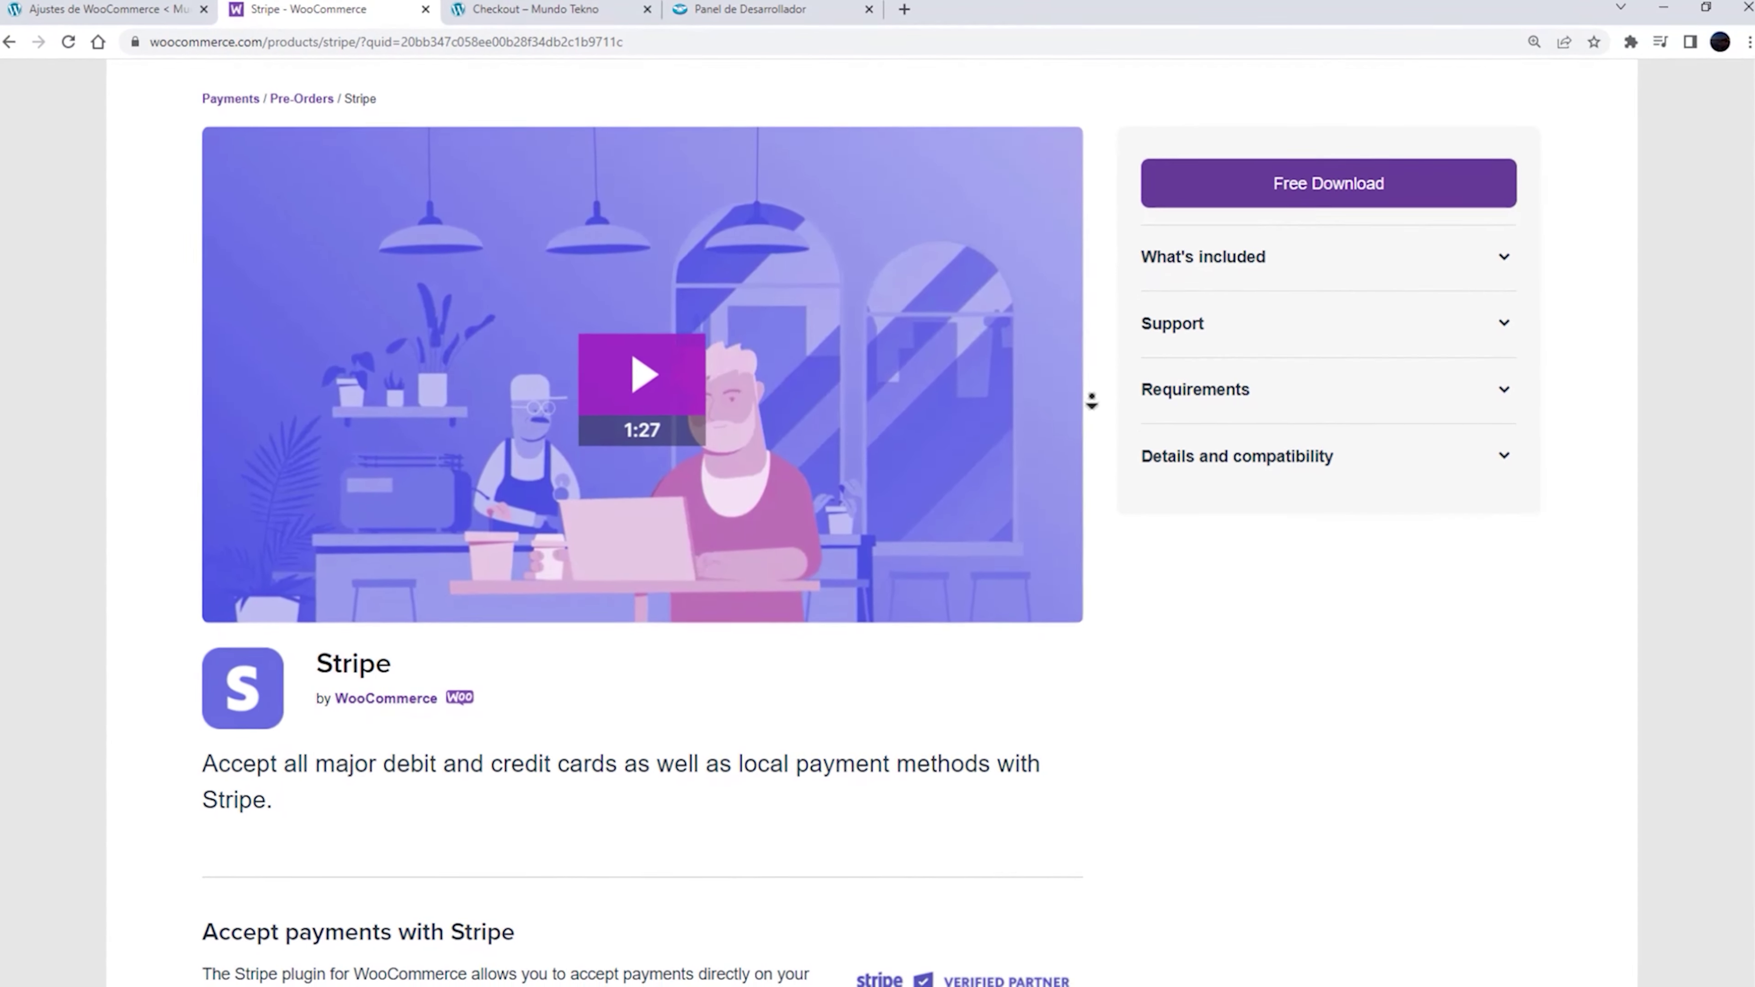
pyautogui.scroll(-1, 1092, 401)
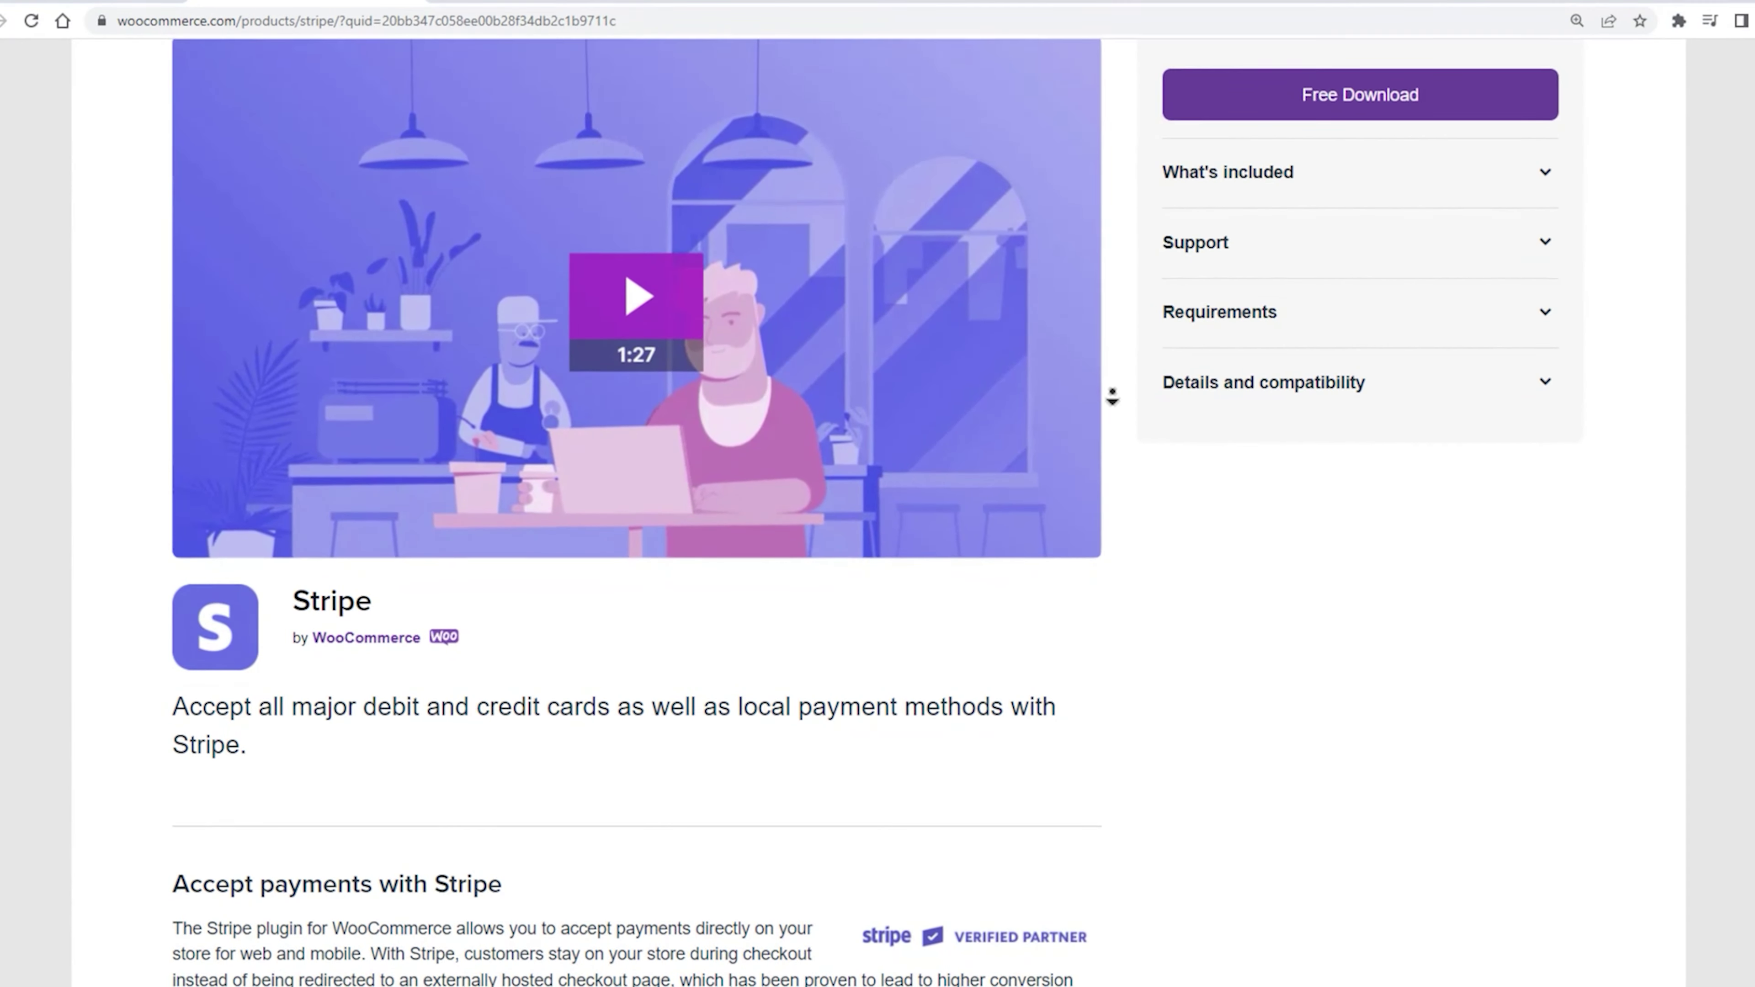
pyautogui.scroll(-1, 1112, 398)
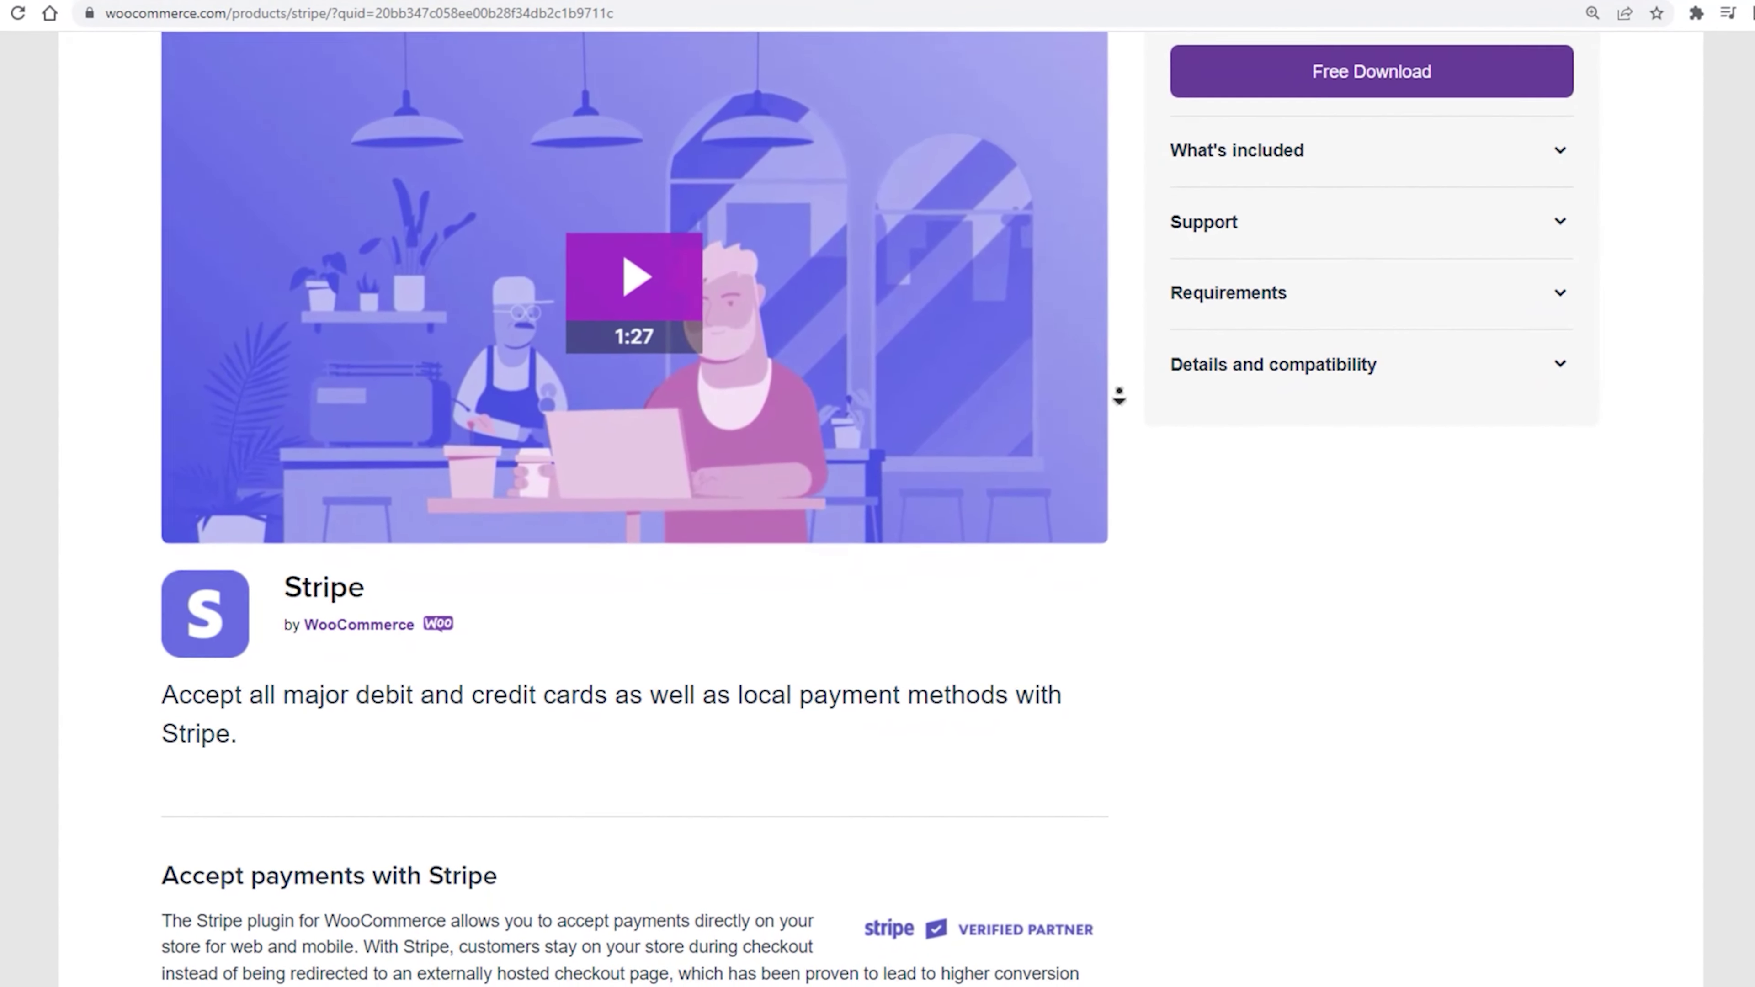
pyautogui.scroll(-1, 1138, 394)
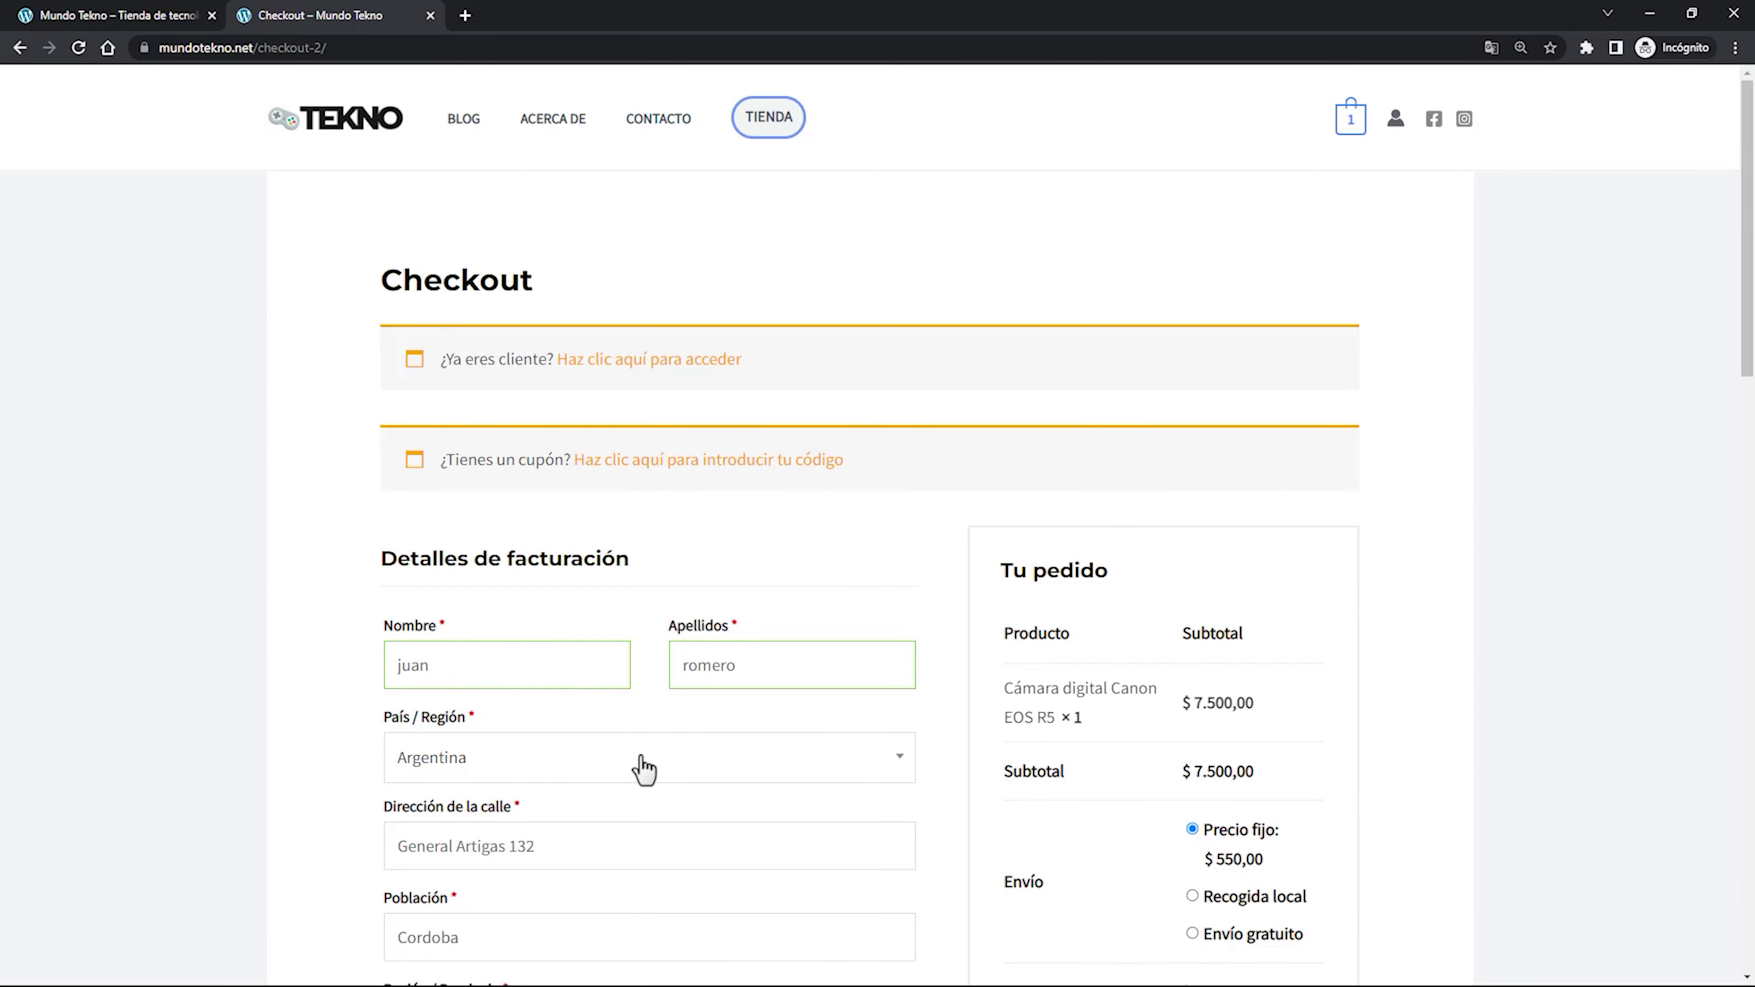
pyautogui.scroll(-9, 1403, 553)
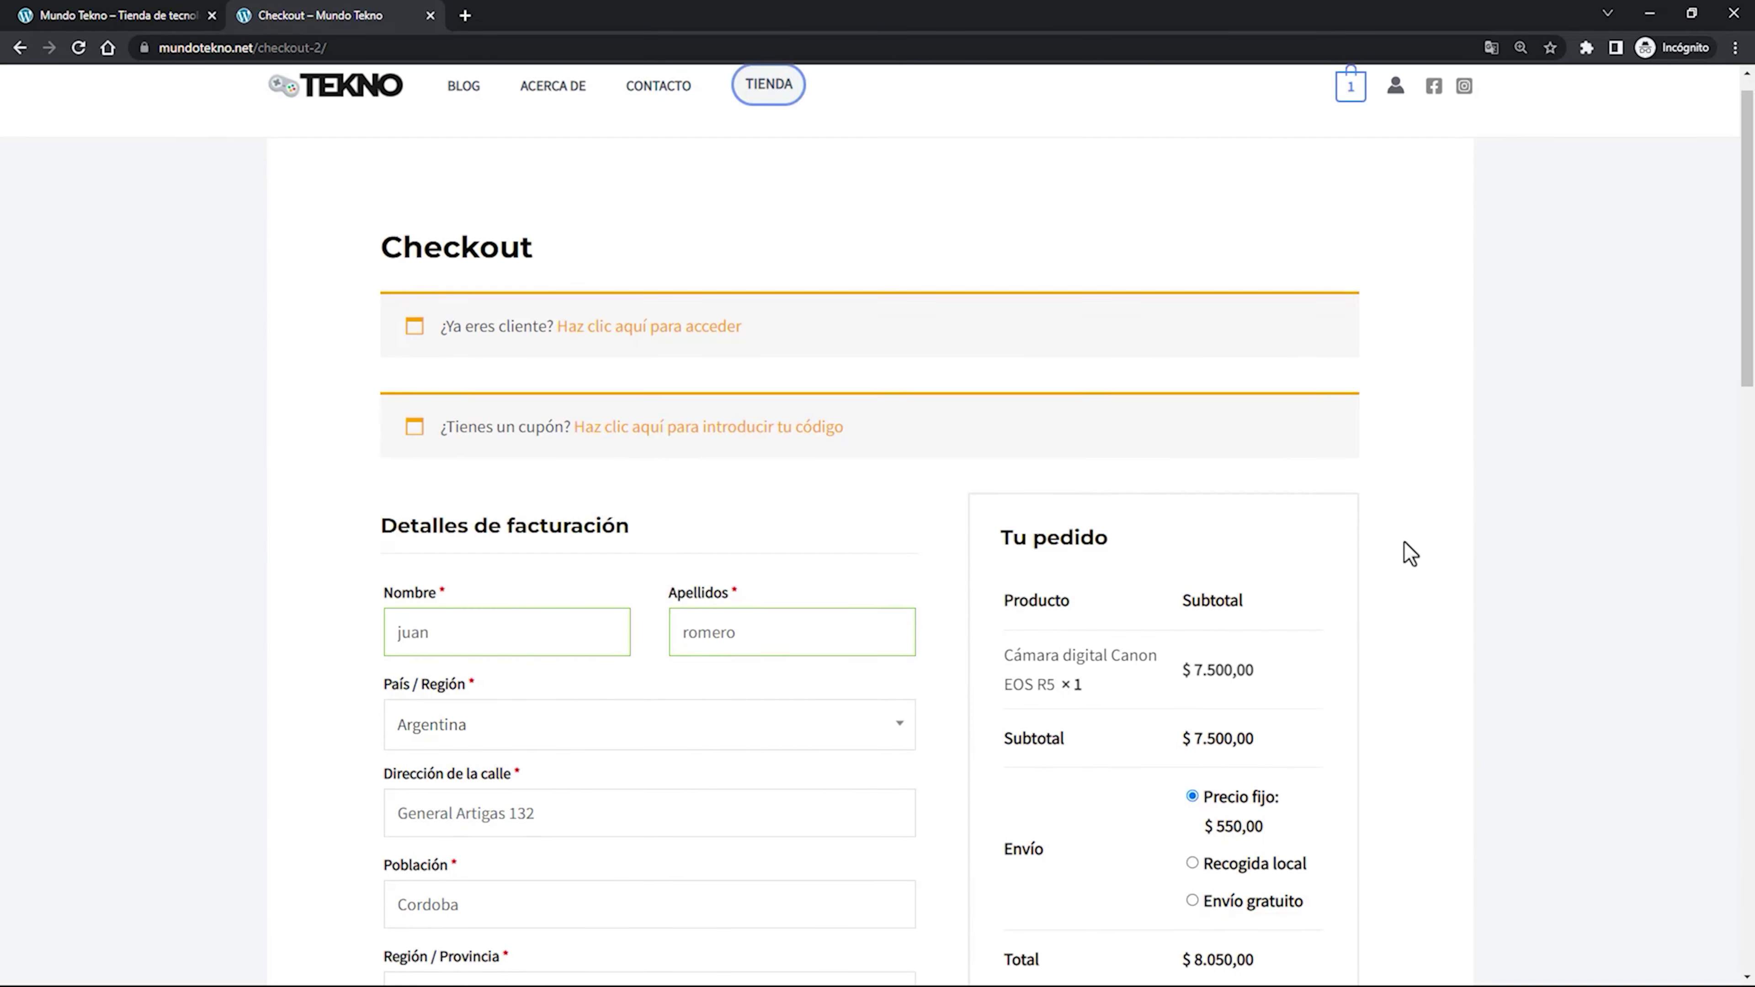
# Step: Place the order and check the sandbox payment page's address and purchase total
pyautogui.scroll(-12, 1169, 485)
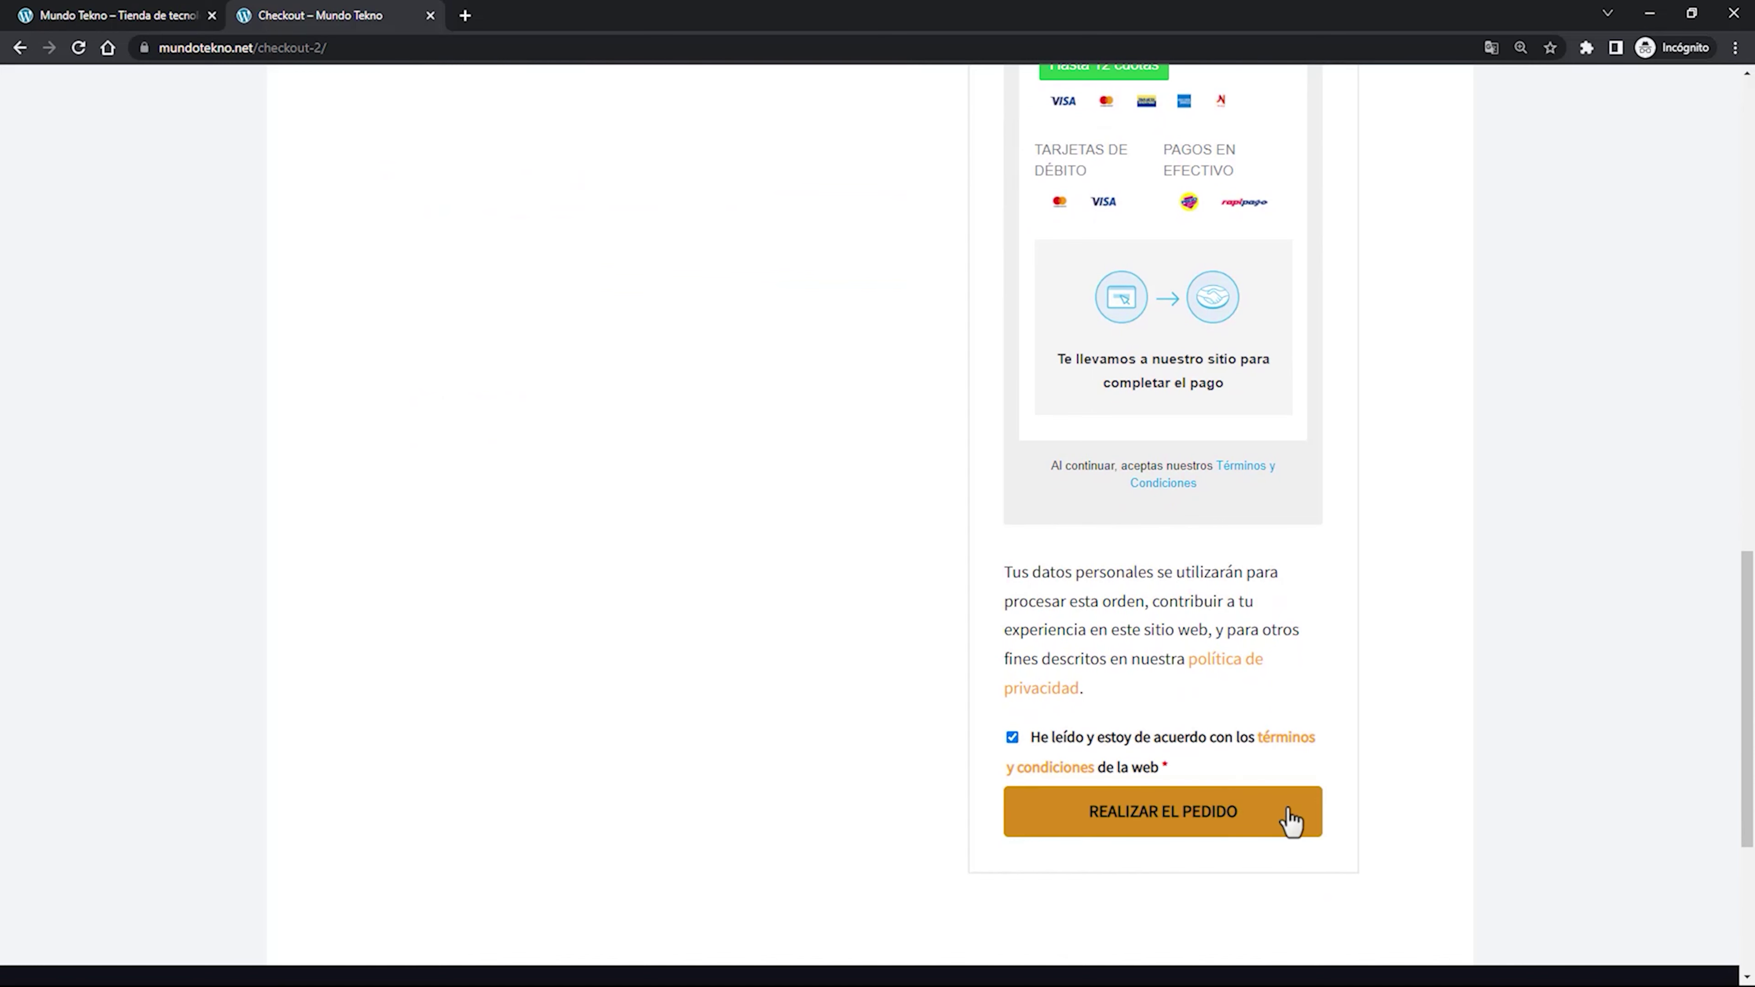
pyautogui.click(1289, 818)
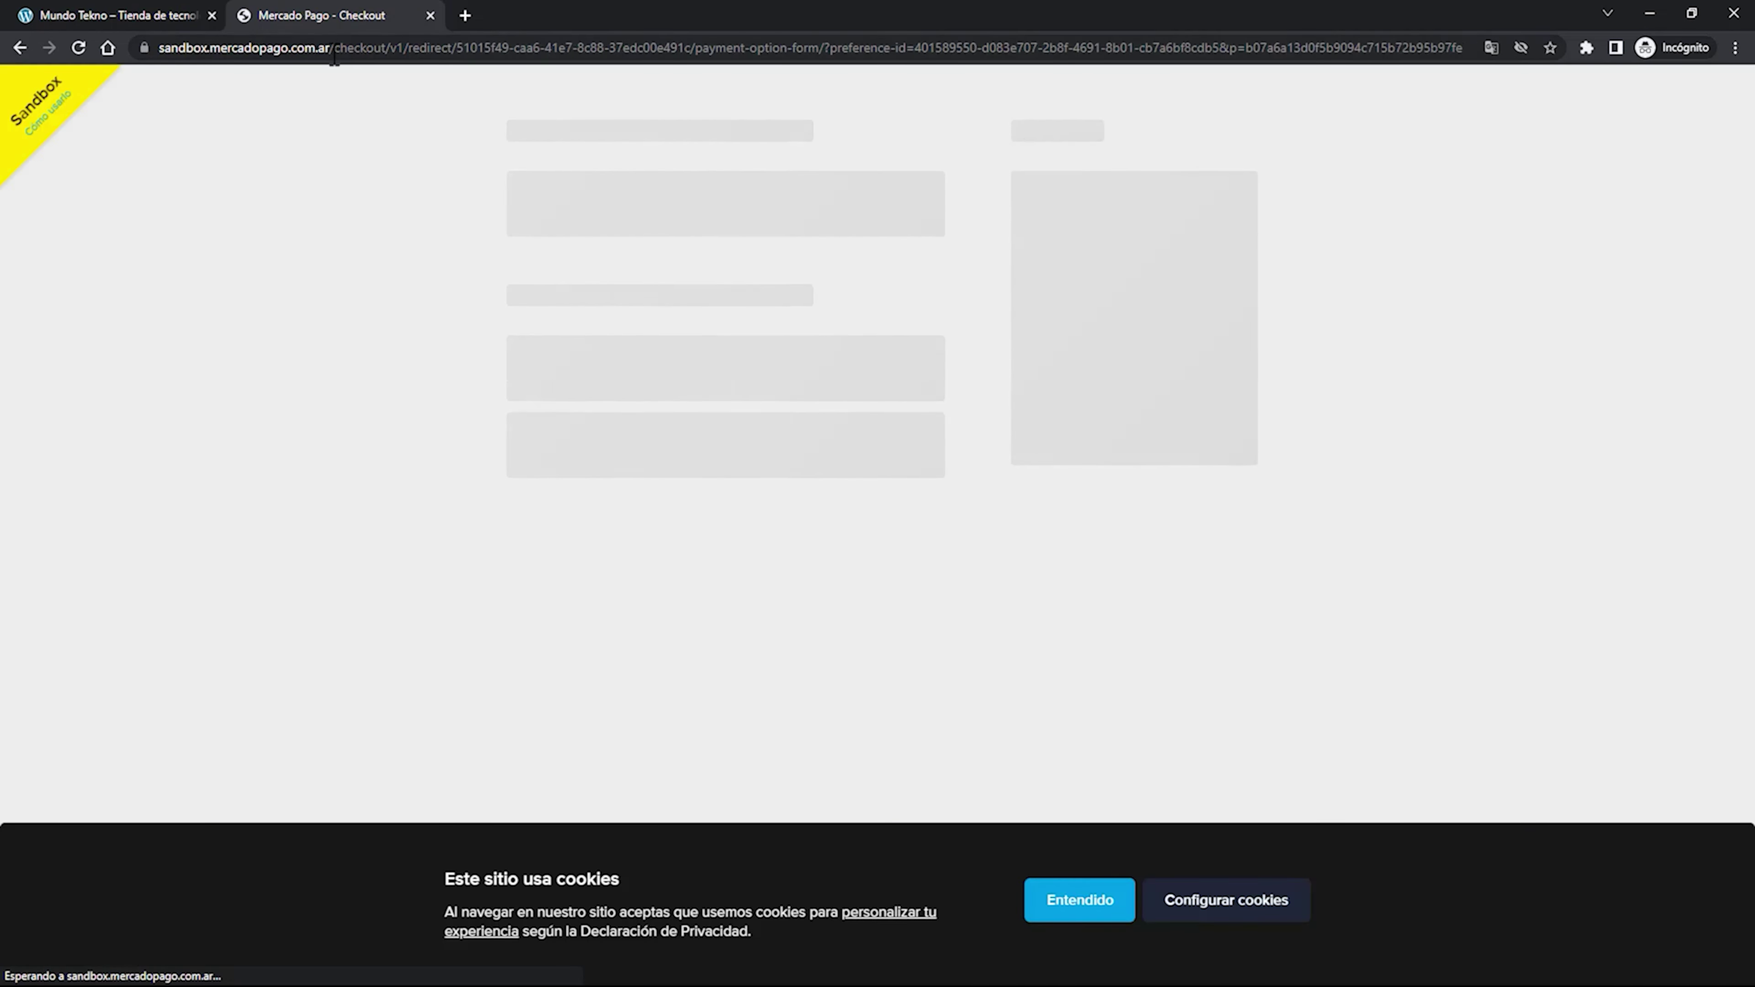
pyautogui.moveTo(329, 48); pyautogui.dragTo(149, 49)
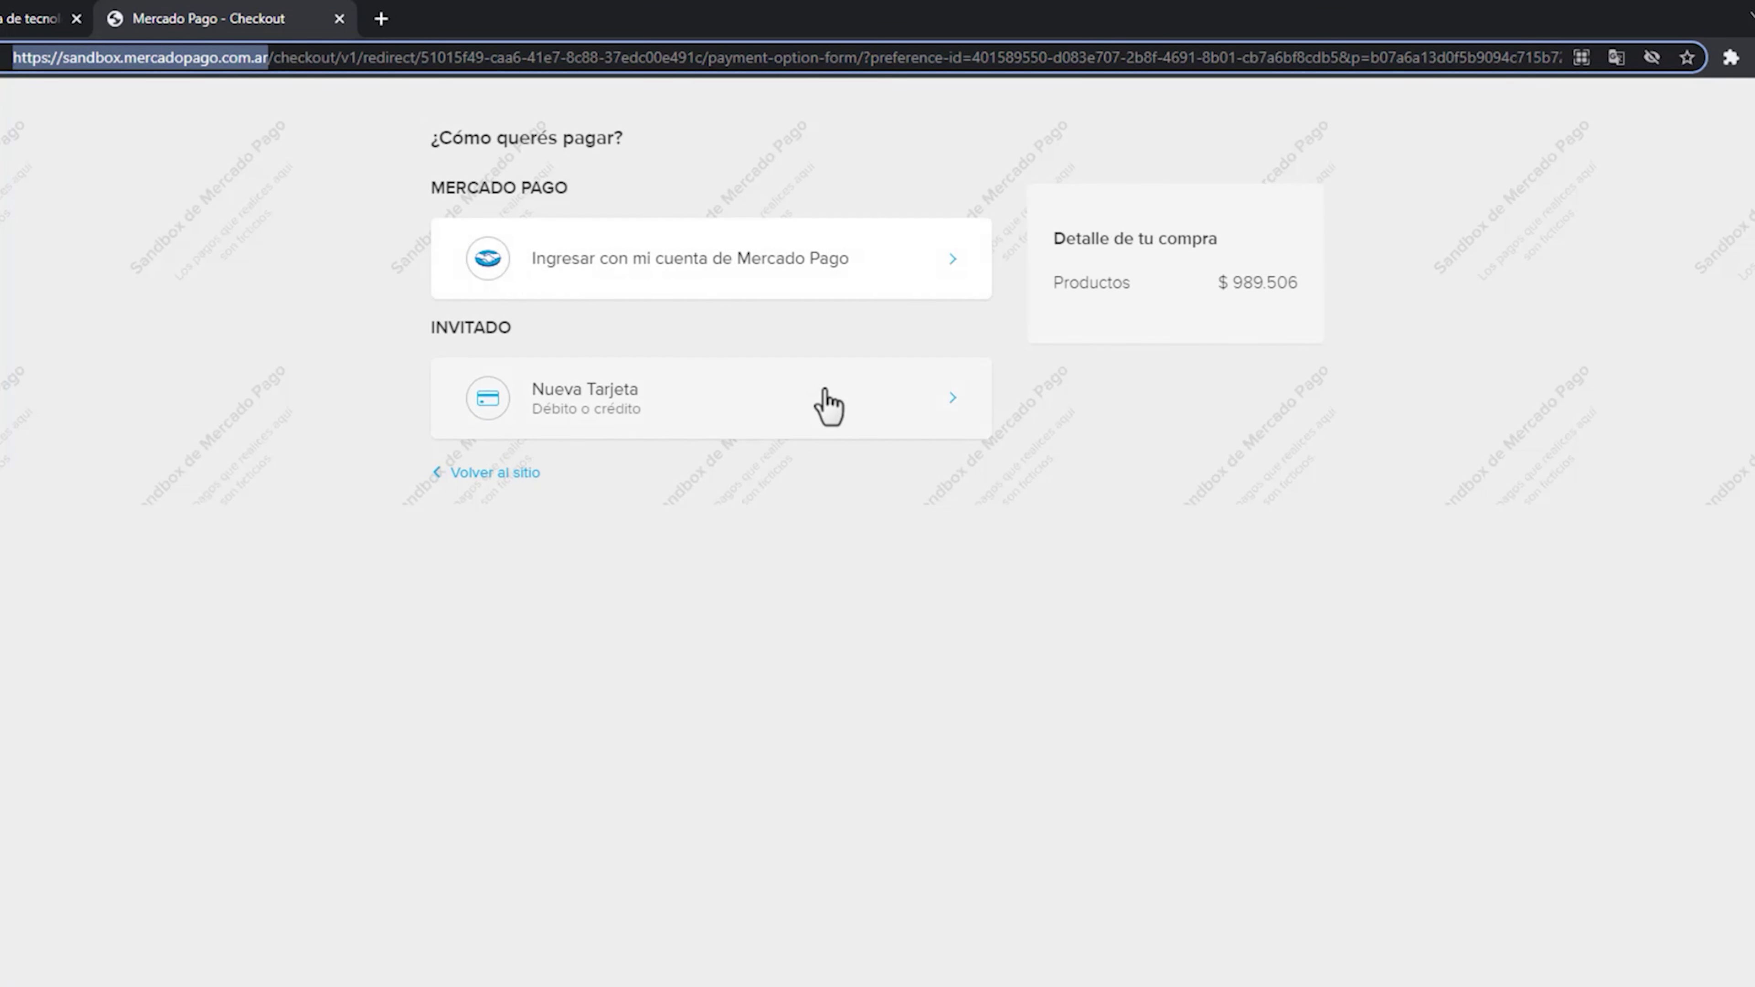
pyautogui.moveTo(1215, 283); pyautogui.dragTo(1298, 282)
pyautogui.click(988, 494)
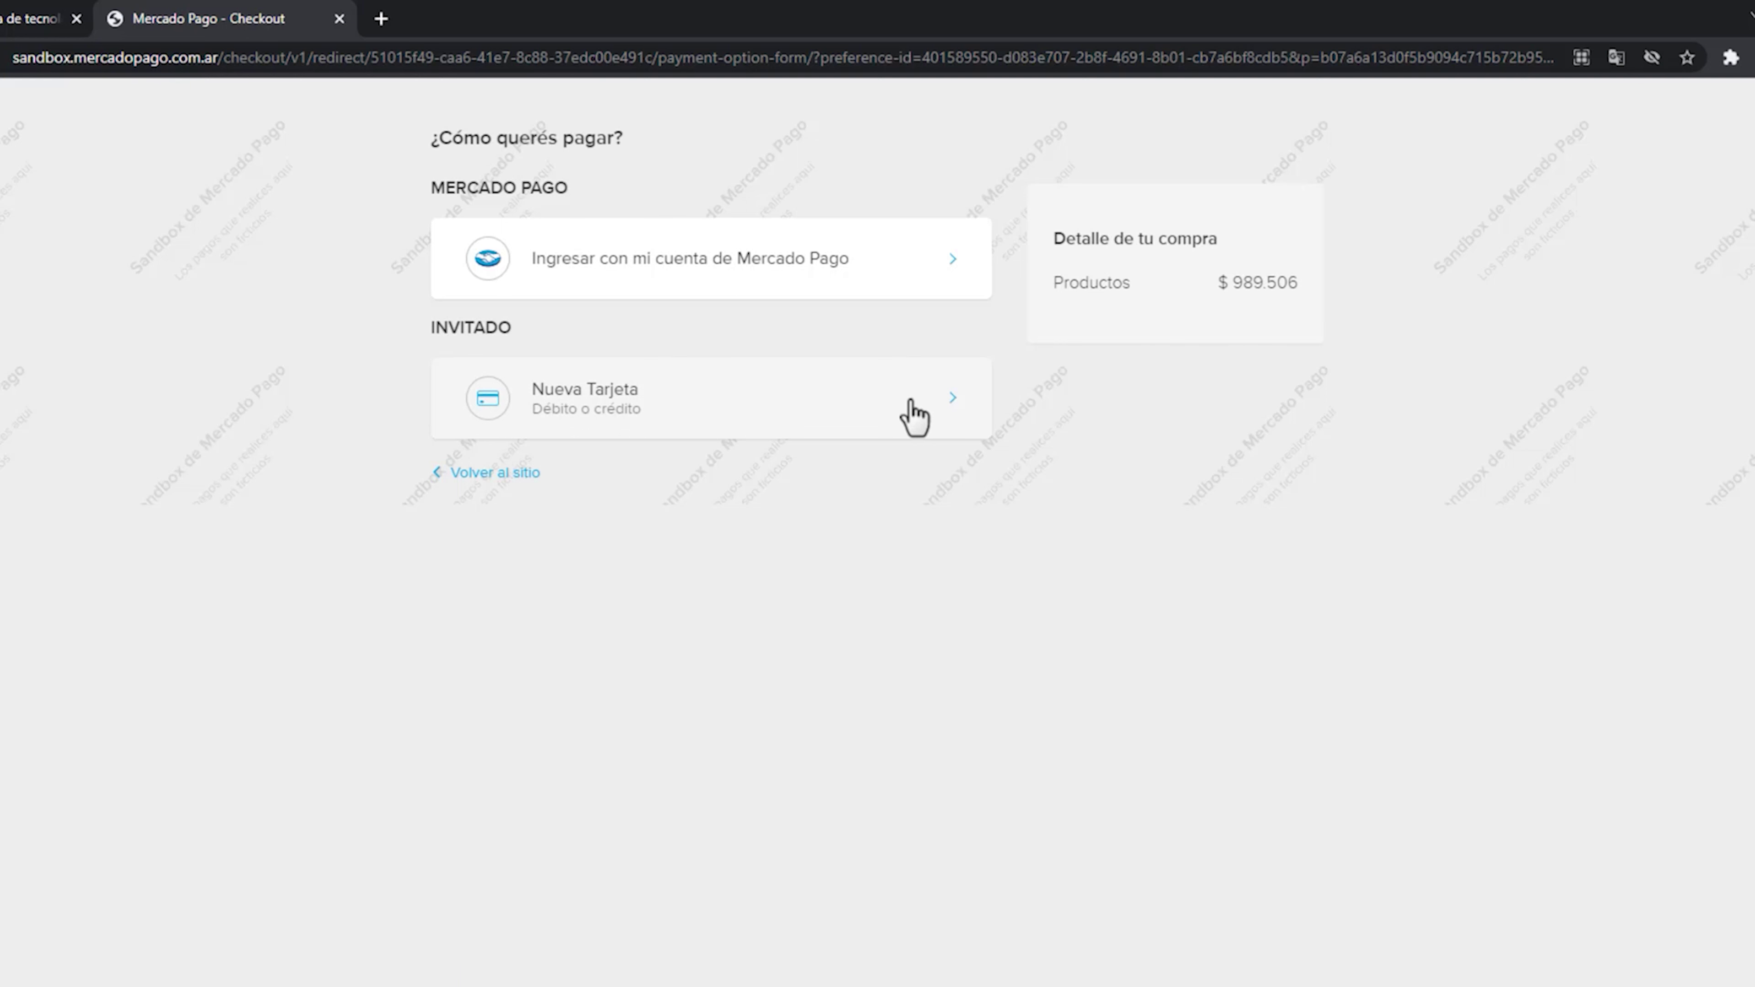
# Step: Review Mercado Pago's Tarjetas de prueba test-card documentation
pyautogui.click(915, 417)
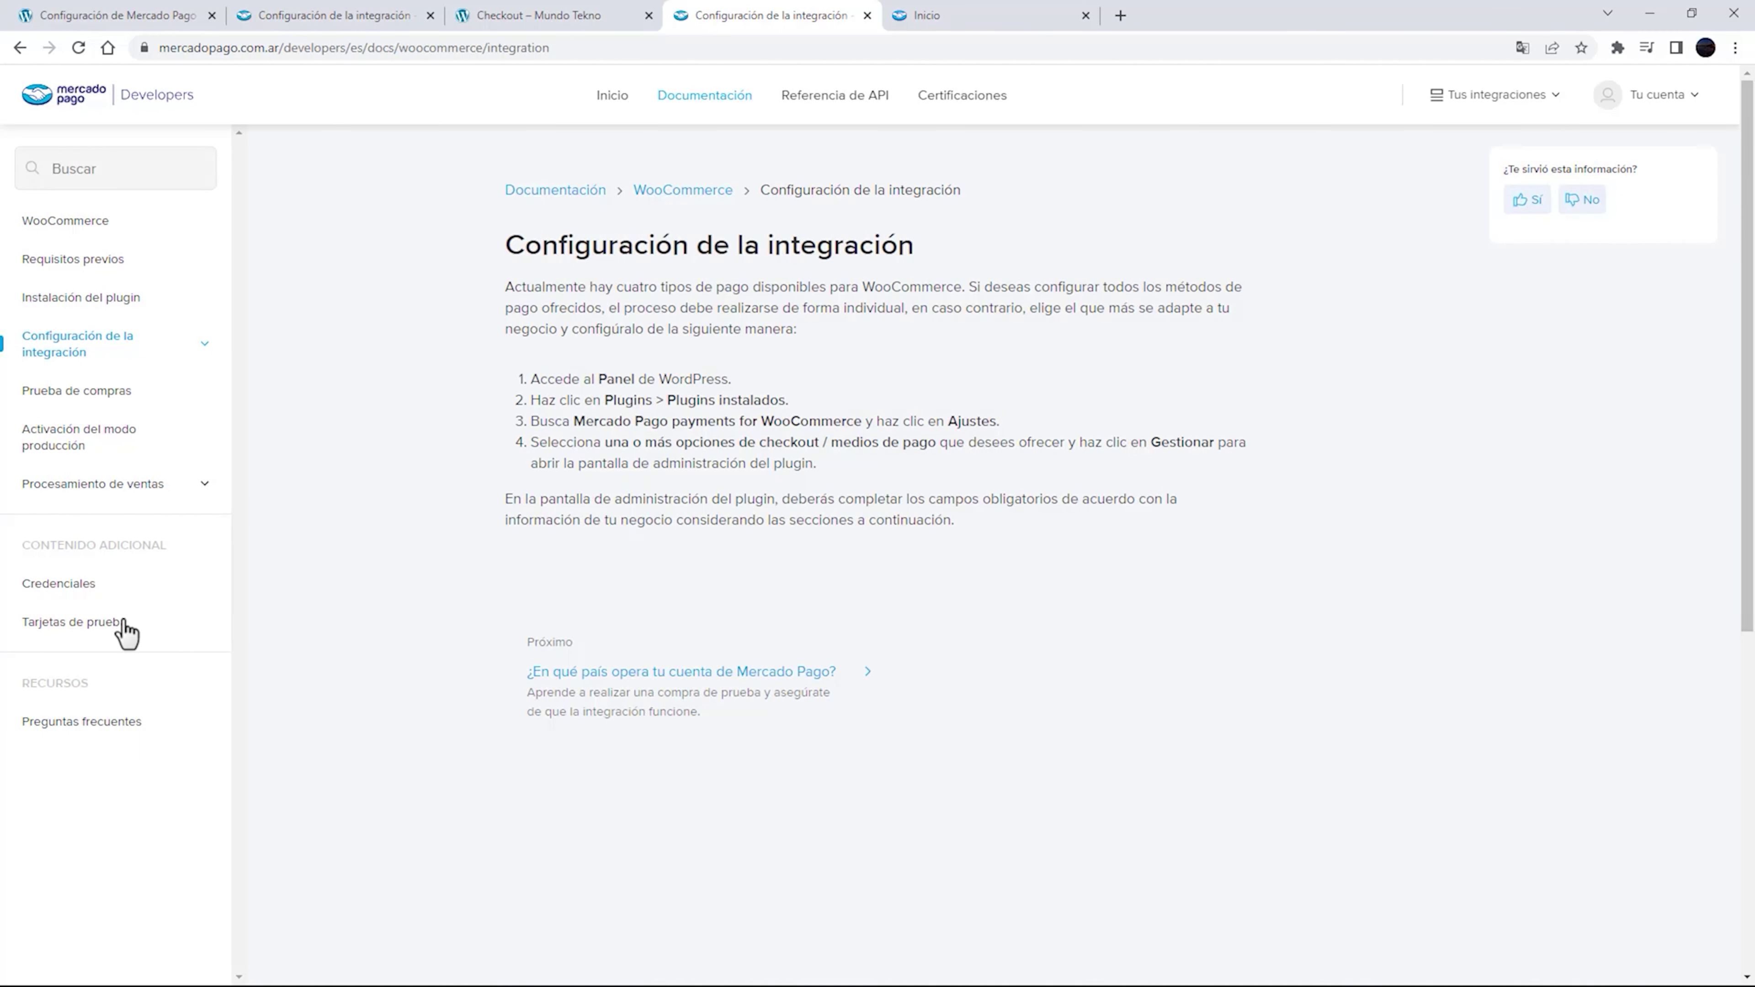
pyautogui.click(123, 624)
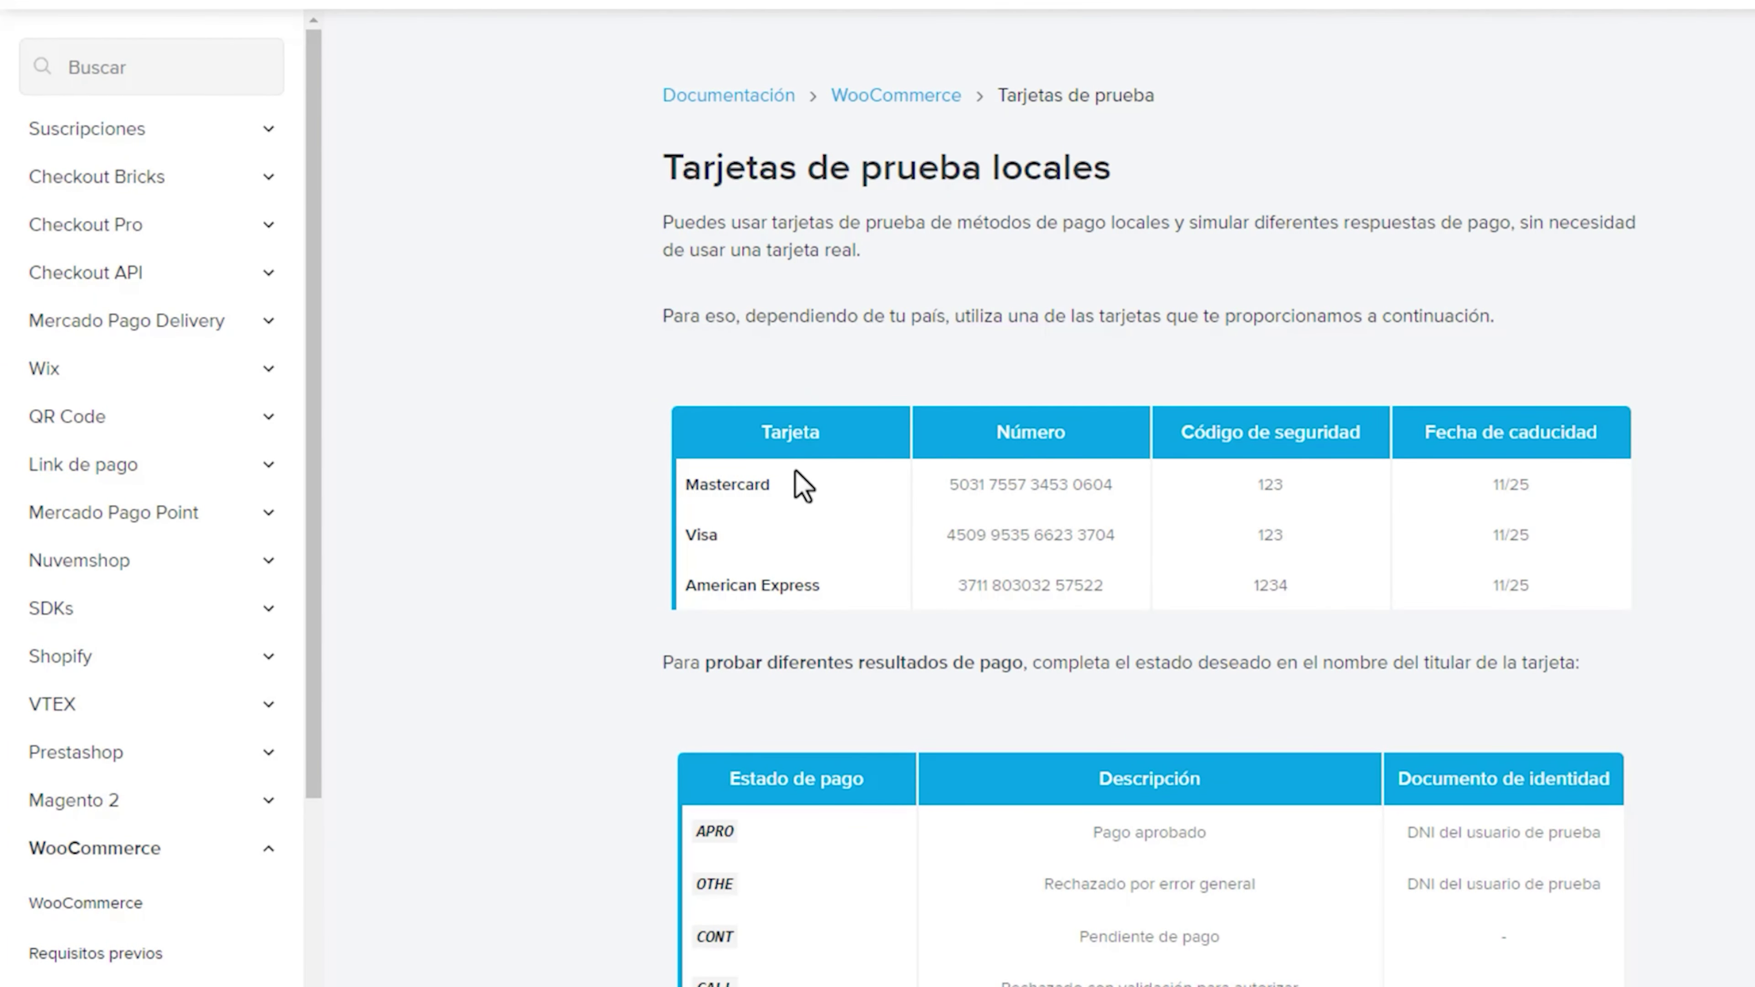
pyautogui.scroll(-3, 884, 303)
pyautogui.scroll(-2, 779, 392)
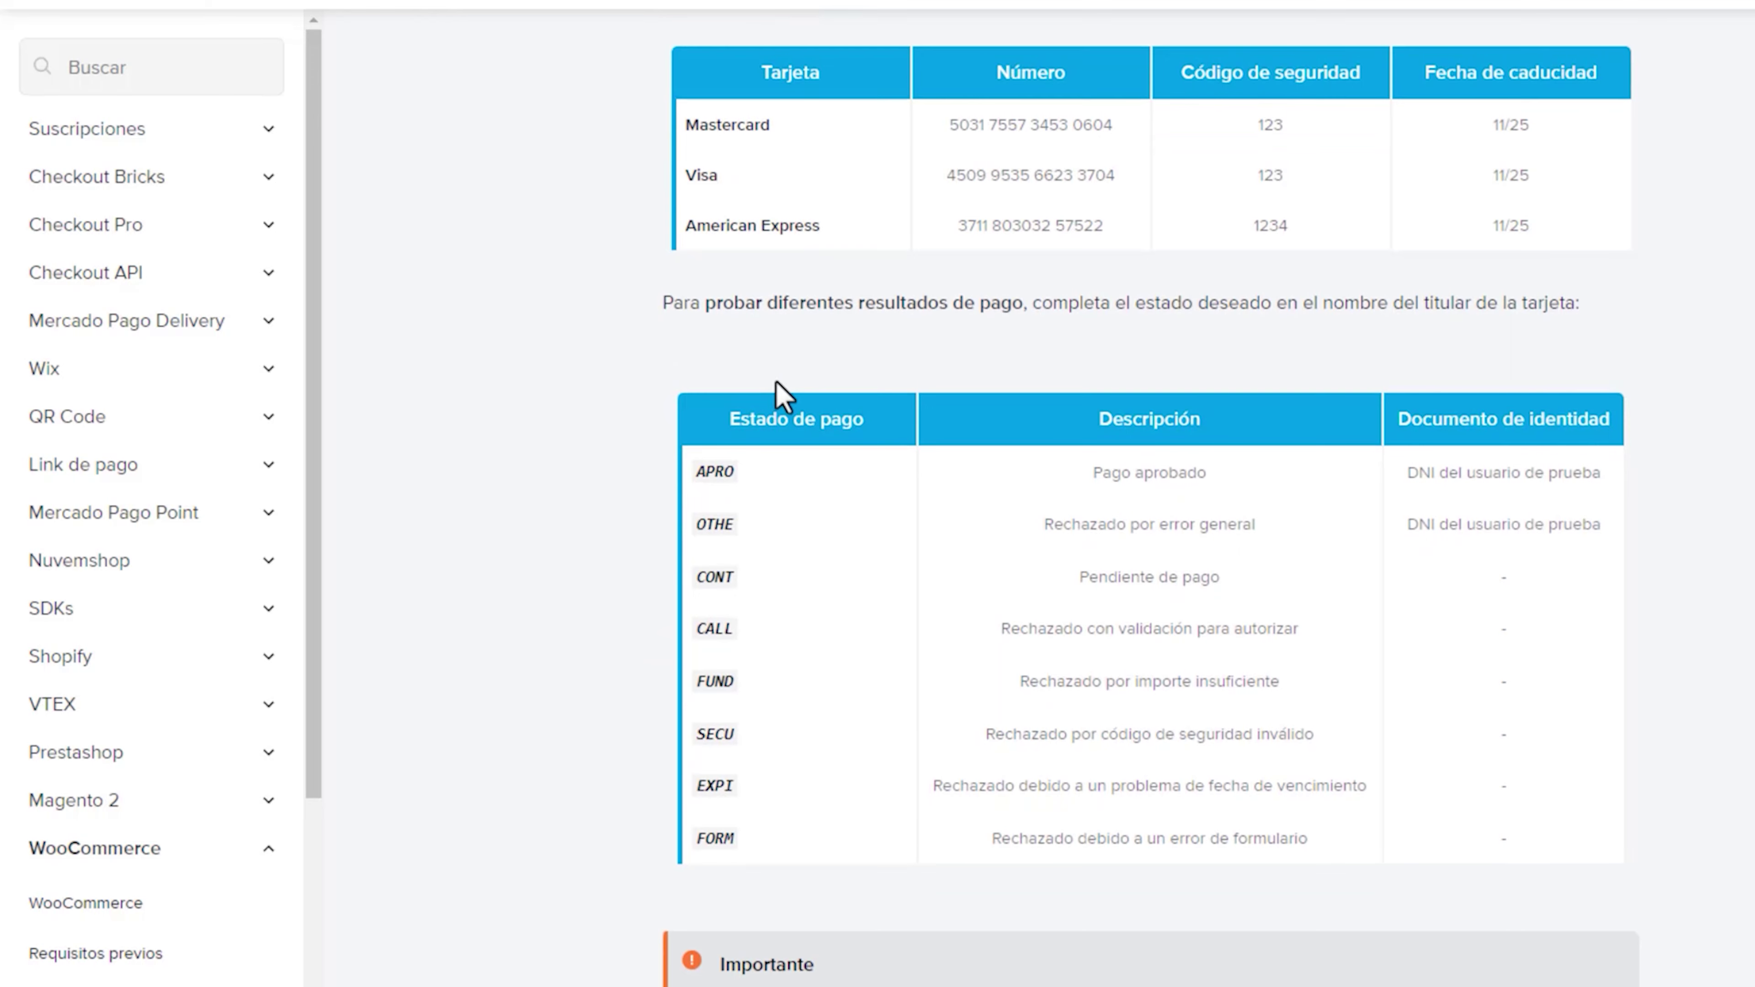
pyautogui.scroll(2, 776, 381)
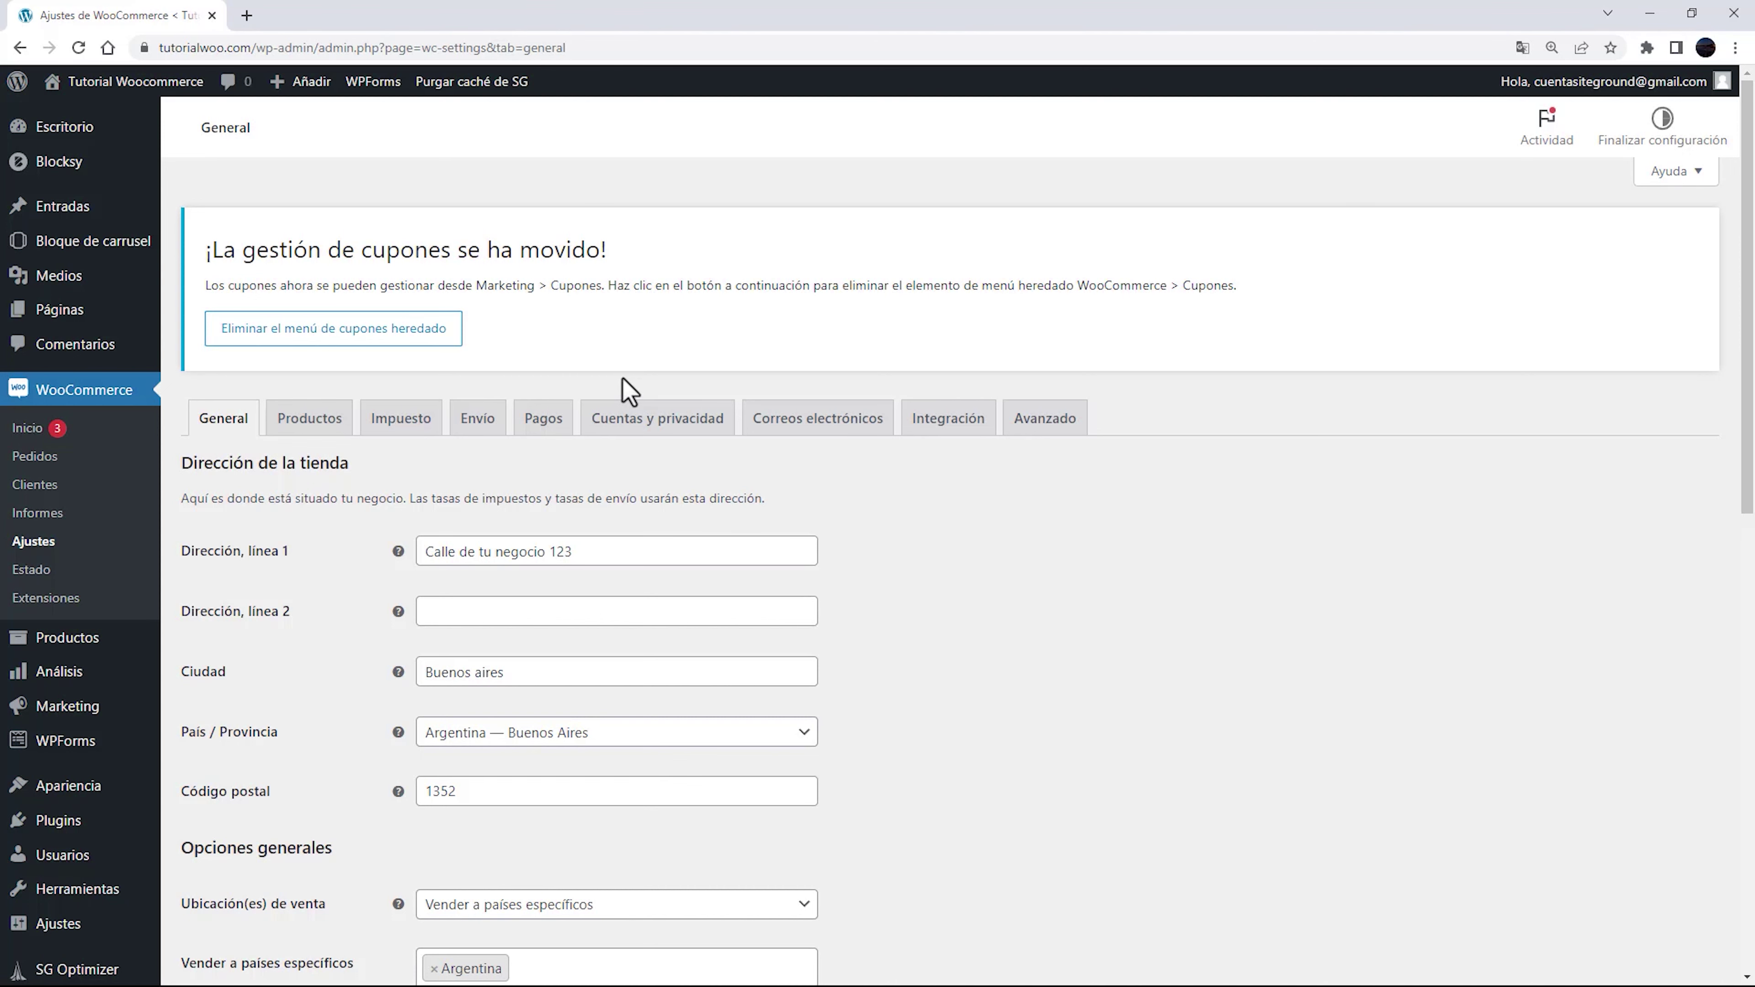
# Step: Confirm 'Activar tasas de impuestos' stays enabled in the general settings
pyautogui.scroll(-7, 608, 415)
pyautogui.click(424, 564)
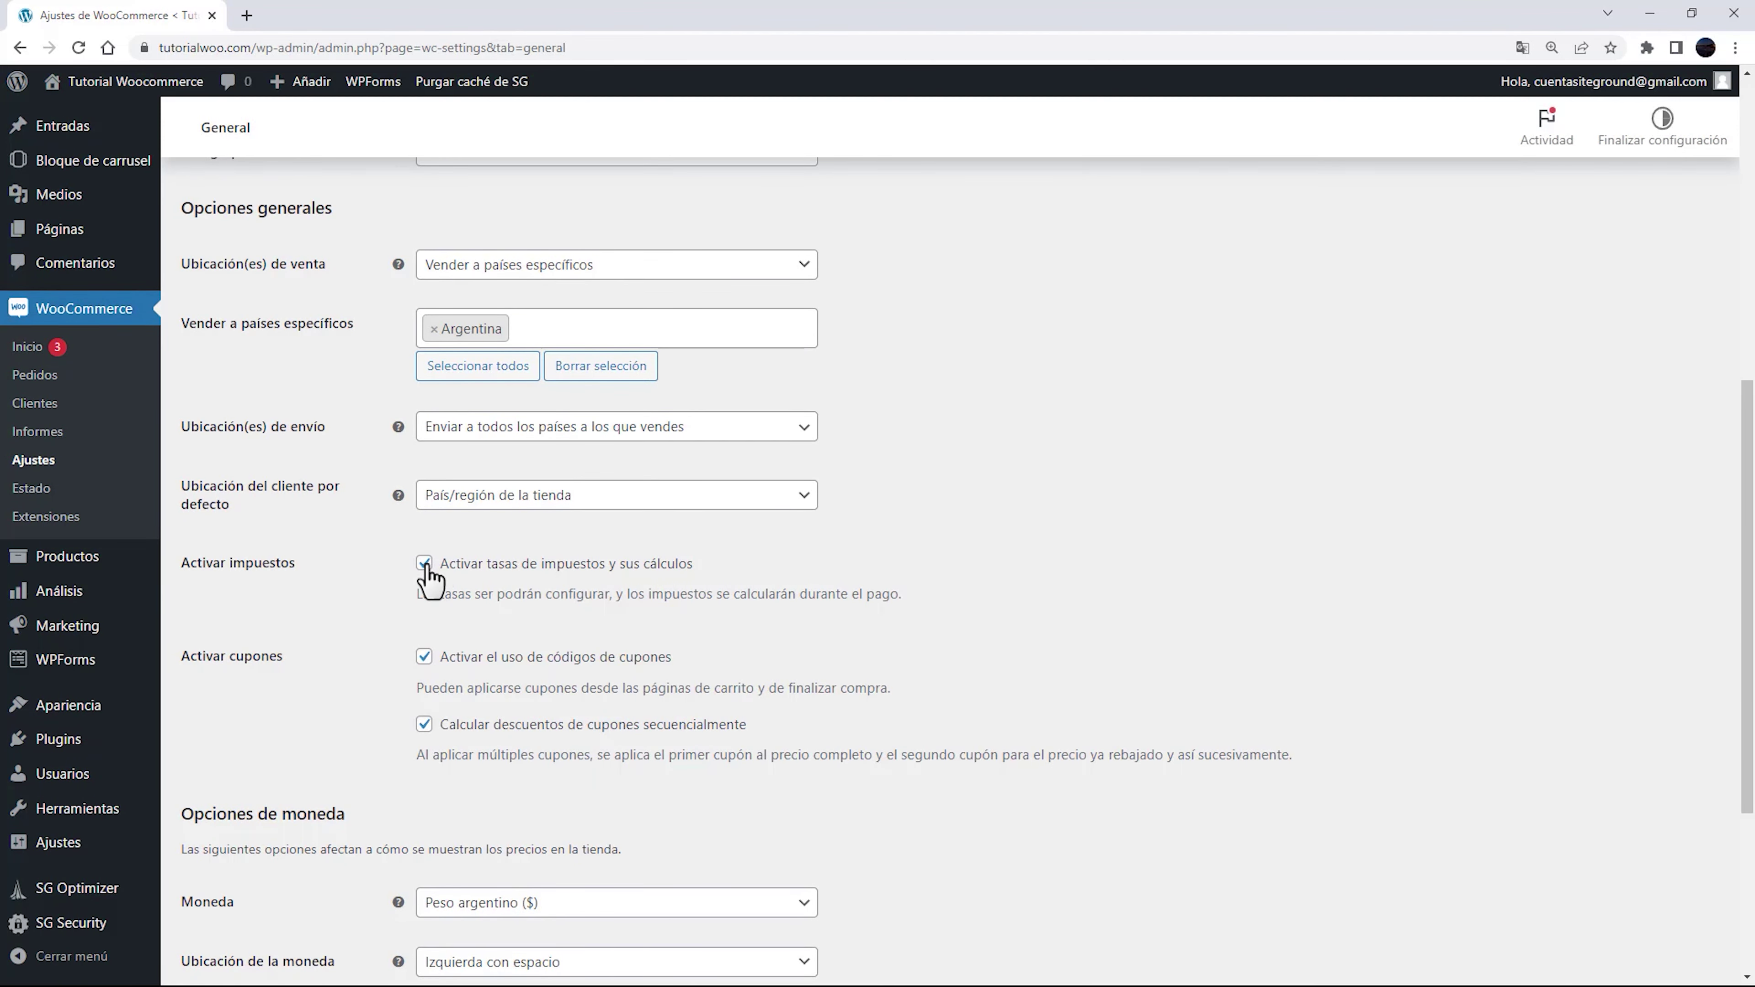
pyautogui.click(425, 570)
pyautogui.scroll(-5, 387, 580)
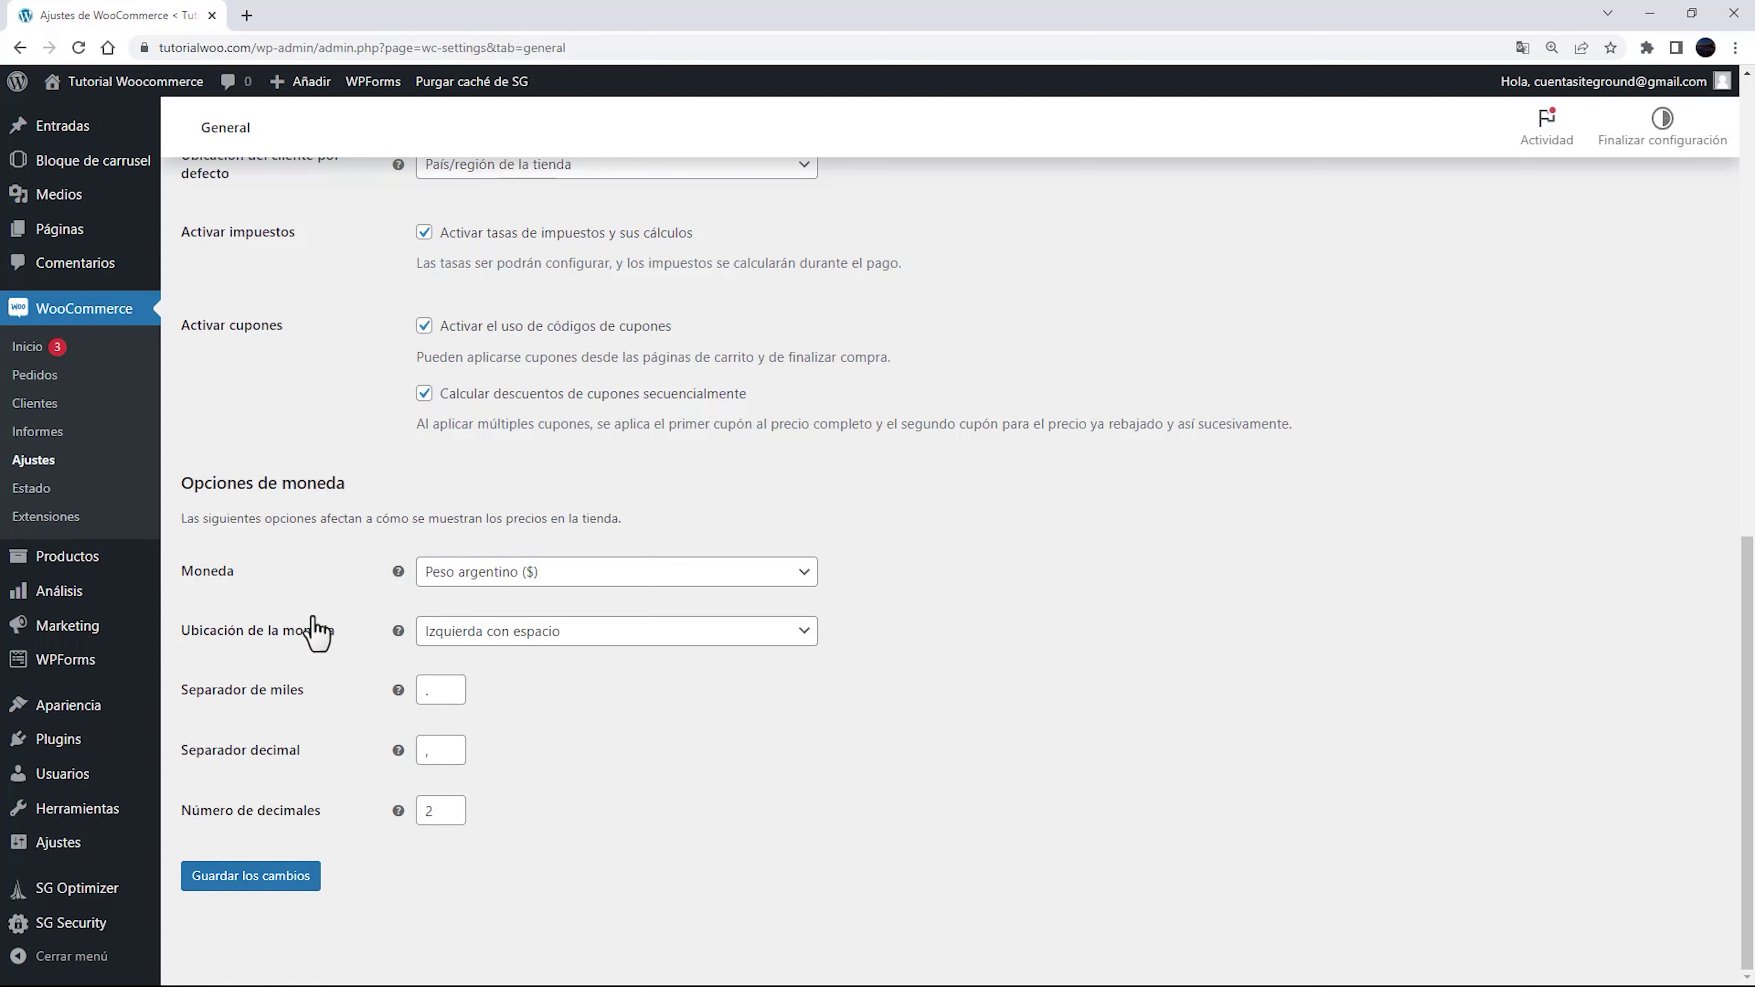
pyautogui.scroll(12, 391, 314)
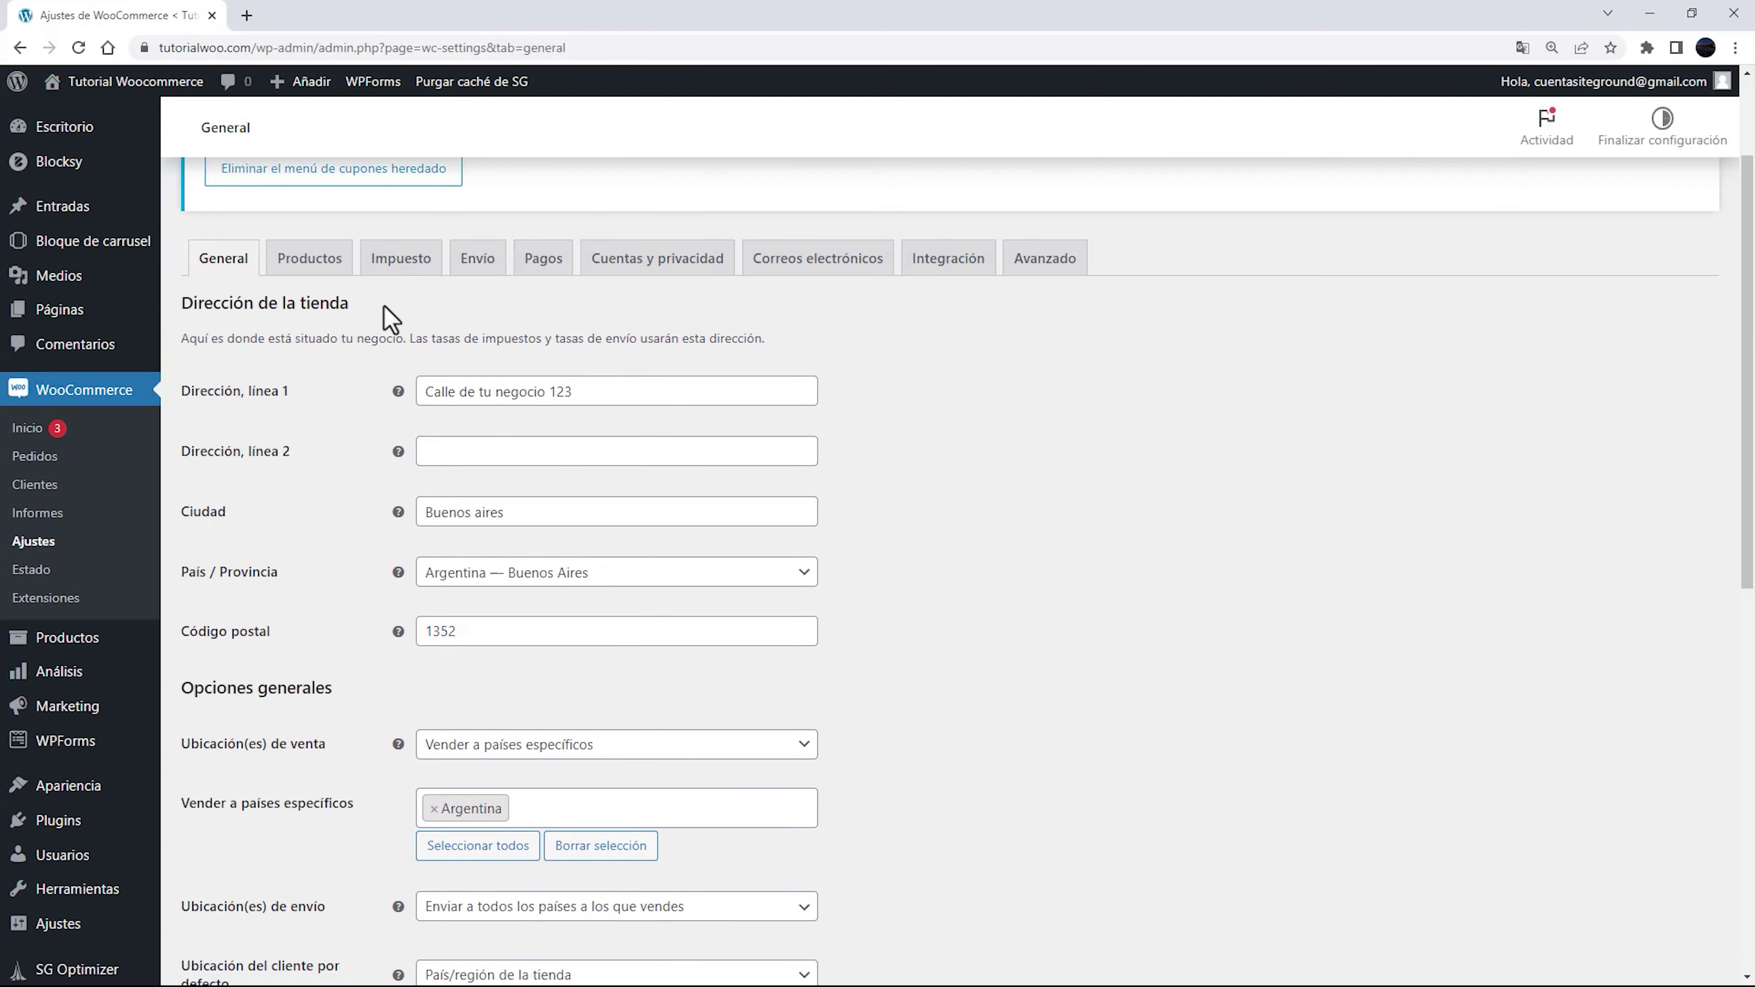
# Step: Open the Impuesto tab, leaving the general page without saving, and review the tax options
pyautogui.click(398, 298)
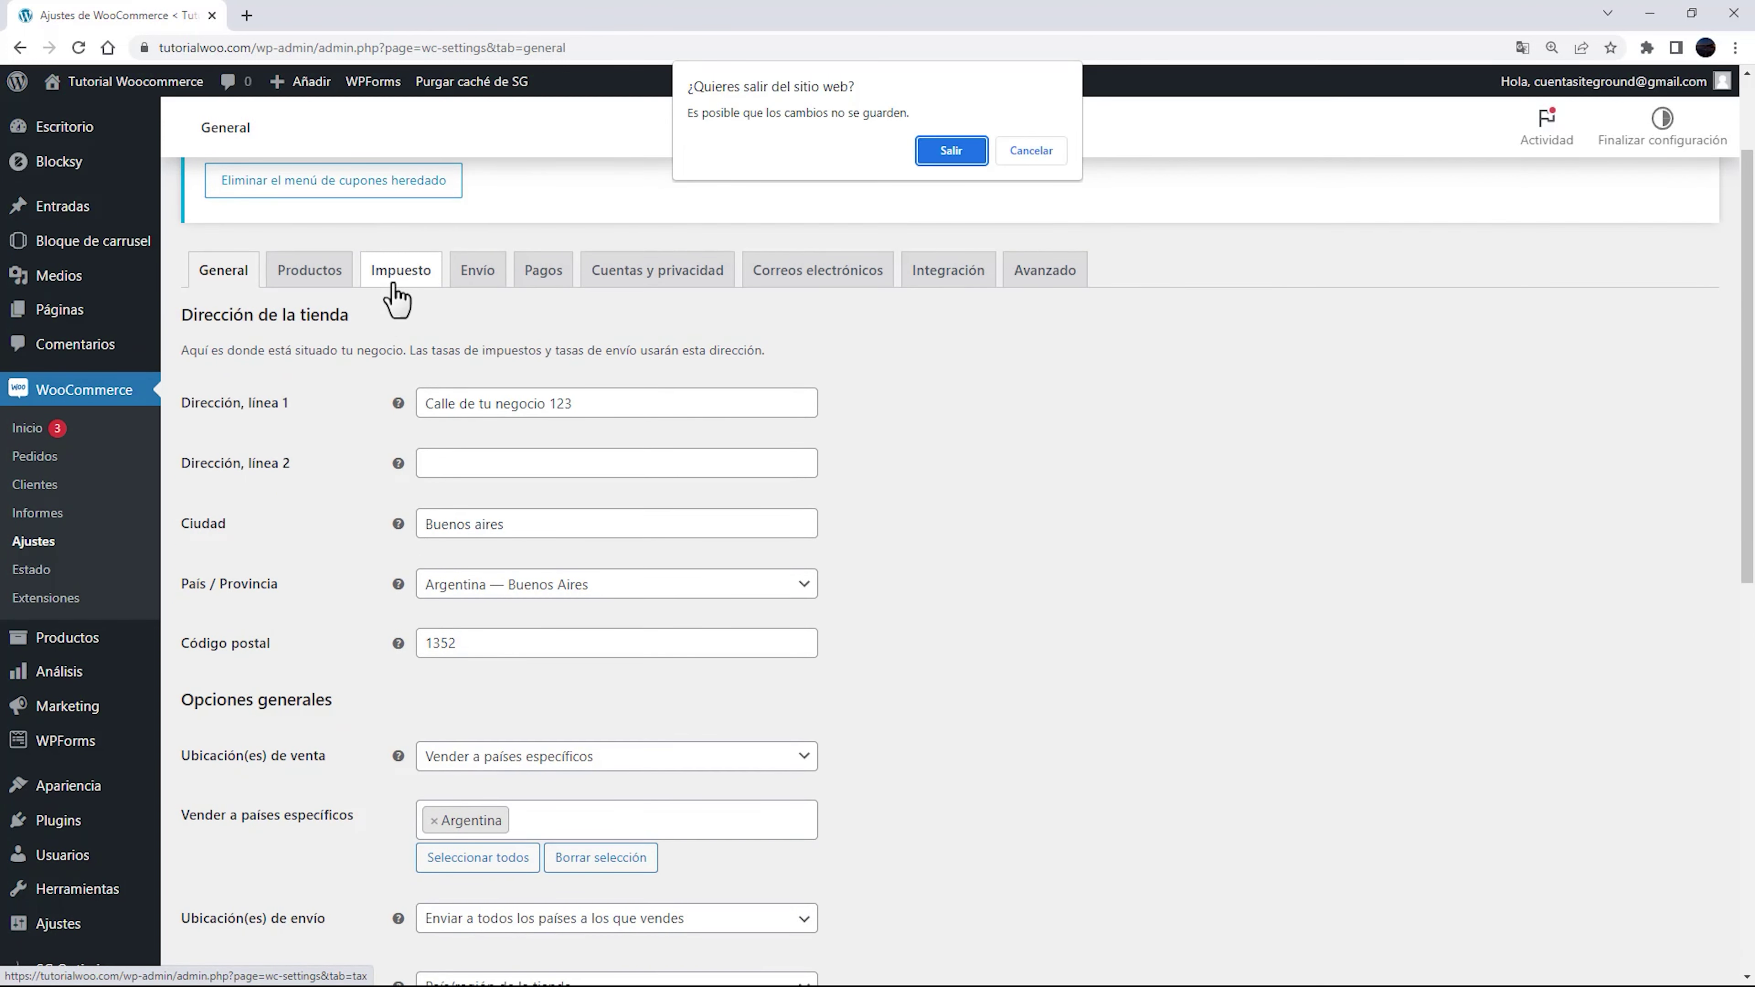
pyautogui.click(945, 153)
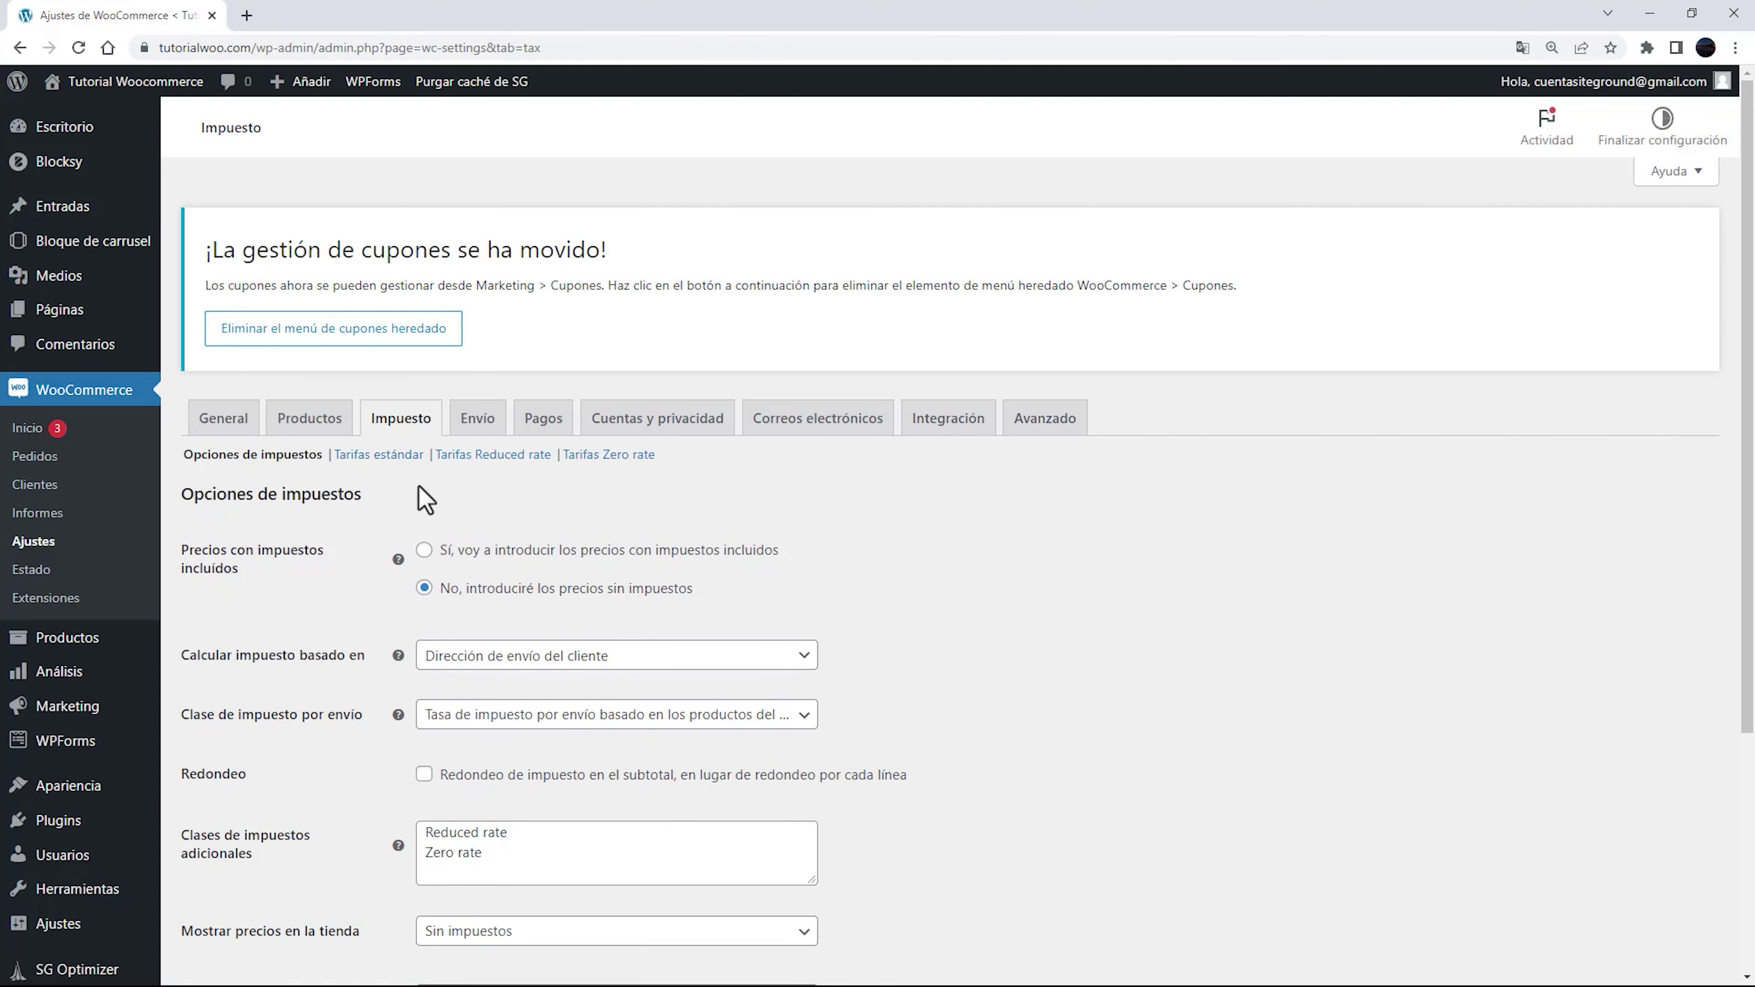
pyautogui.scroll(-4, 373, 391)
pyautogui.scroll(2, 384, 304)
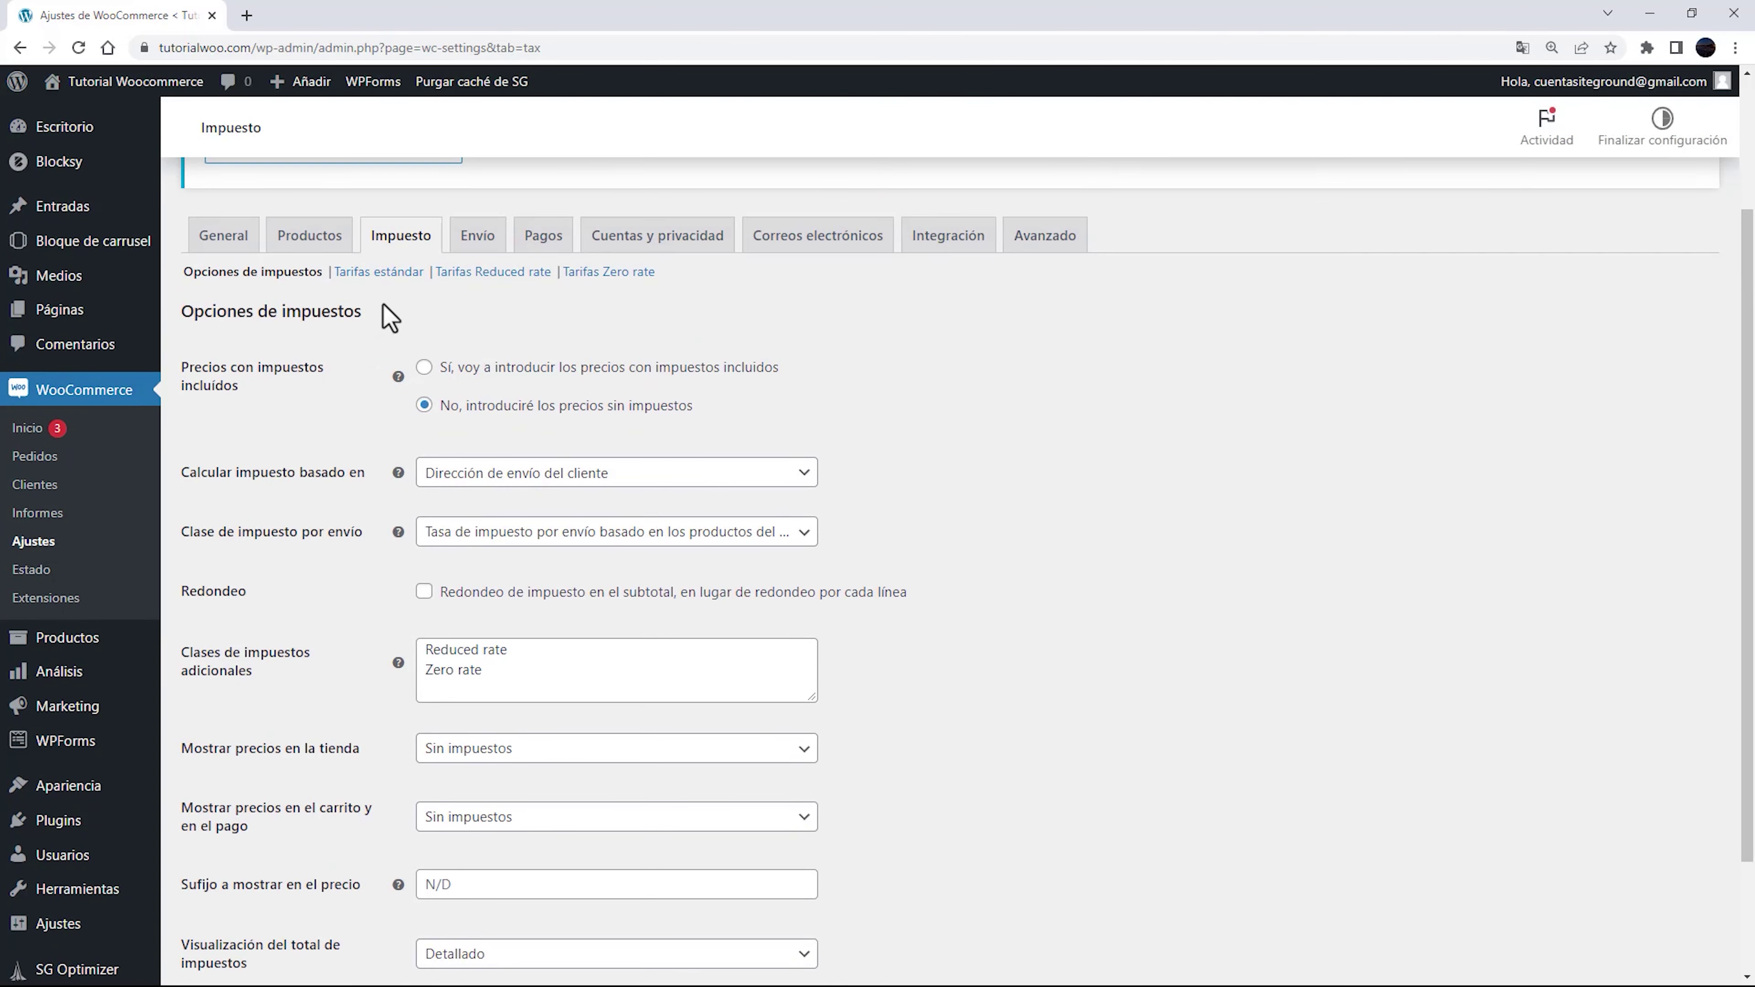
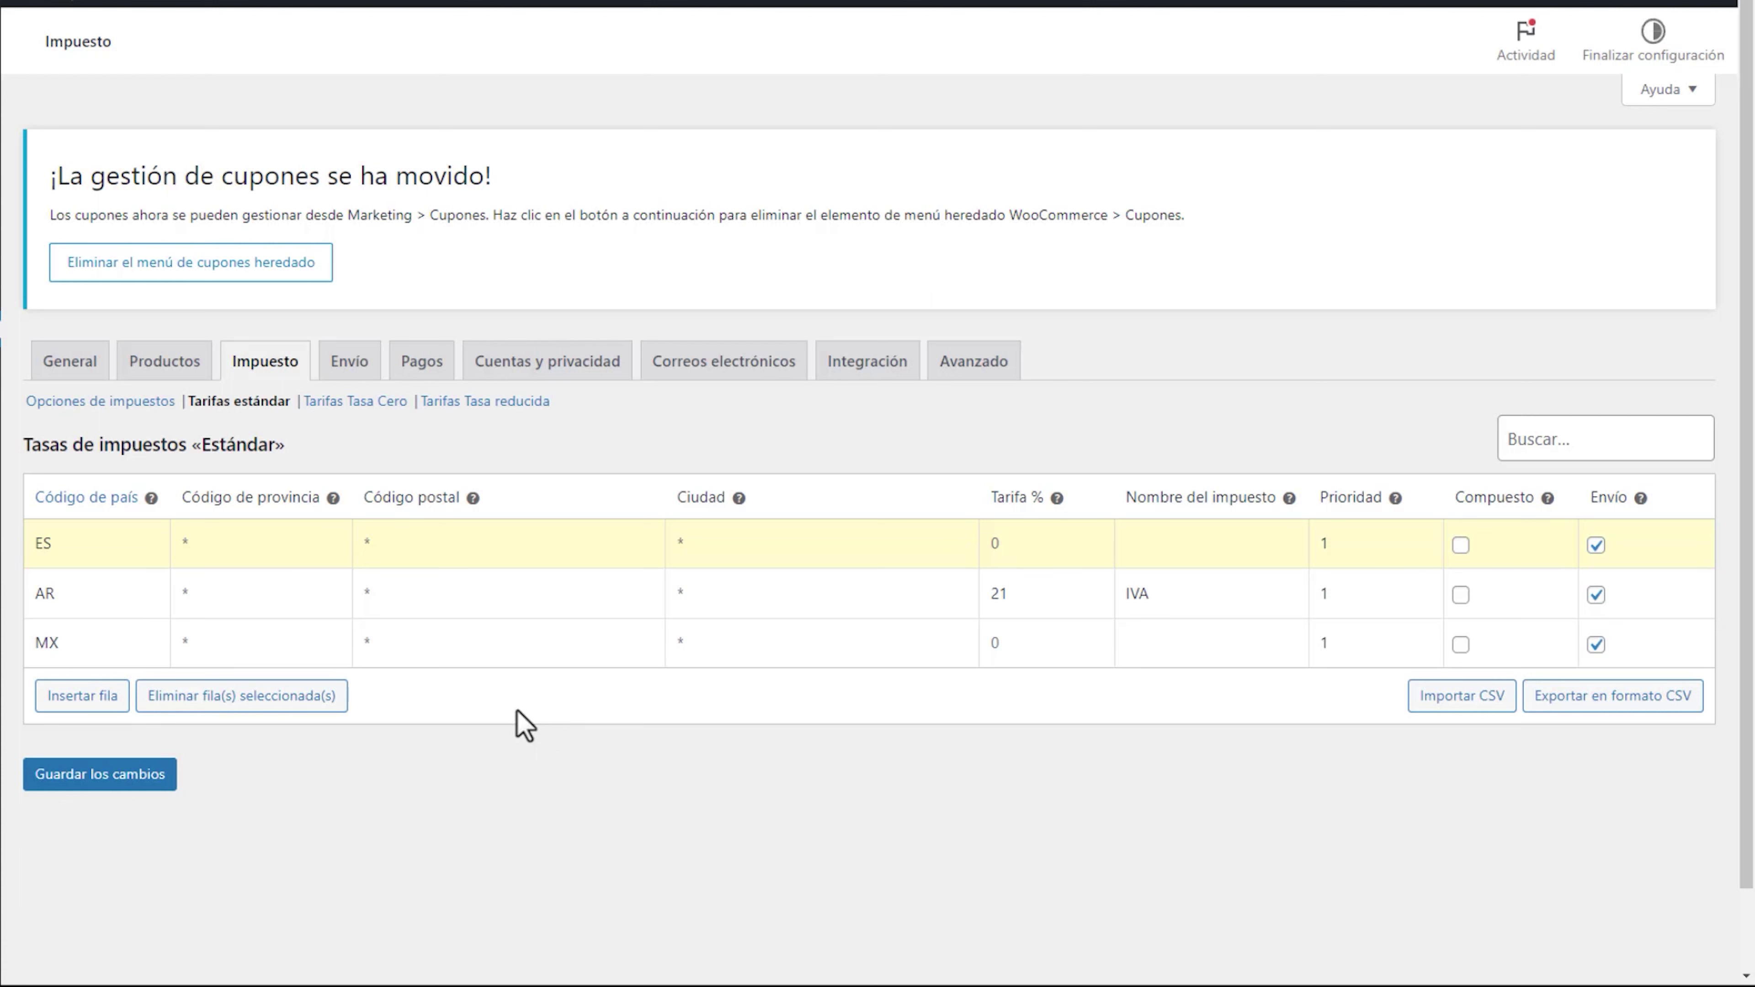
# Step: Save the standard tax rates, then check the zero-rate and reduced-rate tax tables
pyautogui.click(150, 778)
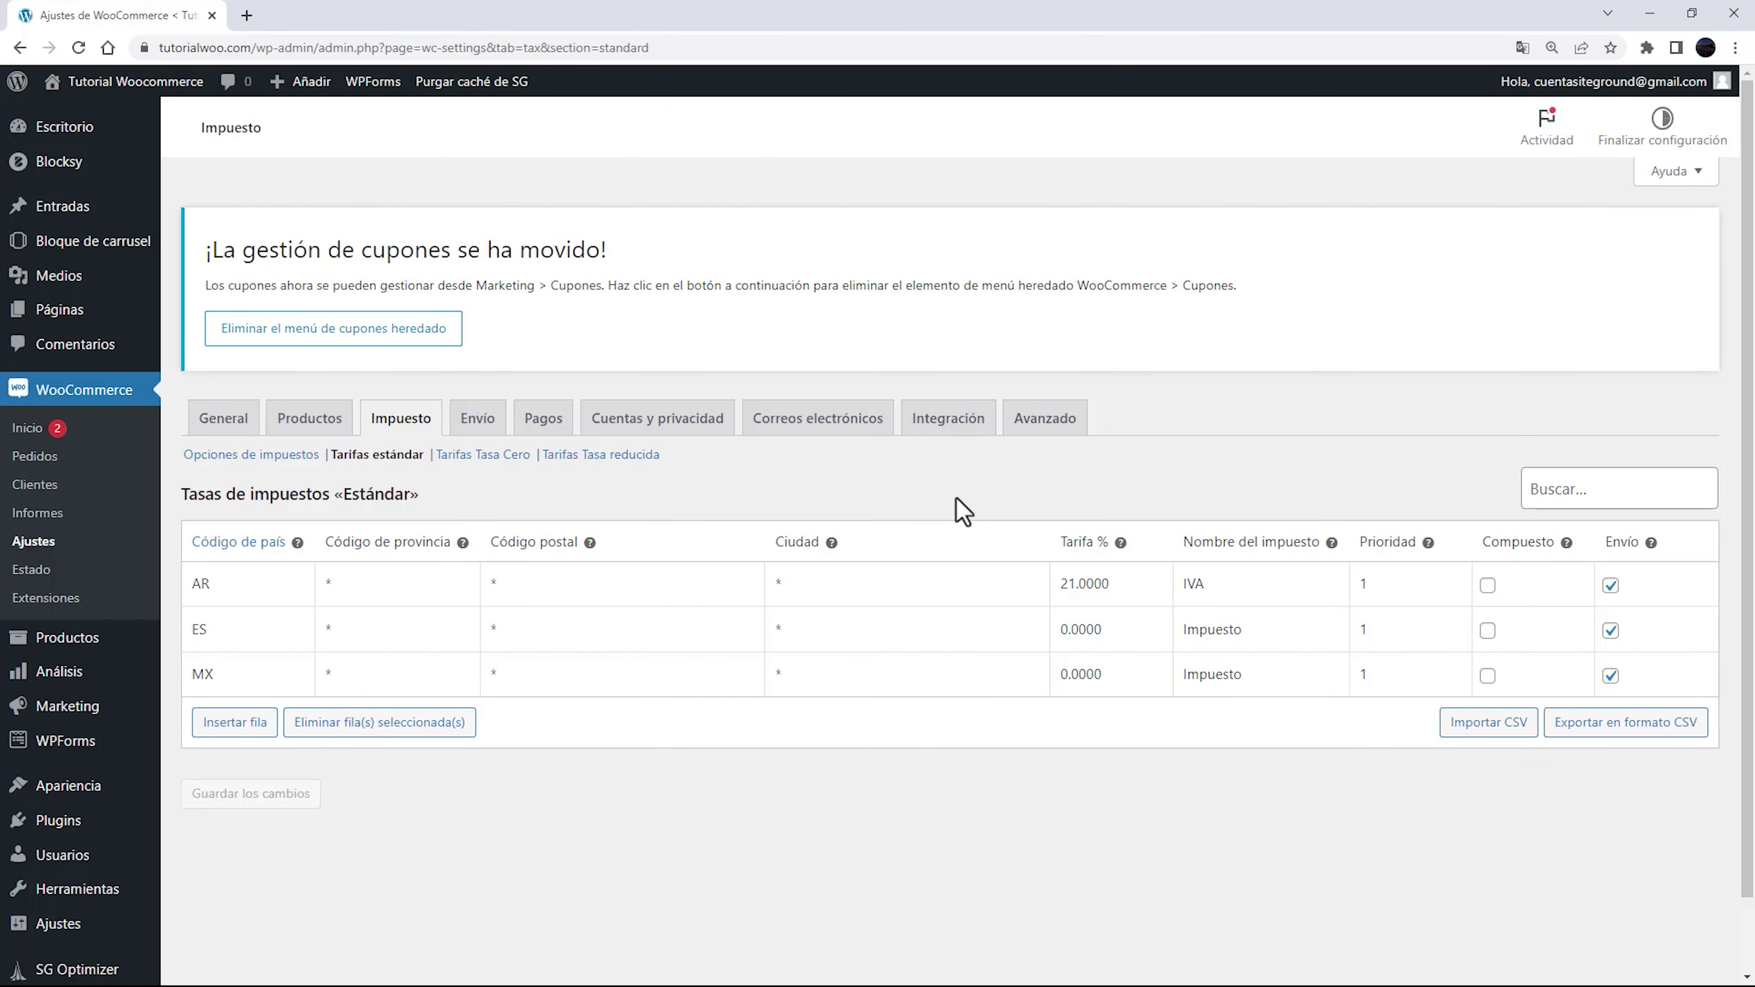
pyautogui.click(499, 454)
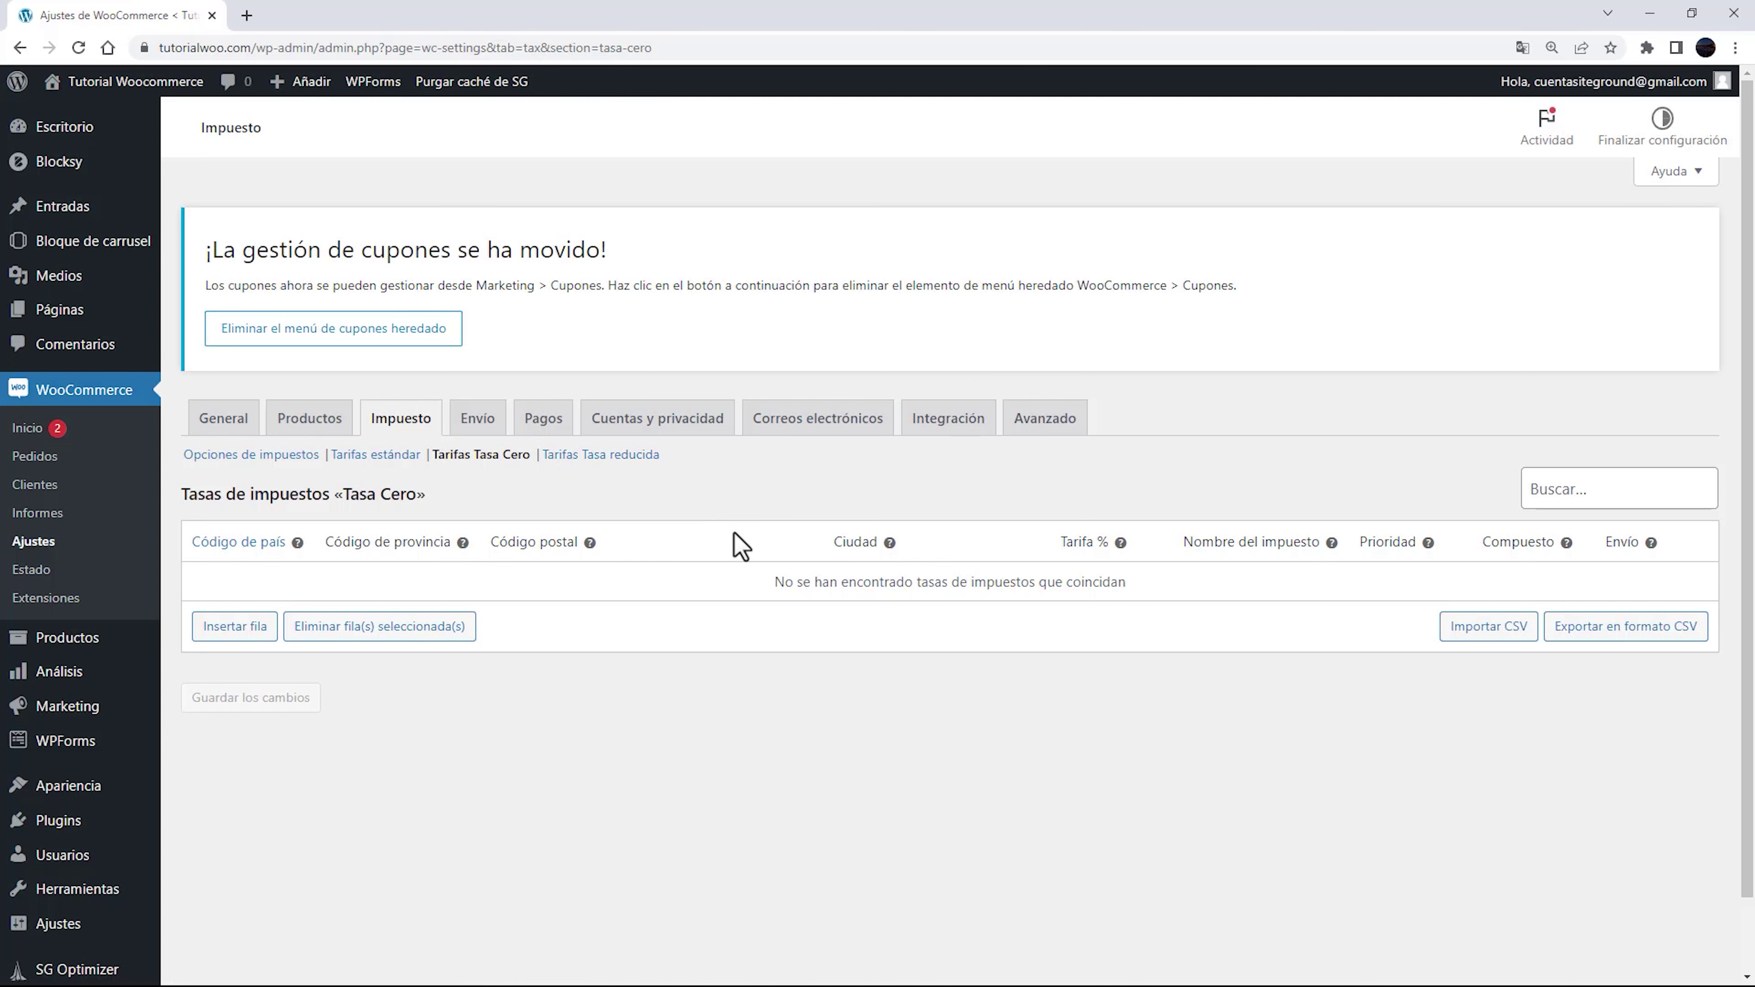
pyautogui.click(605, 456)
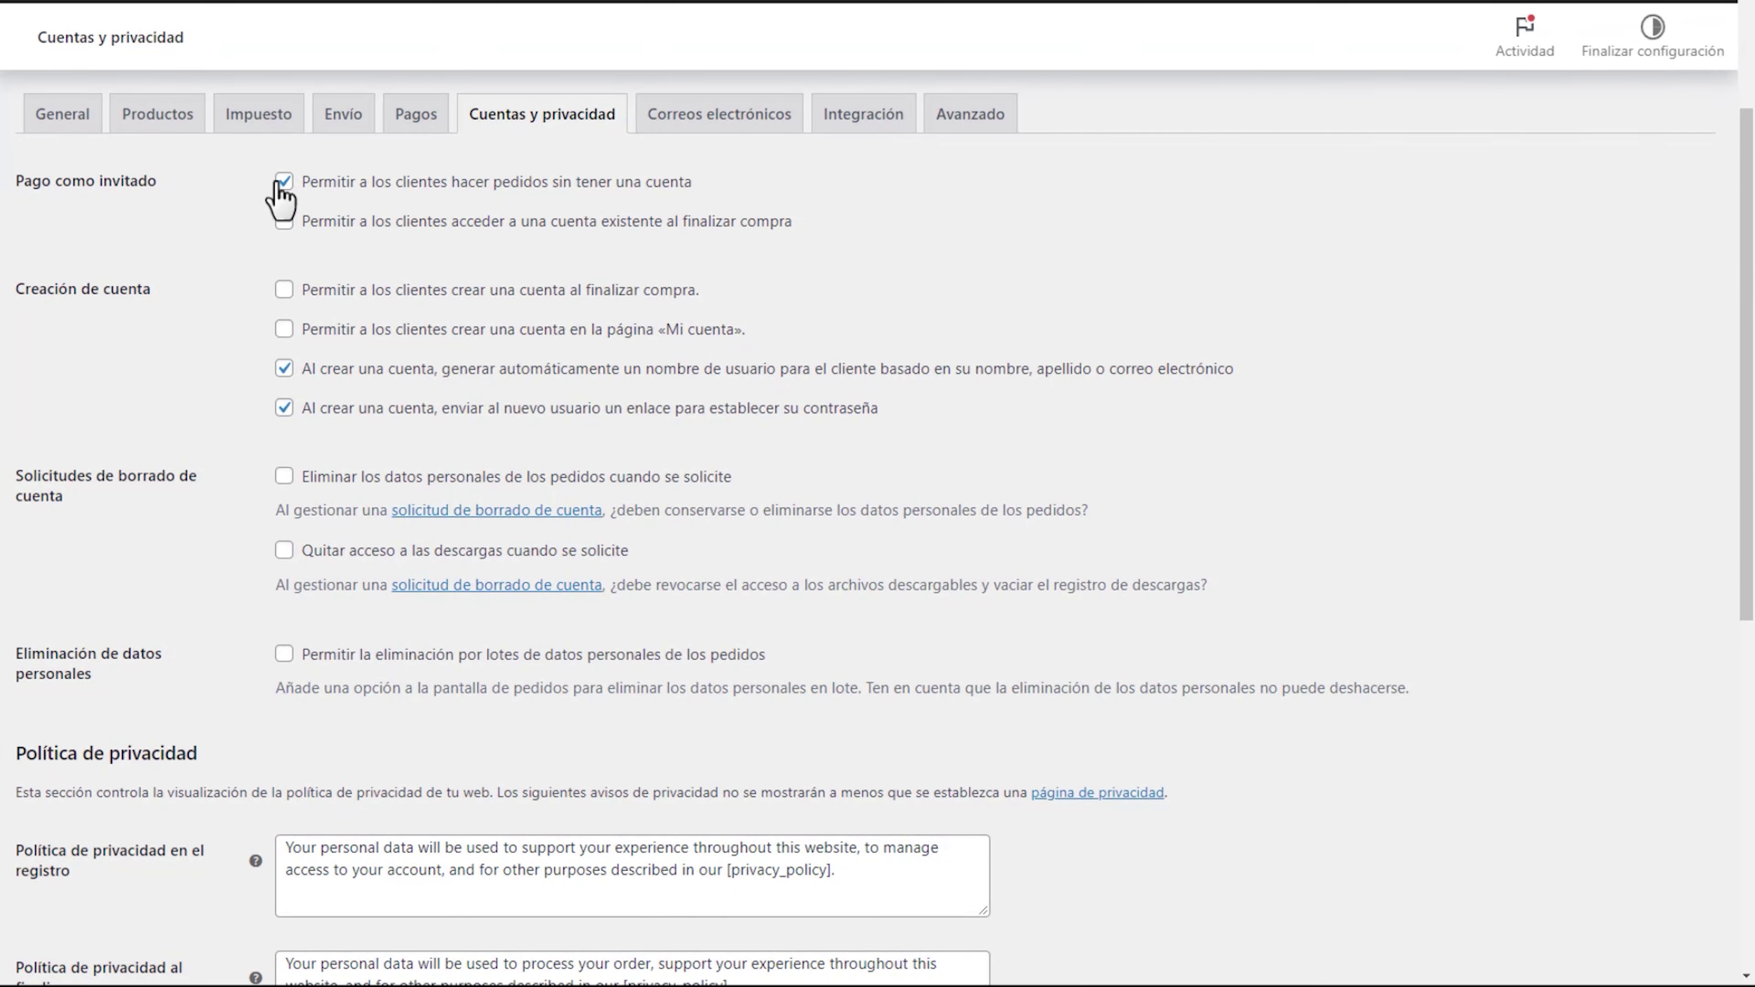
pyautogui.click(281, 185)
pyautogui.click(257, 216)
pyautogui.click(284, 222)
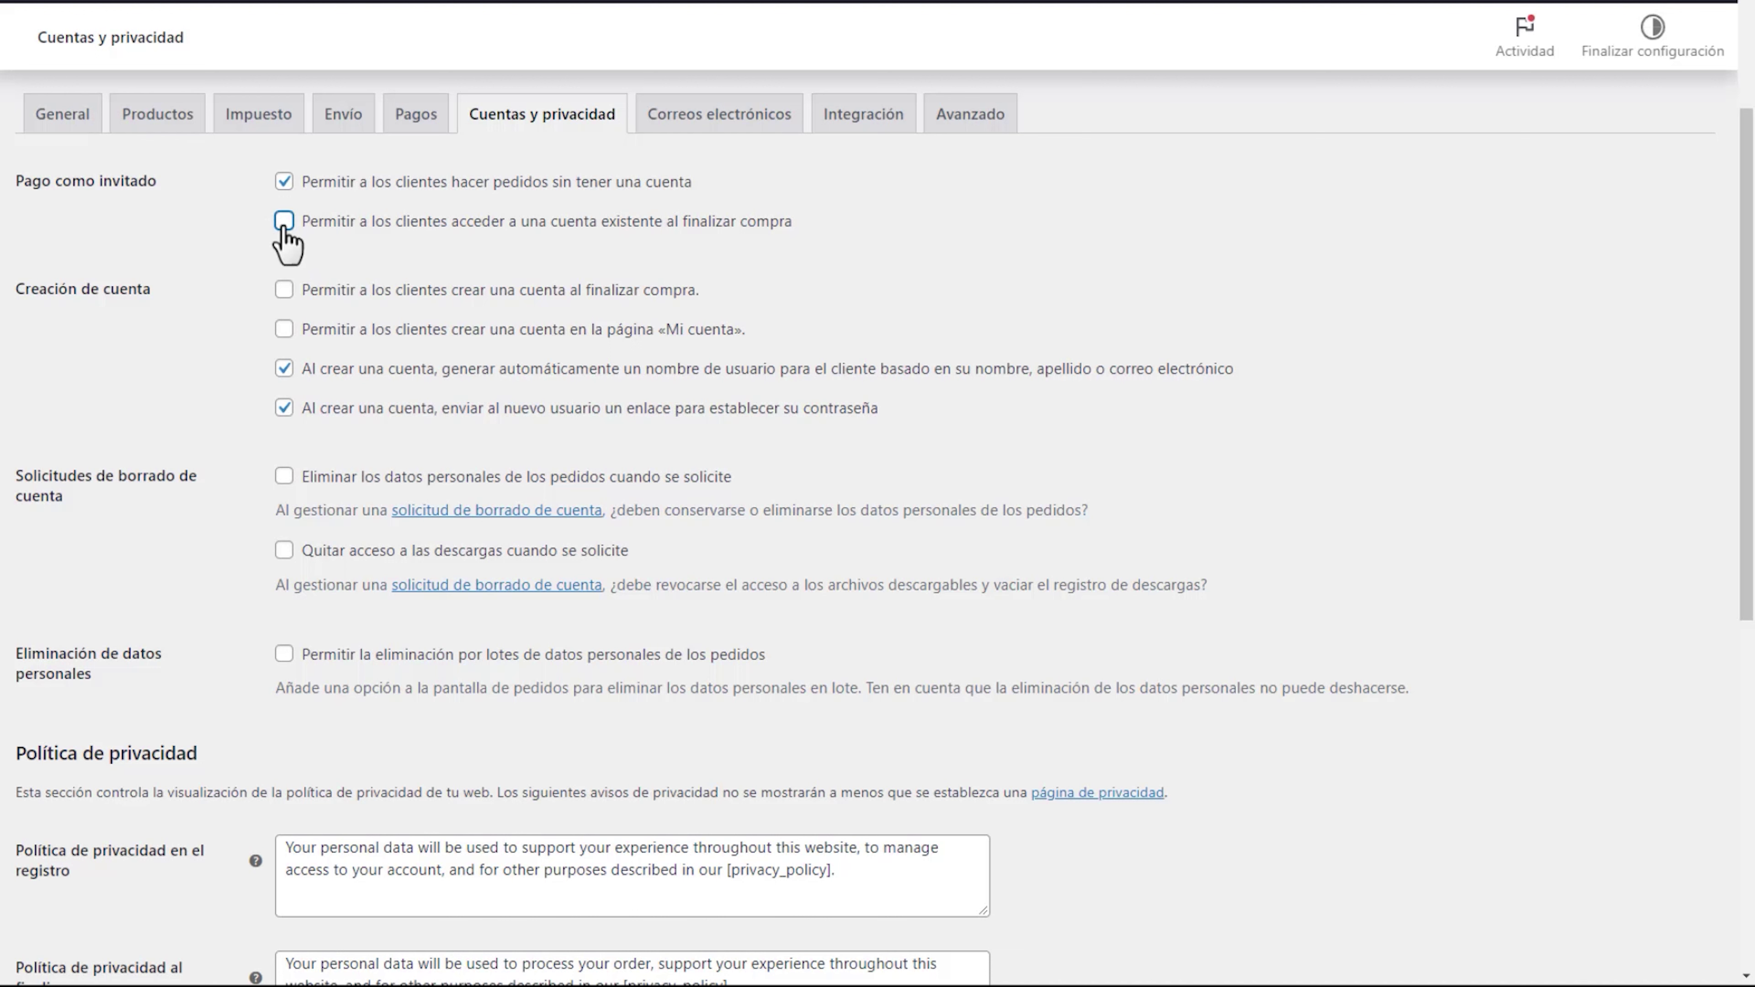
pyautogui.click(217, 250)
pyautogui.scroll(-1, 218, 251)
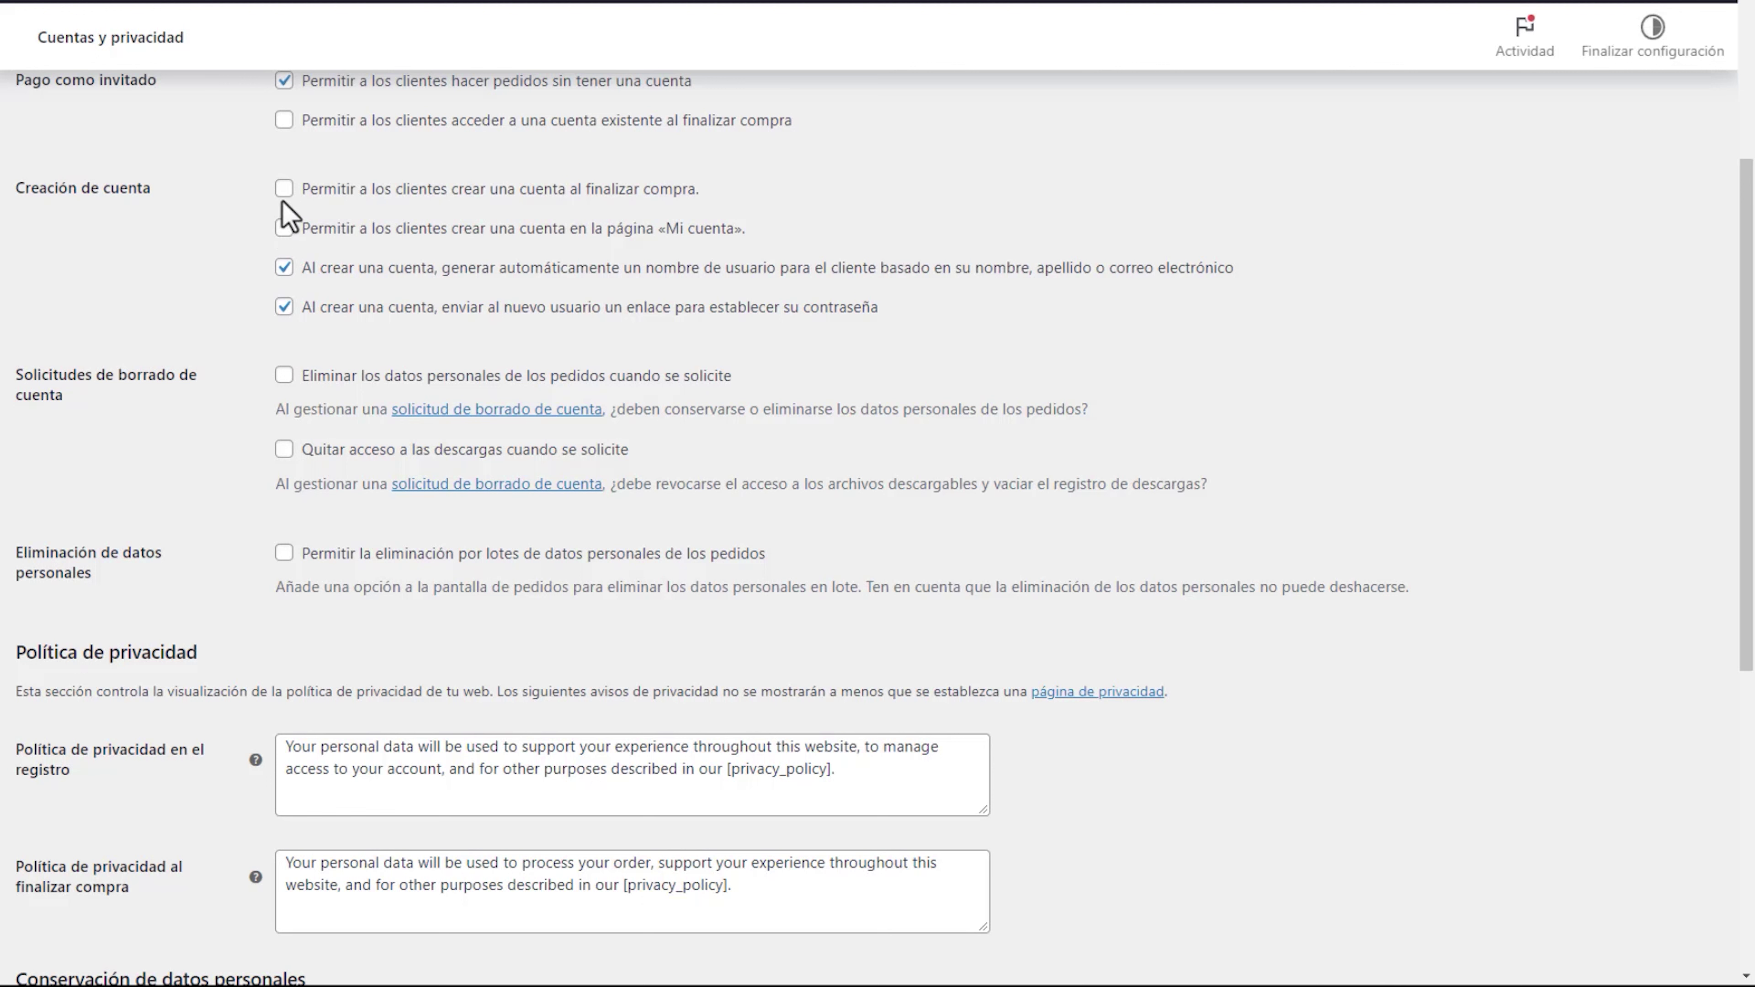
pyautogui.click(283, 190)
pyautogui.click(284, 189)
pyautogui.scroll(-1, 255, 220)
pyautogui.scroll(-1, 257, 223)
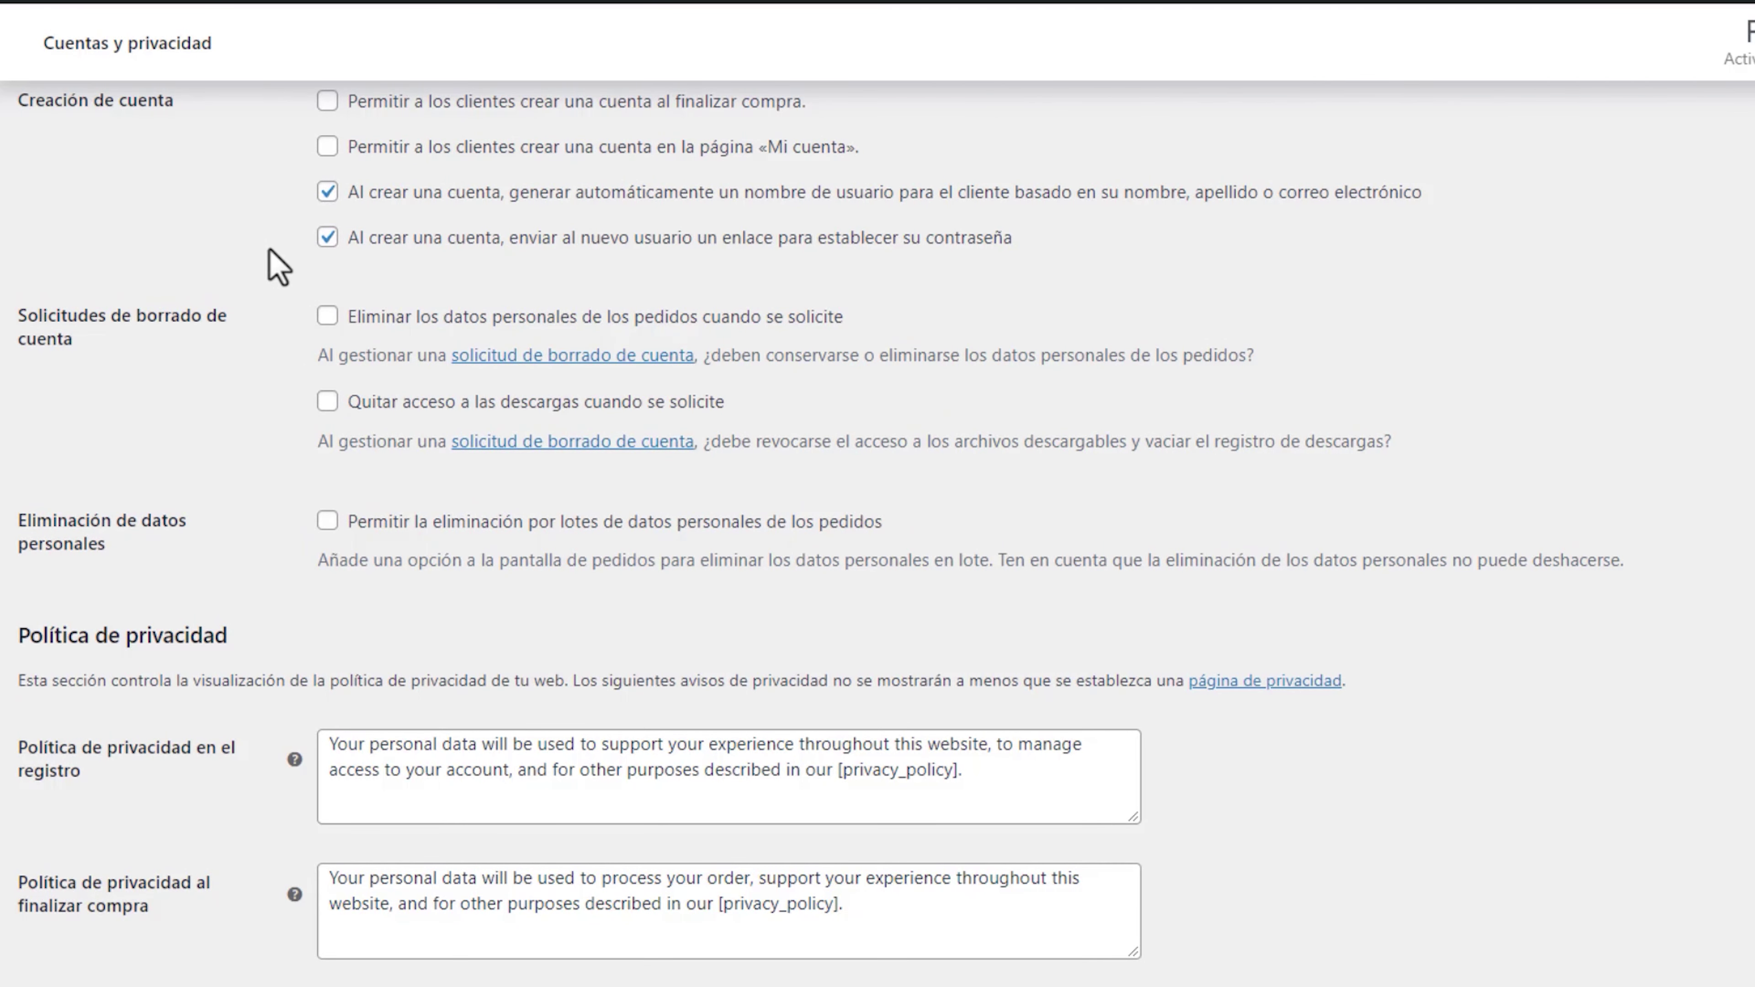
pyautogui.scroll(-2, 278, 266)
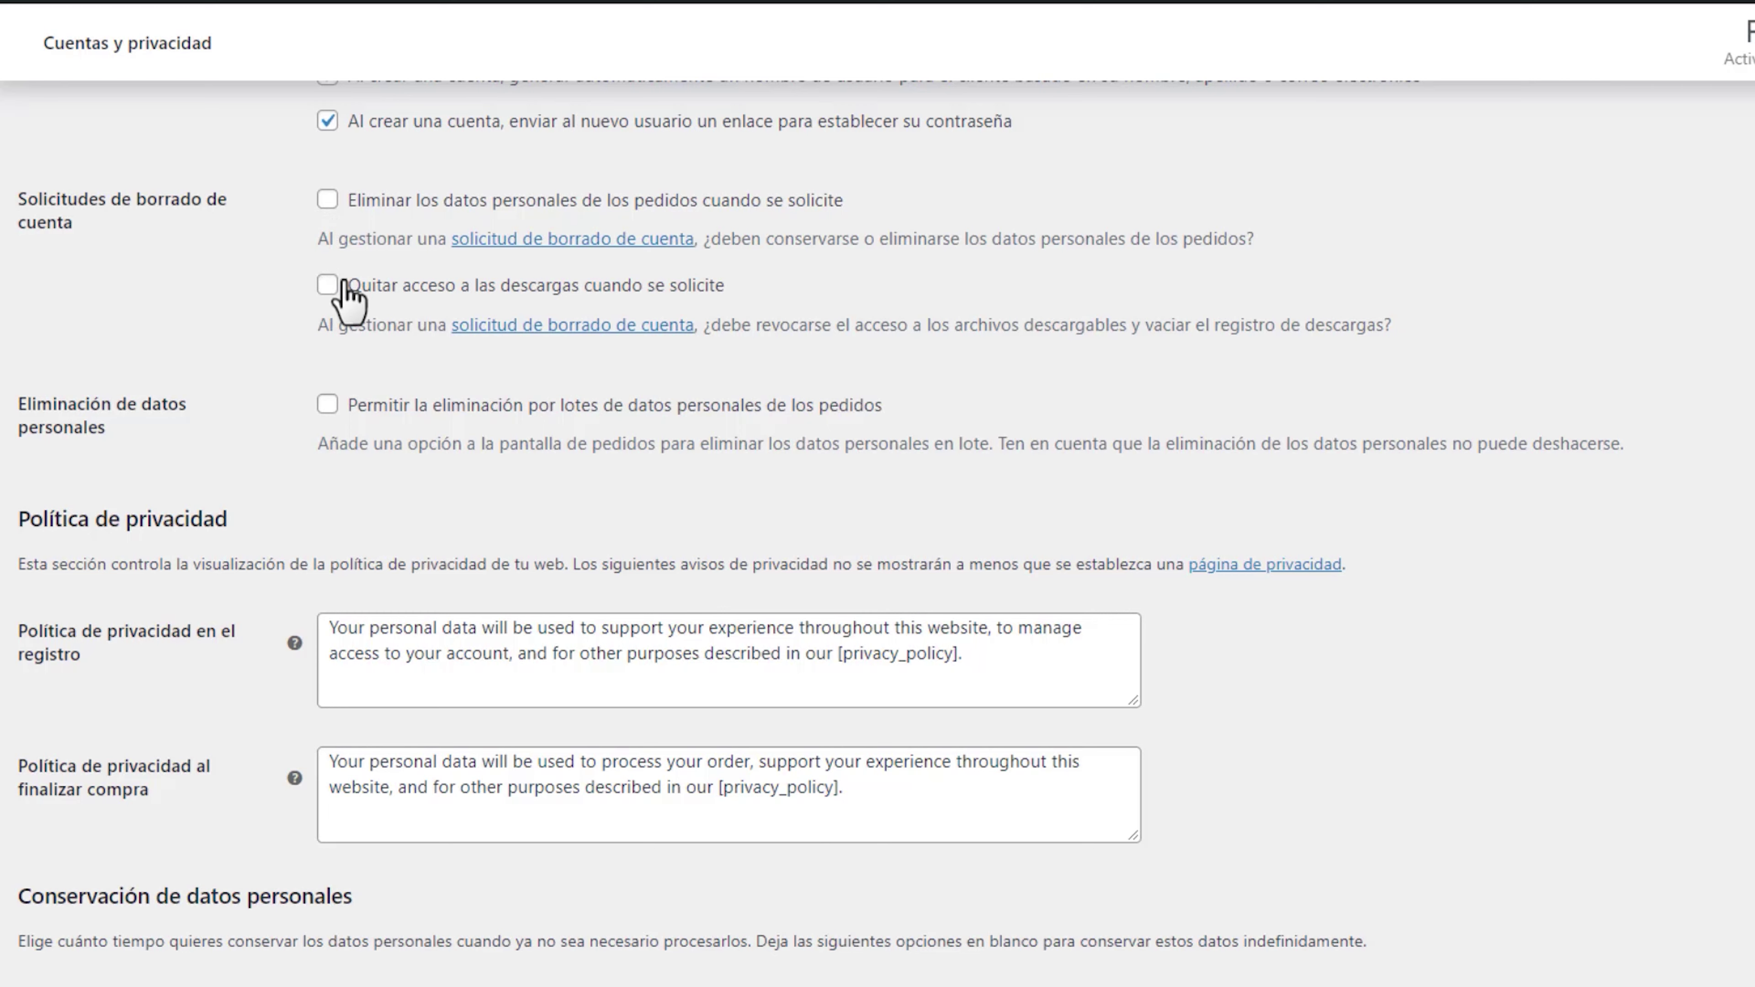
# Step: View the account erasure requests page, confirm leaving settings, and dismiss the PayPal Payments notice
pyautogui.click(510, 240)
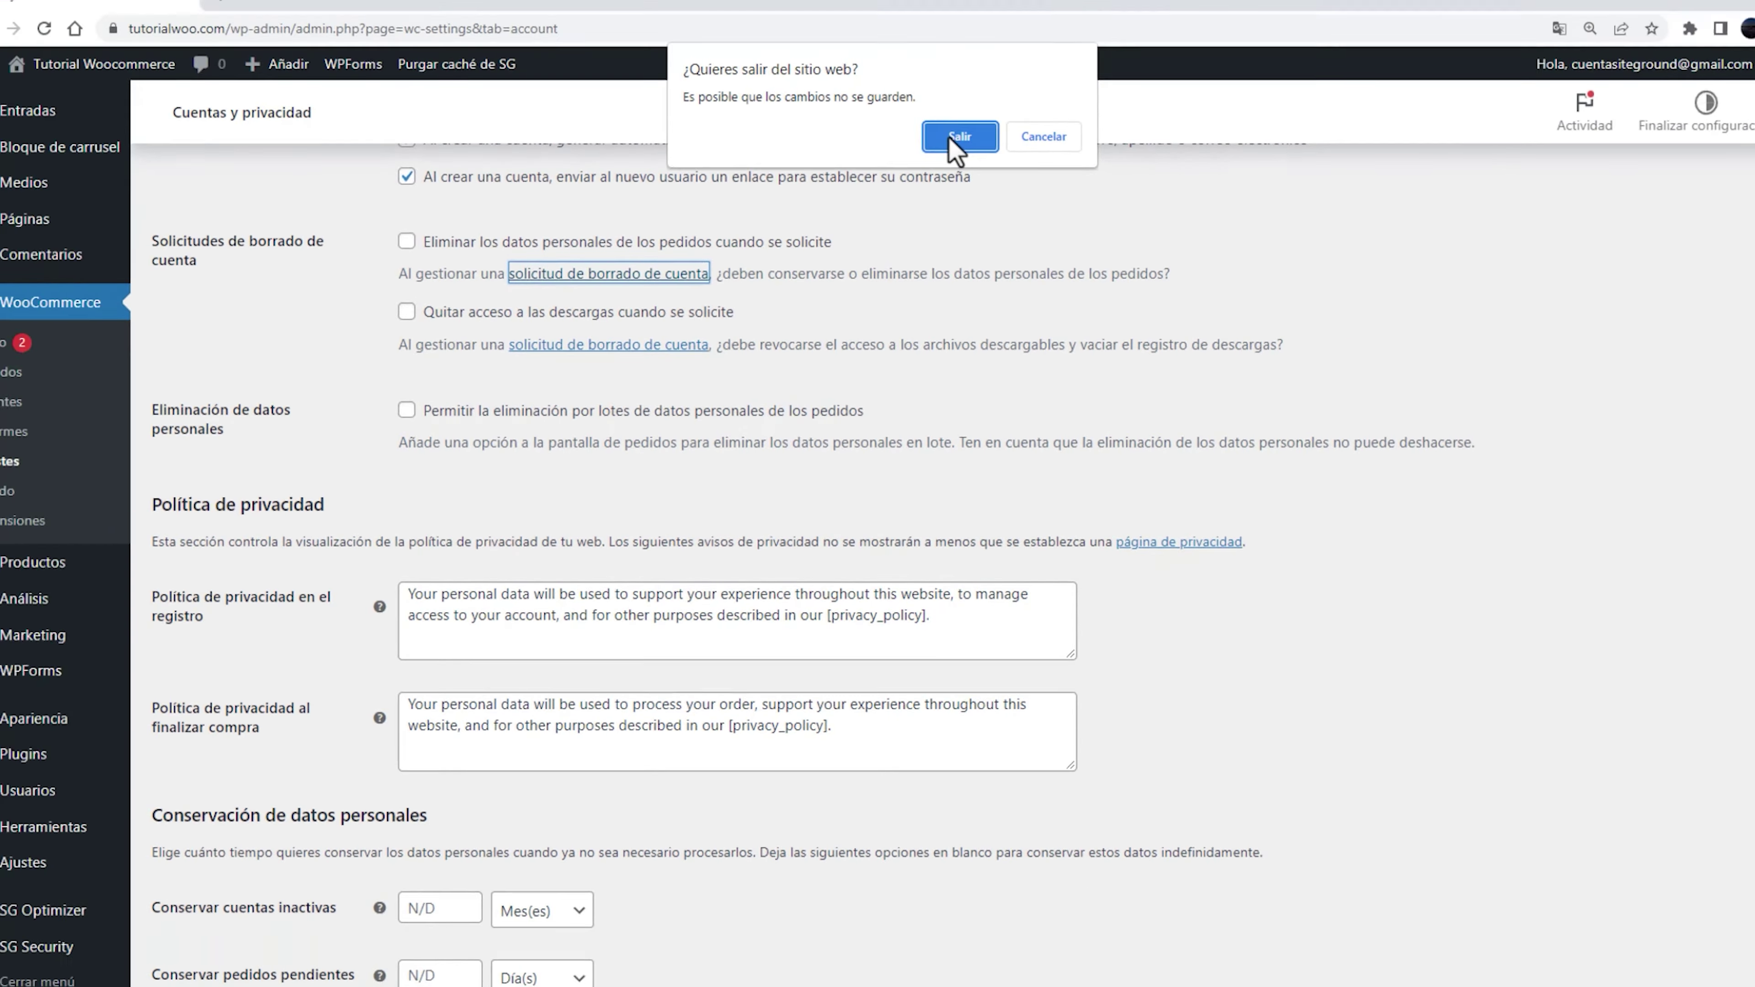
pyautogui.click(954, 139)
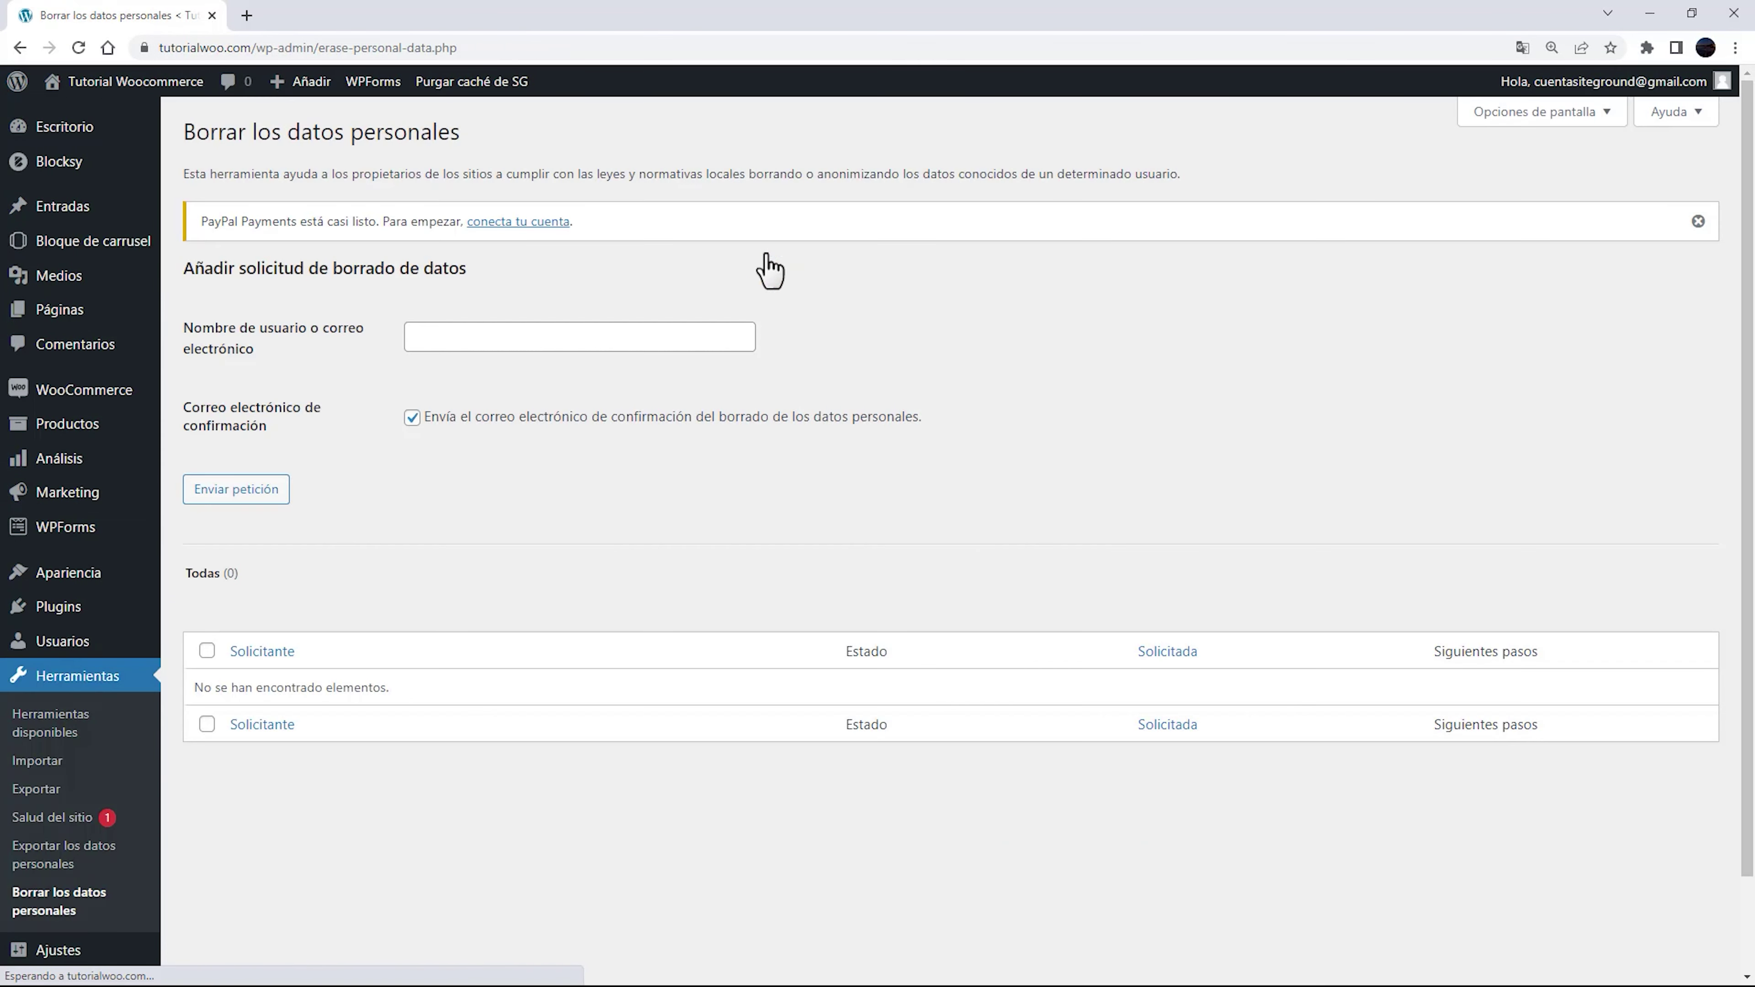
pyautogui.click(1698, 221)
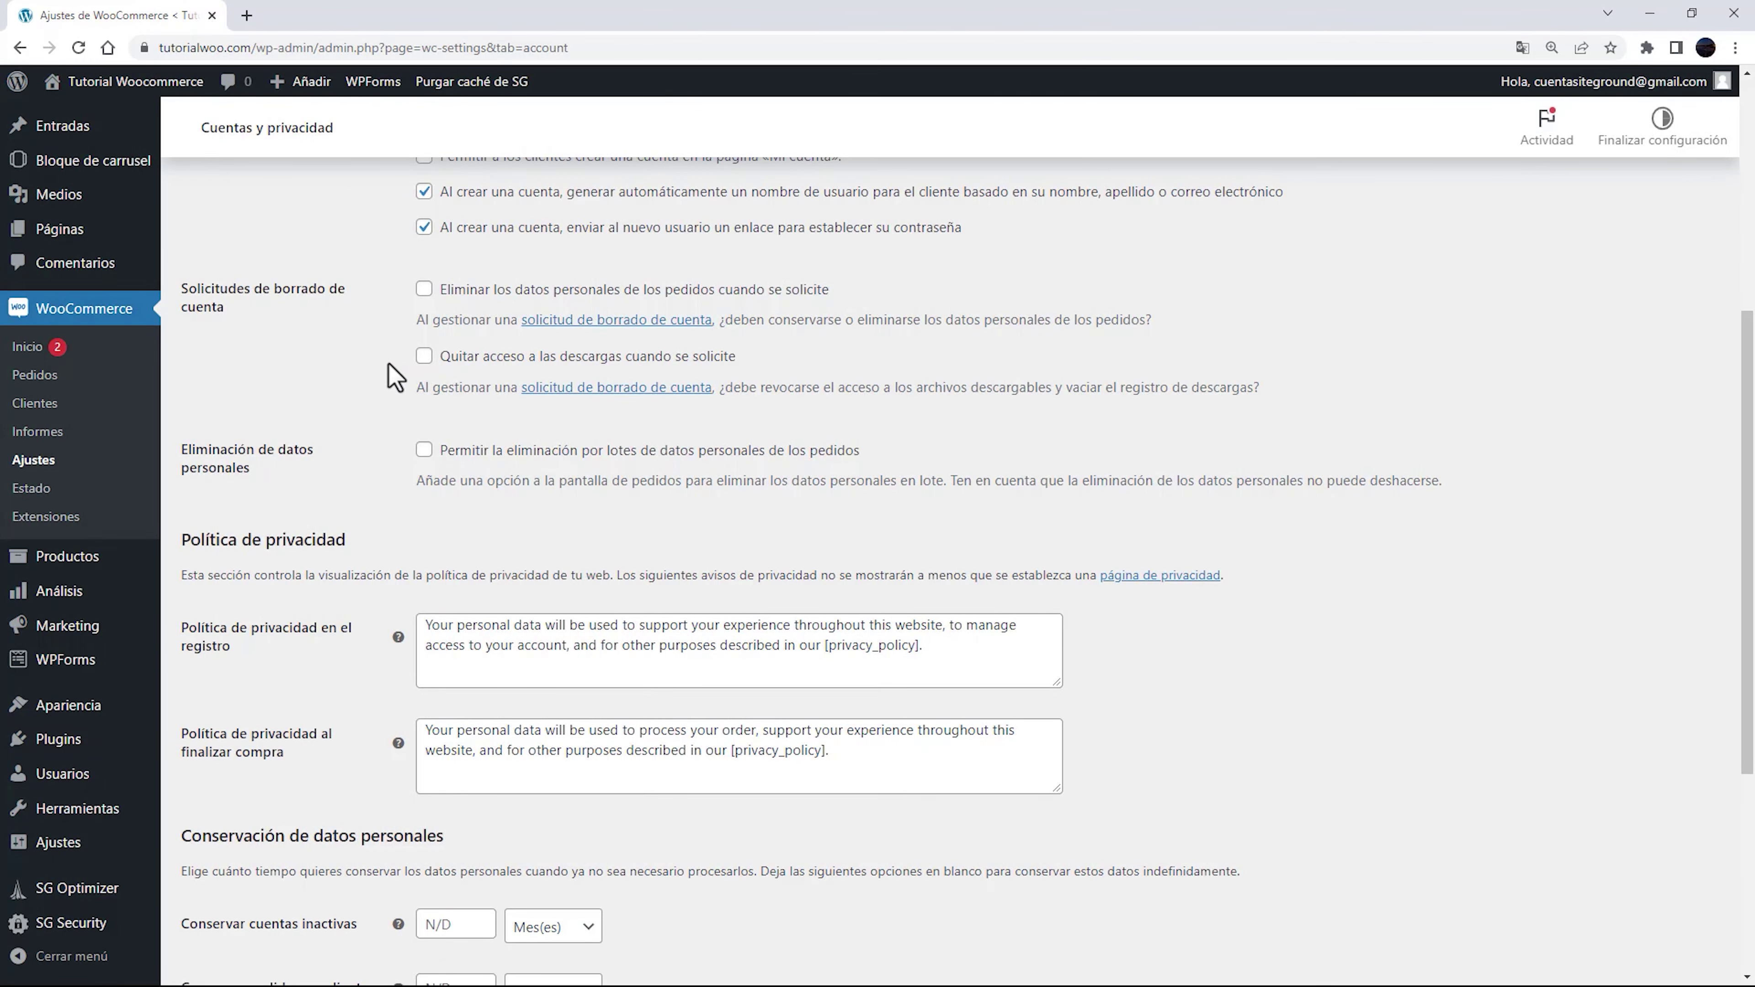
pyautogui.scroll(-2, 394, 375)
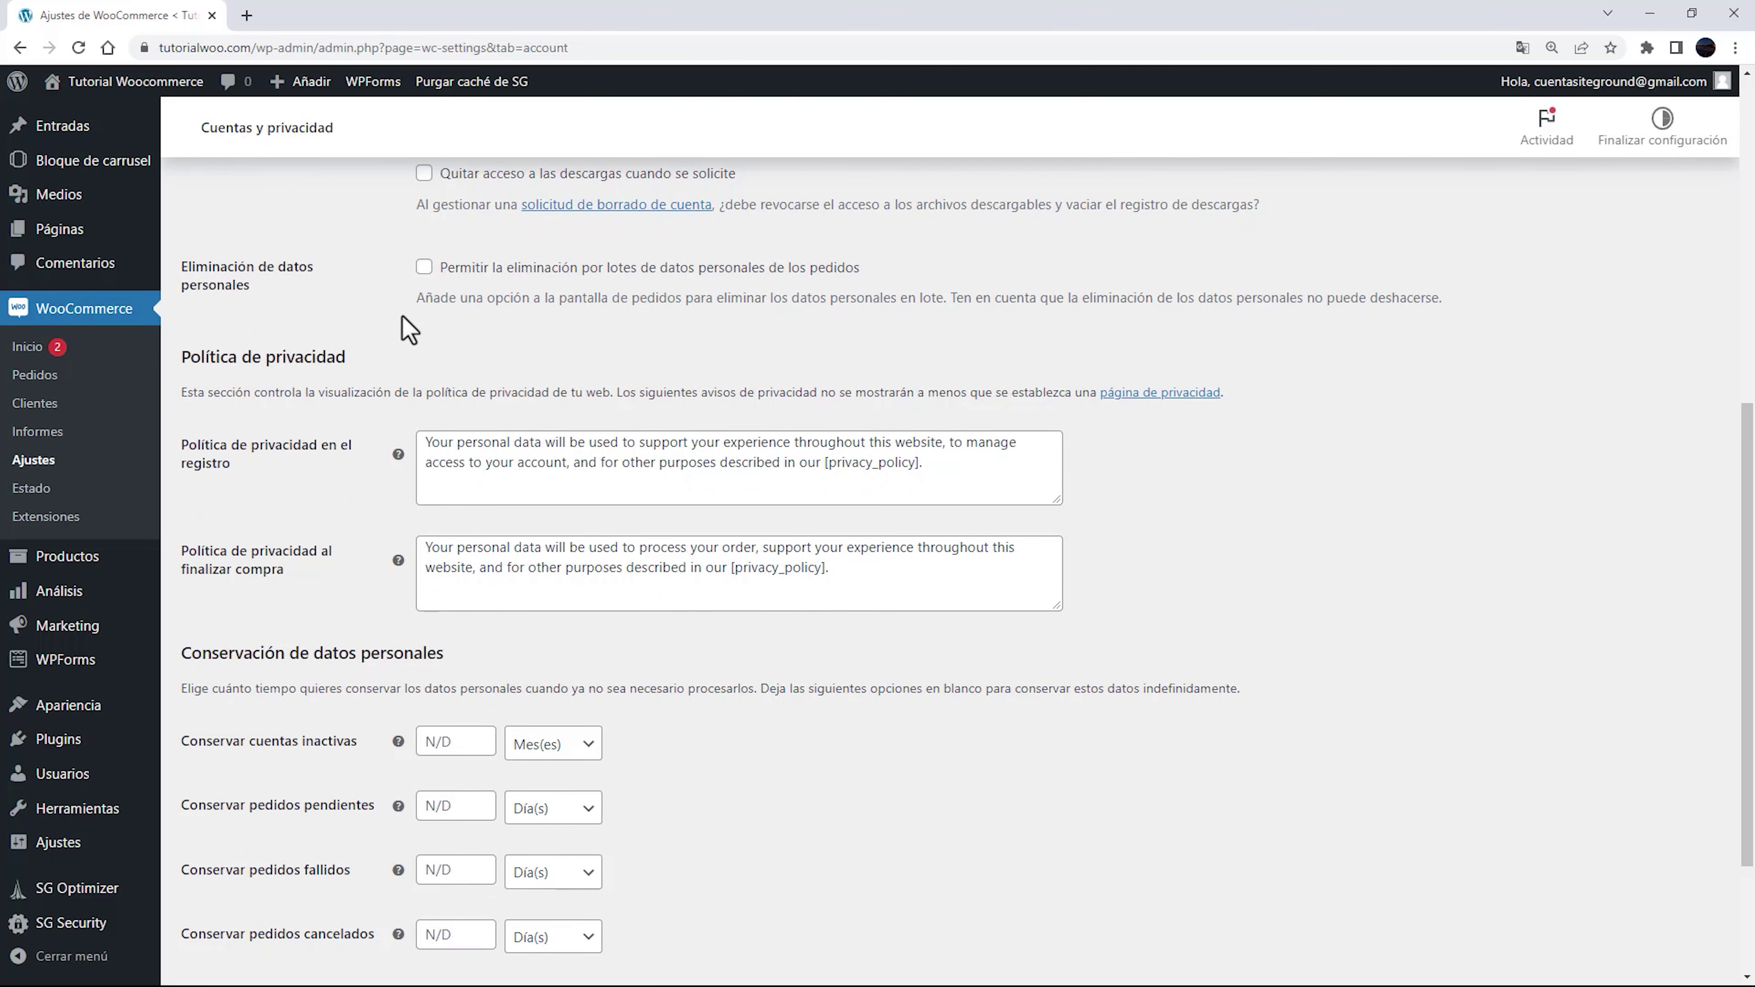
pyautogui.scroll(-3, 407, 329)
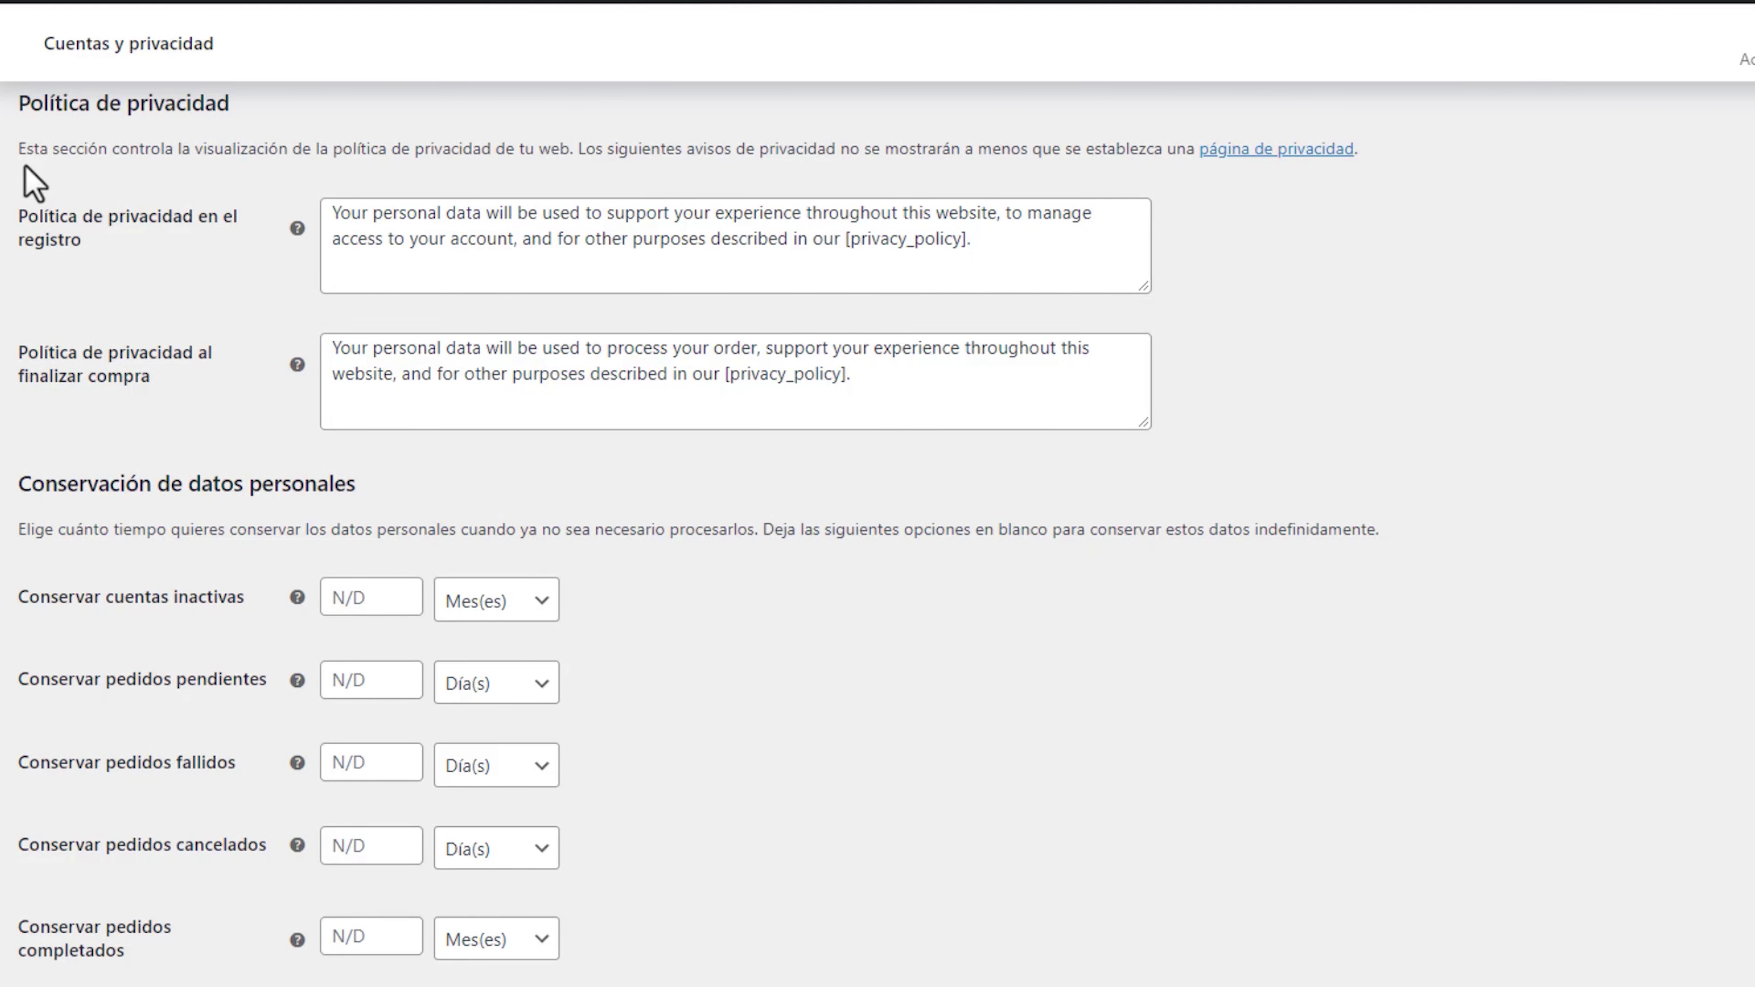
pyautogui.moveTo(21, 148); pyautogui.dragTo(1293, 157)
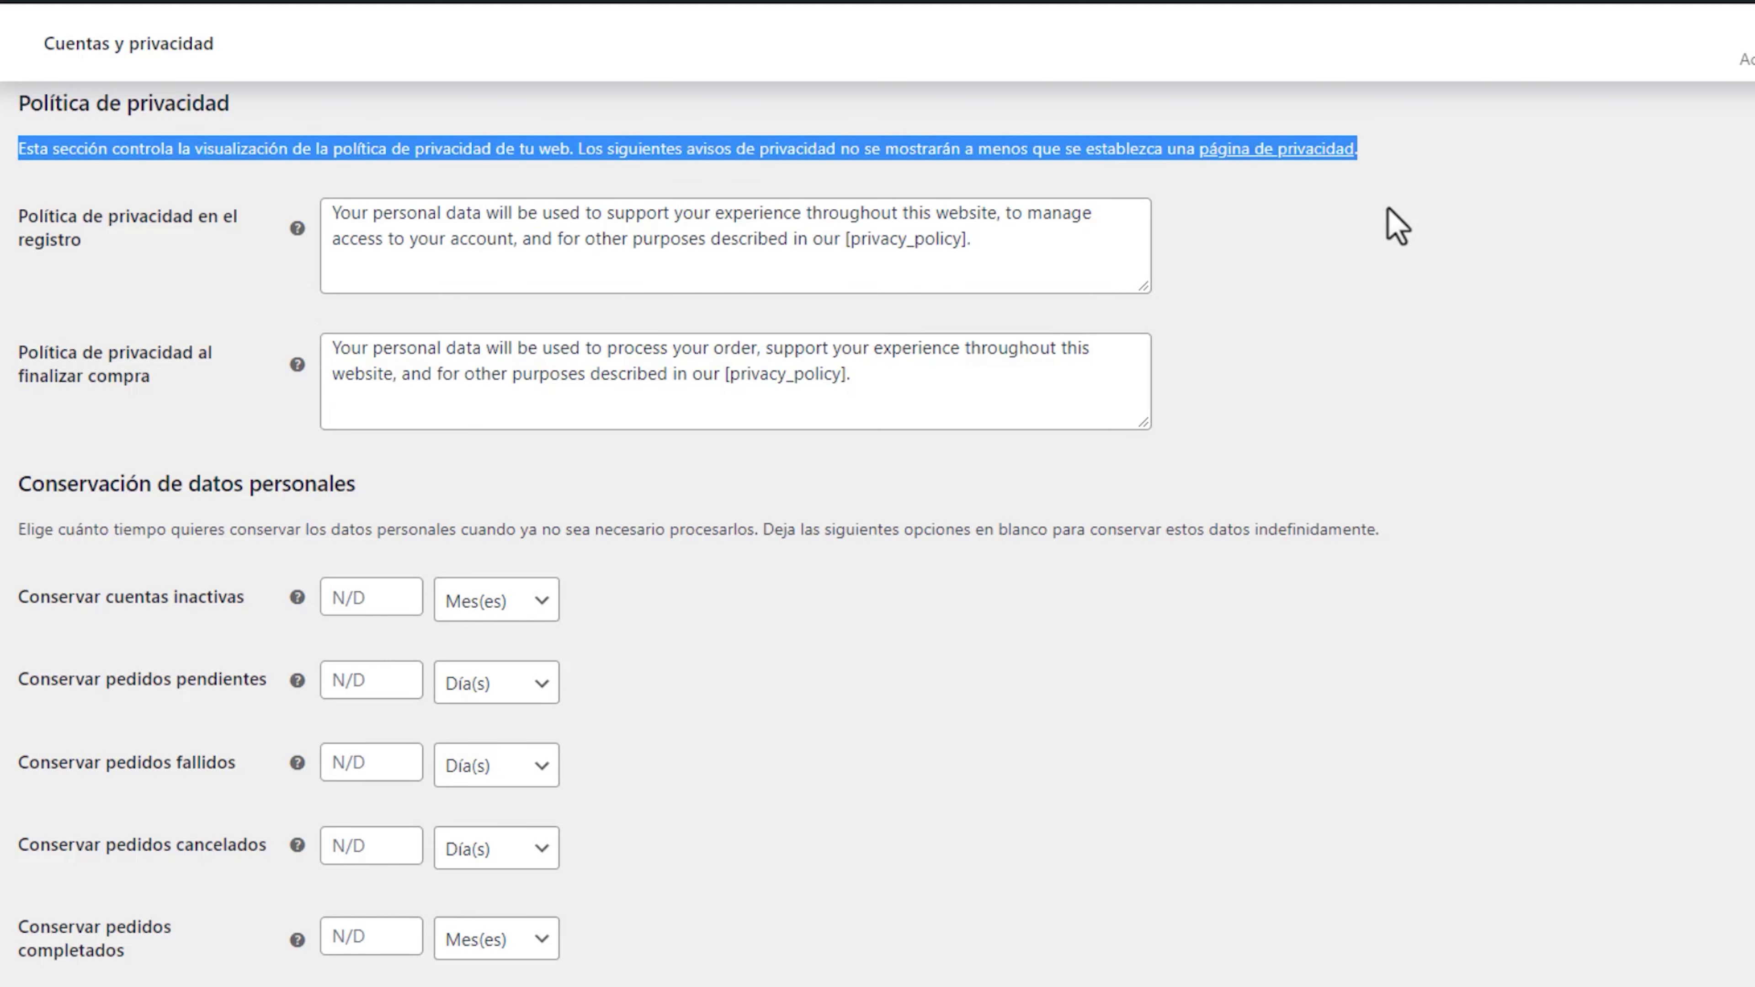
pyautogui.click(1395, 225)
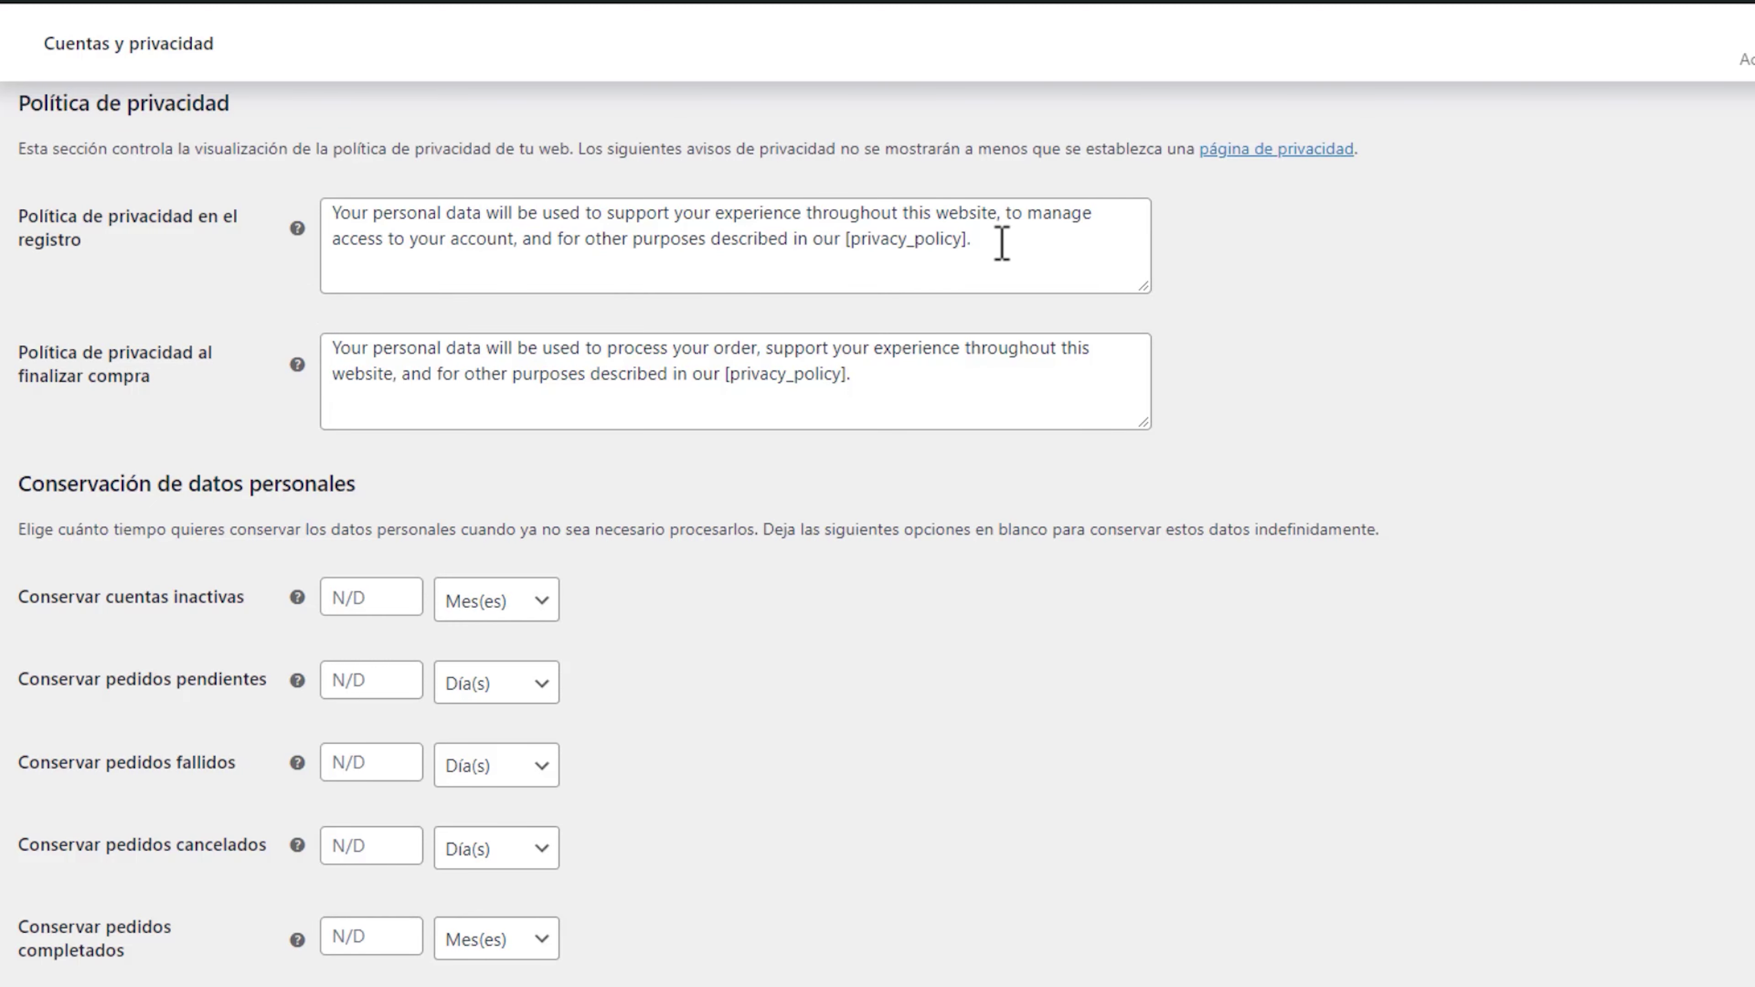
pyautogui.moveTo(1002, 242); pyautogui.dragTo(294, 235)
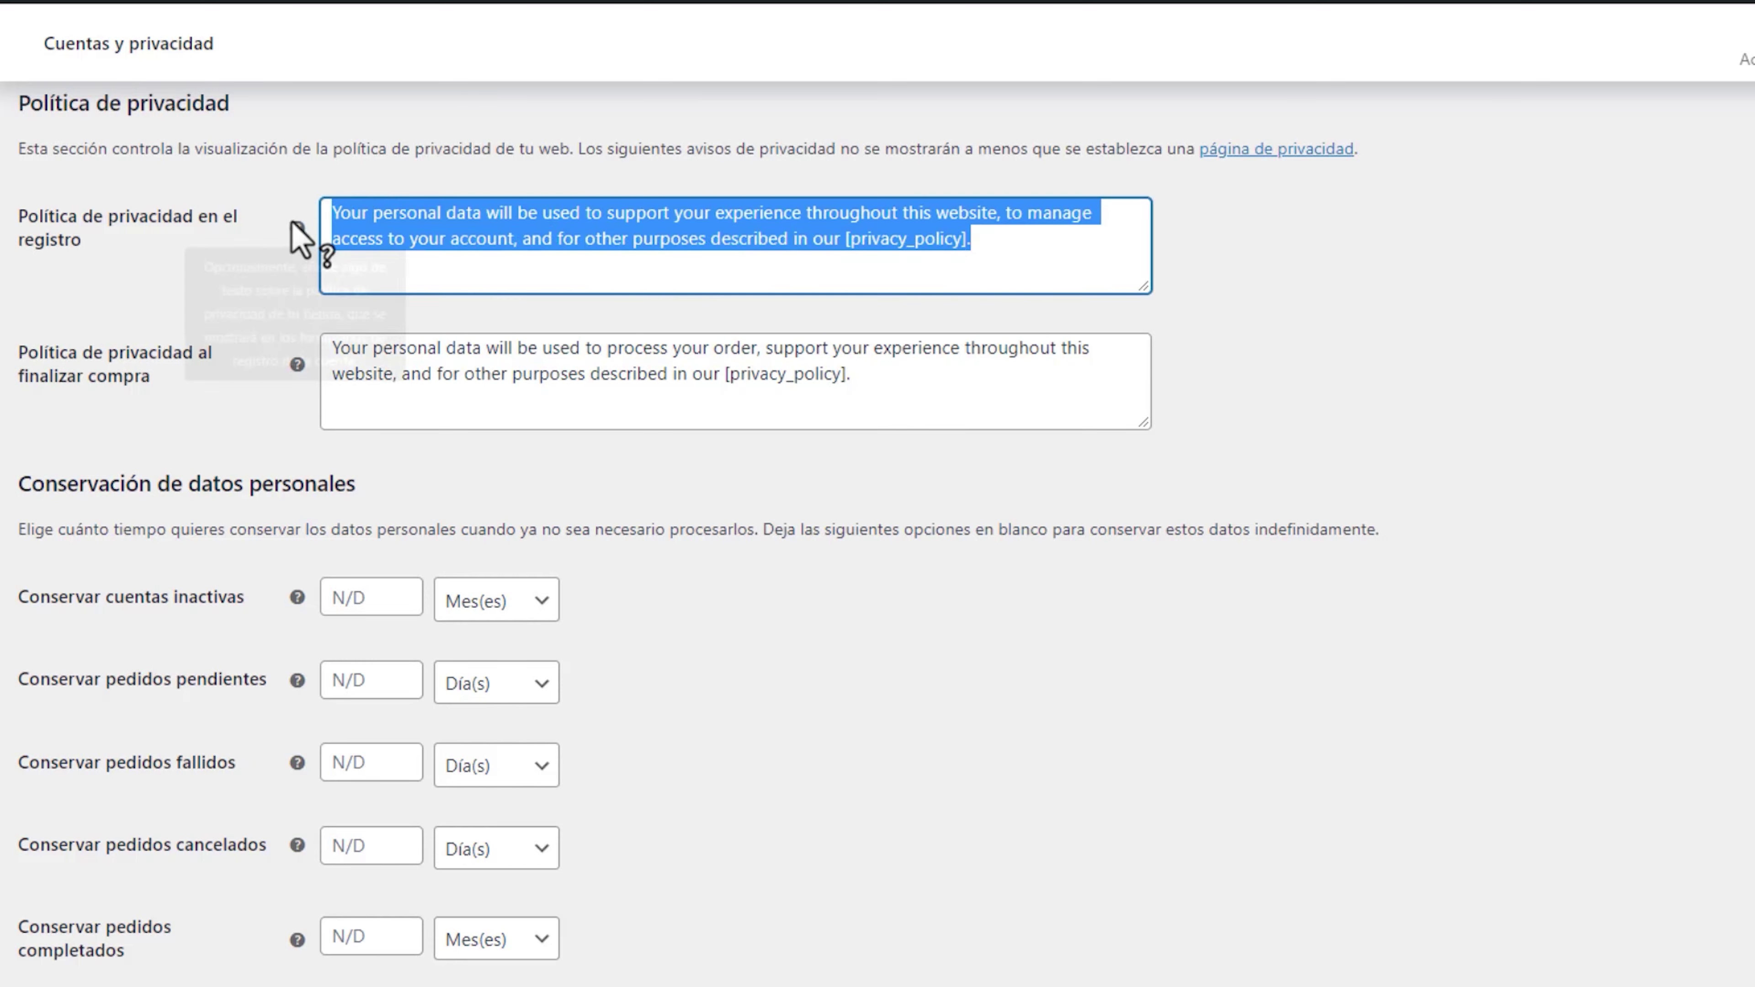
pyautogui.moveTo(897, 388); pyautogui.dragTo(231, 301)
pyautogui.click(222, 285)
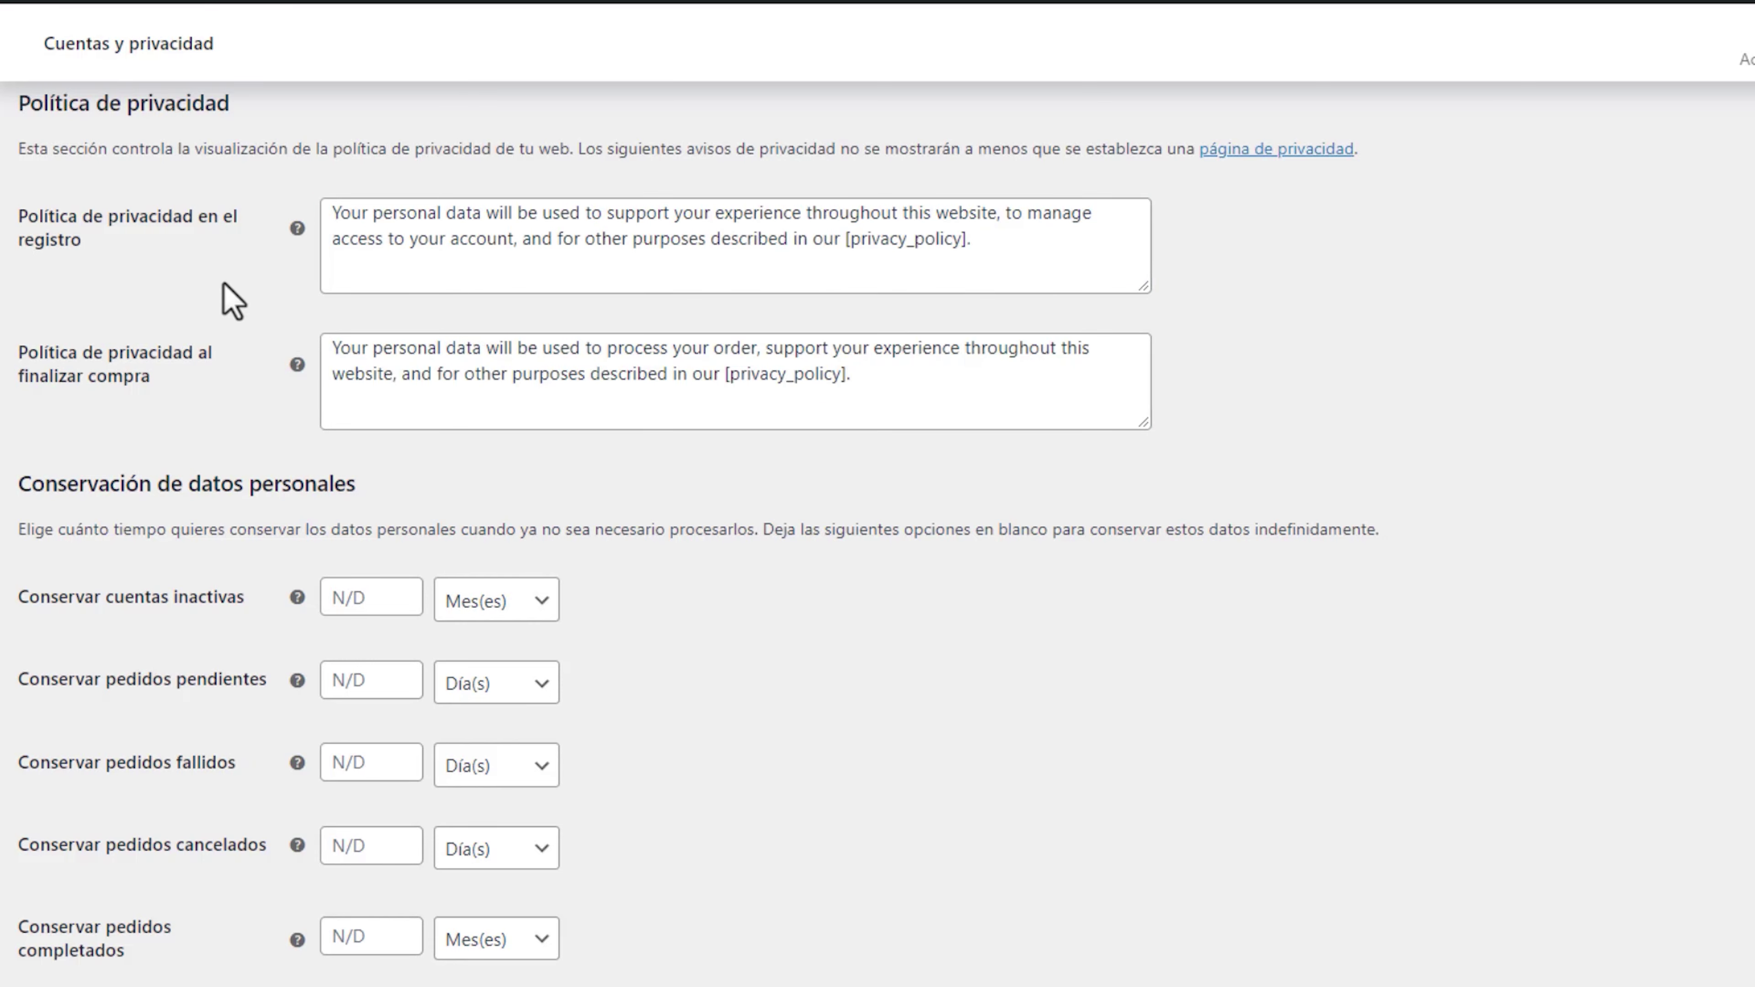
pyautogui.moveTo(293, 233)
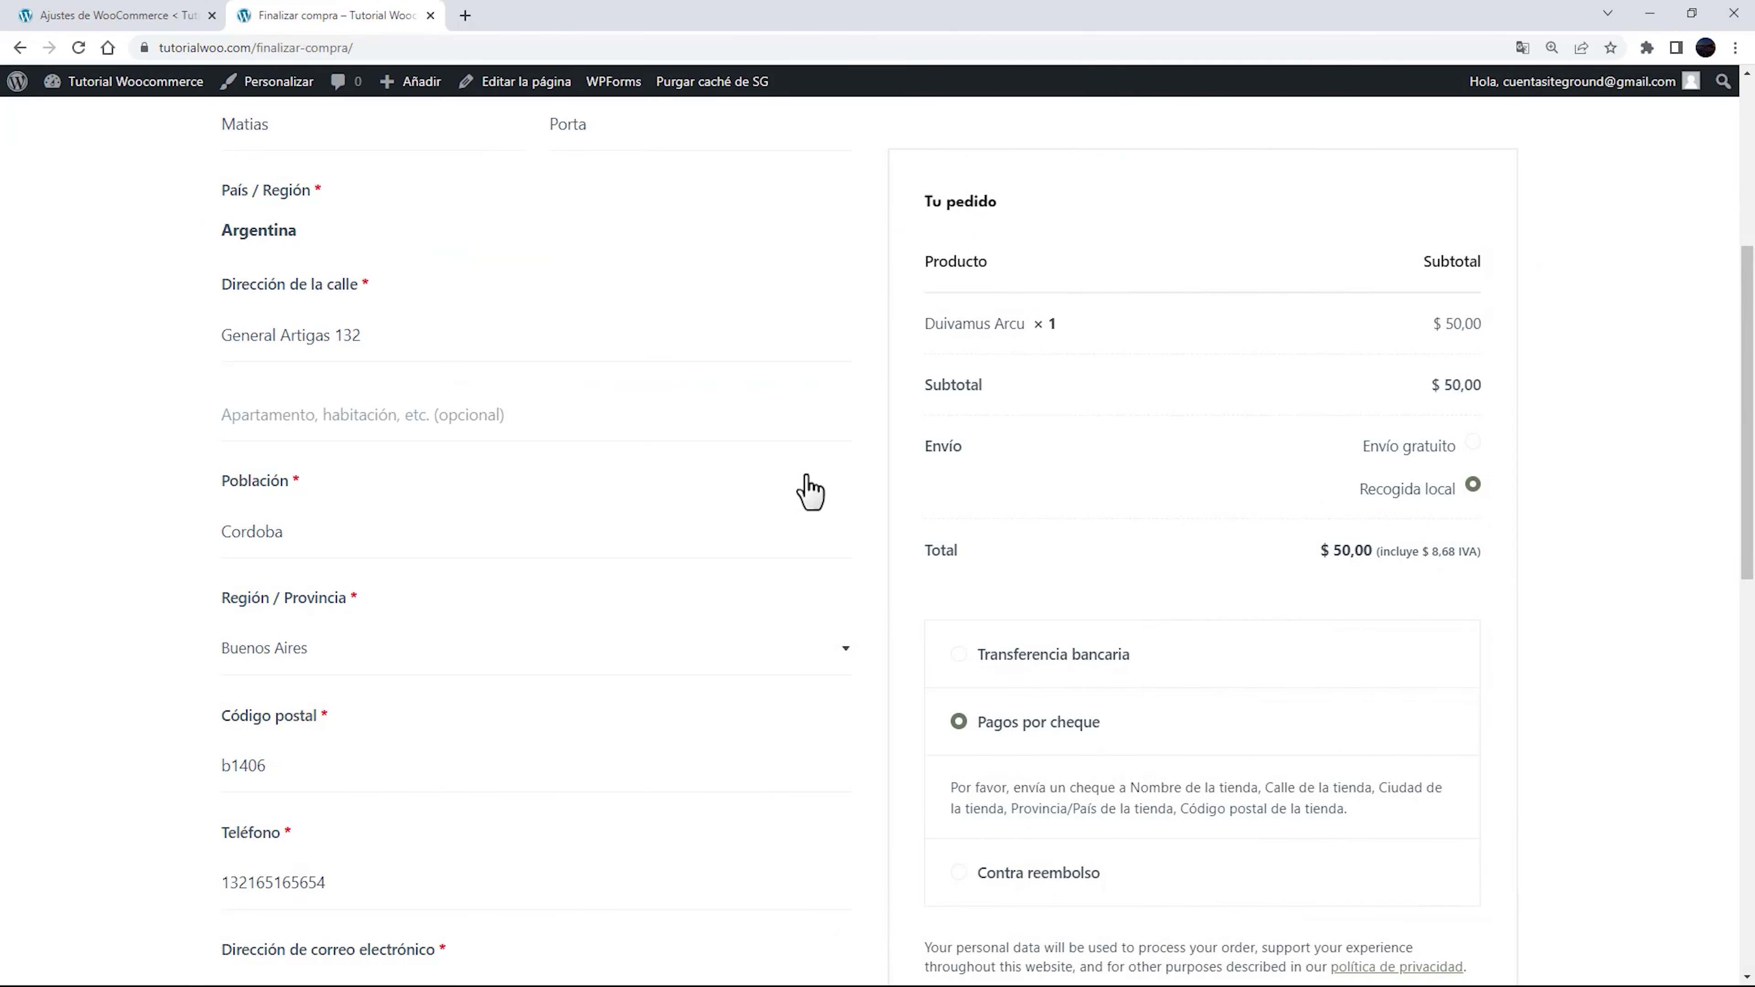
pyautogui.scroll(-10, 807, 490)
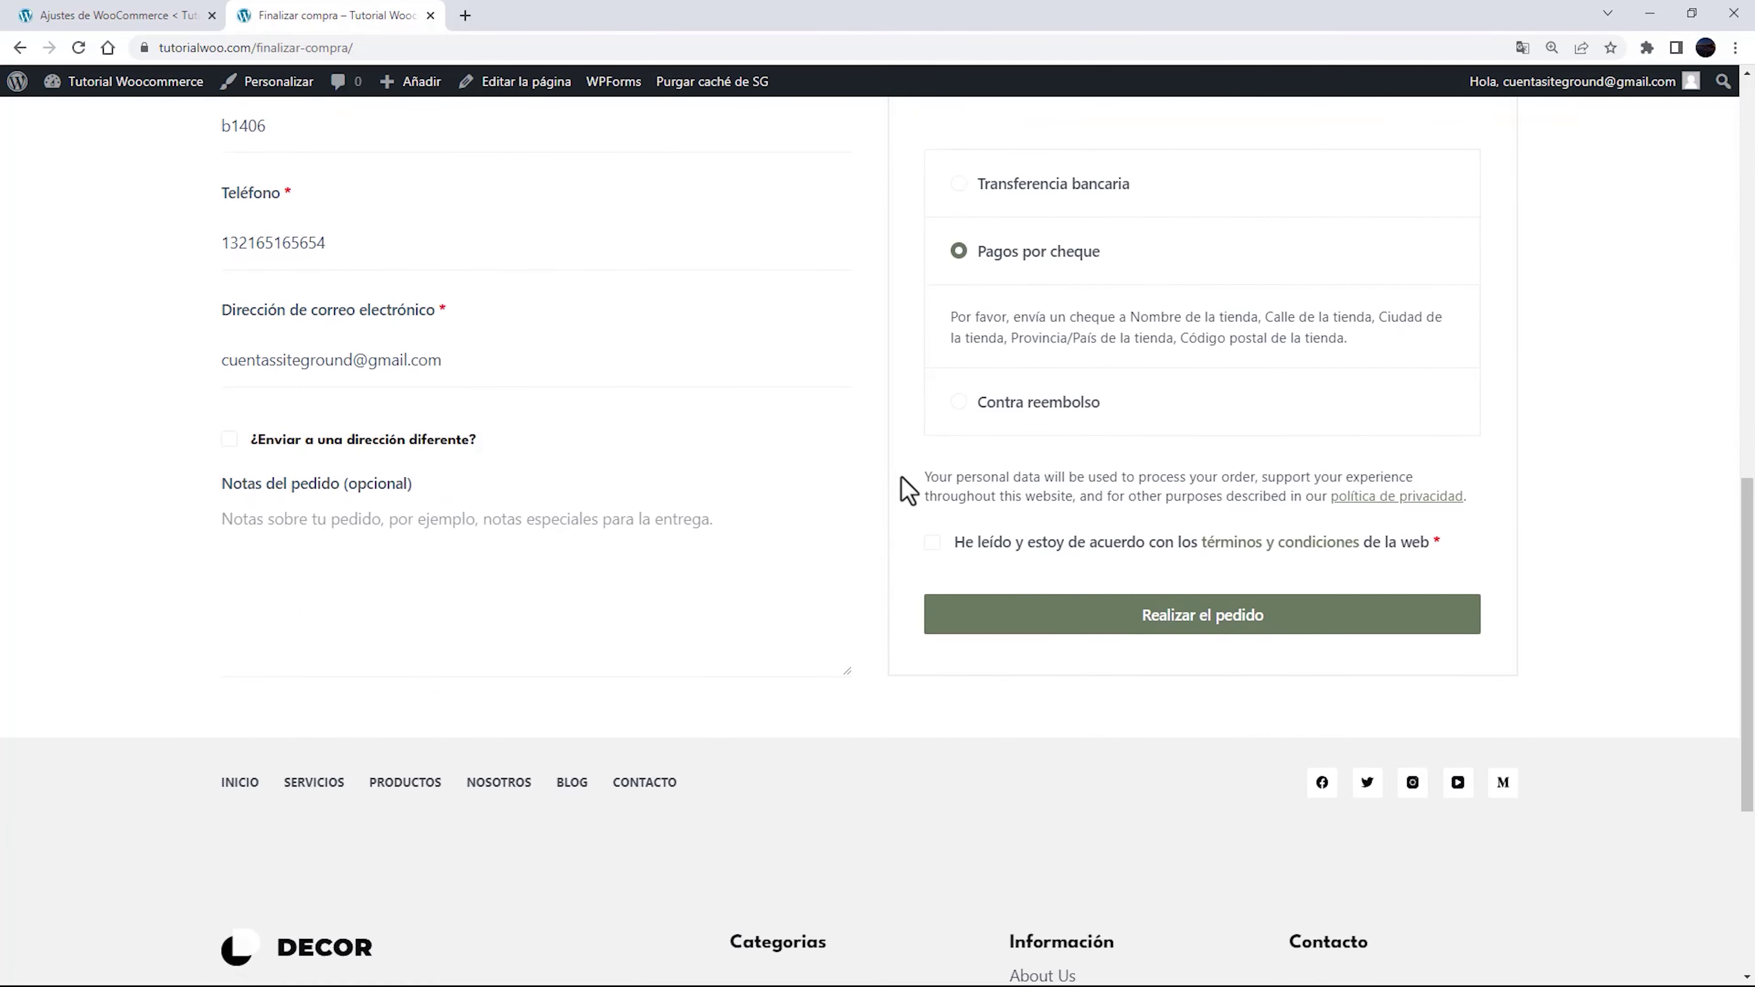
pyautogui.moveTo(901, 477); pyautogui.dragTo(1484, 504)
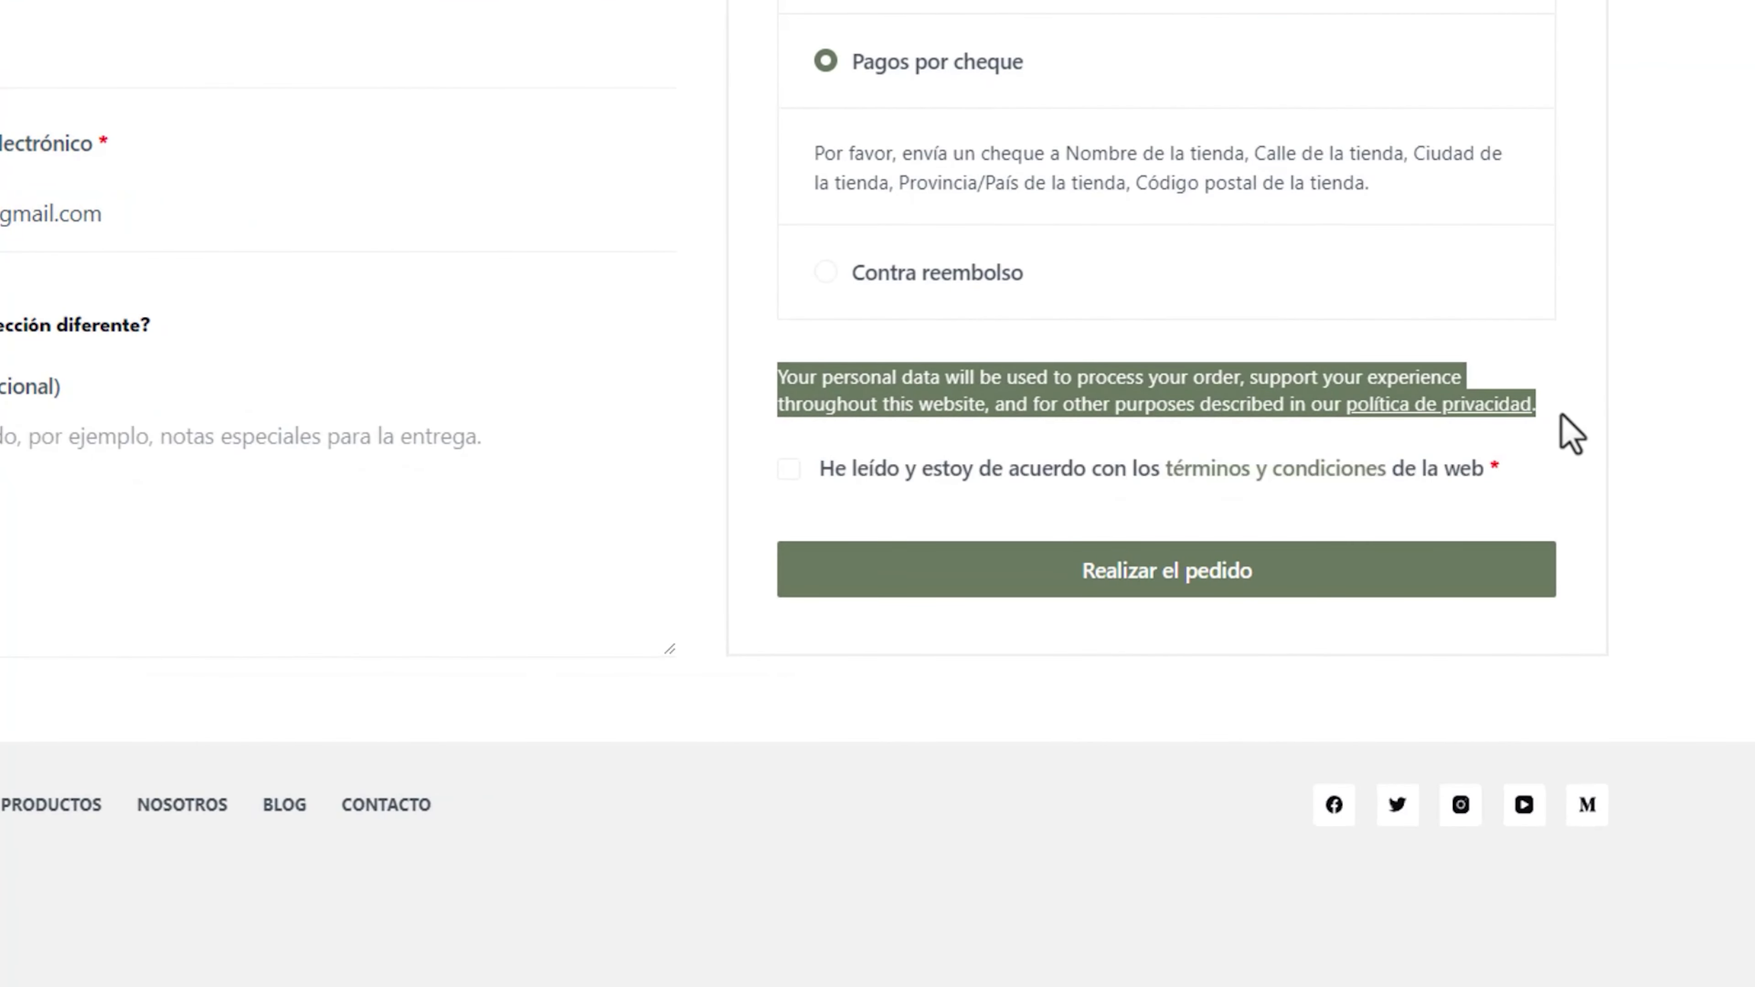
pyautogui.click(1561, 422)
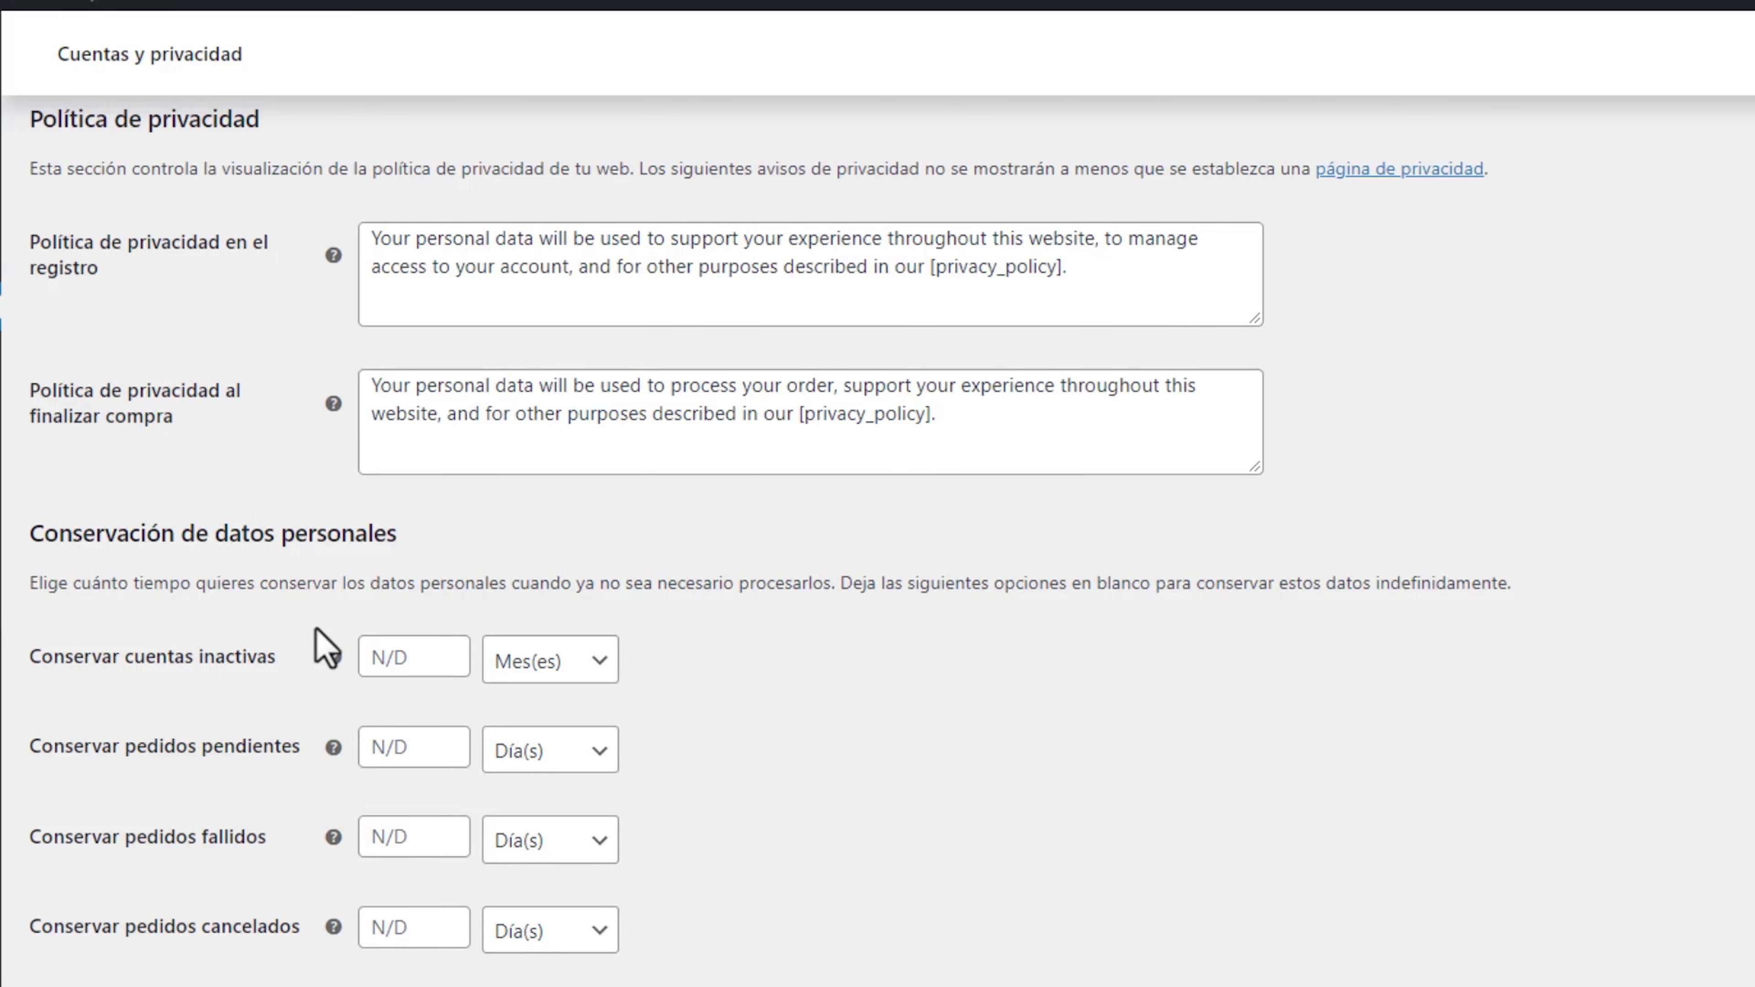
# Step: Keep inactive accounts for 1 month and pending orders for 2 days
pyautogui.moveTo(334, 658)
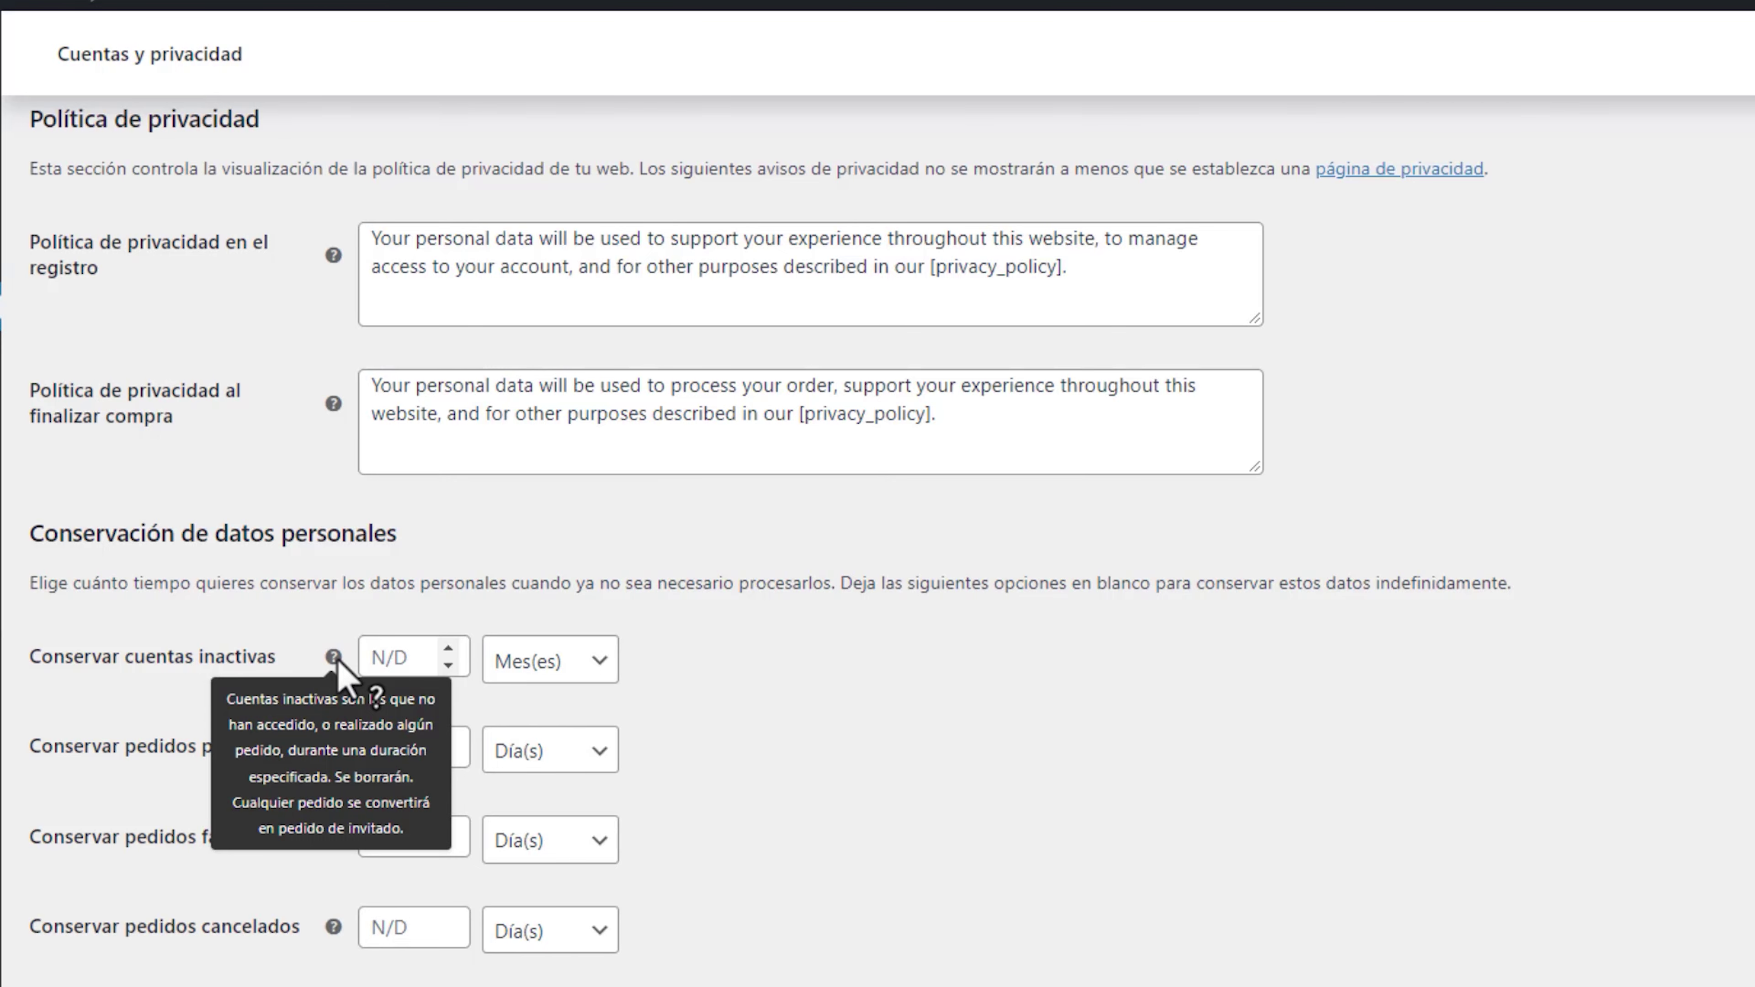
pyautogui.click(447, 648)
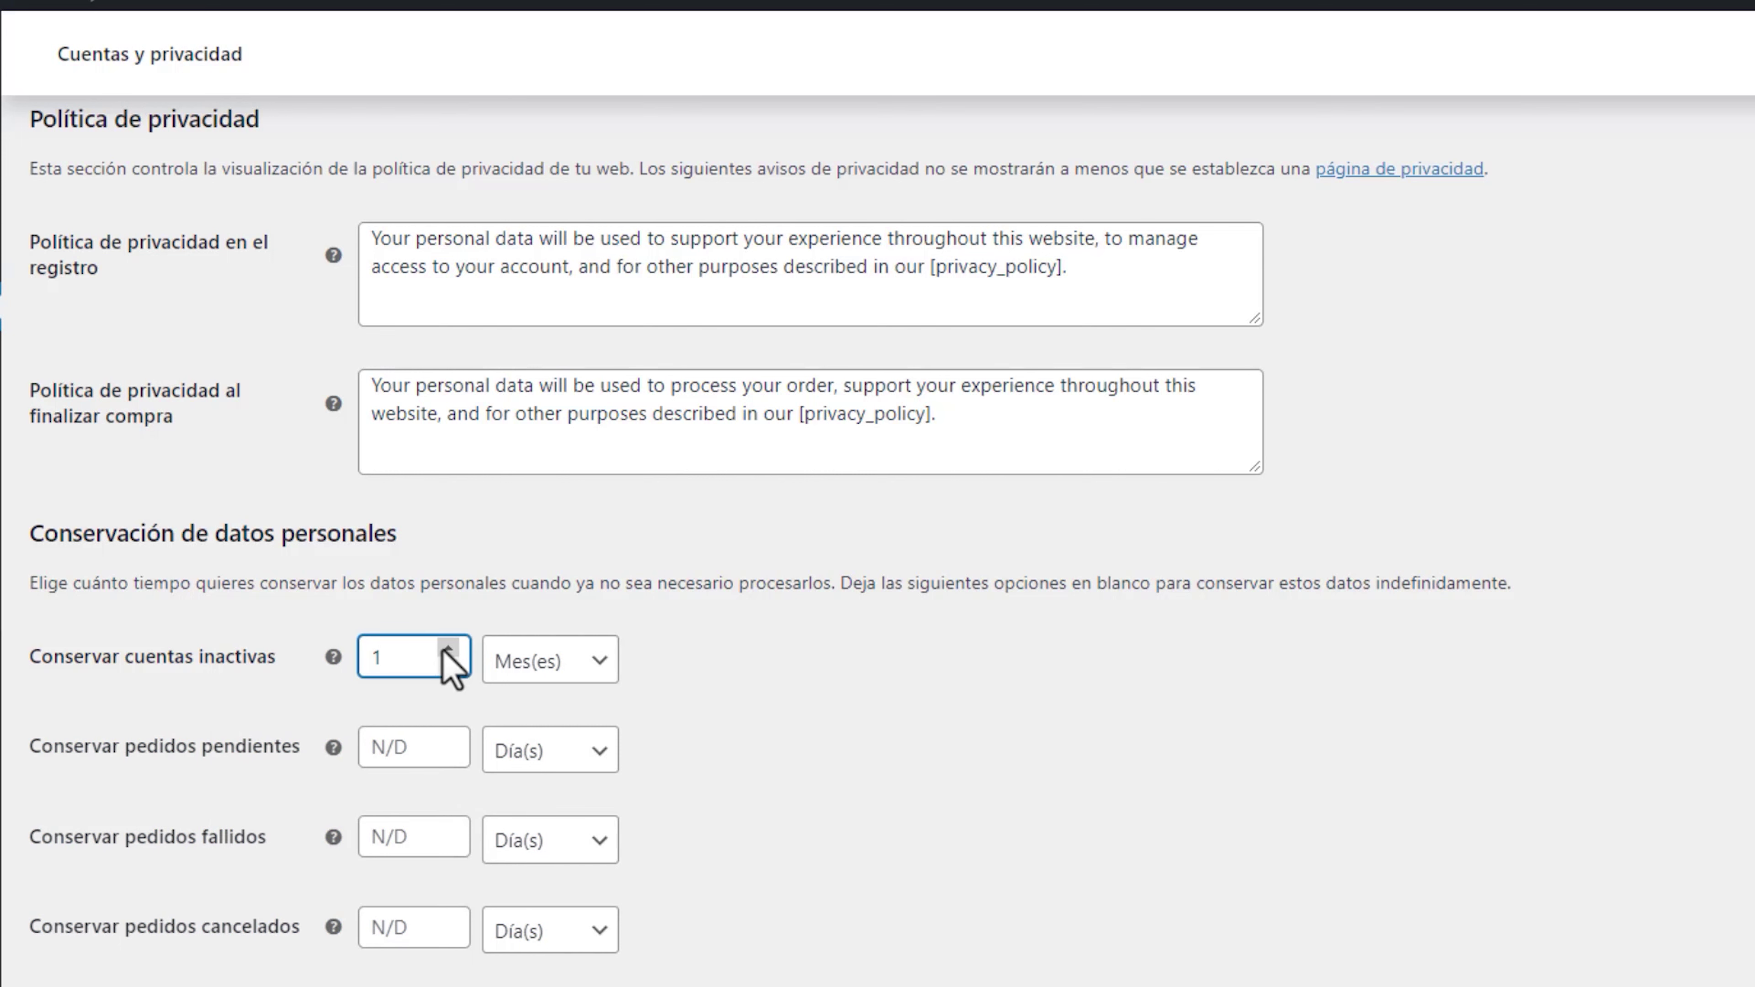
pyautogui.click(447, 738)
pyautogui.click(446, 738)
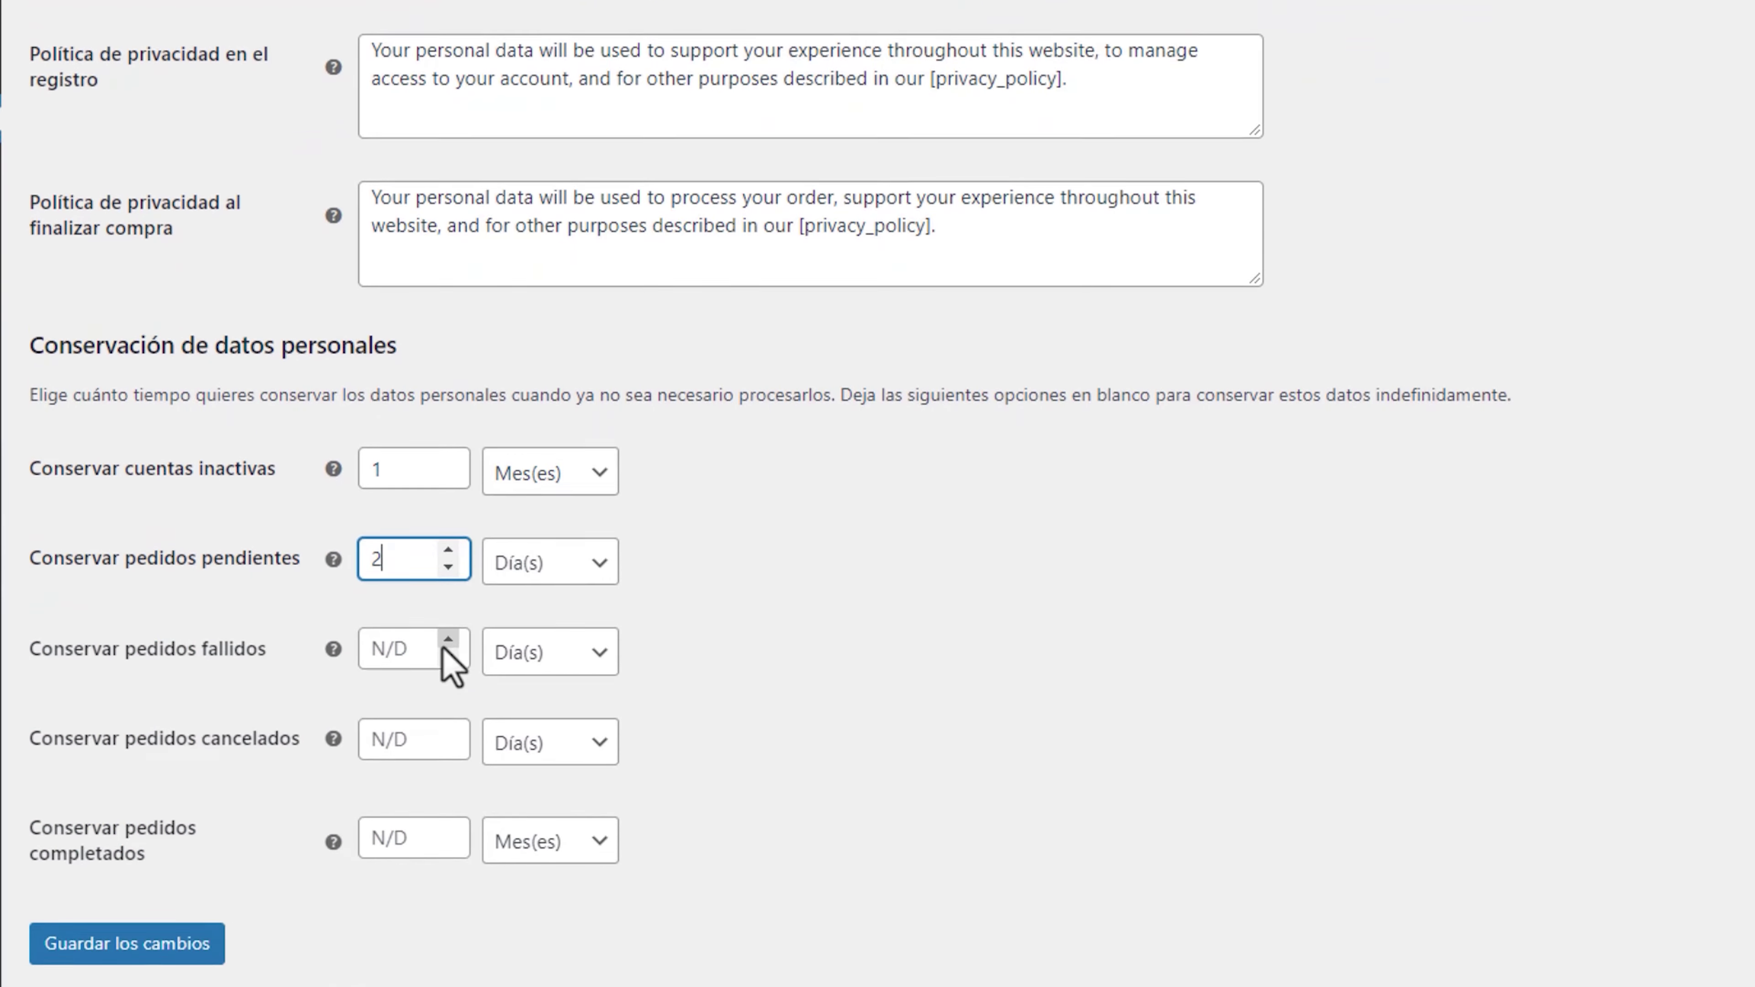
# Step: Keep failed orders for 5 days, leave cancelled orders in days, and save the settings
pyautogui.click(448, 637)
pyautogui.click(448, 638)
pyautogui.click(448, 638)
pyautogui.click(447, 638)
pyautogui.click(448, 637)
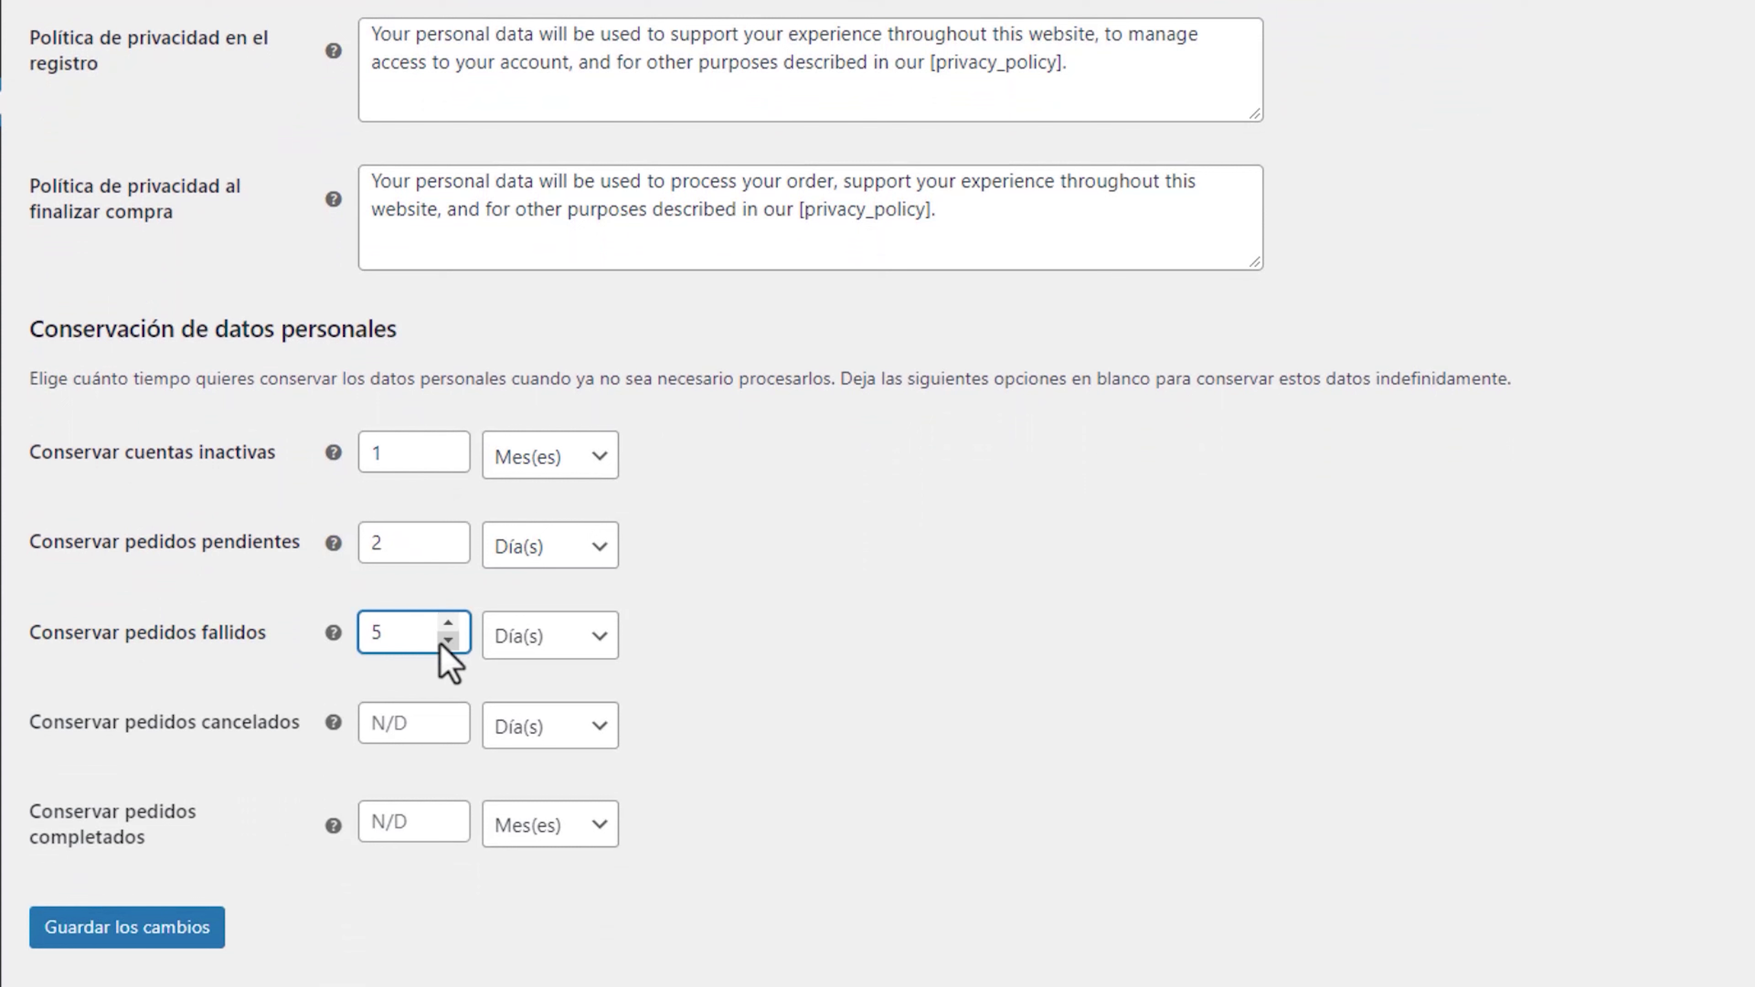
pyautogui.click(506, 729)
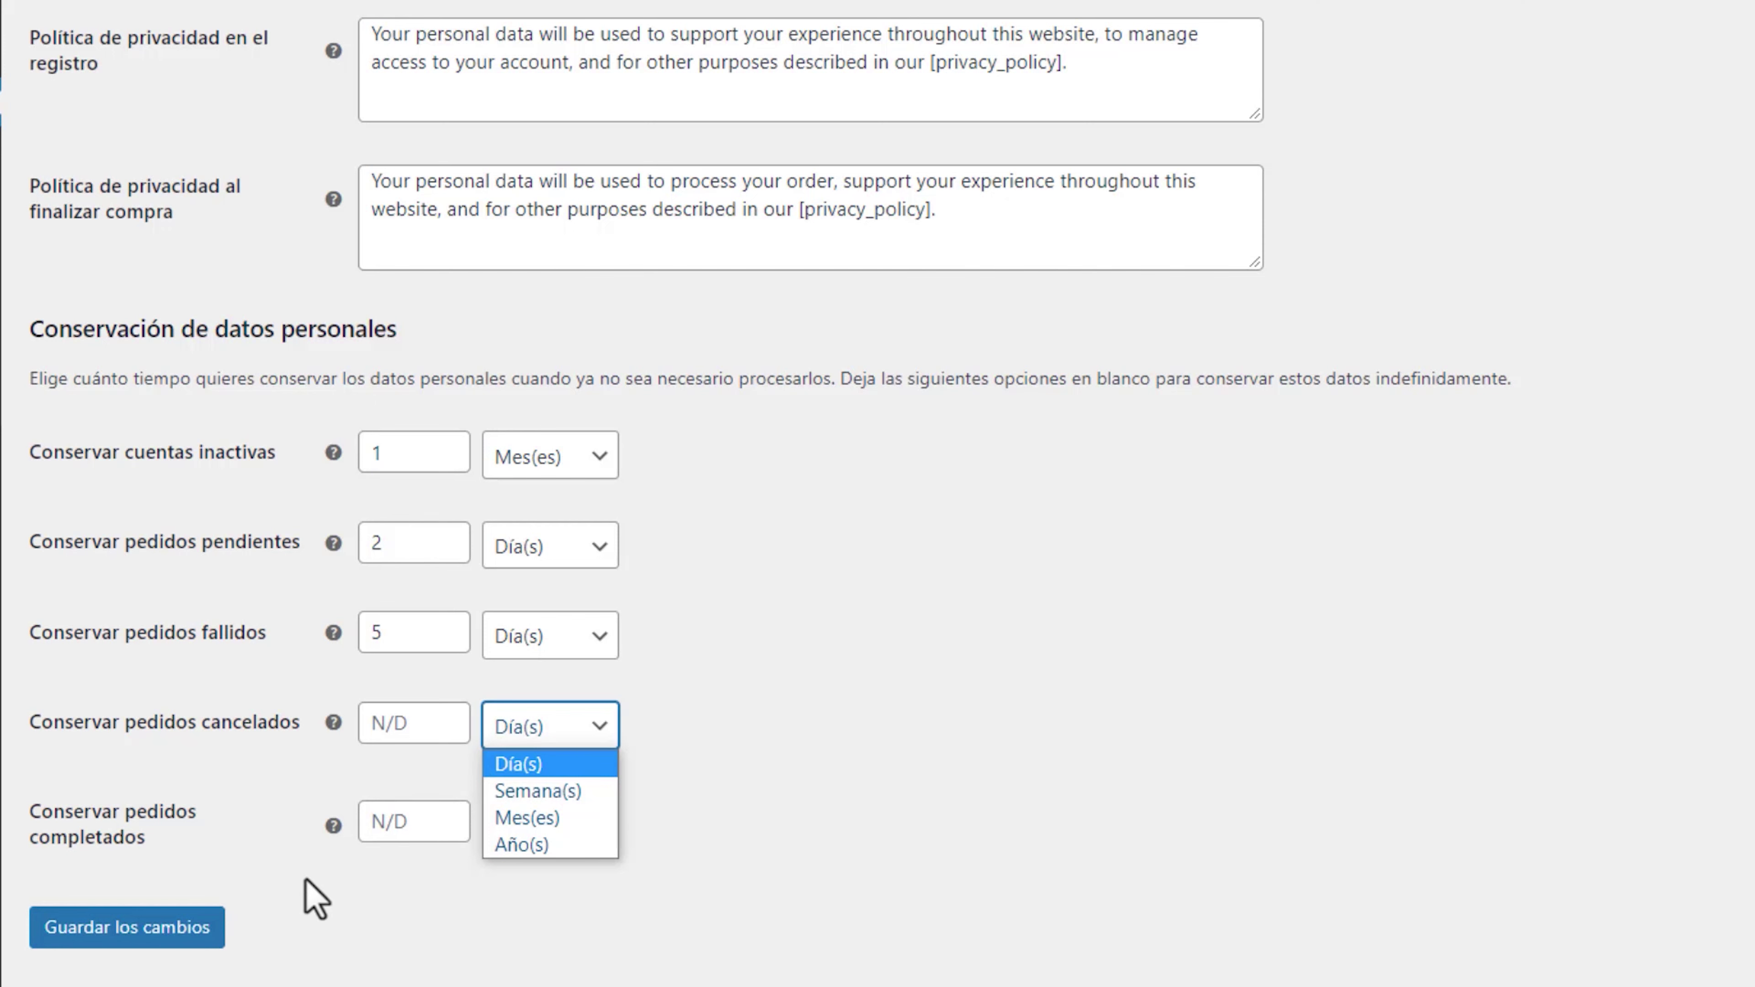
pyautogui.click(309, 897)
pyautogui.click(187, 928)
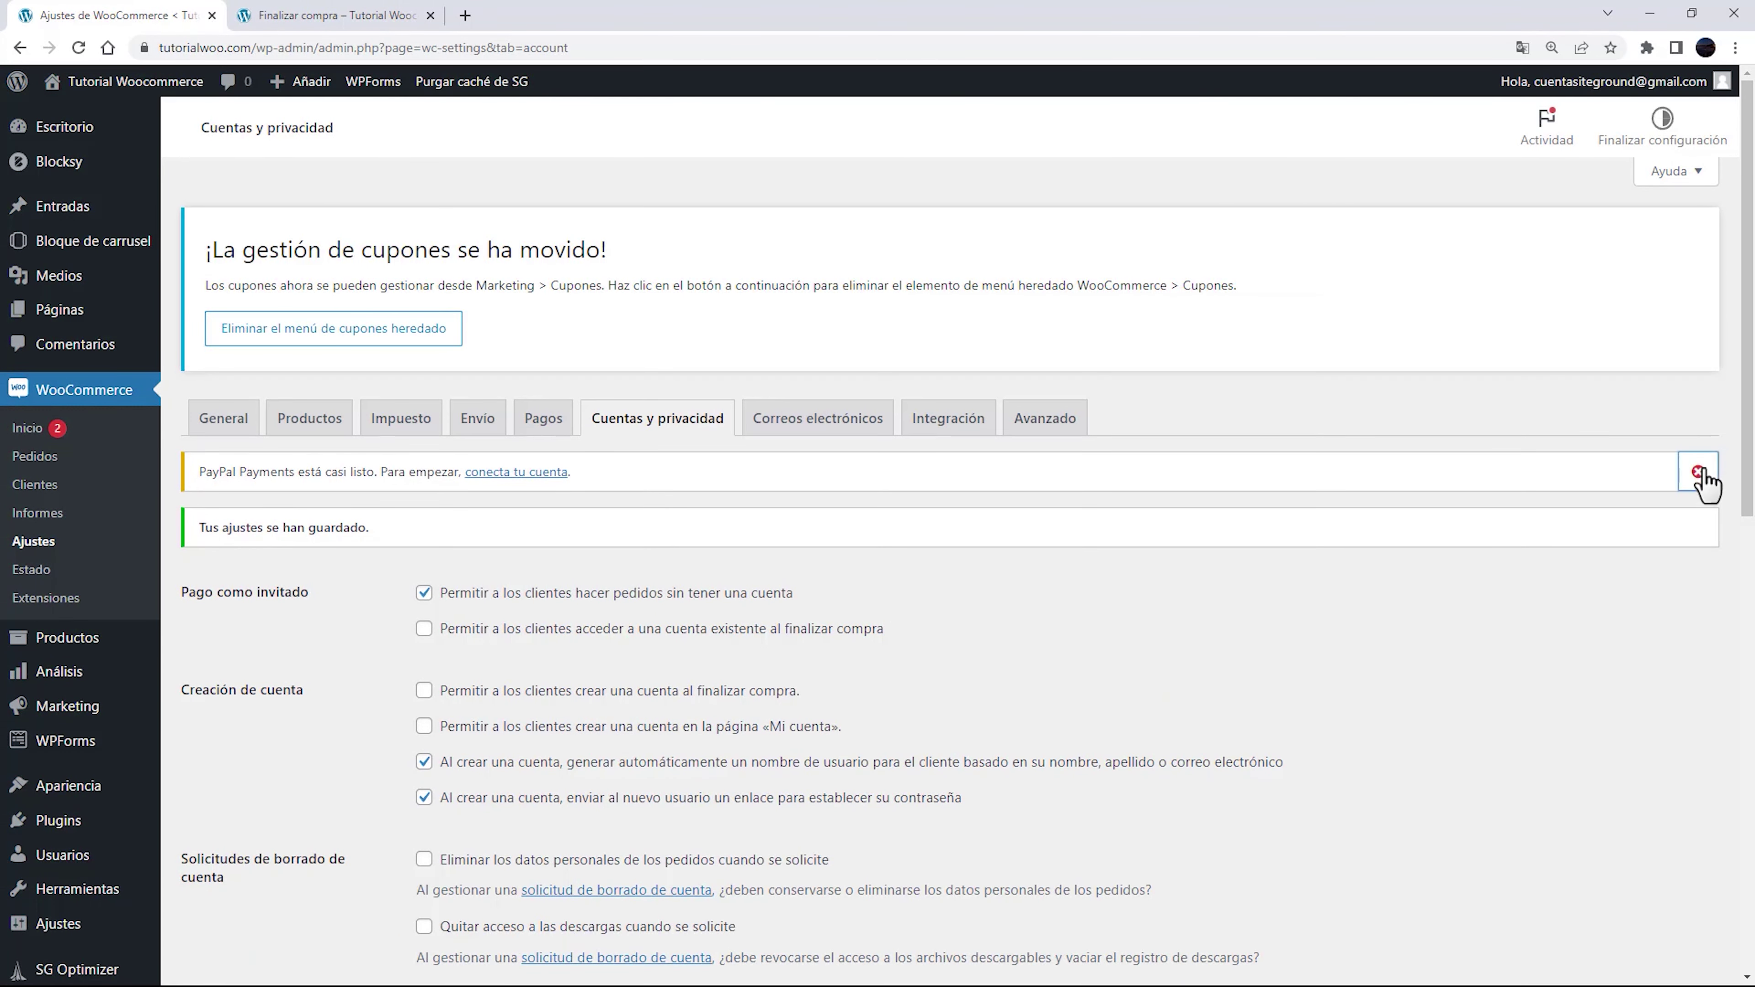
pyautogui.click(1697, 473)
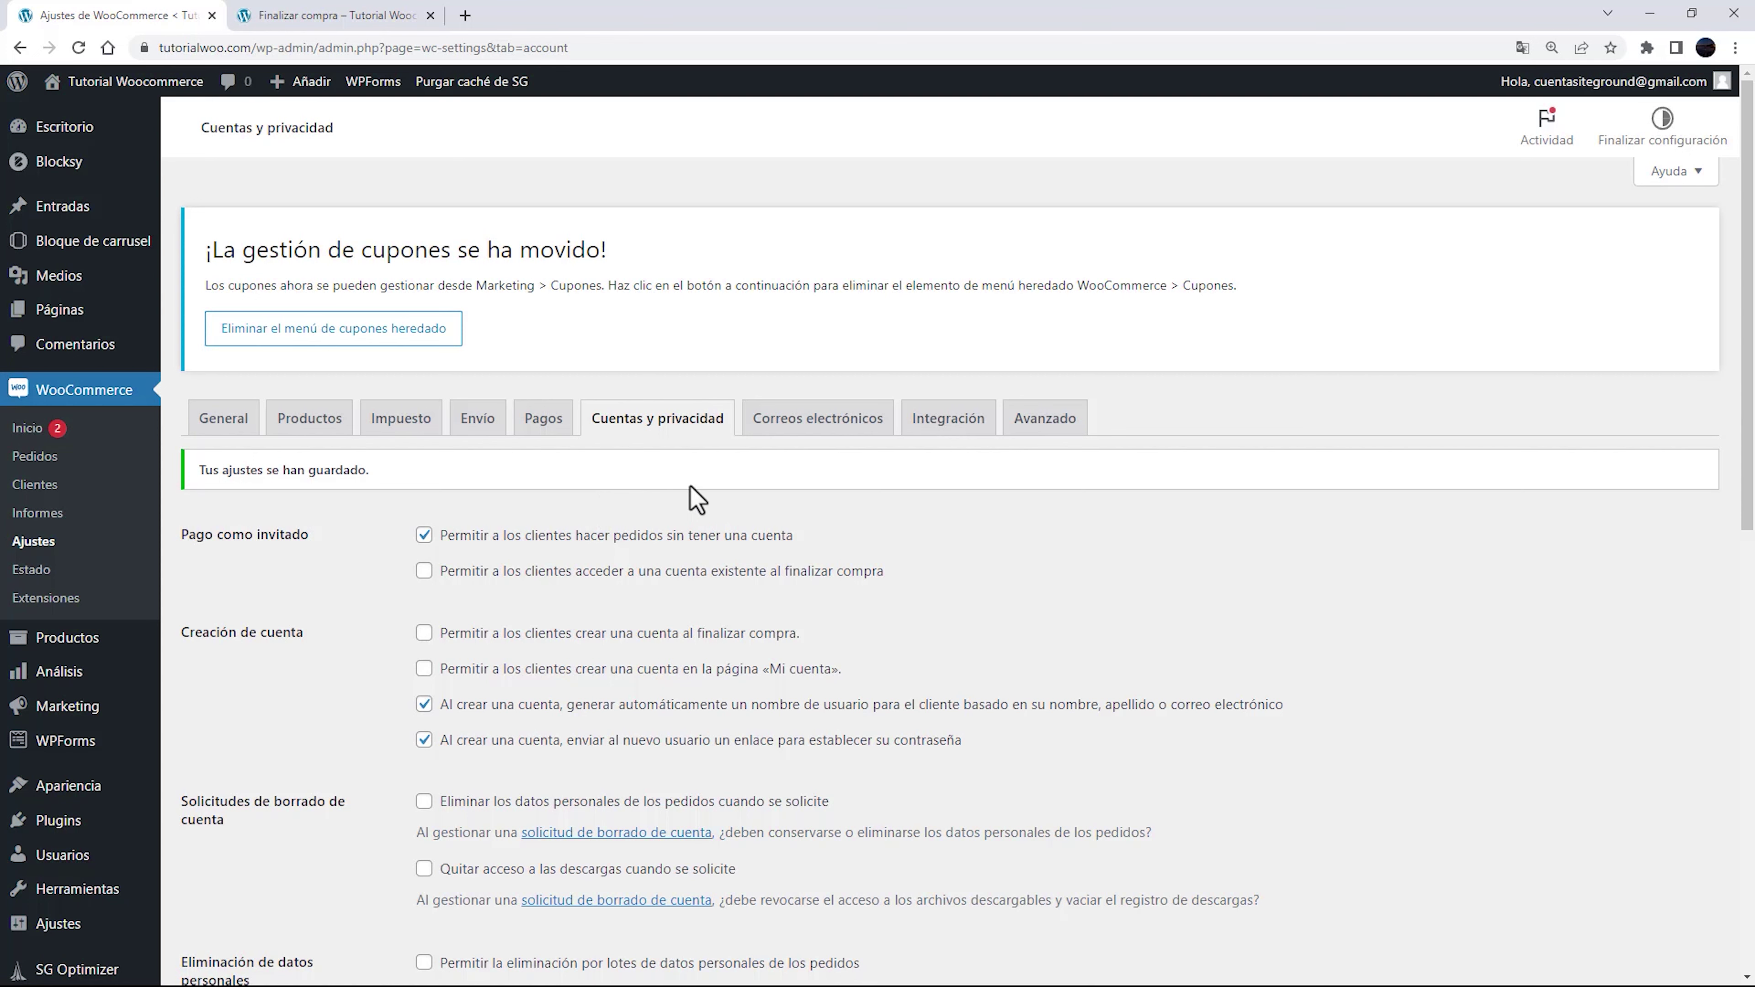
# Step: Review the Emails tab's SMTP note and its notifications, from Nuevo pedido to Nueva cuenta
pyautogui.click(821, 428)
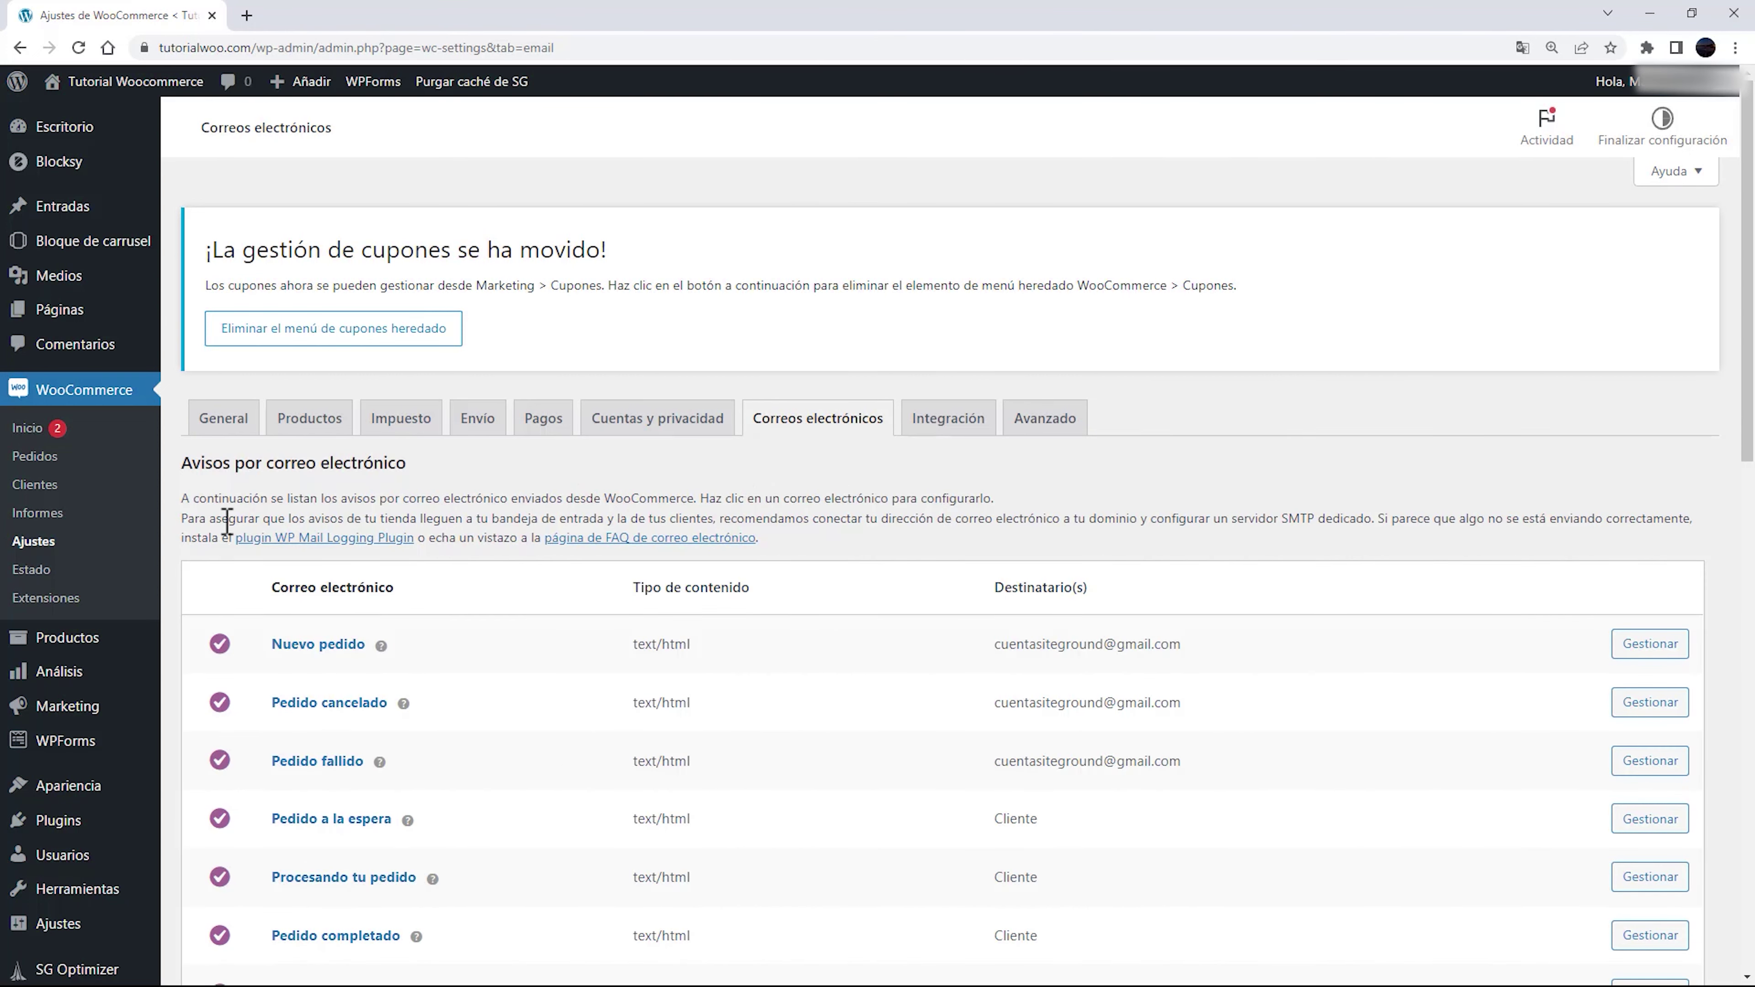
pyautogui.moveTo(179, 520); pyautogui.dragTo(1361, 490)
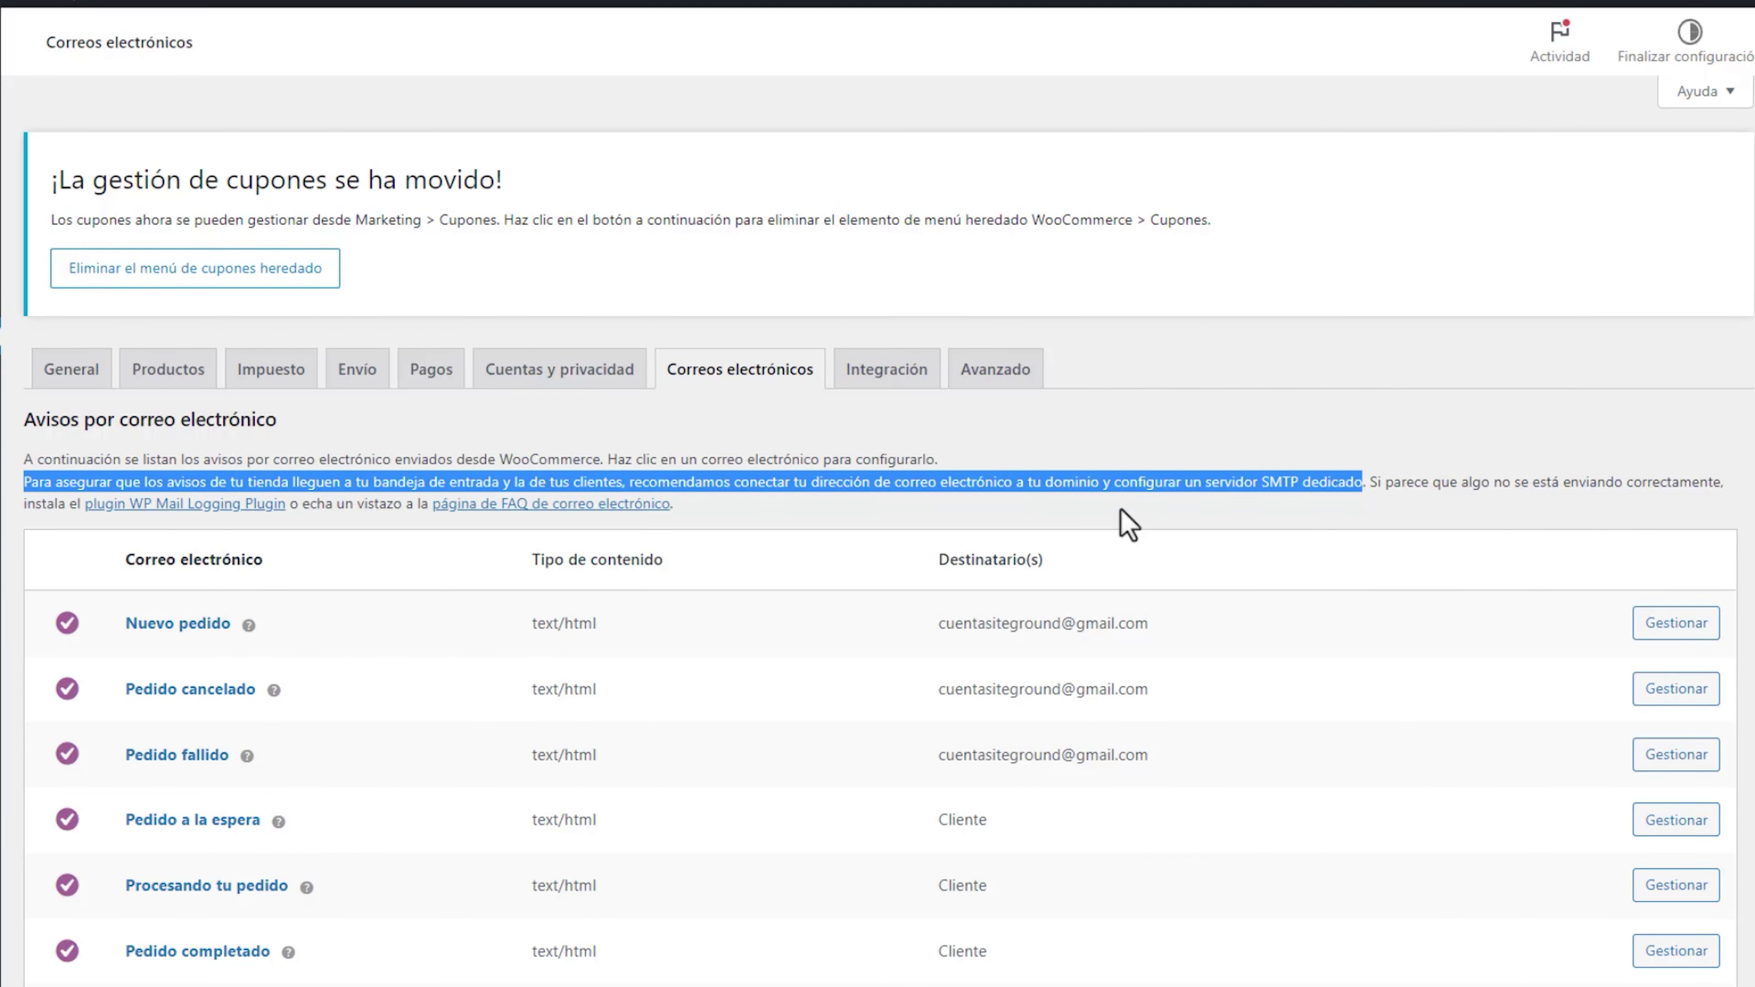
pyautogui.click(1123, 523)
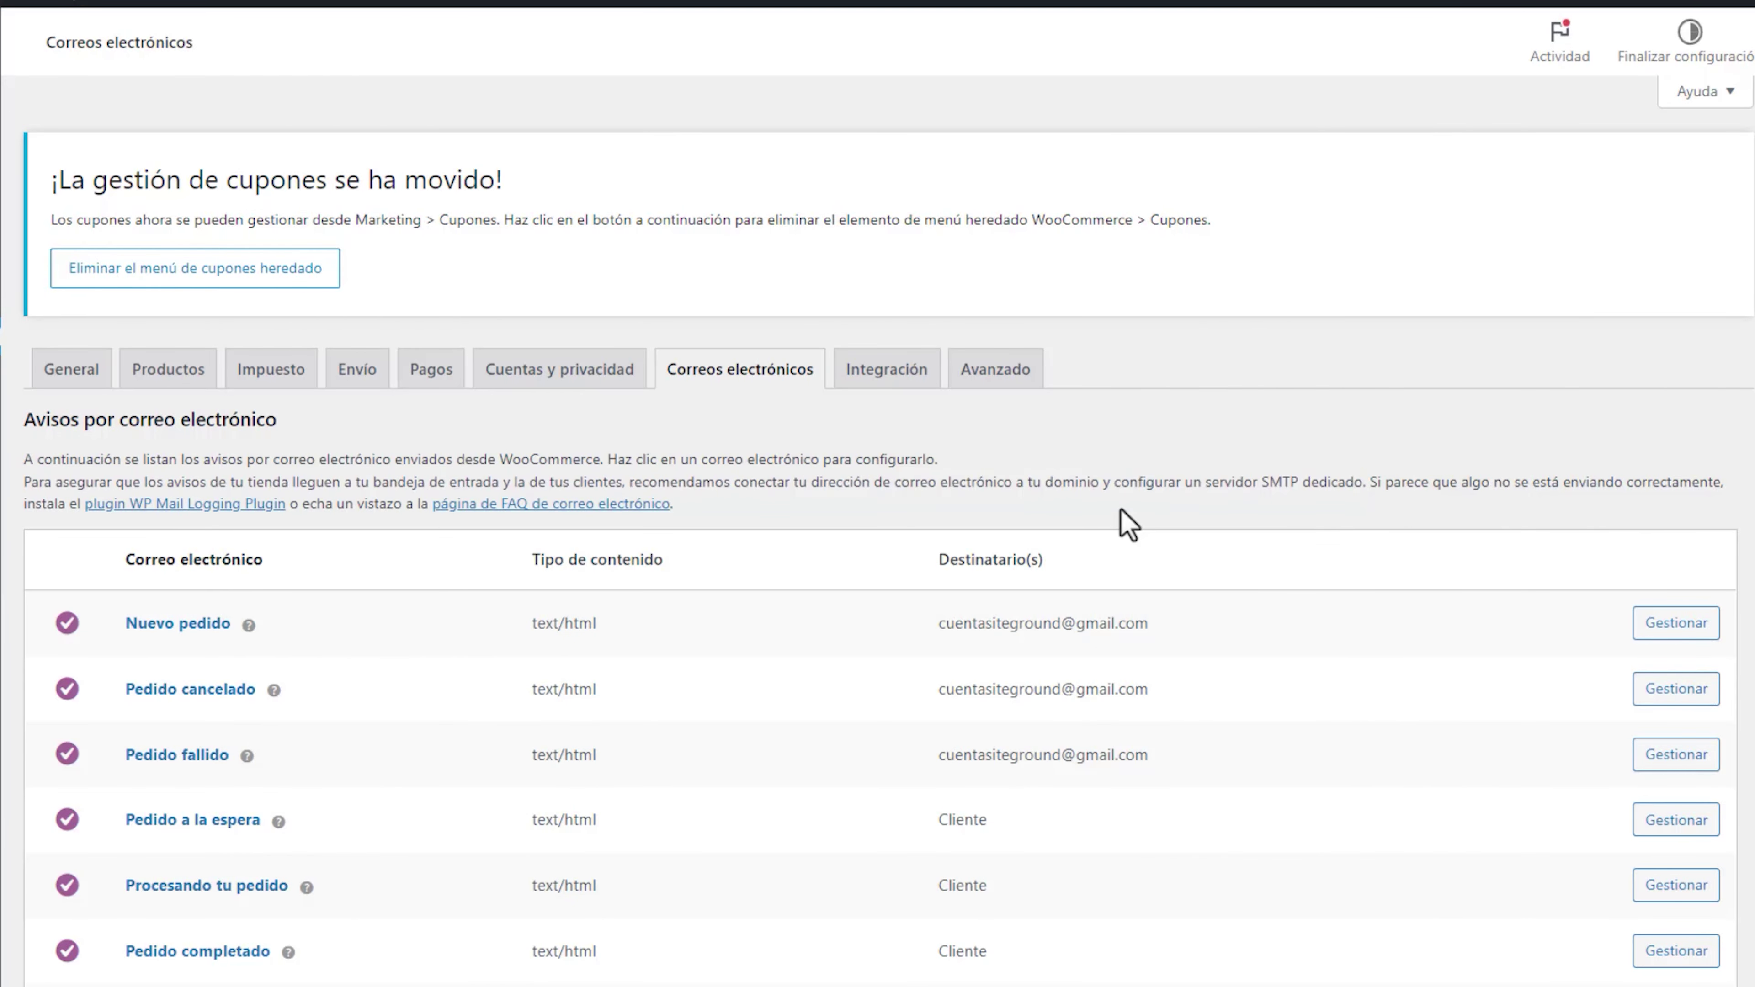
pyautogui.scroll(-5, 1123, 523)
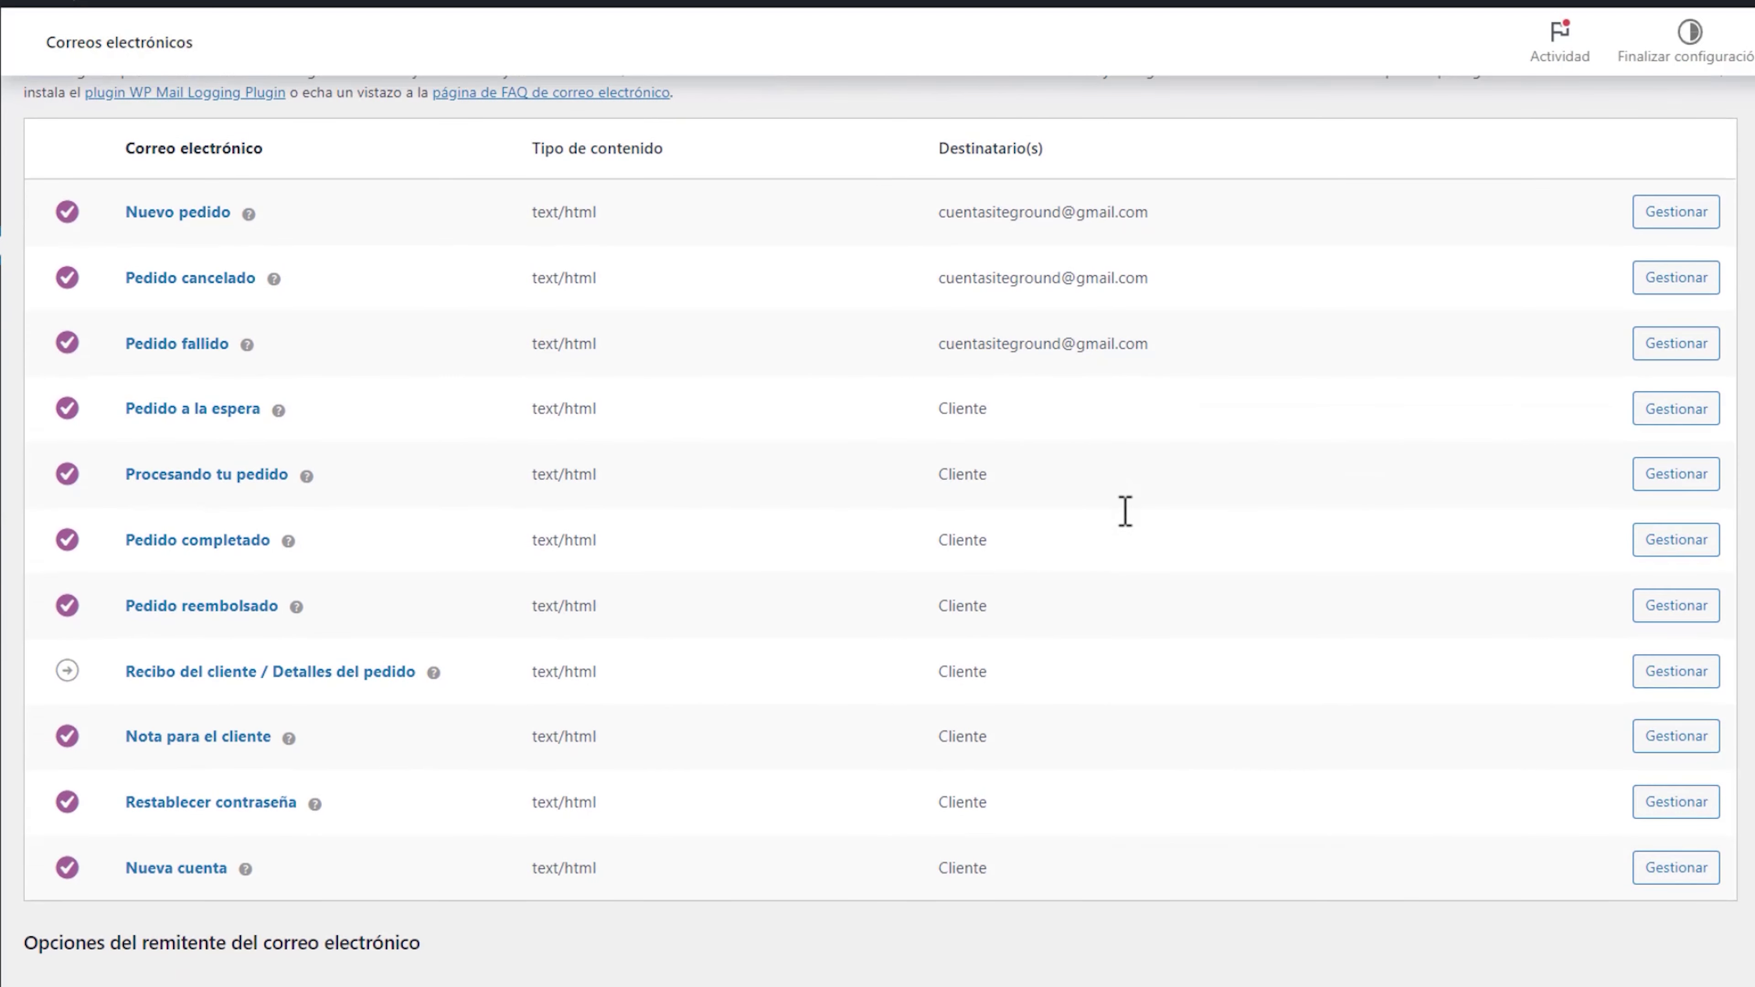
pyautogui.scroll(-1, 1131, 508)
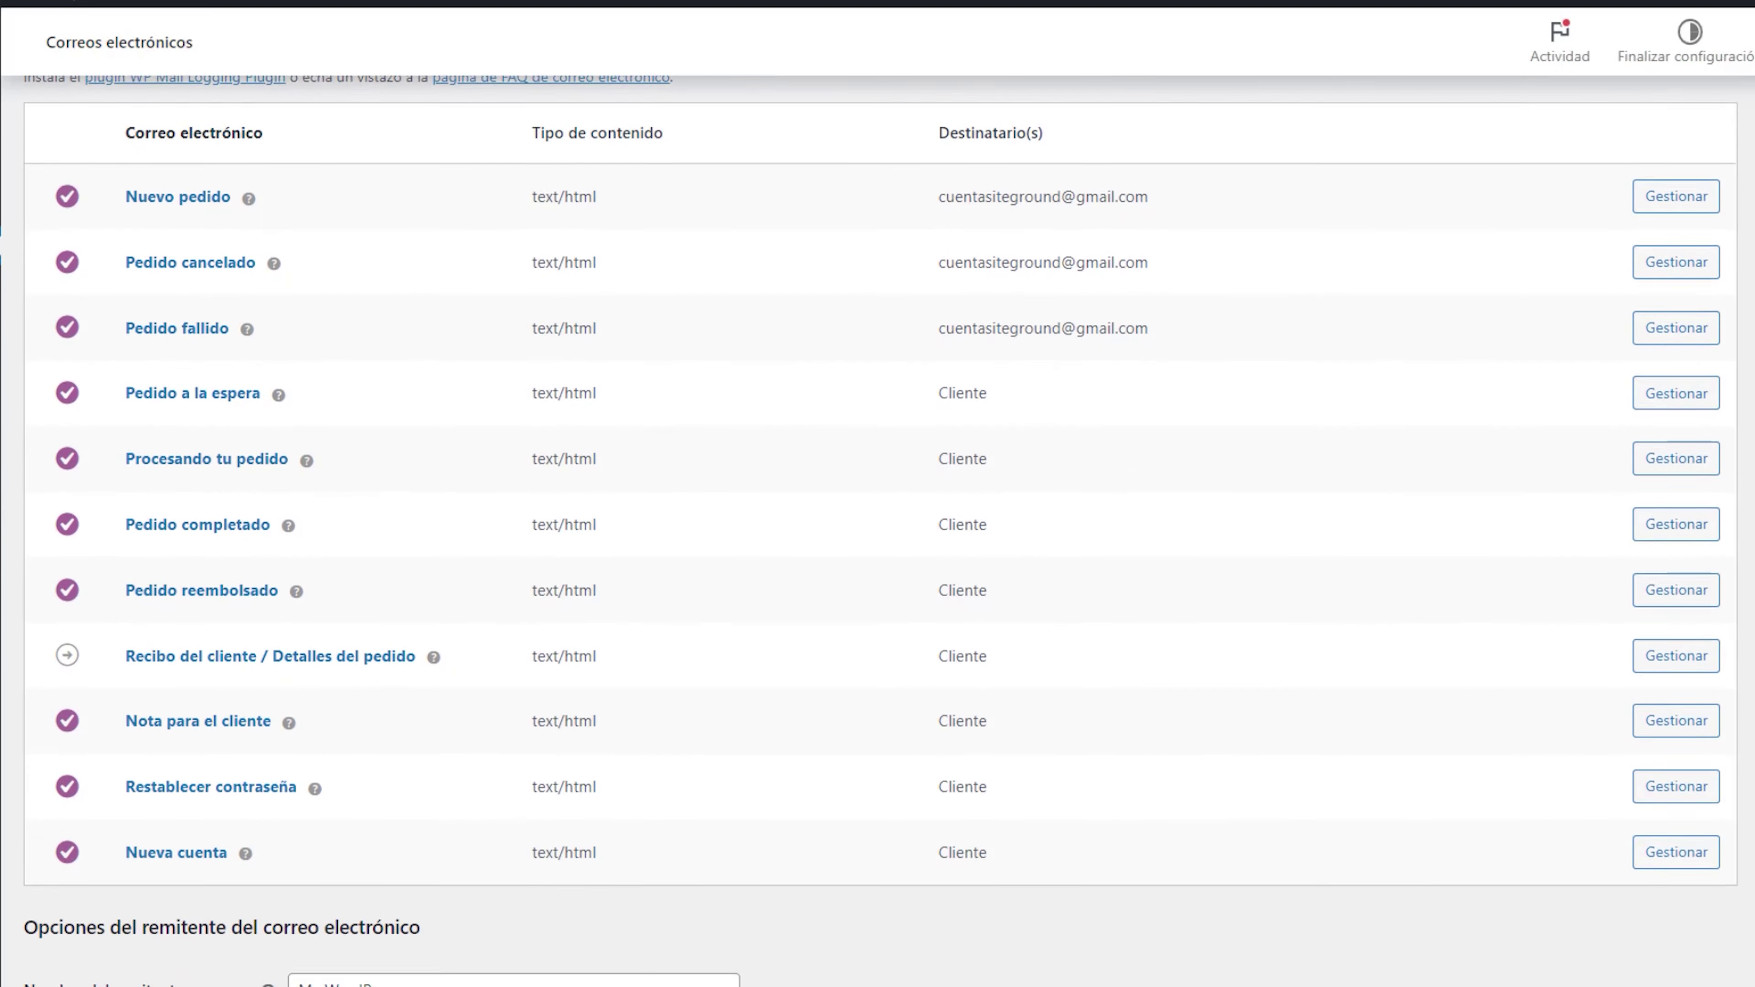
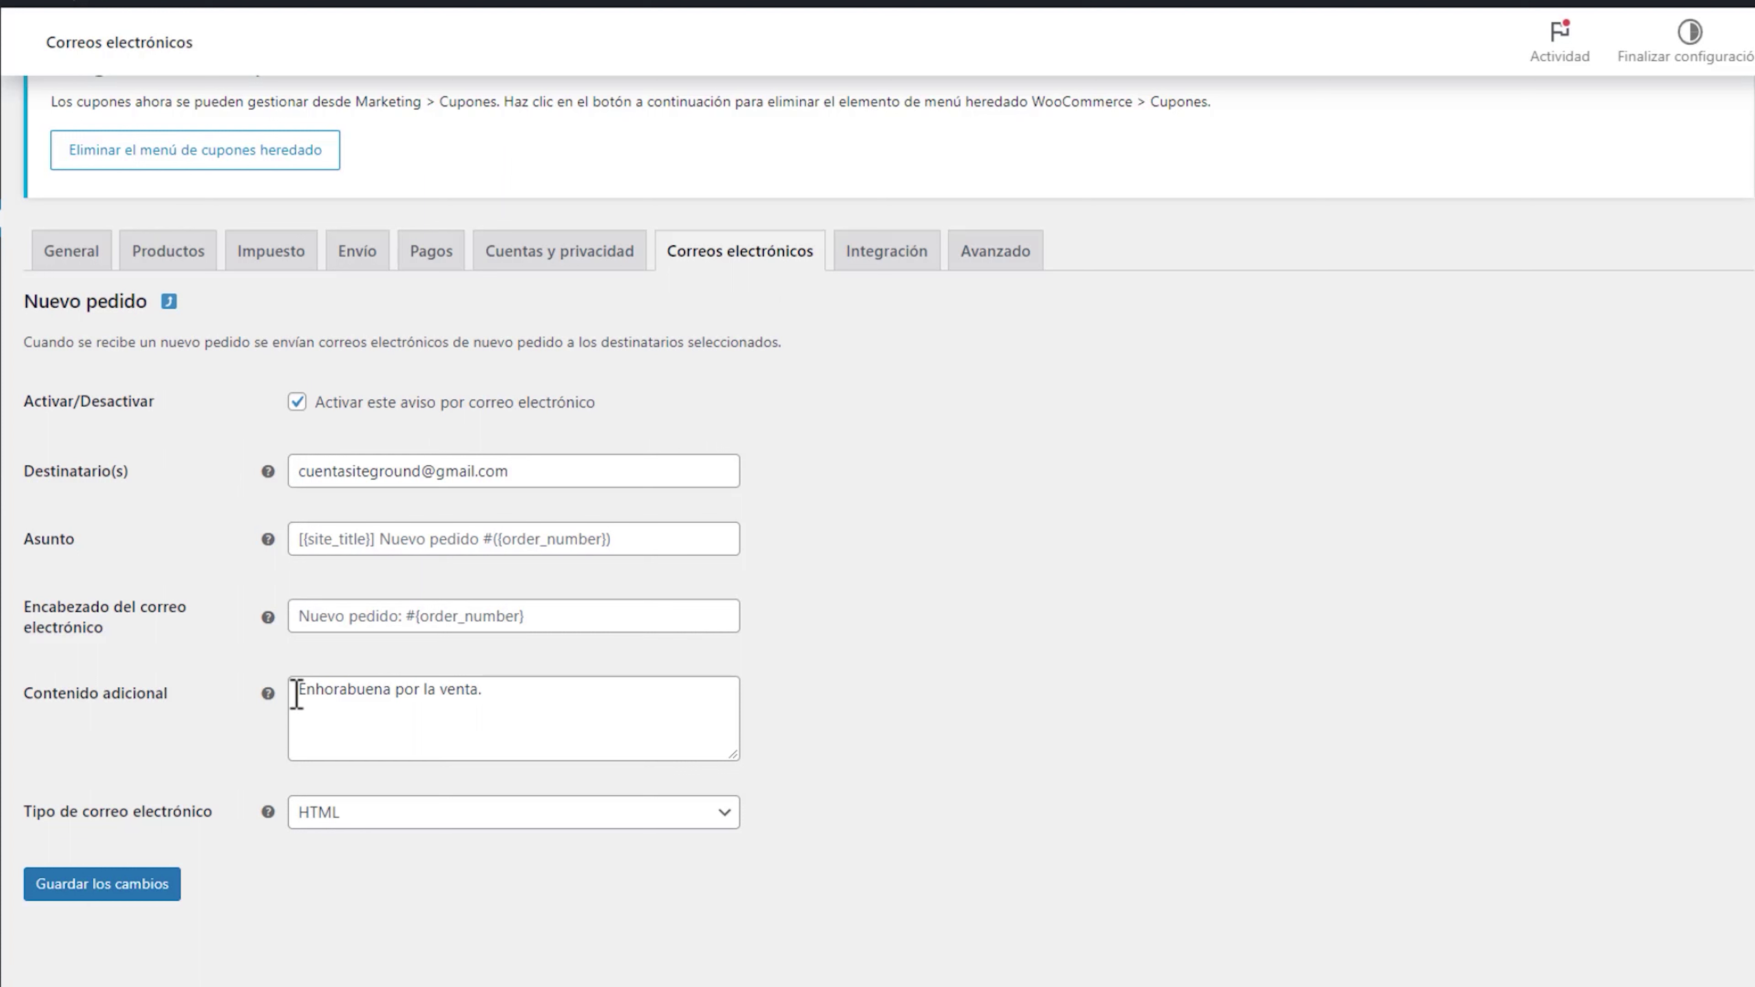
# Step: Look over the Contenido adicional text of the Nuevo pedido email
pyautogui.moveTo(297, 692); pyautogui.dragTo(799, 716)
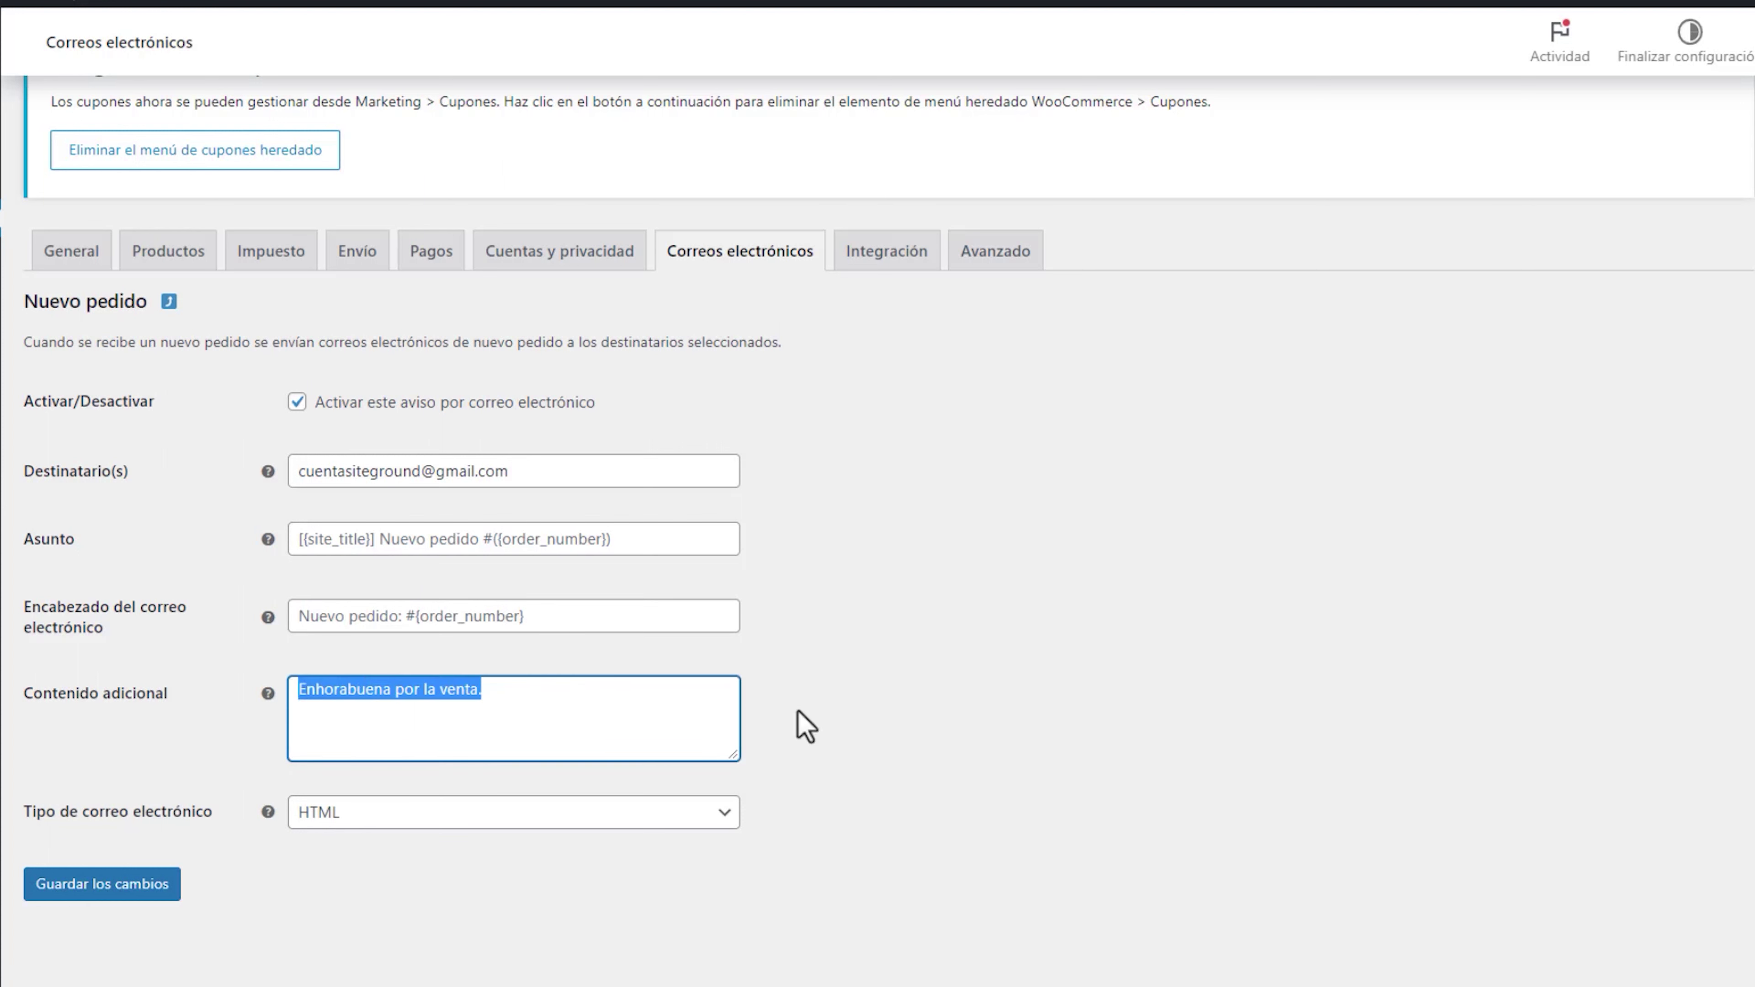
pyautogui.click(639, 709)
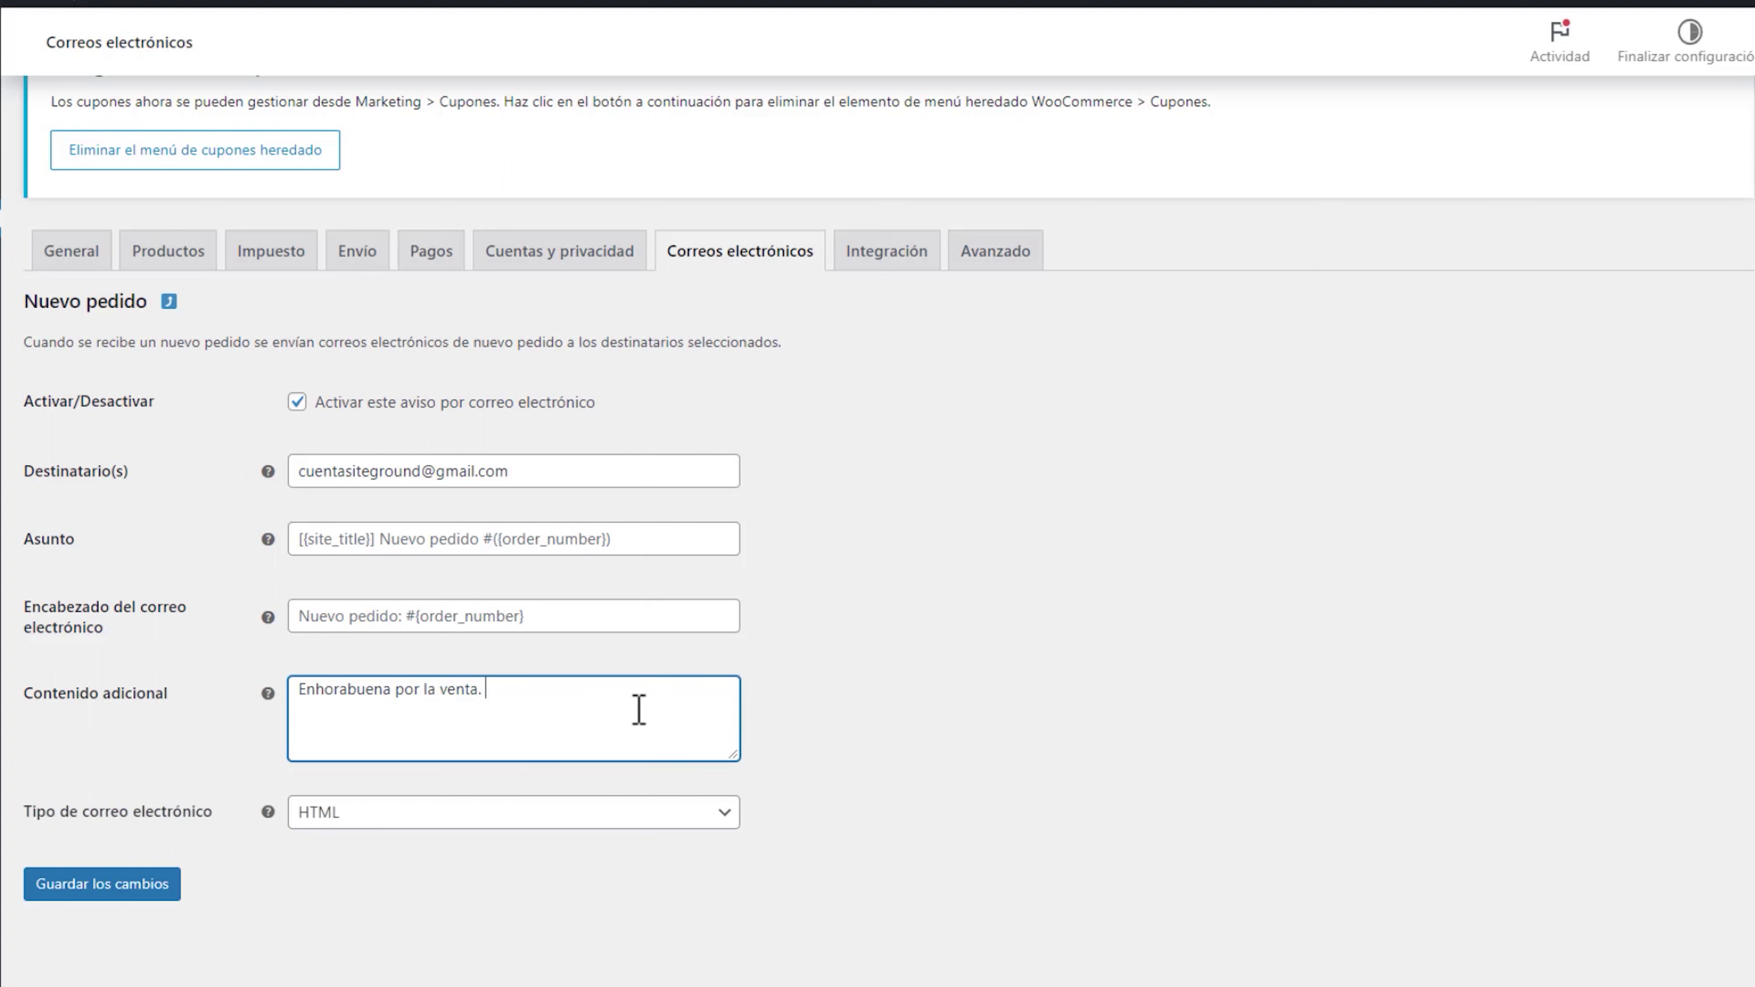
pyautogui.click(794, 713)
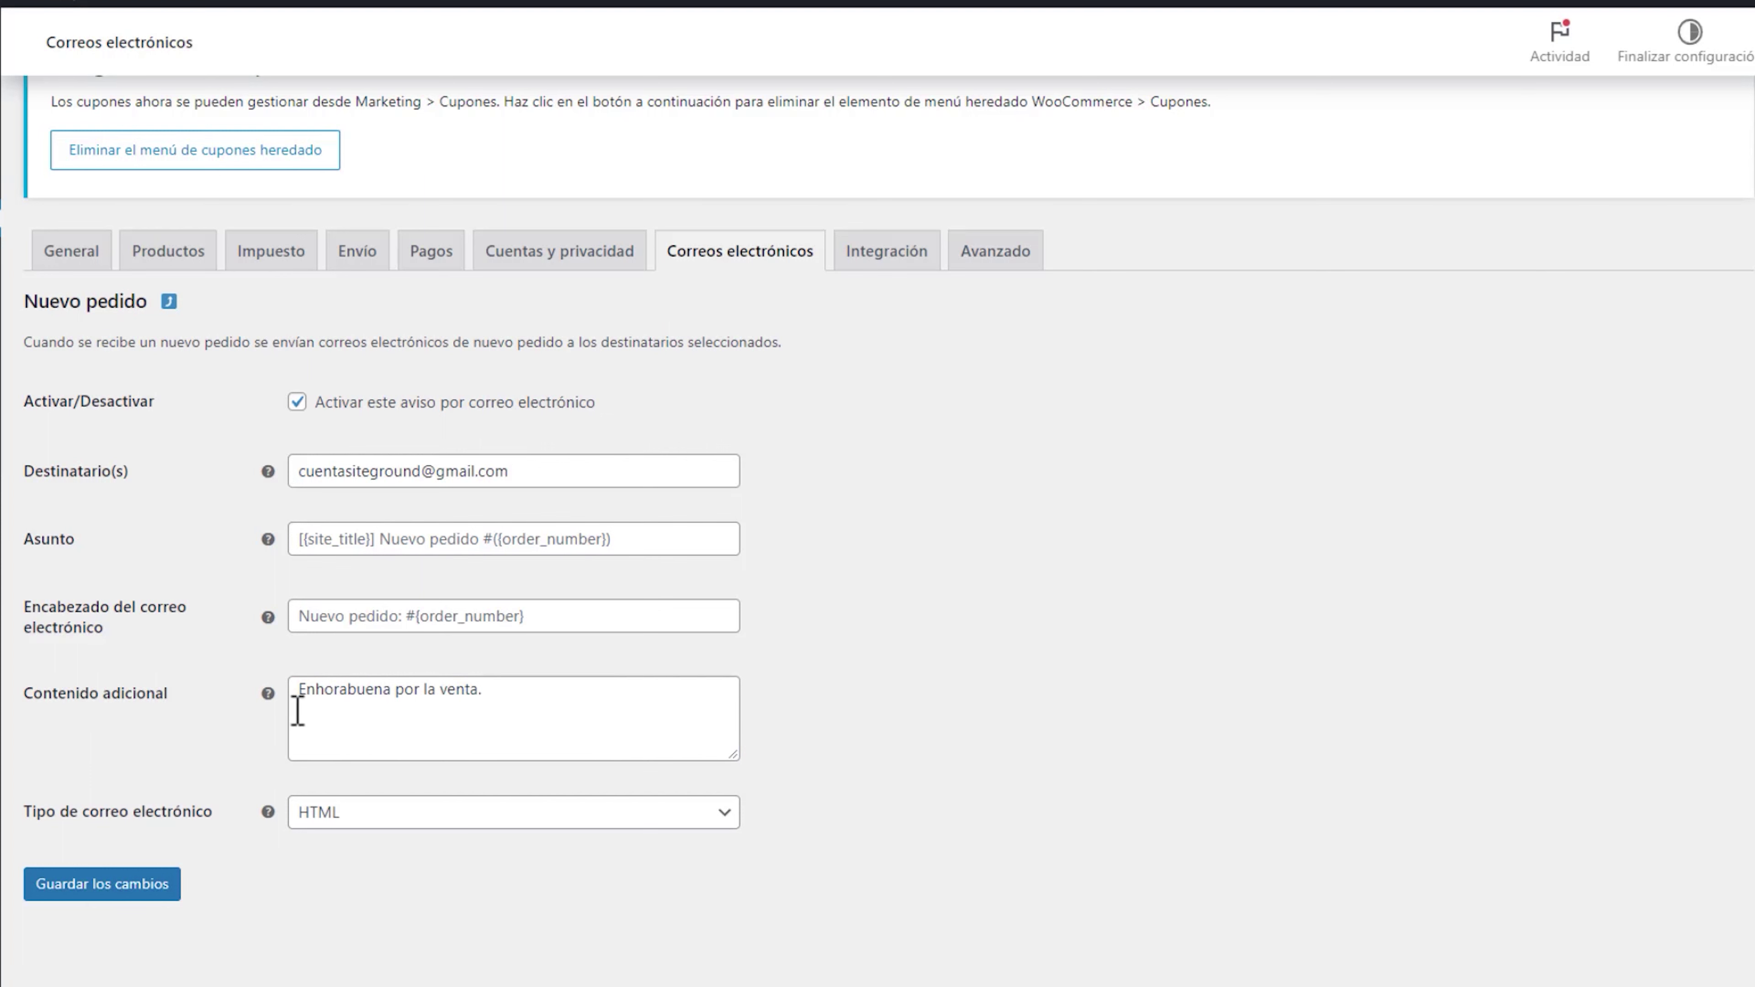
# Step: Keep the email type as HTML and leave for the notifications list without saving
pyautogui.moveTo(269, 694)
pyautogui.click(408, 821)
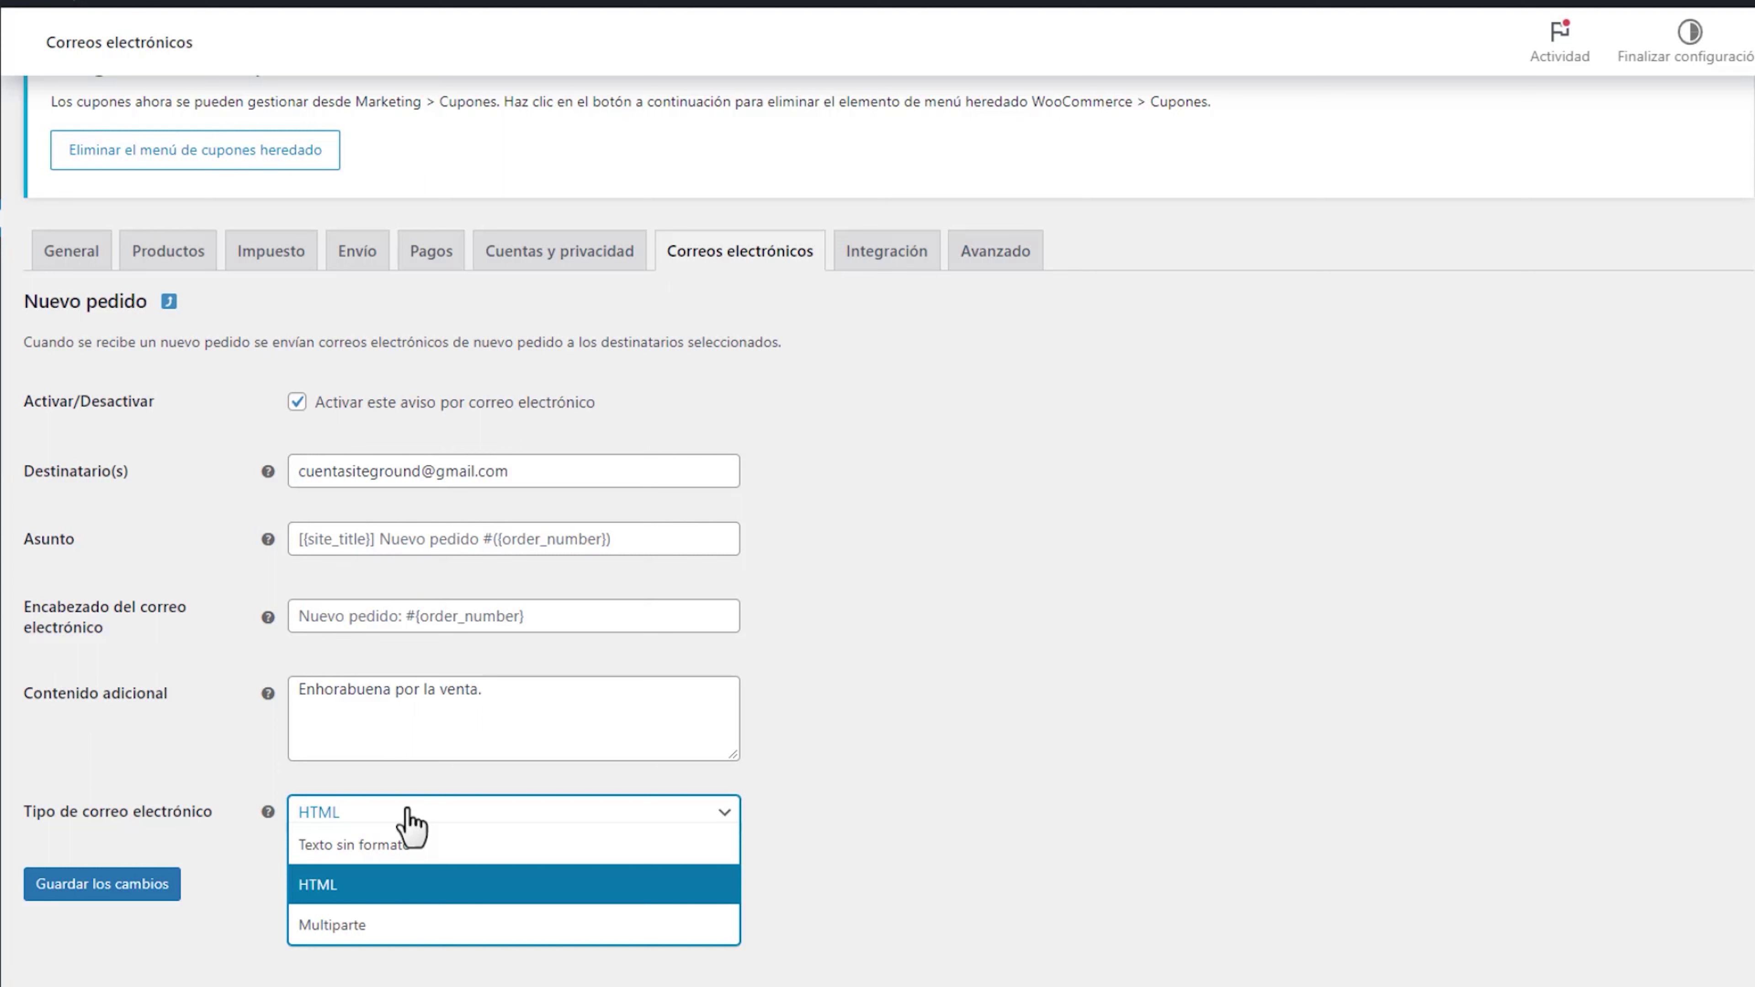
pyautogui.click(406, 810)
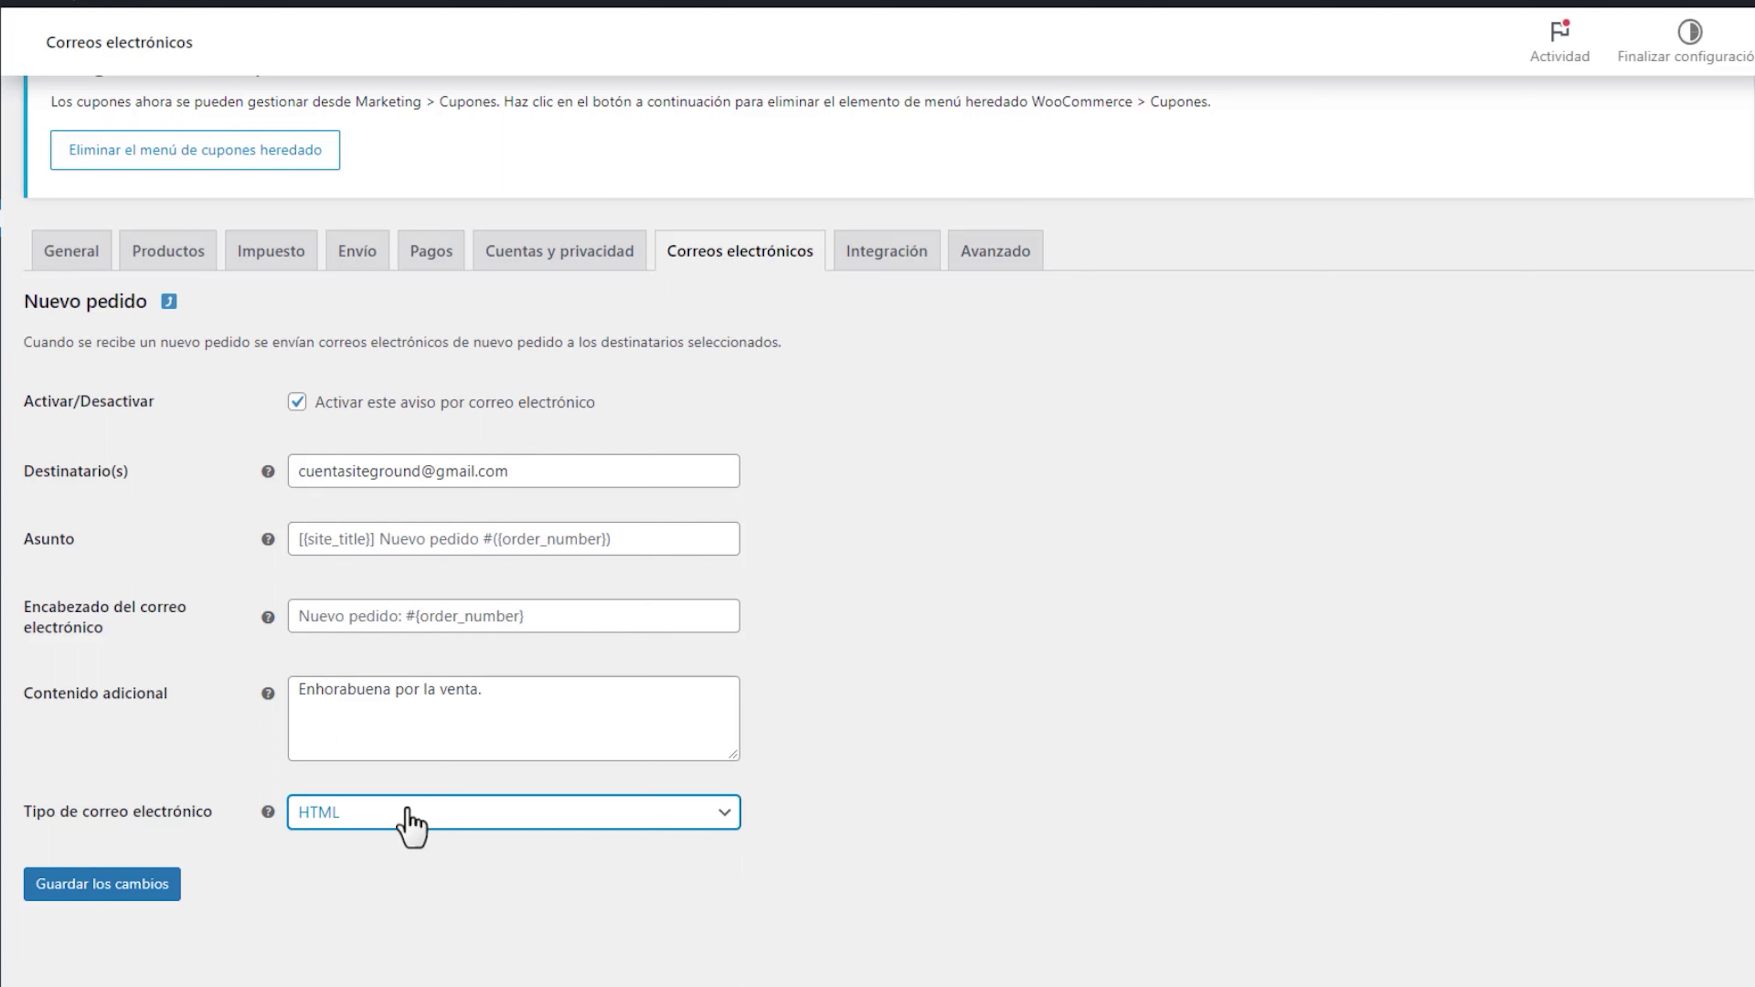
pyautogui.click(169, 302)
pyautogui.click(888, 69)
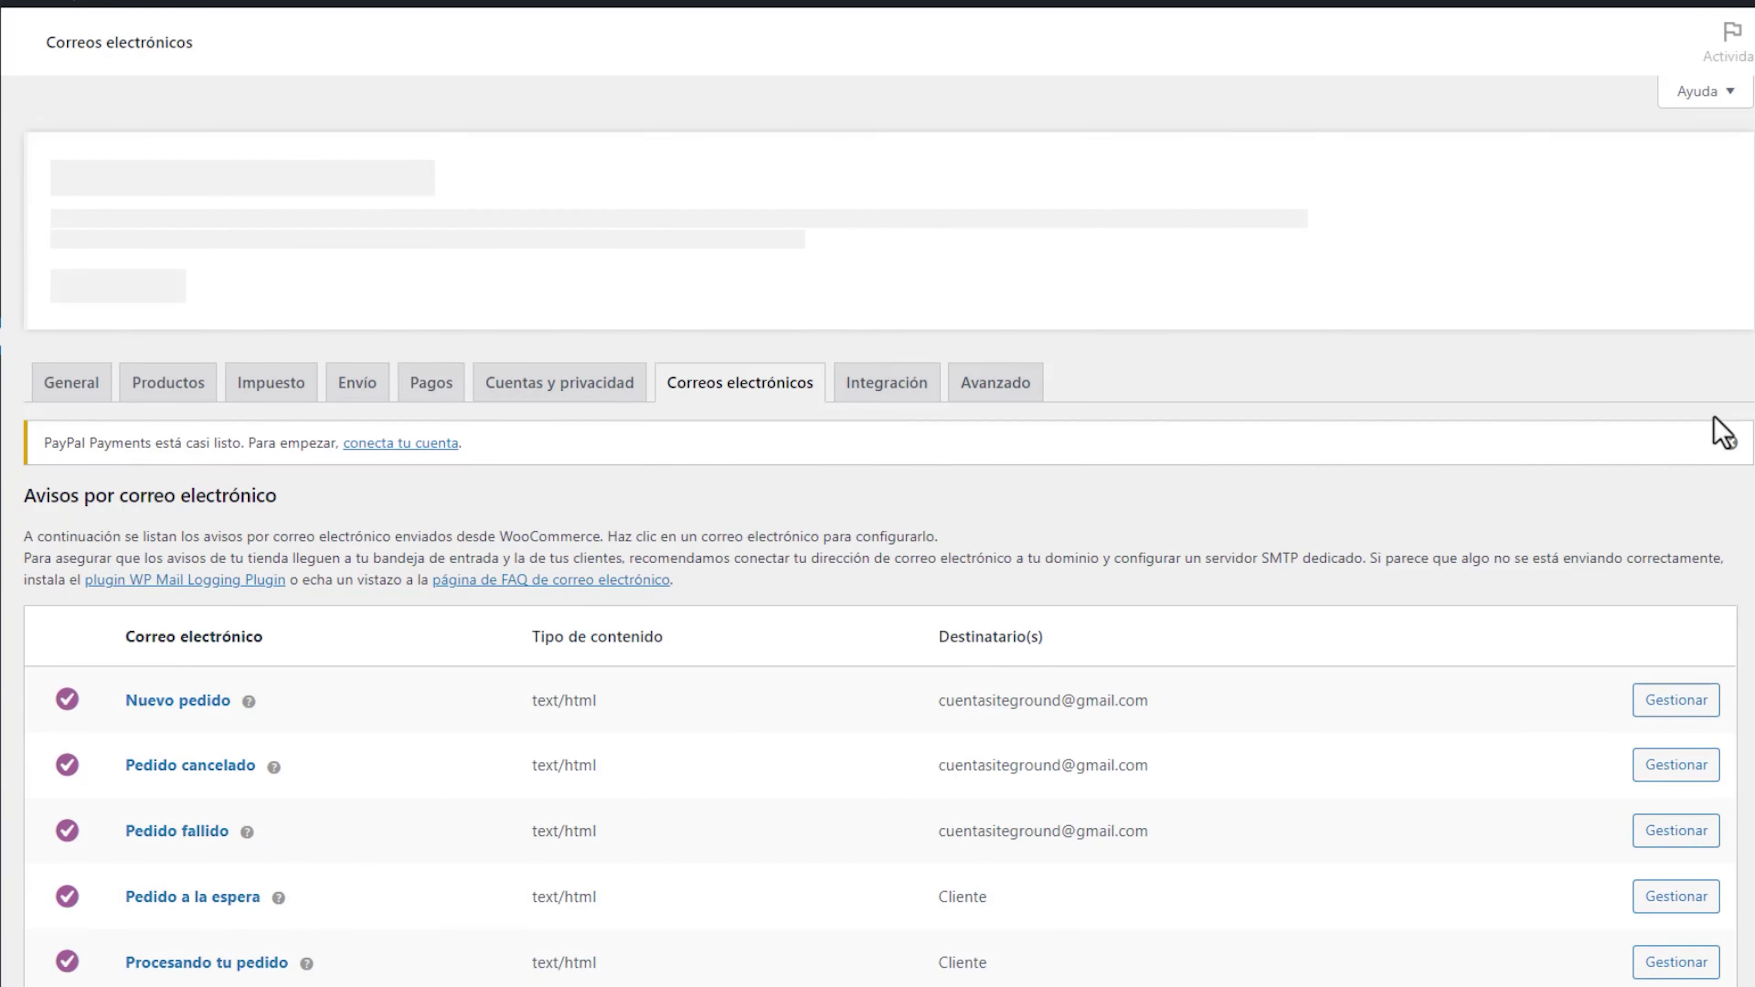
# Step: Review the Pedido cancelado email settings, dismissing the PayPal notice, and return to the list
pyautogui.scroll(-5, 794, 425)
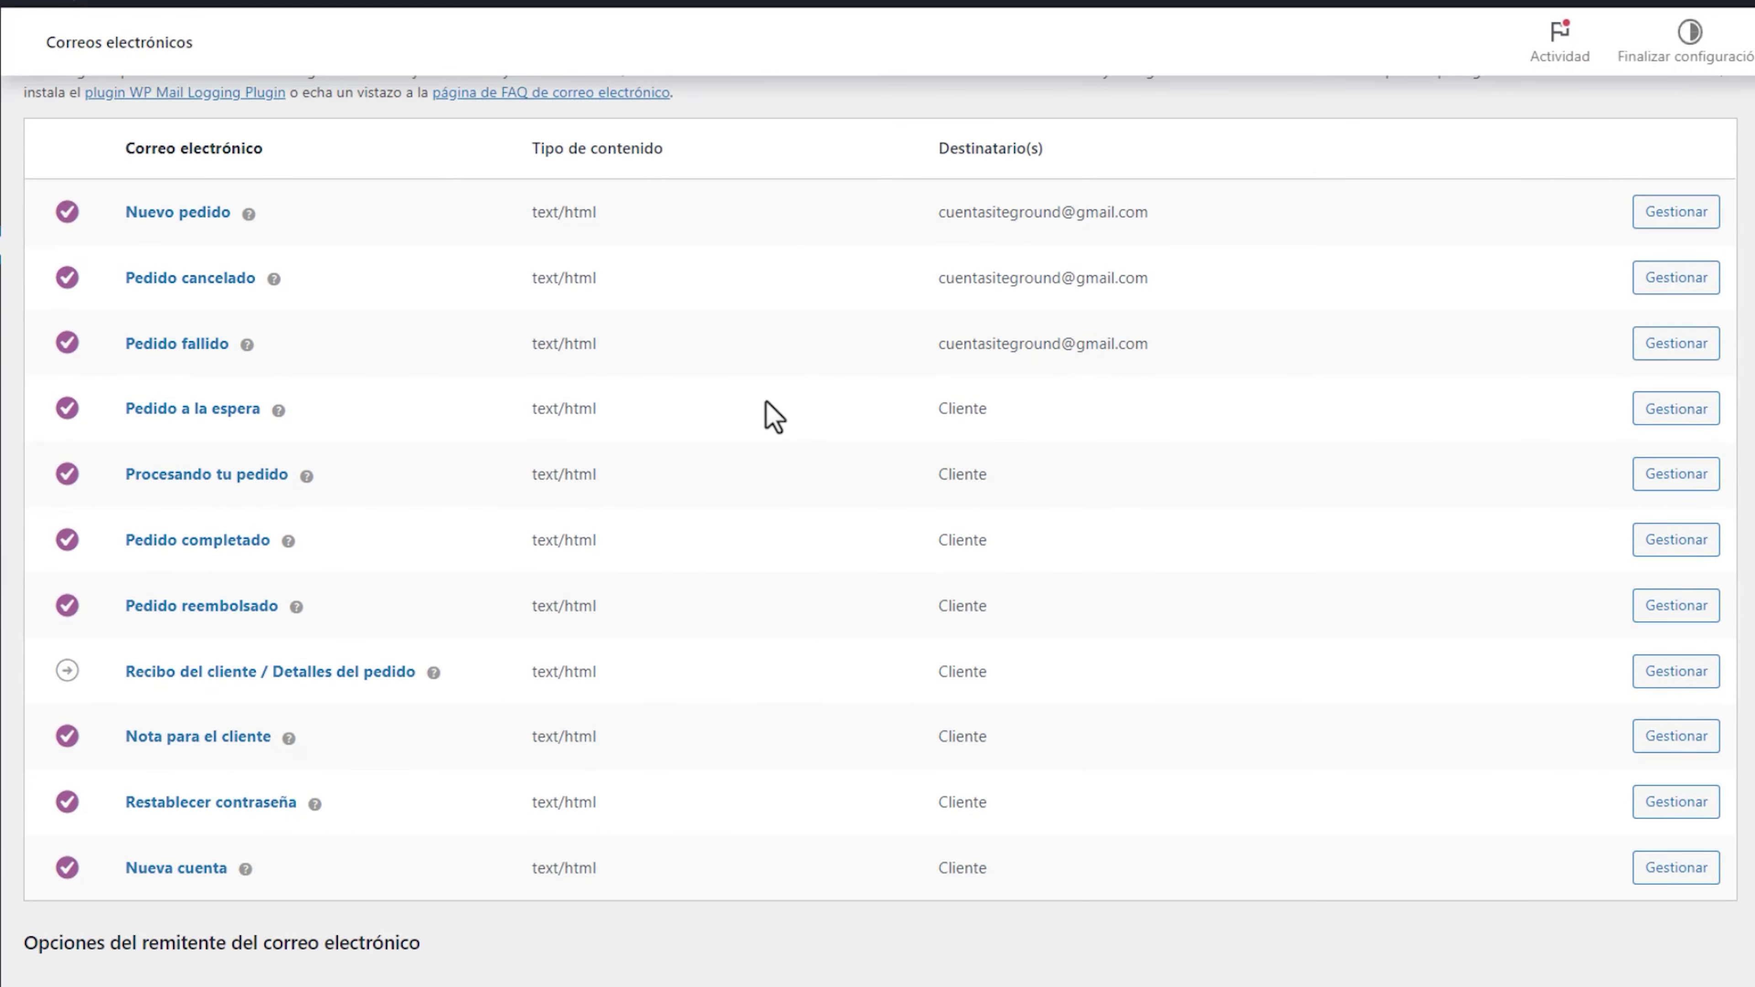
pyautogui.click(200, 281)
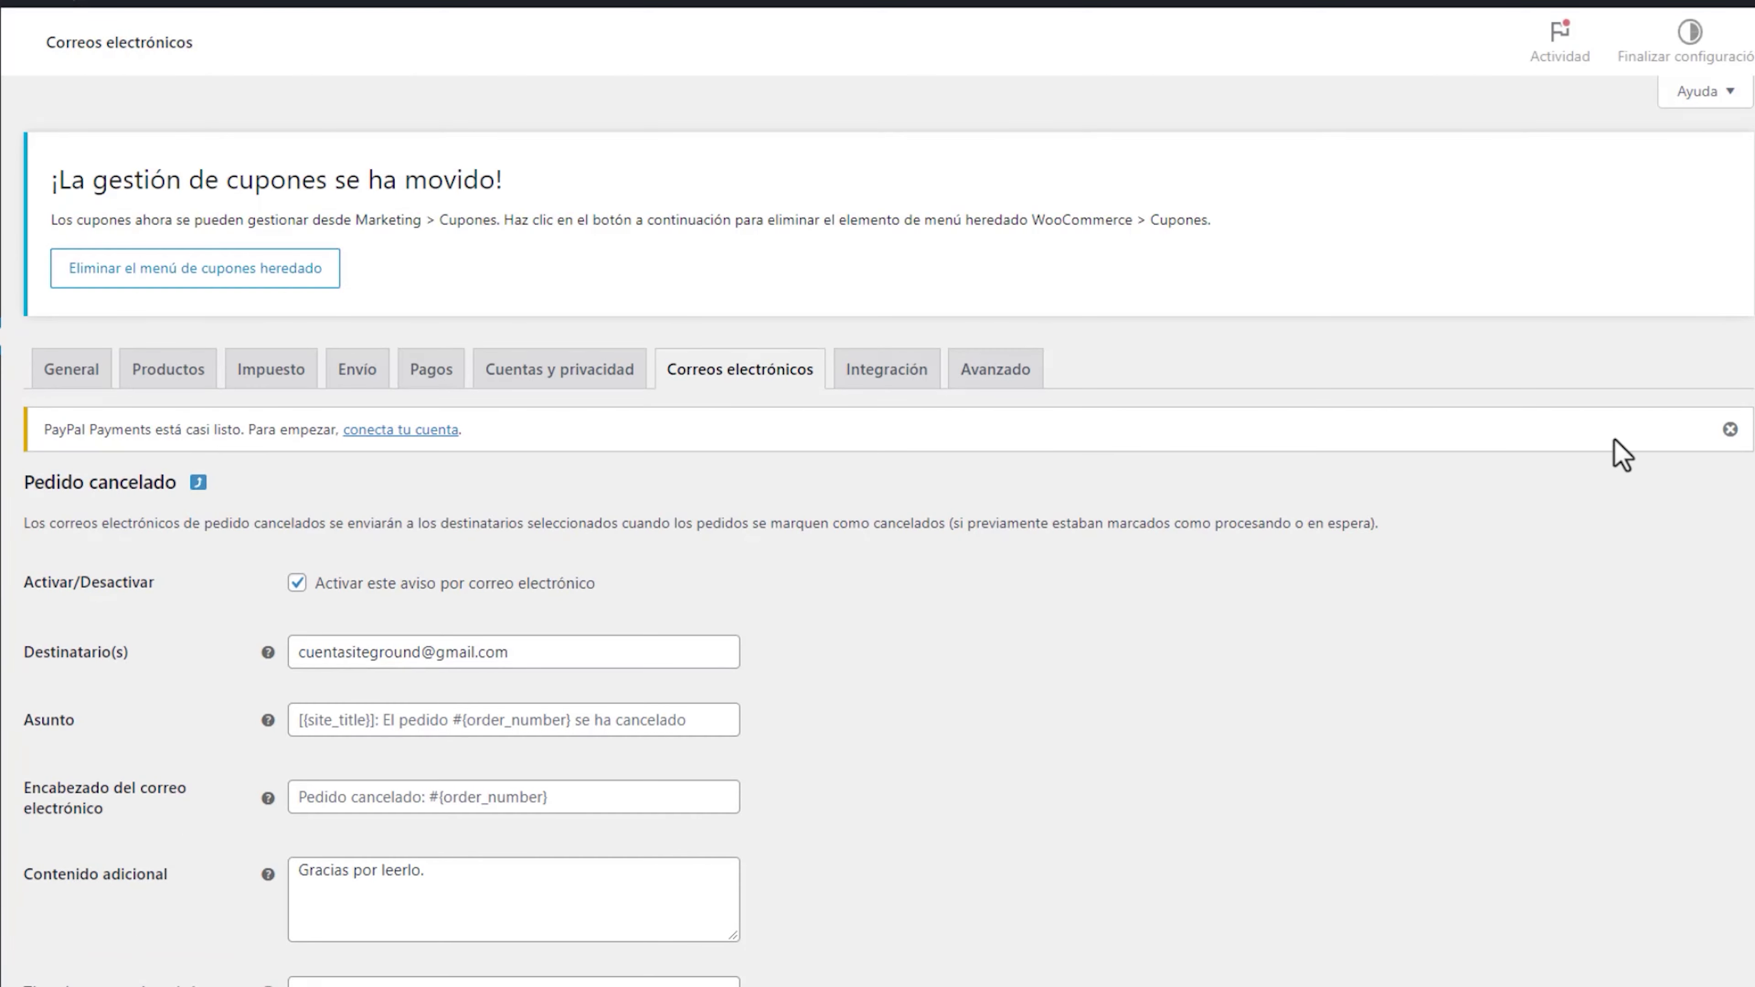
pyautogui.click(1725, 442)
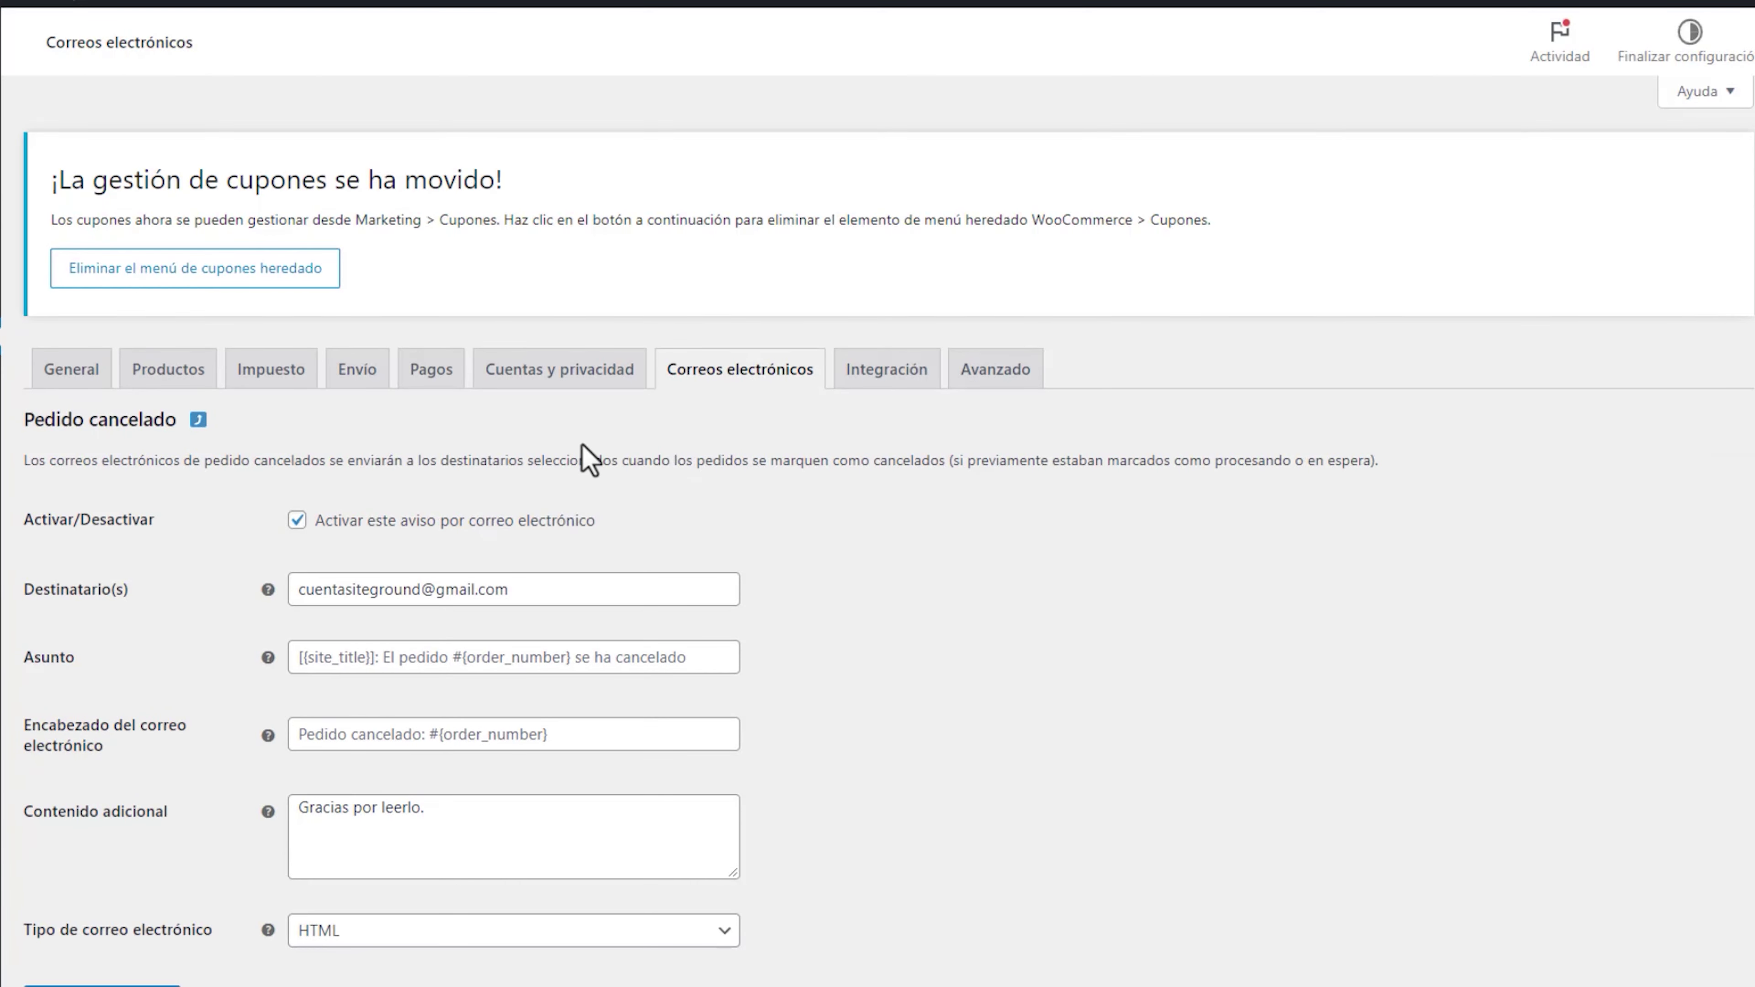
pyautogui.scroll(-2, 588, 460)
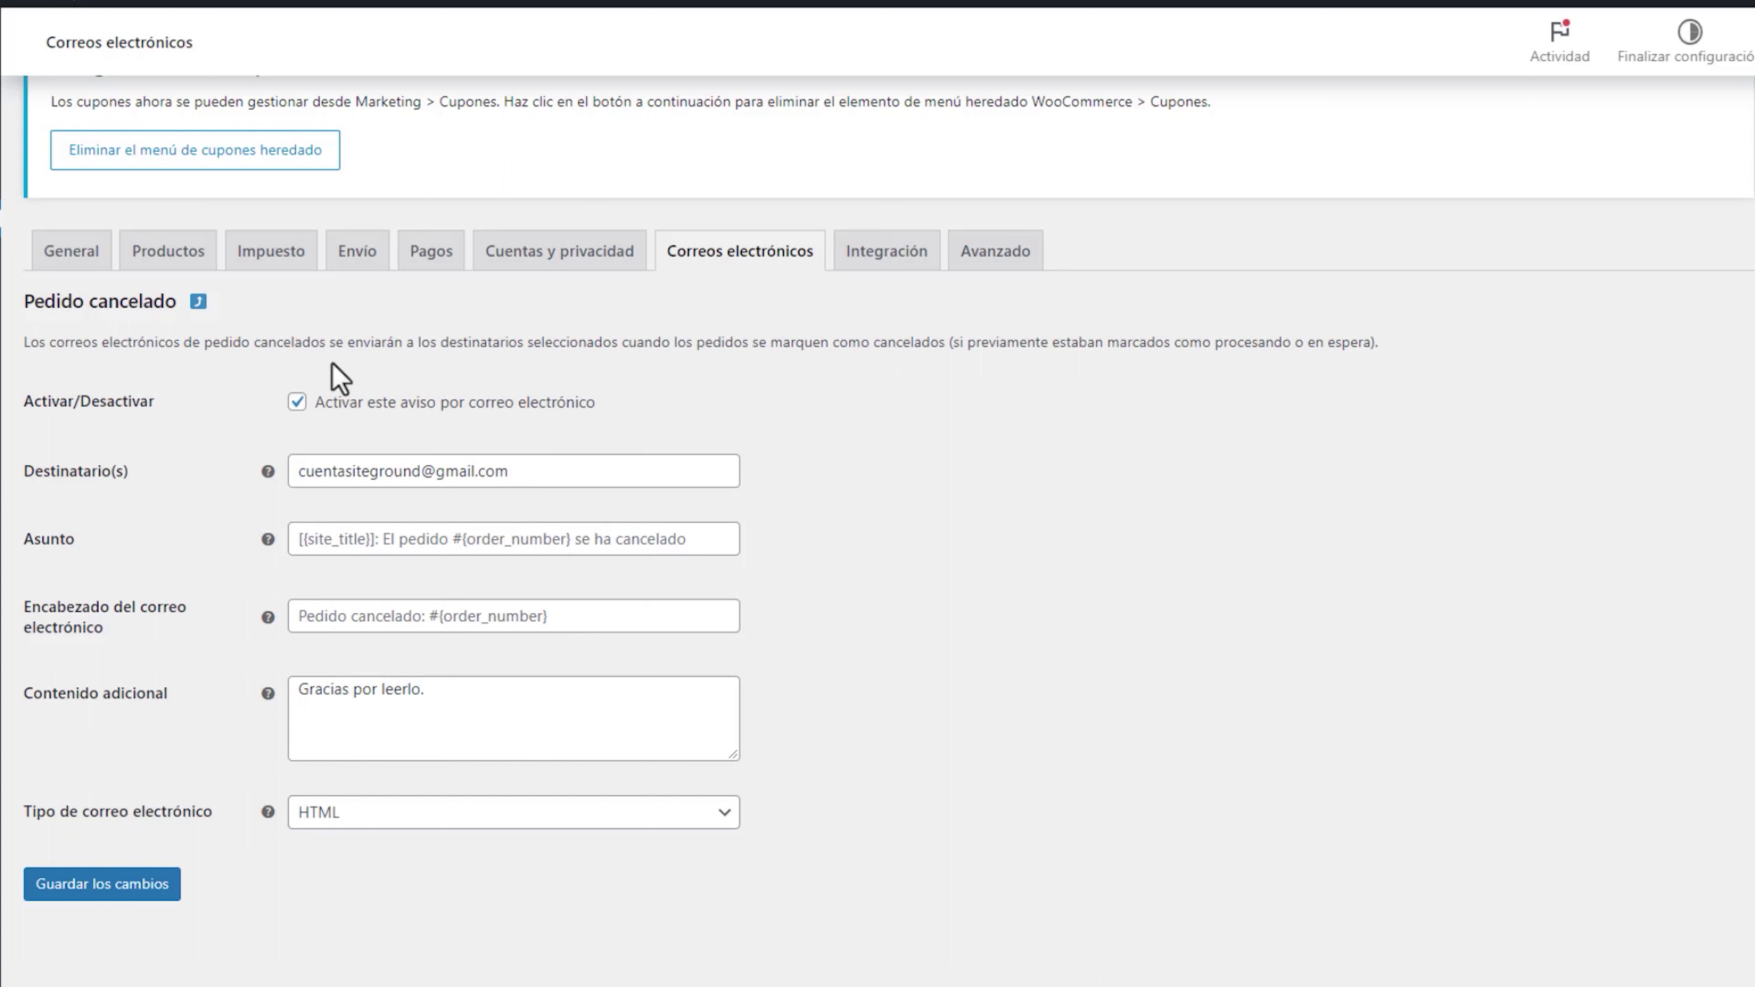
pyautogui.click(198, 304)
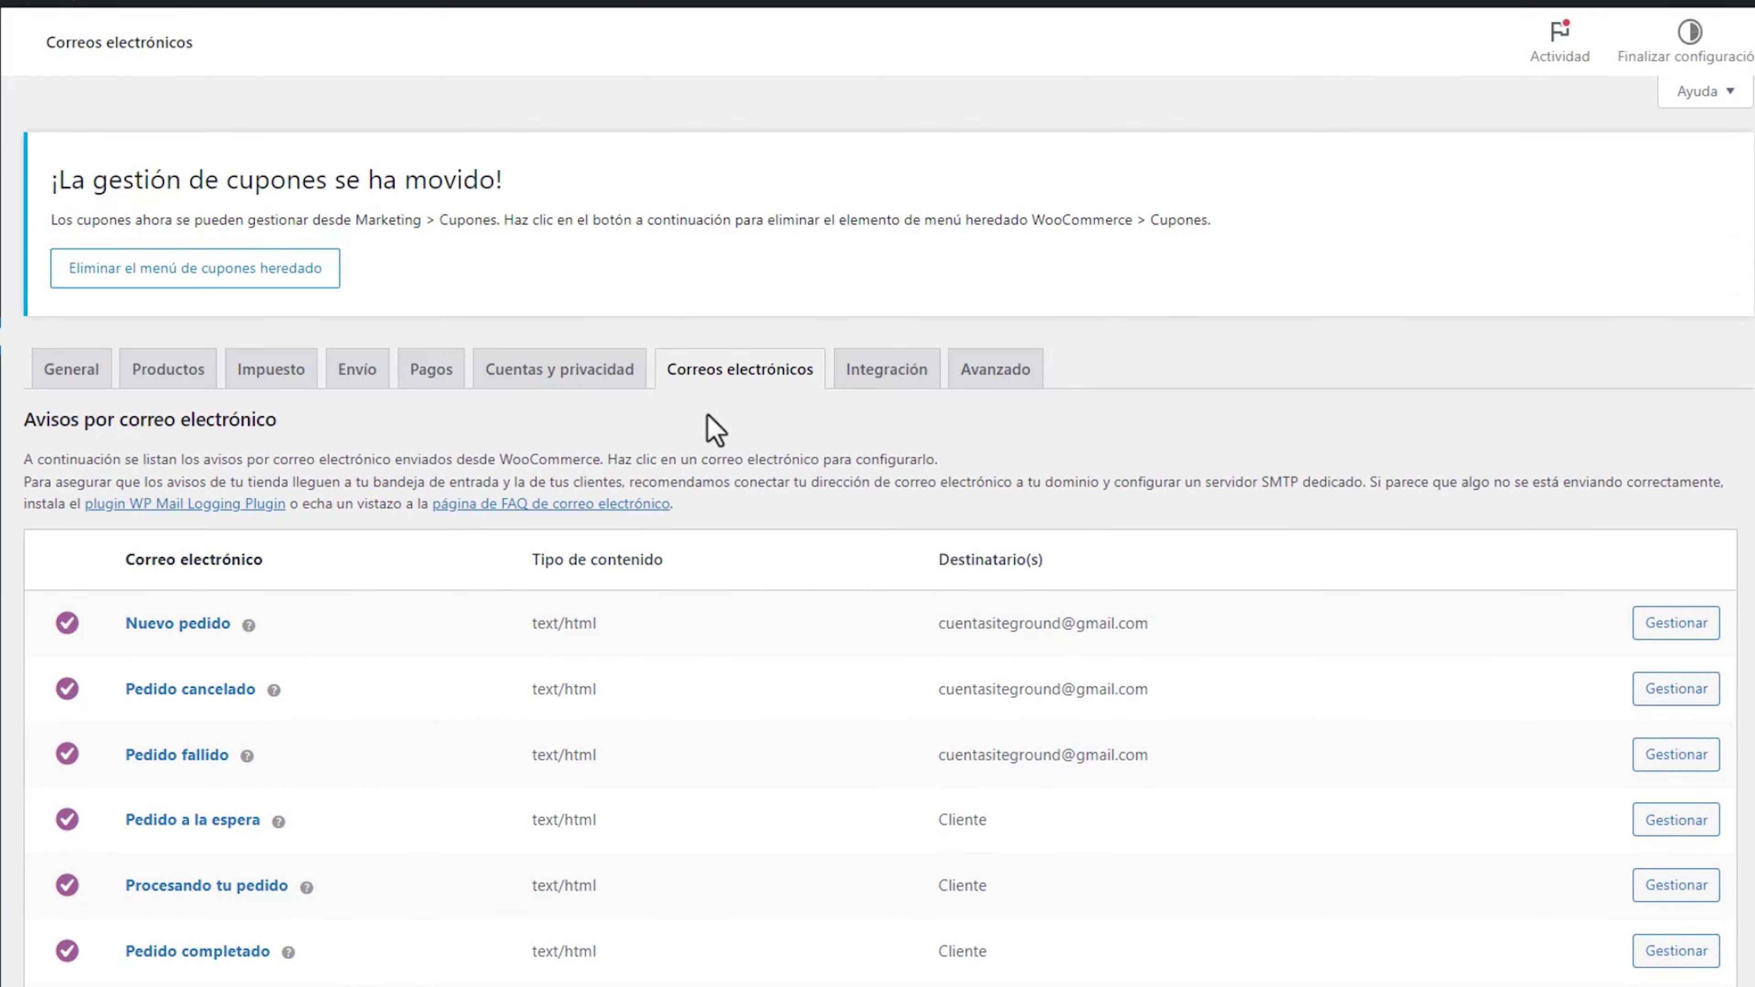
# Step: Open the Recibo del cliente / Detalles del pedido email settings and dismiss the PayPal notice
pyautogui.scroll(-7, 712, 432)
pyautogui.scroll(2, 678, 408)
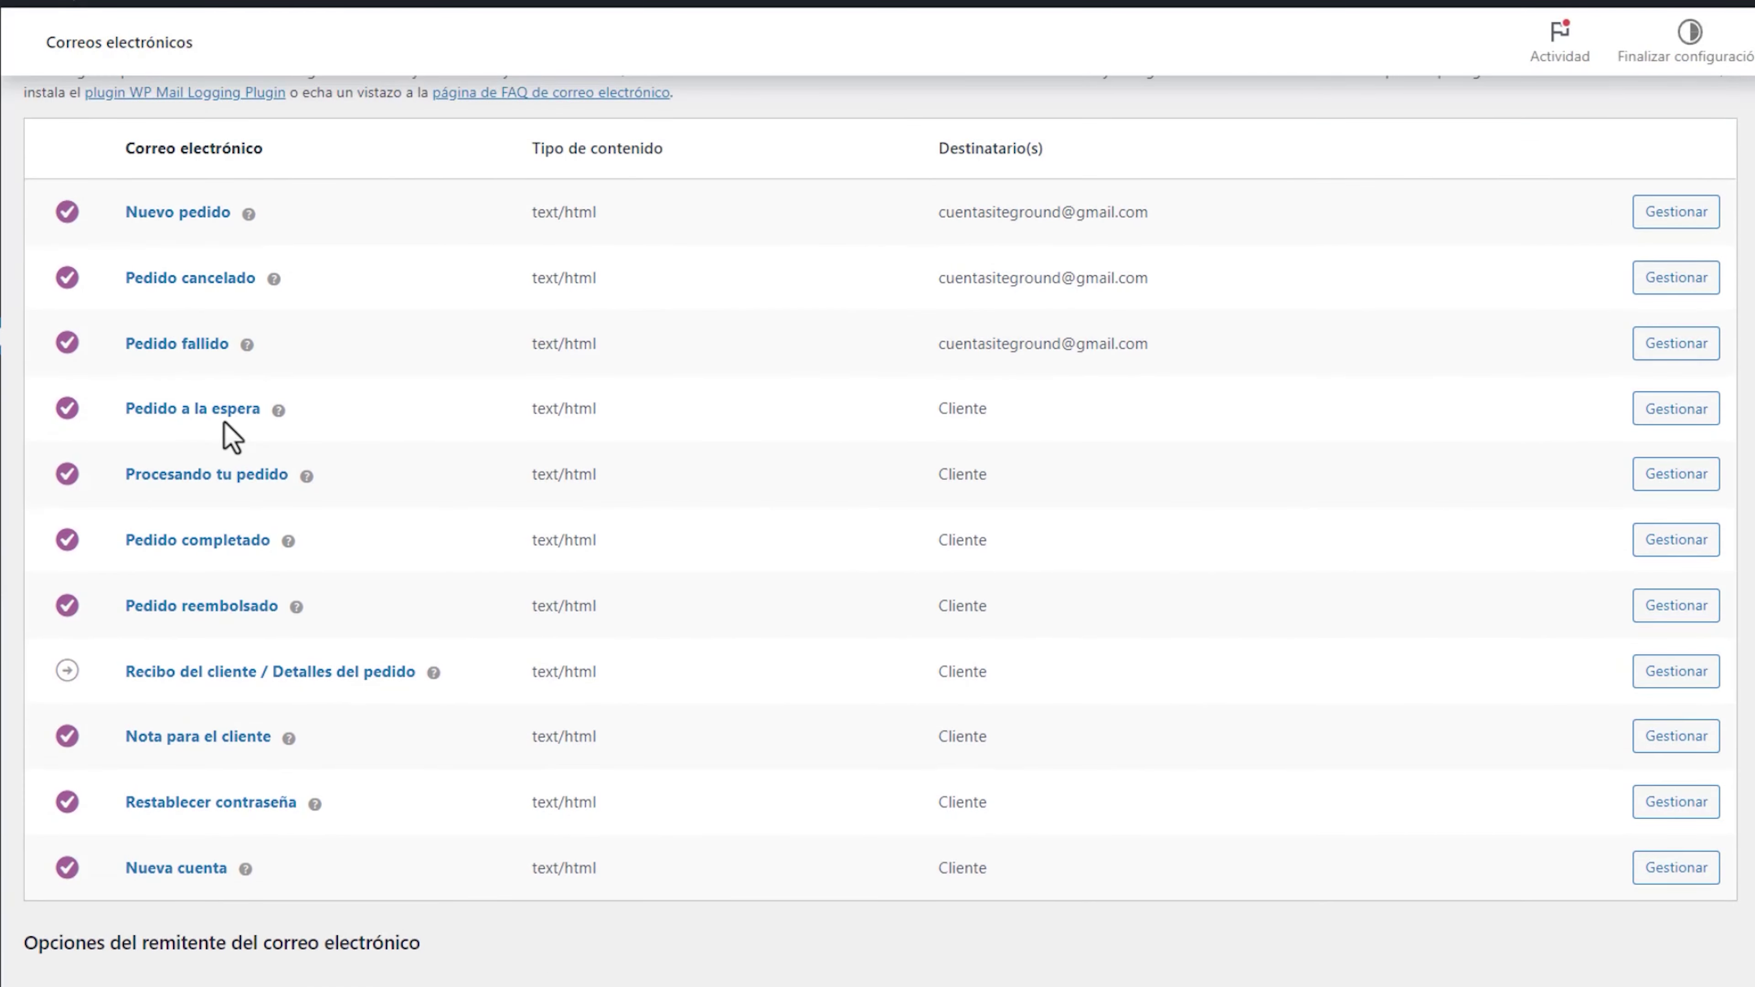
pyautogui.scroll(-3, 237, 573)
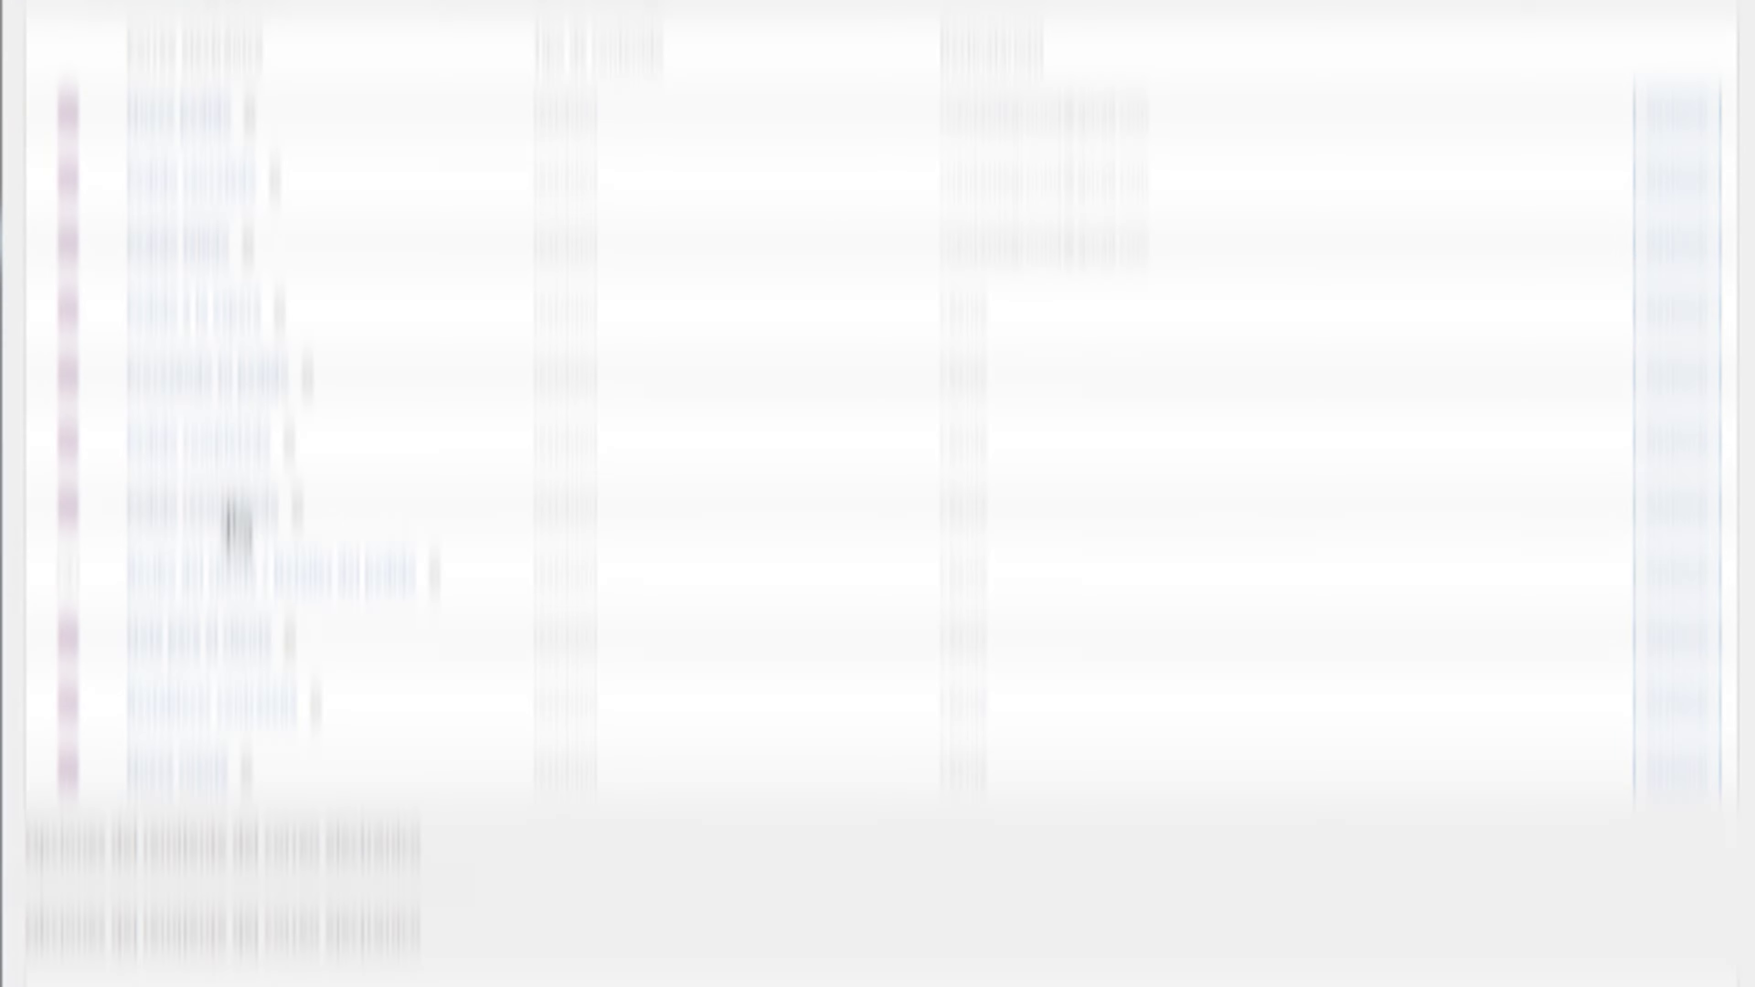
pyautogui.click(263, 468)
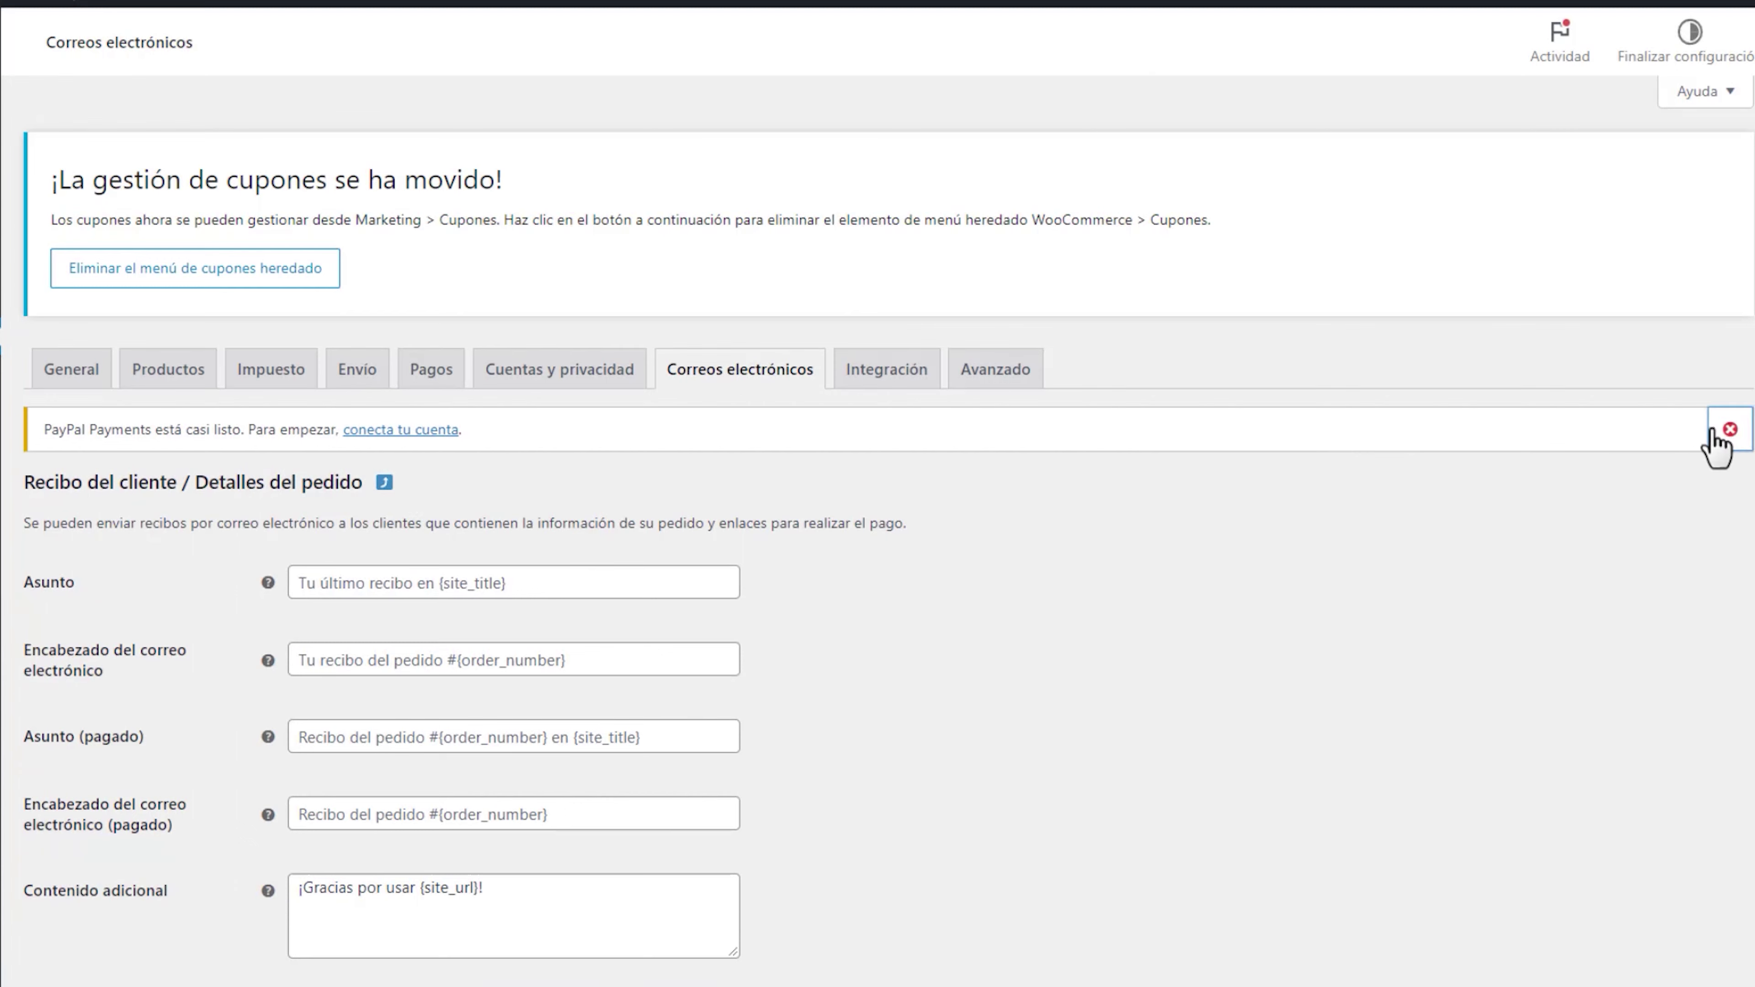
pyautogui.click(1713, 433)
pyautogui.scroll(-2, 221, 462)
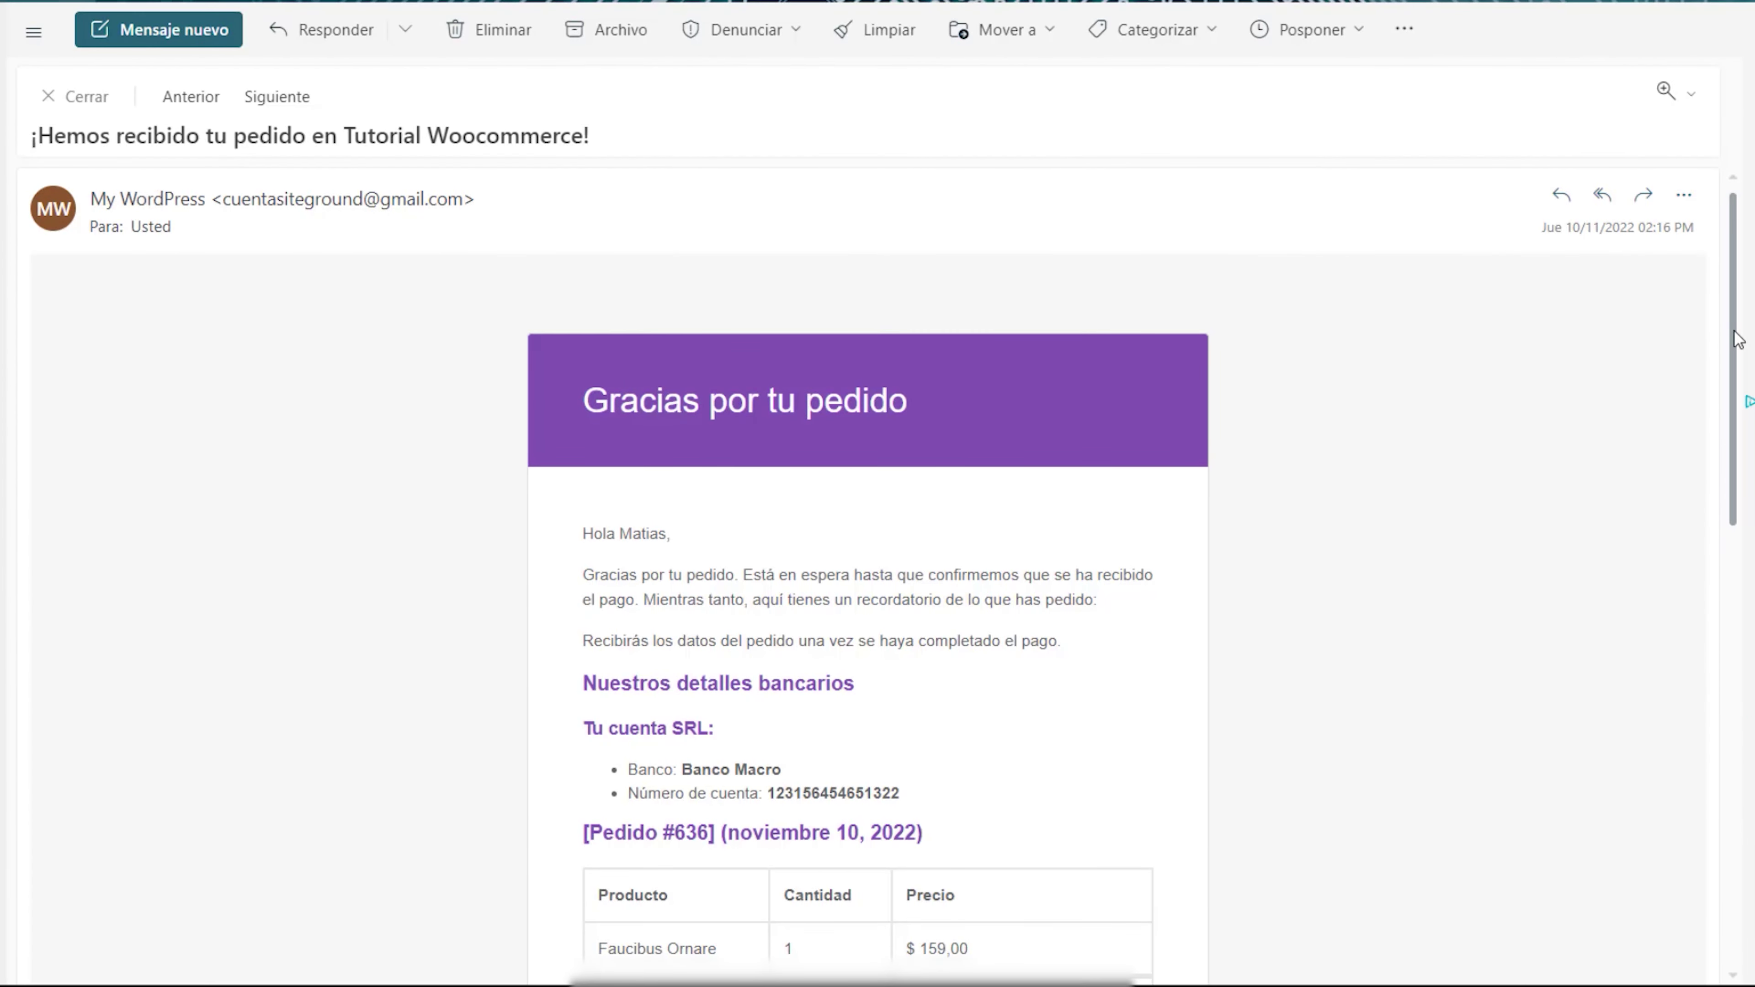
# Step: Scroll through the '¡Hemos recibido tu pedido en Tutorial Woocommerce!' email in Outlook
pyautogui.moveTo(1737, 338); pyautogui.dragTo(1706, 635)
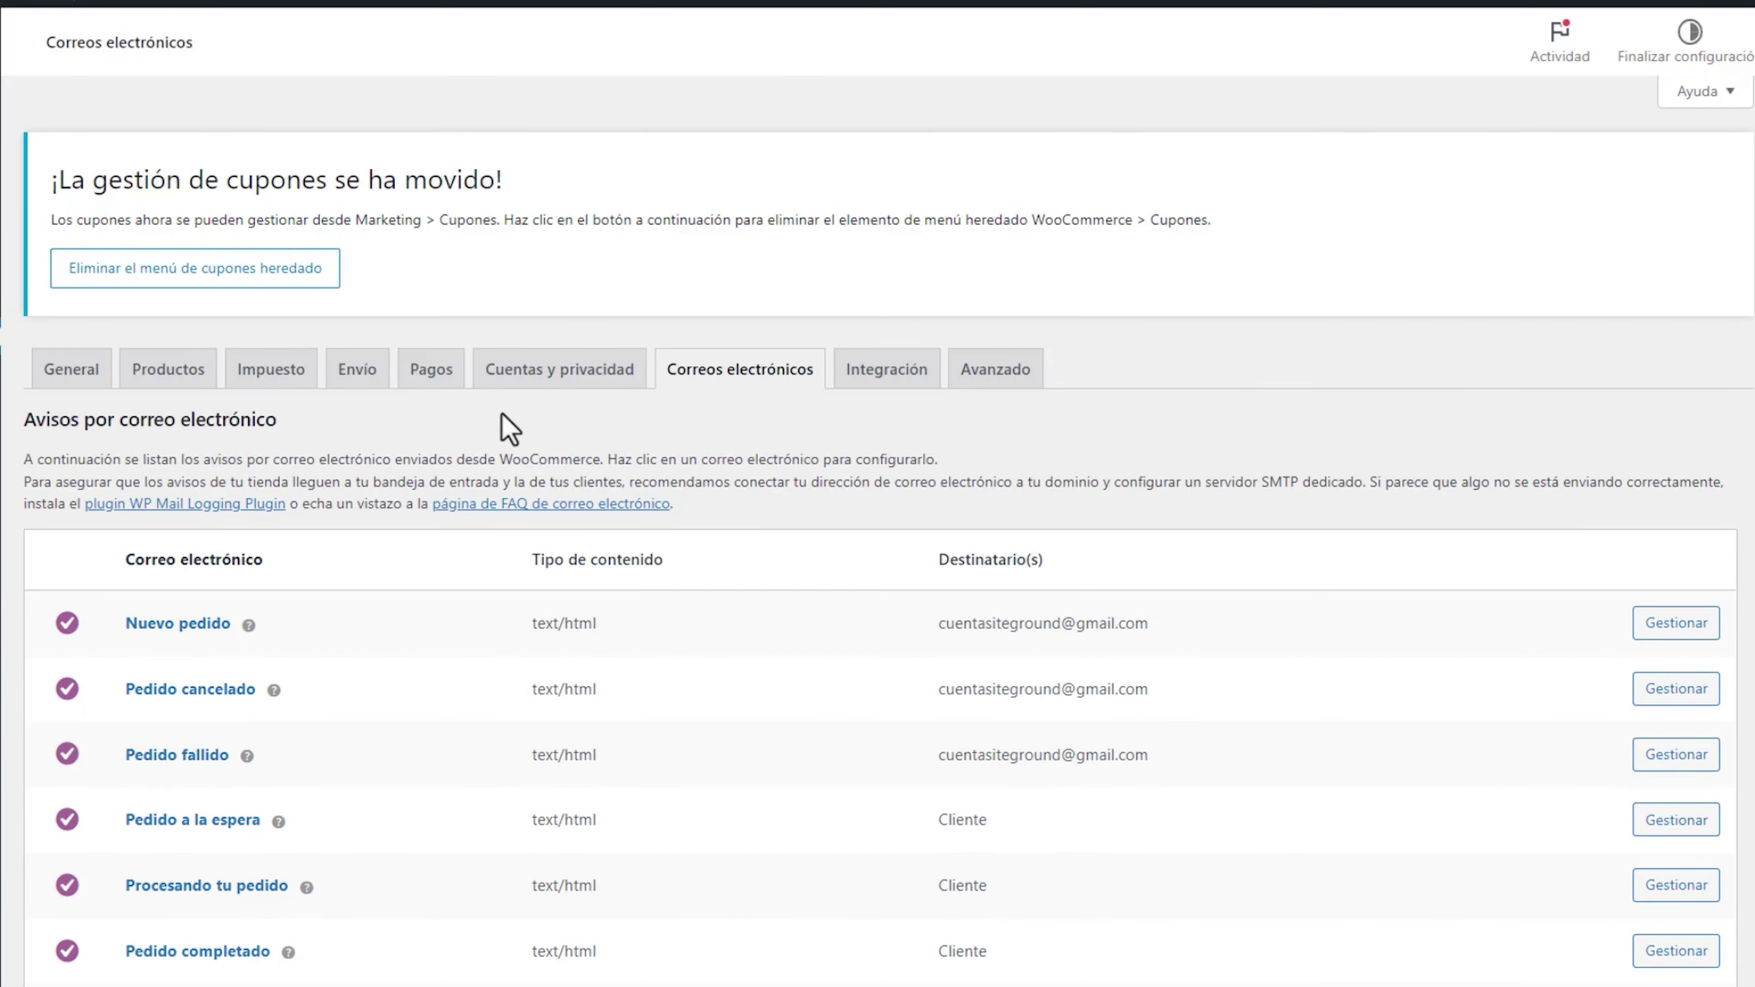
# Step: Preview the email template and change the sender name to 'Tienda Woocommerce'
pyautogui.scroll(-9, 586, 439)
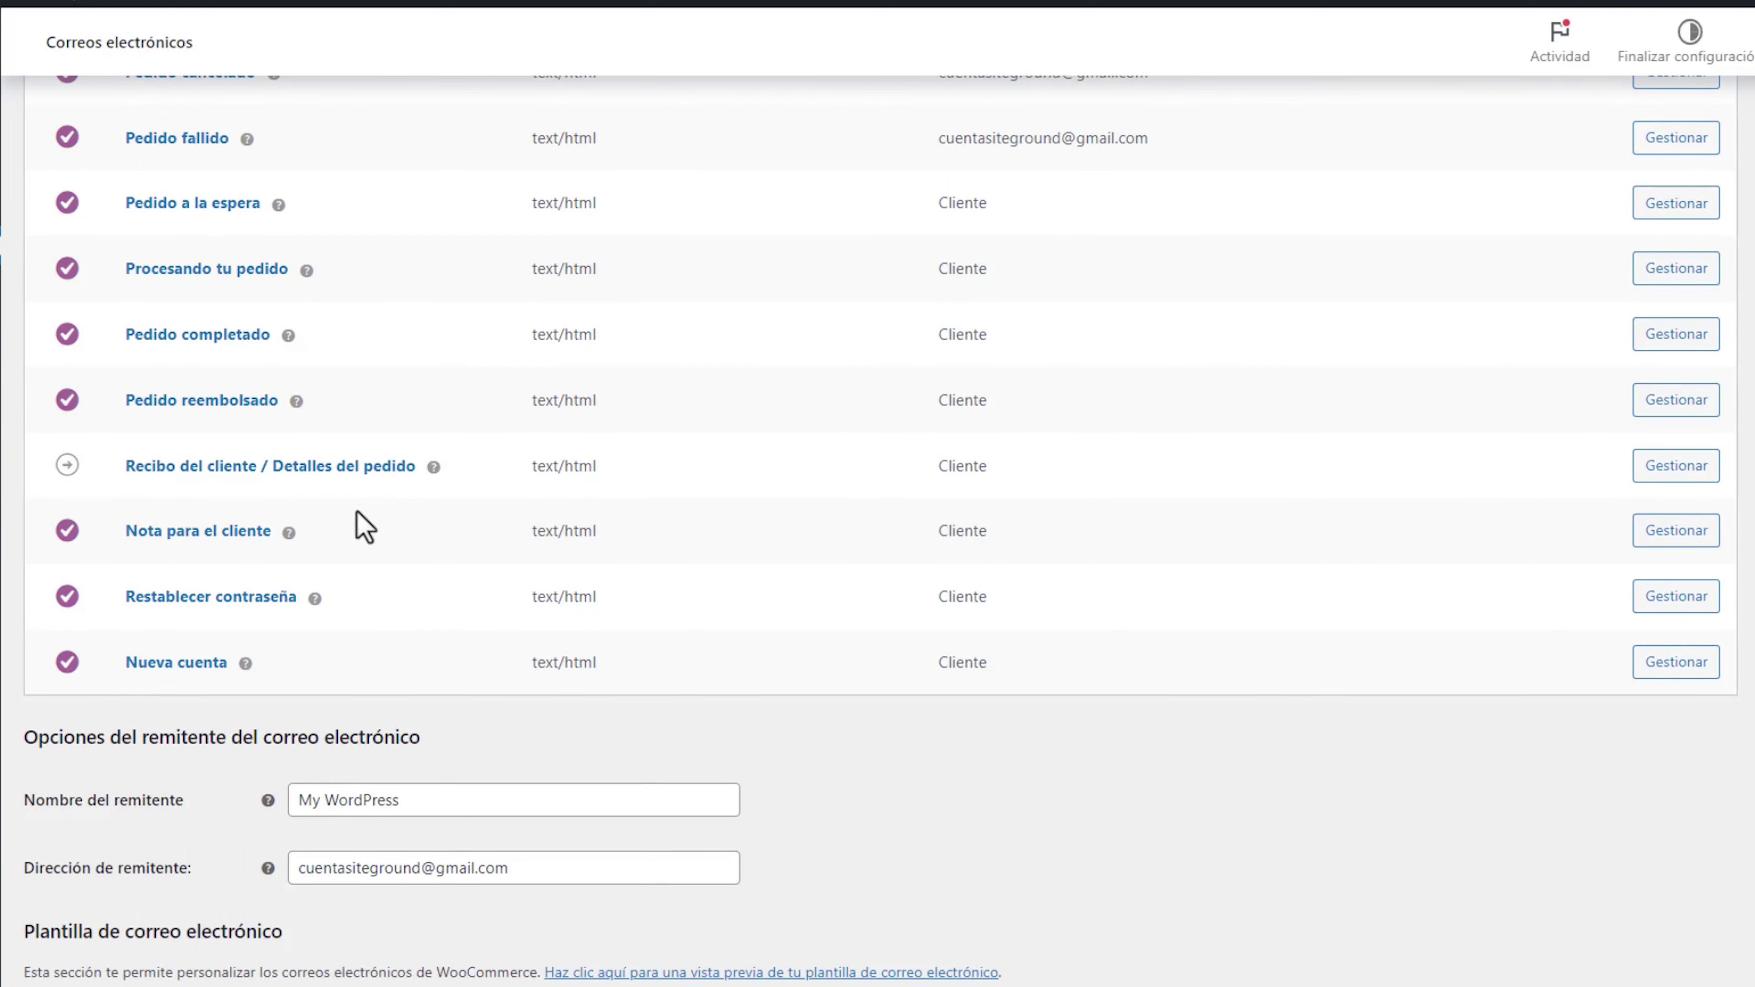
pyautogui.scroll(-8, 357, 513)
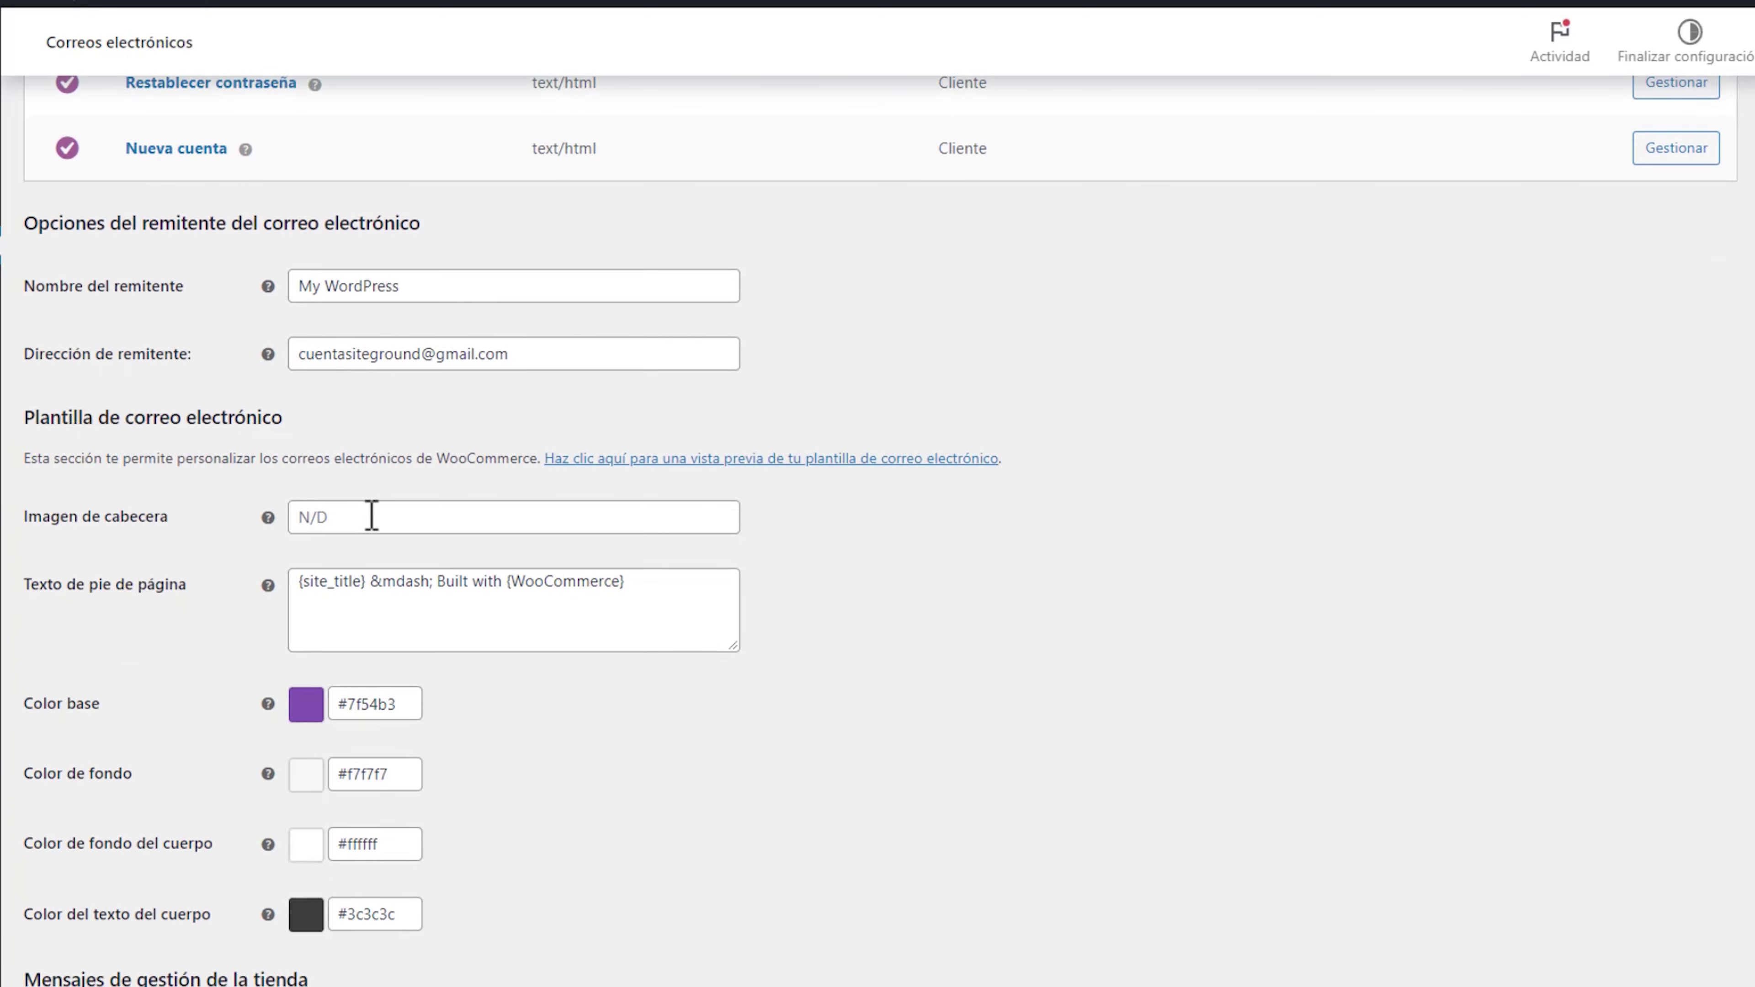
pyautogui.scroll(1, 380, 526)
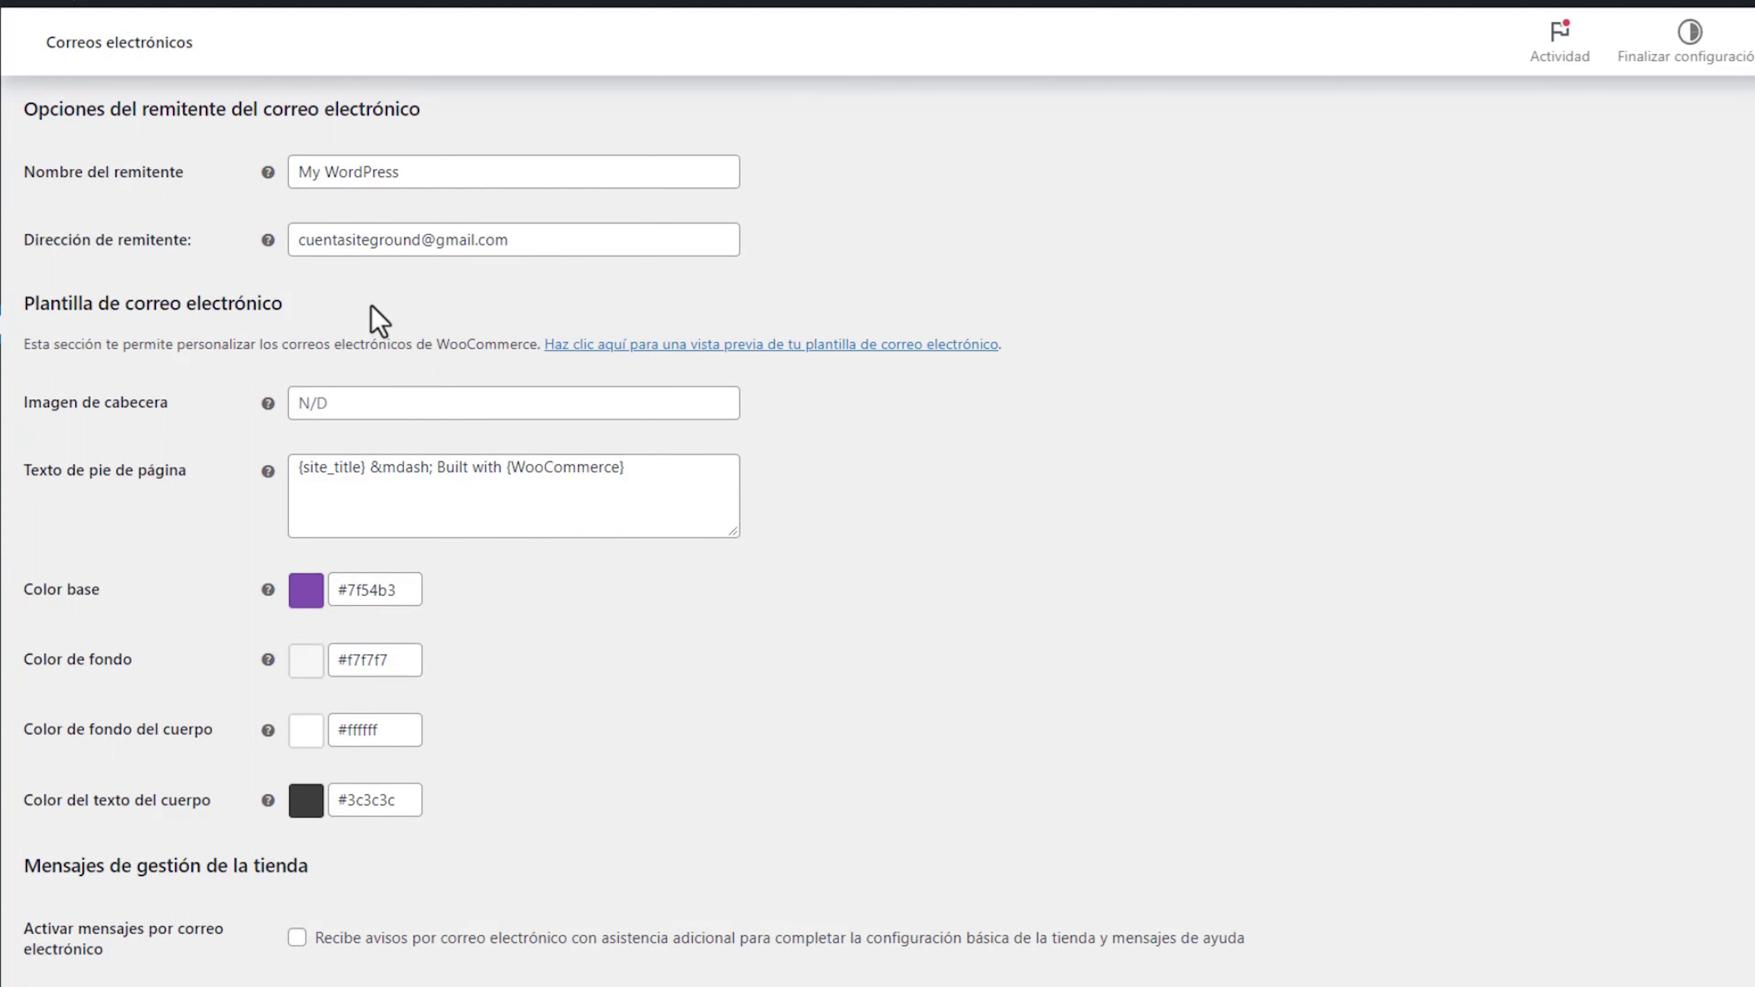
pyautogui.click(643, 345)
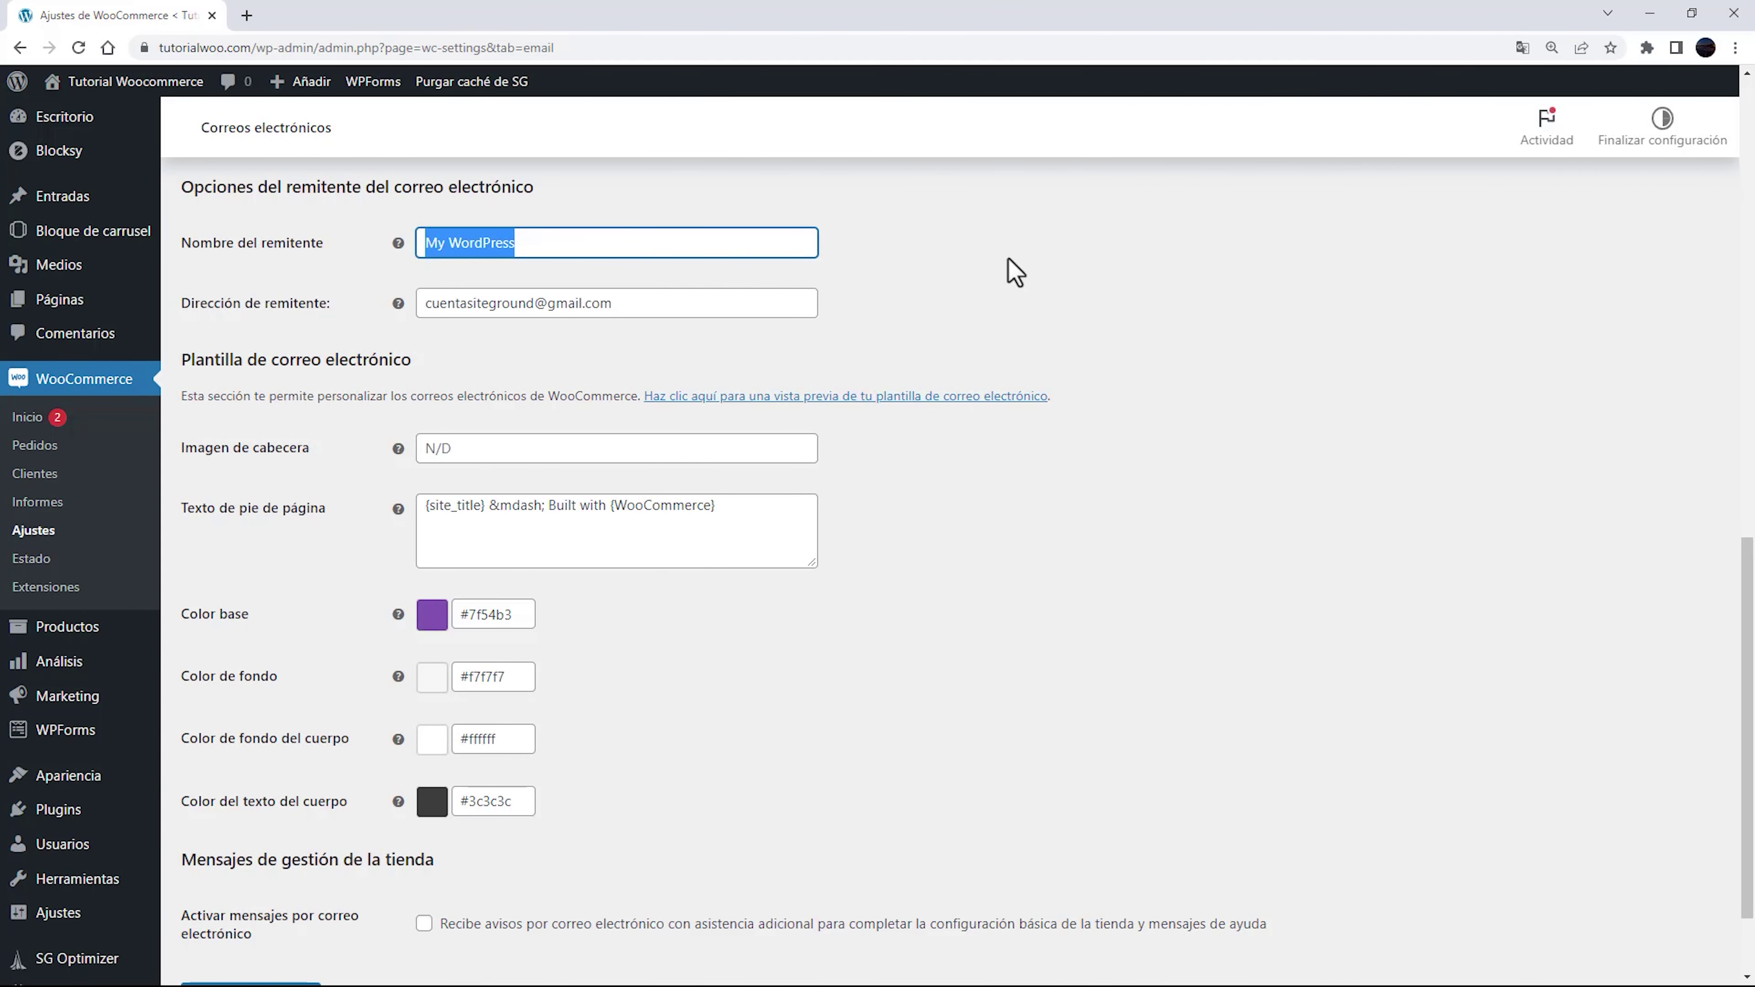
pyautogui.write('Tienda Woocommerce')
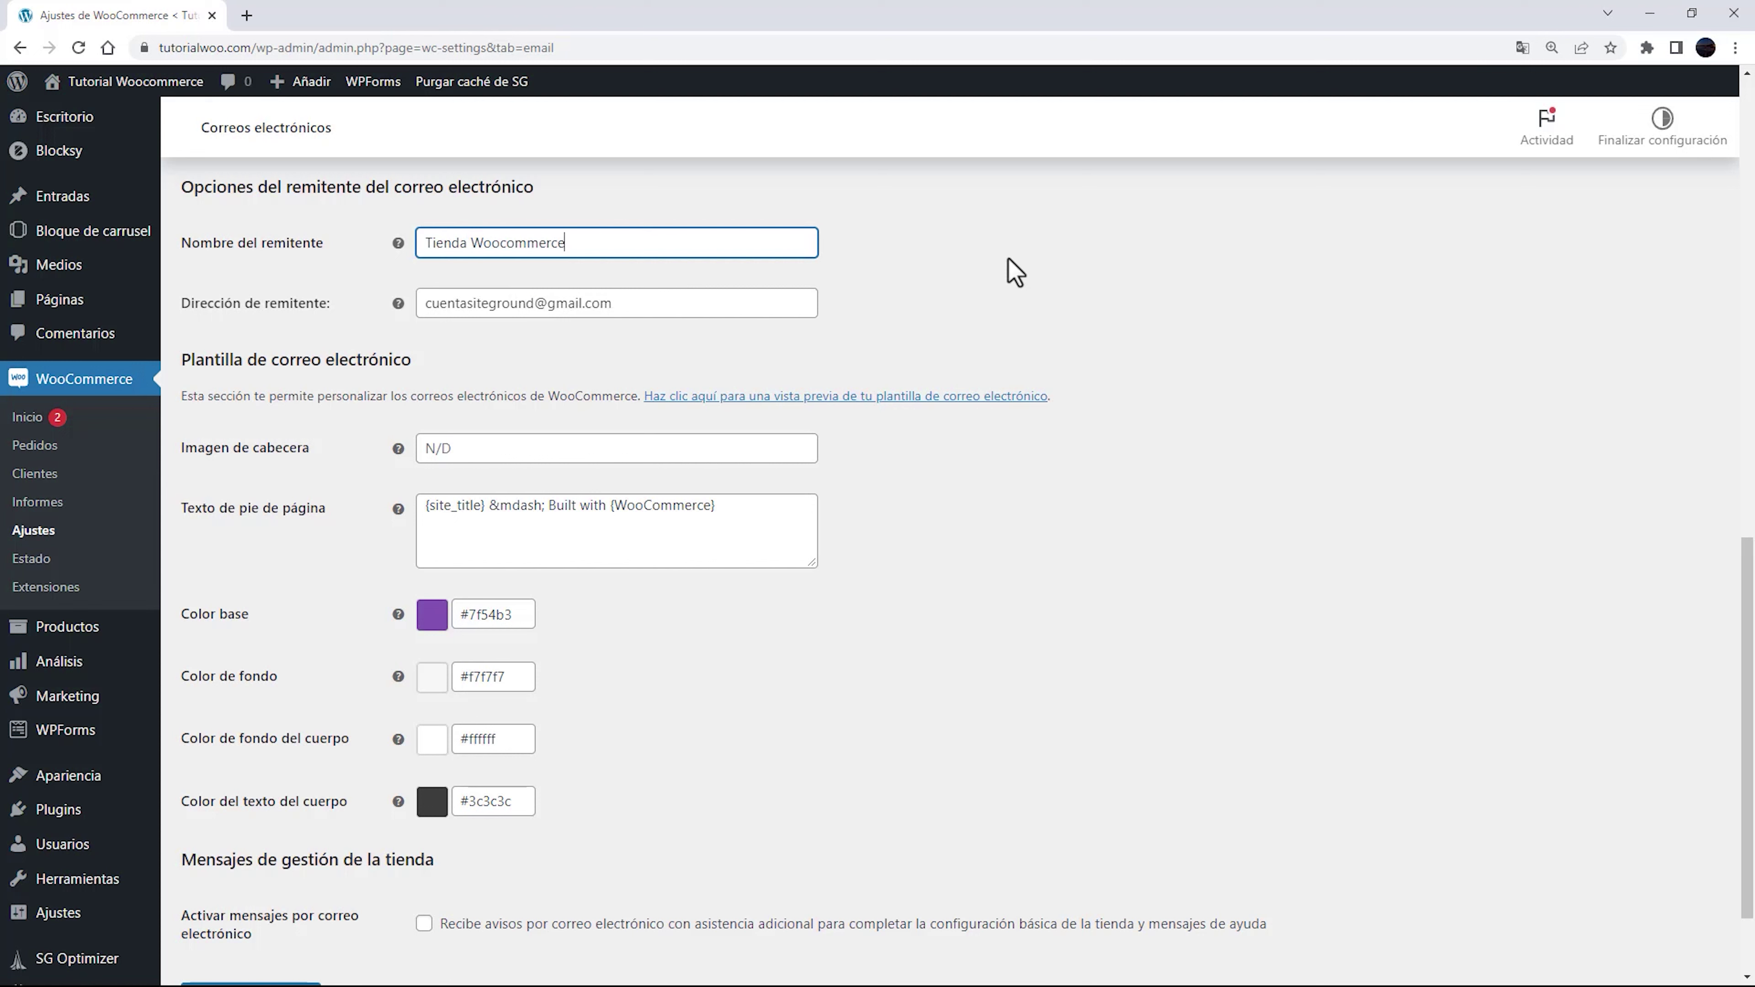
pyautogui.click(1014, 271)
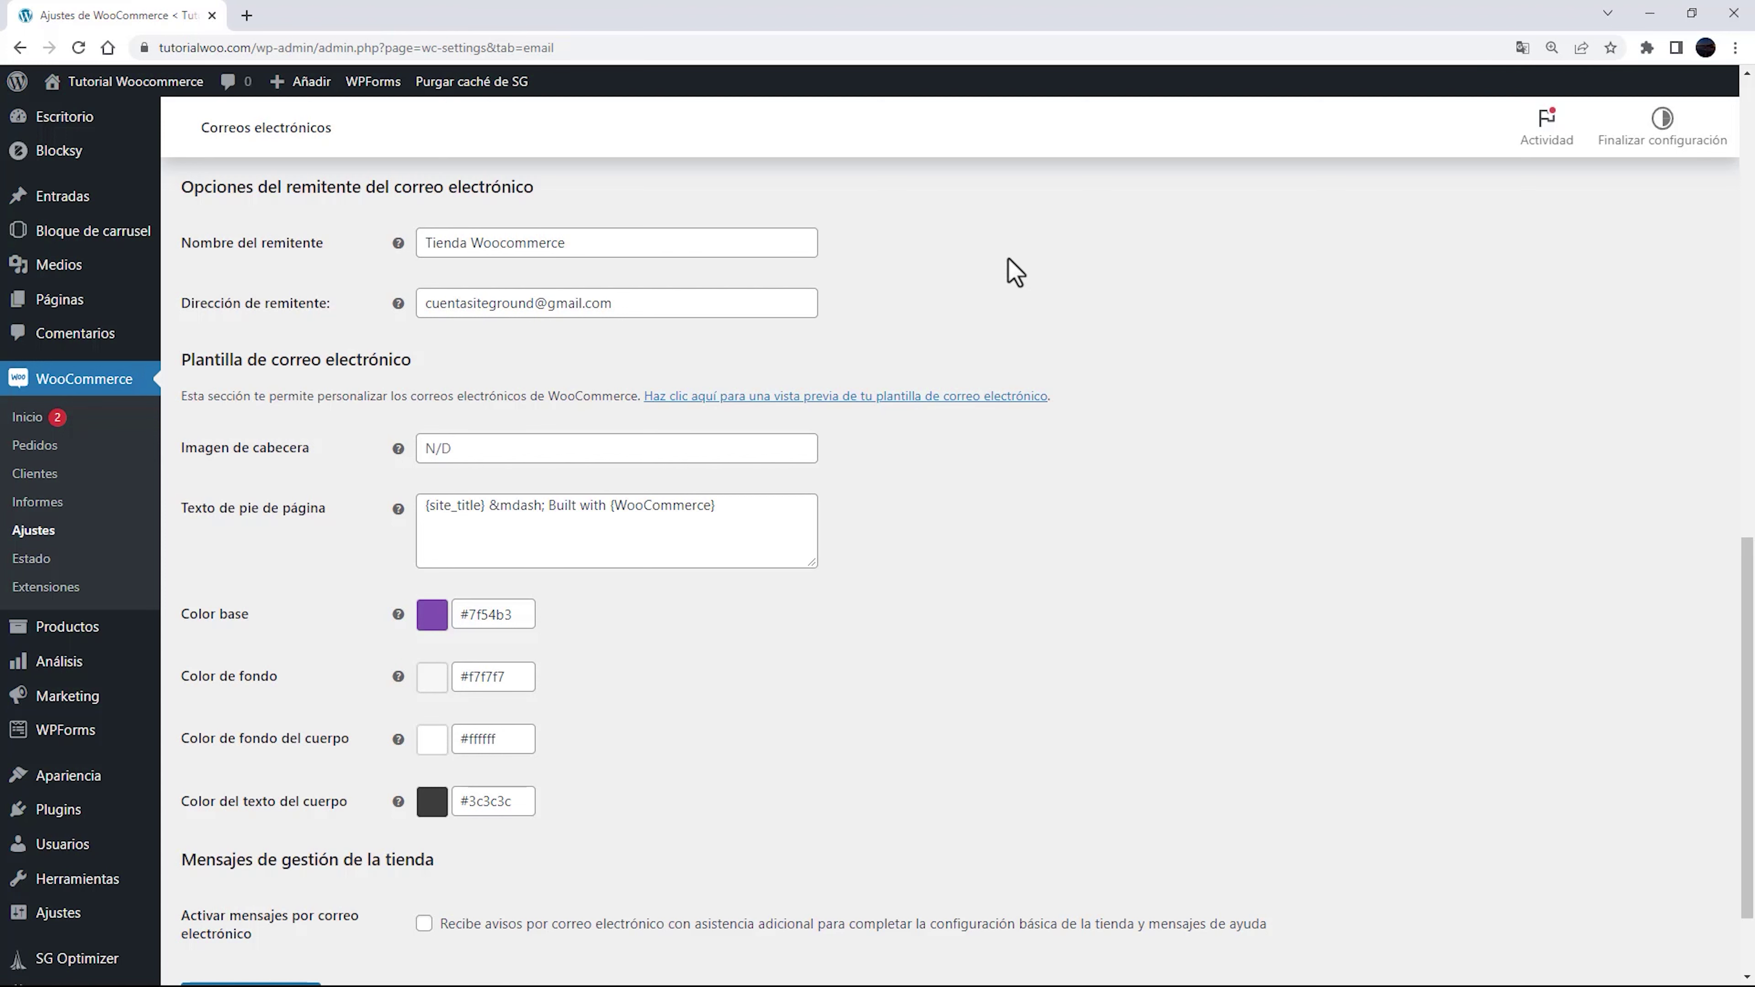
# Step: Copy the file URL of the sofa image article-image-6 from the Media Library
pyautogui.scroll(-2, 1014, 271)
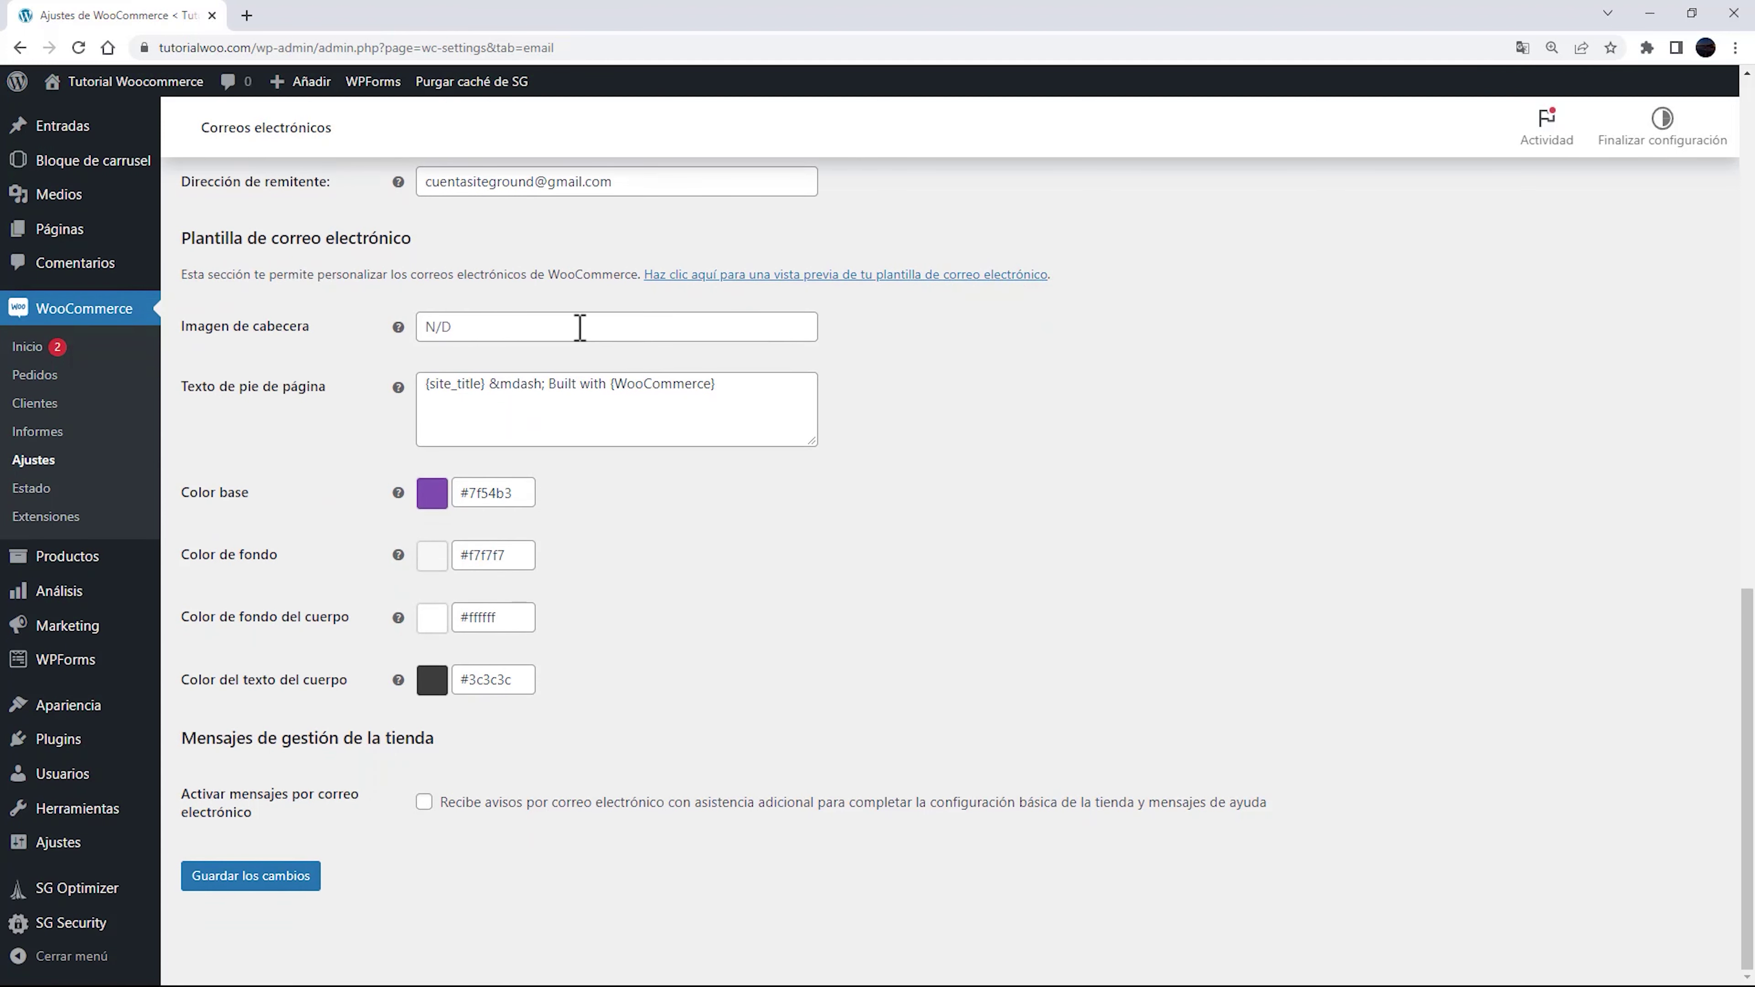
pyautogui.click(507, 328)
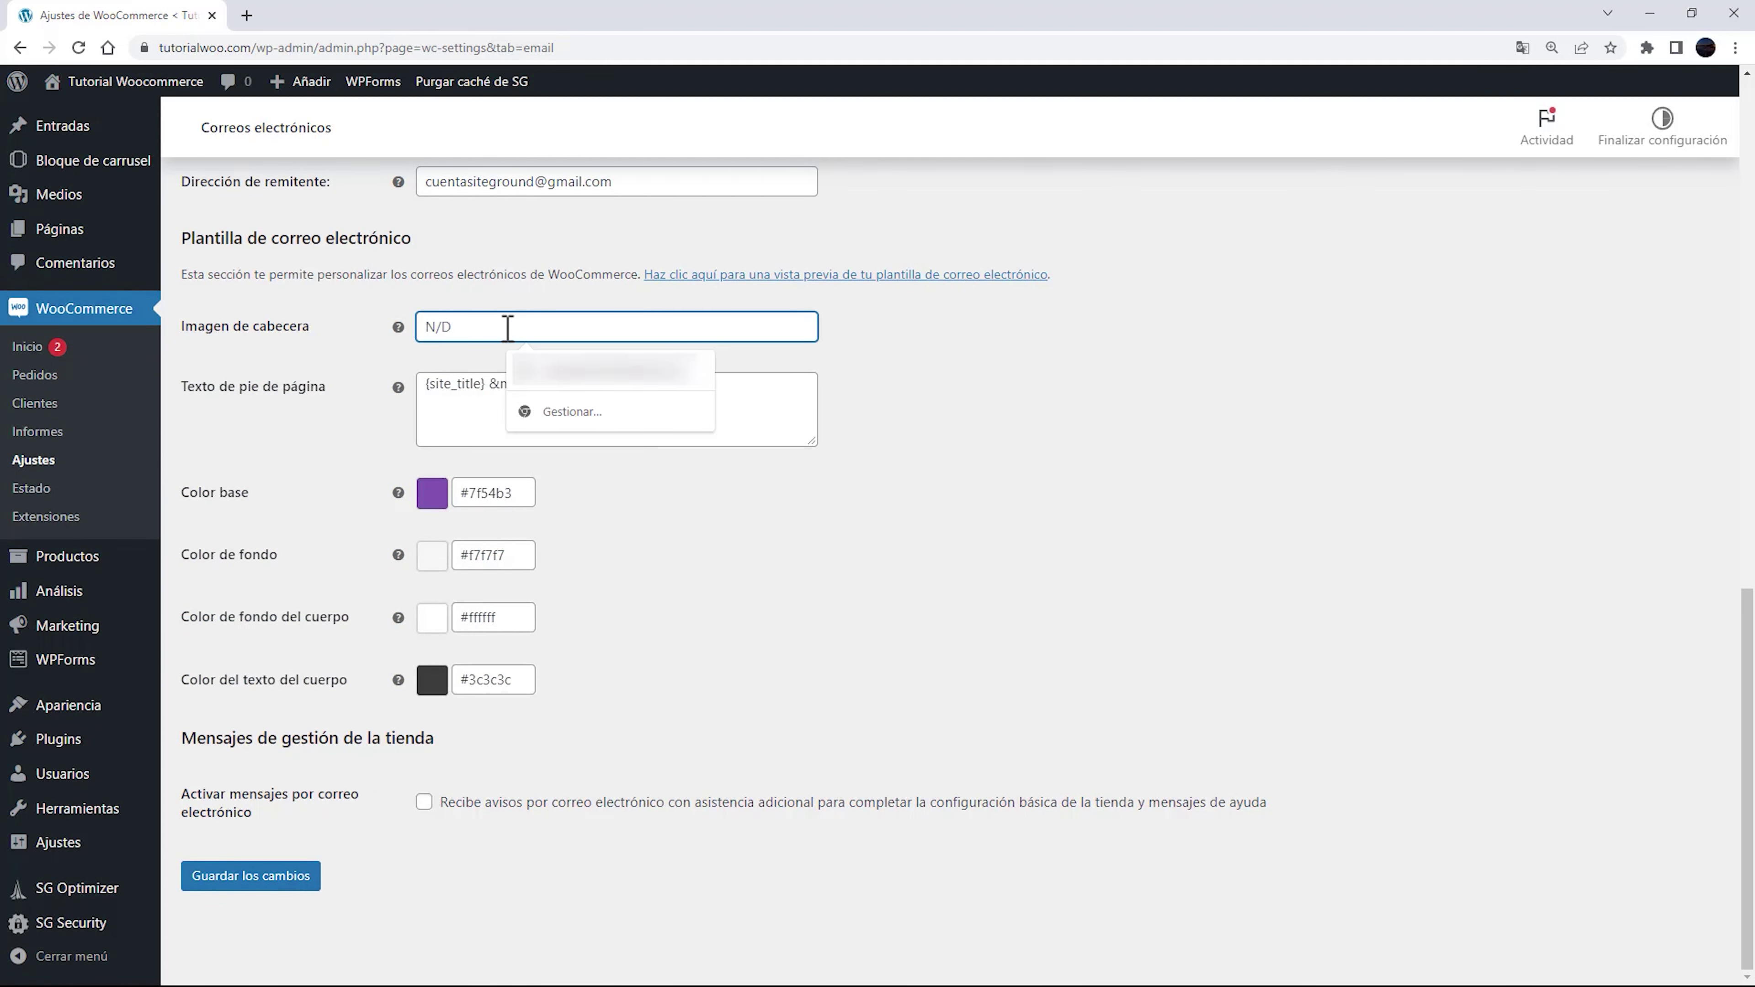
pyautogui.click(414, 353)
pyautogui.click(443, 328)
pyautogui.click(434, 357)
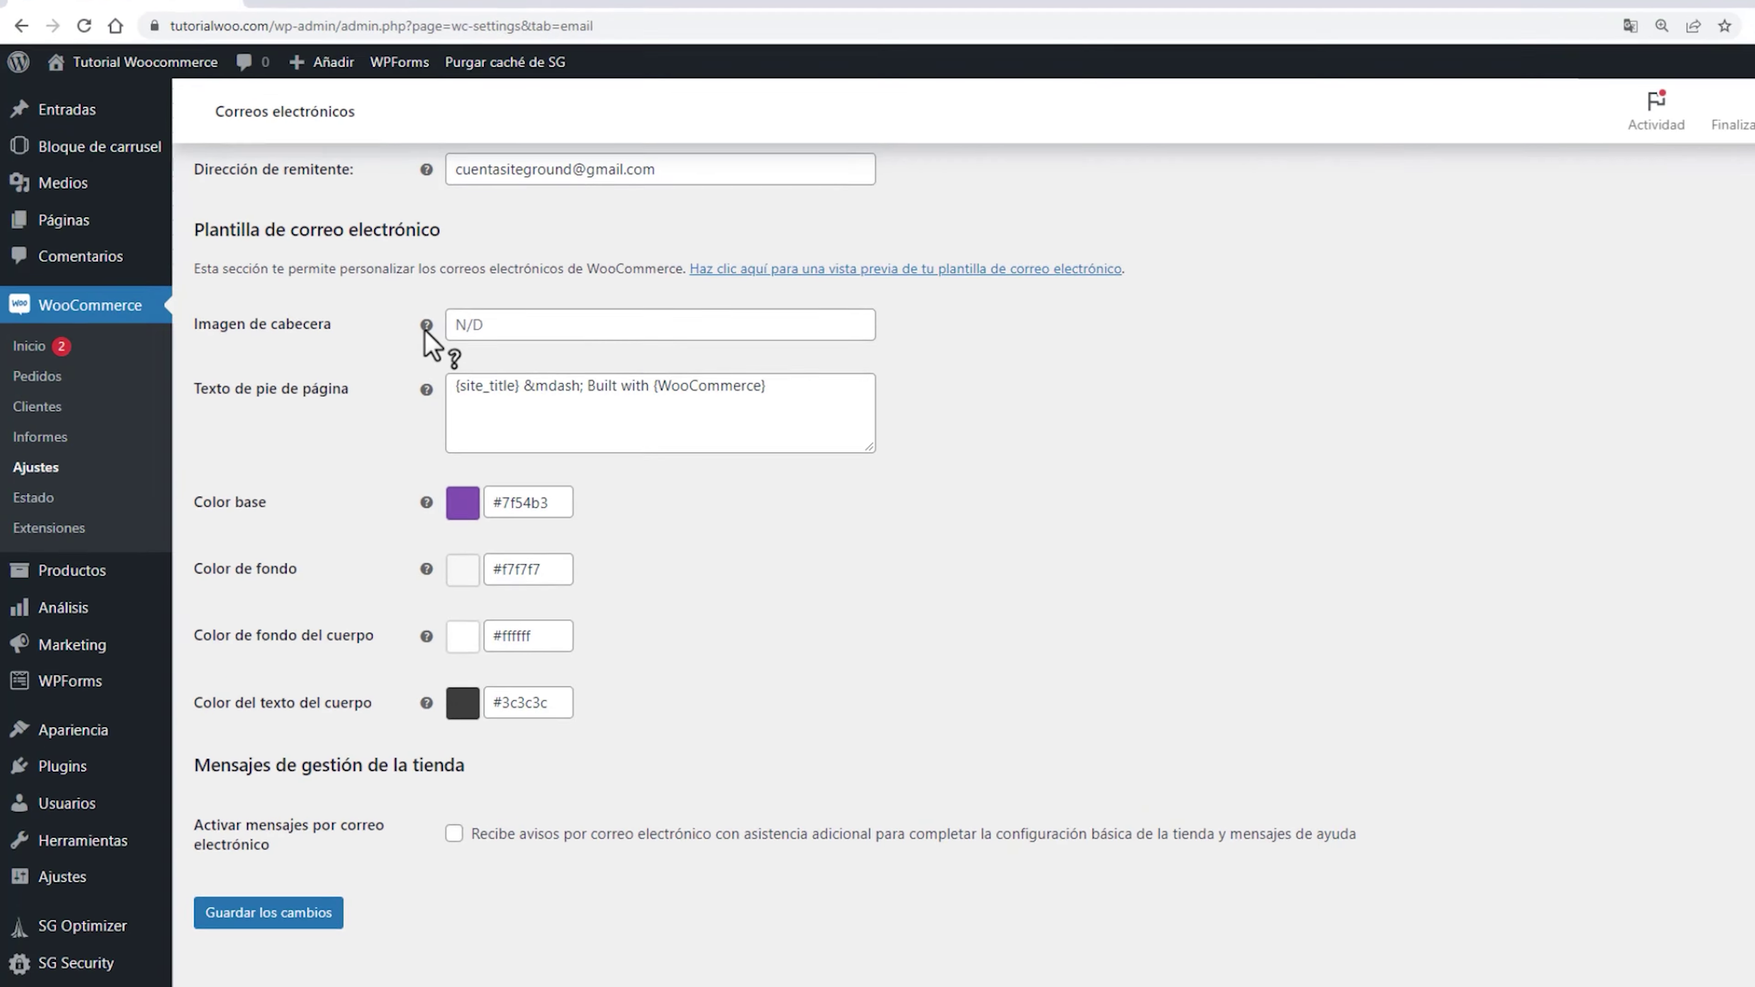
pyautogui.moveTo(398, 331)
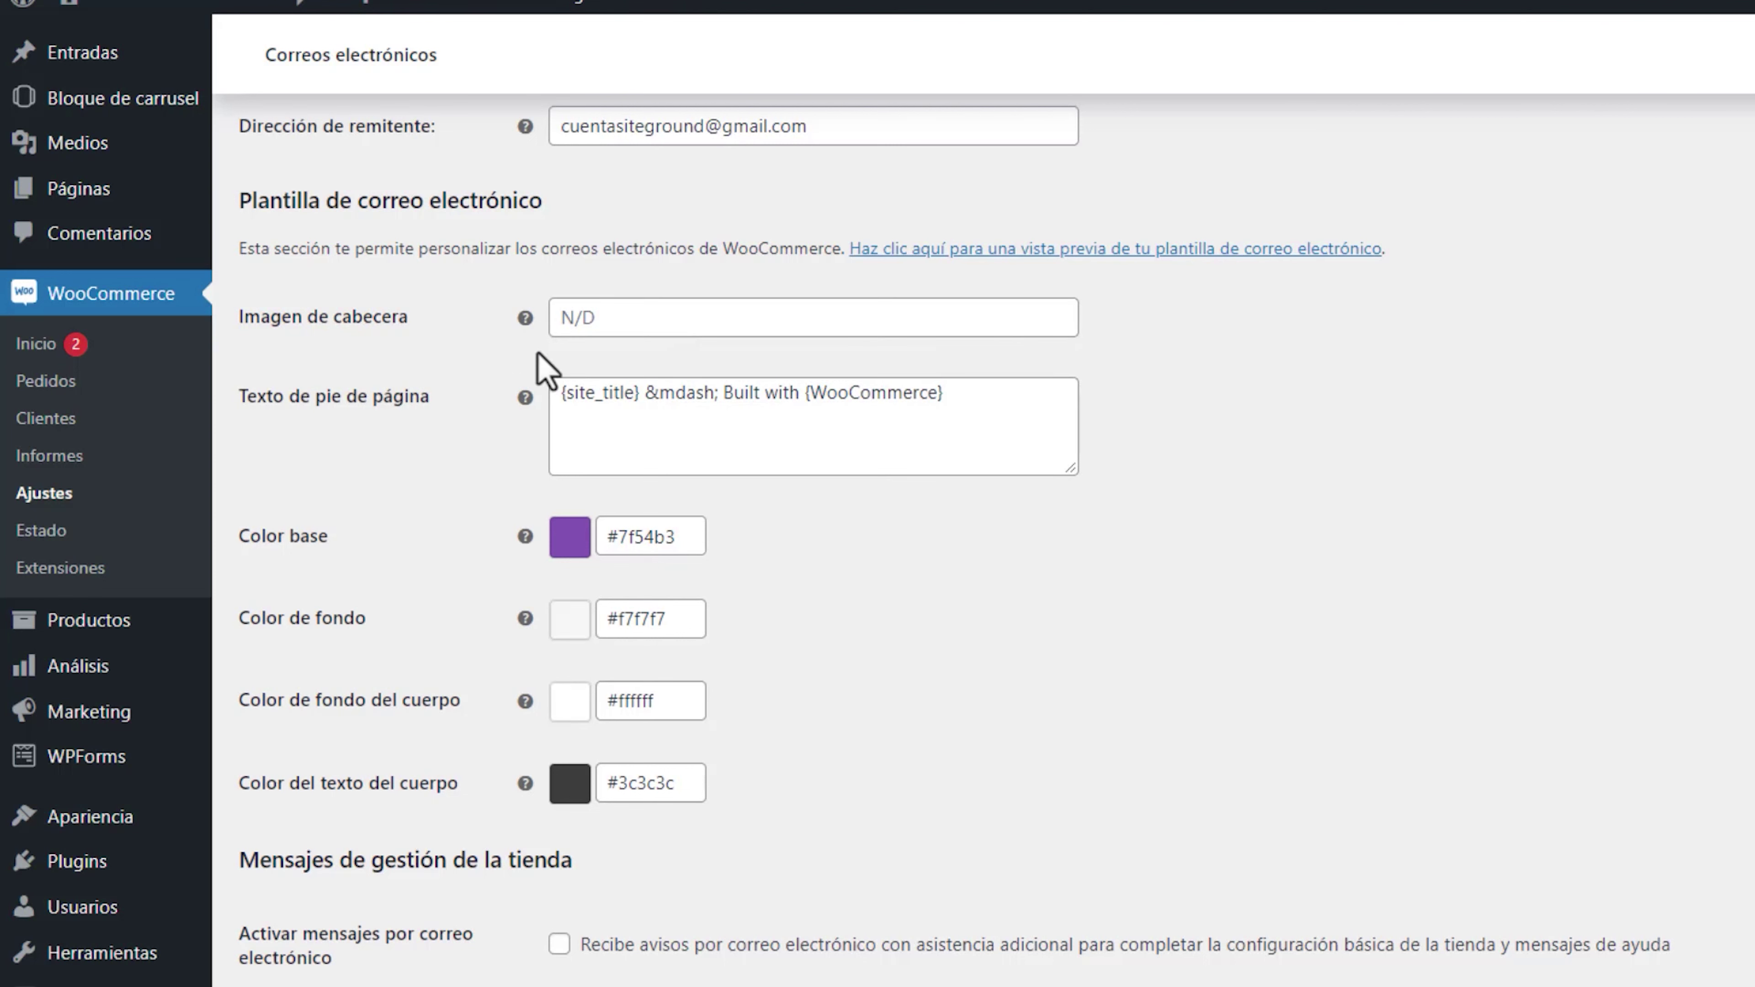
pyautogui.moveTo(138, 160)
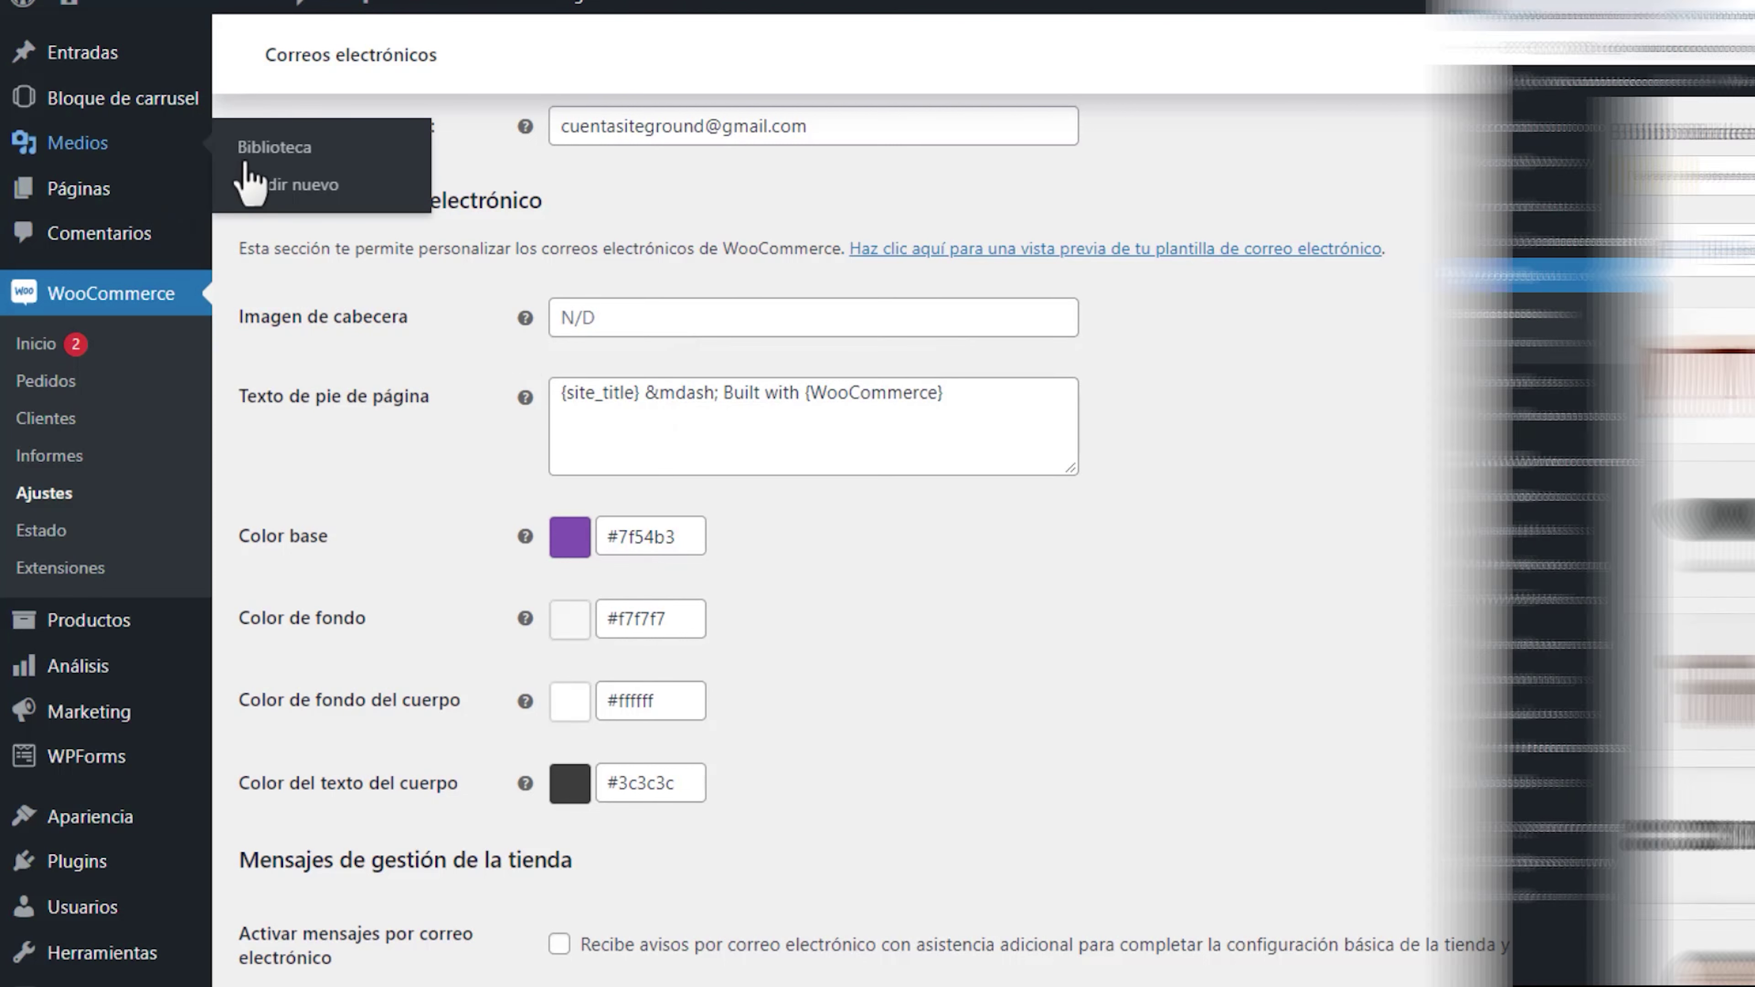
pyautogui.click(246, 160)
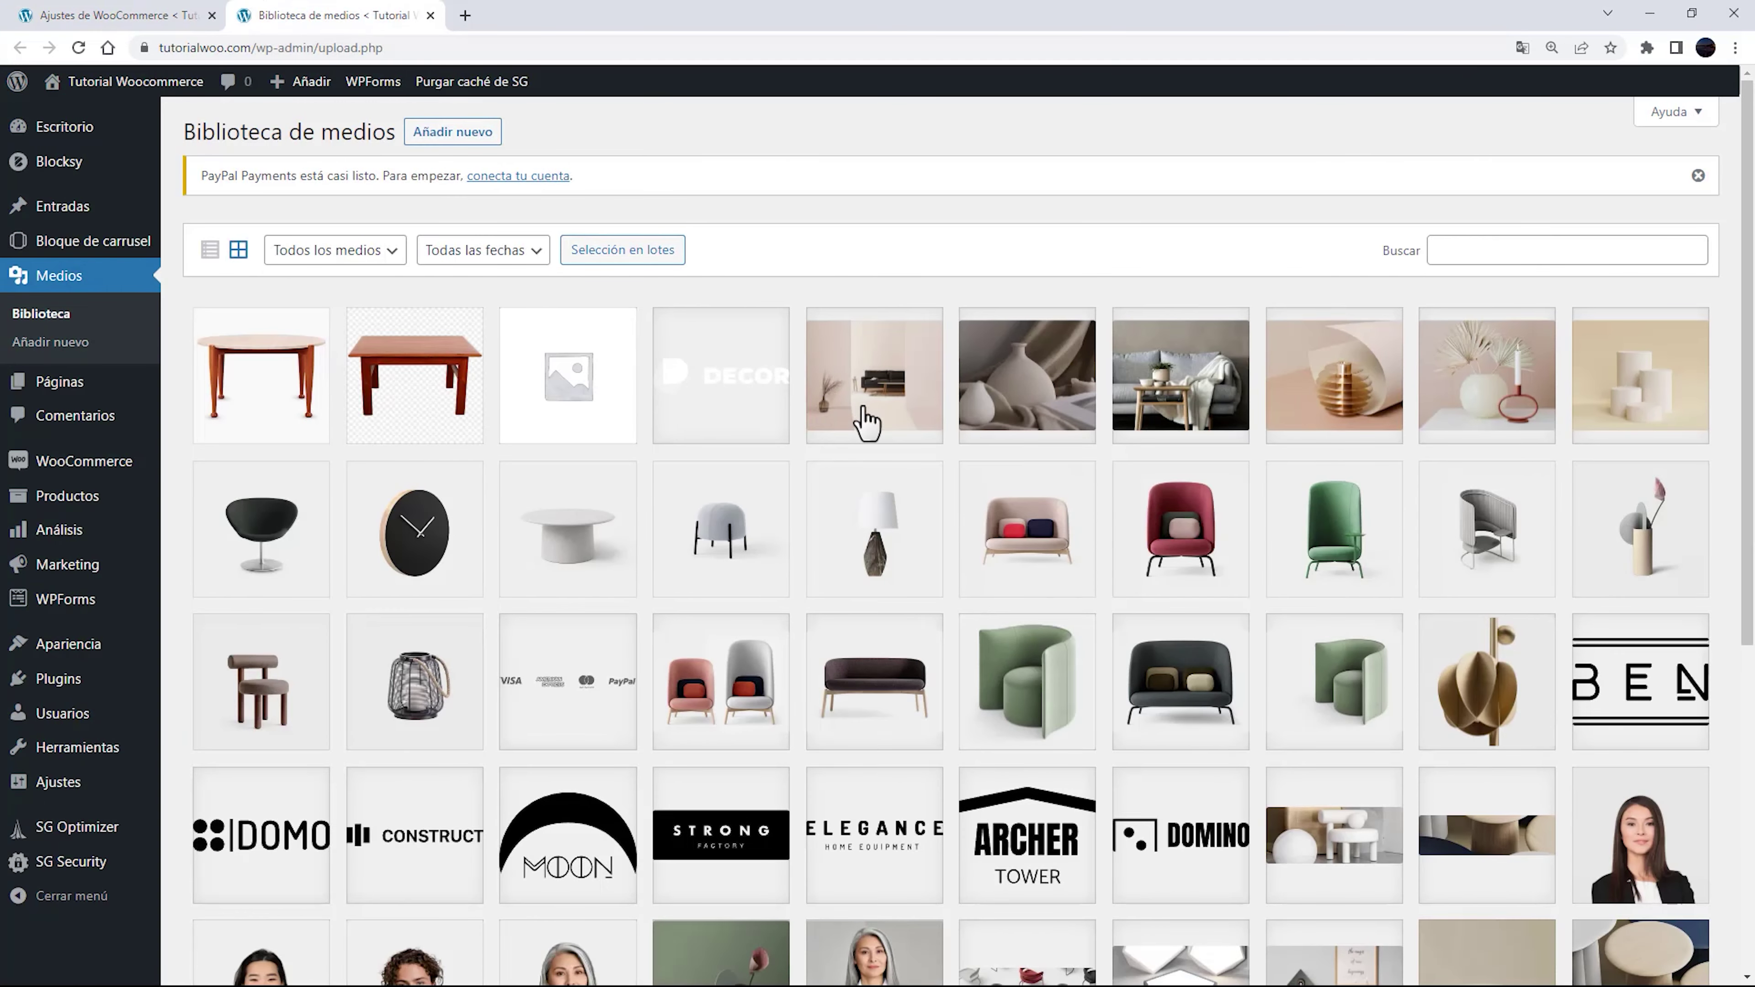
pyautogui.click(867, 423)
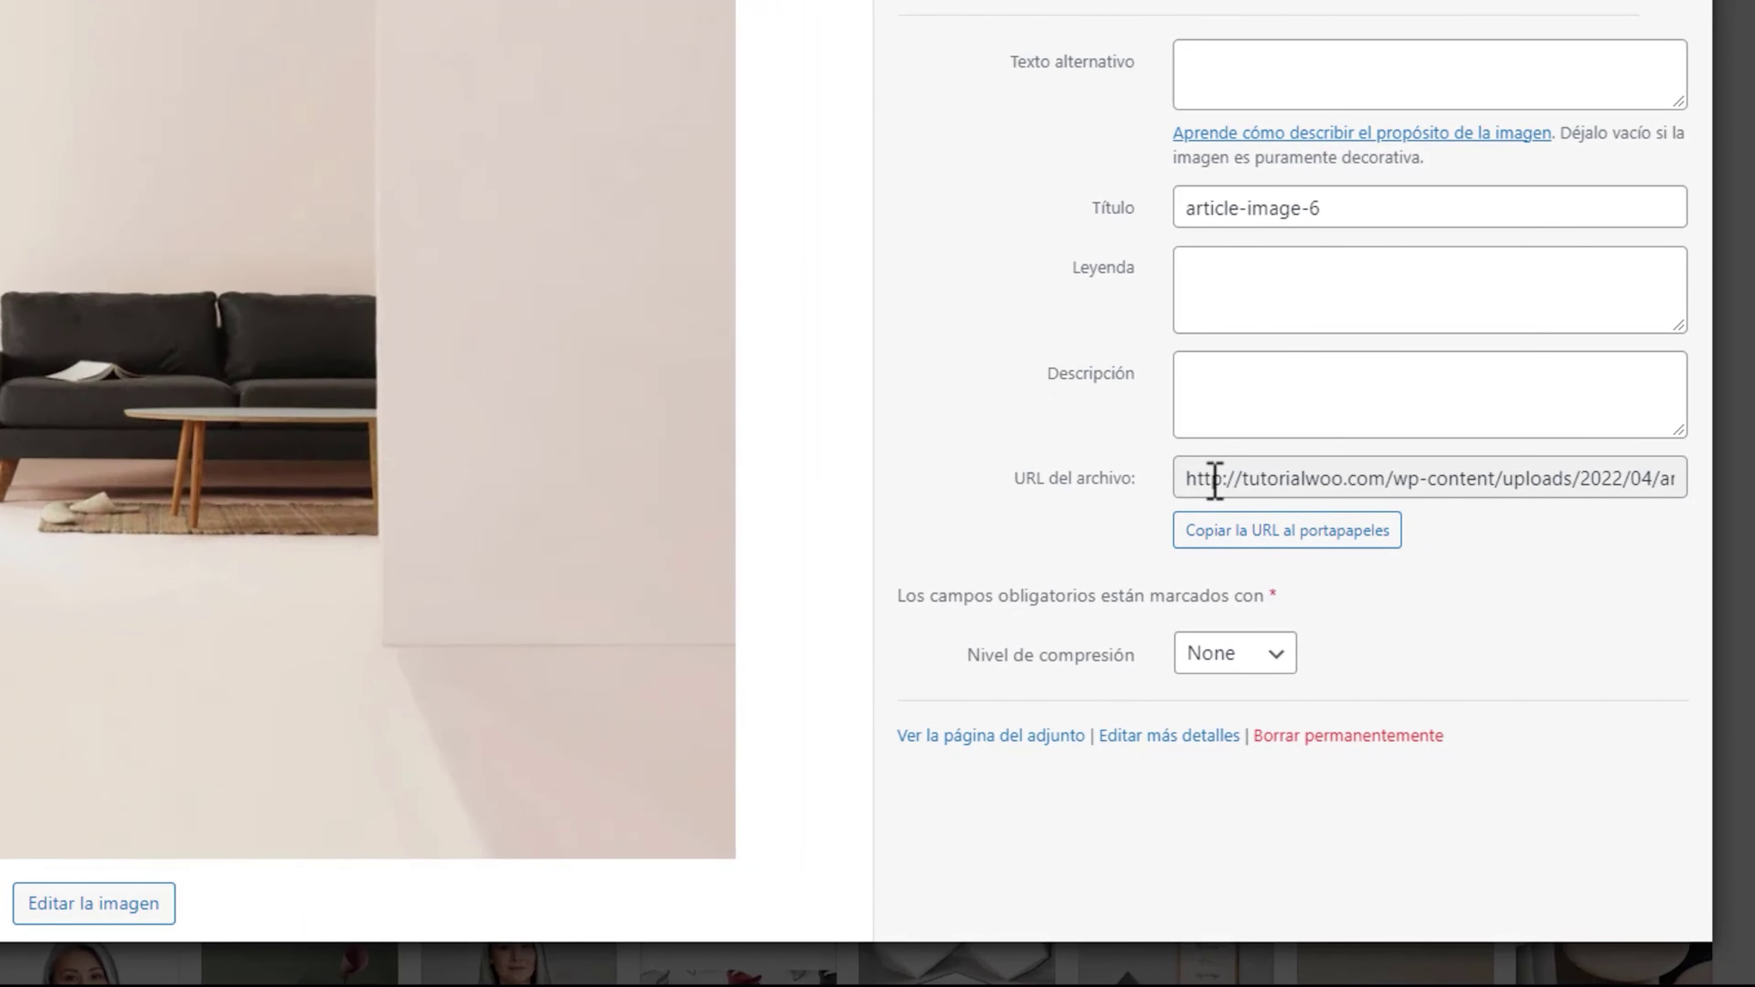
pyautogui.click(1224, 536)
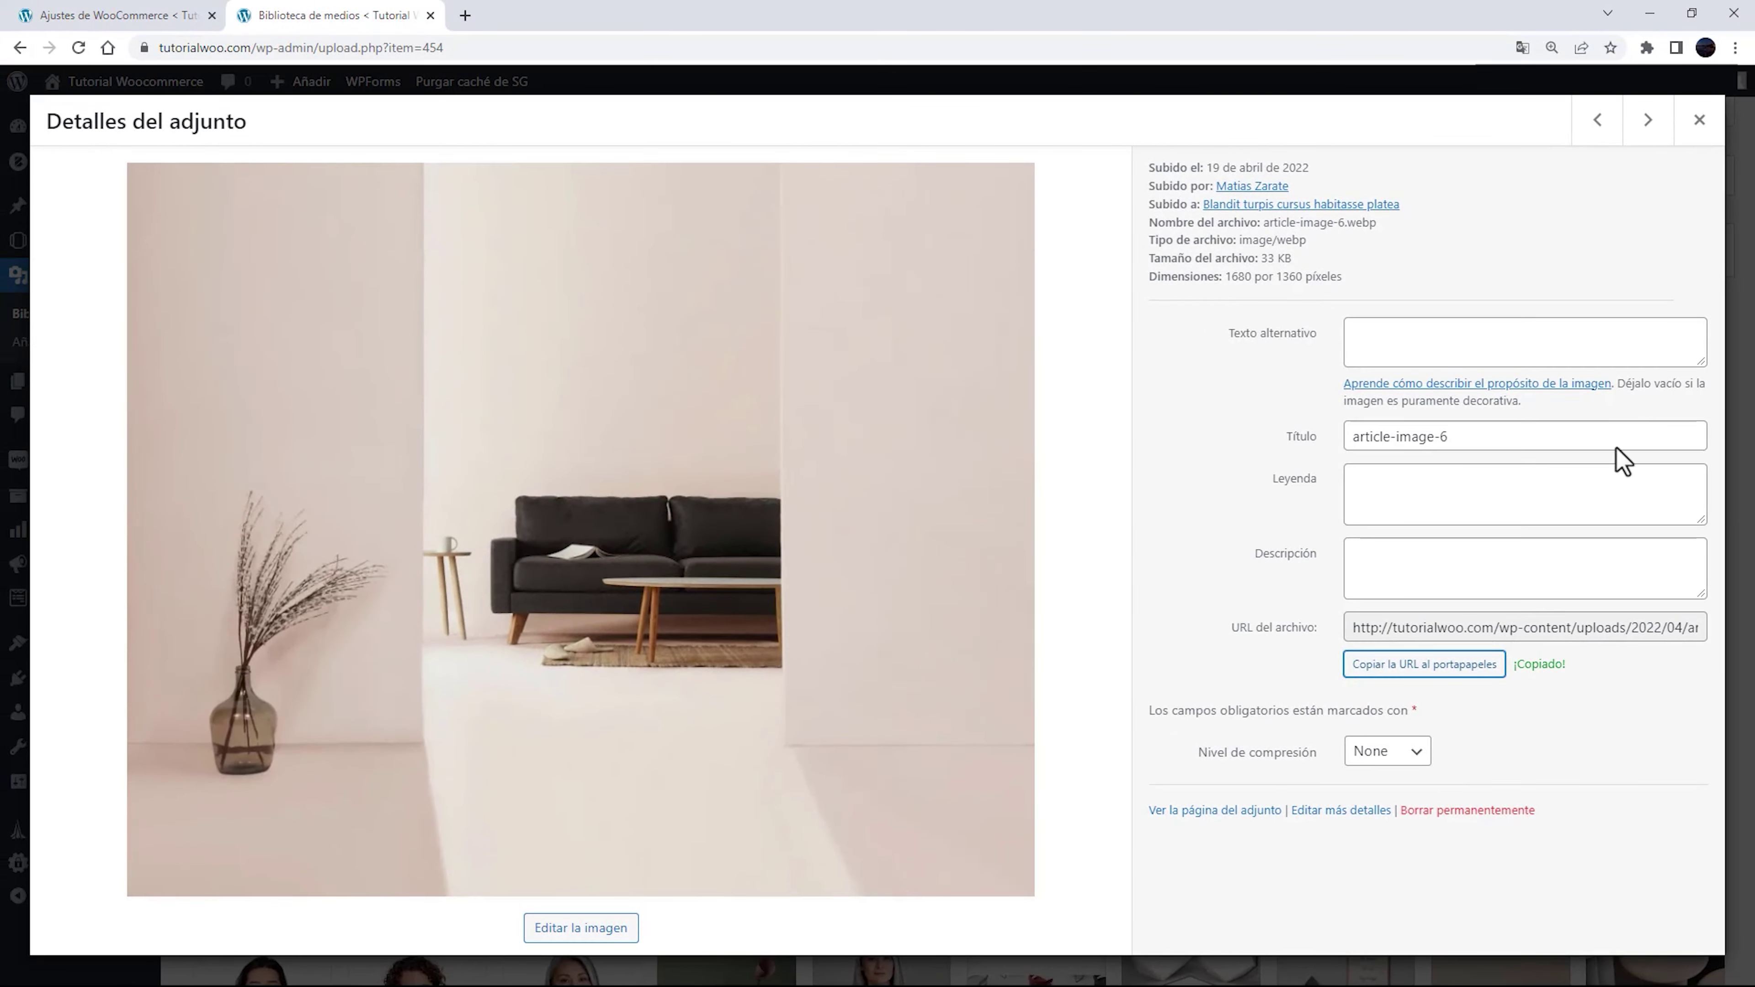
pyautogui.click(1698, 120)
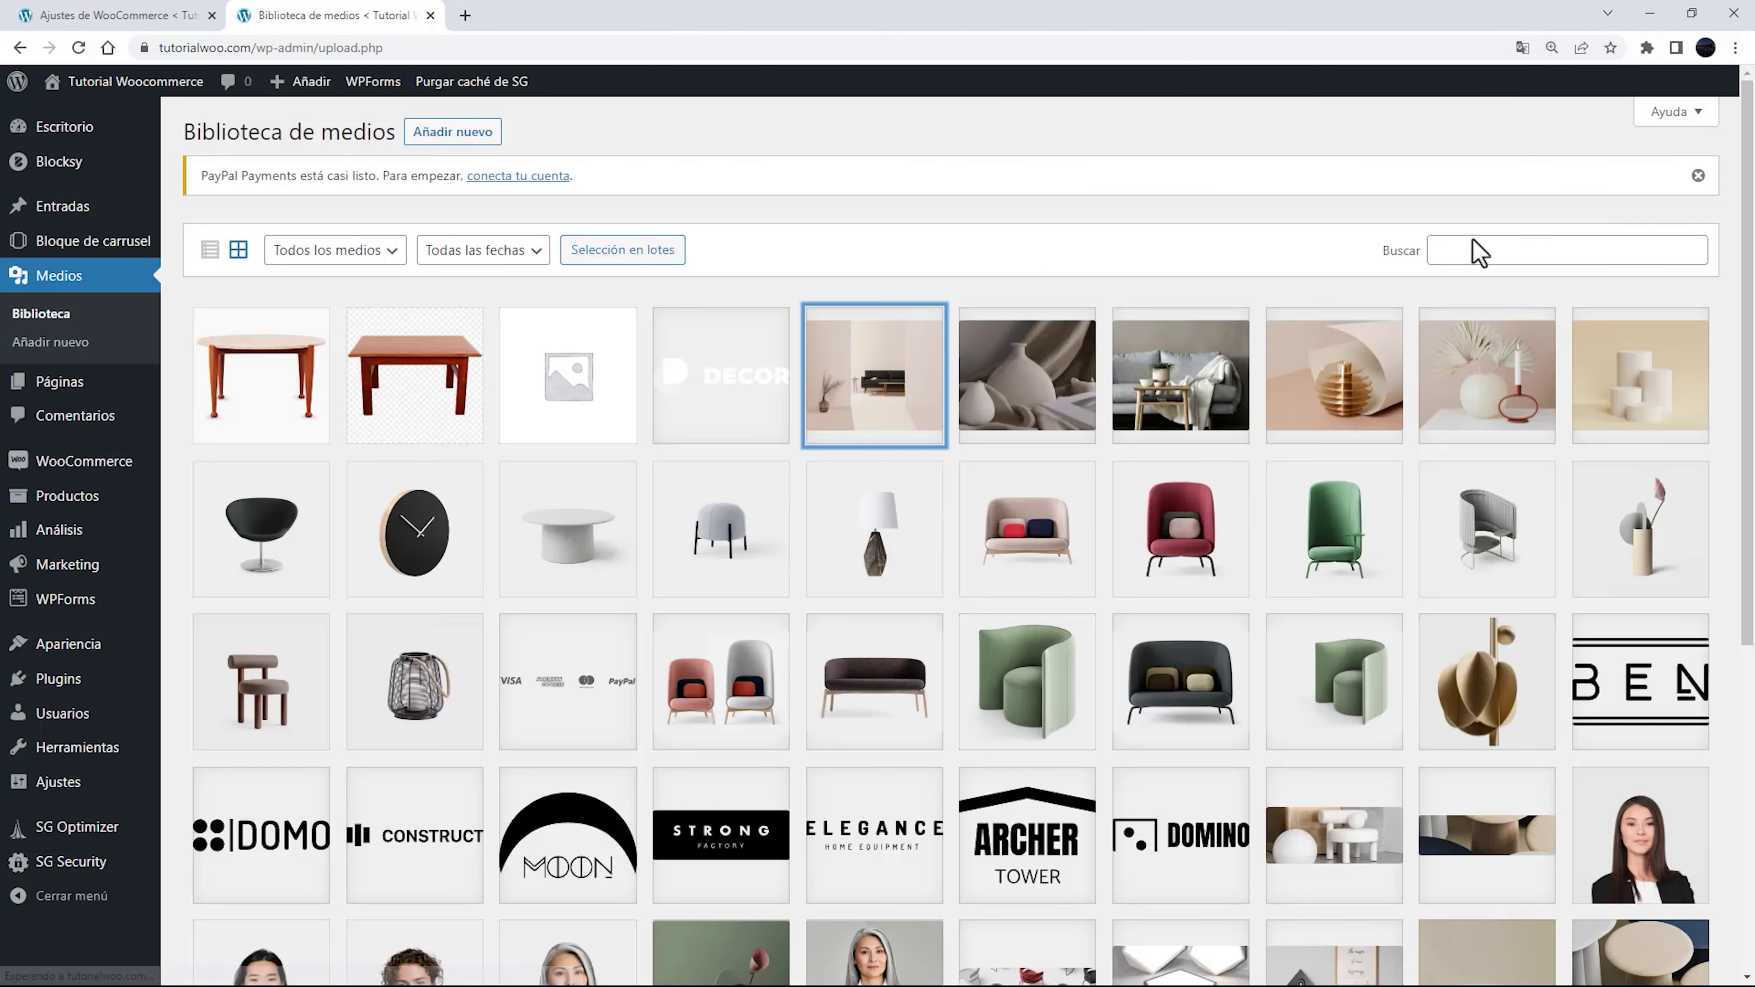
# Step: Paste the article-image-6.webp URL into Imagen de cabecera and save the email settings
pyautogui.click(166, 15)
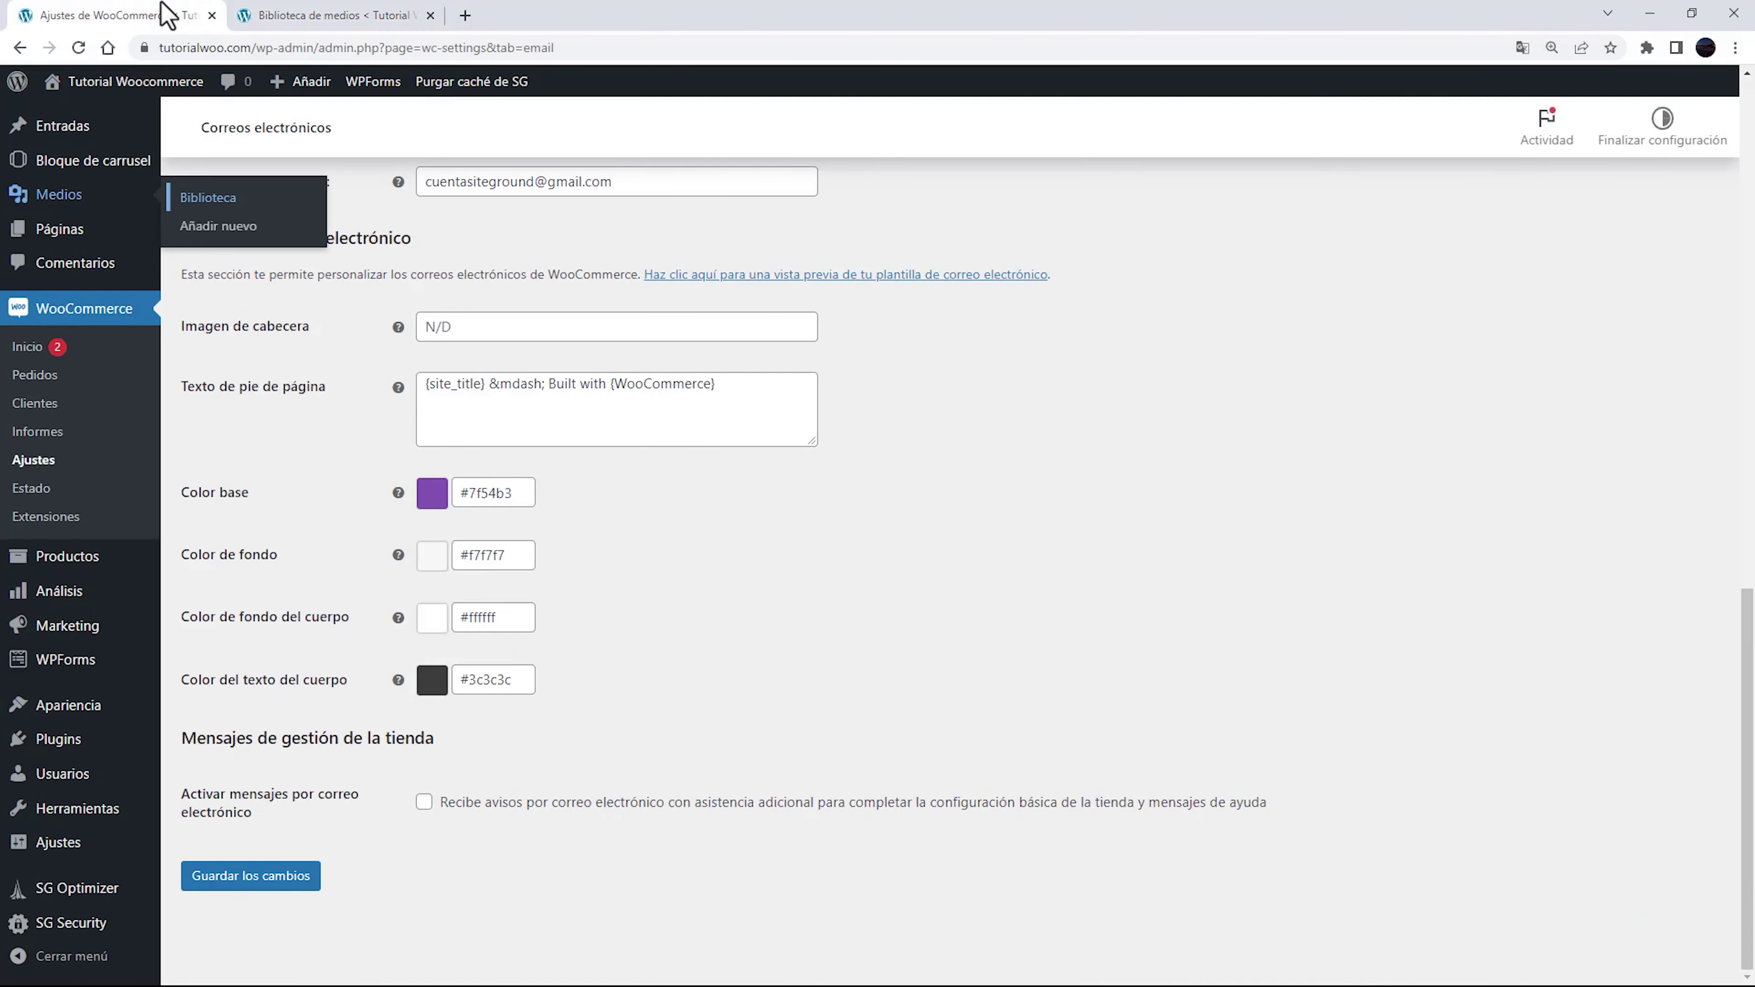
pyautogui.click(464, 326)
pyautogui.write('https://tutorialwoo.com/wp-content/uploads/2022/04/article-image-6.webp')
pyautogui.moveTo(809, 330); pyautogui.dragTo(273, 332)
pyautogui.click(937, 379)
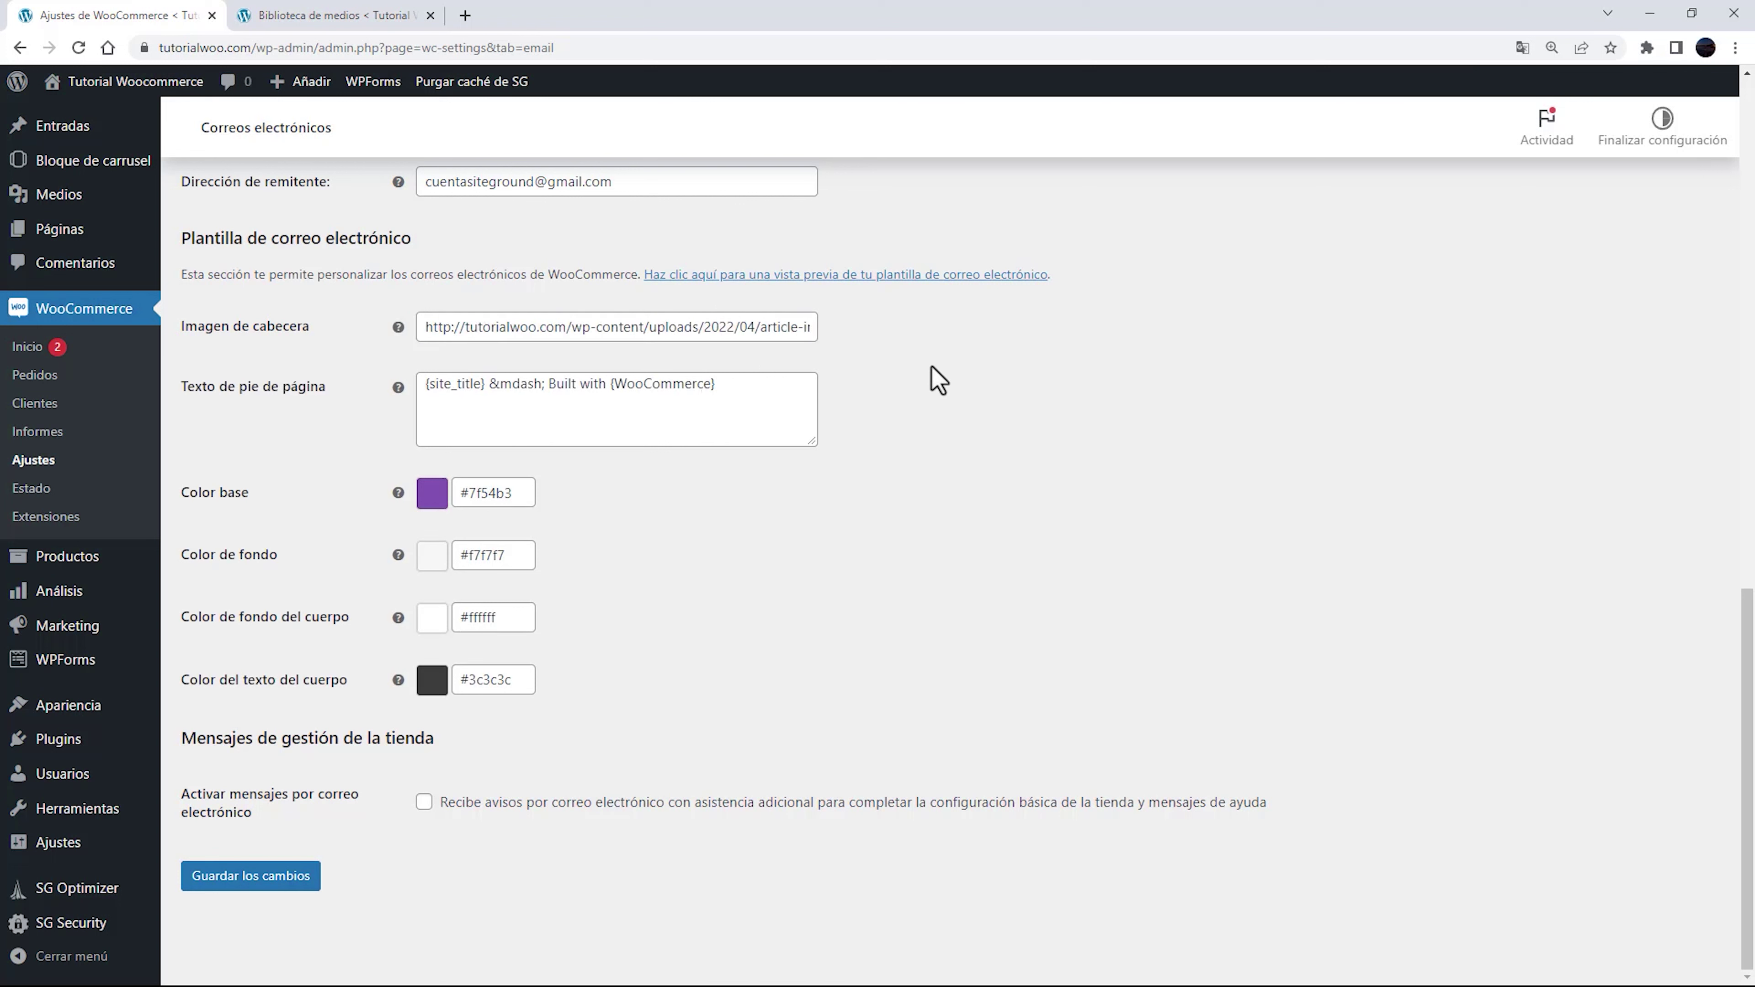
pyautogui.click(304, 876)
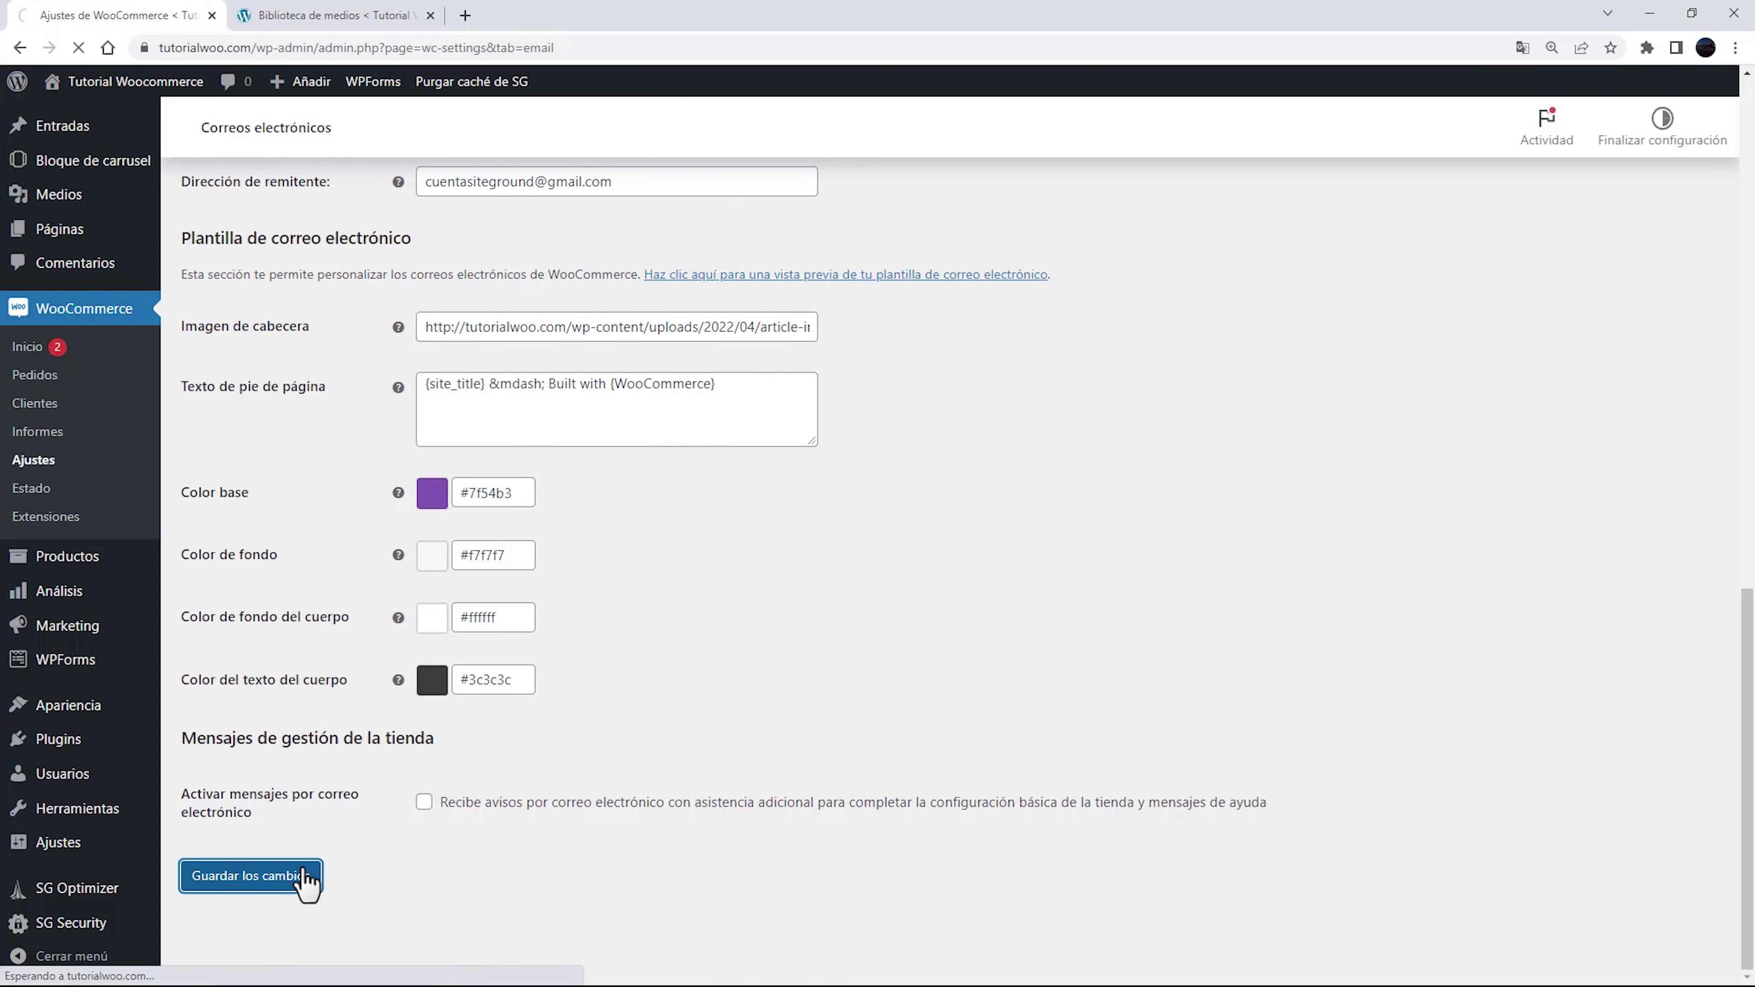
pyautogui.scroll(-15, 762, 607)
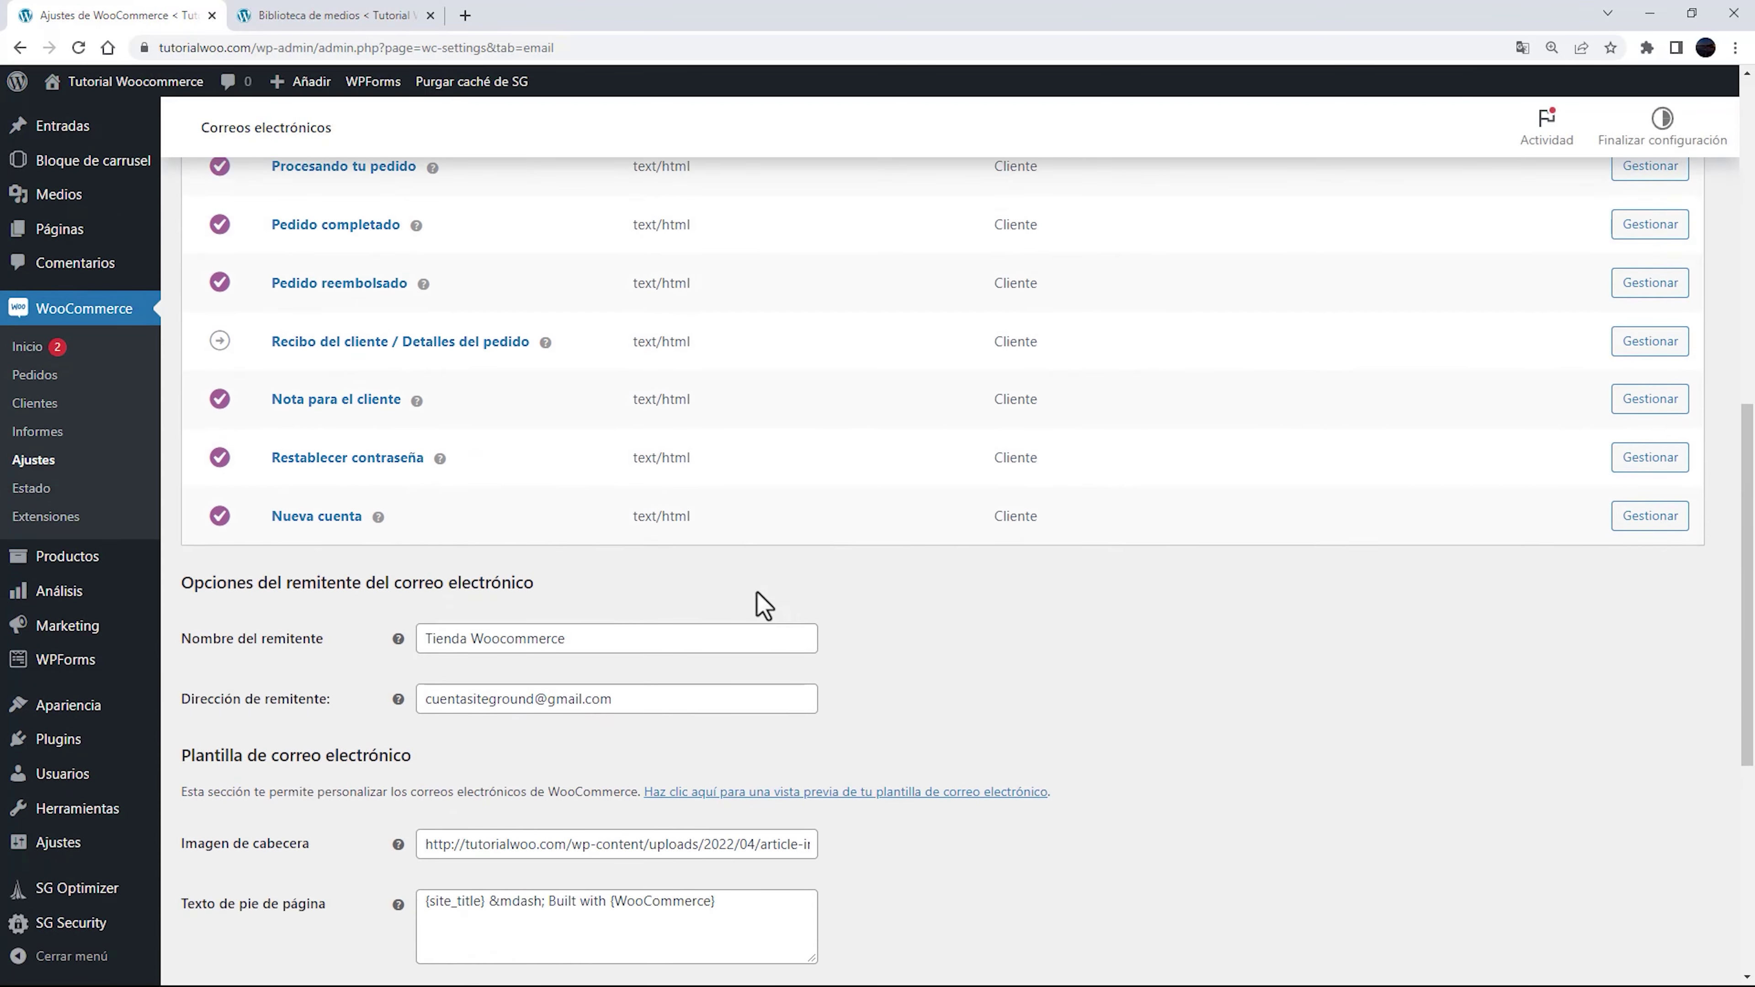
# Step: Check the sofa header image in the email template preview, then close the preview tab
pyautogui.click(852, 338)
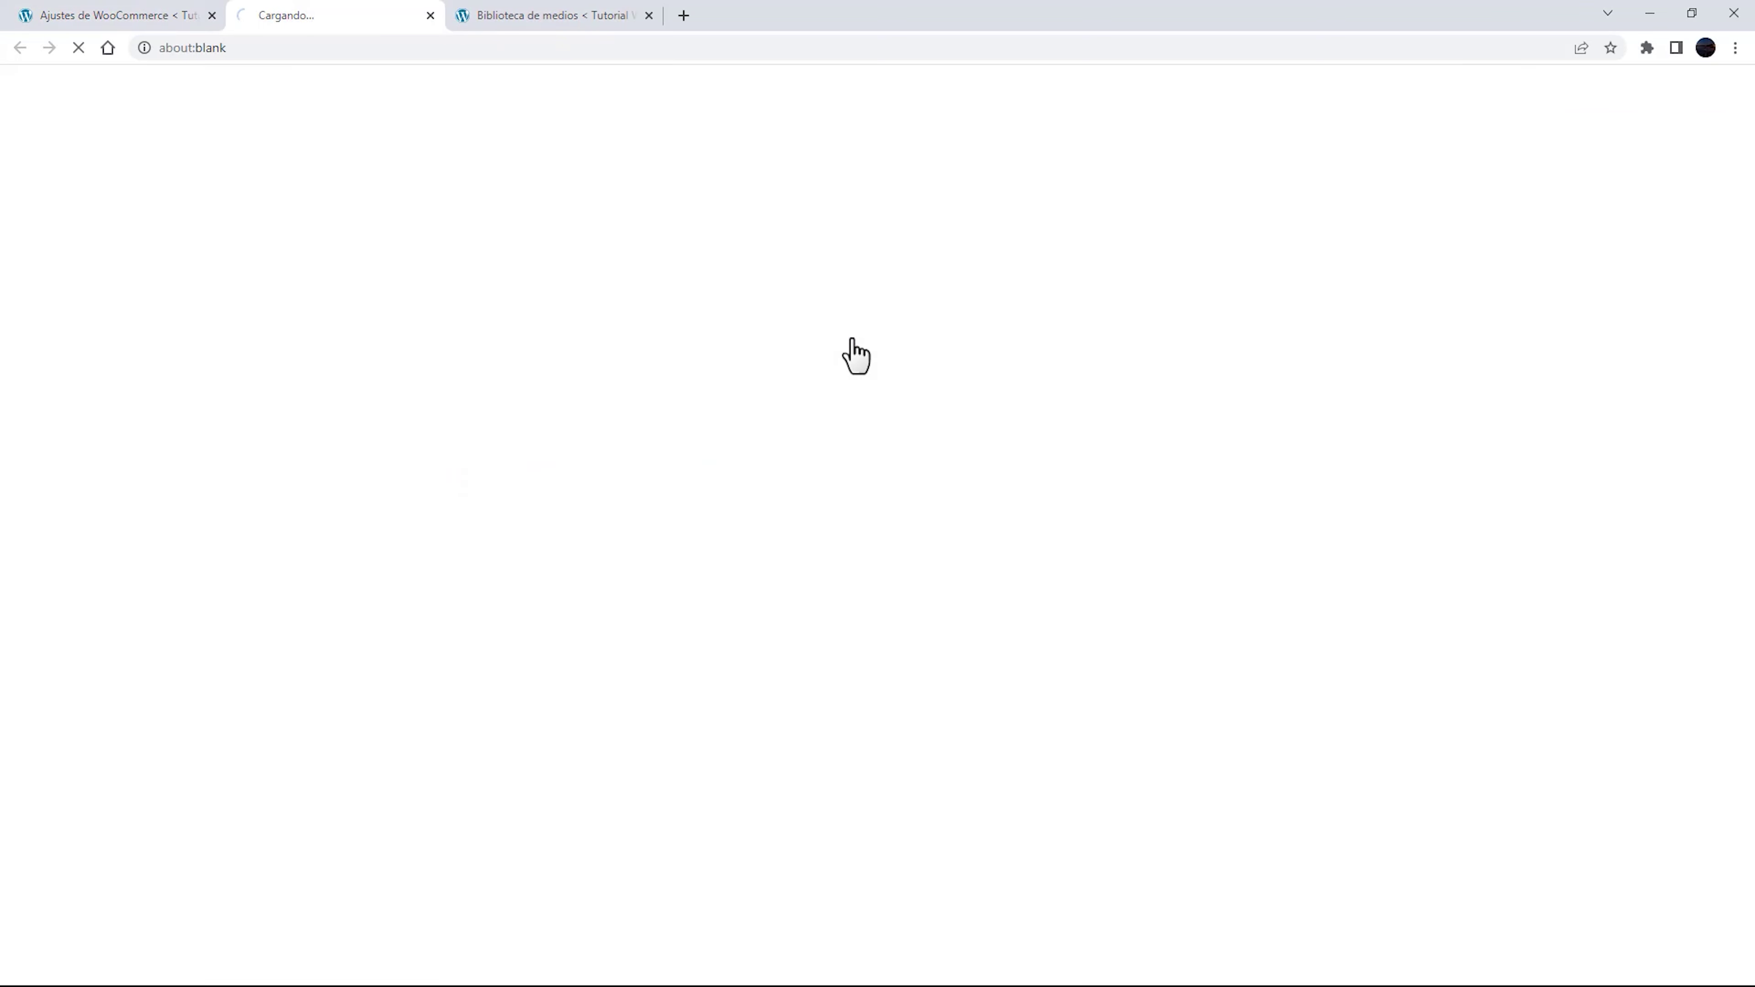
pyautogui.scroll(-10, 1335, 368)
pyautogui.scroll(-8, 1344, 367)
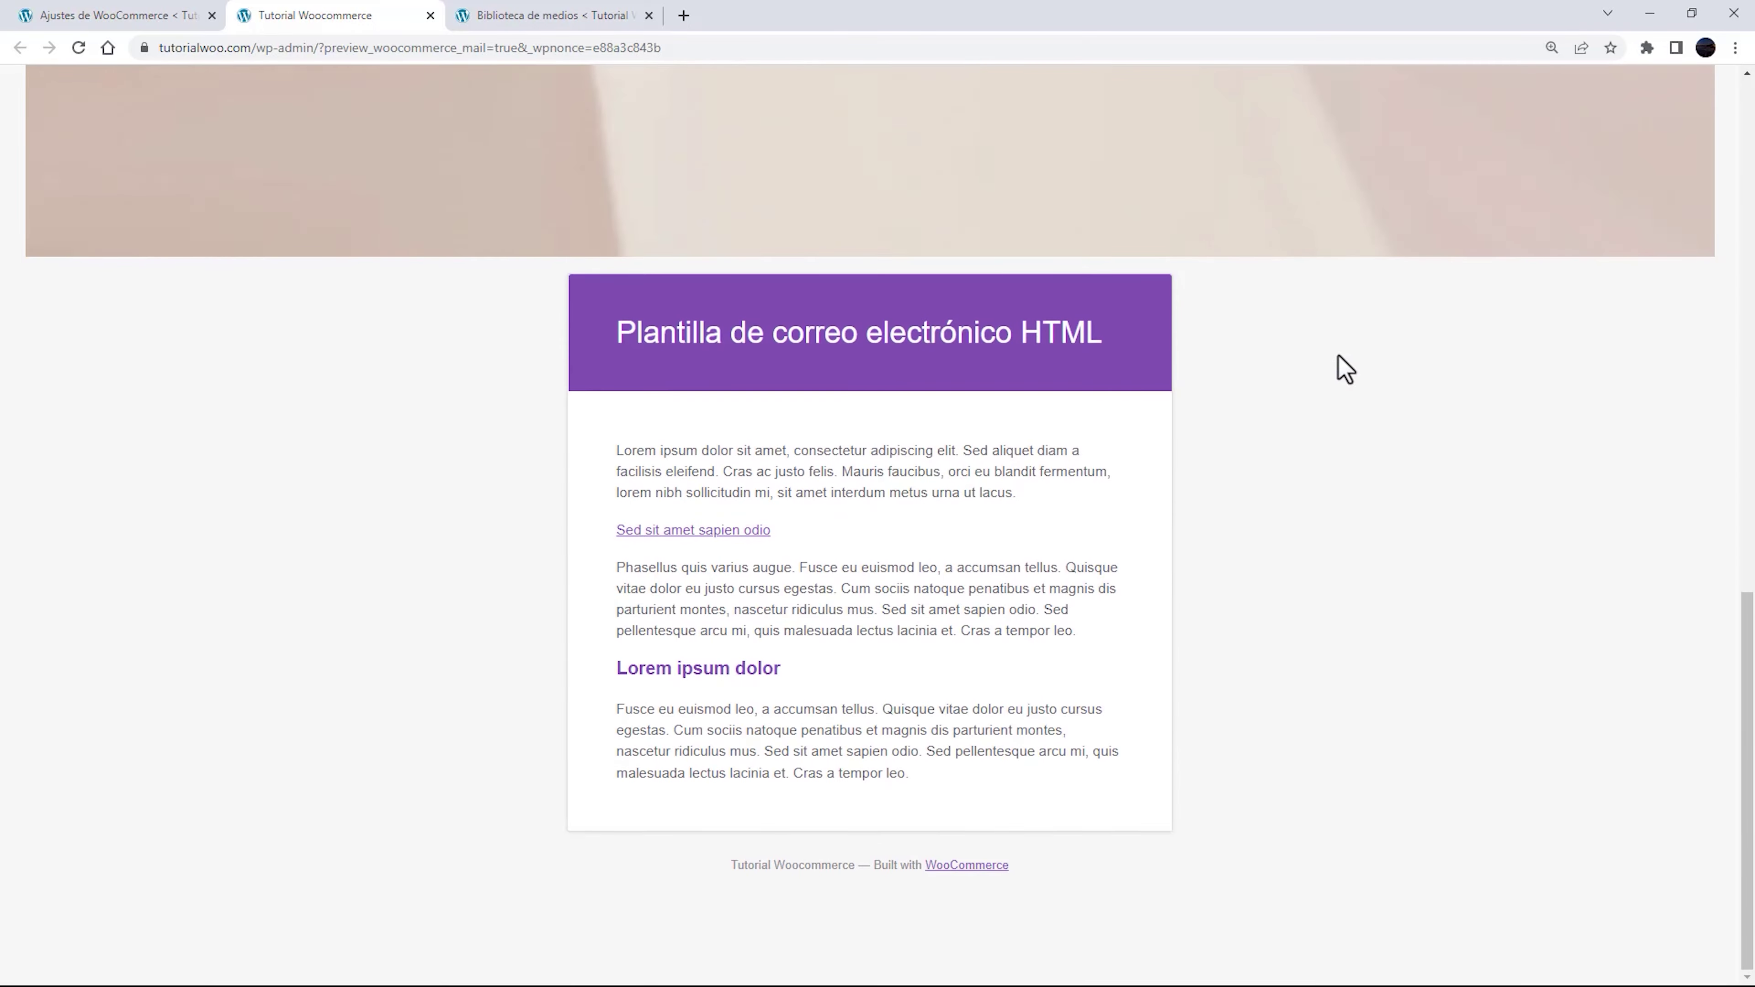
pyautogui.scroll(15, 1344, 368)
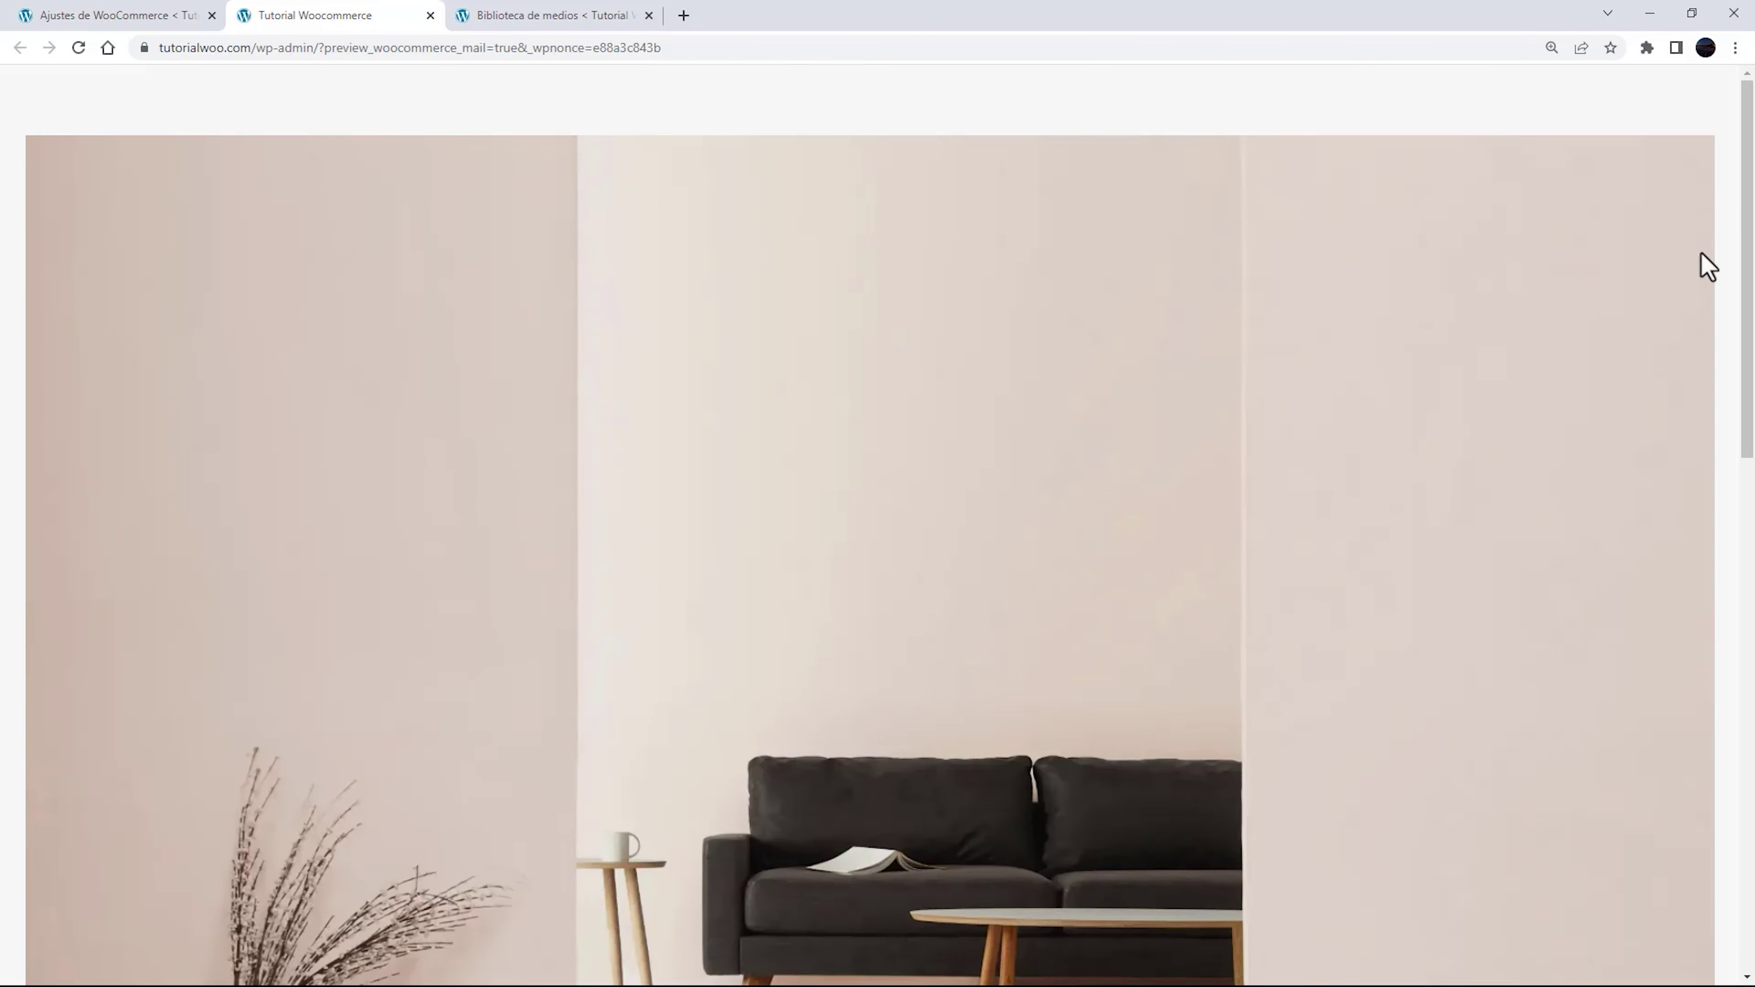
pyautogui.moveTo(1748, 287); pyautogui.dragTo(1747, 225)
pyautogui.click(430, 15)
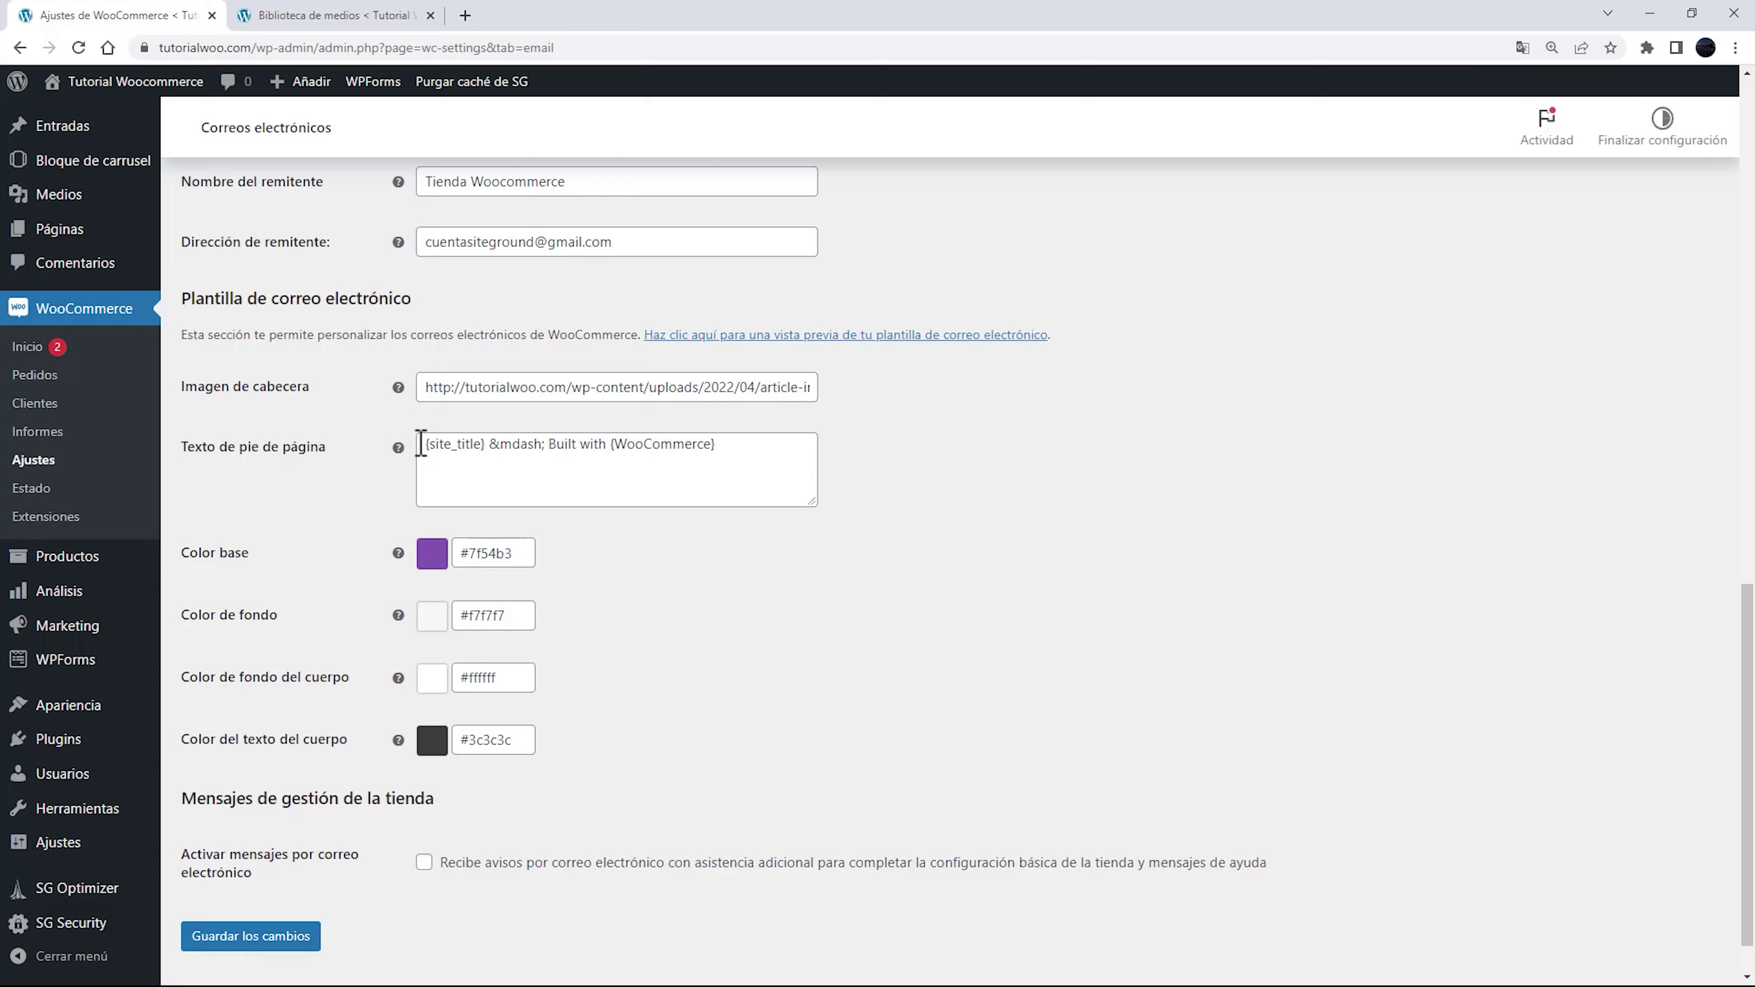
# Step: Clear the header image URL, change footer 'Built with' to 'Hecho con', and save
pyautogui.moveTo(423, 443); pyautogui.dragTo(737, 447)
pyautogui.click(745, 452)
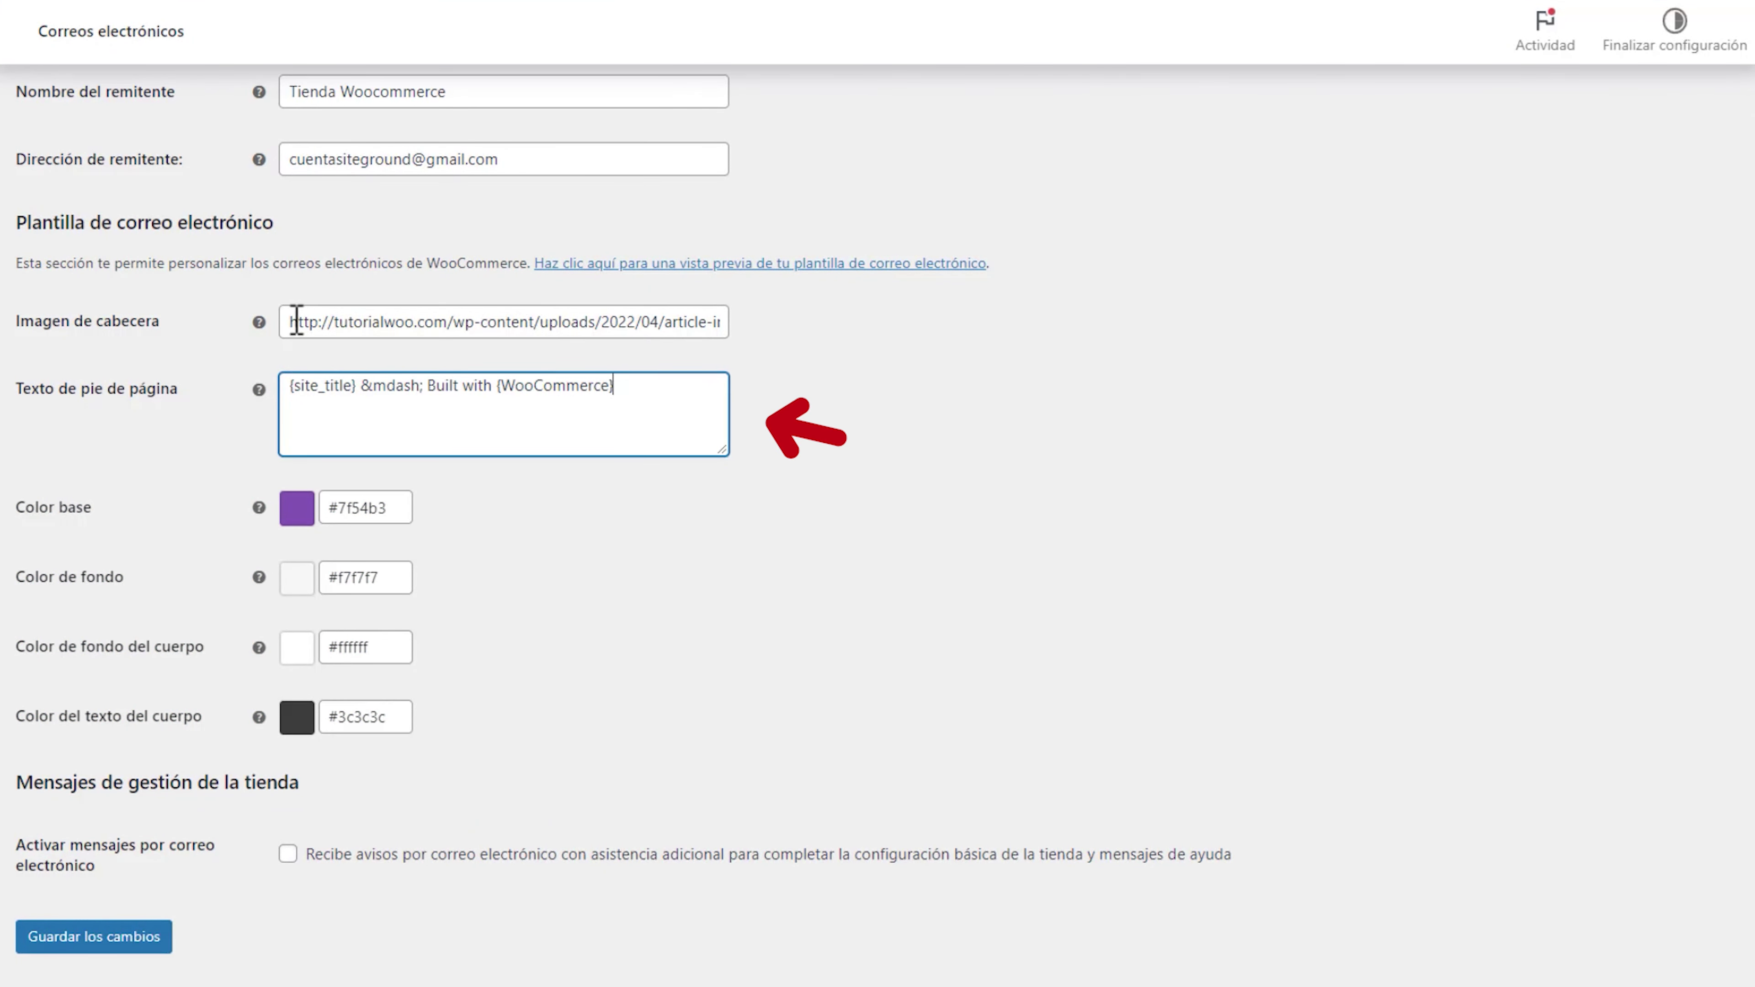
pyautogui.moveTo(292, 321); pyautogui.dragTo(967, 349)
pyautogui.press('BackSpace')
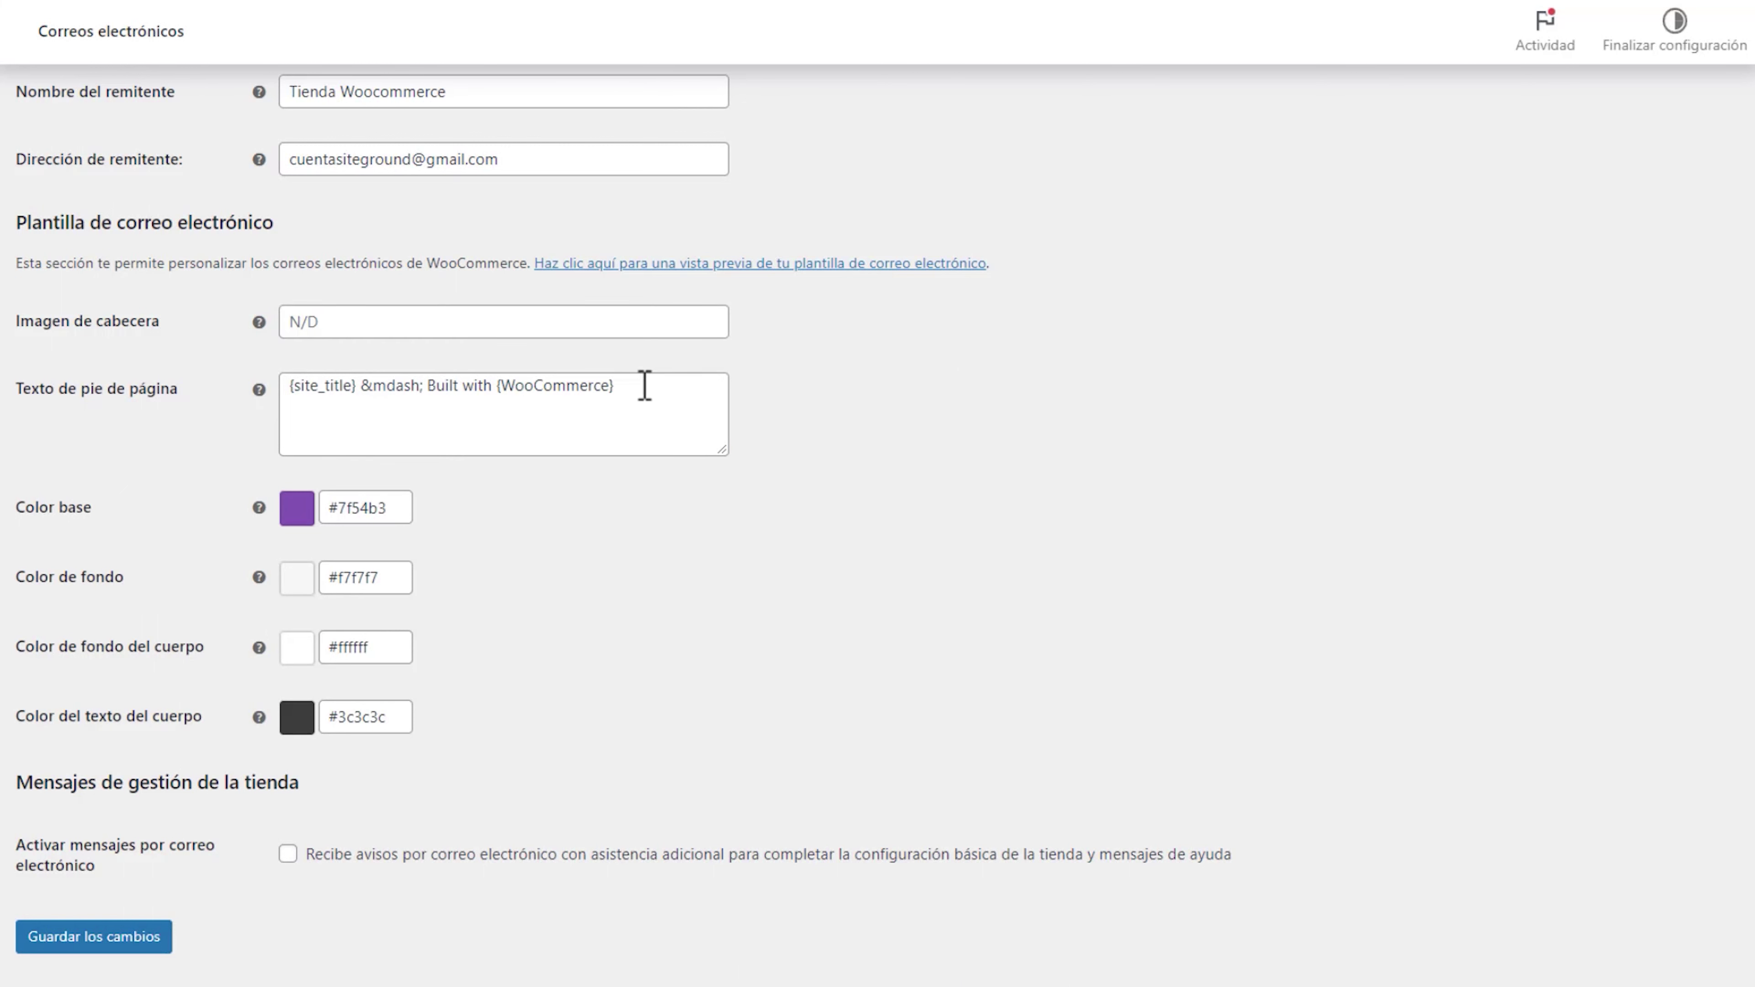
pyautogui.moveTo(497, 387); pyautogui.dragTo(437, 394)
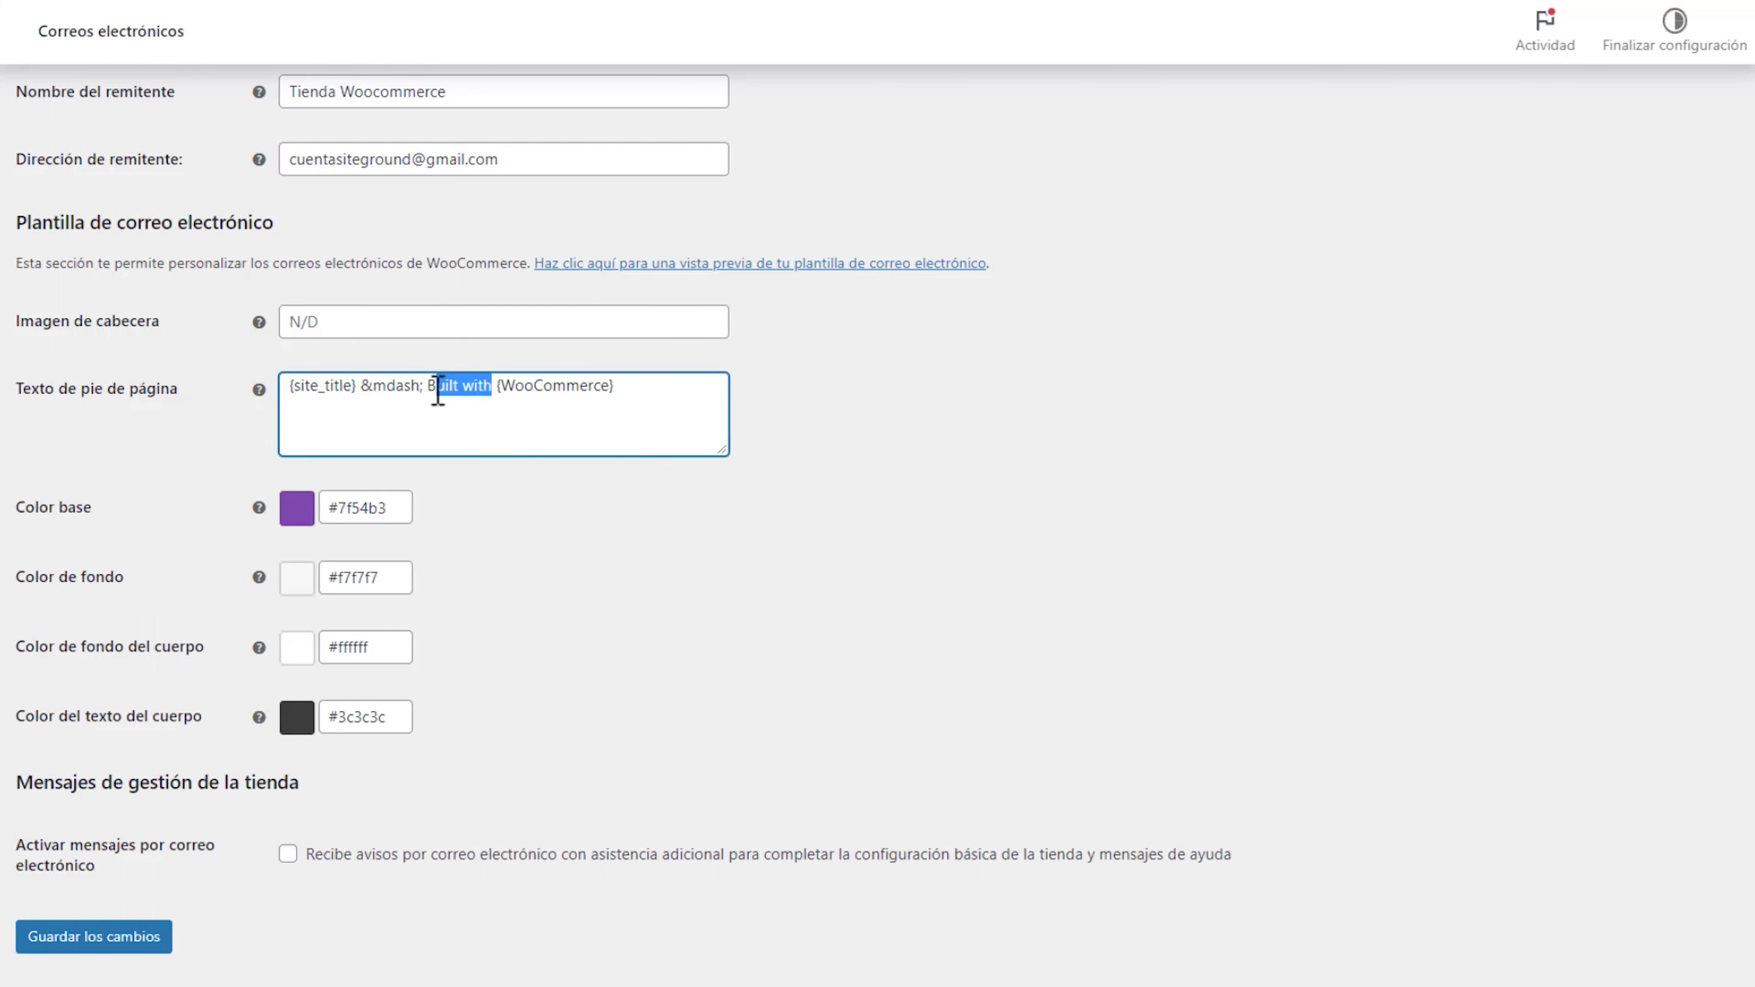
pyautogui.write('Heco')
pyautogui.write('o con')
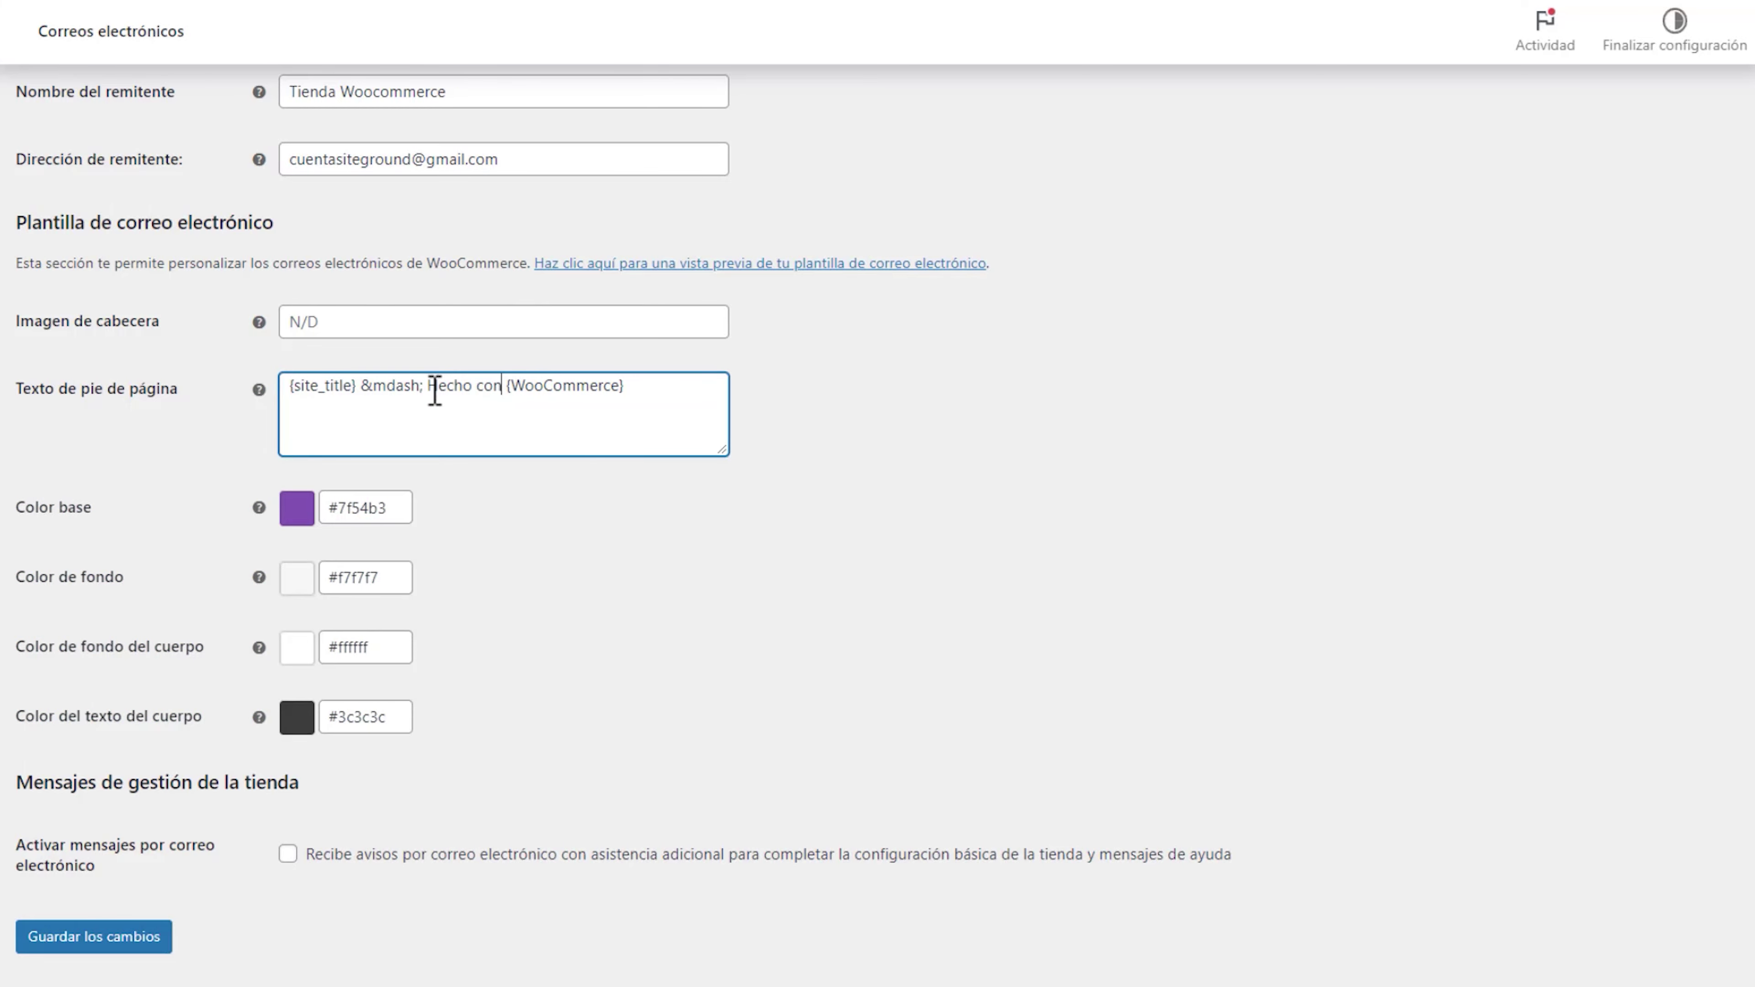
pyautogui.click(870, 395)
pyautogui.click(111, 947)
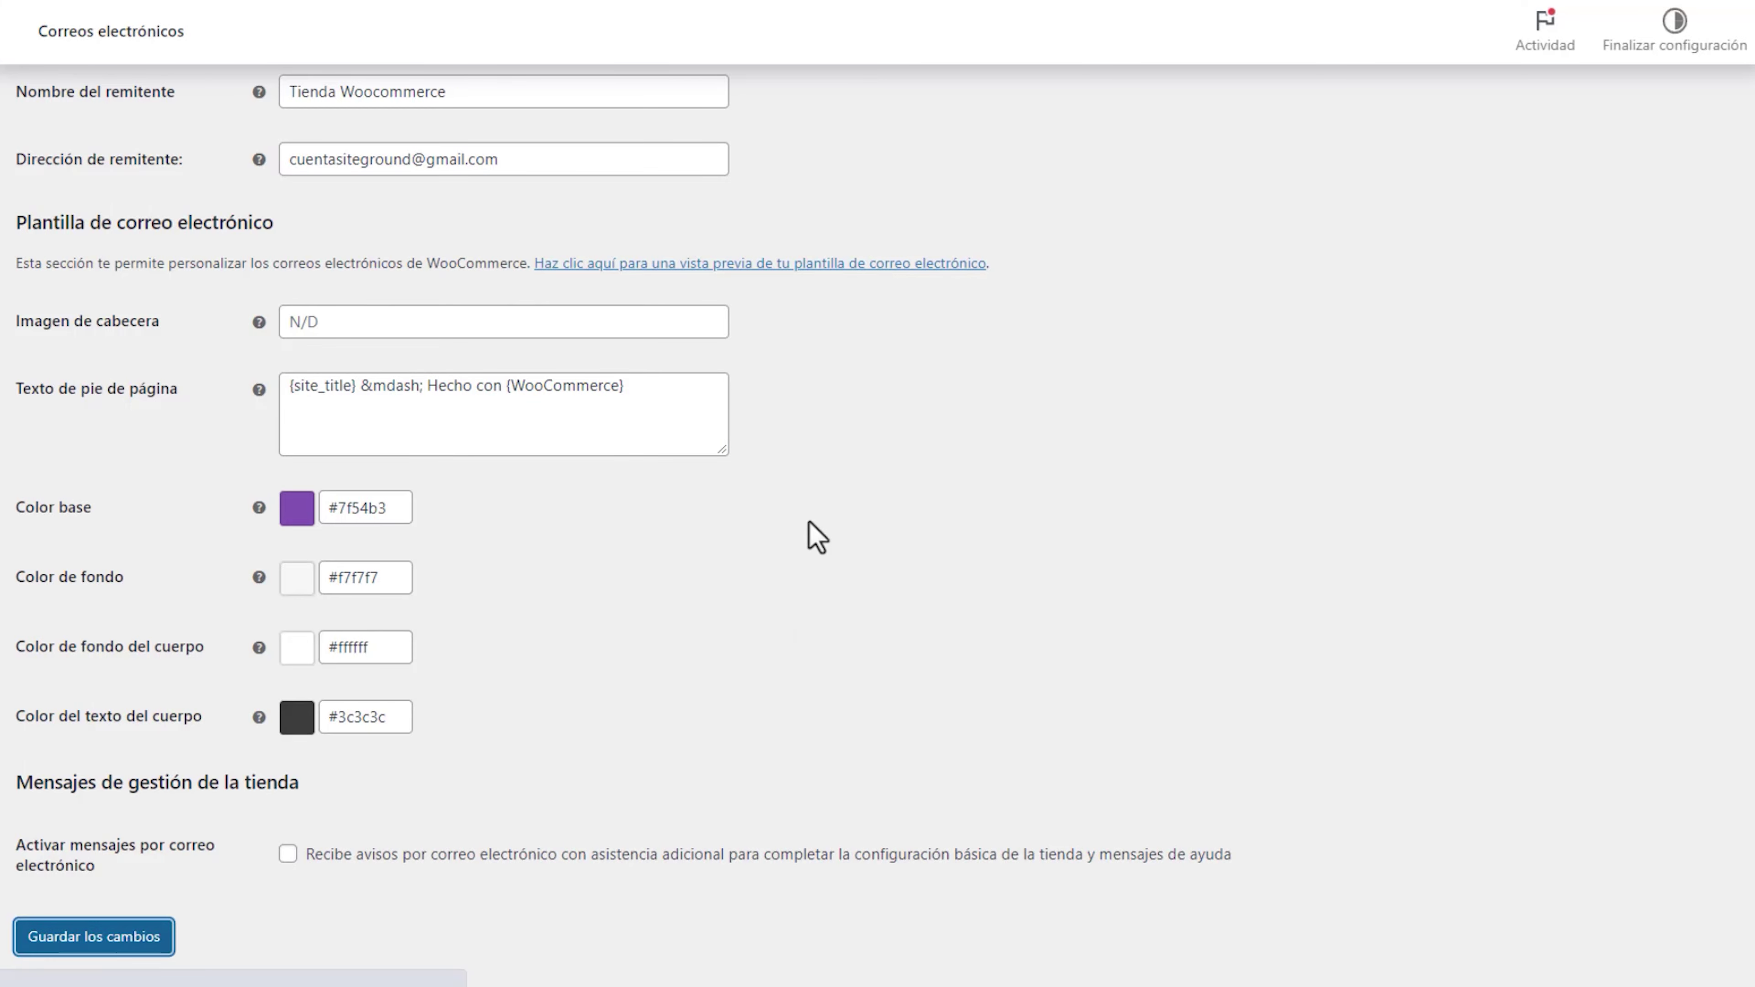
# Step: Confirm the 'Hecho con' footer in the template preview and return to the settings
pyautogui.scroll(-10, 811, 532)
pyautogui.click(772, 200)
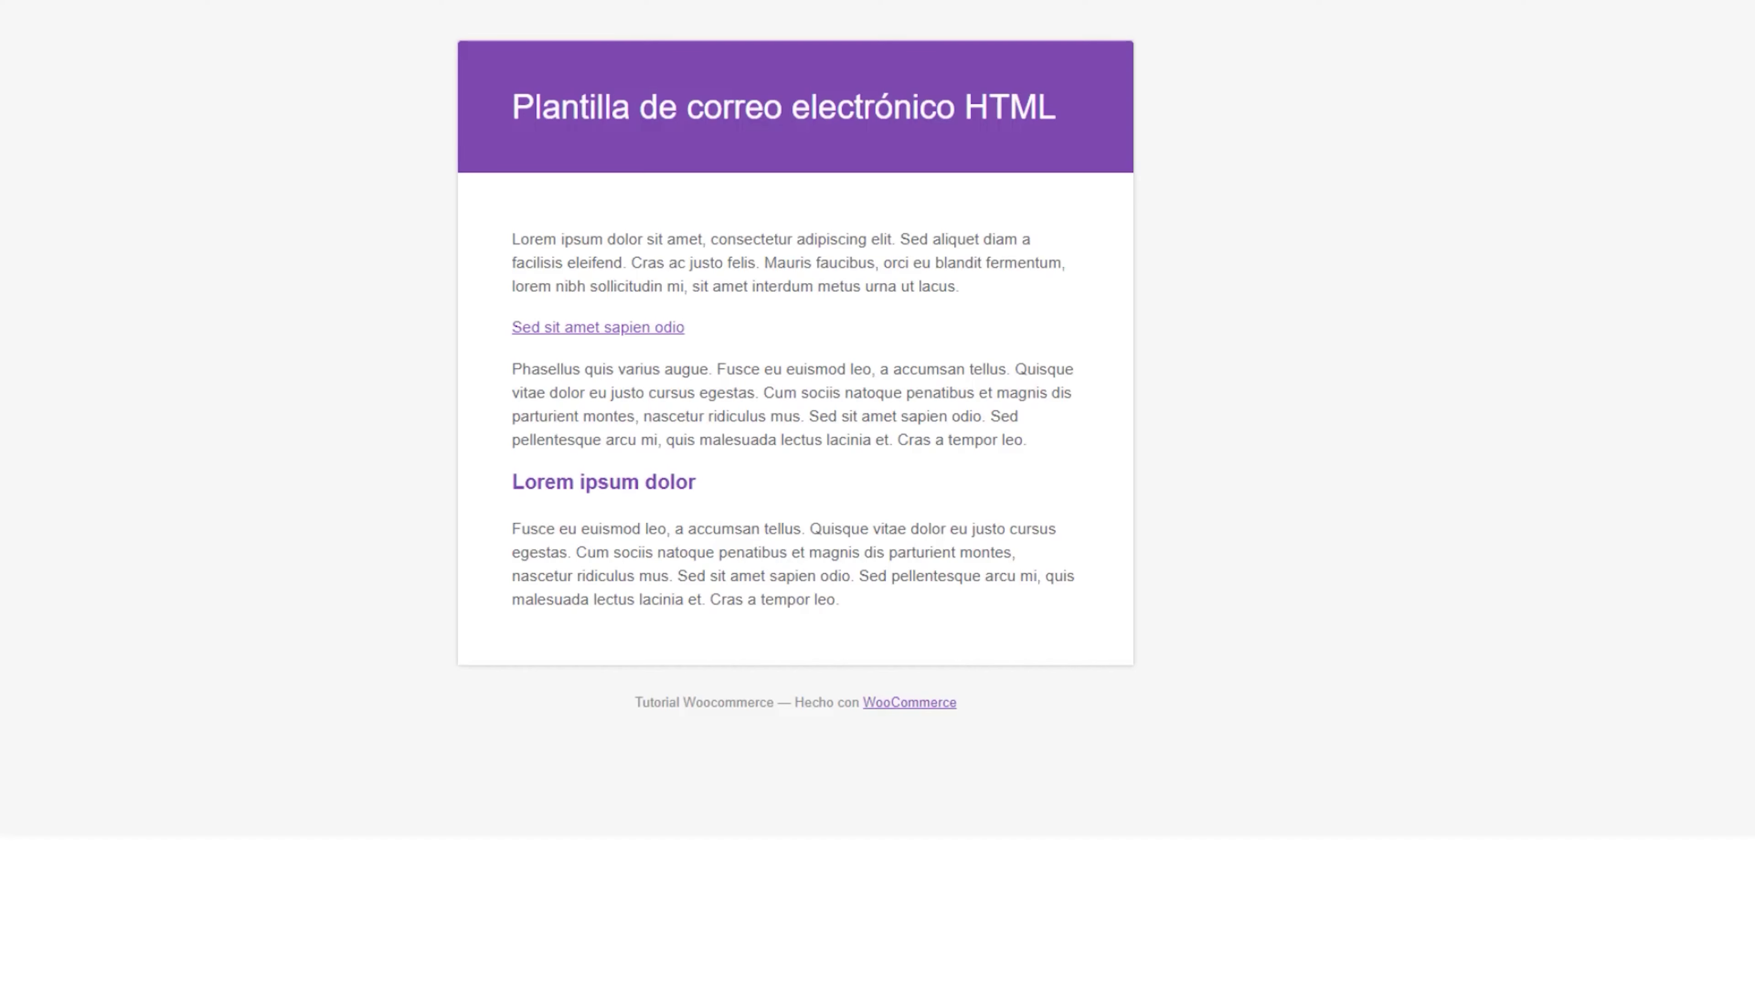
pyautogui.moveTo(603, 699); pyautogui.dragTo(1067, 709)
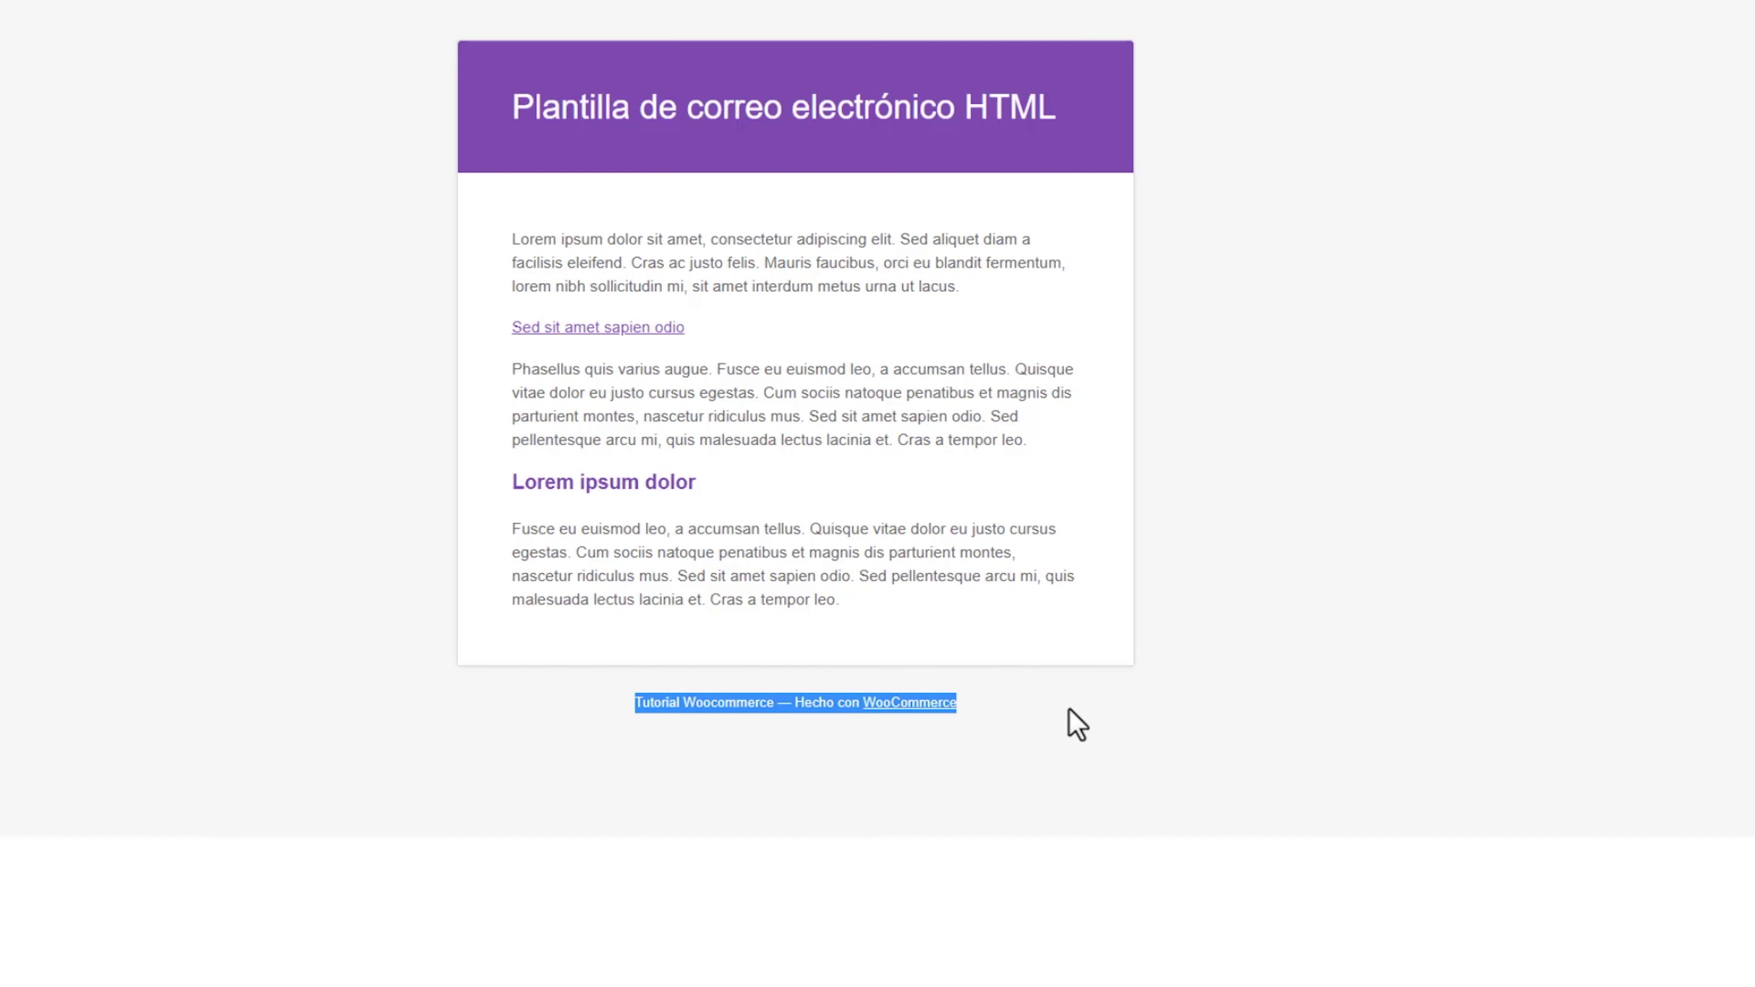
pyautogui.click(1068, 709)
pyautogui.hotkey('ctrl', 'w')
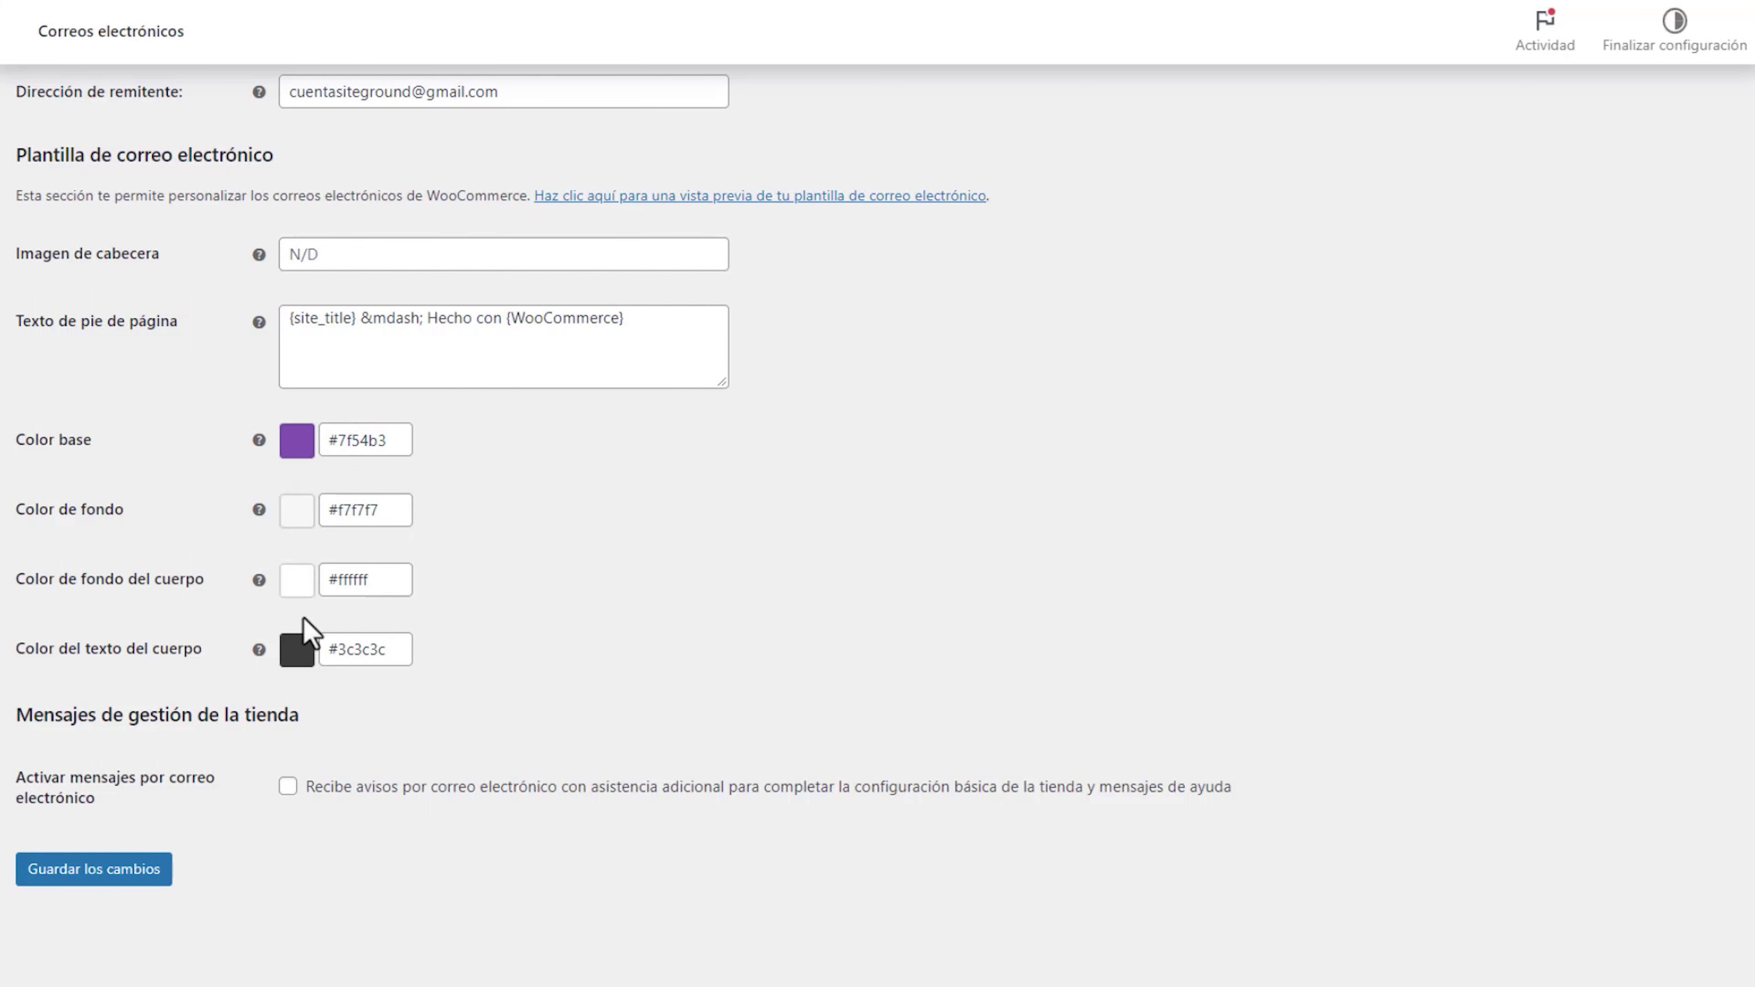
# Step: Set the email base colour to #502c7b, save, and check it in the preview
pyautogui.click(306, 448)
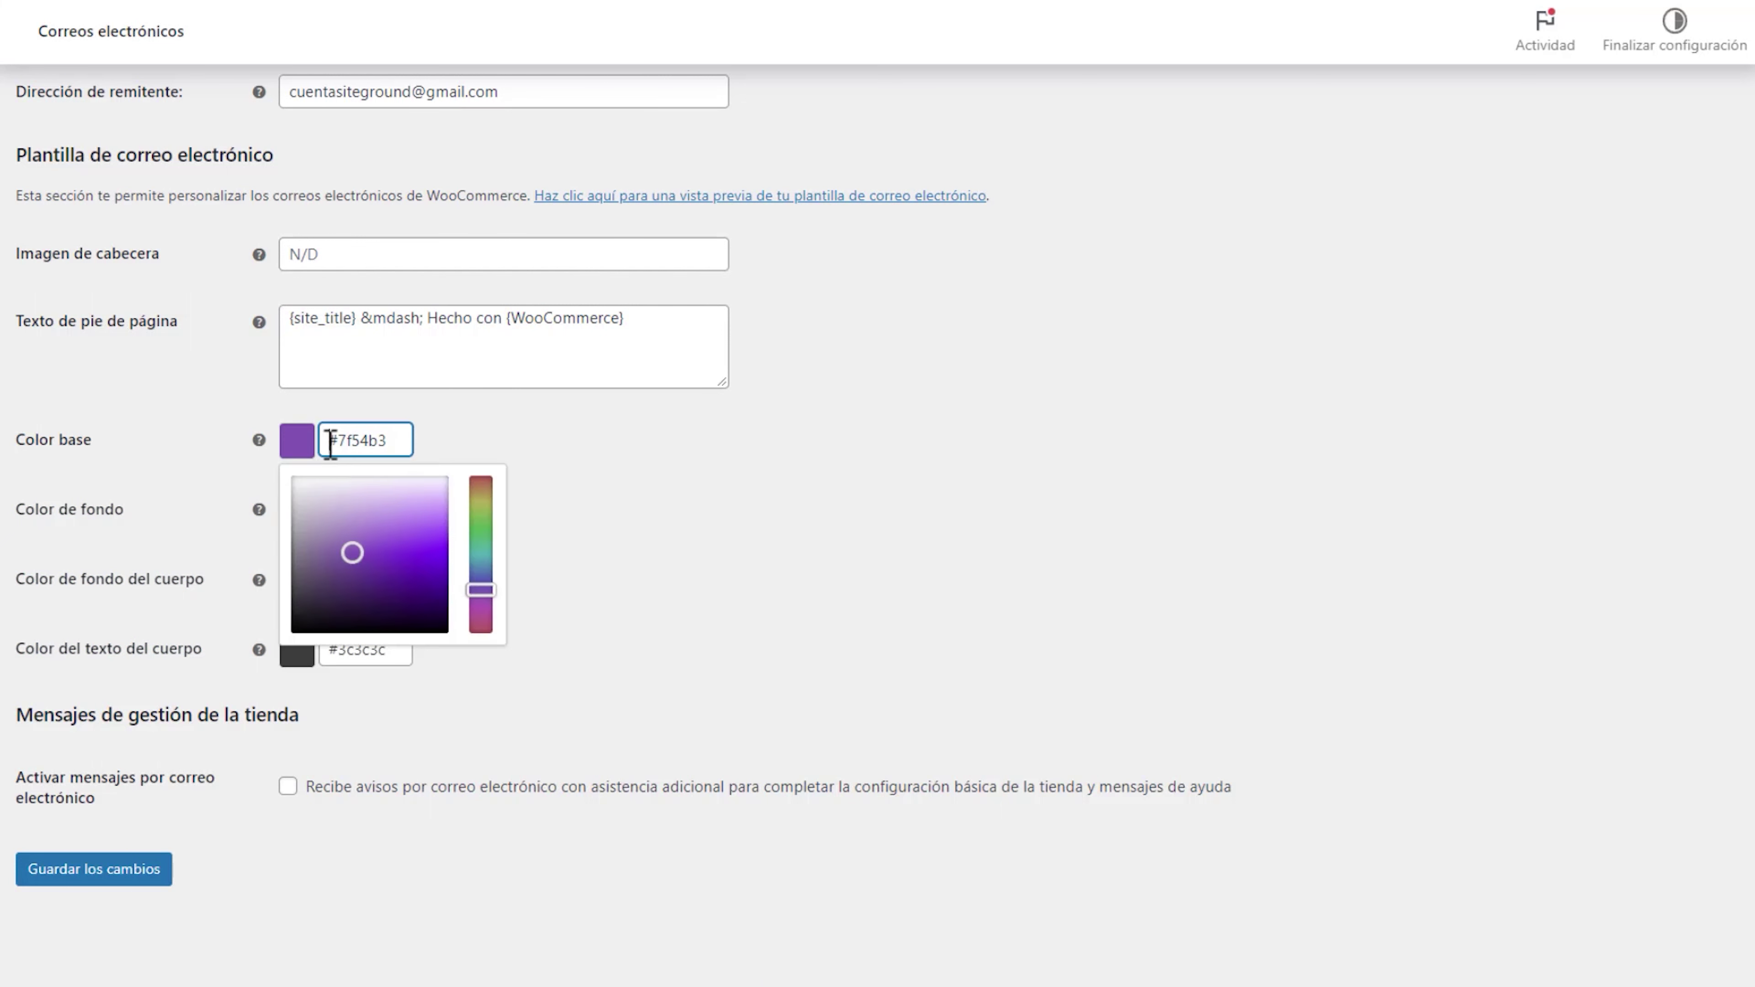
pyautogui.moveTo(383, 553); pyautogui.dragTo(371, 589)
pyautogui.click(587, 553)
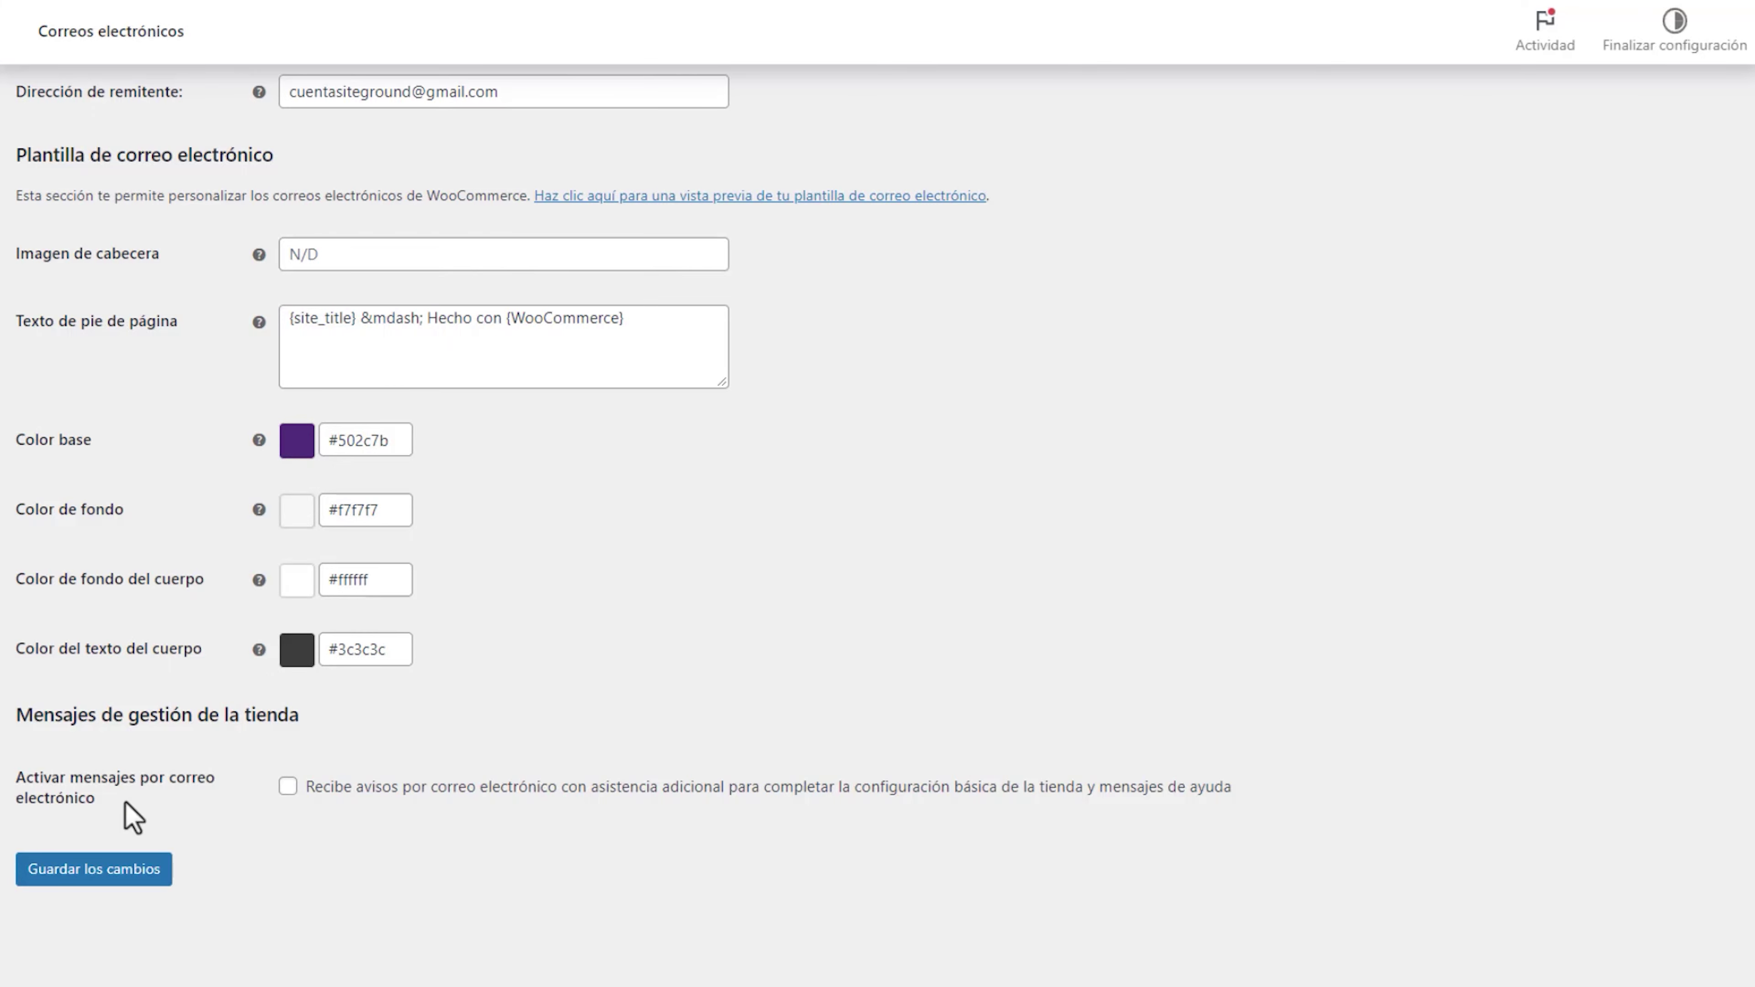
pyautogui.click(101, 879)
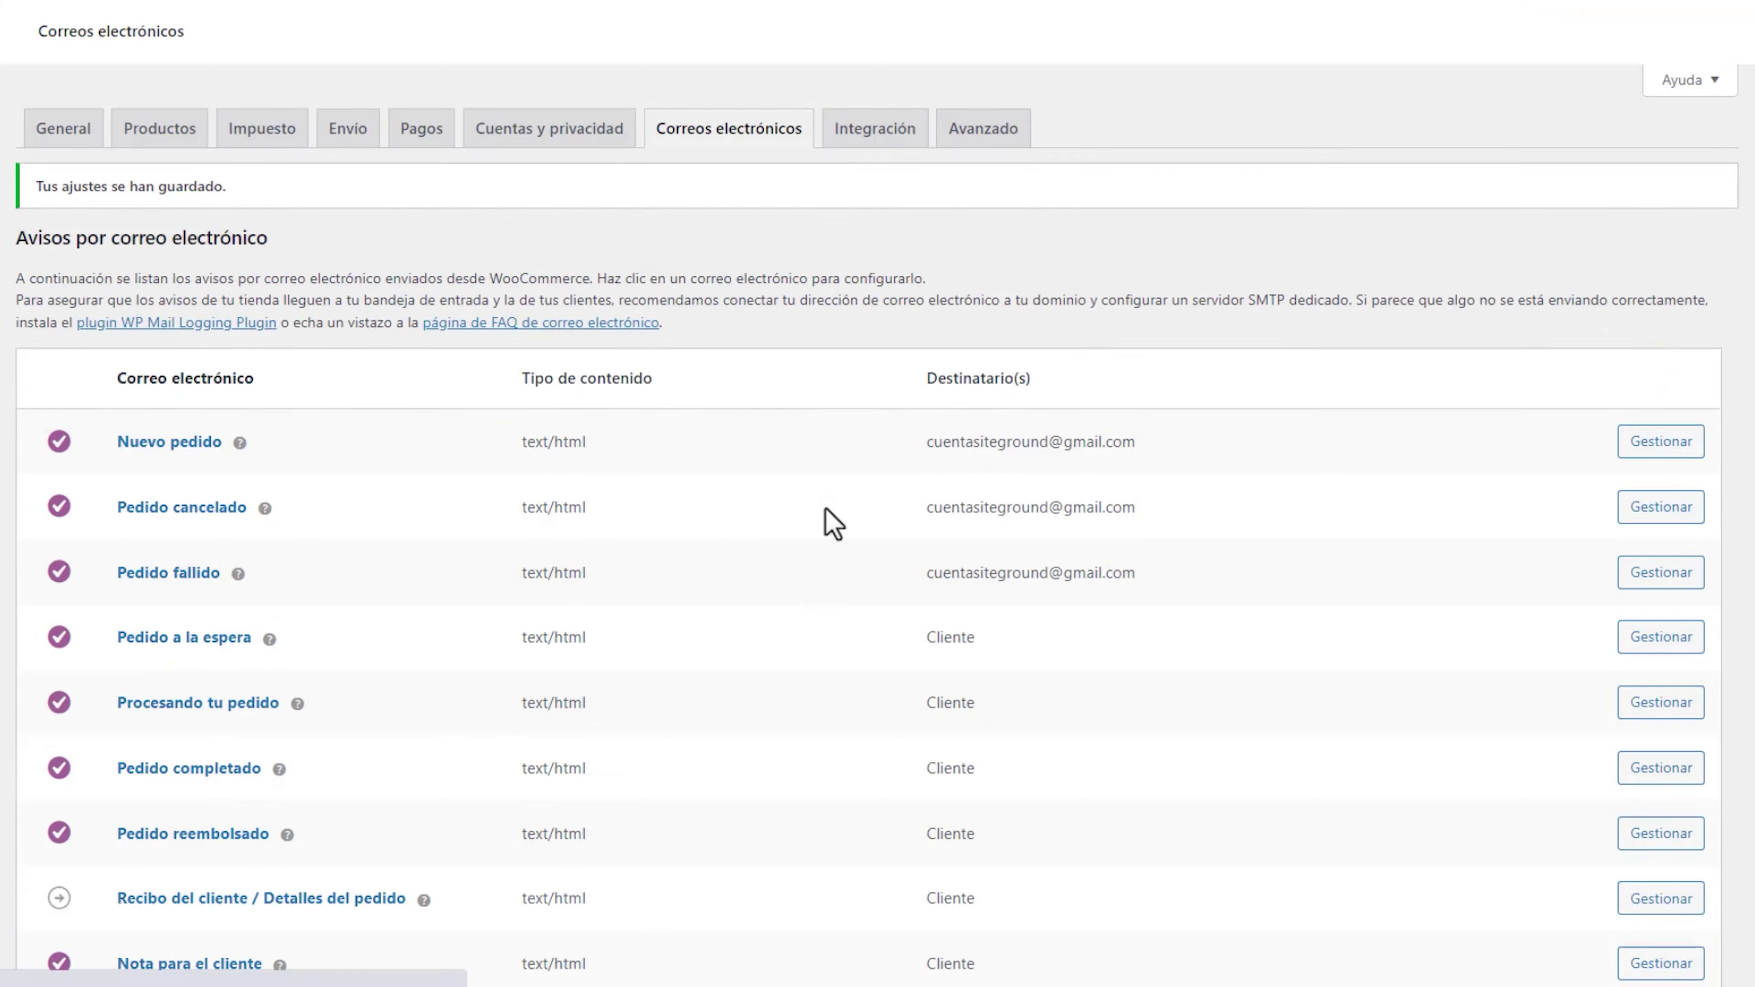
pyautogui.scroll(-15, 829, 518)
pyautogui.click(795, 194)
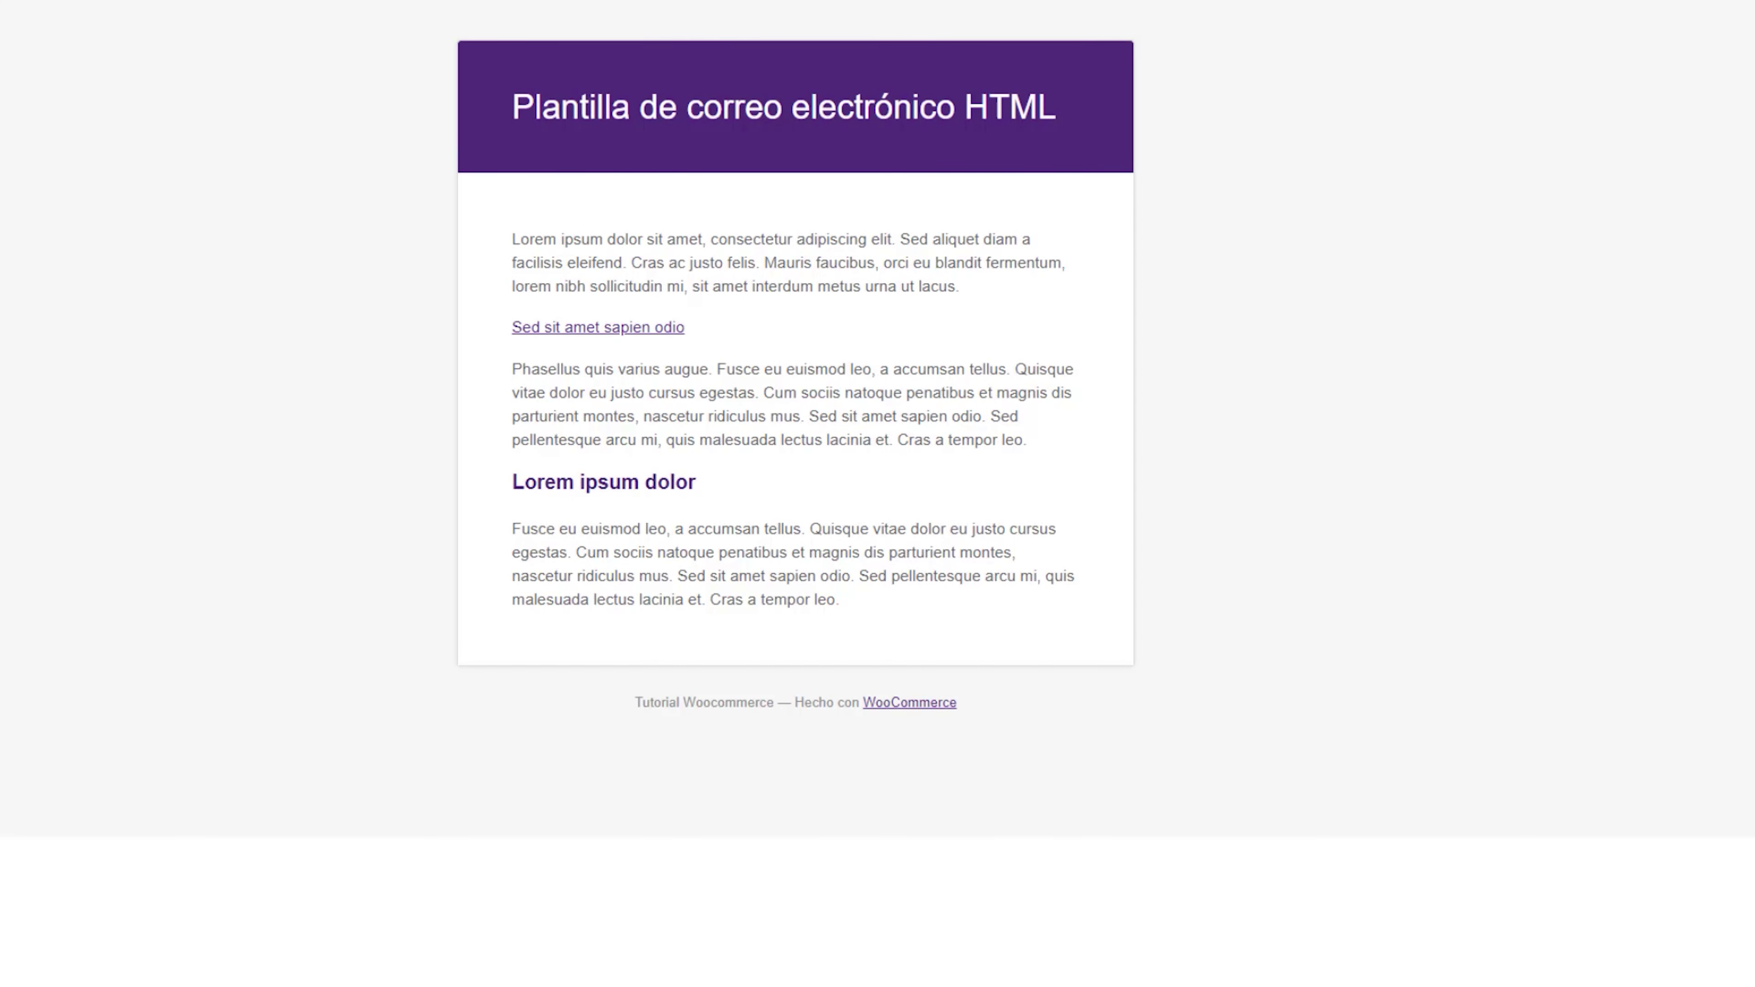
pyautogui.hotkey('ctrl', 'w')
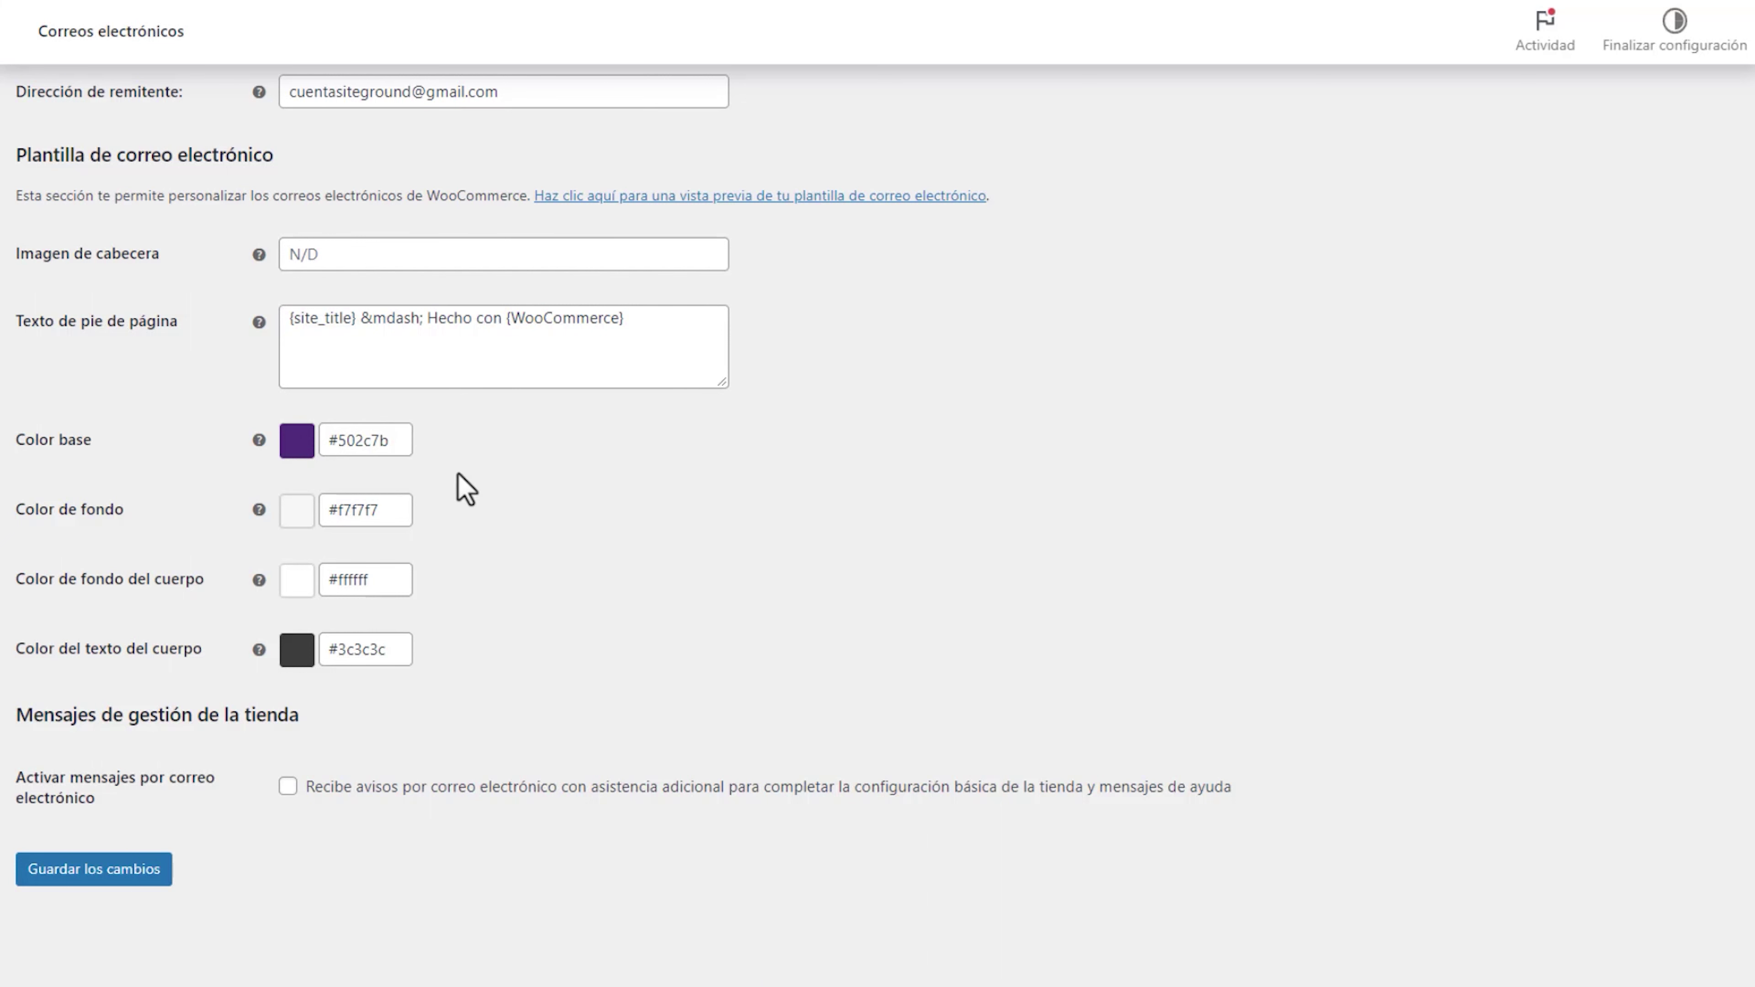
# Step: Change the base colour to the lighter purple #8151bd and save the email settings
pyautogui.click(351, 448)
pyautogui.moveTo(357, 553); pyautogui.dragTo(364, 557)
pyautogui.click(621, 509)
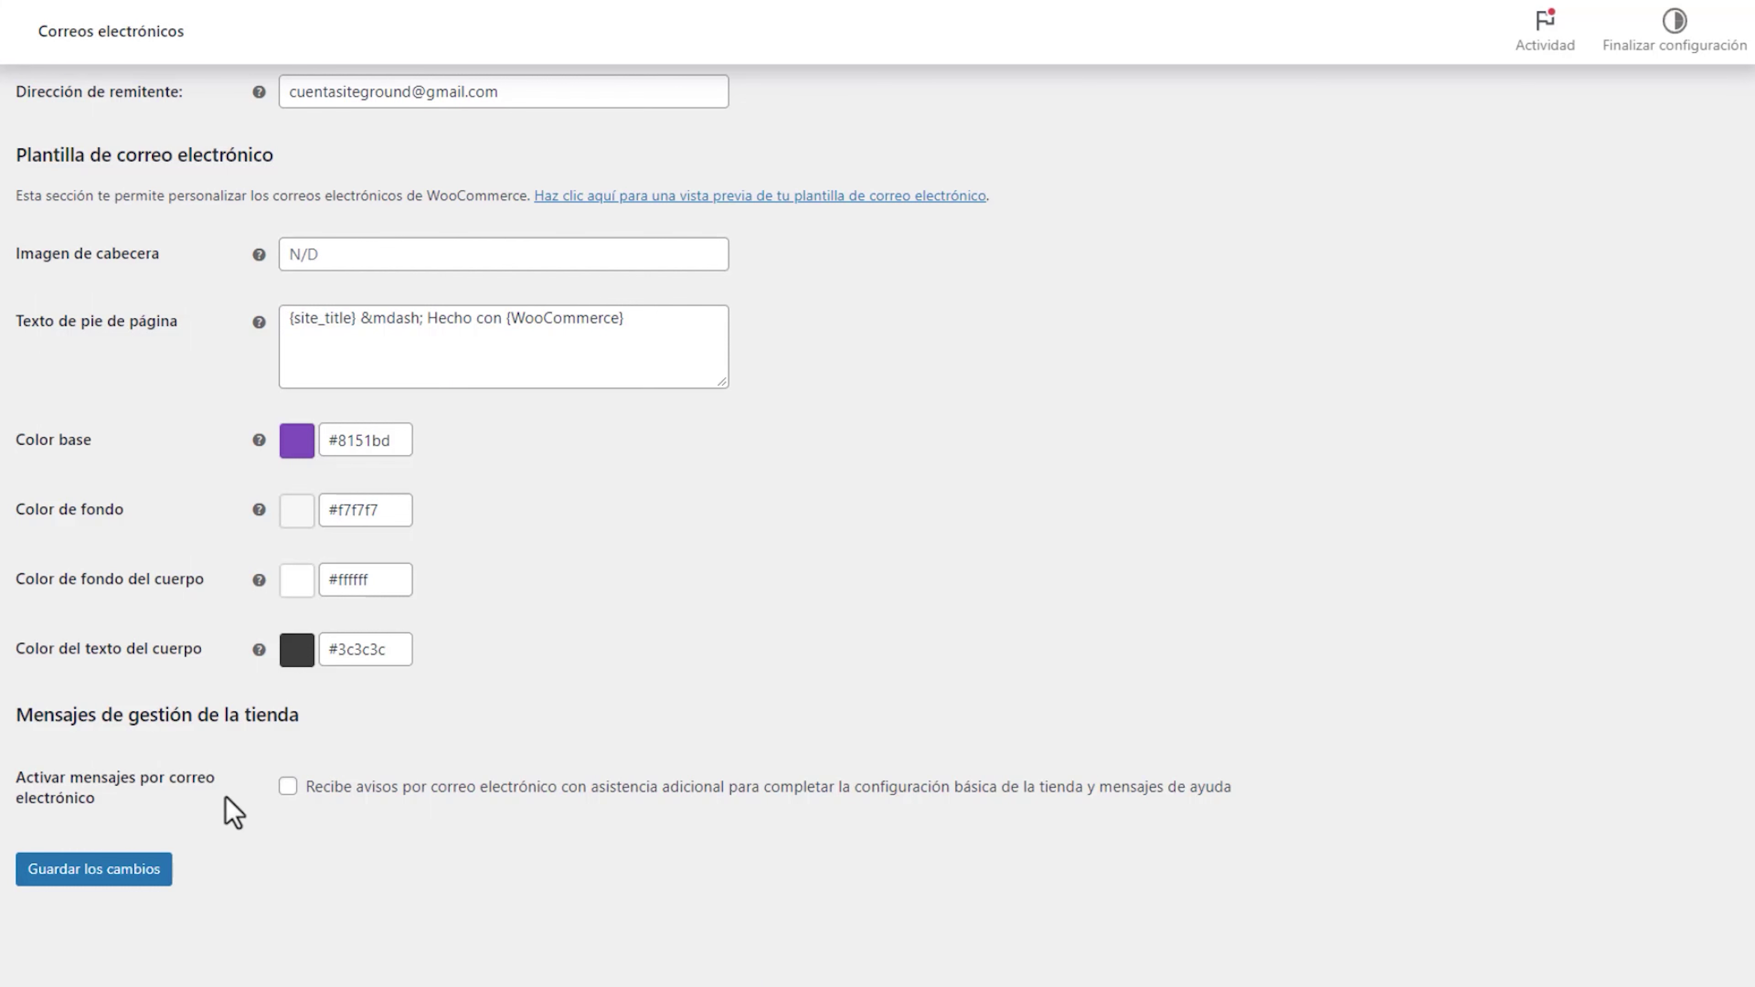
pyautogui.click(131, 878)
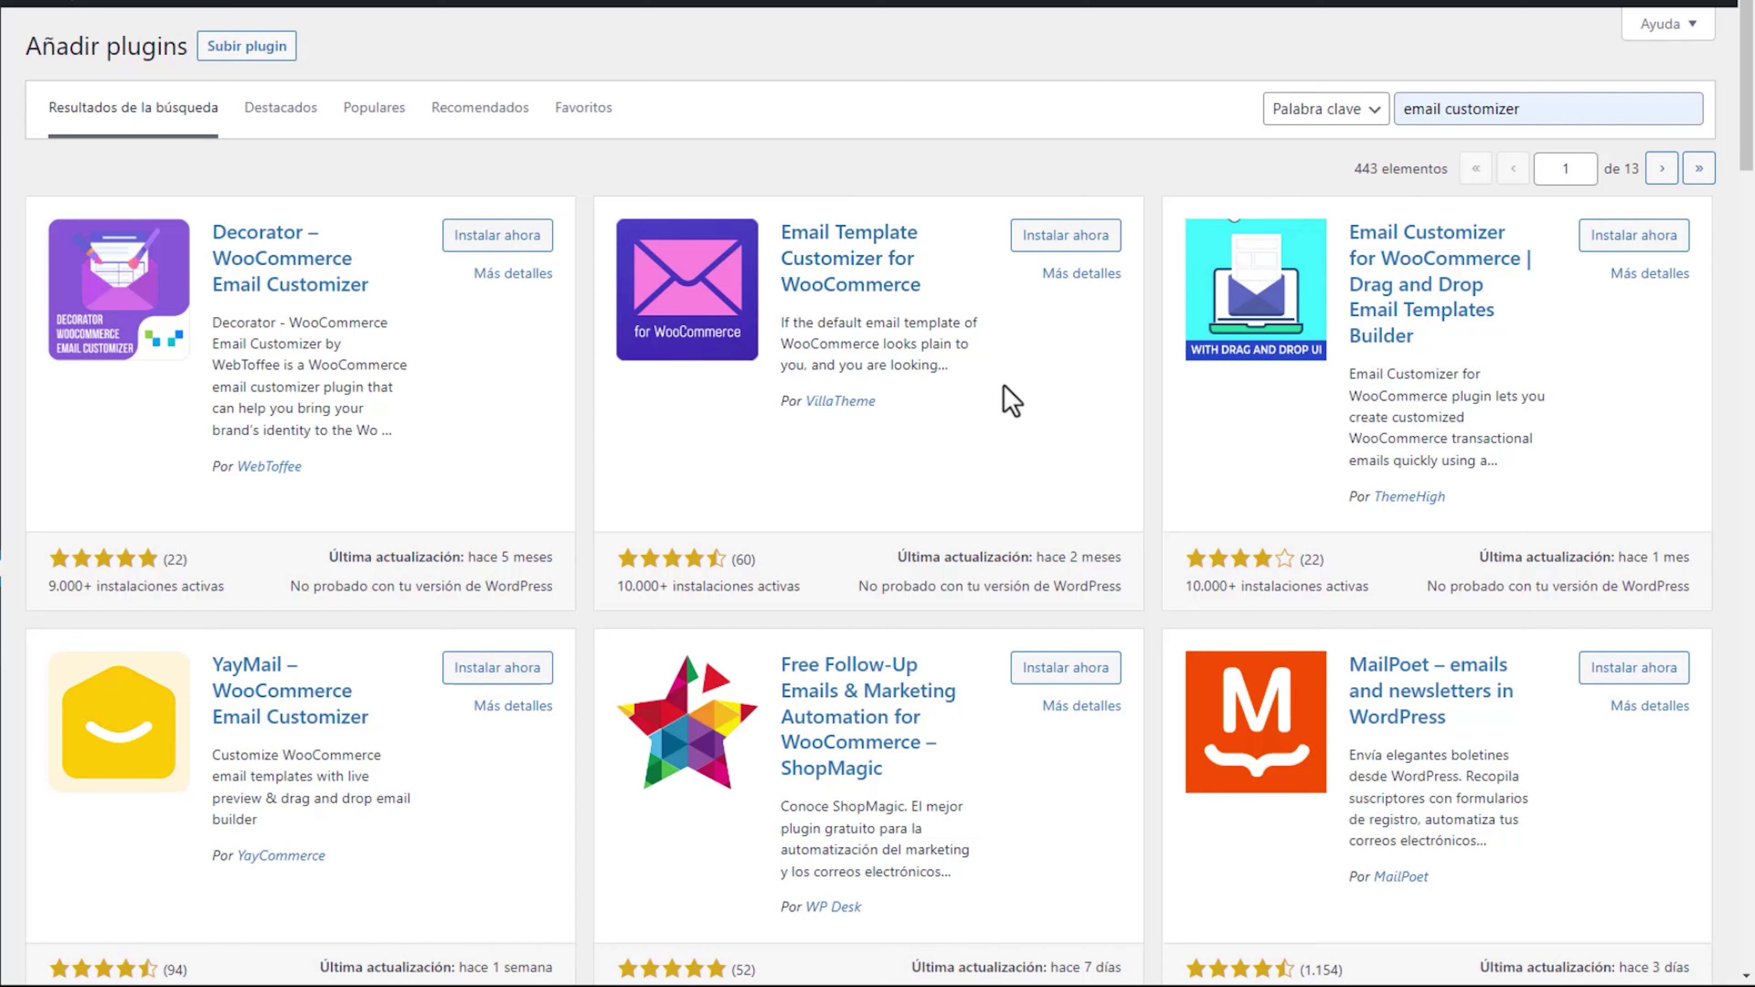
# Step: Advance the MailPoet email to its activation step
pyautogui.scroll(-3, 1009, 399)
pyautogui.scroll(-1, 1008, 399)
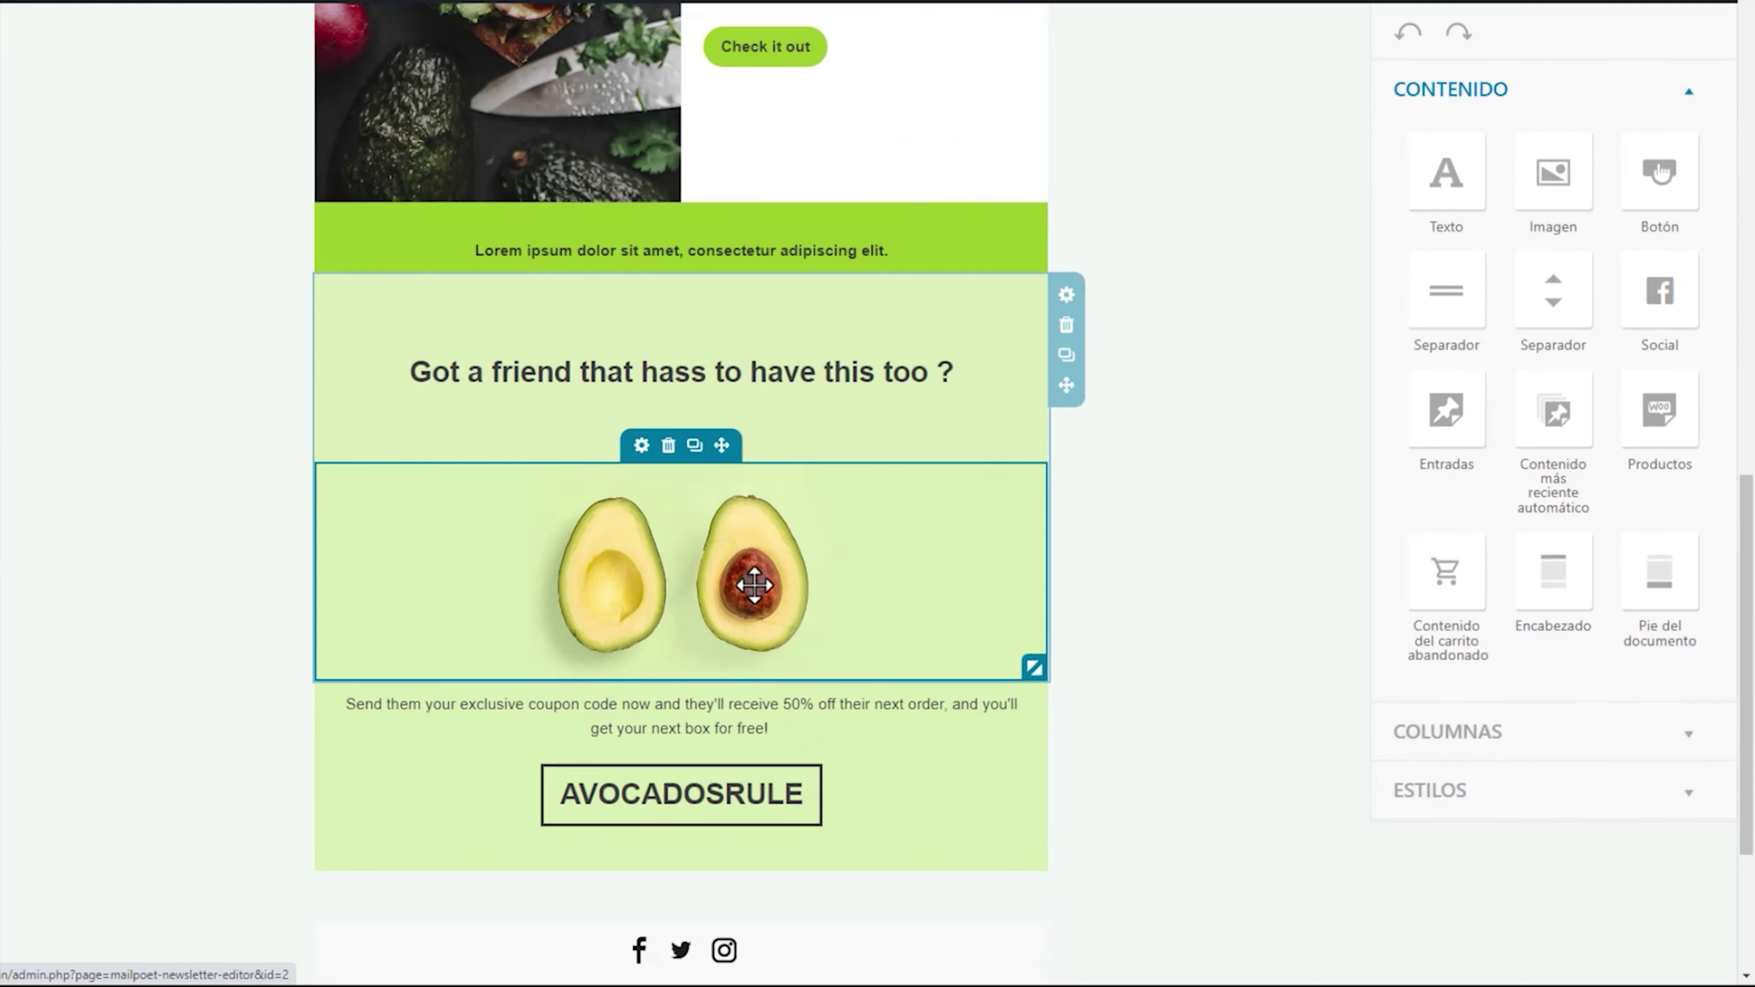
pyautogui.scroll(10, 756, 572)
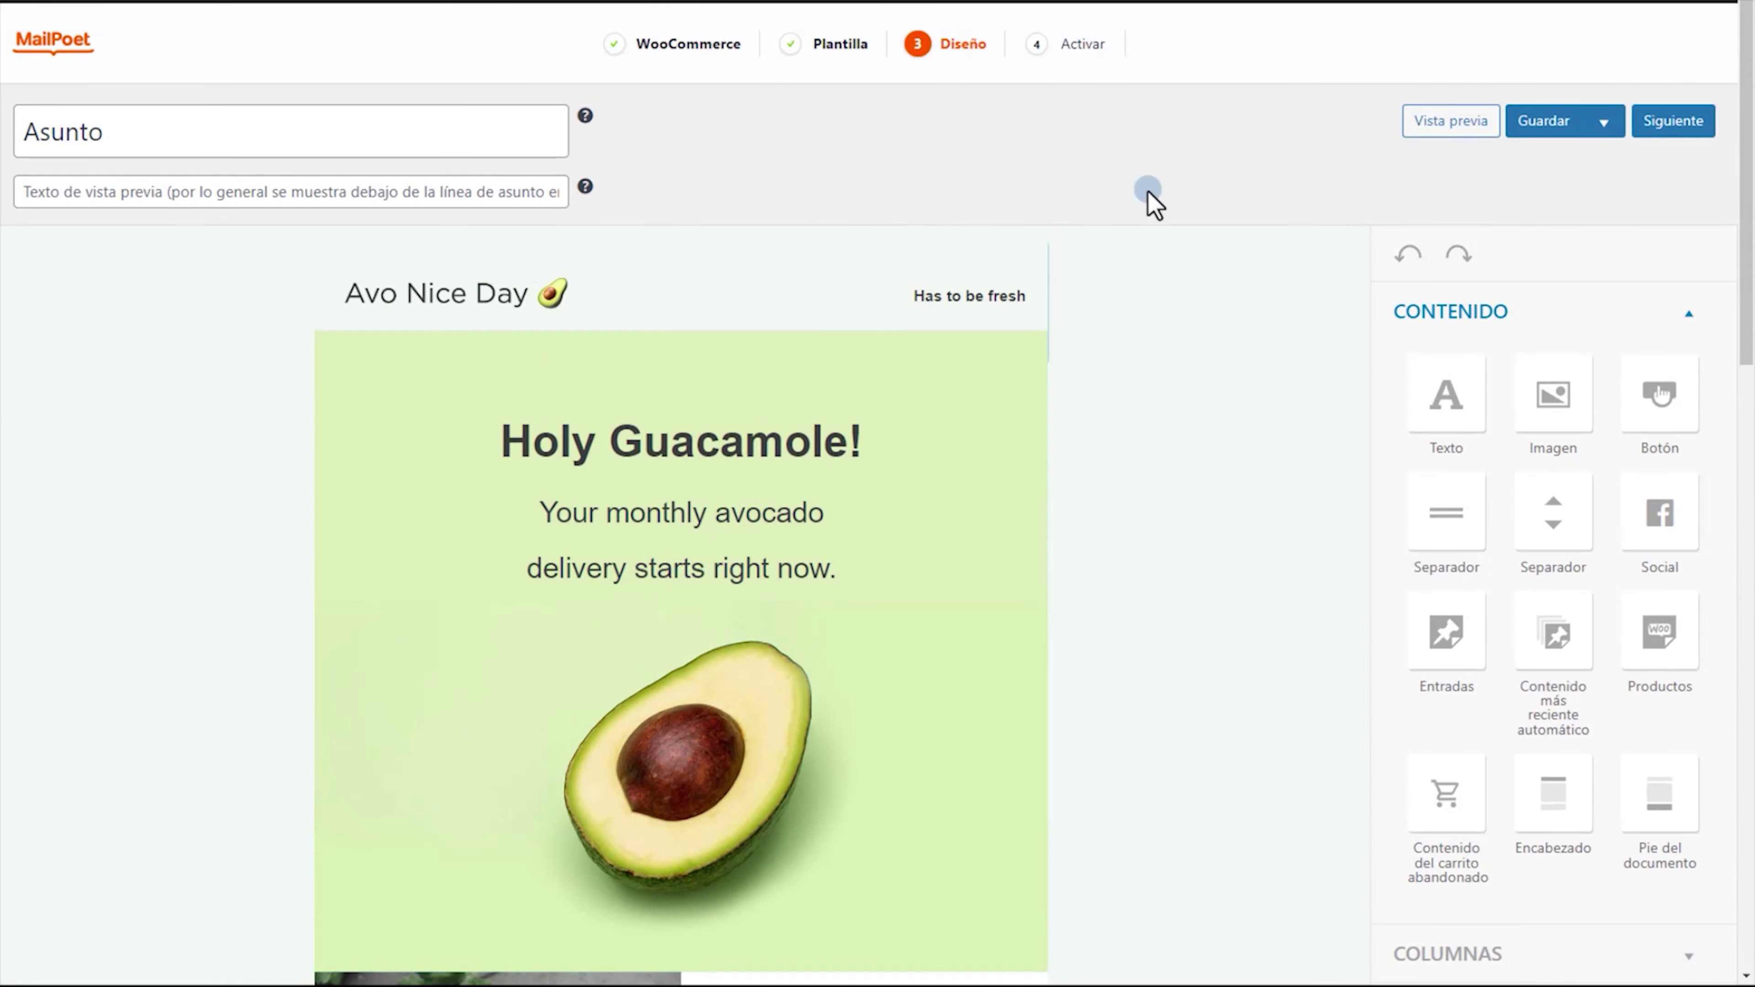
pyautogui.click(1658, 124)
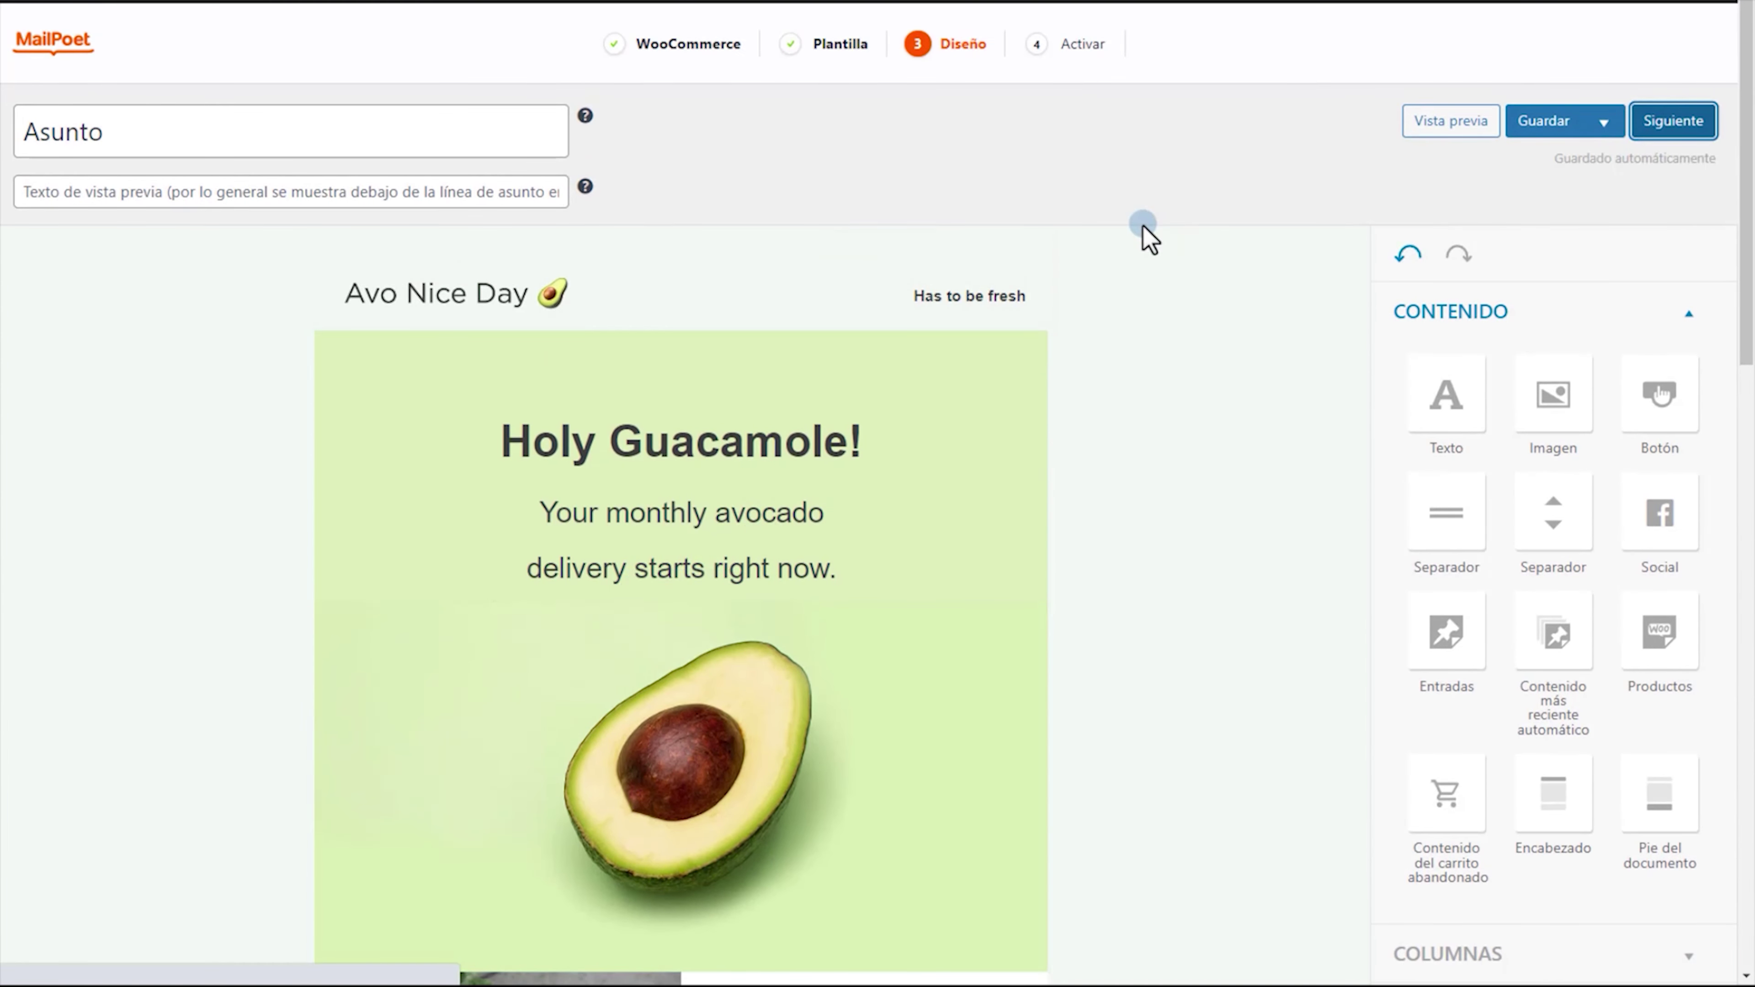
# Step: Install and activate YayMail – WooCommerce Email Customizer and launch its customizer
pyautogui.scroll(-3, 839, 363)
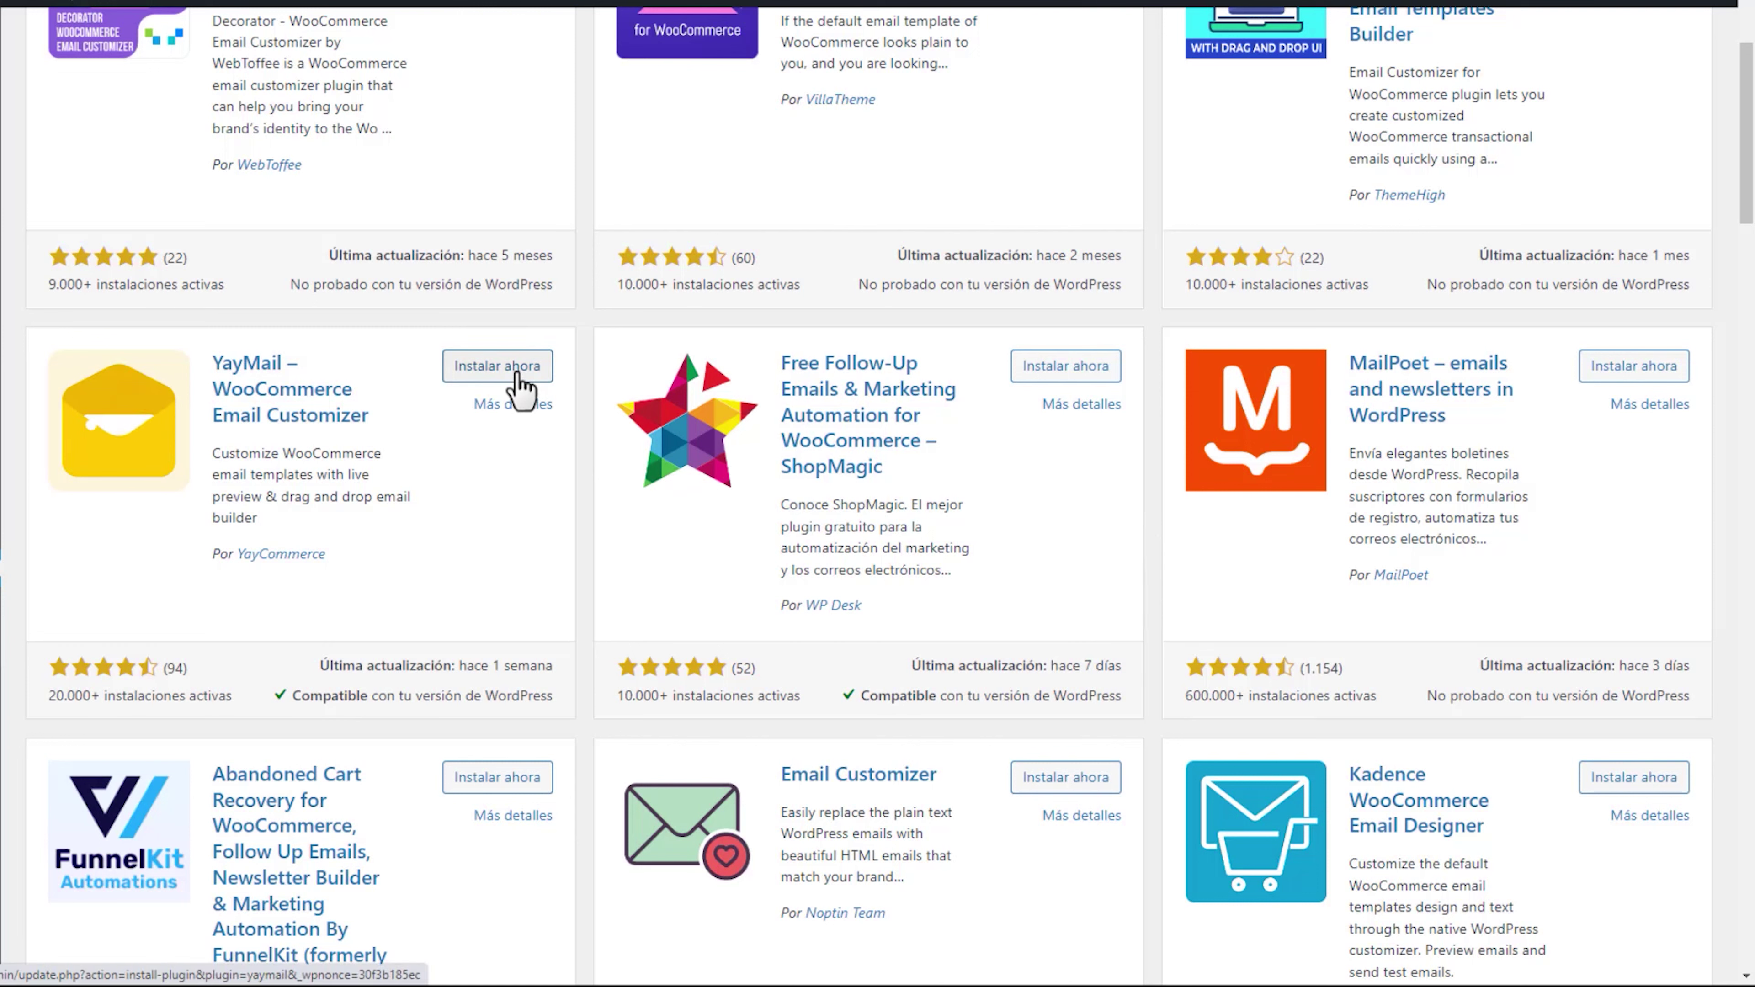
pyautogui.click(517, 373)
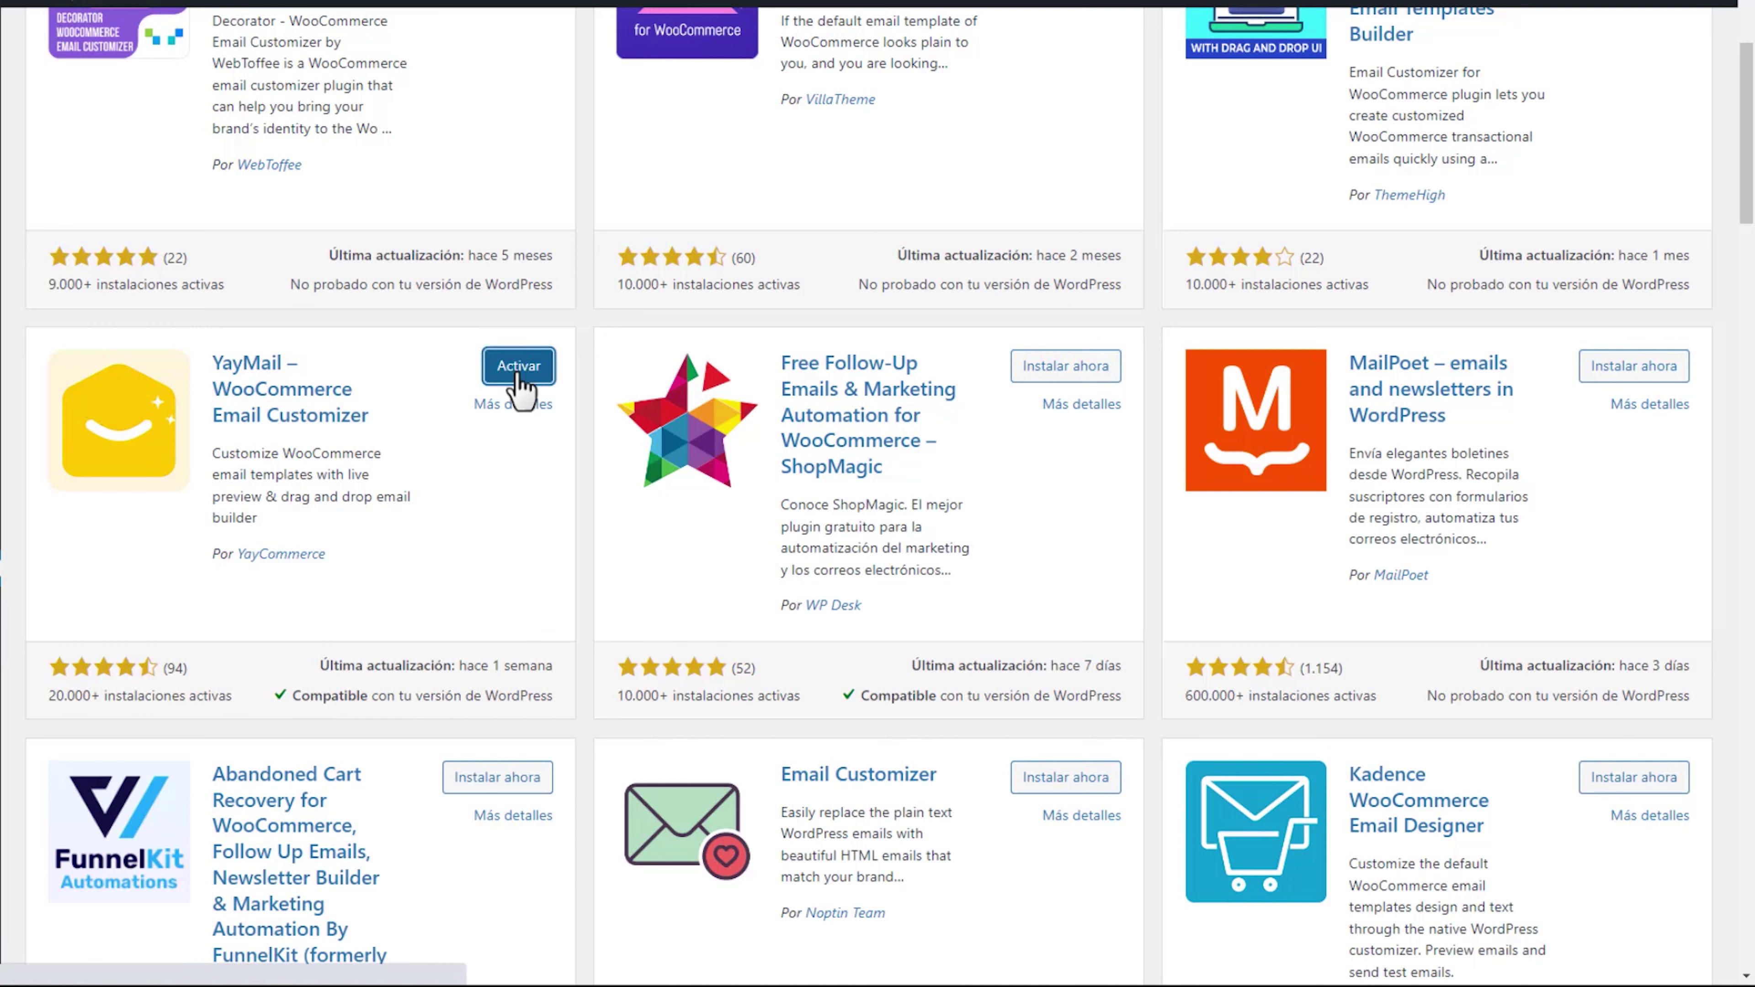
pyautogui.click(517, 370)
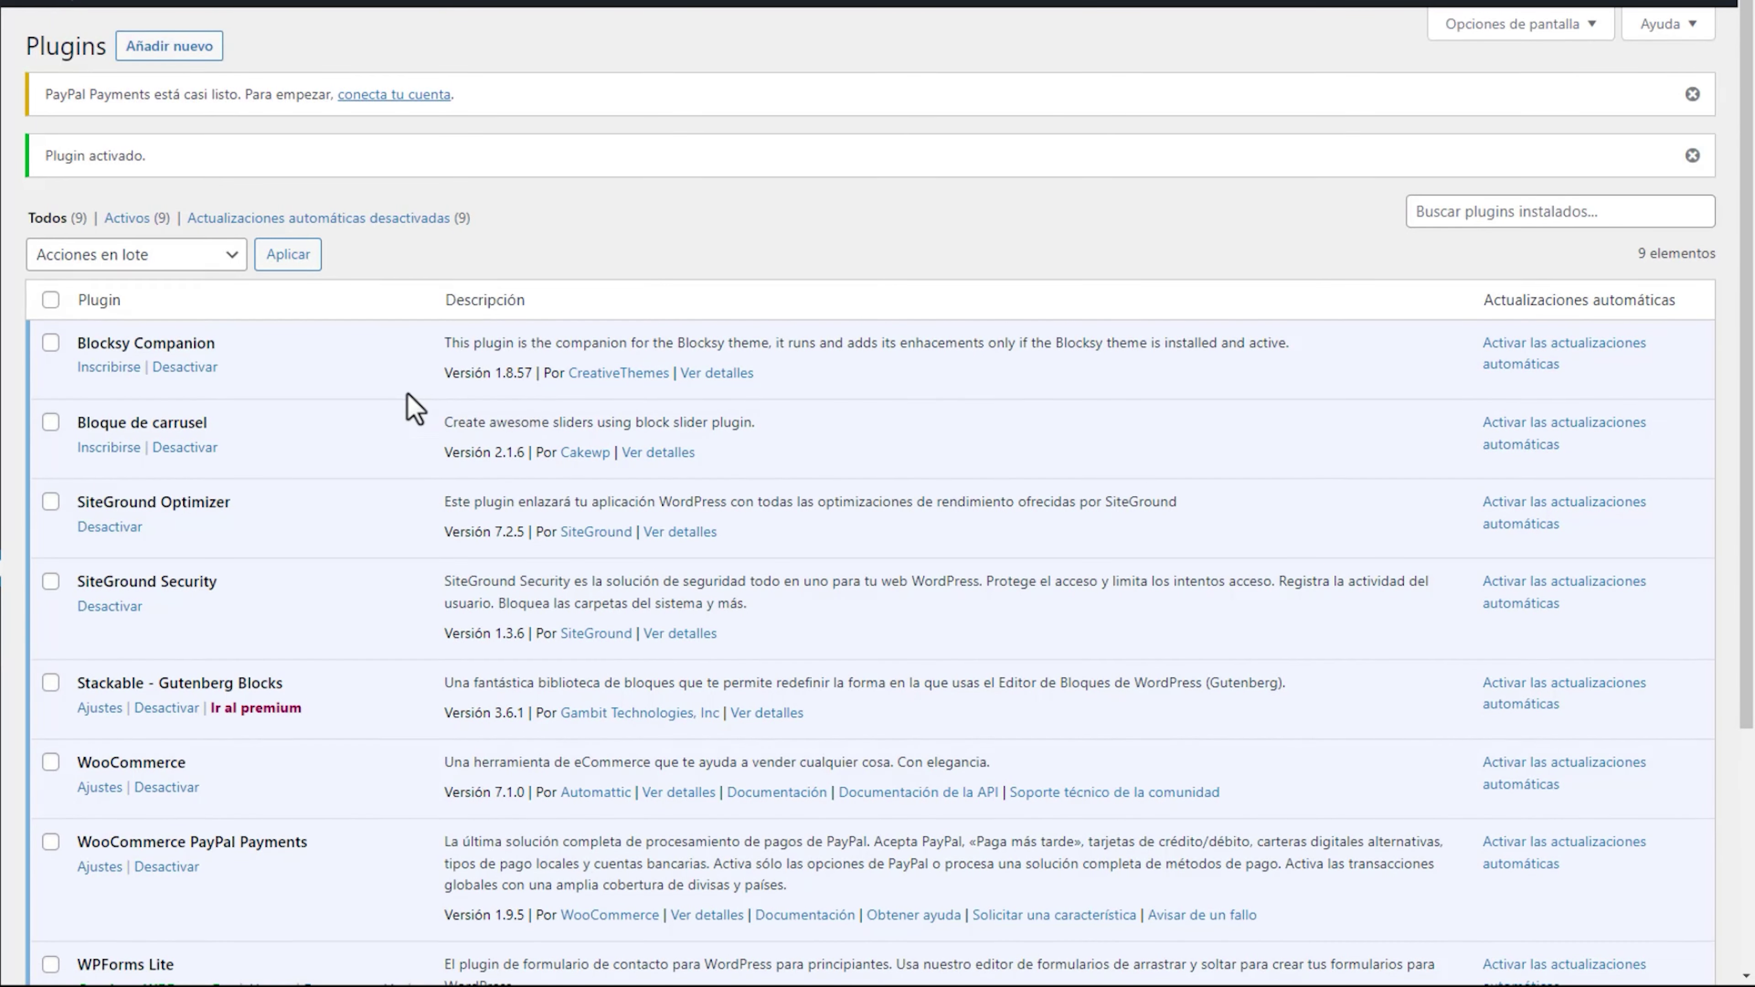
pyautogui.scroll(-5, 407, 394)
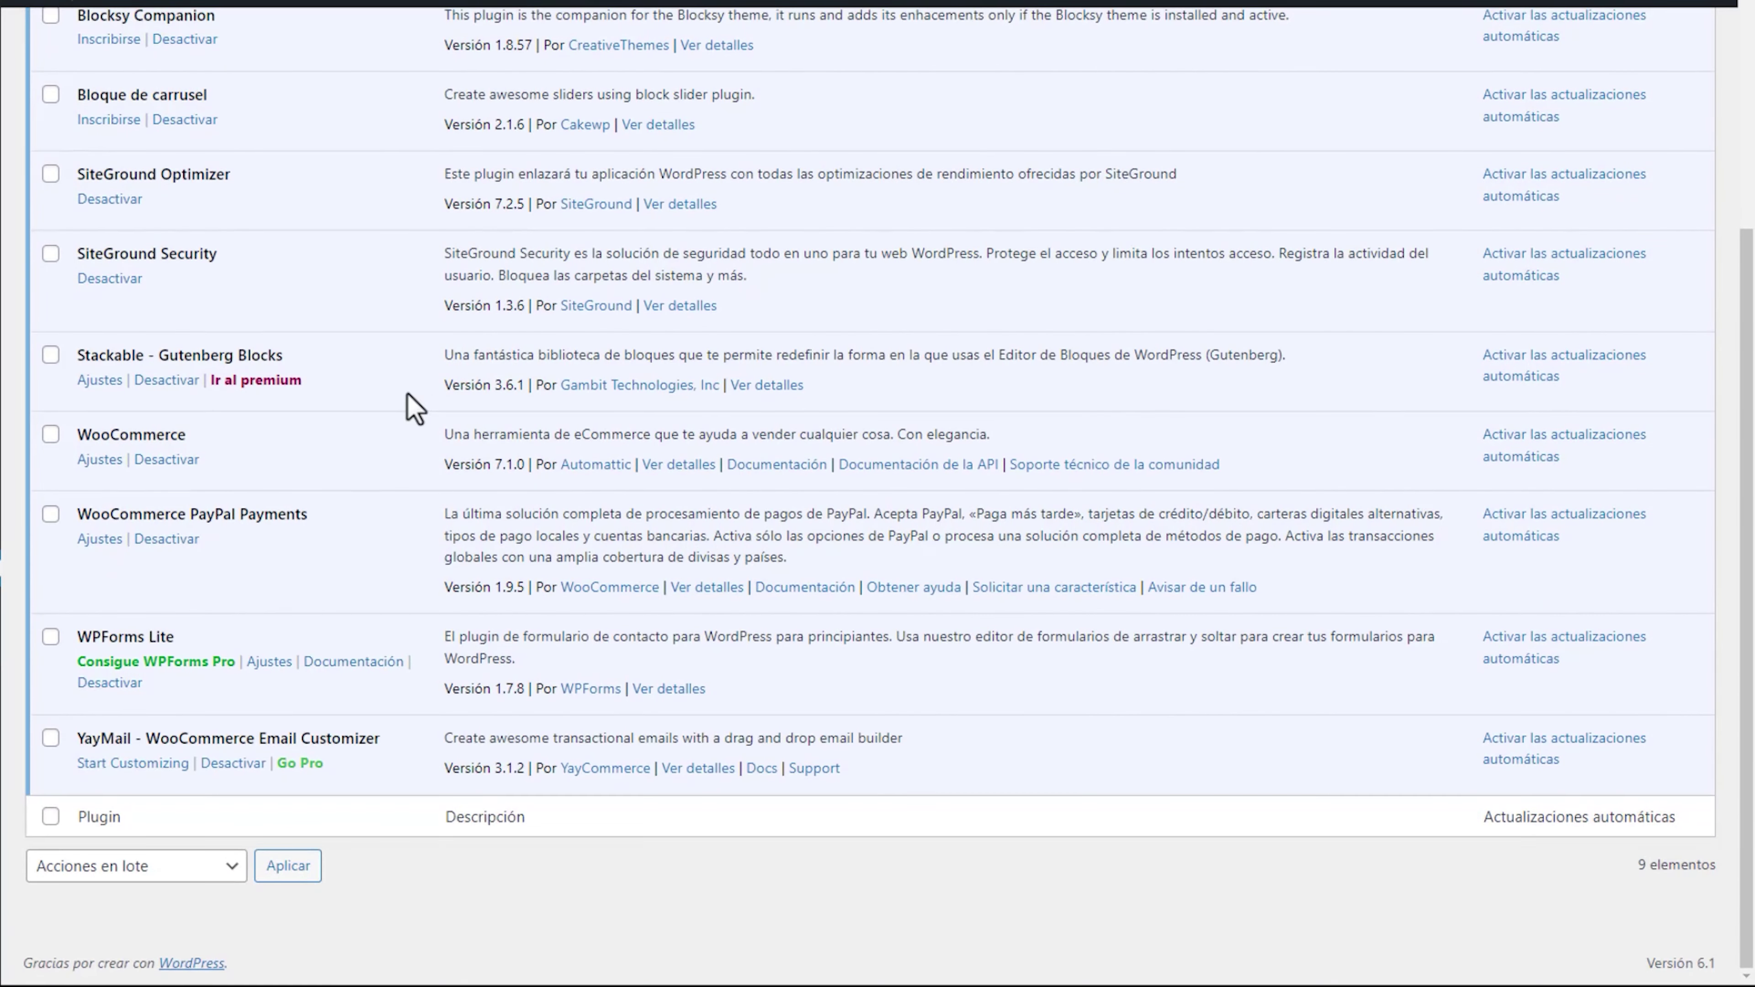
pyautogui.click(136, 769)
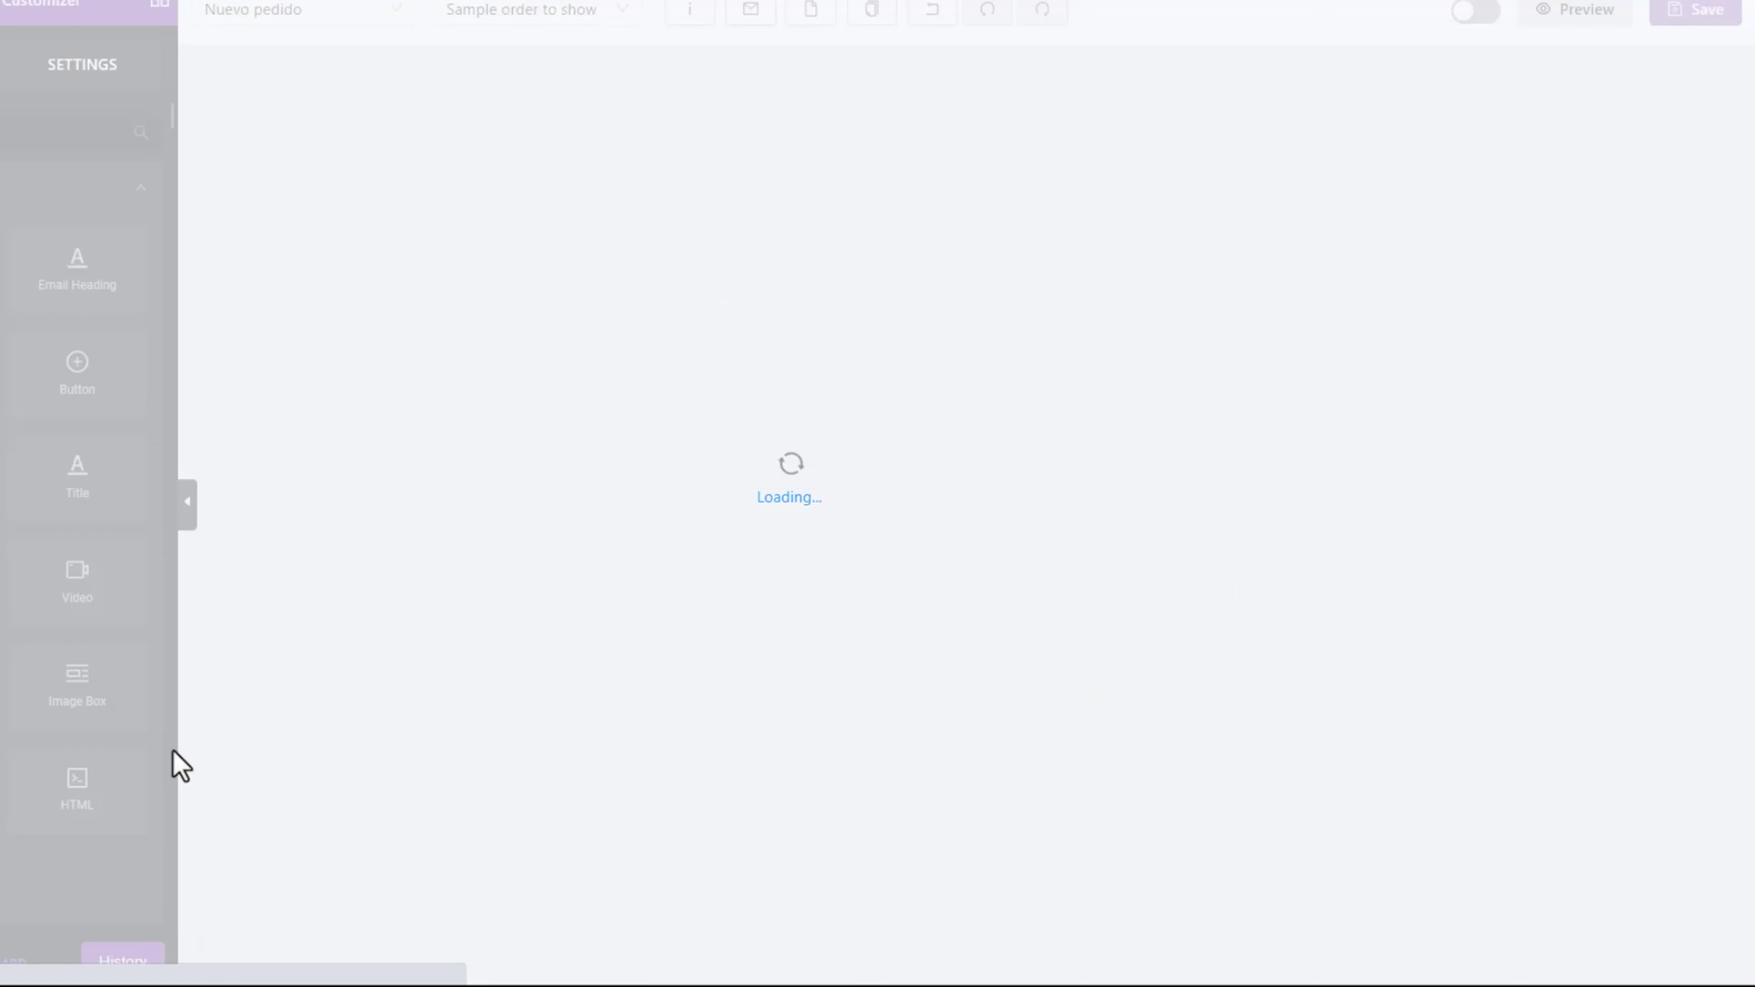
# Step: Test the Woo logo's left, right and centre alignment and moves, keeping it centred above the heading
pyautogui.click(905, 188)
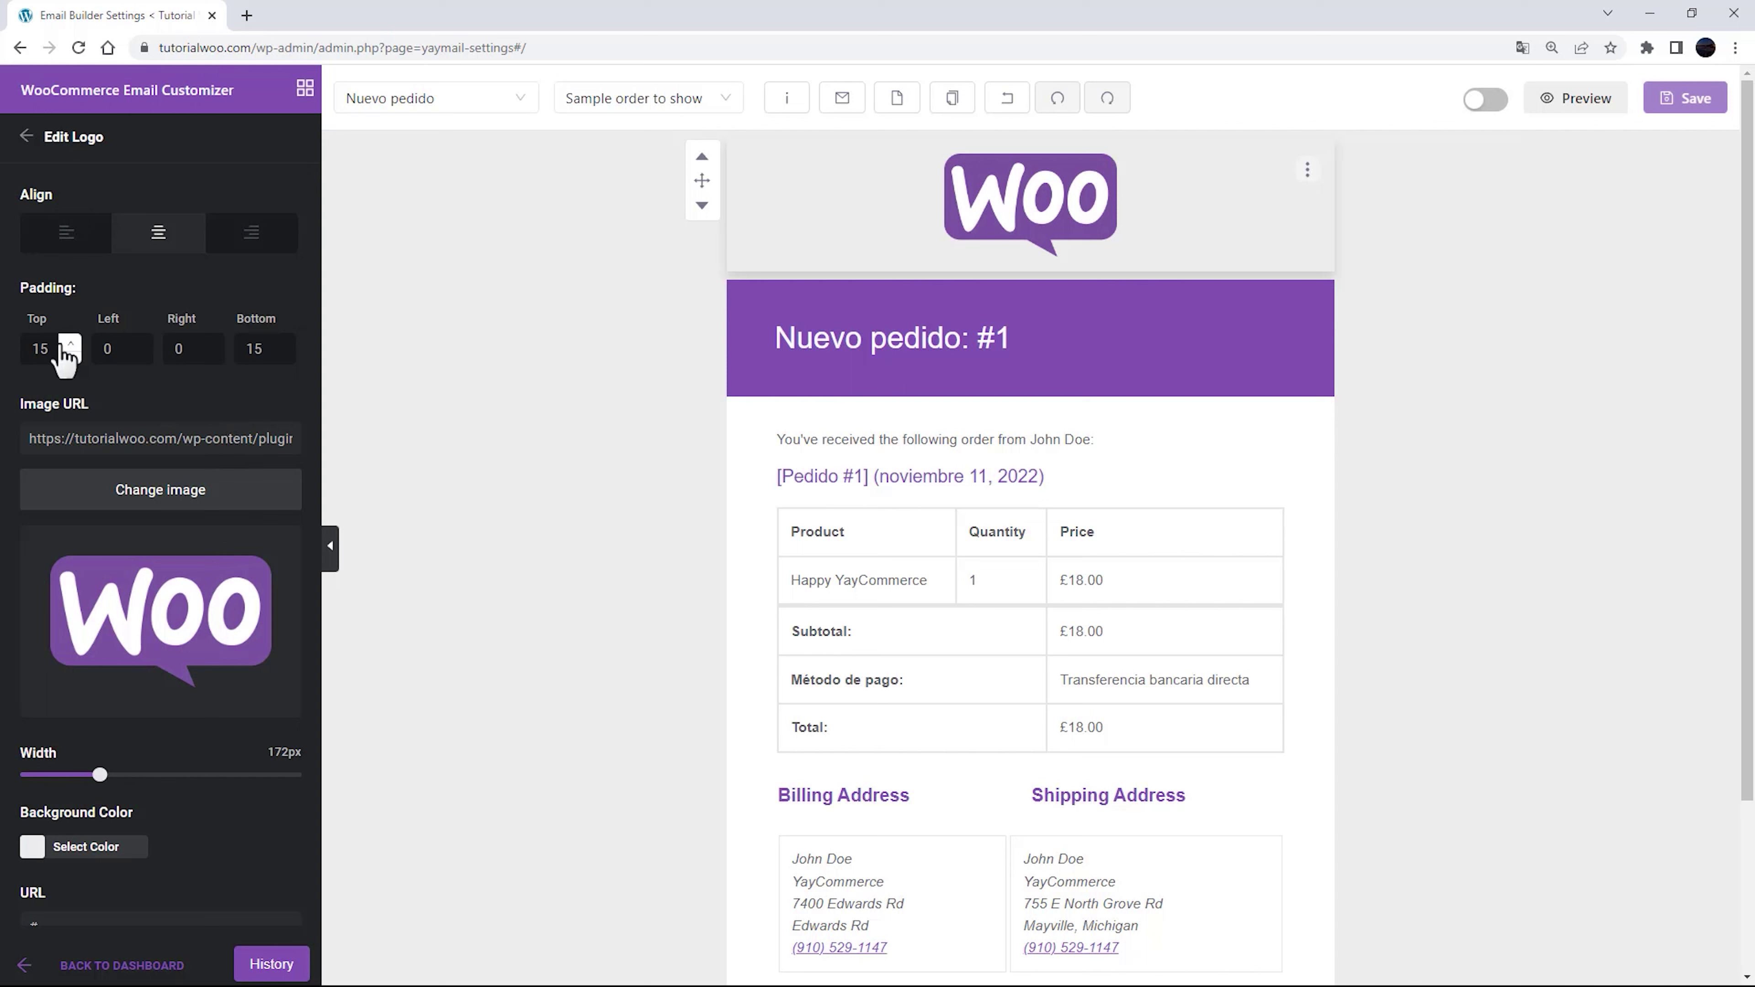
pyautogui.click(72, 256)
pyautogui.click(138, 253)
pyautogui.click(251, 235)
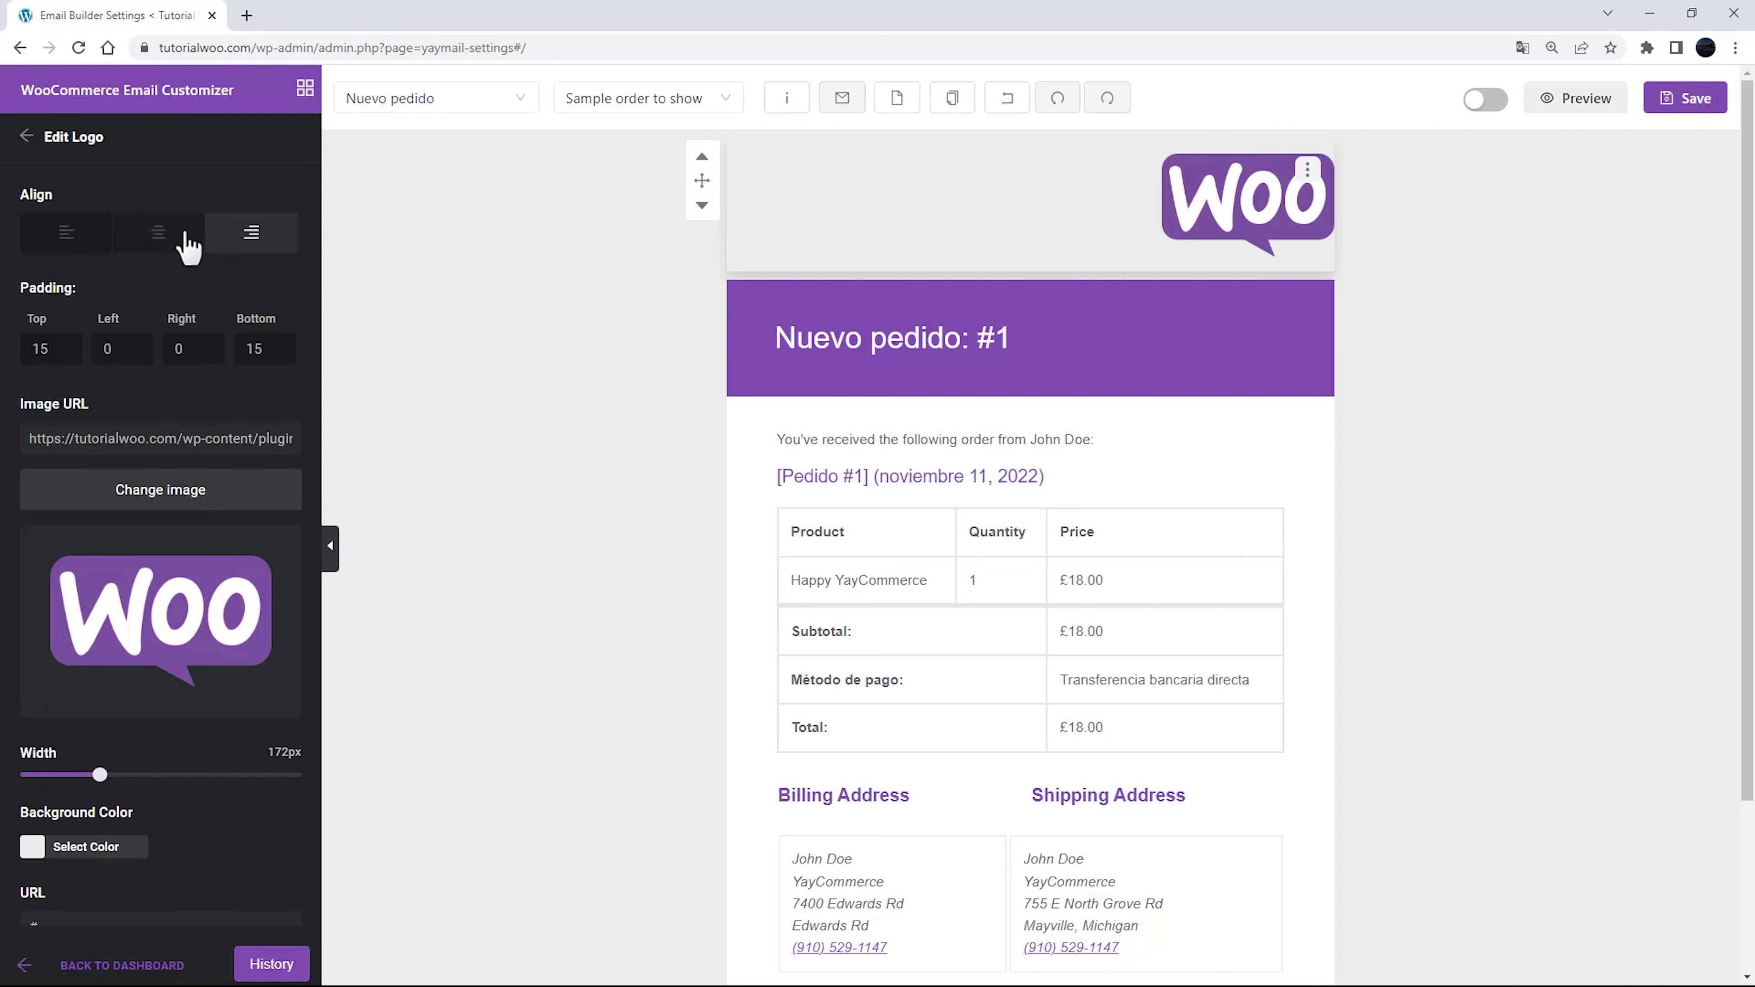
pyautogui.click(160, 236)
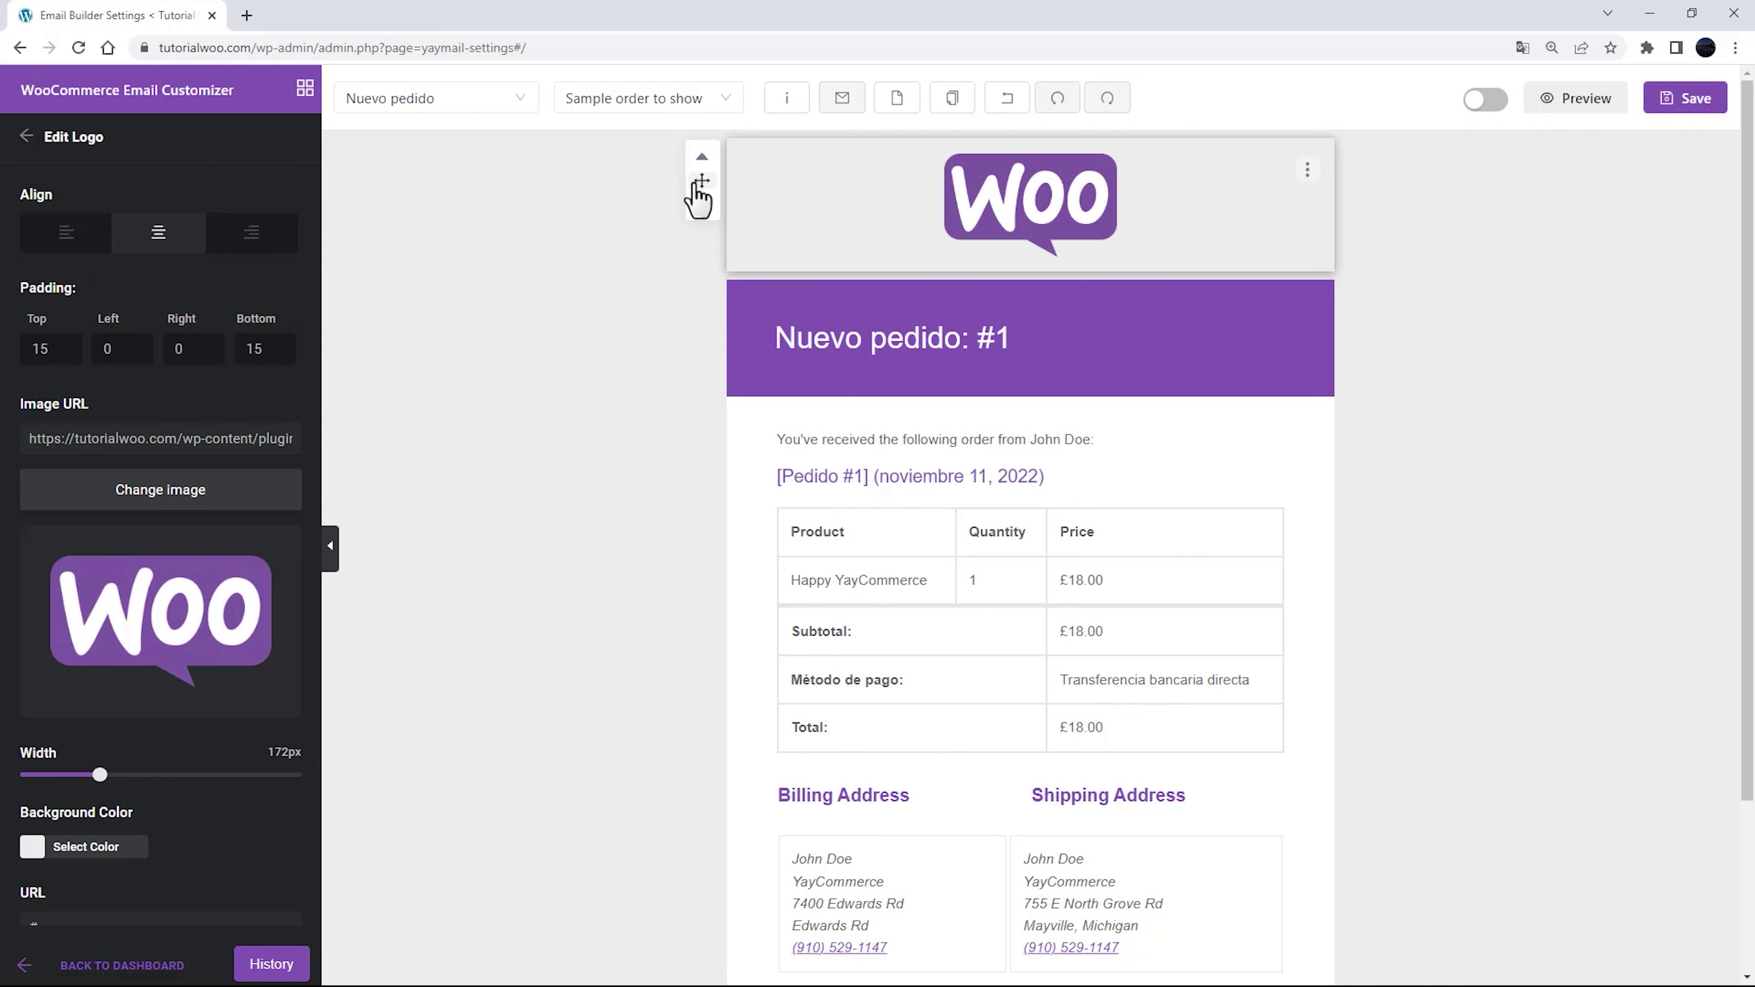
pyautogui.click(702, 205)
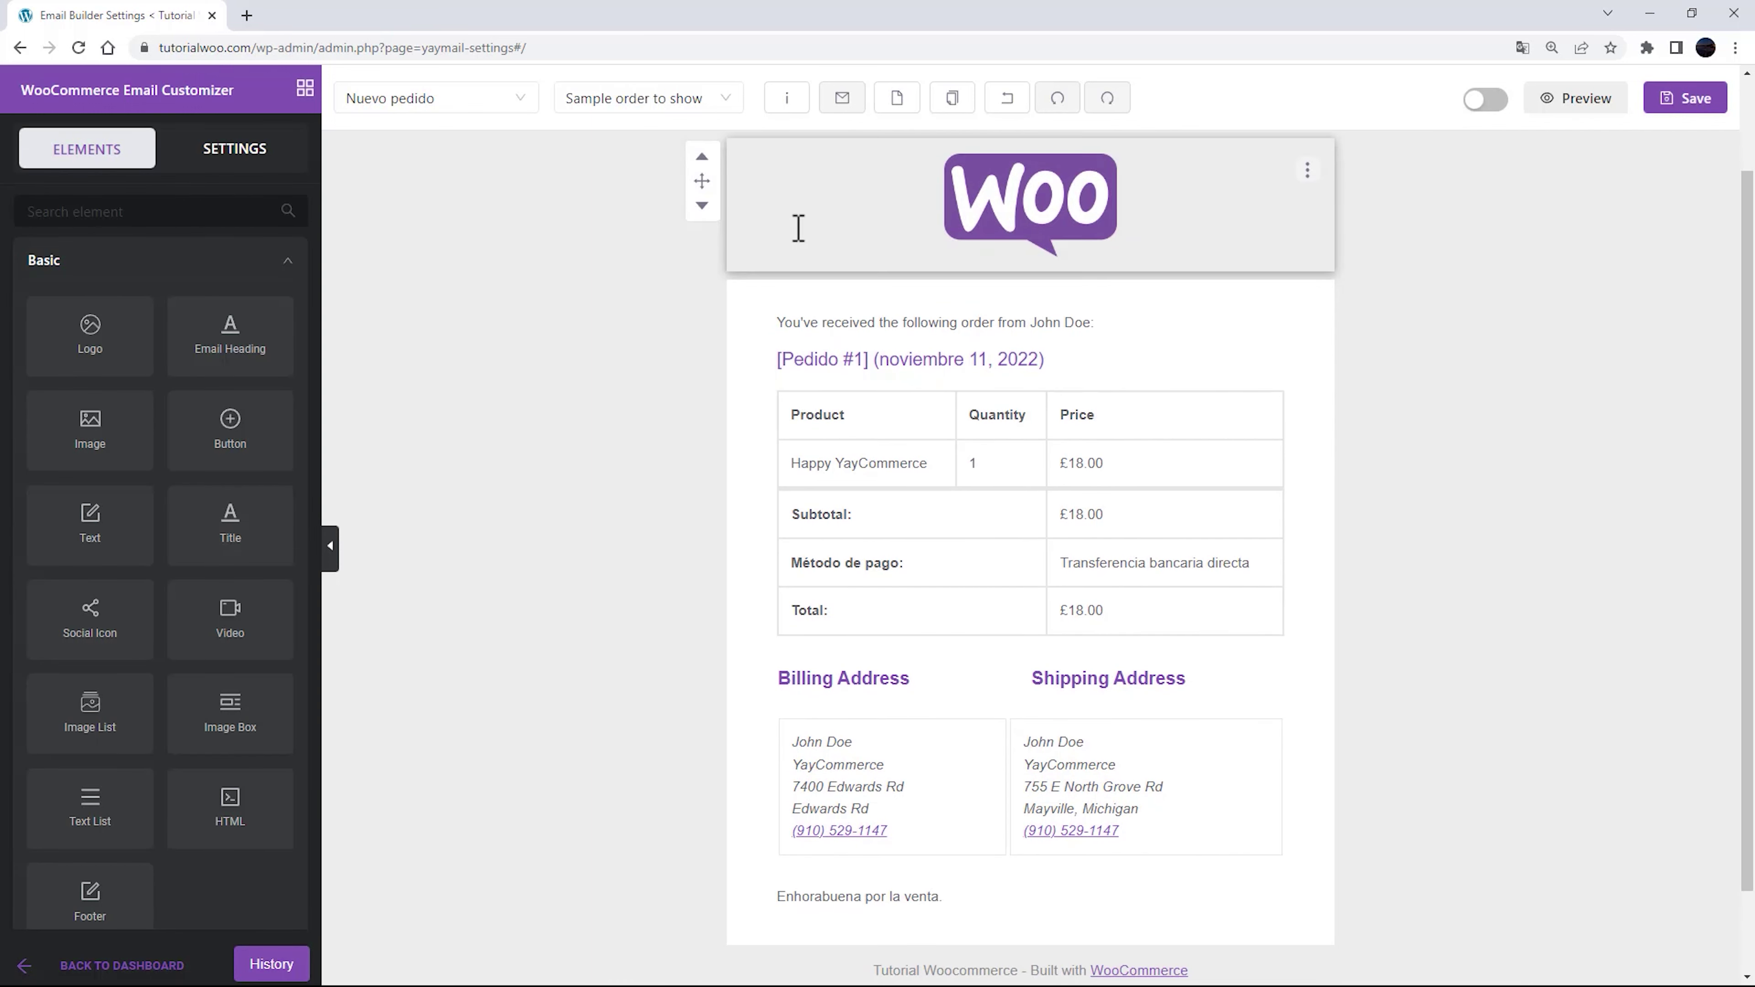
pyautogui.scroll(2, 798, 228)
pyautogui.click(701, 270)
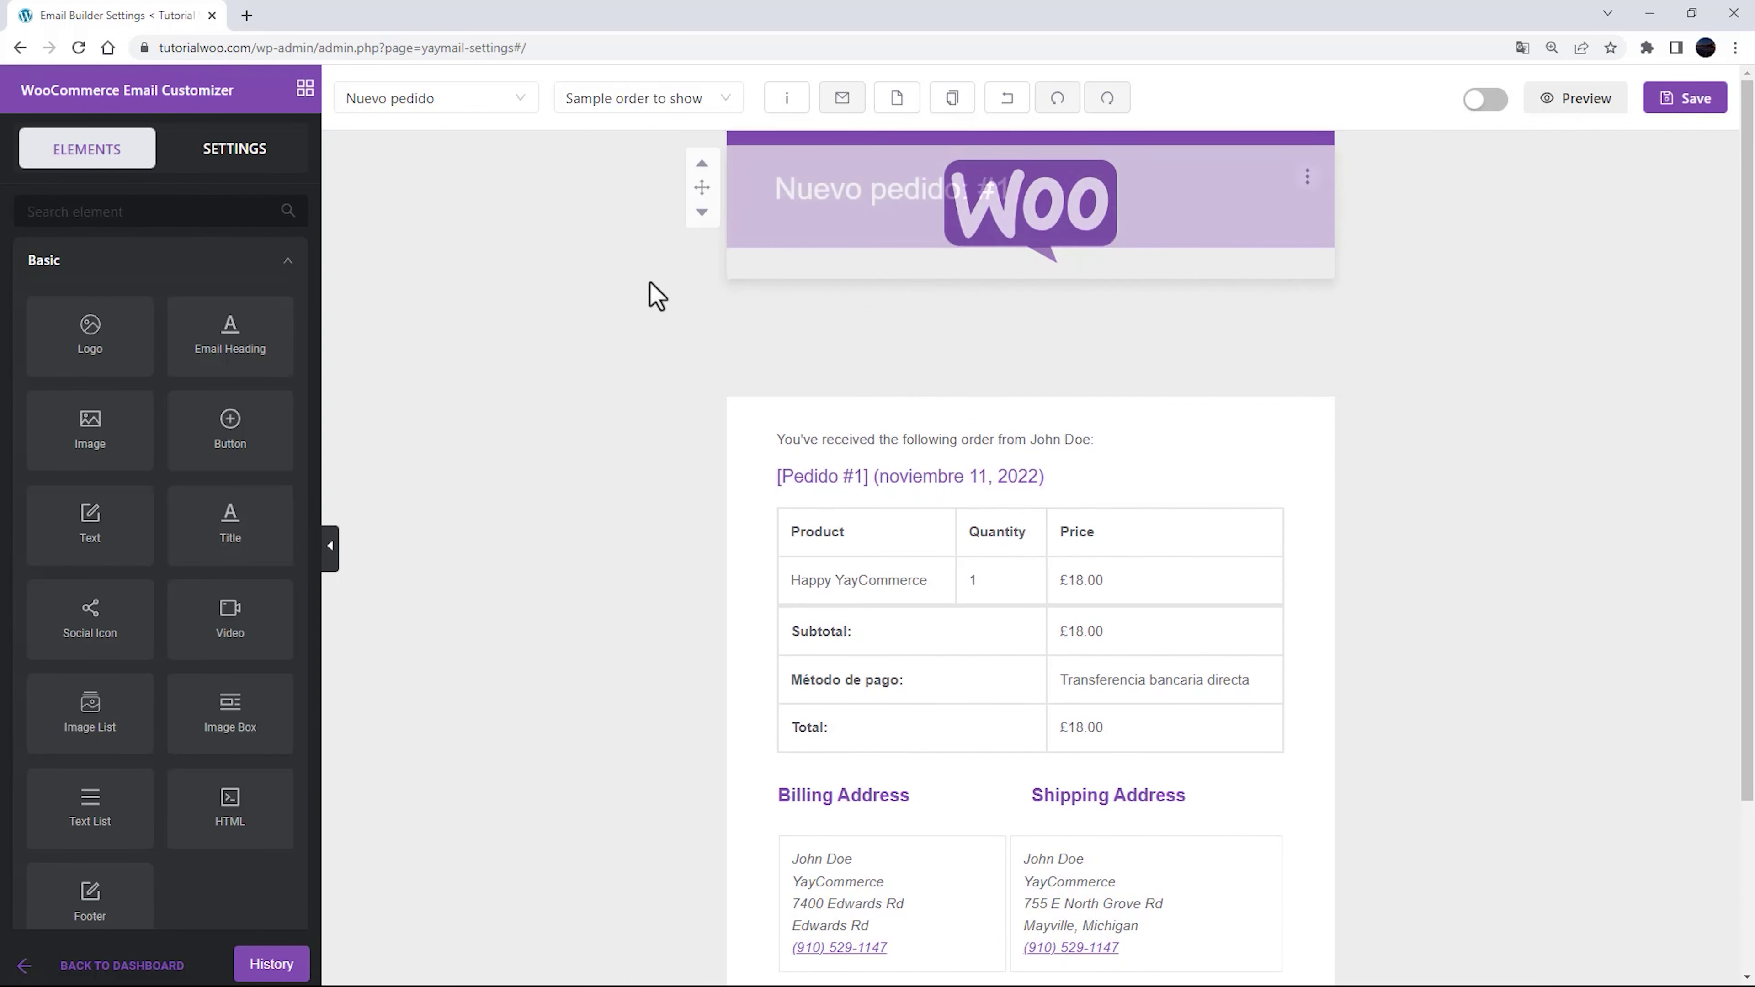
# Step: Raise the logo's bottom padding, then bring it back to 15
pyautogui.click(781, 232)
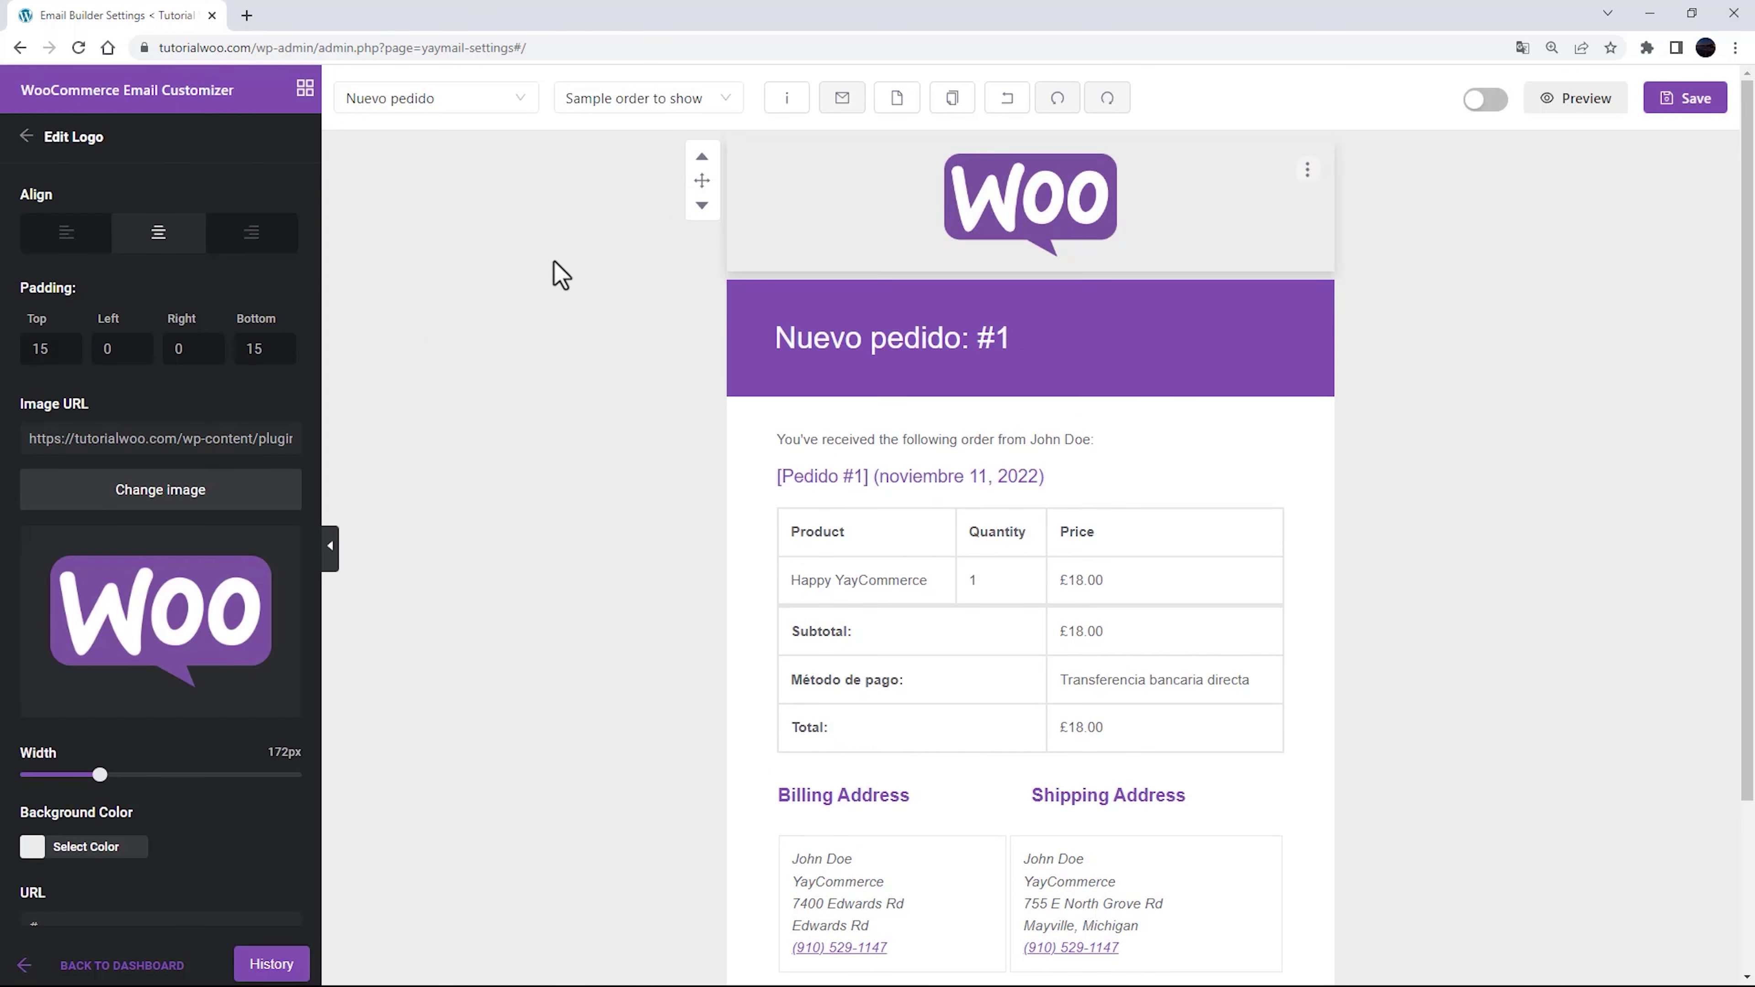
pyautogui.click(284, 341)
pyautogui.click(283, 341)
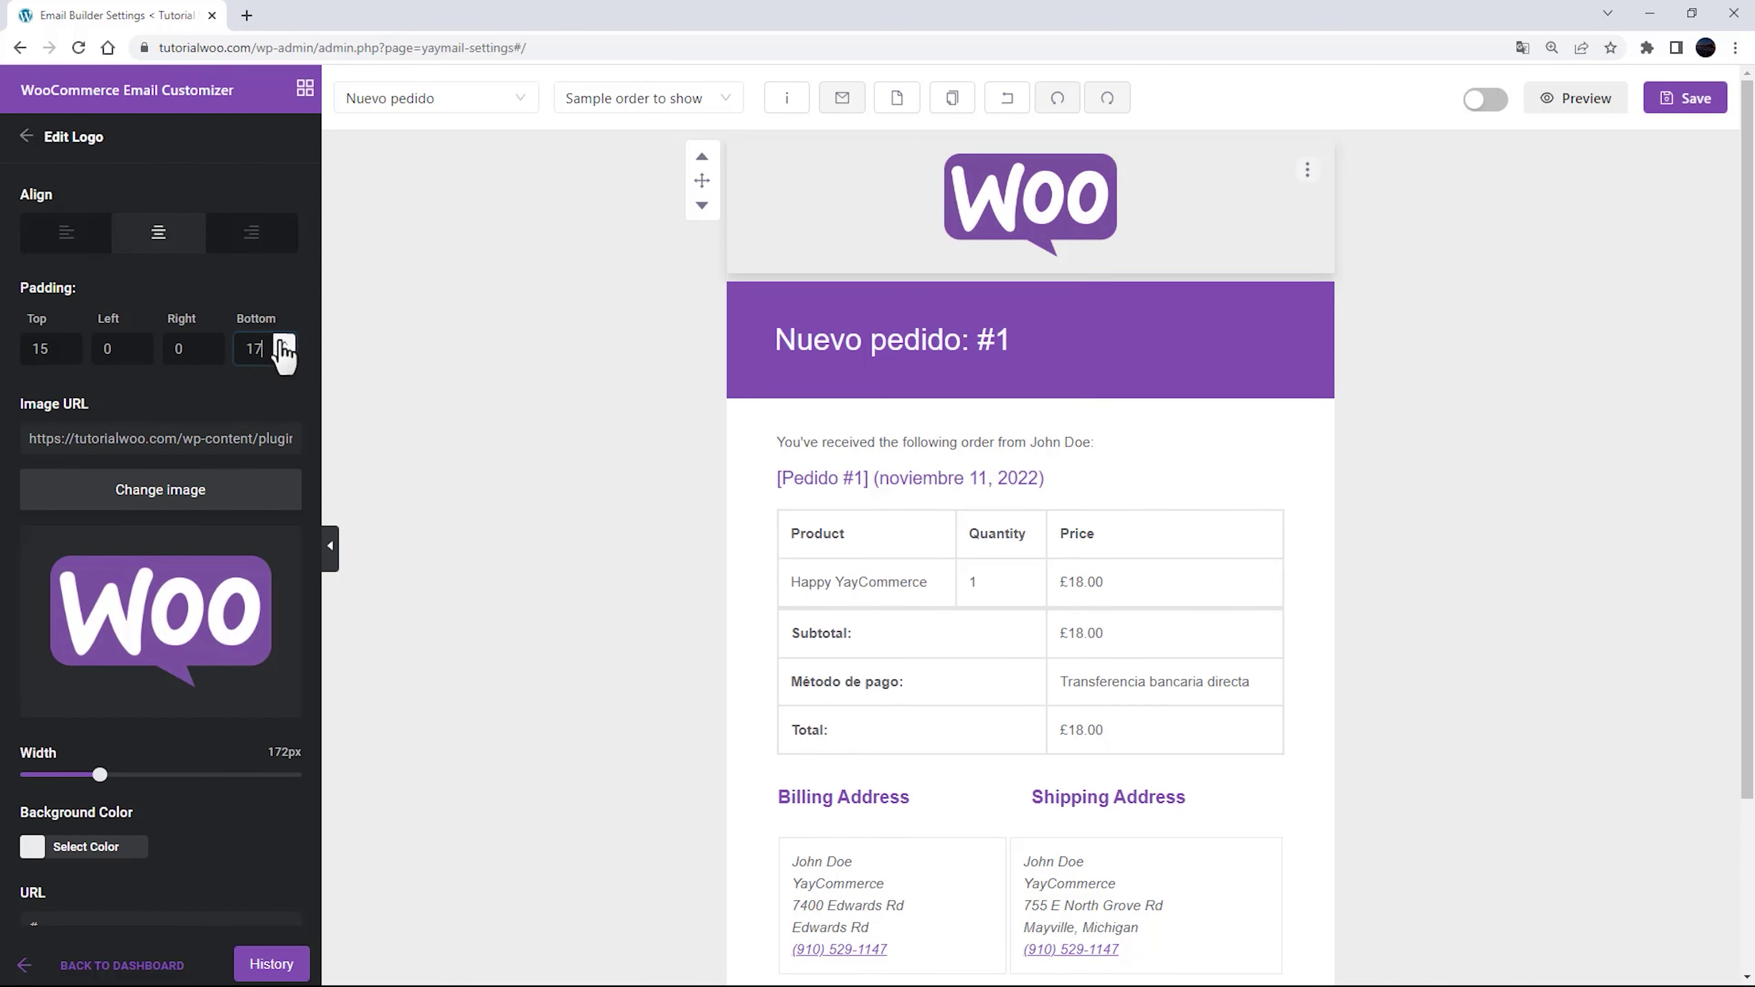
pyautogui.click(284, 341)
pyautogui.click(283, 341)
pyautogui.click(283, 341)
pyautogui.click(283, 341)
pyautogui.click(284, 355)
pyautogui.click(284, 355)
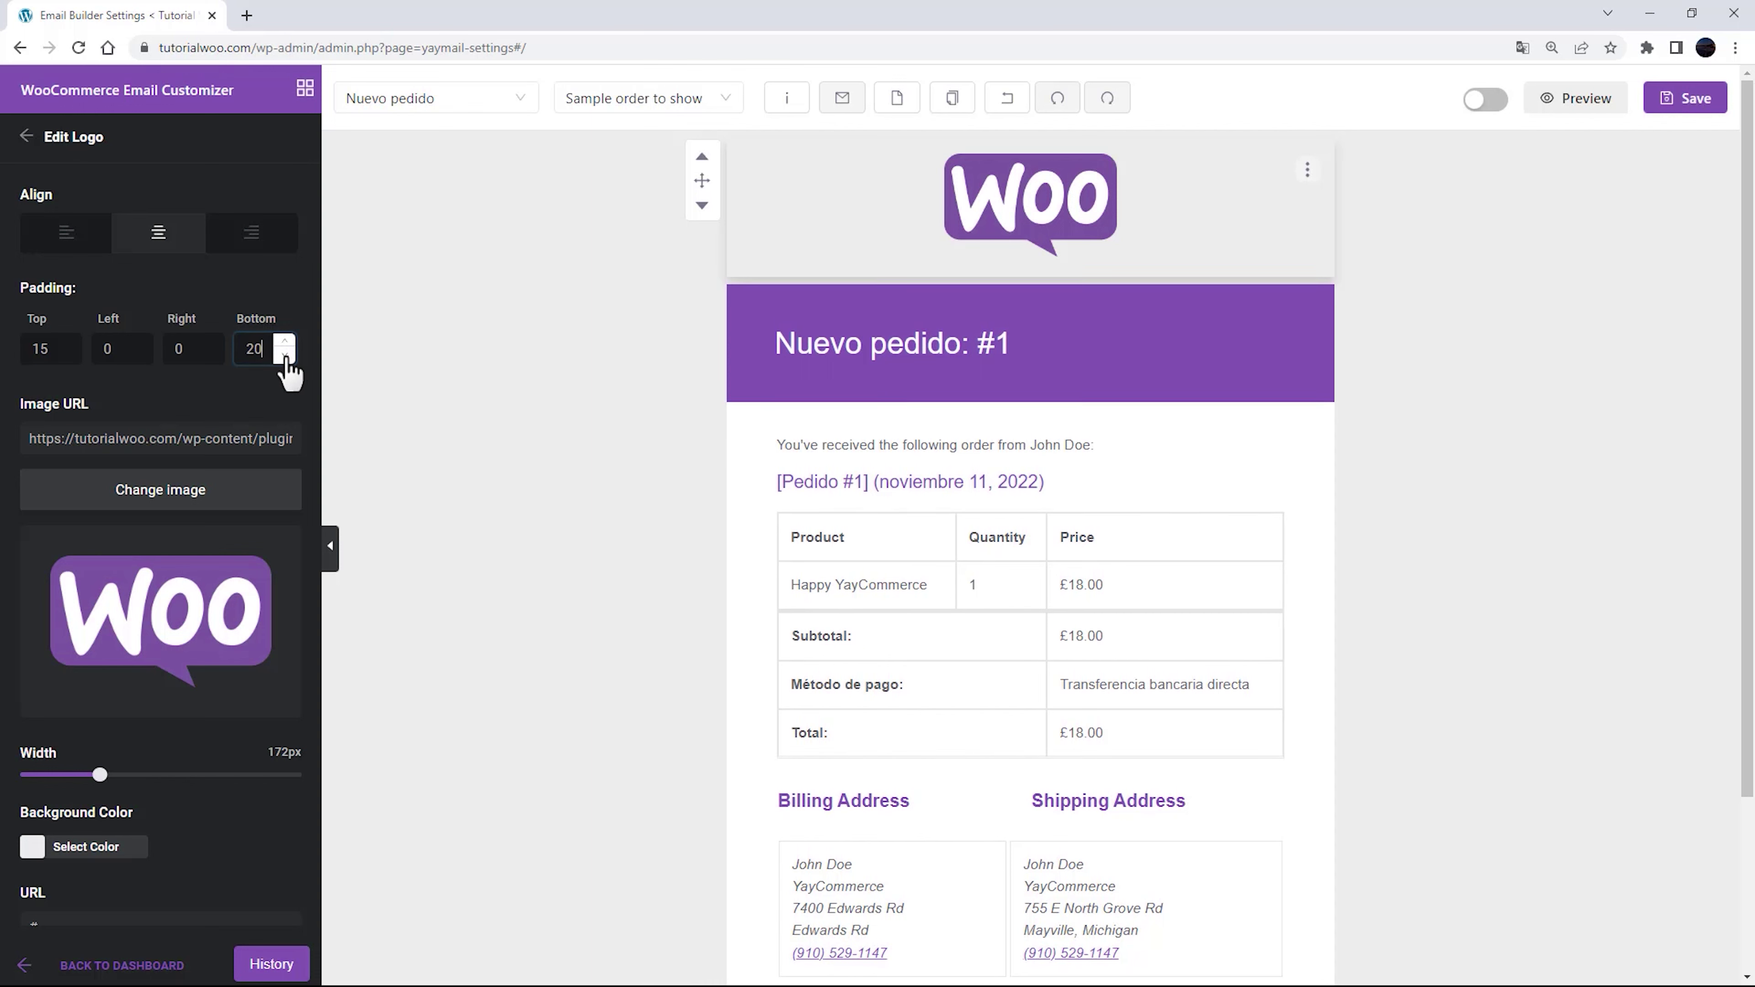
pyautogui.click(283, 355)
pyautogui.click(284, 355)
pyautogui.click(284, 355)
pyautogui.click(284, 355)
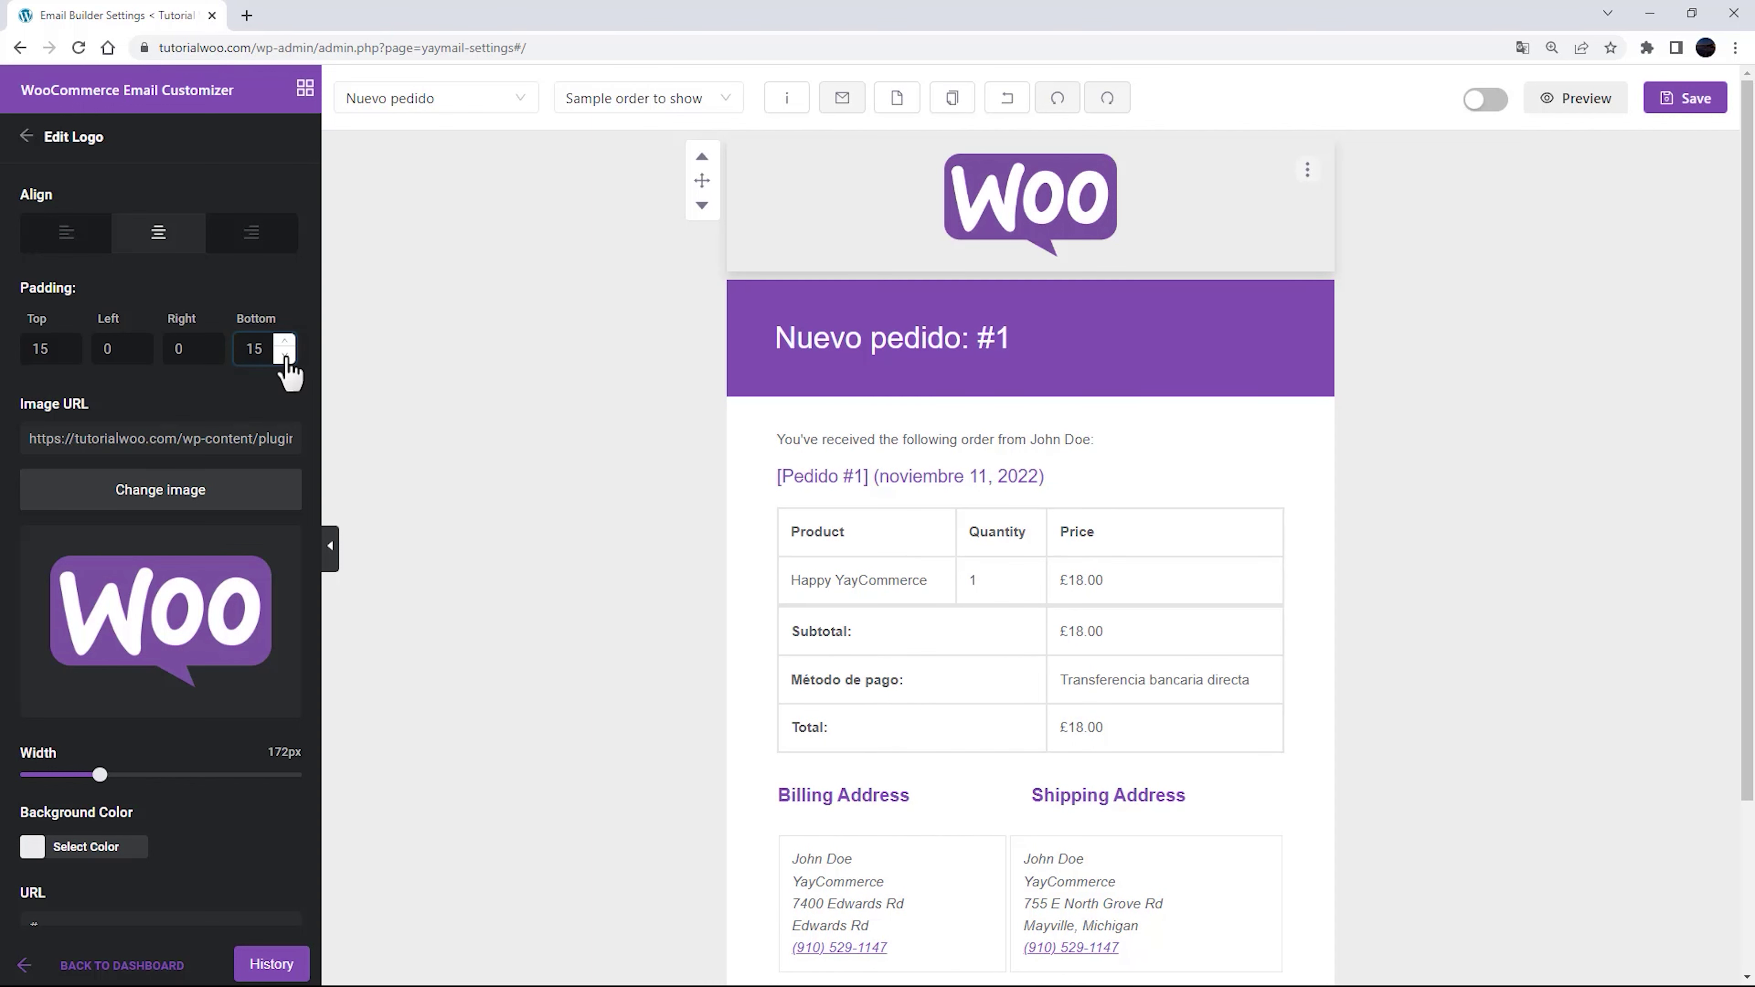
# Step: Widen the Woo logo from 172px to 200px and return to the elements panel
pyautogui.scroll(-1, 263, 386)
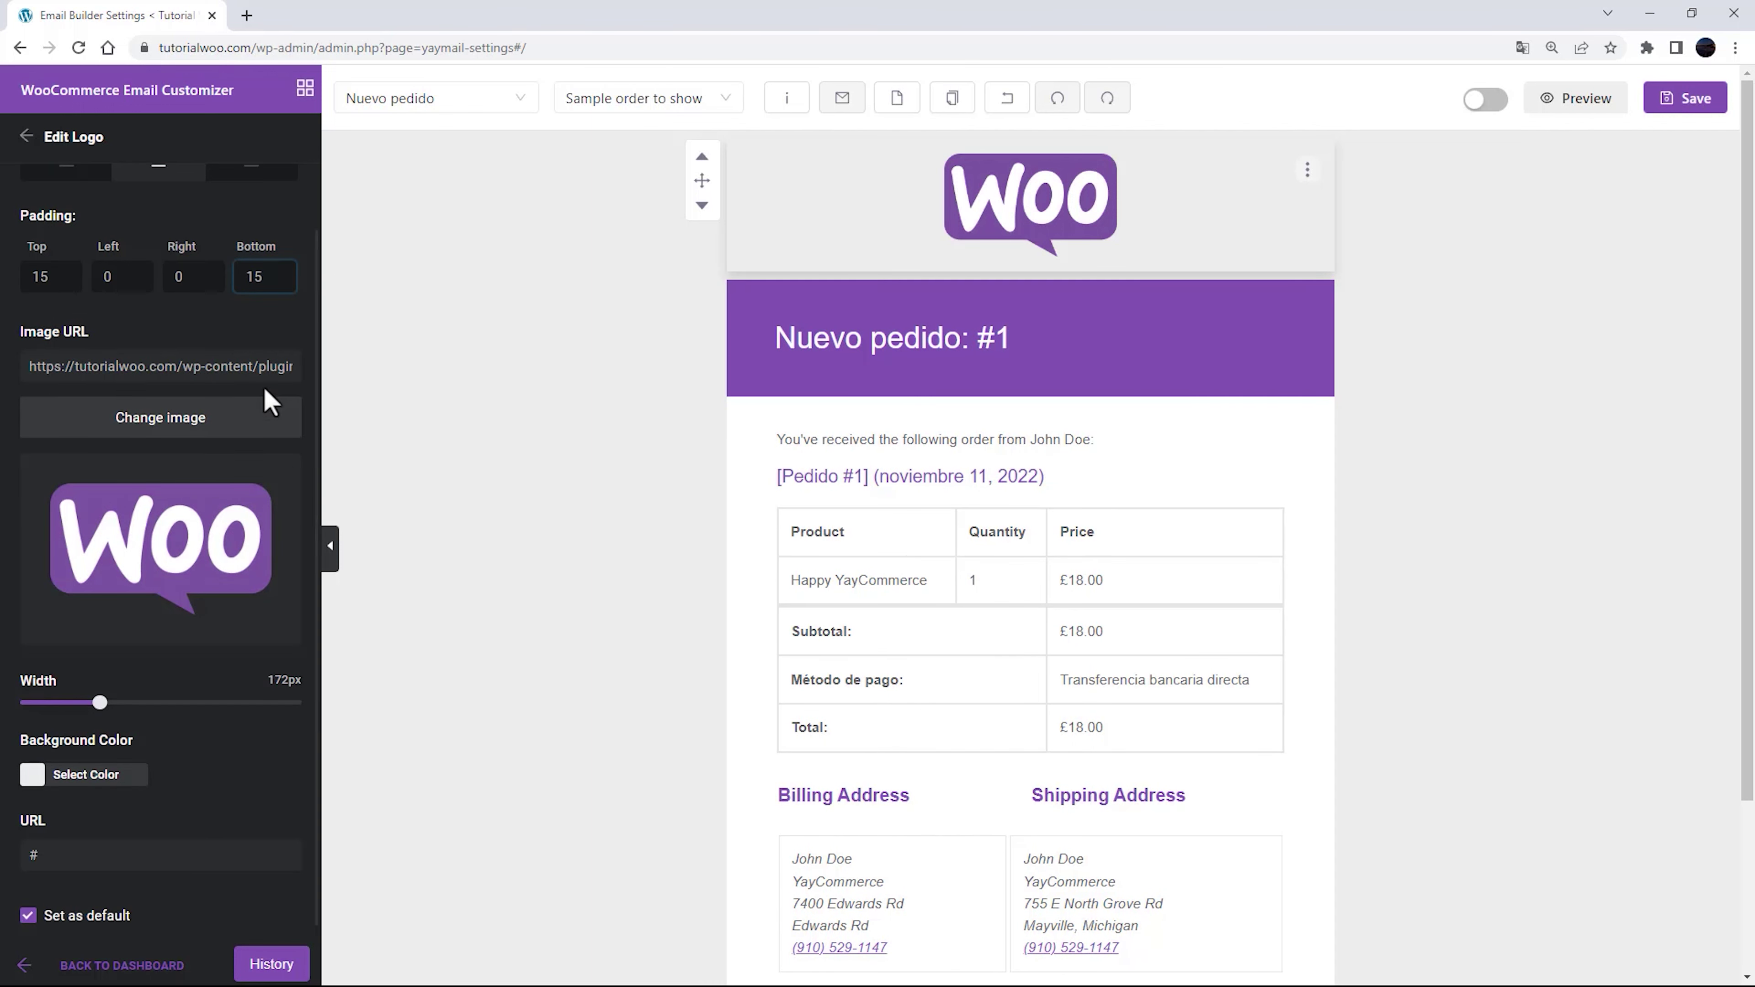
pyautogui.moveTo(102, 702); pyautogui.dragTo(113, 703)
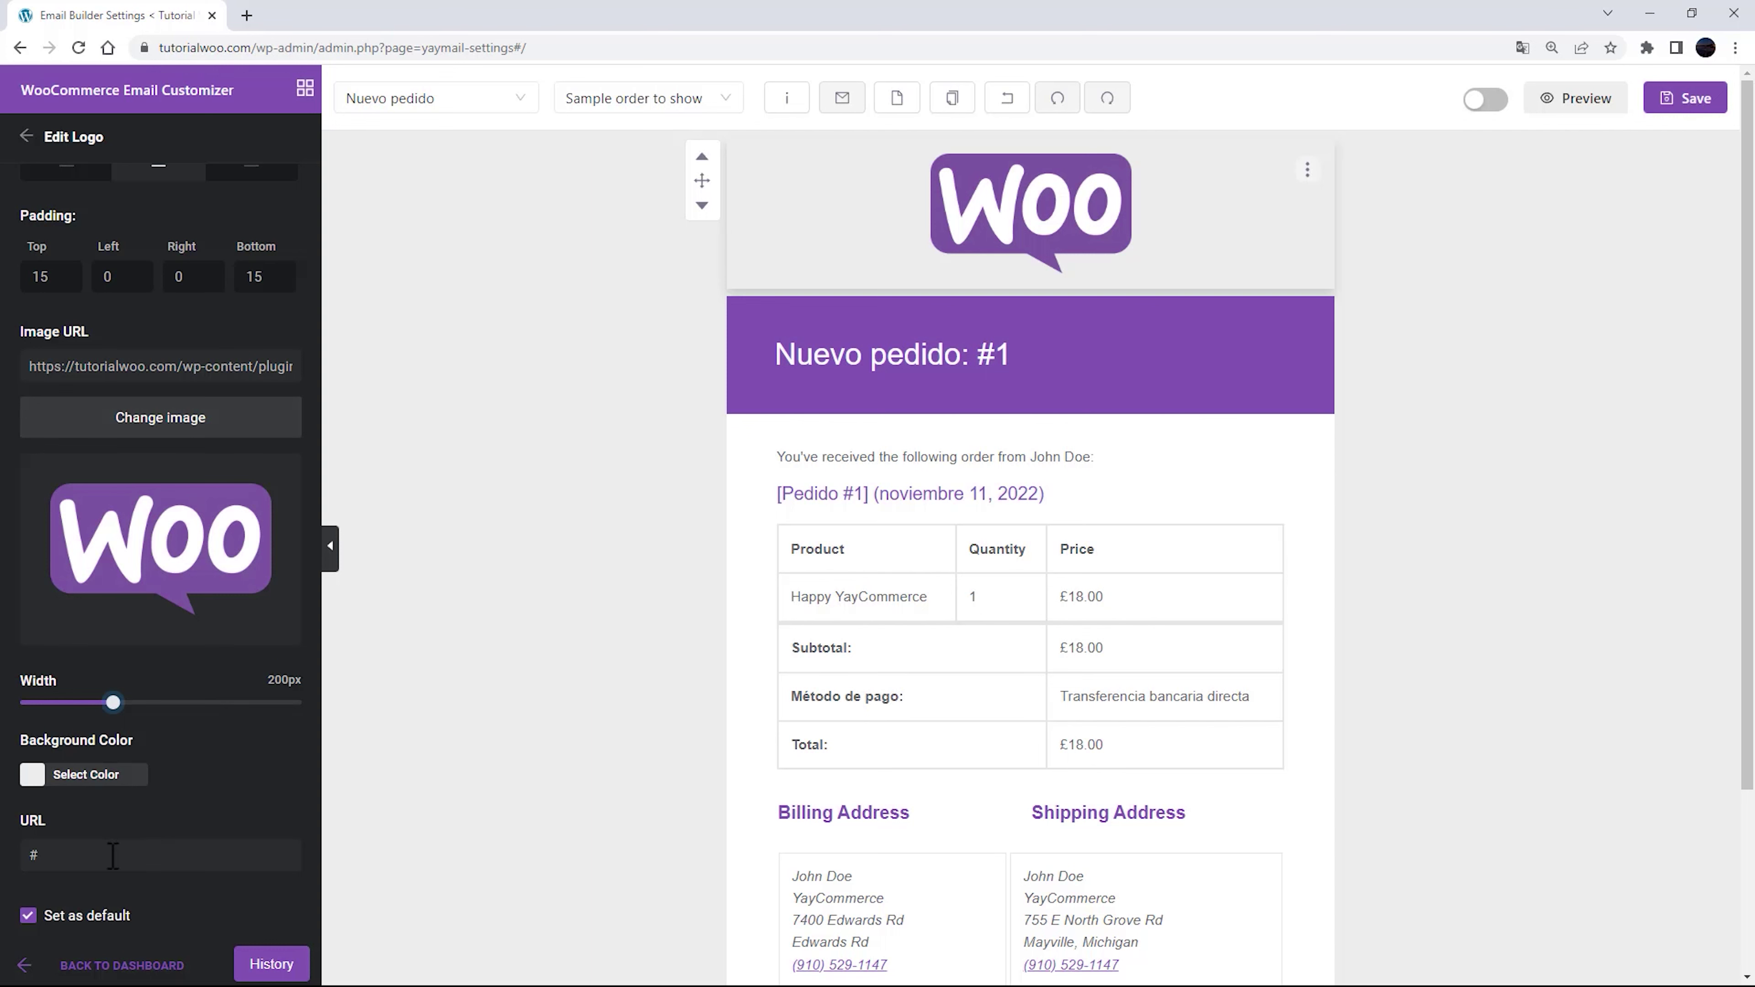
pyautogui.scroll(1, 208, 332)
pyautogui.click(26, 139)
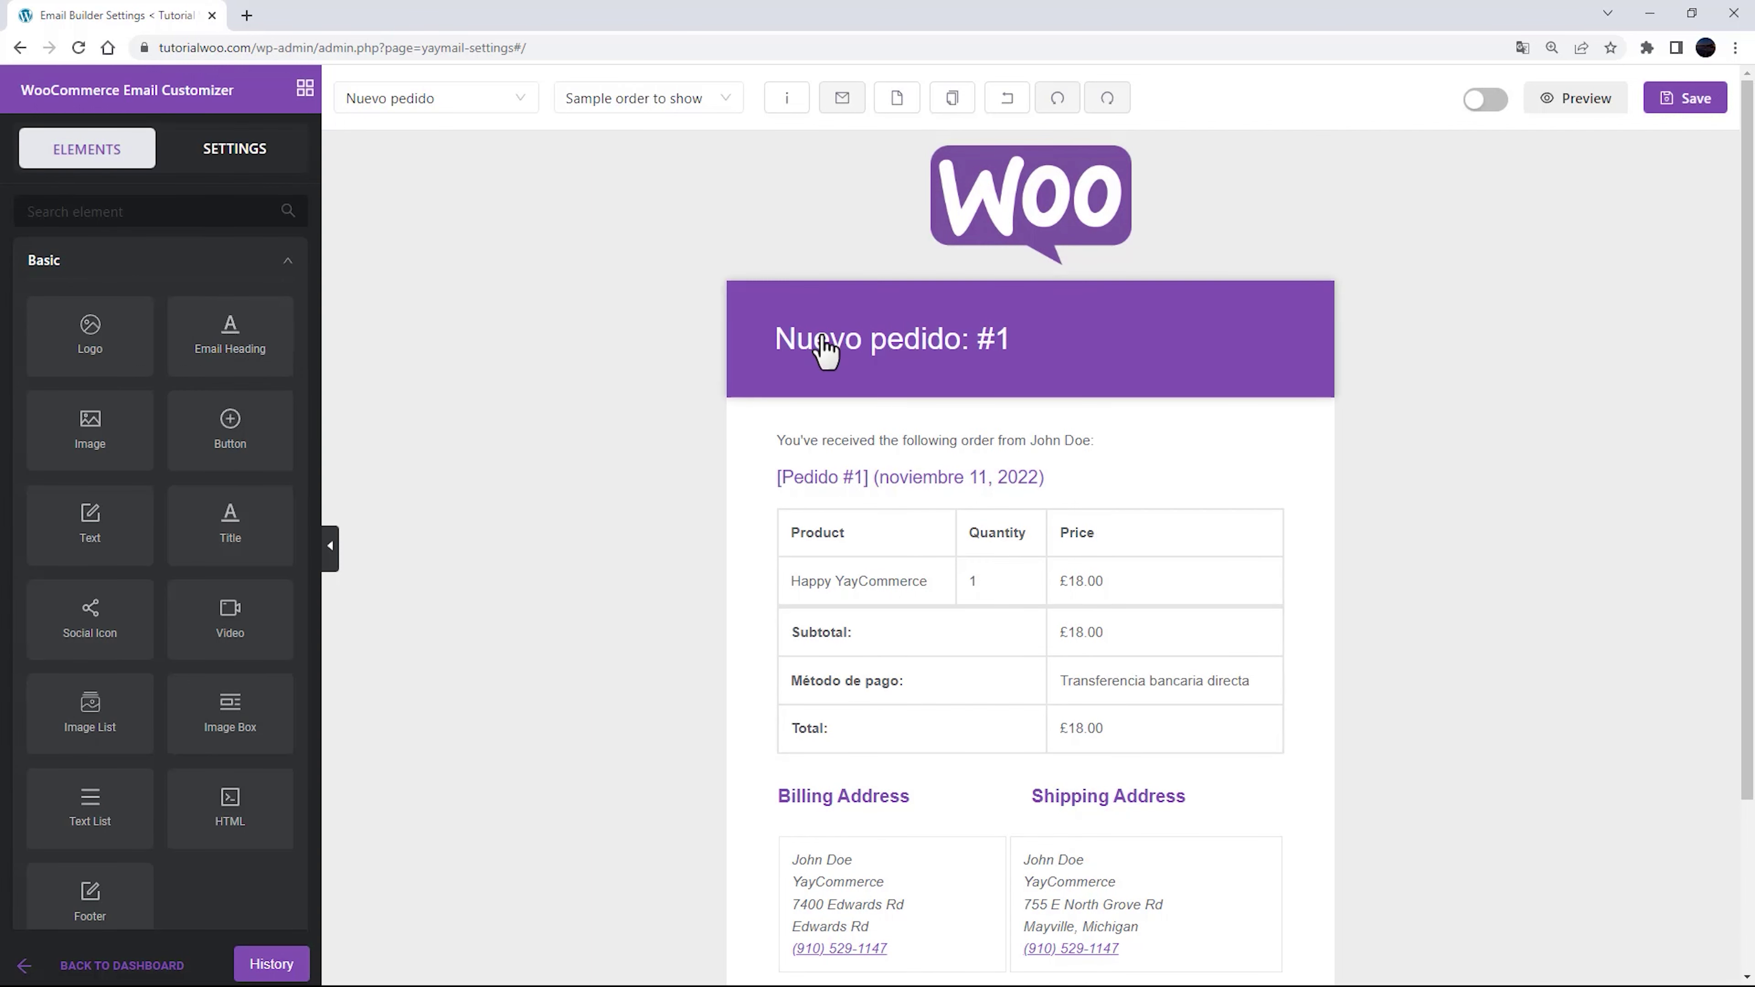
# Step: Change the Nuevo pedido heading font family to "Helvetica Neue", Helvetica, Roboto, Arial
pyautogui.click(846, 346)
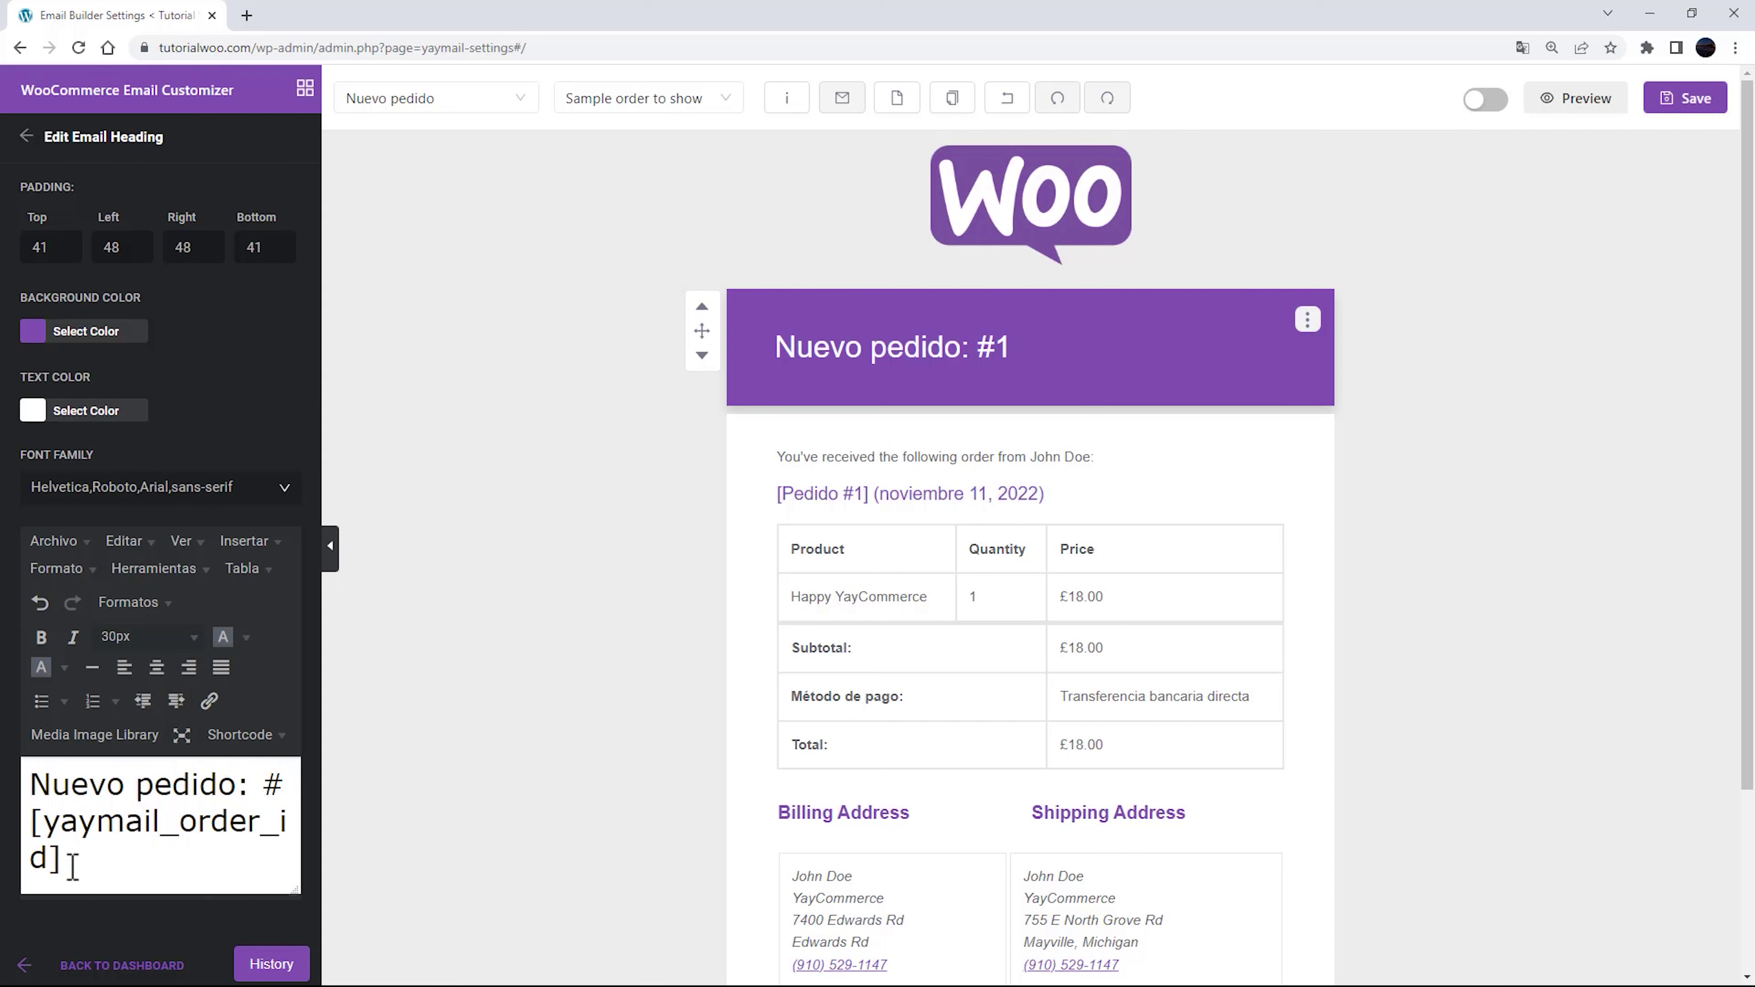
pyautogui.moveTo(53, 857); pyautogui.dragTo(129, 736)
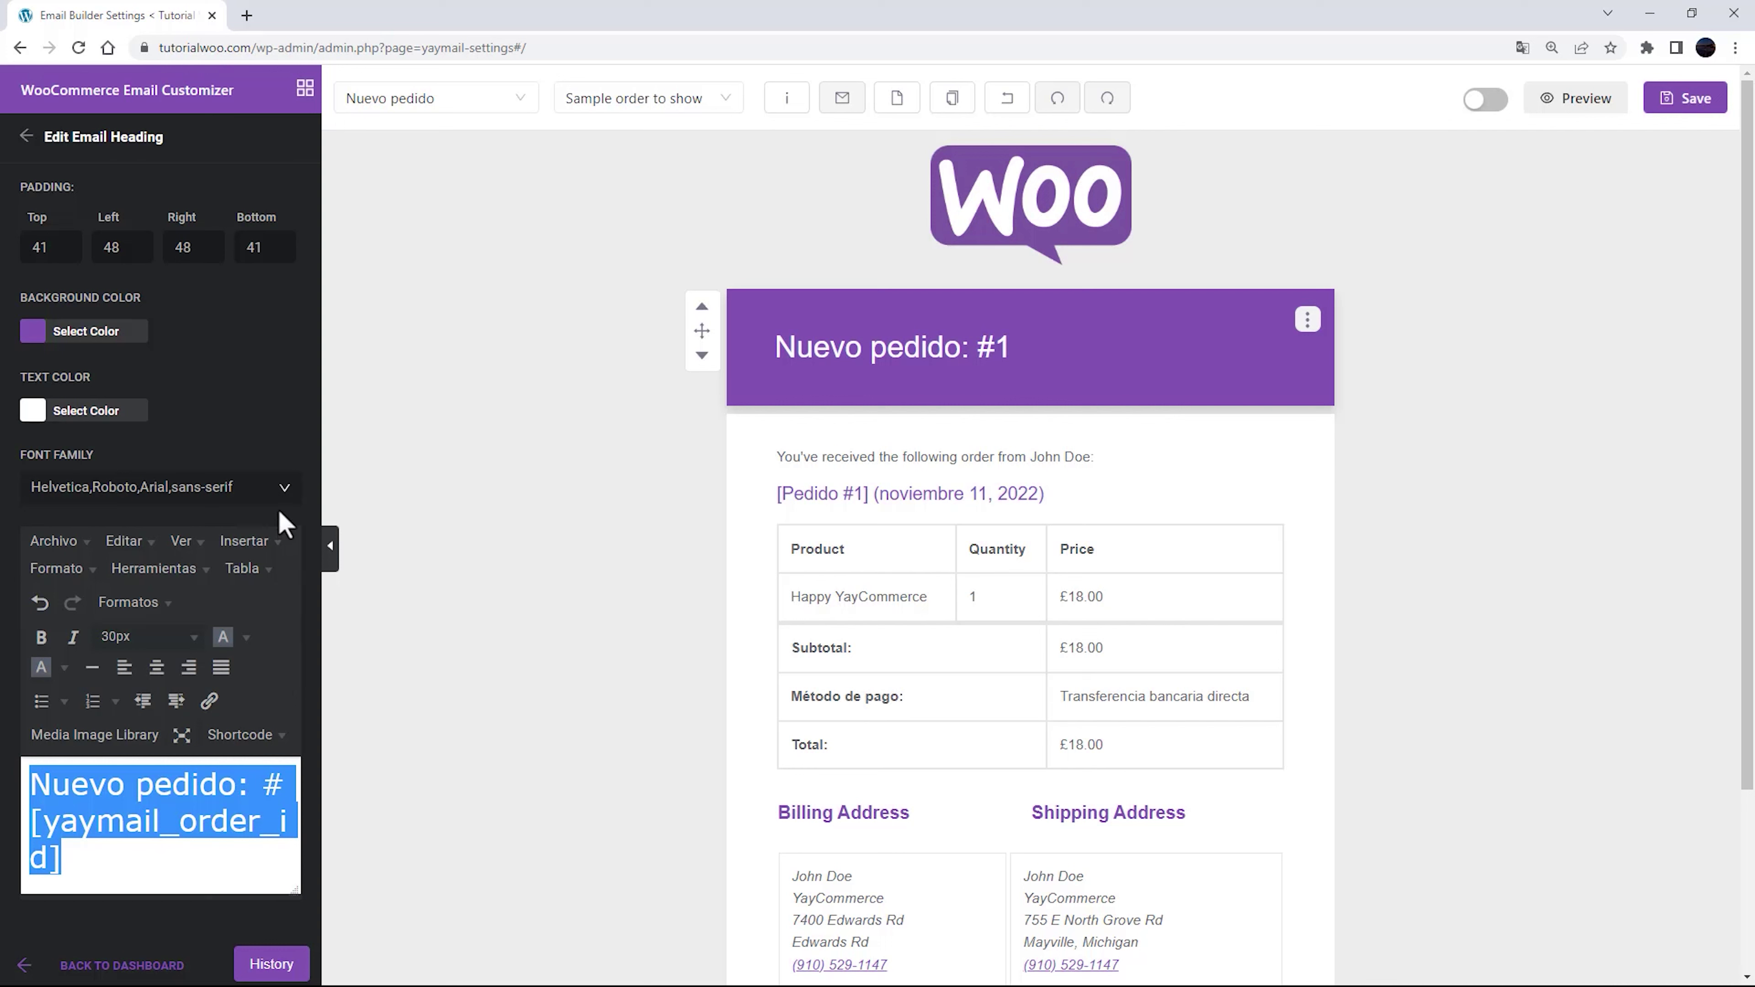
pyautogui.click(284, 491)
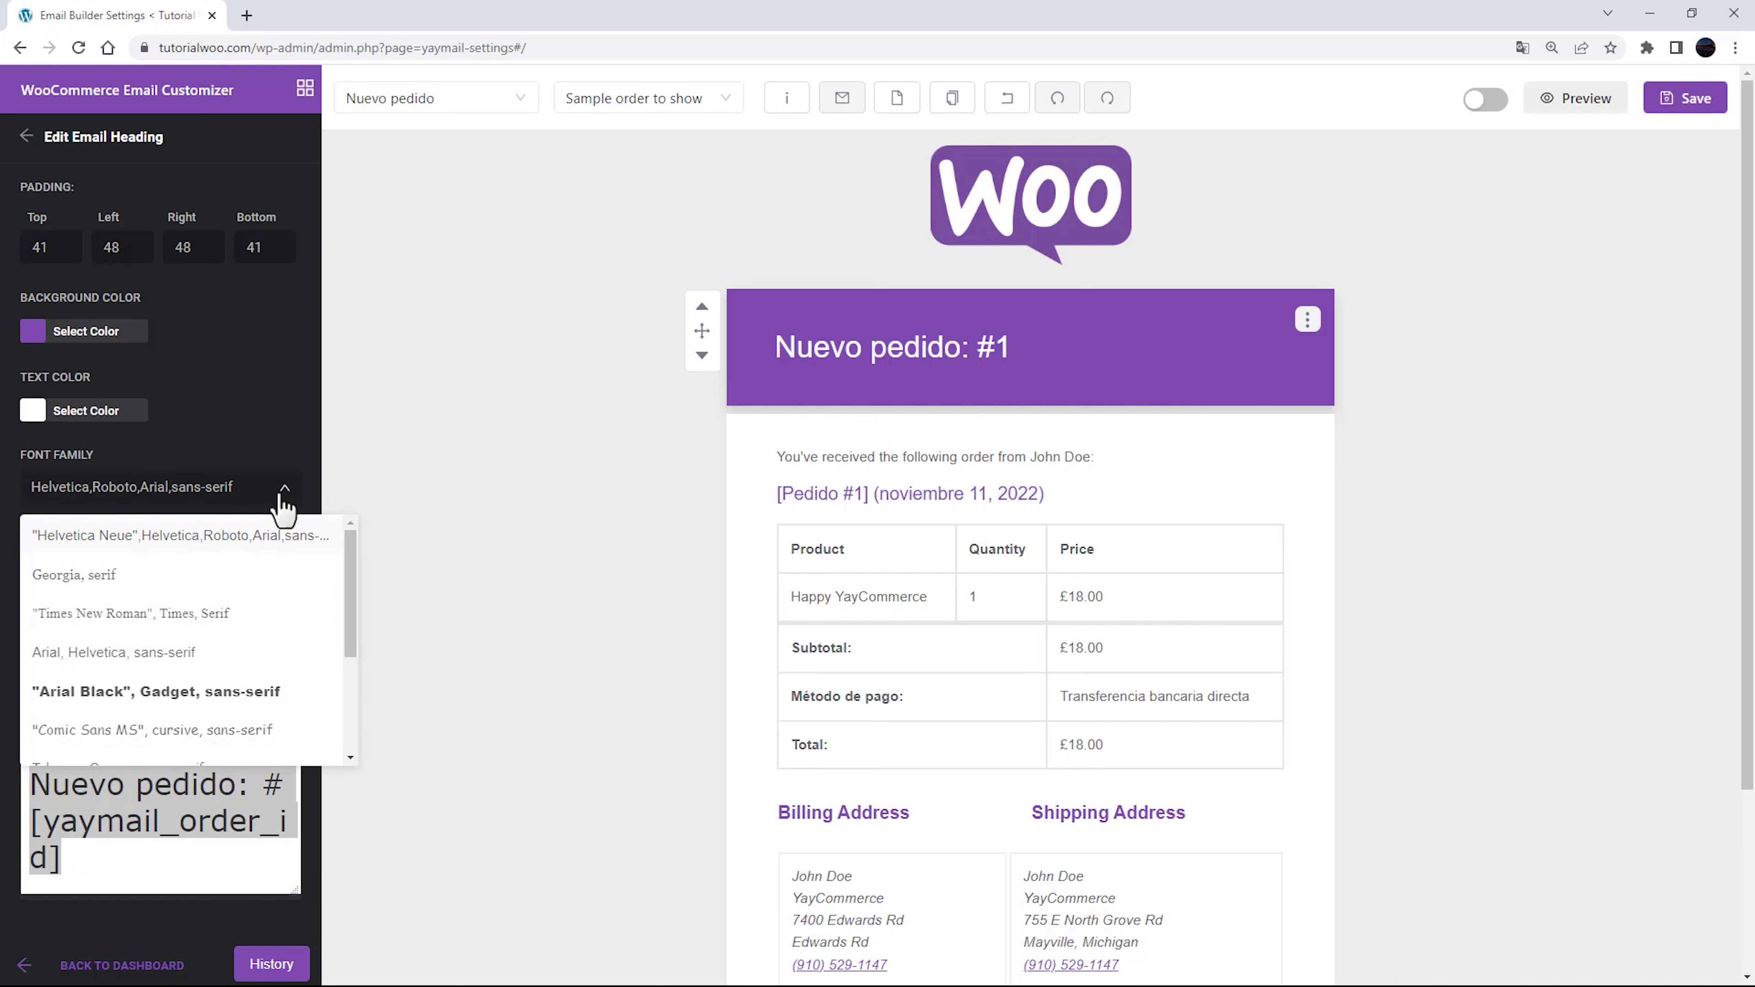
pyautogui.moveTo(345, 568)
pyautogui.mouseDown()
pyautogui.moveTo(343, 676)
pyautogui.moveTo(351, 561)
pyautogui.mouseUp()
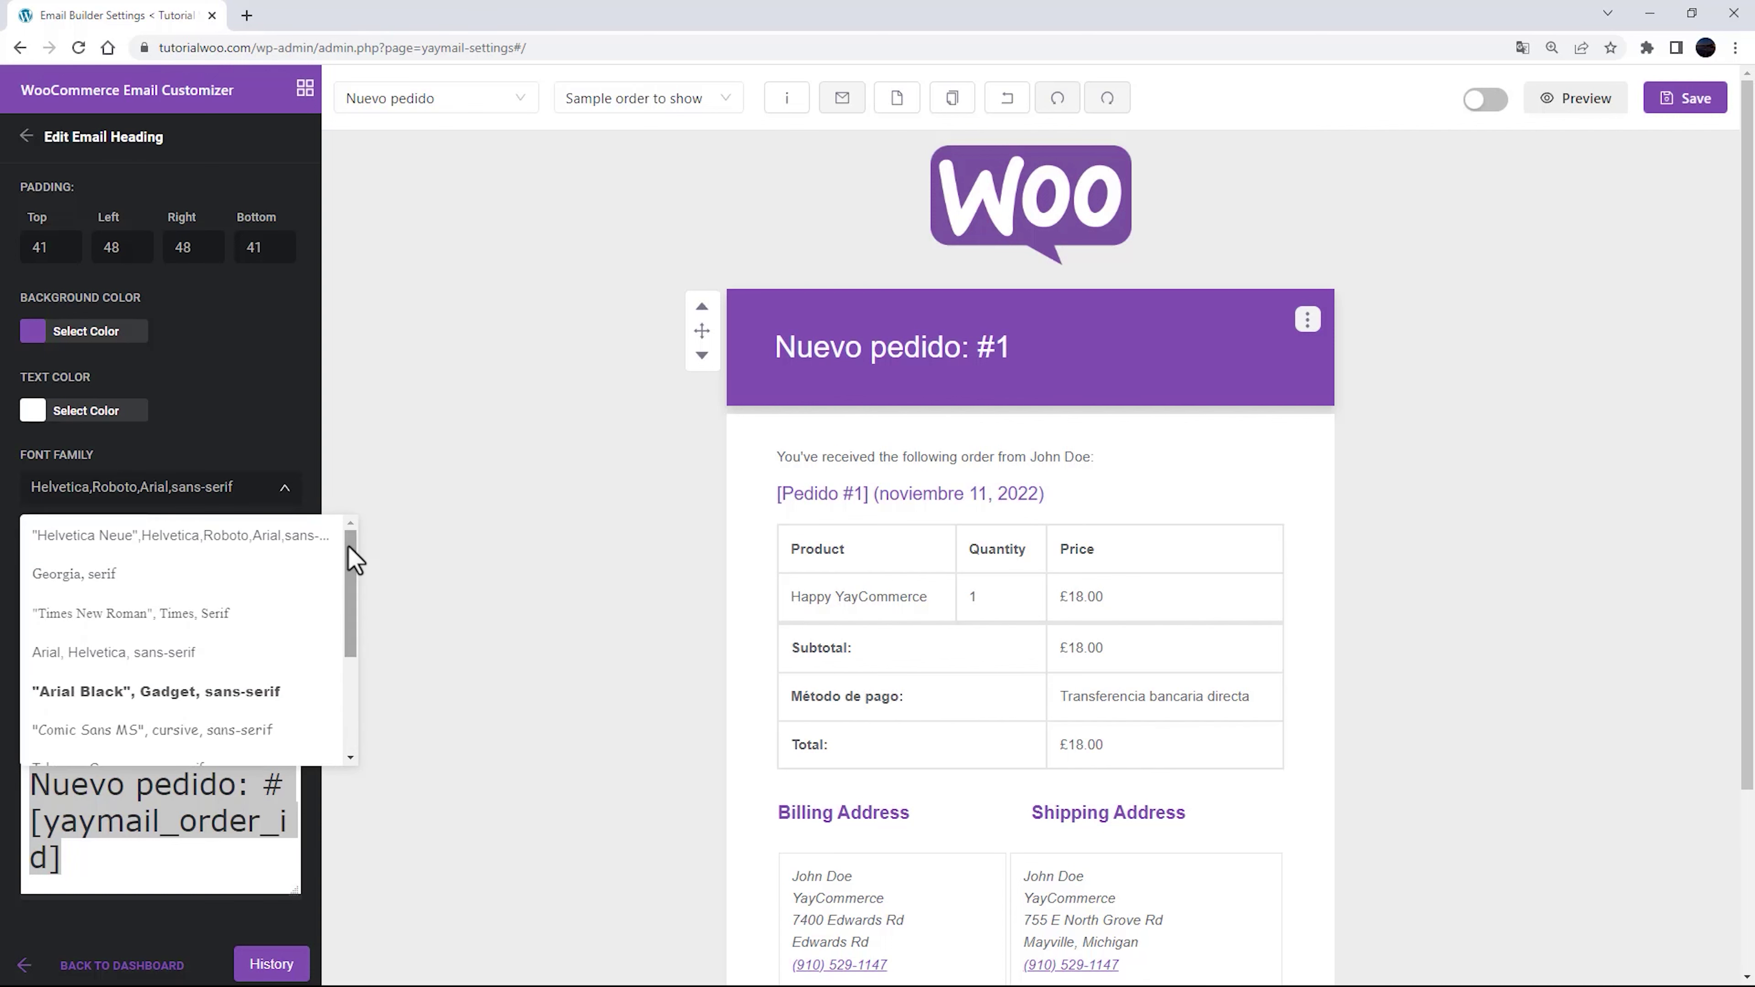
pyautogui.click(214, 536)
pyautogui.scroll(-1, 733, 633)
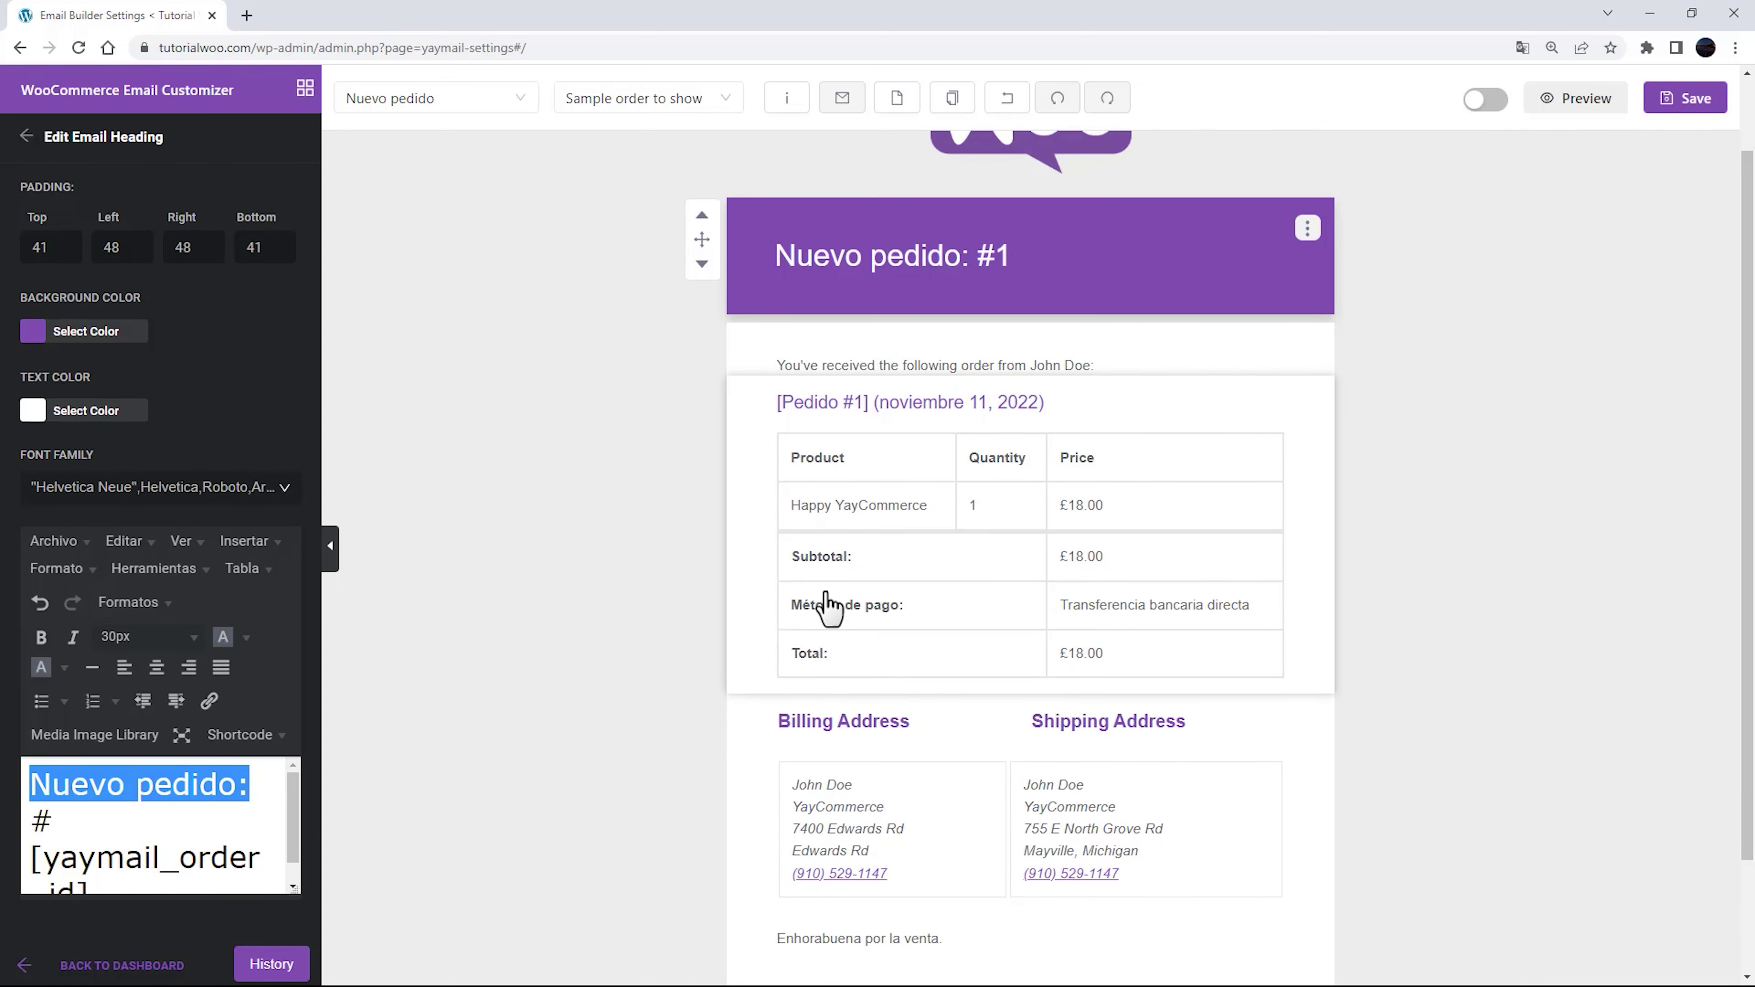
pyautogui.click(760, 600)
# Step: Rename the order table labels to Cantidad, Descuento: and Envío:
pyautogui.scroll(-1, 257, 552)
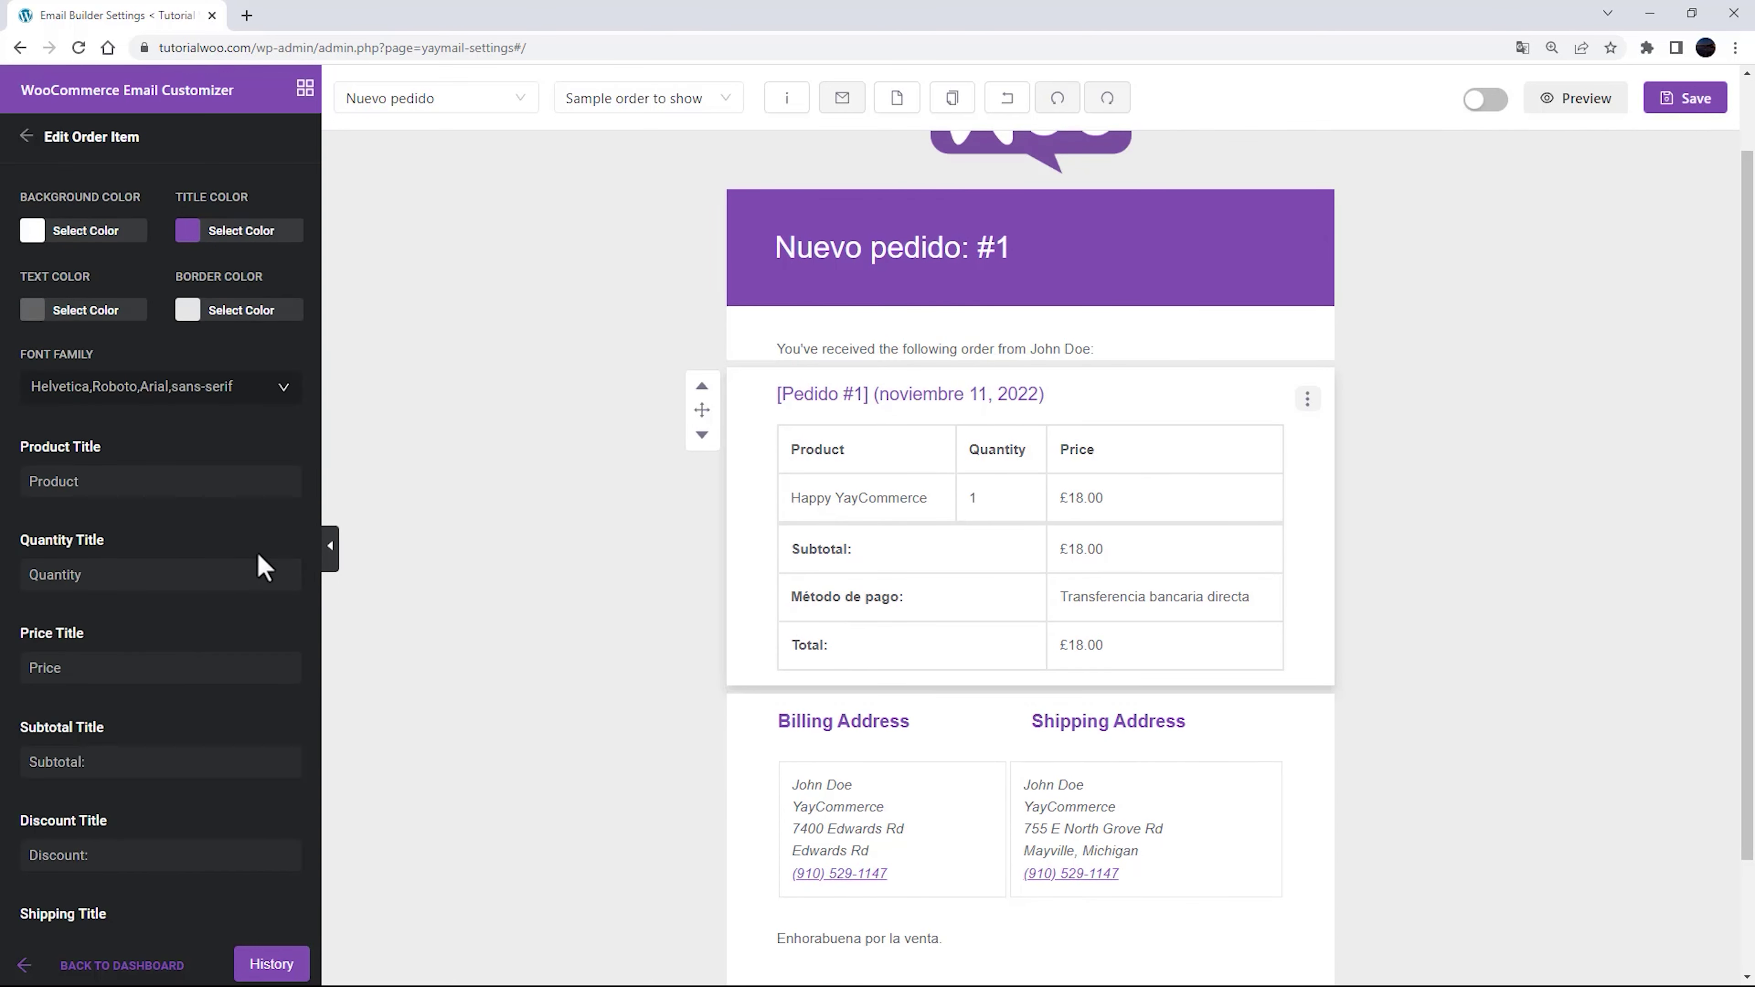
pyautogui.doubleClick(131, 574)
pyautogui.write('Cantidad')
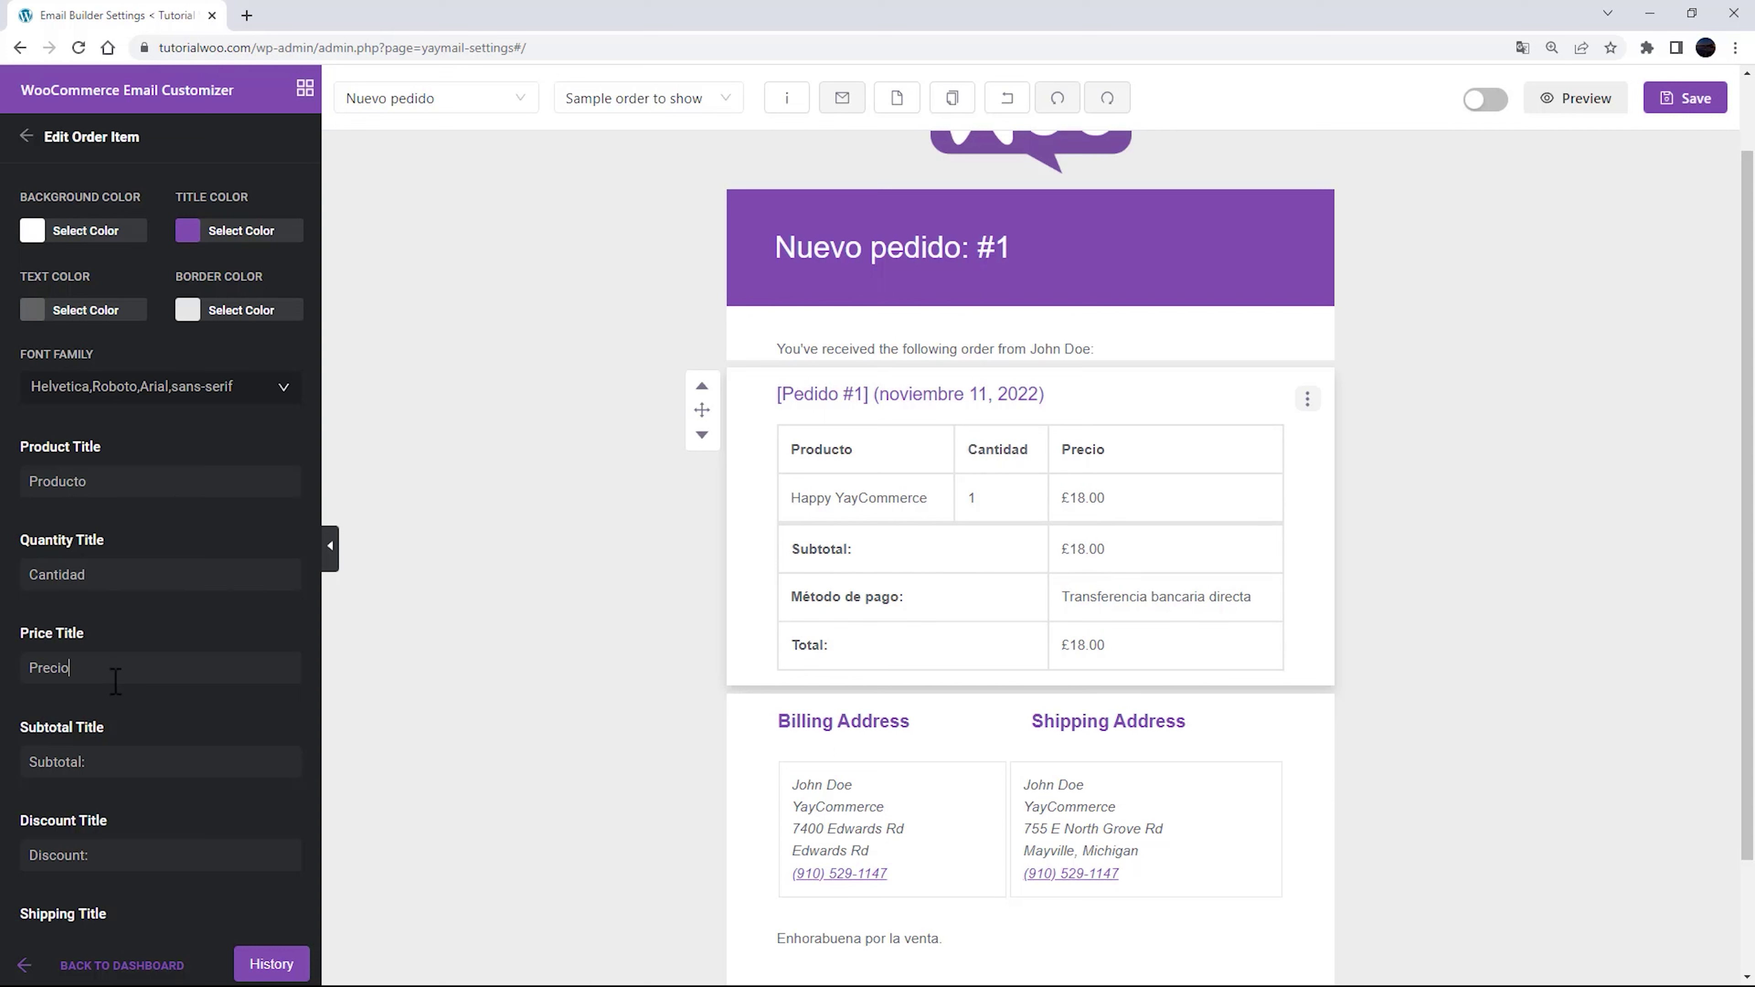
pyautogui.scroll(-2, 117, 643)
pyautogui.tripleClick(88, 653)
pyautogui.write('De')
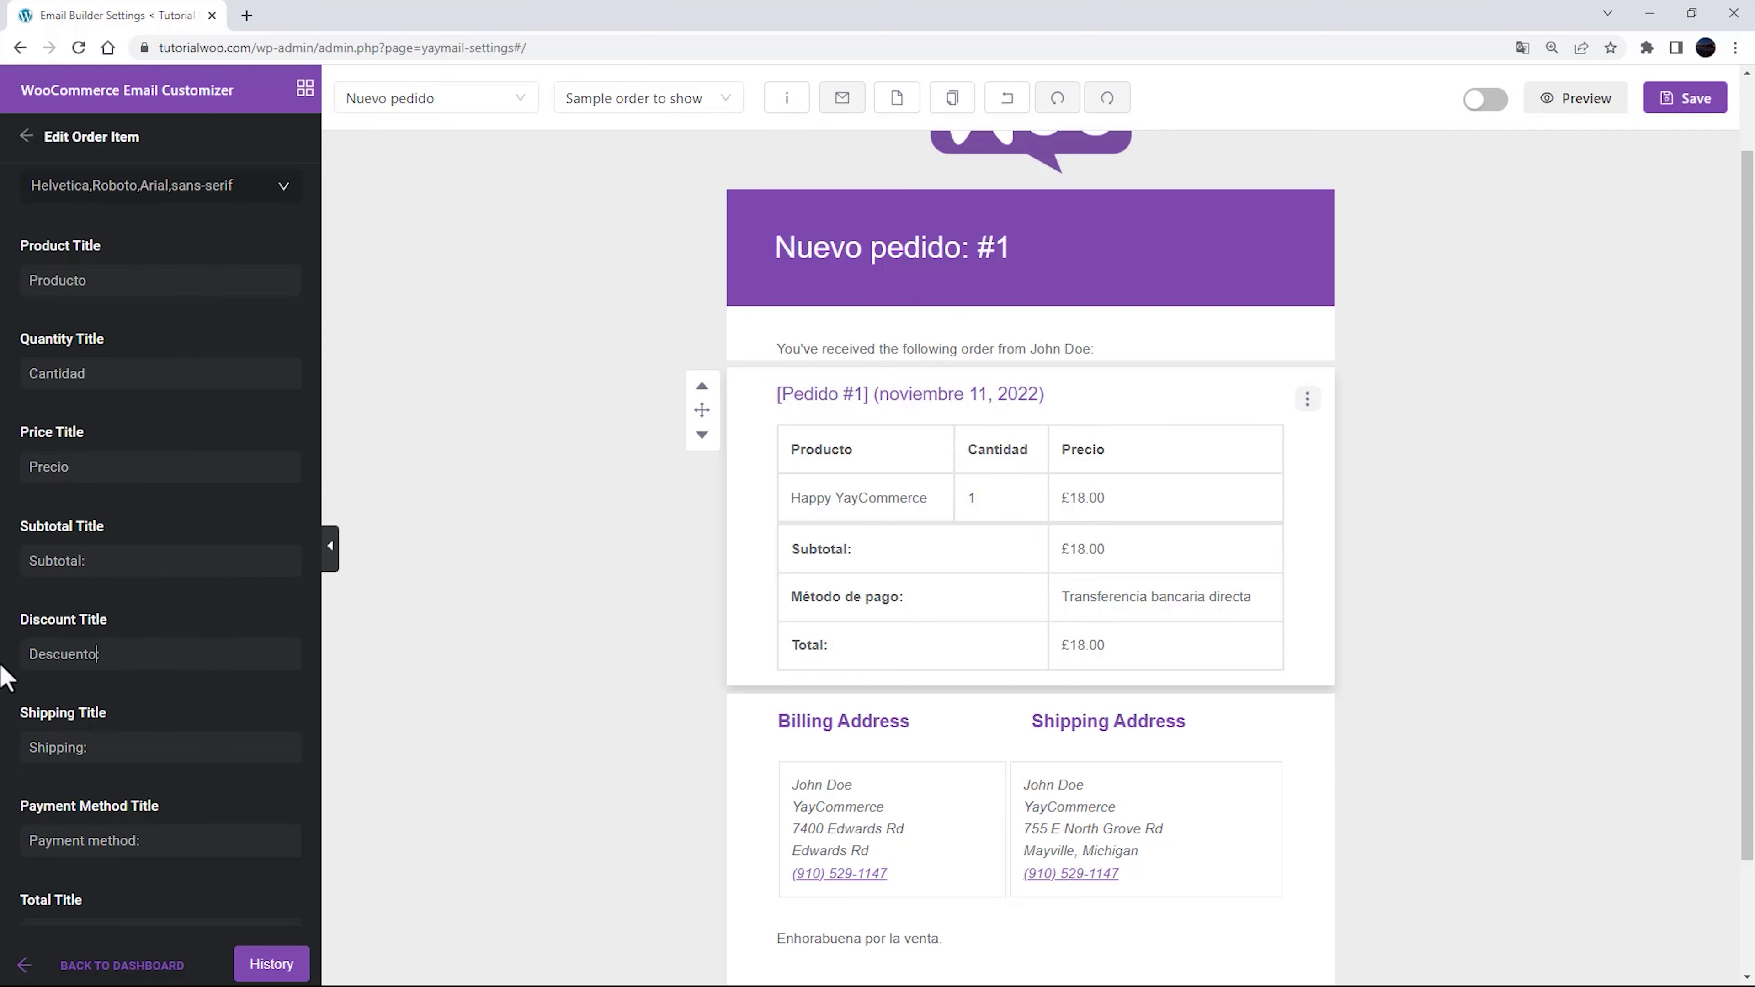
pyautogui.scroll(-1, 7, 678)
pyautogui.press('Tab')
pyautogui.write('Env')
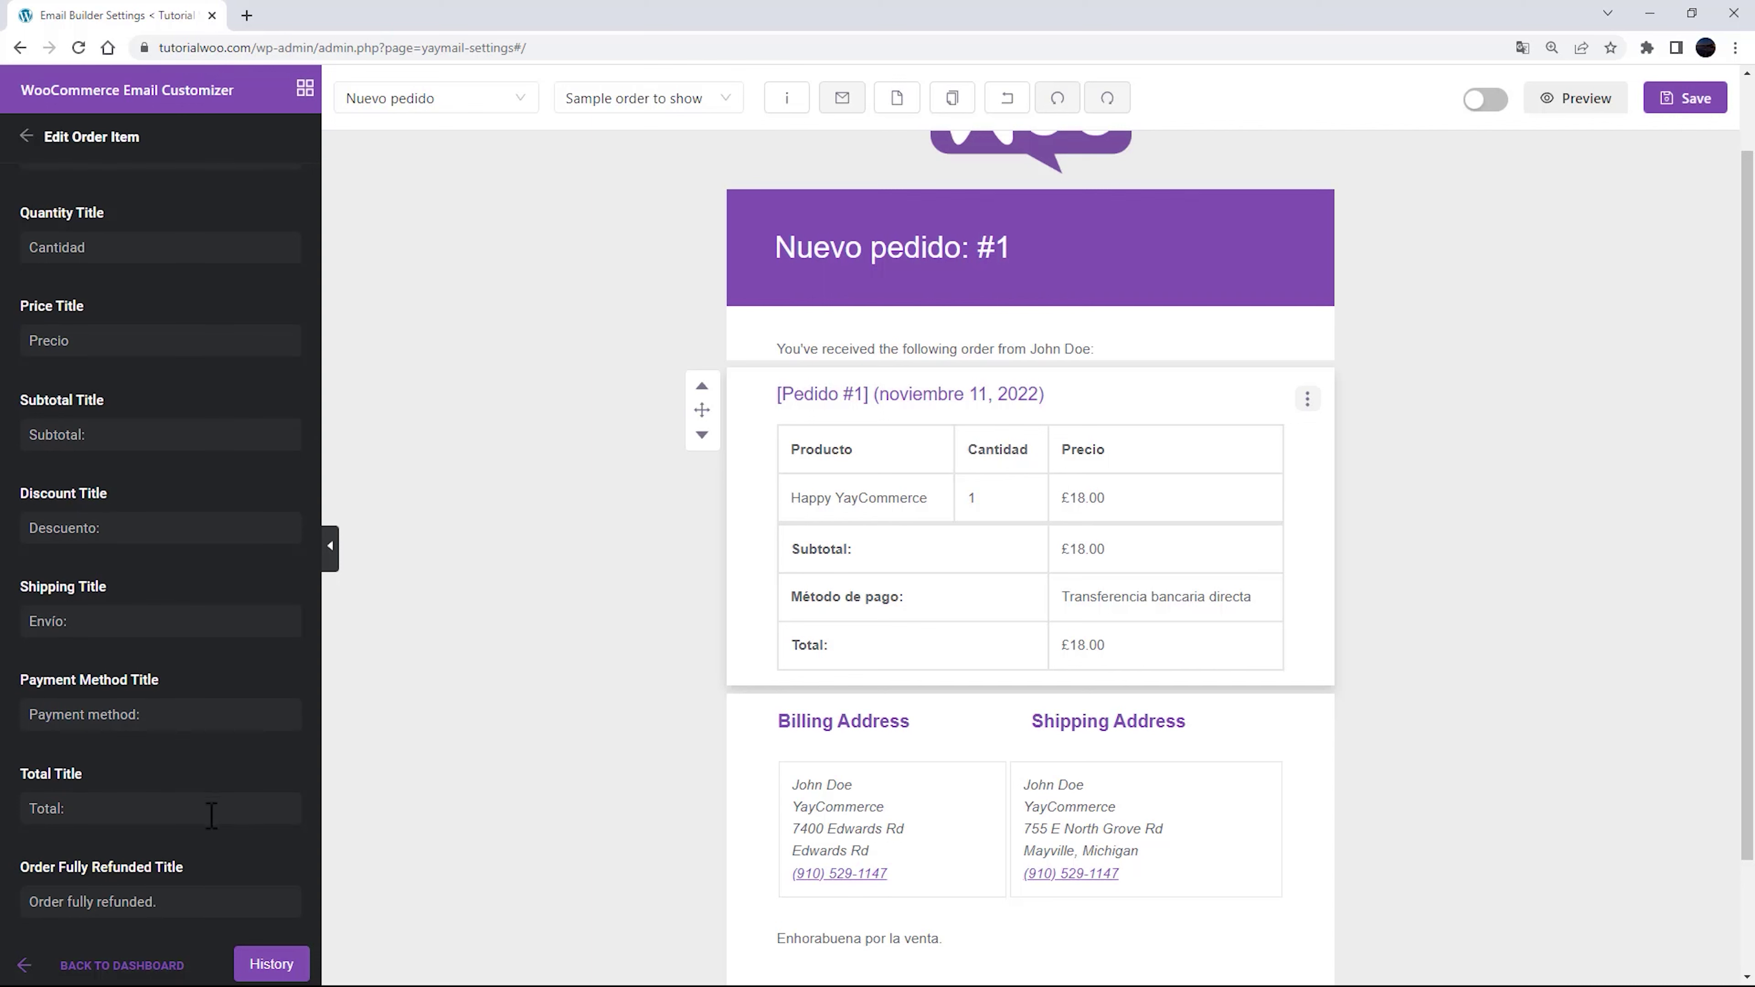
# Step: Leave the Edit Order Item panel and return to the full Elements list
pyautogui.scroll(-1, 748, 666)
pyautogui.scroll(2, 748, 666)
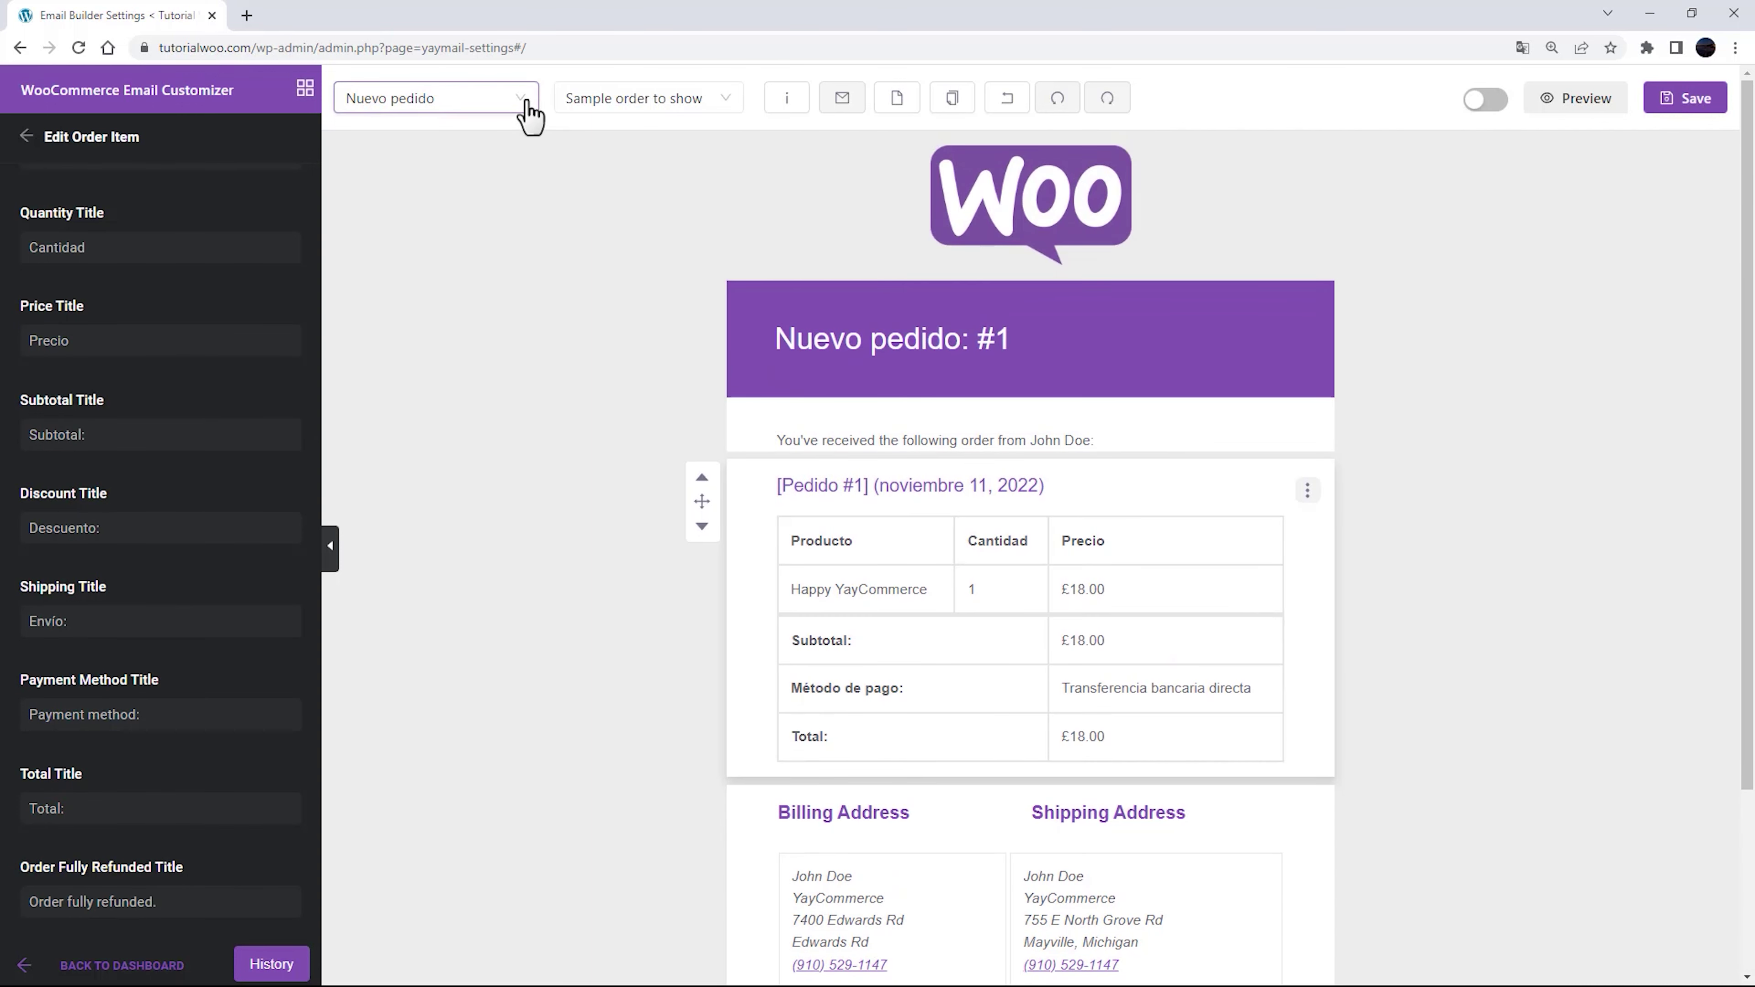
pyautogui.click(26, 136)
pyautogui.scroll(-2, 223, 439)
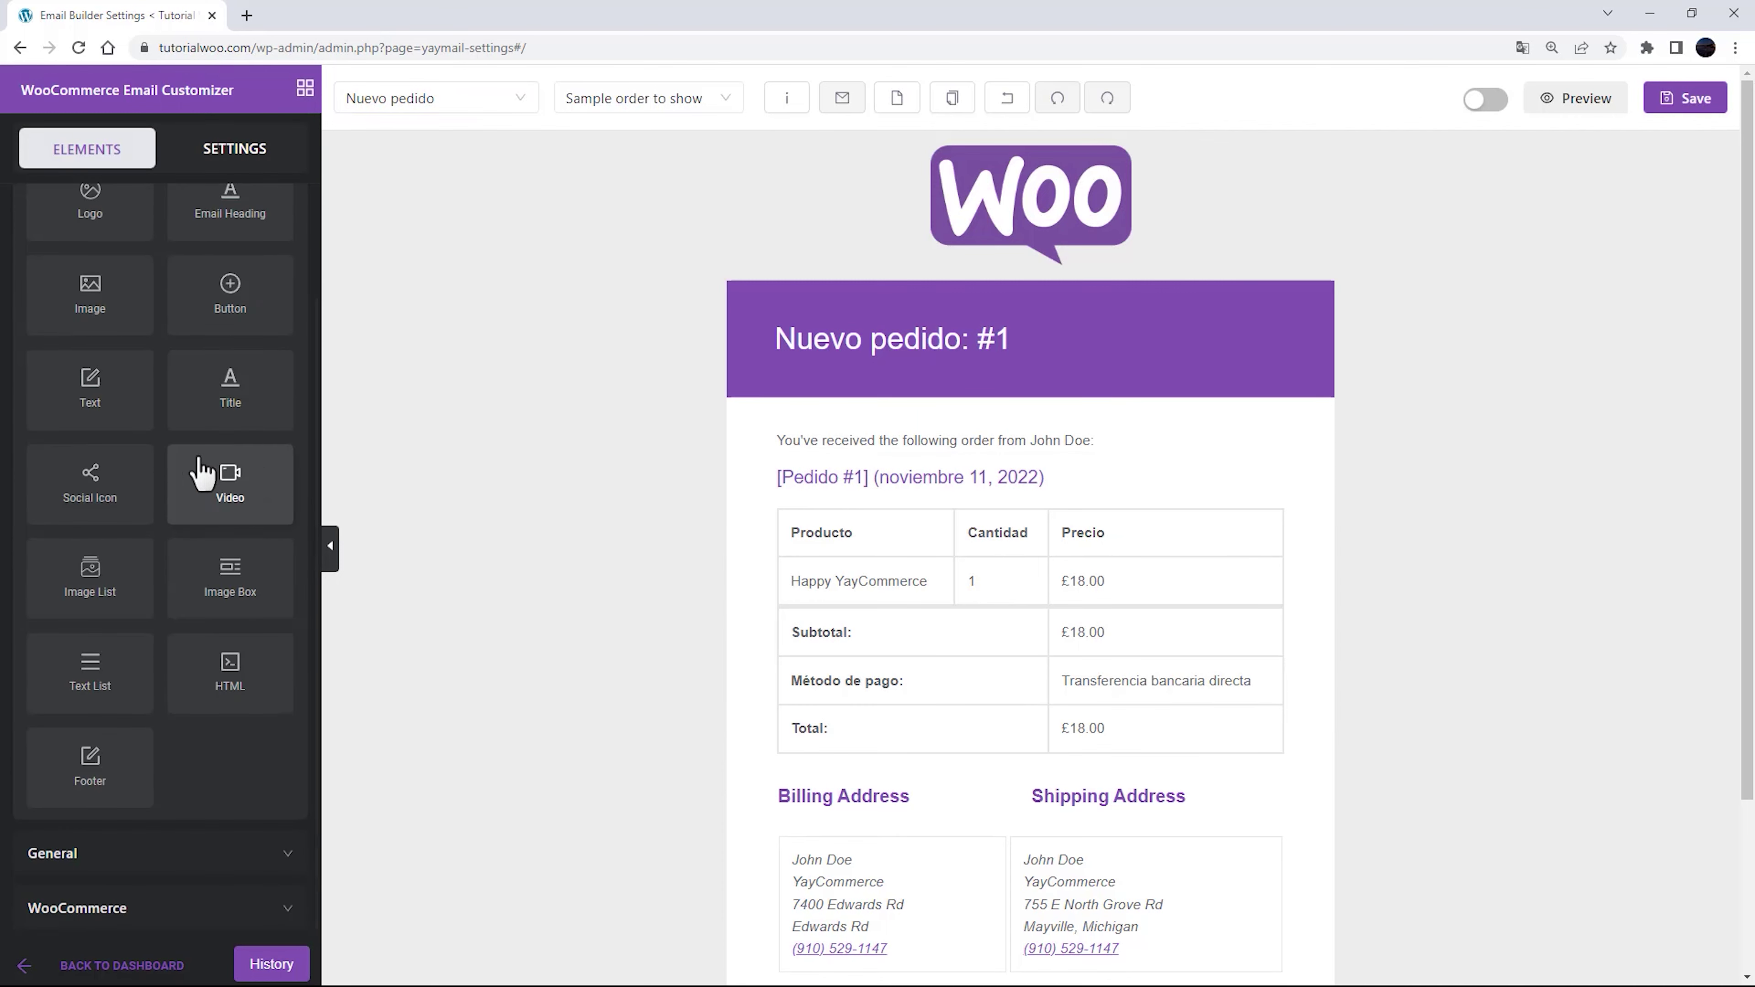
# Step: Add Colorful-theme social icons above the closing line, 22px wide with 15px spacing
pyautogui.scroll(-3, 705, 684)
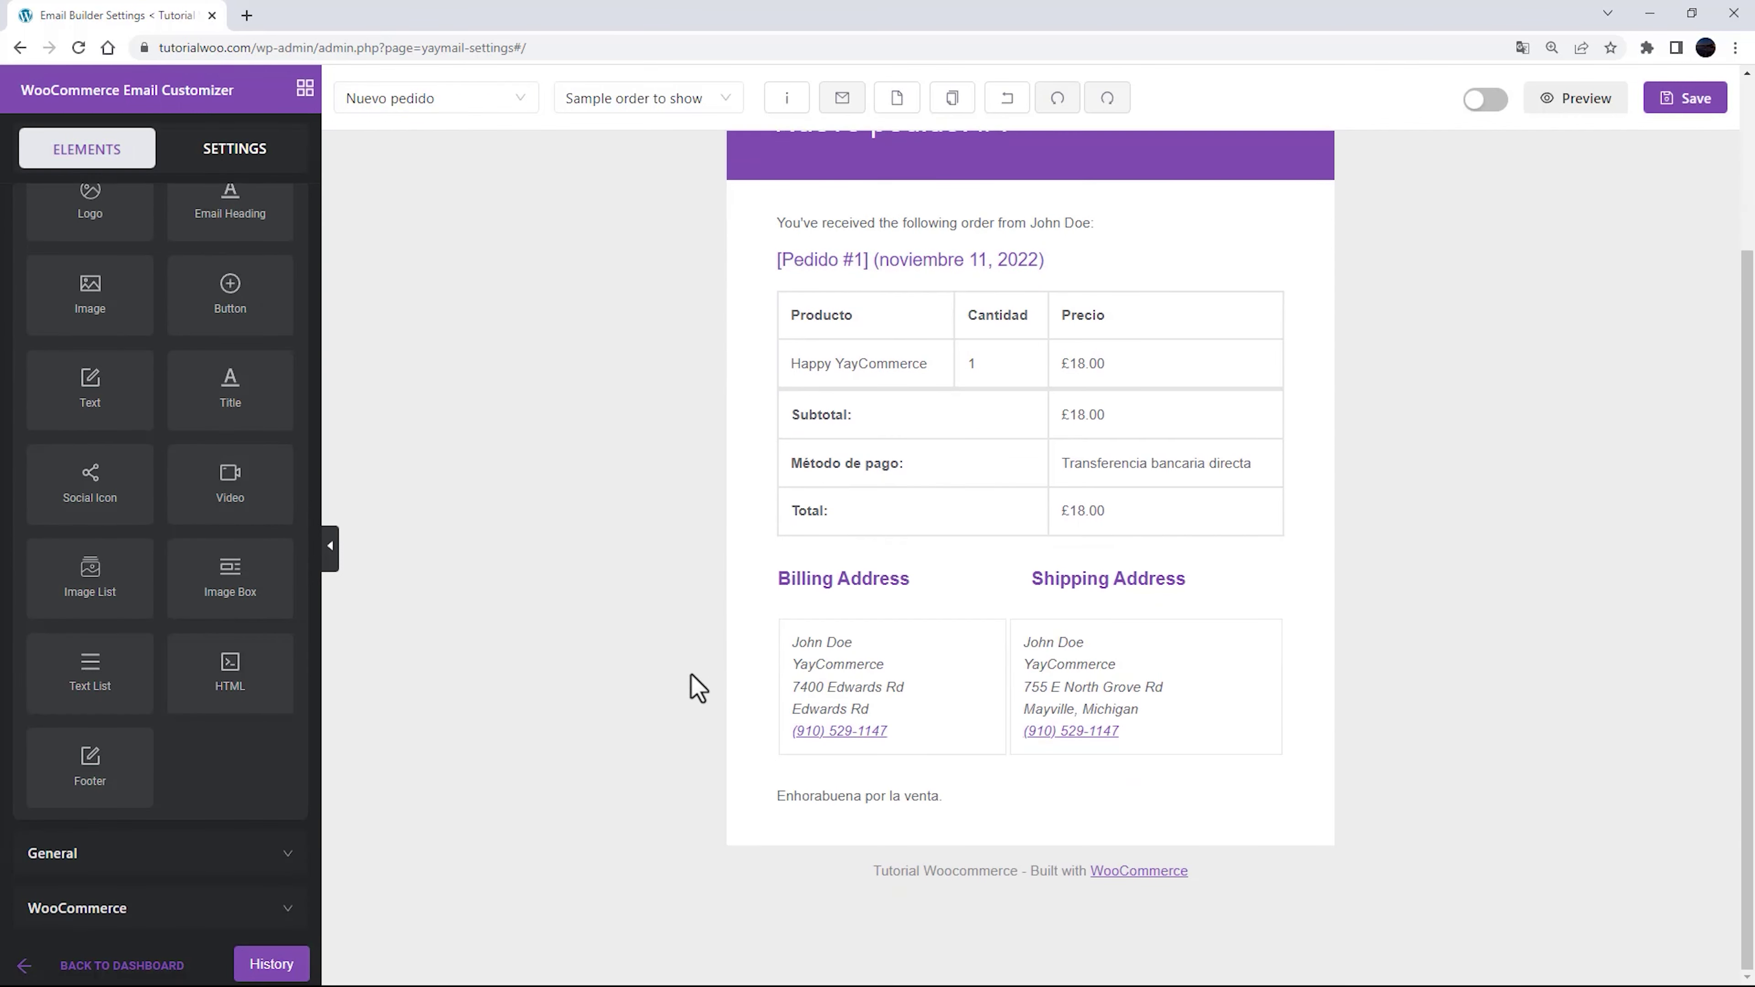
pyautogui.moveTo(123, 490); pyautogui.dragTo(881, 861)
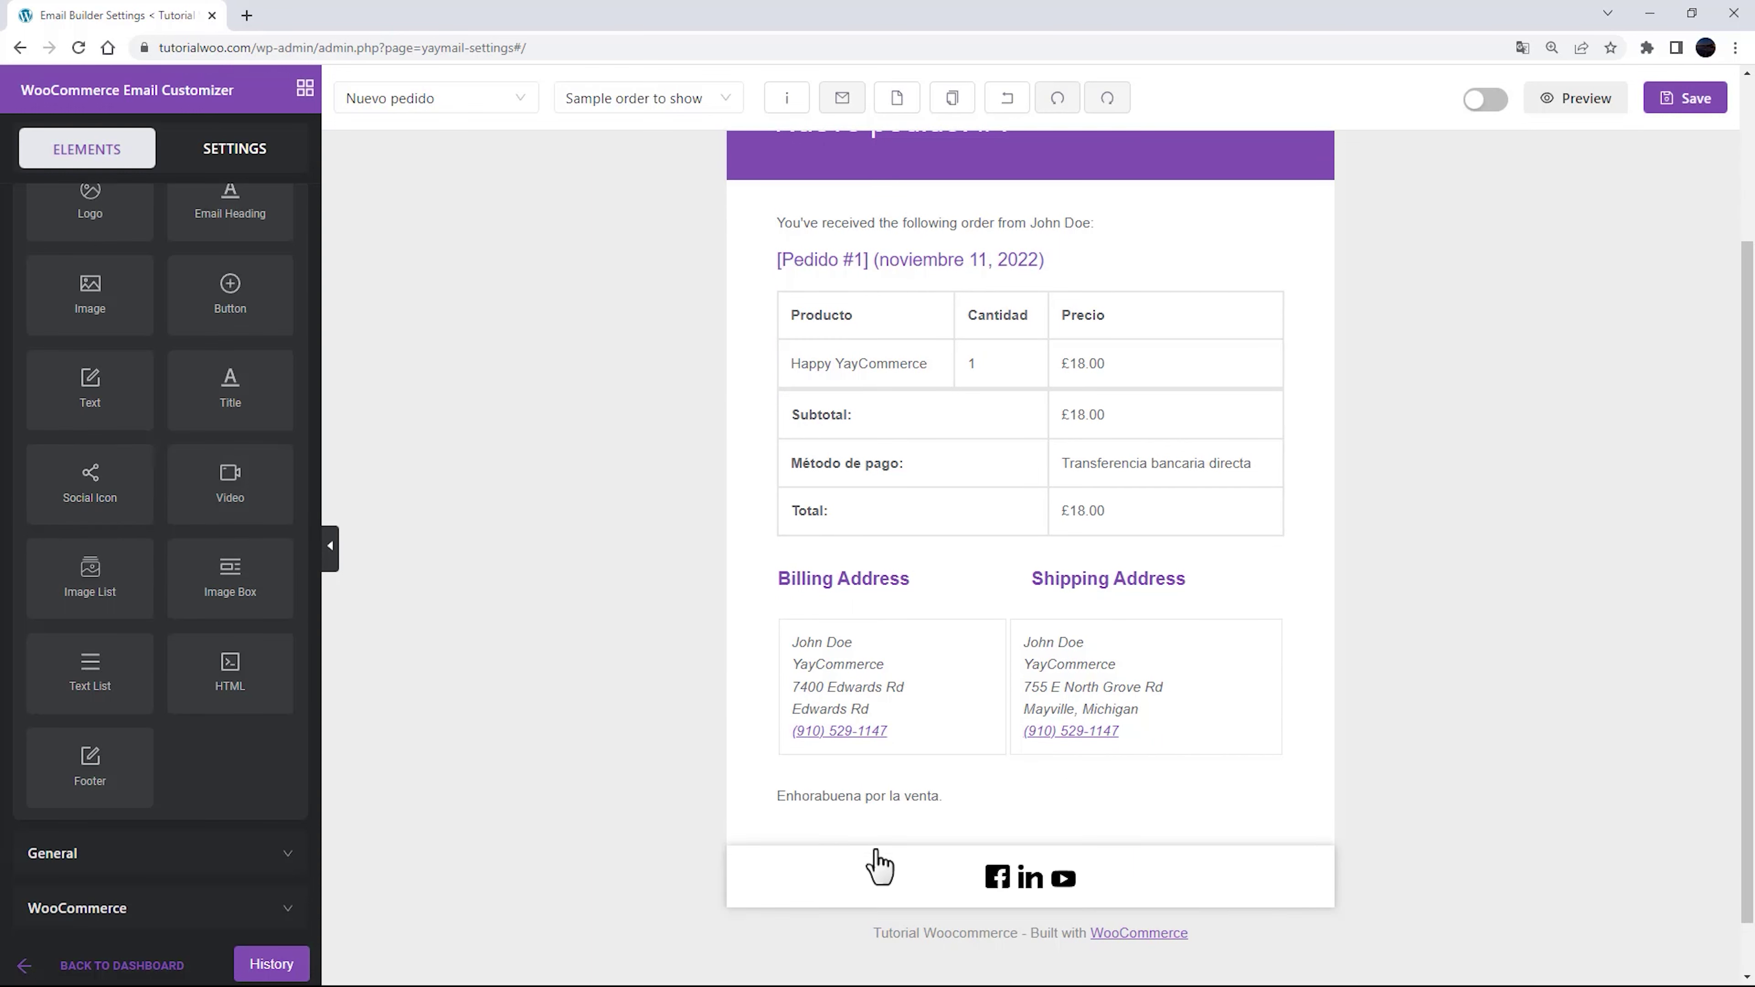
pyautogui.click(960, 899)
pyautogui.moveTo(86, 495); pyautogui.dragTo(82, 495)
pyautogui.moveTo(33, 553); pyautogui.dragTo(63, 553)
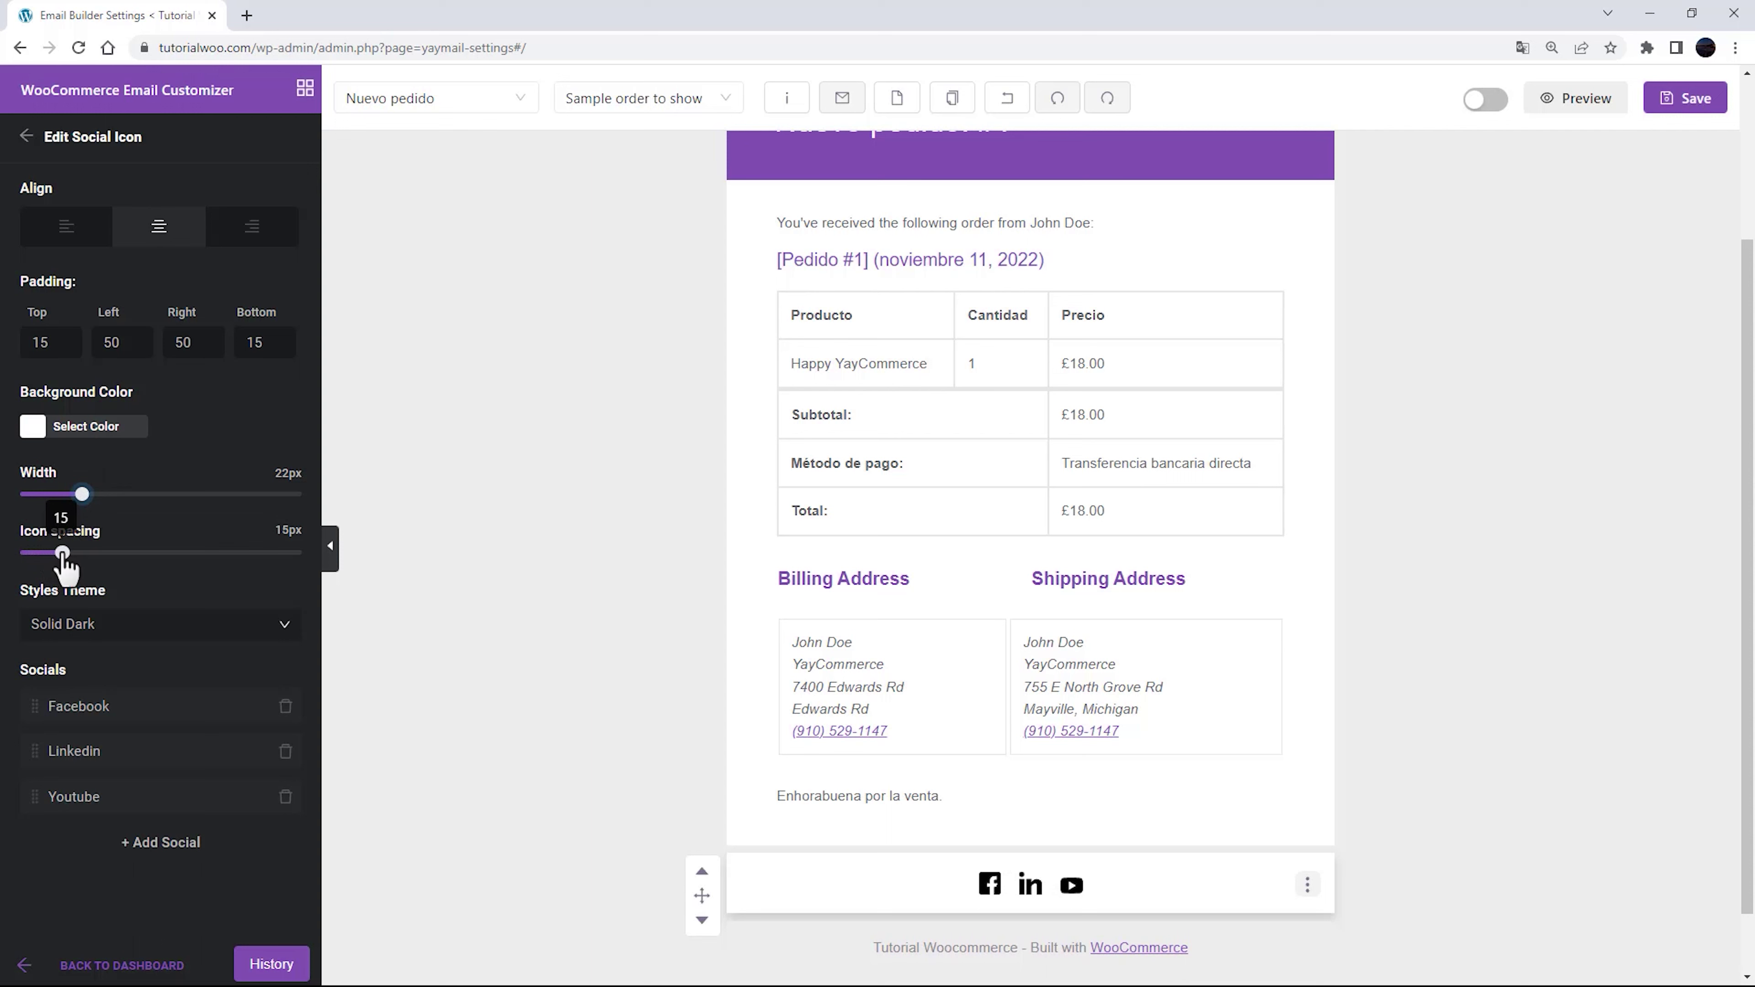
pyautogui.click(181, 630)
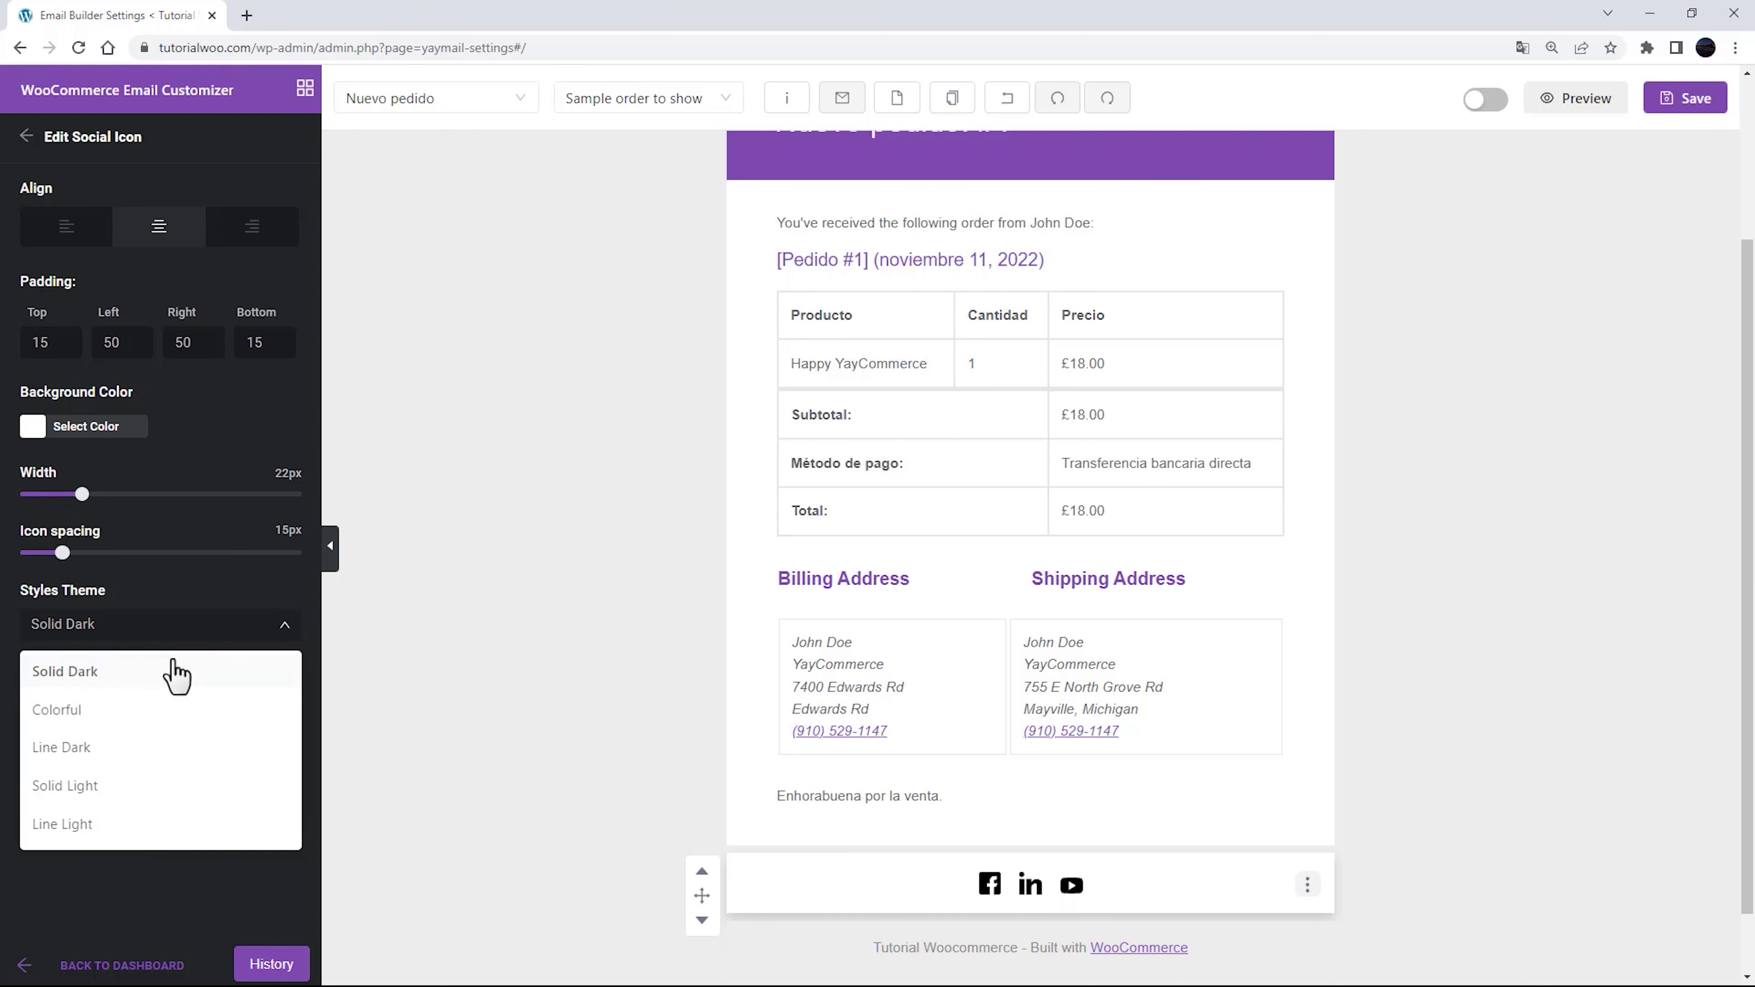
pyautogui.click(170, 715)
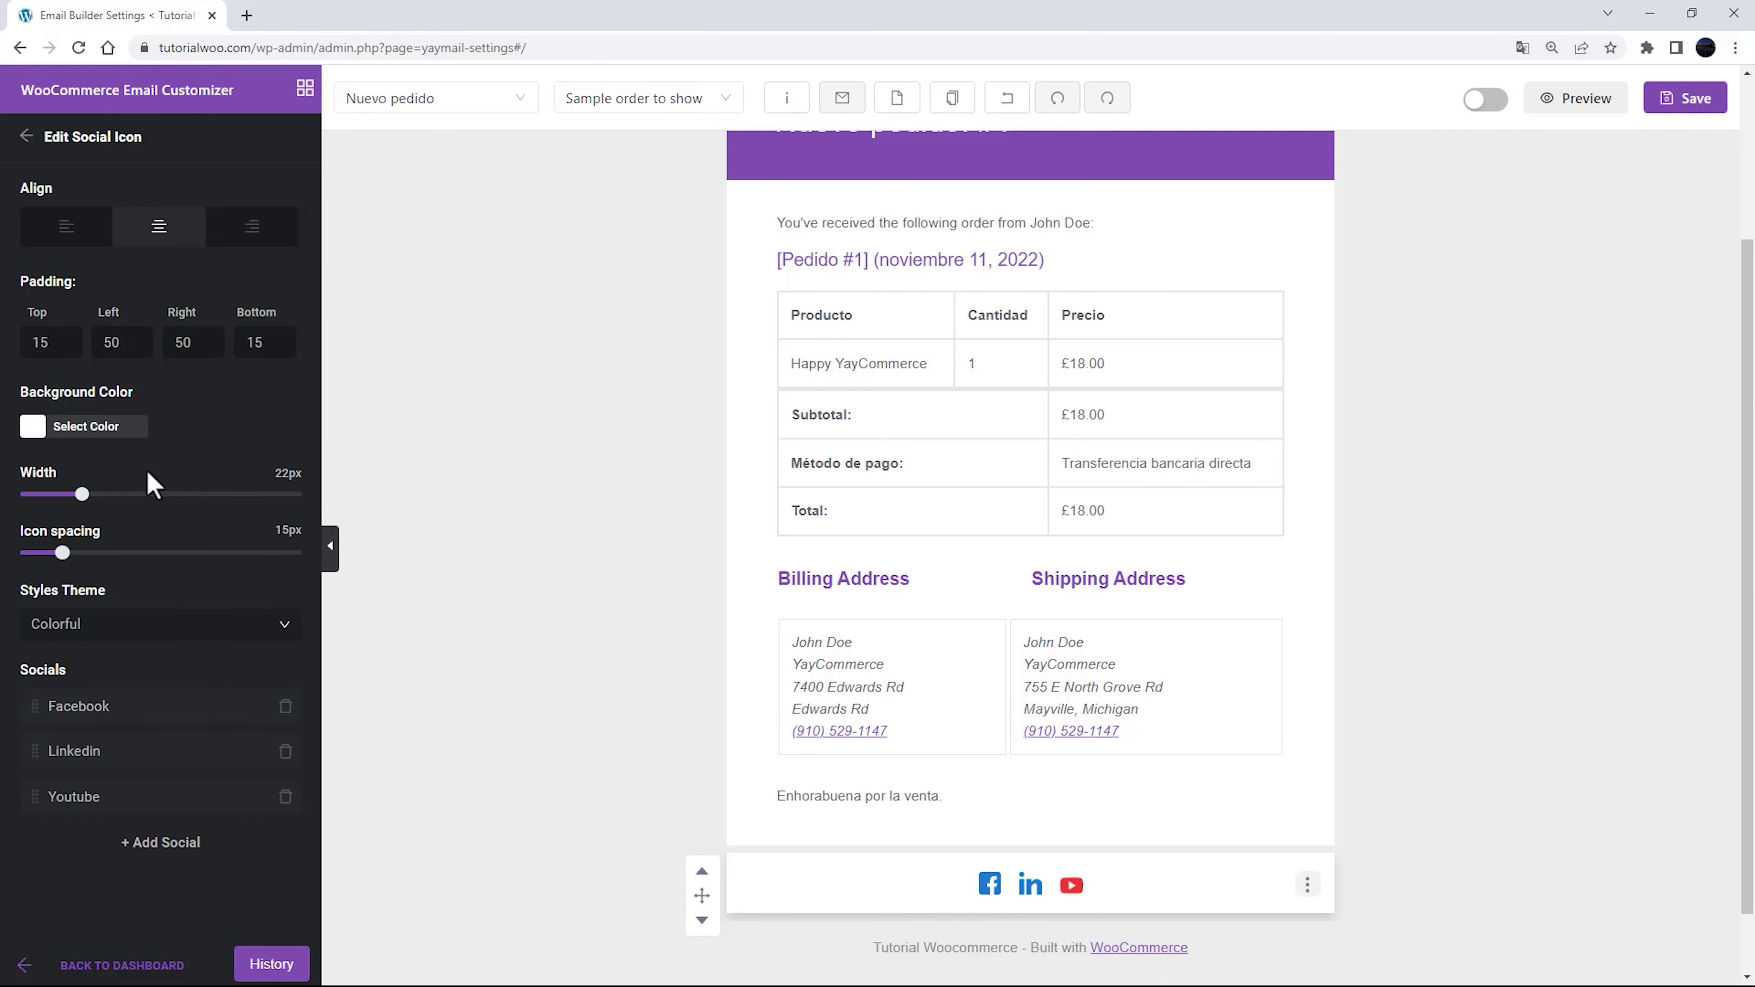
pyautogui.click(26, 135)
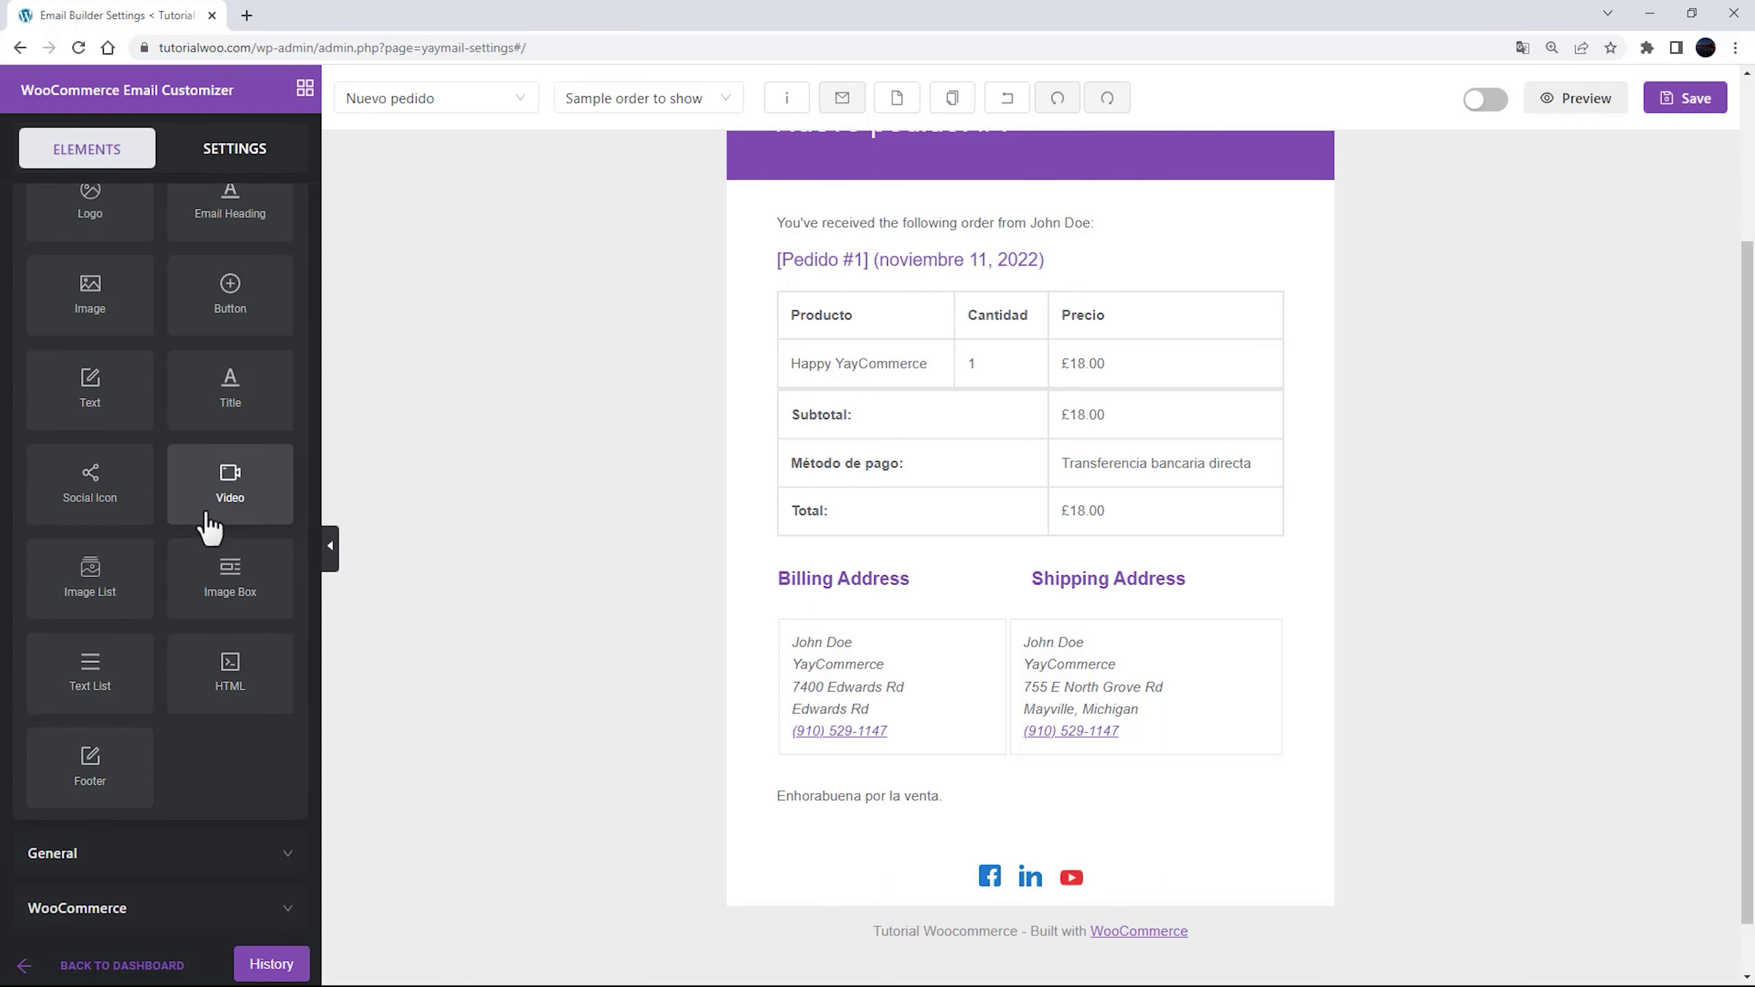
# Step: Collapse Basic and browse the General and WooCommerce element groups
pyautogui.scroll(3, 221, 311)
pyautogui.click(223, 277)
pyautogui.click(204, 345)
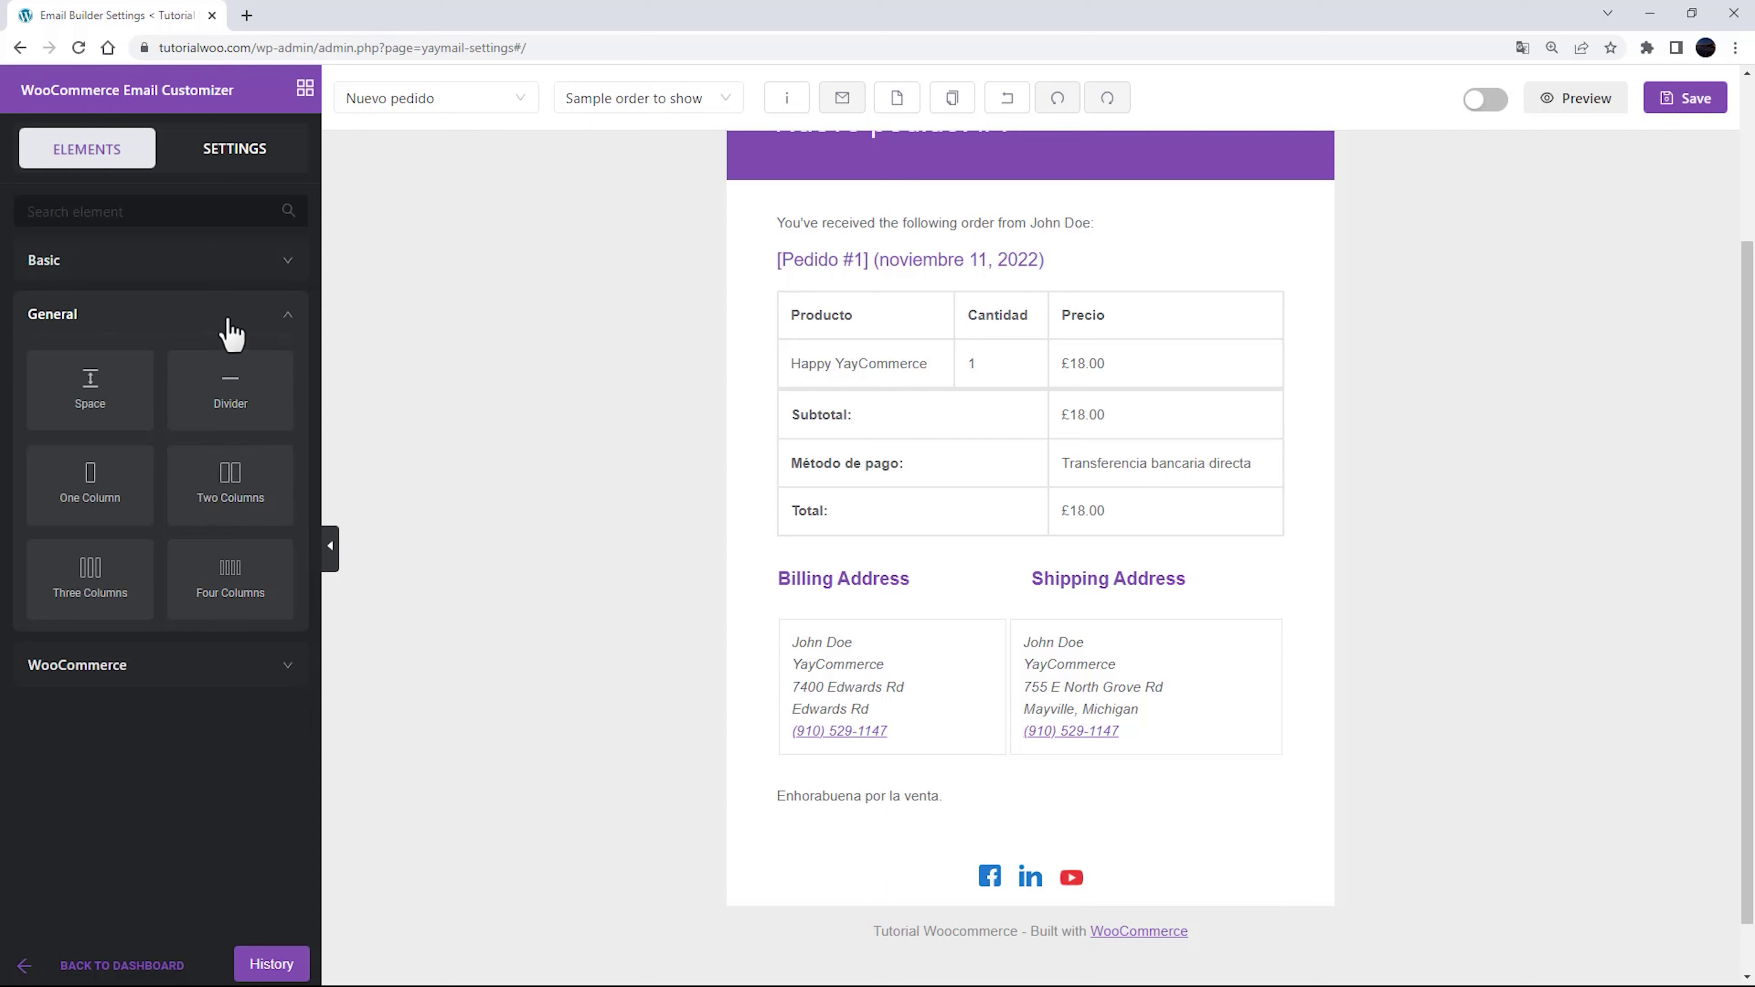
pyautogui.click(280, 325)
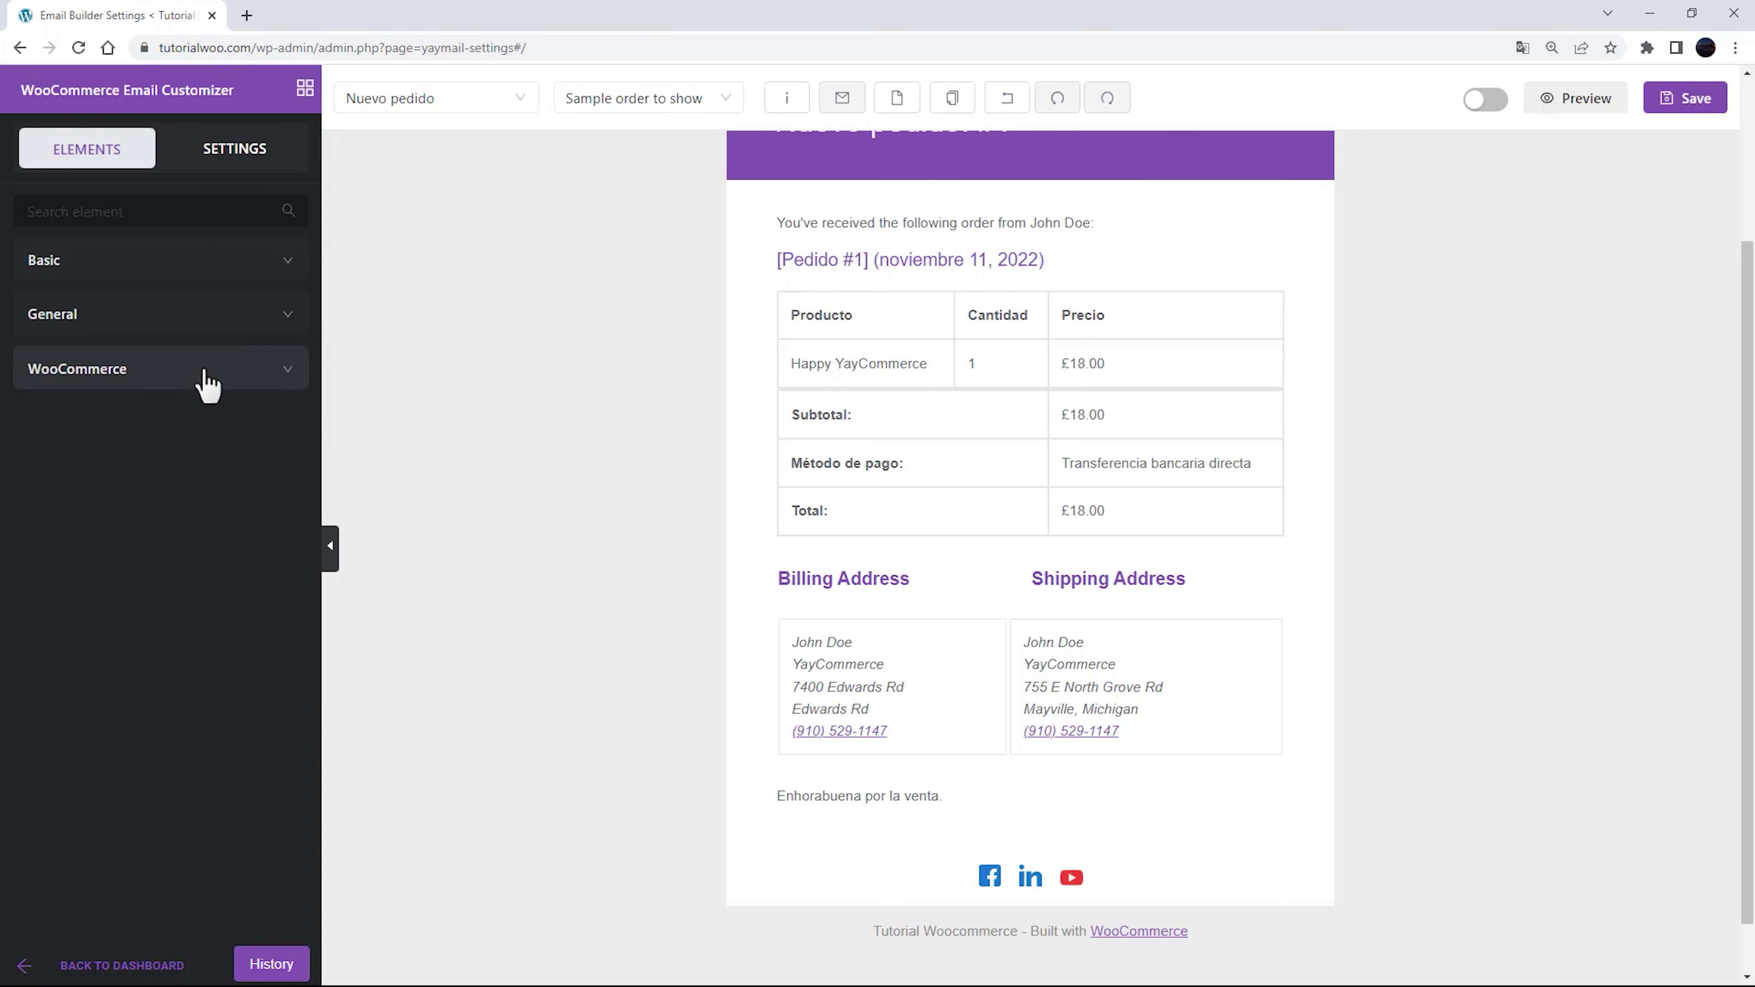
pyautogui.click(204, 376)
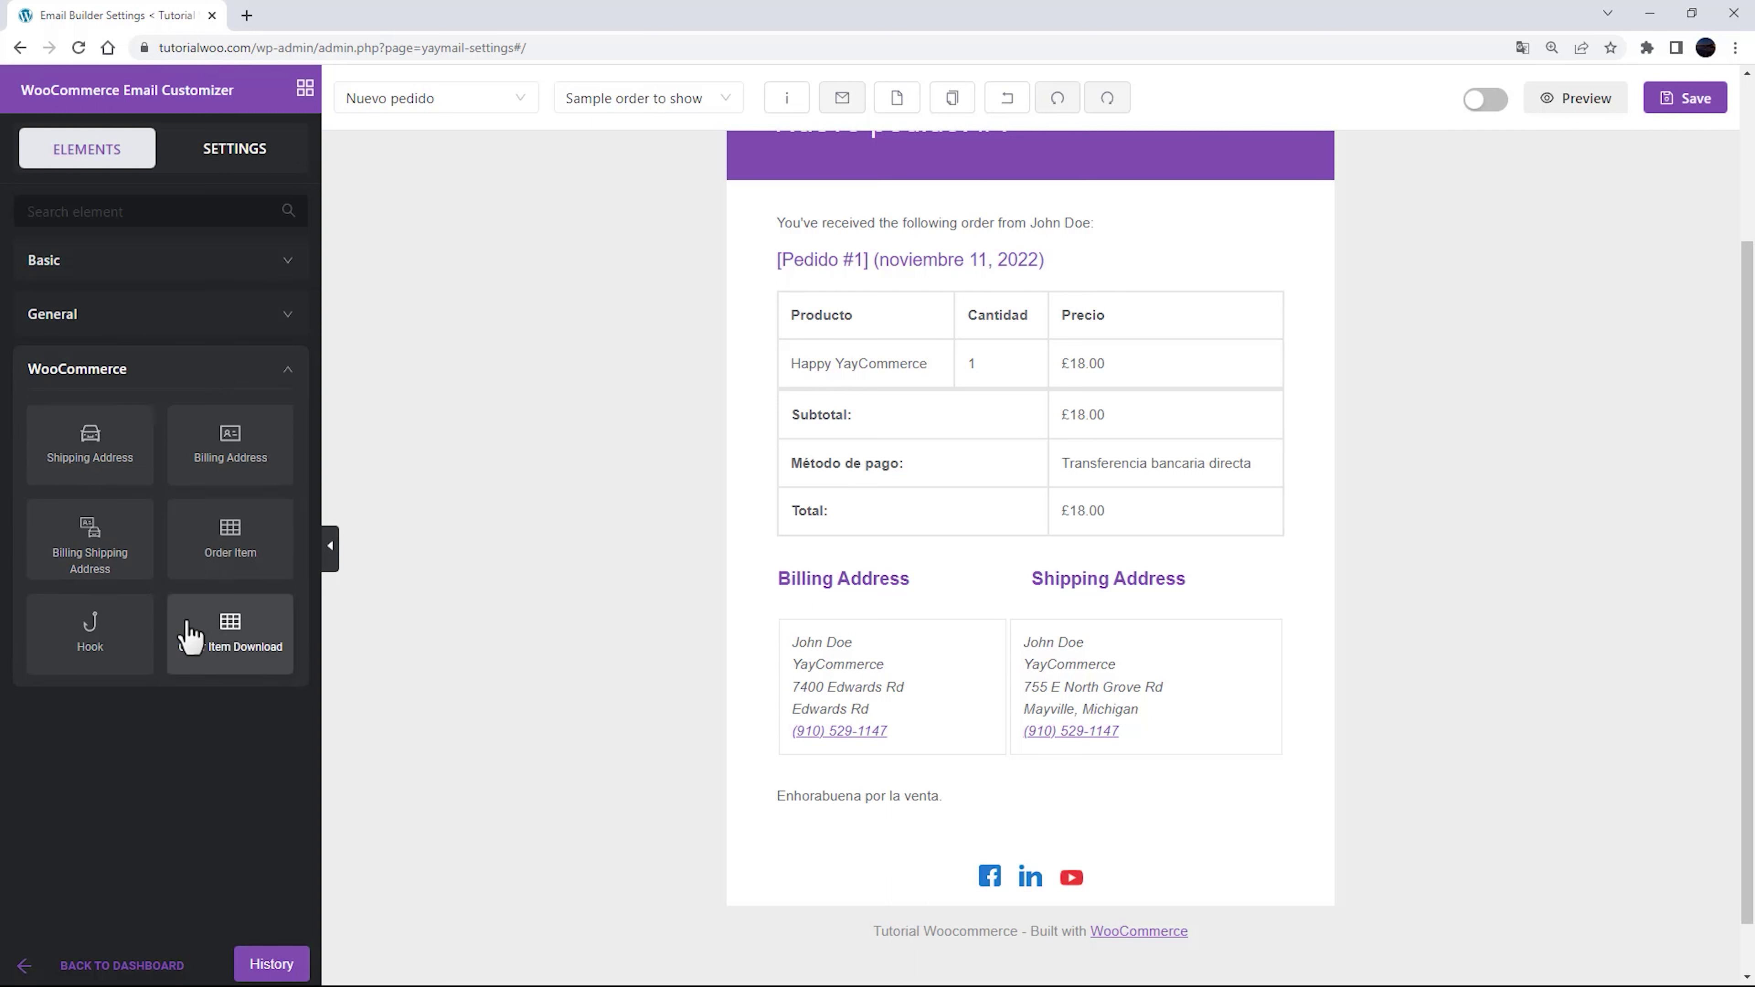
# Step: Add an Order Item Download table above Billing Address, then remove it again
pyautogui.moveTo(190, 635); pyautogui.dragTo(881, 593)
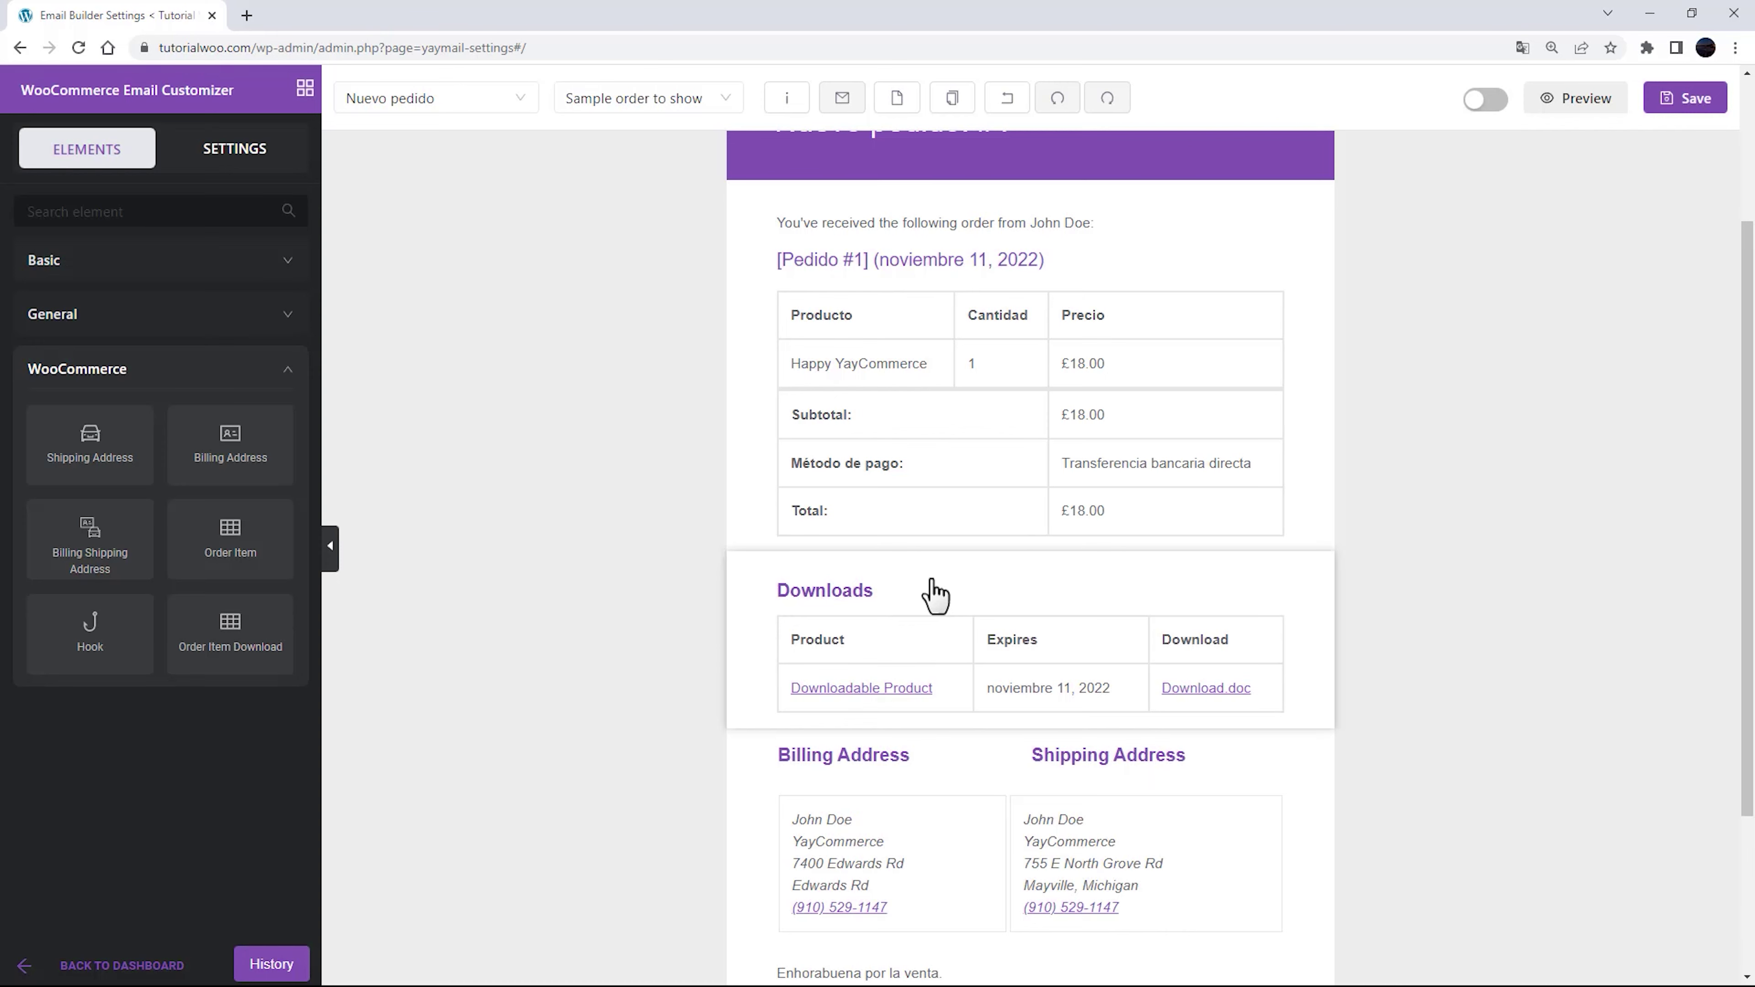
pyautogui.click(931, 596)
pyautogui.click(1306, 591)
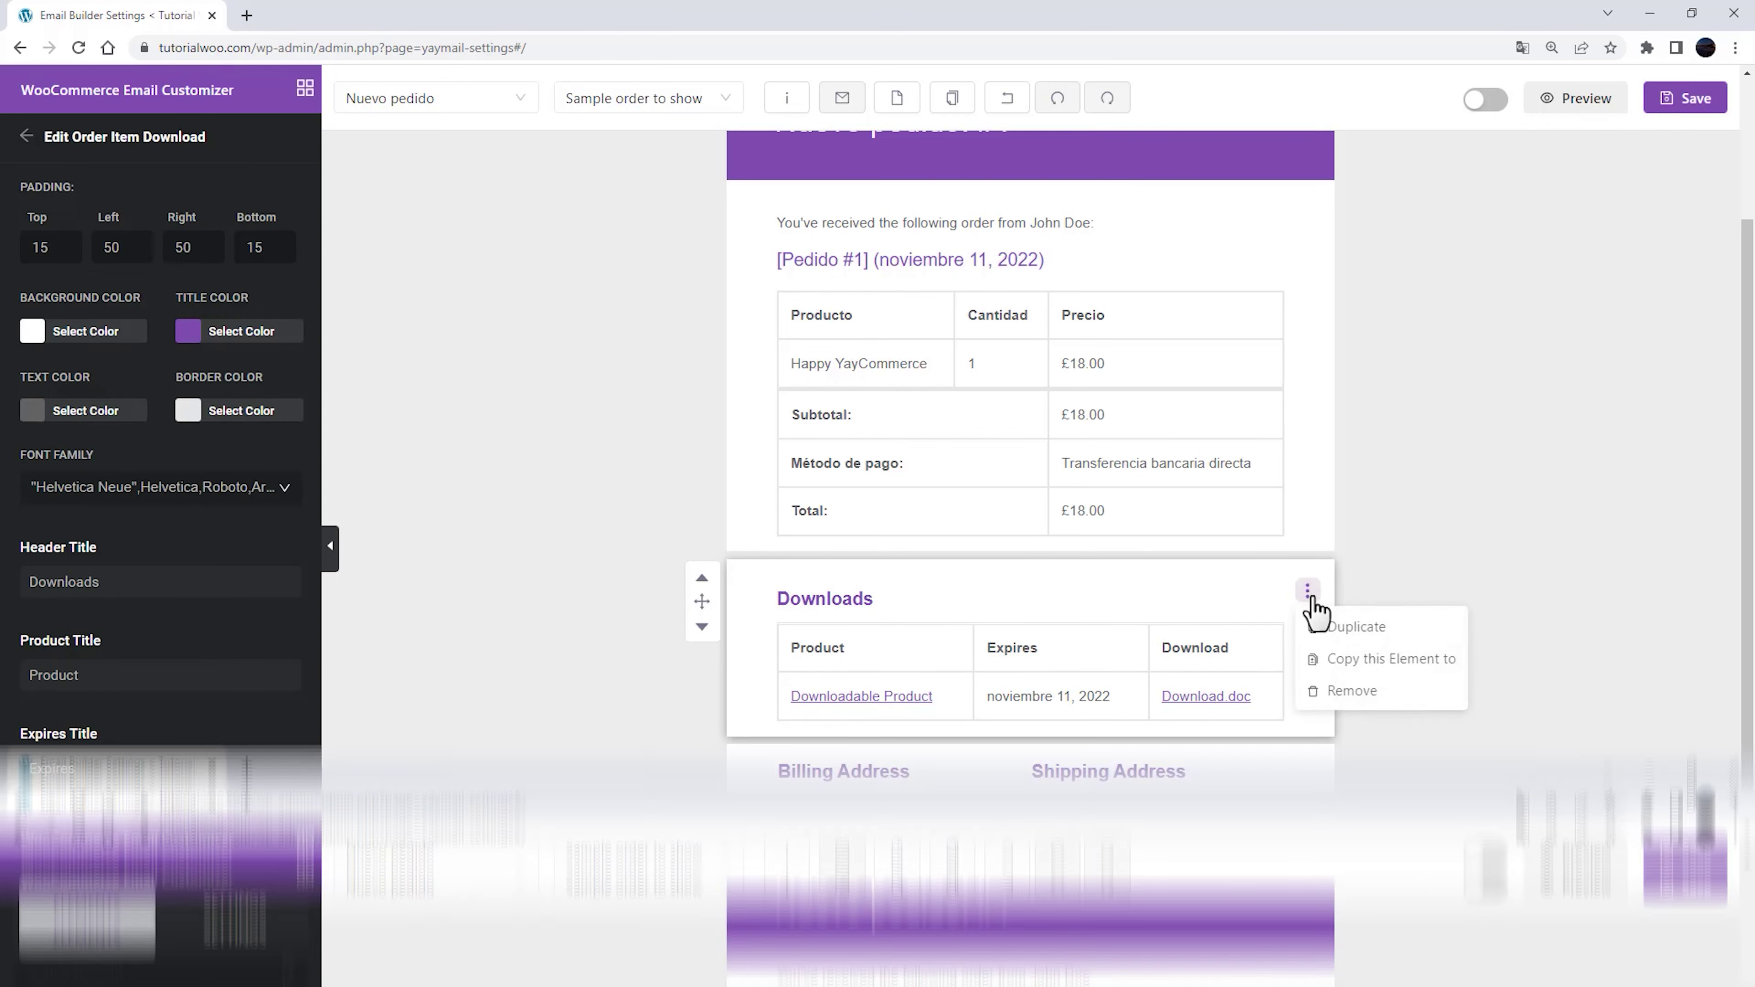
pyautogui.click(1354, 690)
pyautogui.click(521, 98)
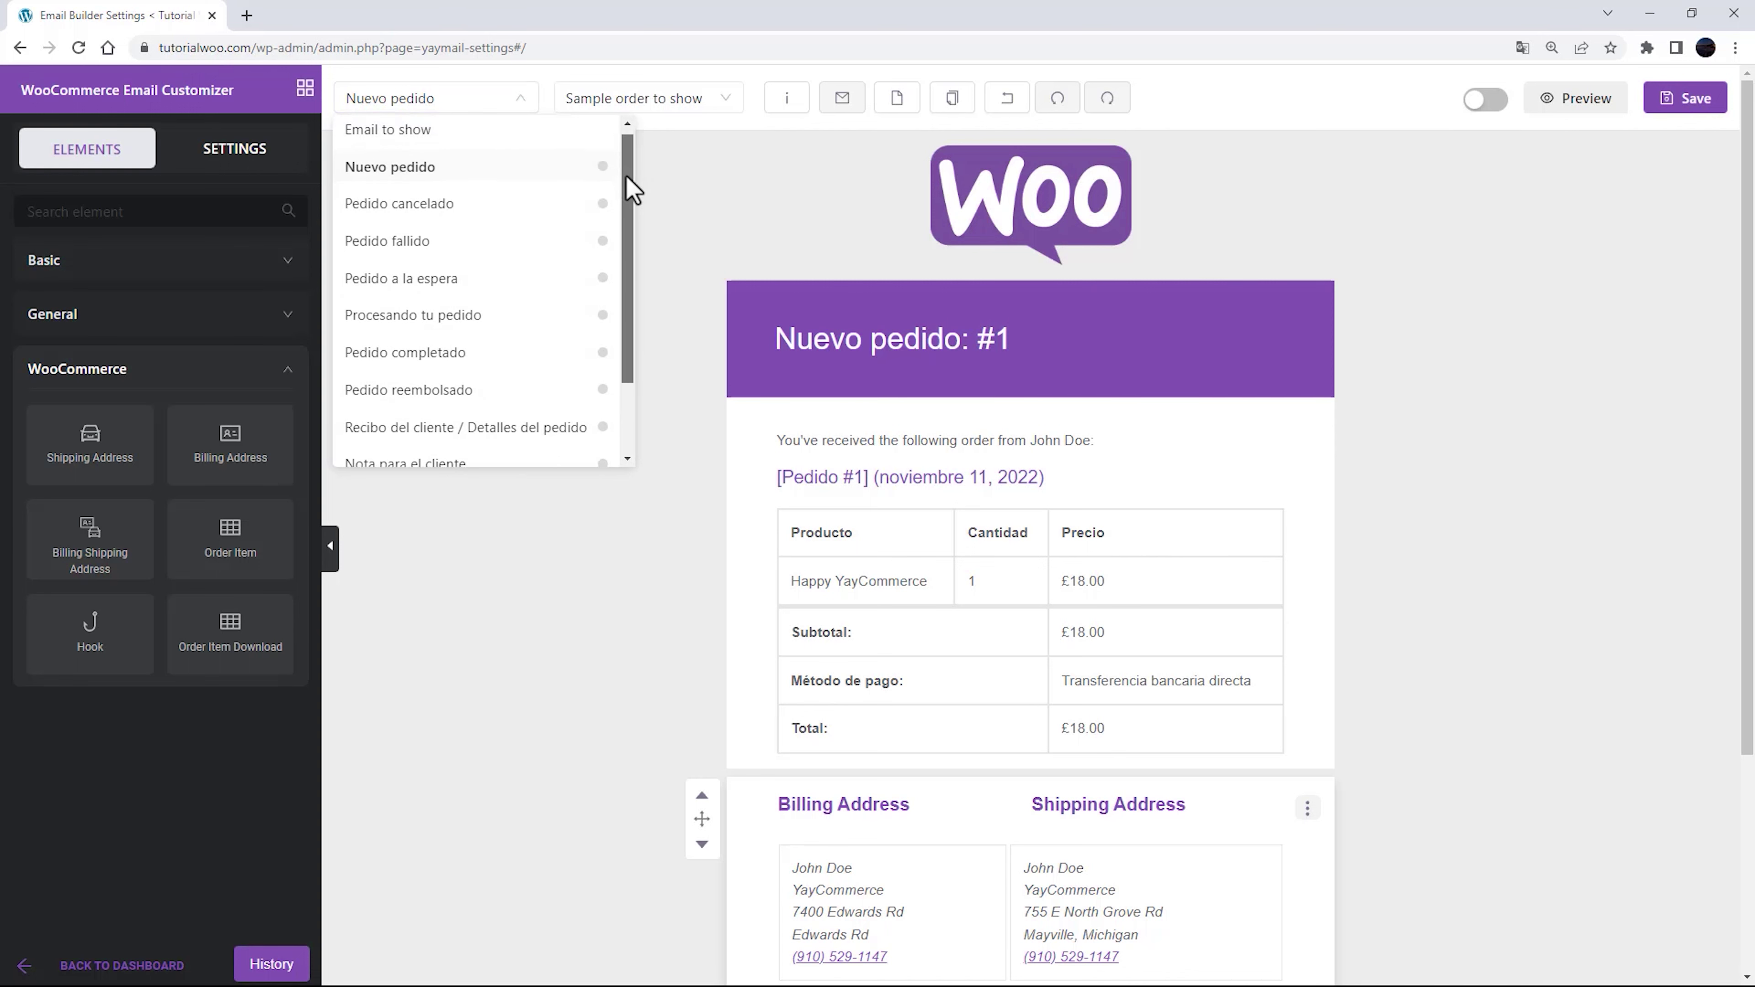
# Step: Save the Nuevo pedido template and switch to the Recibo del cliente / Detalles del pedido email
pyautogui.moveTo(626, 176); pyautogui.dragTo(621, 261)
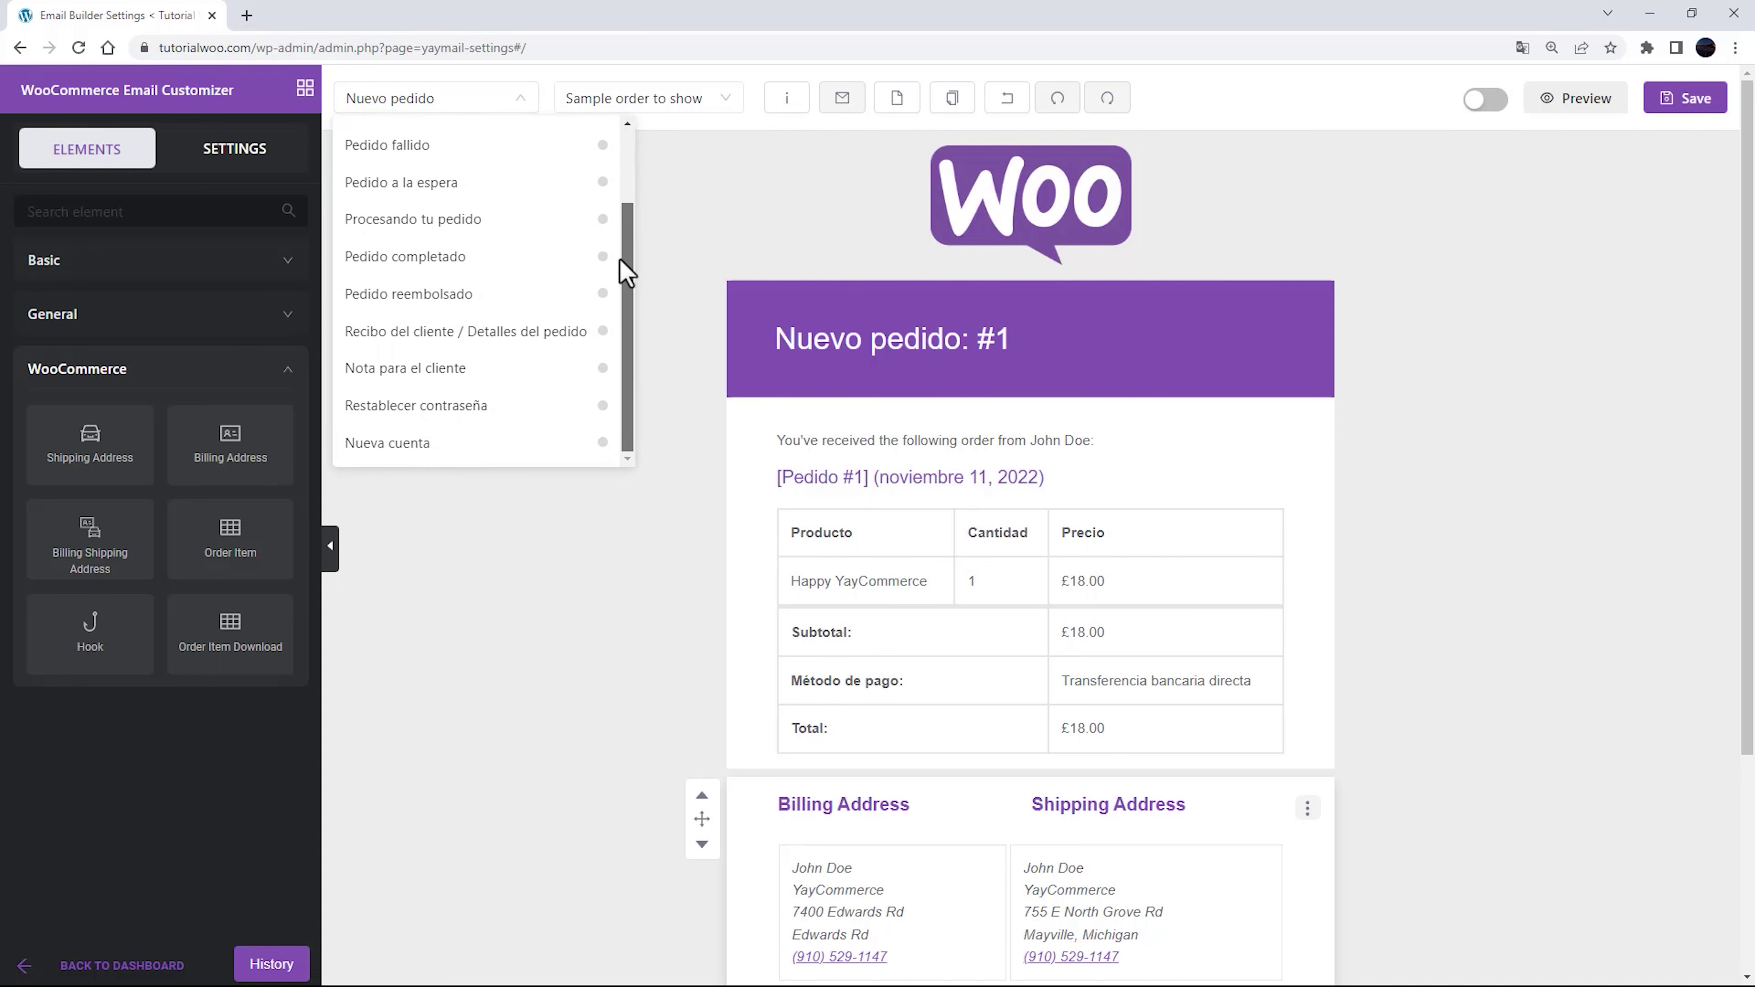
pyautogui.click(536, 334)
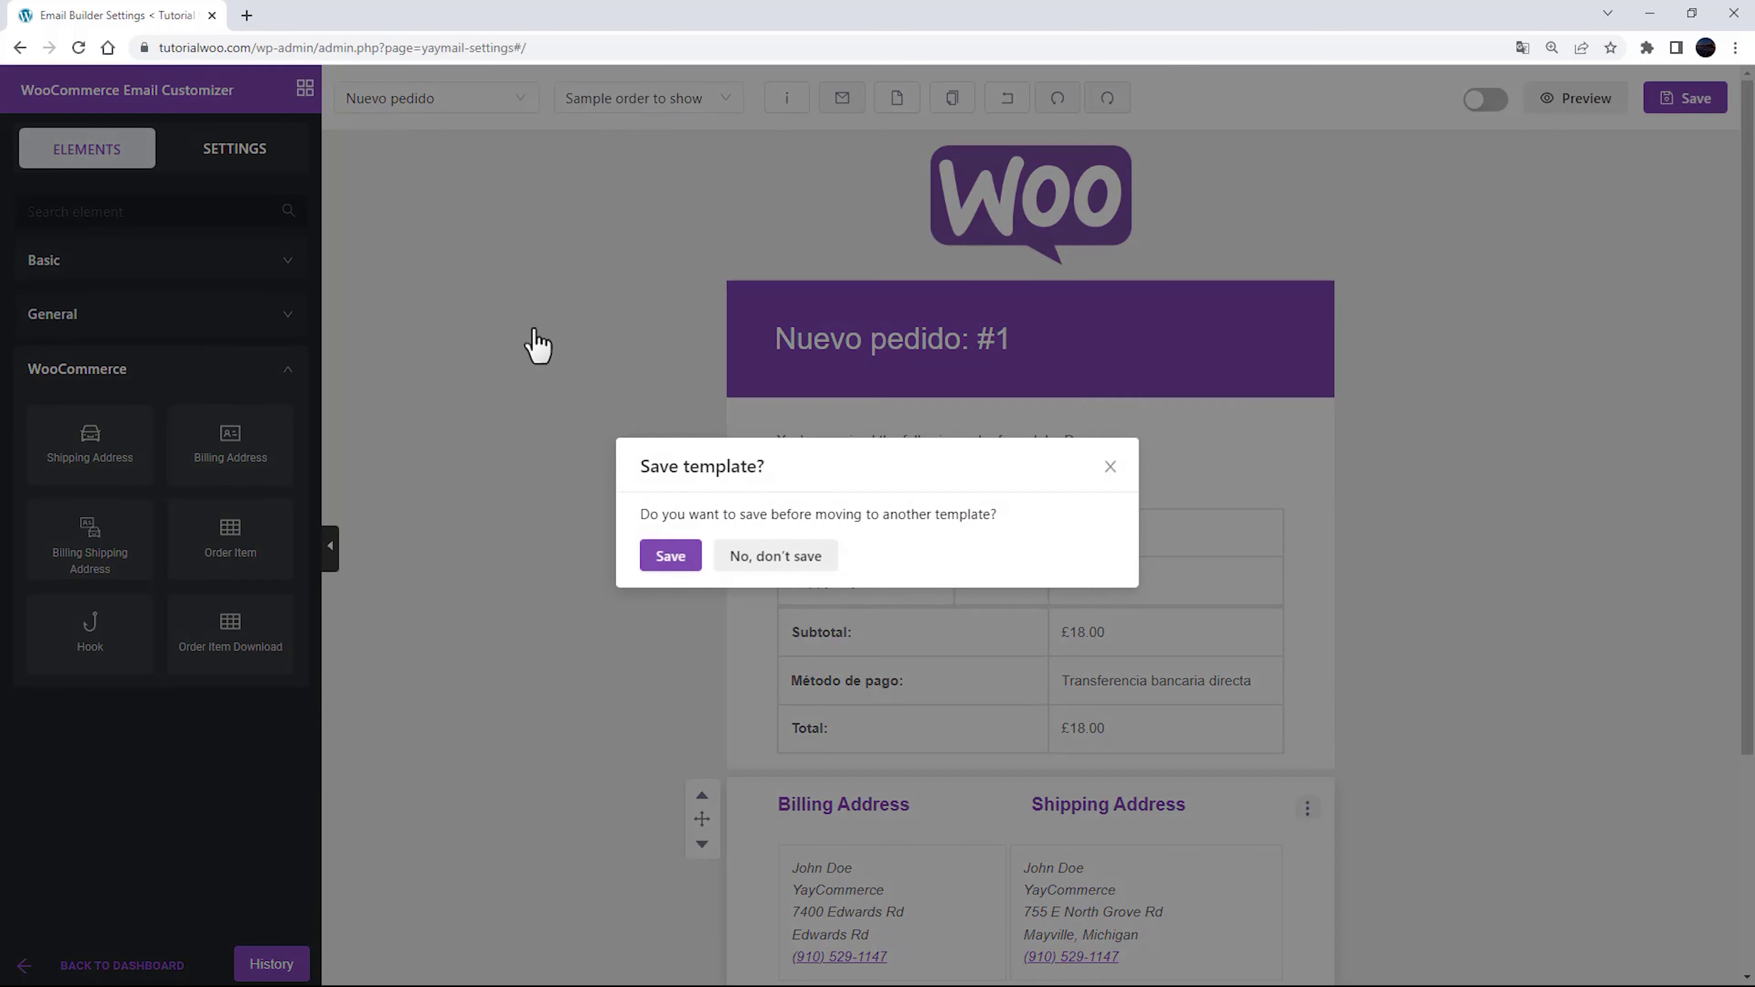
pyautogui.click(668, 561)
pyautogui.scroll(-4, 657, 510)
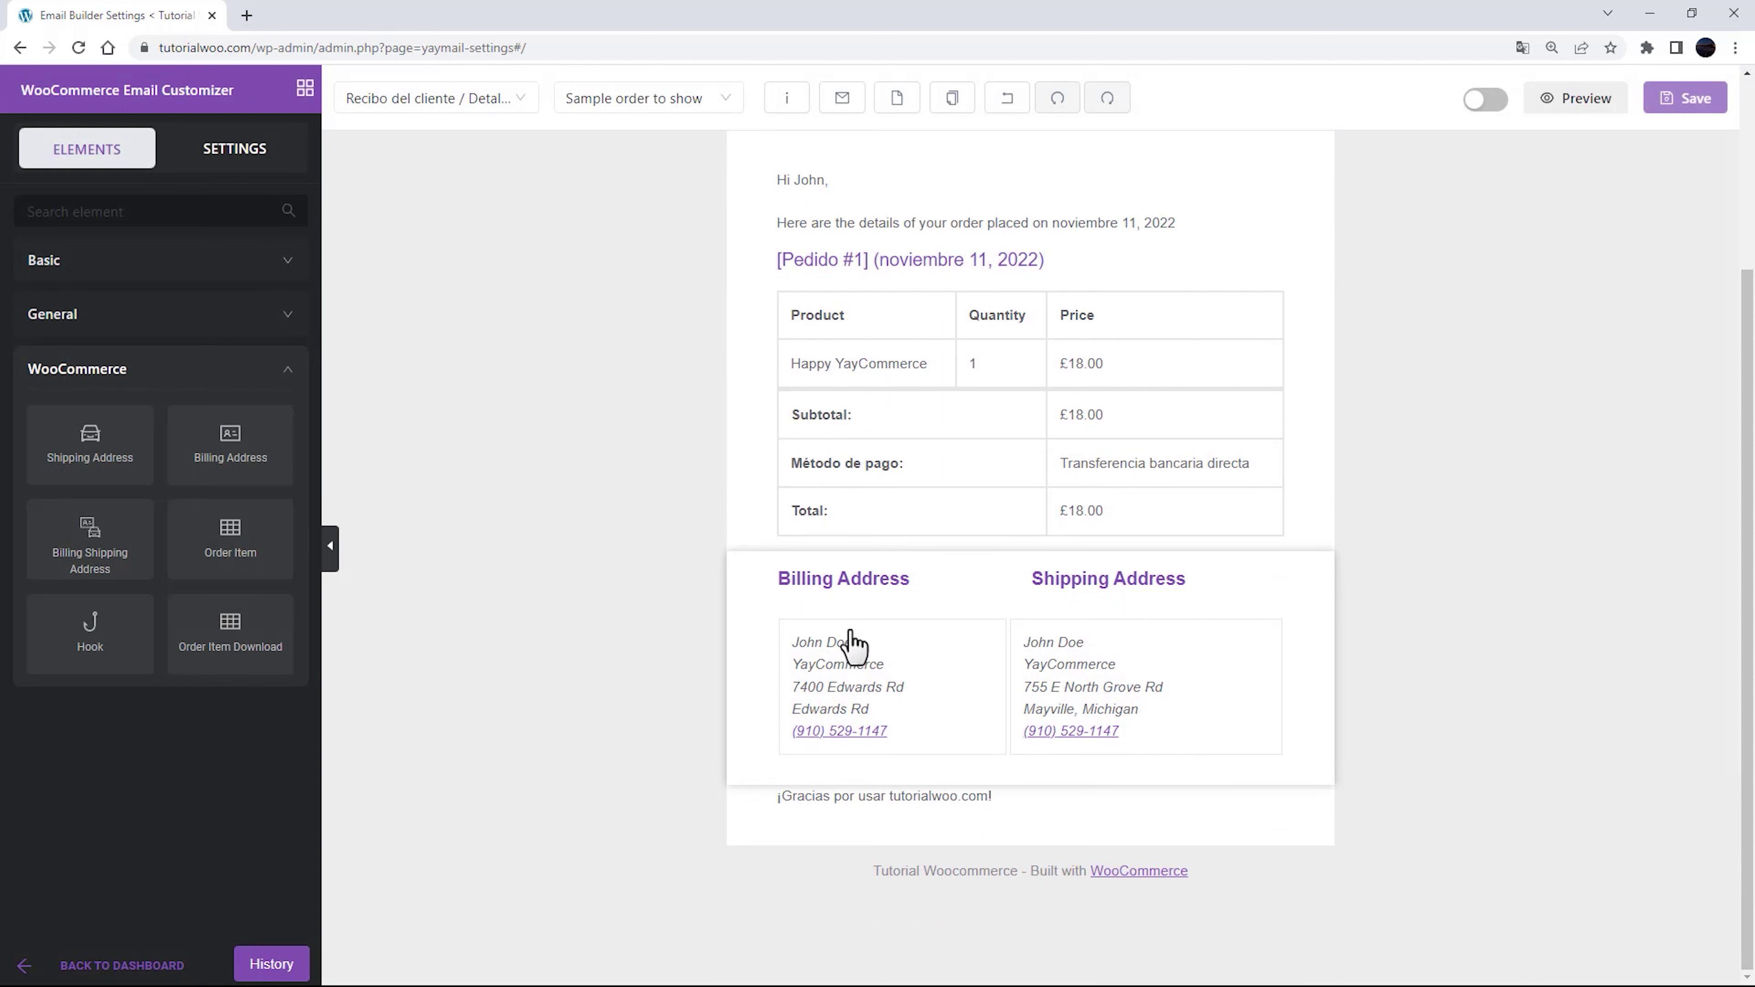
pyautogui.scroll(4, 841, 497)
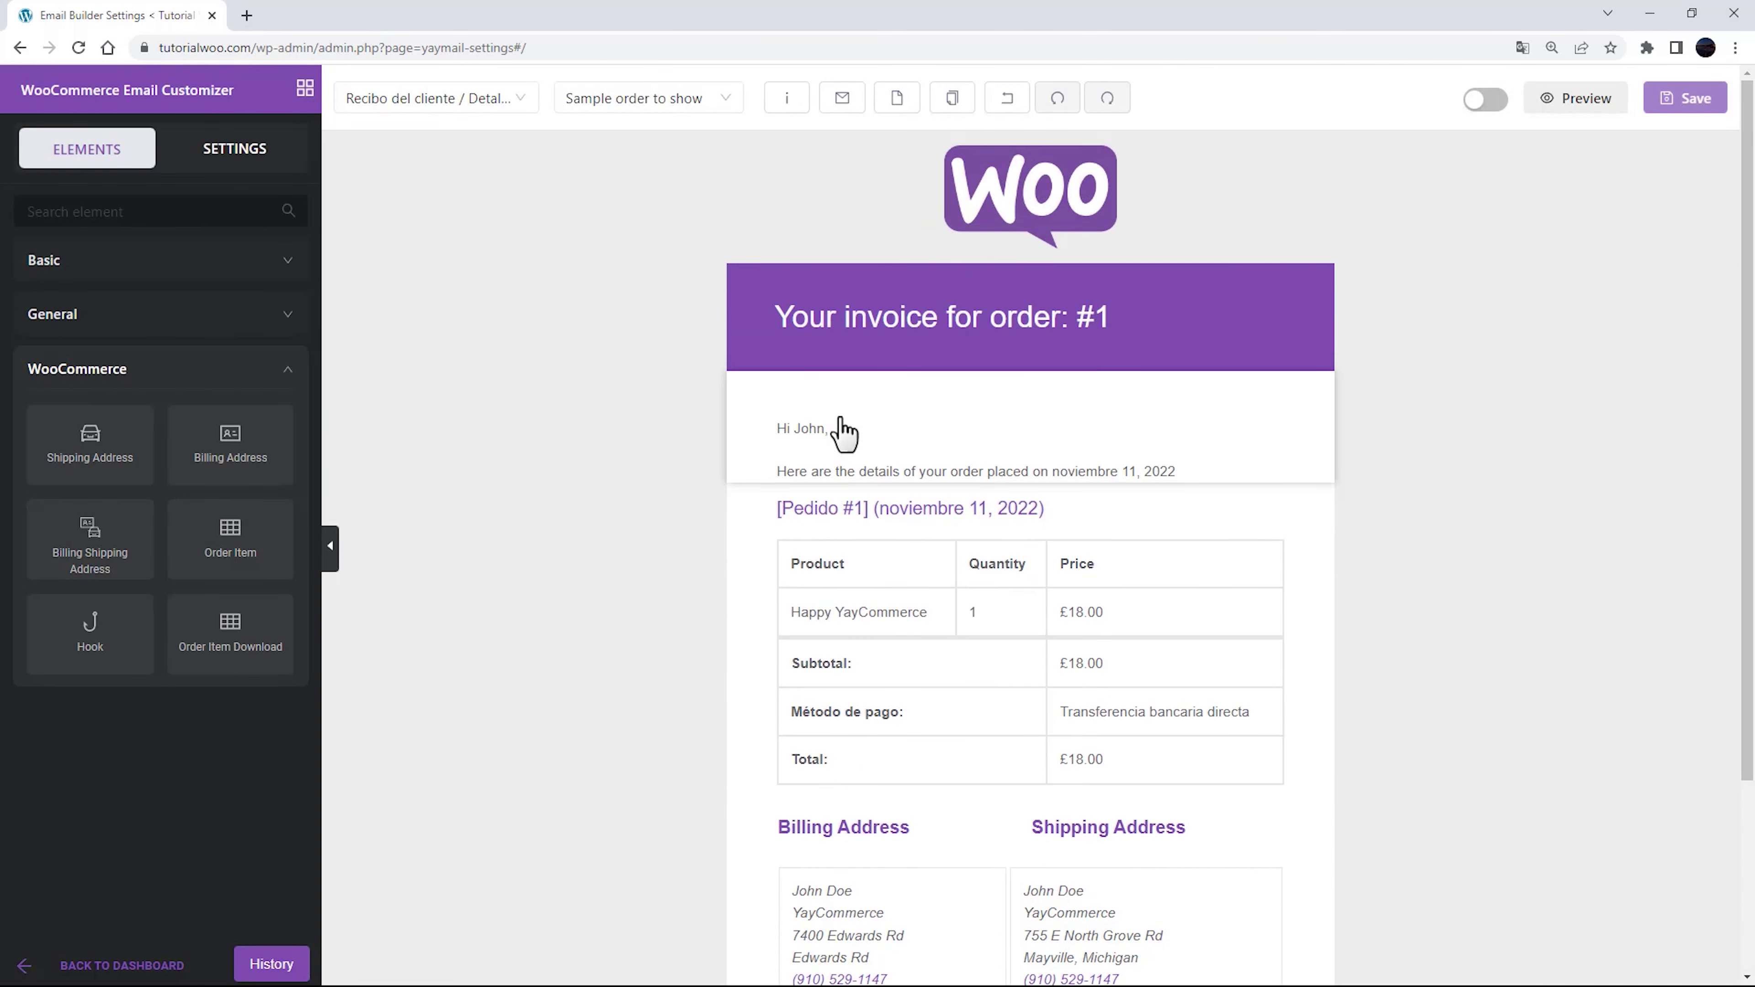
pyautogui.click(856, 159)
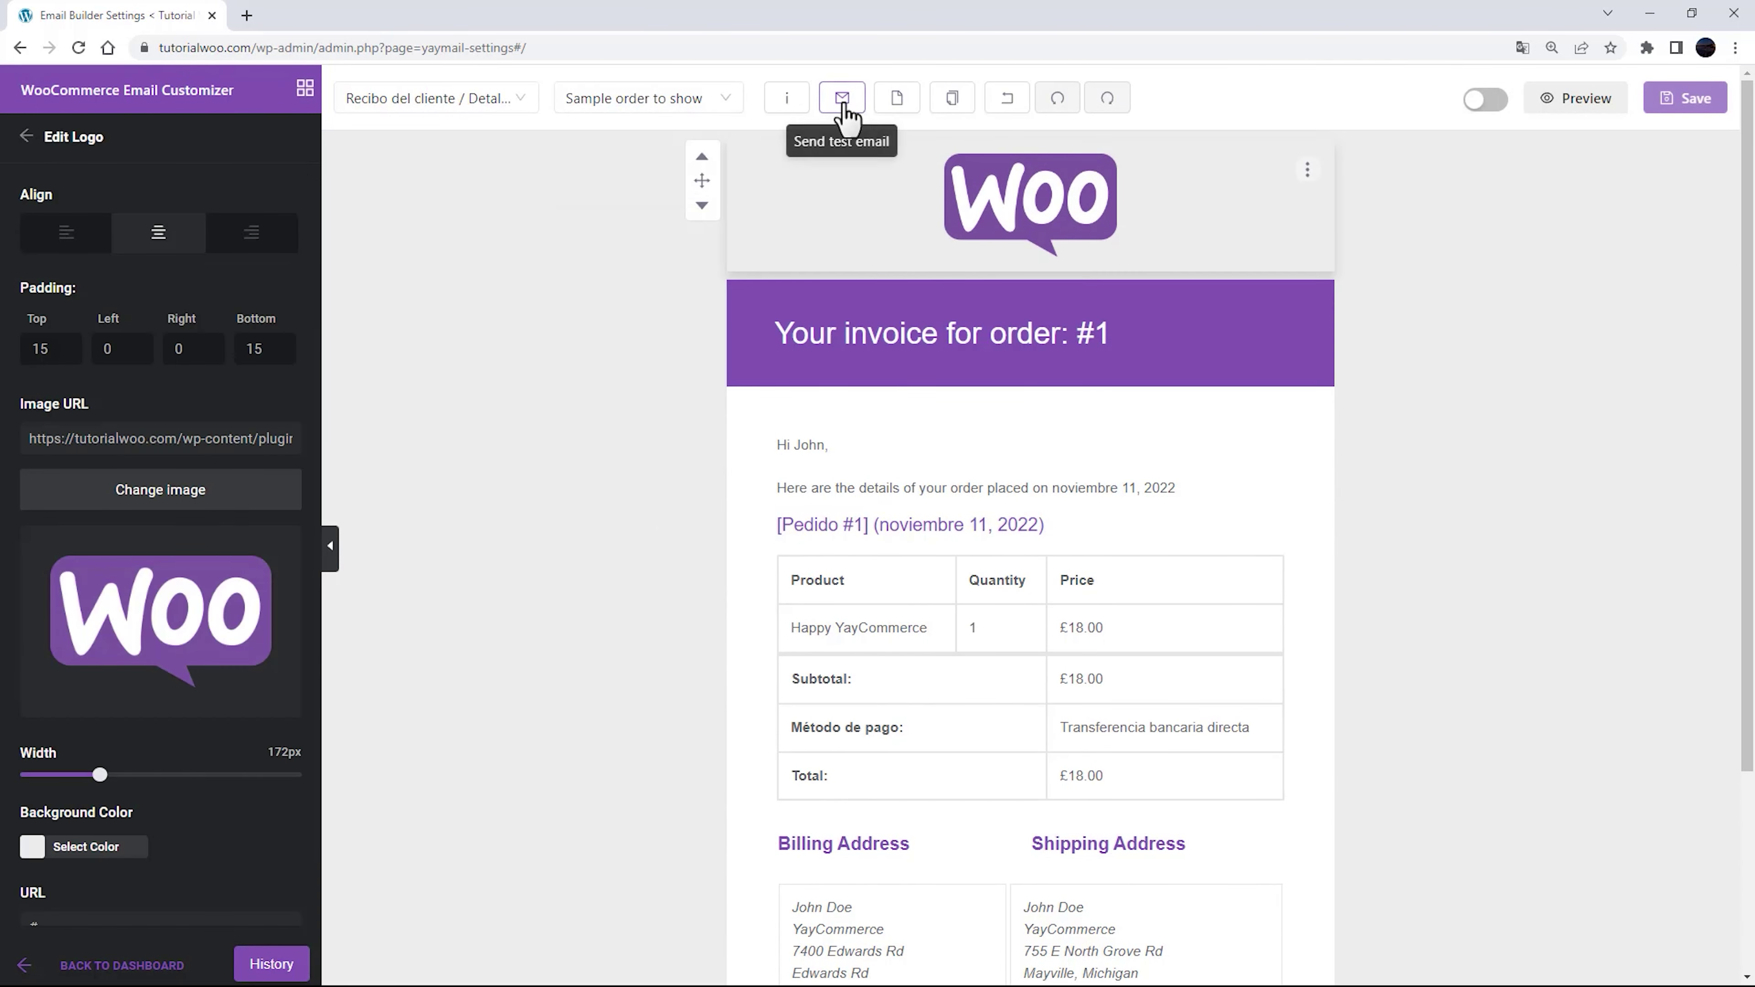
# Step: Browse the list of available shortcodes, then close it
pyautogui.click(788, 104)
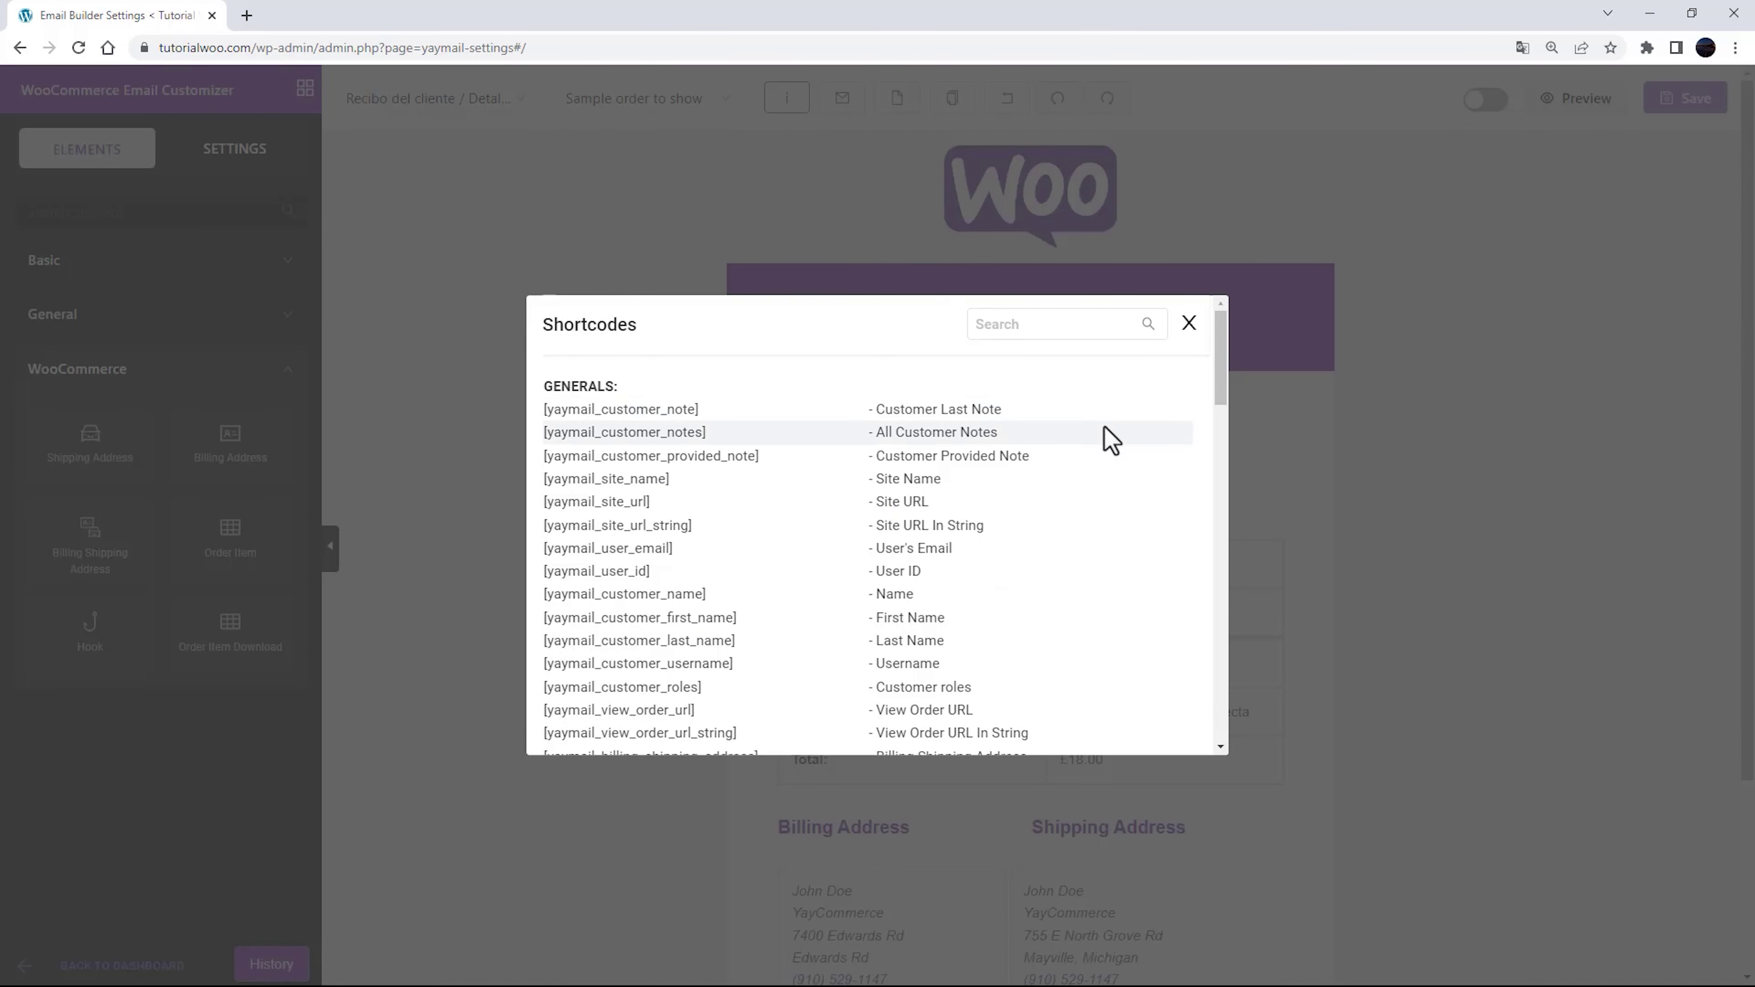
pyautogui.scroll(-4, 1109, 440)
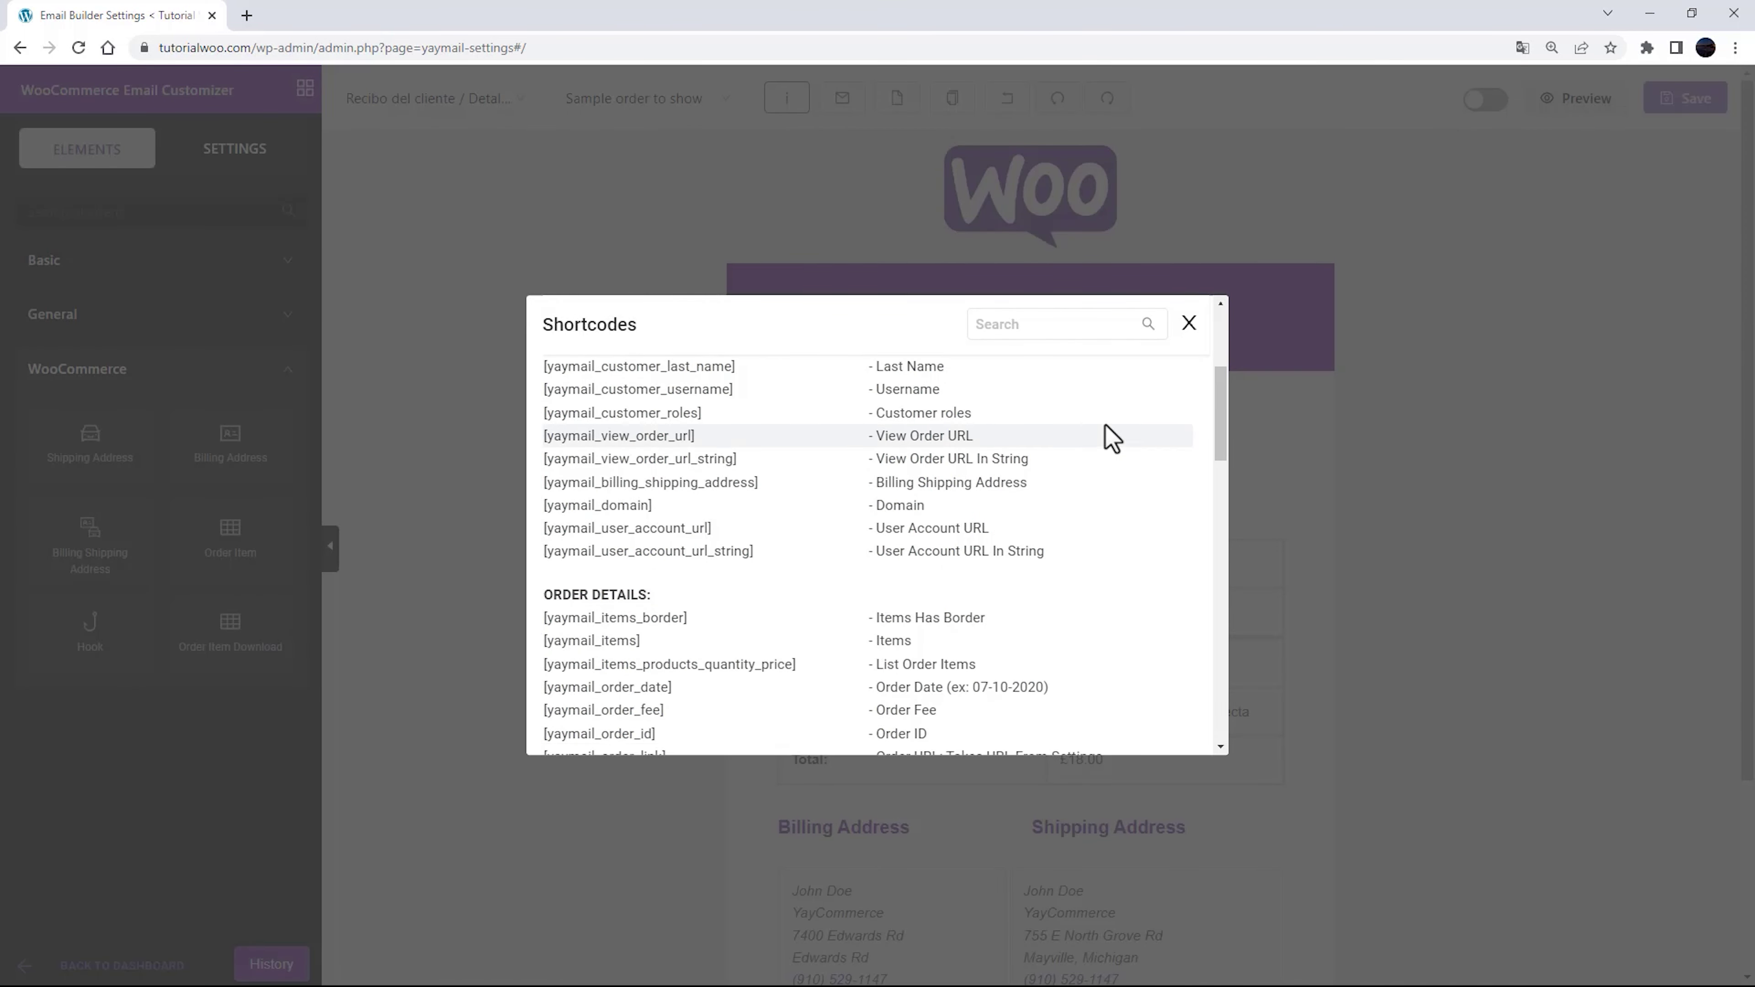
pyautogui.scroll(-4, 1110, 440)
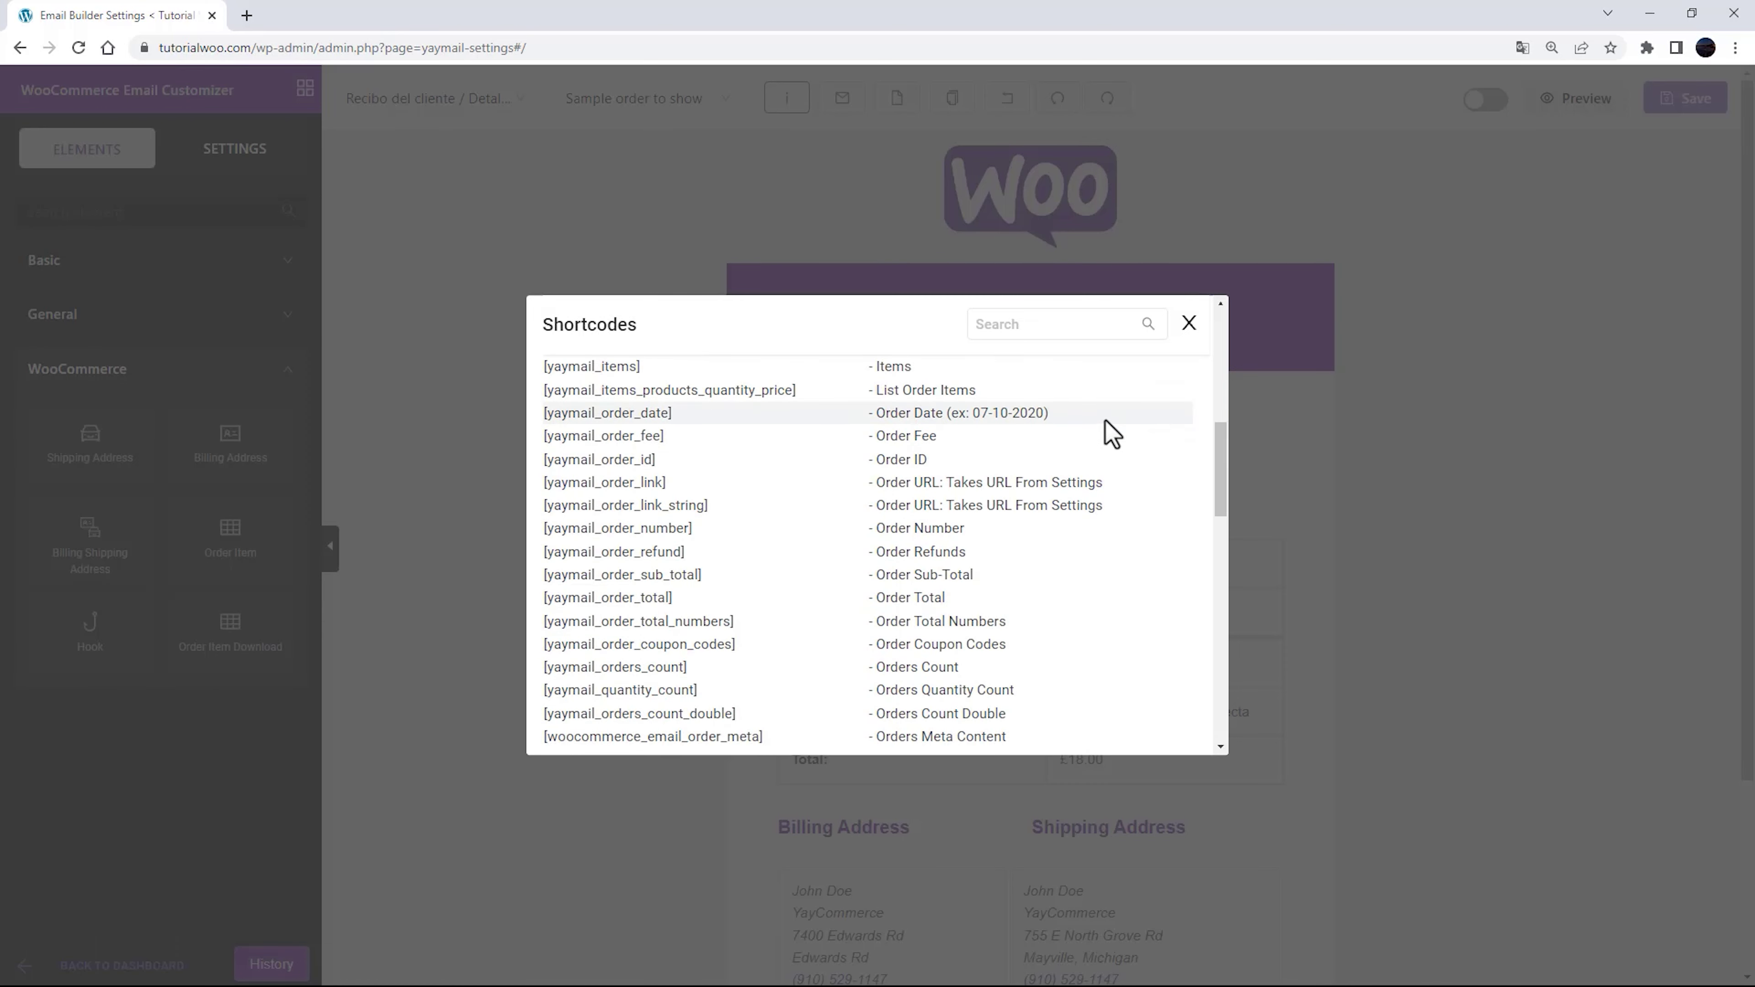
pyautogui.scroll(-5, 1110, 435)
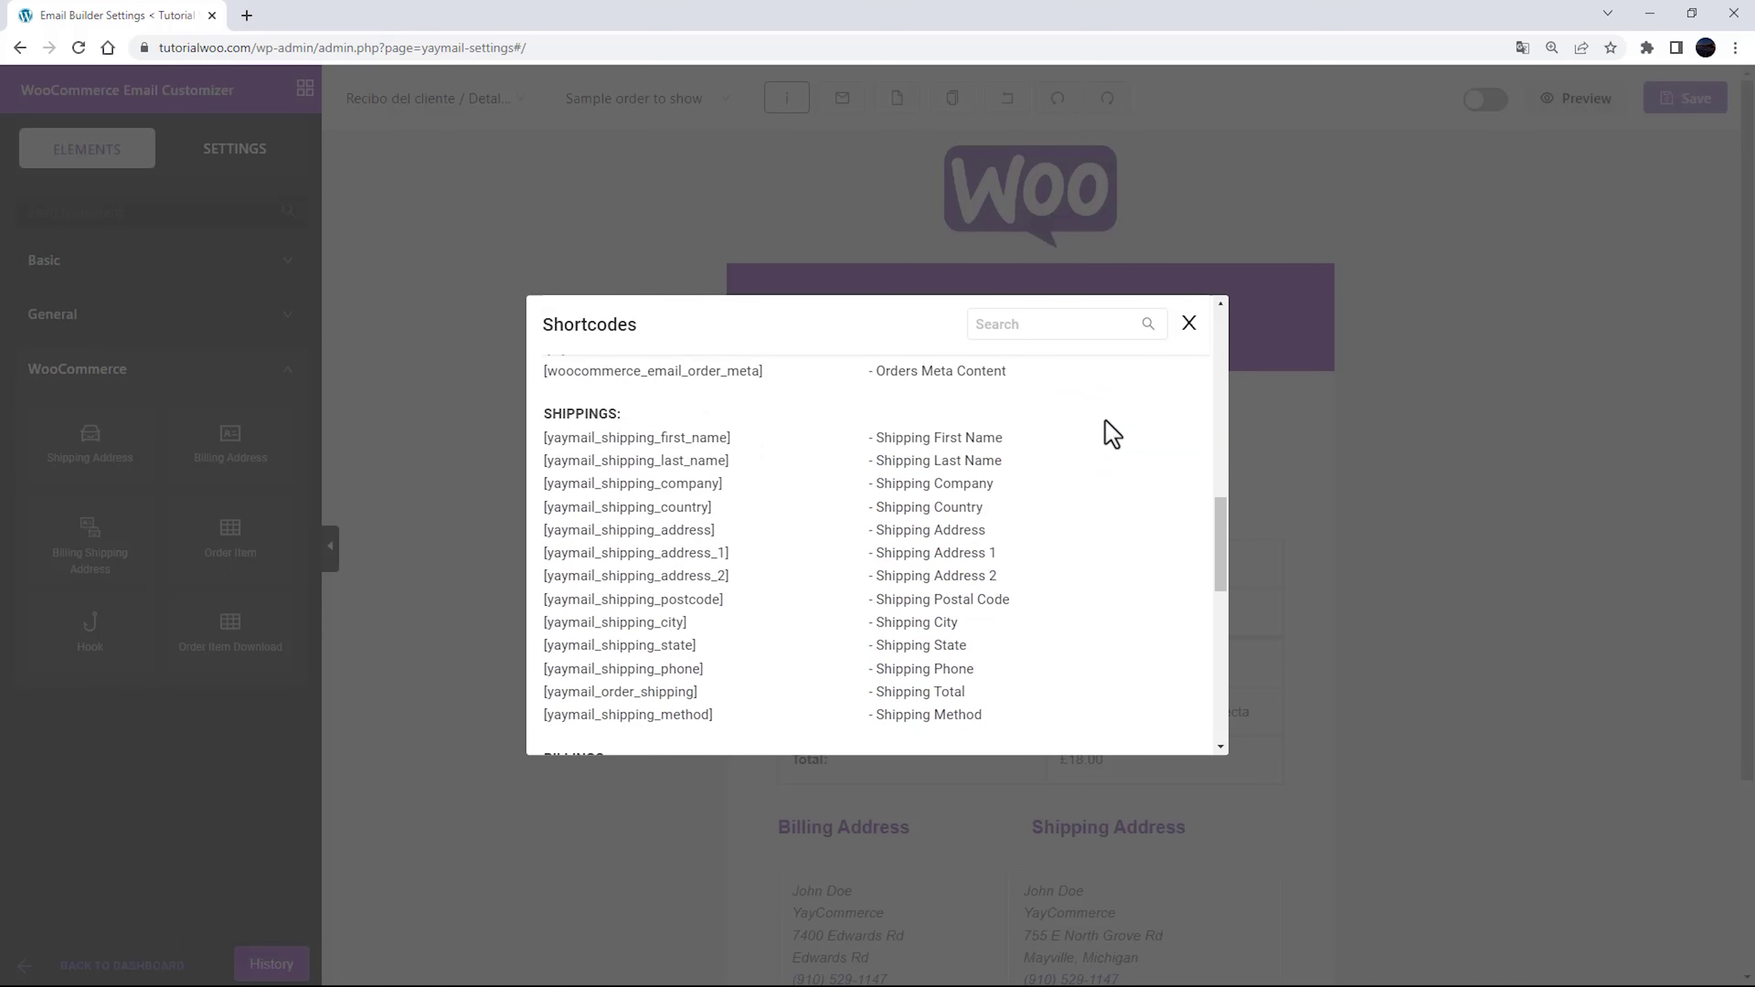
pyautogui.scroll(-8, 1109, 432)
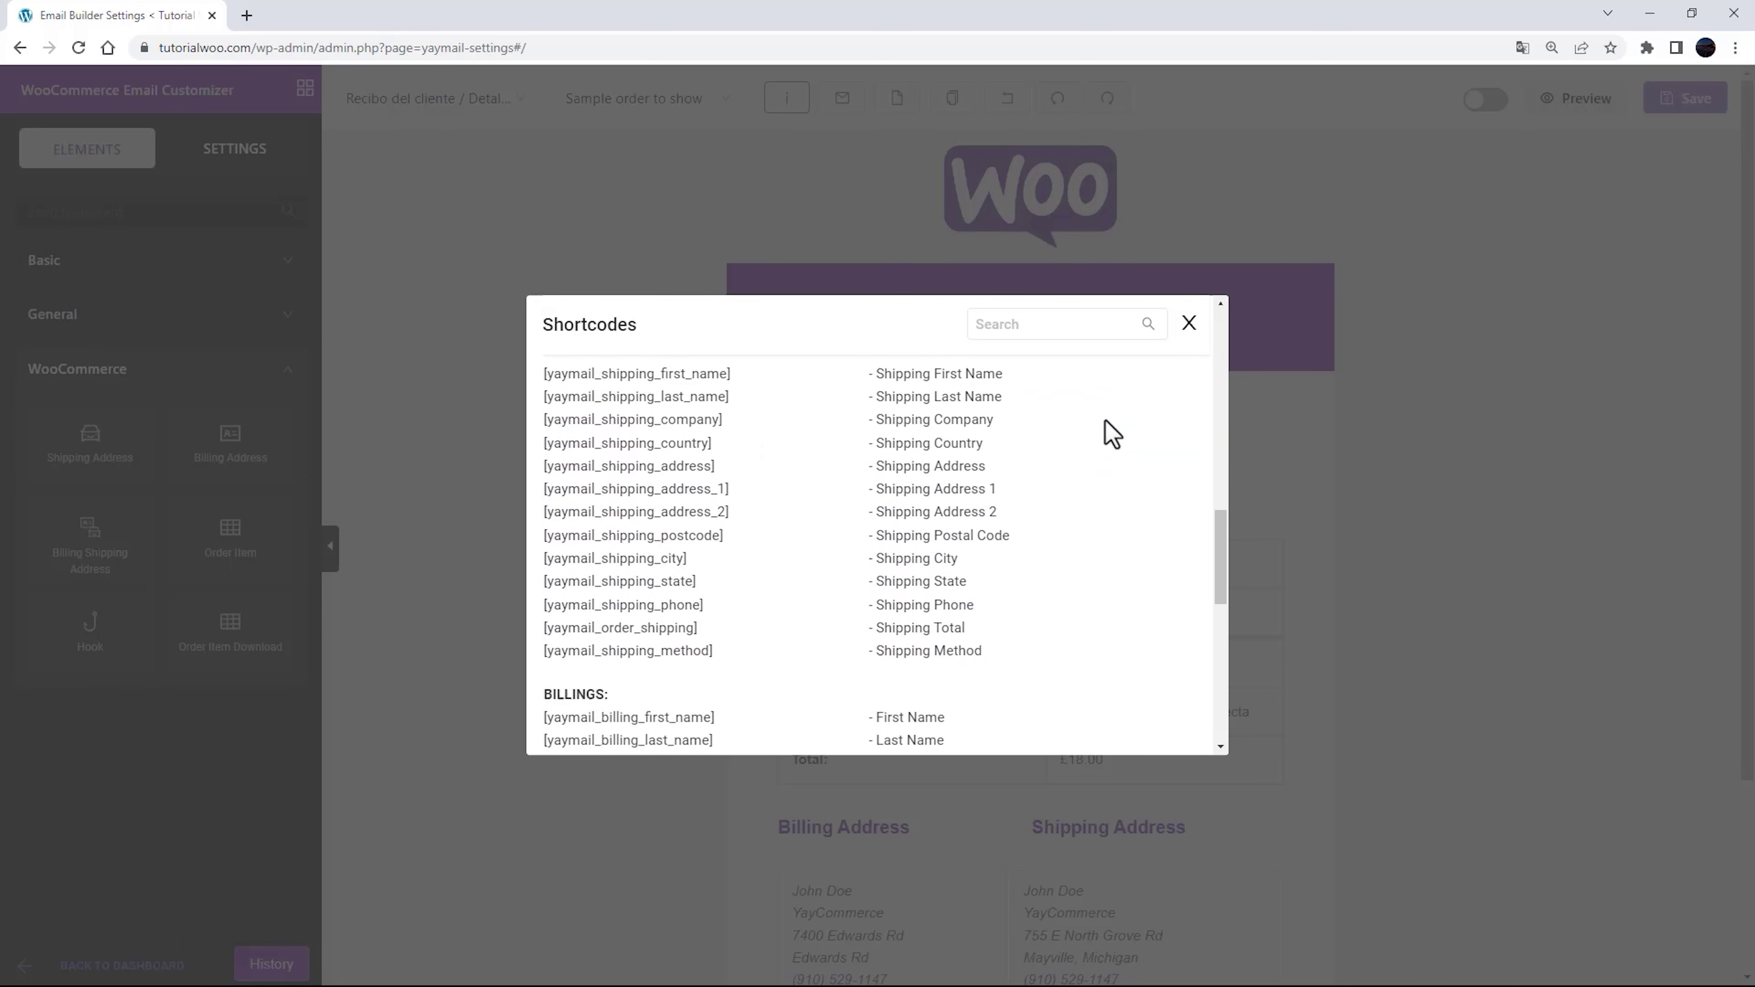
pyautogui.click(1189, 323)
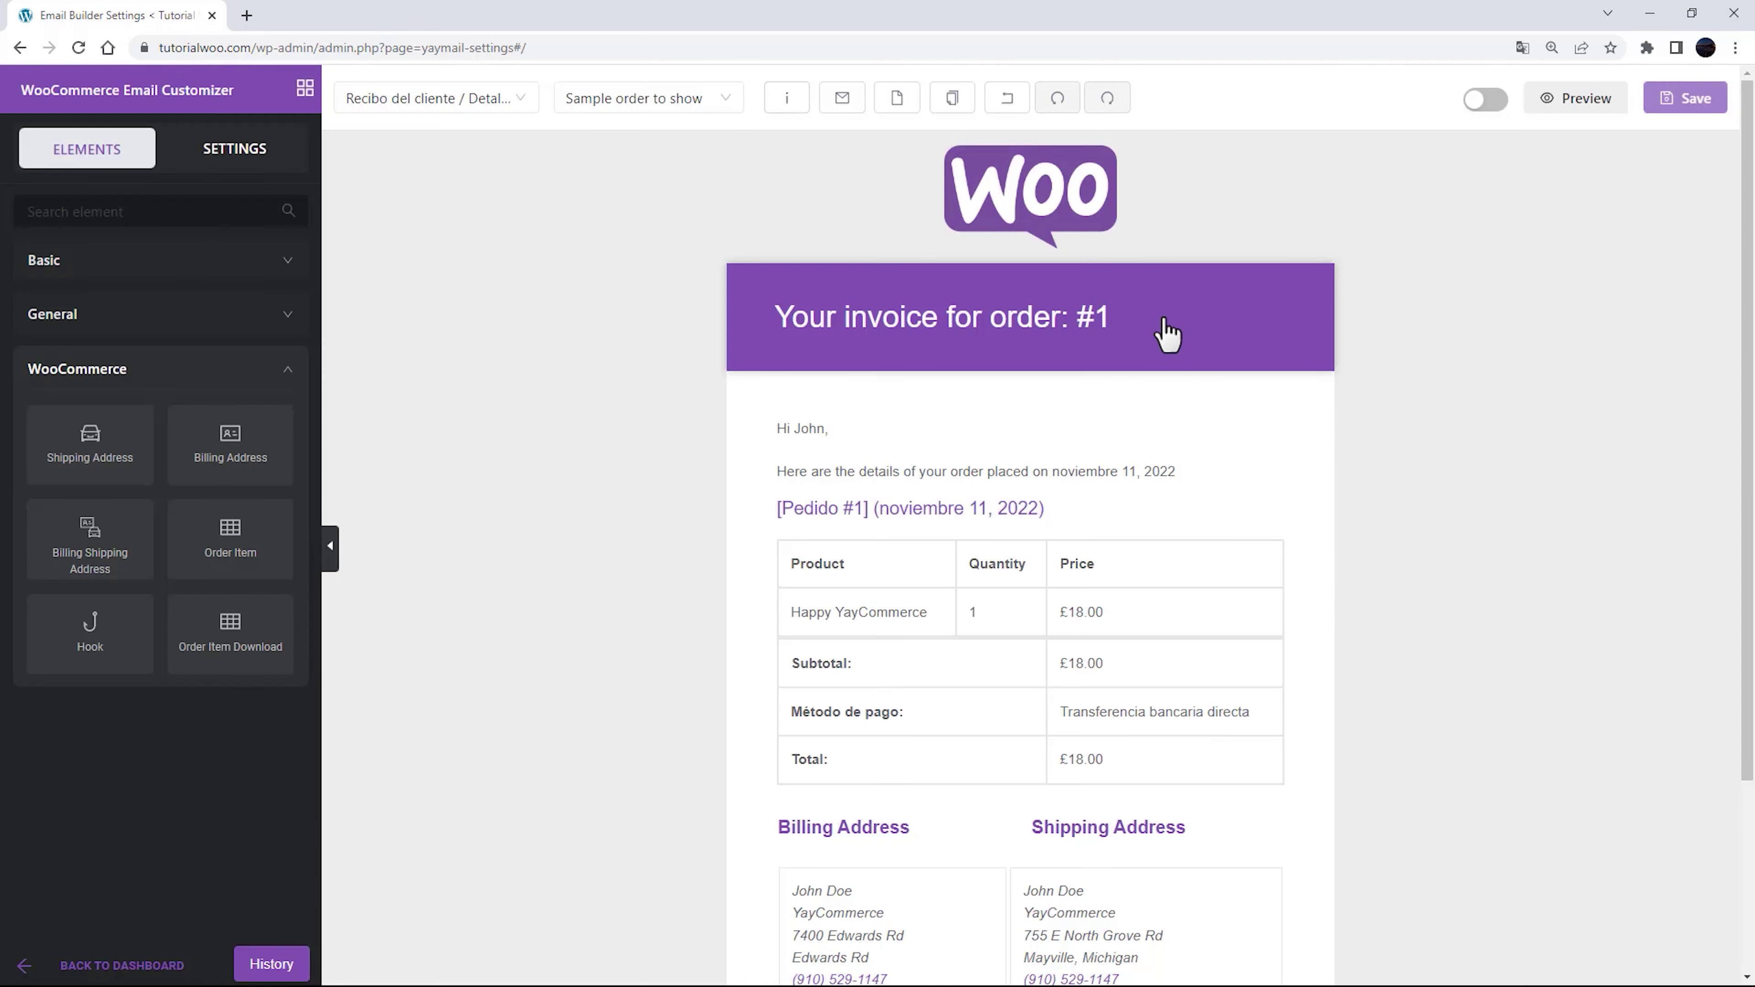
# Step: Discard the Recibo del cliente design and start from a blank template
pyautogui.click(900, 107)
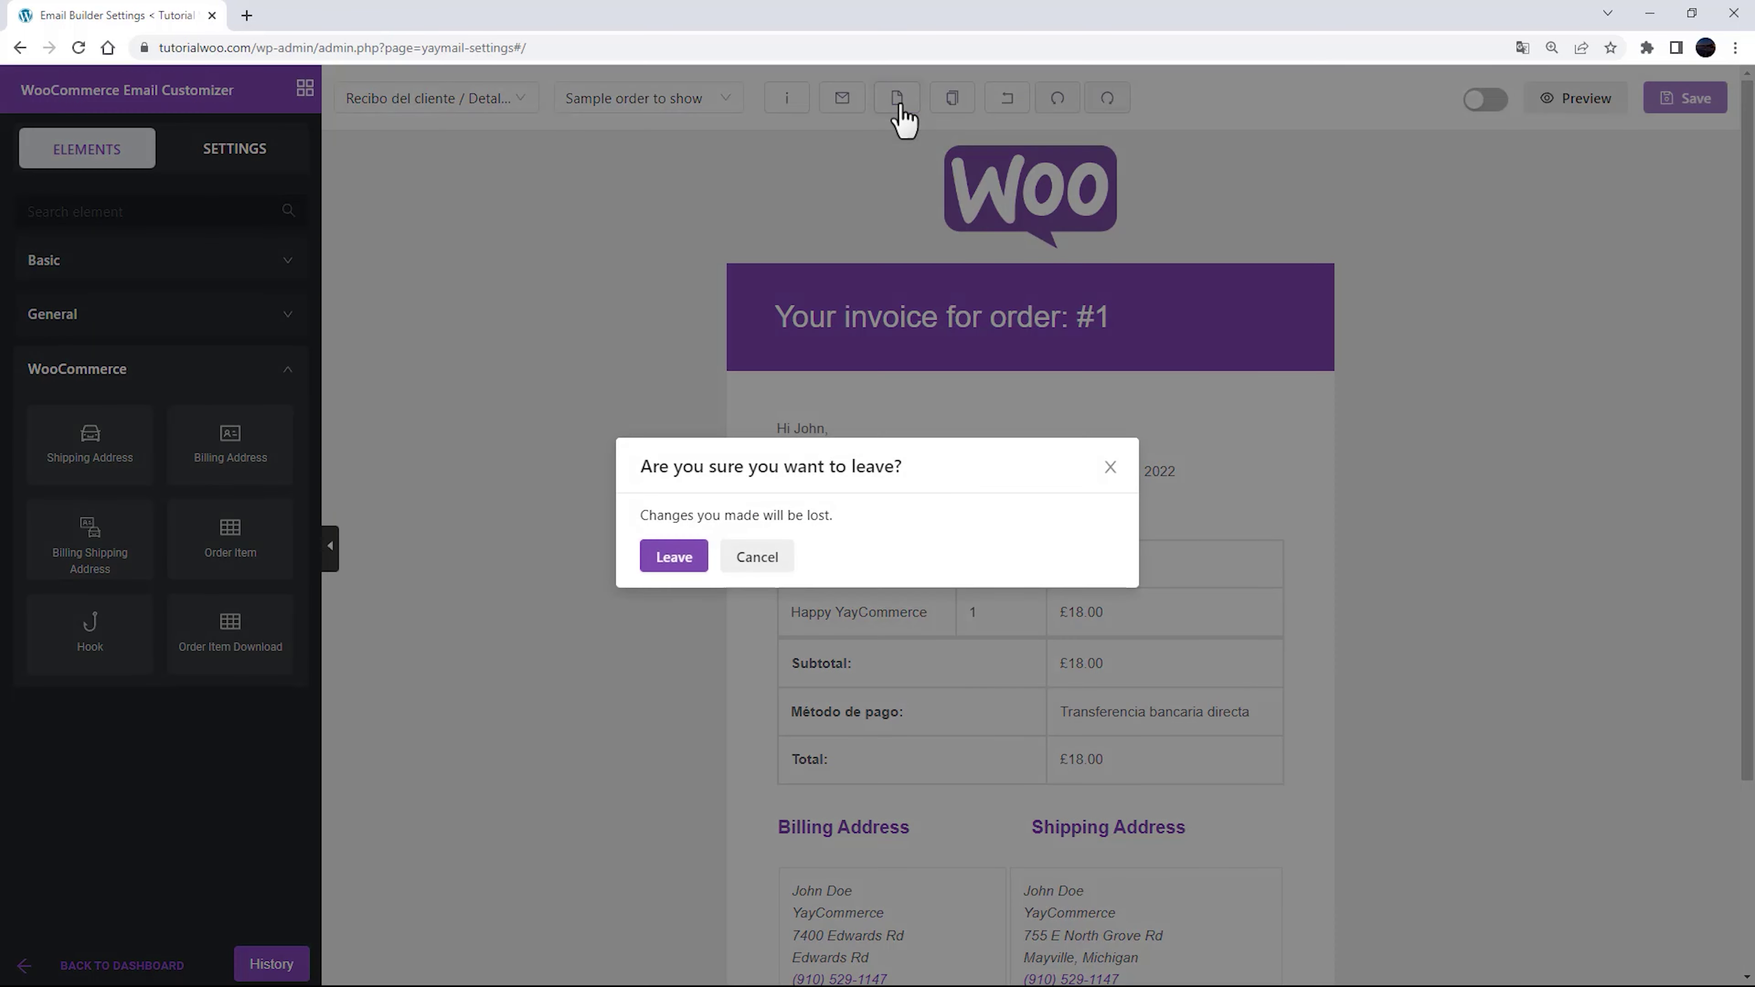
pyautogui.click(677, 559)
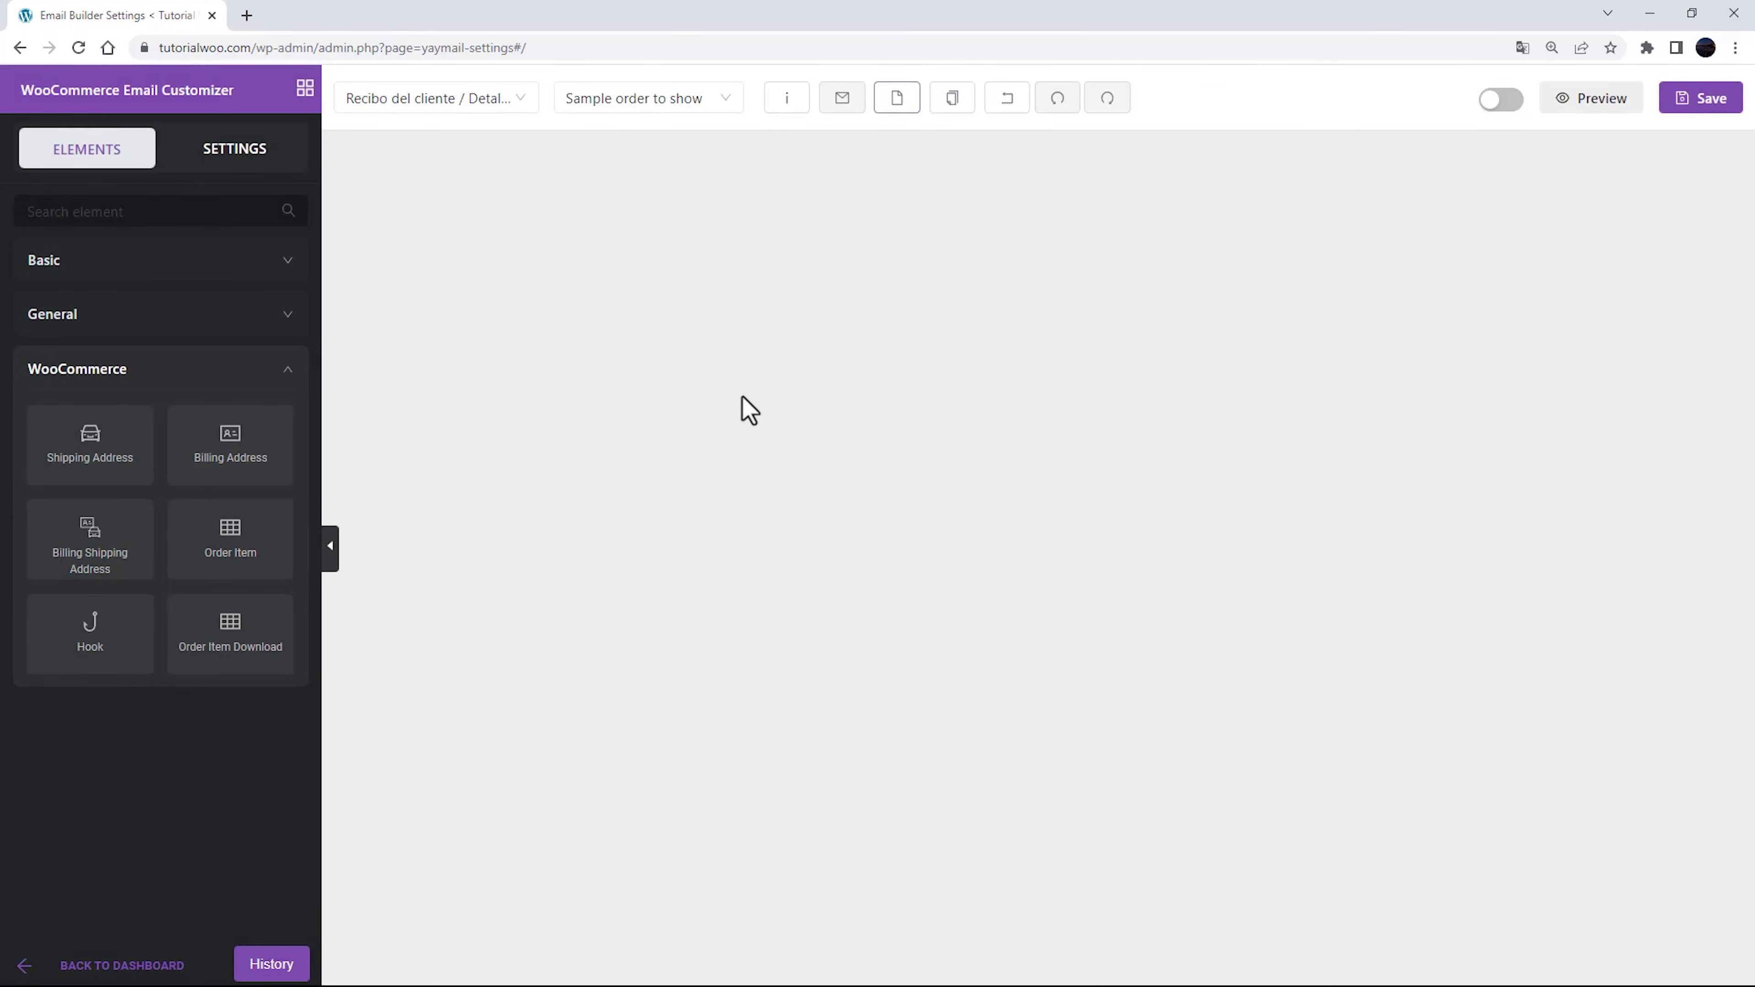
pyautogui.click(277, 266)
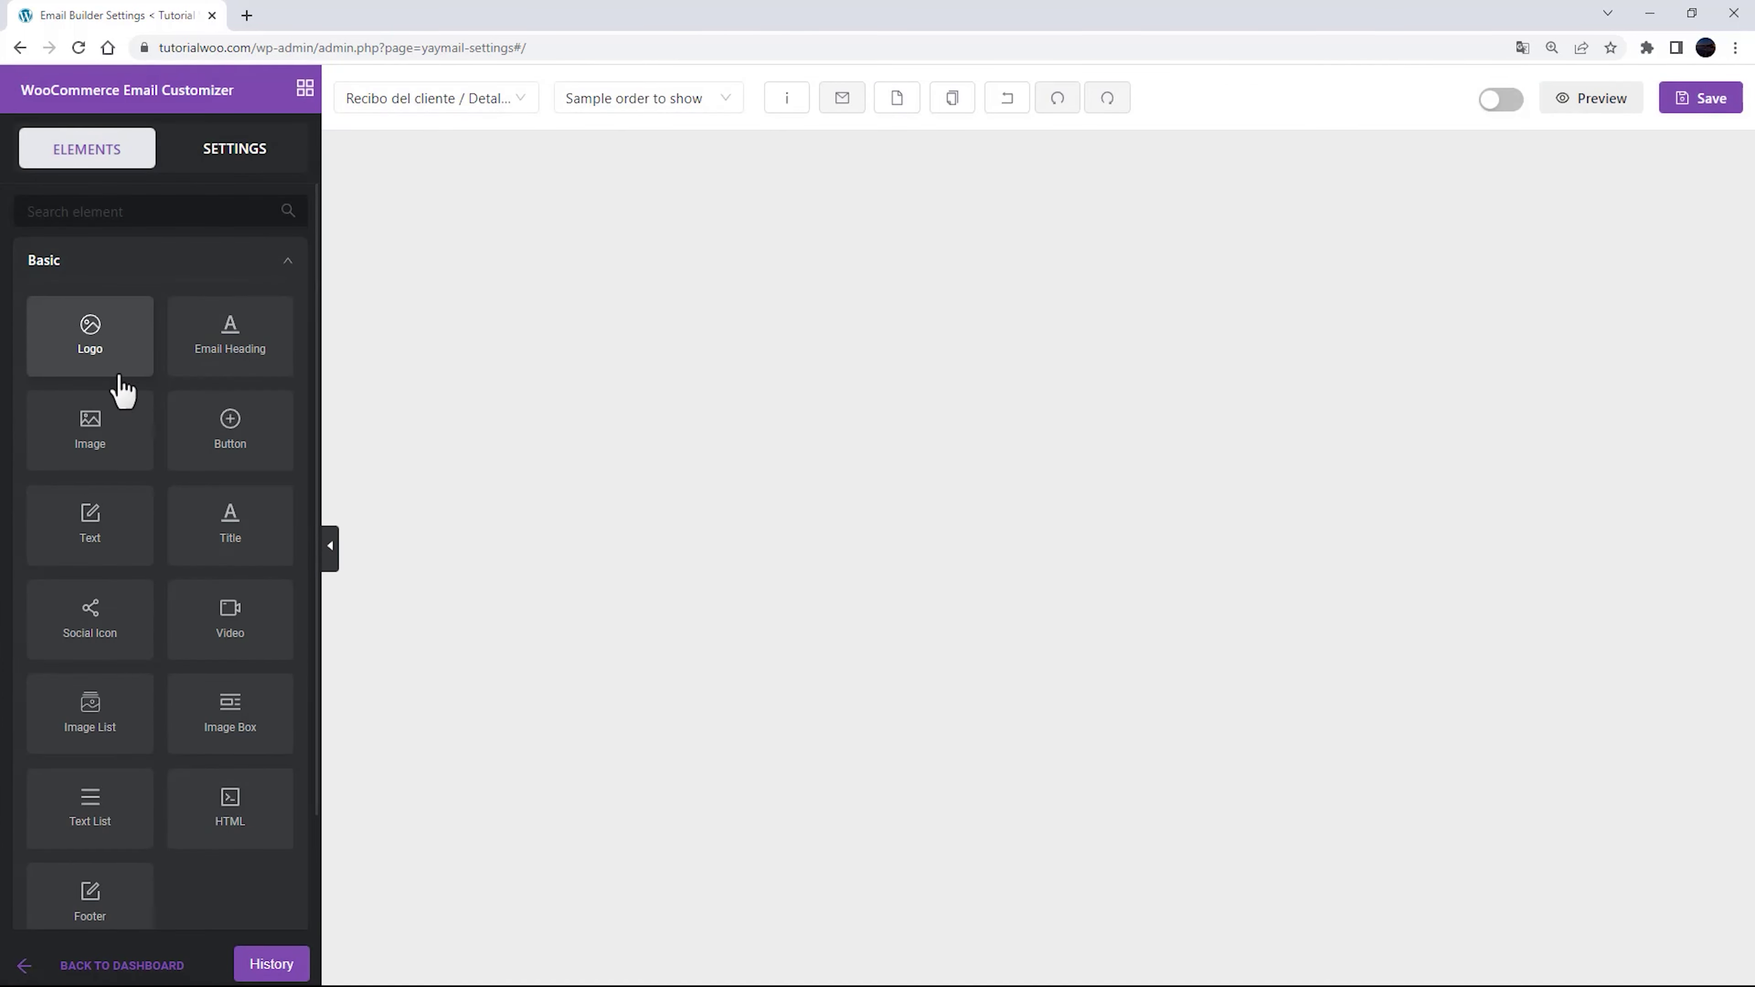
# Step: Add Logo, Email Heading, Image List and Image Box blocks to the blank email
pyautogui.moveTo(117, 363); pyautogui.dragTo(920, 243)
pyautogui.moveTo(230, 338); pyautogui.dragTo(842, 373)
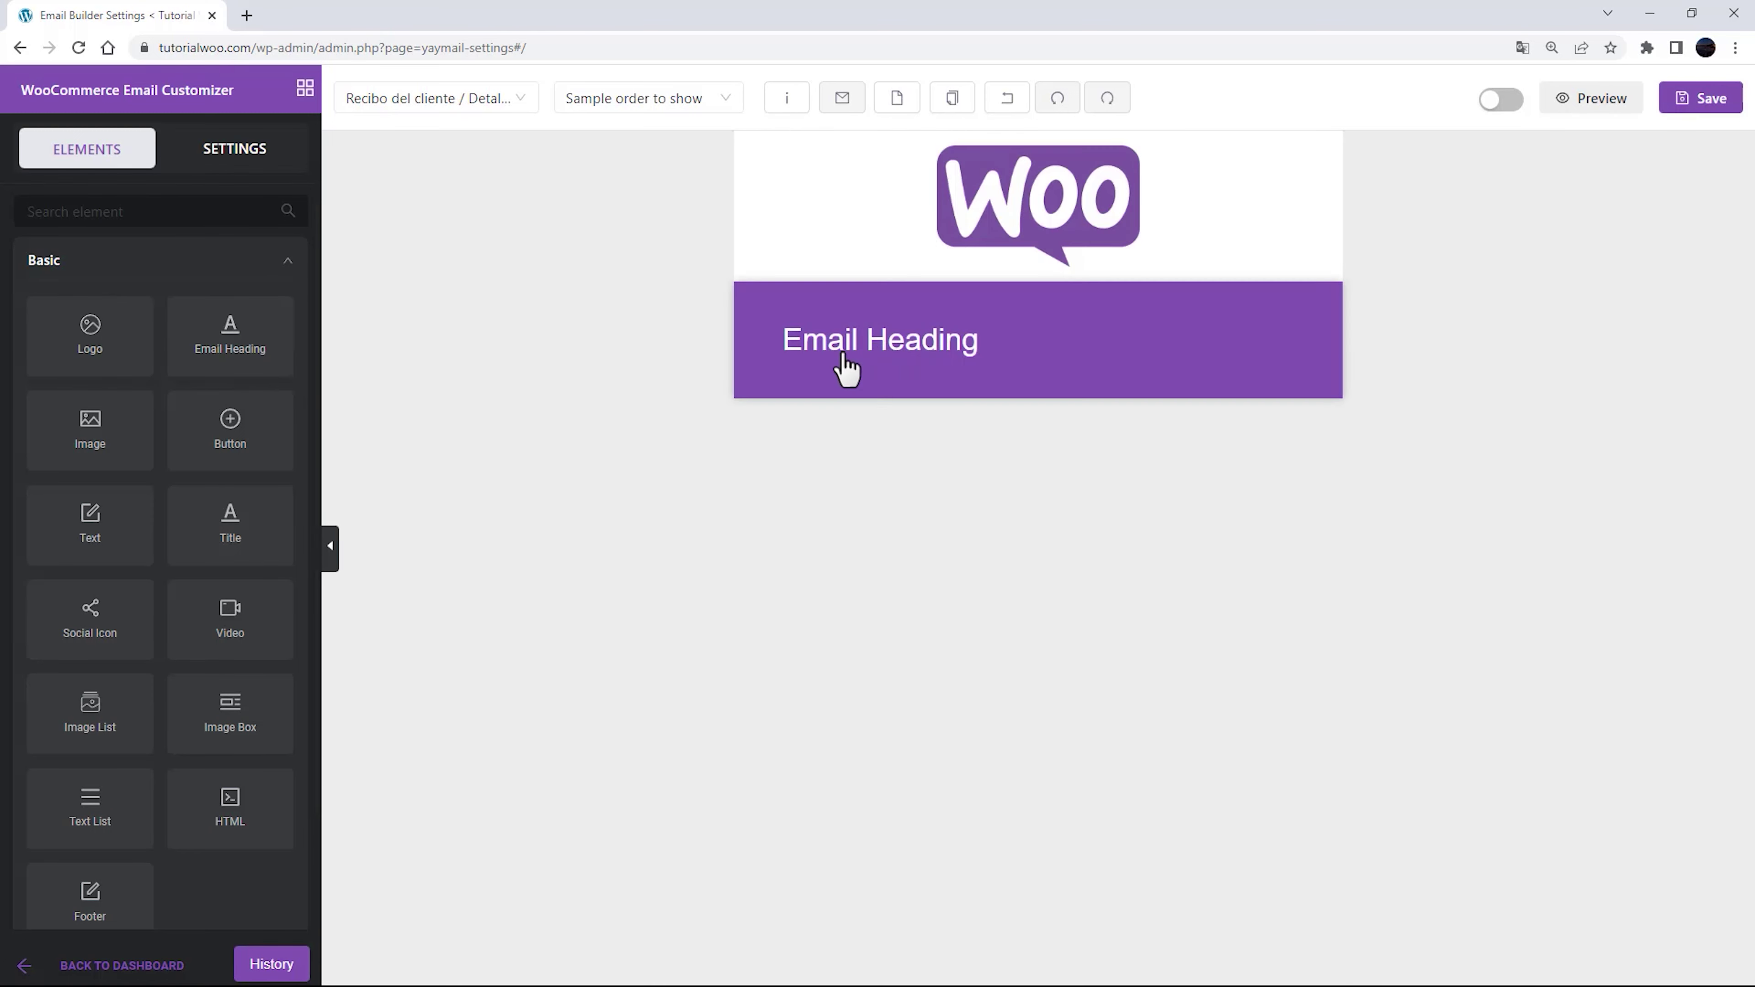
pyautogui.moveTo(230, 429); pyautogui.dragTo(895, 413)
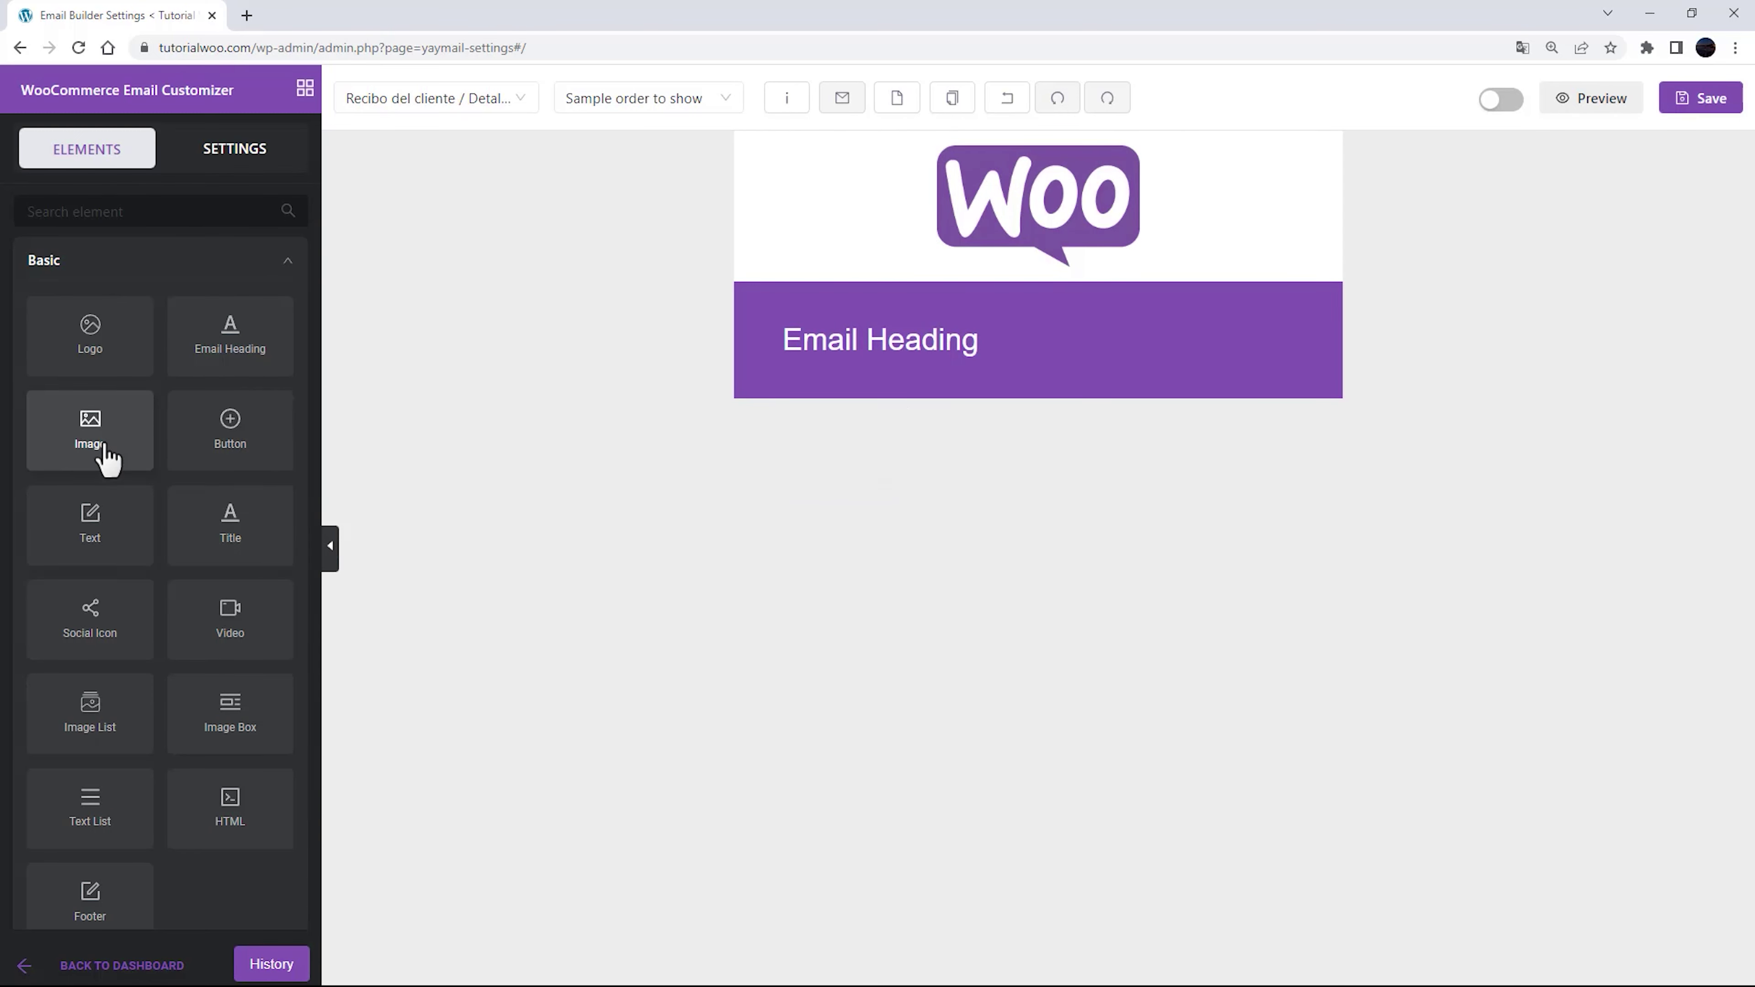
pyautogui.moveTo(106, 459); pyautogui.dragTo(1022, 415)
pyautogui.scroll(-2, 145, 560)
pyautogui.moveTo(145, 568); pyautogui.dragTo(1020, 422)
pyautogui.moveTo(235, 594); pyautogui.dragTo(796, 539)
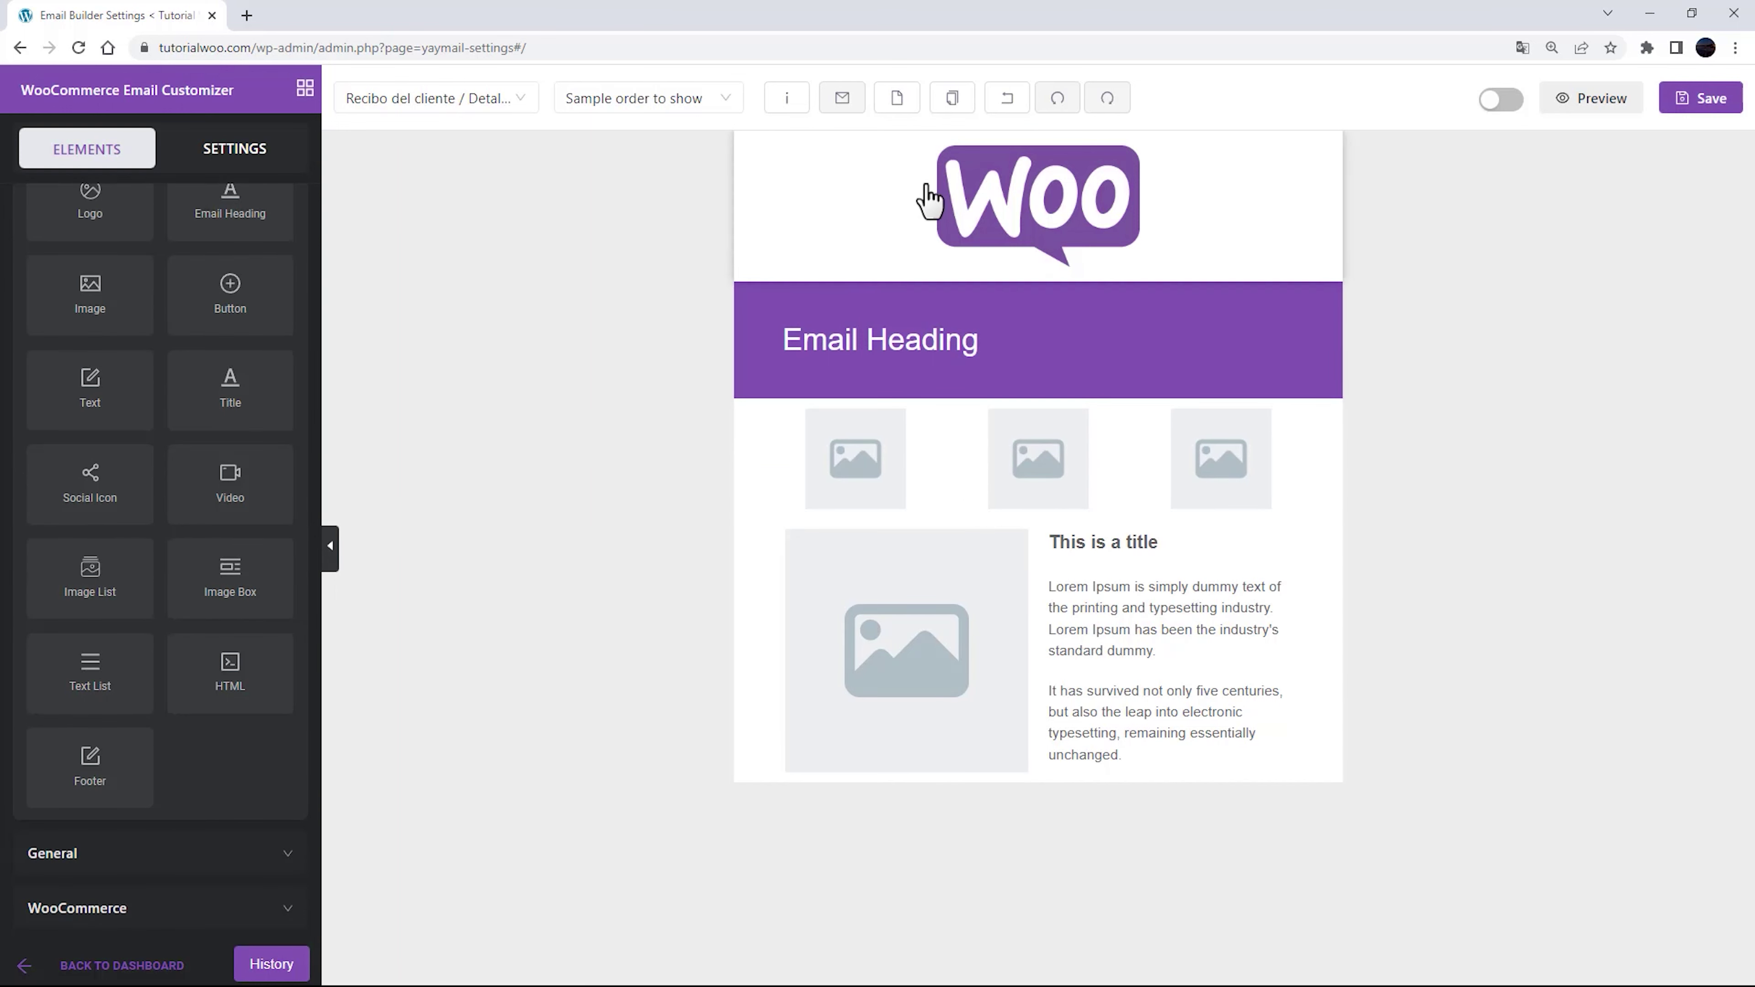
# Step: Import the Pedido a la espera template, headed 'Gracias por tu pedido', into the email
pyautogui.click(956, 103)
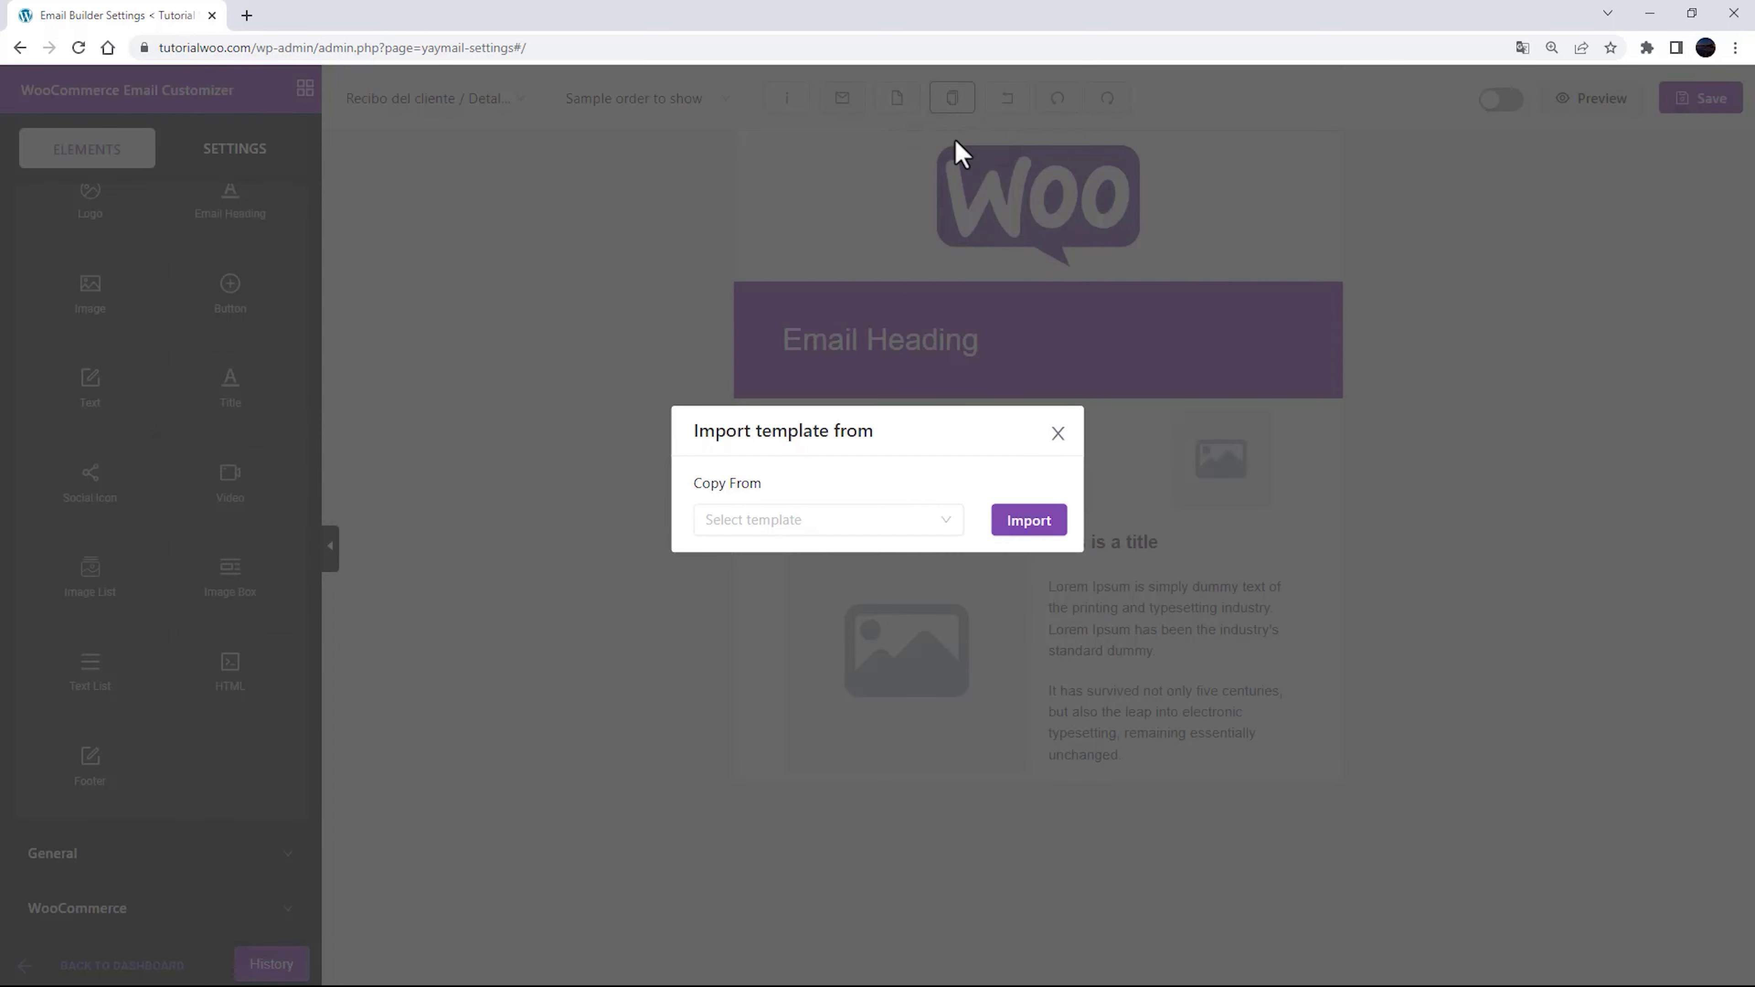
pyautogui.click(919, 520)
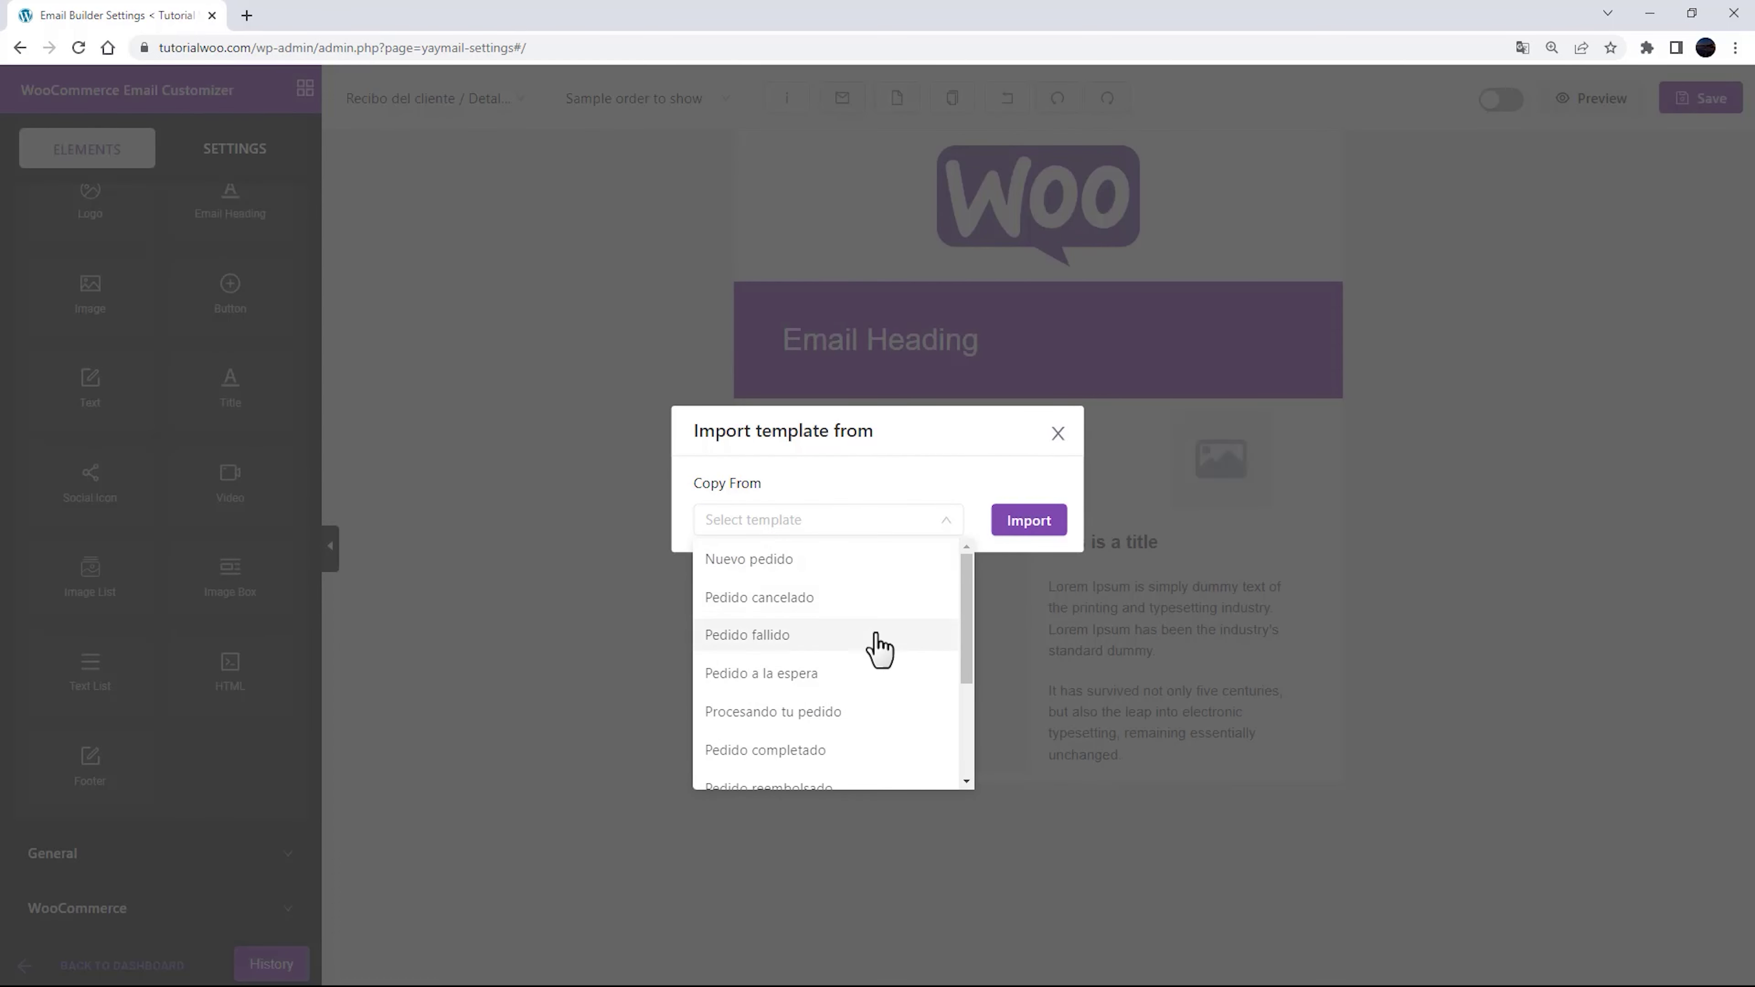
pyautogui.scroll(-2, 870, 656)
pyautogui.click(900, 588)
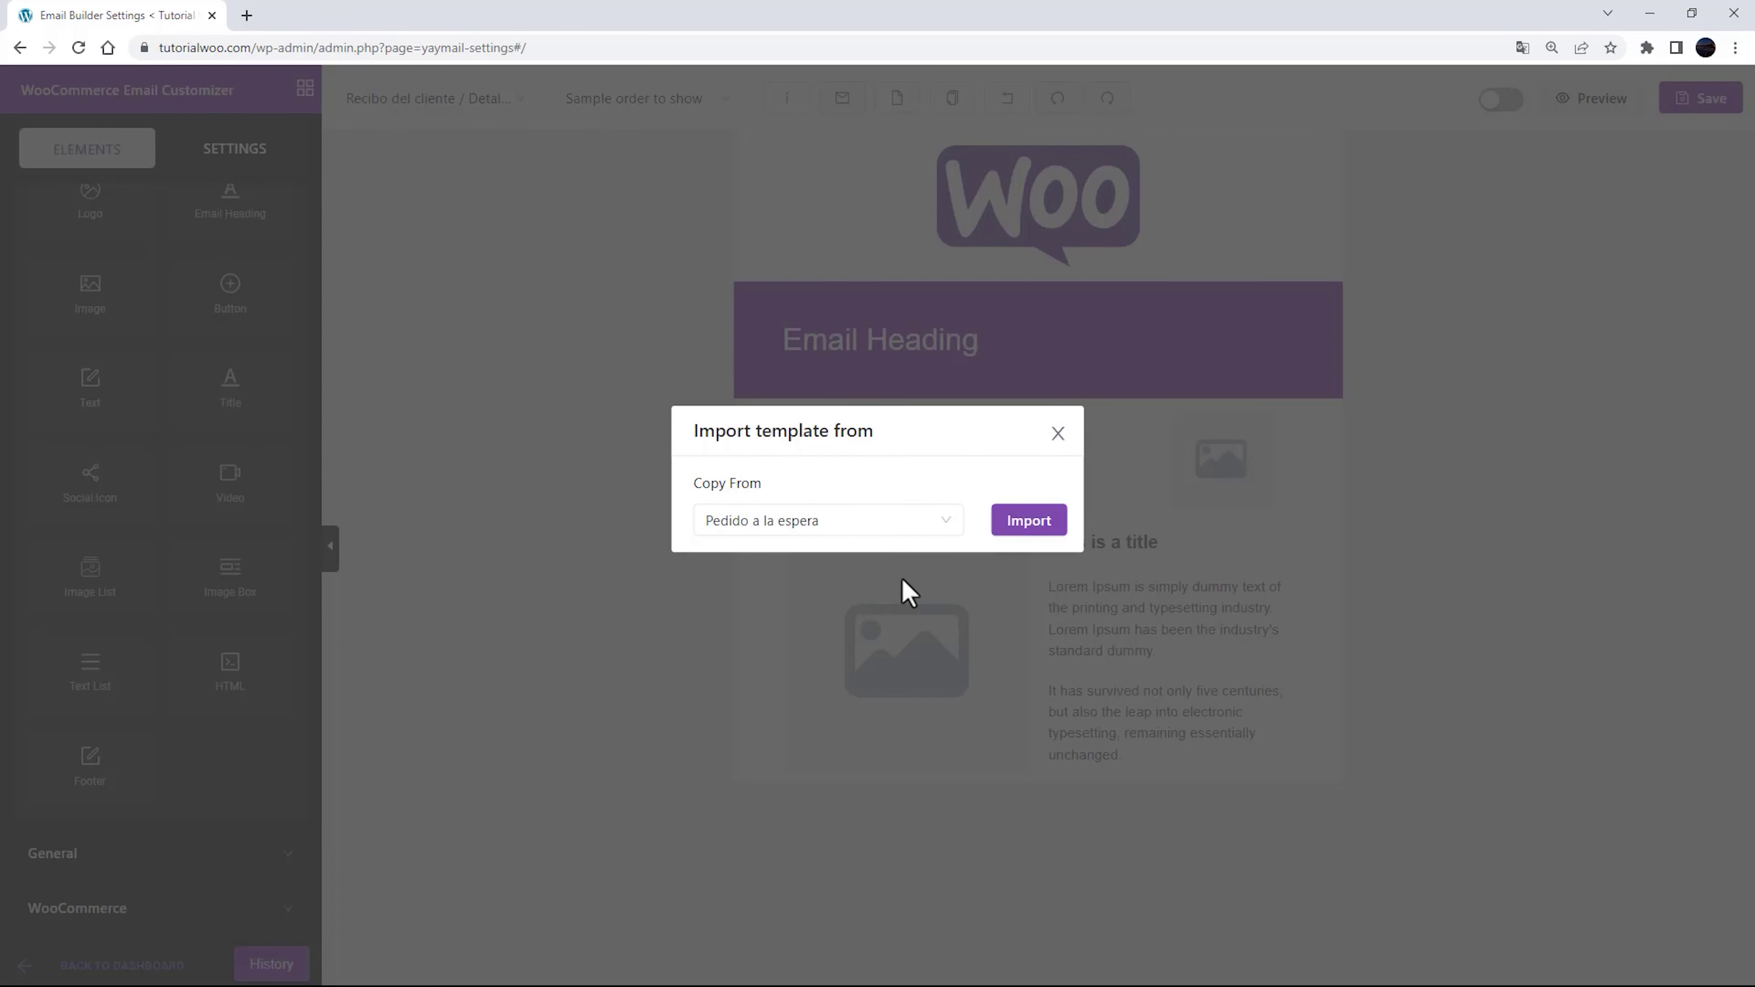
pyautogui.click(1010, 528)
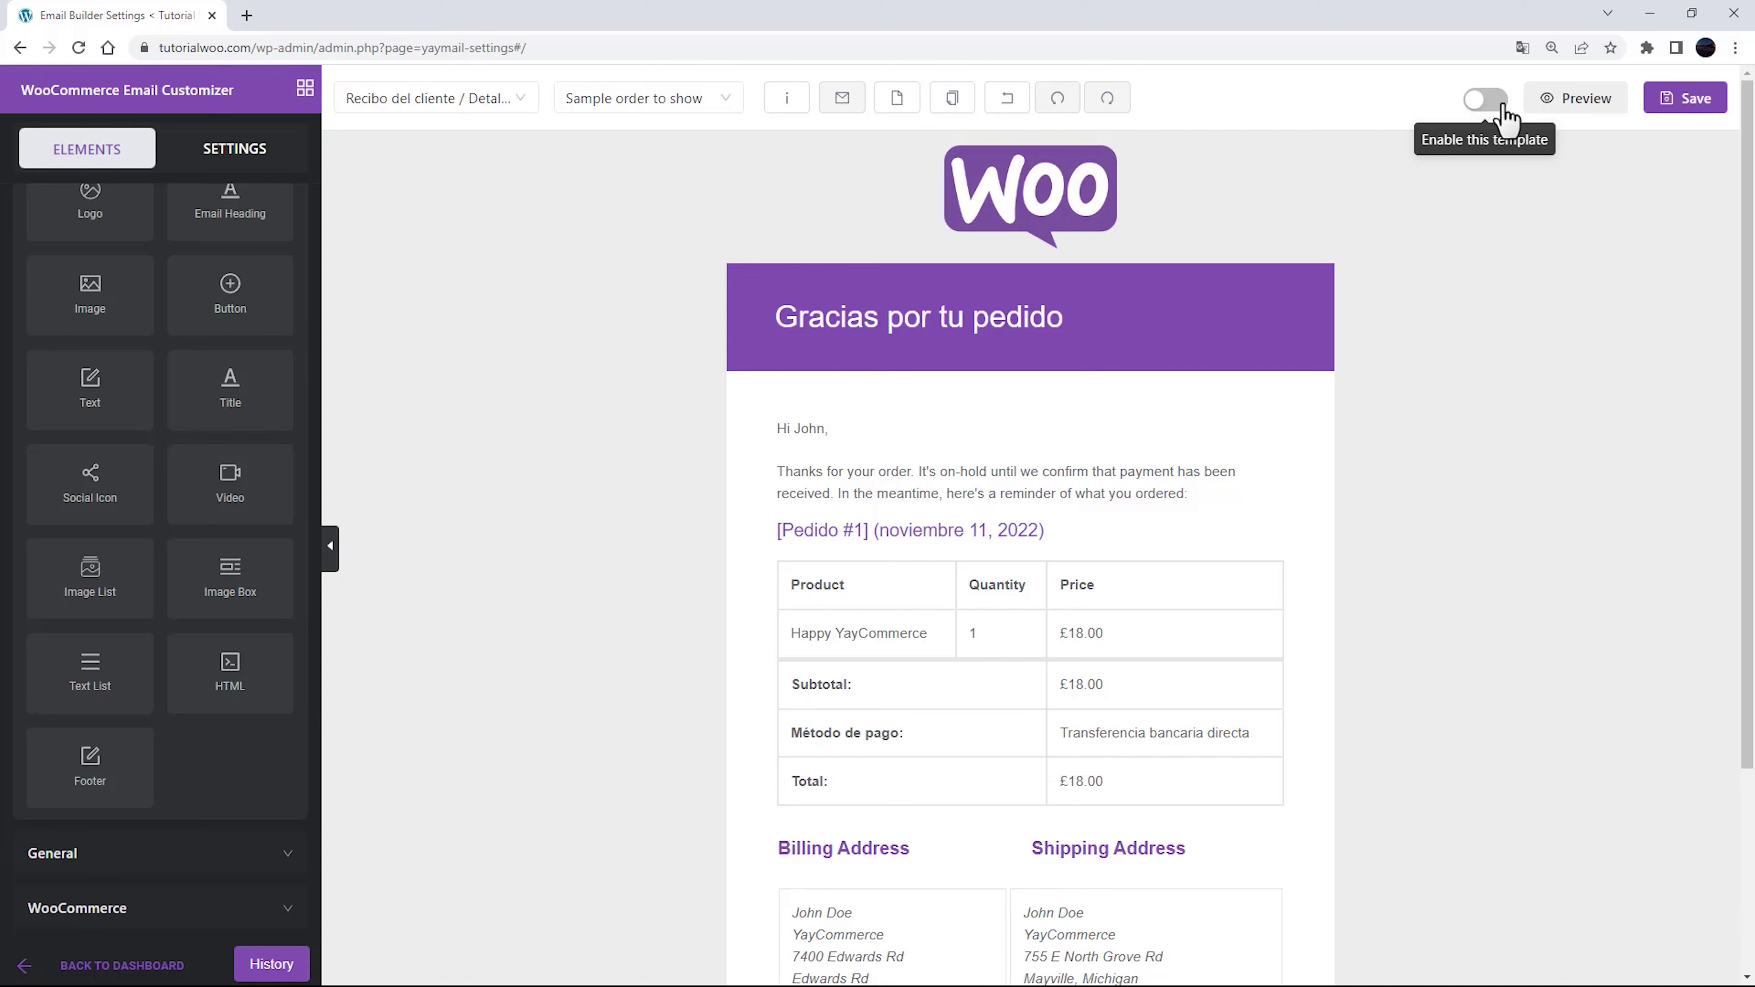
# Step: Preview the on-hold email in Mobile layout, then close the preview
pyautogui.click(1582, 104)
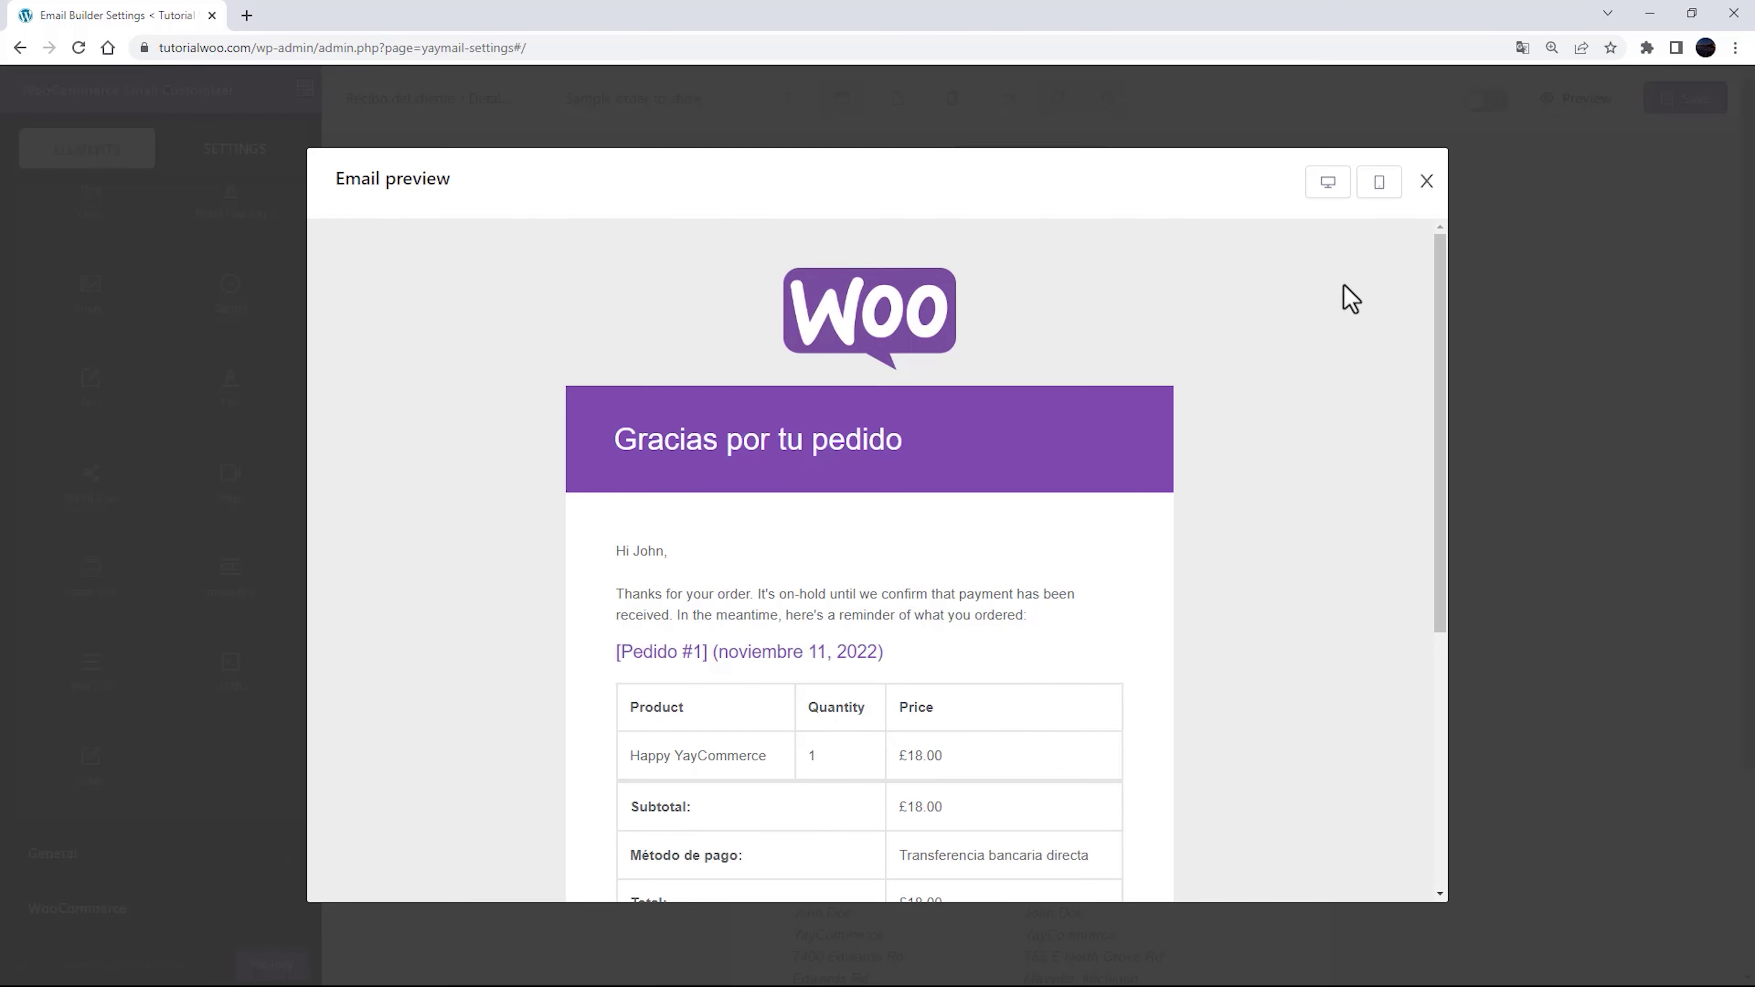
pyautogui.scroll(-5, 1319, 325)
pyautogui.click(1379, 181)
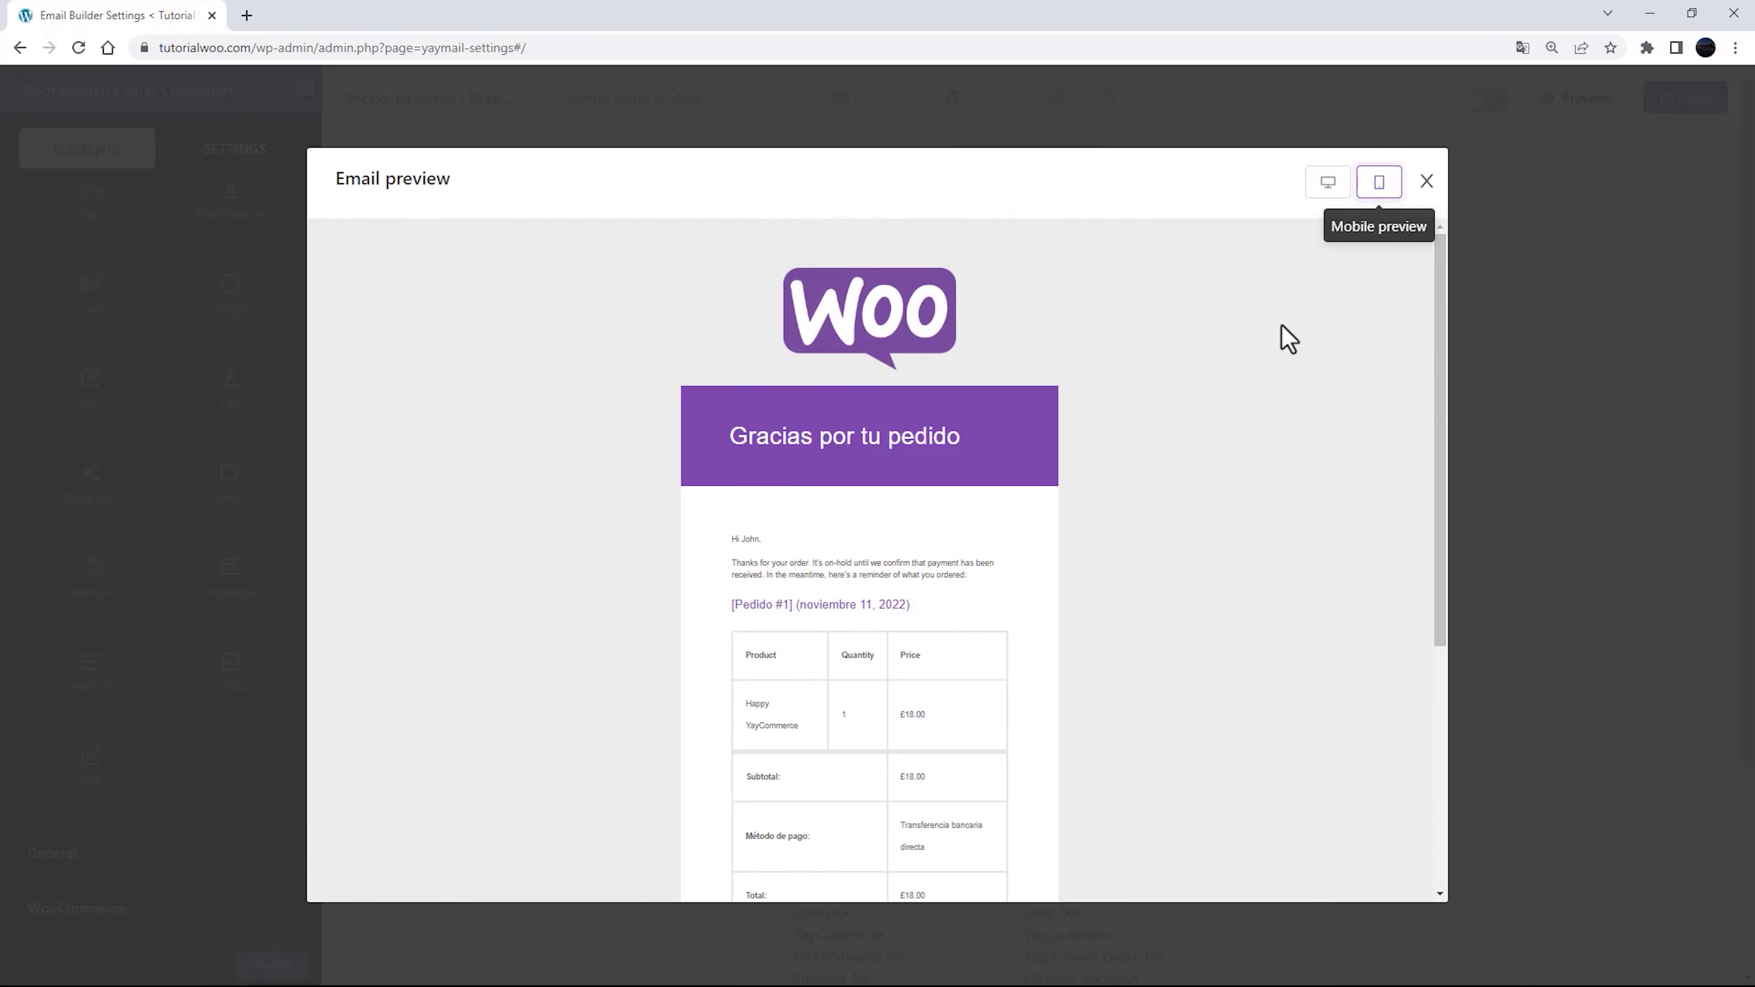
pyautogui.scroll(-5, 1285, 343)
pyautogui.scroll(5, 1283, 359)
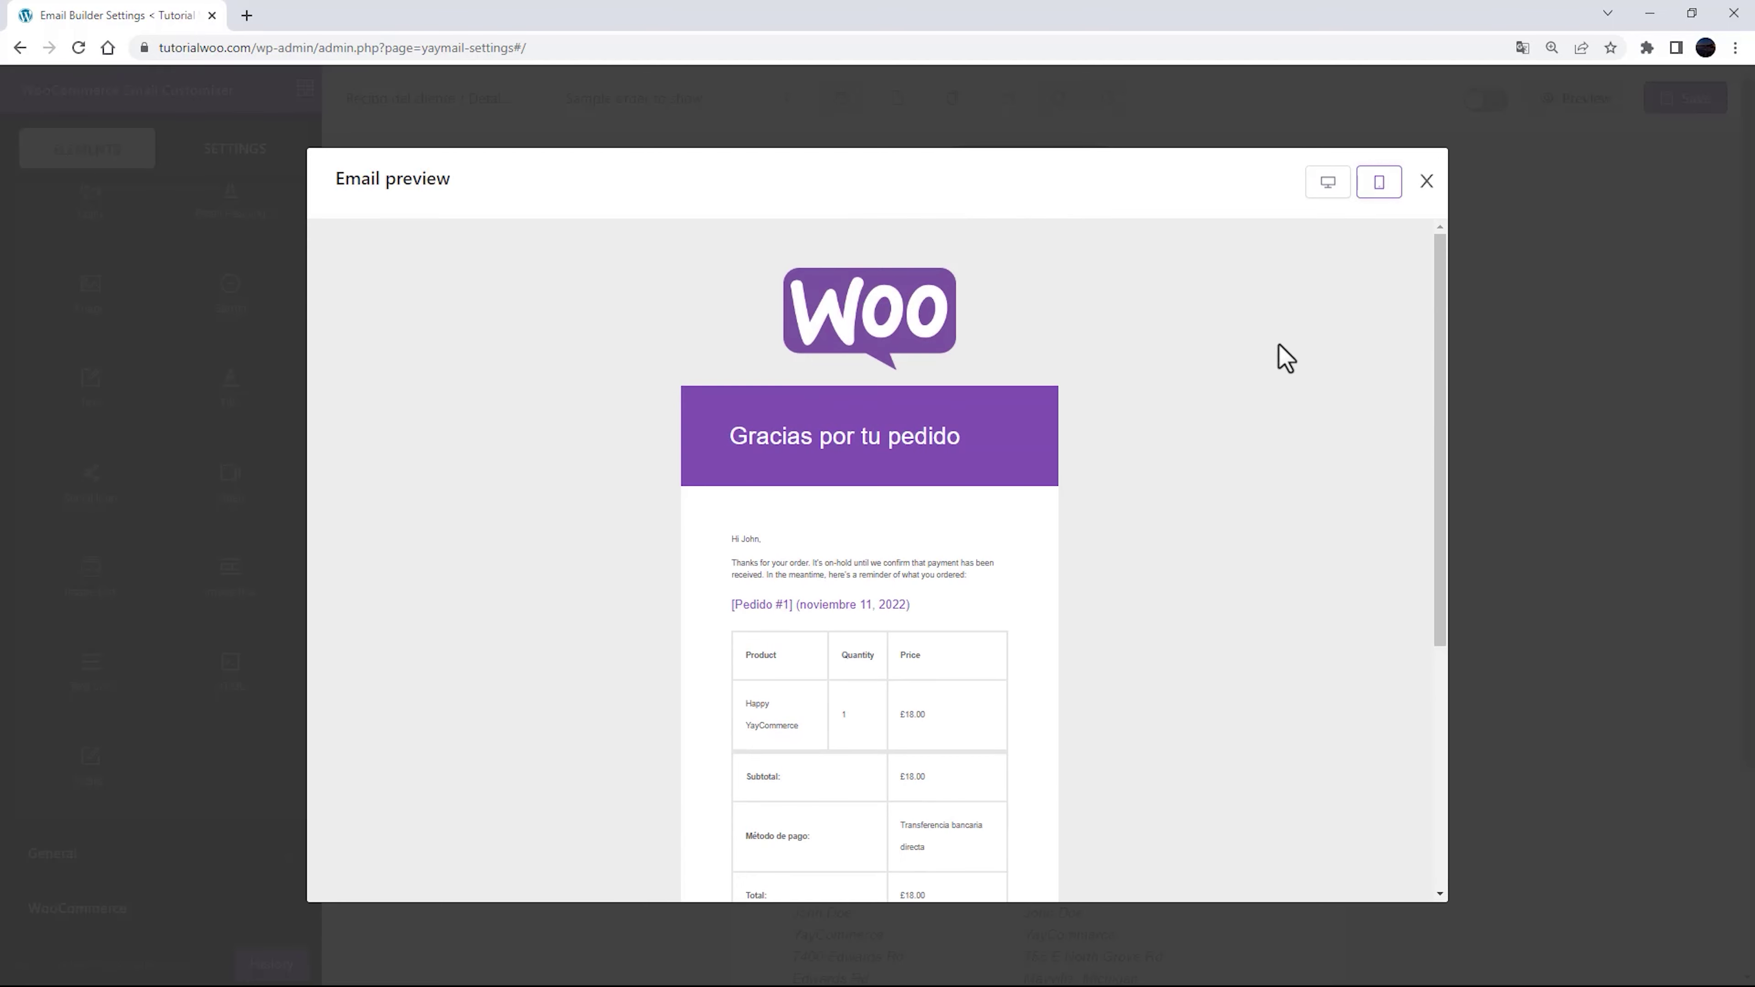
pyautogui.click(1426, 183)
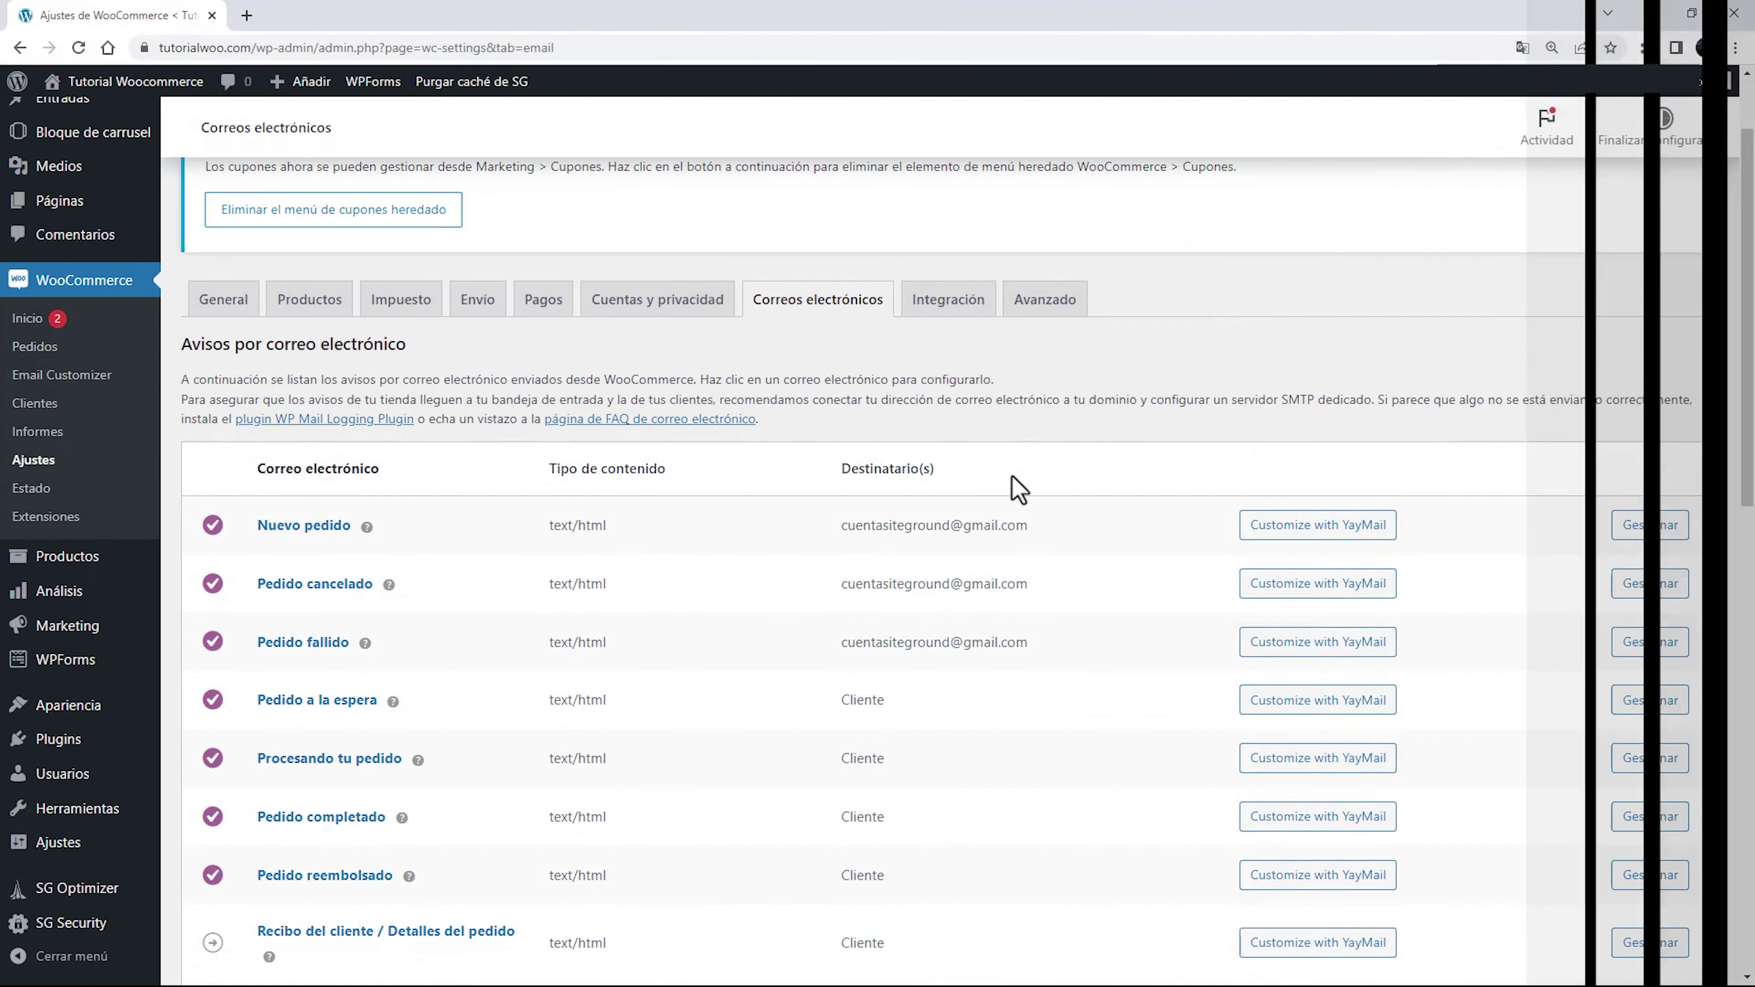
pyautogui.scroll(-8, 1012, 487)
pyautogui.scroll(-6, 1014, 490)
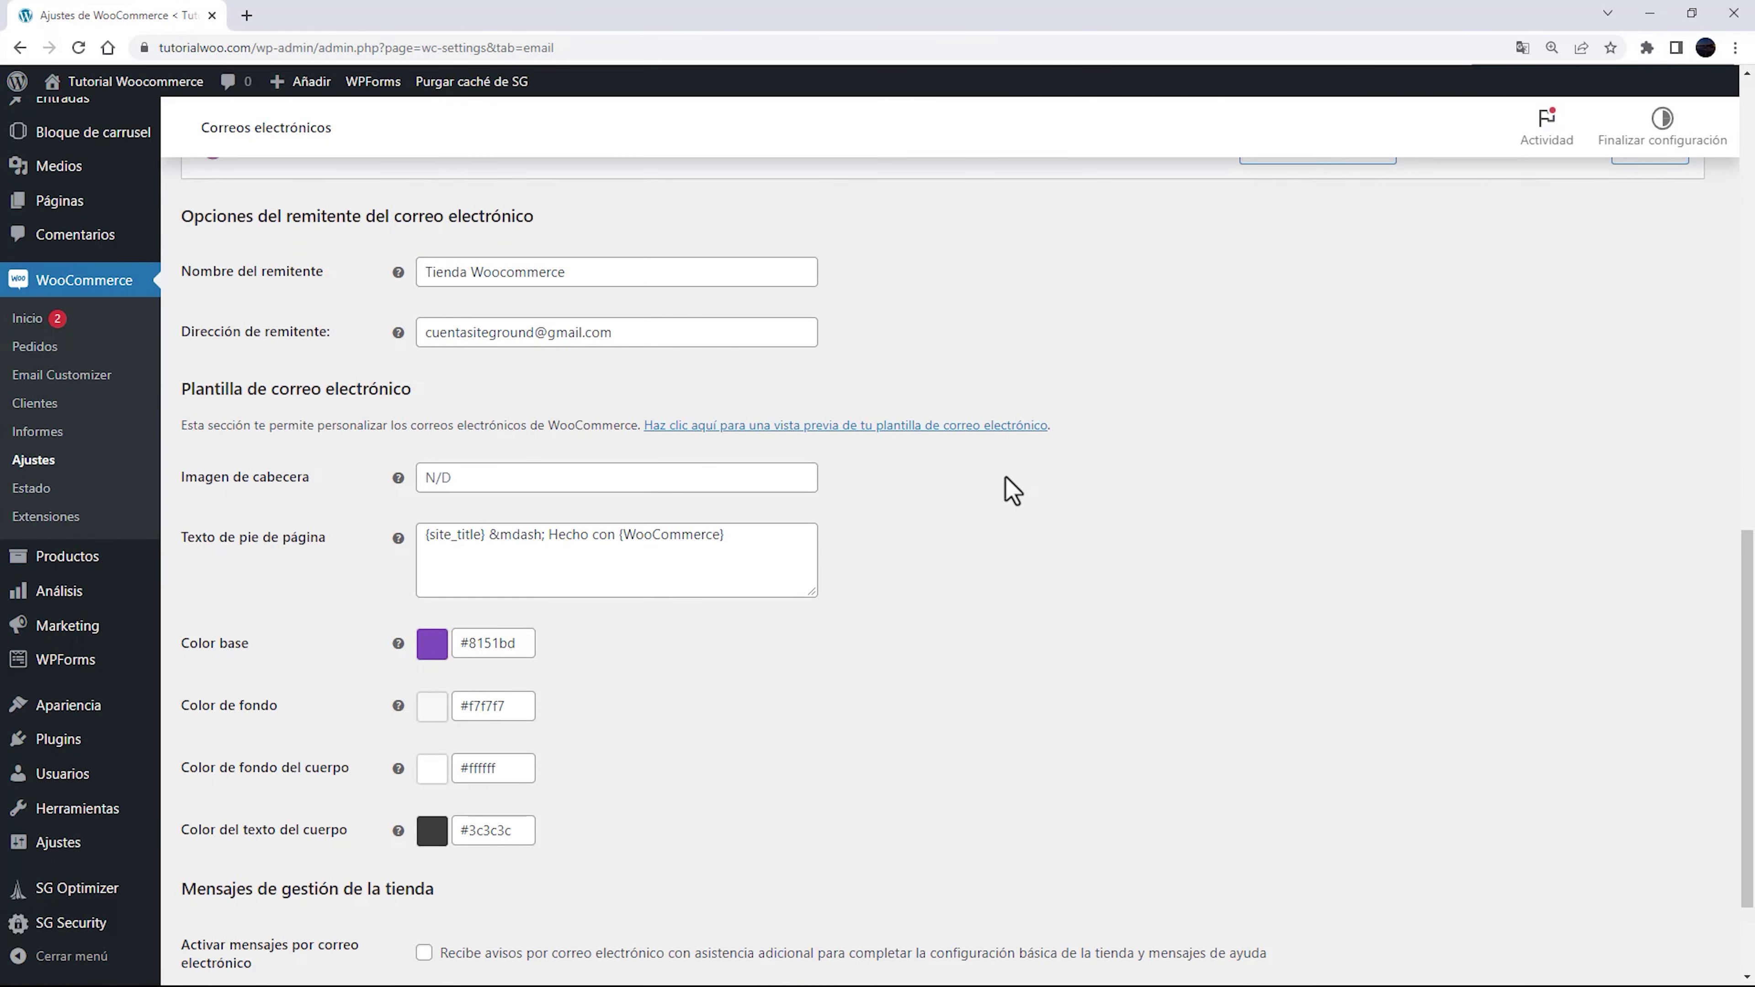
pyautogui.scroll(12, 1012, 490)
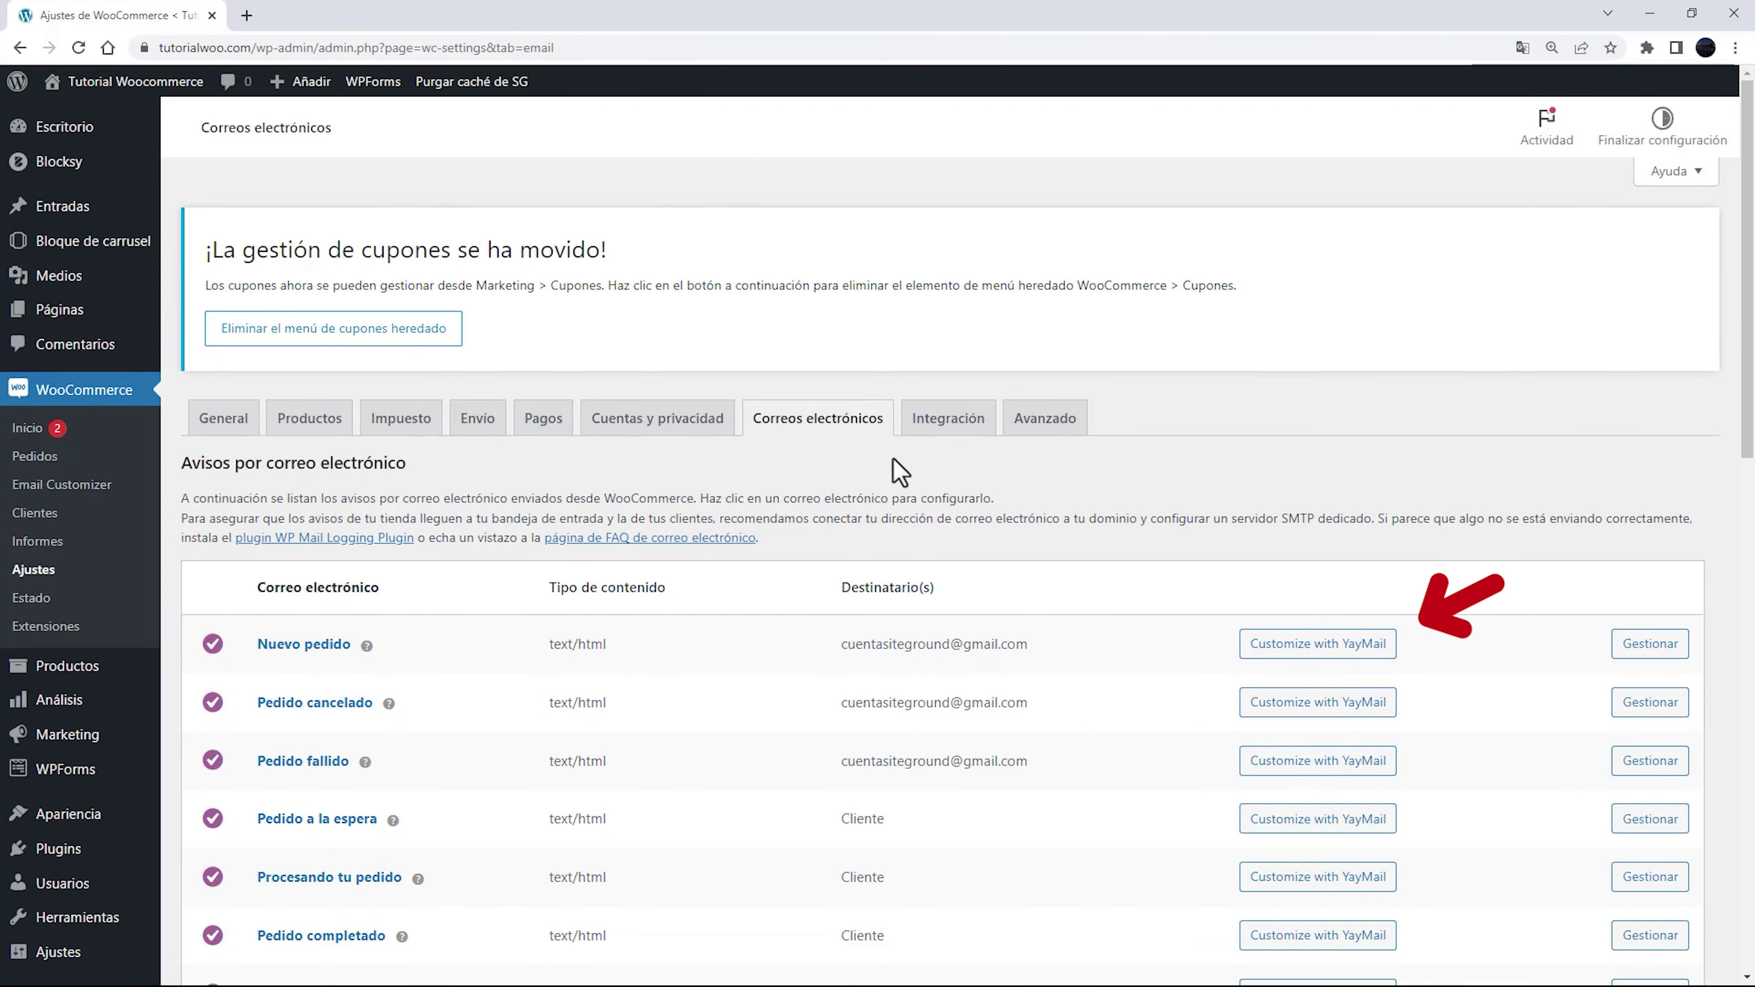
# Step: Open the Integración tab with the MaxMind license key and database path fields
pyautogui.click(944, 442)
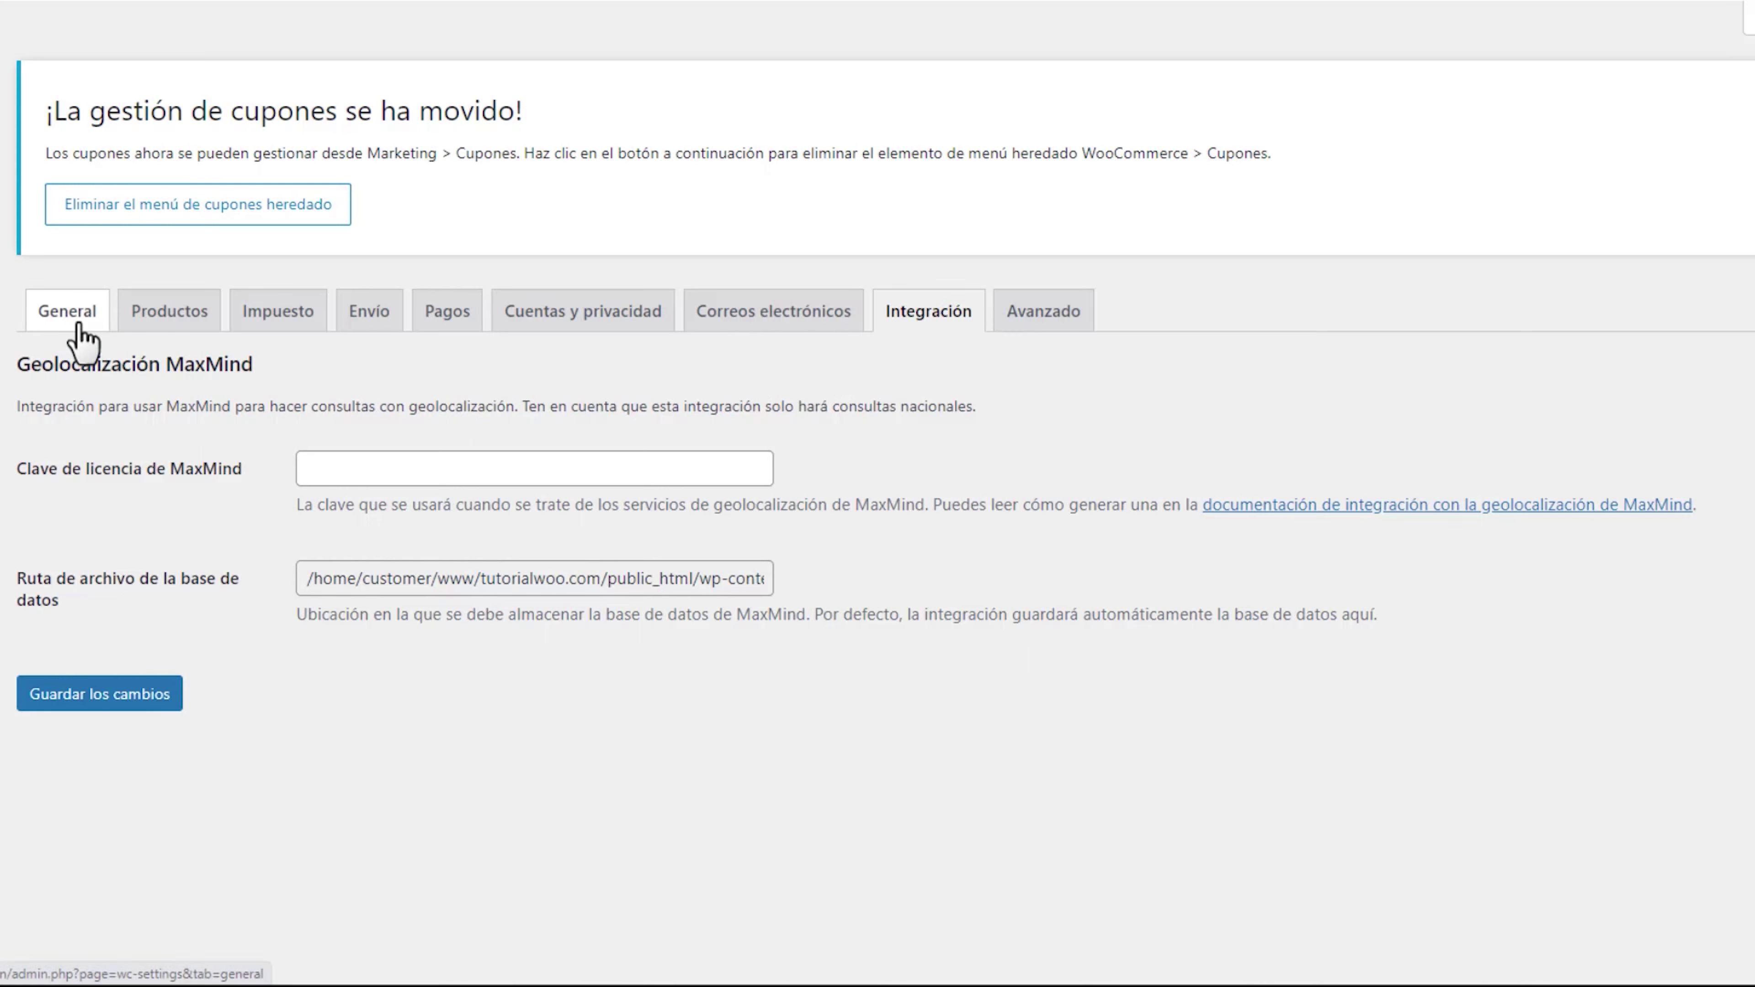
# Step: In General settings, set Ubicación del cliente por defecto to Geolocalizar
pyautogui.click(78, 325)
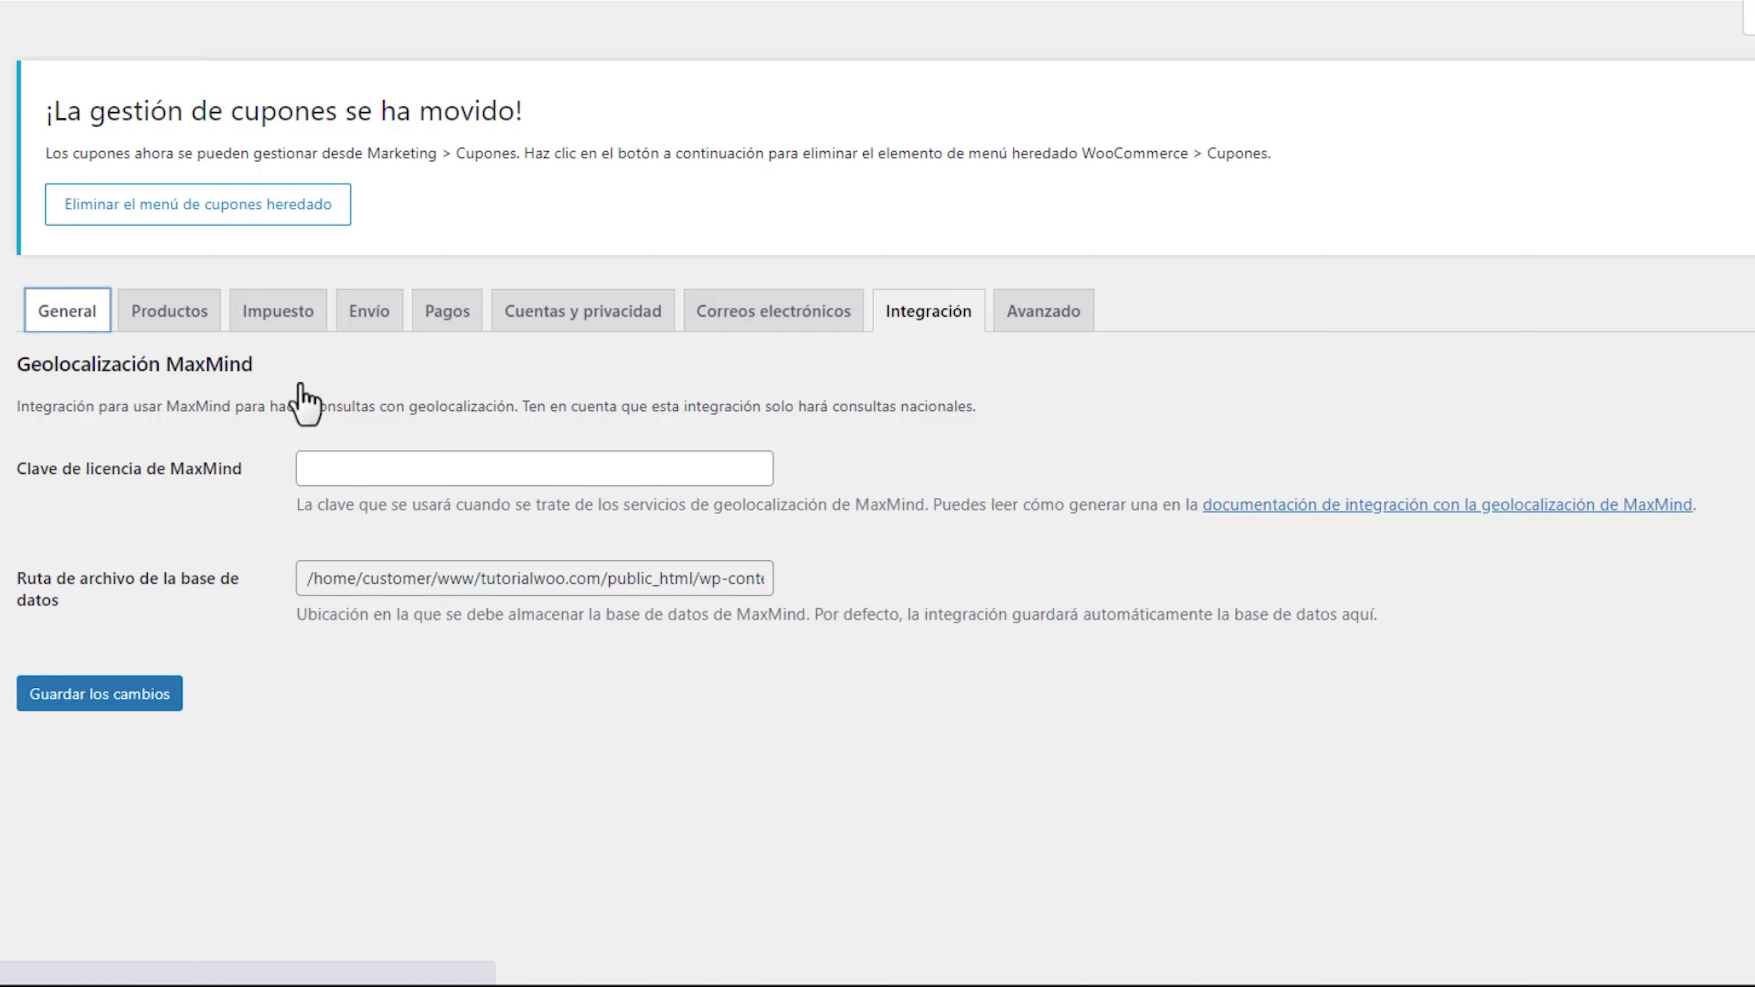
pyautogui.scroll(-10, 1058, 458)
pyautogui.scroll(1, 1058, 458)
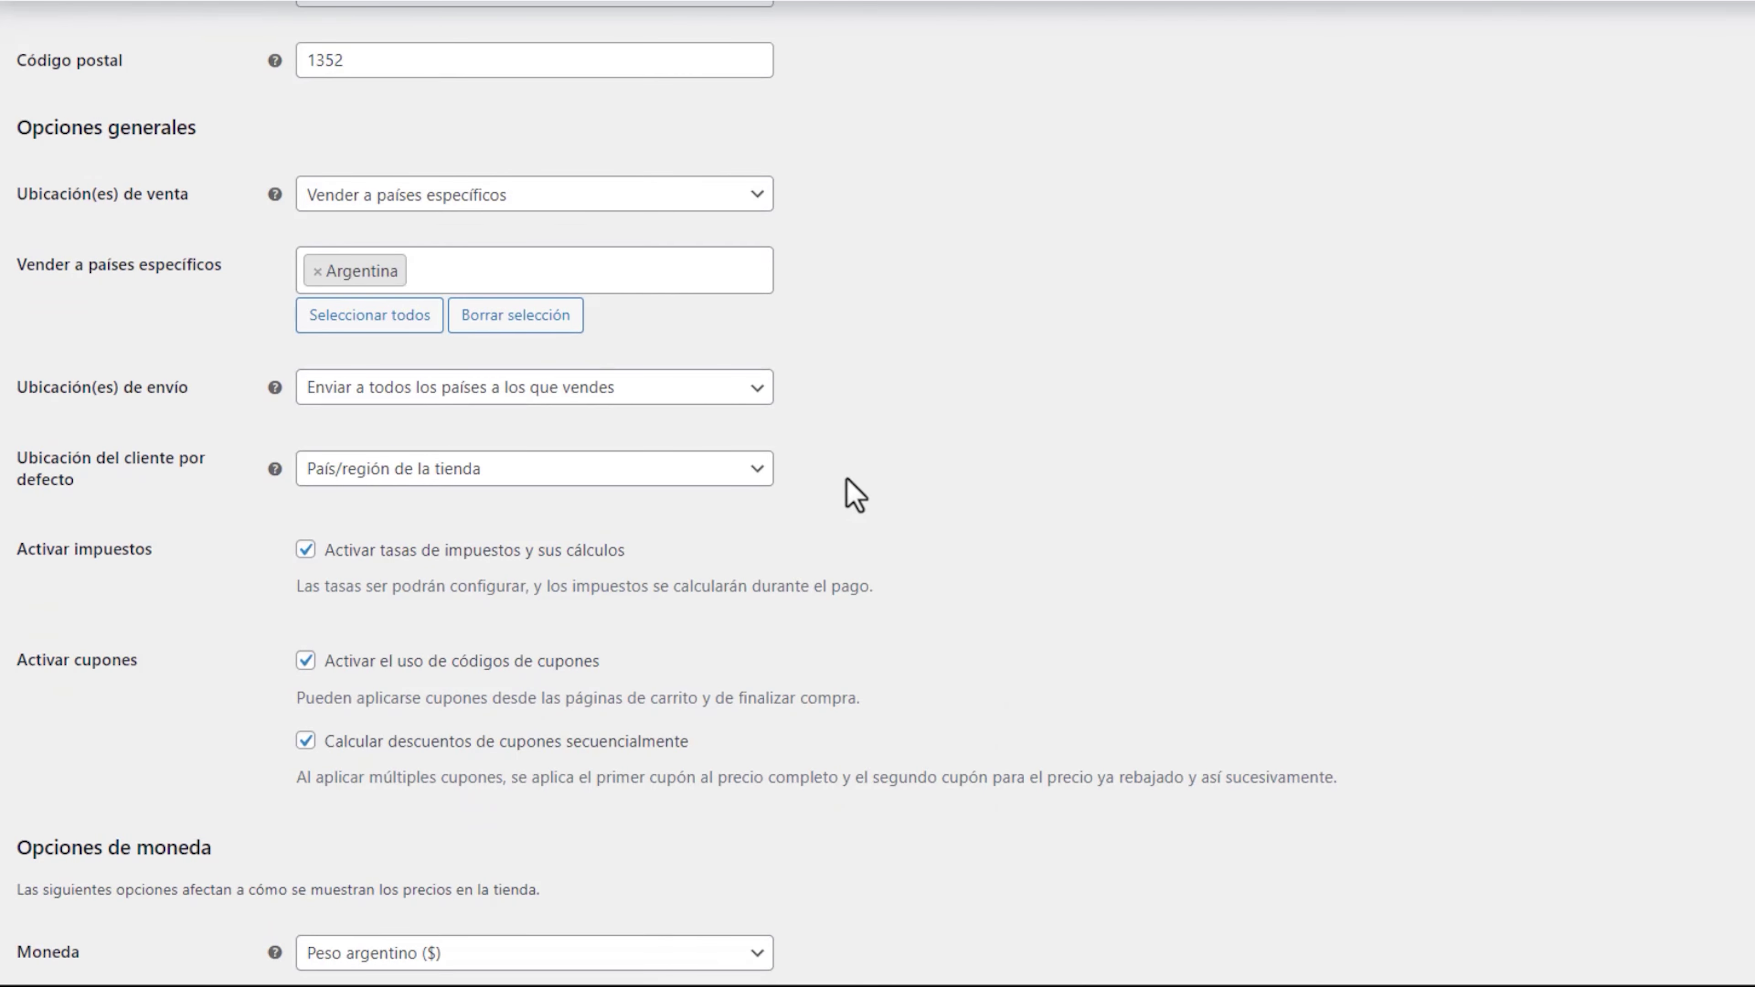
pyautogui.click(762, 469)
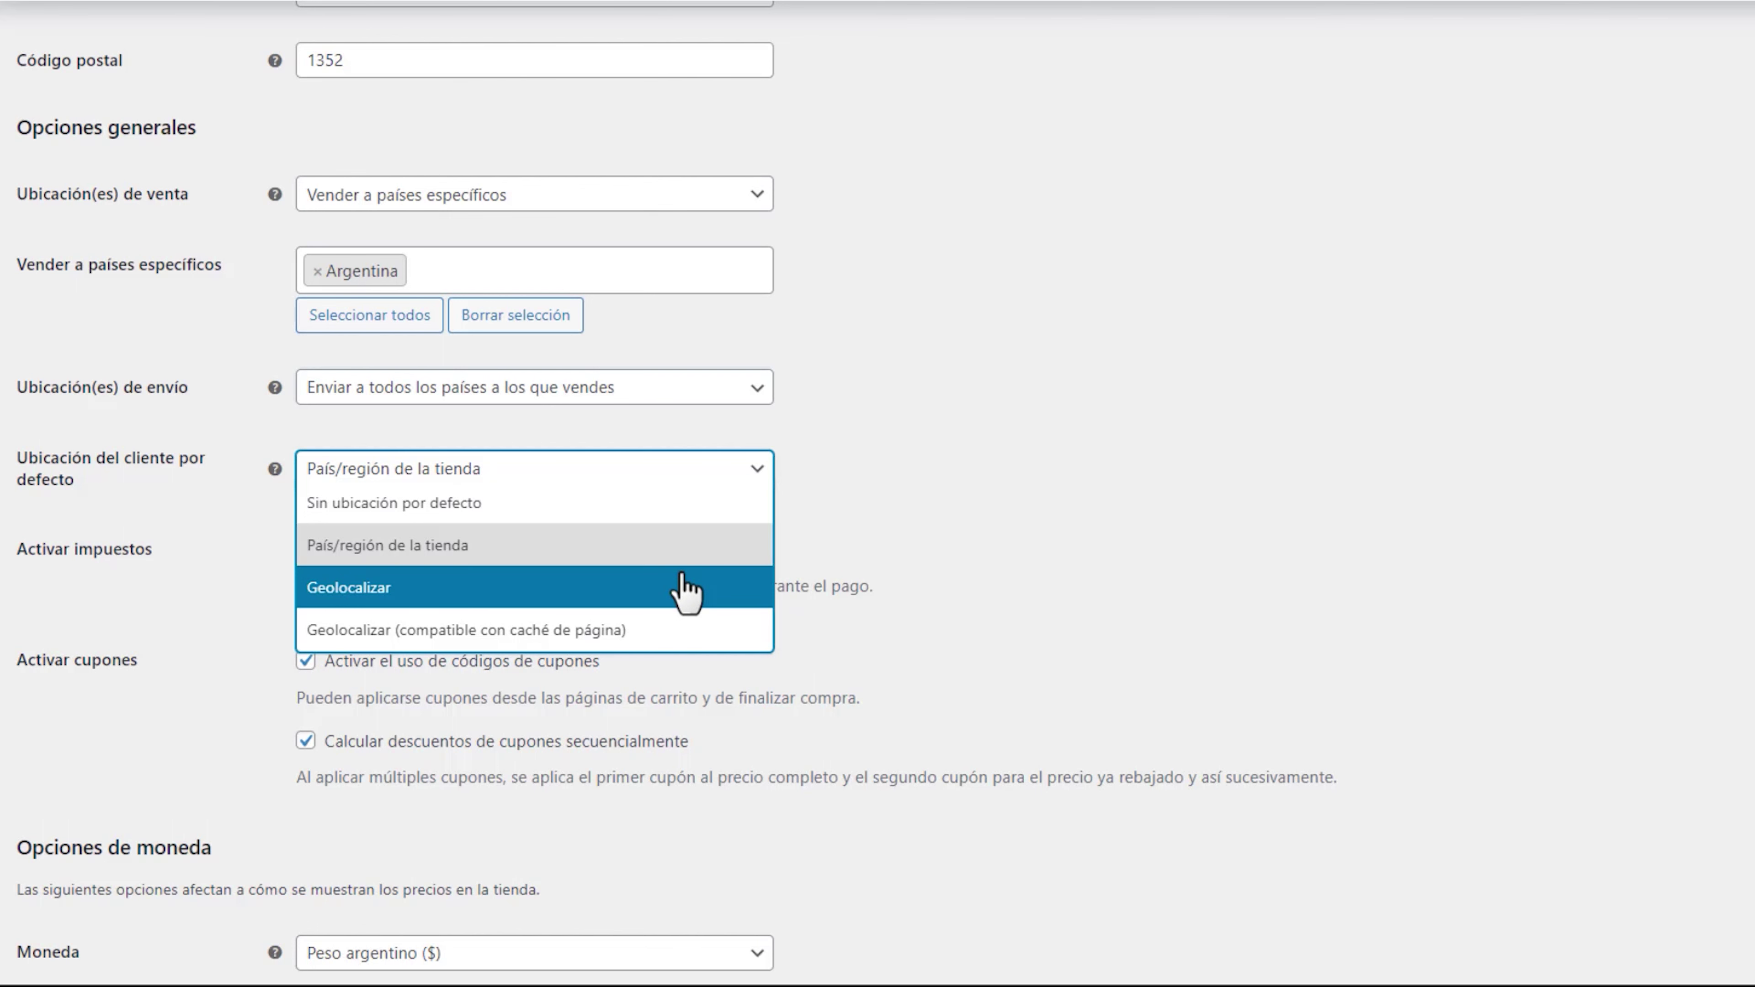
pyautogui.click(686, 588)
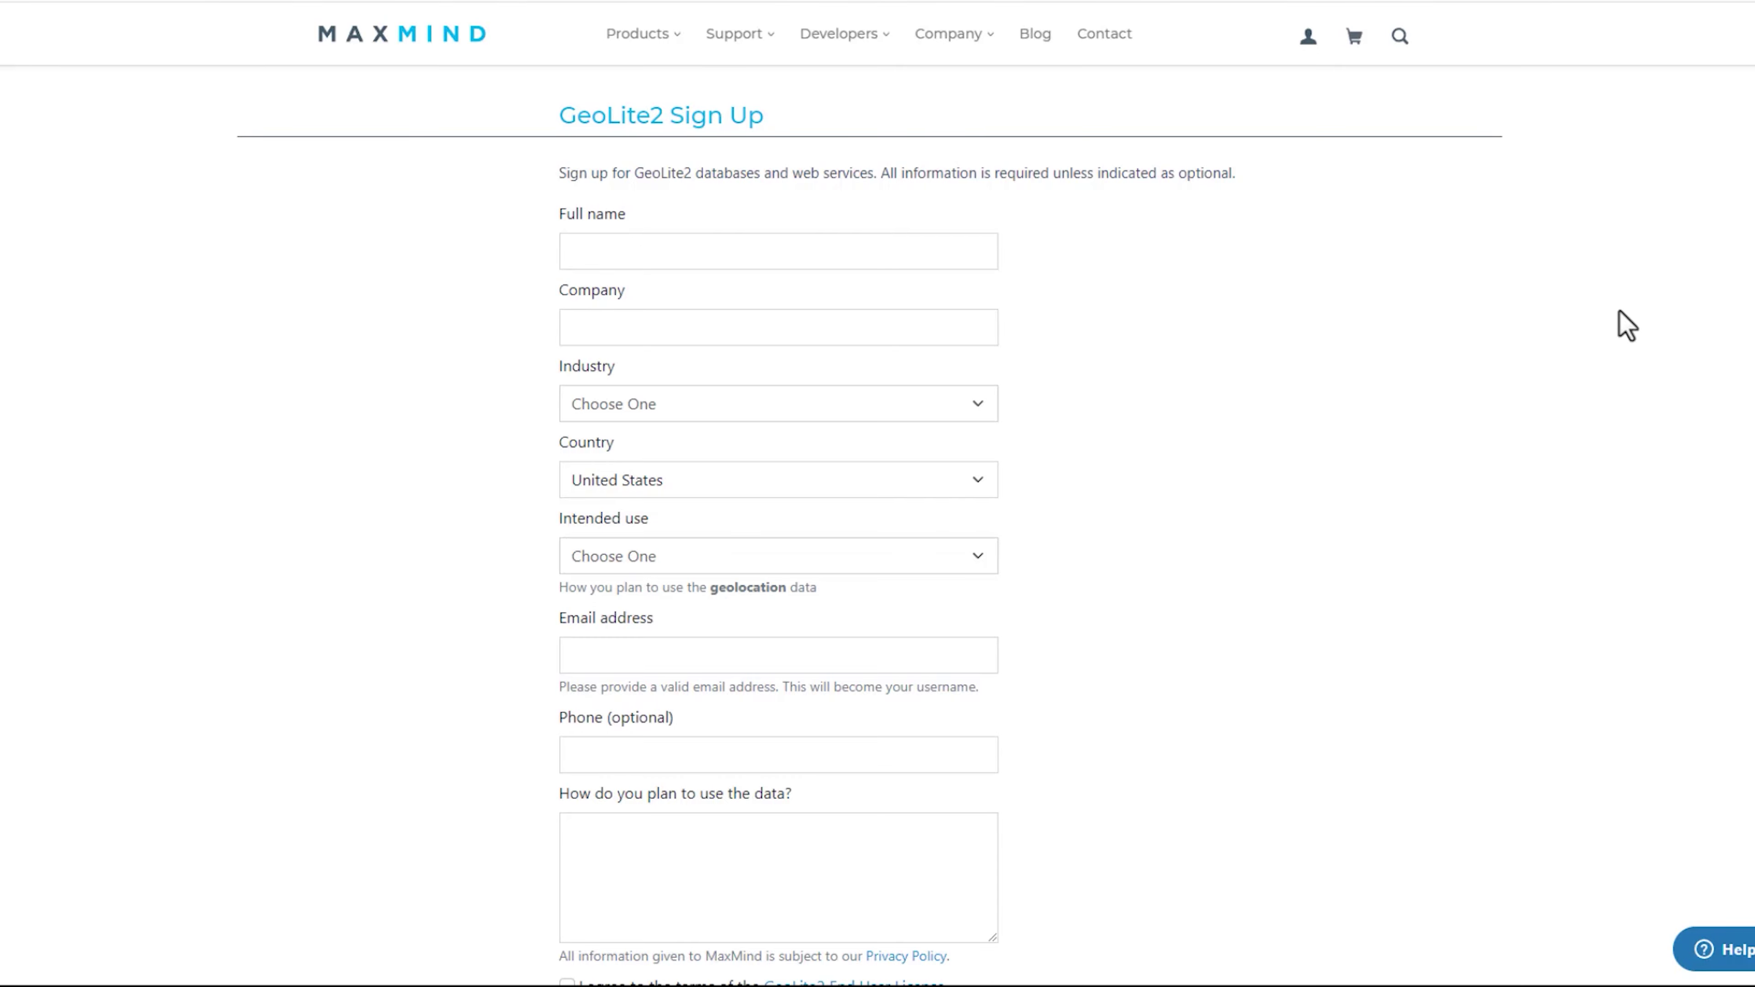
pyautogui.scroll(-7, 1627, 325)
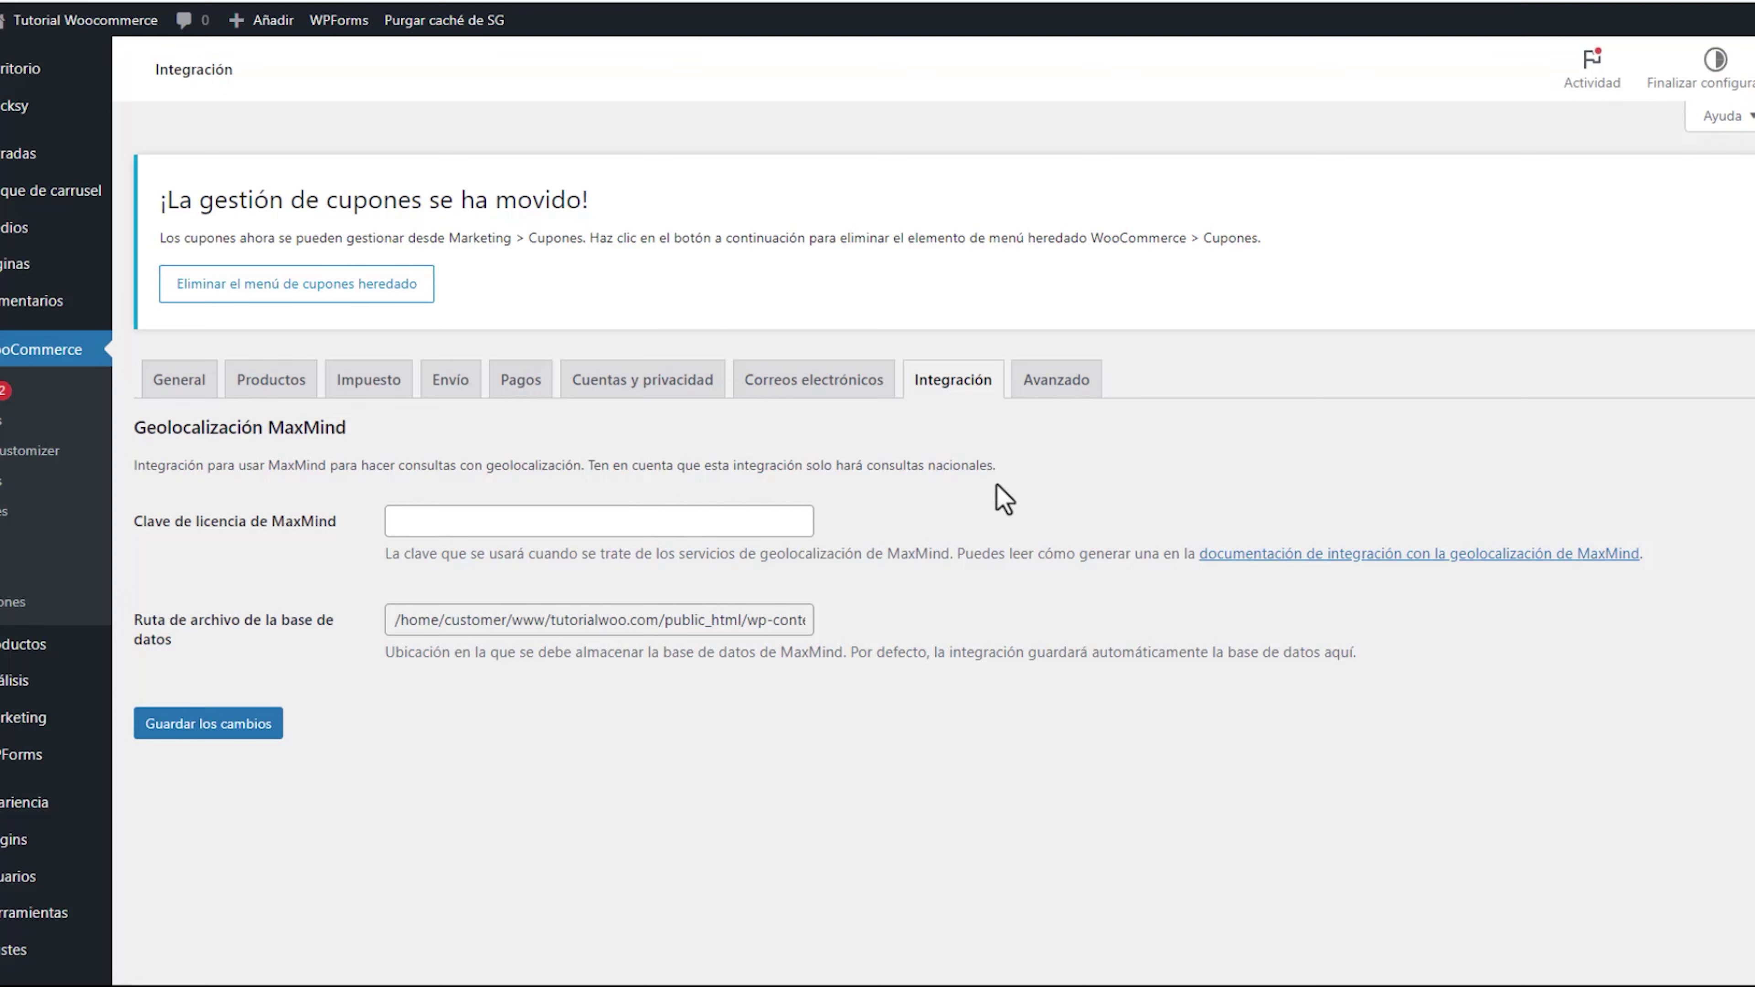
# Step: On the Avanzado tab, toggle Forzar el pago seguro on and back off, leaving it disabled
pyautogui.click(1057, 397)
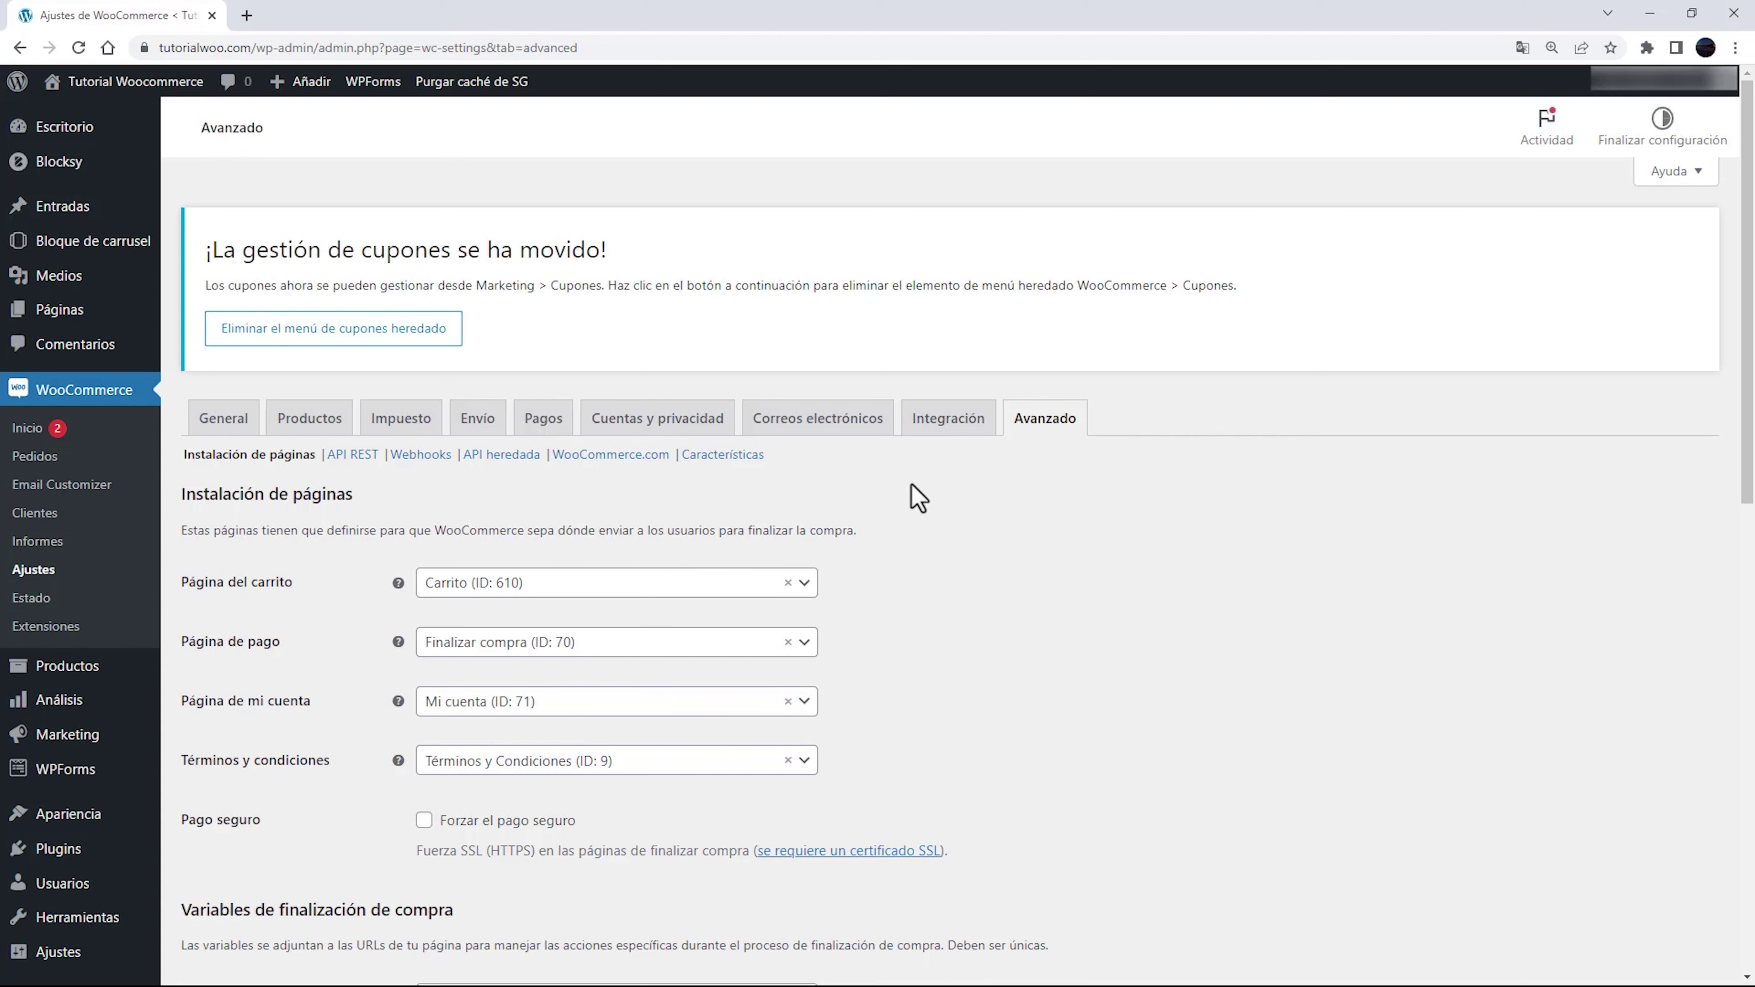
pyautogui.scroll(-3, 918, 496)
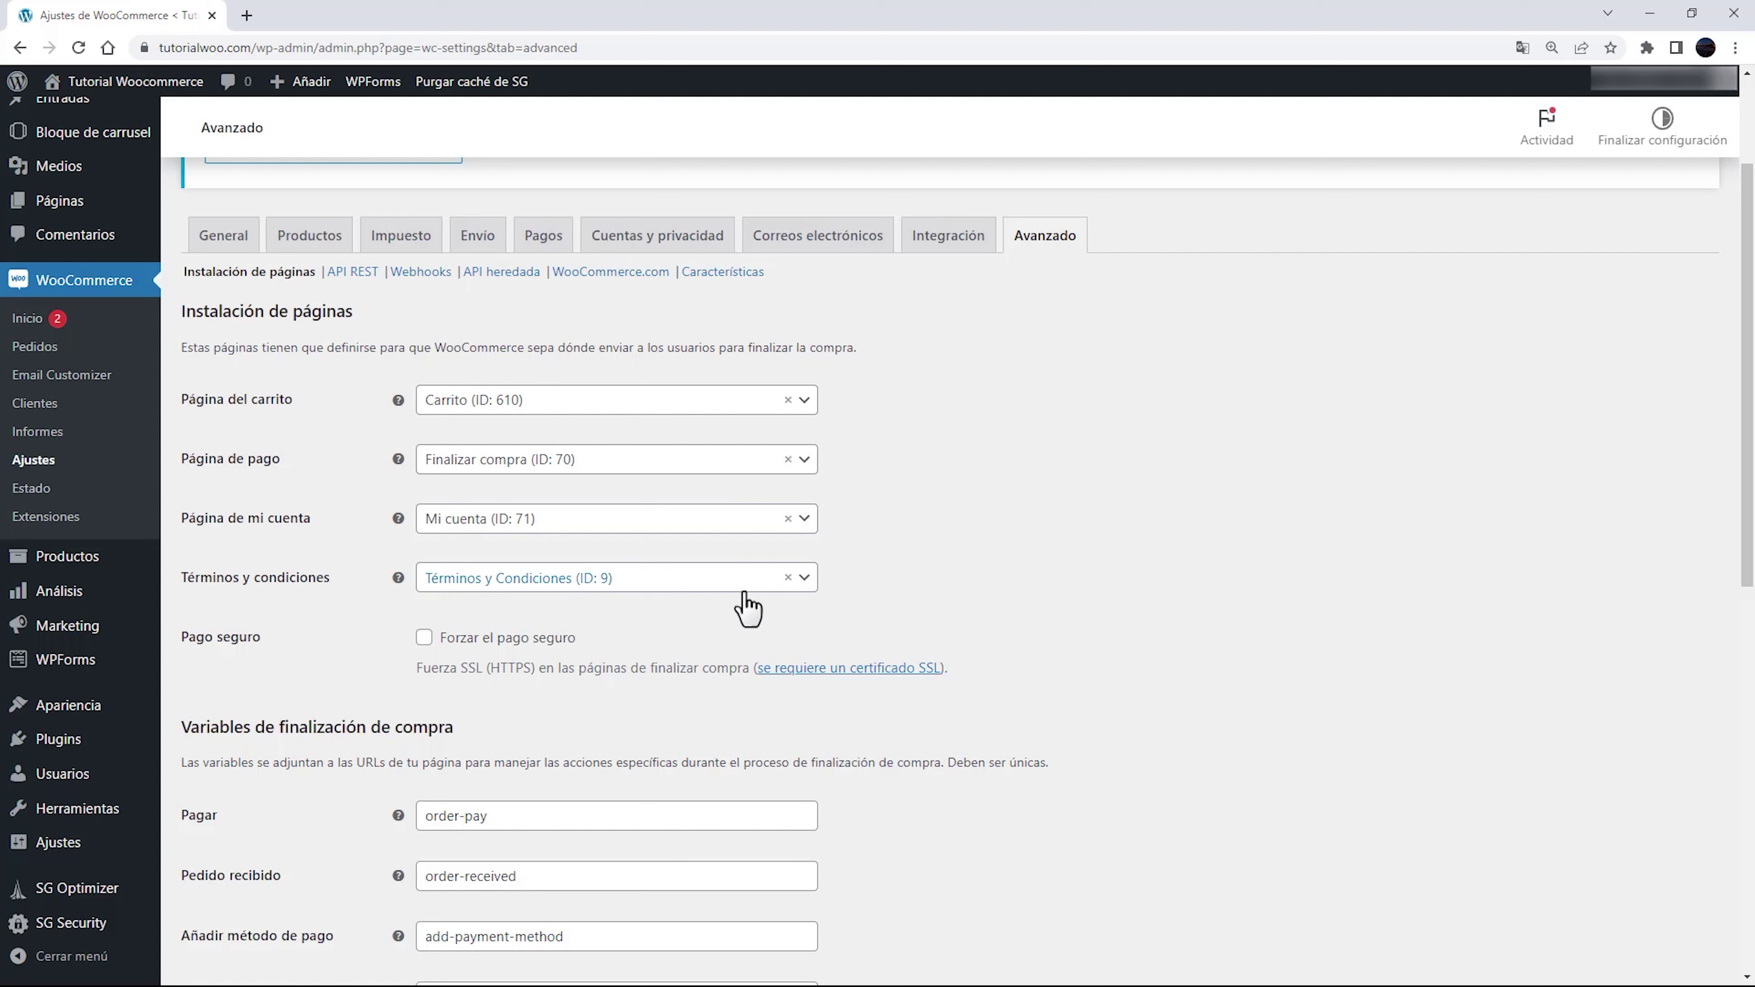
pyautogui.click(424, 638)
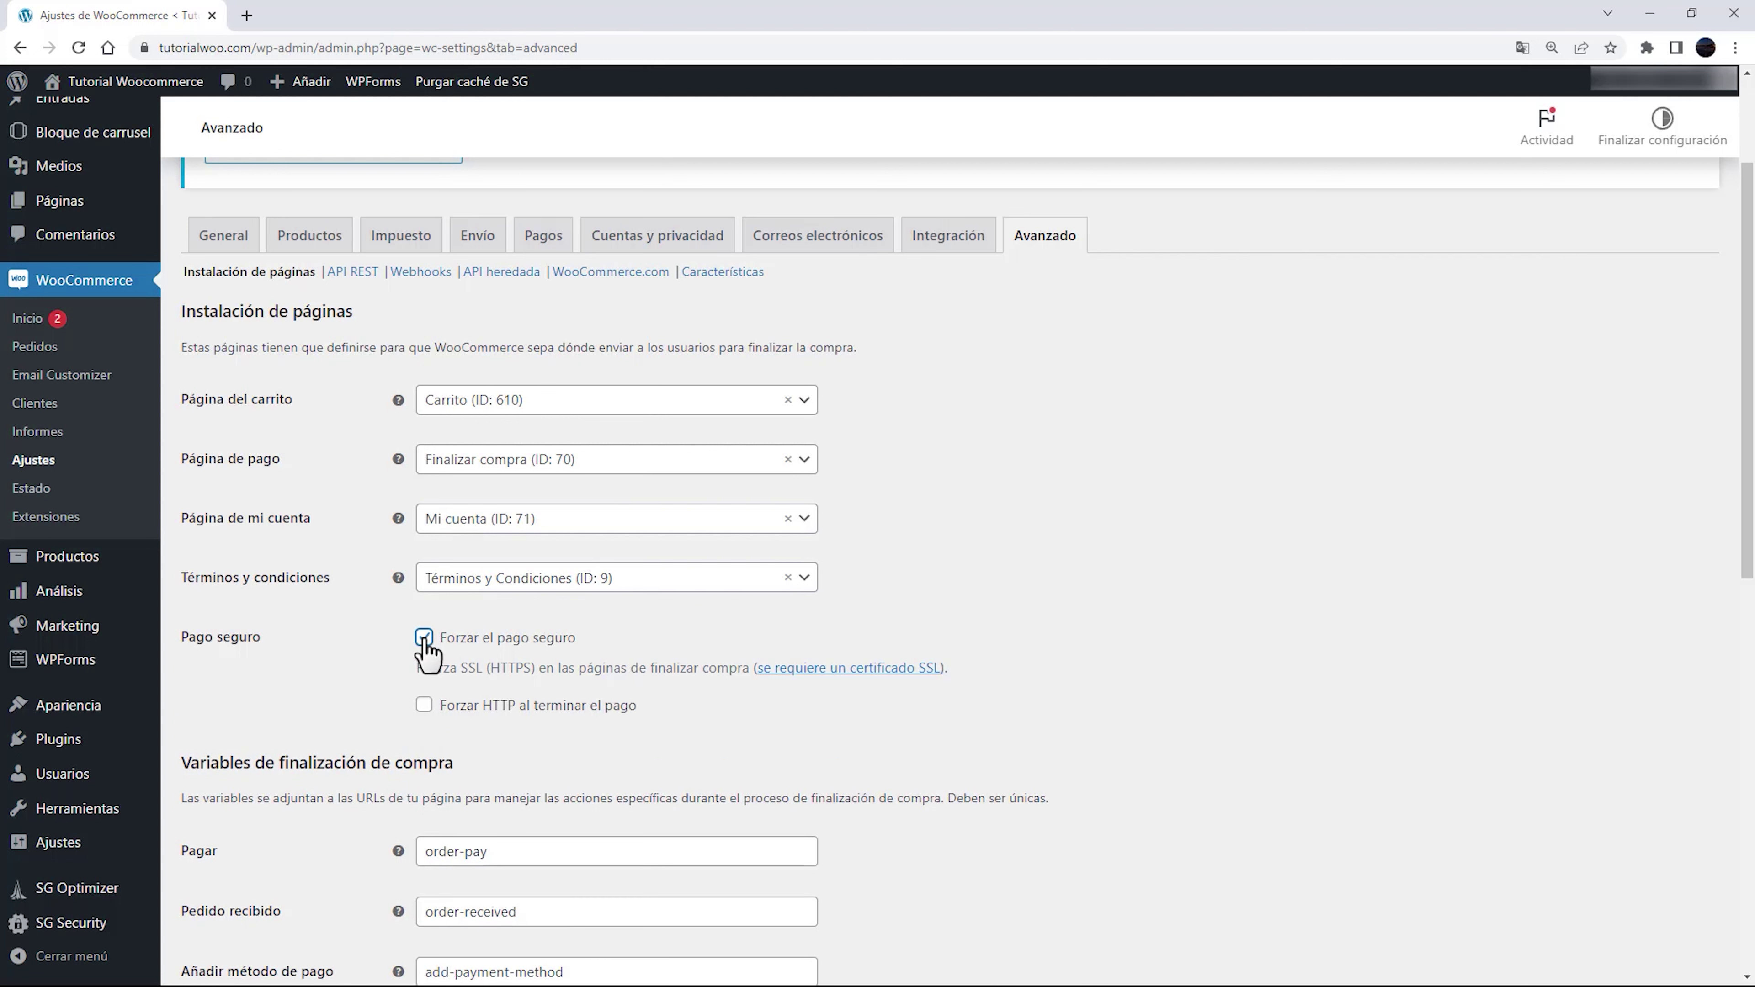
pyautogui.click(424, 705)
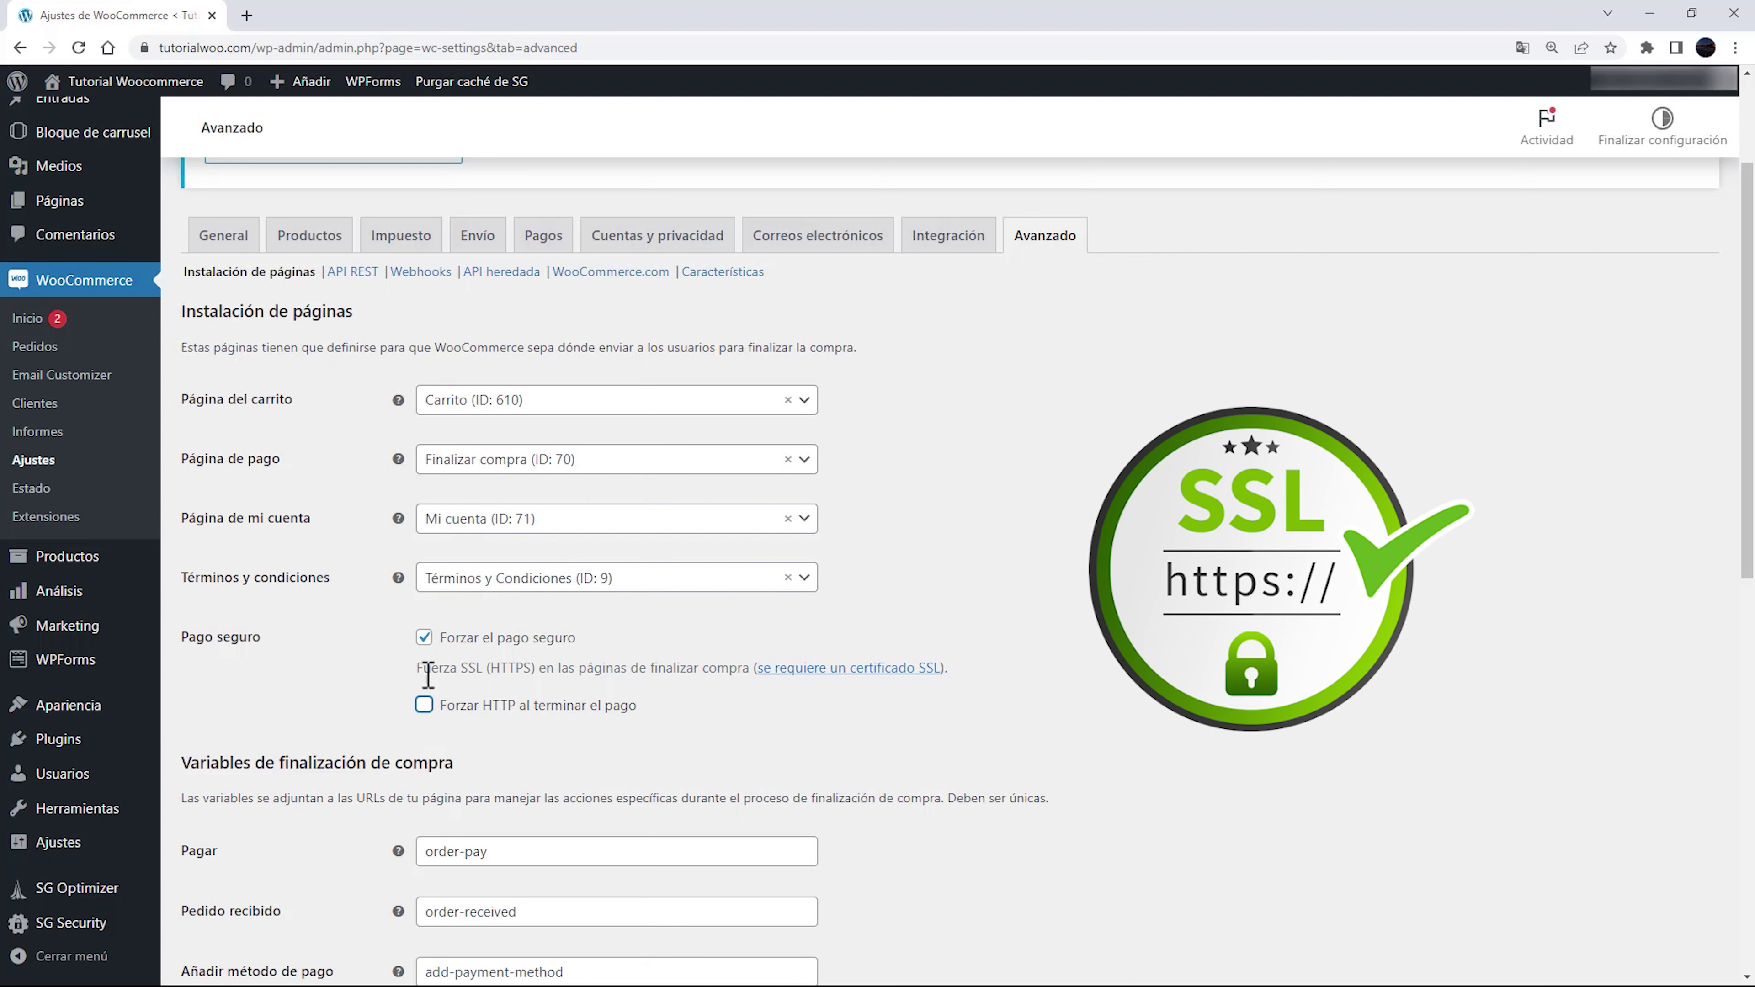
pyautogui.click(424, 637)
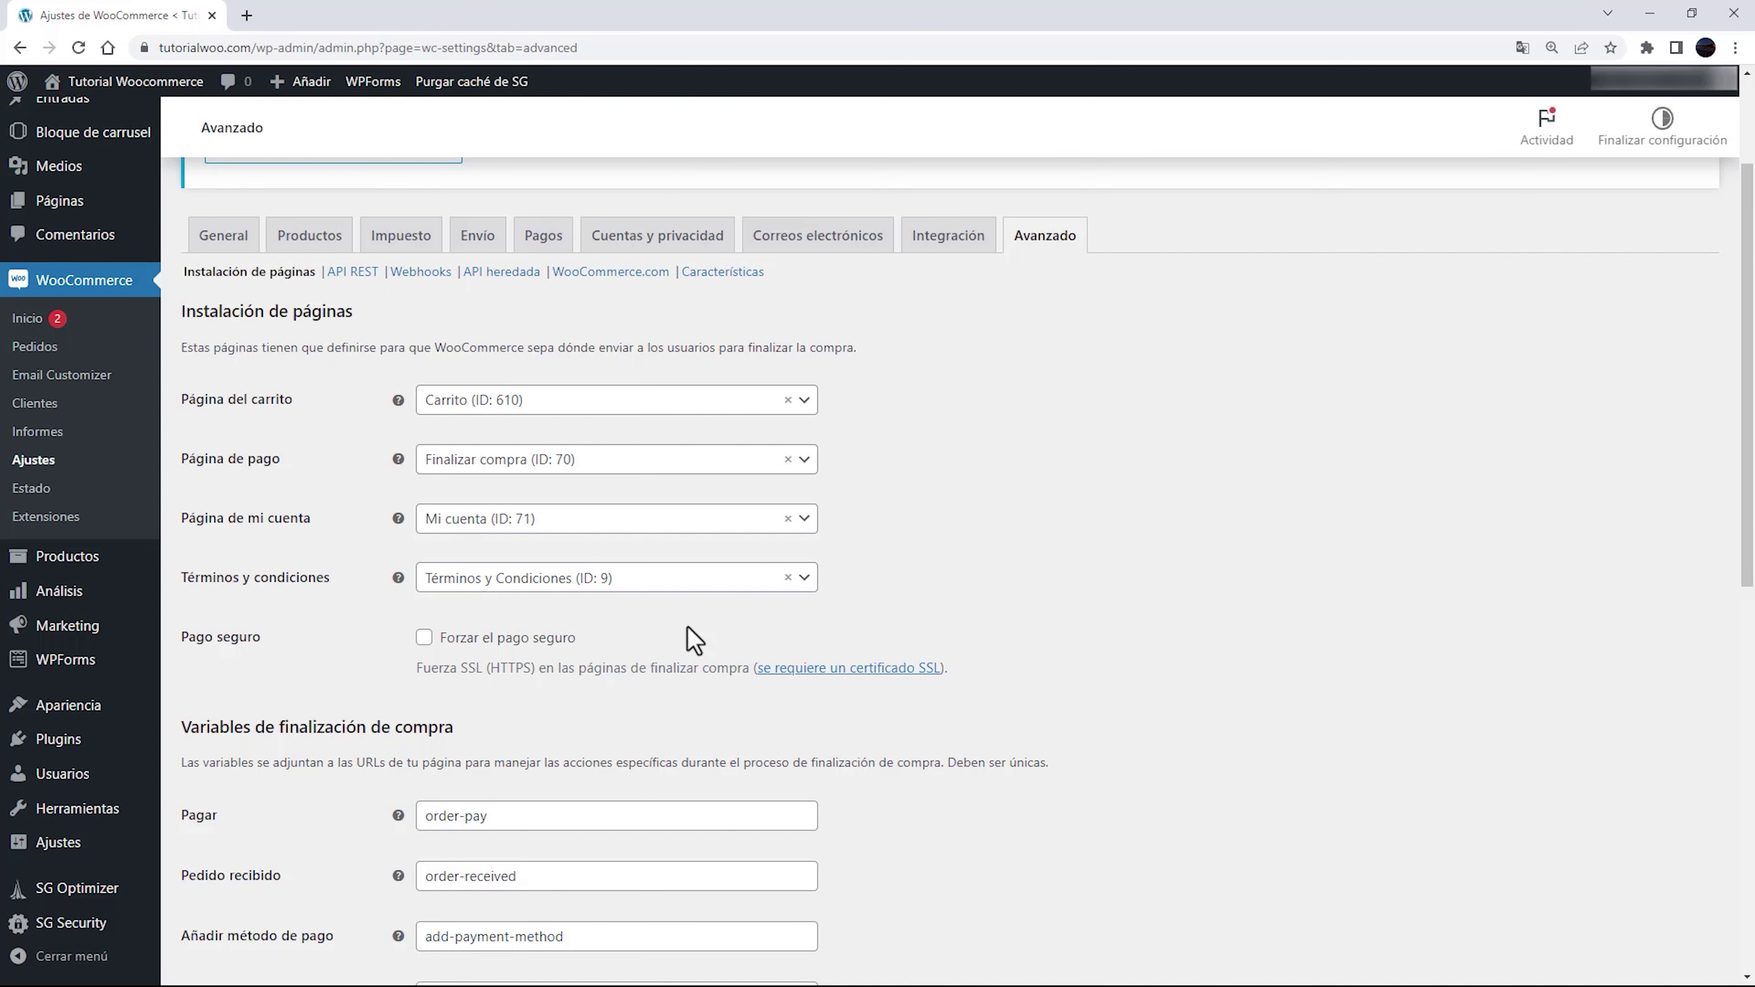
# Step: Review the checkout endpoints (order-pay, order-received) and account endpoints (orders, view-order)
pyautogui.scroll(-5, 691, 640)
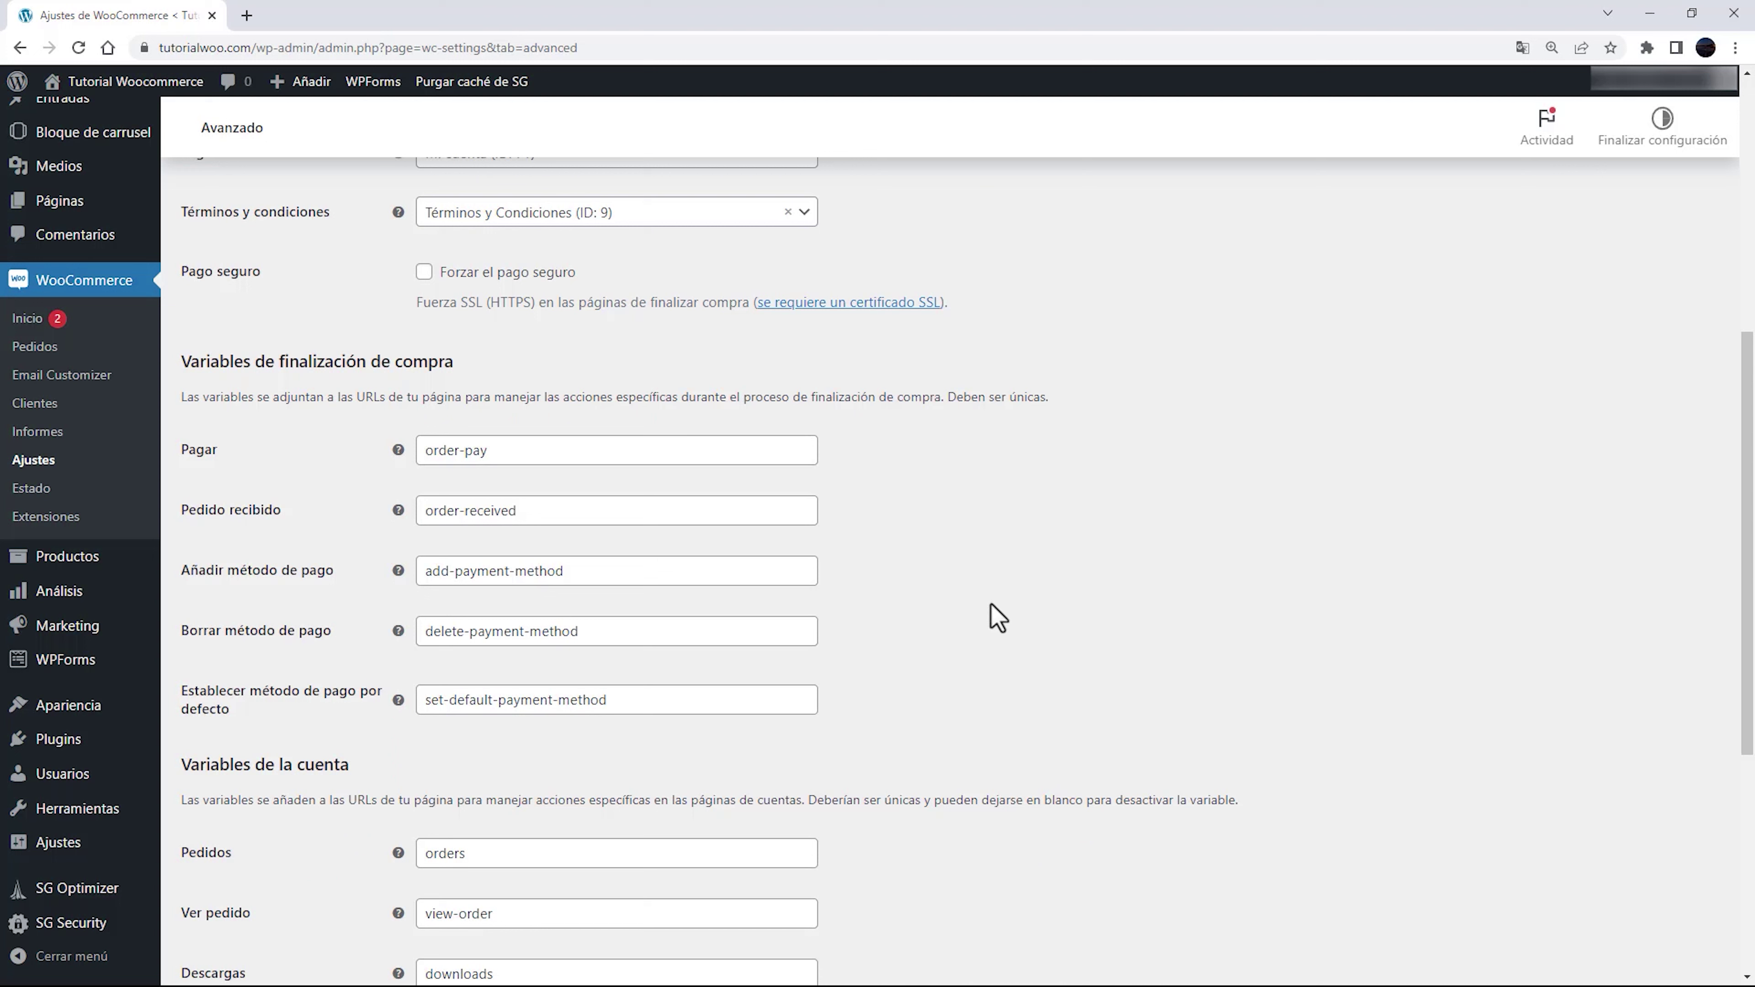
pyautogui.moveTo(396, 450)
pyautogui.moveTo(399, 512)
# Step: Open the shop in a new background tab and switch to it
pyautogui.moveTo(124, 81)
pyautogui.middleClick(189, 156)
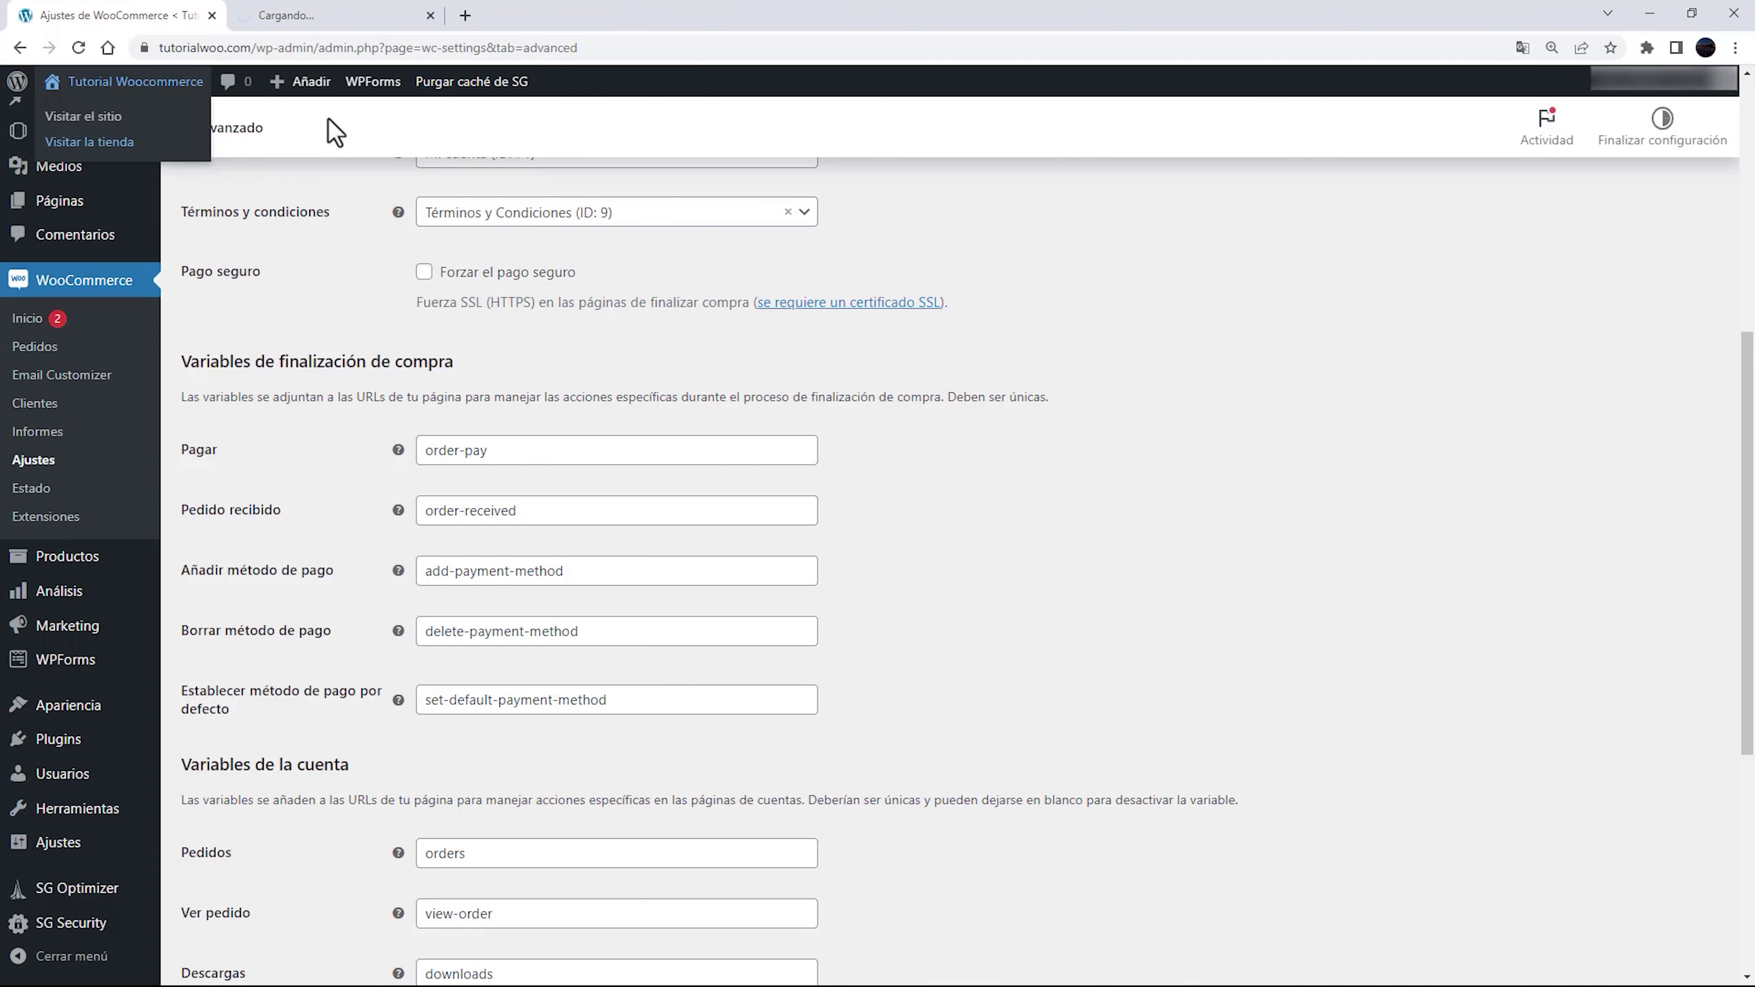
pyautogui.click(353, 15)
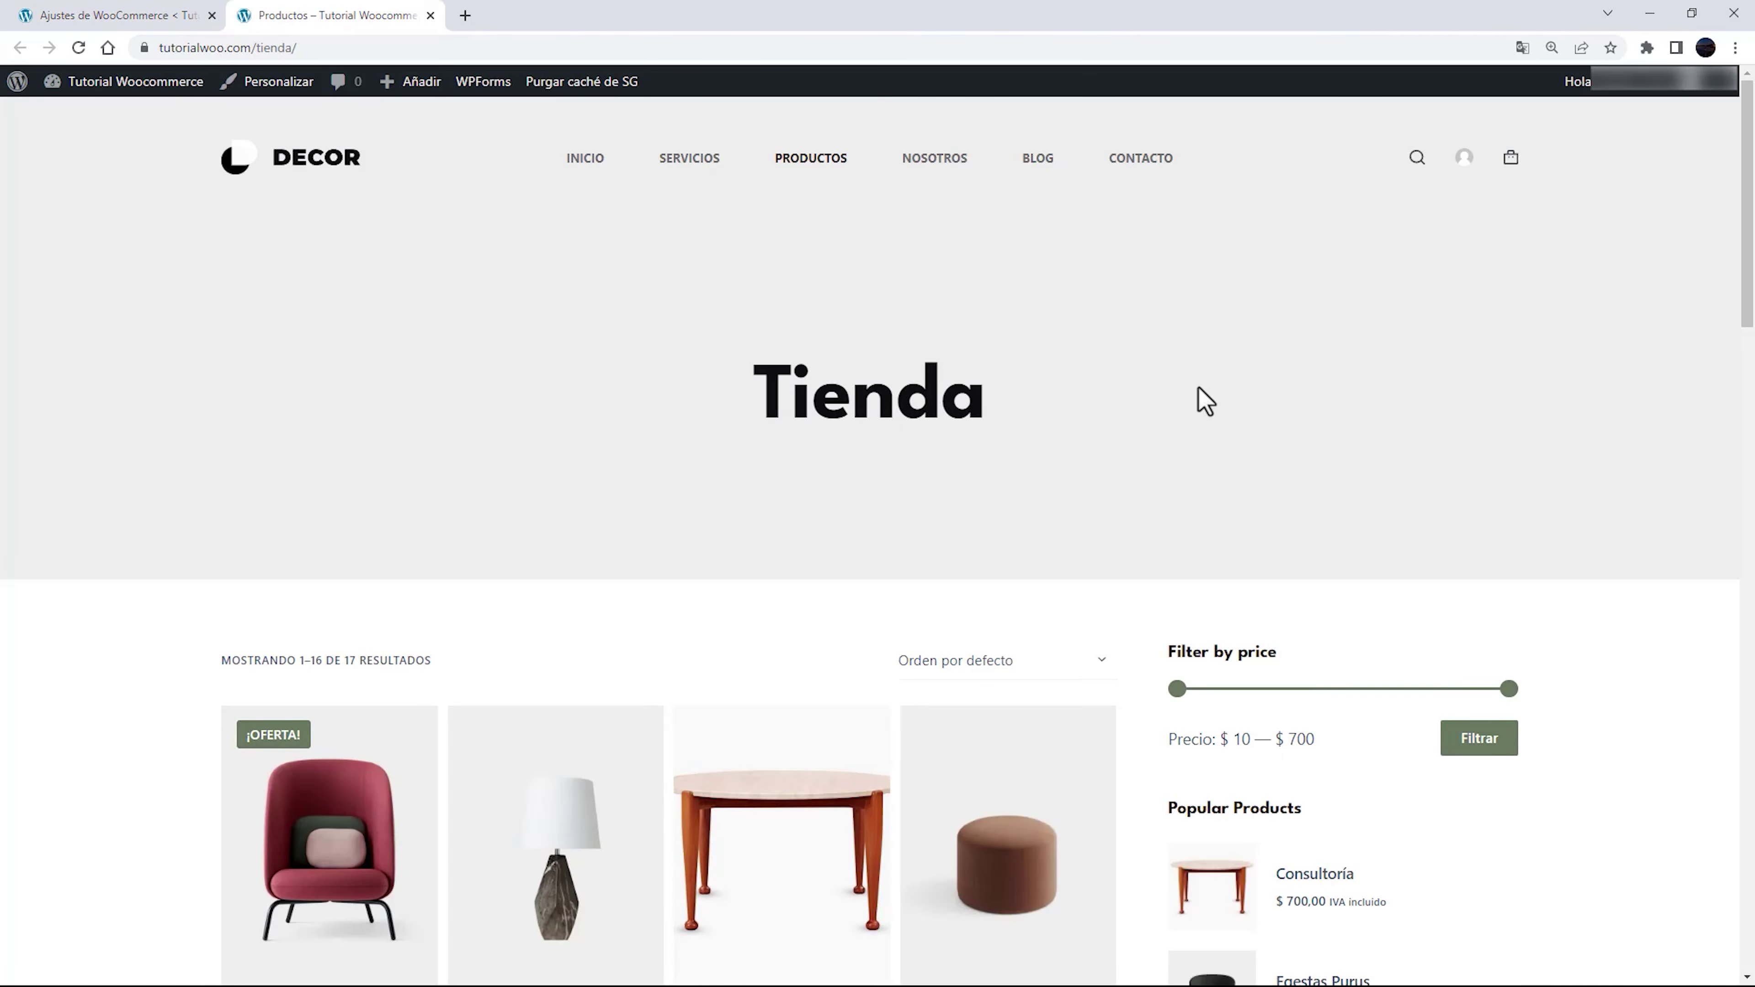
pyautogui.scroll(-9, 1199, 399)
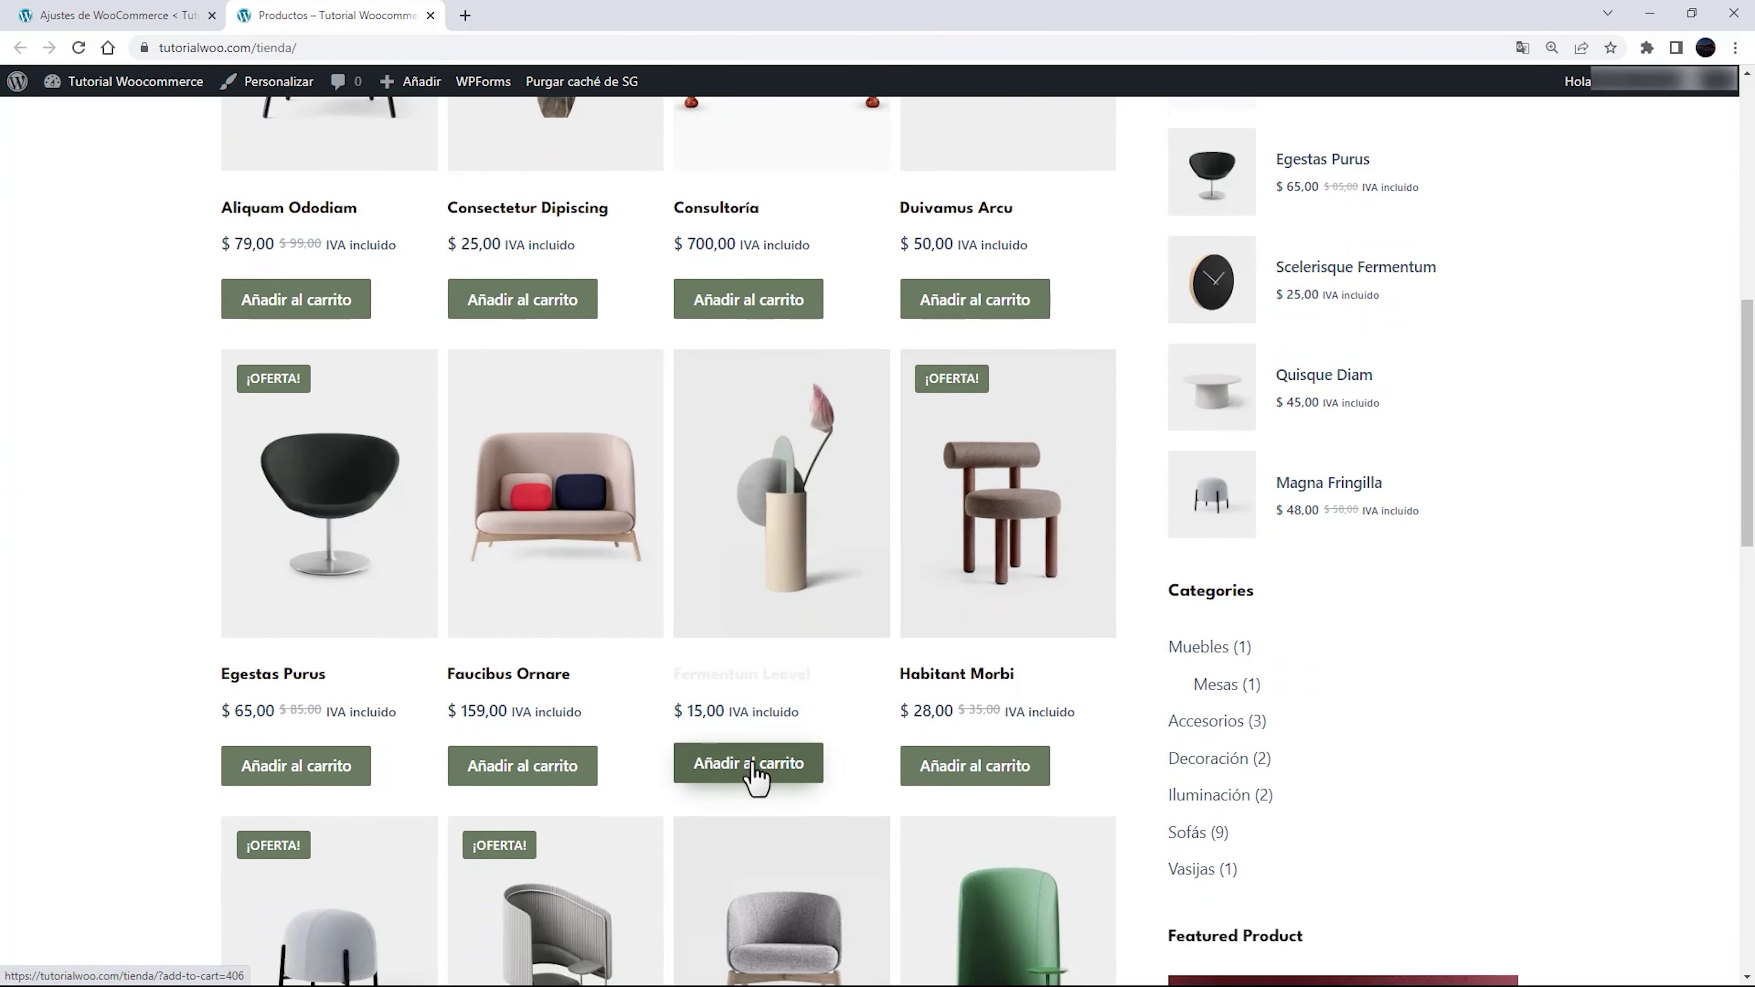
# Step: Buy the Faucibus Ornare by cheque, accepting the terms, and highlight order-received in the URL
pyautogui.click(546, 769)
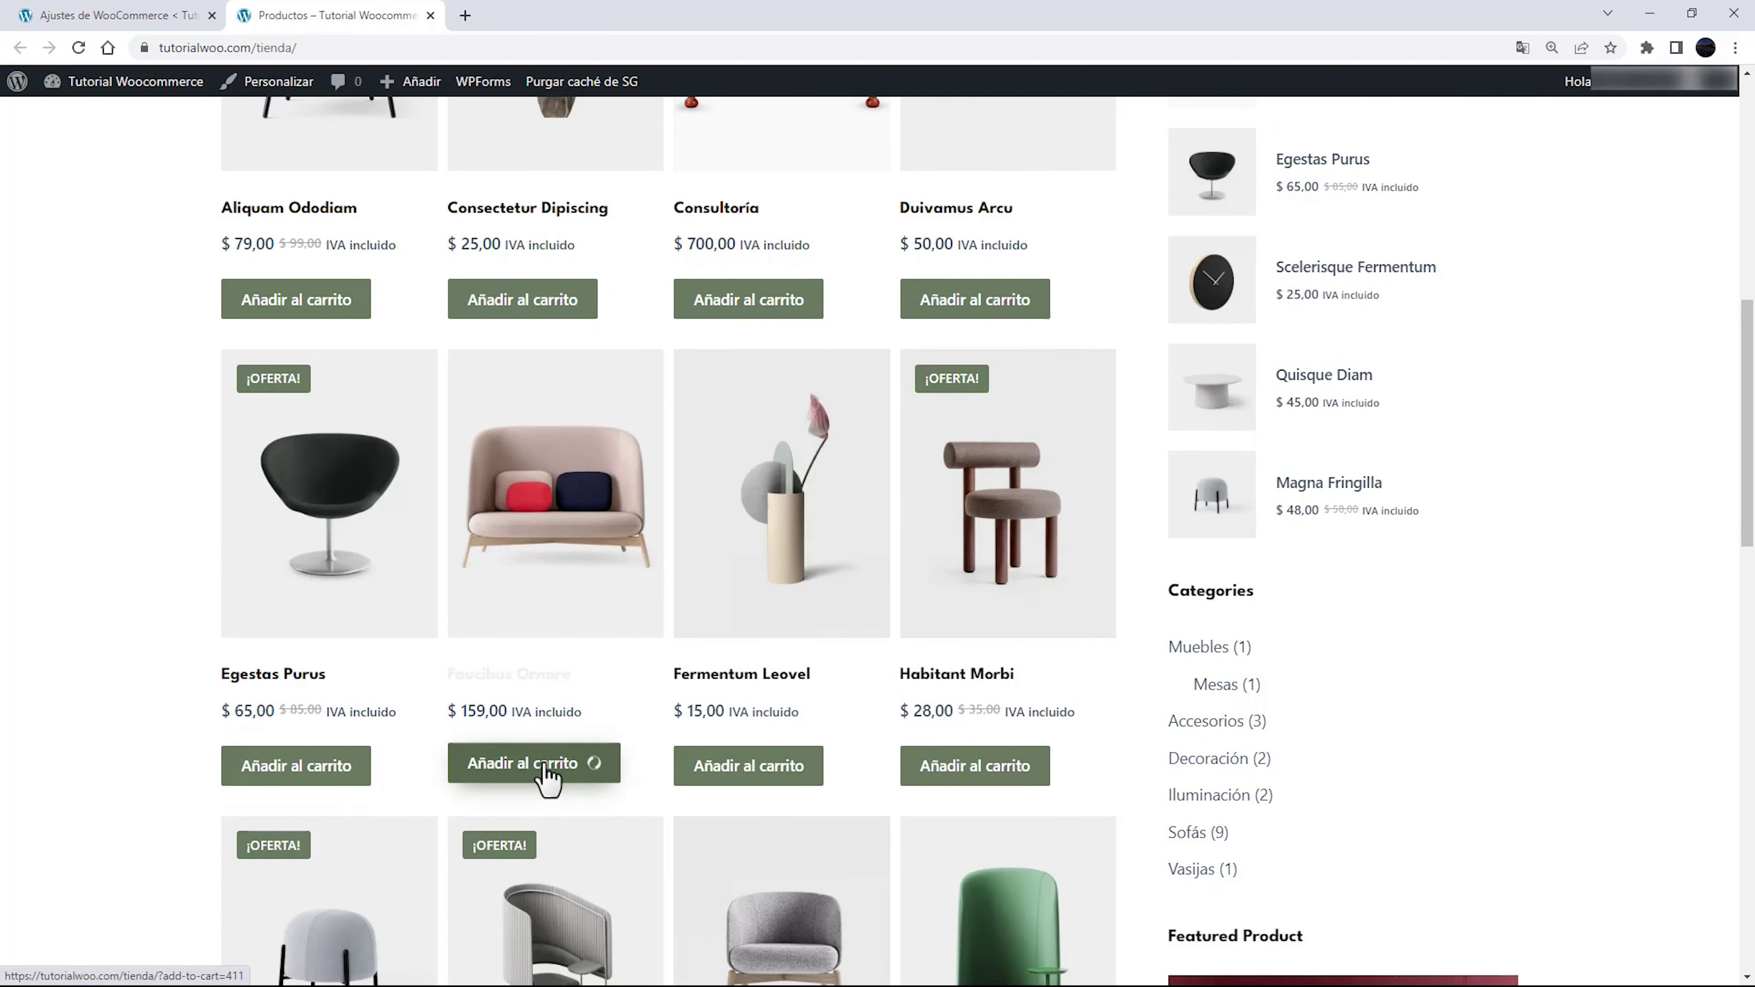
pyautogui.click(547, 769)
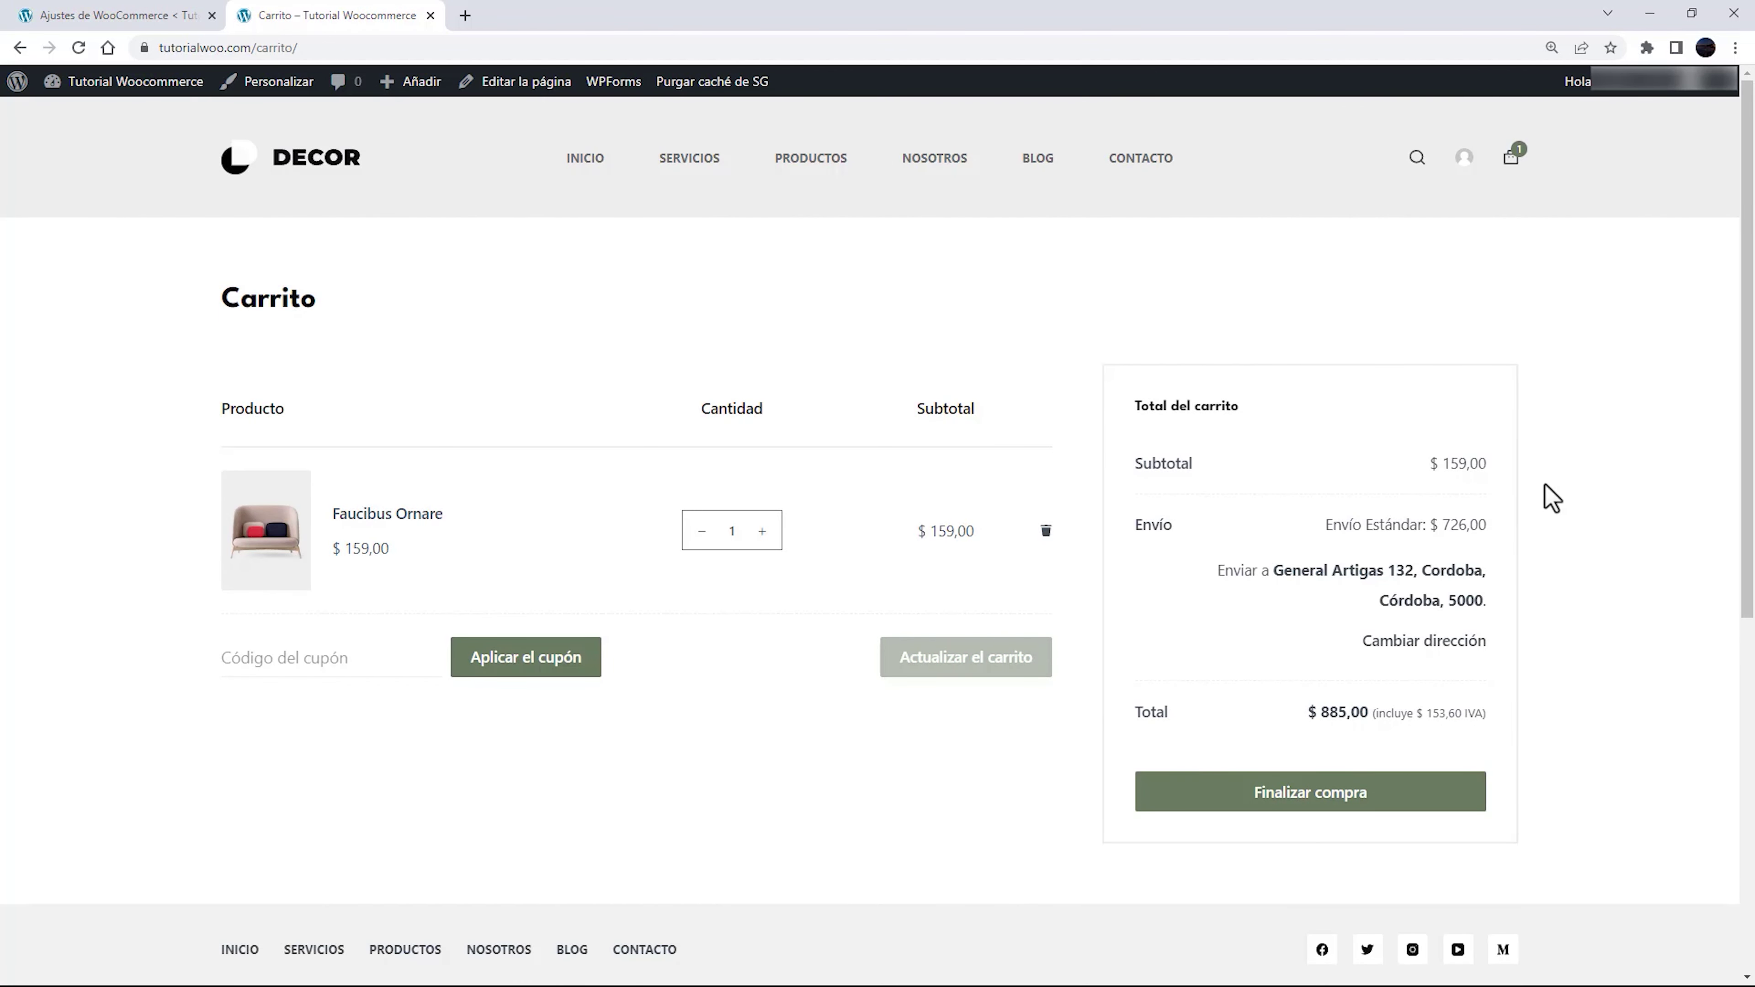
pyautogui.click(1242, 794)
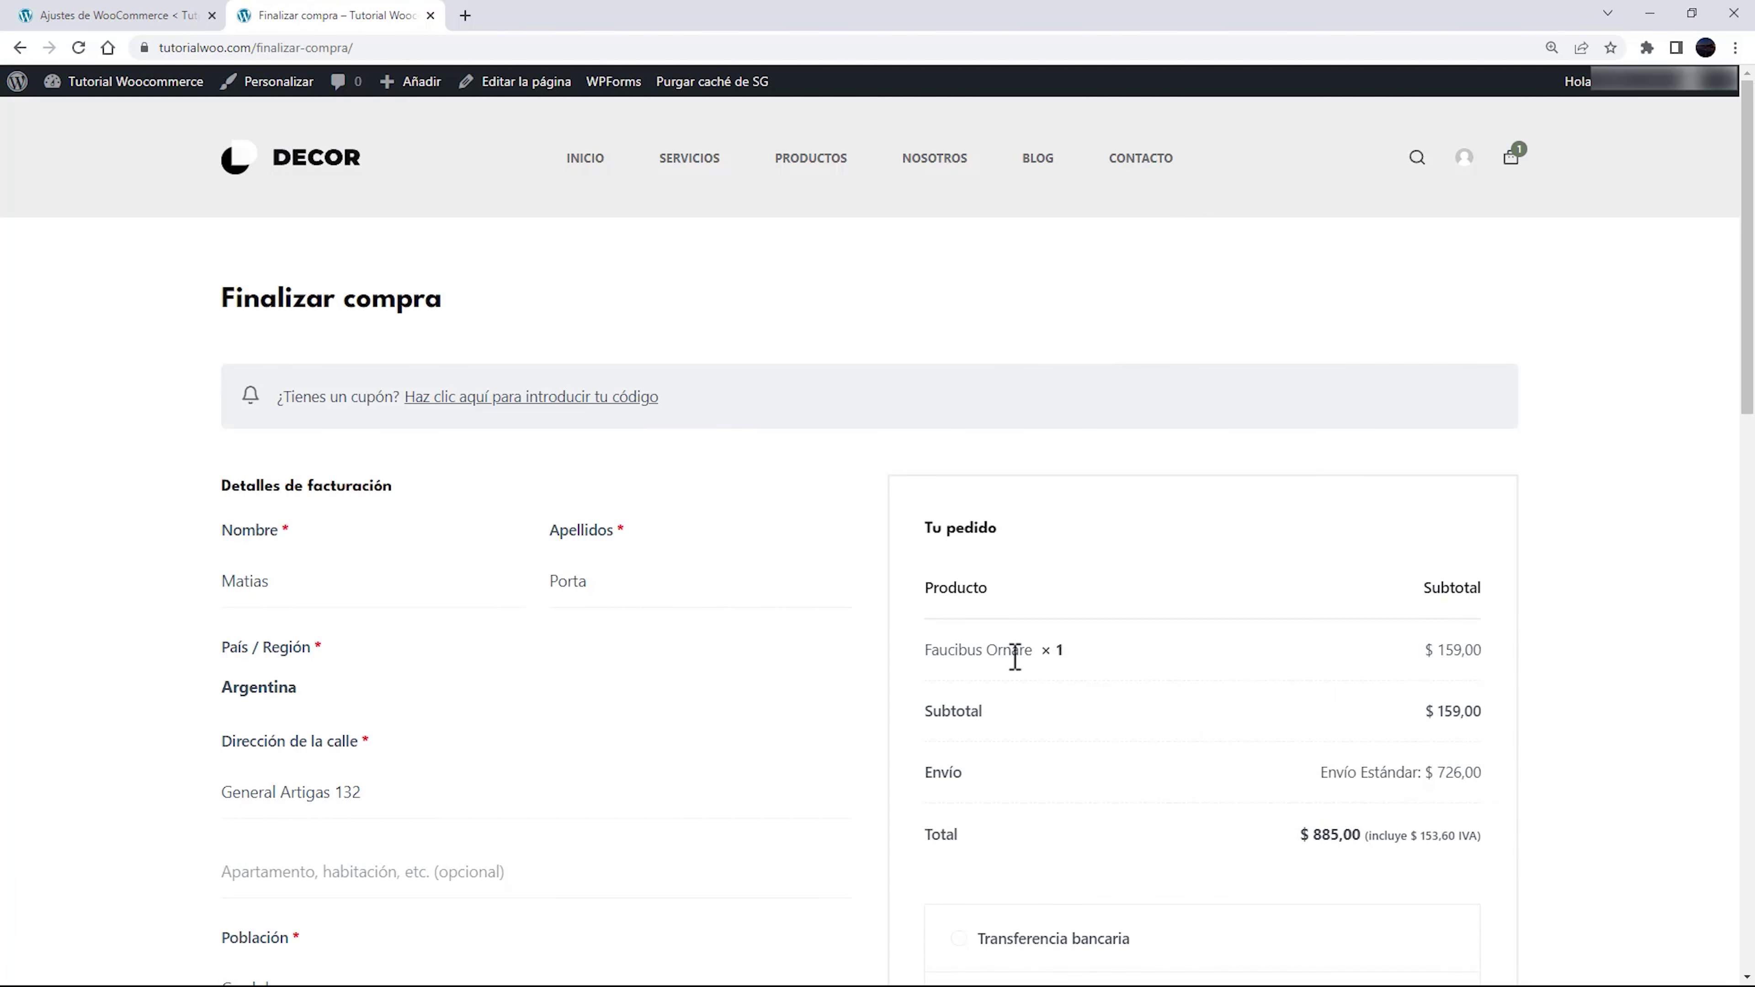
pyautogui.scroll(-8, 1015, 657)
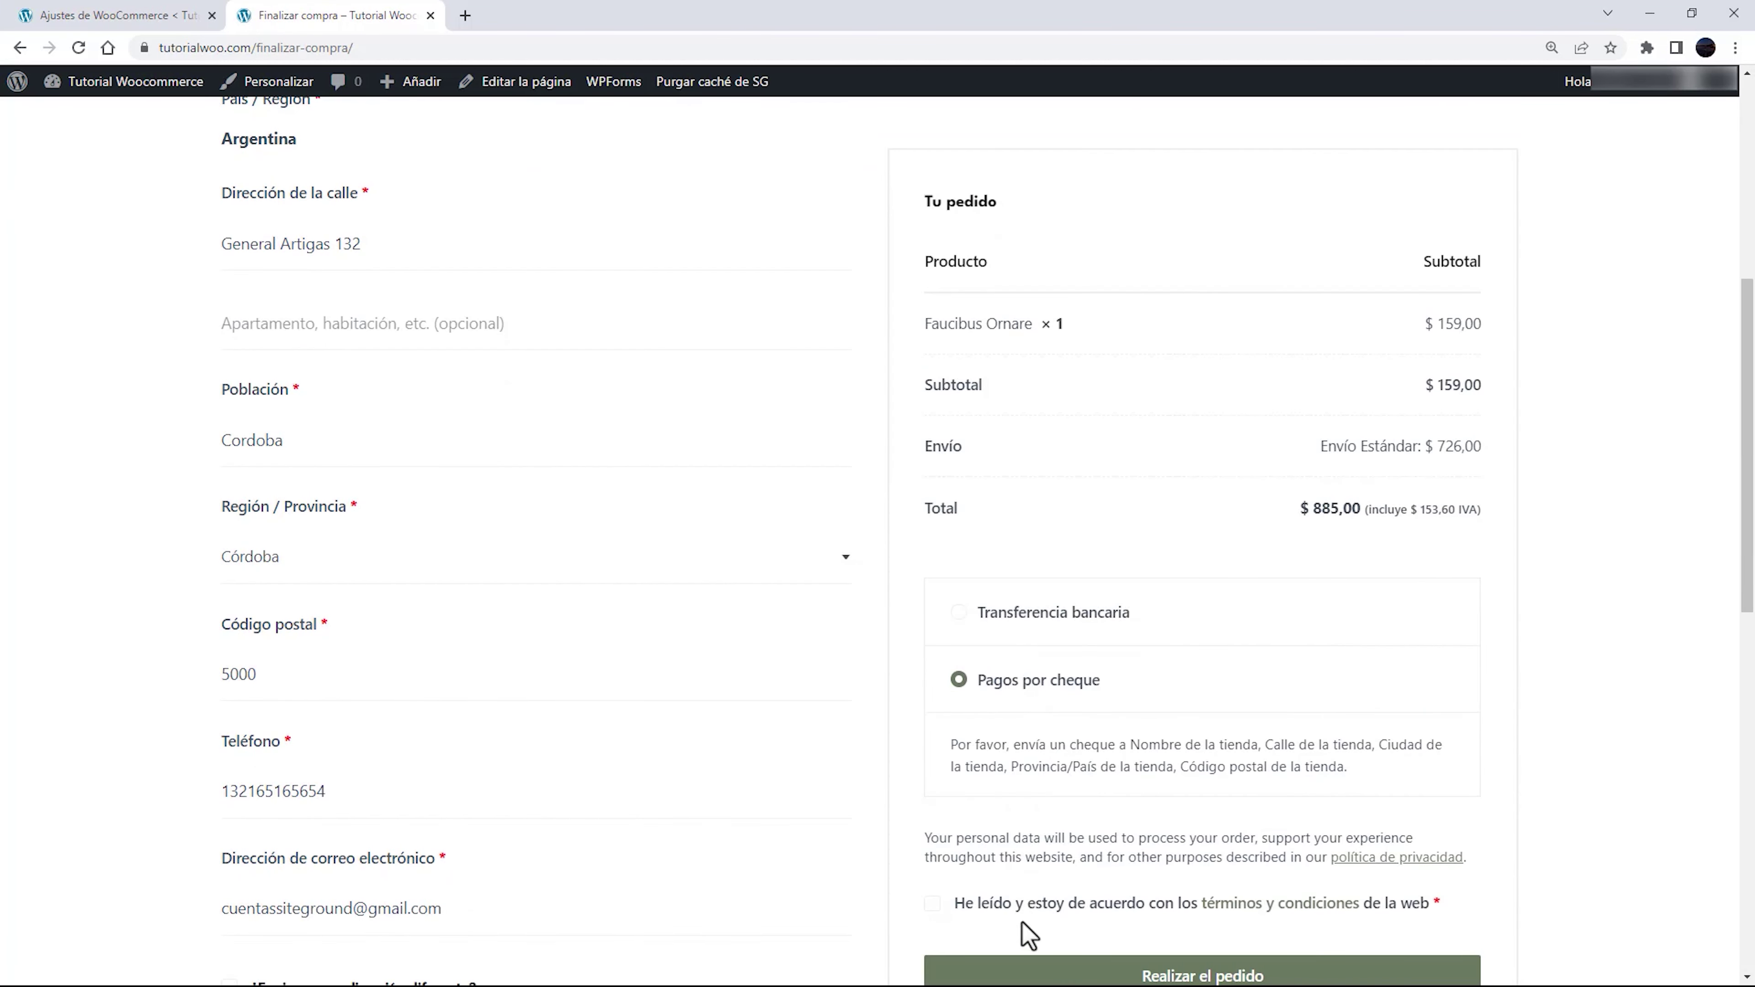
pyautogui.click(932, 904)
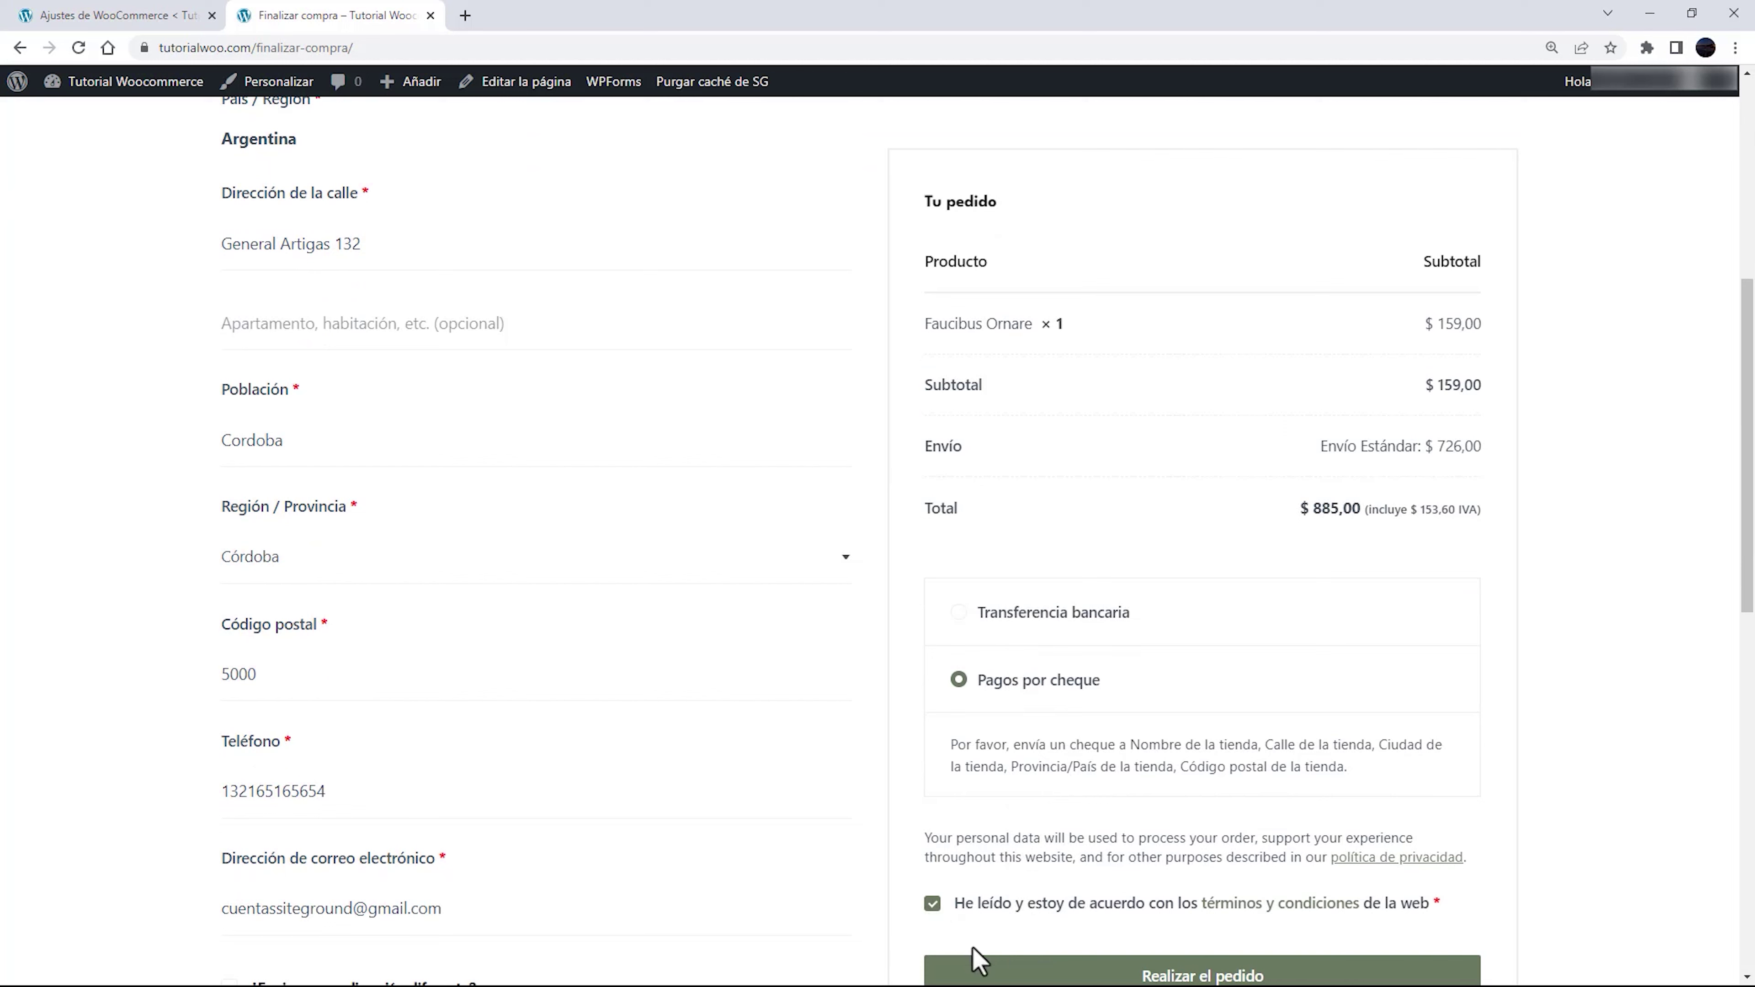
pyautogui.click(1000, 975)
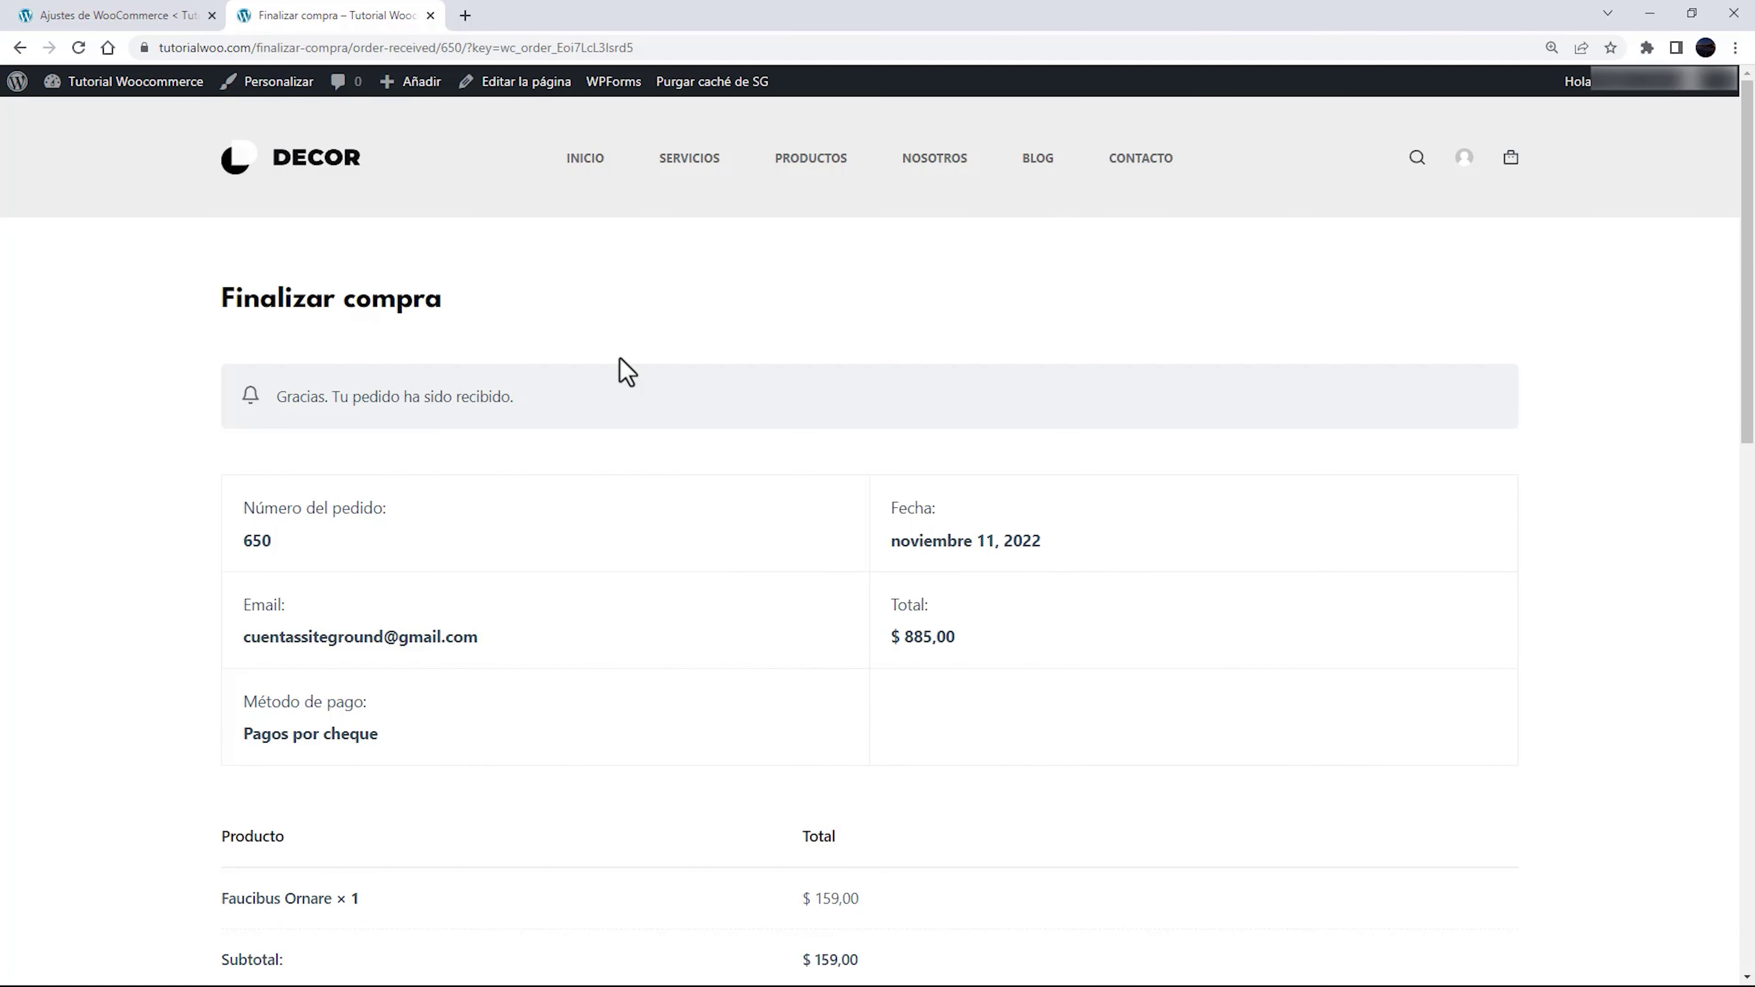
pyautogui.moveTo(436, 47); pyautogui.dragTo(354, 48)
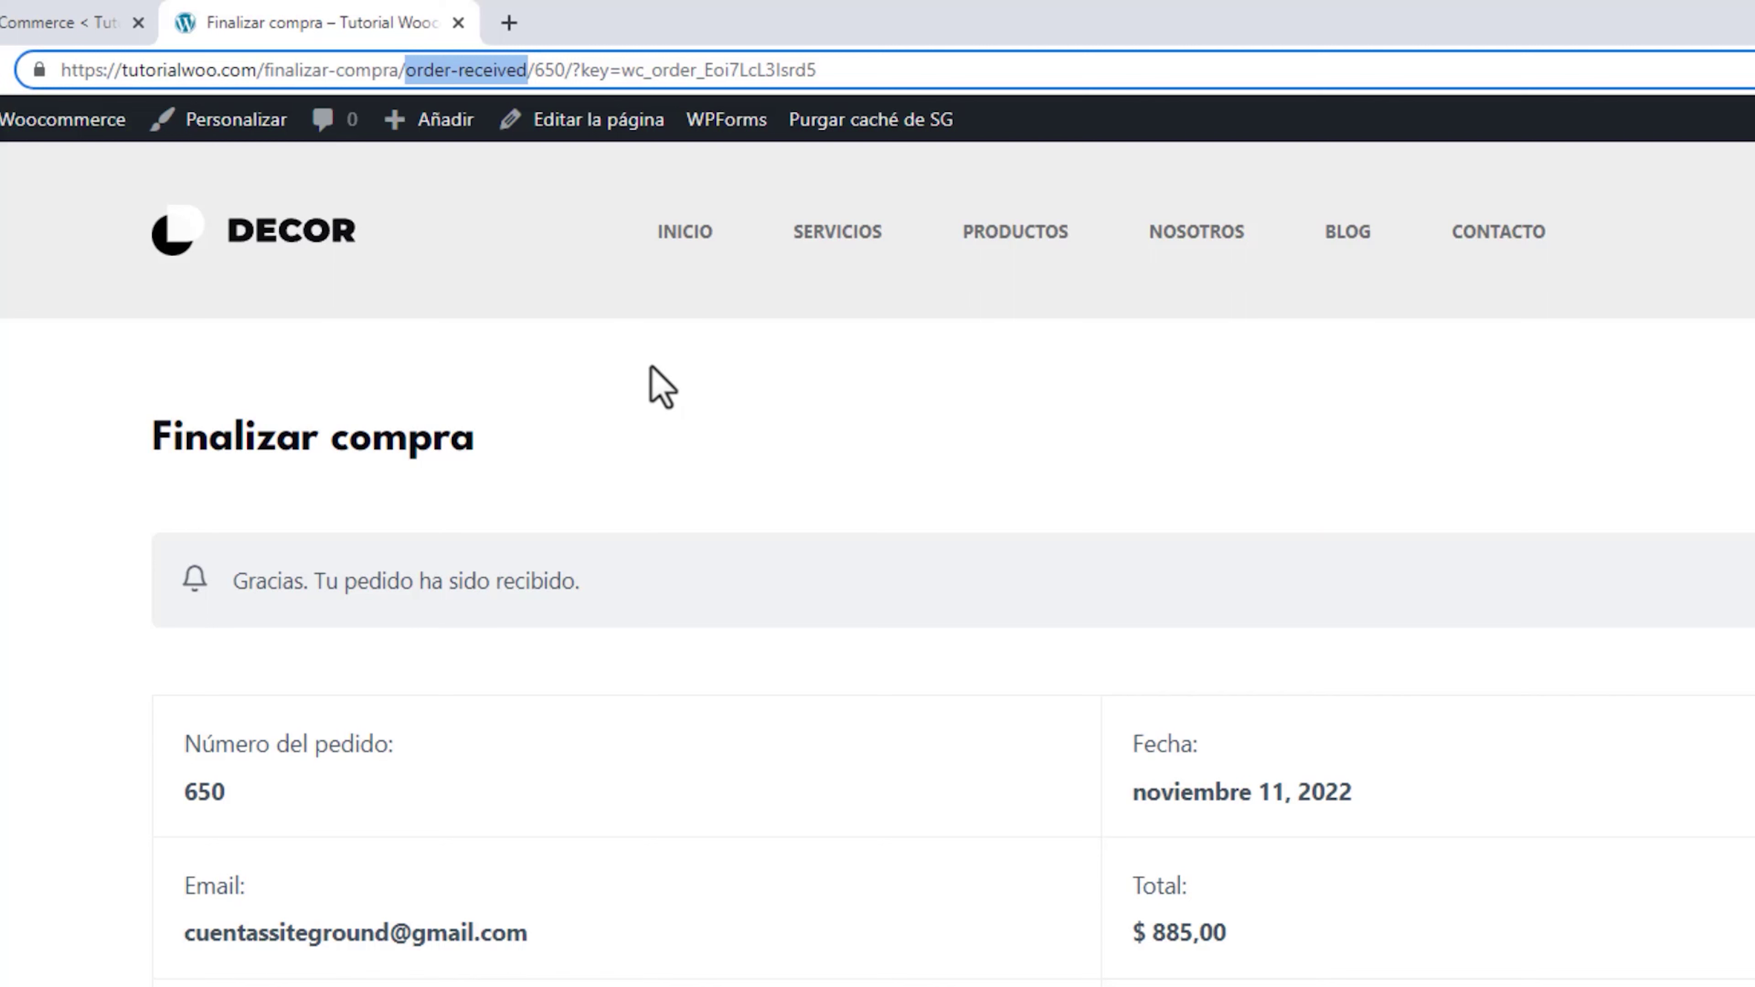
# Step: Compare the orders, downloads and addresses endpoints with the Mi cuenta pages, then save Avanzado settings
pyautogui.click(69, 20)
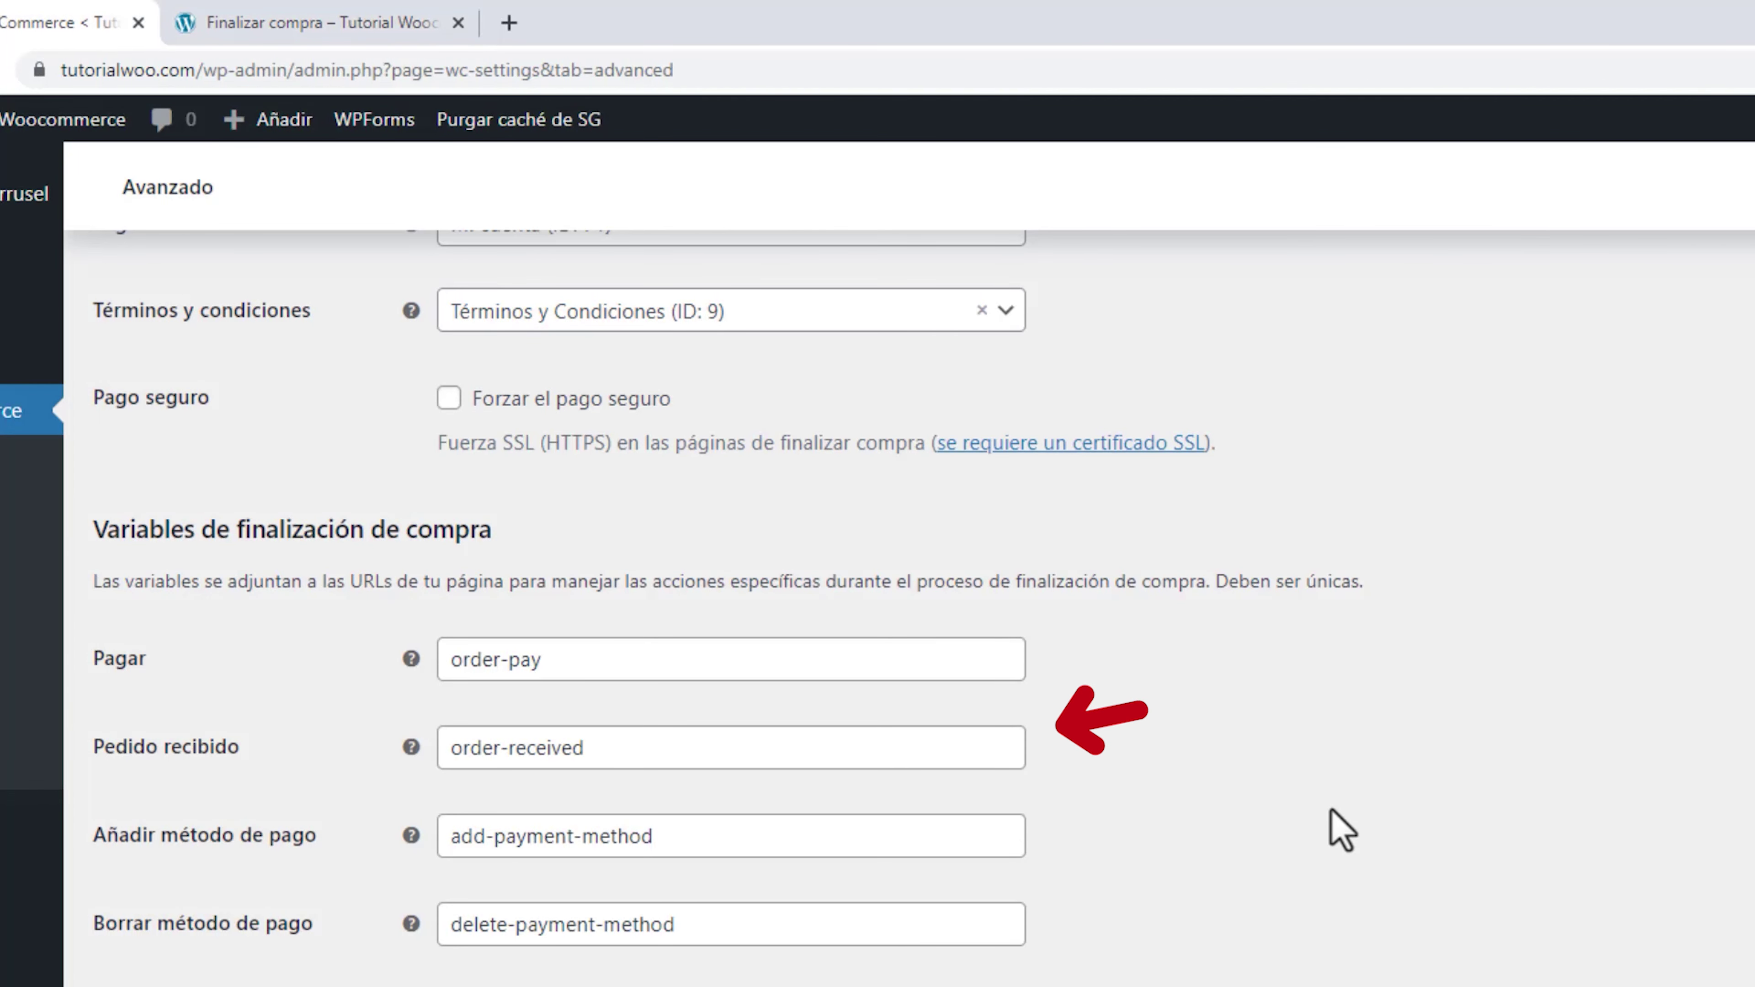
pyautogui.scroll(-5, 1340, 830)
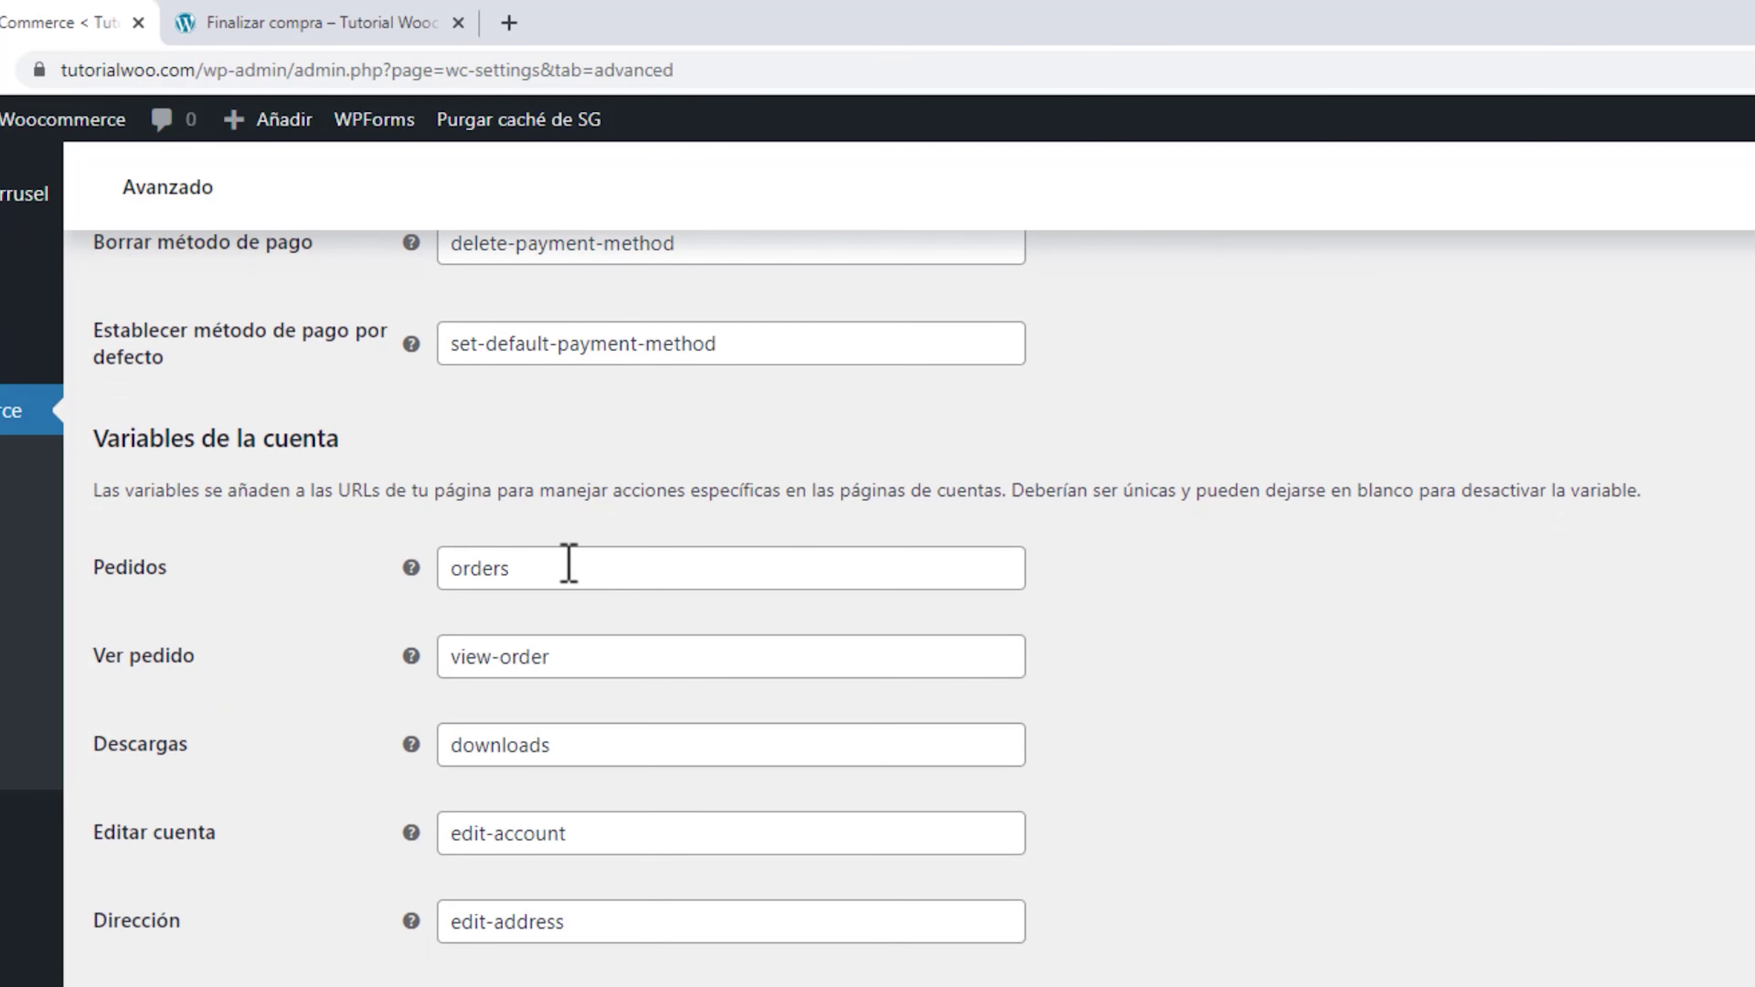
pyautogui.moveTo(419, 590)
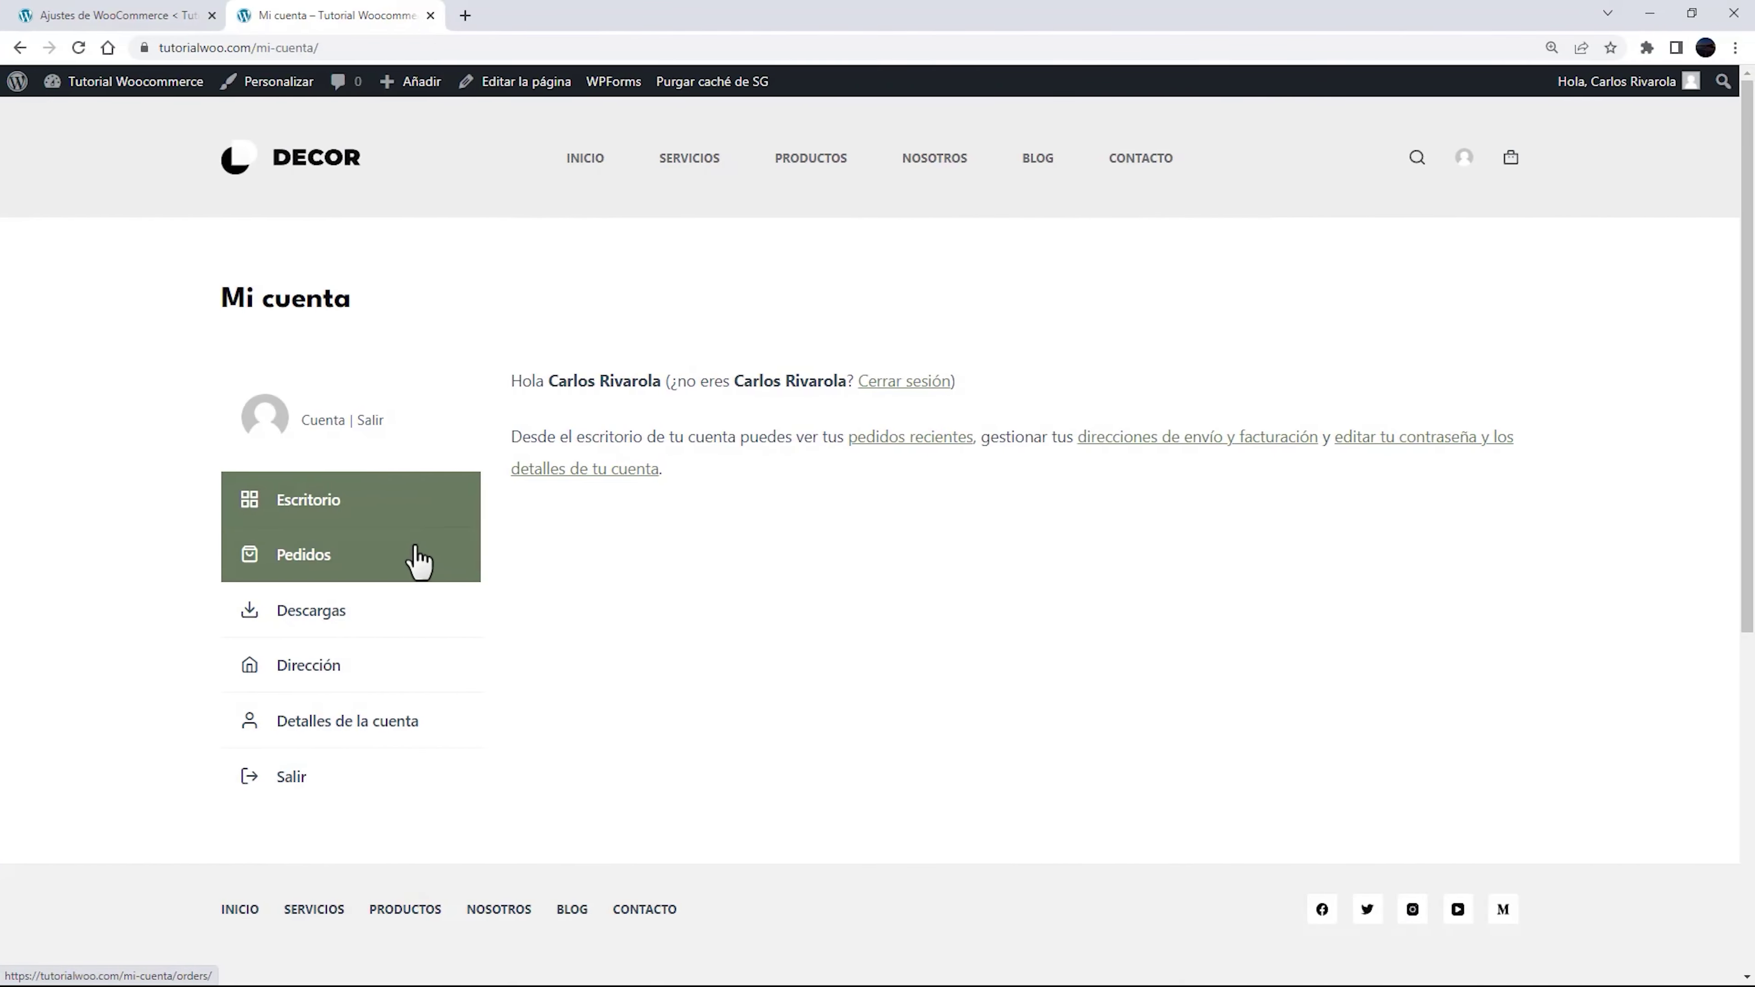
pyautogui.click(415, 549)
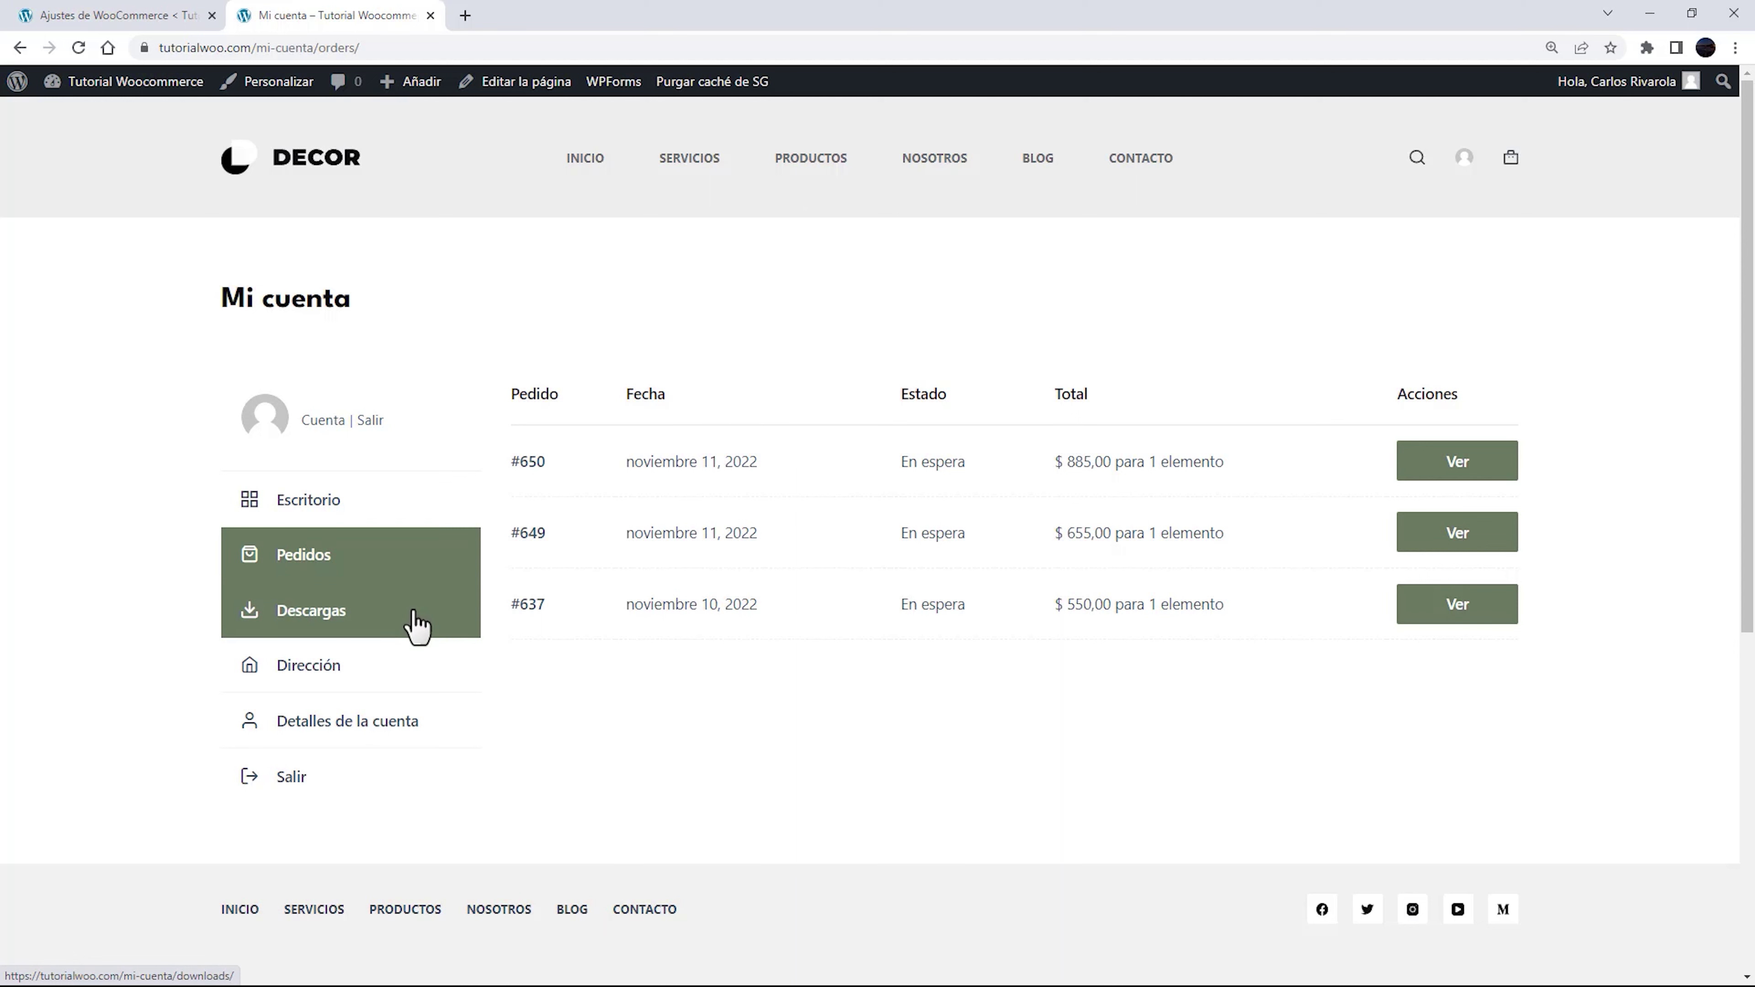
pyautogui.click(416, 619)
pyautogui.click(411, 669)
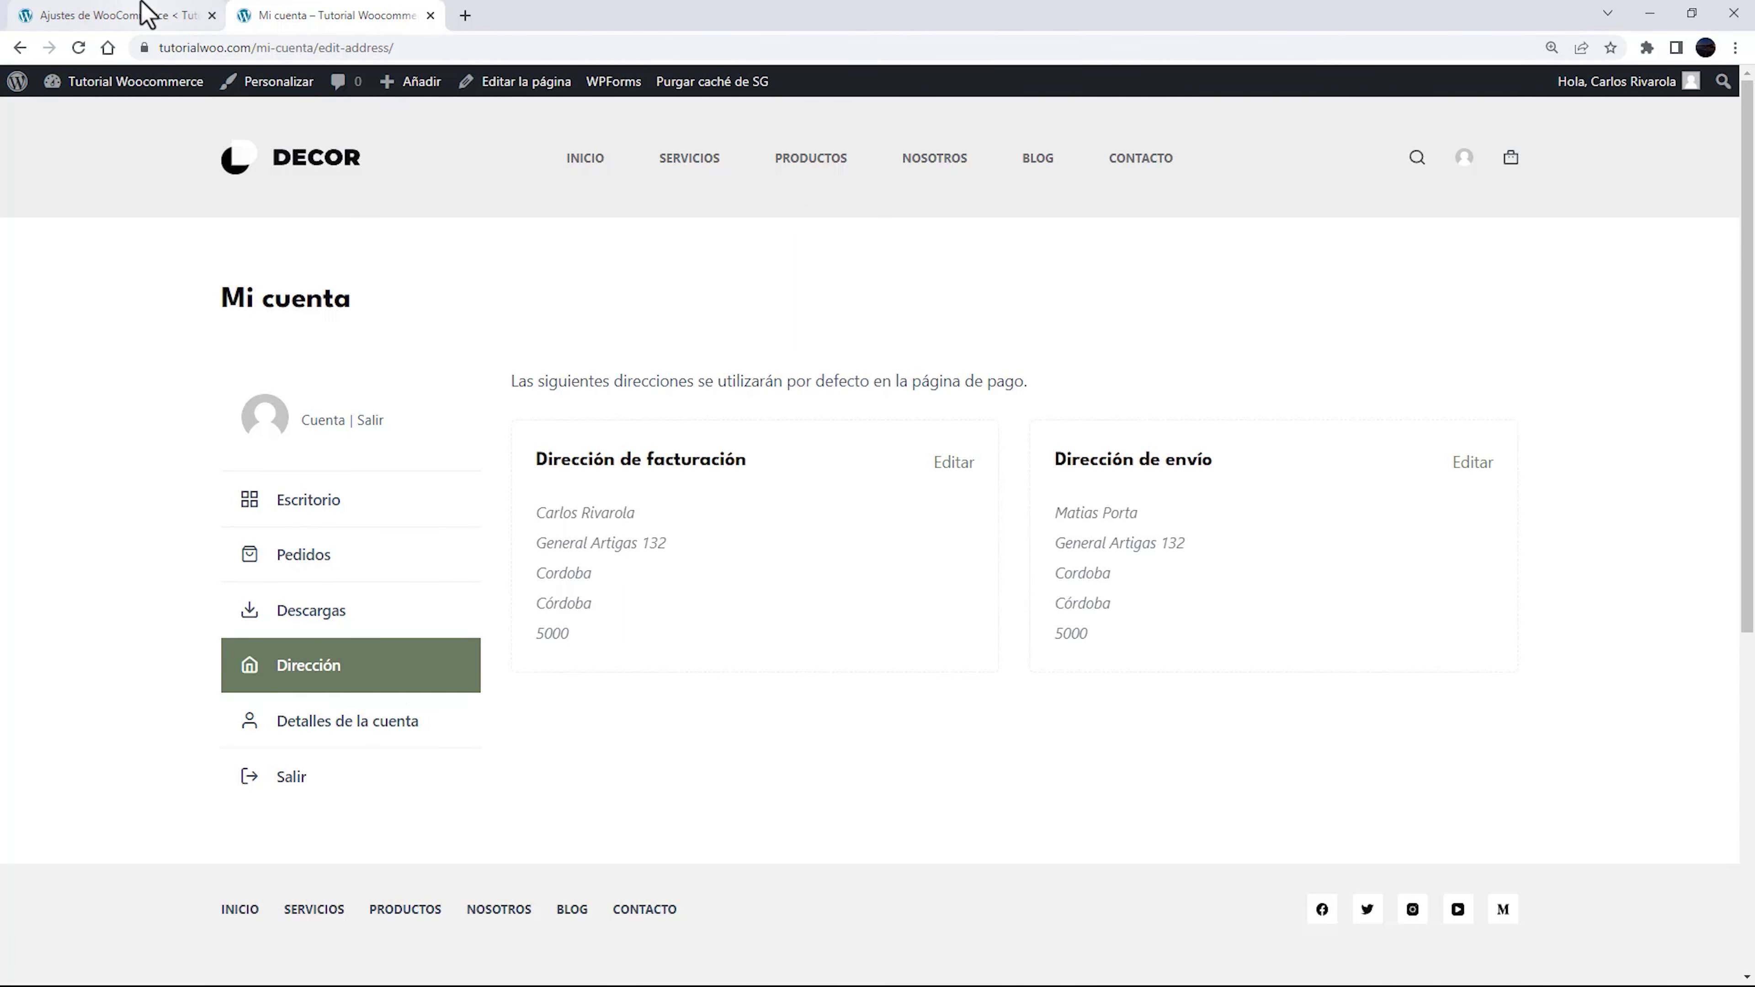
pyautogui.click(147, 14)
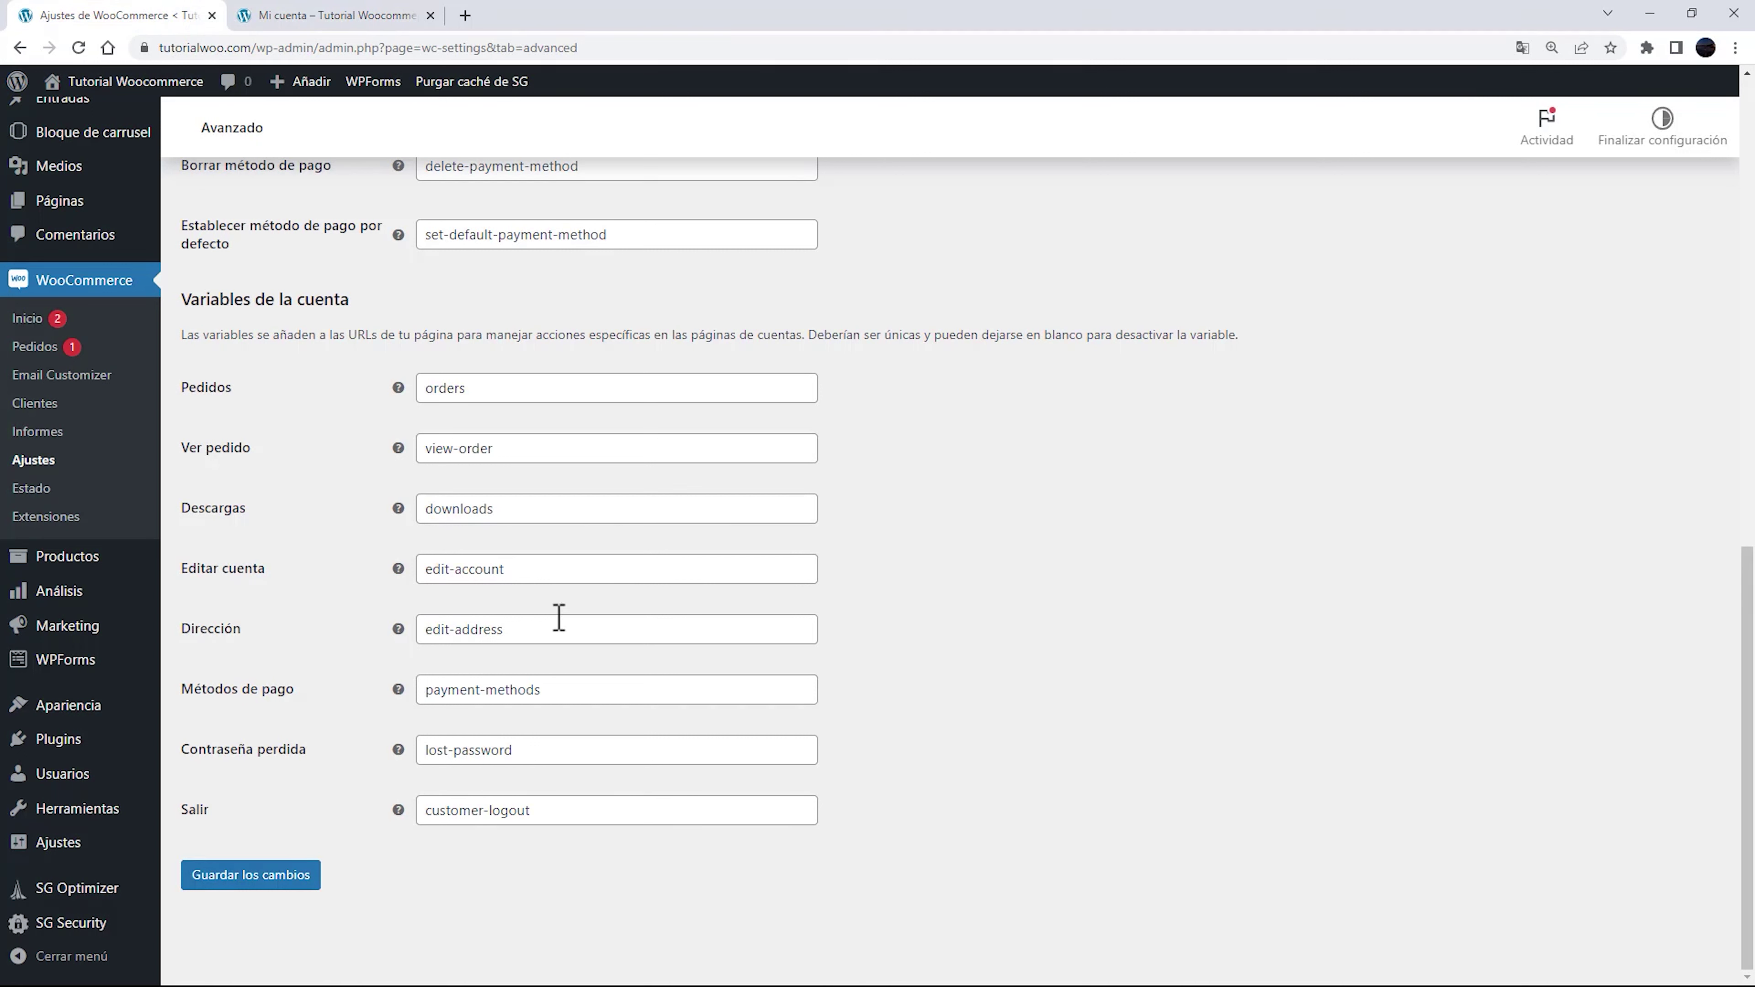
pyautogui.click(303, 880)
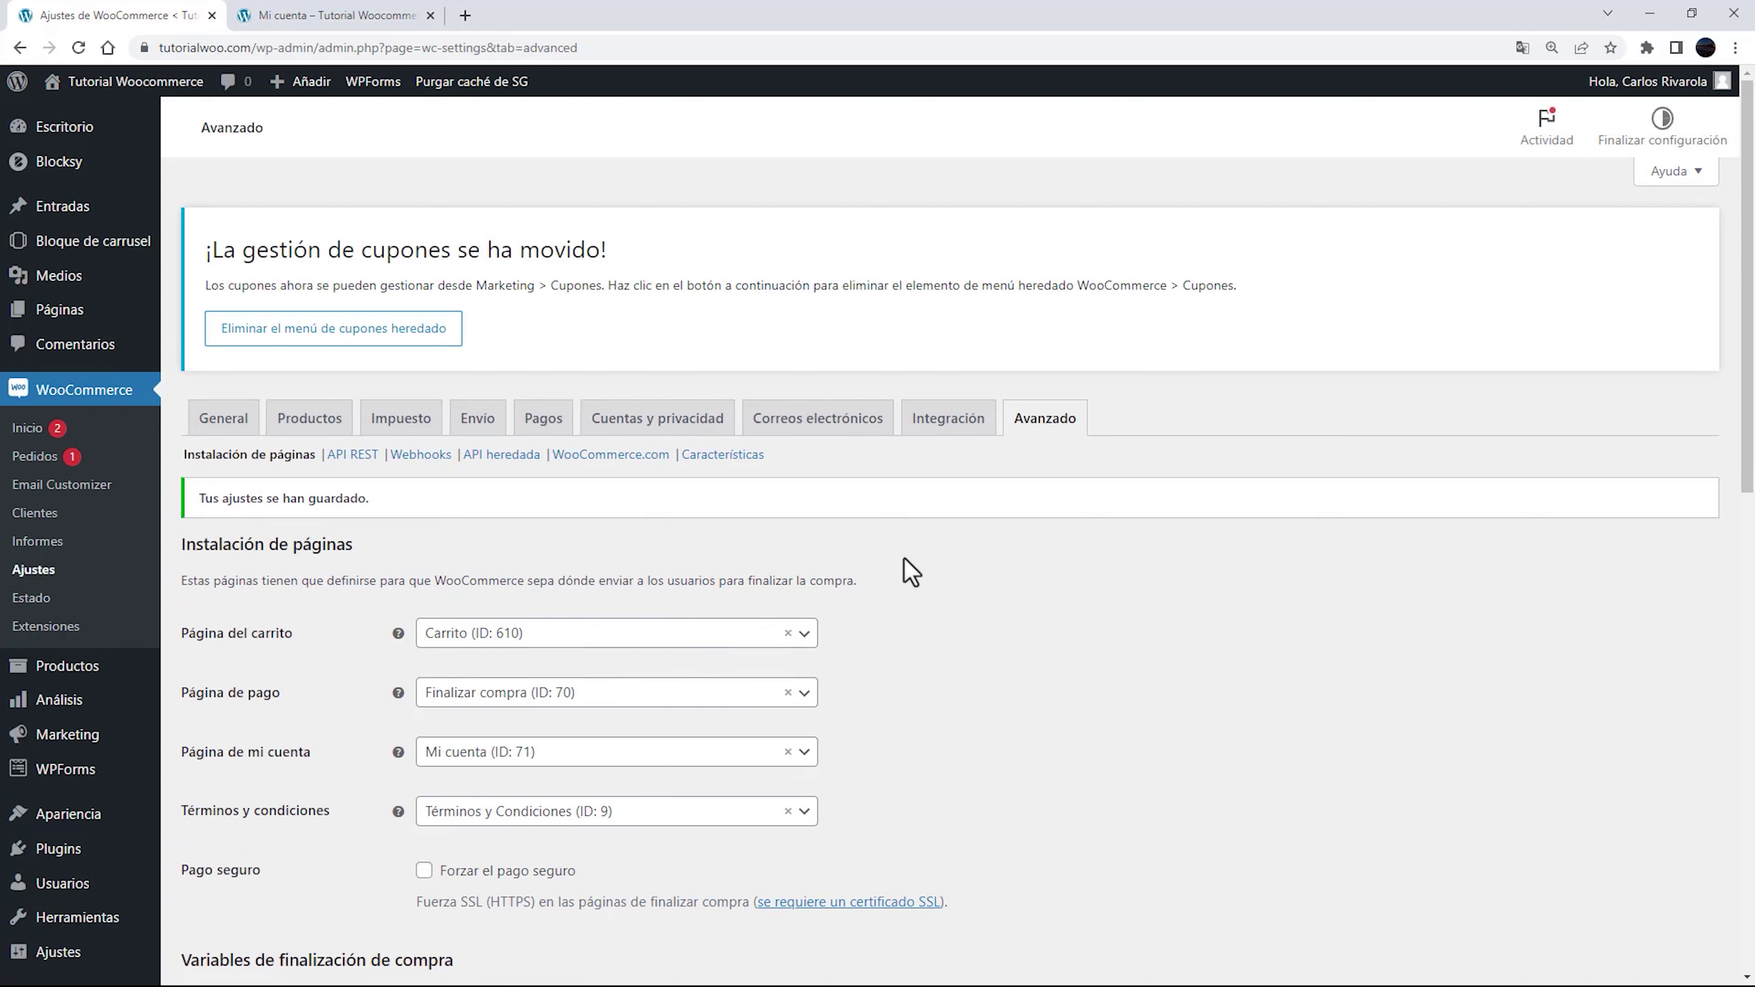
# Step: Untick Mostrar sugerencias dentro de WooCommerce on the WooCommerce.com page, leave tracking unchecked, and save
pyautogui.click(353, 455)
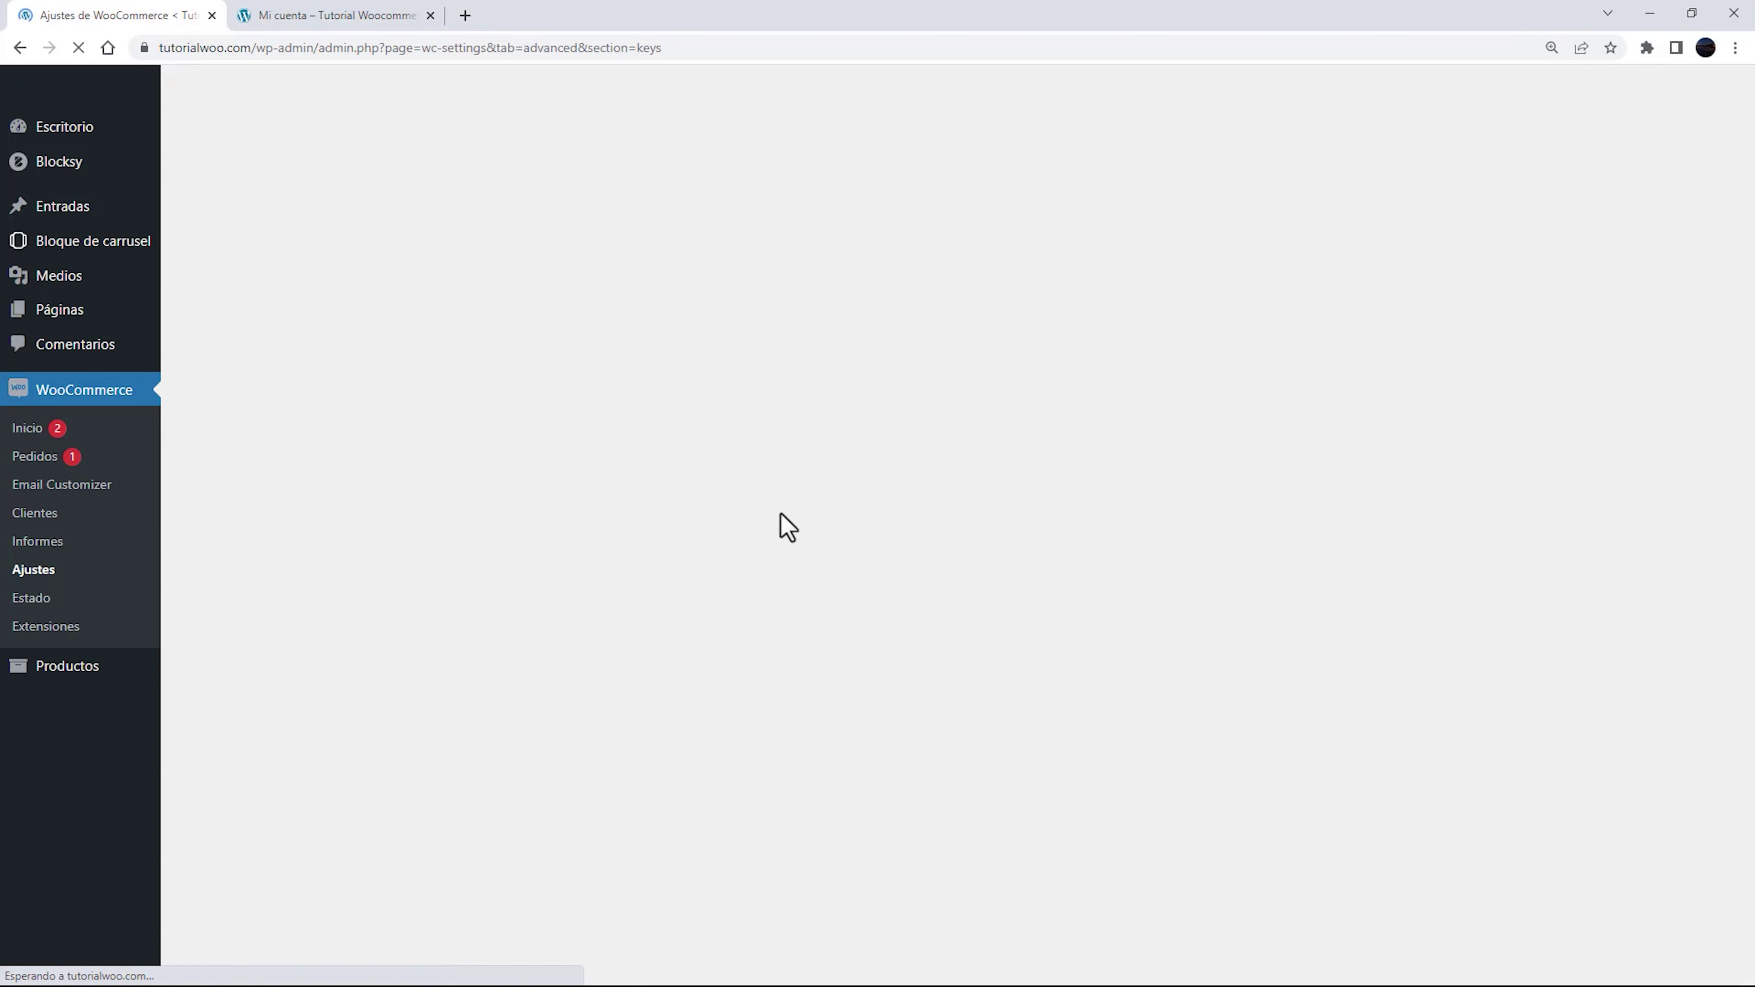
pyautogui.scroll(-2, 1340, 510)
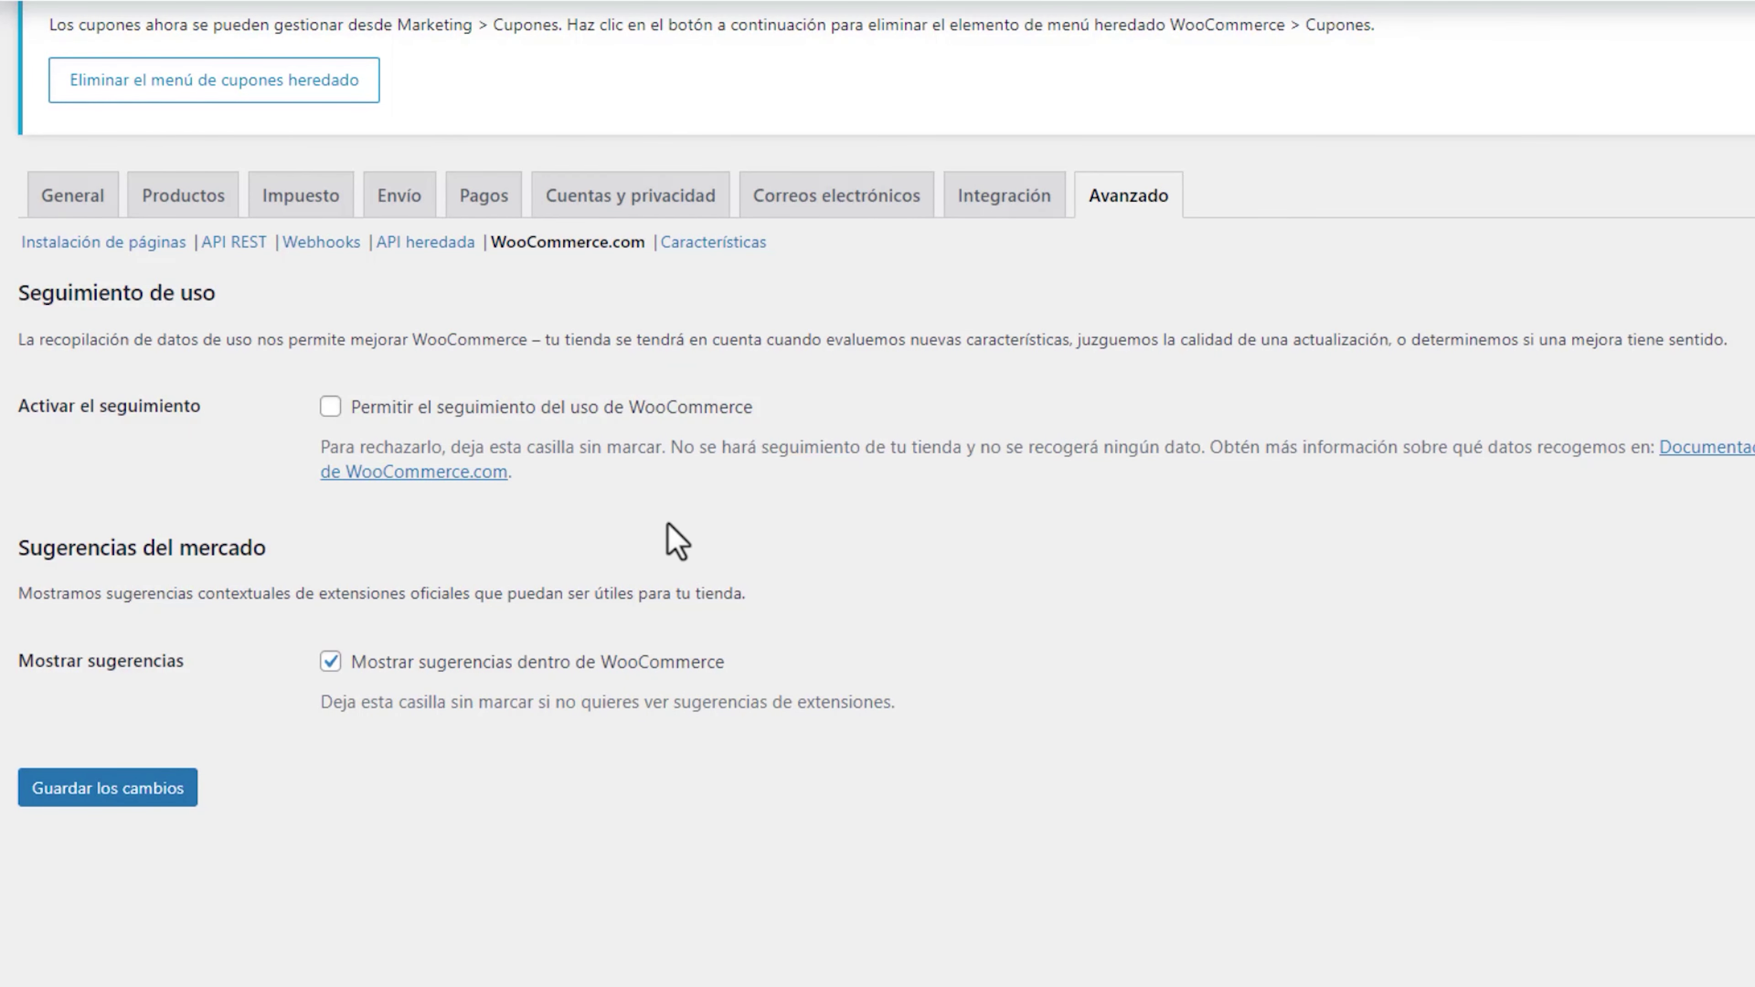
pyautogui.click(331, 662)
pyautogui.click(275, 675)
pyautogui.click(160, 799)
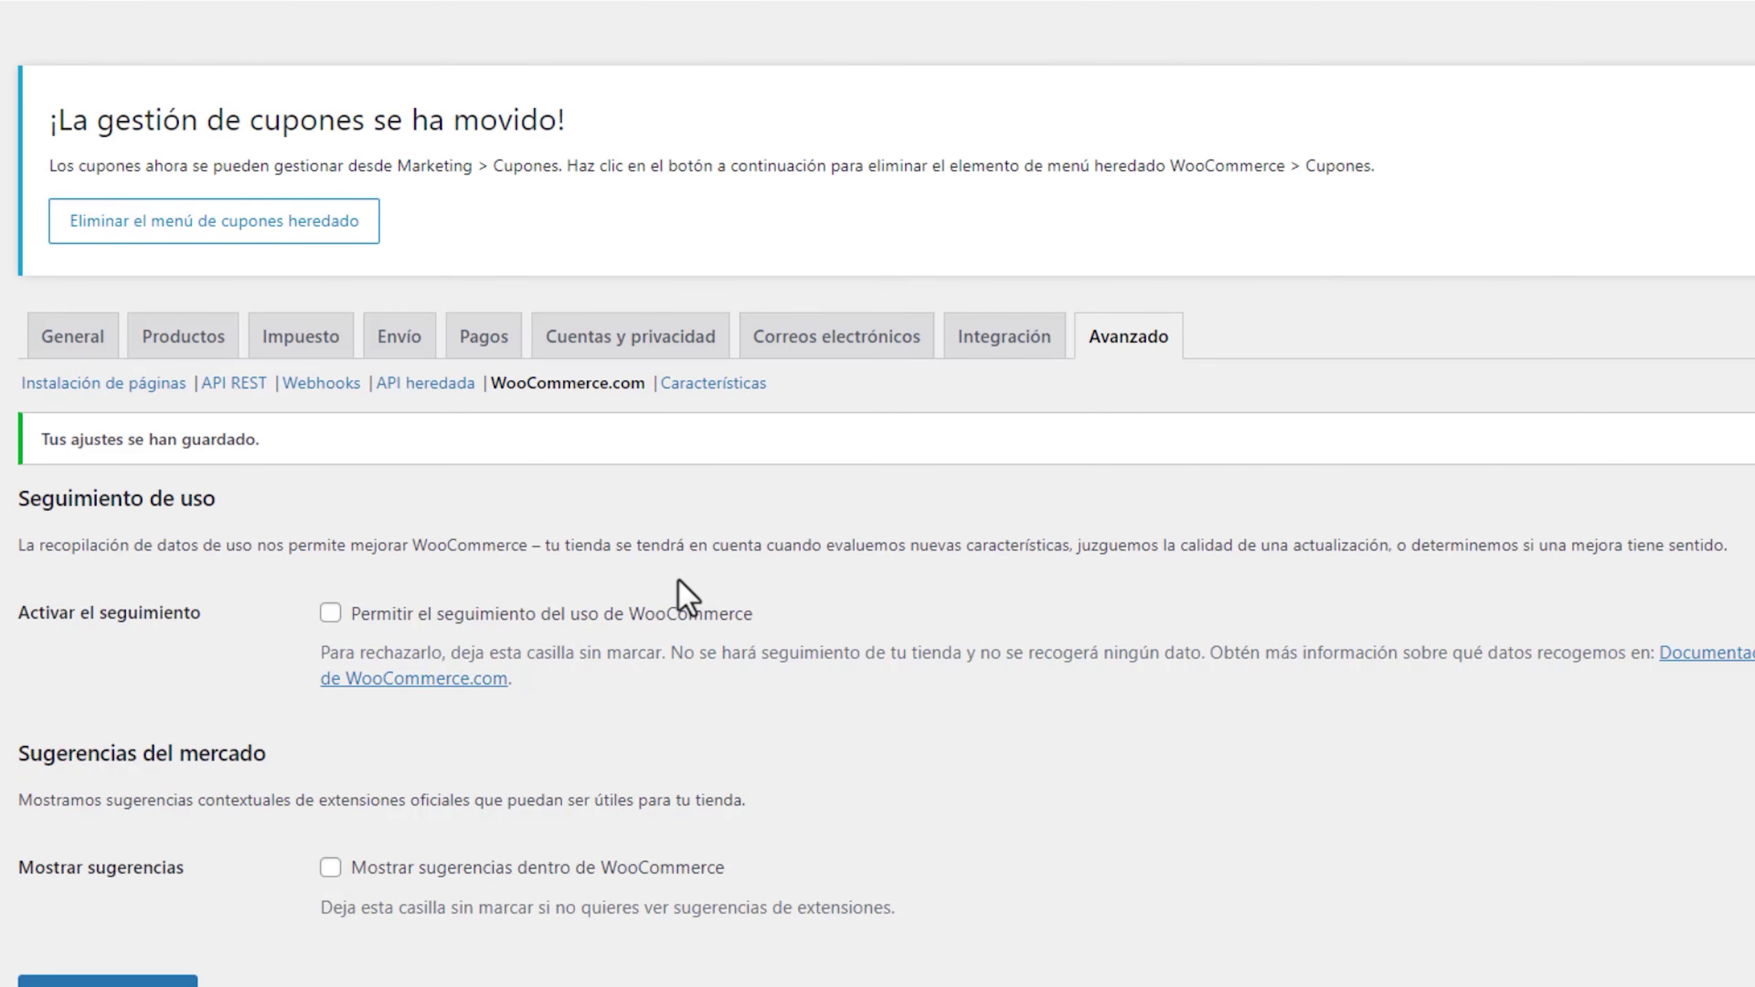
# Step: Show the Características options, including Analytics and the blocked high-performance order storage
pyautogui.click(714, 388)
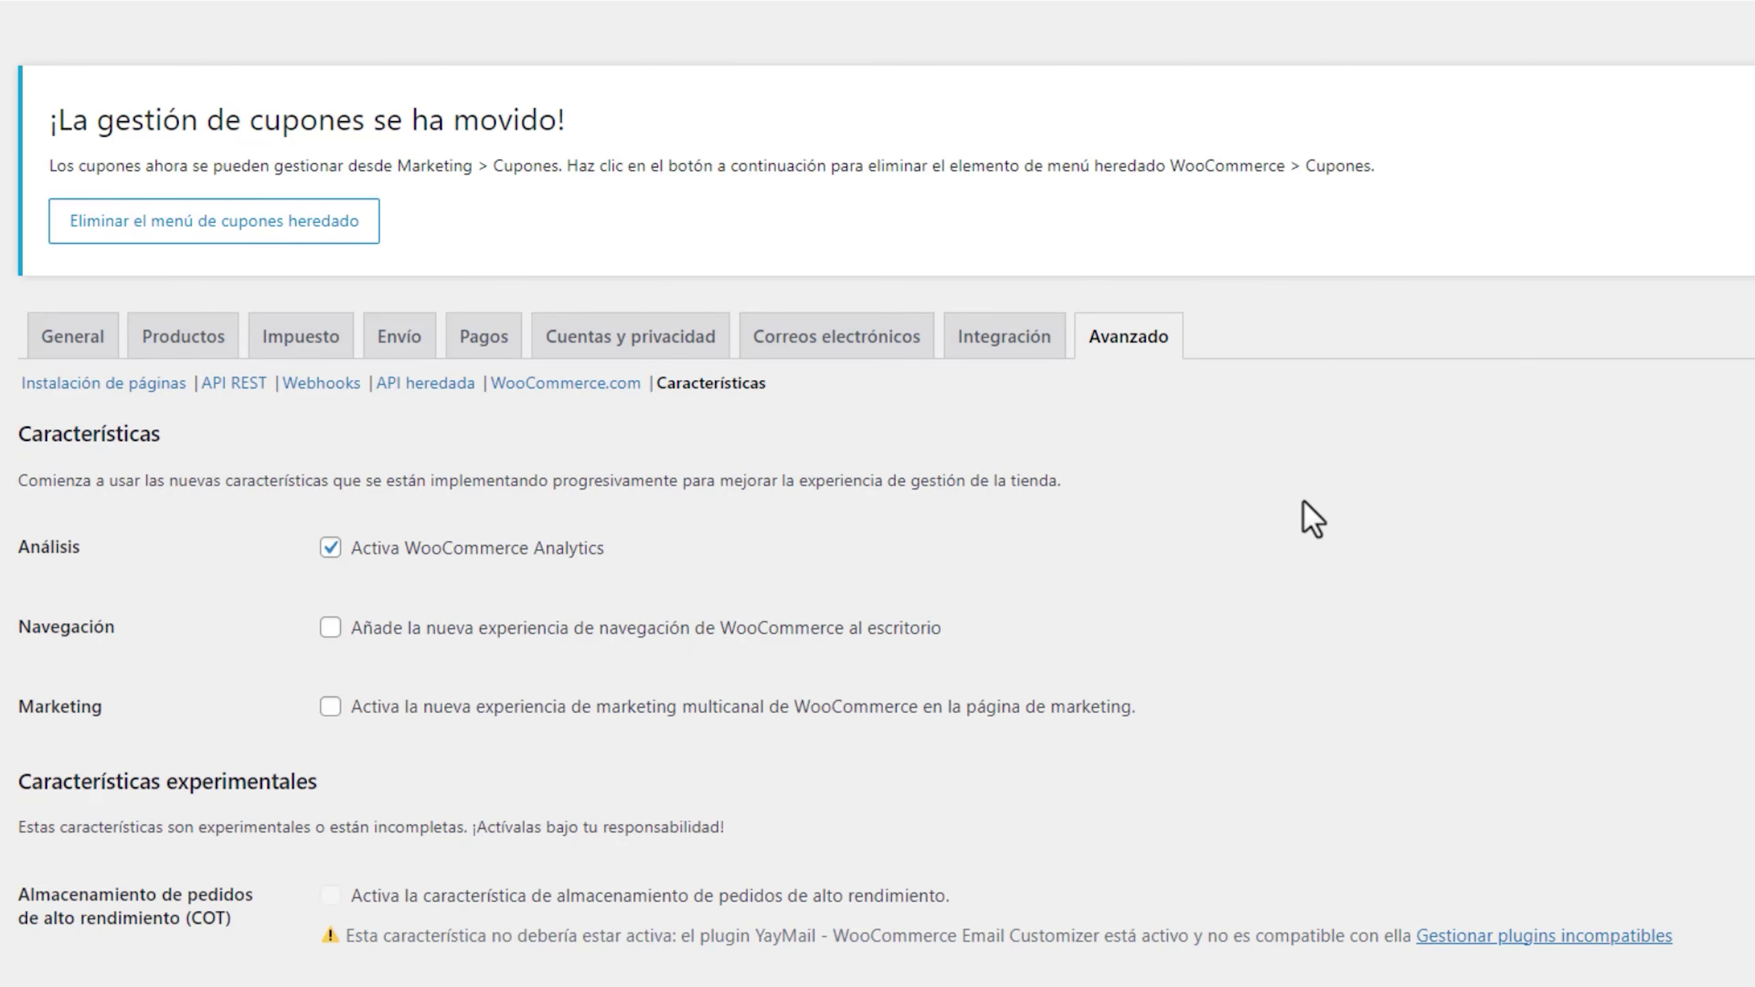
pyautogui.scroll(-2, 1303, 515)
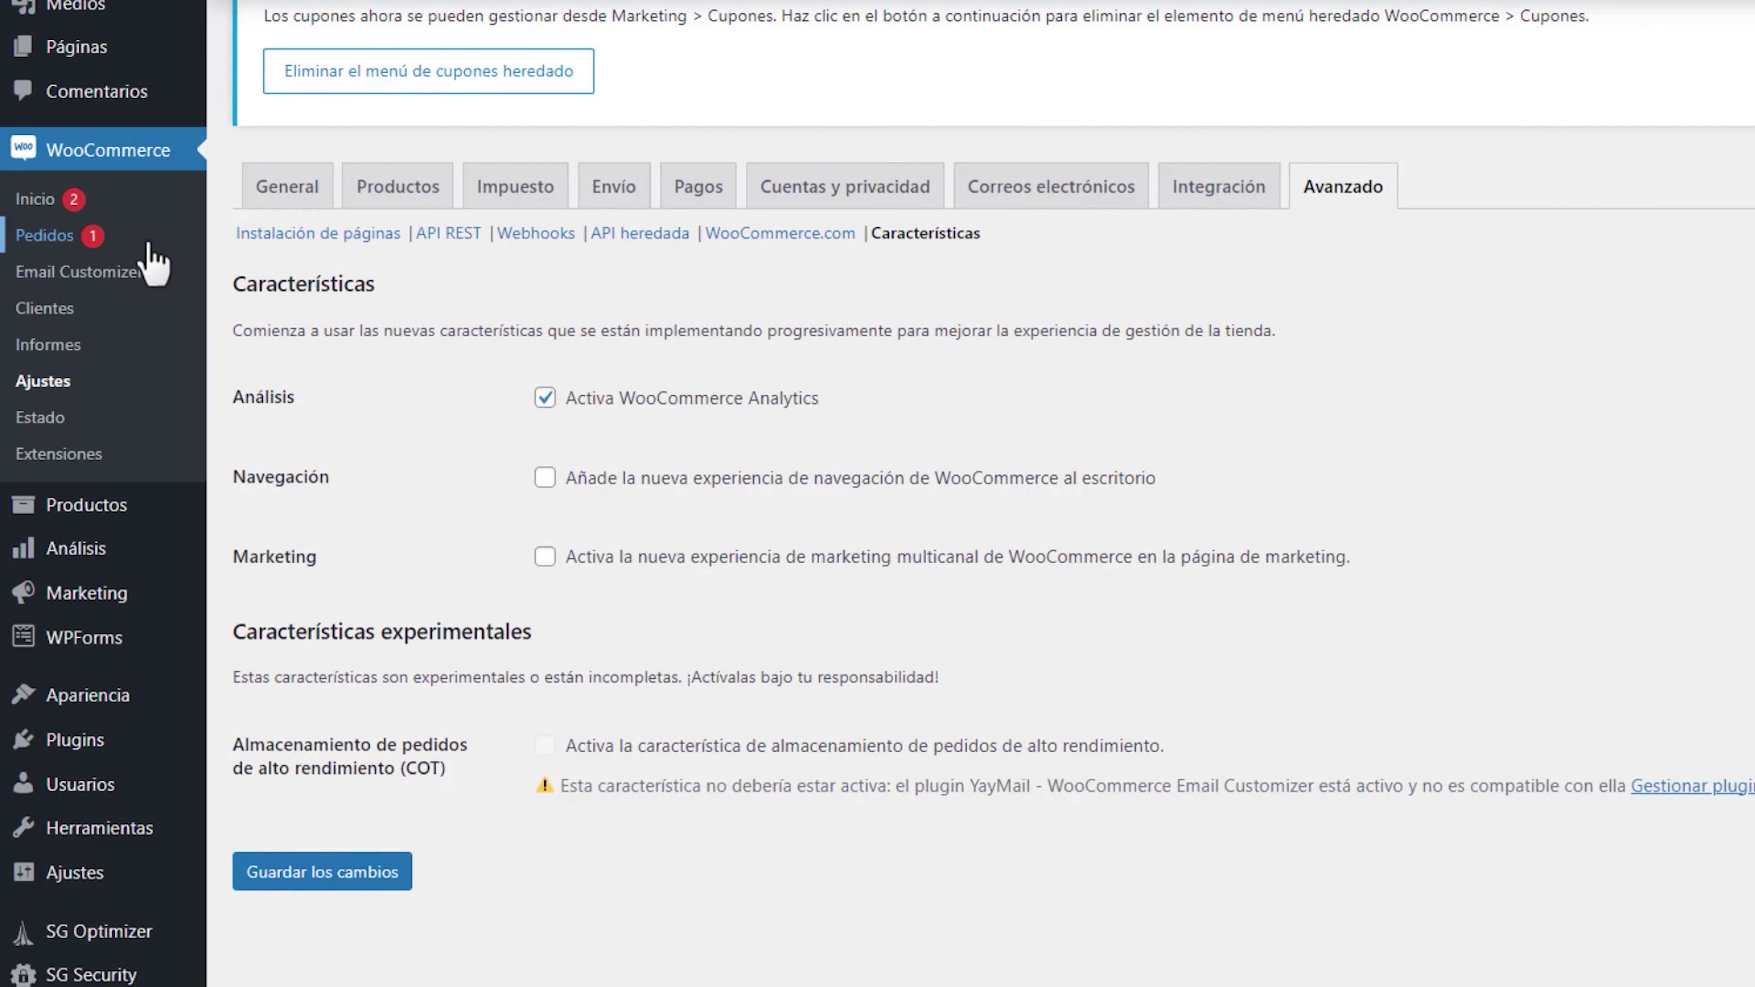
# Step: Leave the features page and list the six WooCommerce orders with their statuses in Pedidos
pyautogui.press('F5')
pyautogui.click(981, 123)
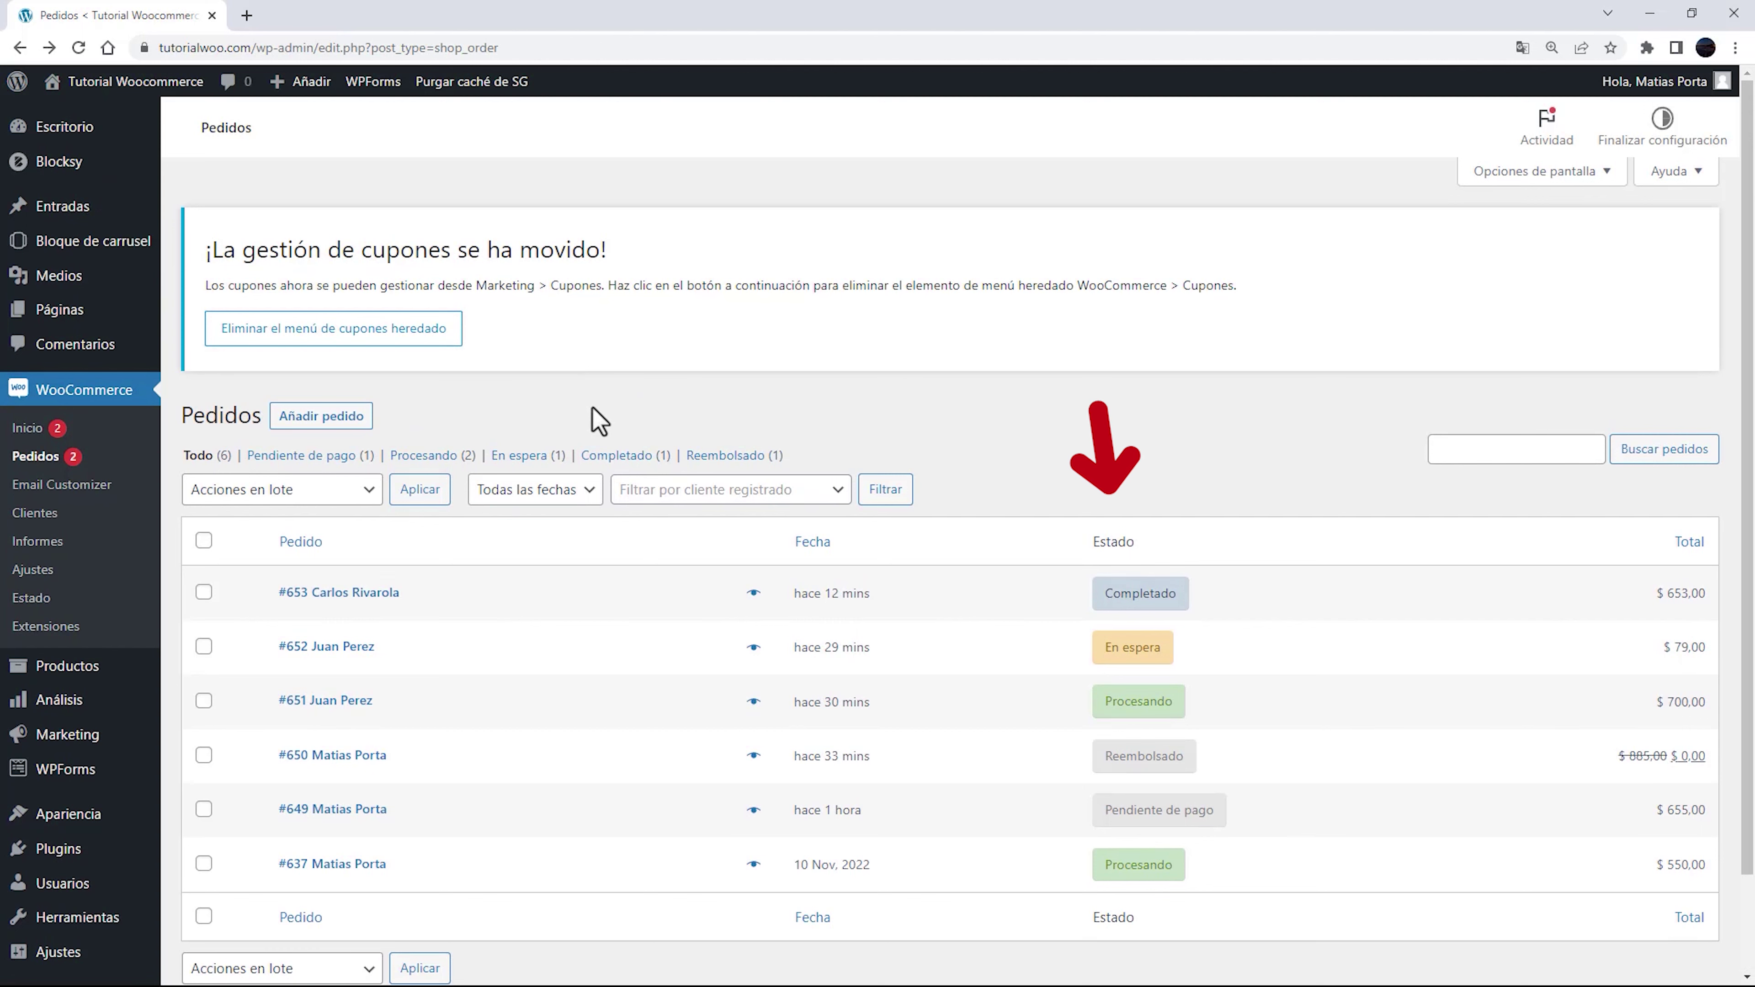
pyautogui.scroll(-2, 629, 464)
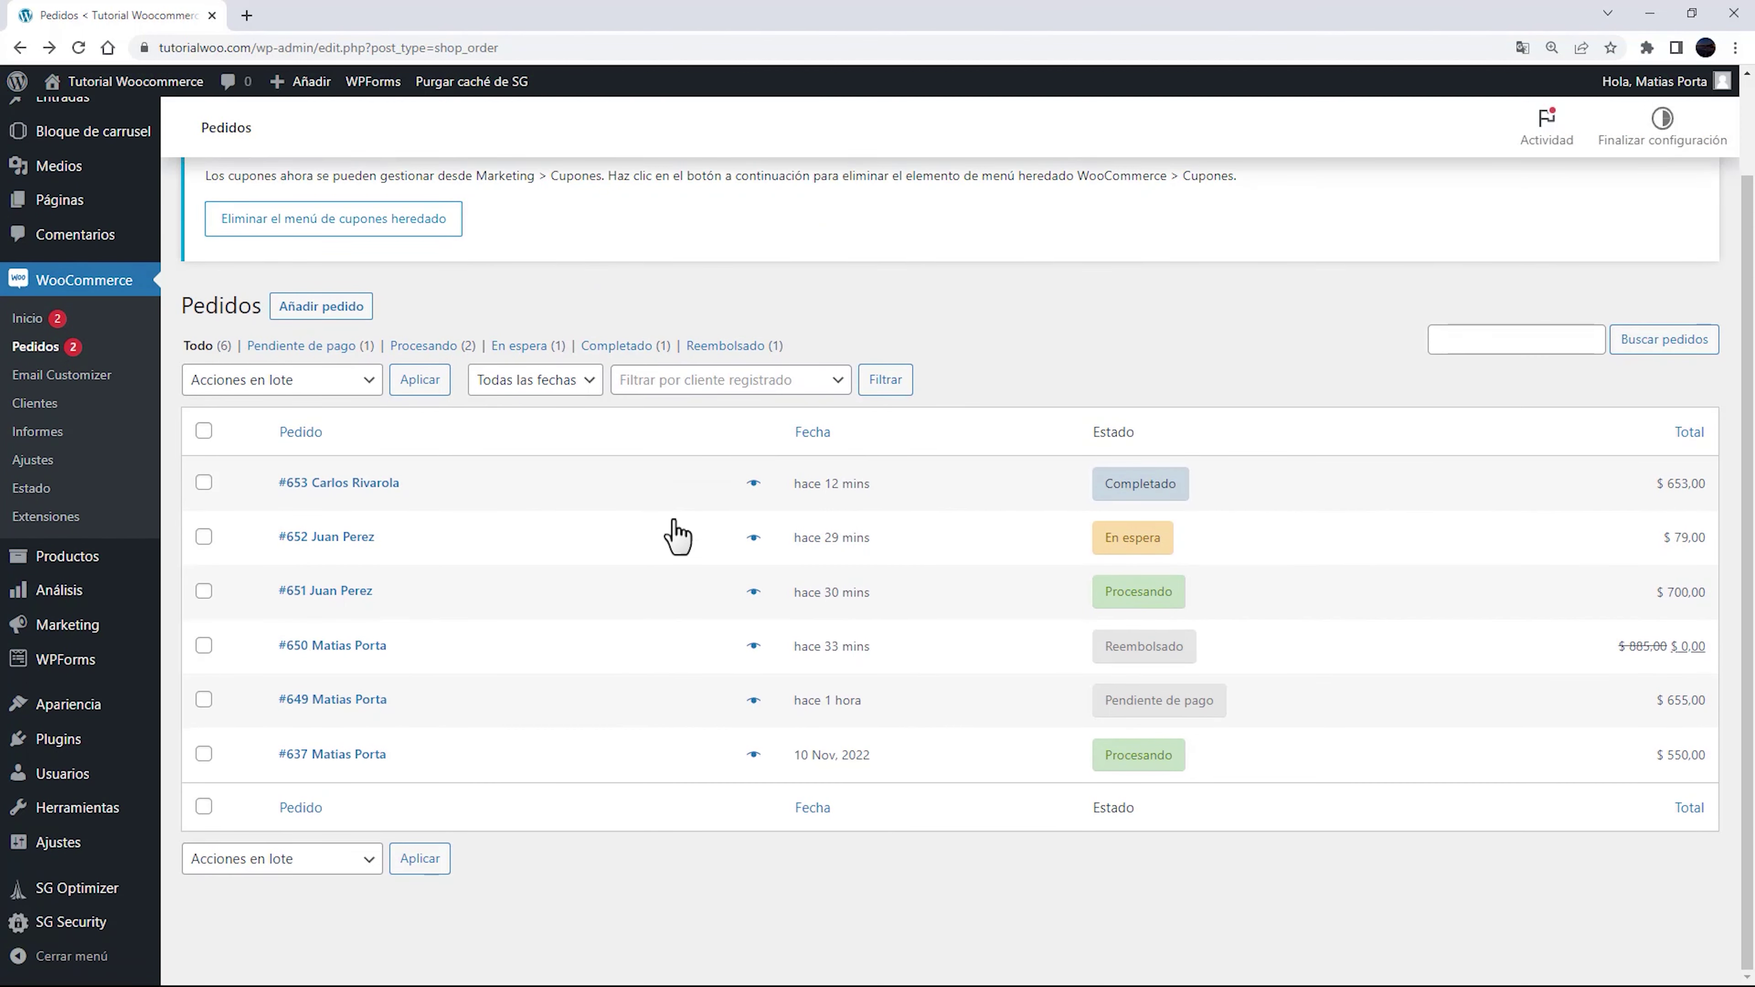
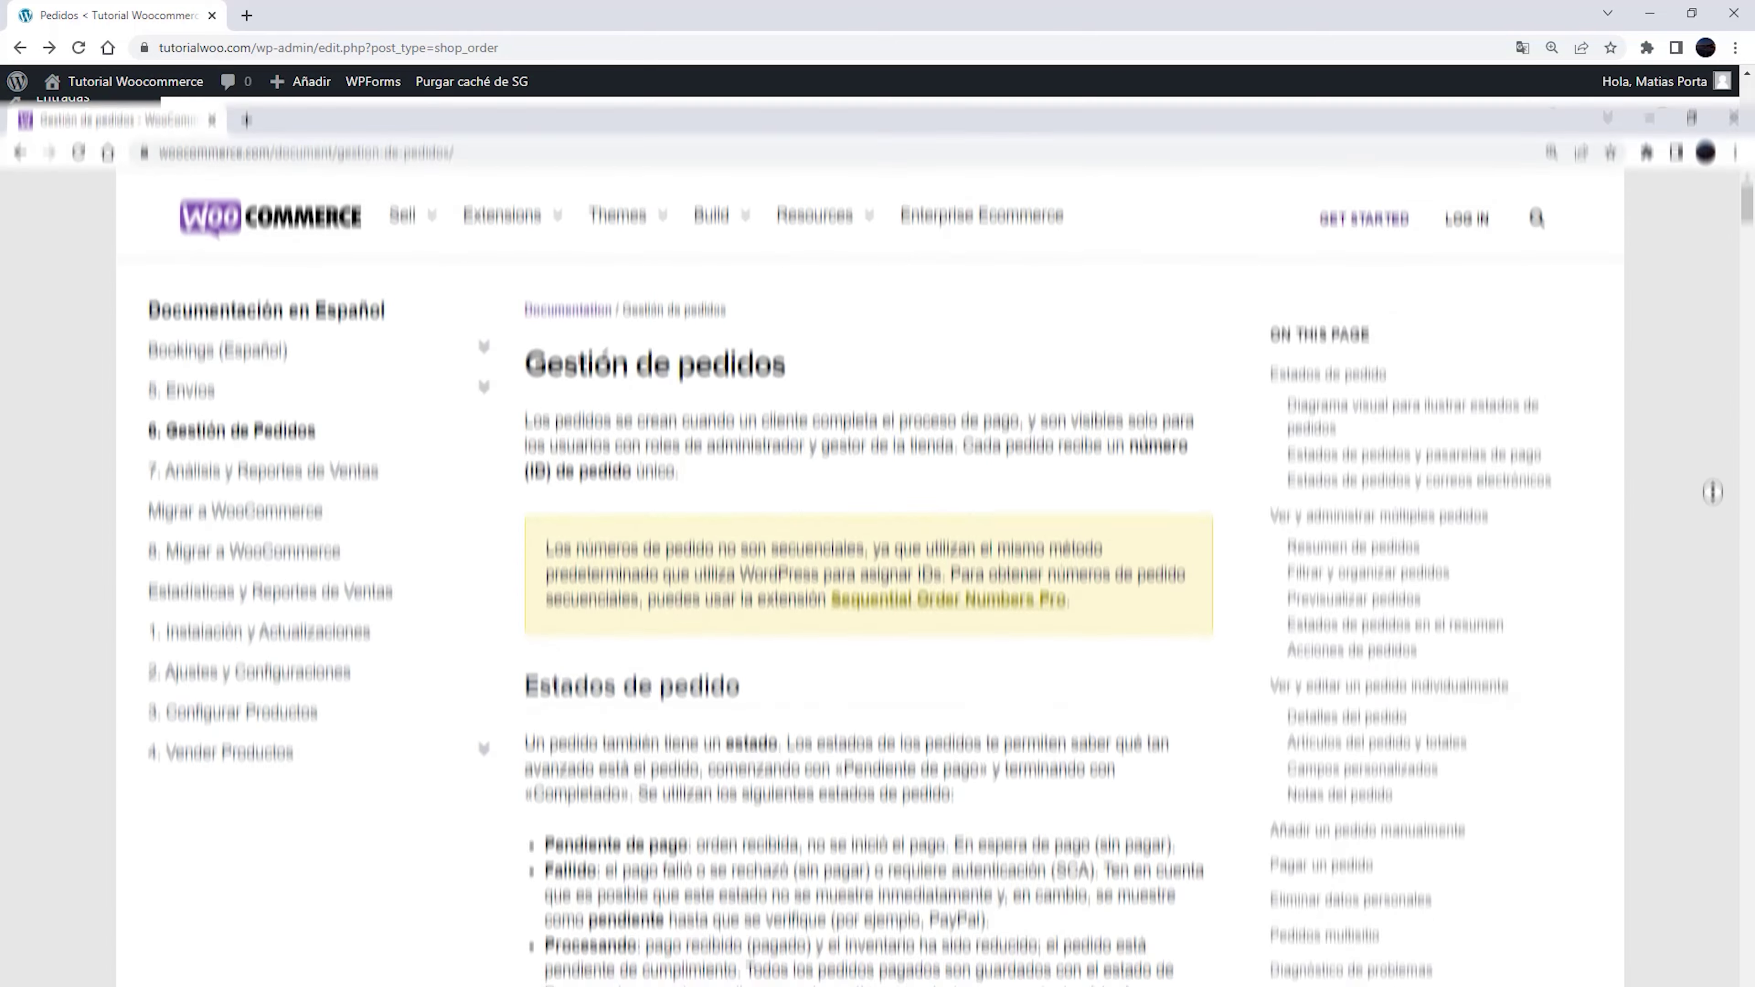
# Step: Preview the first completed order, showing one Magna Fringilla with $8.33 tax and $39.67 total
pyautogui.scroll(-10, 1714, 408)
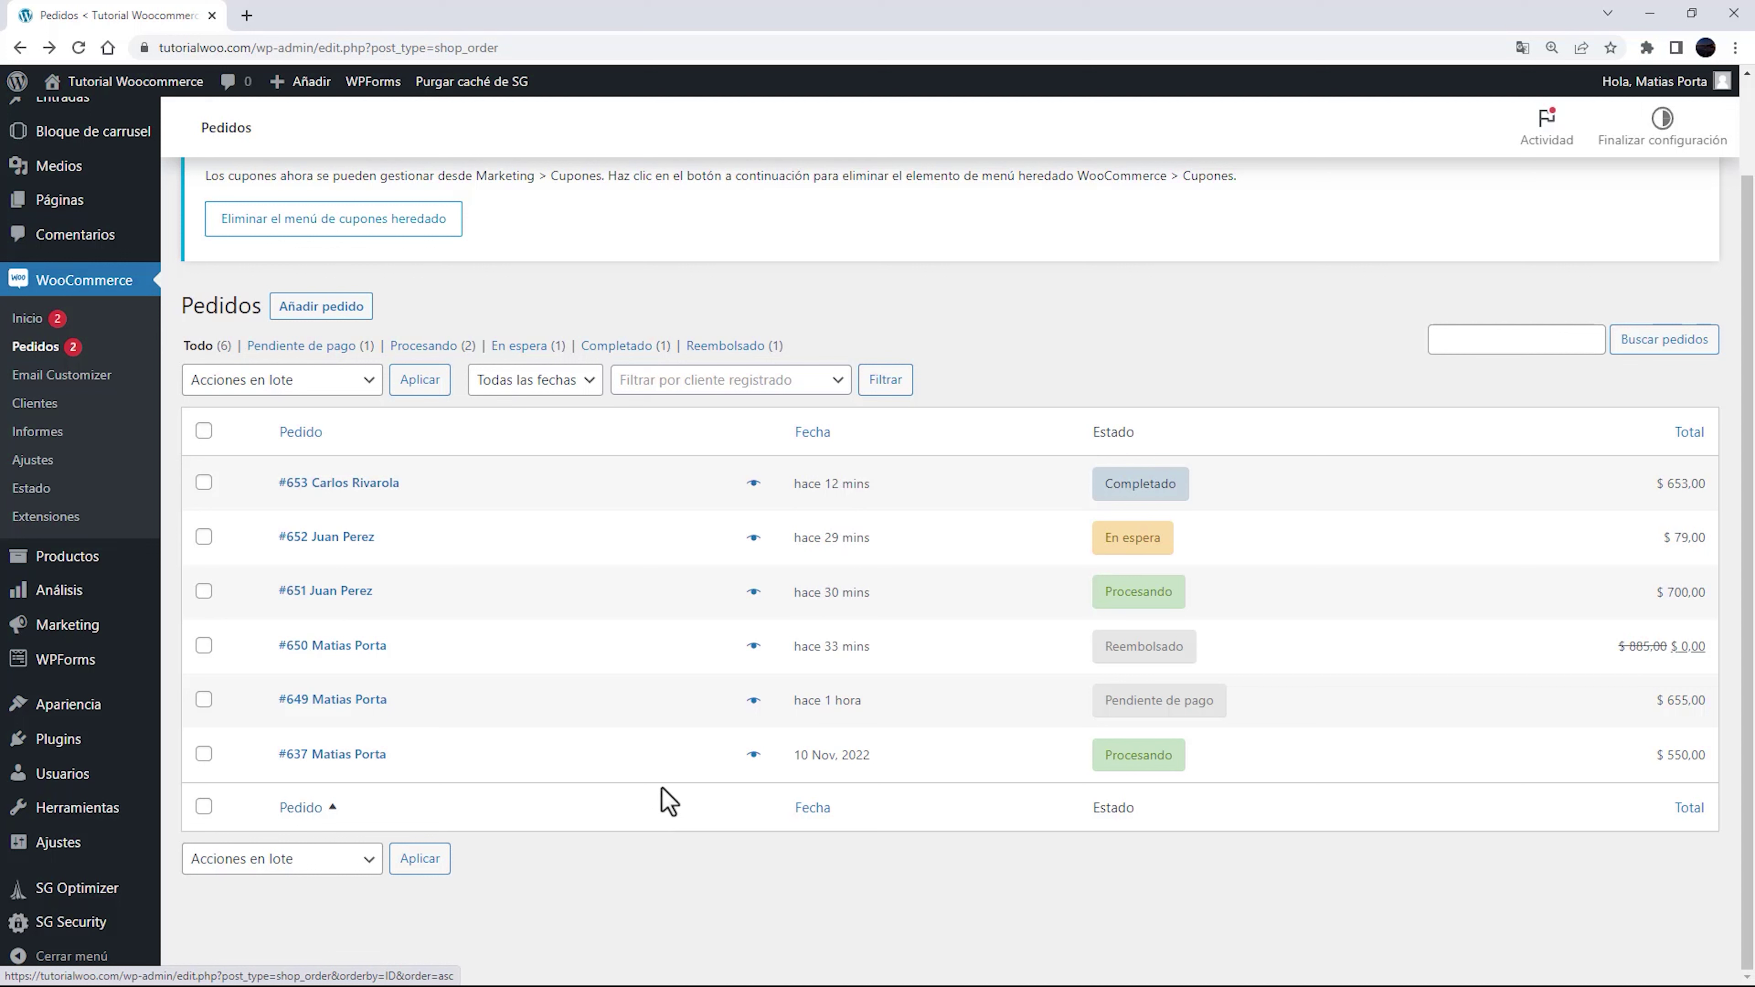
pyautogui.click(753, 486)
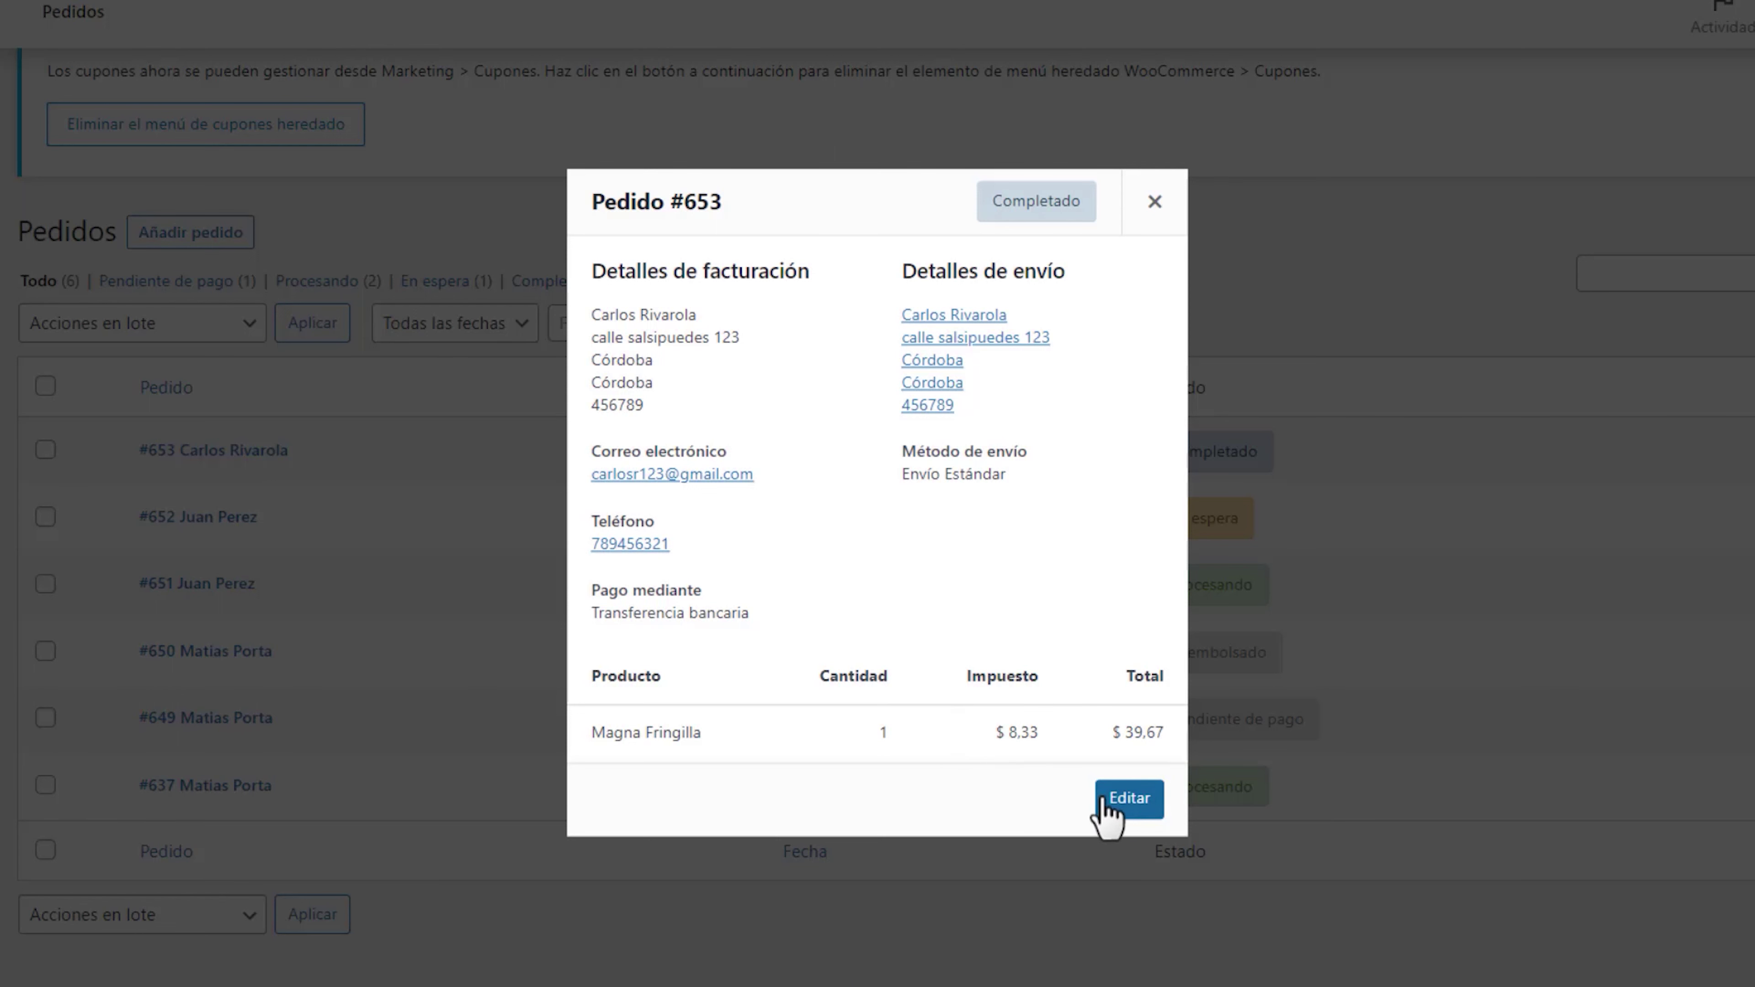
# Step: Open order #653 for editing and inspect the Cliente and Estado lists, keeping Completado
pyautogui.click(1115, 804)
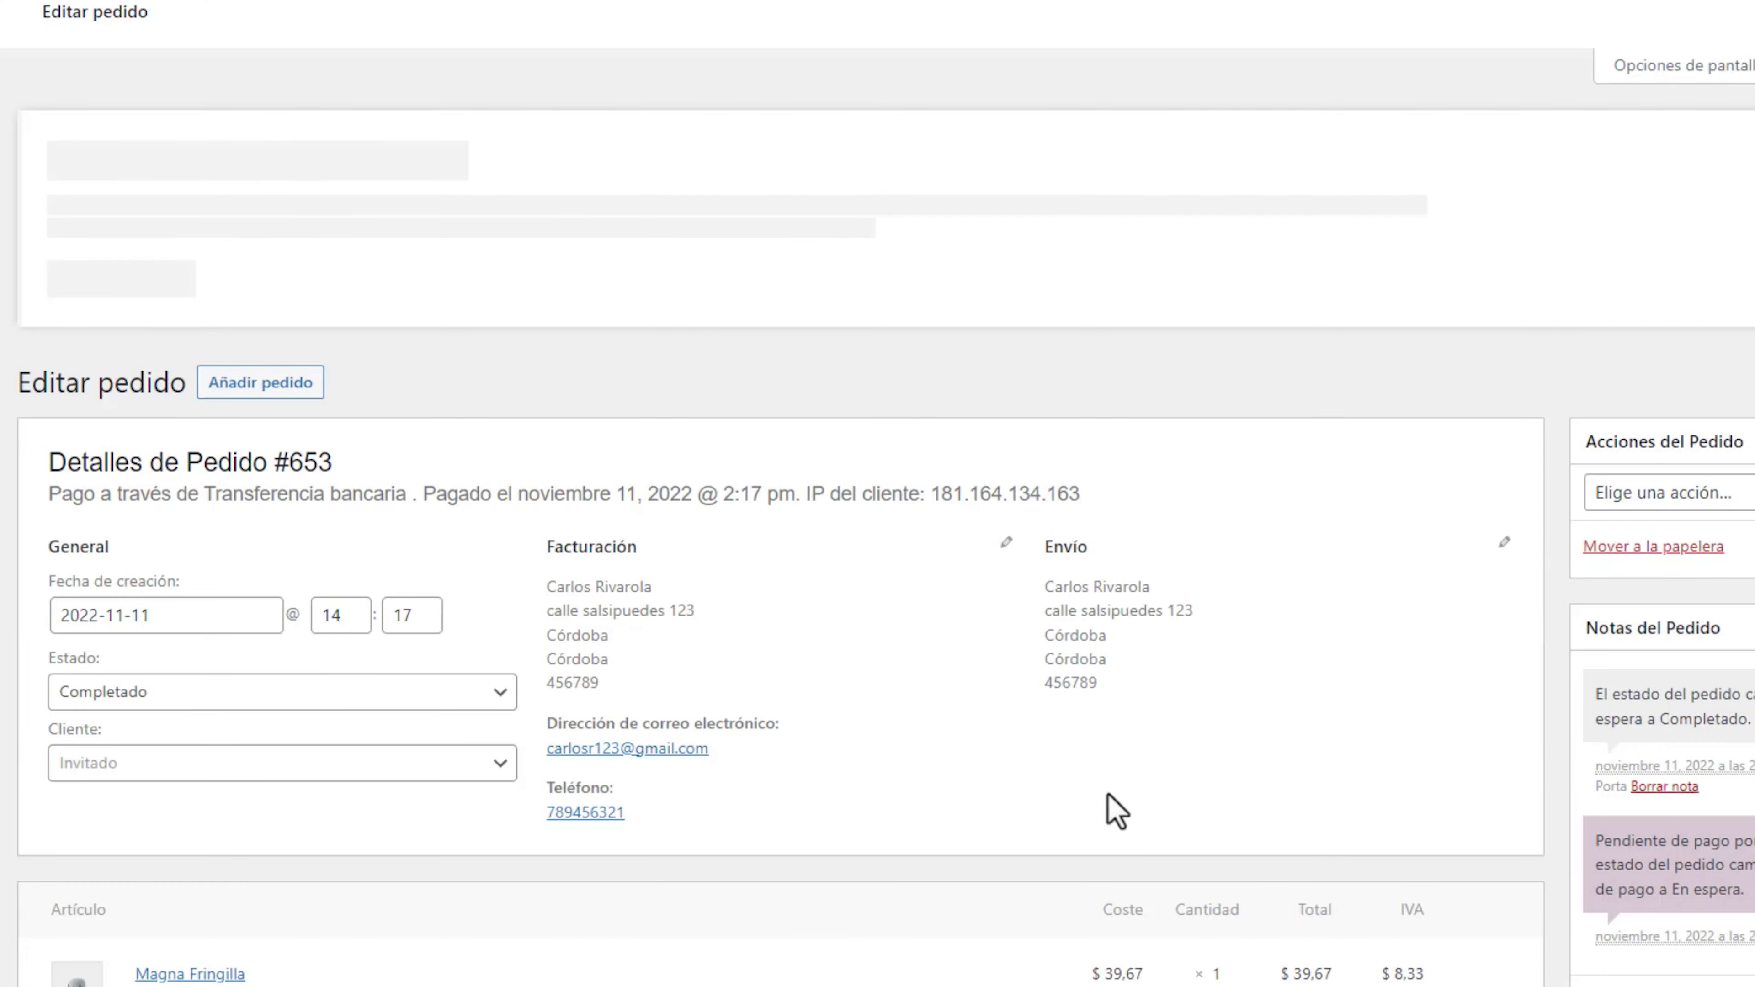
pyautogui.scroll(-3, 1273, 599)
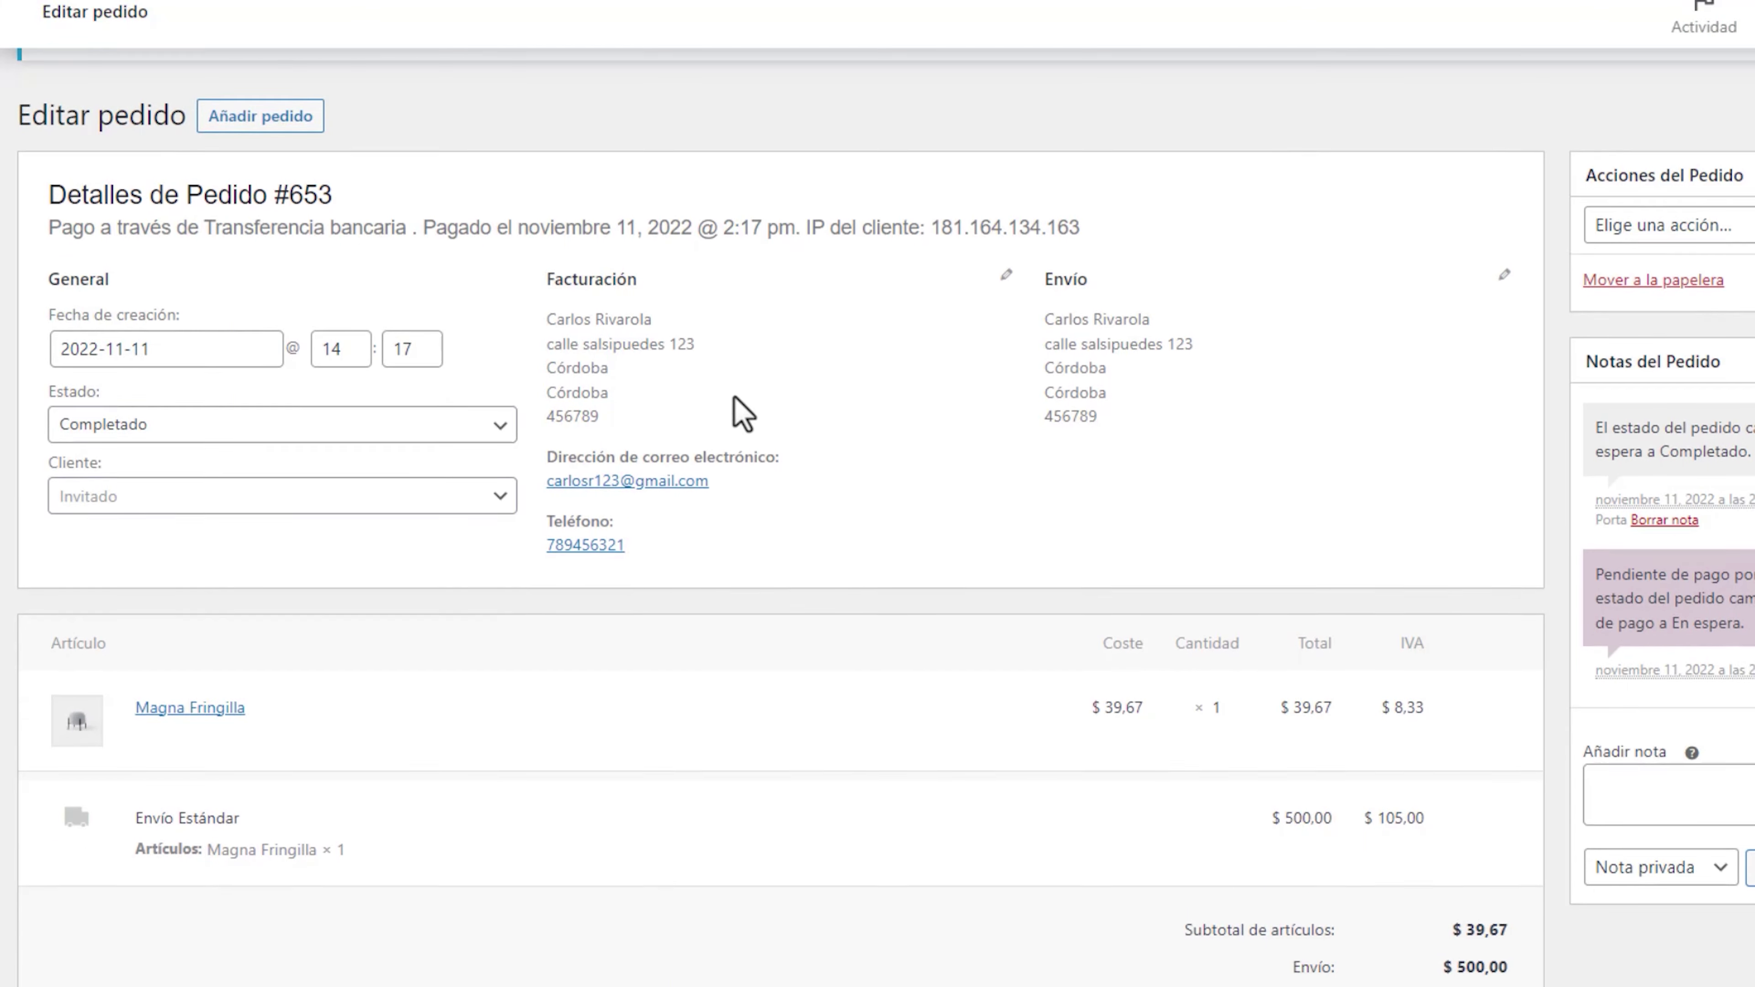
pyautogui.scroll(-2, 735, 411)
pyautogui.click(500, 409)
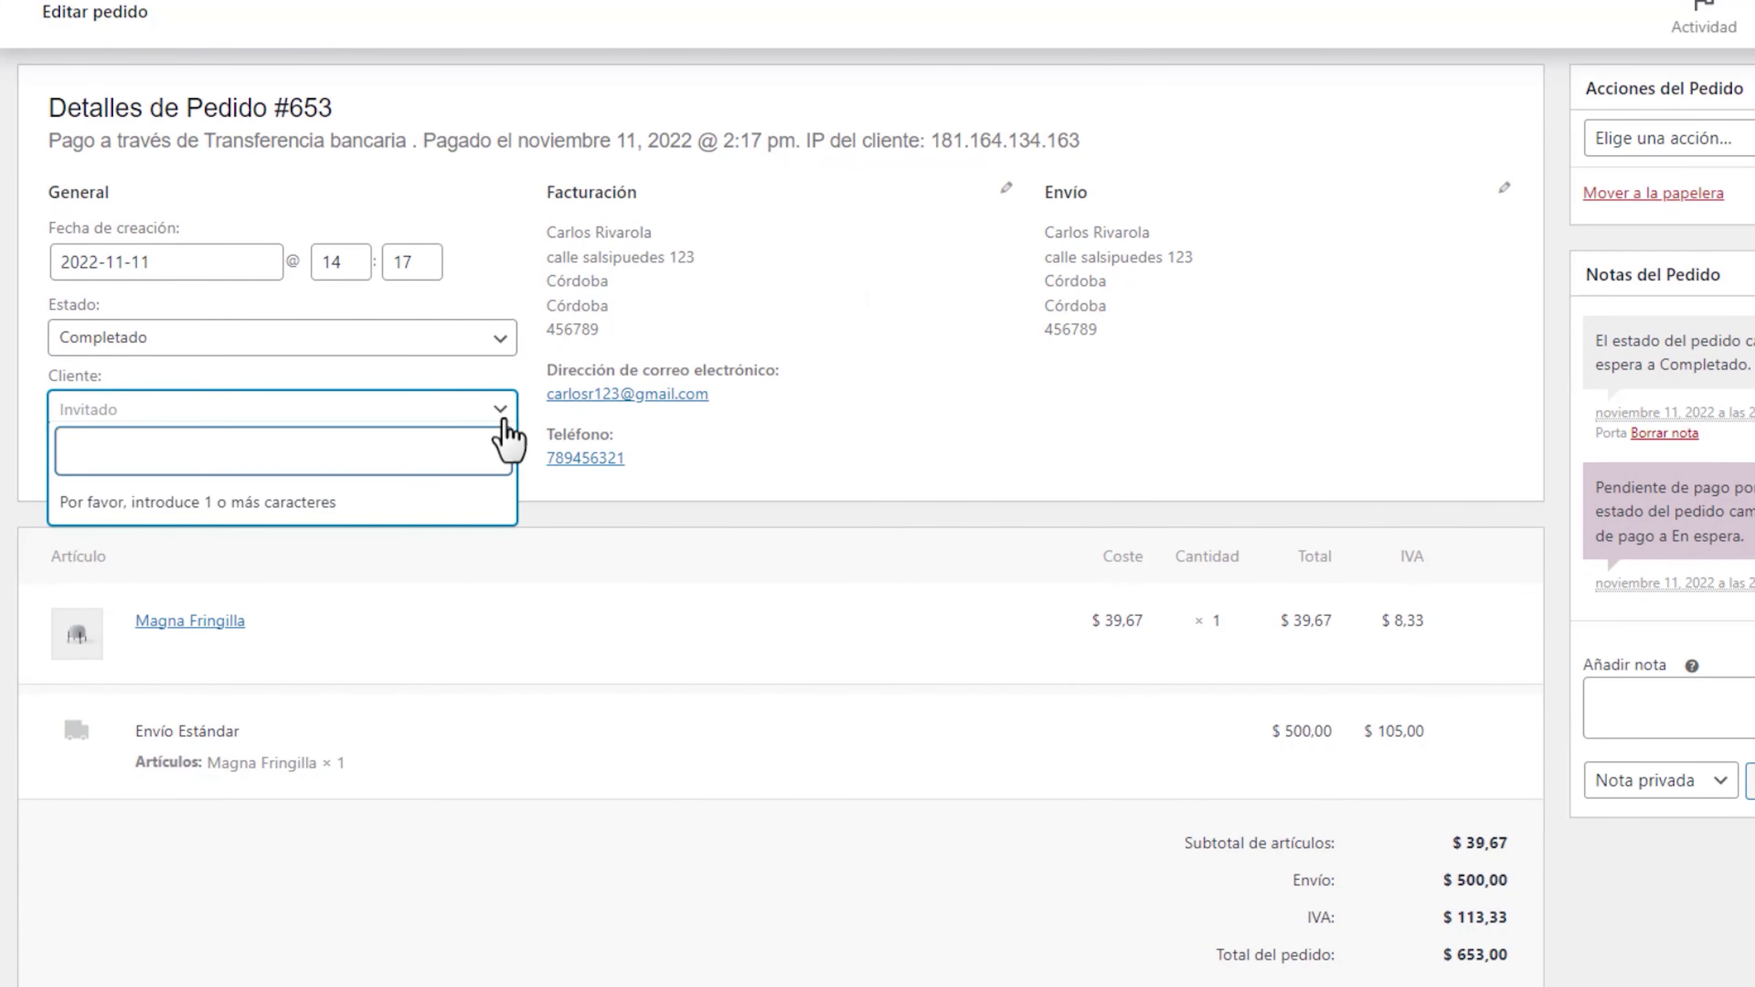
pyautogui.click(502, 414)
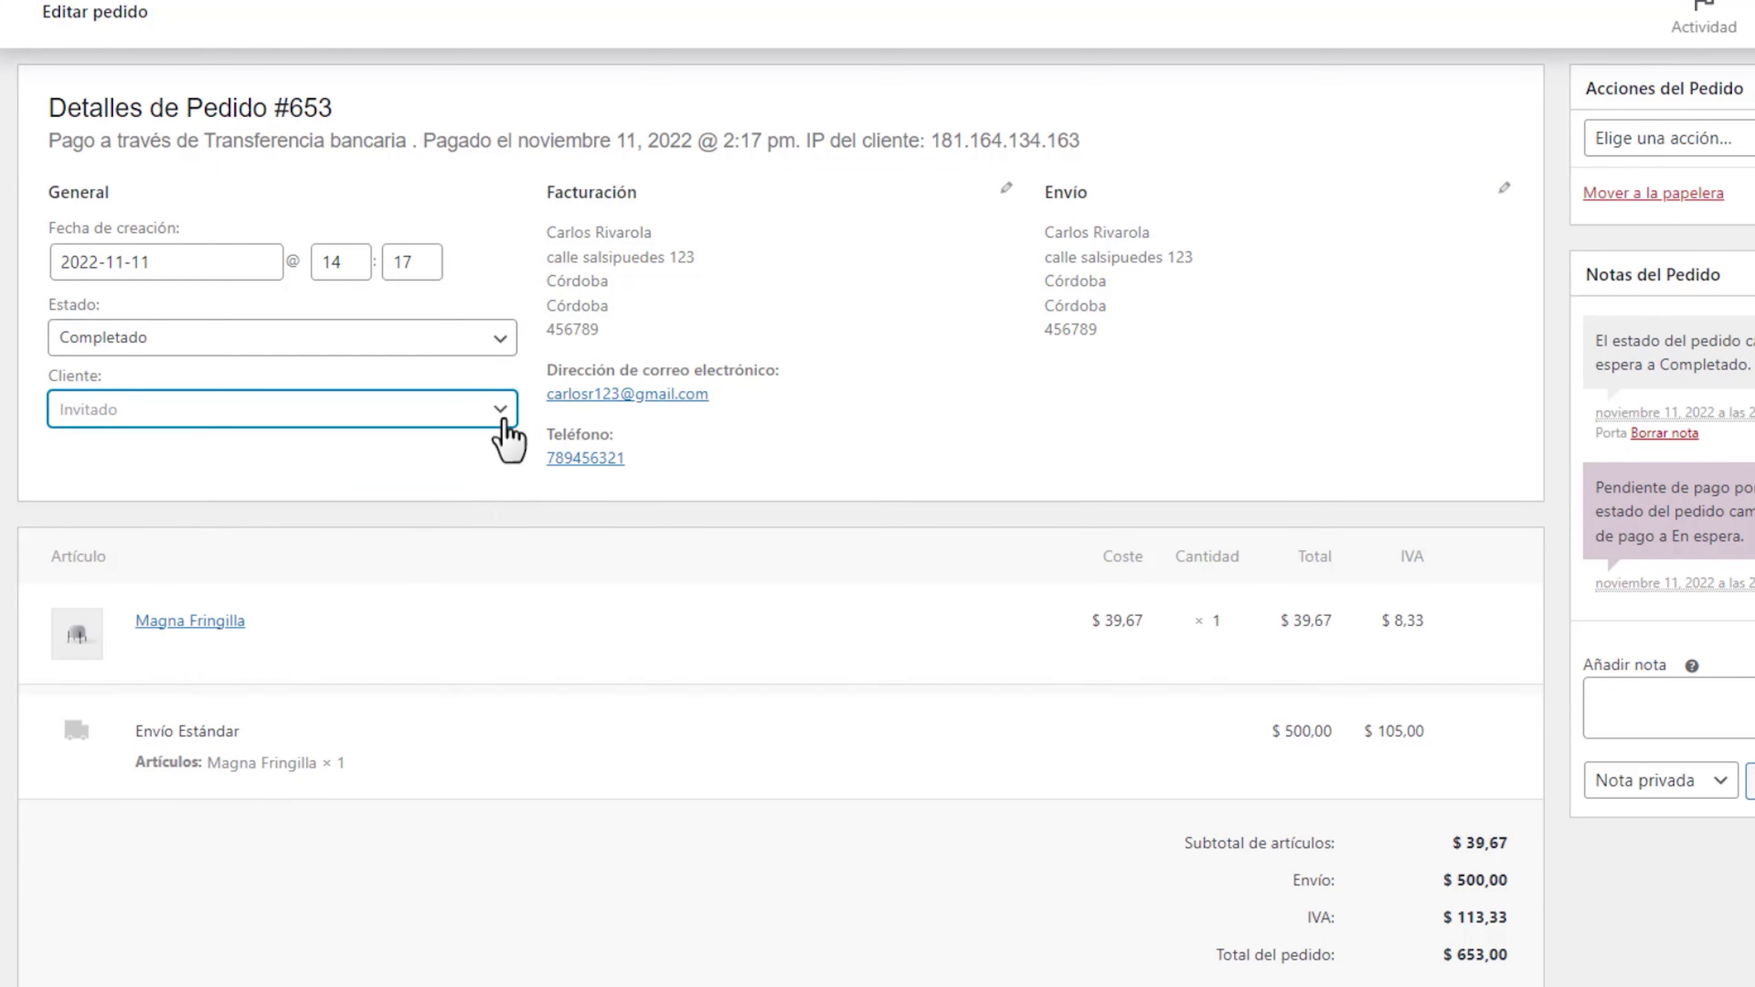
pyautogui.click(501, 349)
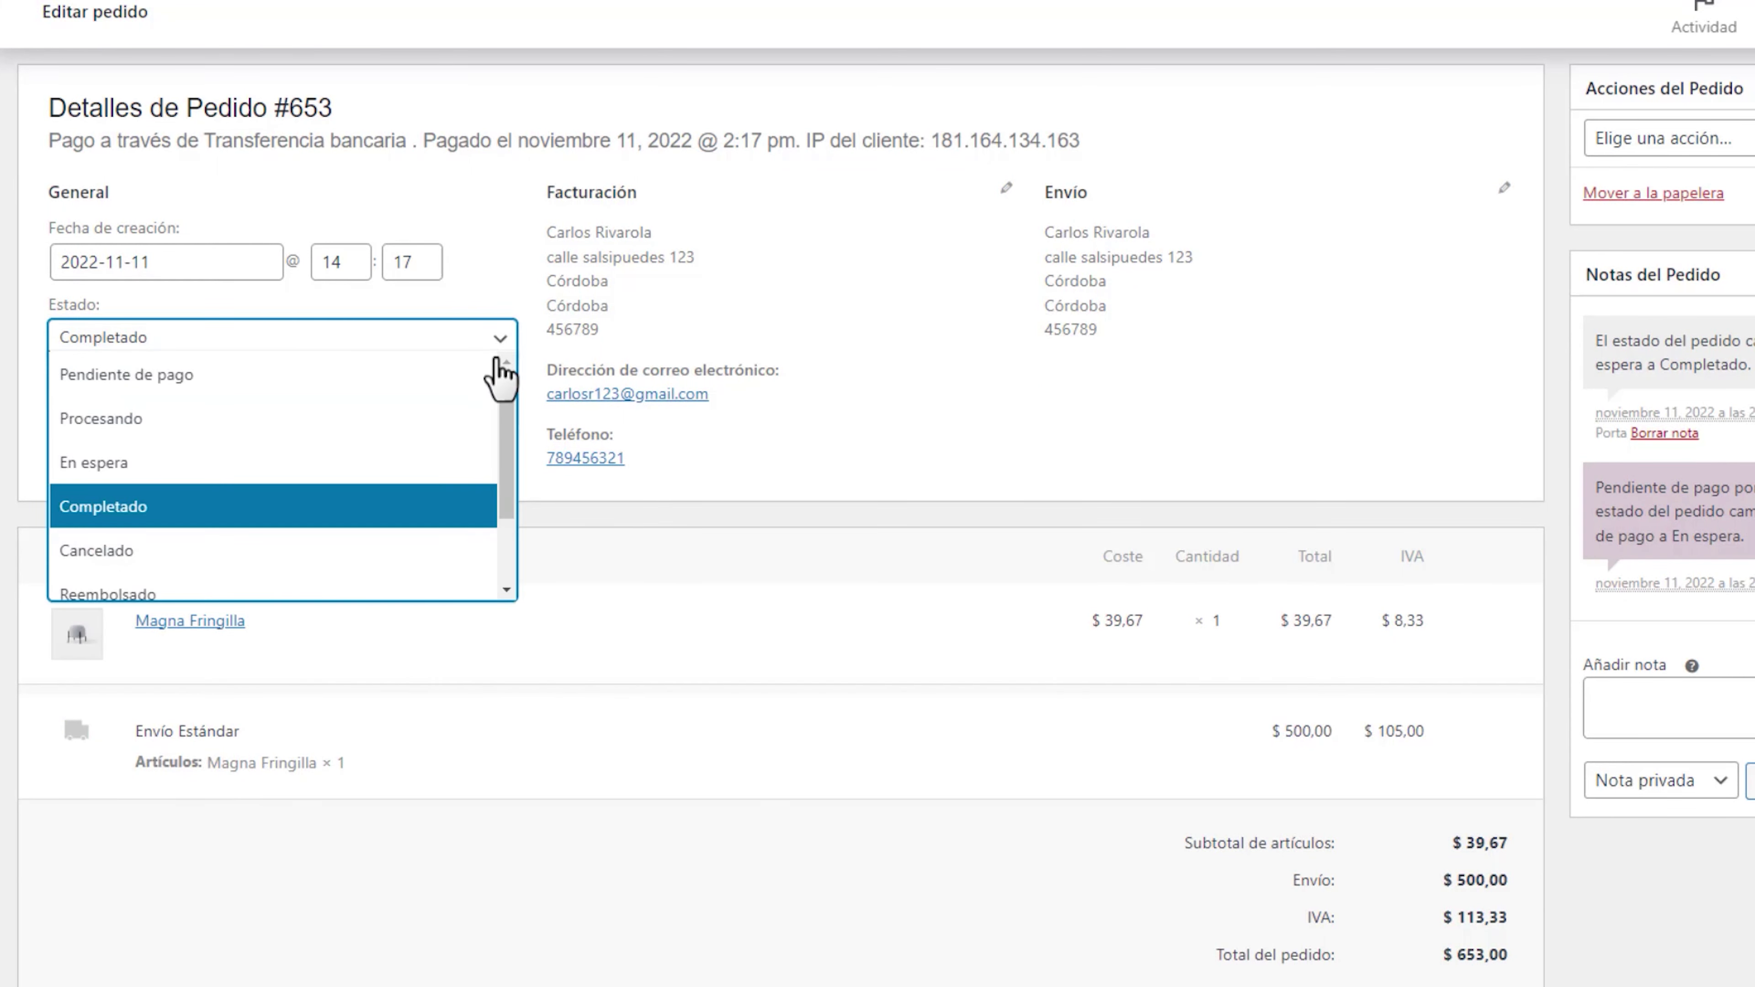
pyautogui.moveTo(510, 404); pyautogui.dragTo(510, 470)
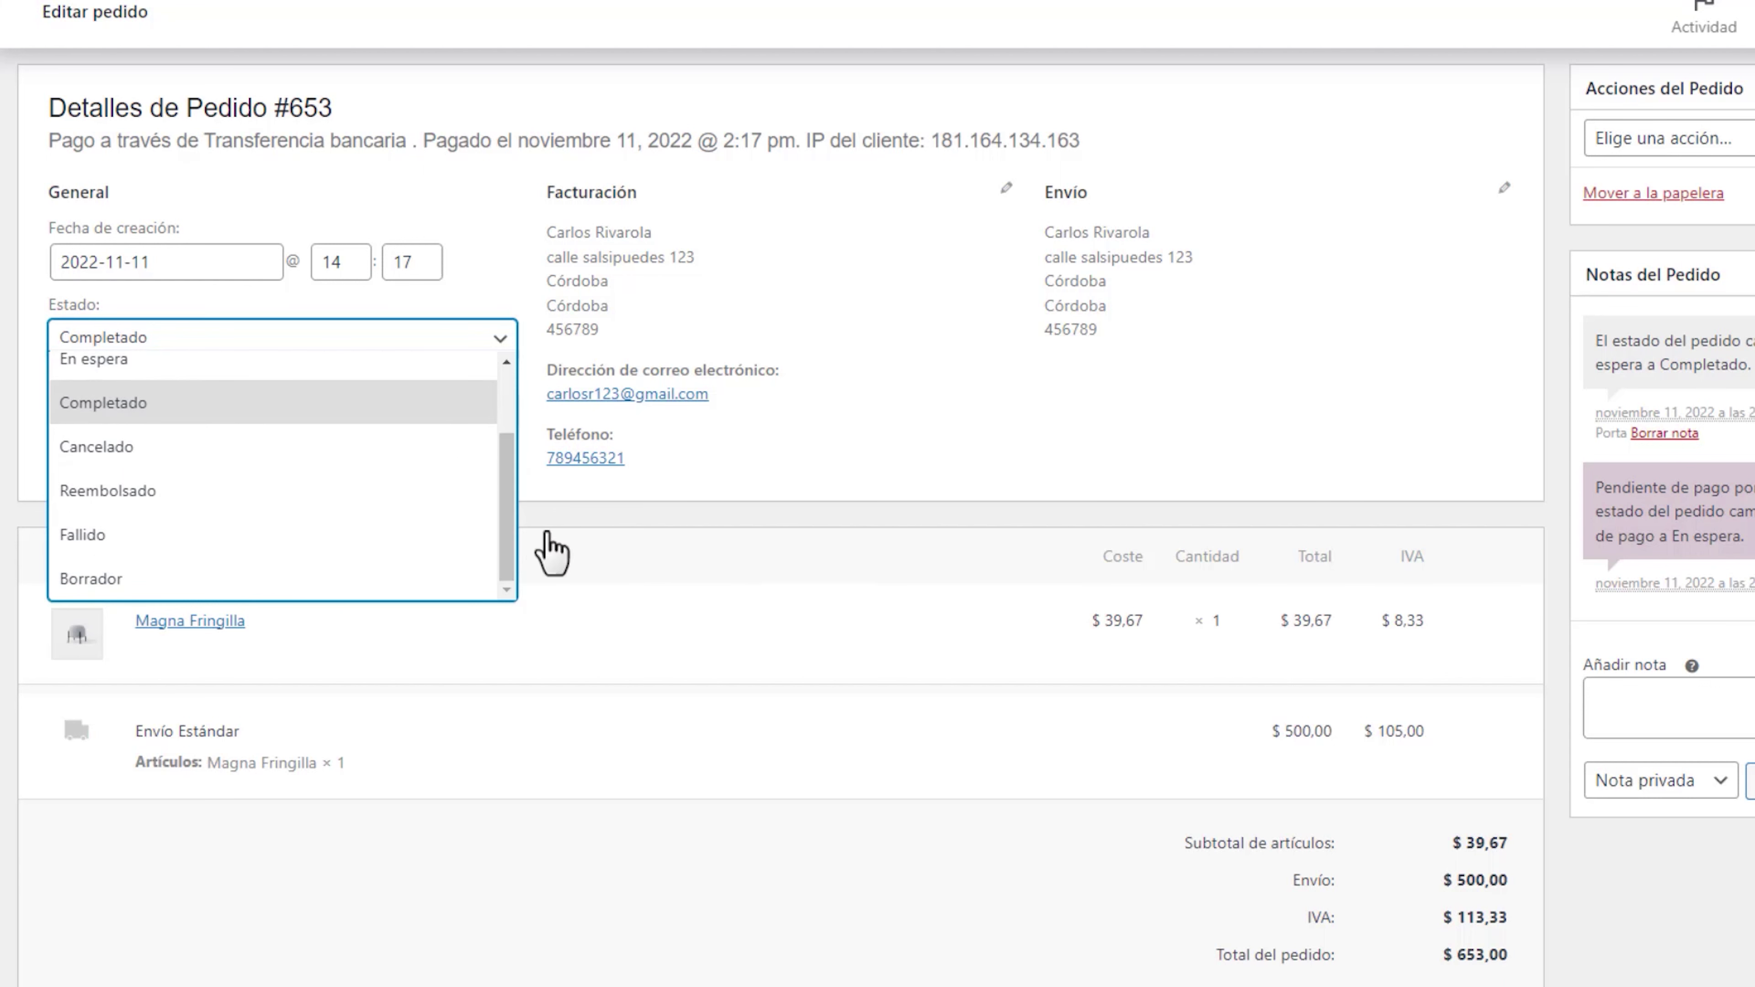
pyautogui.click(887, 433)
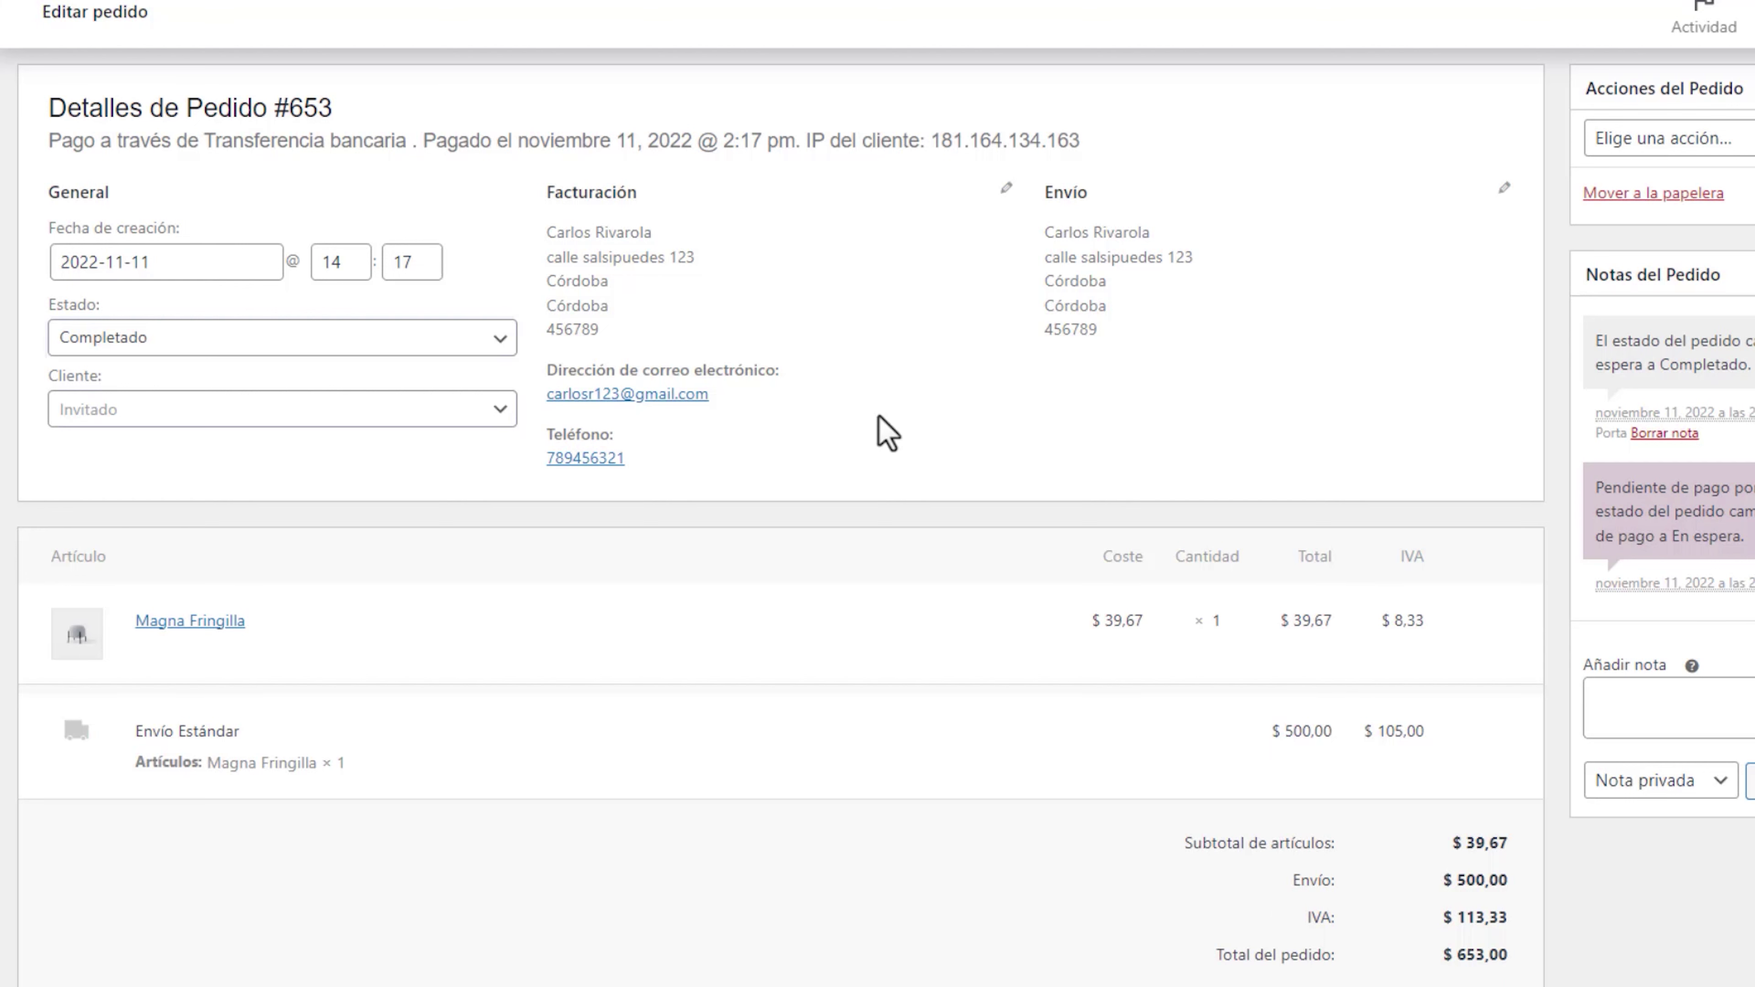
# Step: Check the order actions list without choosing anything, then return to the Pedidos list
pyautogui.scroll(-5, 886, 433)
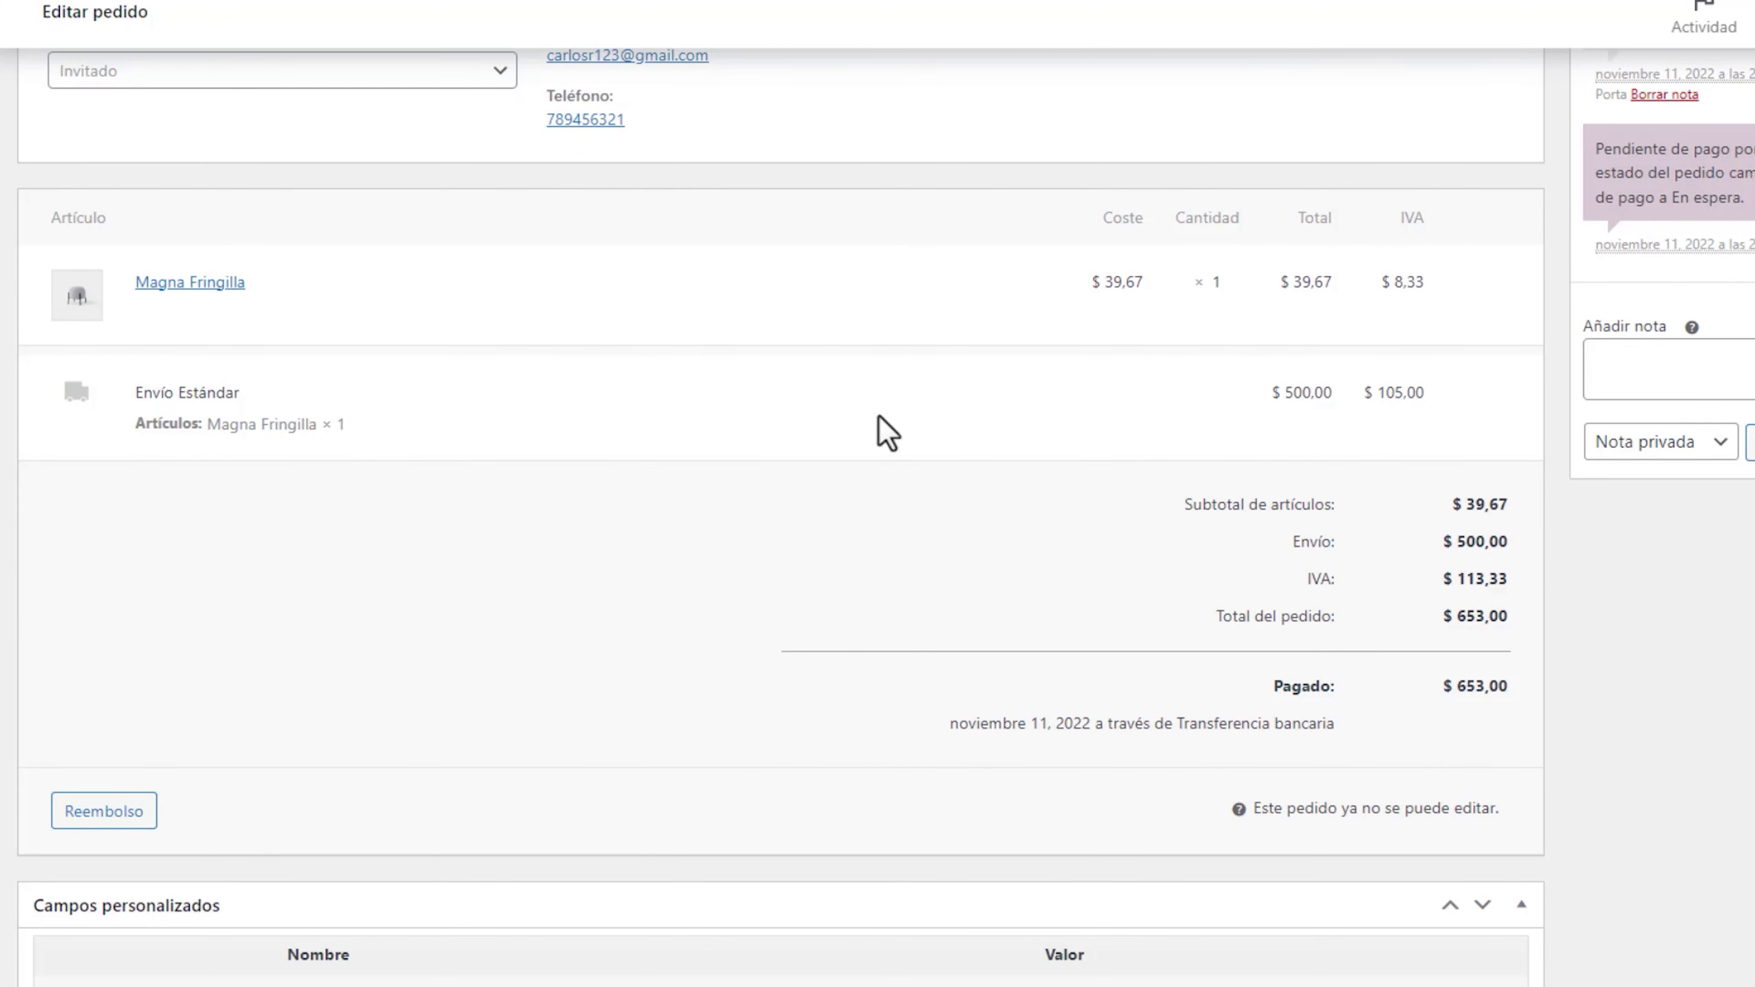
pyautogui.scroll(10, 887, 433)
pyautogui.scroll(-3, 925, 443)
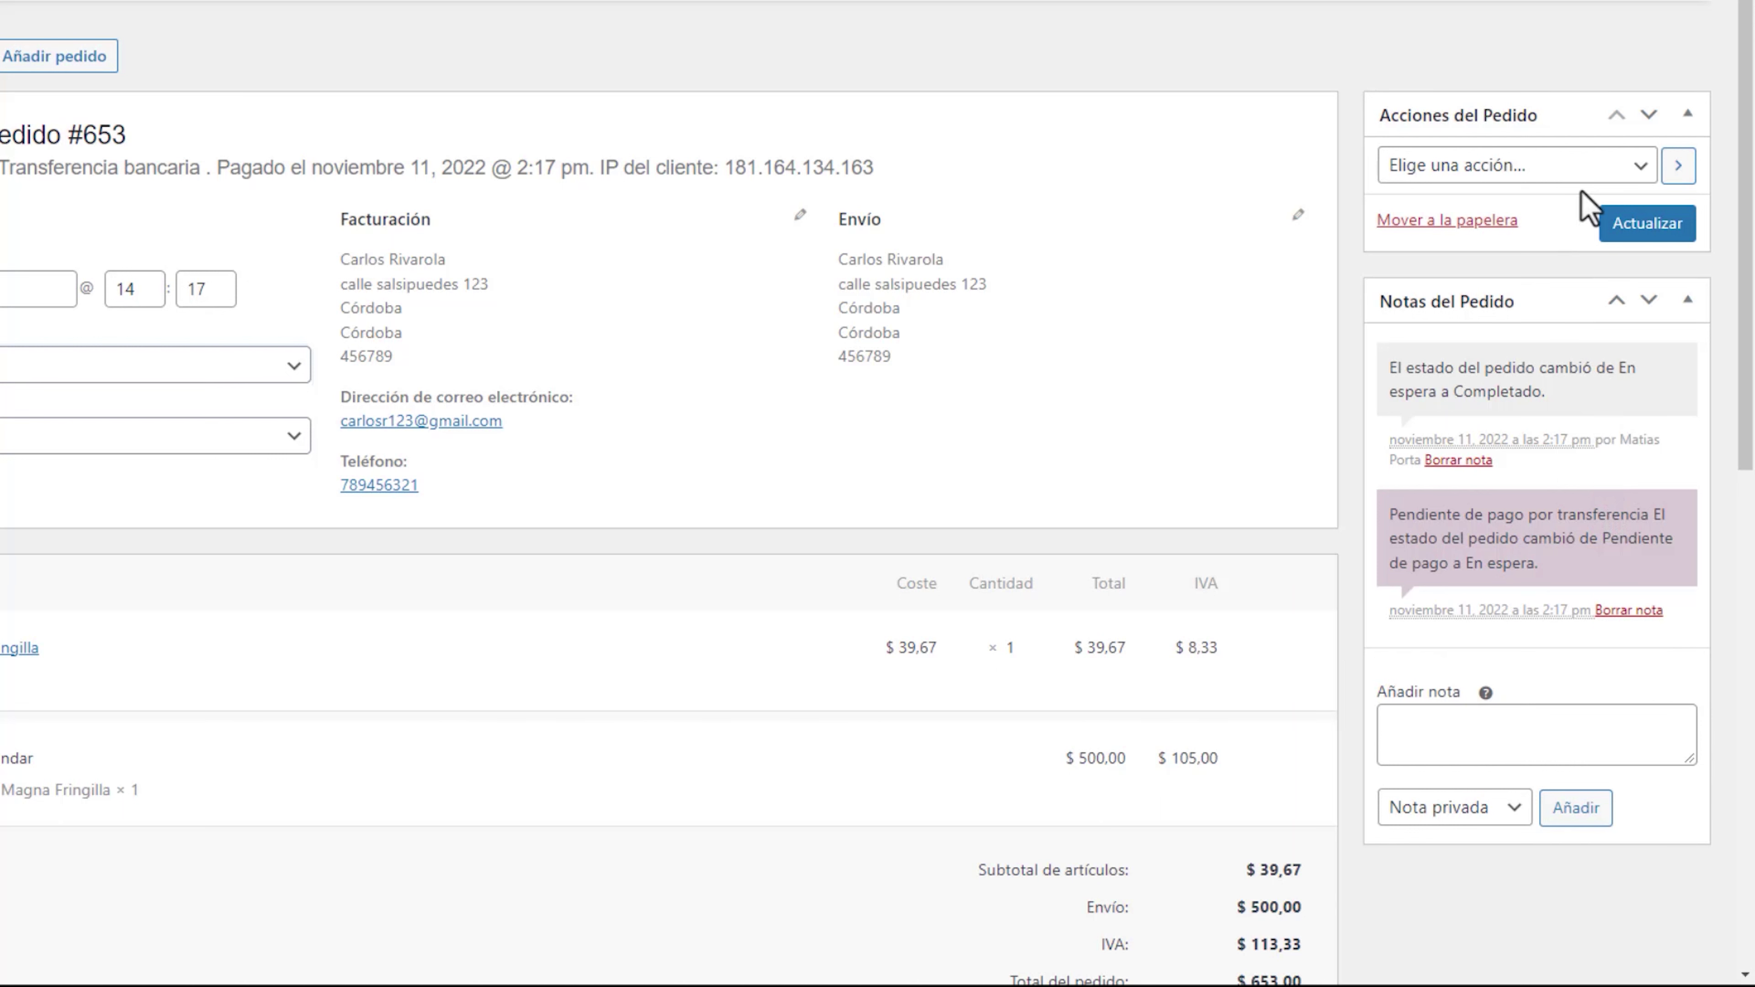
pyautogui.click(1597, 172)
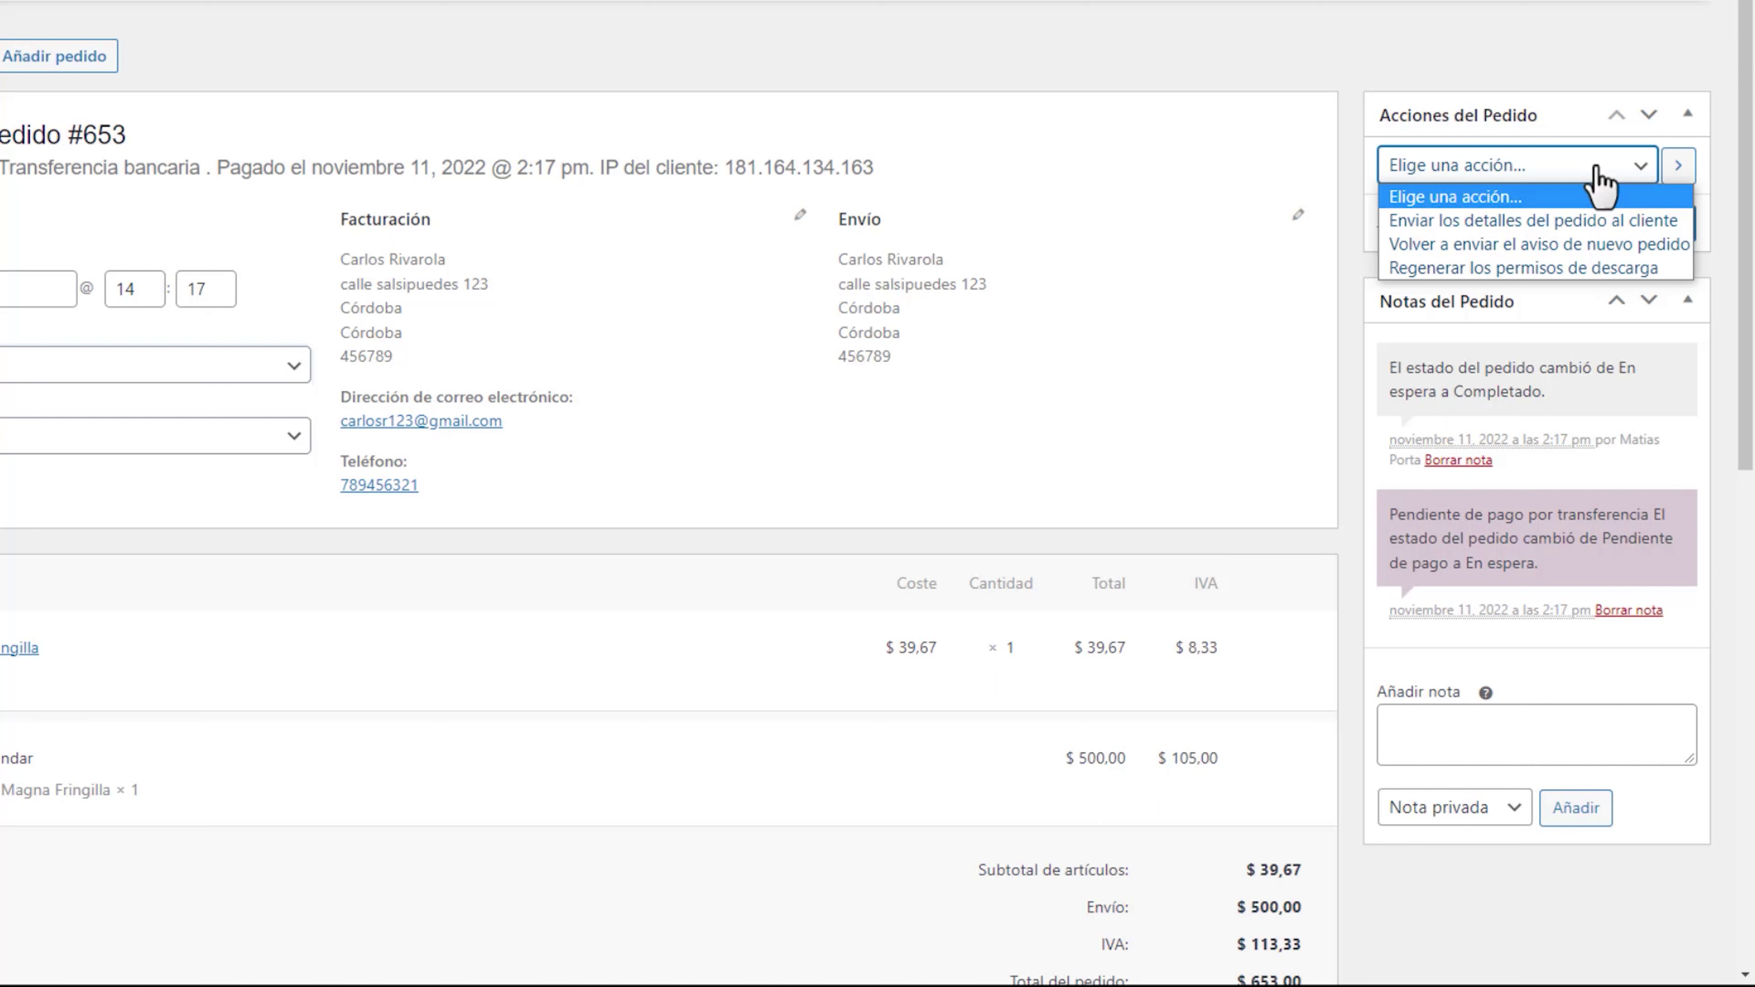
pyautogui.click(1597, 170)
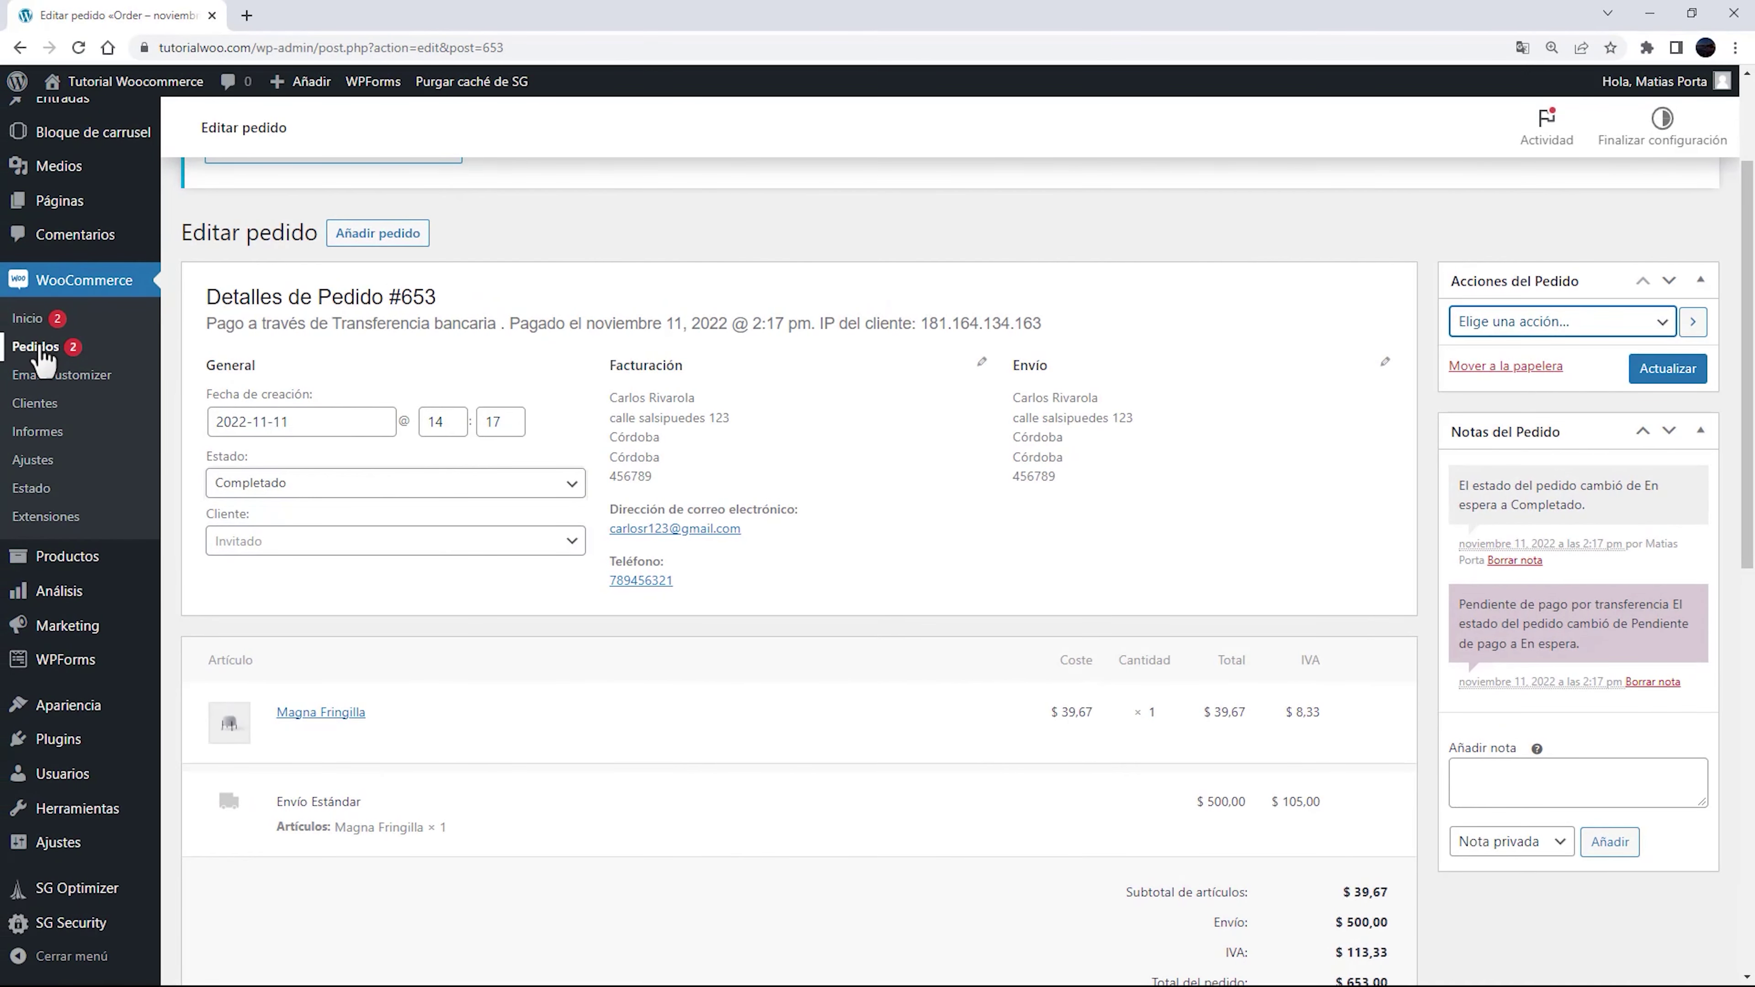
pyautogui.click(40, 349)
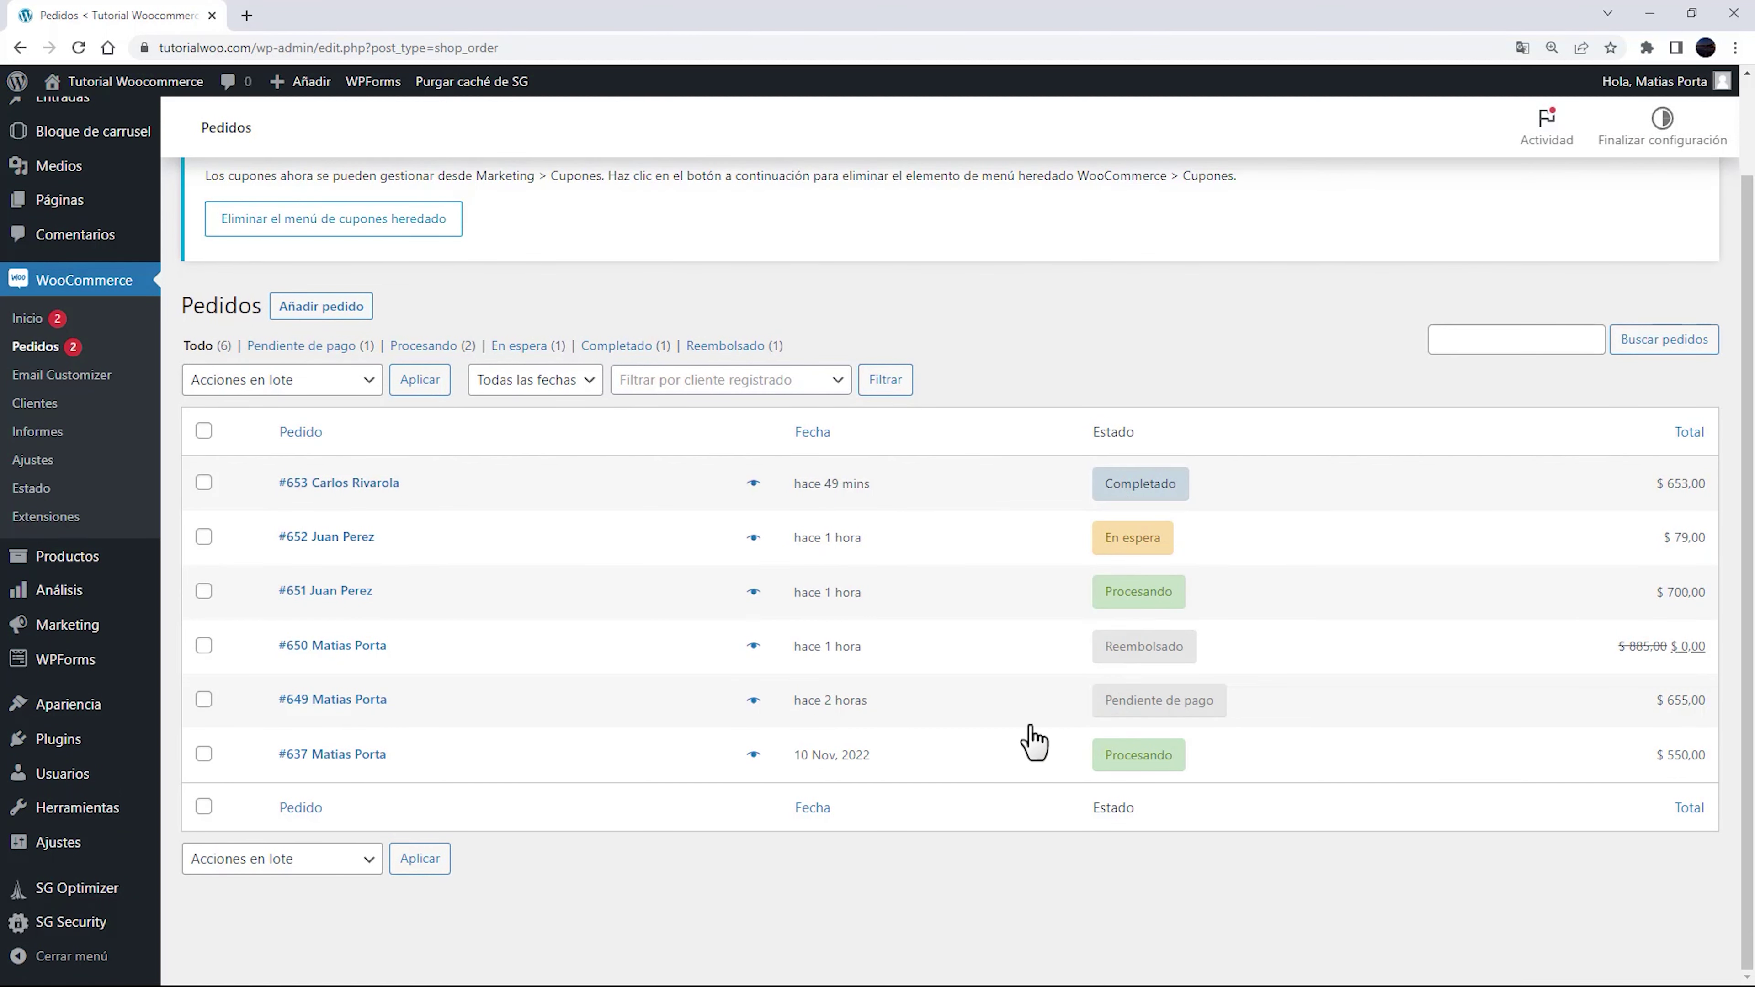
pyautogui.click(752, 648)
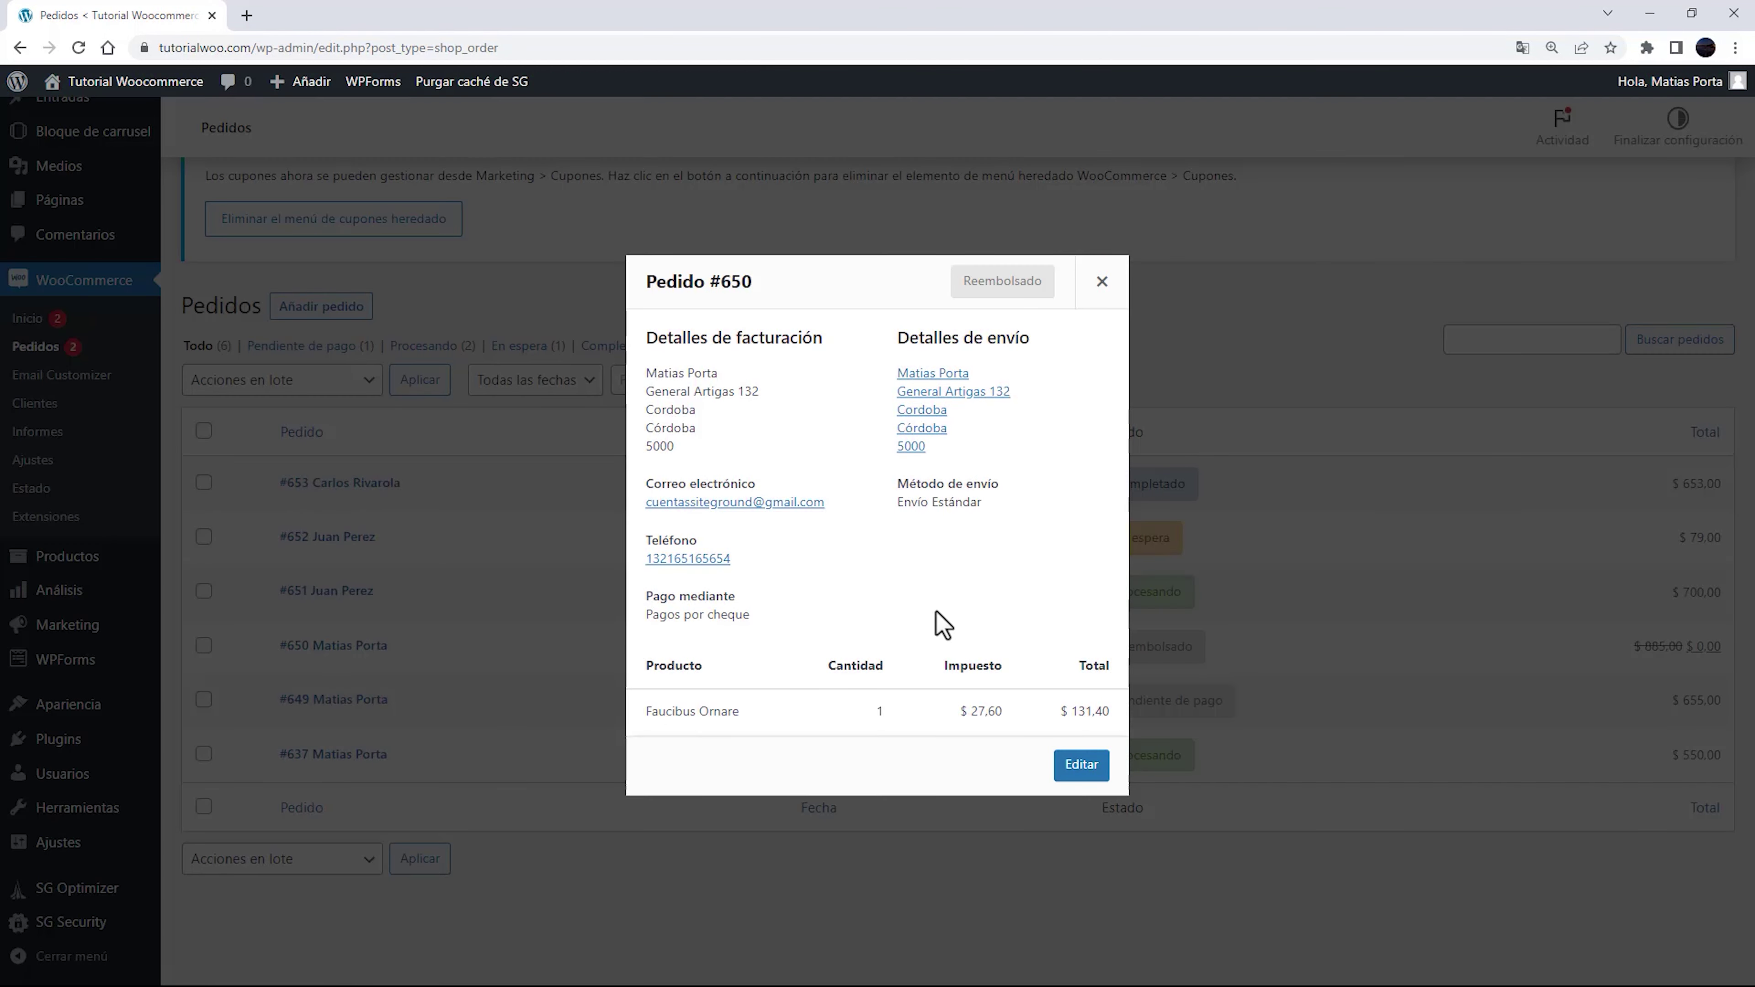
pyautogui.click(1068, 767)
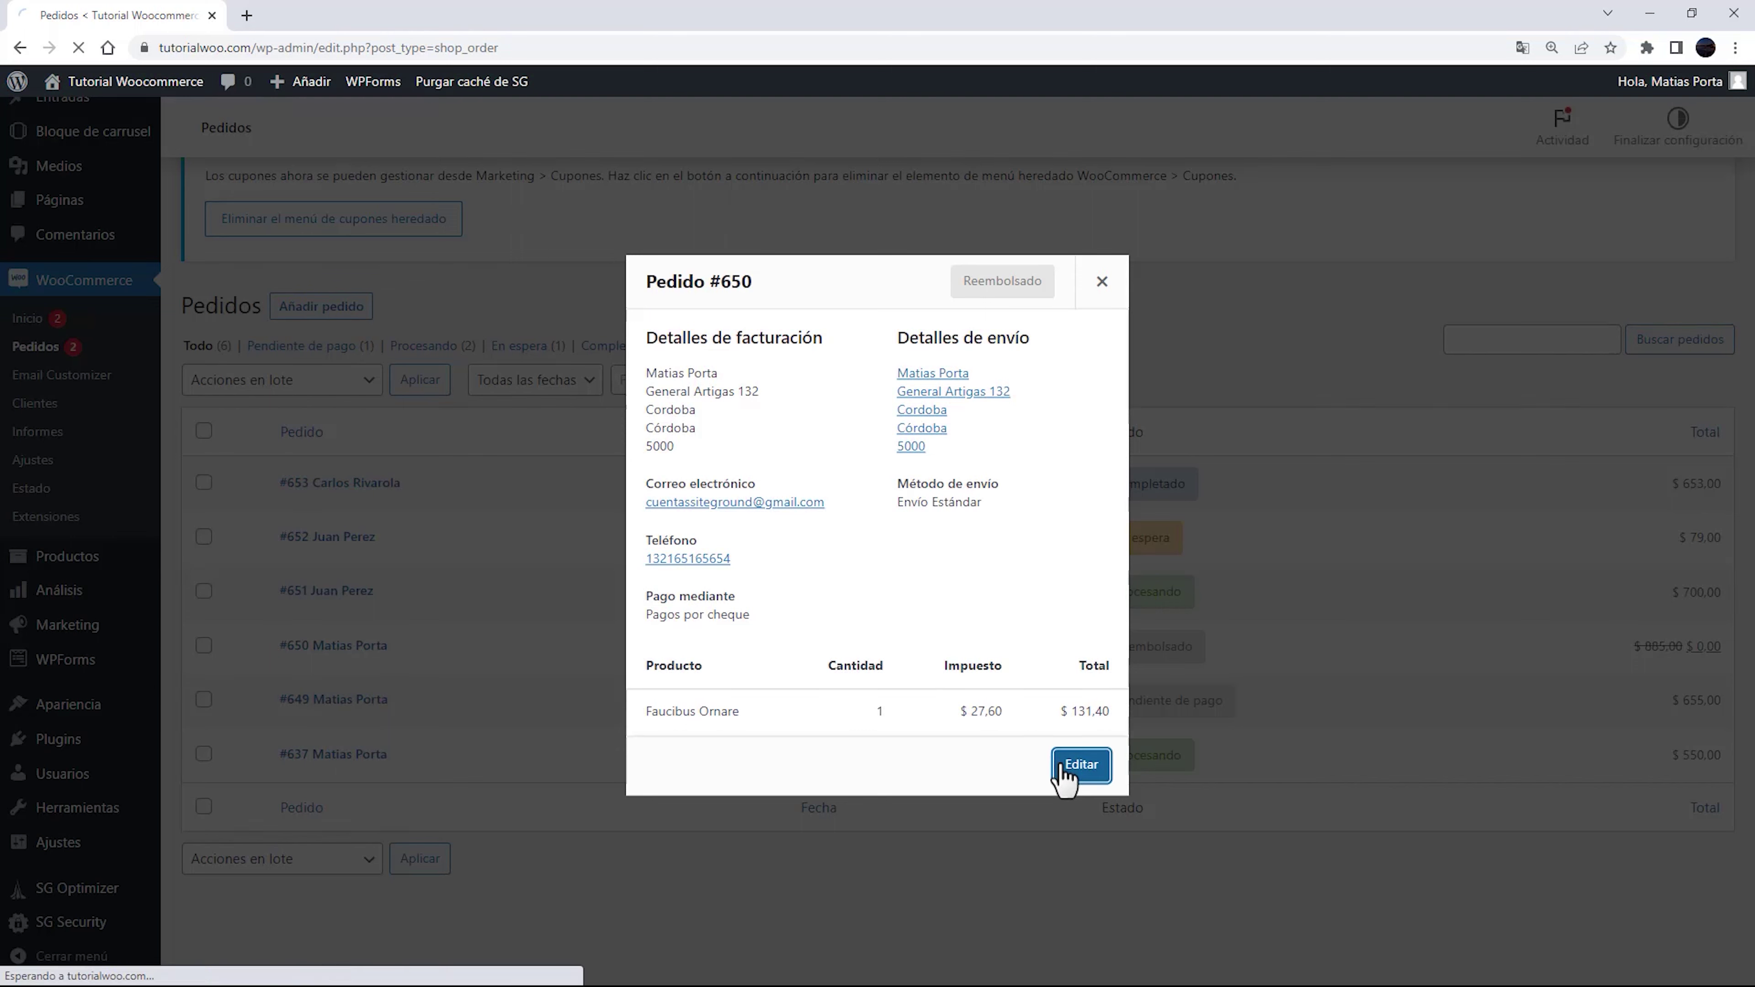
pyautogui.scroll(-5, 1234, 580)
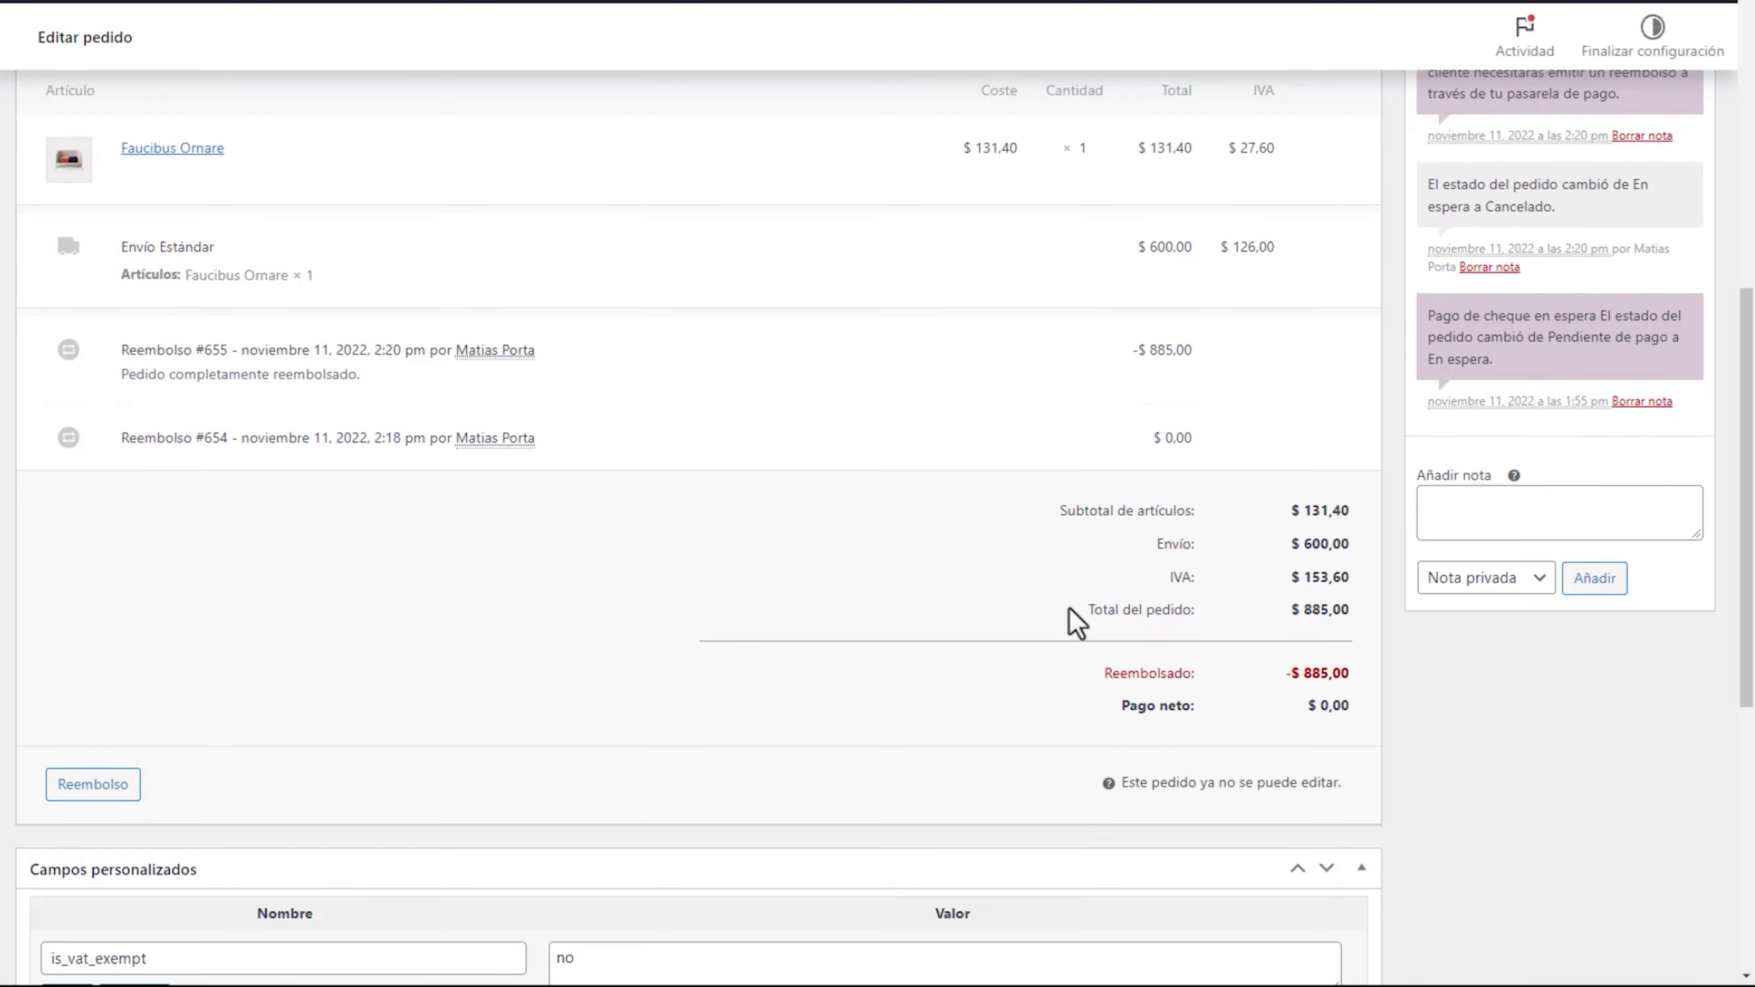
pyautogui.scroll(10, 1077, 624)
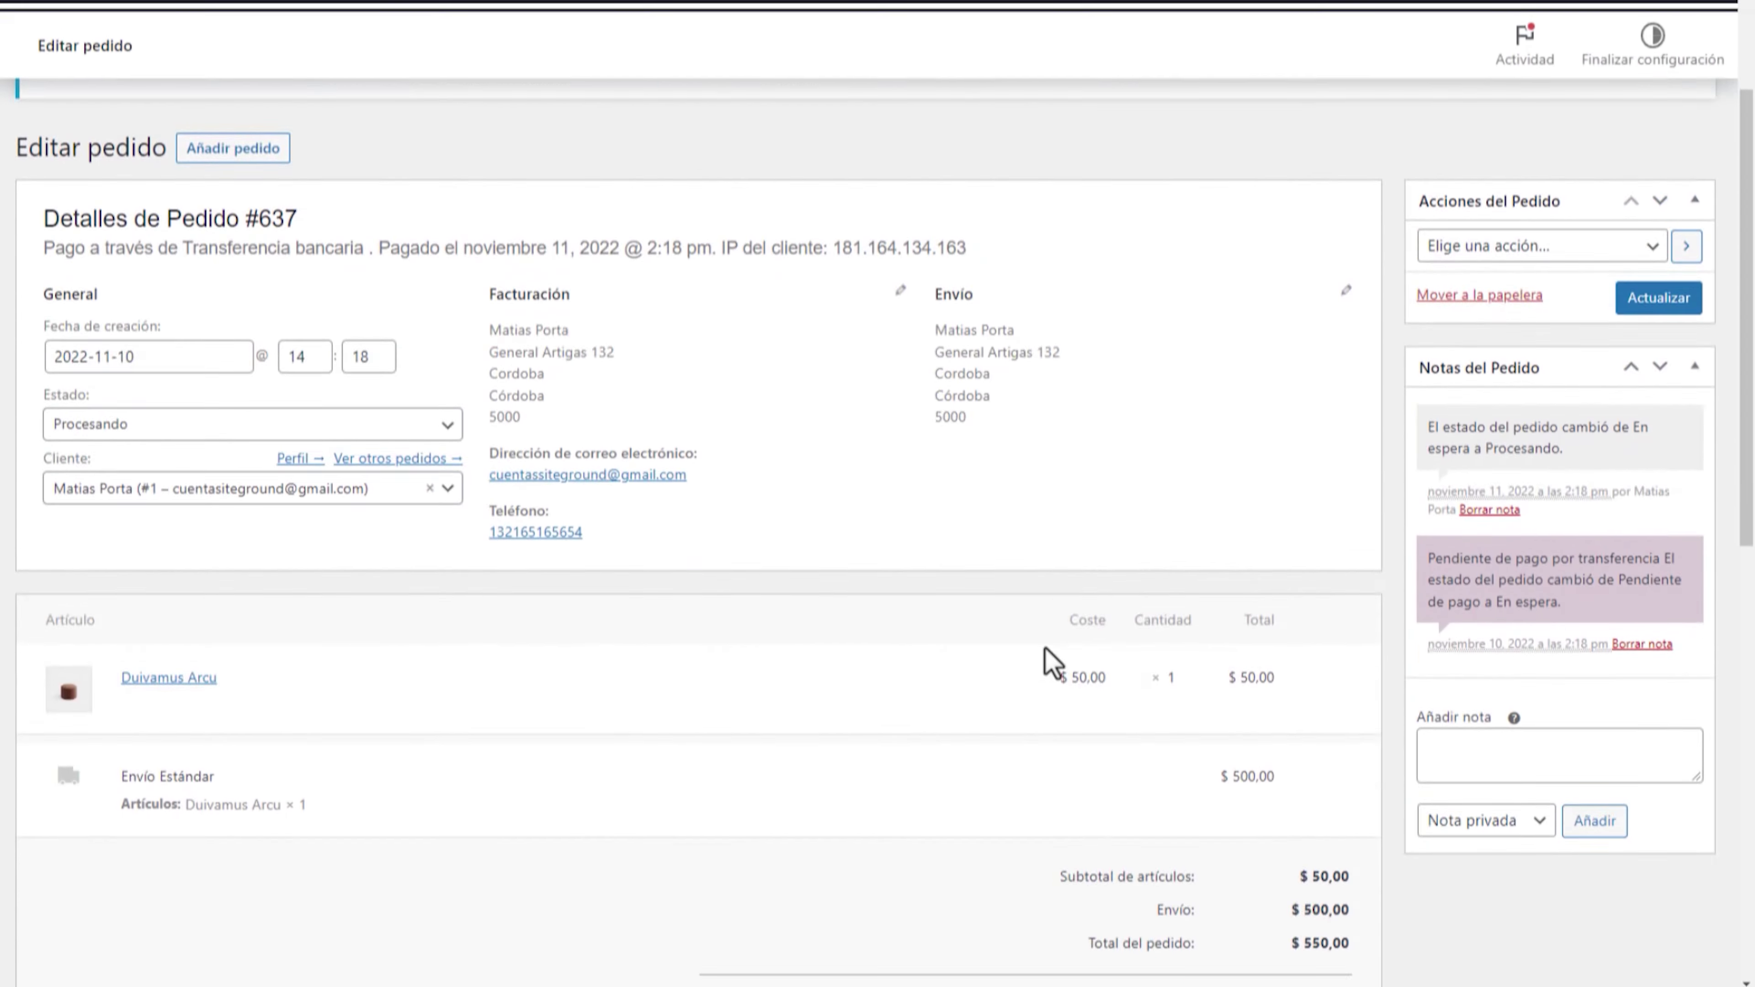
# Step: Start a refund on order #637, then cancel it without refunding anything
pyautogui.scroll(-5, 1049, 656)
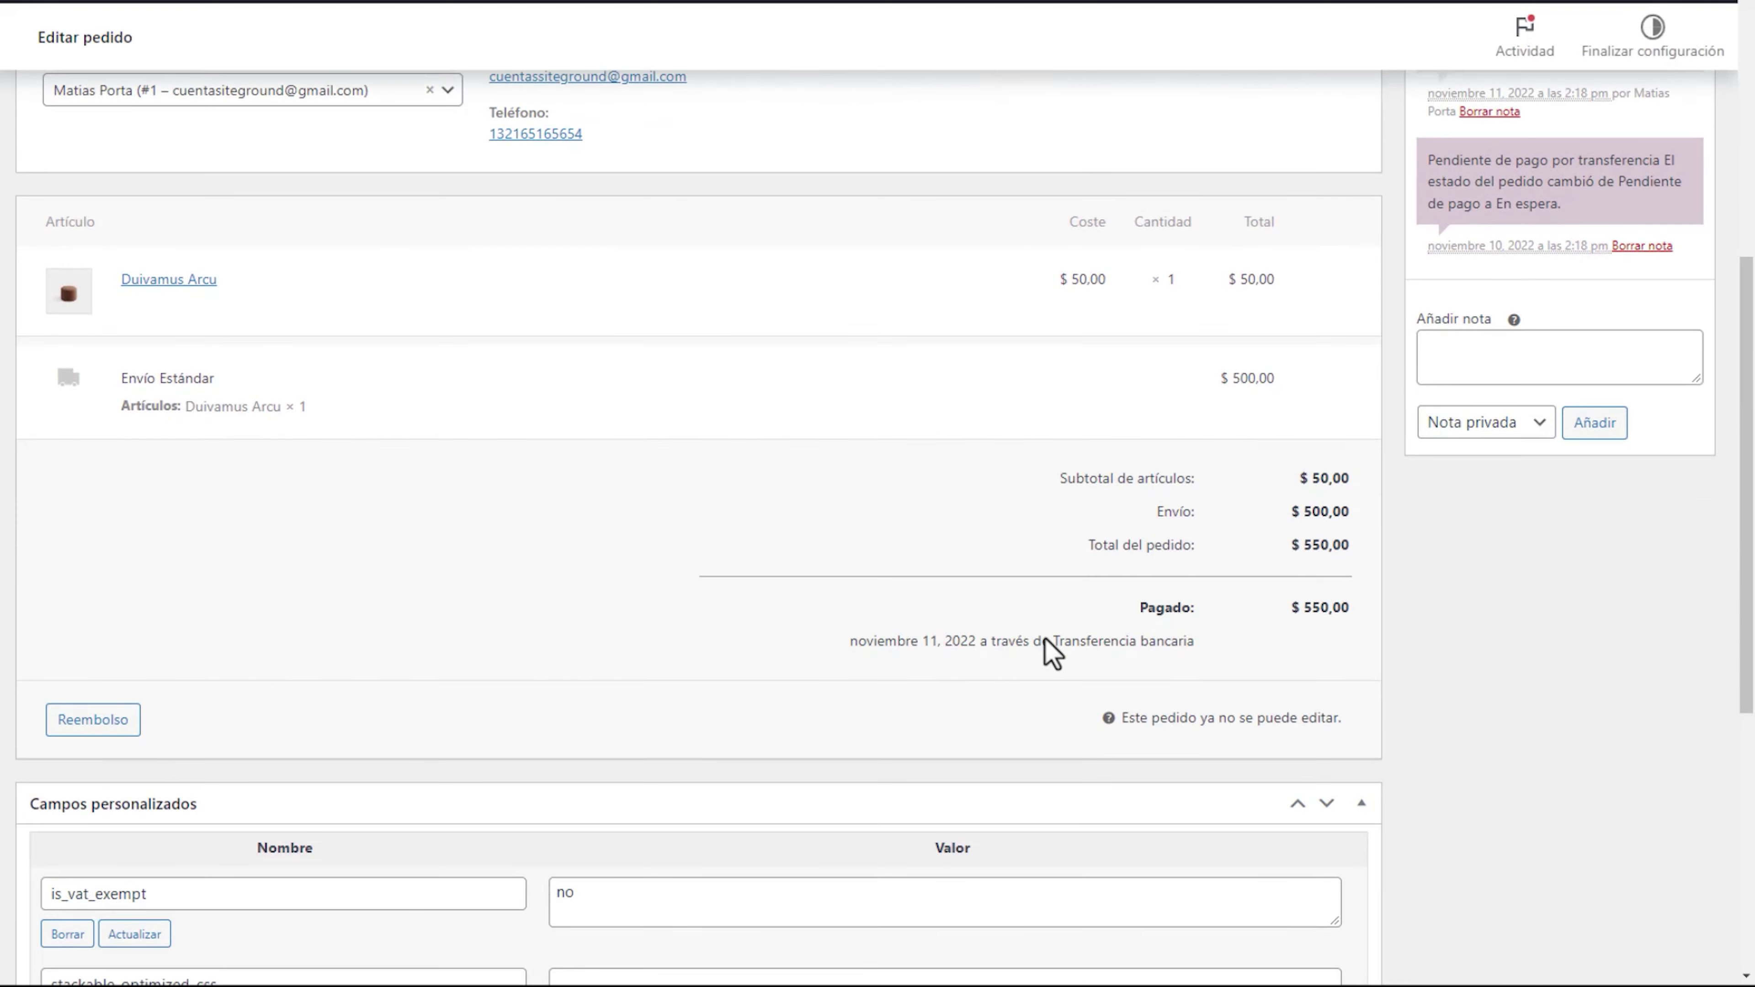
pyautogui.click(106, 729)
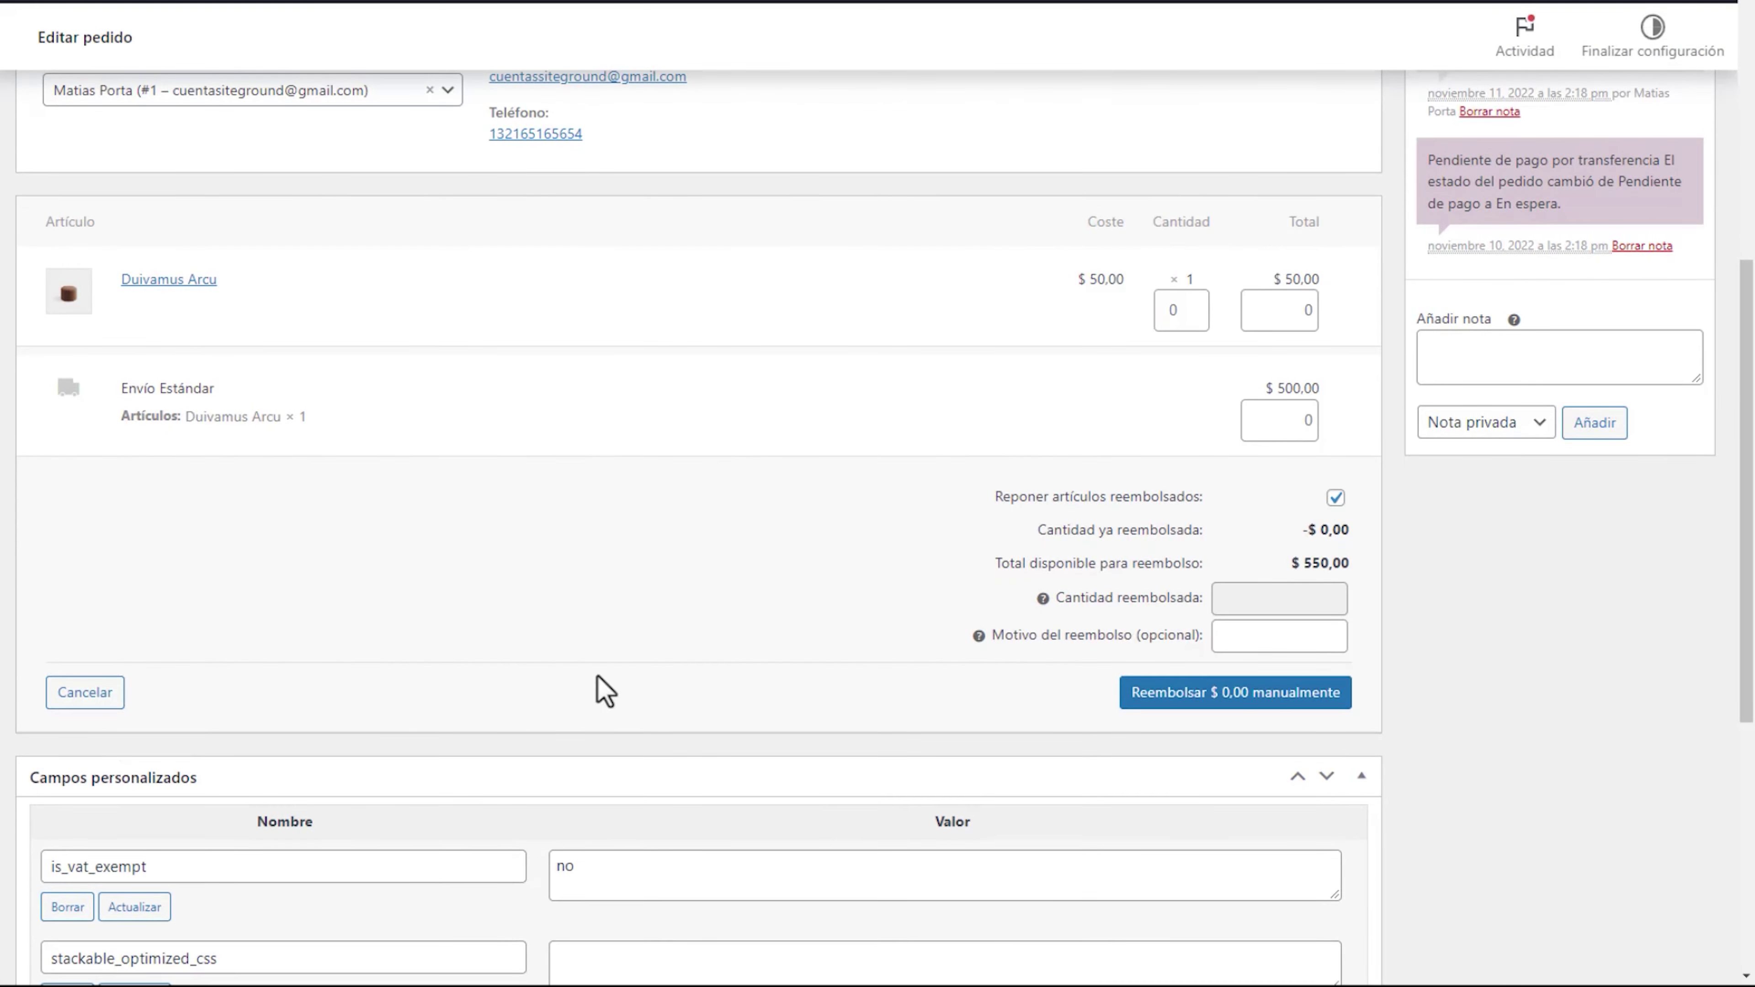
pyautogui.click(1221, 595)
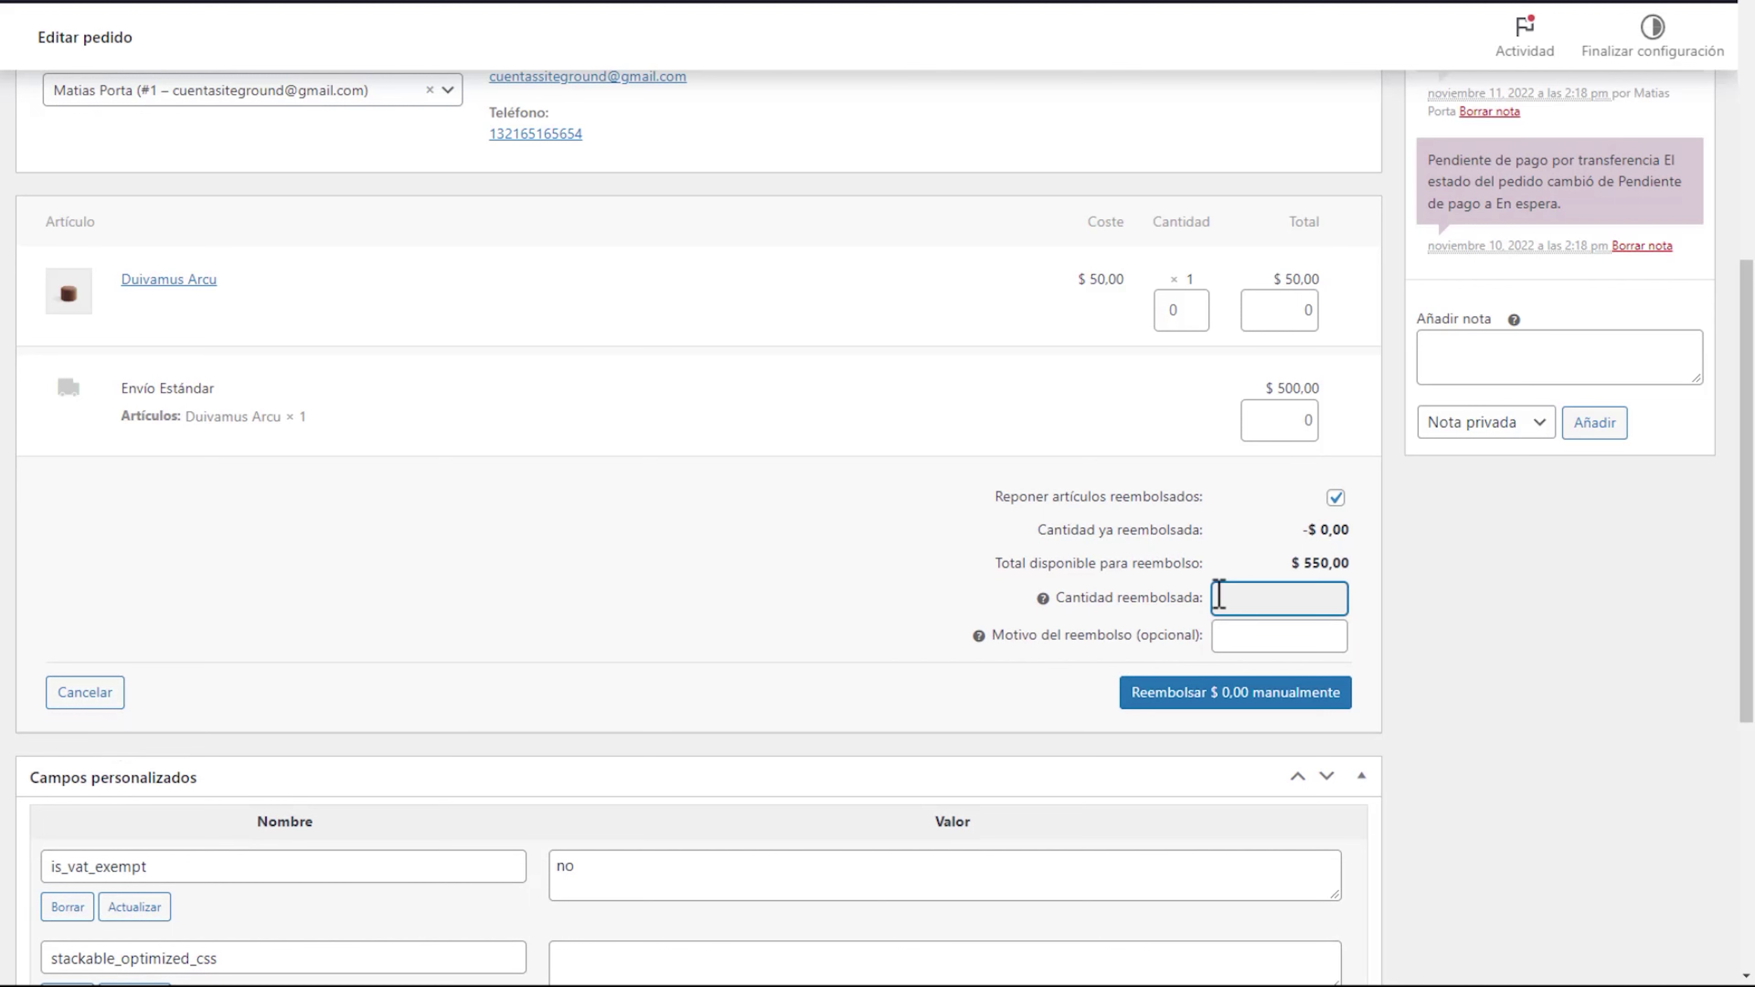
pyautogui.moveTo(1041, 599)
pyautogui.click(103, 695)
# Step: Set order #637's status to Fallido, save it, and go back to Pedidos
pyautogui.scroll(5, 444, 642)
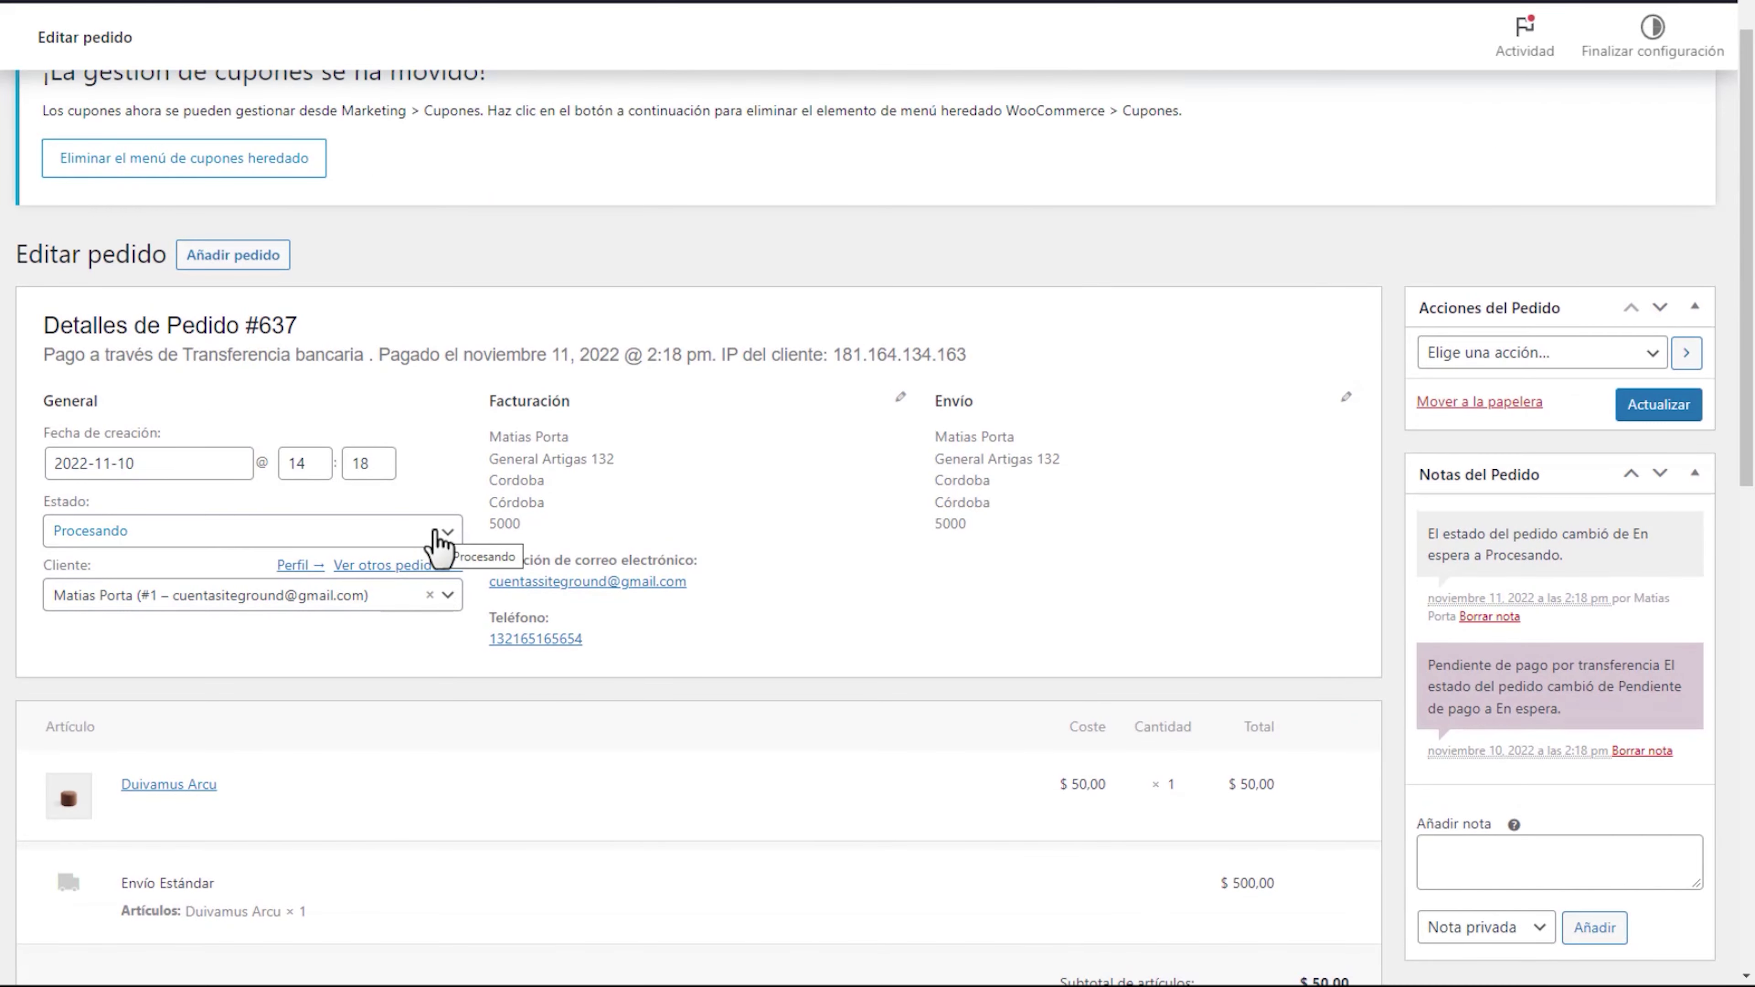
pyautogui.click(440, 543)
pyautogui.scroll(-2, 339, 684)
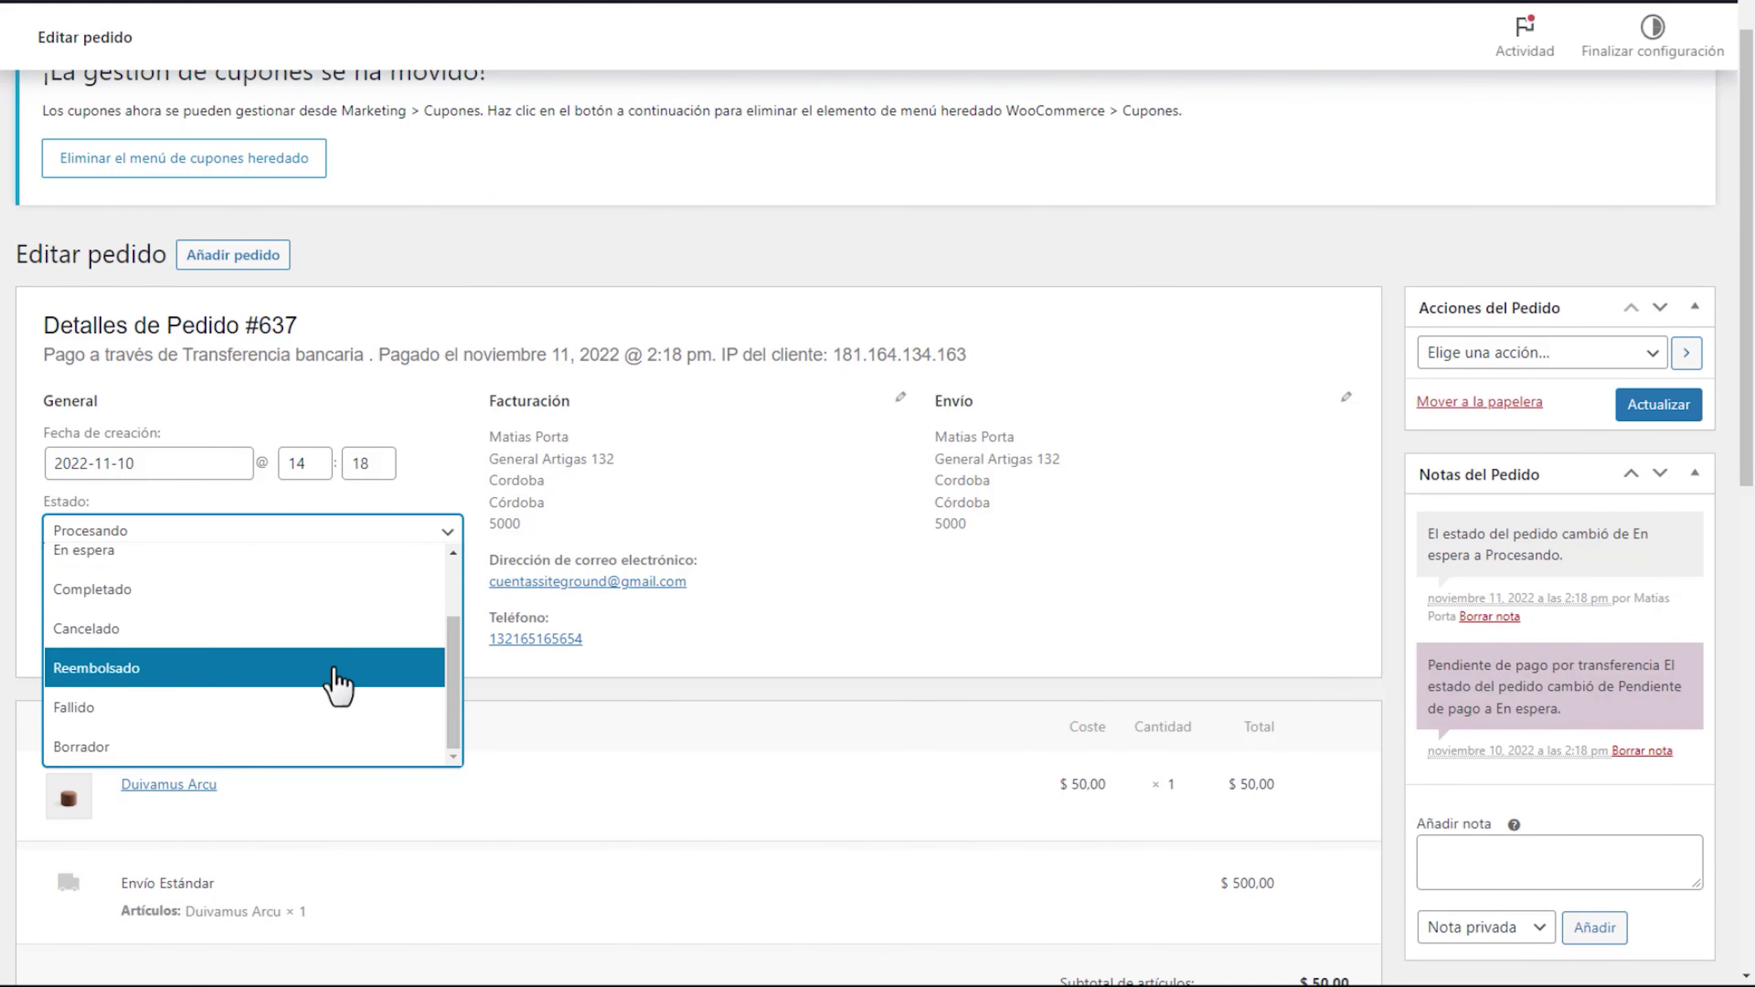
pyautogui.click(324, 729)
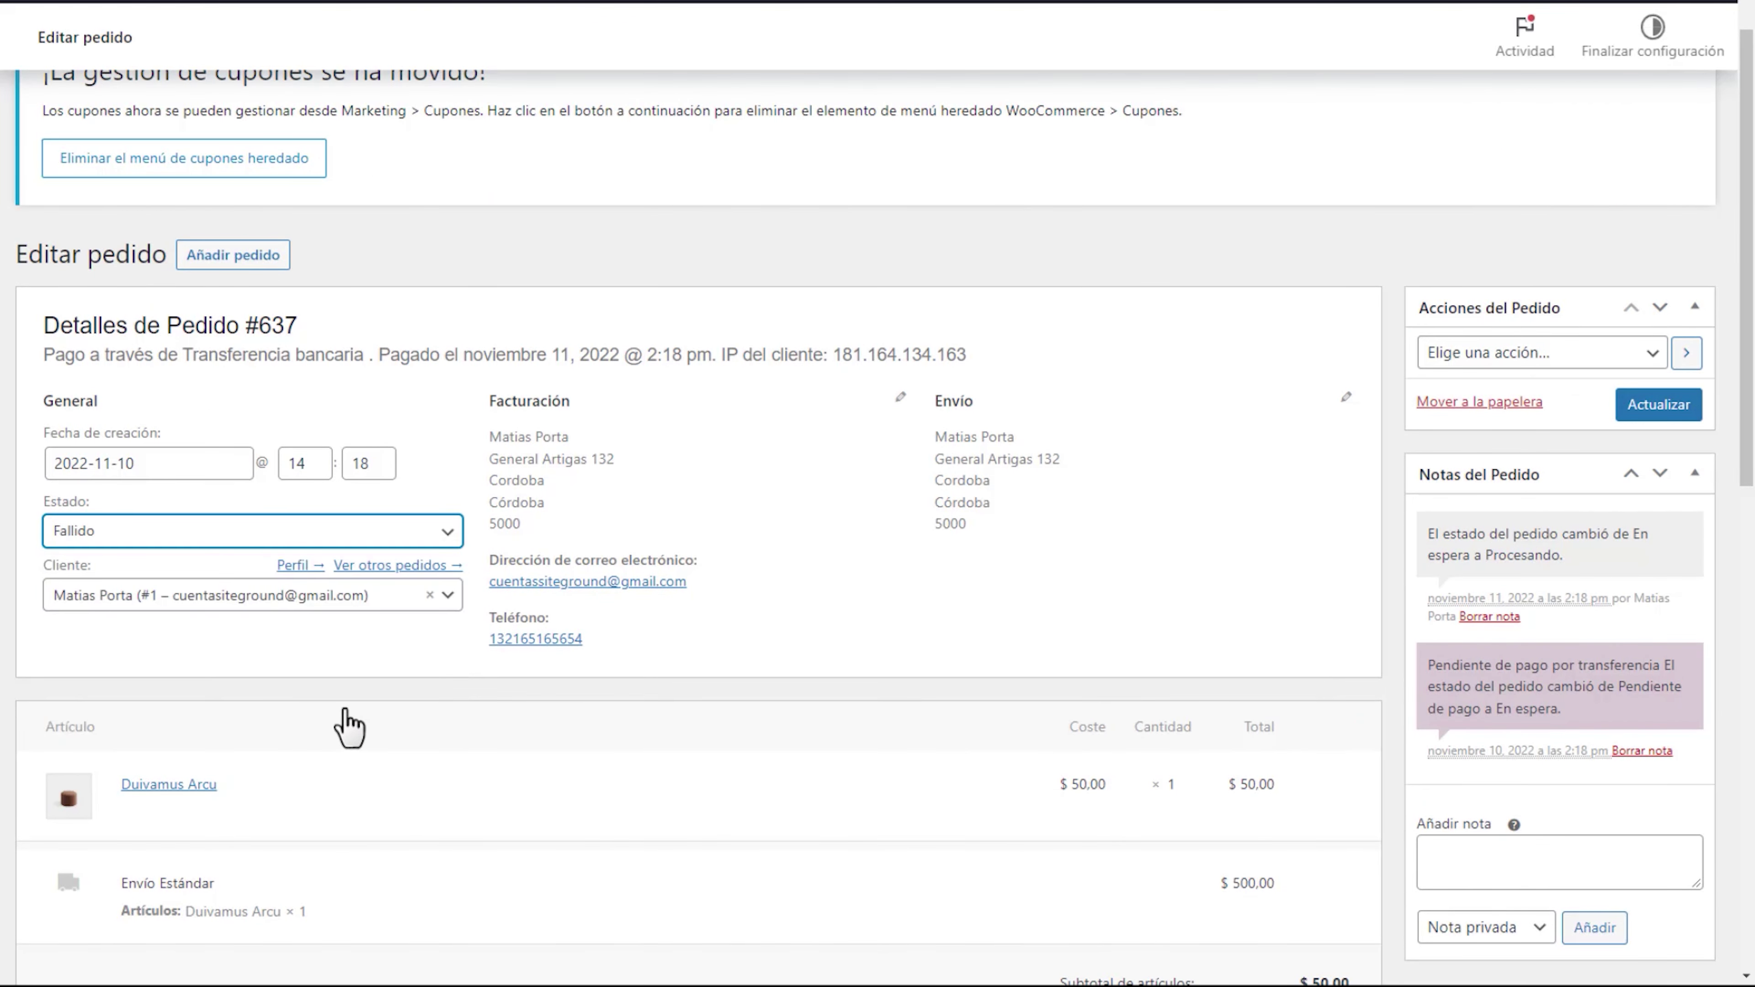
pyautogui.click(1628, 429)
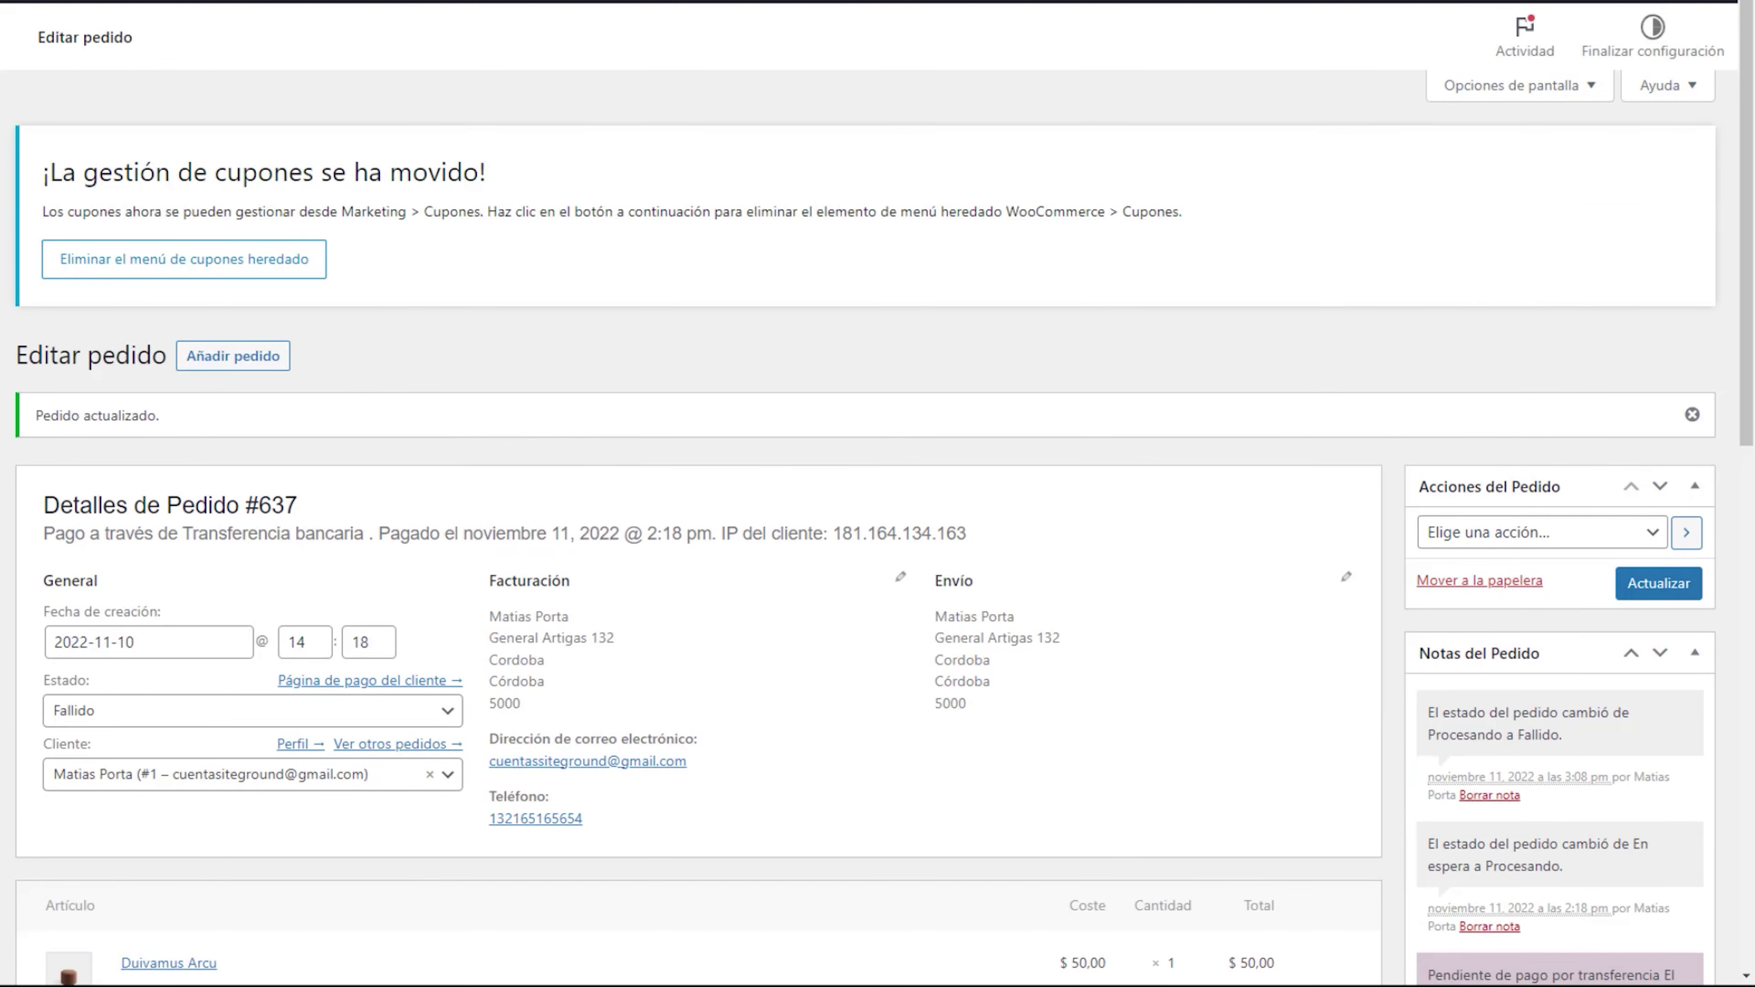
pyautogui.hotkey('alt', 'Left')
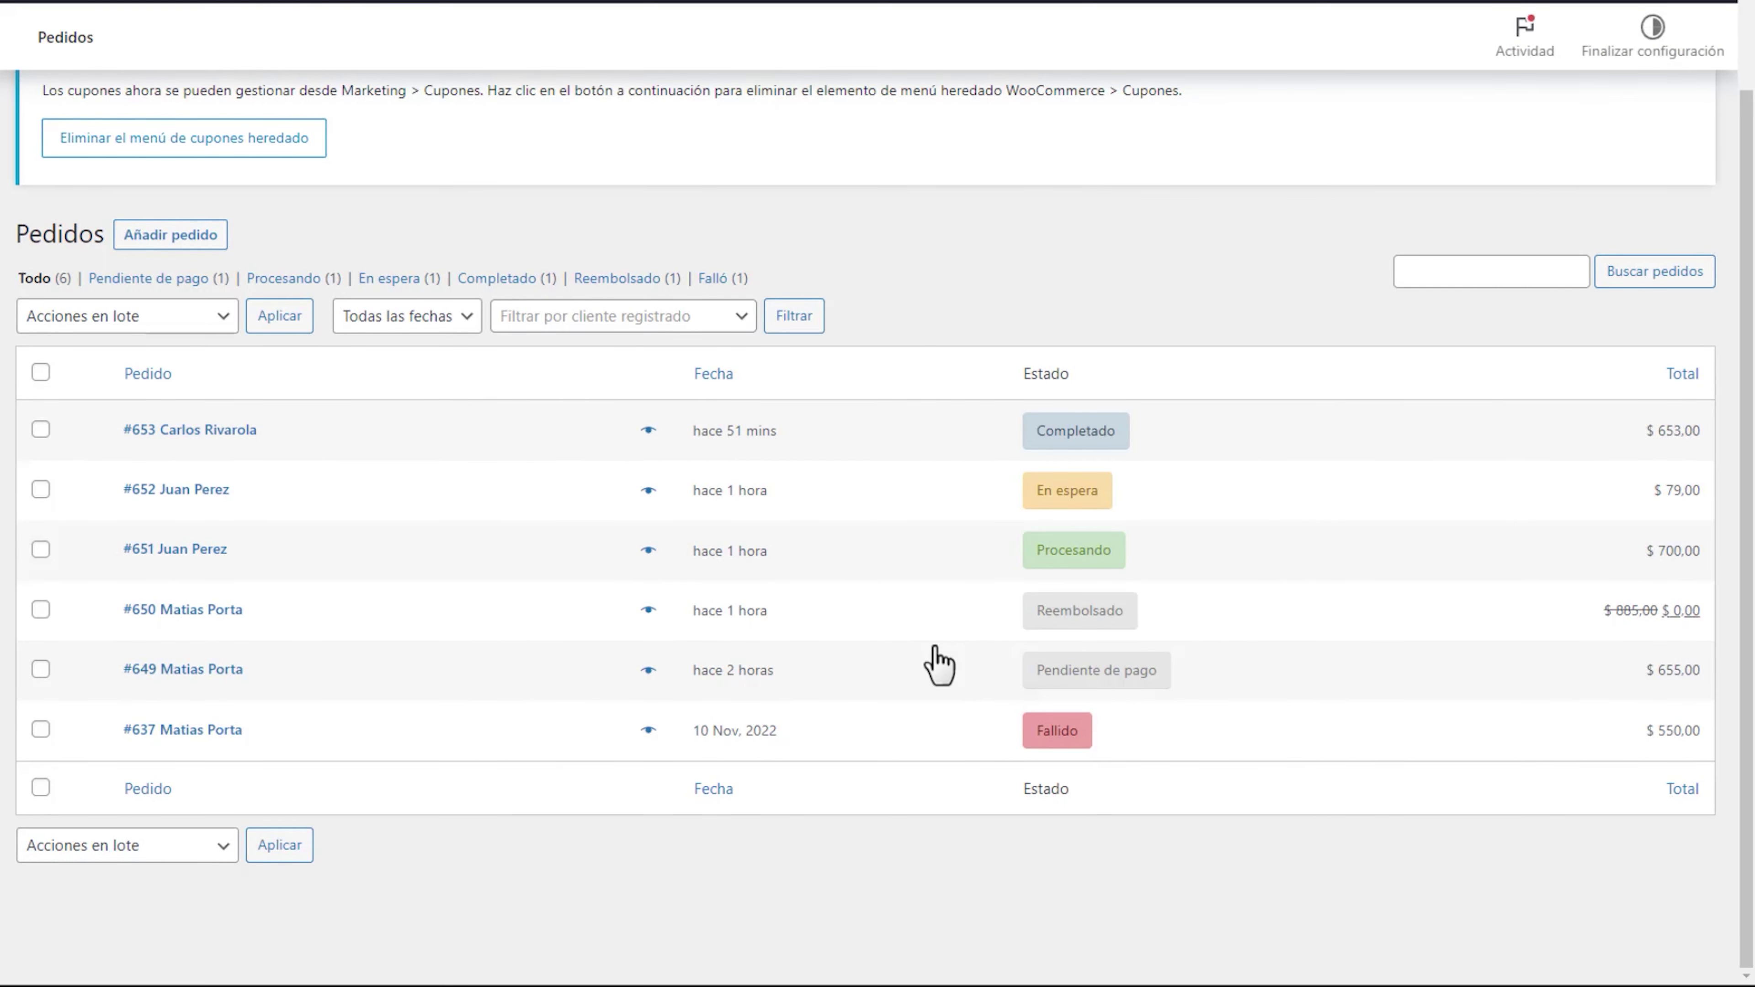
# Step: Leave the date and registered-customer filters unchanged and switch to the Clientes report
pyautogui.click(467, 322)
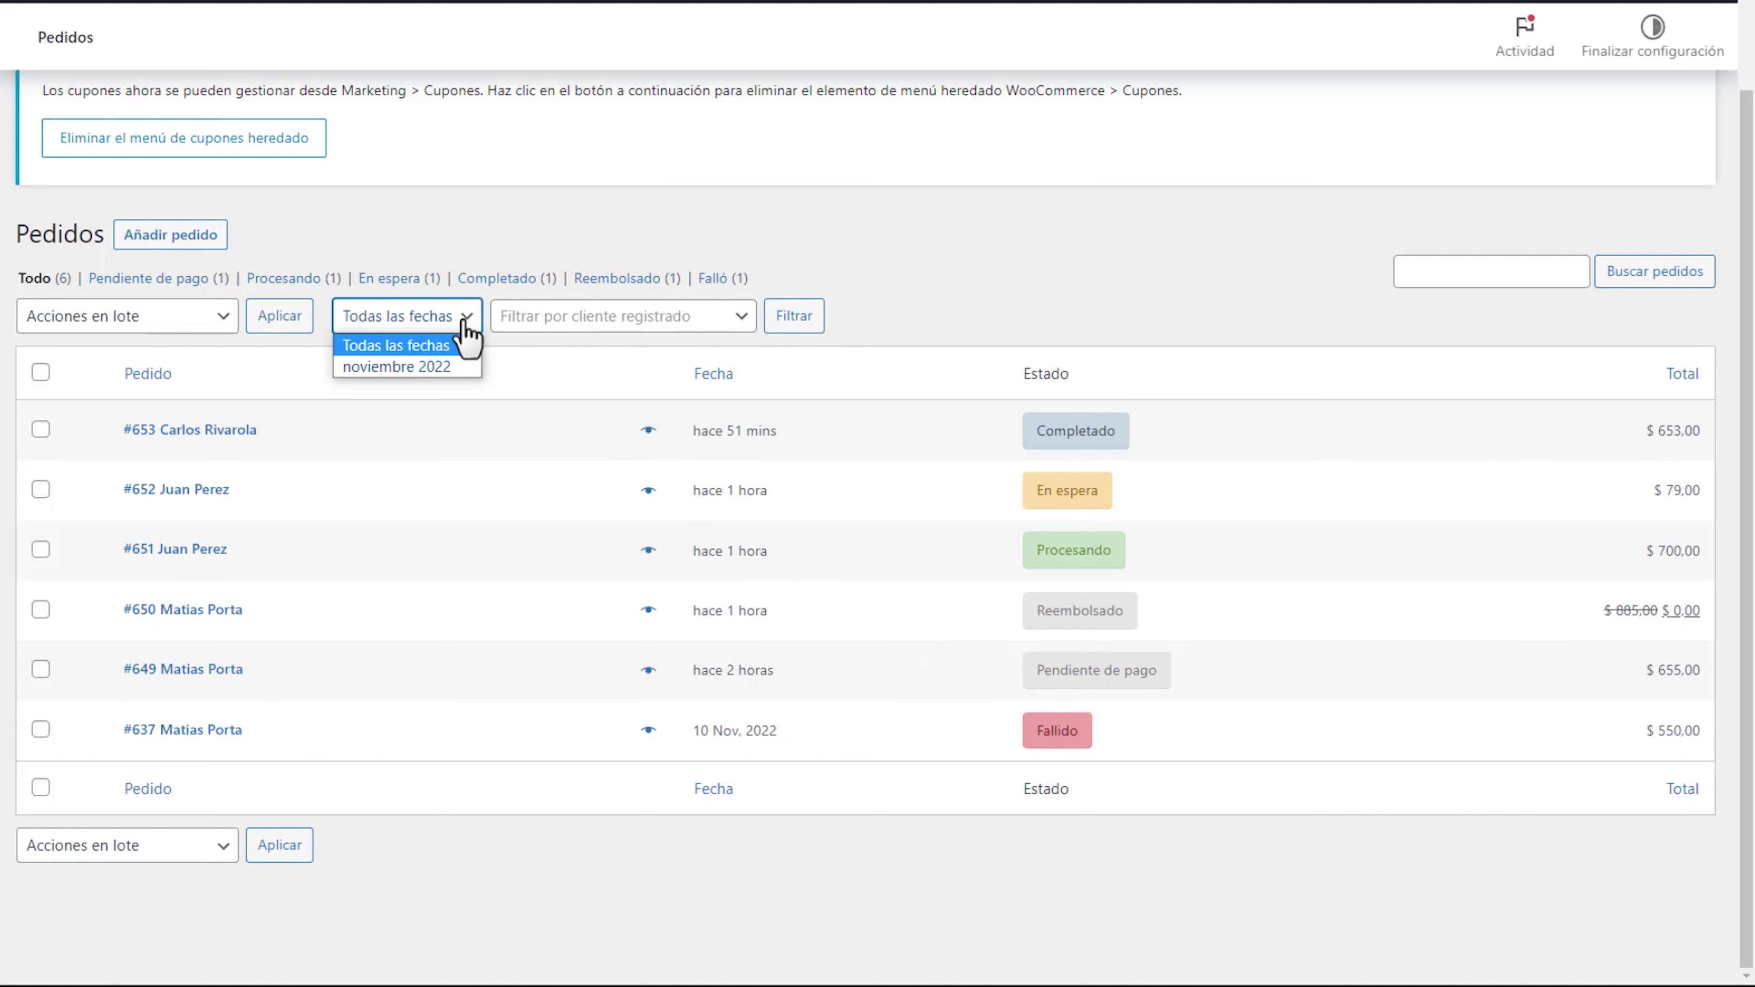
pyautogui.click(464, 322)
pyautogui.click(586, 325)
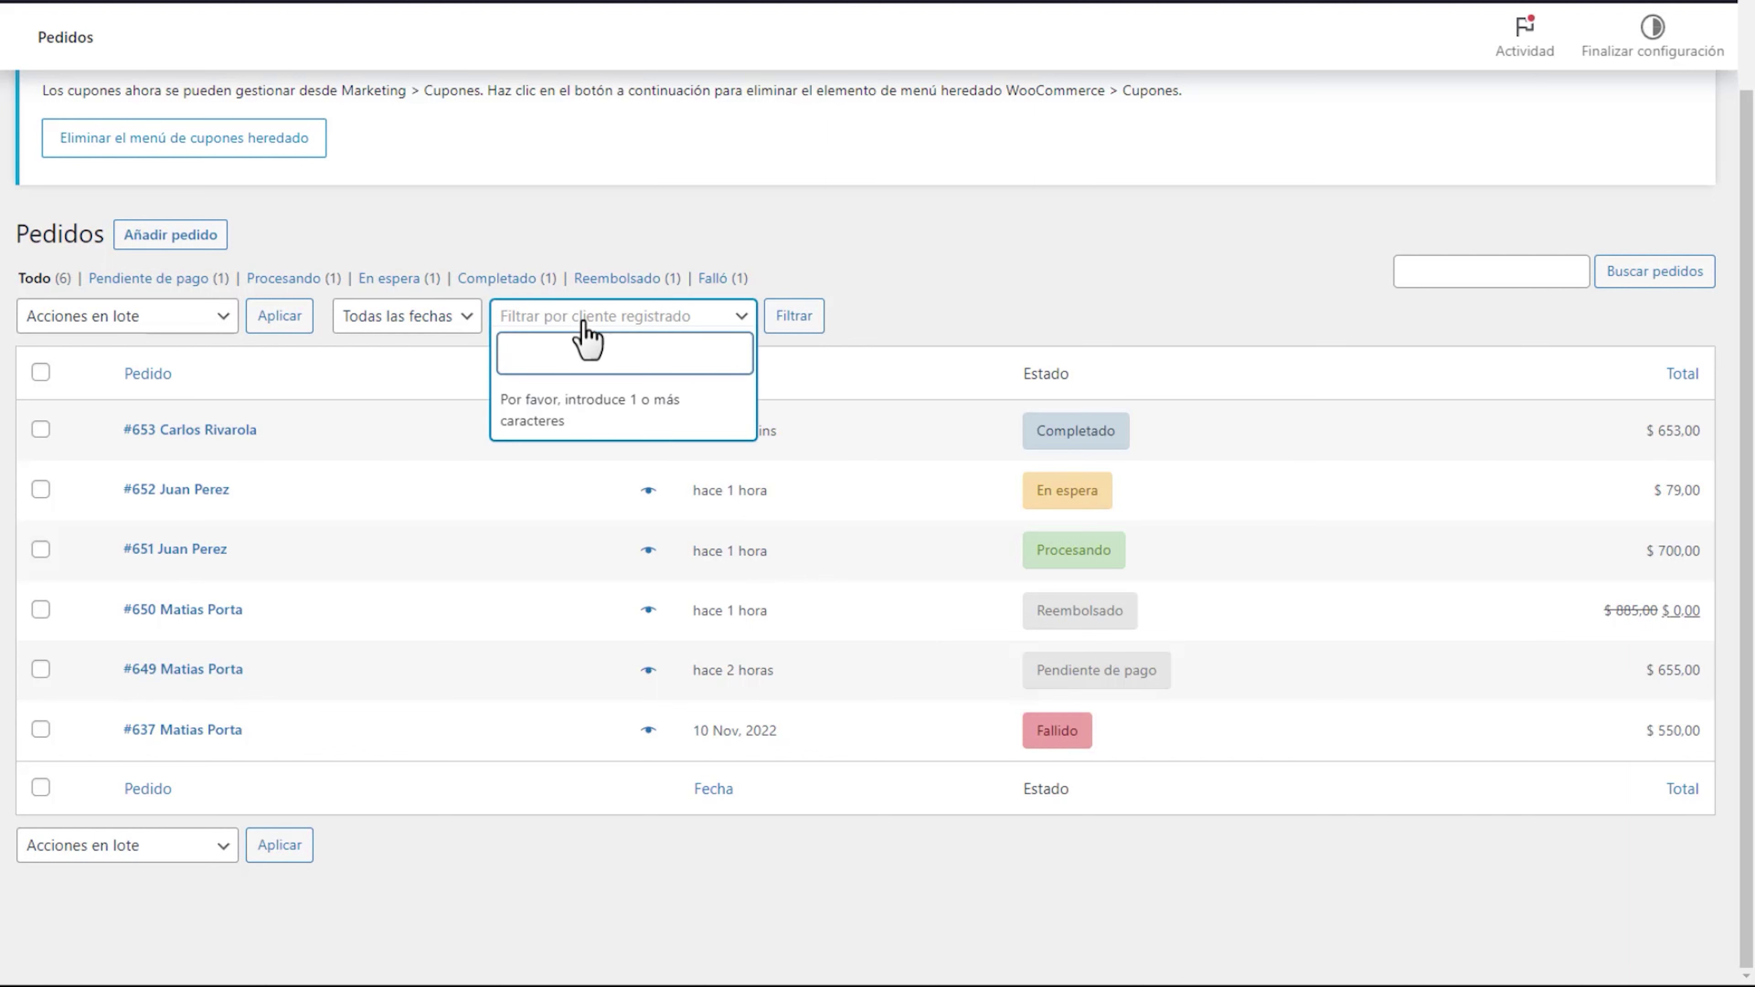
pyautogui.click(919, 323)
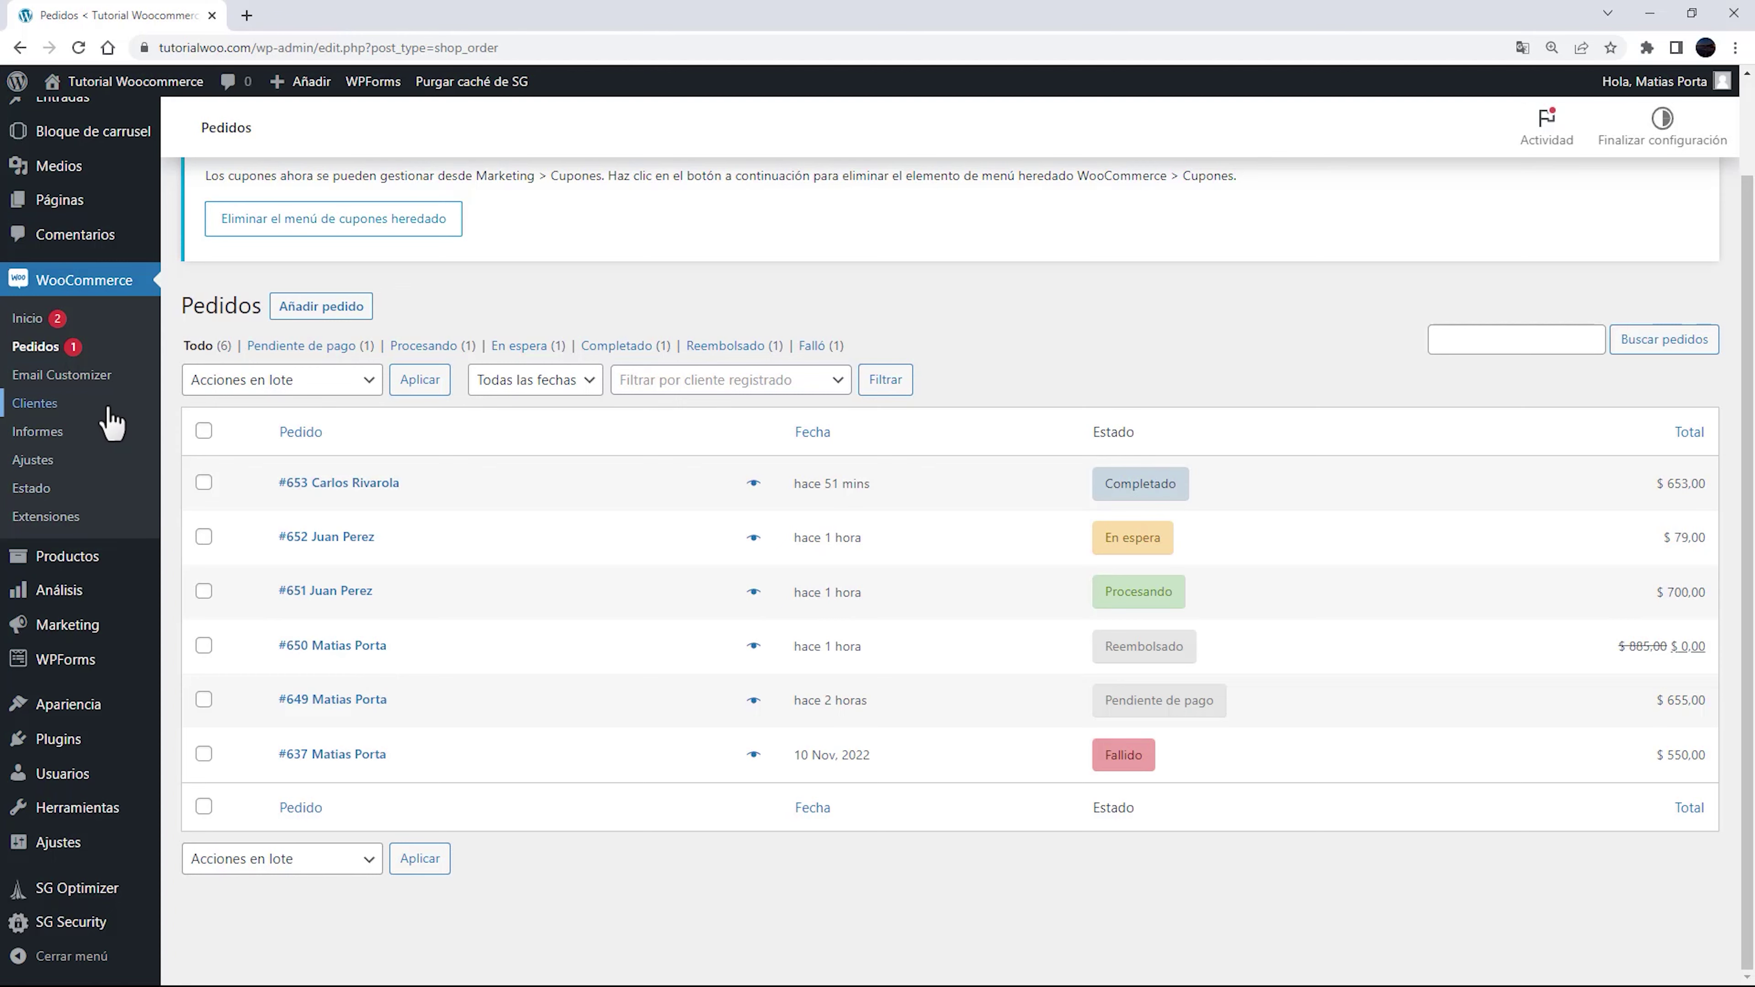
pyautogui.click(111, 404)
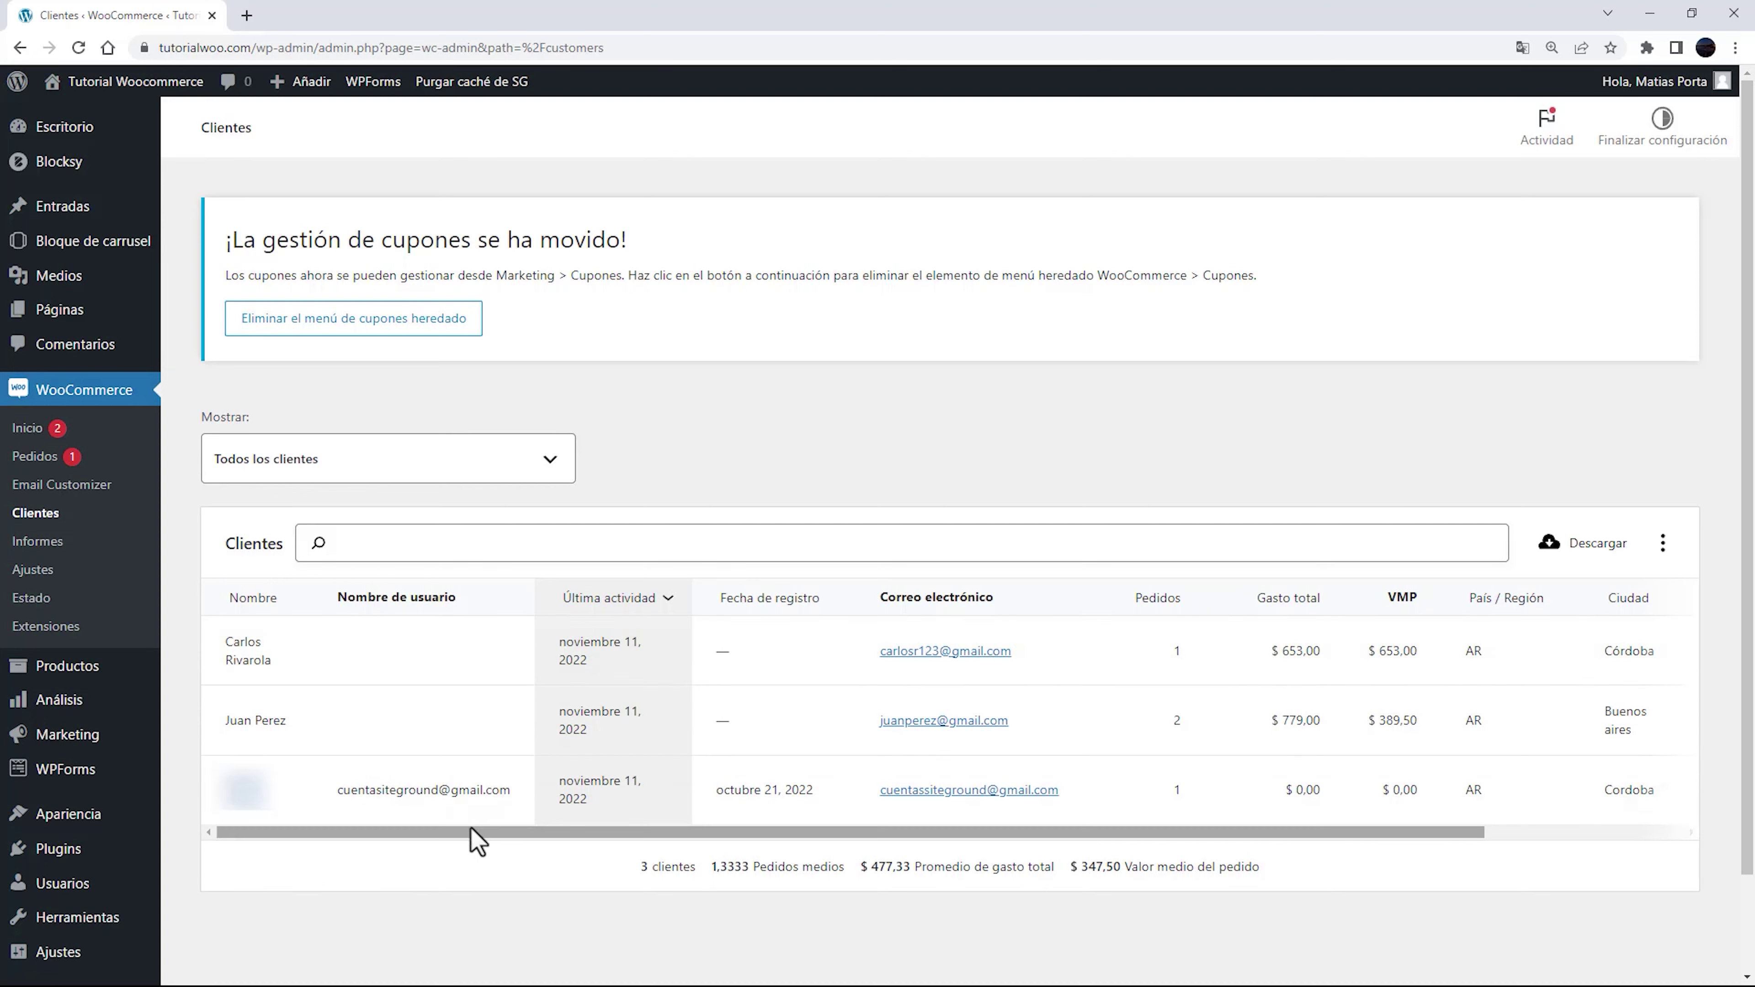
# Step: Scroll the customers table sideways to review its columns, including VMP
pyautogui.moveTo(476, 835); pyautogui.dragTo(599, 832)
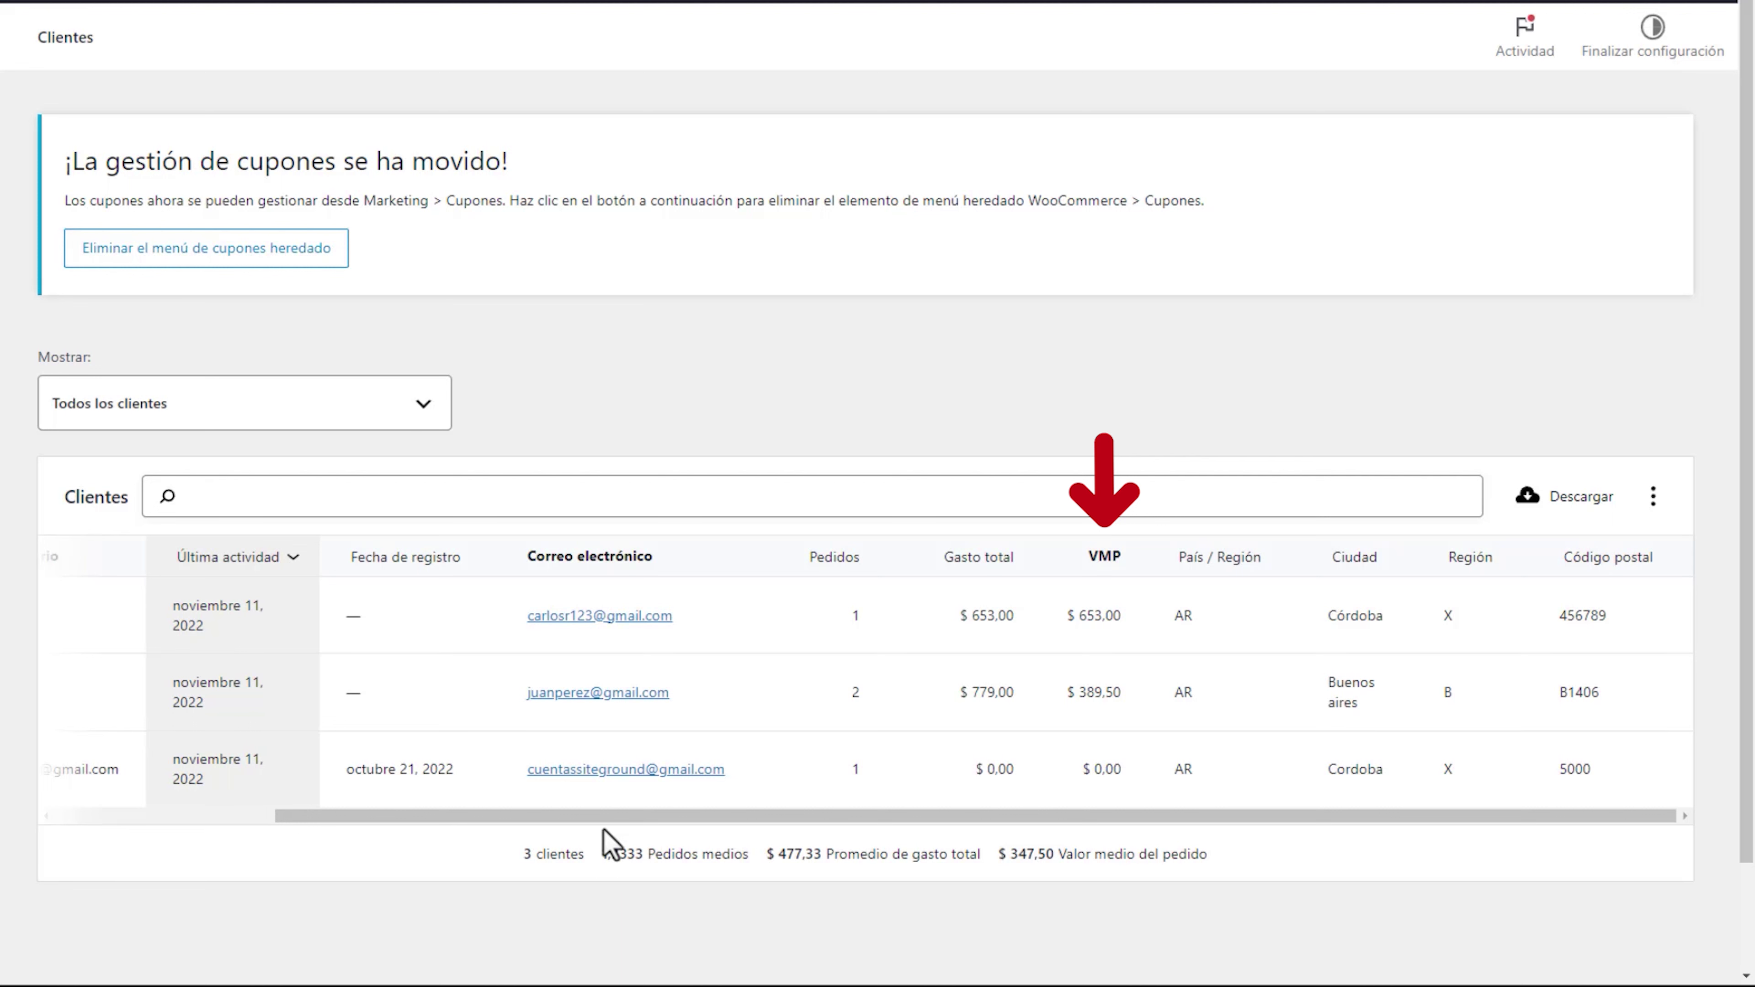
pyautogui.doubleClick(1115, 555)
pyautogui.click(1059, 573)
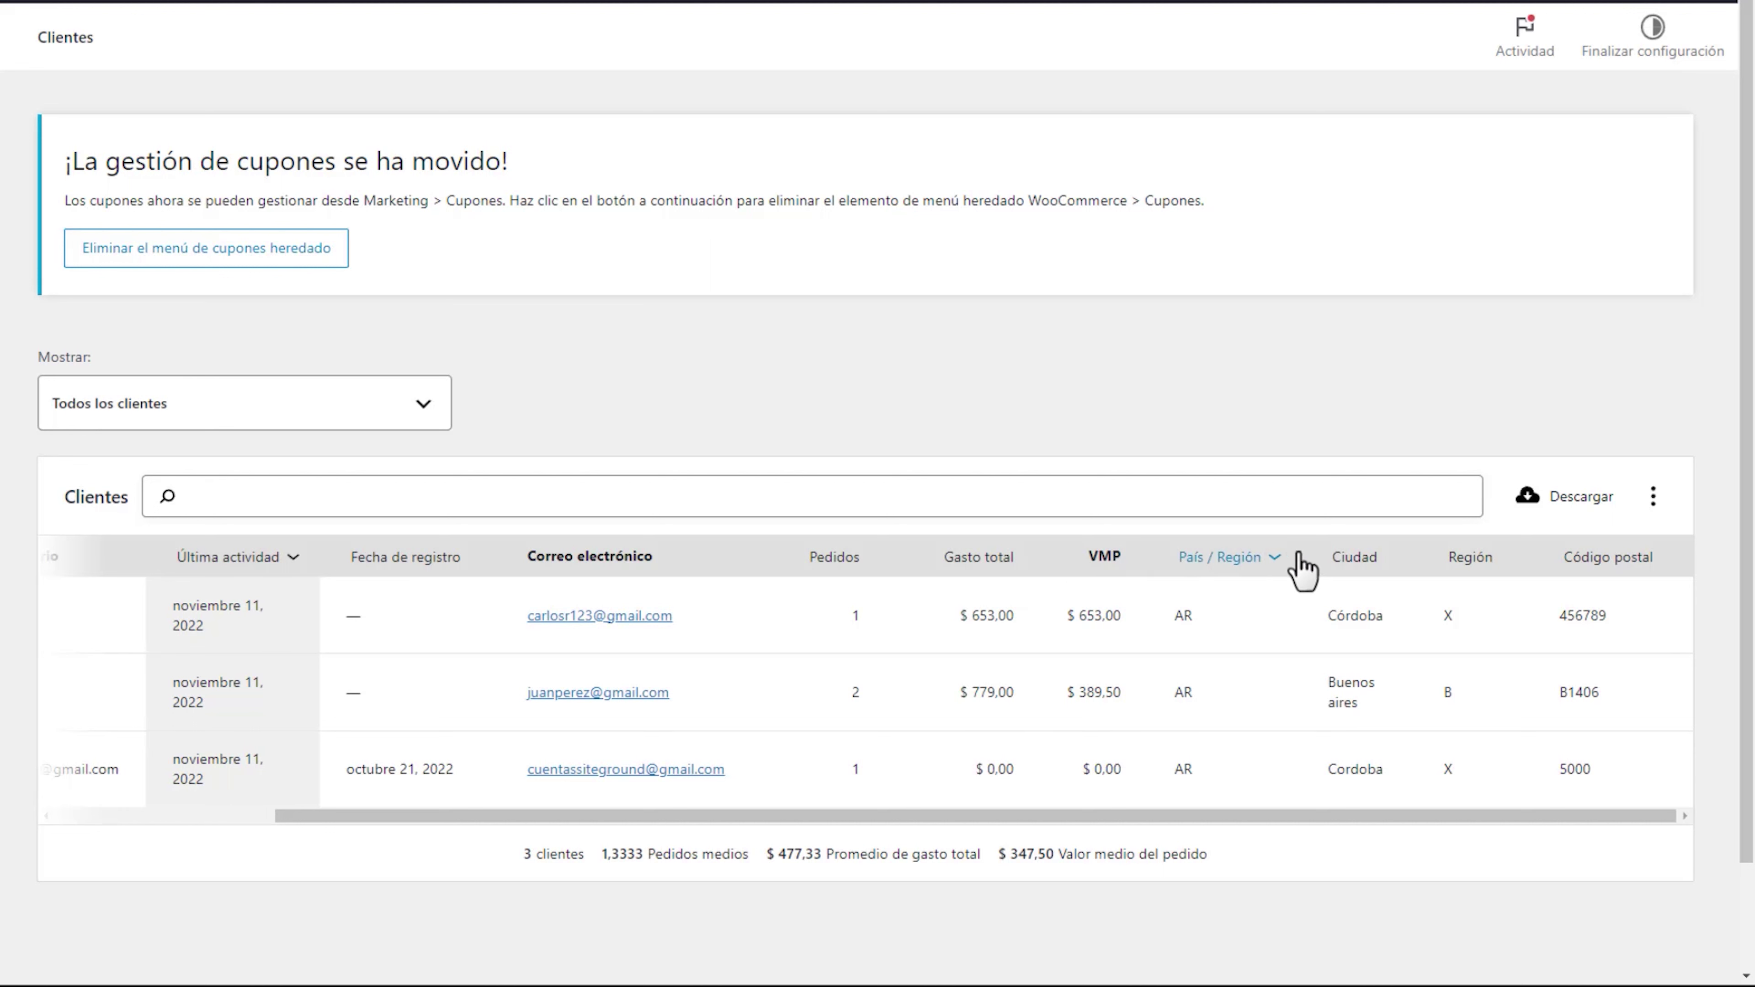
pyautogui.click(1369, 493)
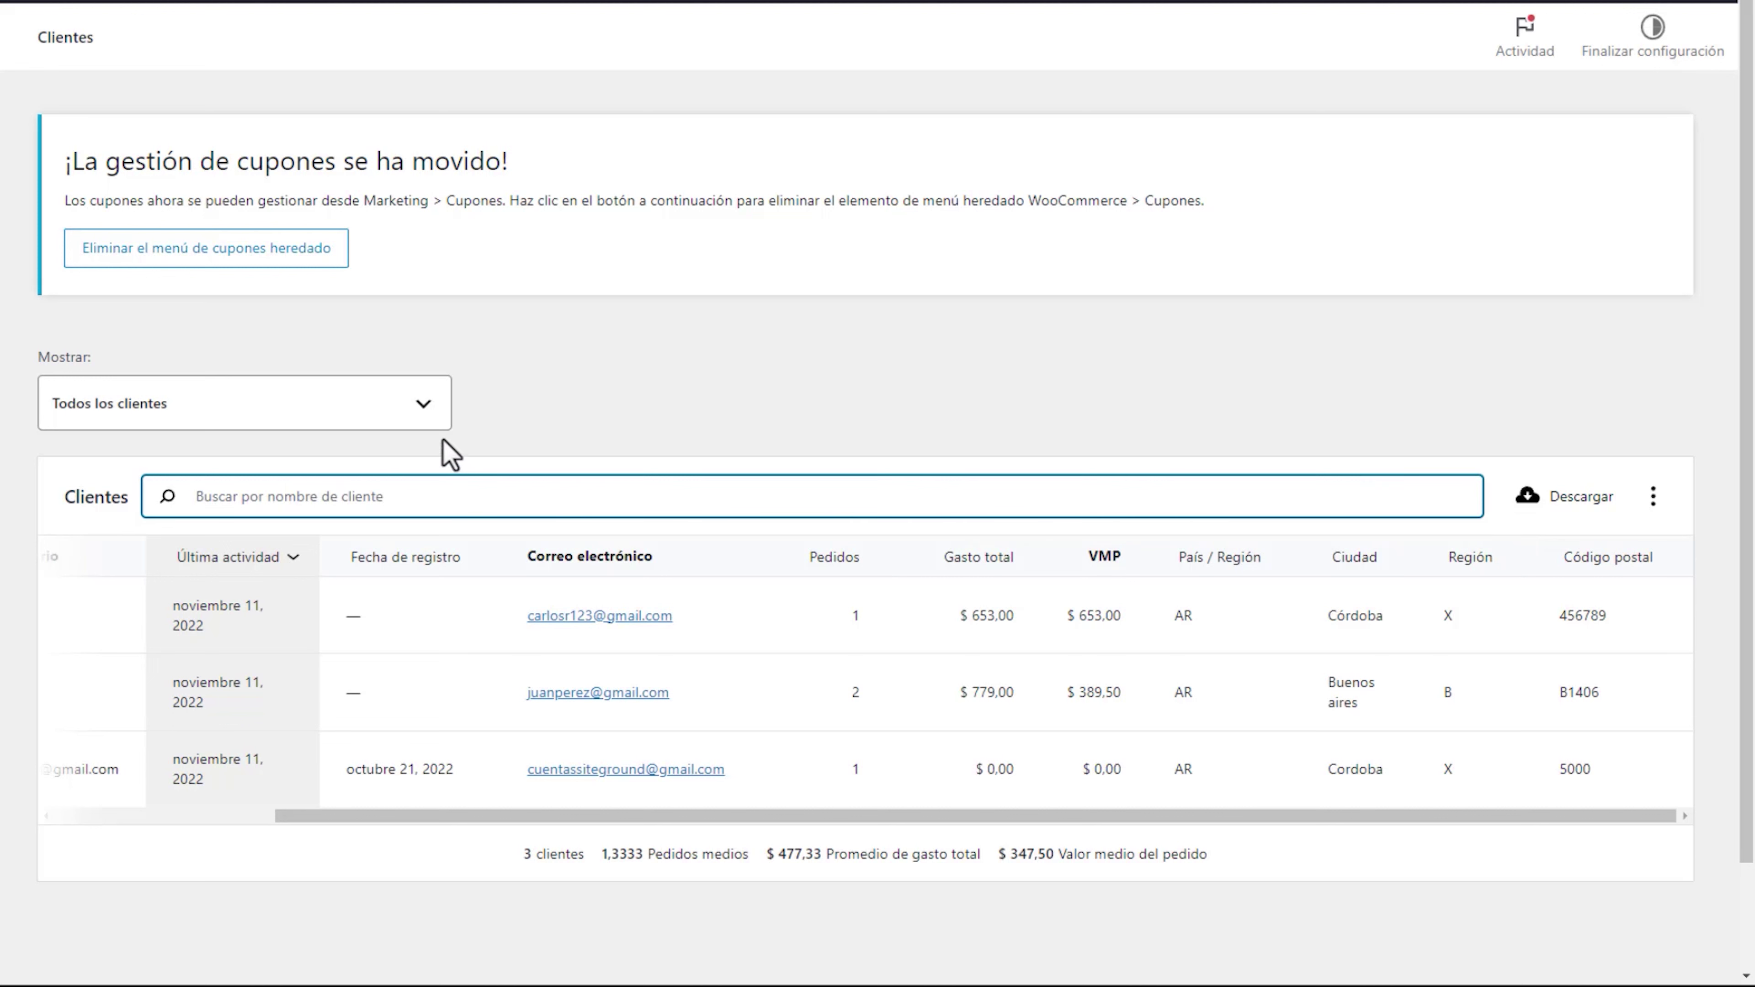
# Step: Set the Mostrar choice to Cliente único to reveal the customer search field
pyautogui.click(429, 412)
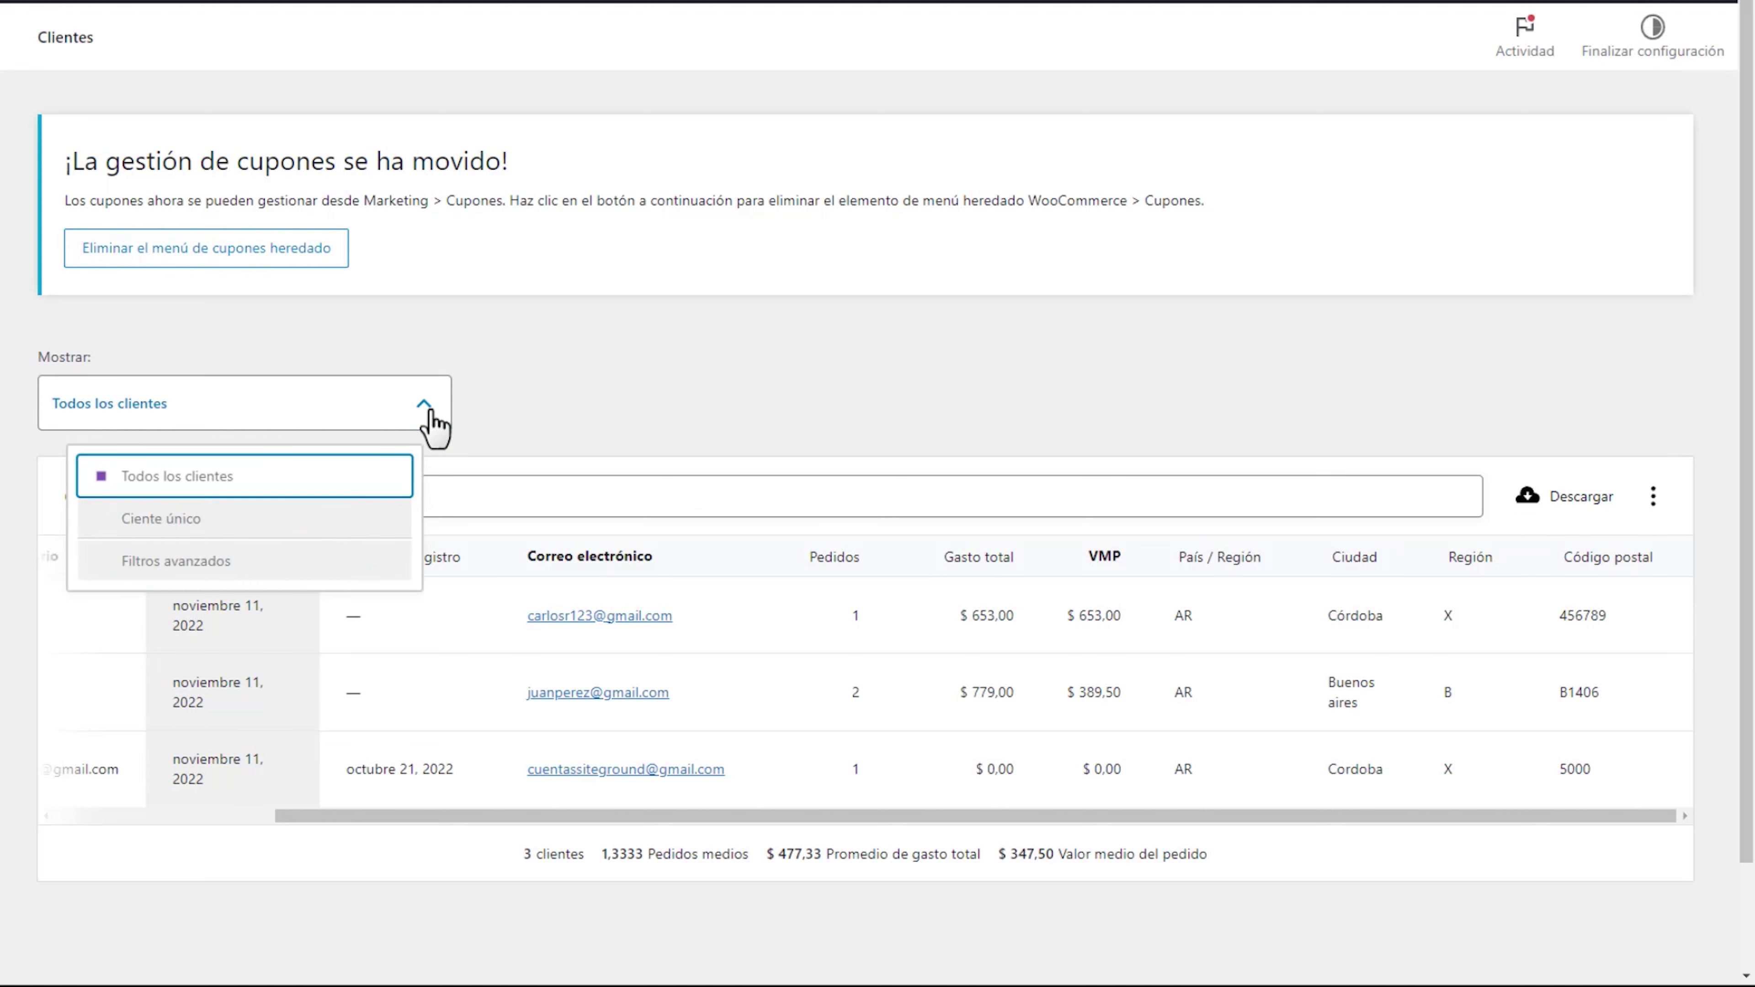
pyautogui.click(354, 519)
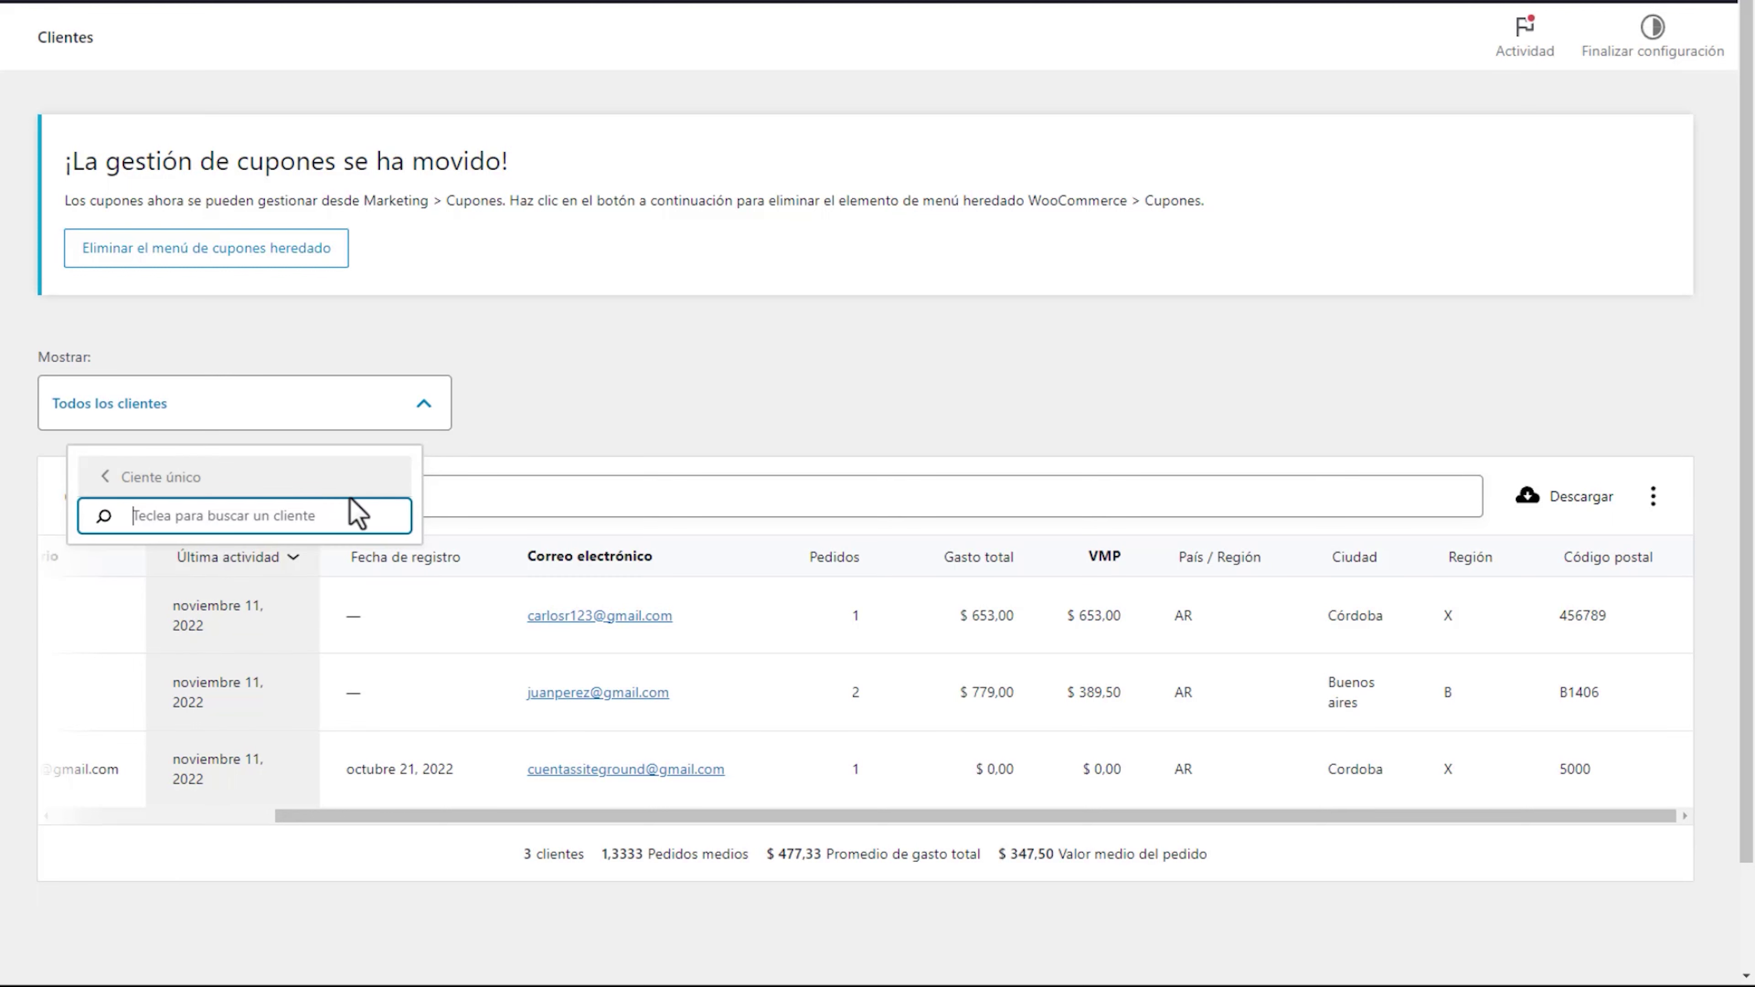
pyautogui.click(415, 419)
pyautogui.click(418, 422)
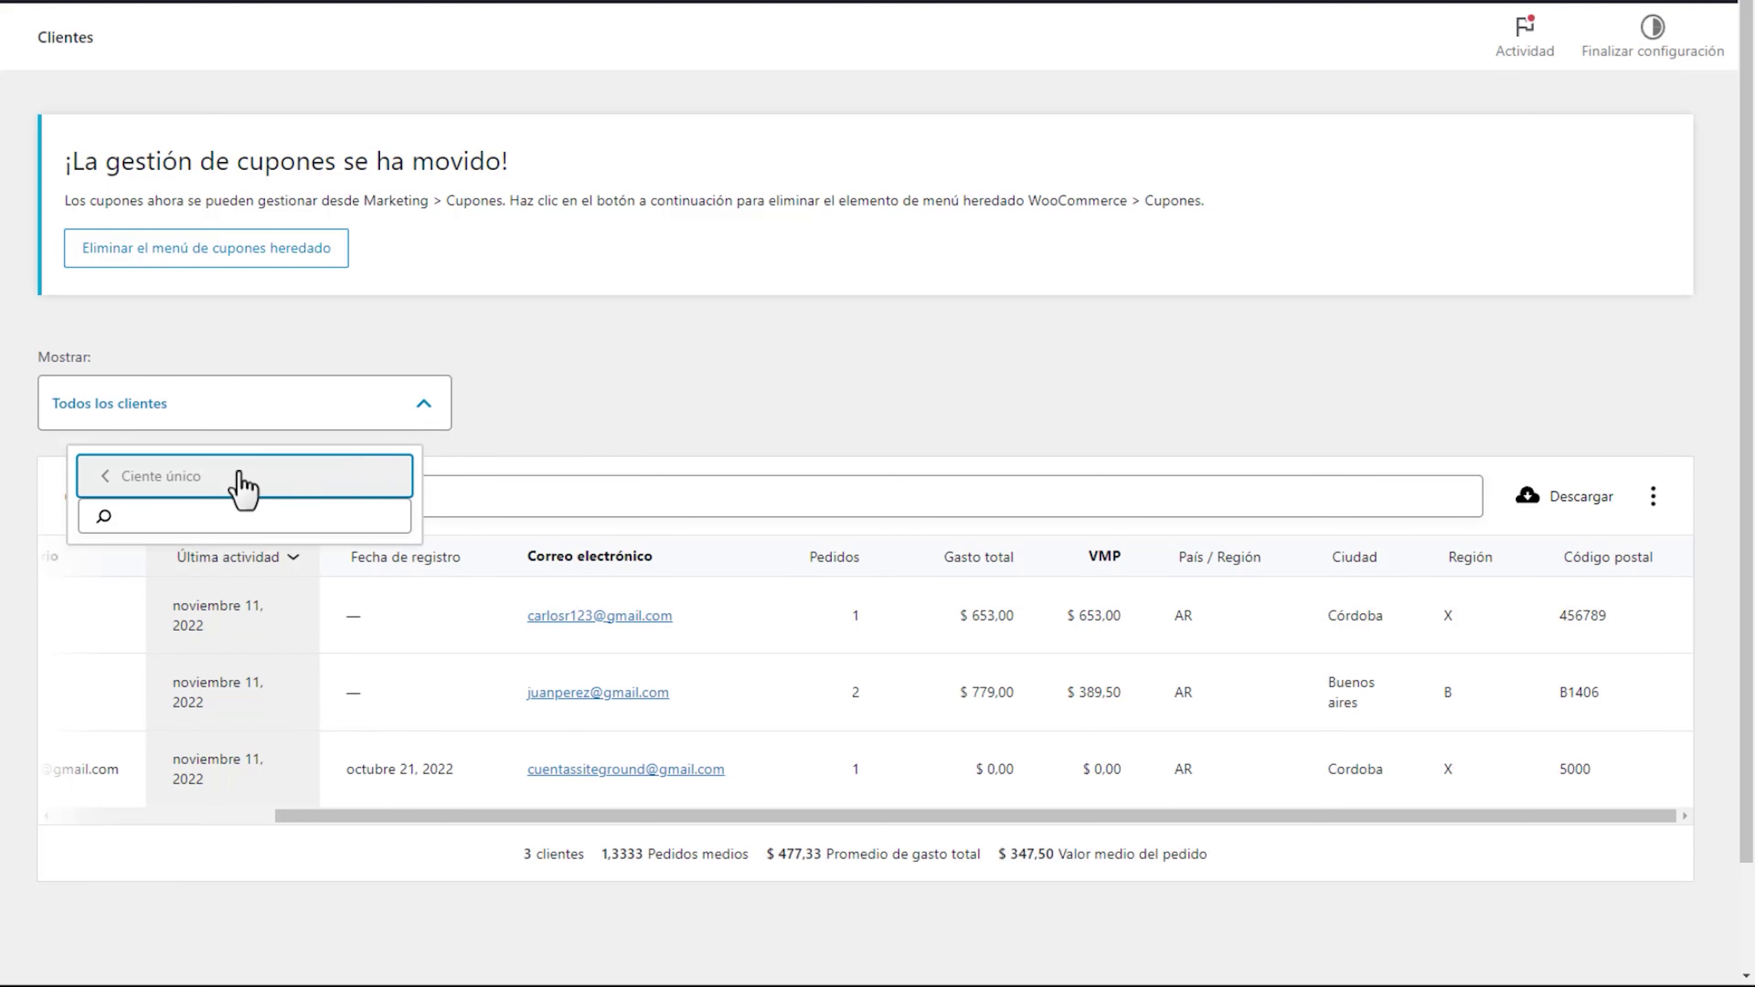
# Step: Switch to Filtros avanzados, then download the customer list as a CSV file
pyautogui.click(153, 492)
pyautogui.click(147, 562)
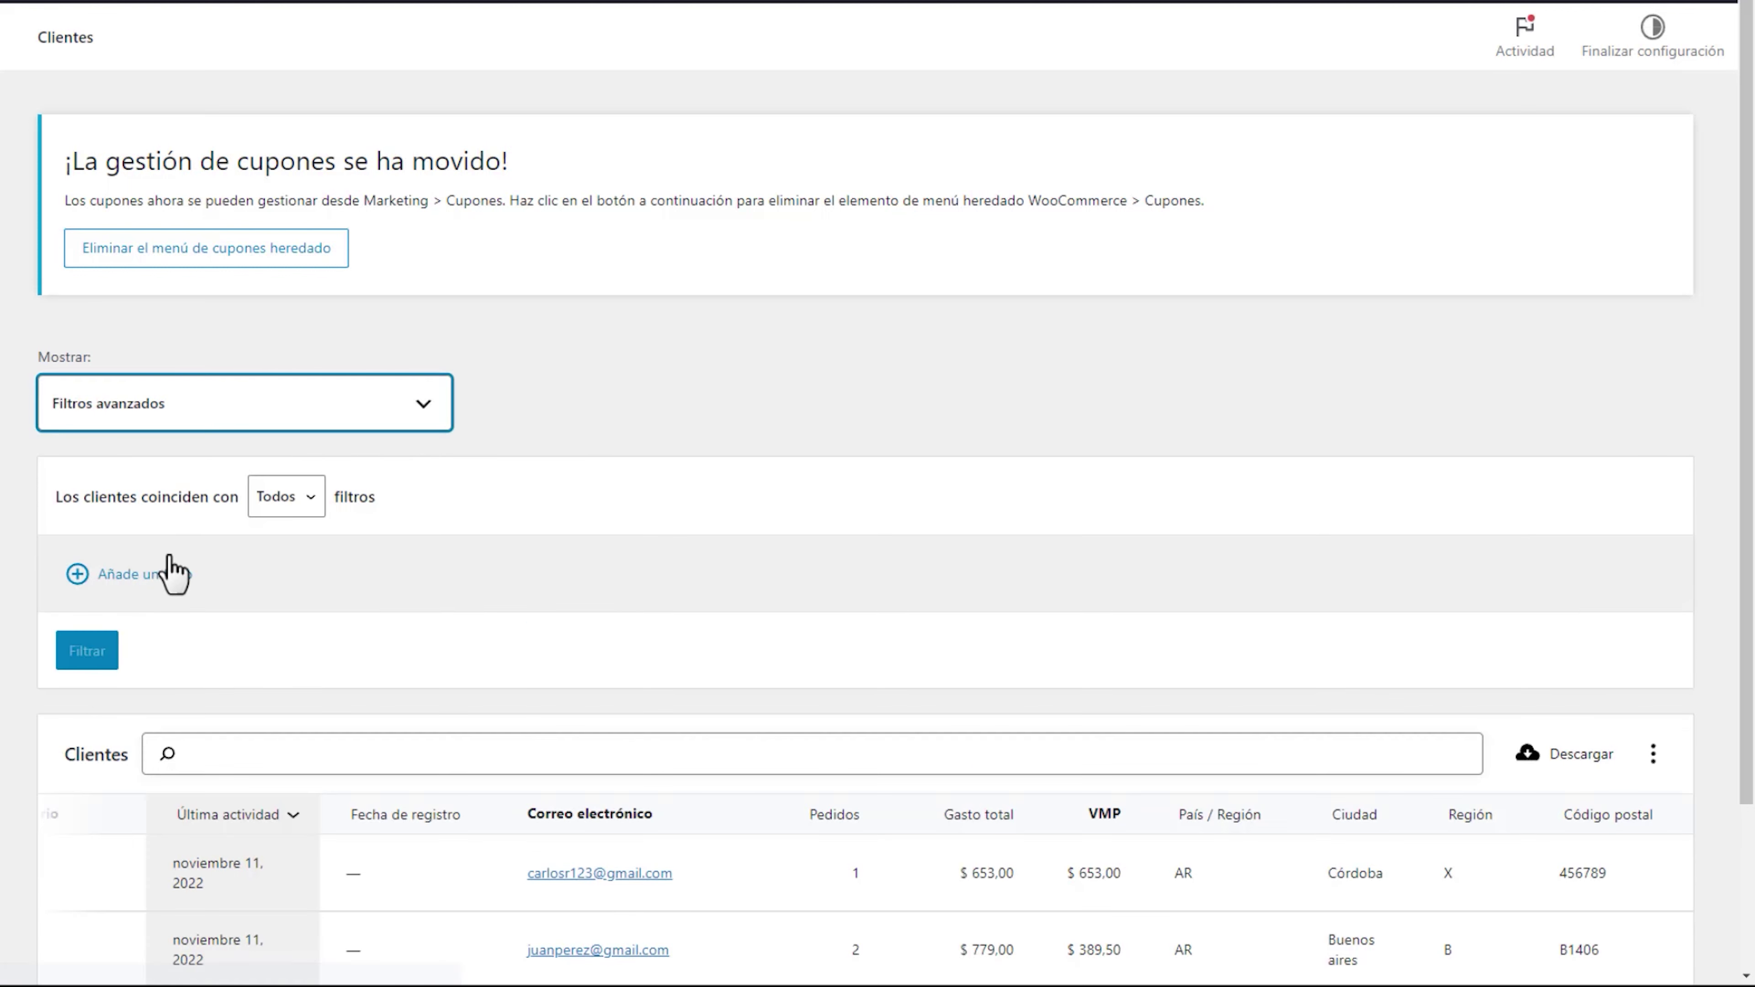
pyautogui.click(162, 584)
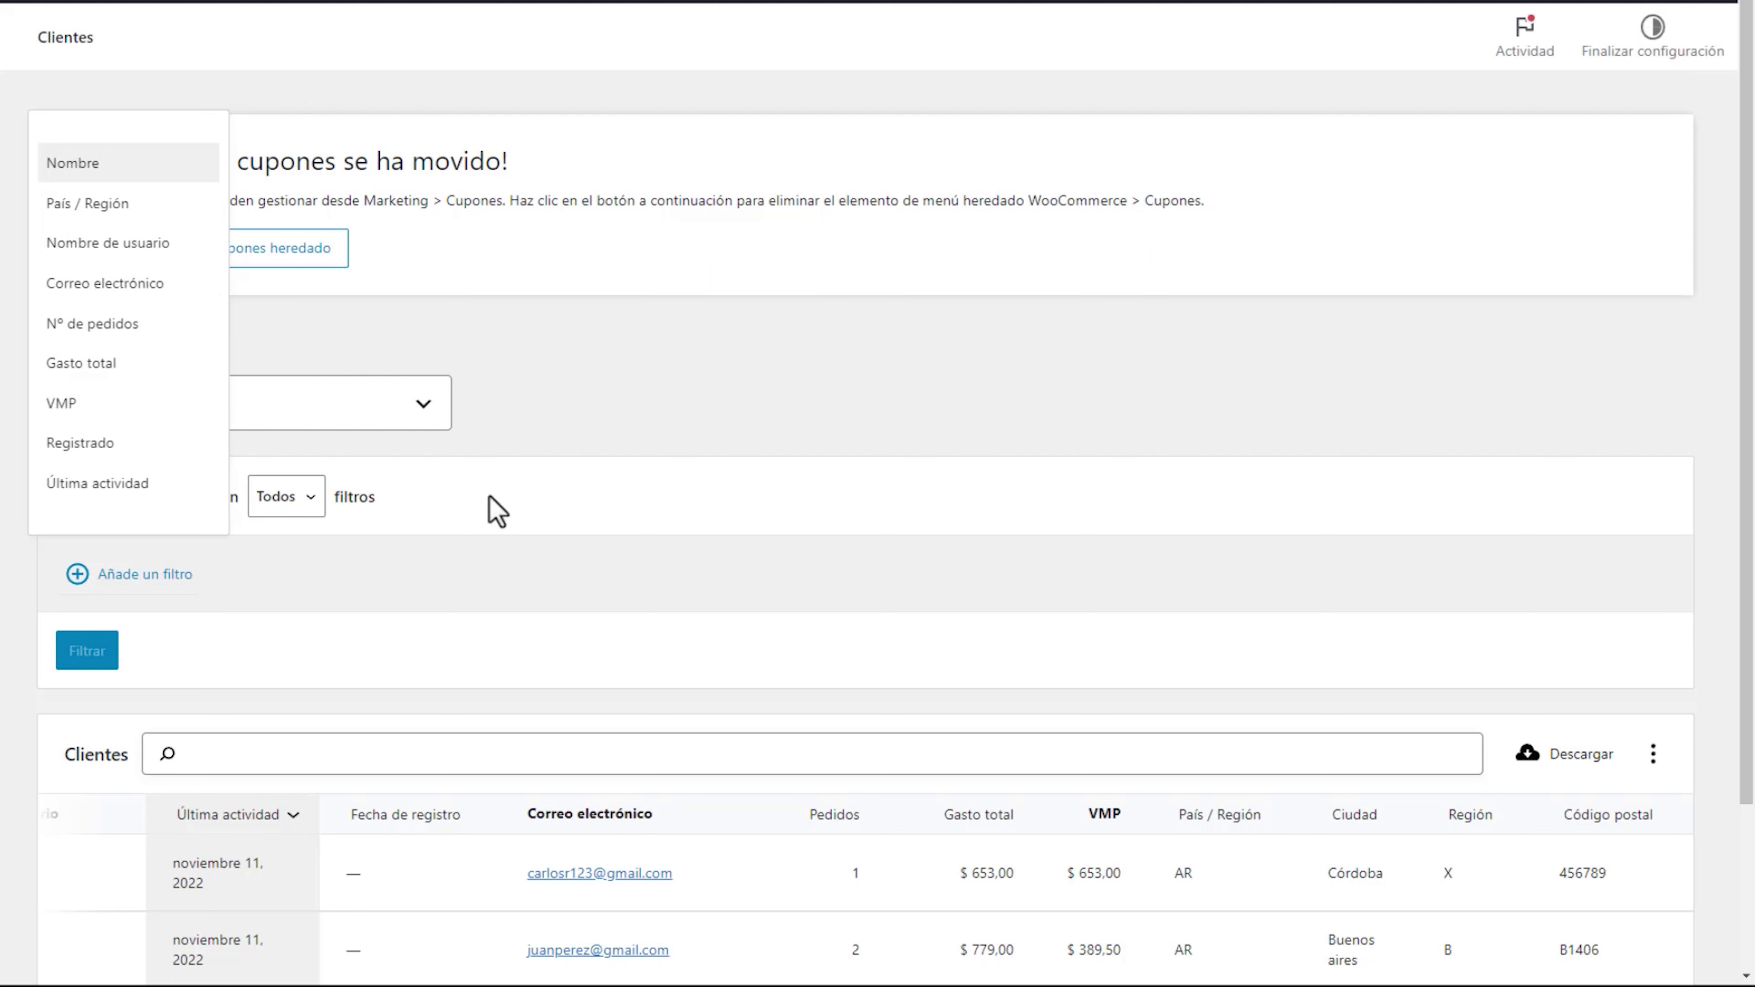
pyautogui.click(497, 511)
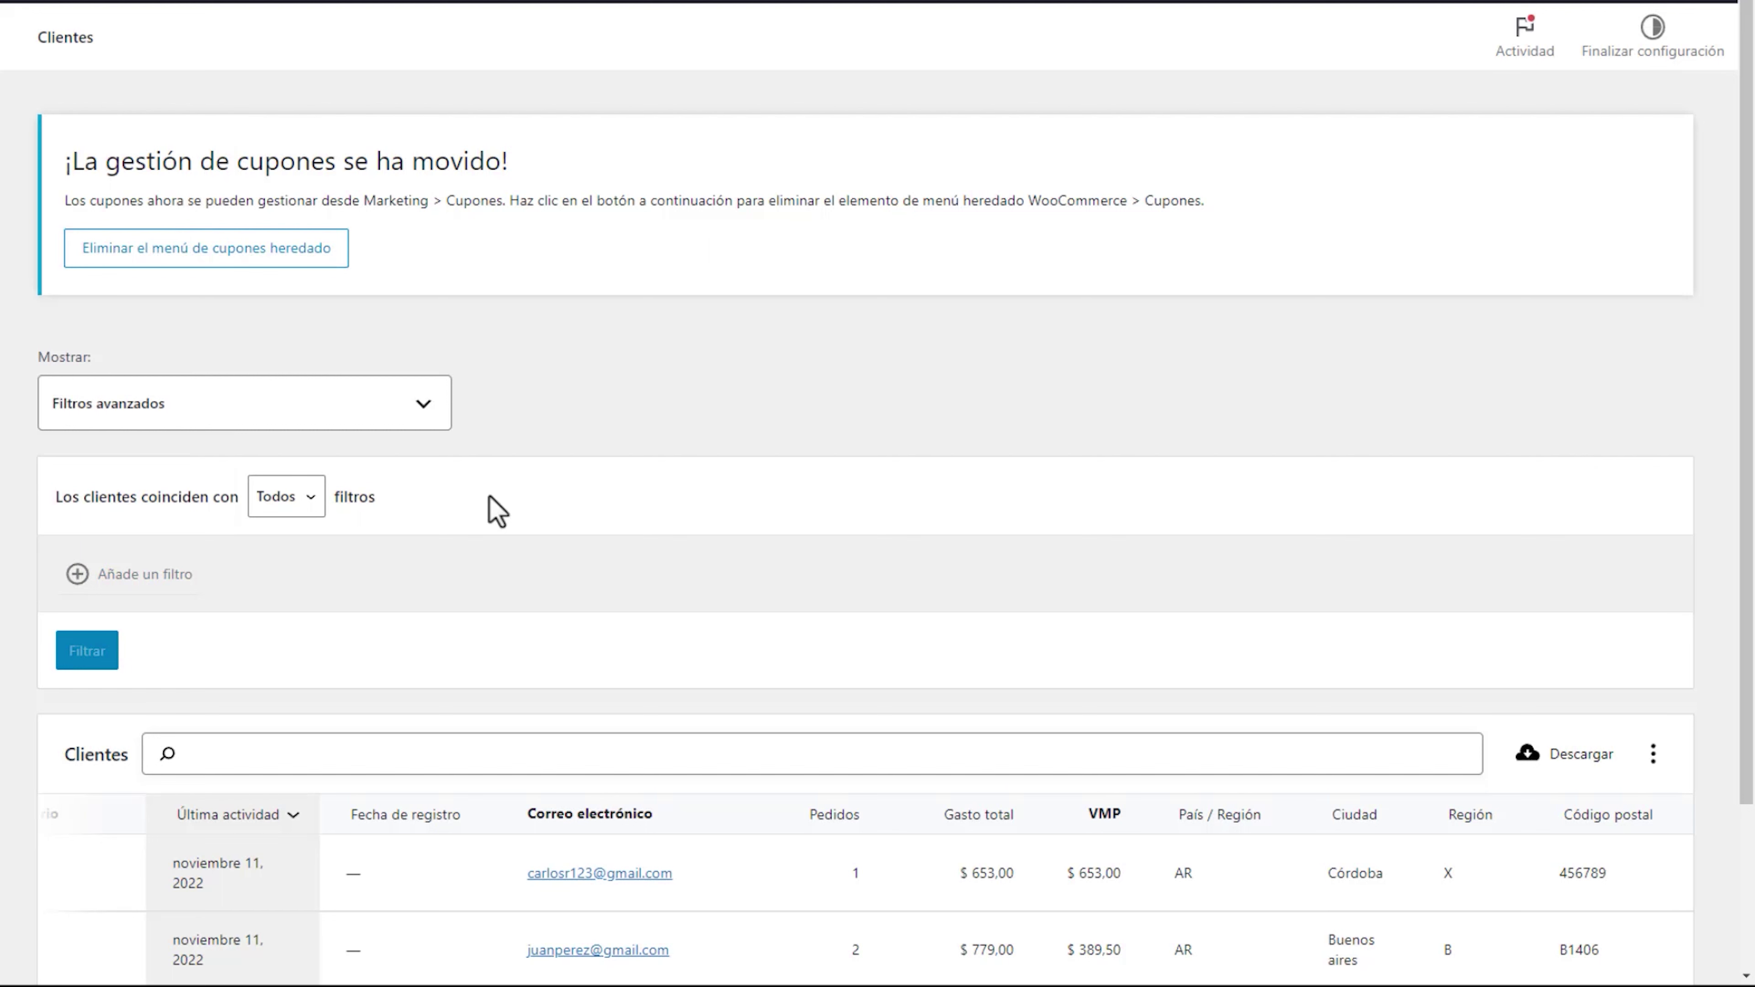
pyautogui.scroll(-3, 908, 529)
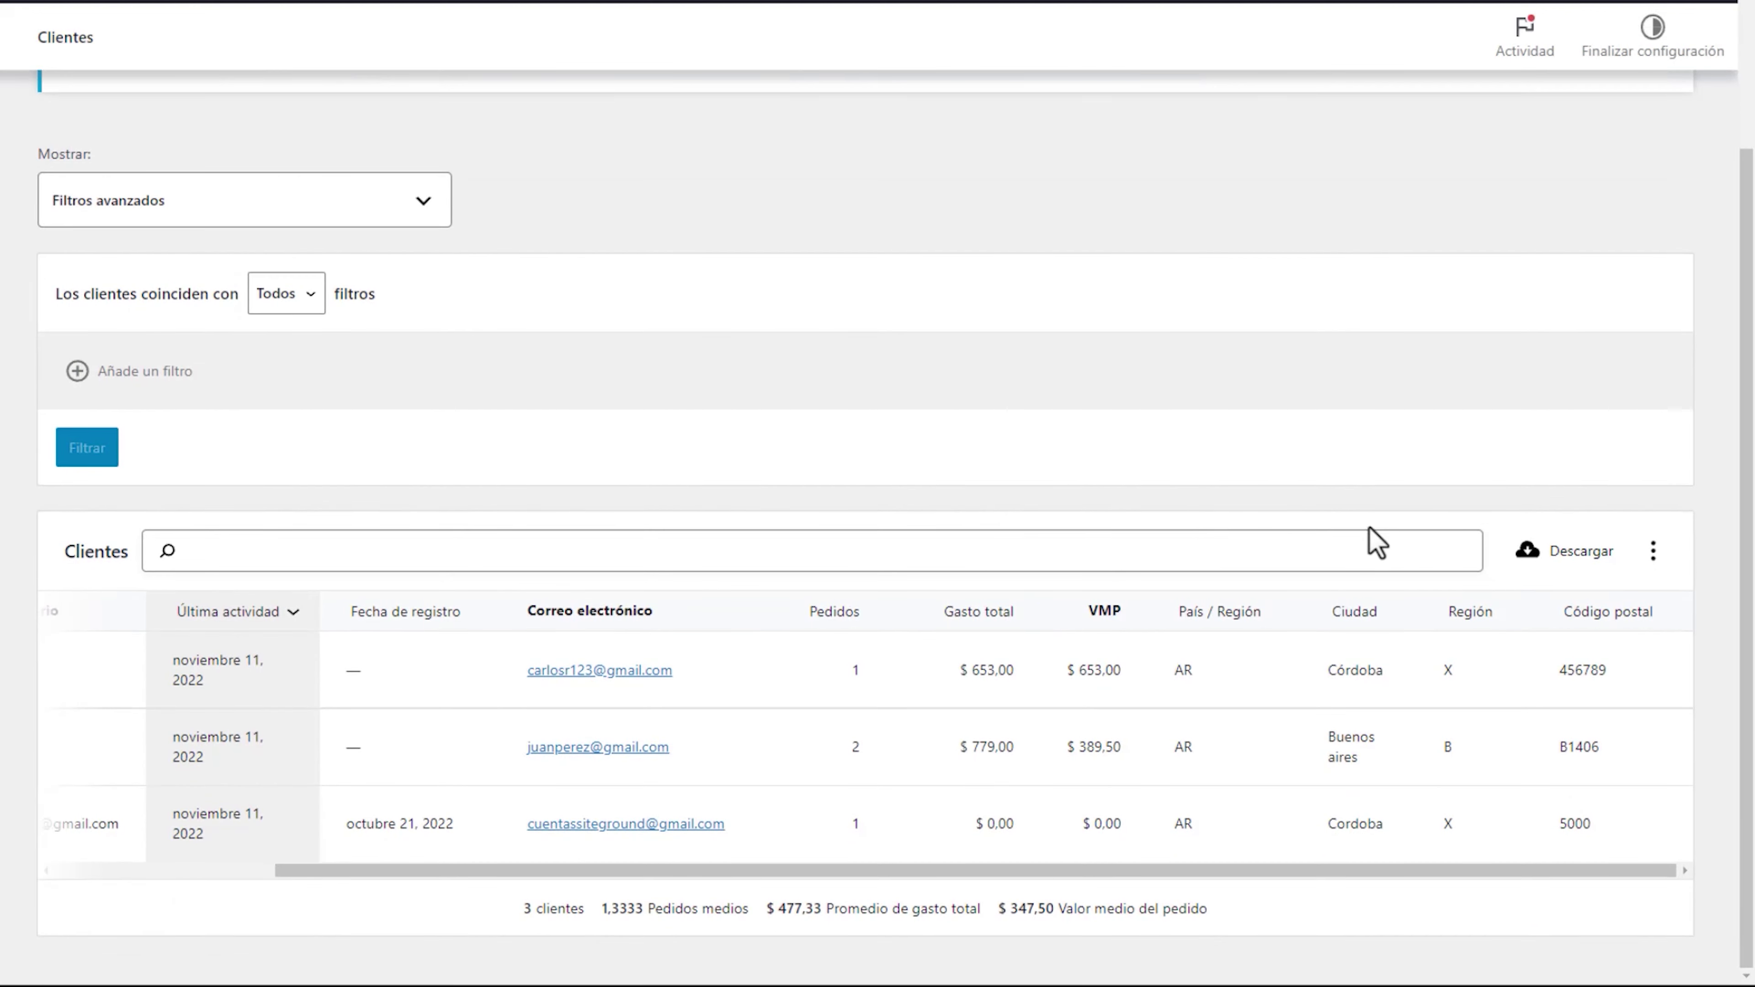
pyautogui.click(1564, 553)
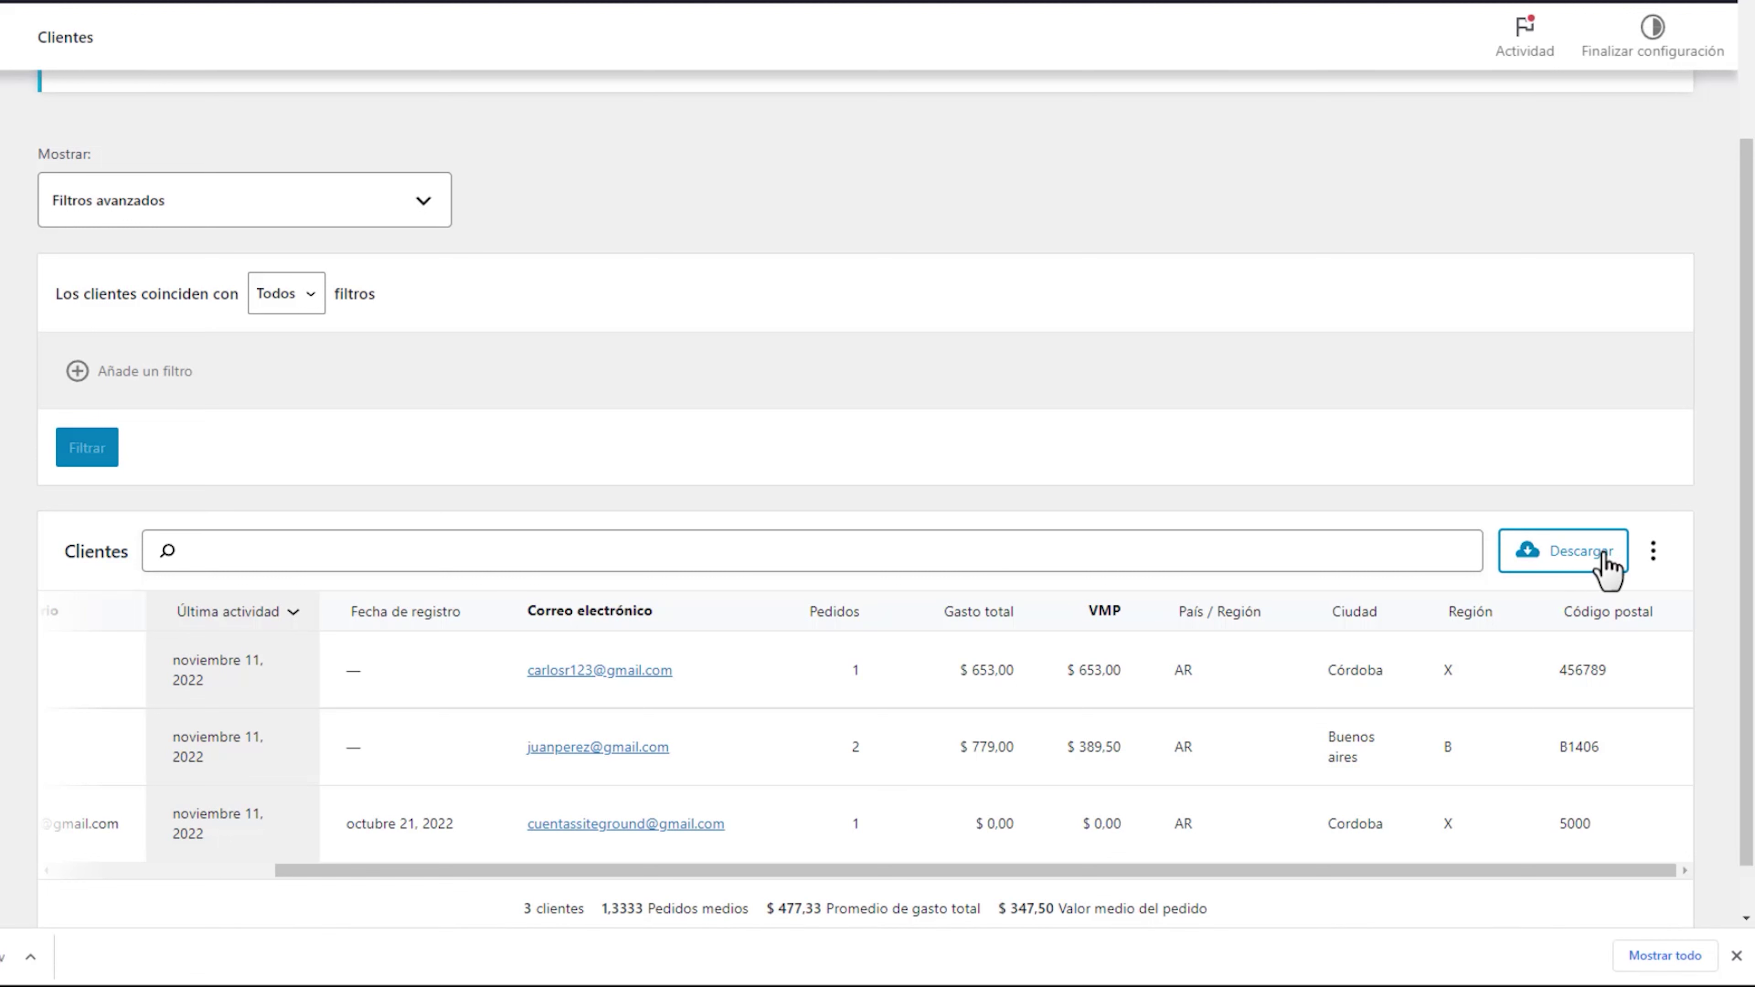
pyautogui.click(1651, 553)
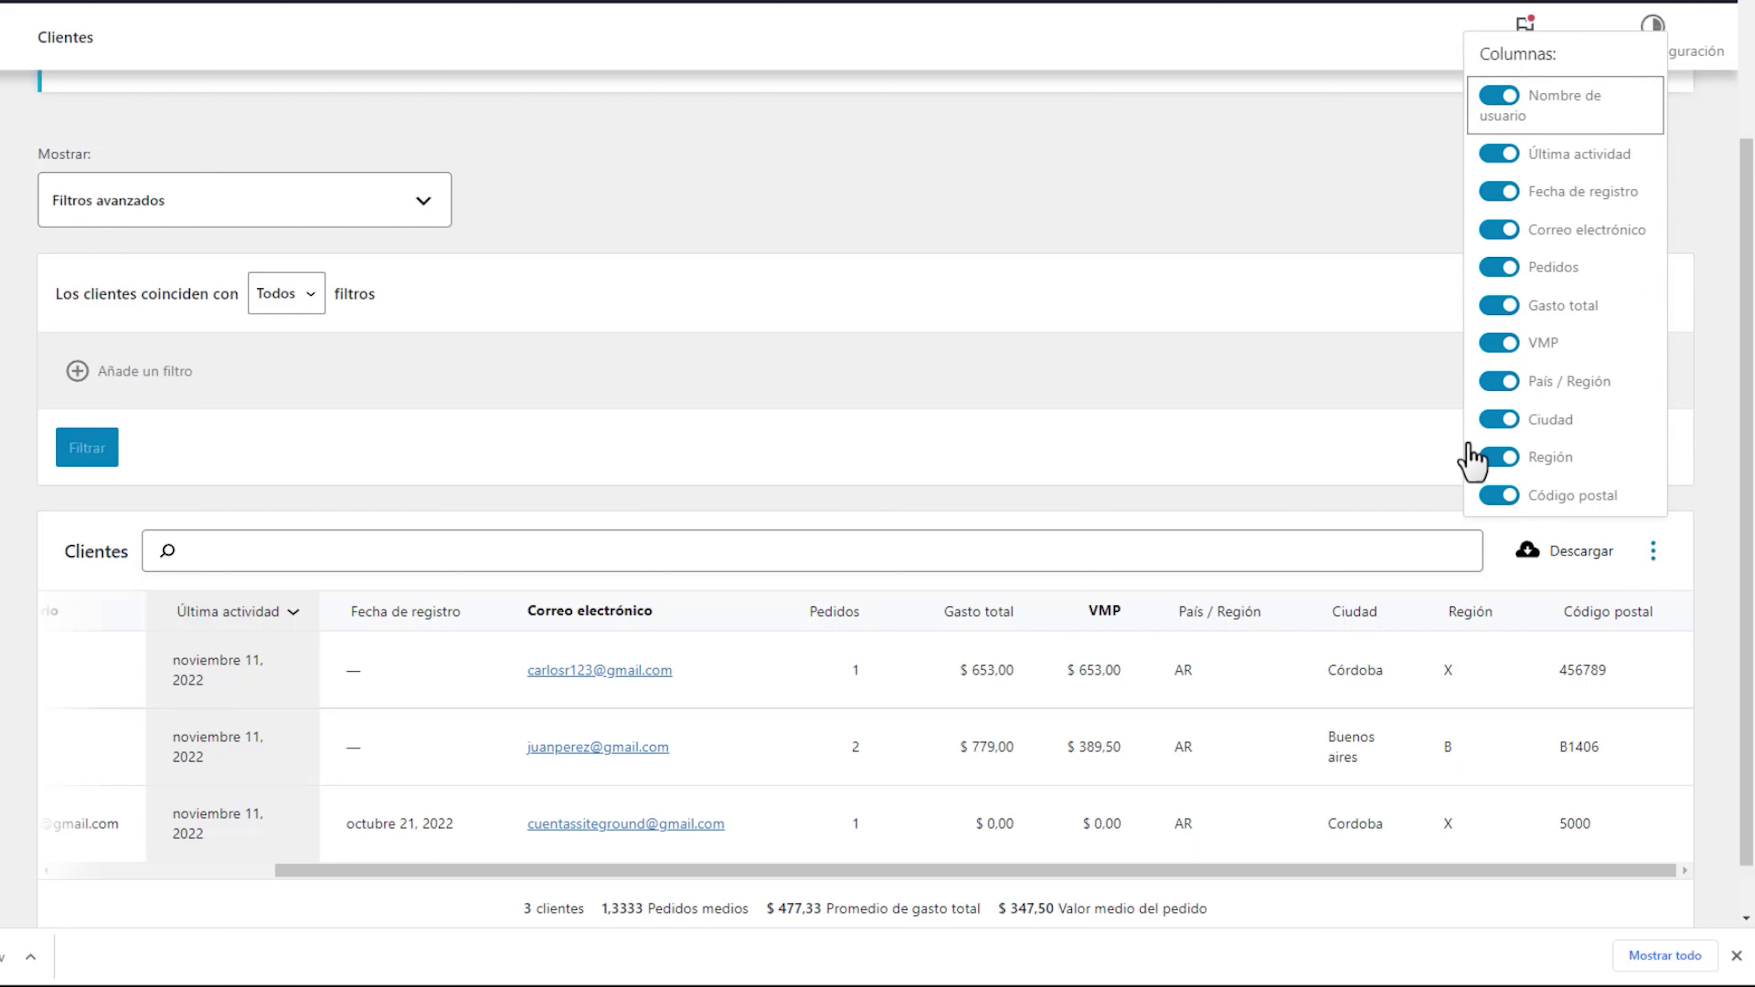
pyautogui.click(1496, 385)
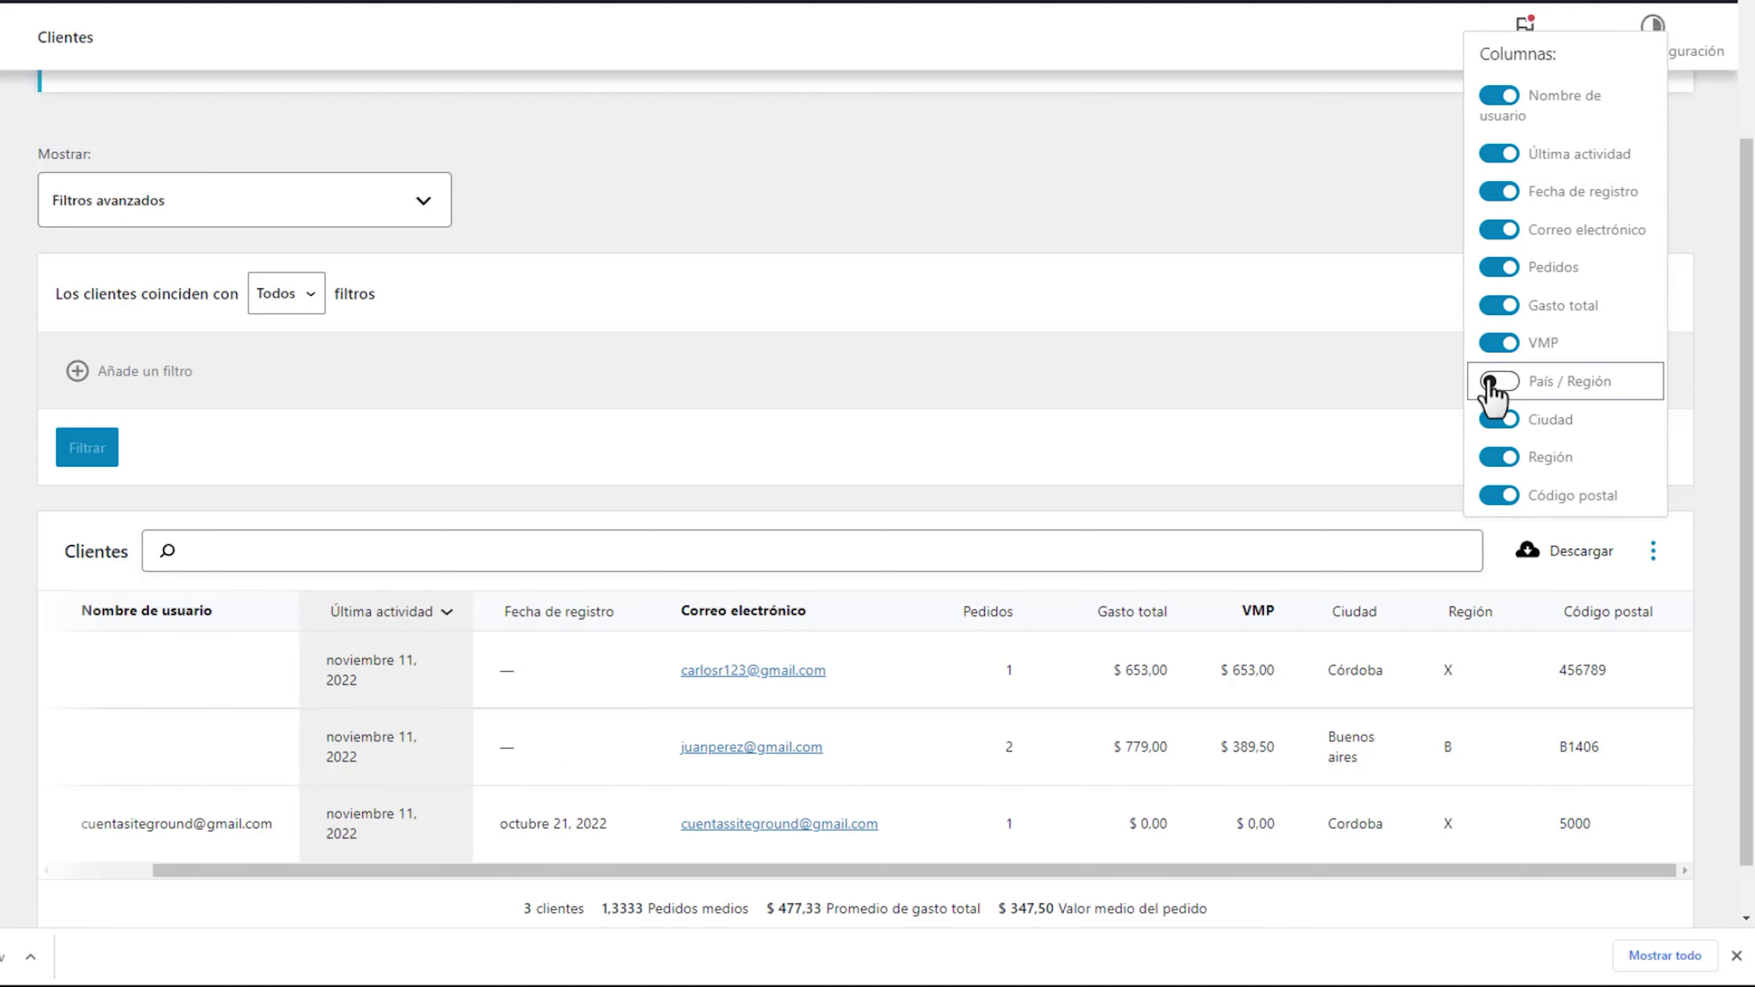
pyautogui.click(1496, 420)
pyautogui.click(1496, 457)
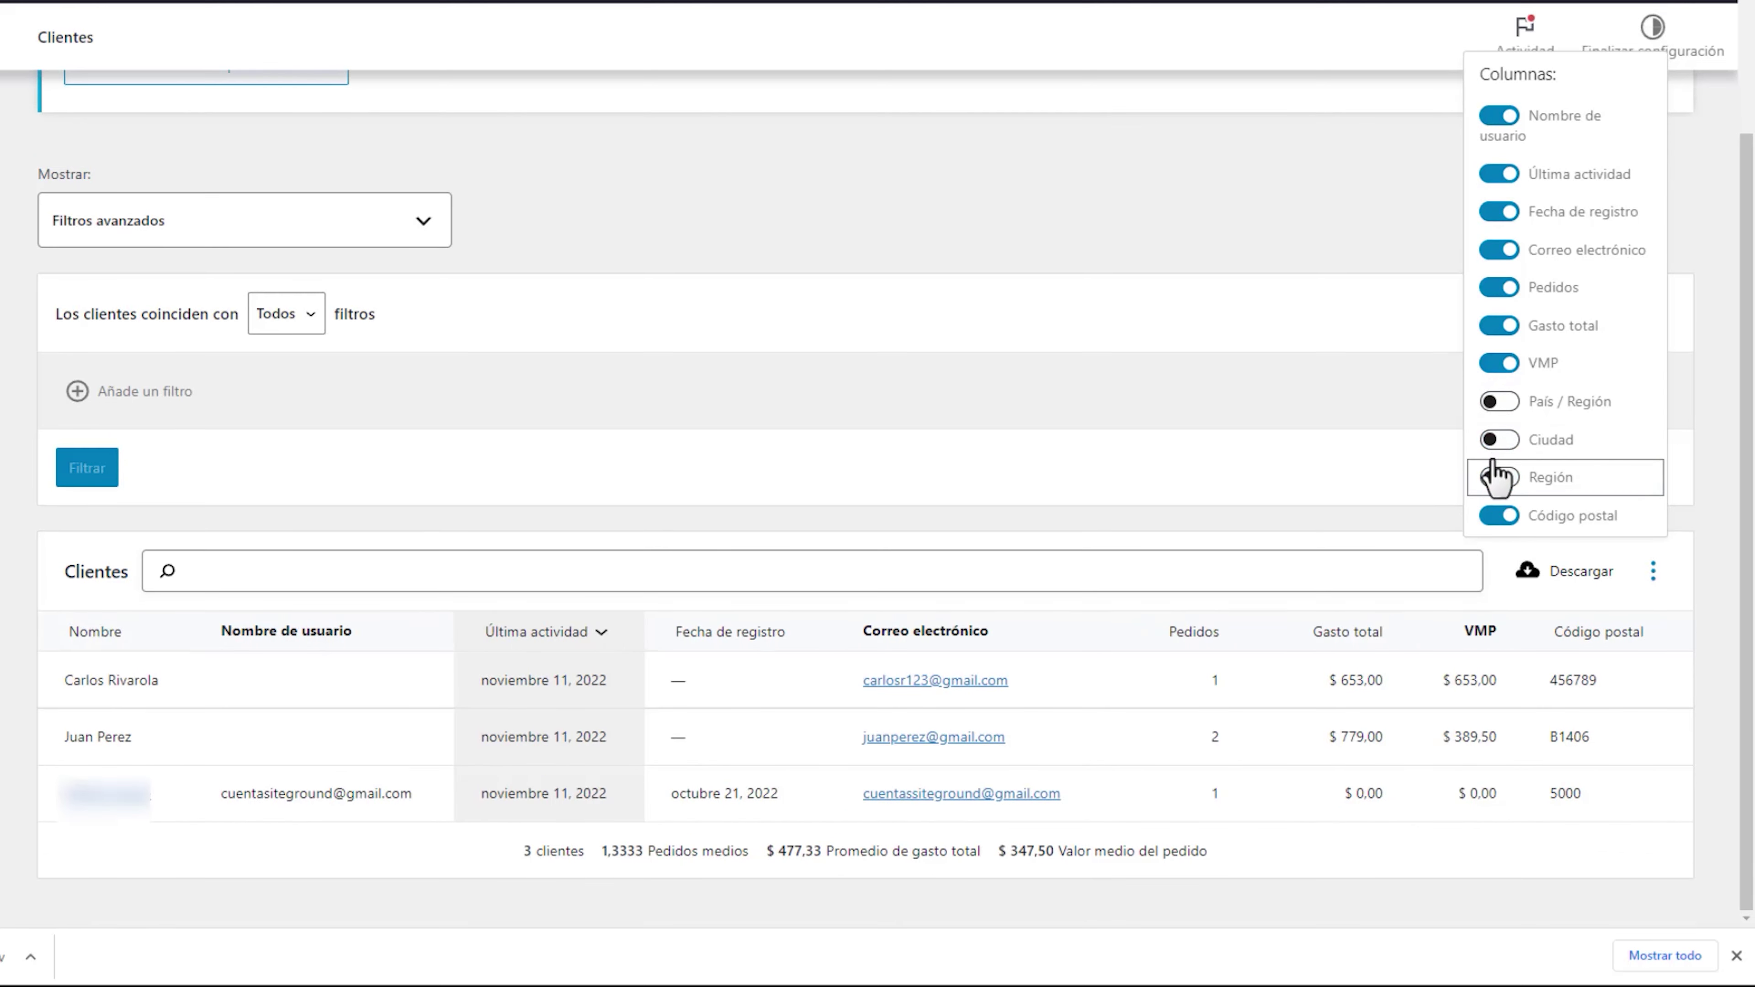
pyautogui.click(1498, 518)
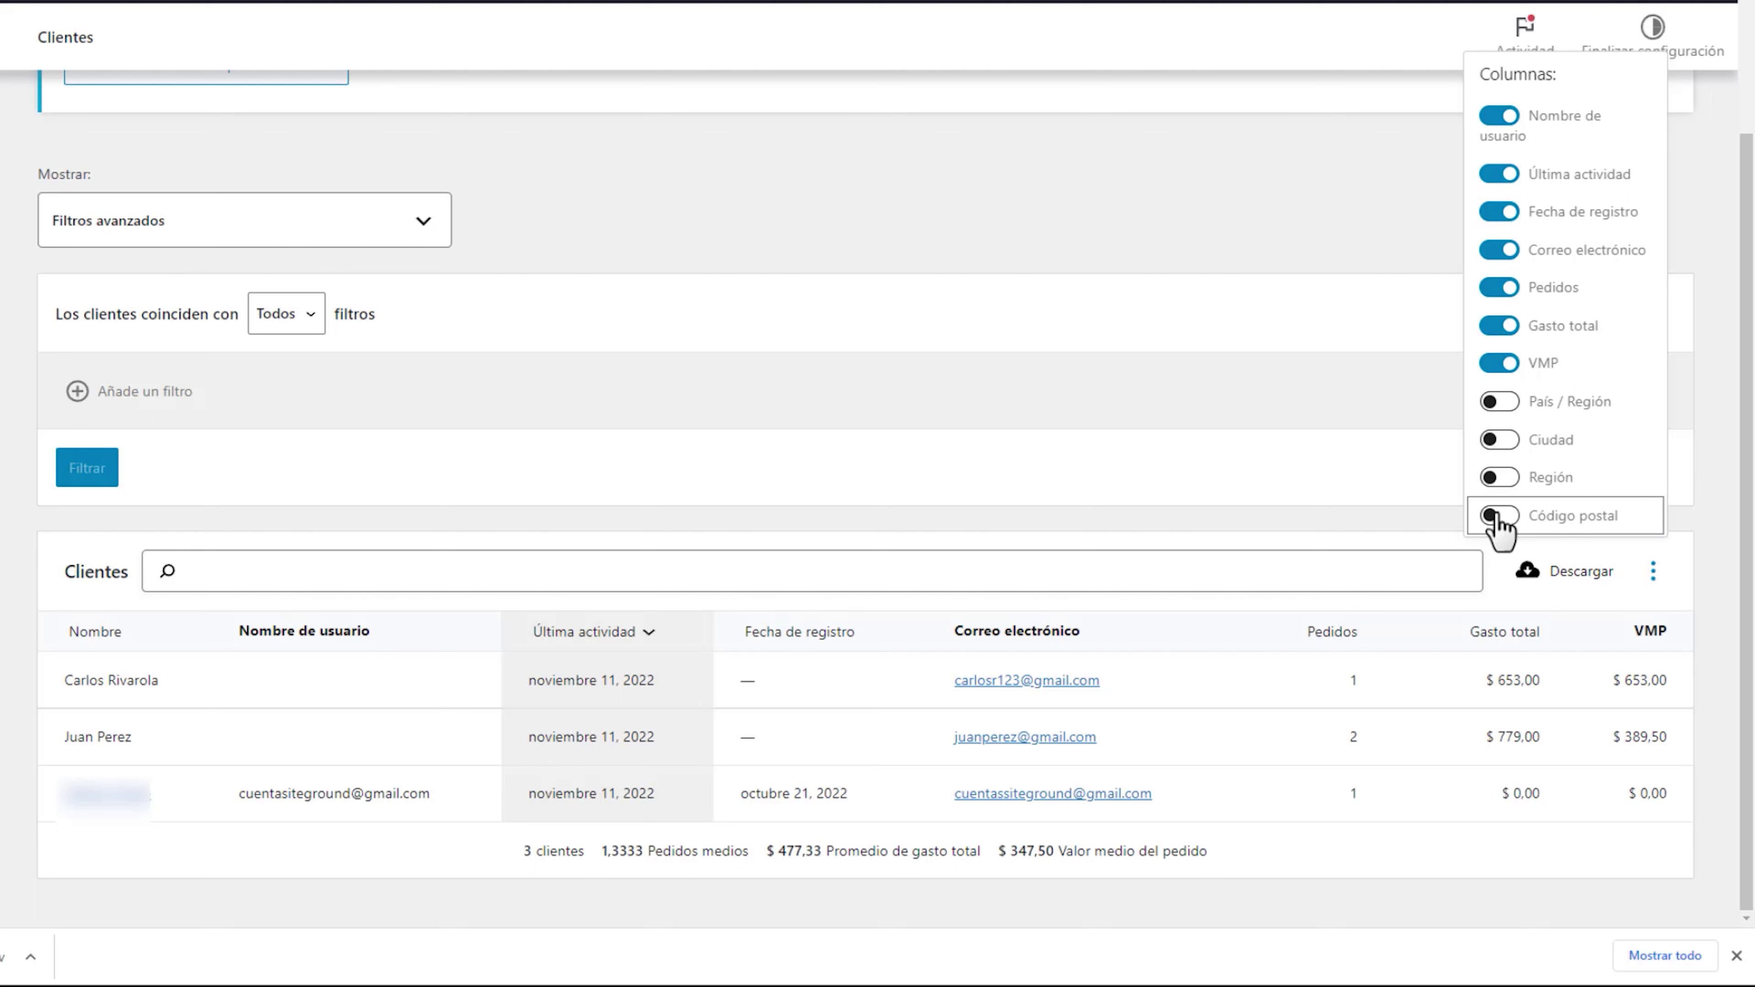
pyautogui.click(1498, 518)
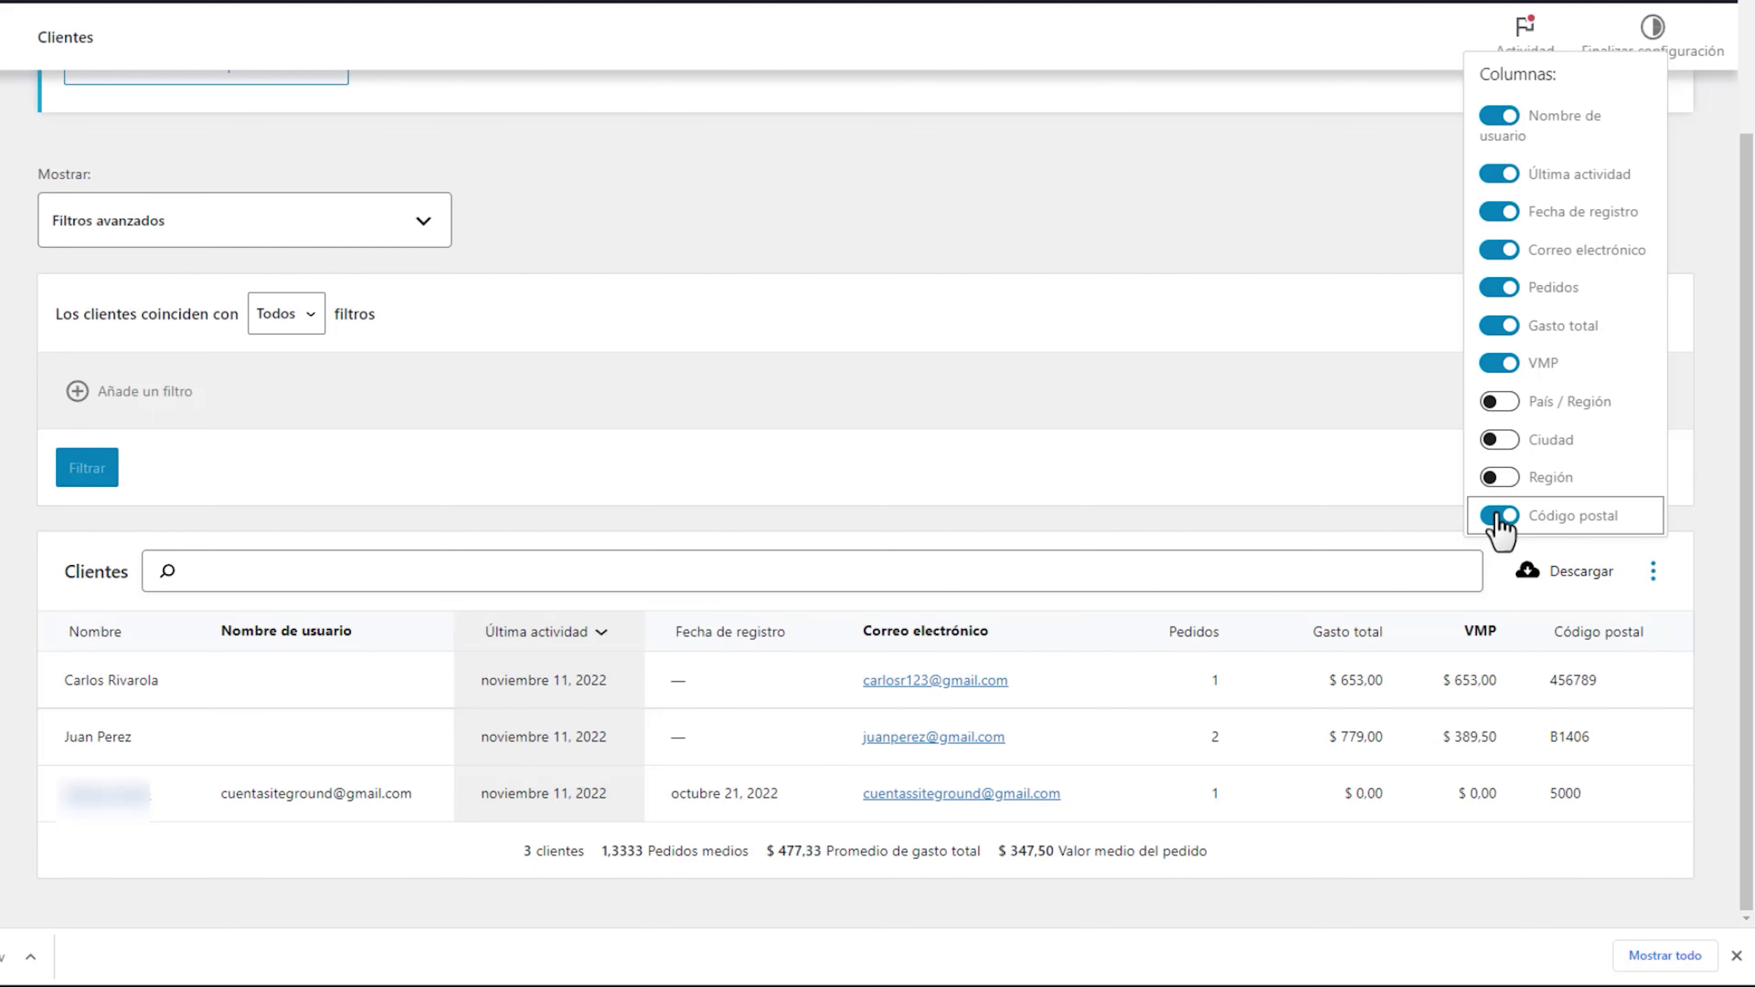
pyautogui.click(1498, 477)
pyautogui.click(1498, 440)
pyautogui.click(1498, 402)
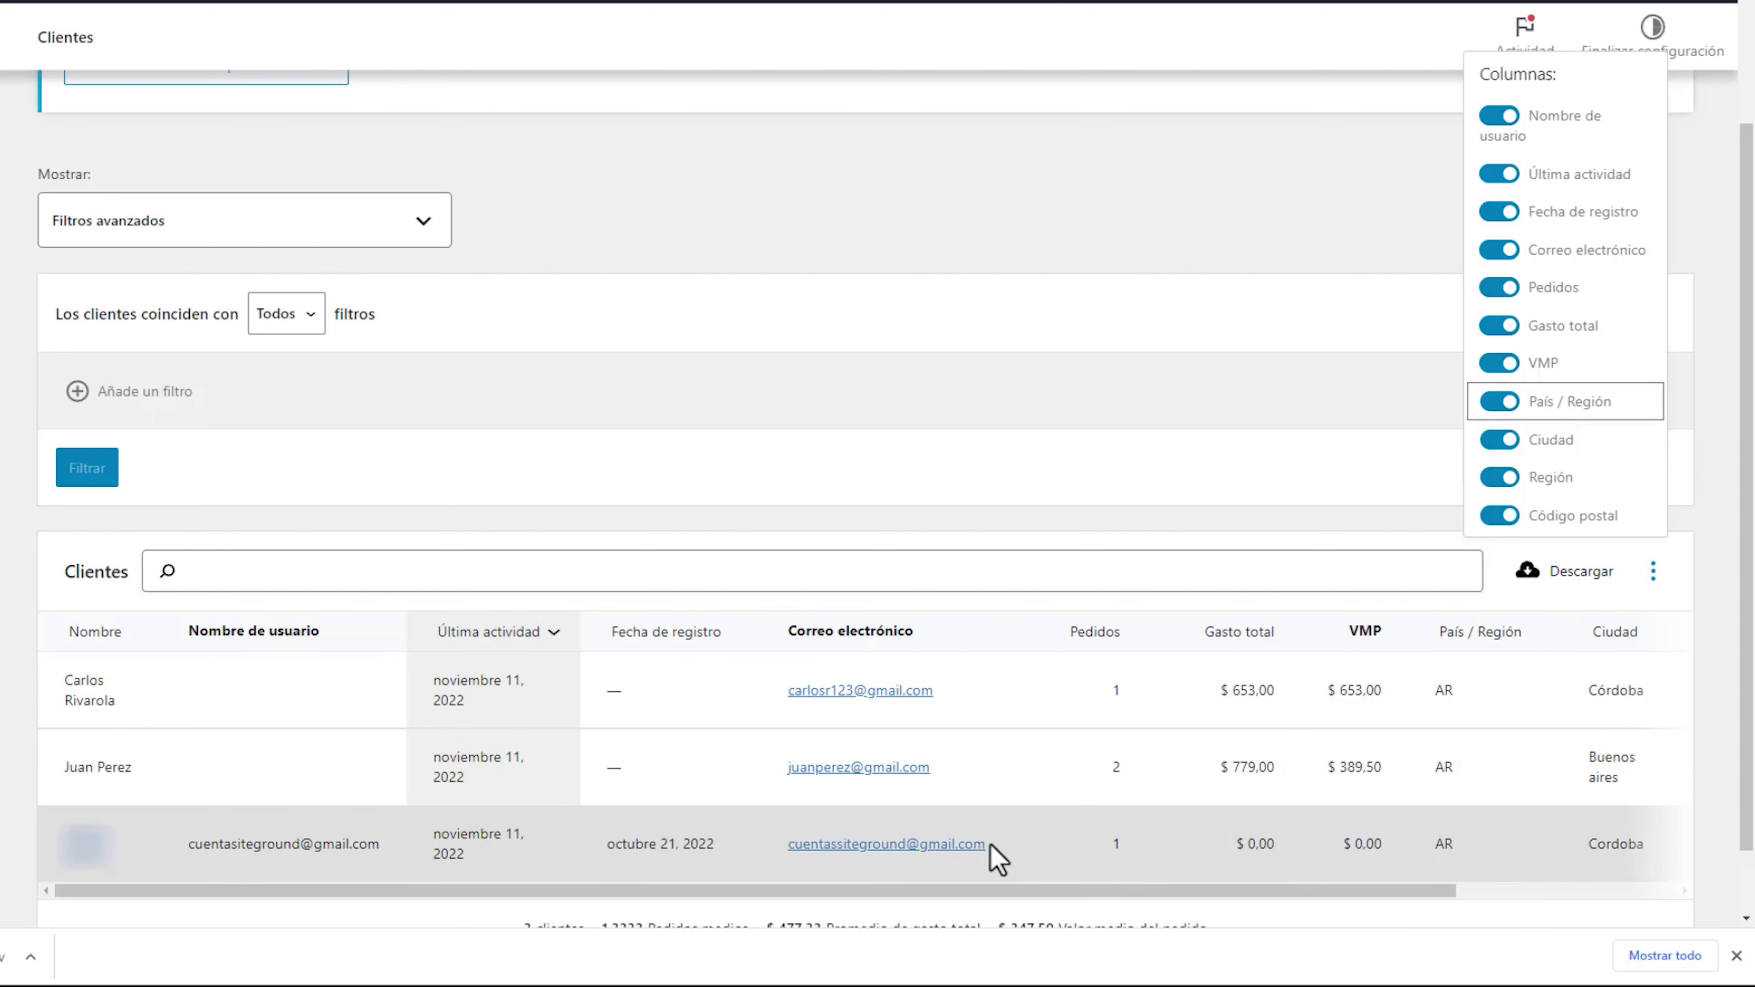
pyautogui.click(769, 406)
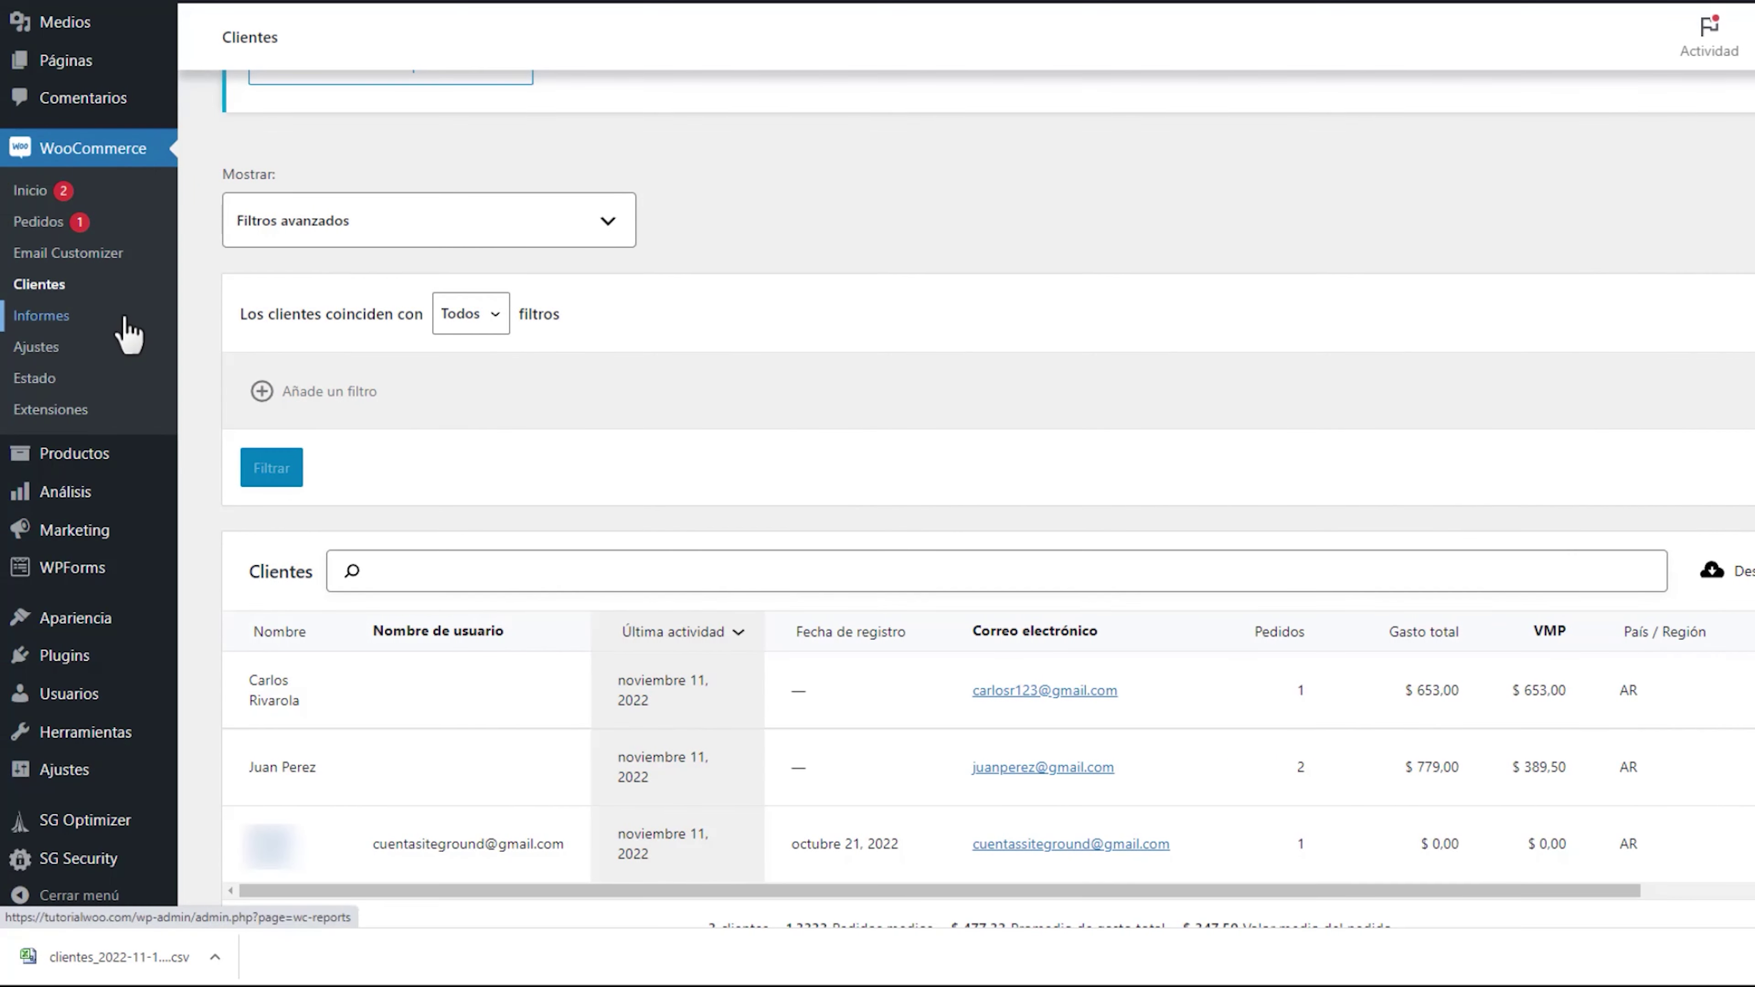
# Step: Scroll through the legacy Informes Pedidos report, then move to the Estado page
pyautogui.click(125, 319)
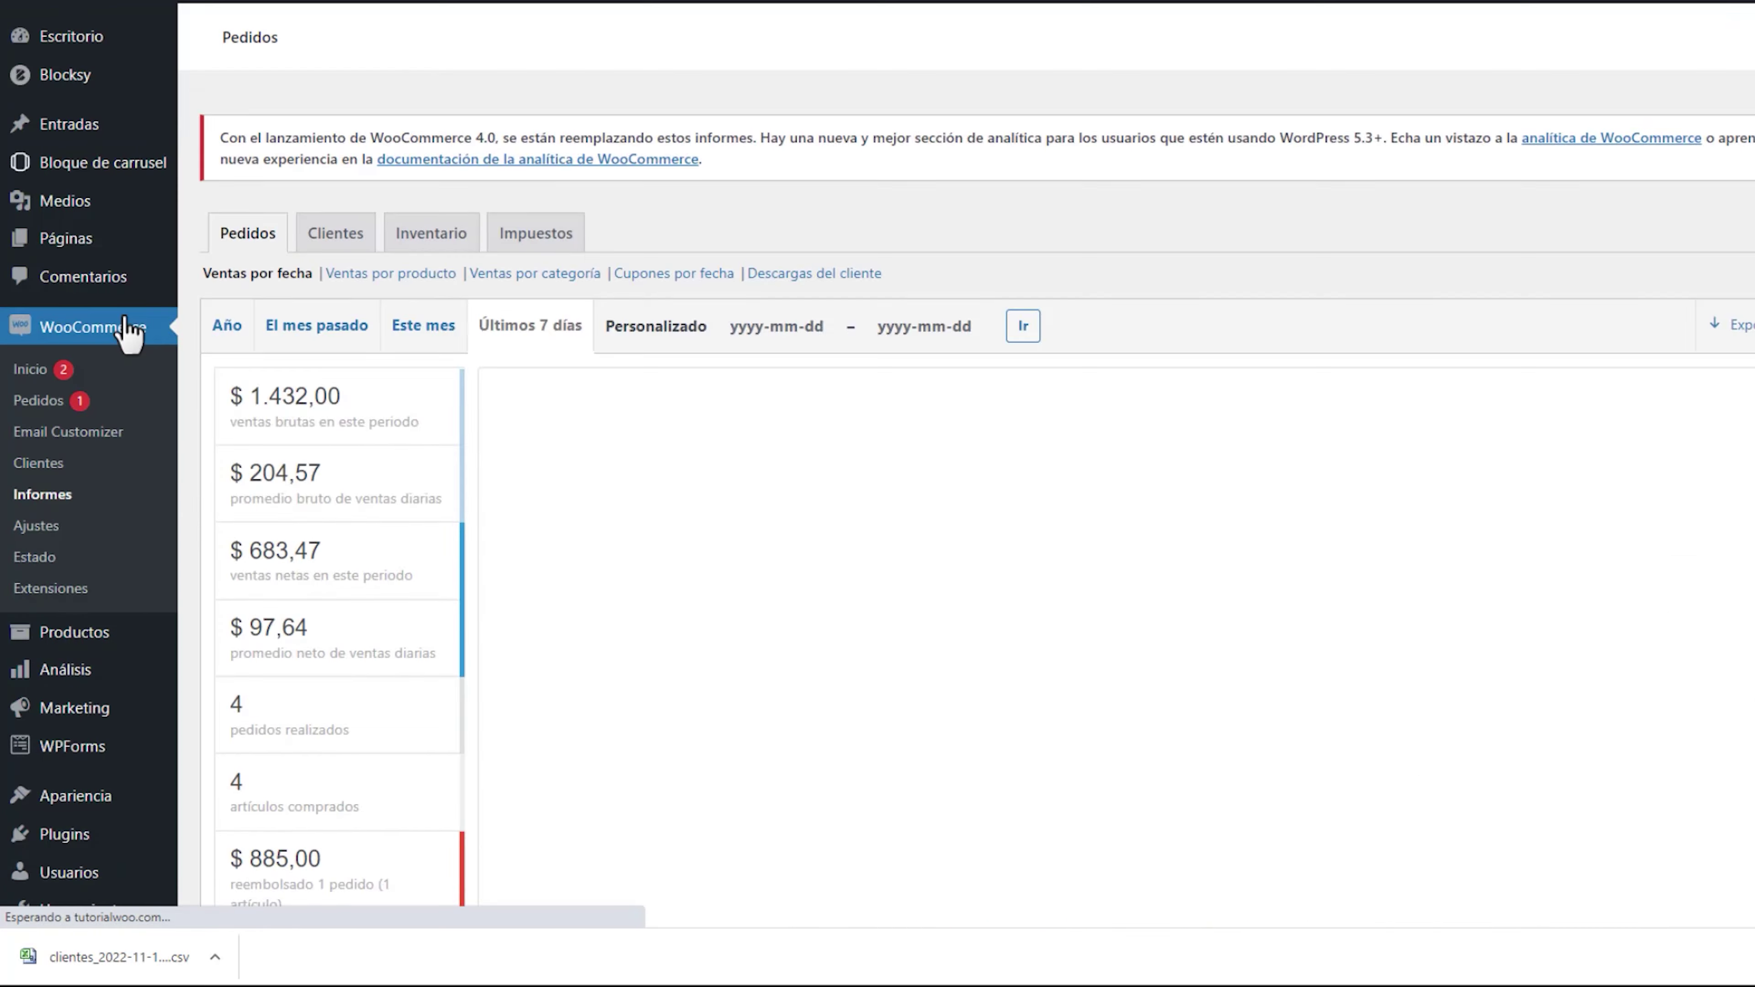
pyautogui.scroll(-5, 392, 430)
pyautogui.scroll(4, 924, 460)
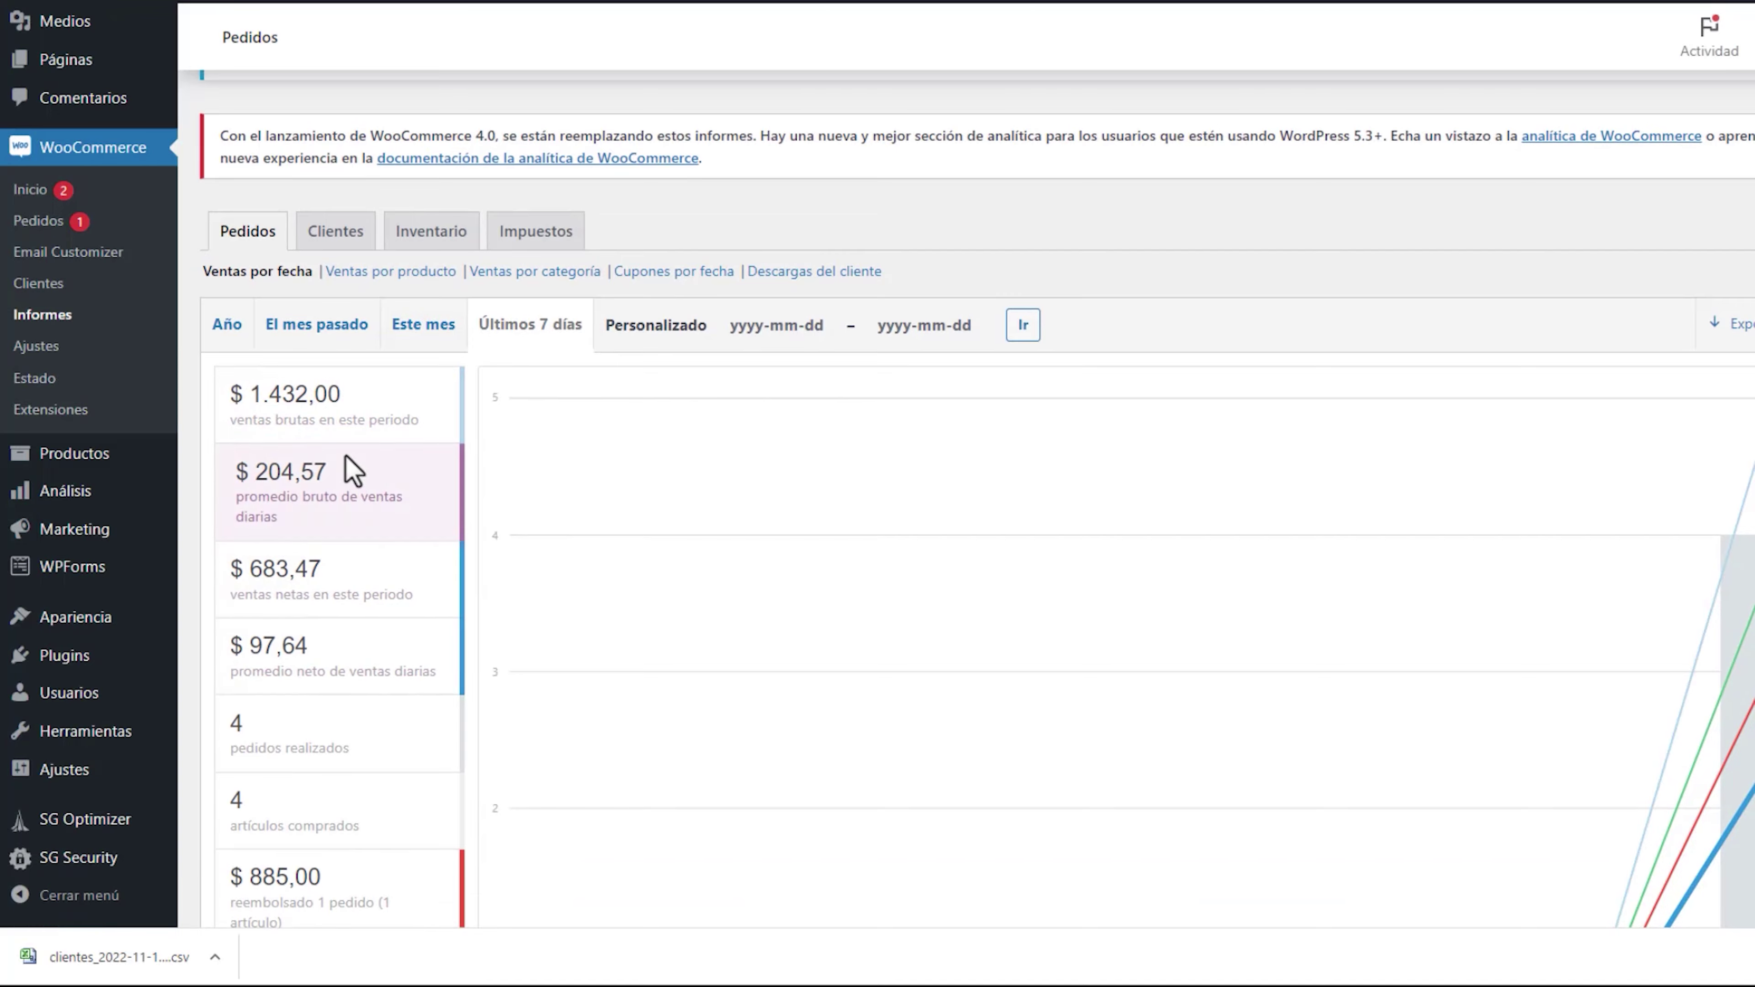
pyautogui.scroll(3, 349, 442)
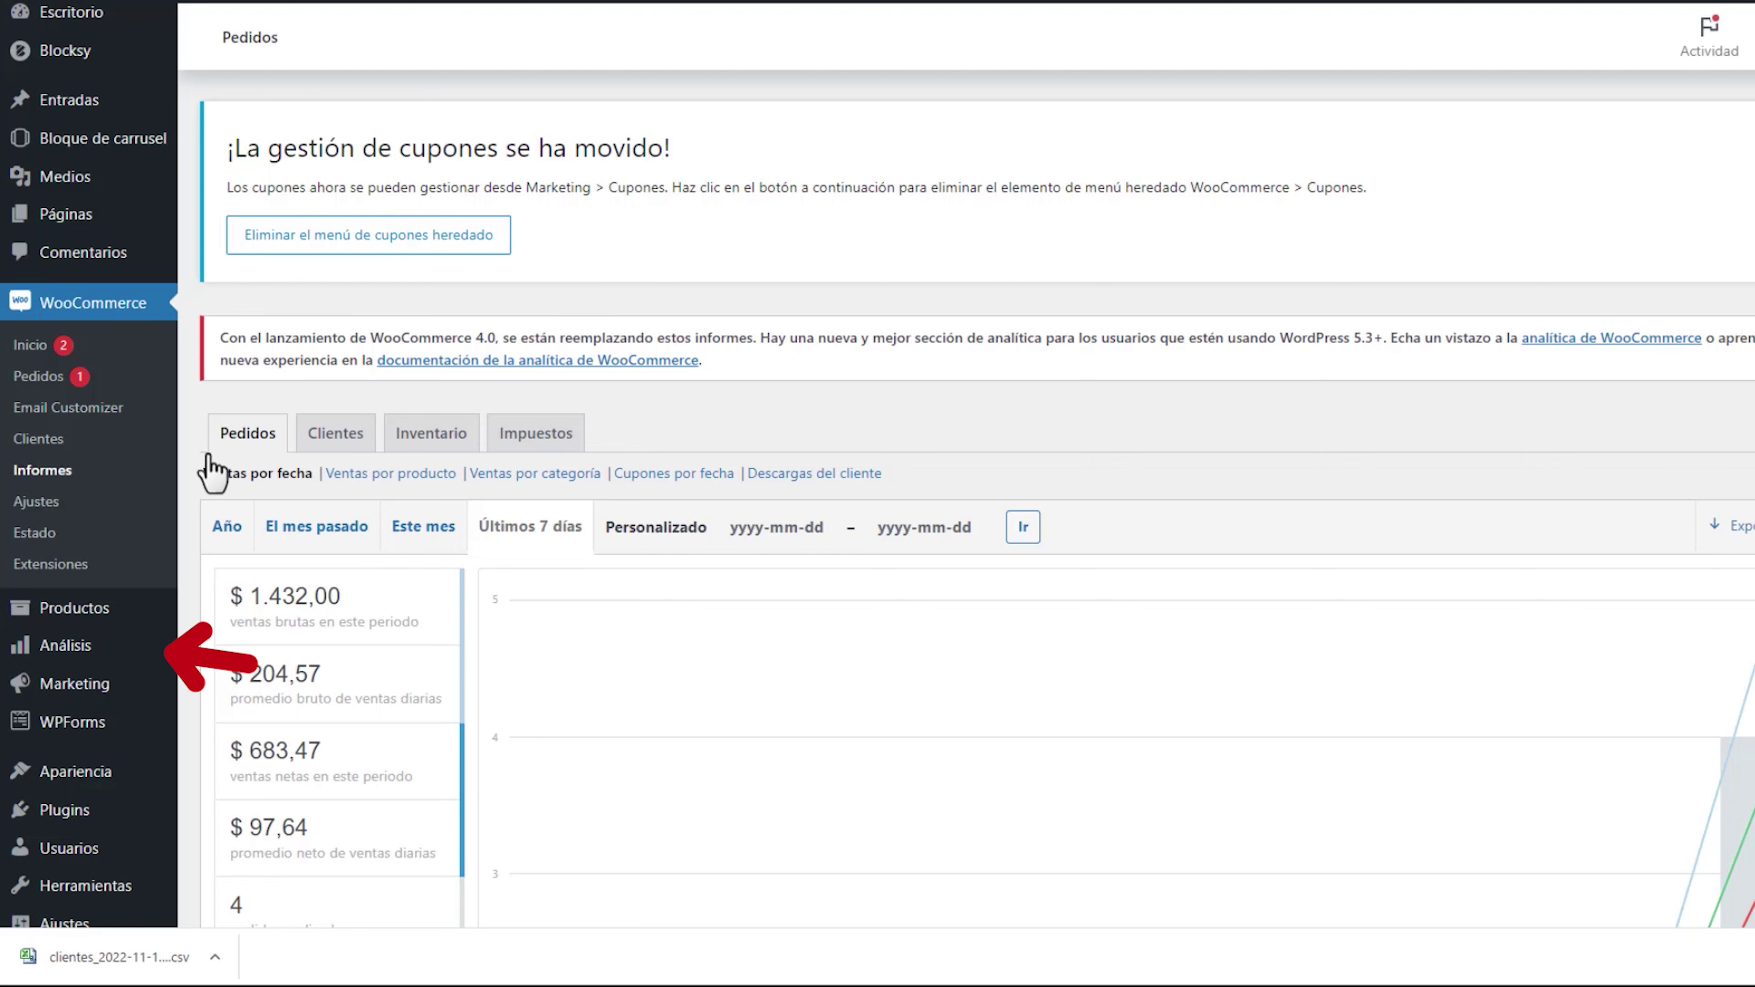
pyautogui.click(134, 531)
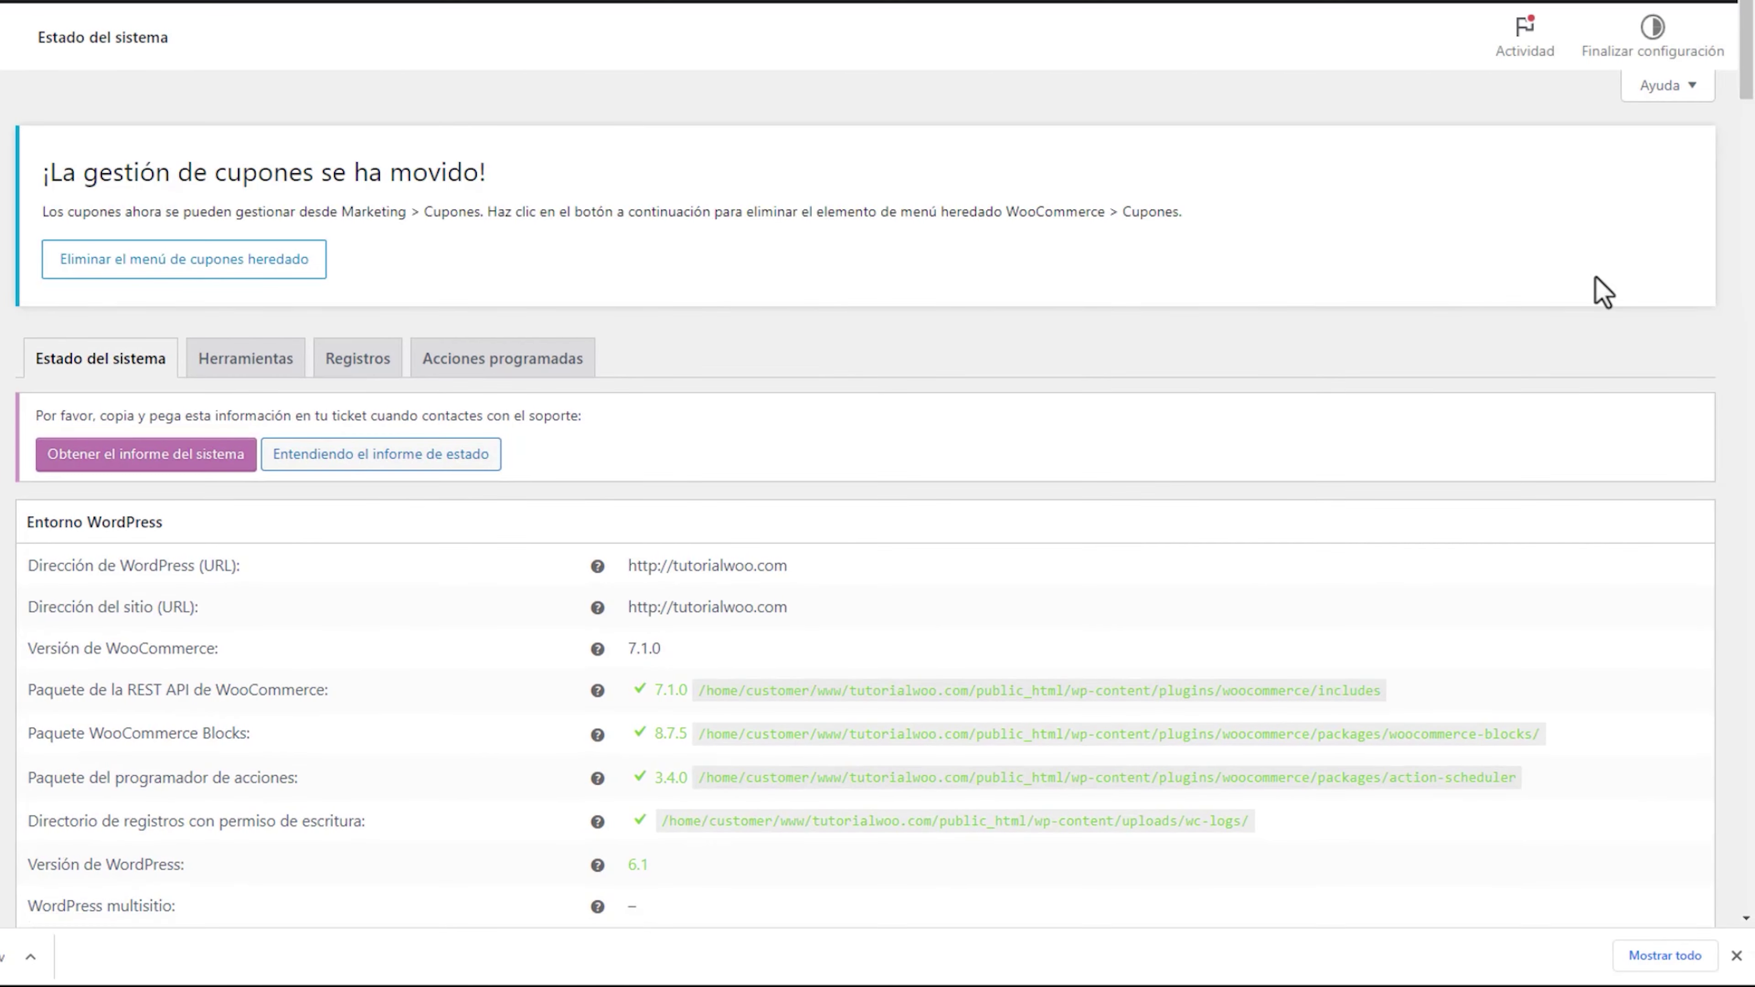
# Step: Review the system report down to WooCommerce Blocks 8.7.5 and the 768 MB memory limit
pyautogui.scroll(-5, 1601, 290)
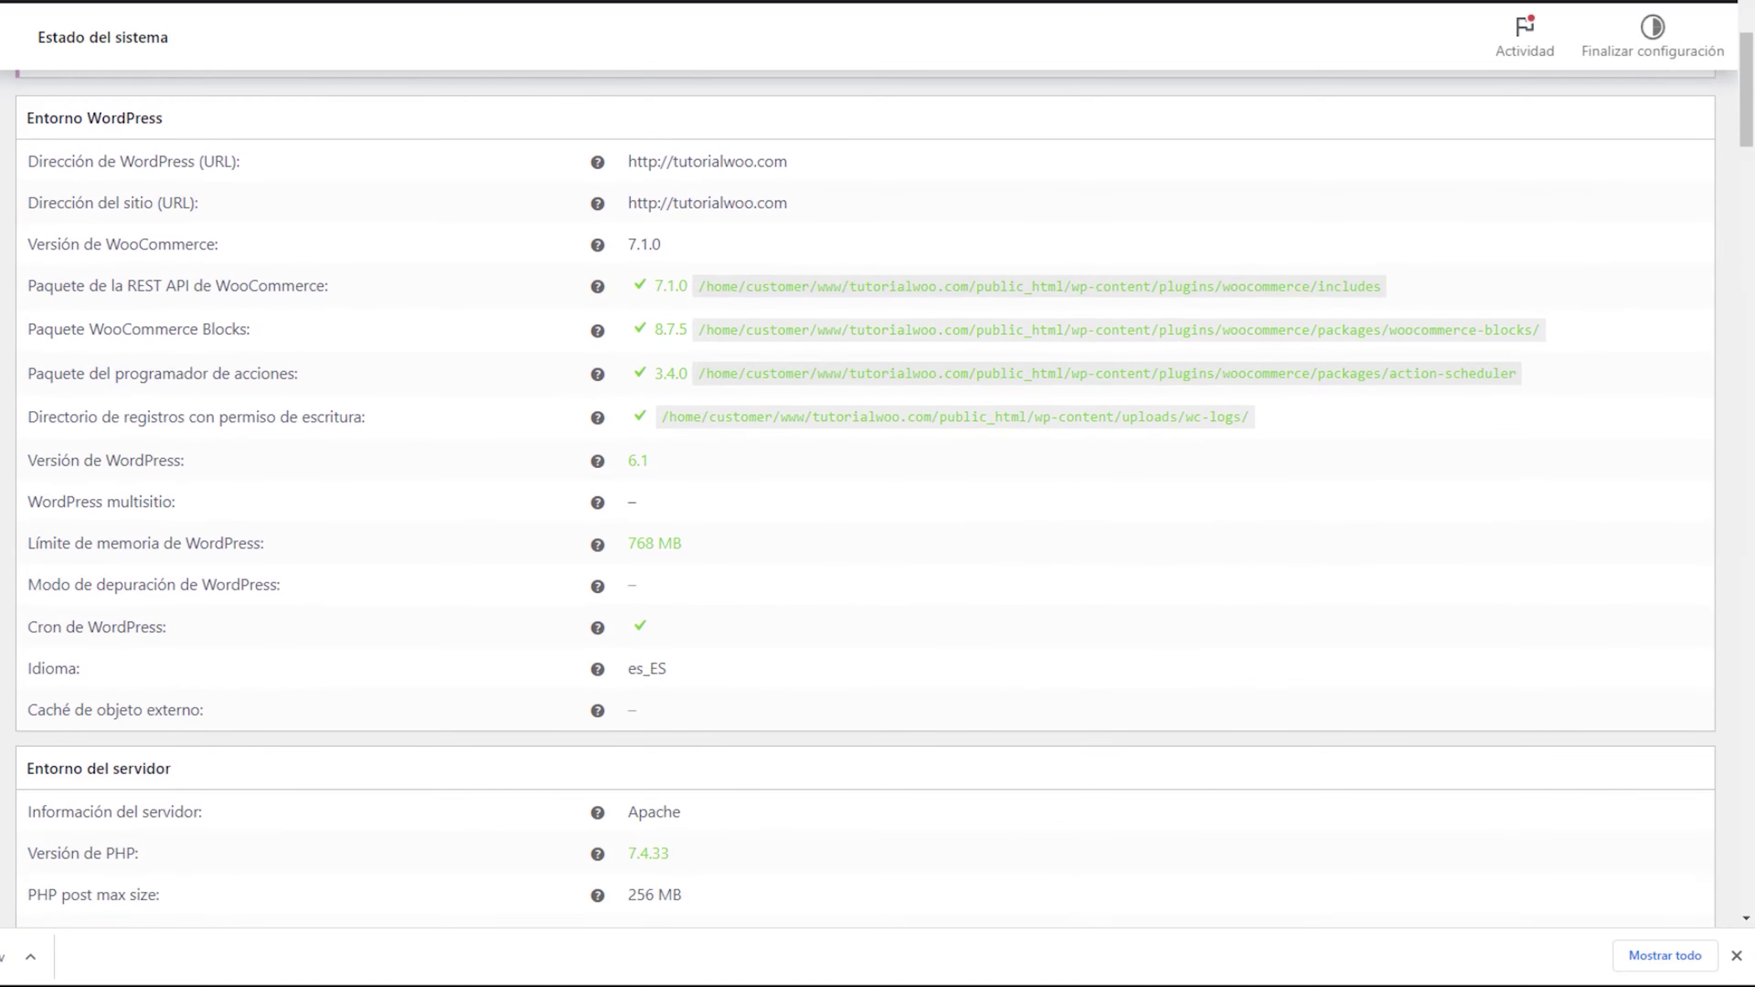
pyautogui.scroll(-8, 1630, 408)
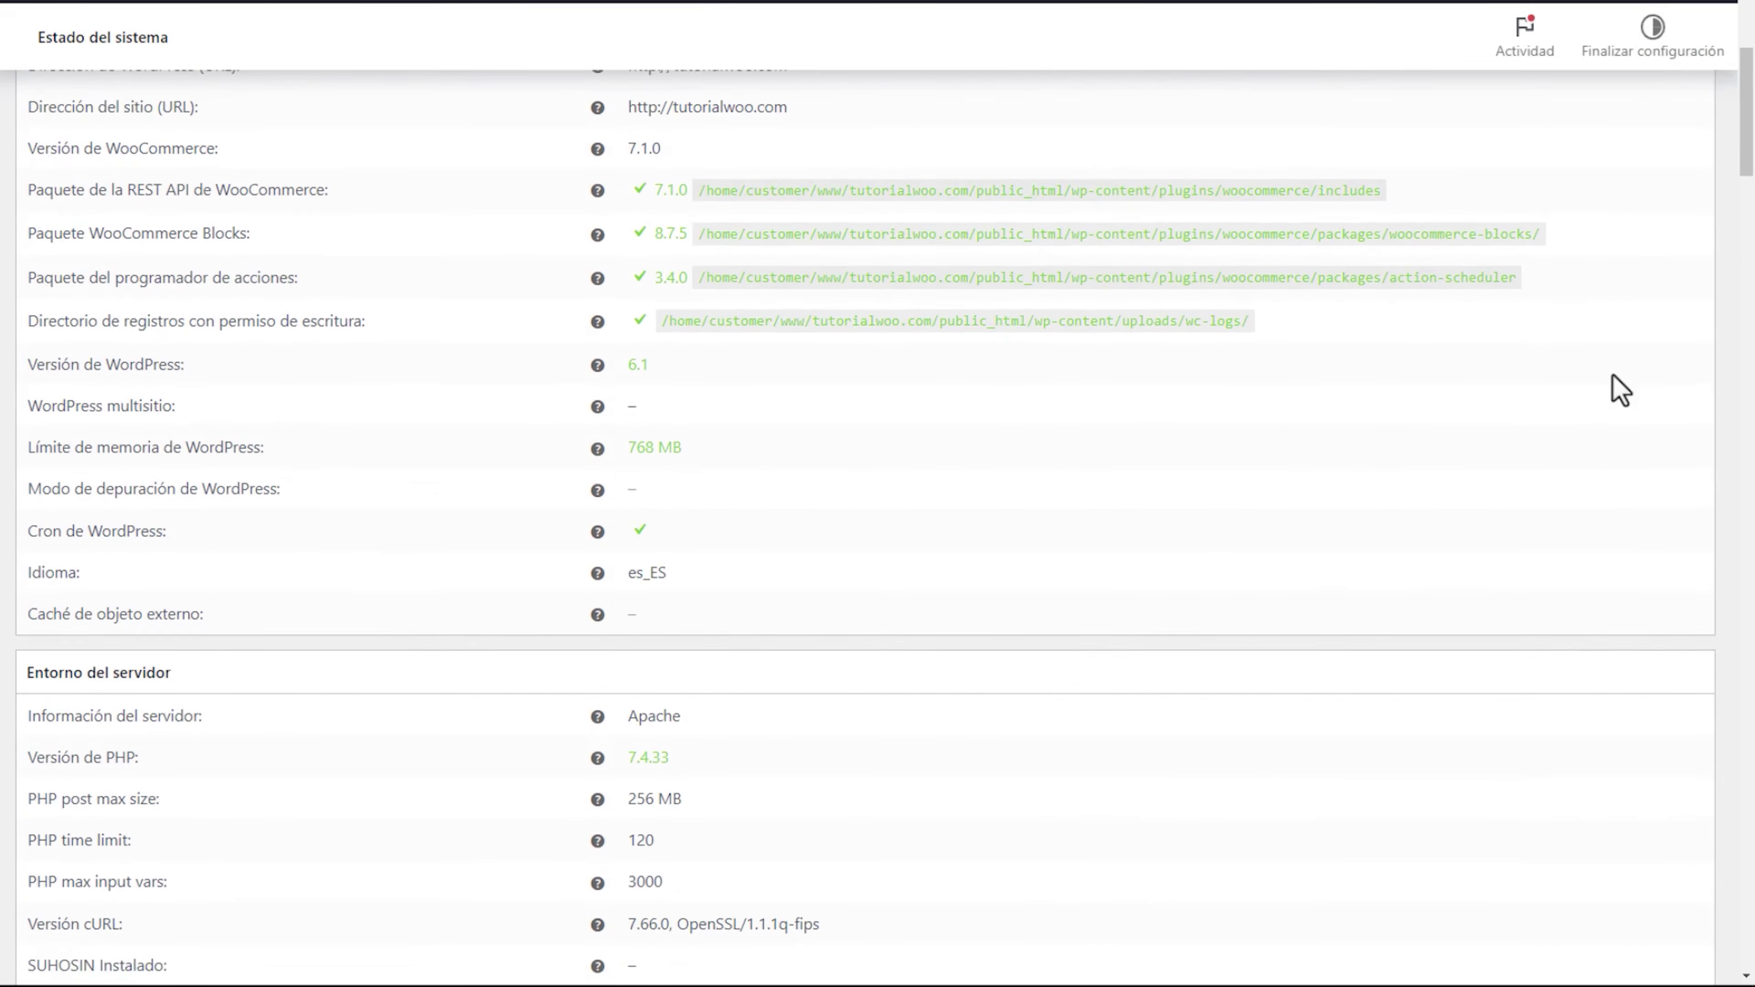
pyautogui.scroll(-14, 1620, 391)
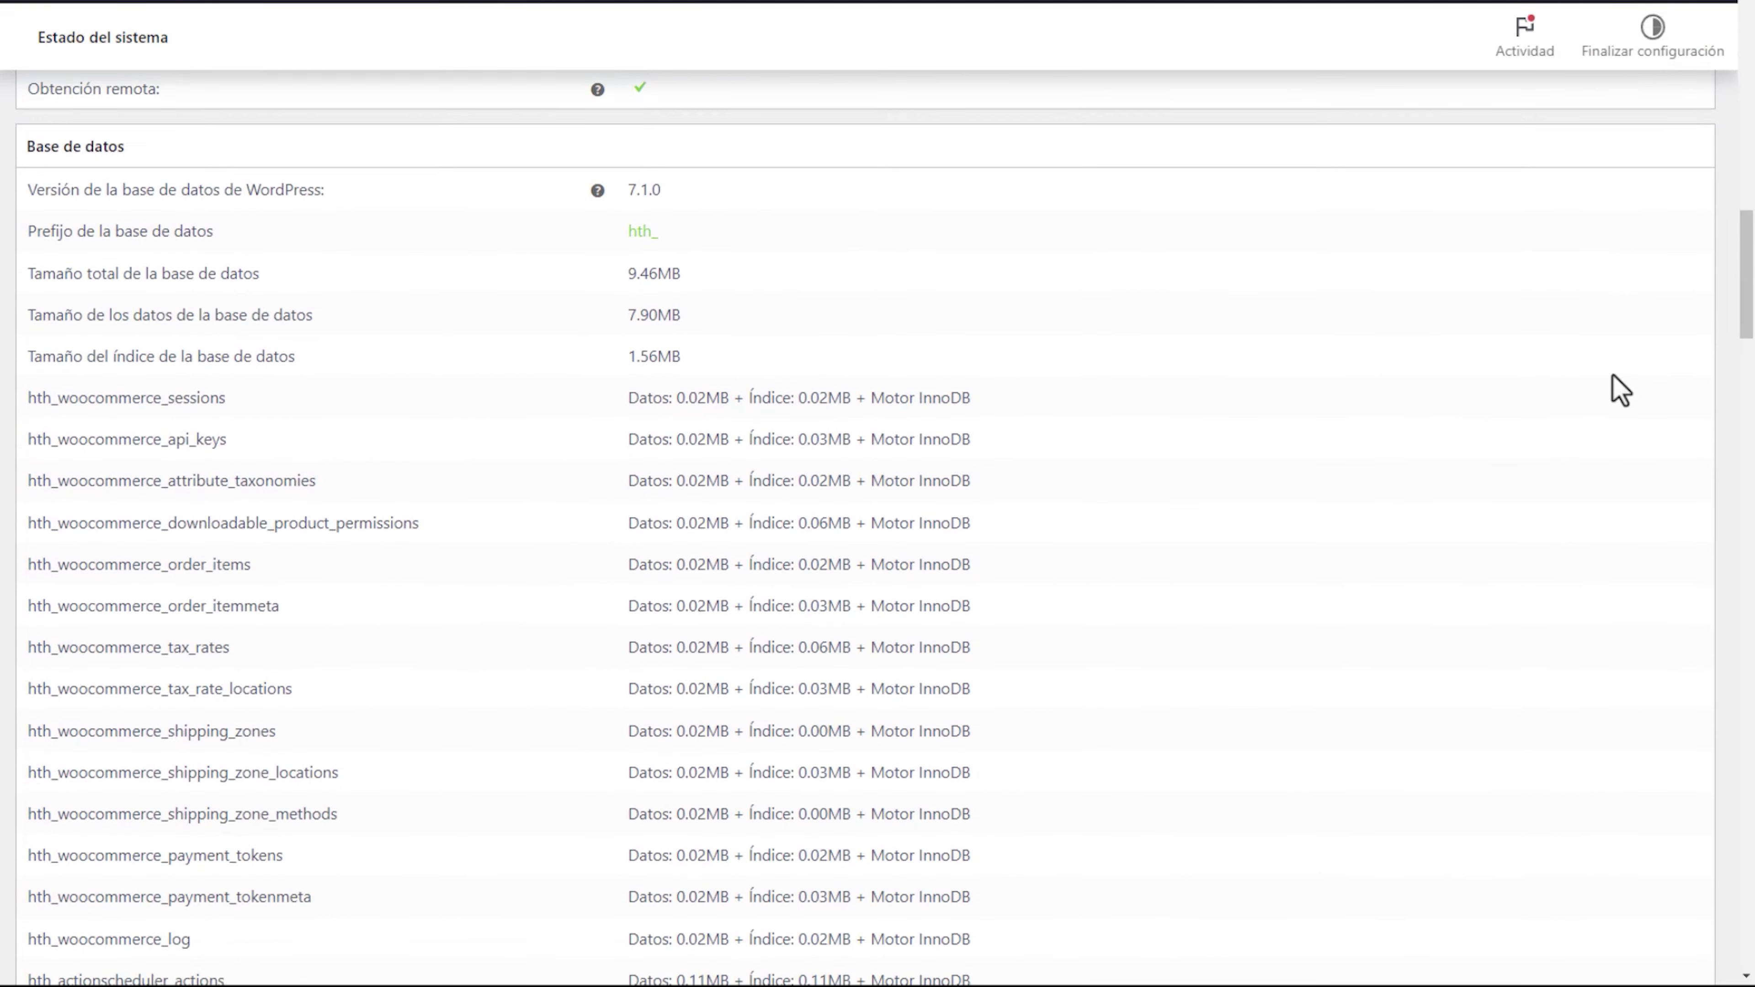
pyautogui.scroll(-20, 1620, 391)
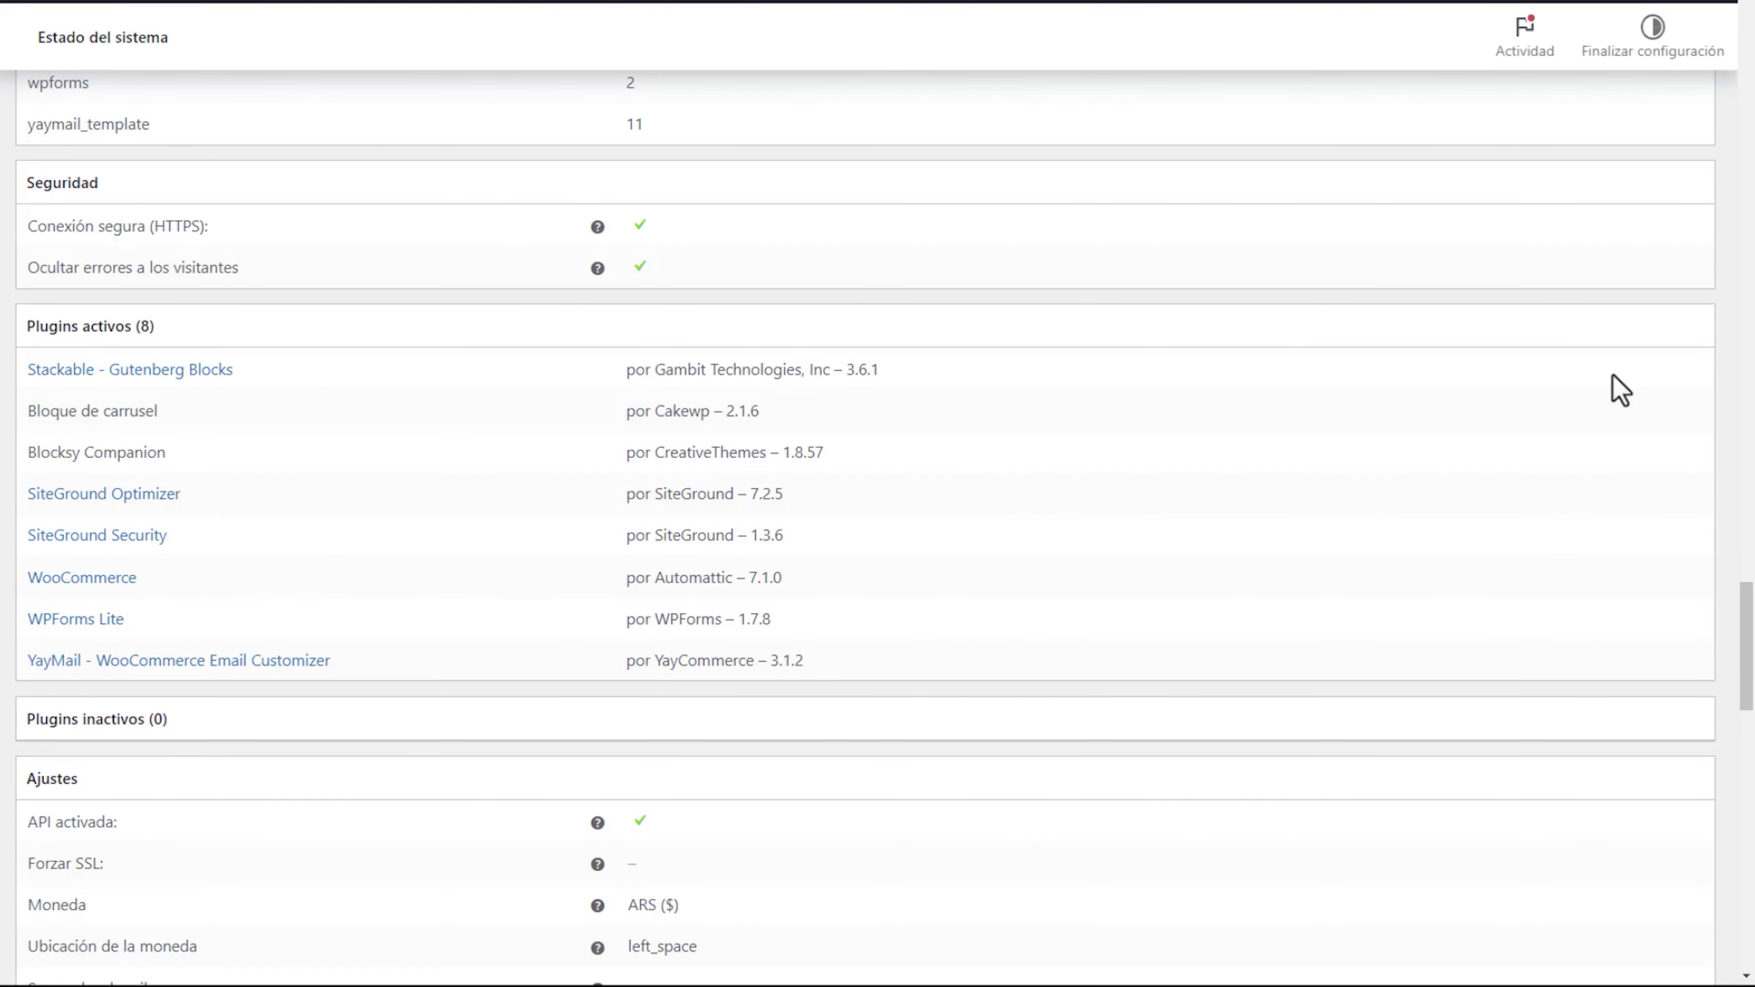
pyautogui.scroll(-15, 1620, 391)
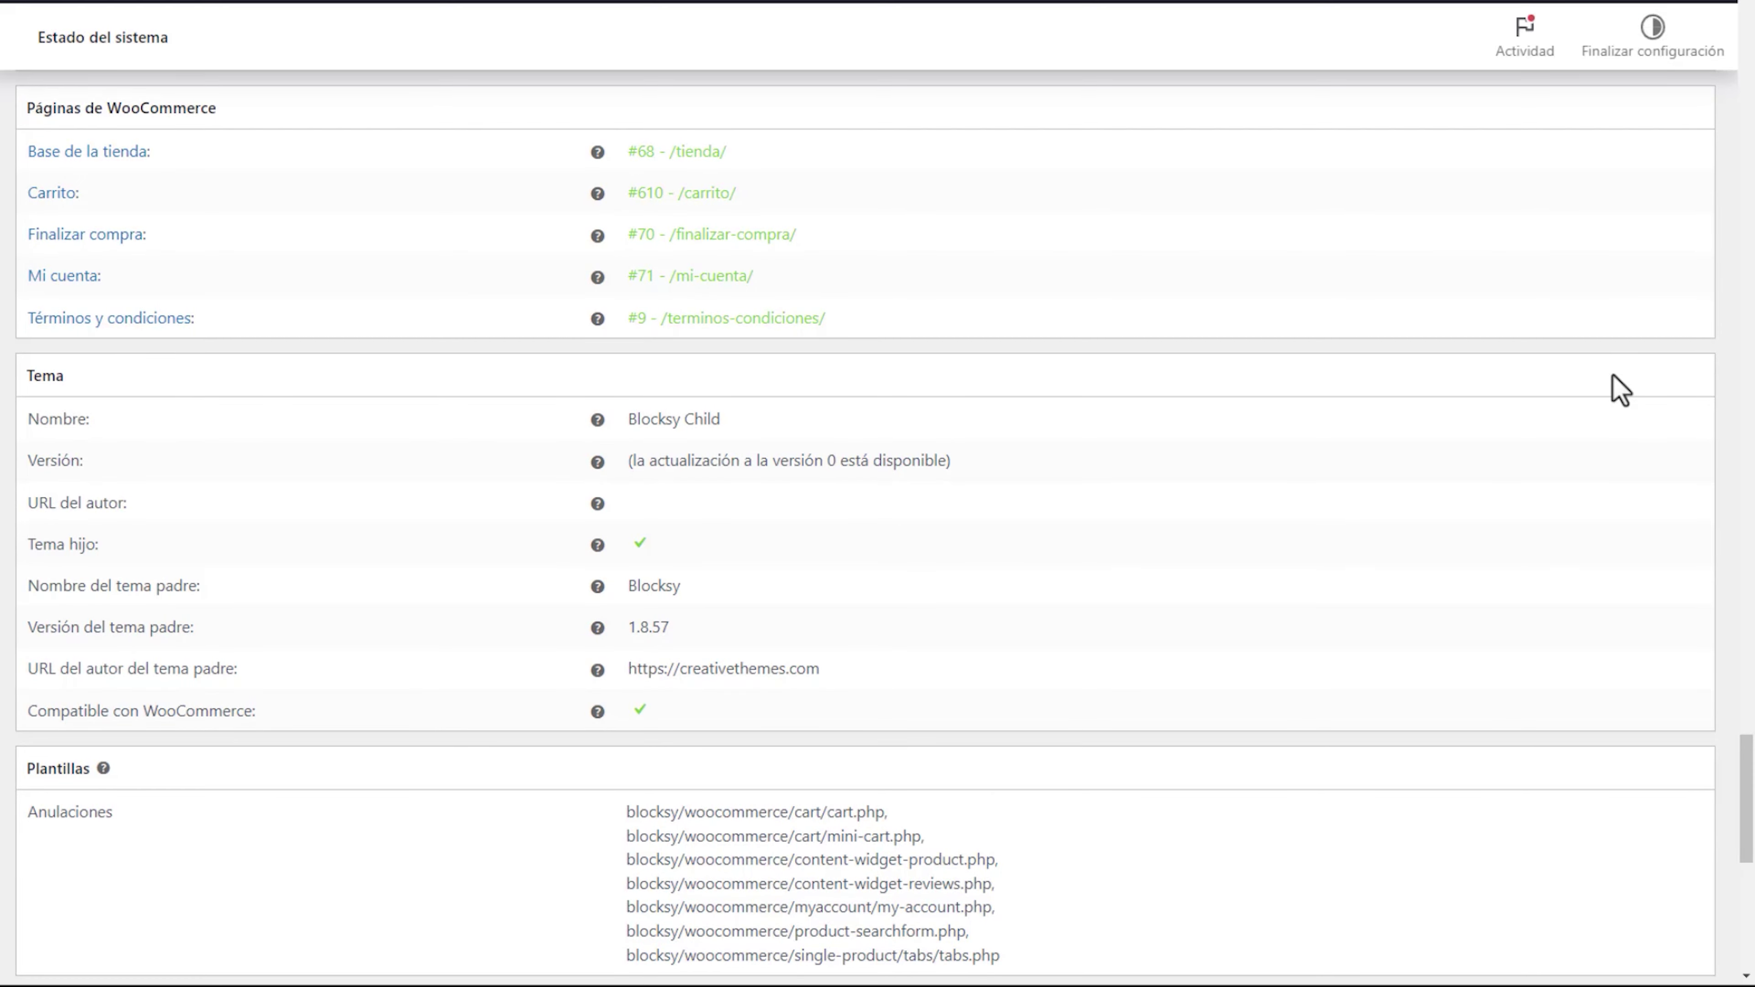
pyautogui.scroll(-9, 1620, 391)
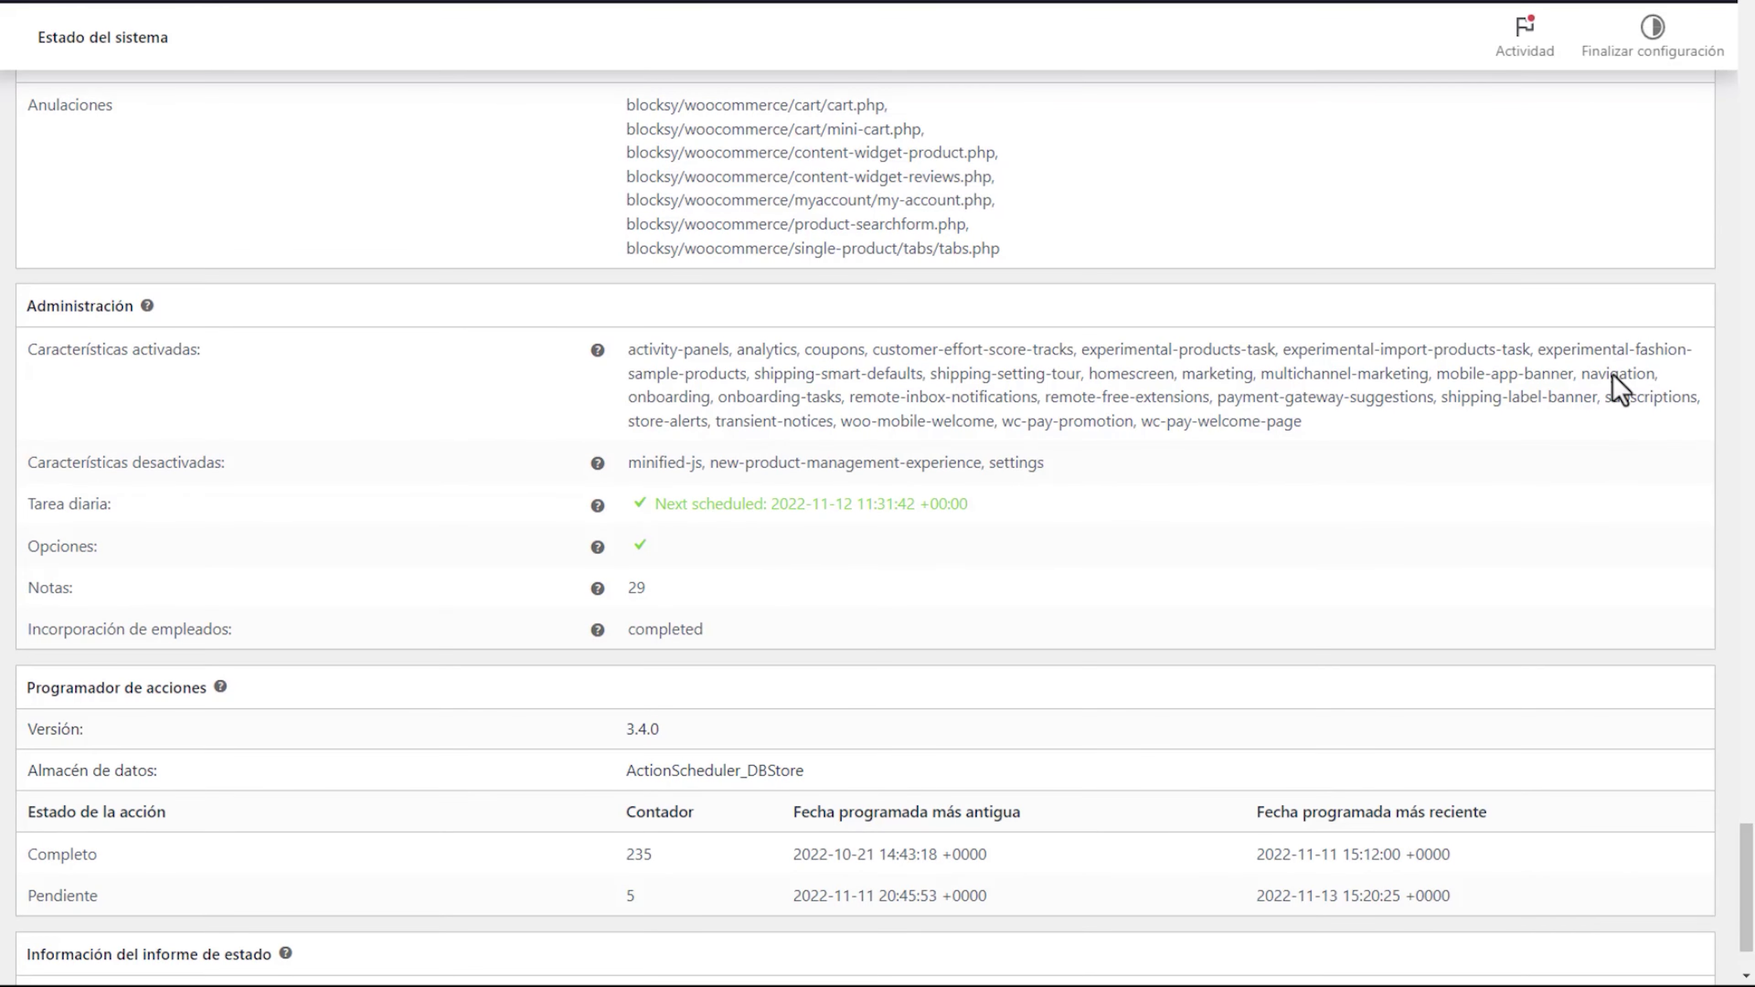
pyautogui.scroll(-2, 1619, 390)
pyautogui.scroll(20, 1615, 378)
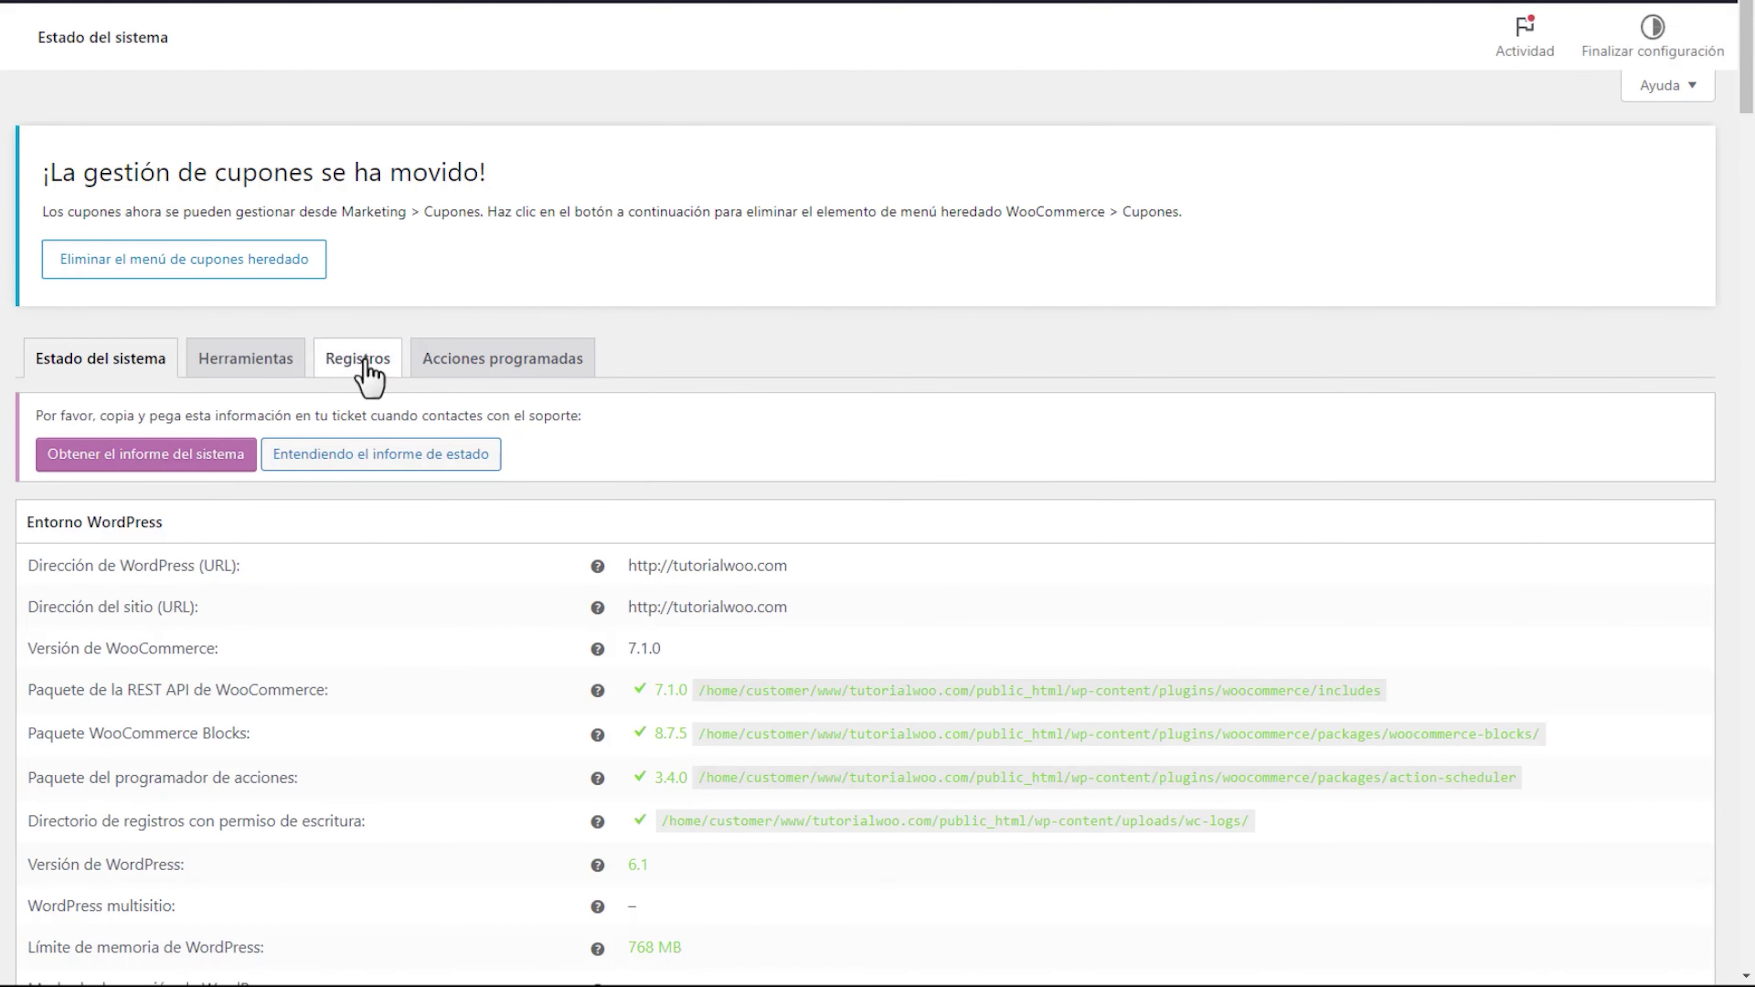
pyautogui.click(267, 364)
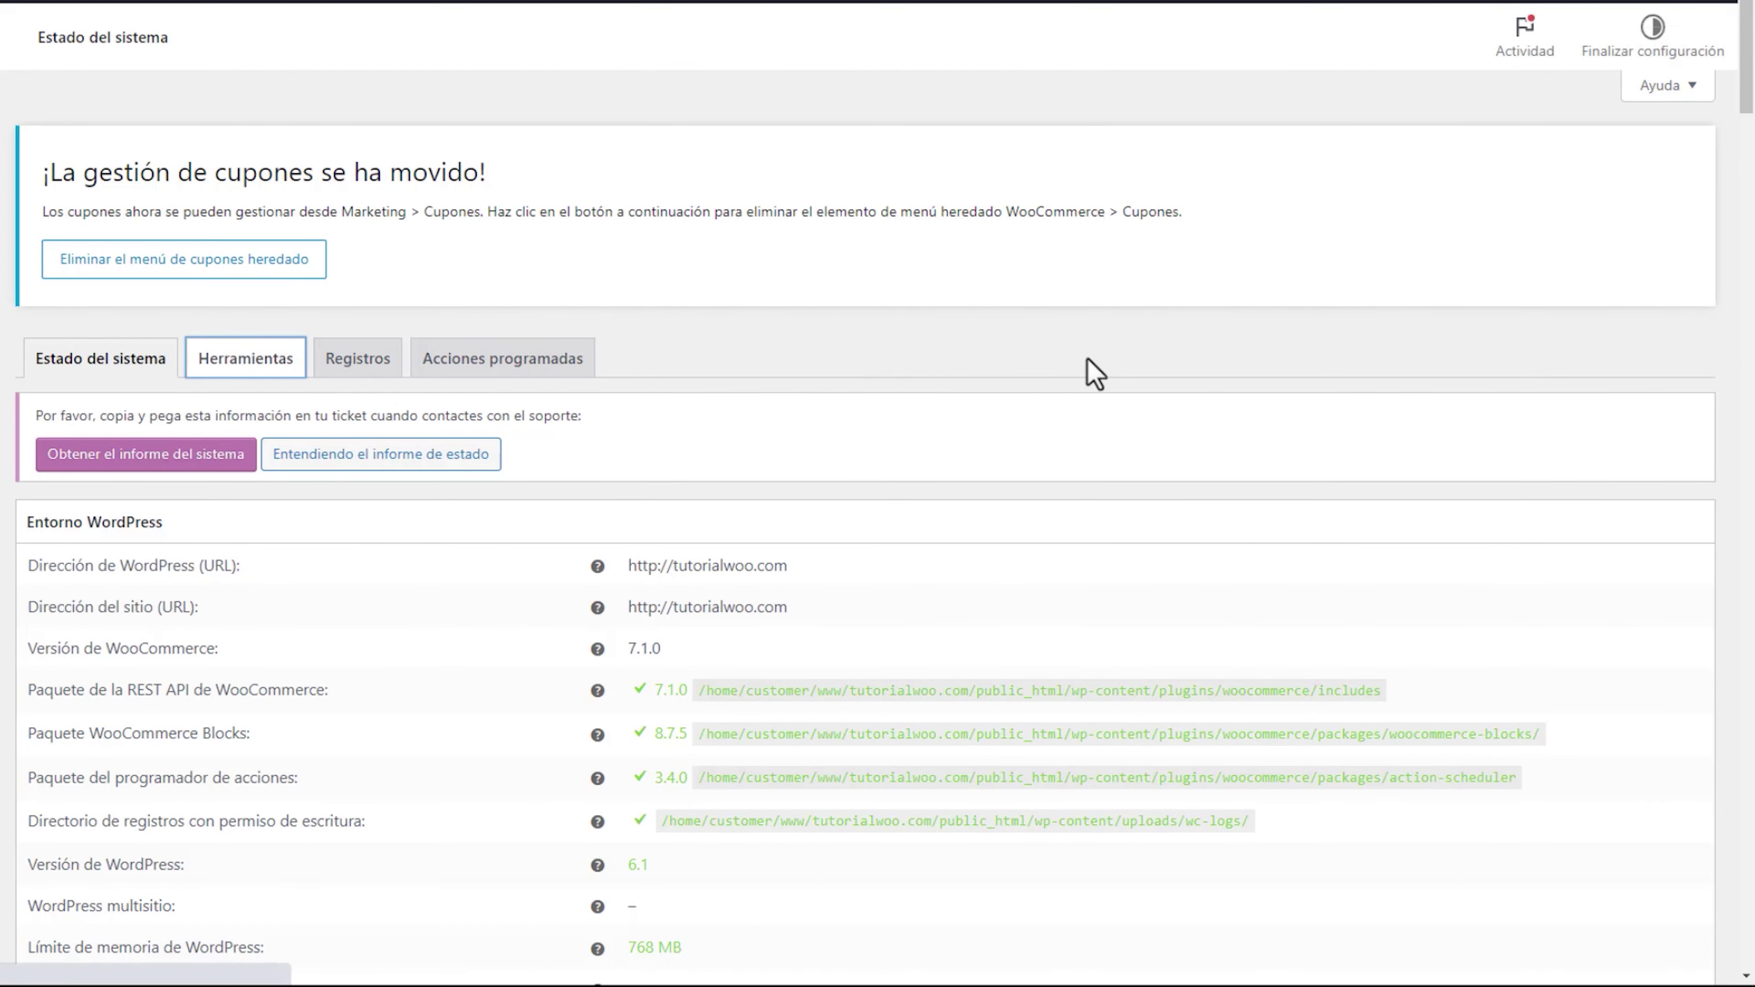
# Step: Scroll down and back up through the Herramientas maintenance tools list
pyautogui.scroll(-15, 1115, 379)
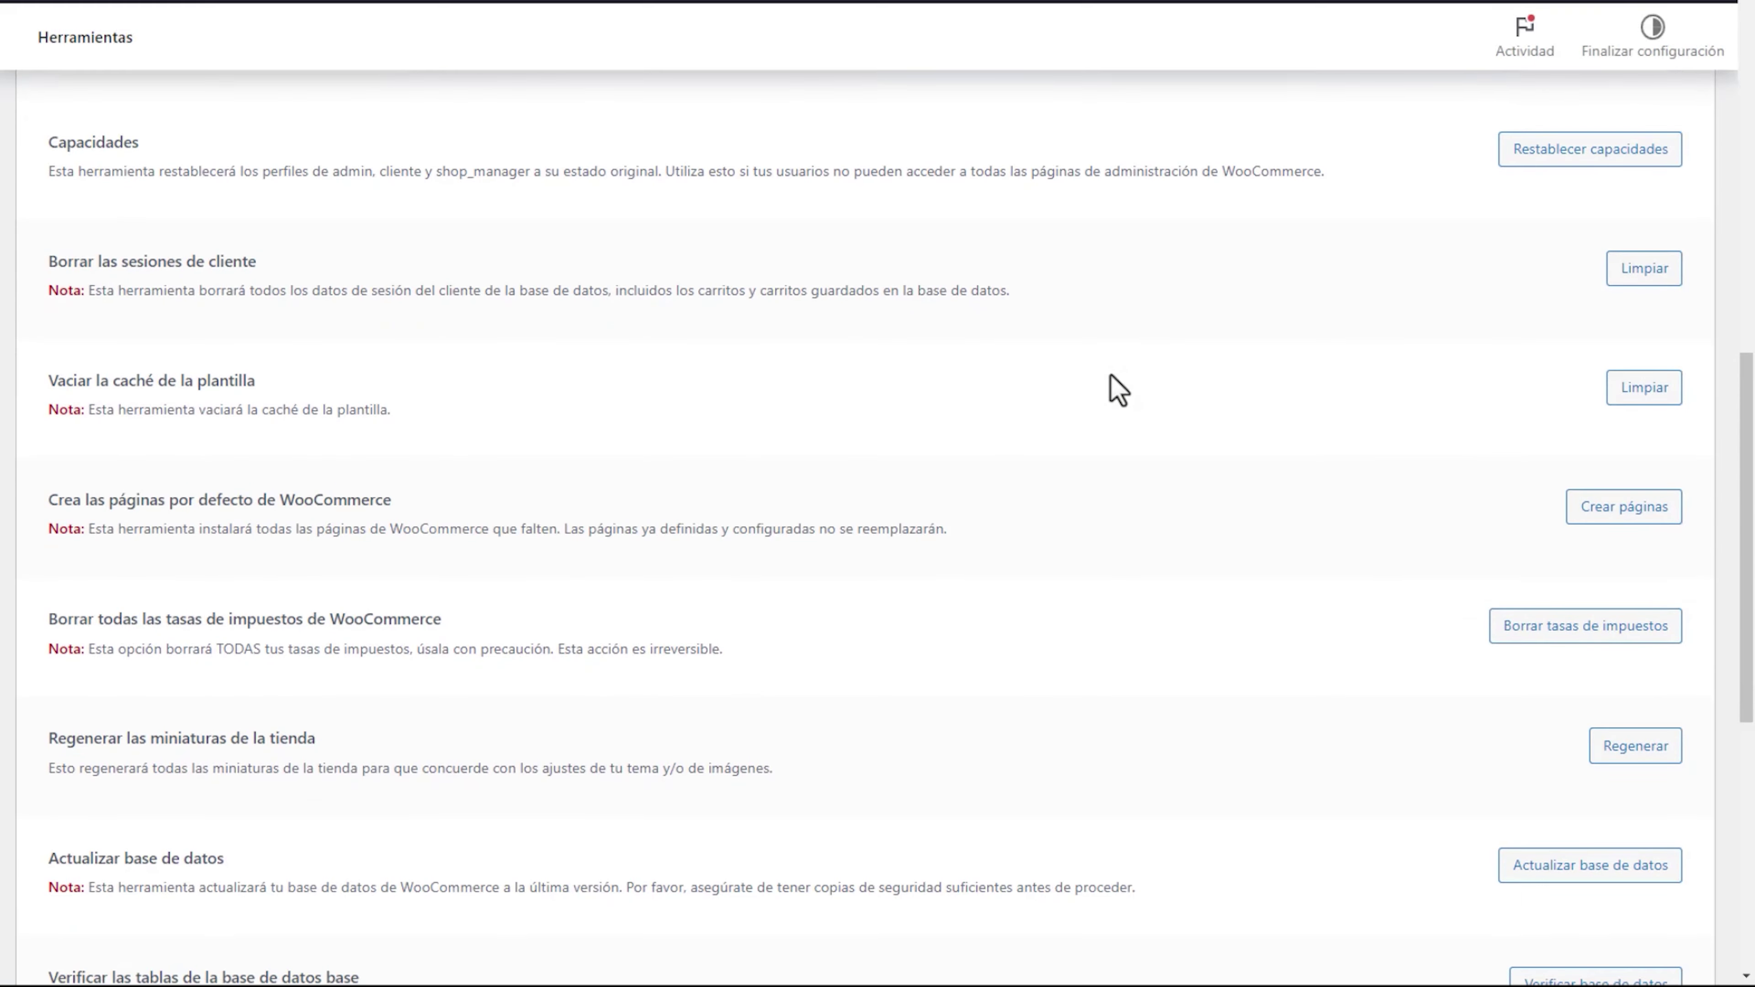
pyautogui.scroll(-5, 1118, 391)
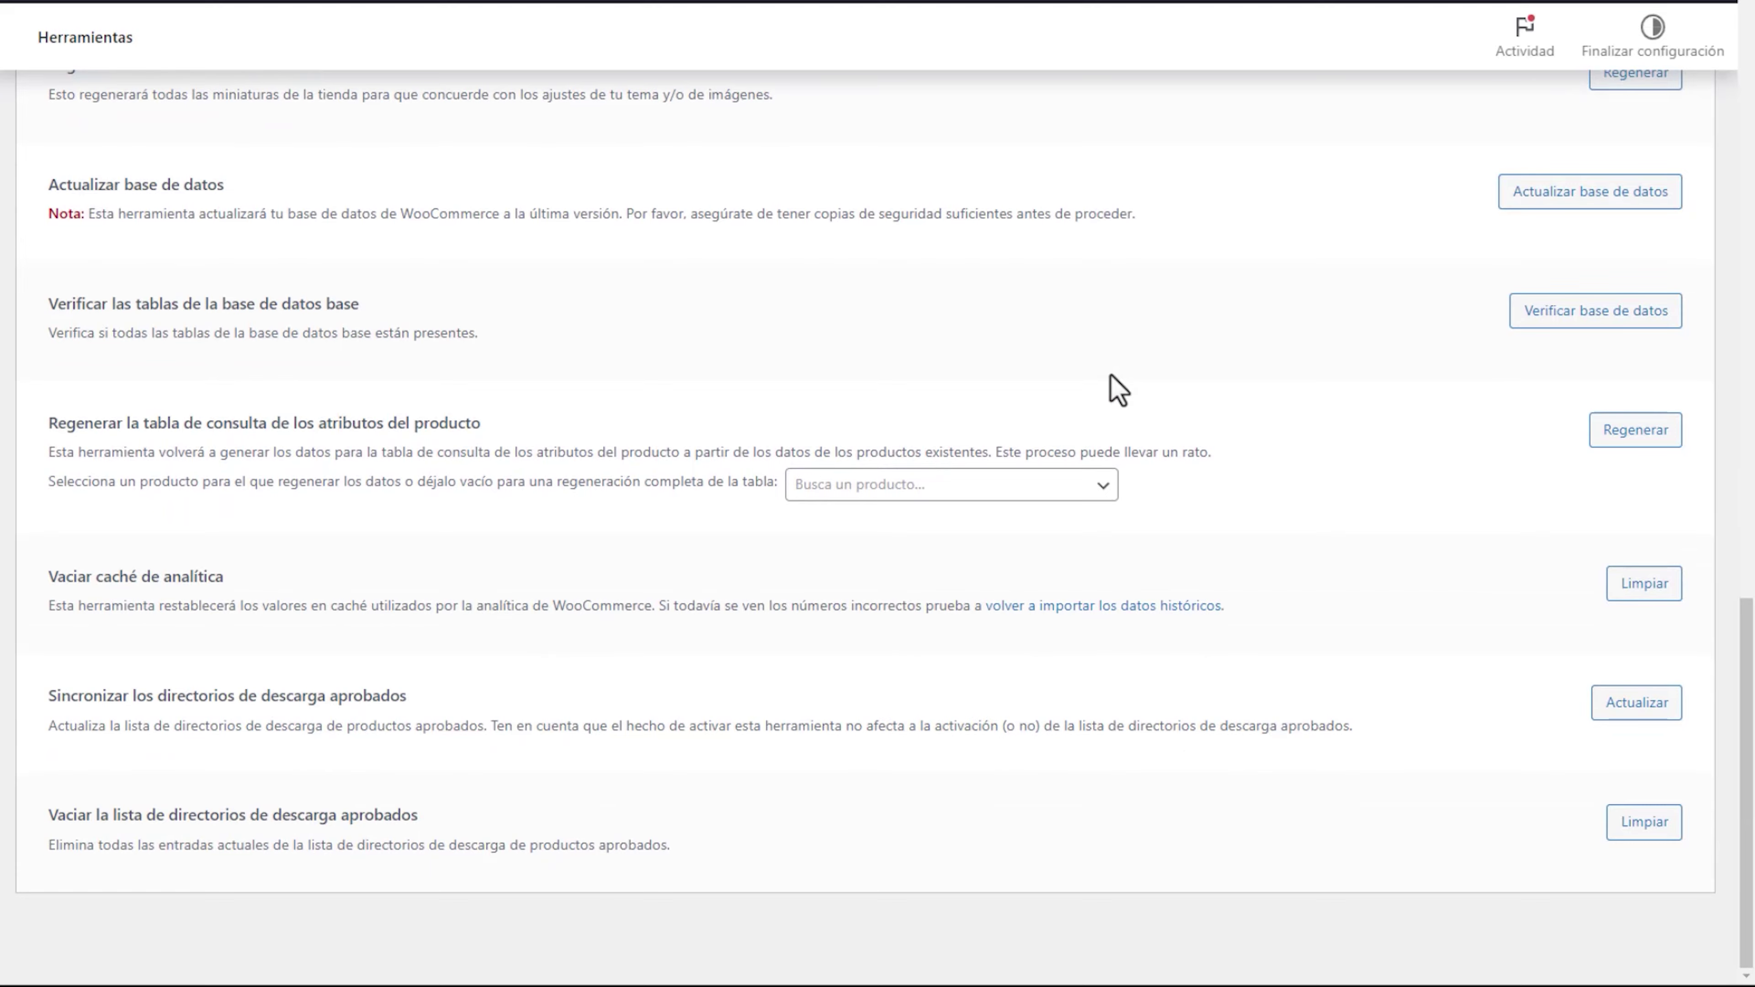
pyautogui.scroll(15, 1115, 384)
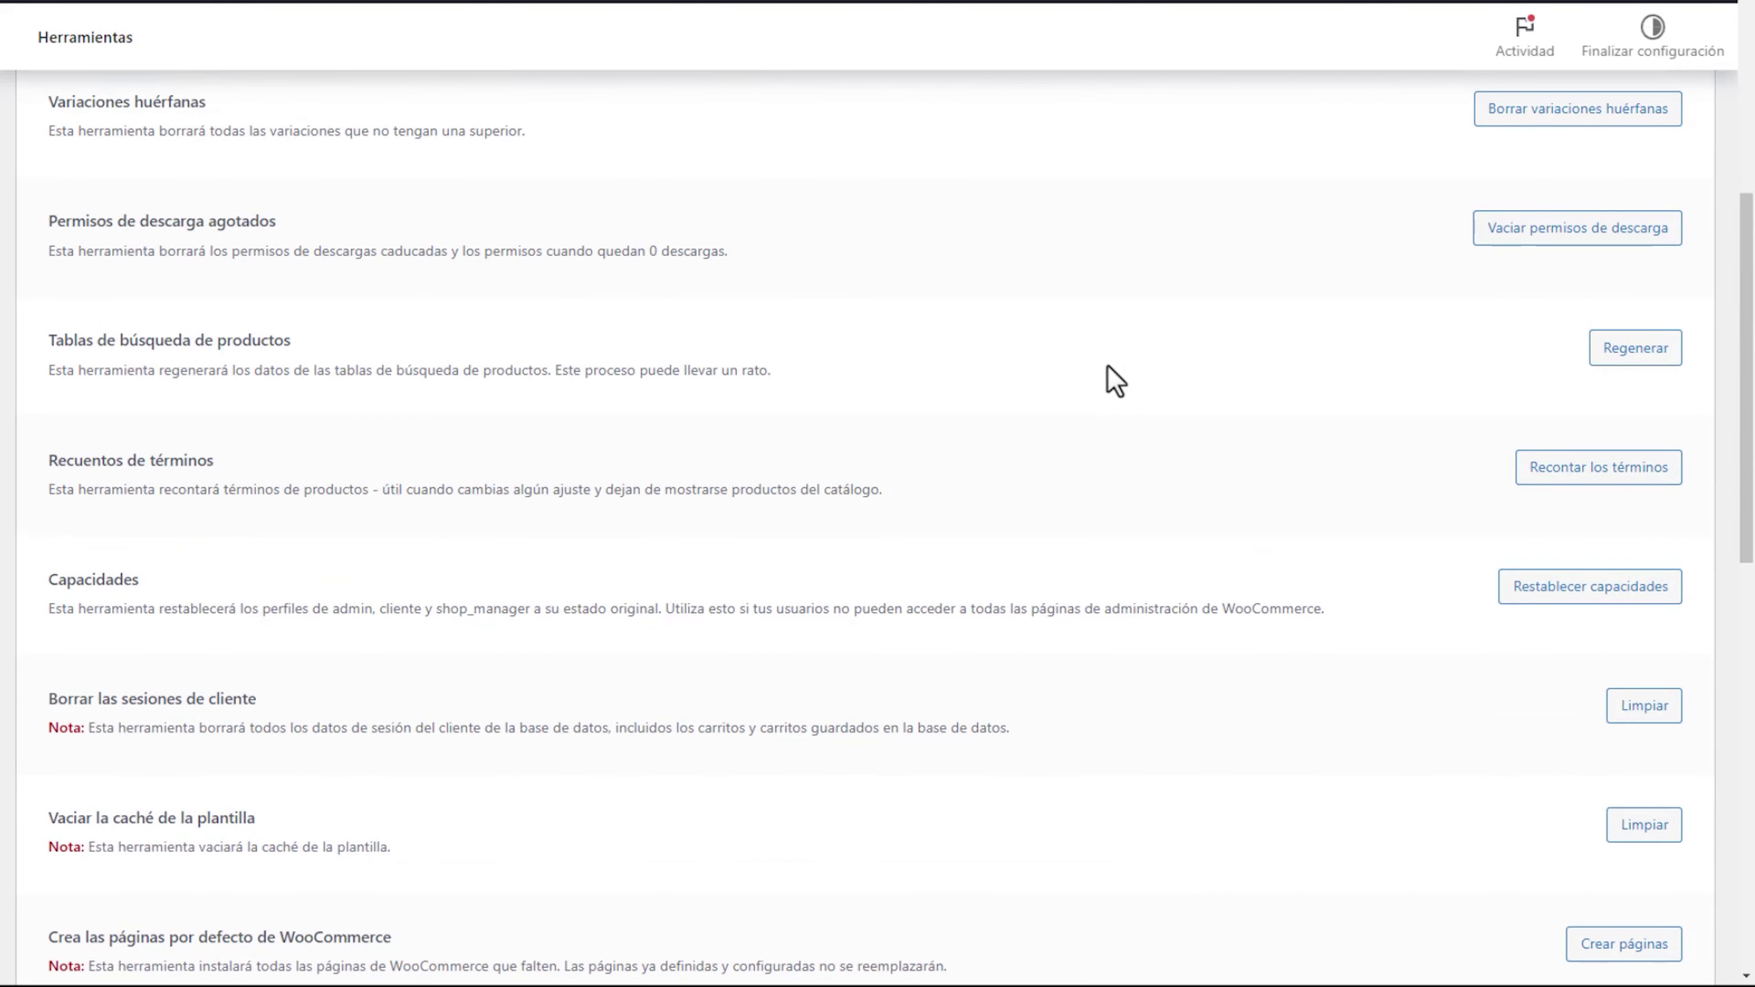
pyautogui.scroll(8, 1108, 367)
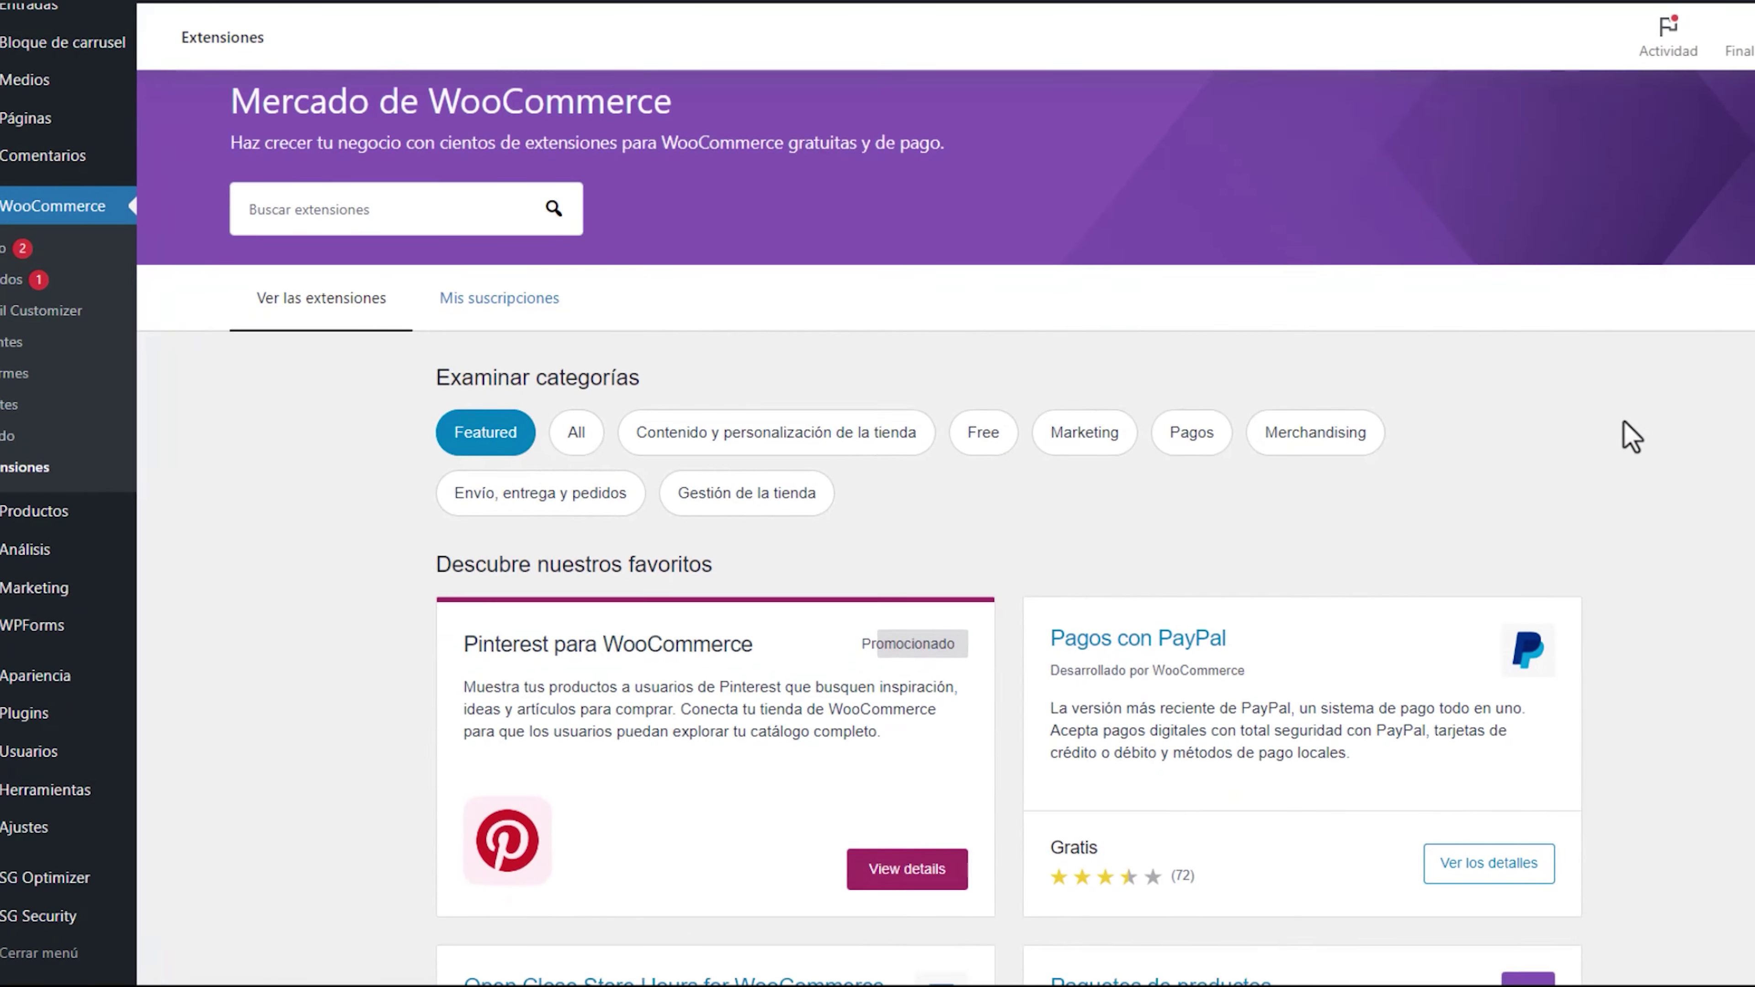
# Step: Scroll down through the Extensiones marketplace listings past the featured favourites
pyautogui.scroll(-4, 1624, 443)
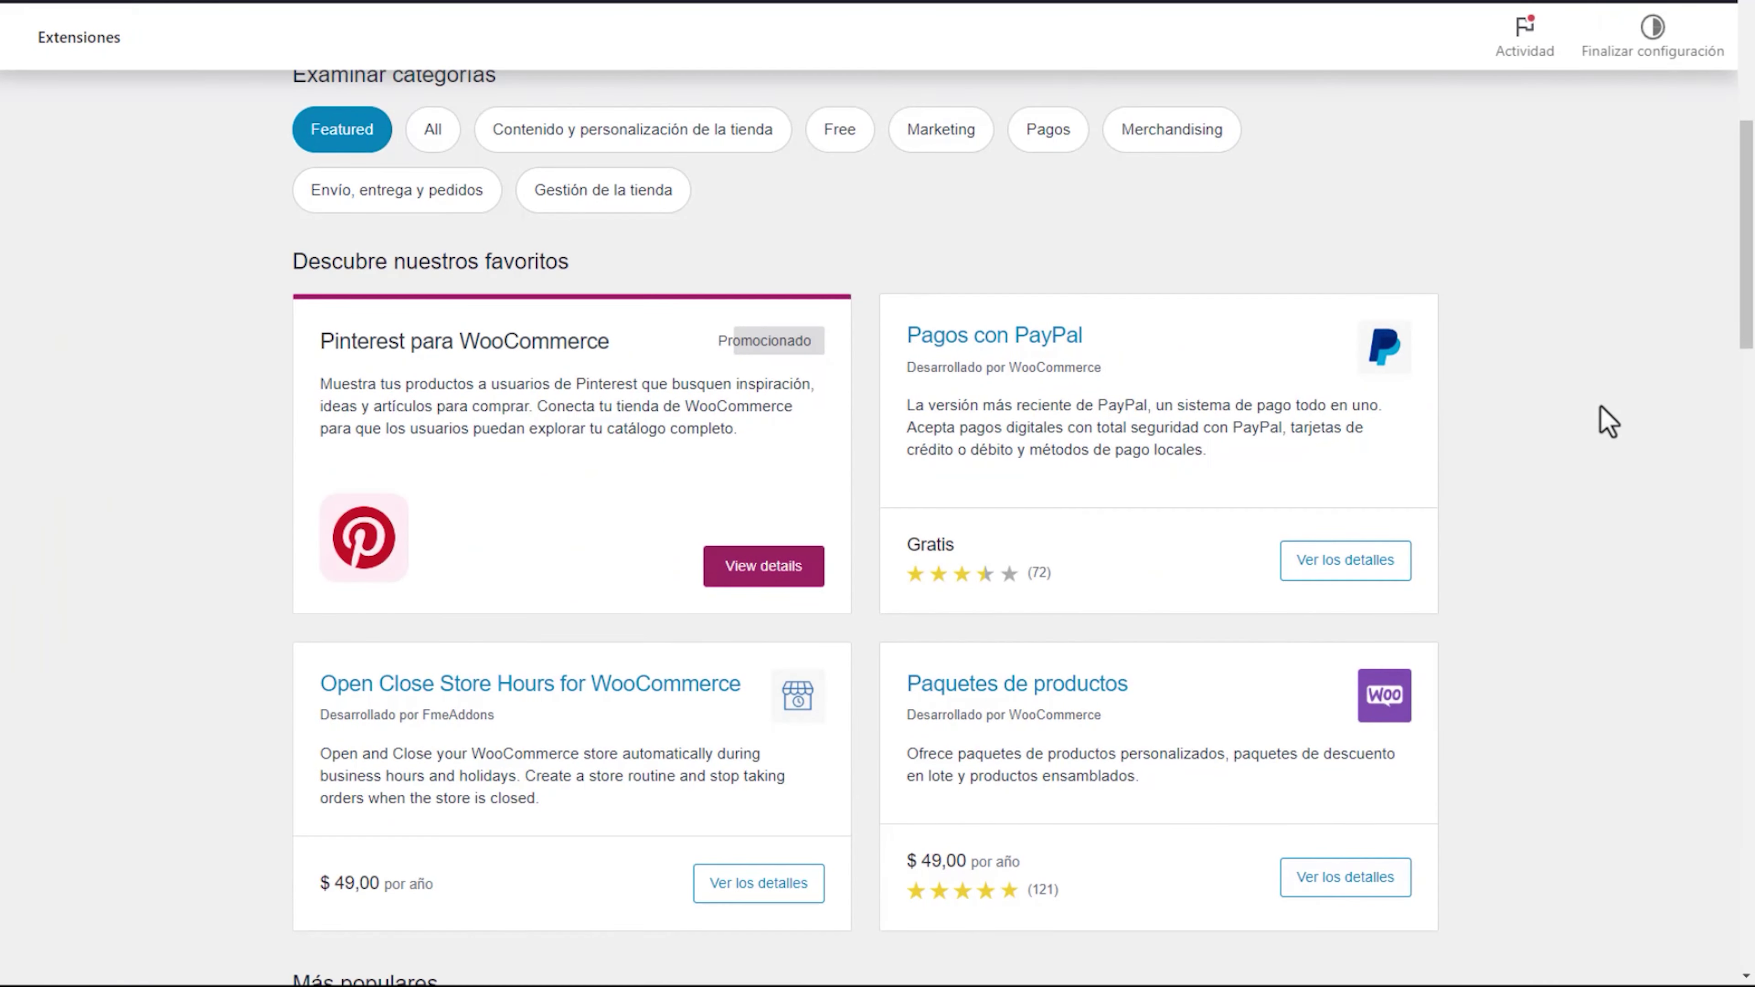
pyautogui.scroll(-5, 1599, 406)
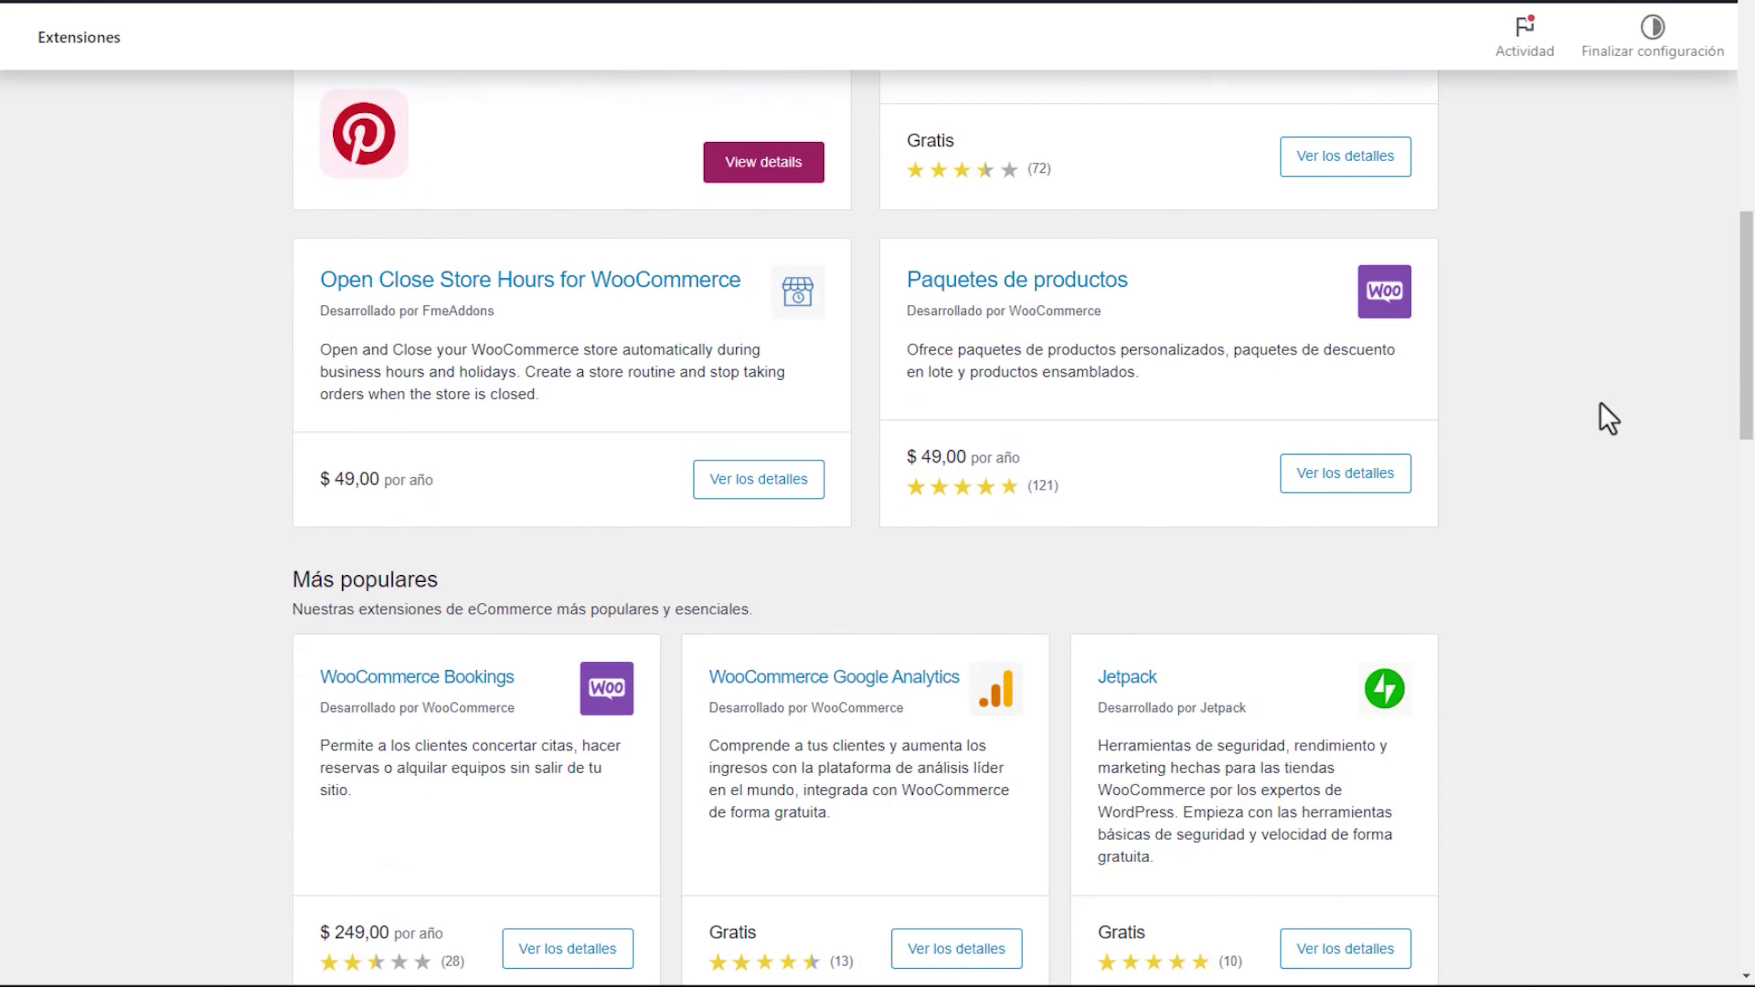
pyautogui.scroll(-6, 1607, 418)
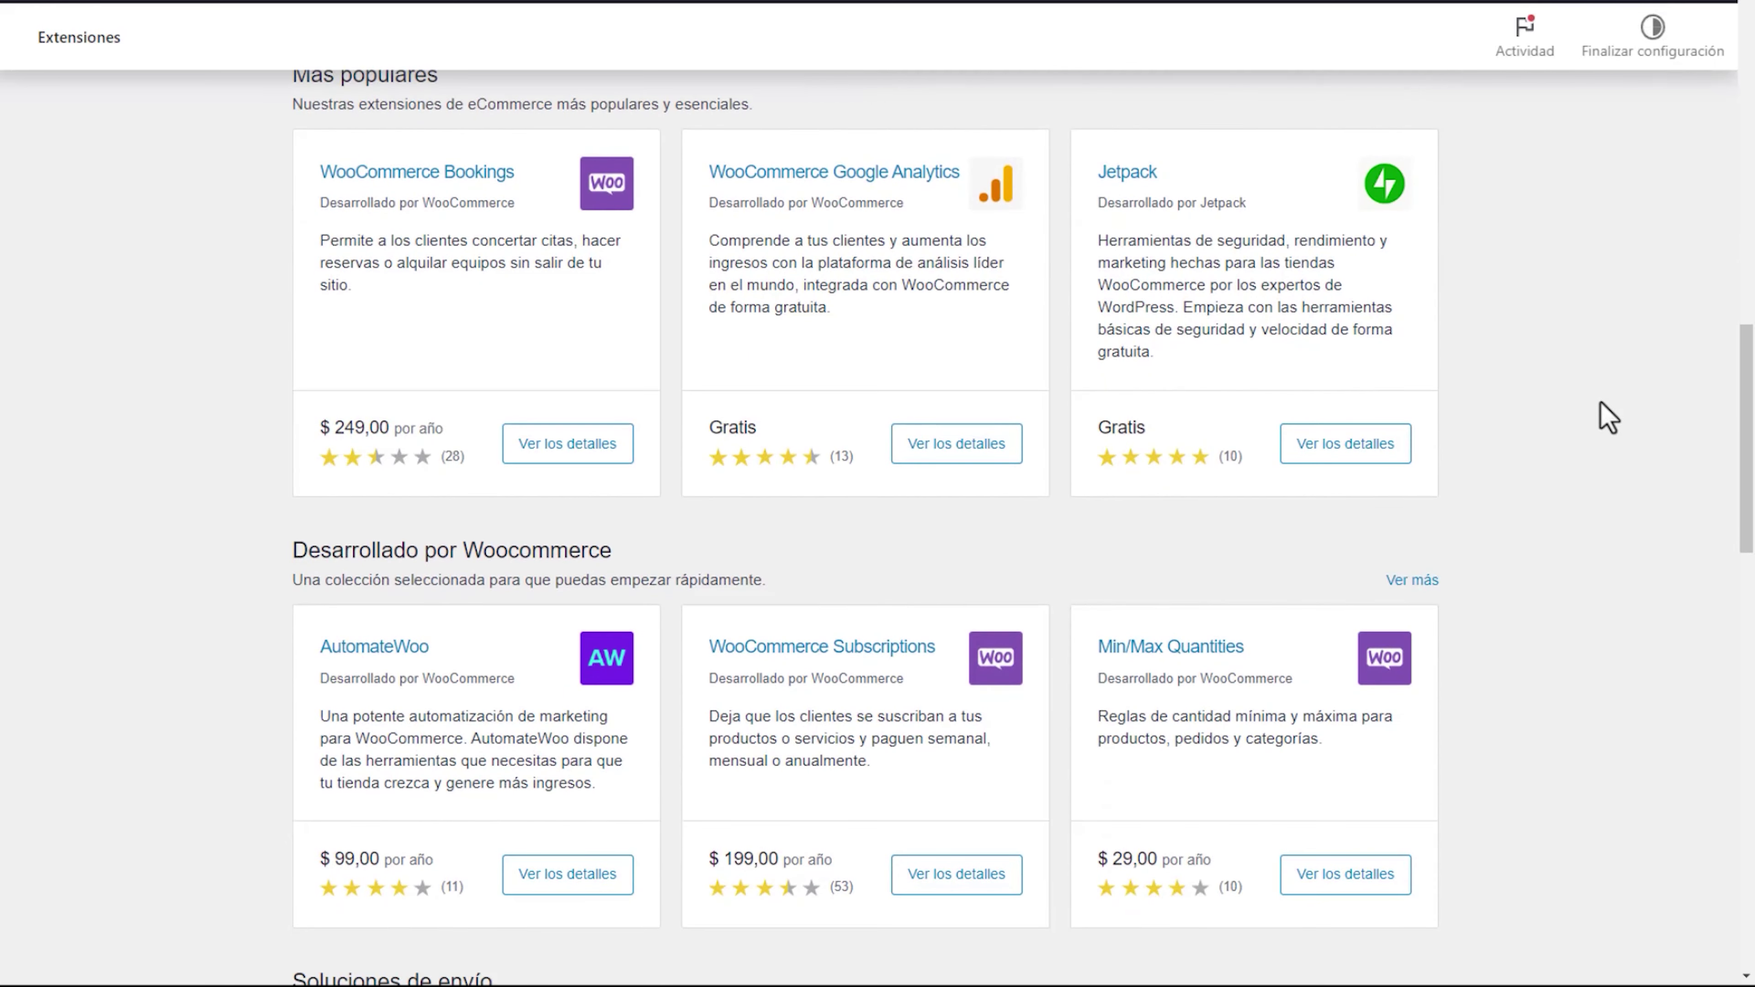
pyautogui.scroll(-6, 1607, 418)
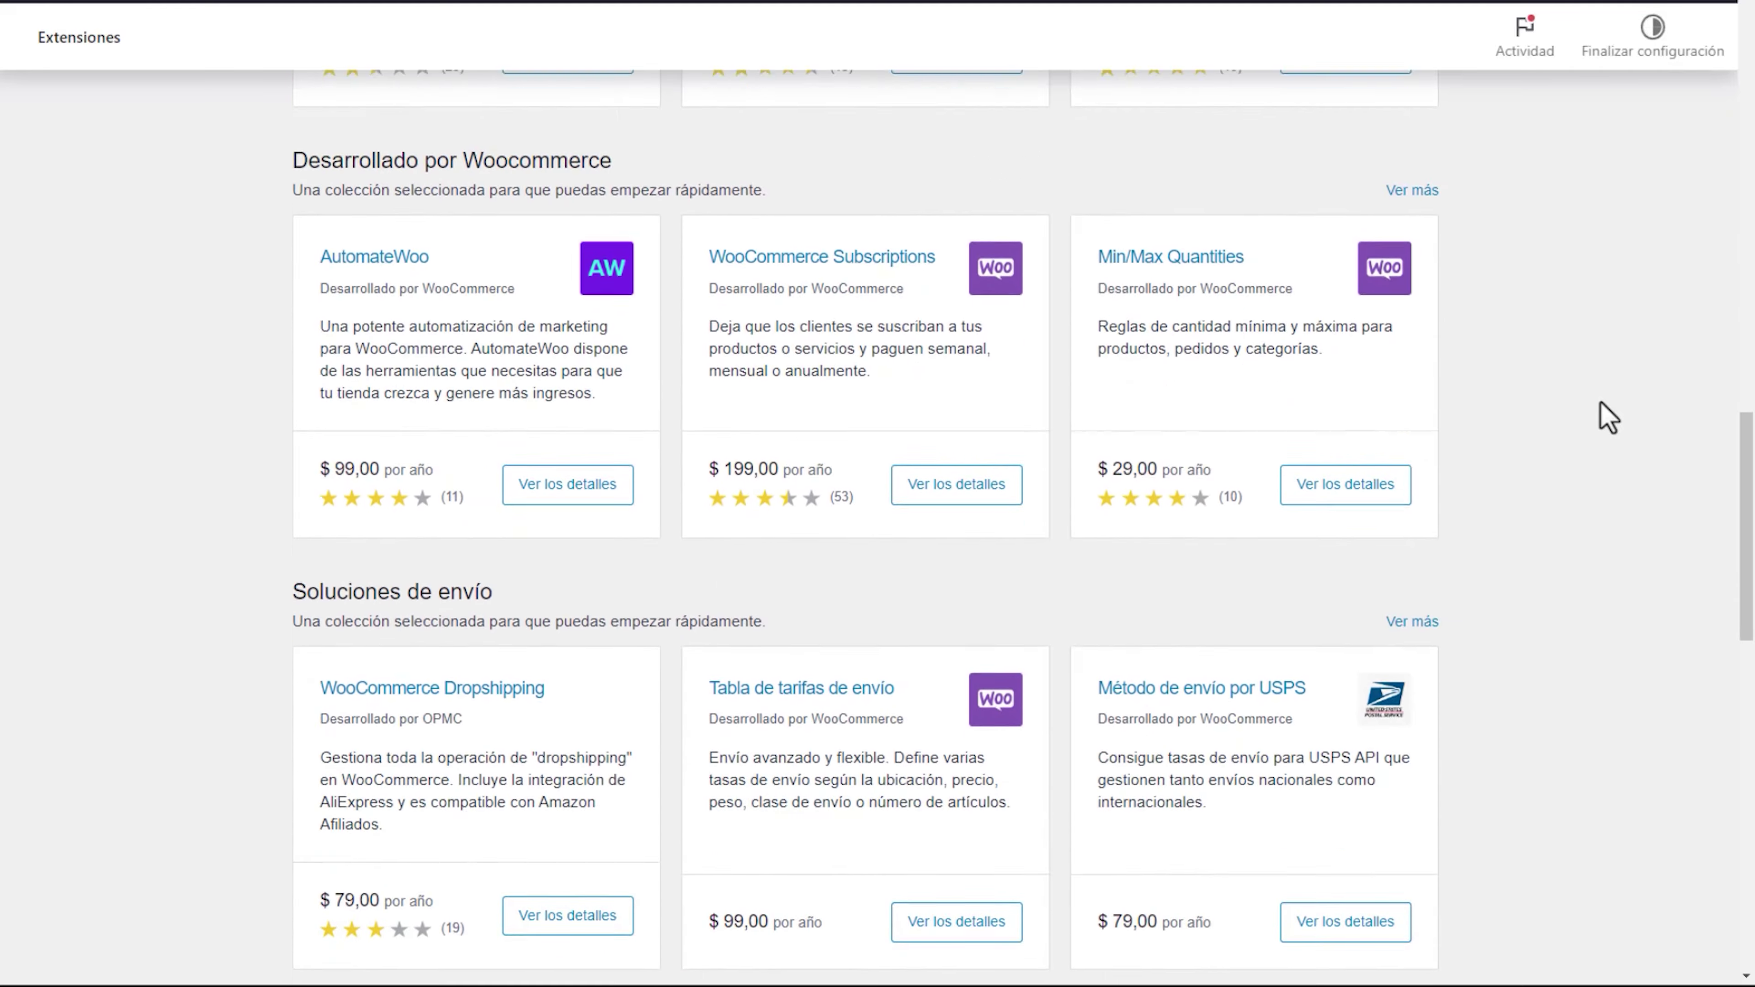
pyautogui.scroll(-7, 1608, 415)
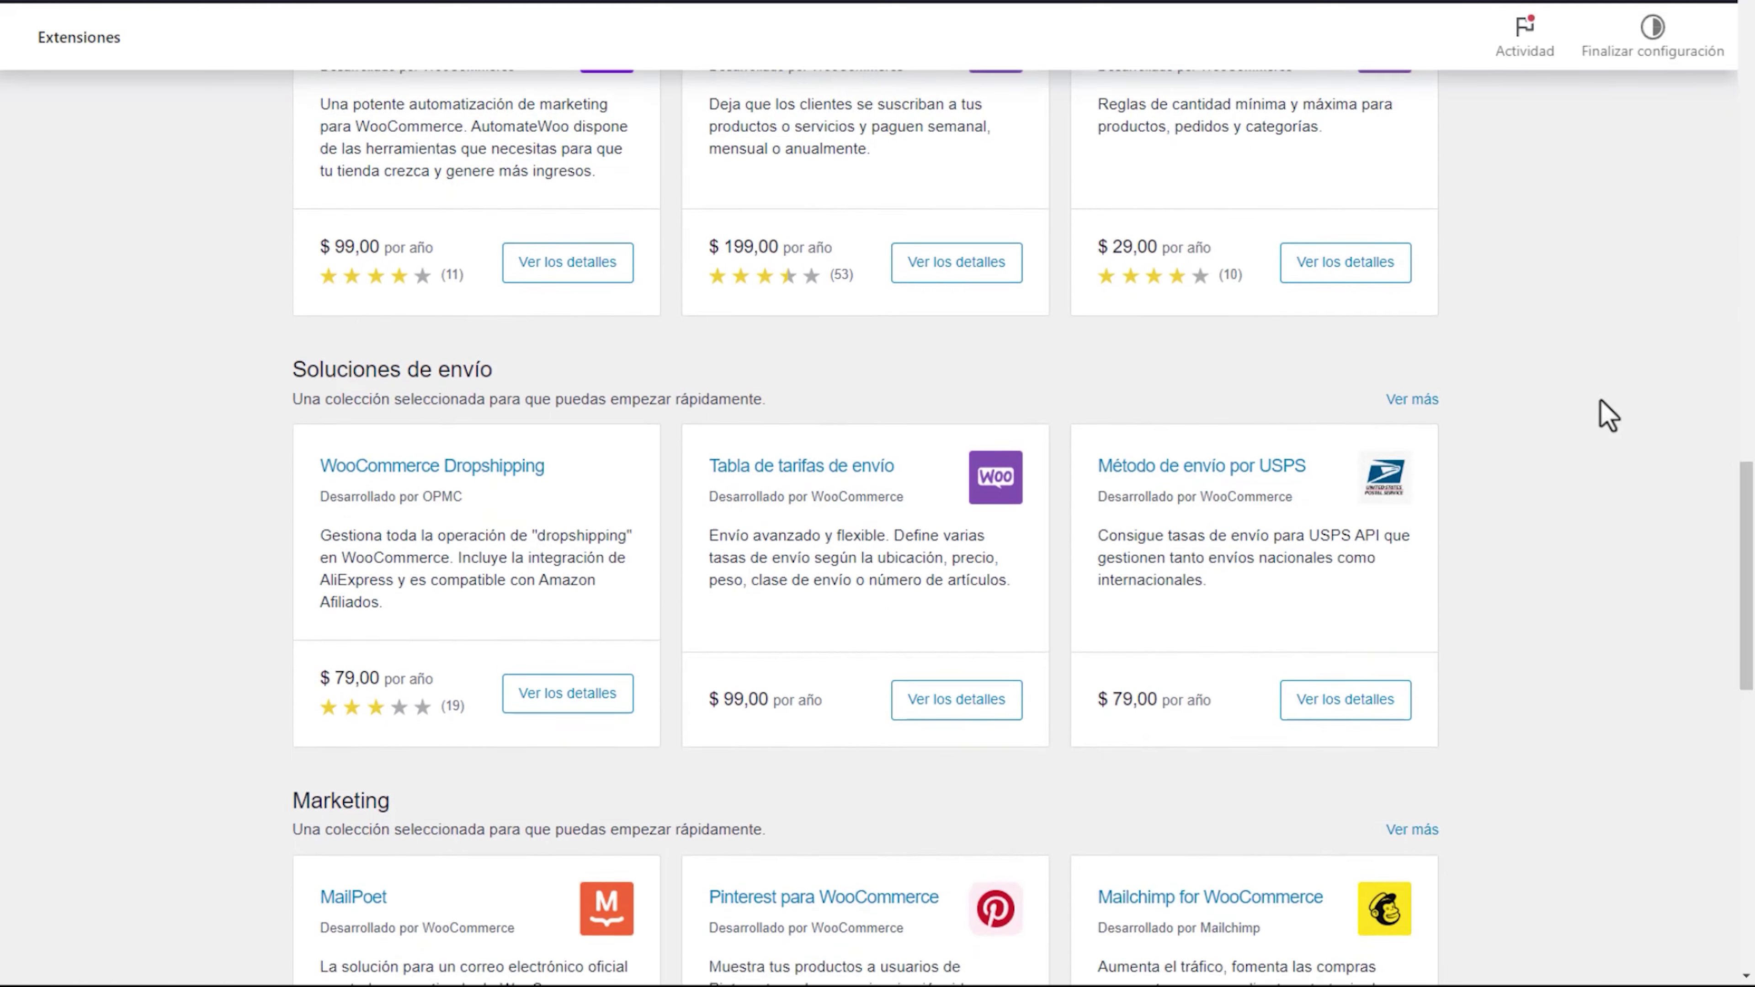
pyautogui.scroll(-5, 1607, 415)
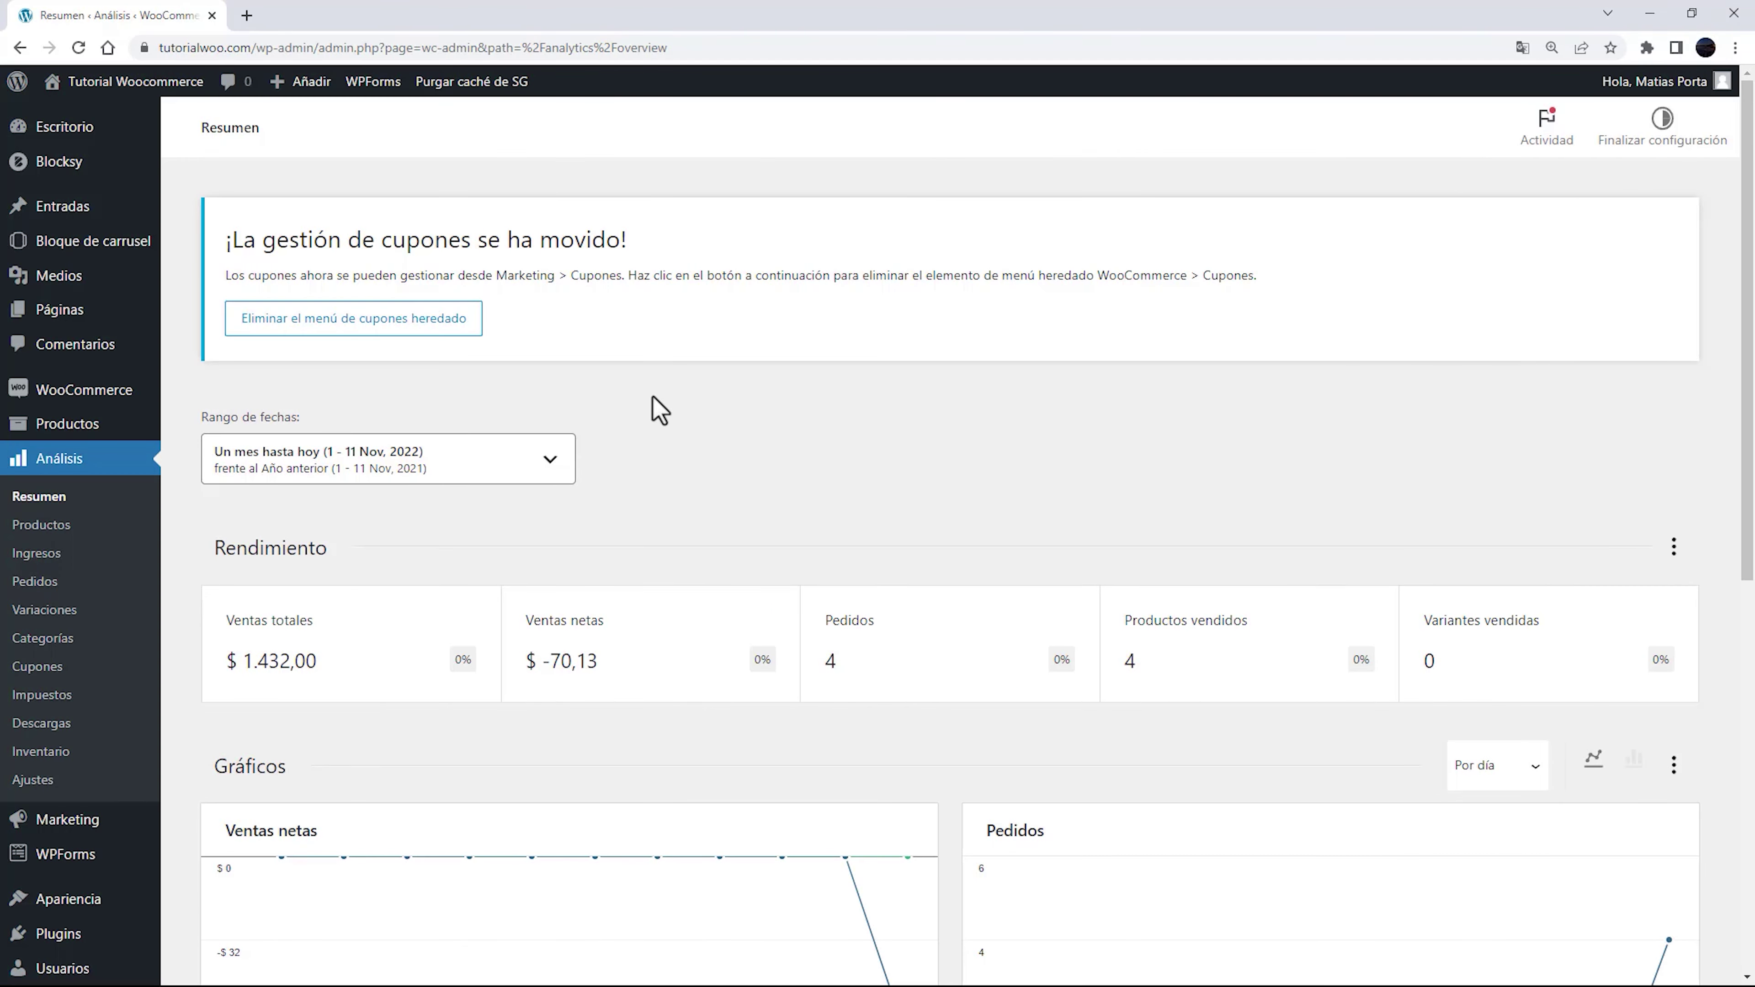
# Step: Open the Rango de fechas dropdown on the Análisis Resumen report
pyautogui.scroll(-4, 656, 409)
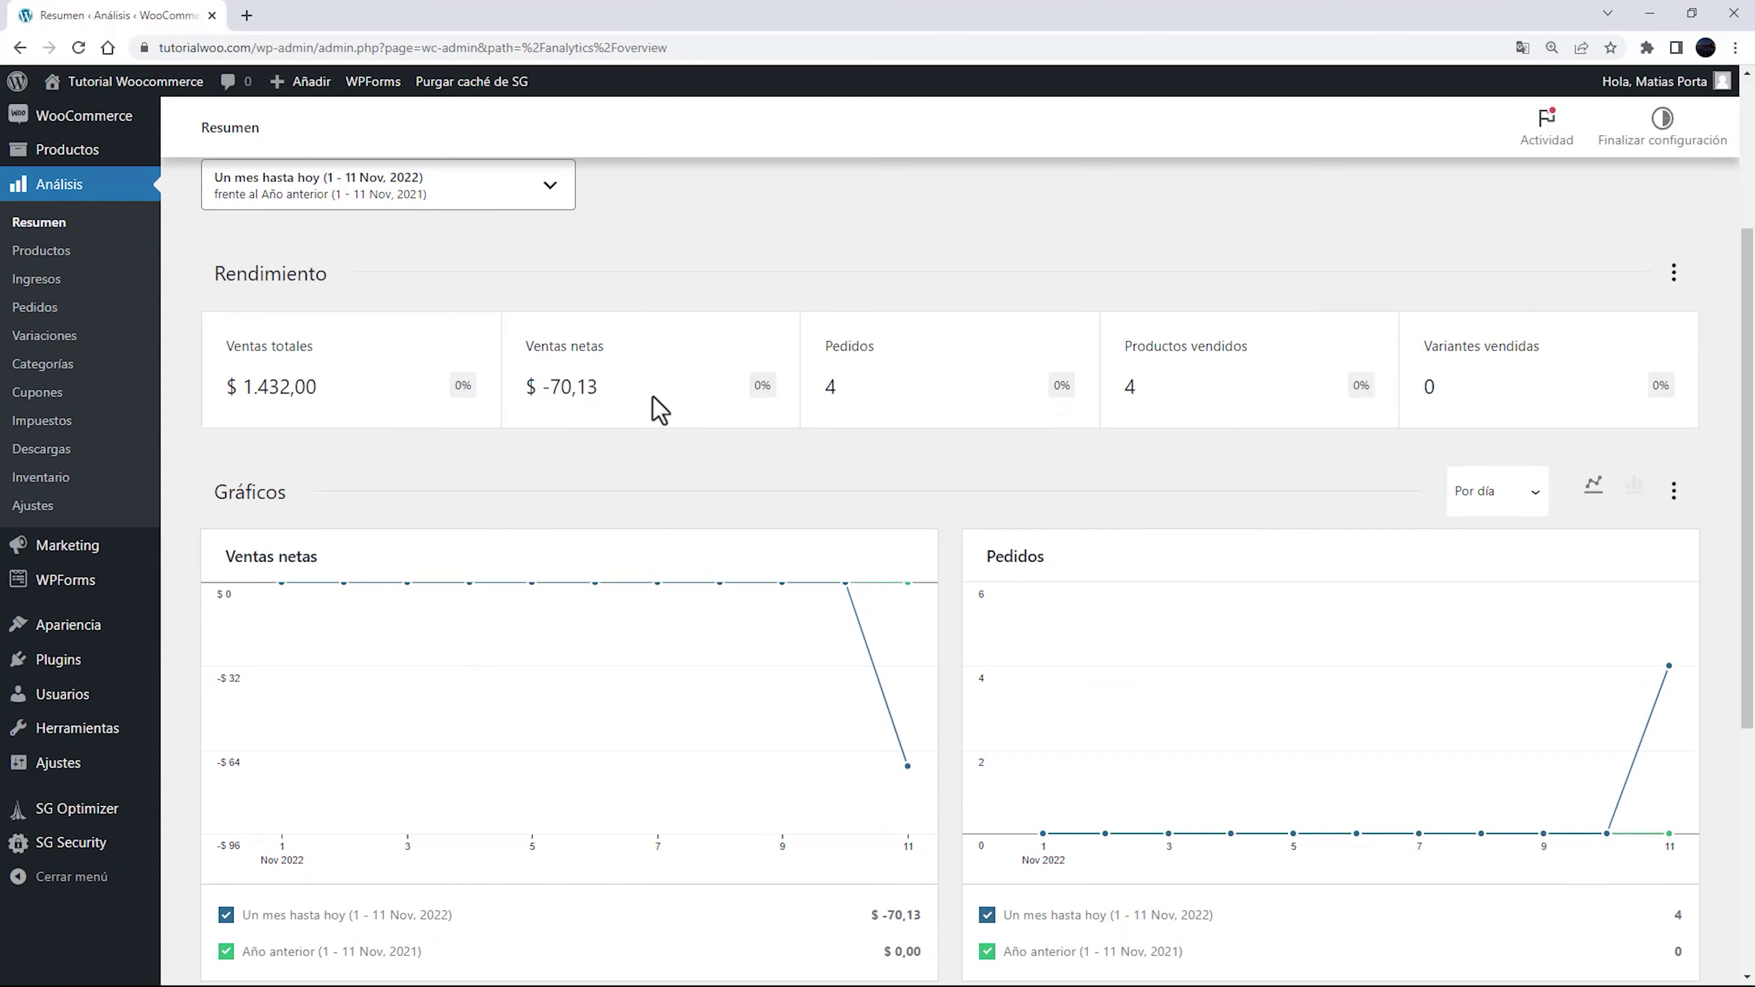
pyautogui.scroll(1, 519, 278)
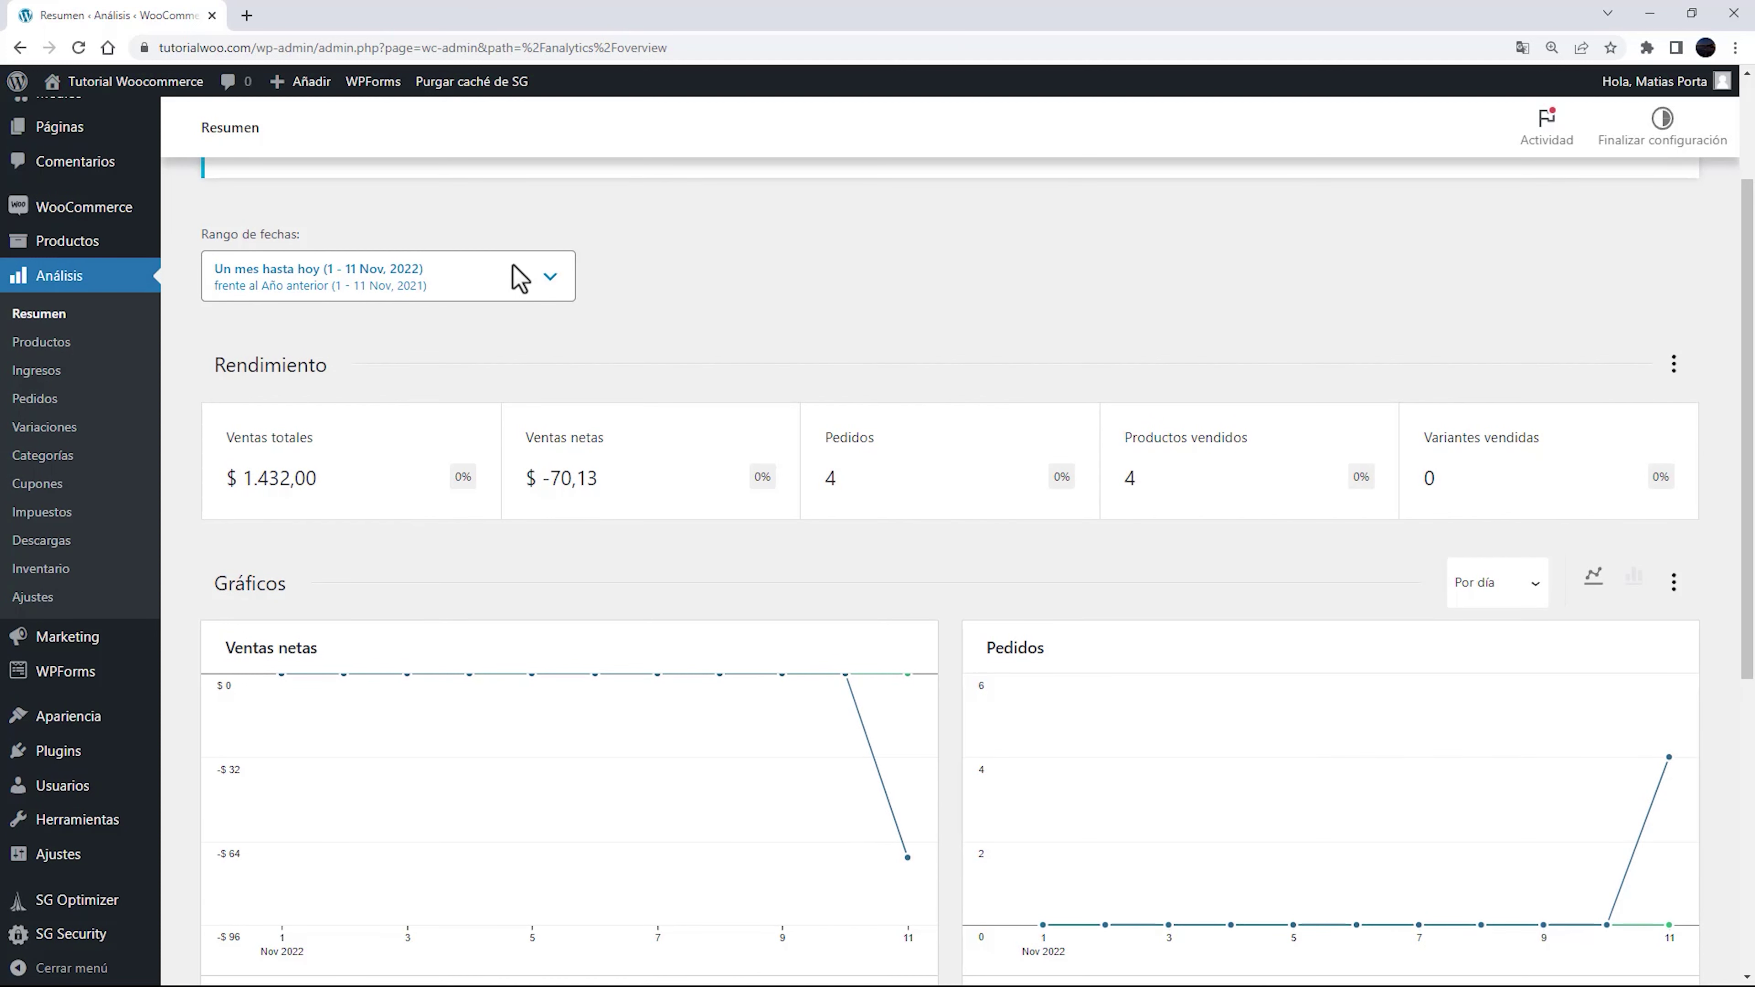
pyautogui.click(519, 279)
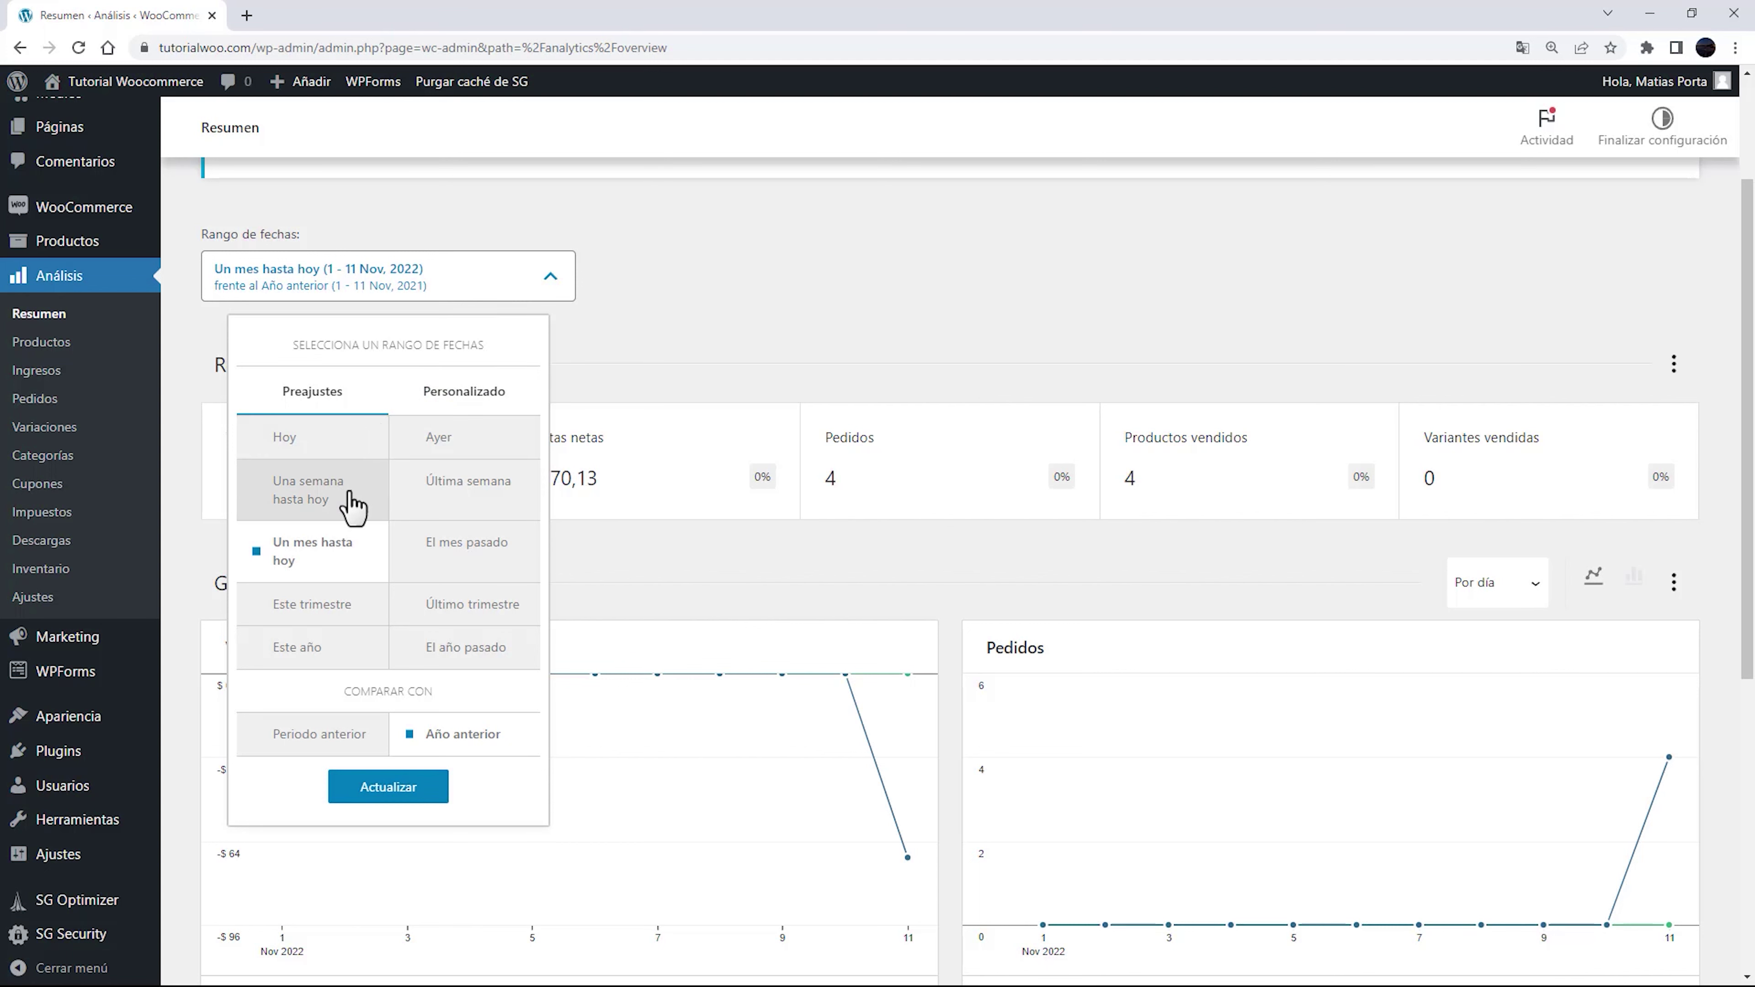
# Step: Apply Hoy as the date range, then change it to the Este trimestre preset
pyautogui.click(344, 446)
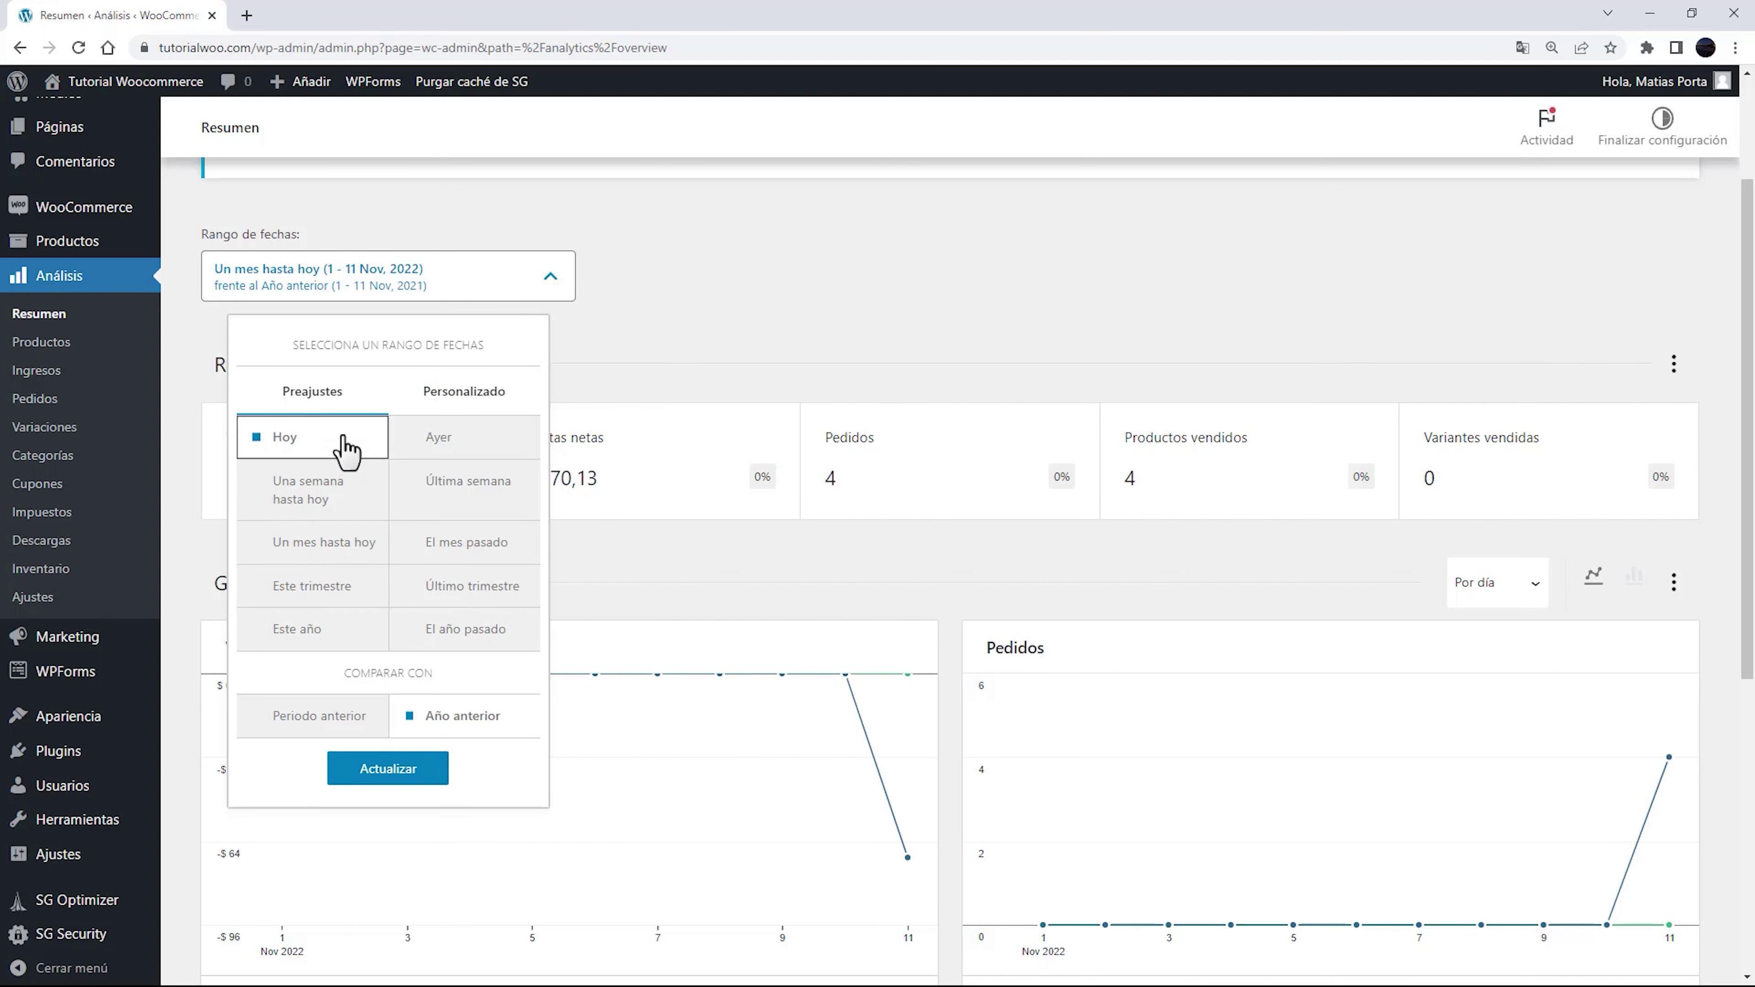
pyautogui.click(370, 771)
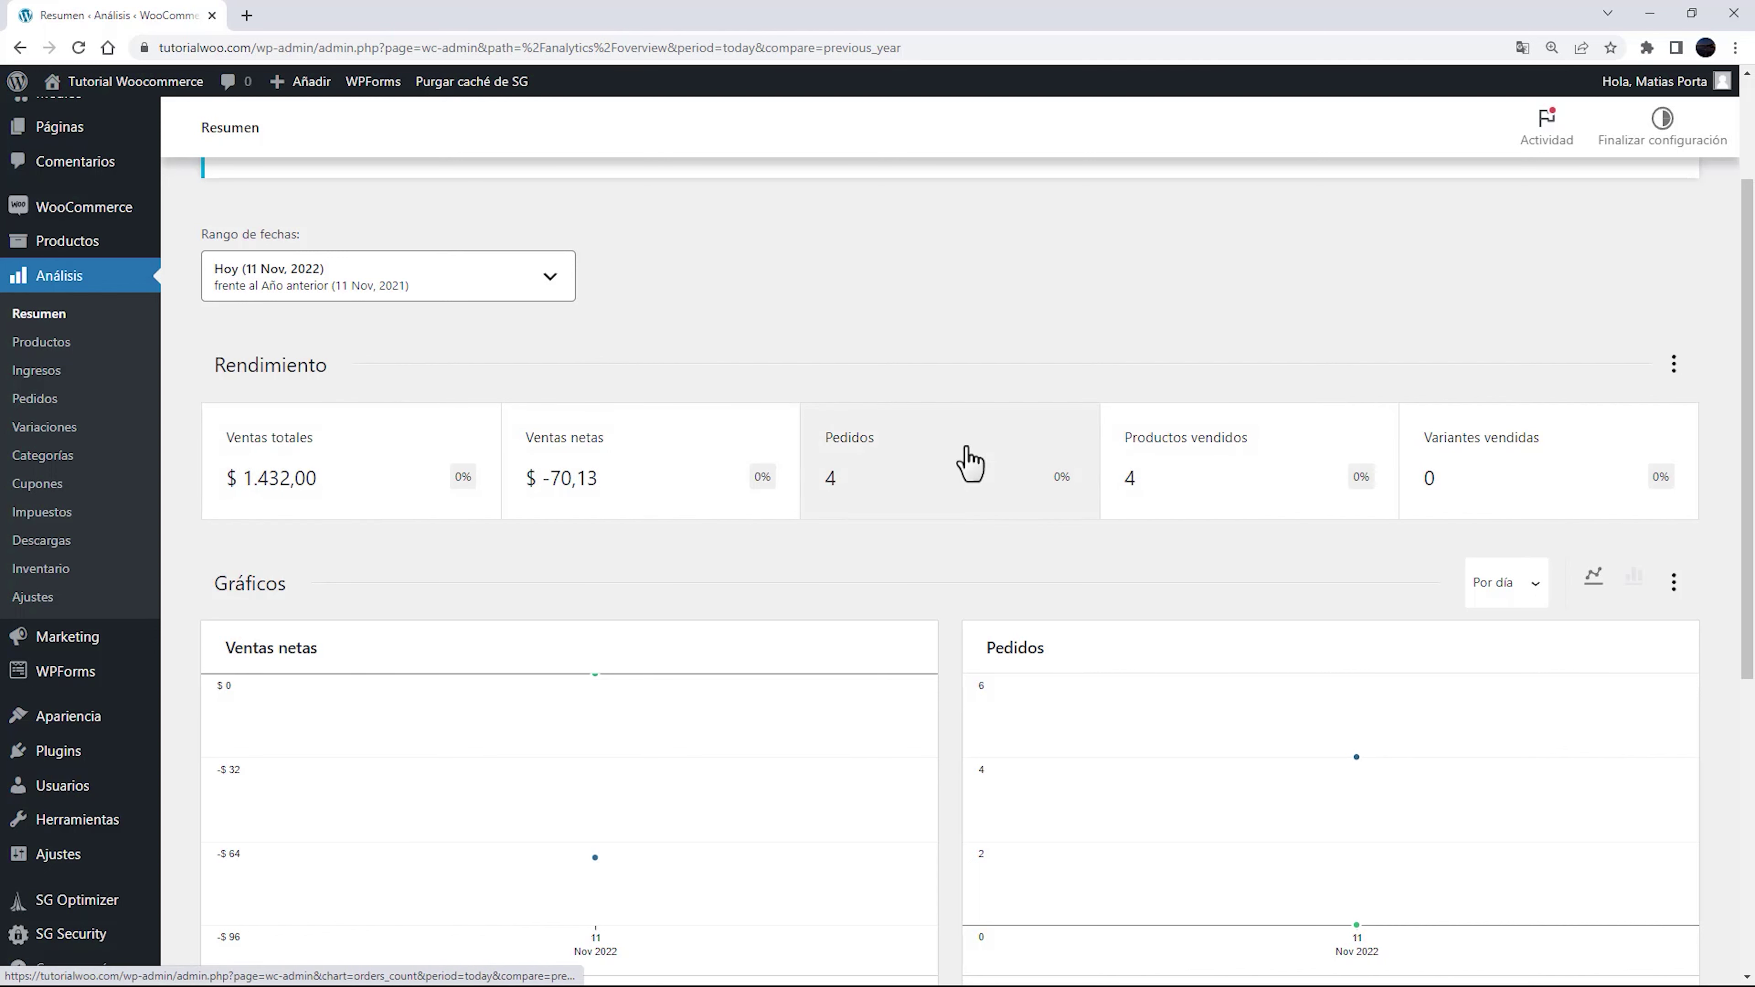
pyautogui.click(517, 304)
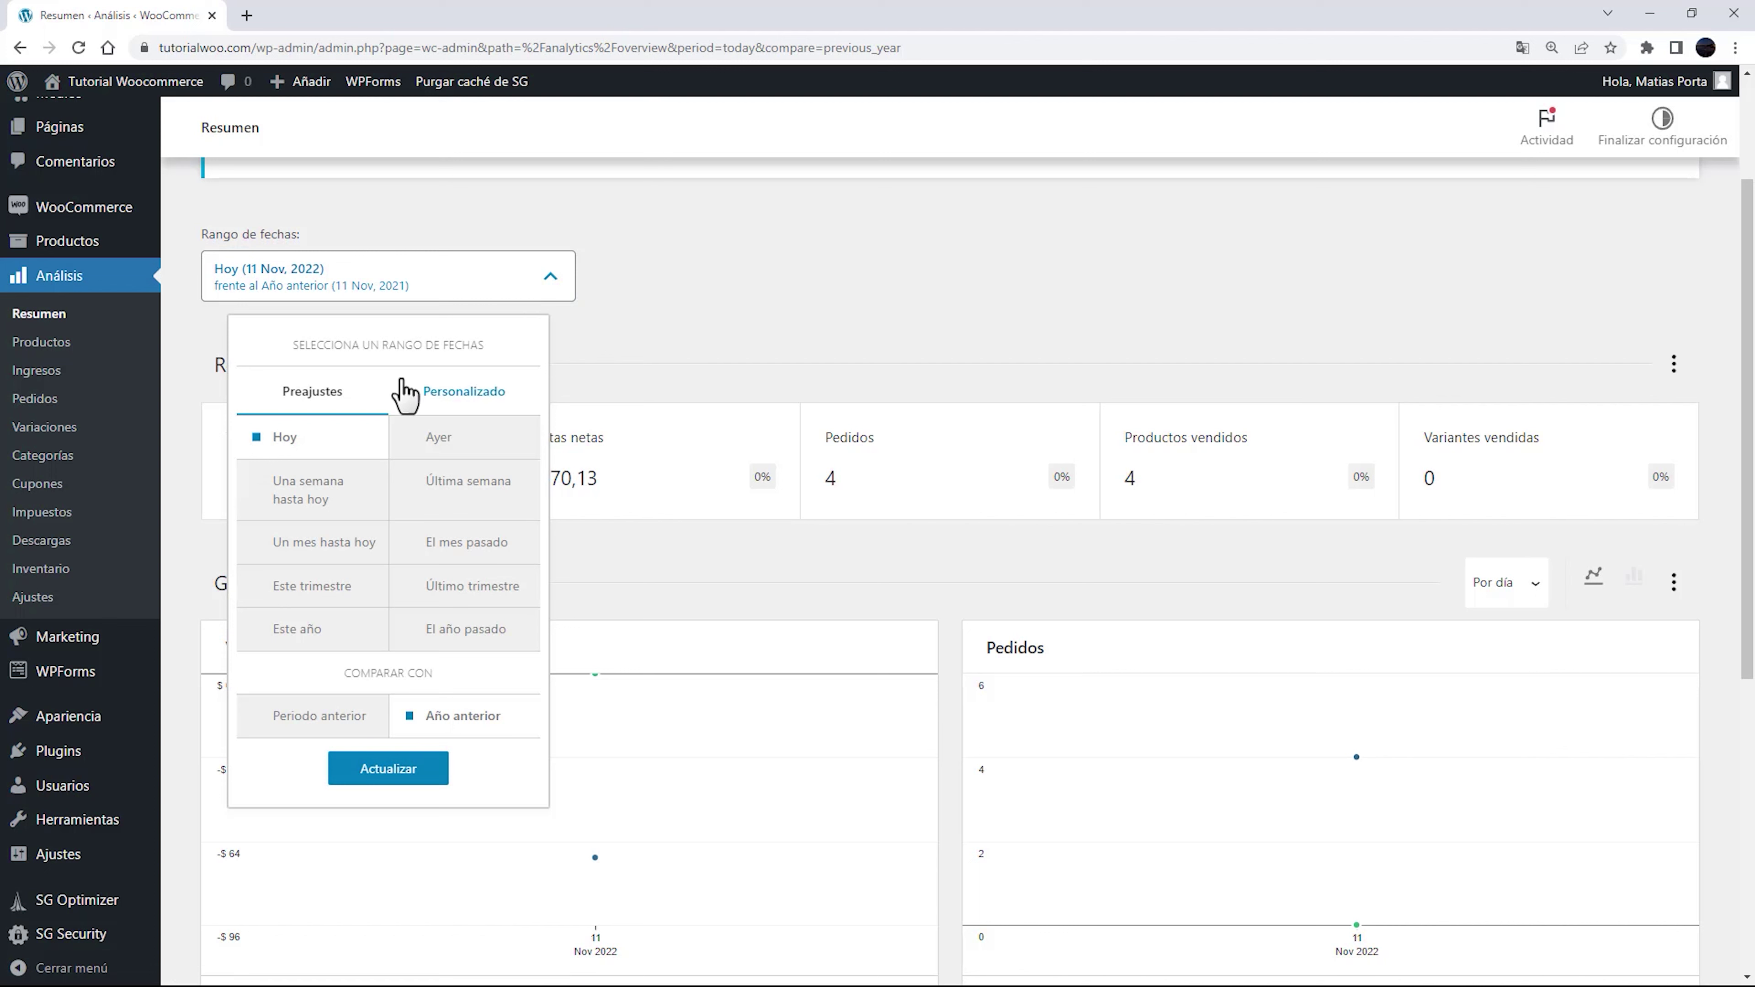
pyautogui.click(451, 399)
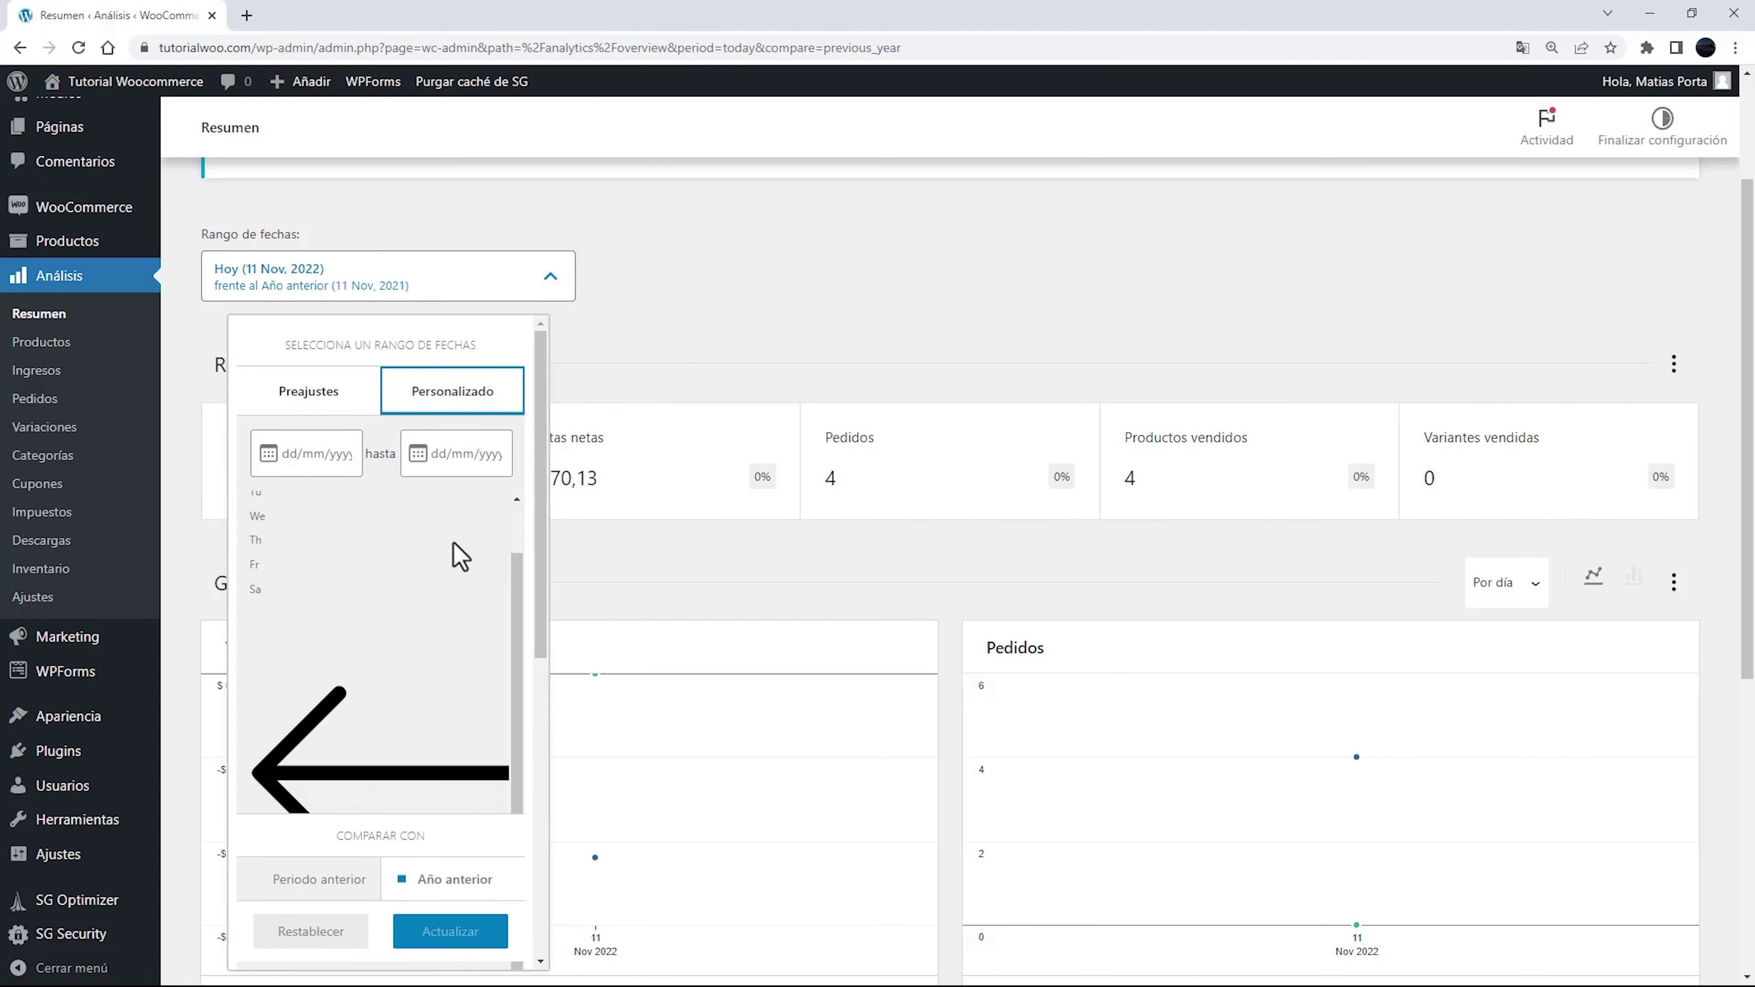
pyautogui.click(312, 407)
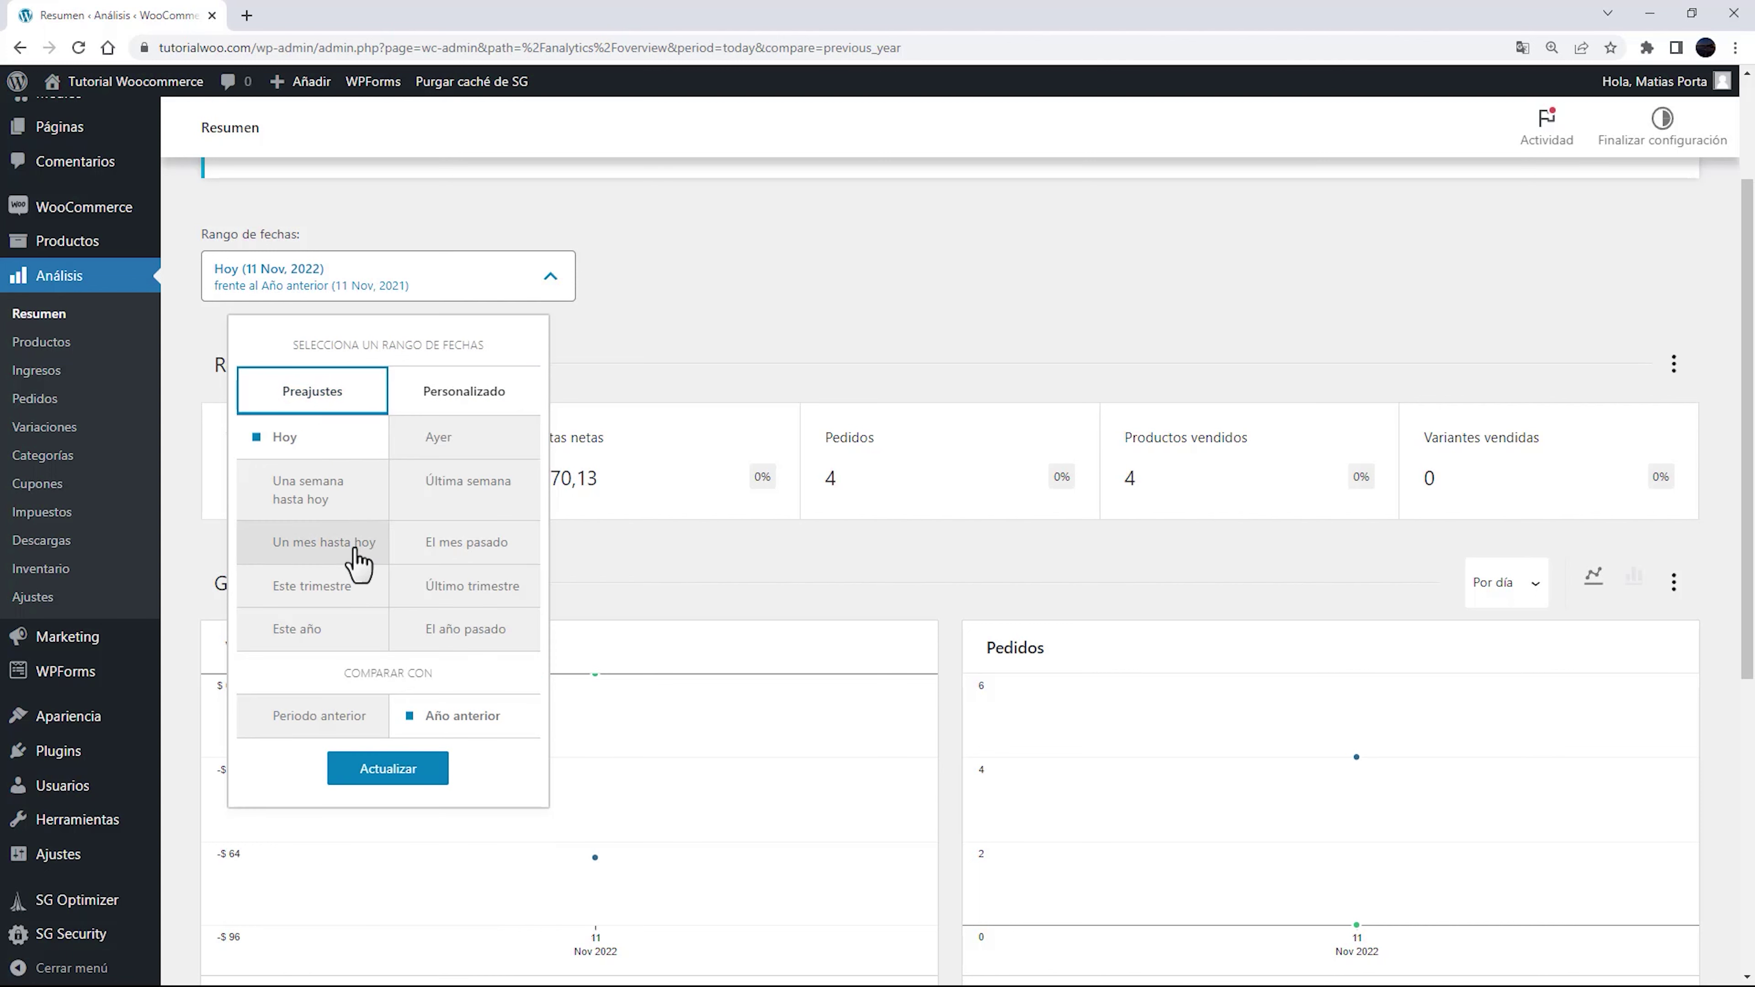
pyautogui.click(359, 588)
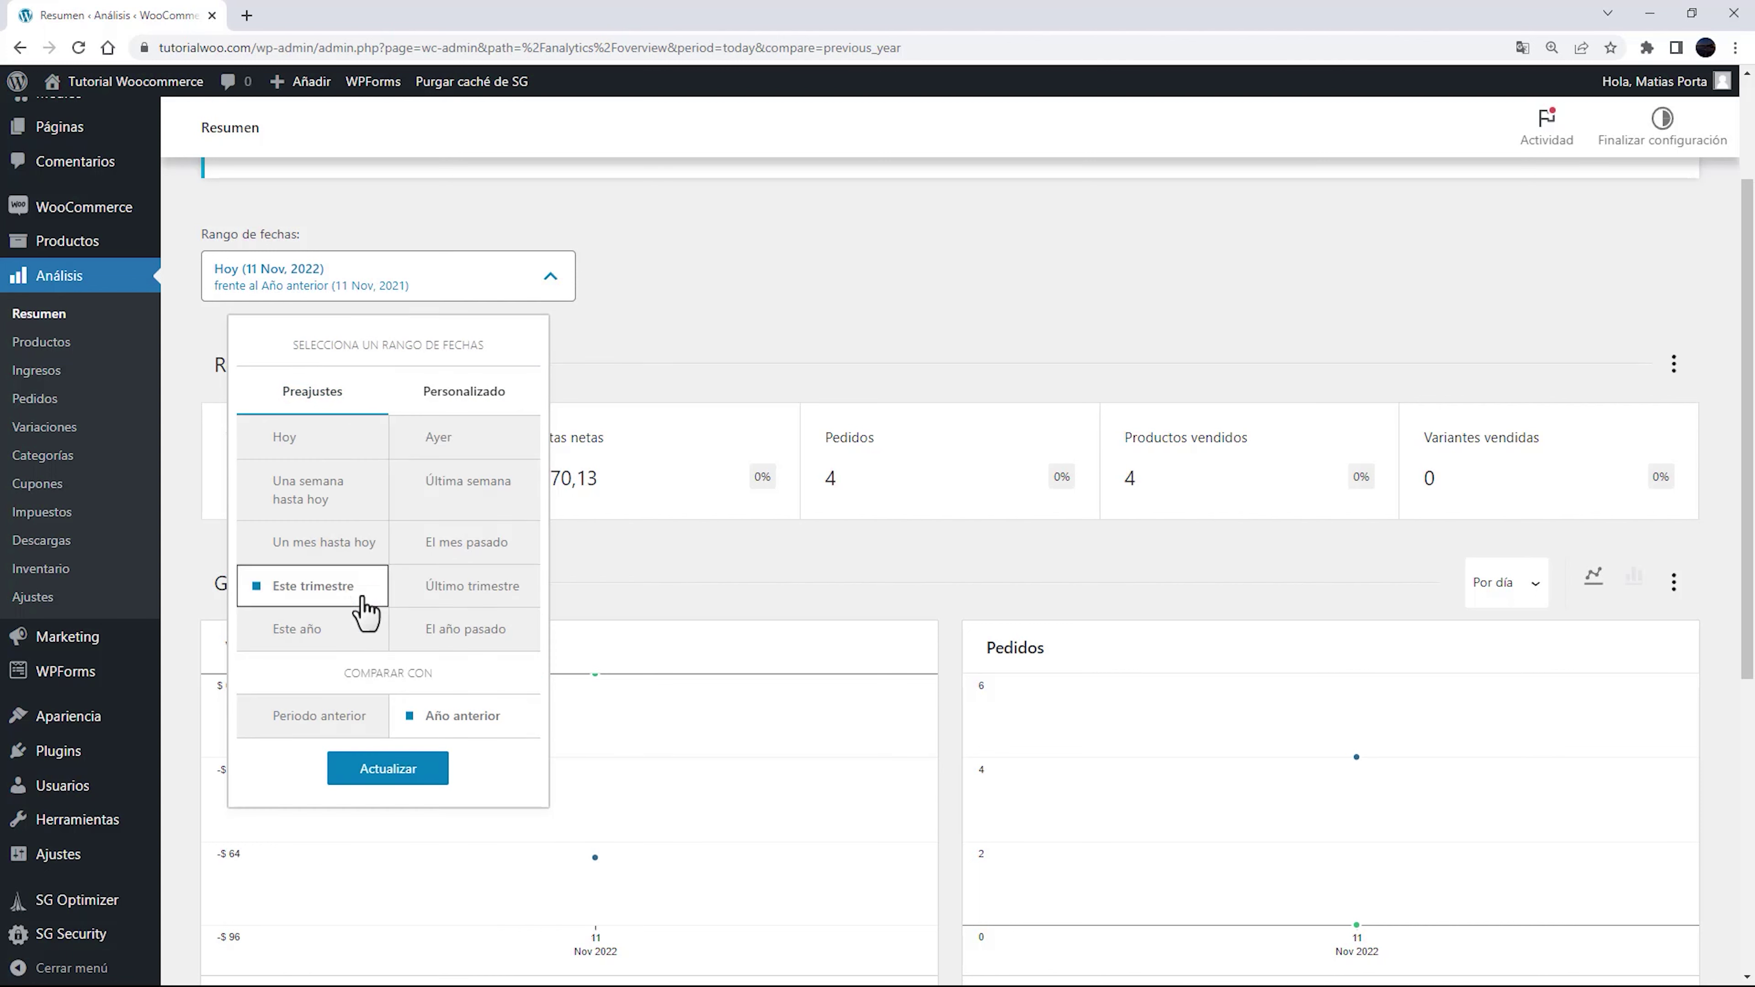
pyautogui.click(390, 771)
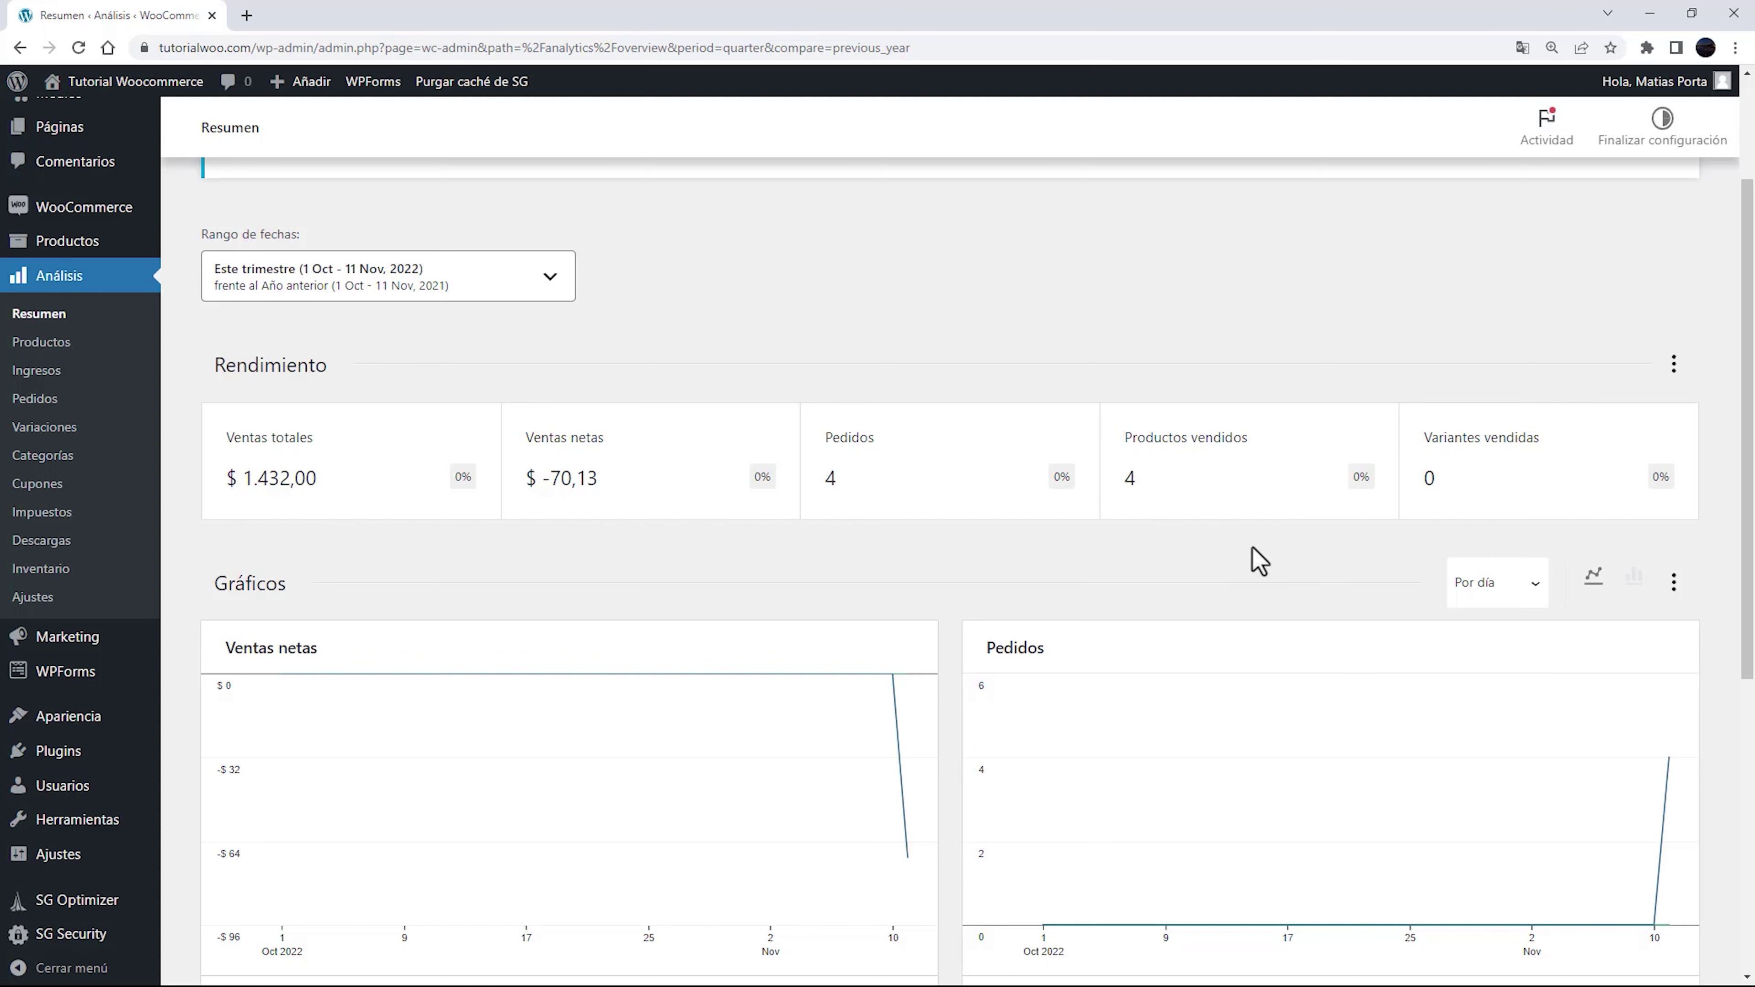
# Step: Open the chart interval choices and dismiss them unchanged
pyautogui.click(1513, 594)
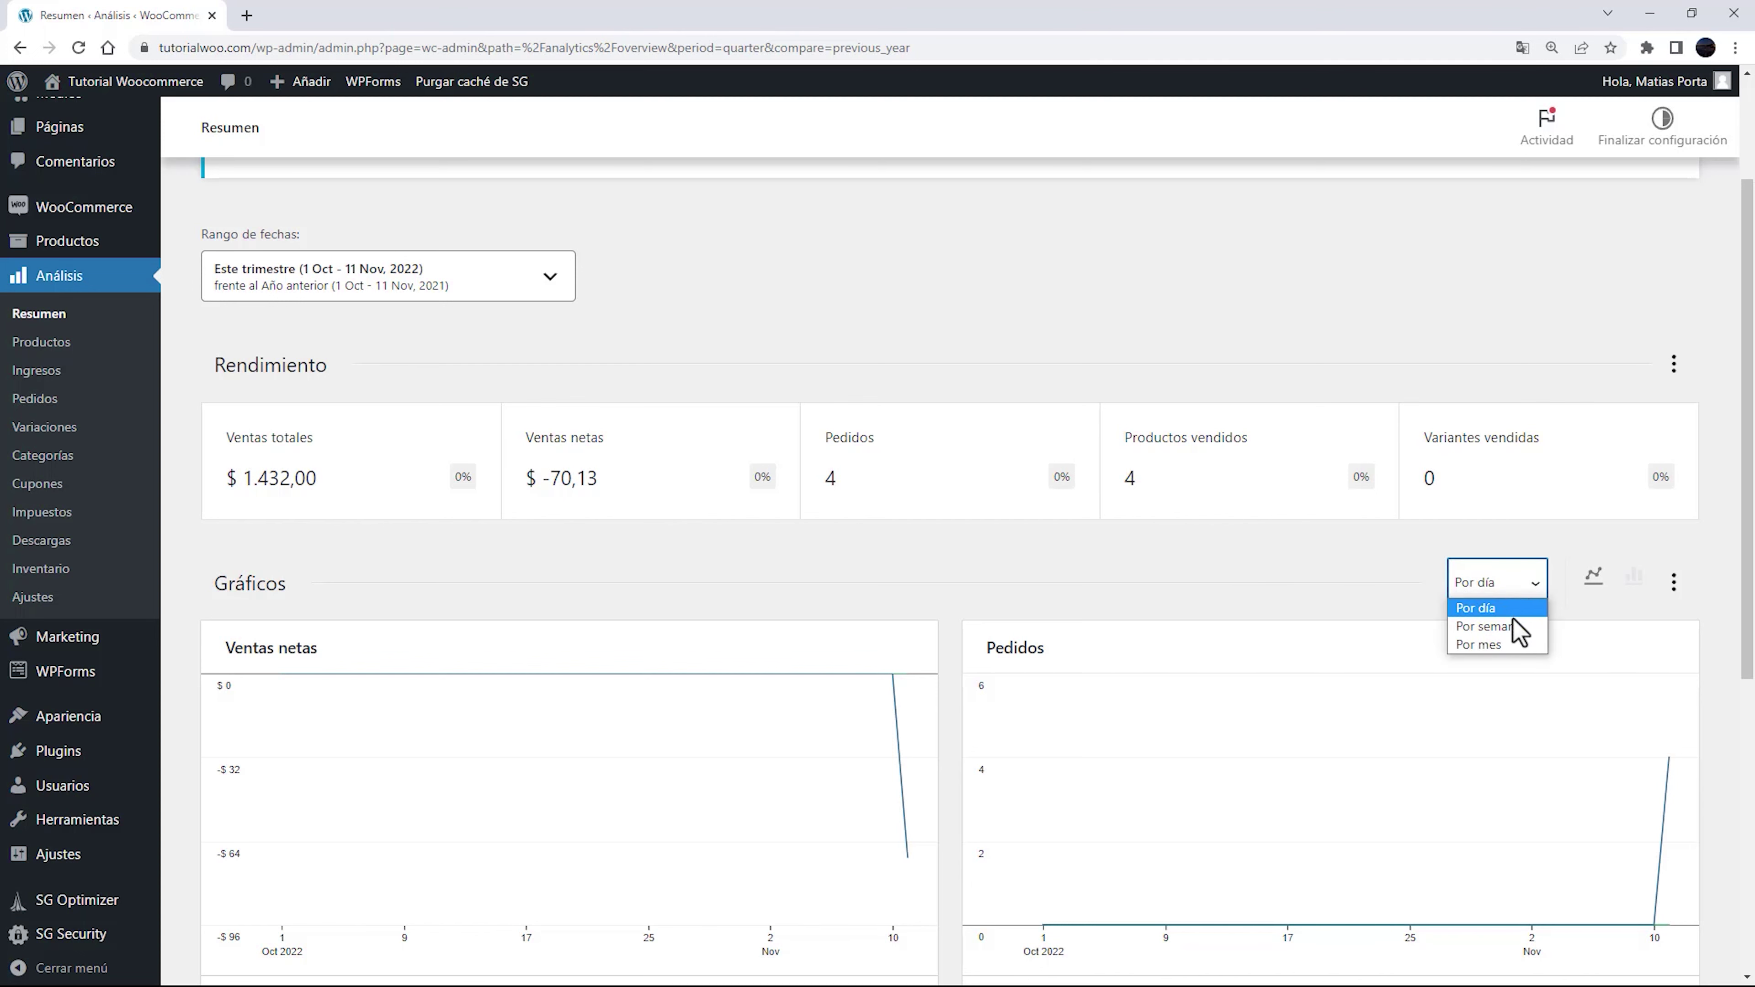
pyautogui.click(1233, 553)
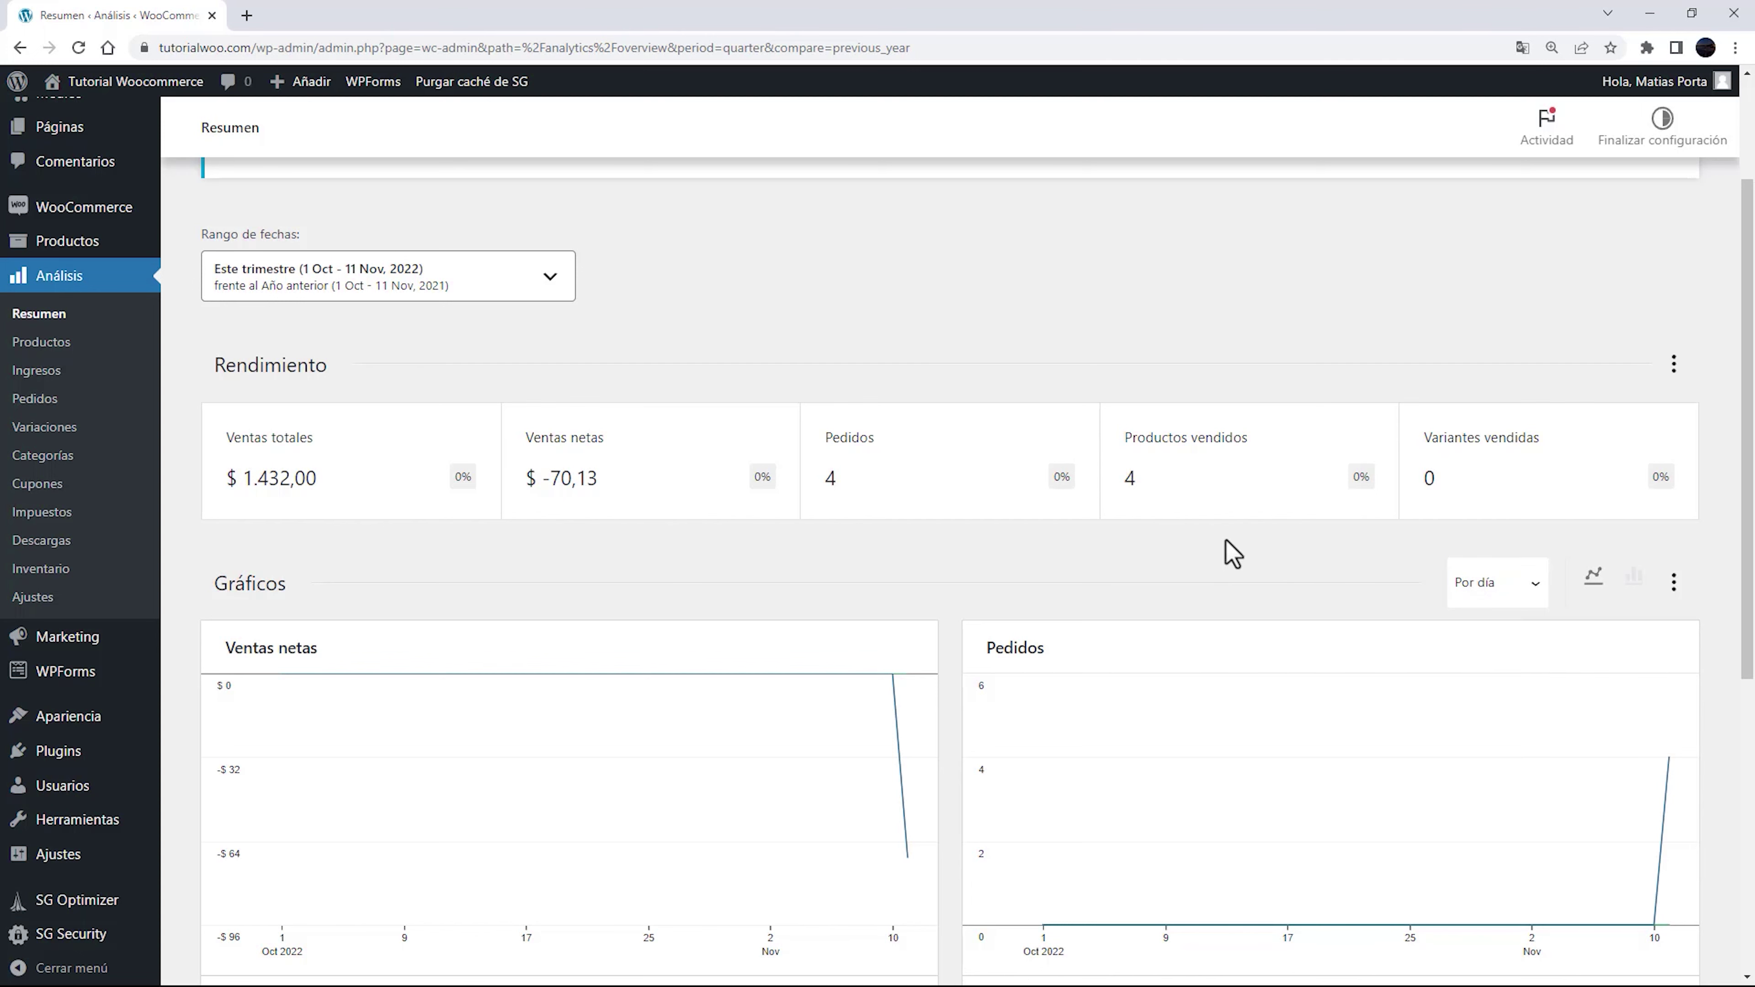
pyautogui.scroll(-6, 1226, 557)
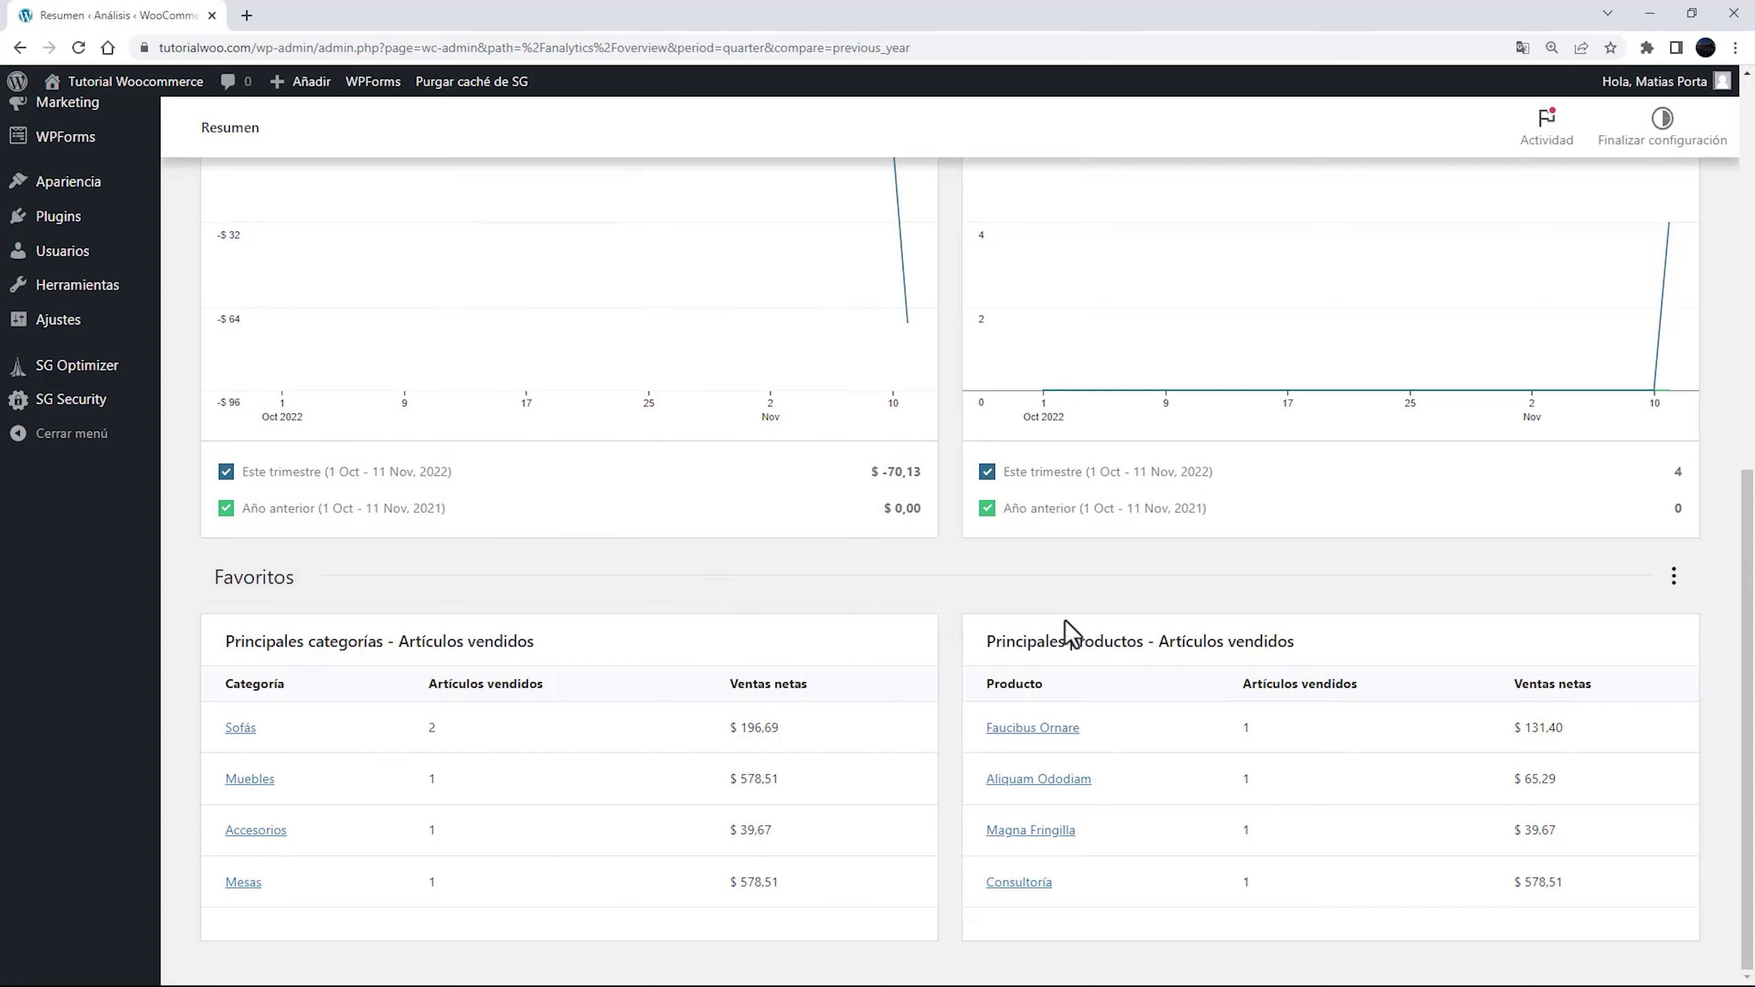
# Step: Add and then remove the top coupons and top customers tables in the Favoritos settings
pyautogui.click(1673, 577)
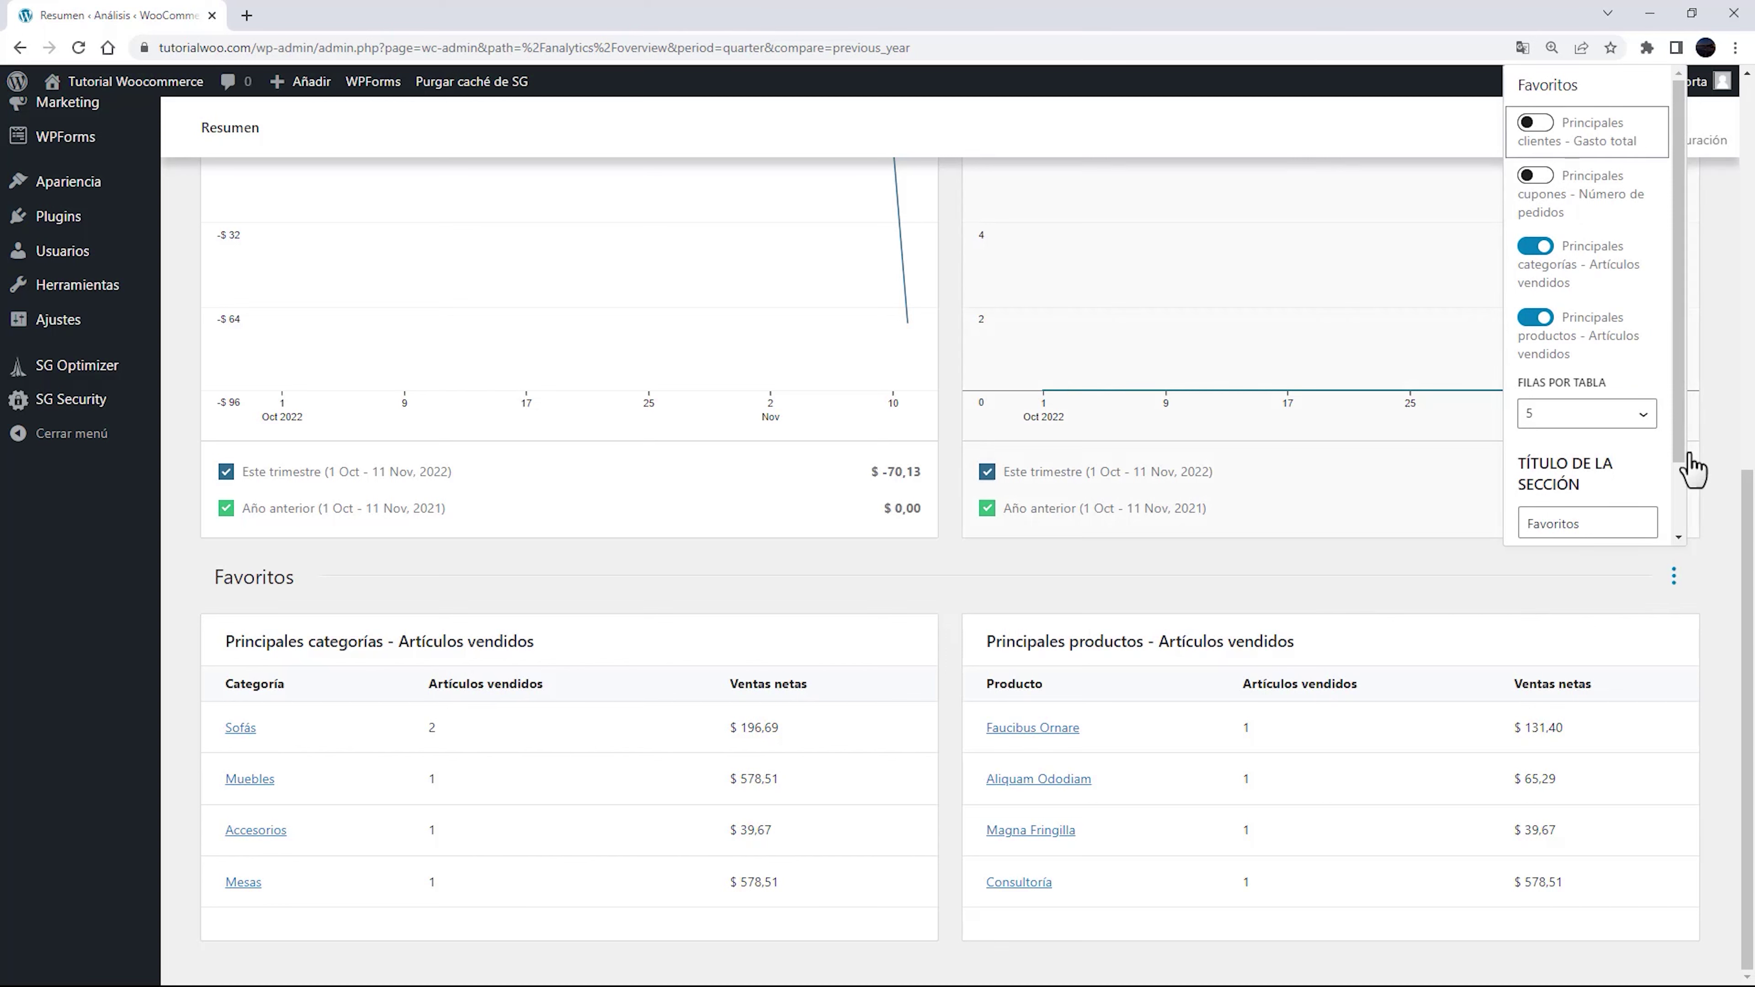
pyautogui.click(1536, 176)
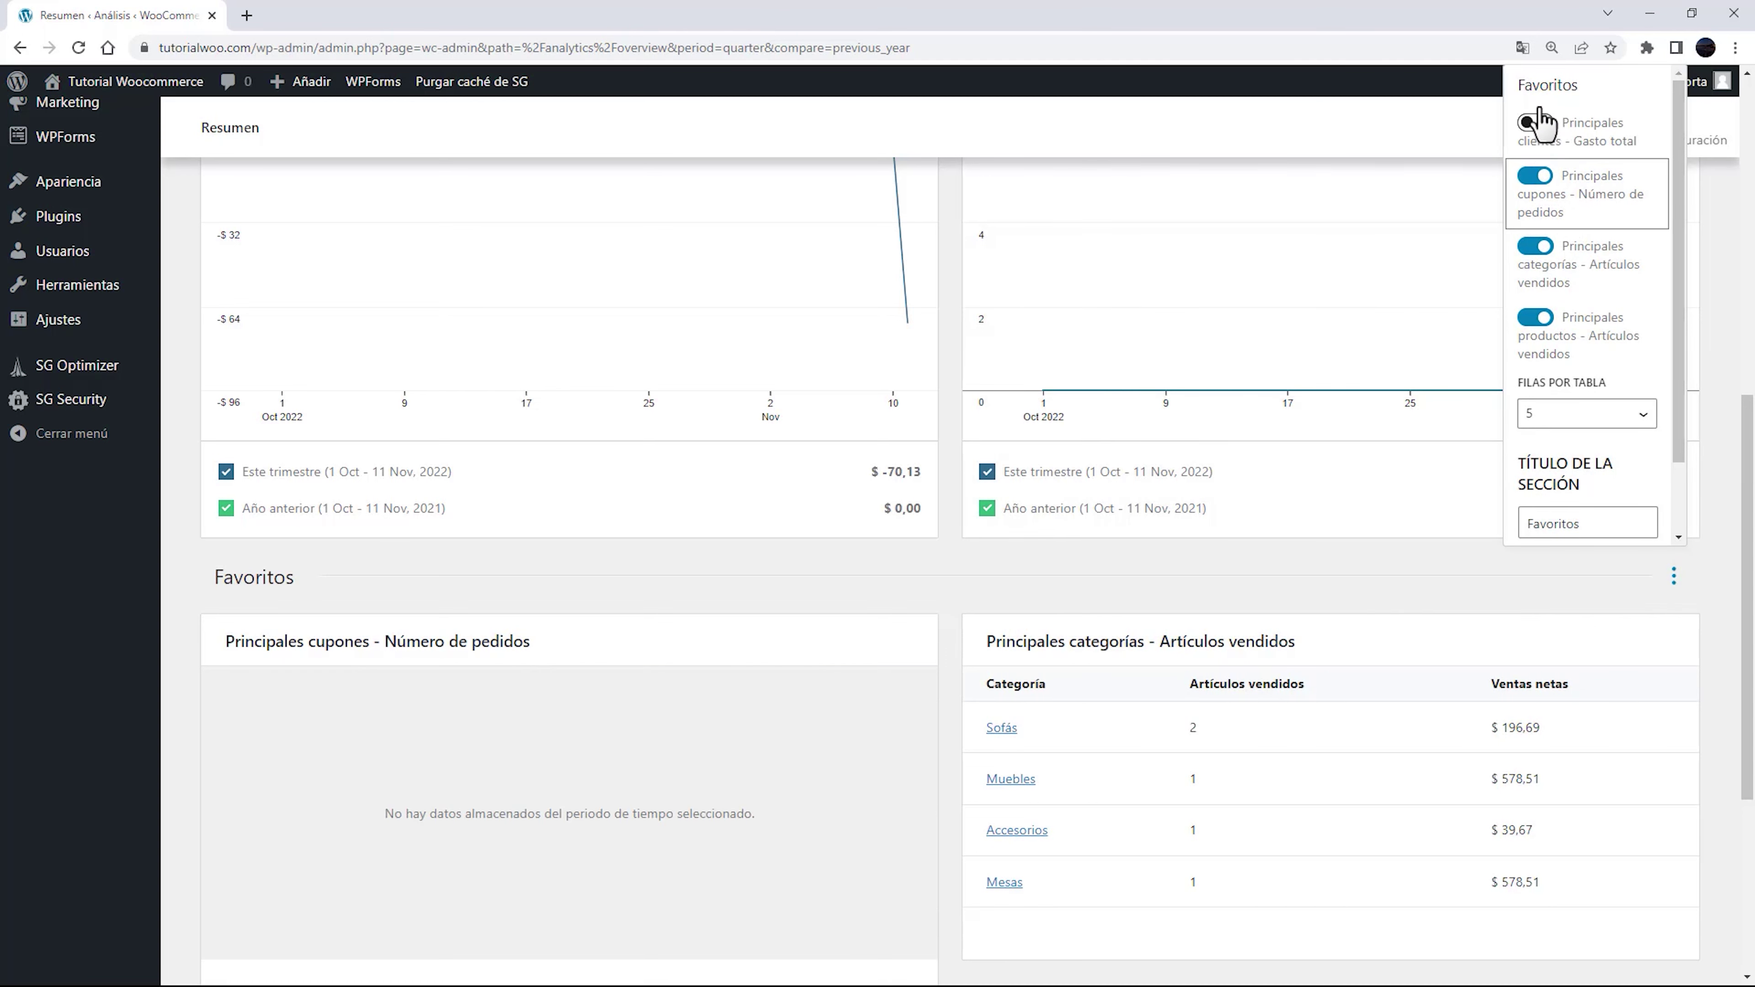
pyautogui.click(1537, 124)
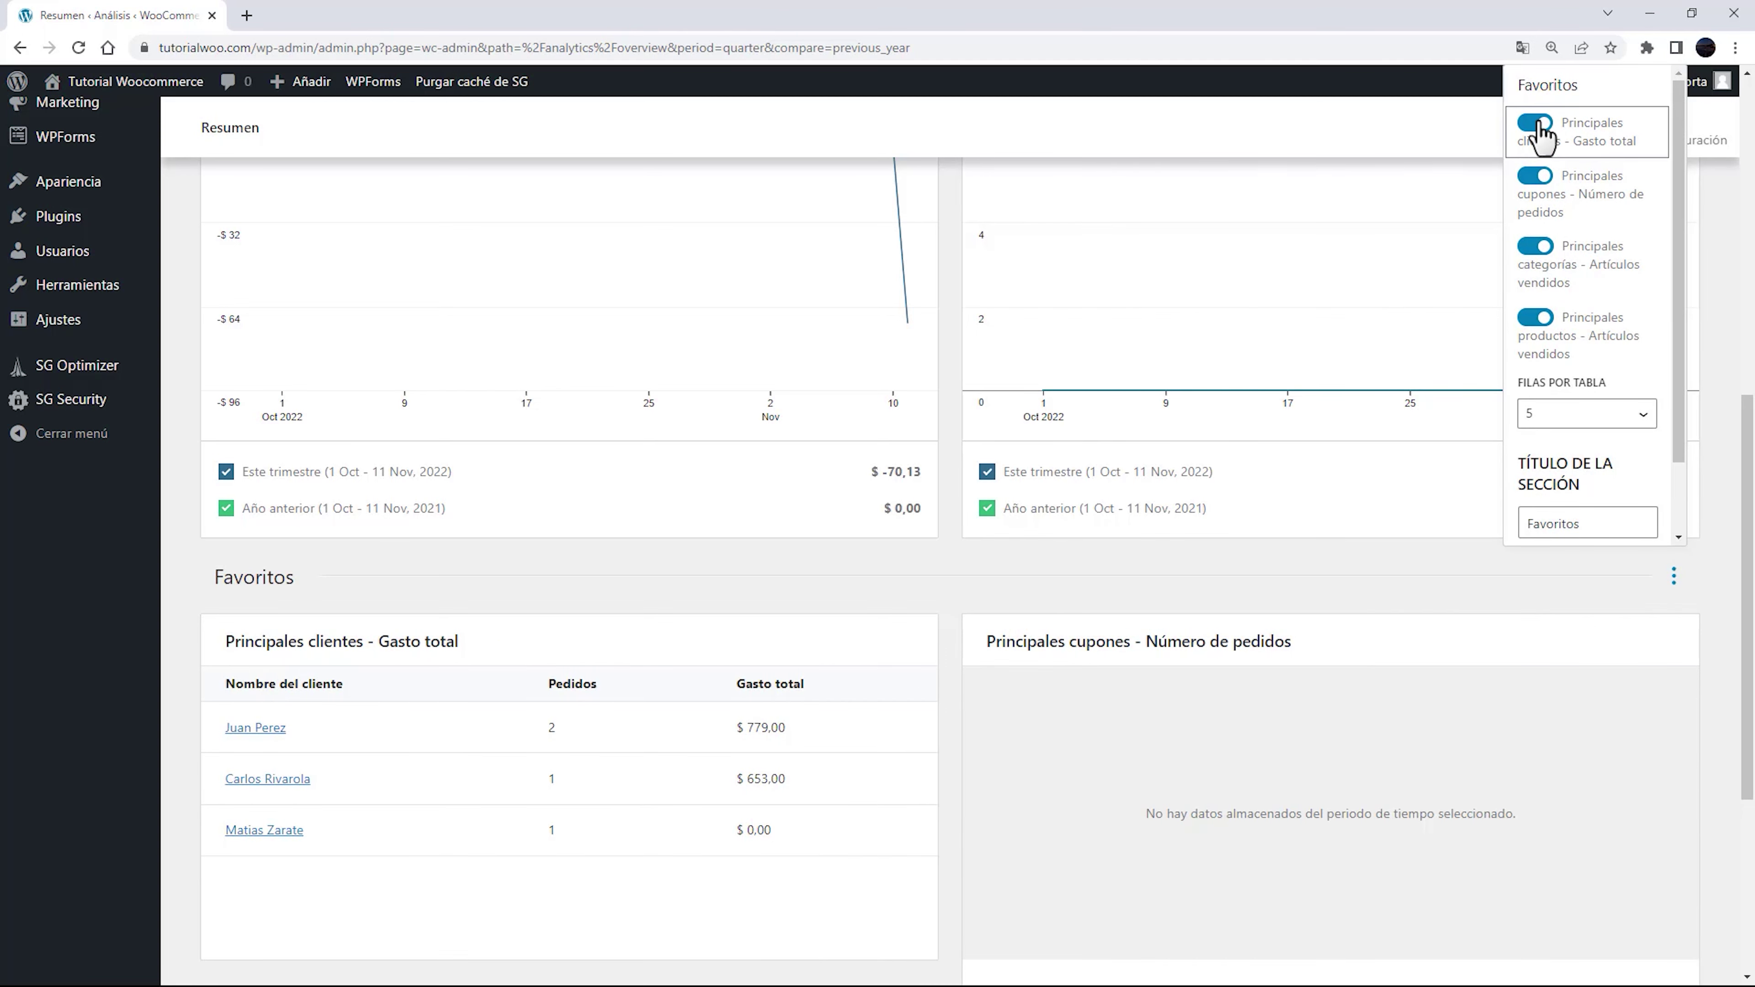
pyautogui.click(1536, 124)
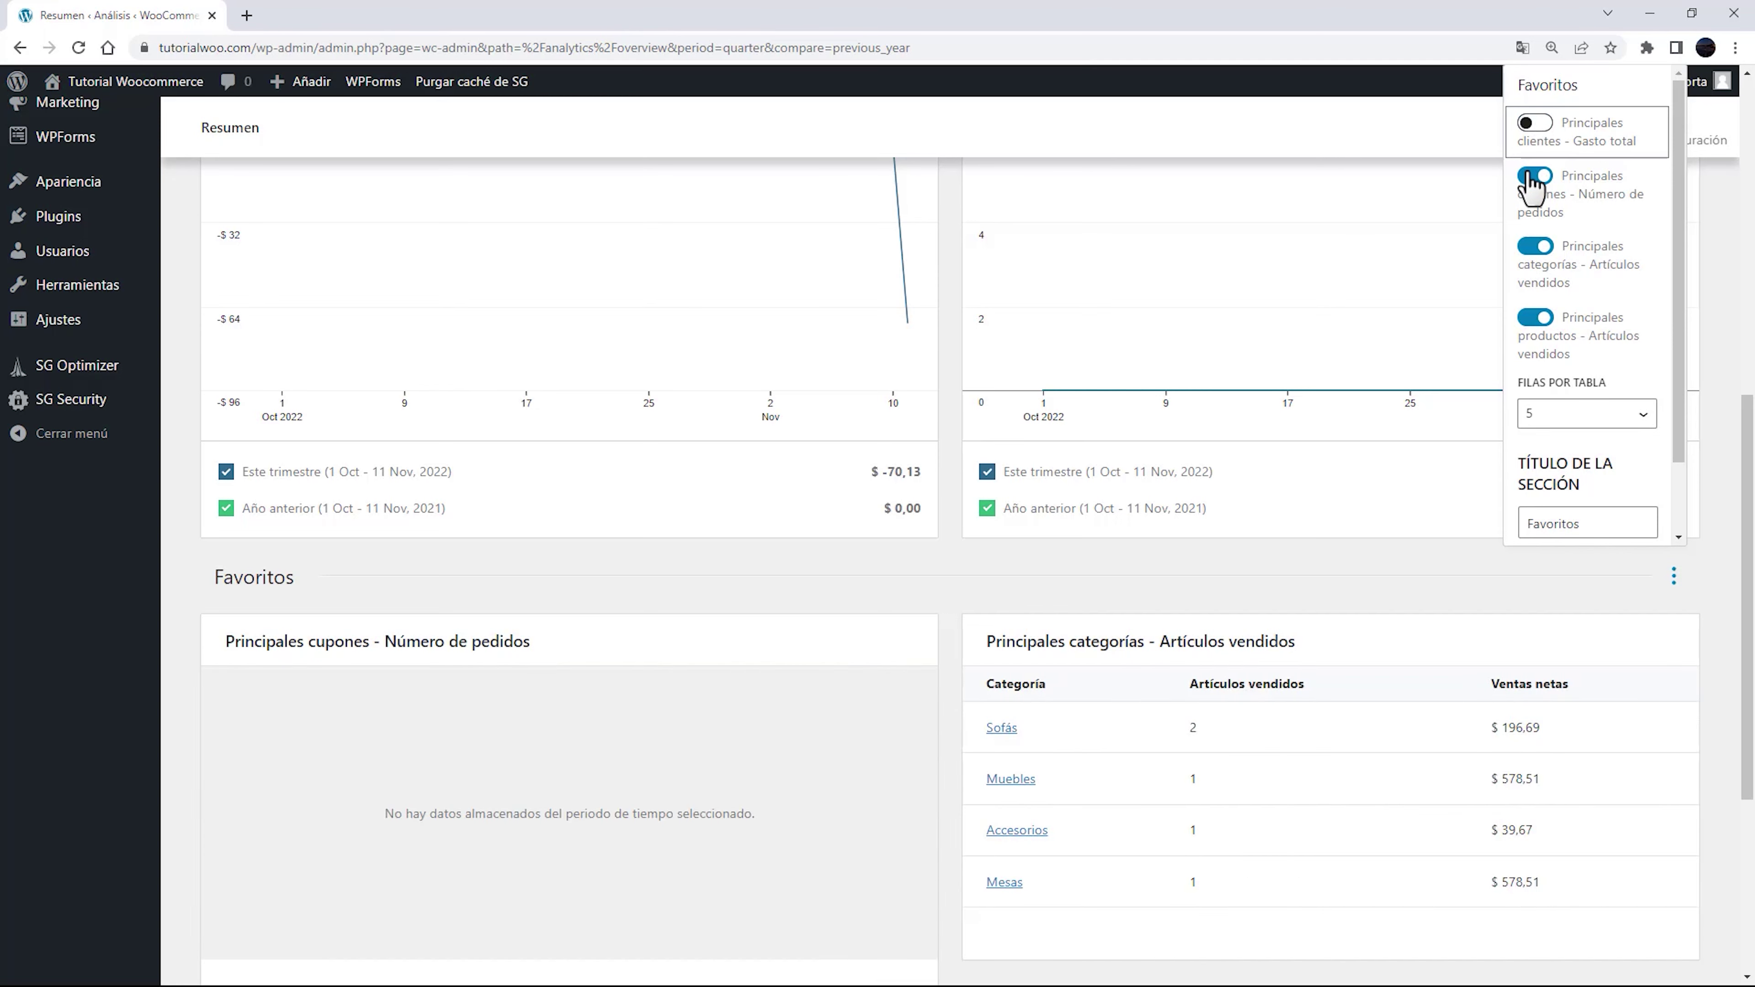
pyautogui.click(1532, 181)
pyautogui.scroll(-2, 1559, 311)
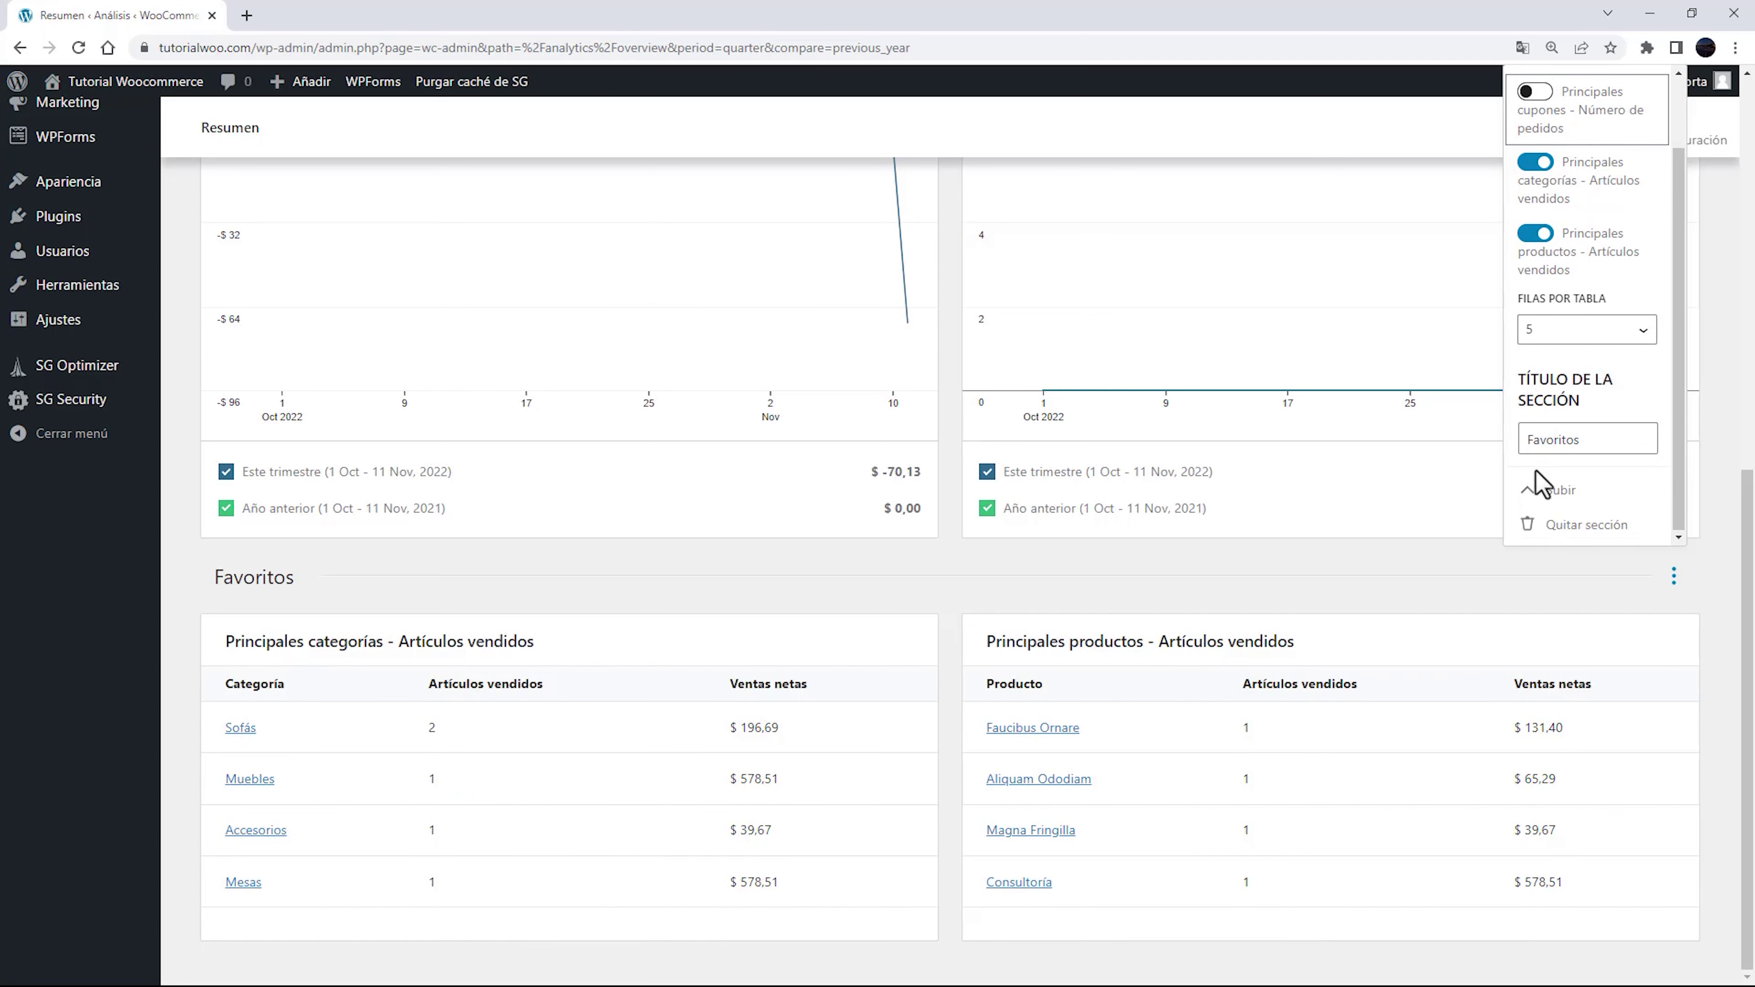
pyautogui.click(1429, 580)
pyautogui.scroll(5, 1449, 559)
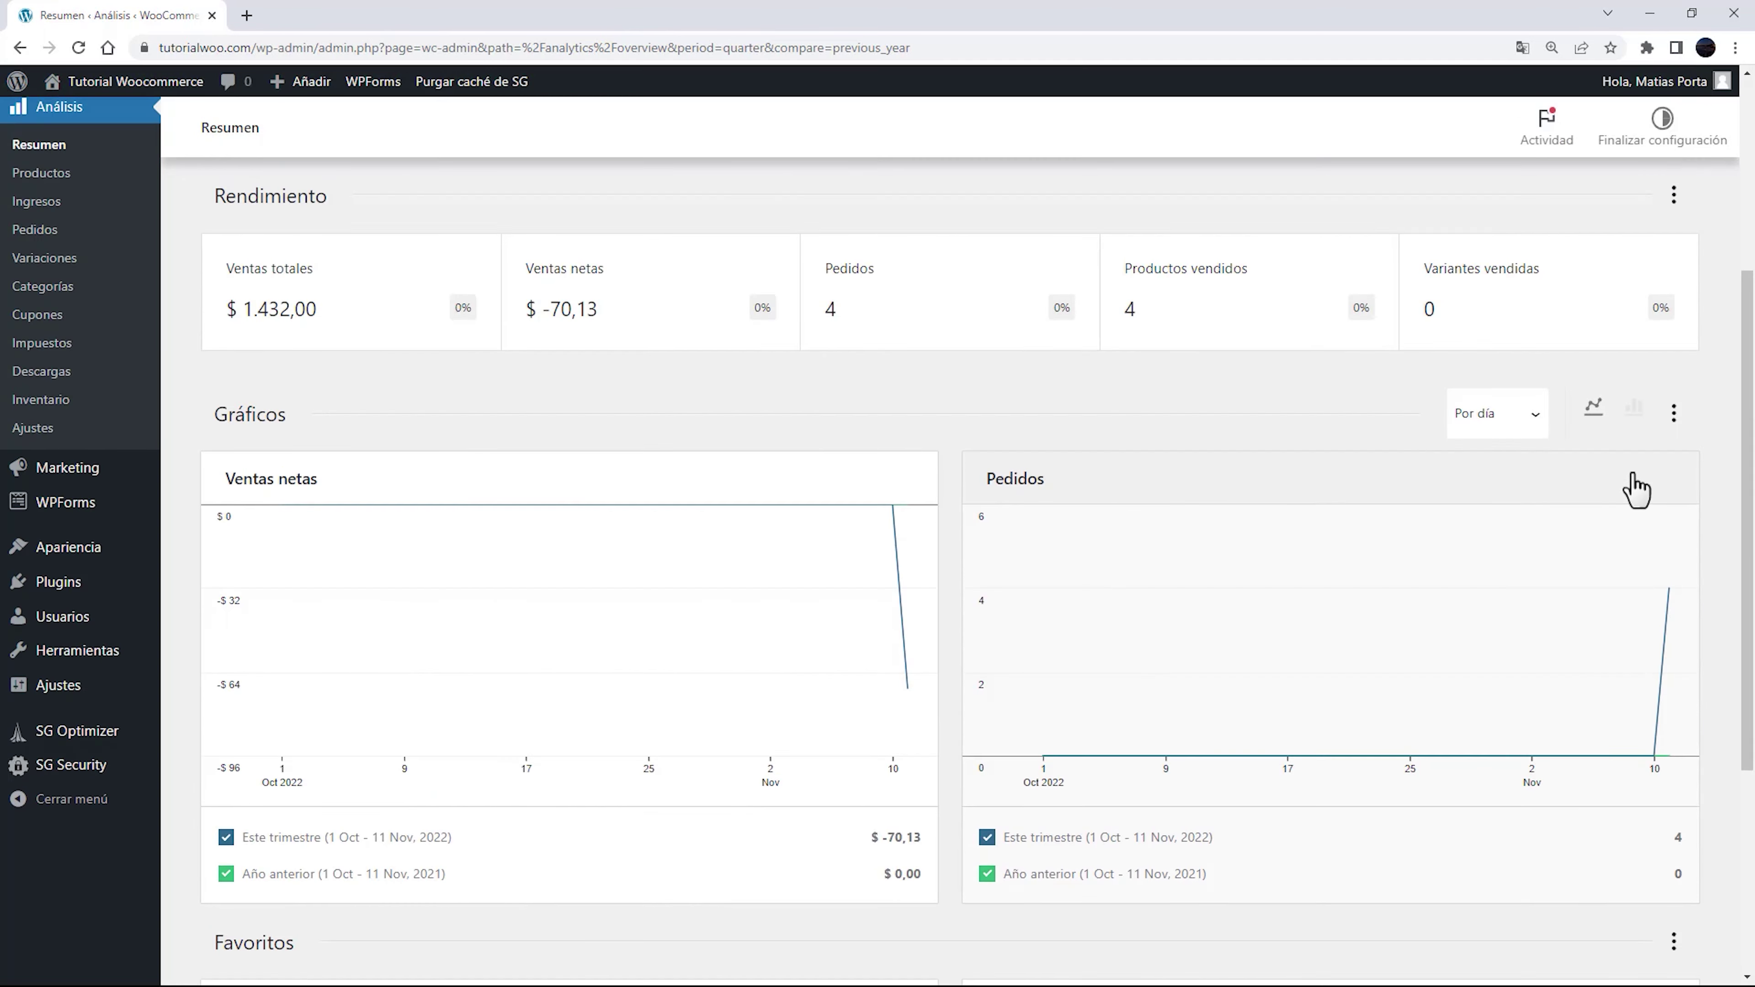
pyautogui.click(1673, 410)
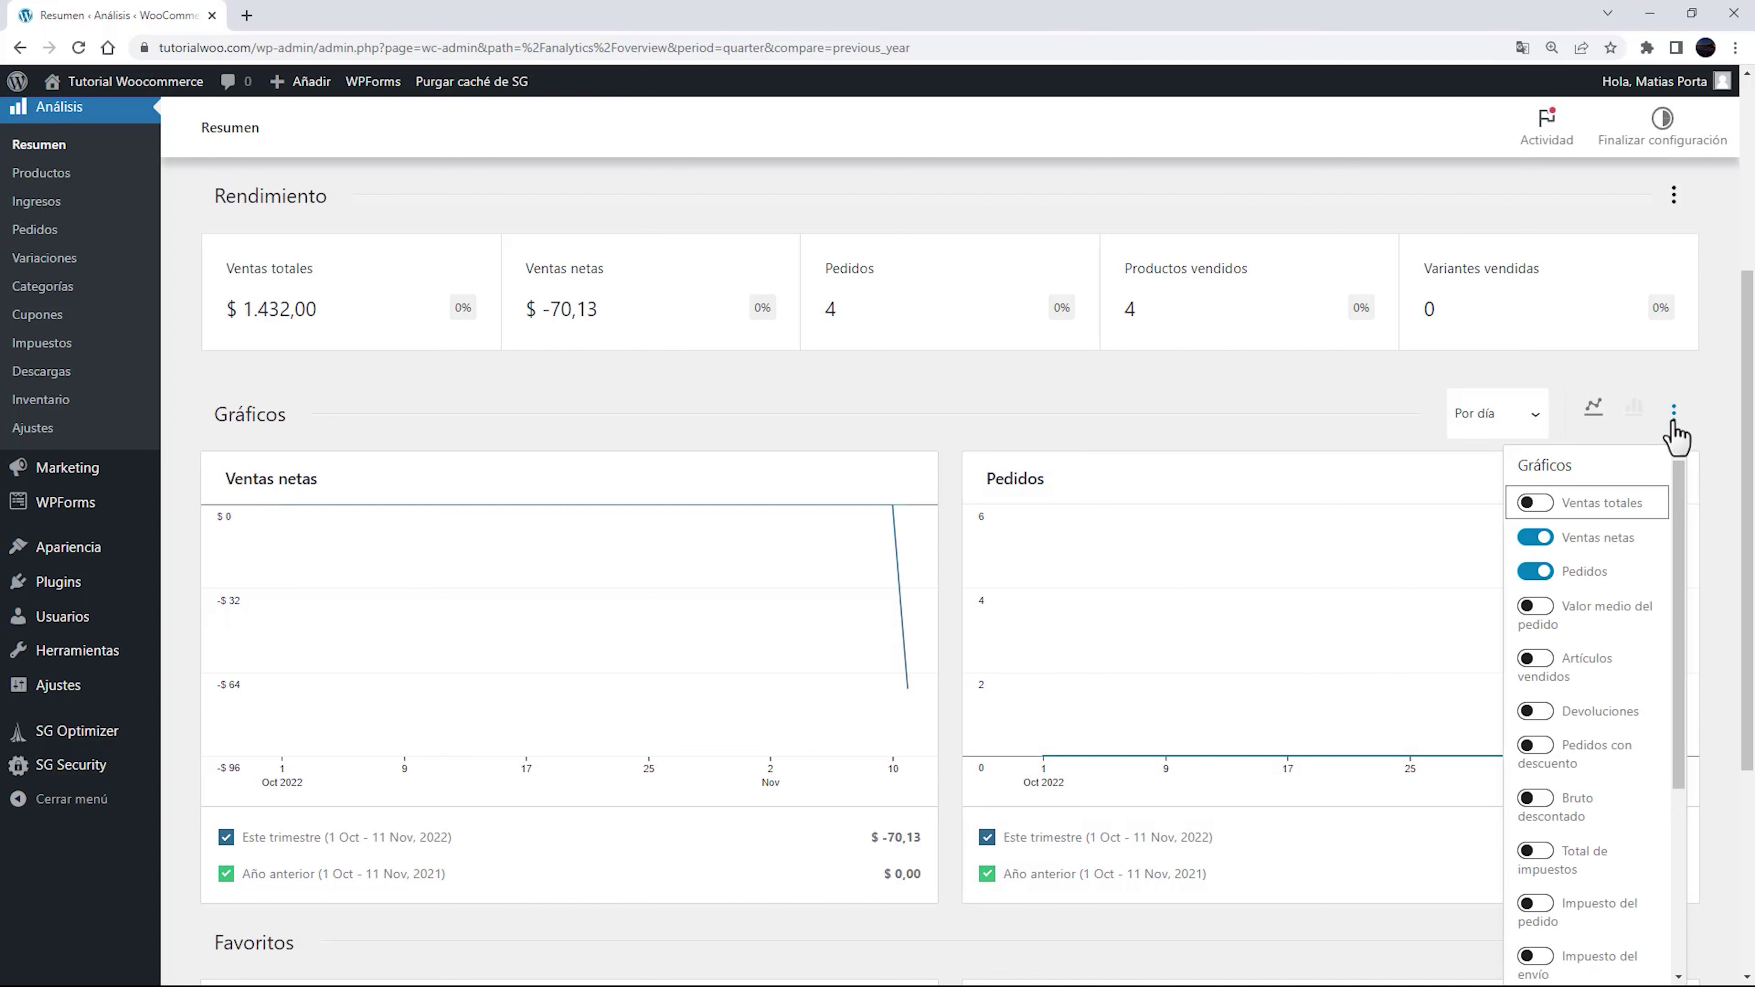
# Step: Turn on Promedio de valor del pedido under Mostrar estadísticas in the Rendimiento menu
pyautogui.click(1673, 432)
pyautogui.scroll(3, 1673, 387)
pyautogui.click(1674, 379)
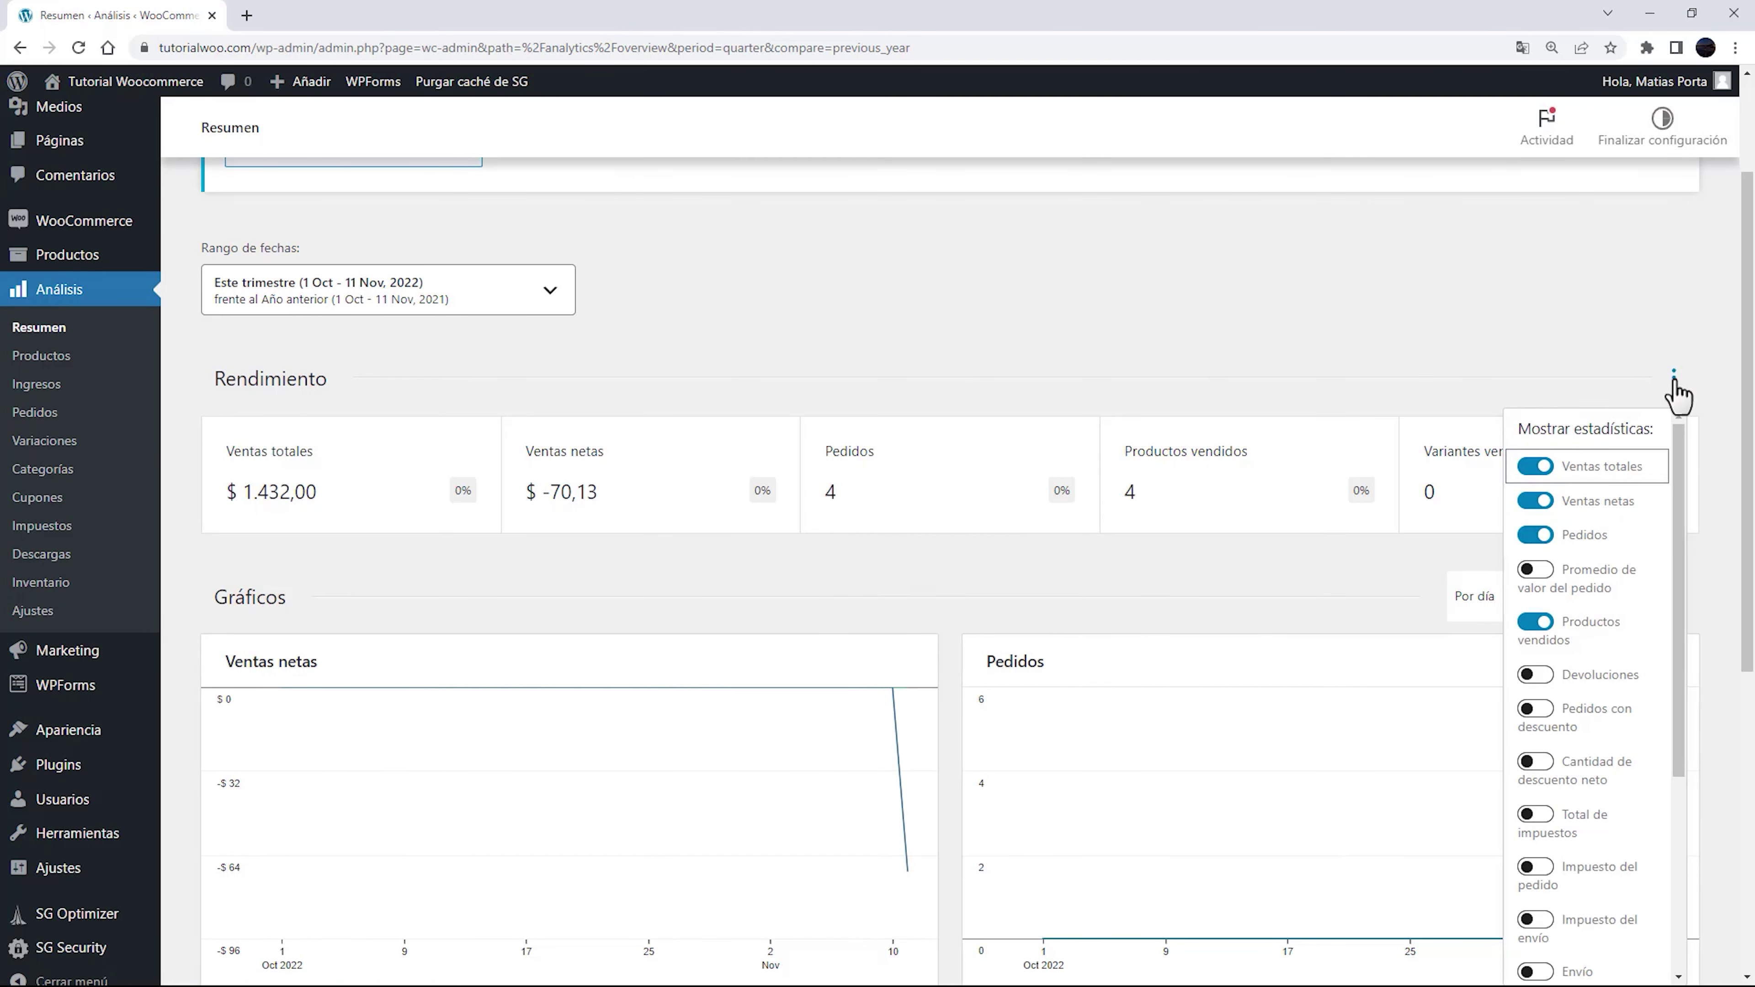
pyautogui.click(1536, 570)
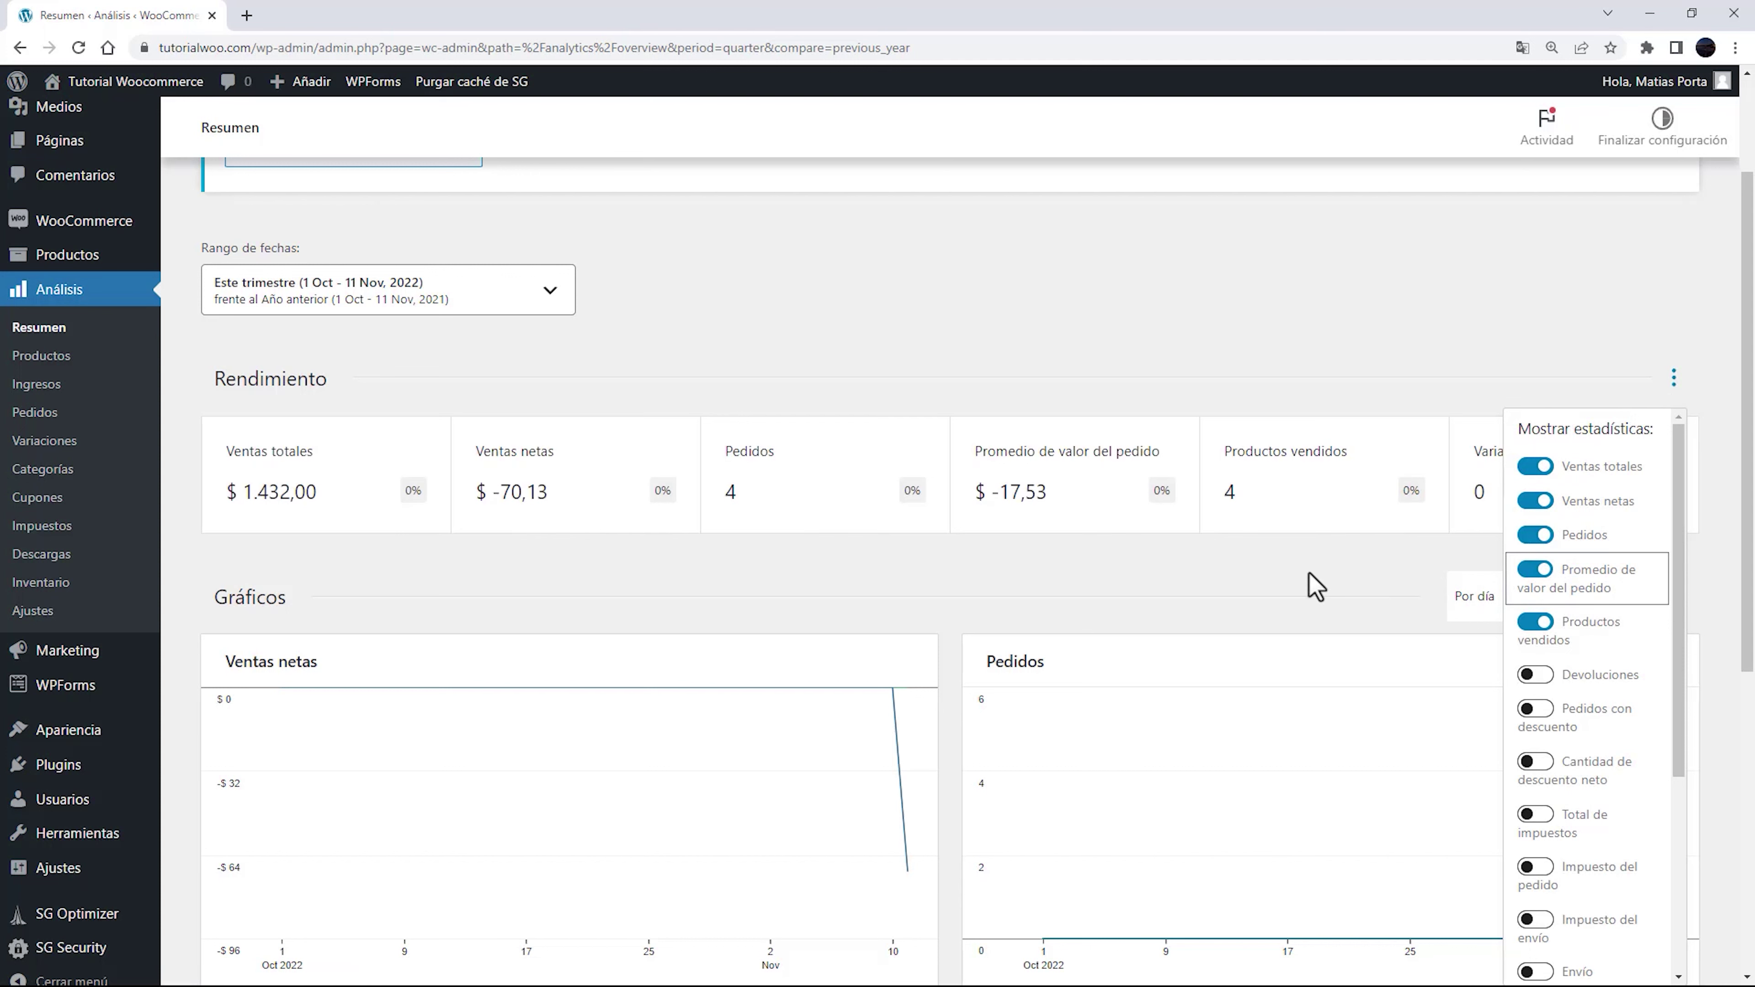
pyautogui.click(1304, 586)
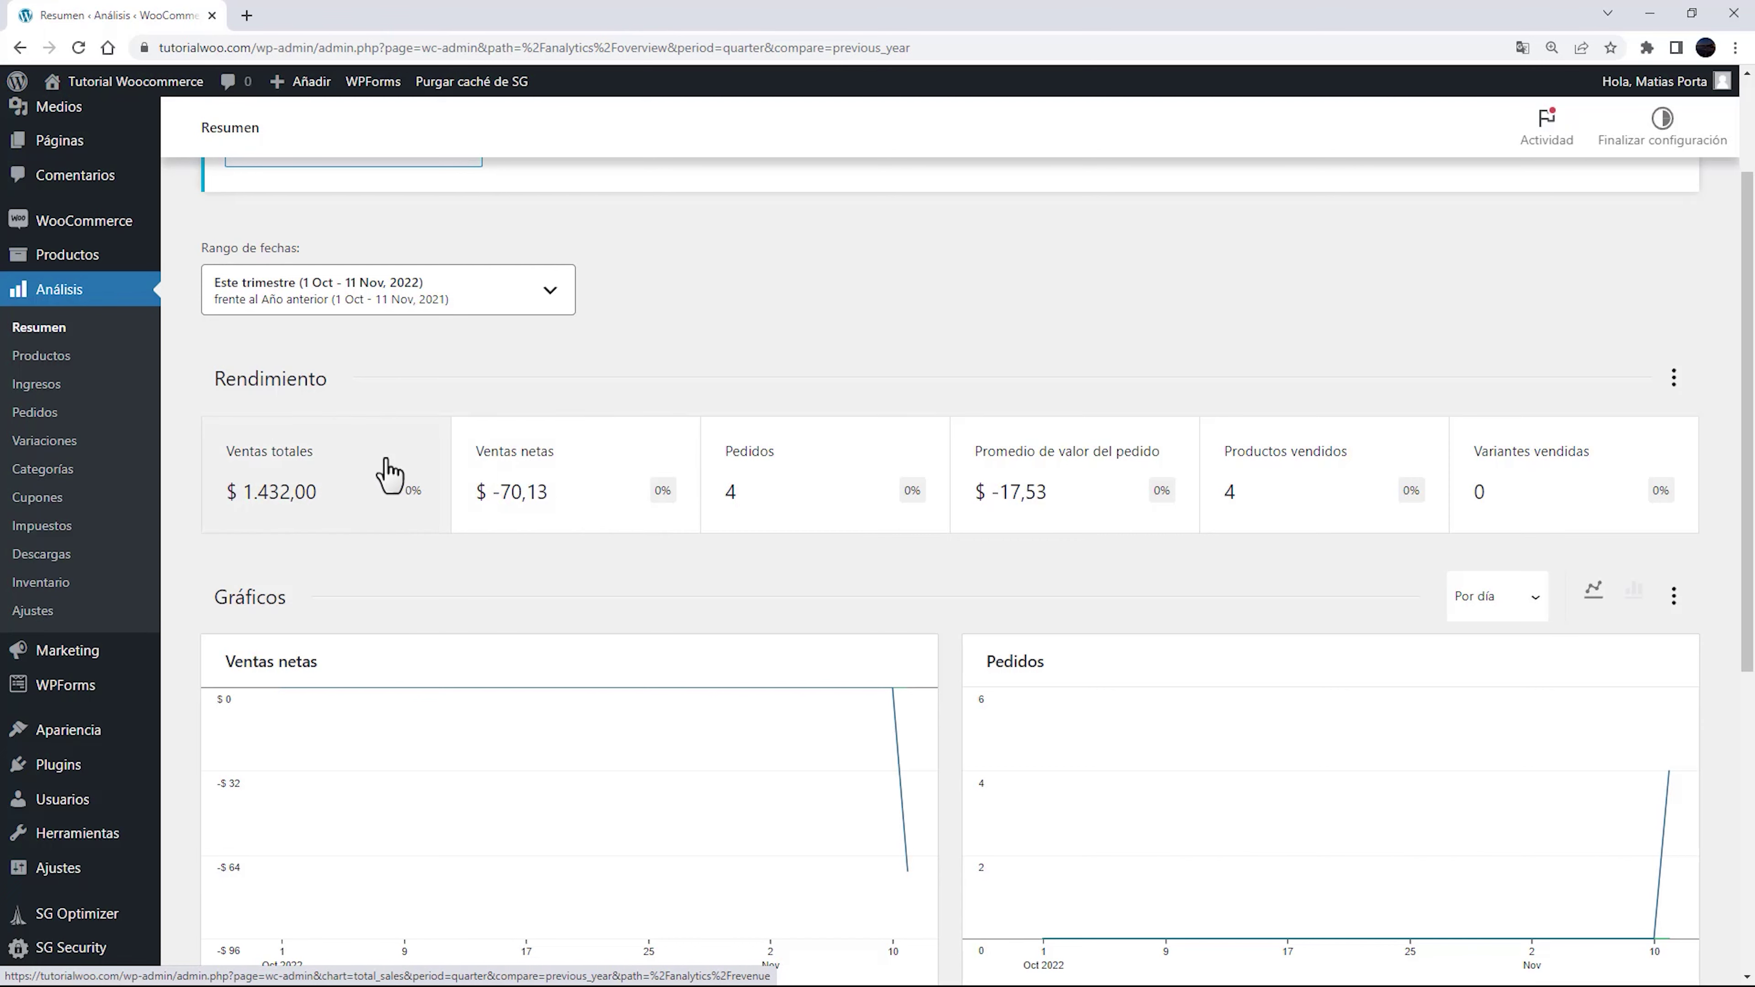
# Step: Open Ventas totales in the Ingresos report and chart Ventas netas
pyautogui.click(387, 476)
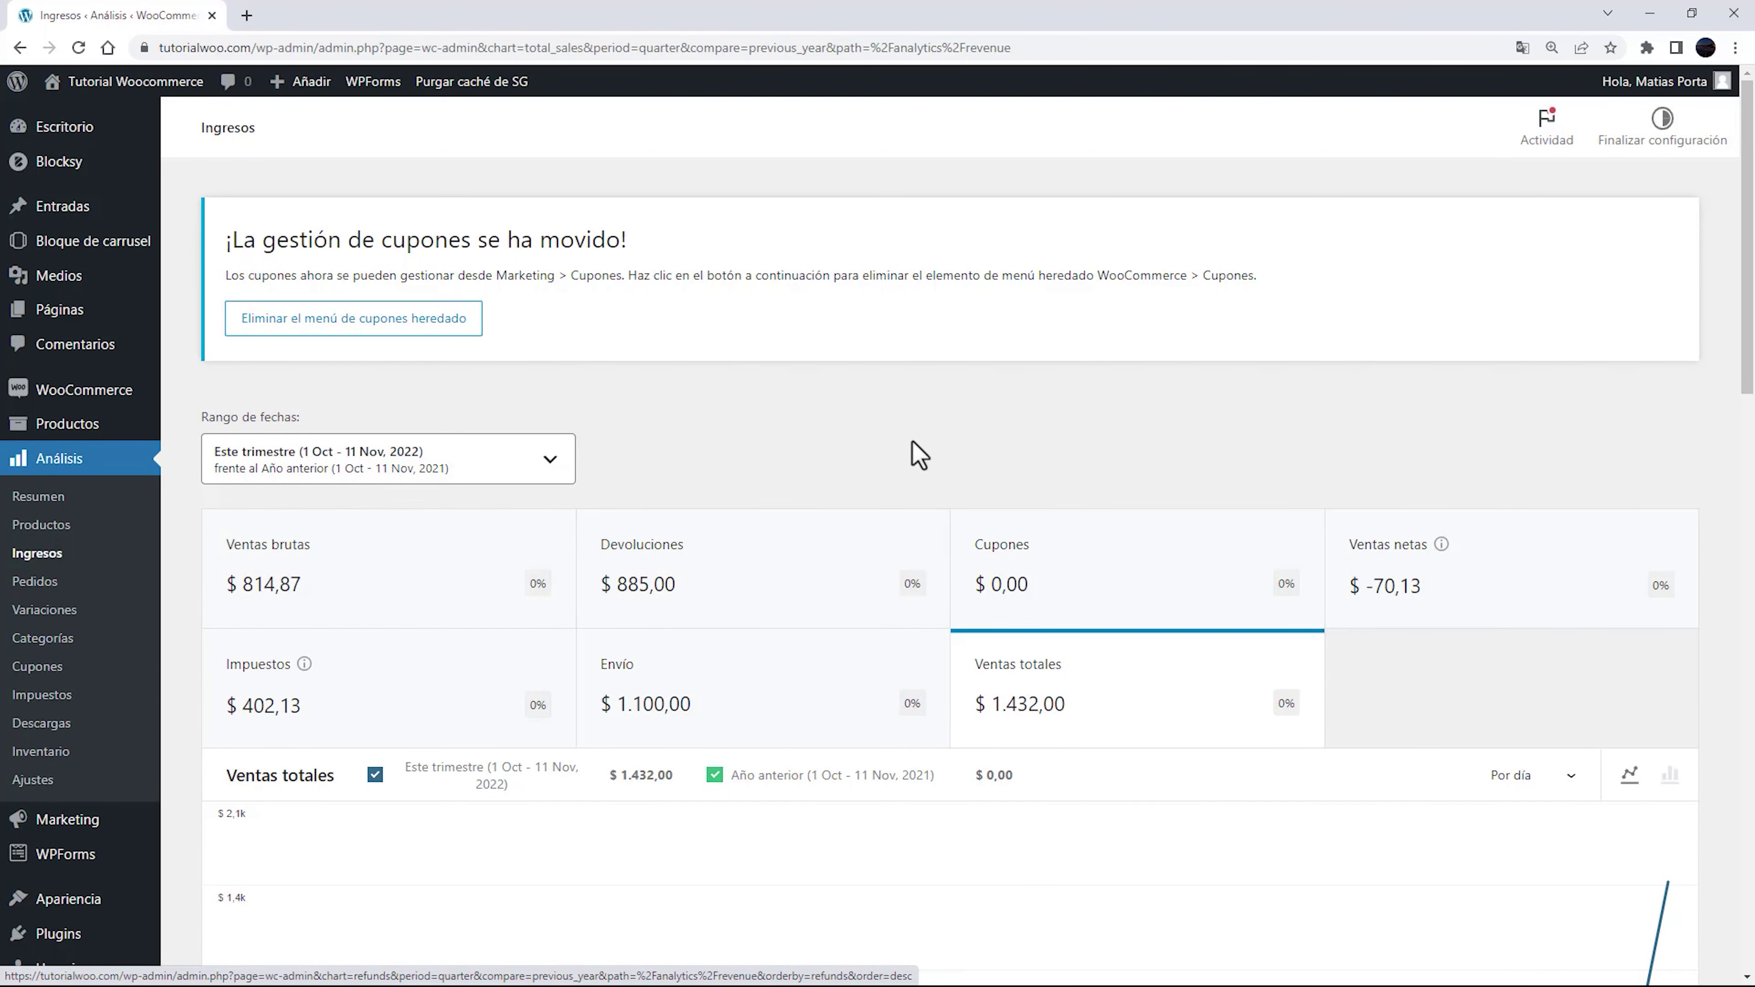
pyautogui.scroll(-4, 912, 454)
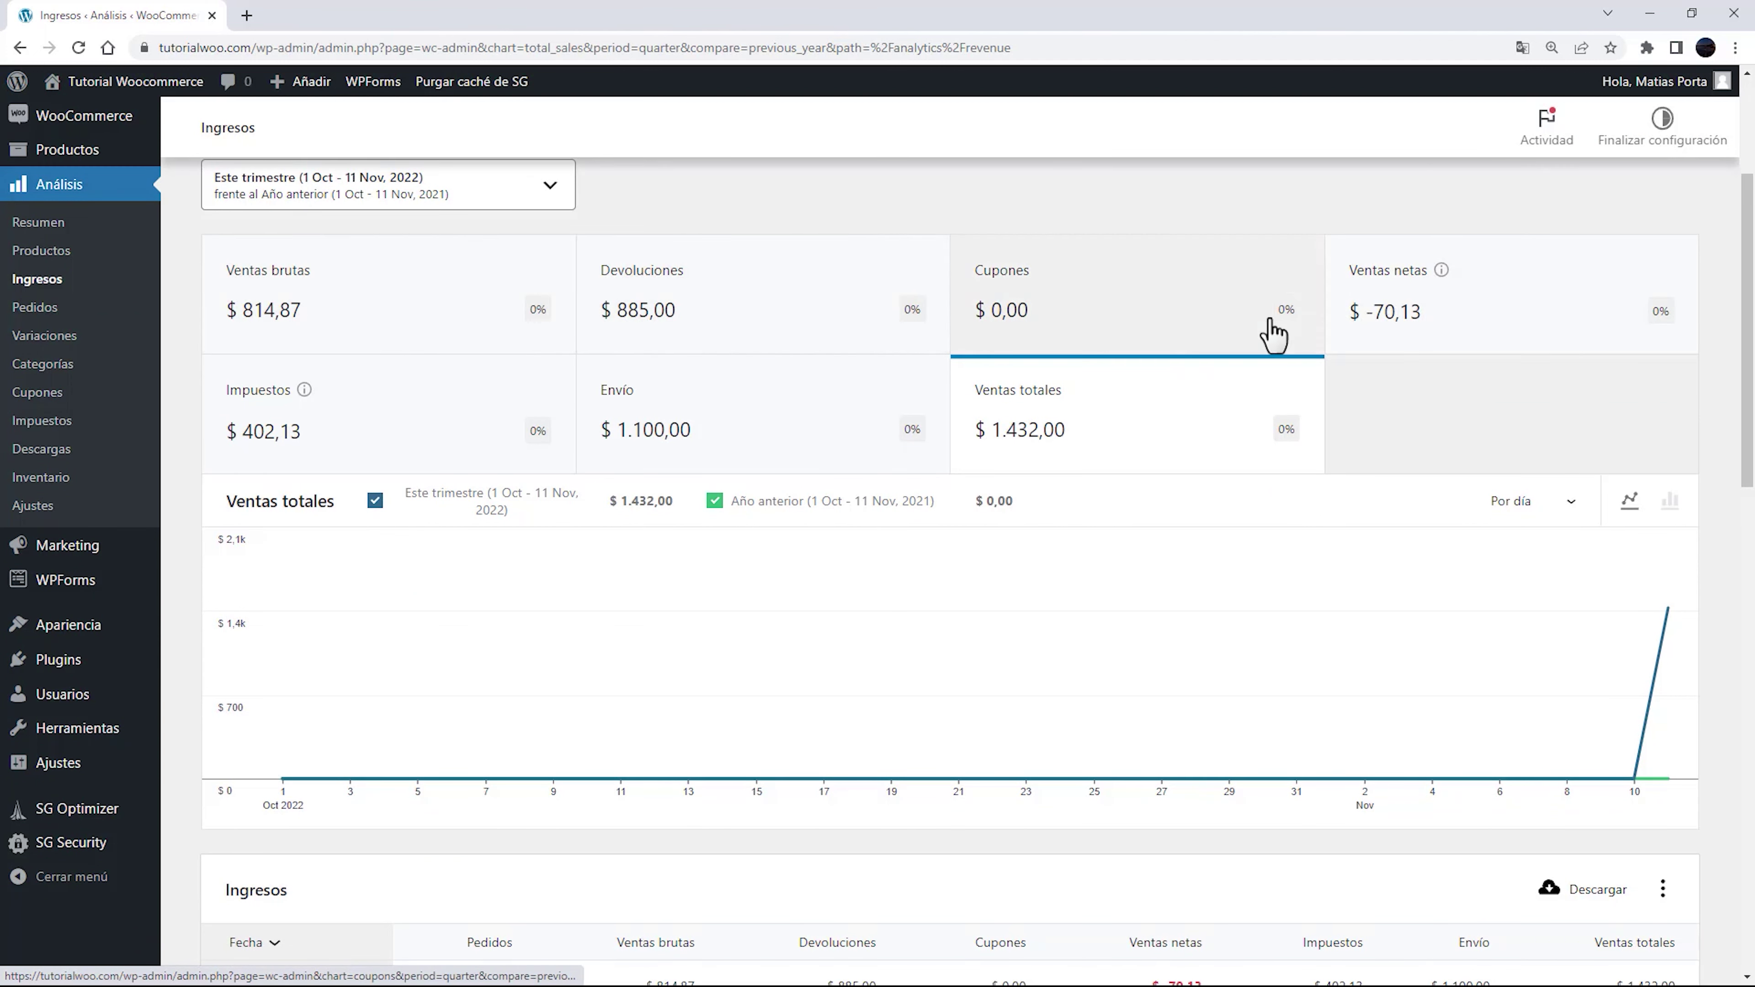
pyautogui.click(1490, 332)
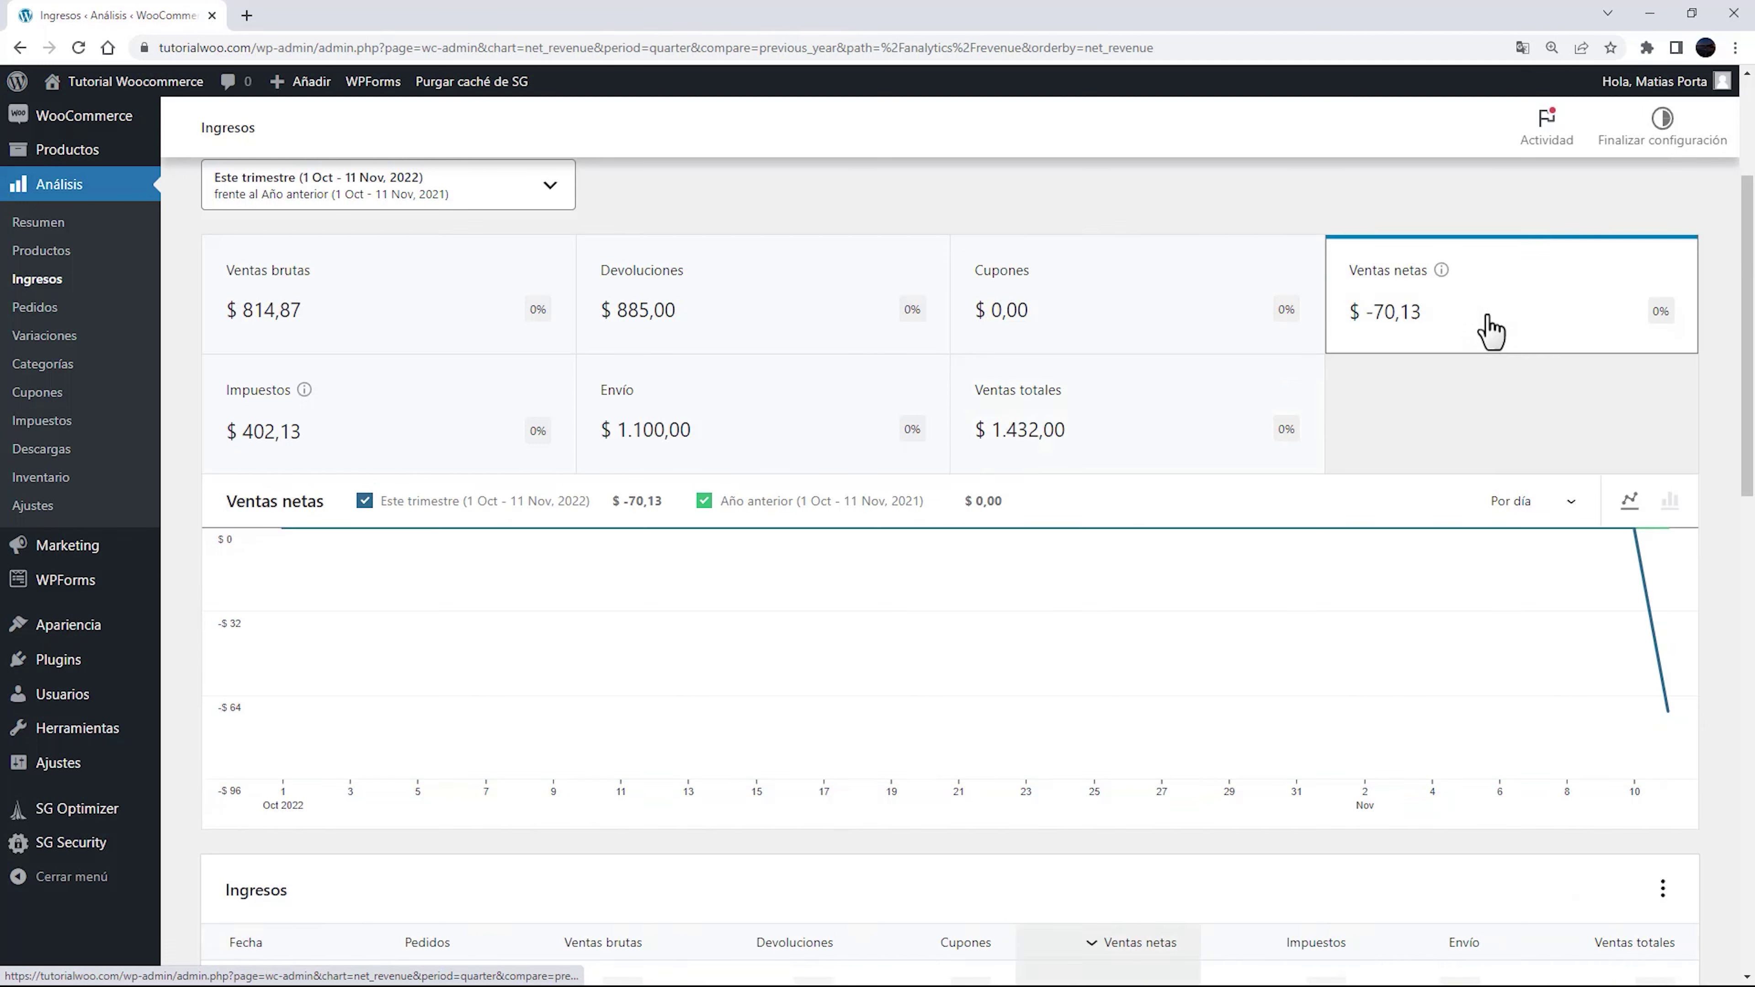
pyautogui.scroll(-6, 1471, 339)
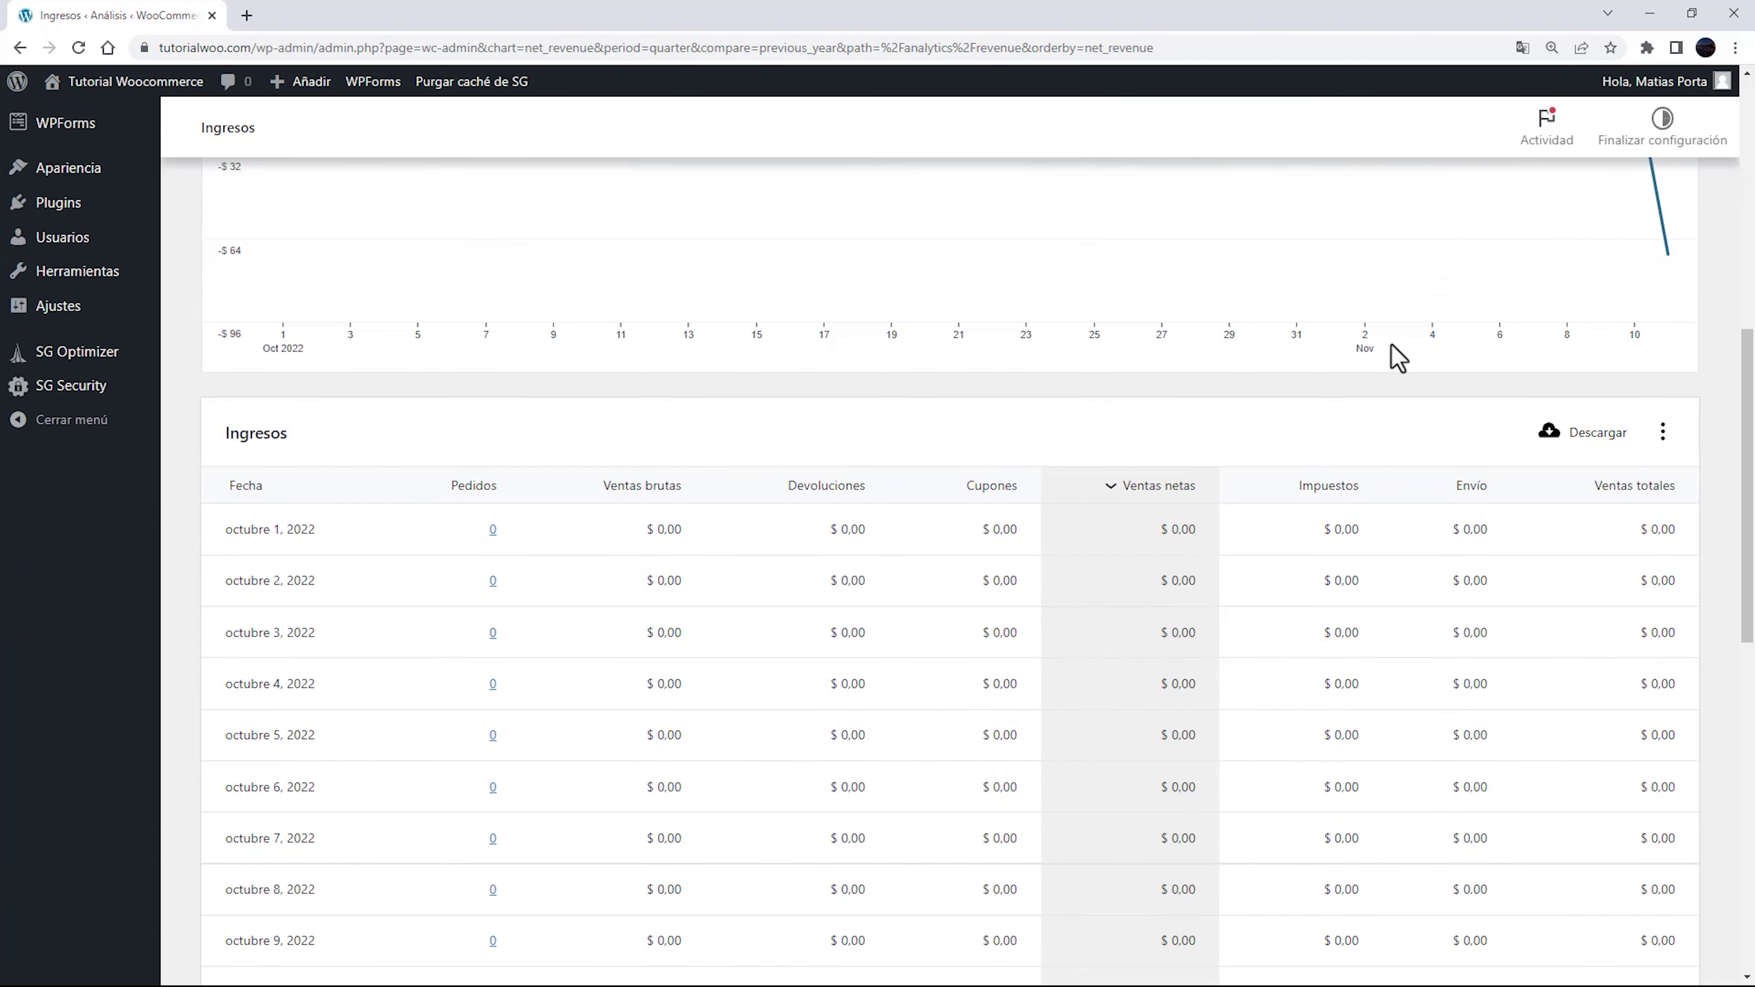
pyautogui.scroll(-10, 642, 588)
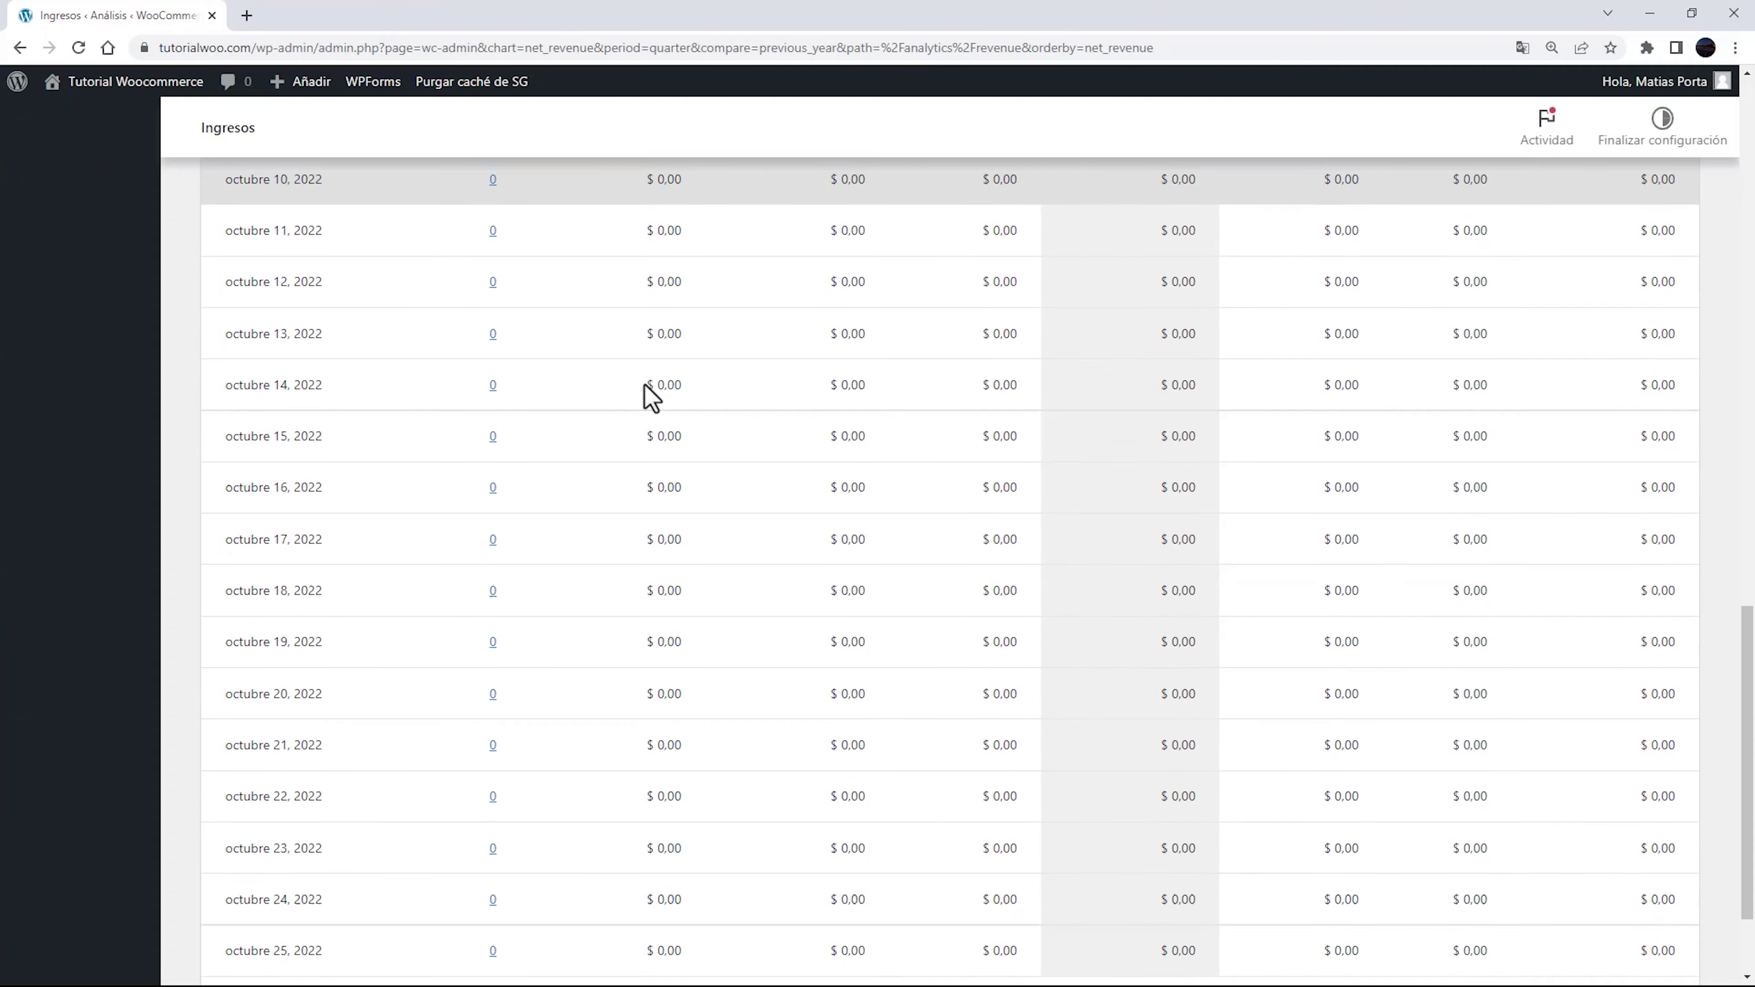
pyautogui.scroll(15, 650, 397)
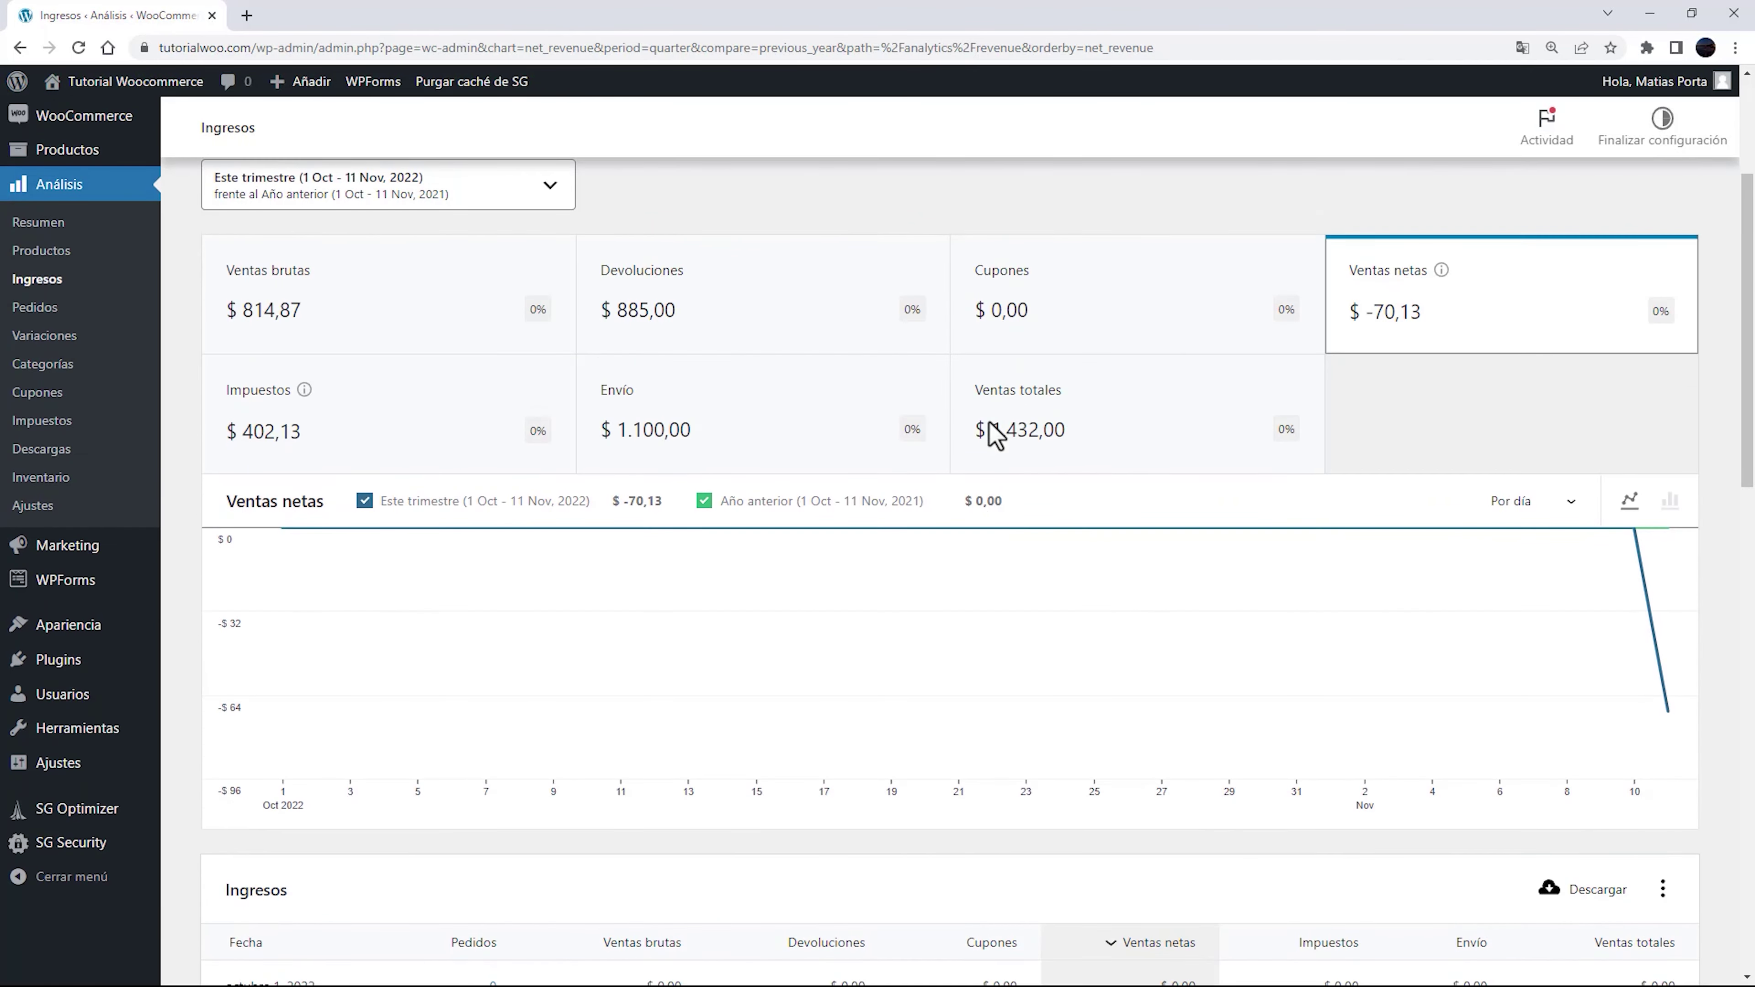
pyautogui.scroll(2, 967, 428)
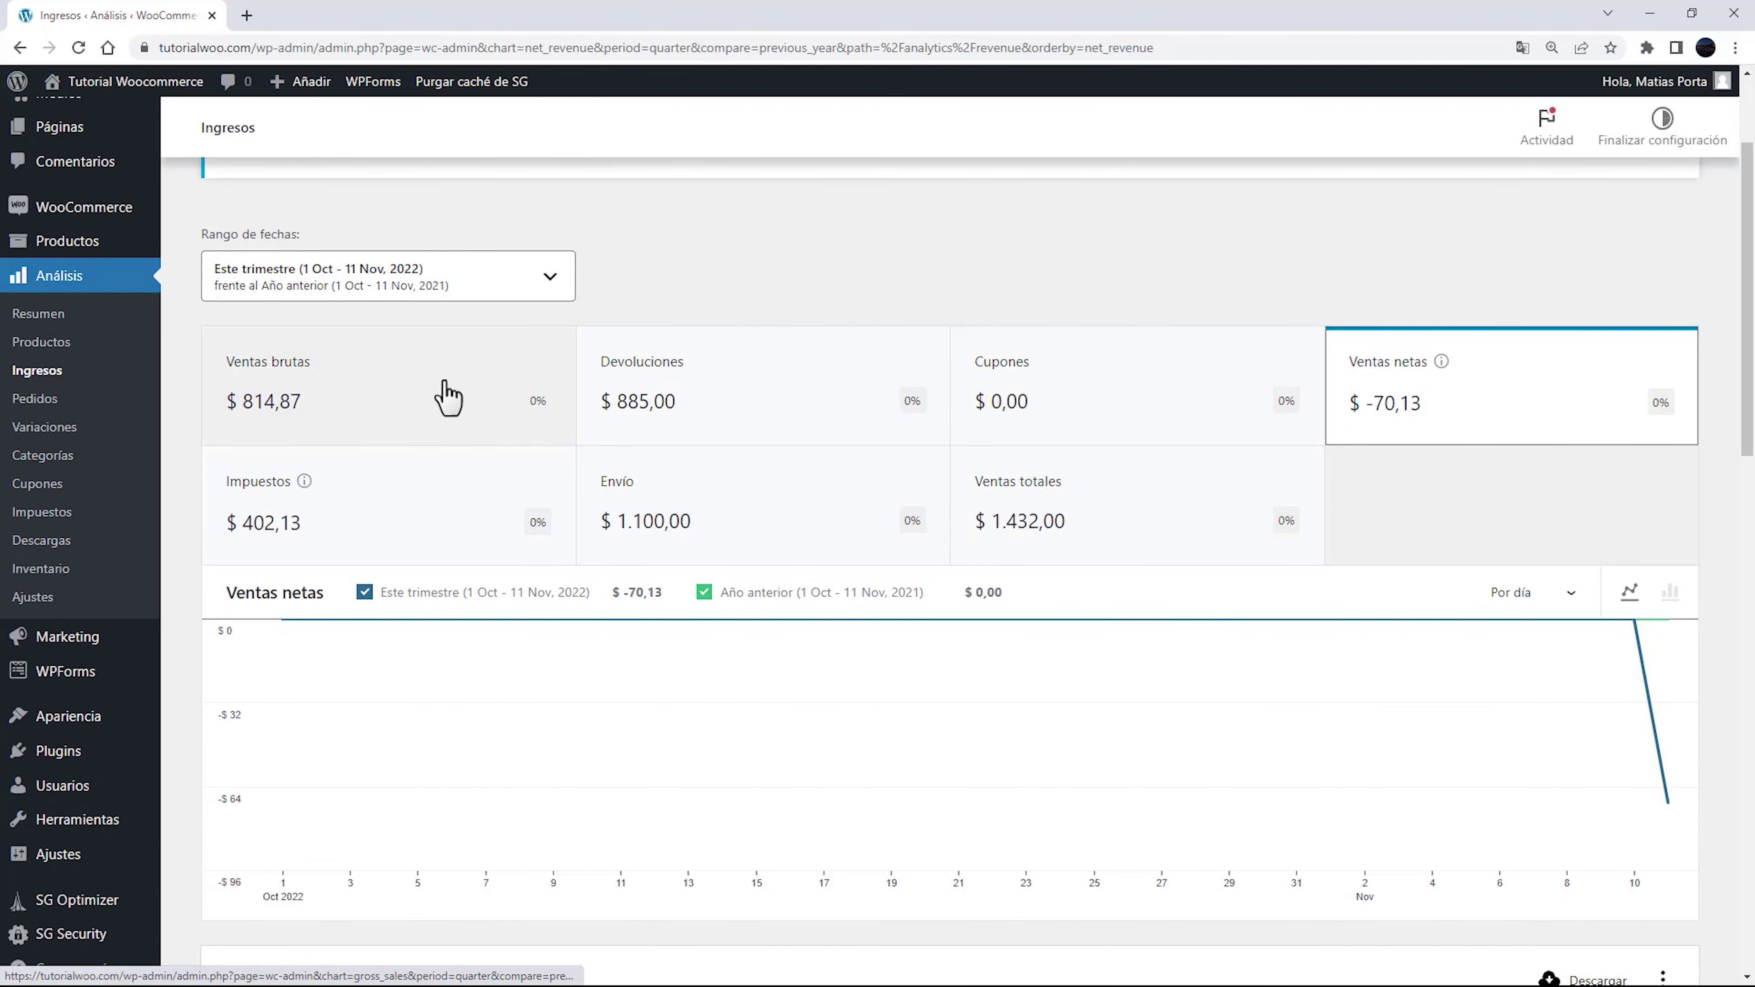
# Step: Chart Ventas brutas, Devoluciones, Cupones, Envío and Impuestos in turn, then open the Productos report
pyautogui.click(446, 398)
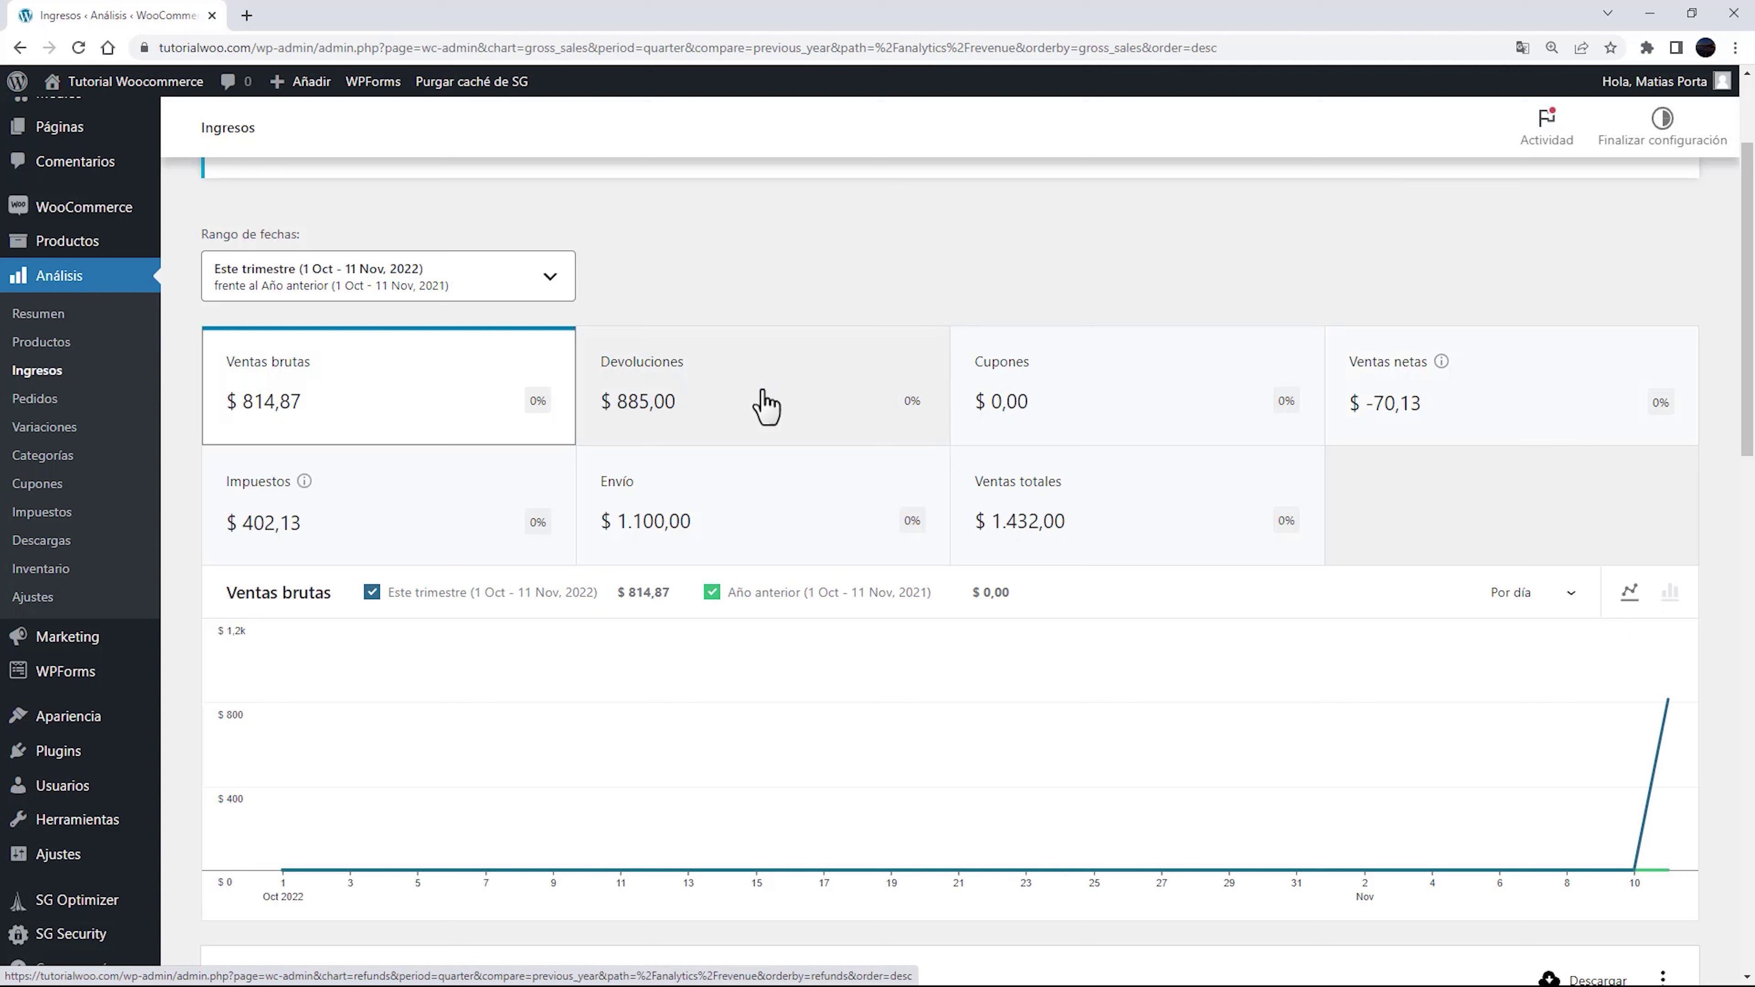
pyautogui.click(765, 405)
pyautogui.click(1067, 404)
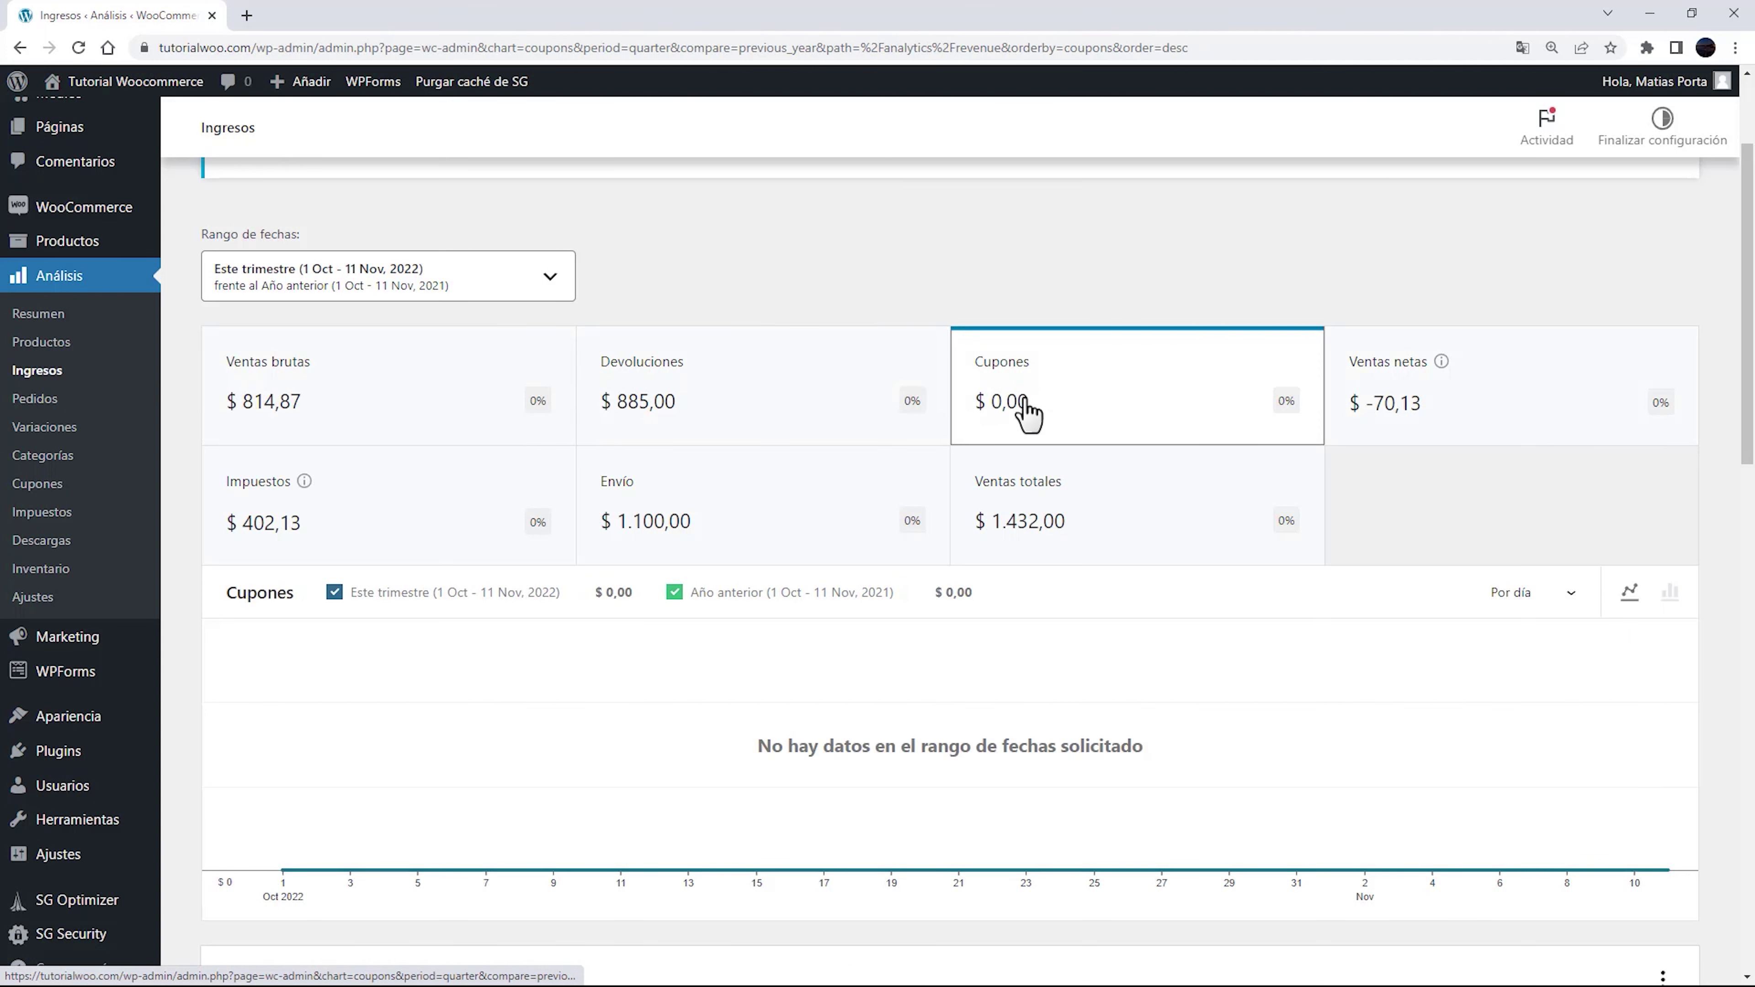
pyautogui.click(795, 496)
pyautogui.click(494, 487)
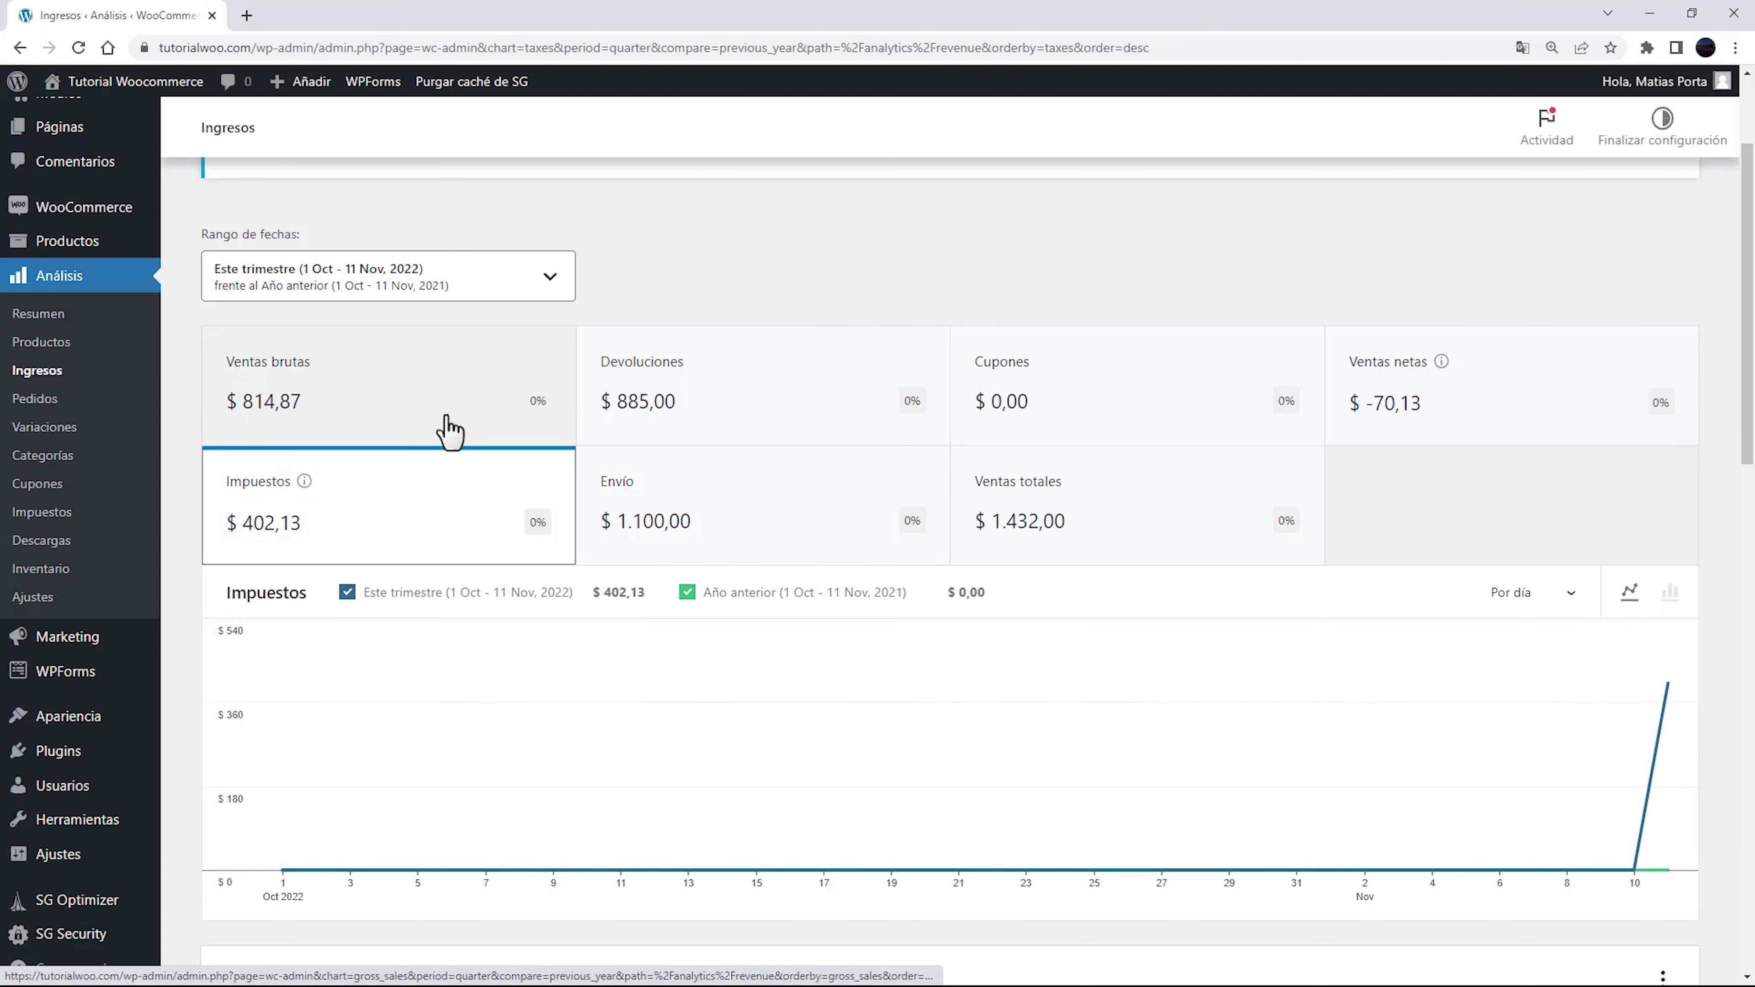
pyautogui.click(450, 425)
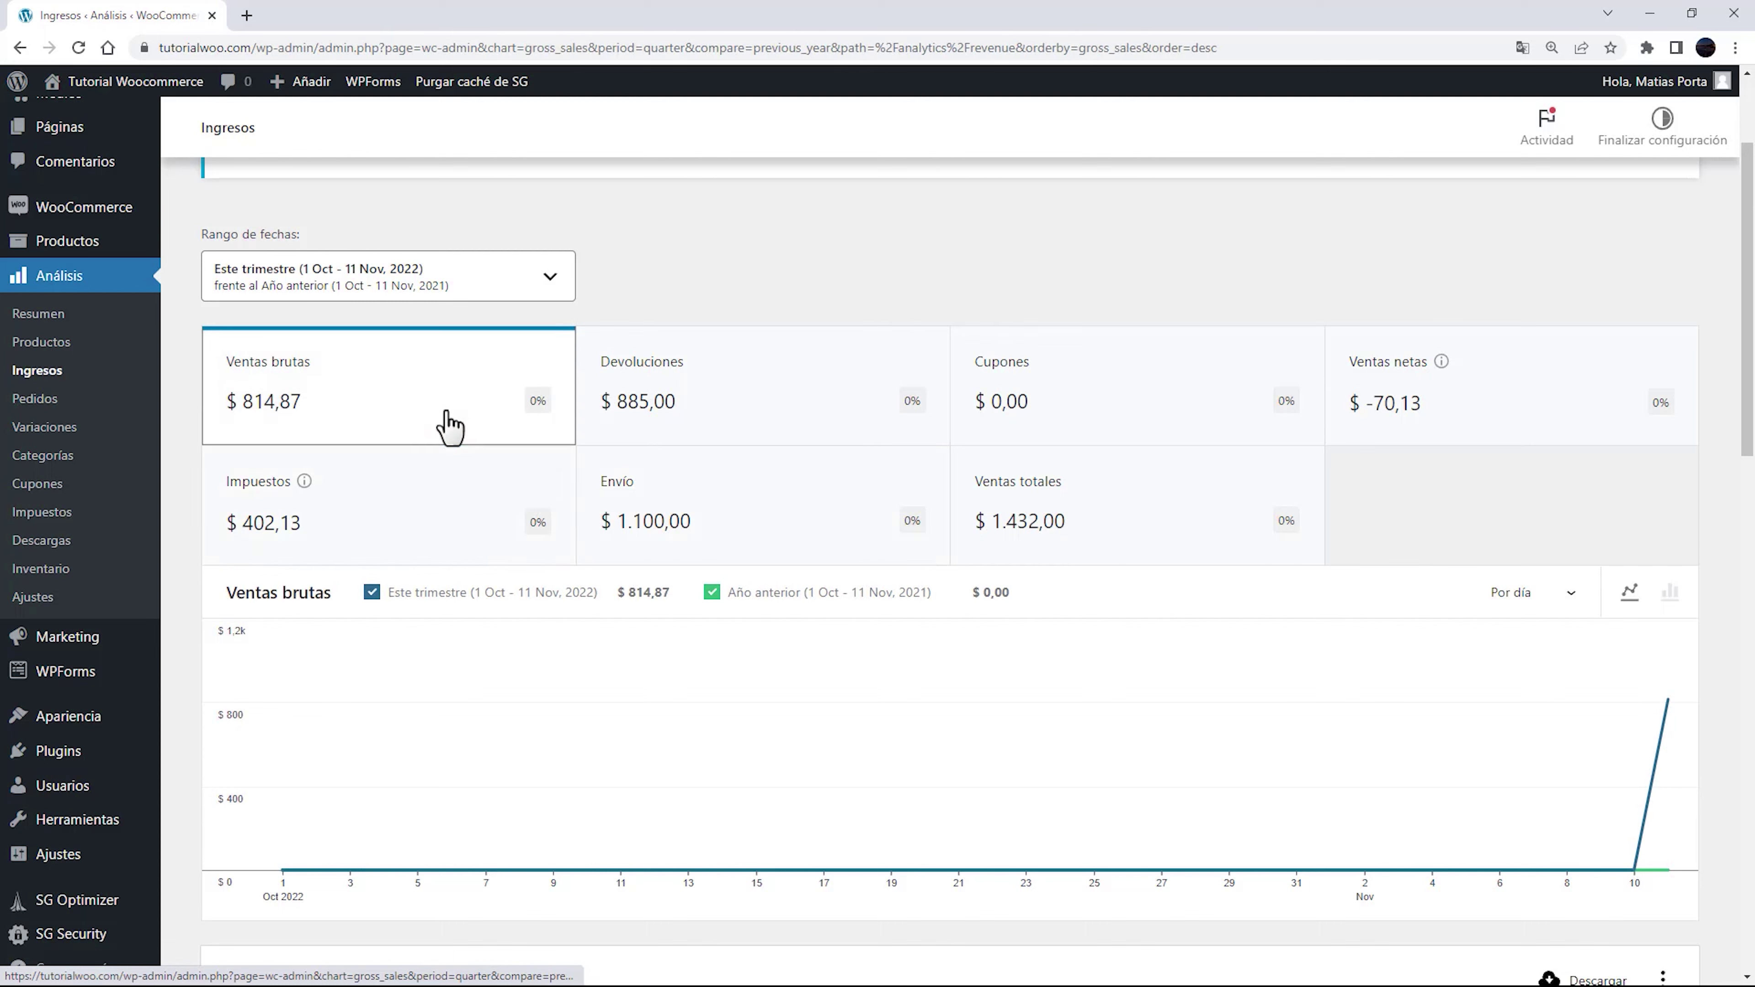
pyautogui.click(90, 345)
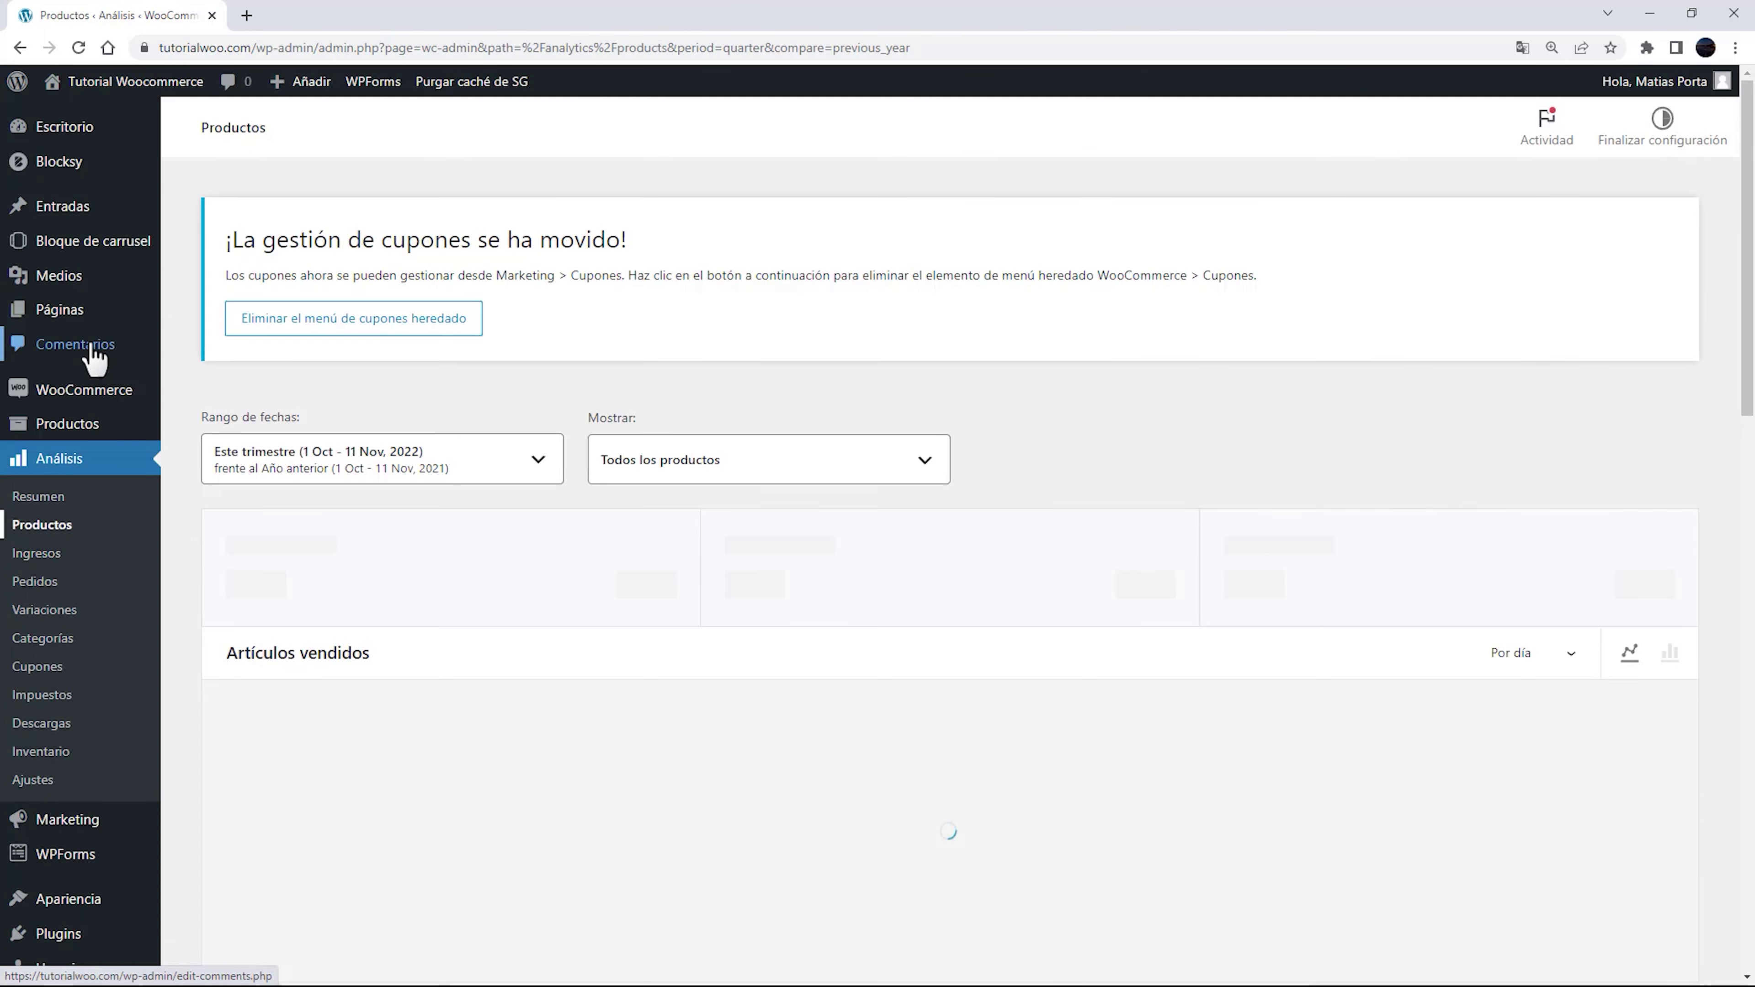
# Step: Scroll the Productos list and reveal Consultoría's extra categories via '+1 más'
pyautogui.scroll(-4, 1185, 452)
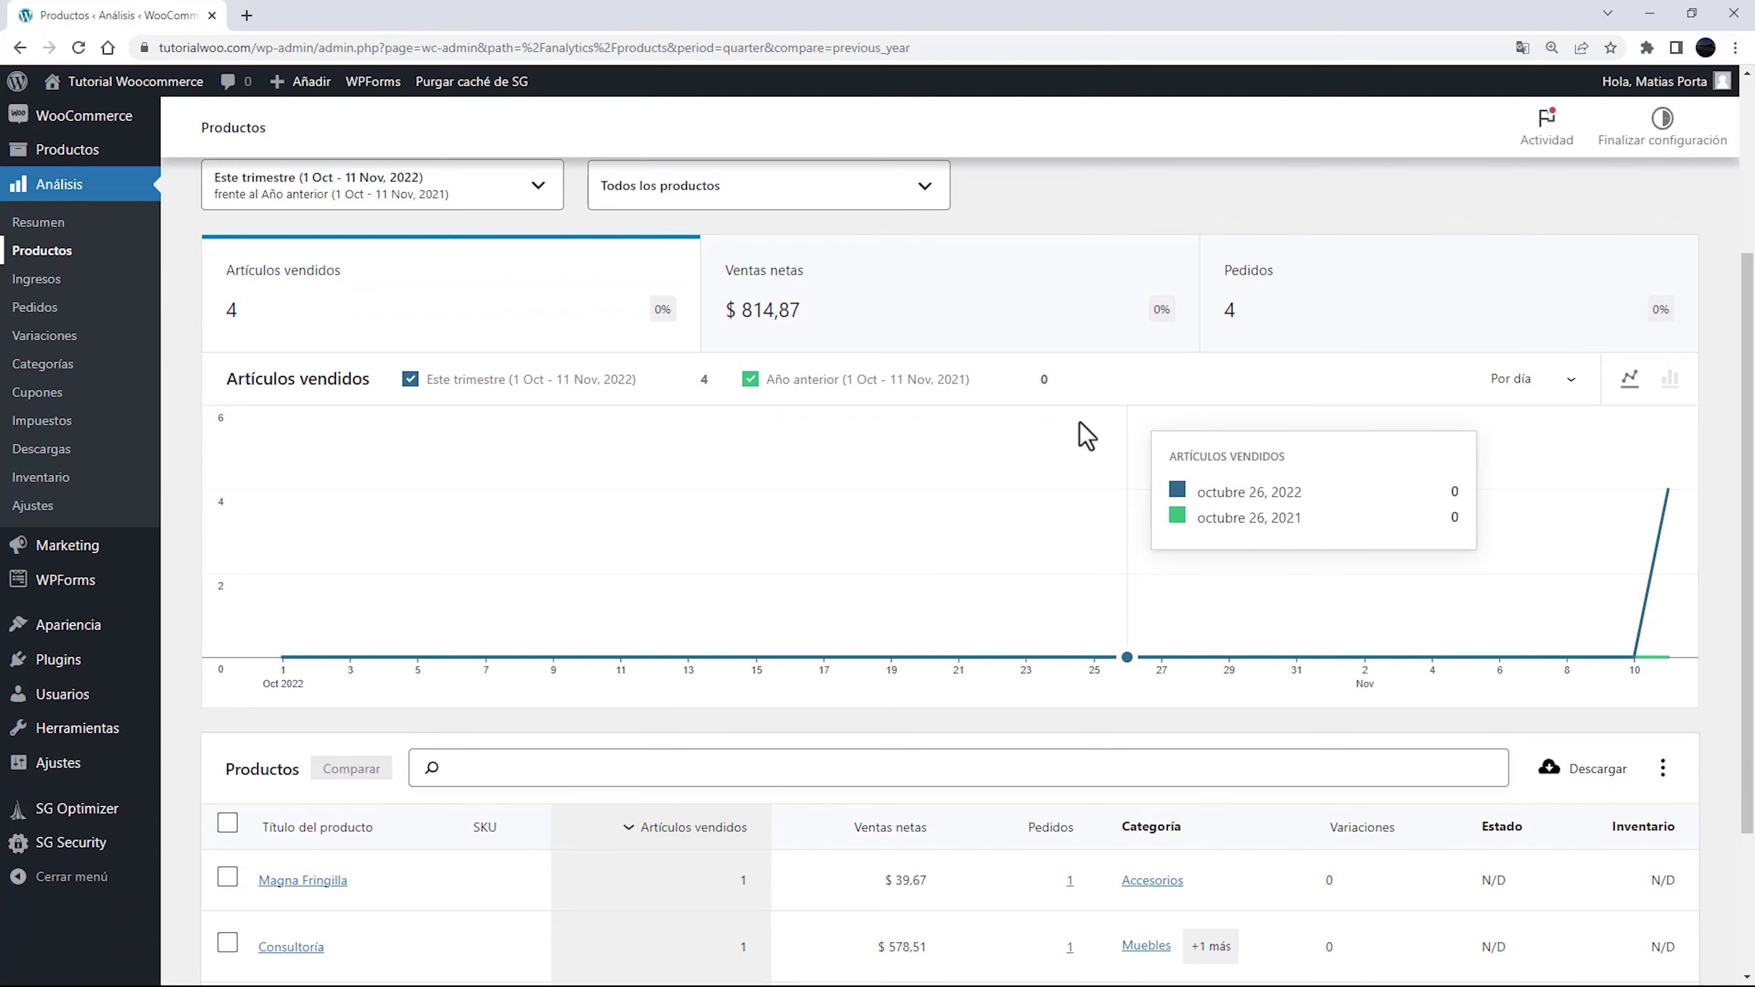
pyautogui.scroll(-3, 870, 446)
pyautogui.scroll(-1, 860, 484)
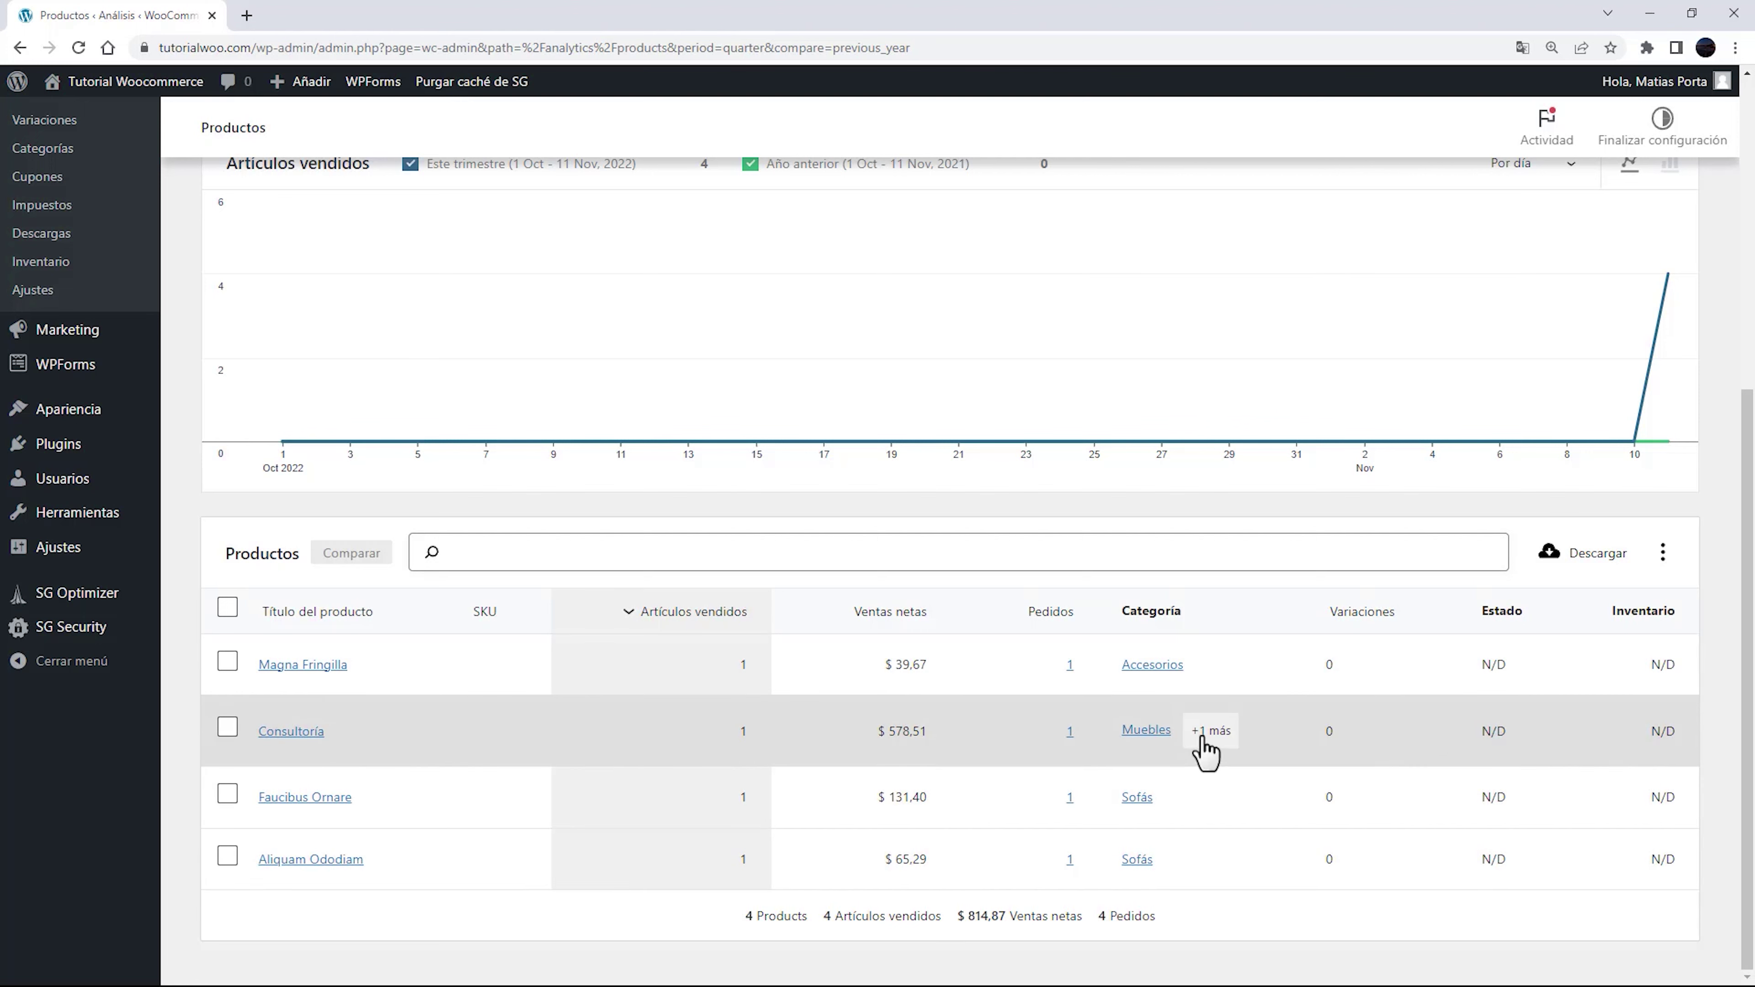
pyautogui.click(1203, 738)
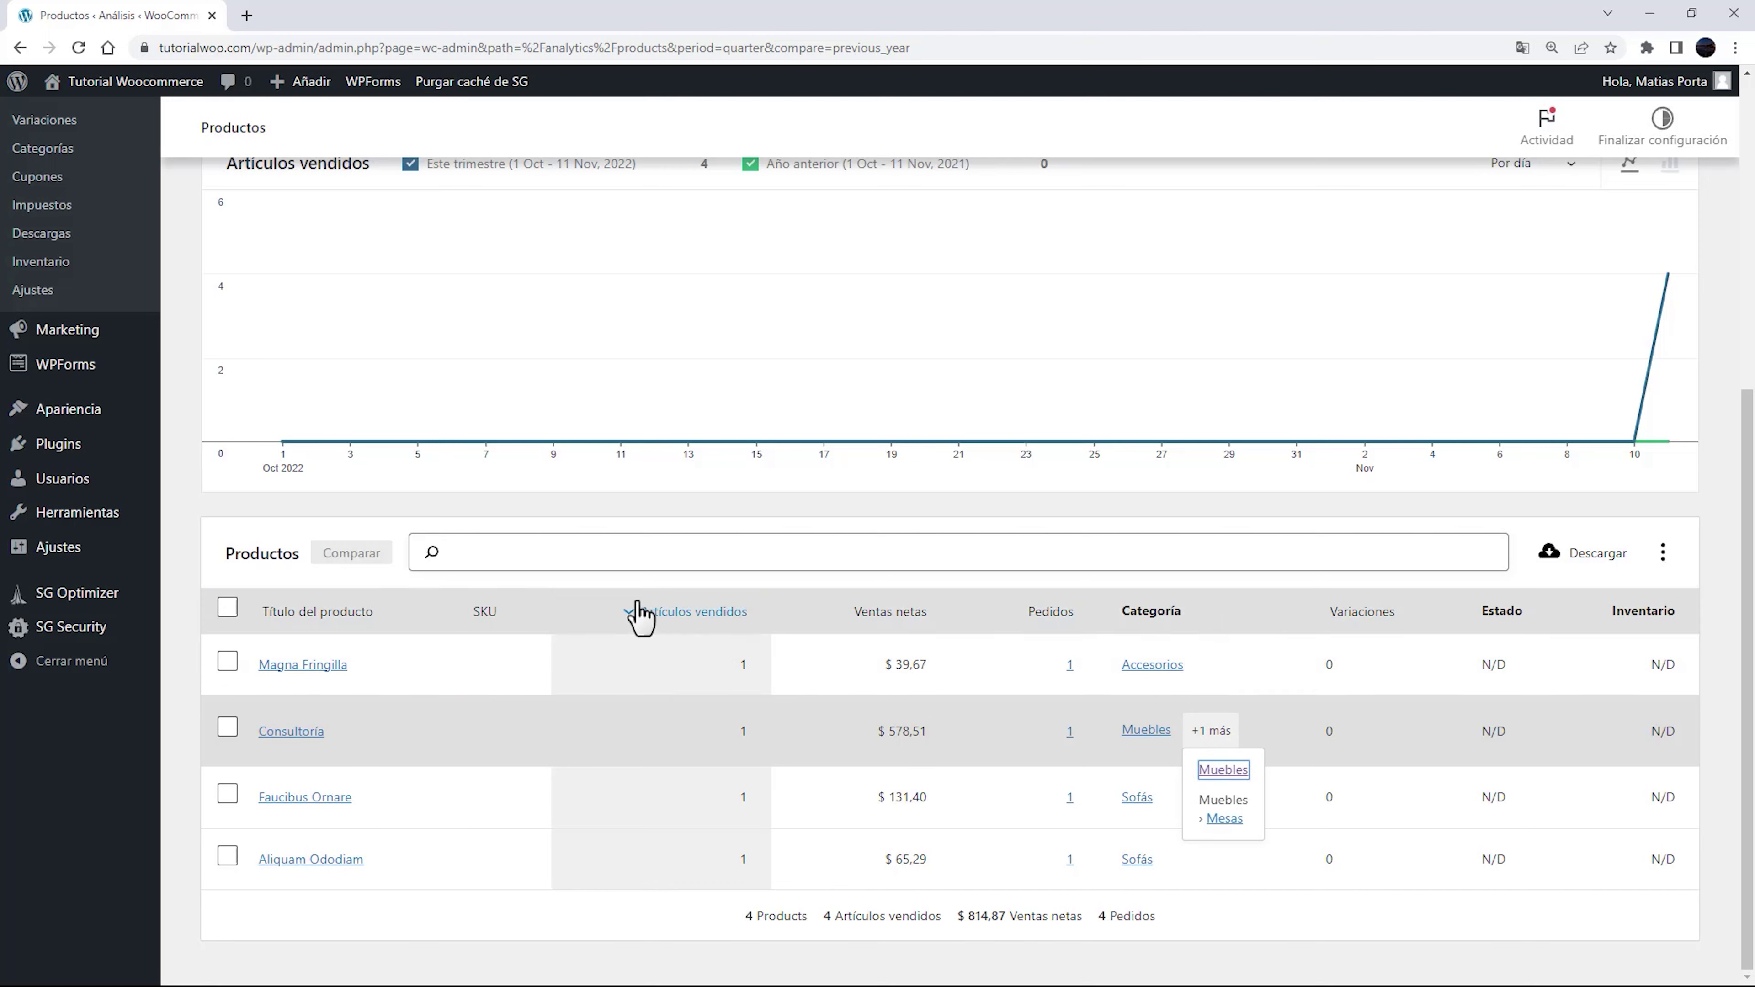
# Step: Chart the products' Ventas netas and Pedidos, then open the Pedidos report
pyautogui.scroll(6, 596, 580)
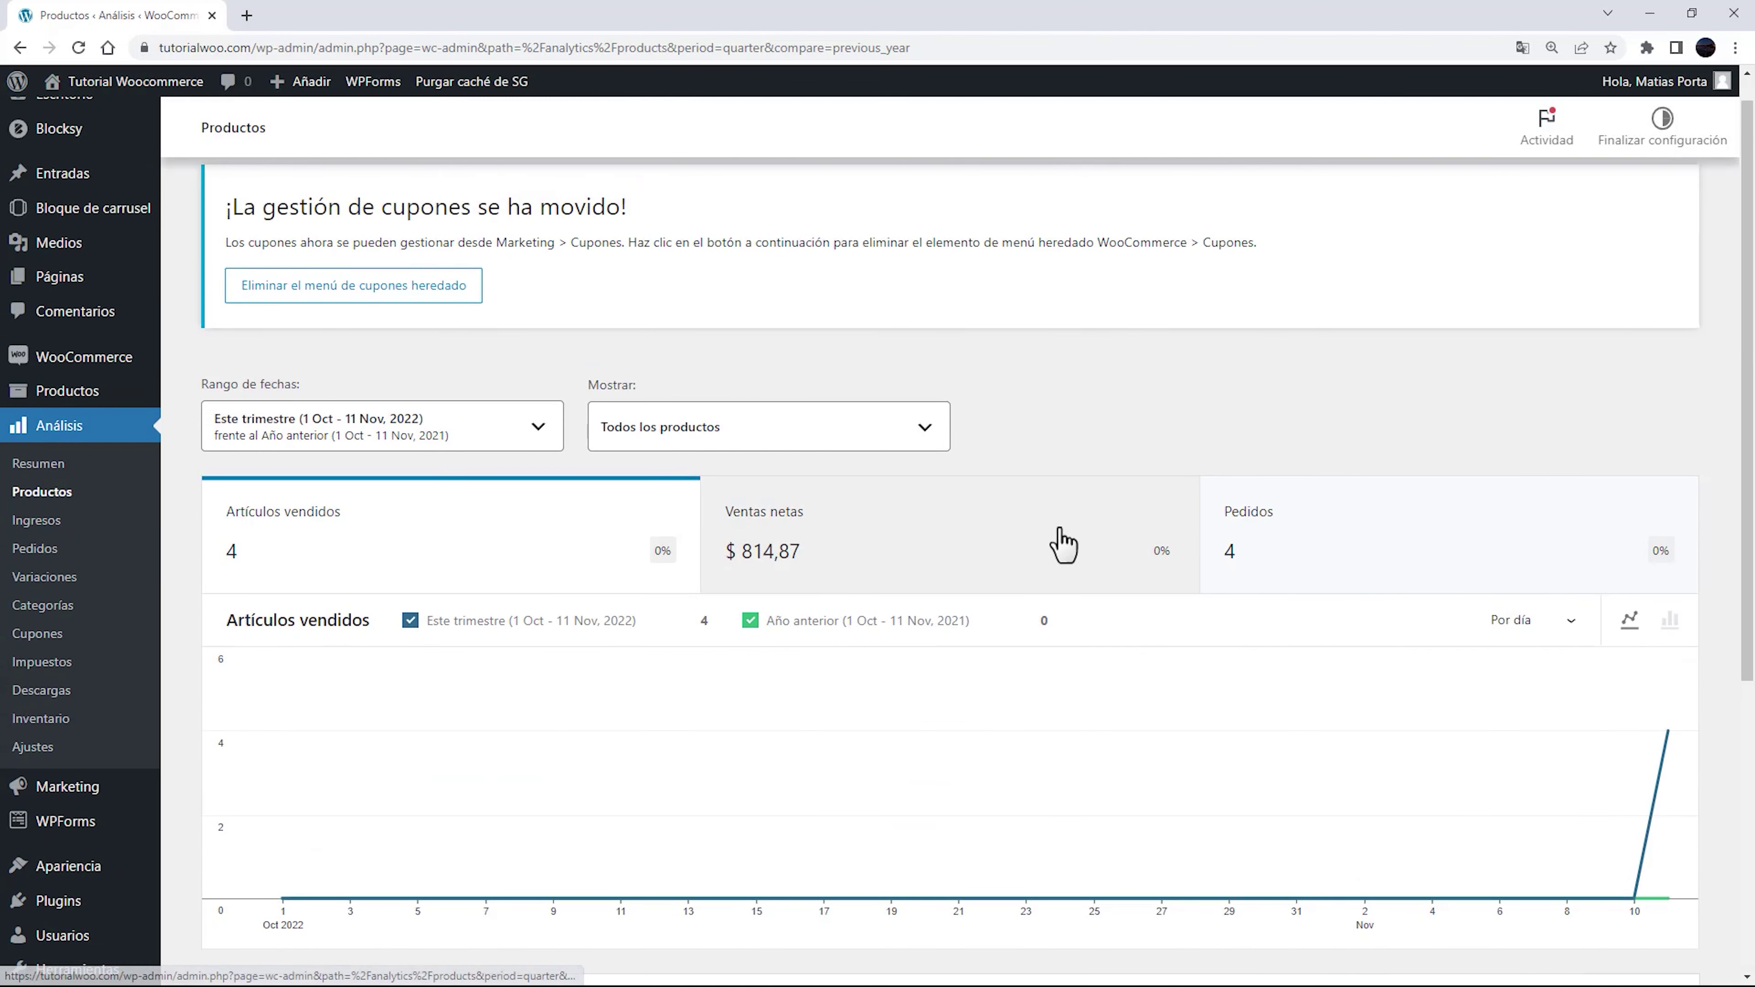
pyautogui.click(1061, 542)
pyautogui.click(1344, 550)
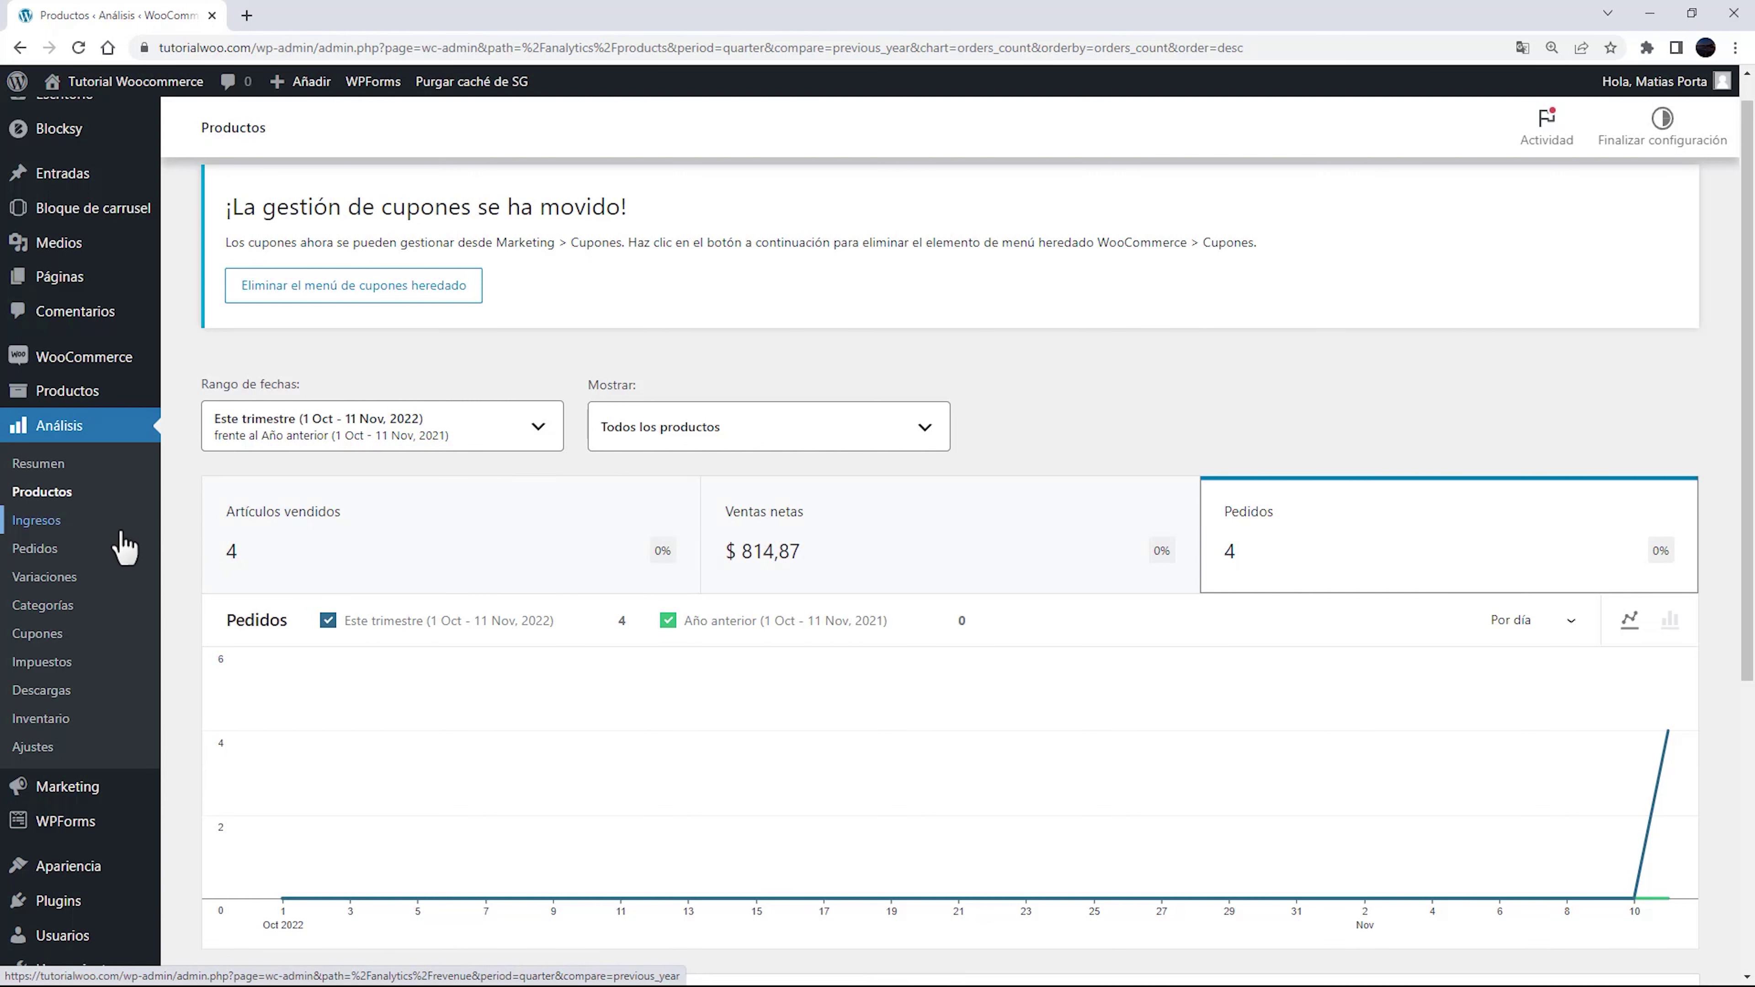
pyautogui.click(111, 550)
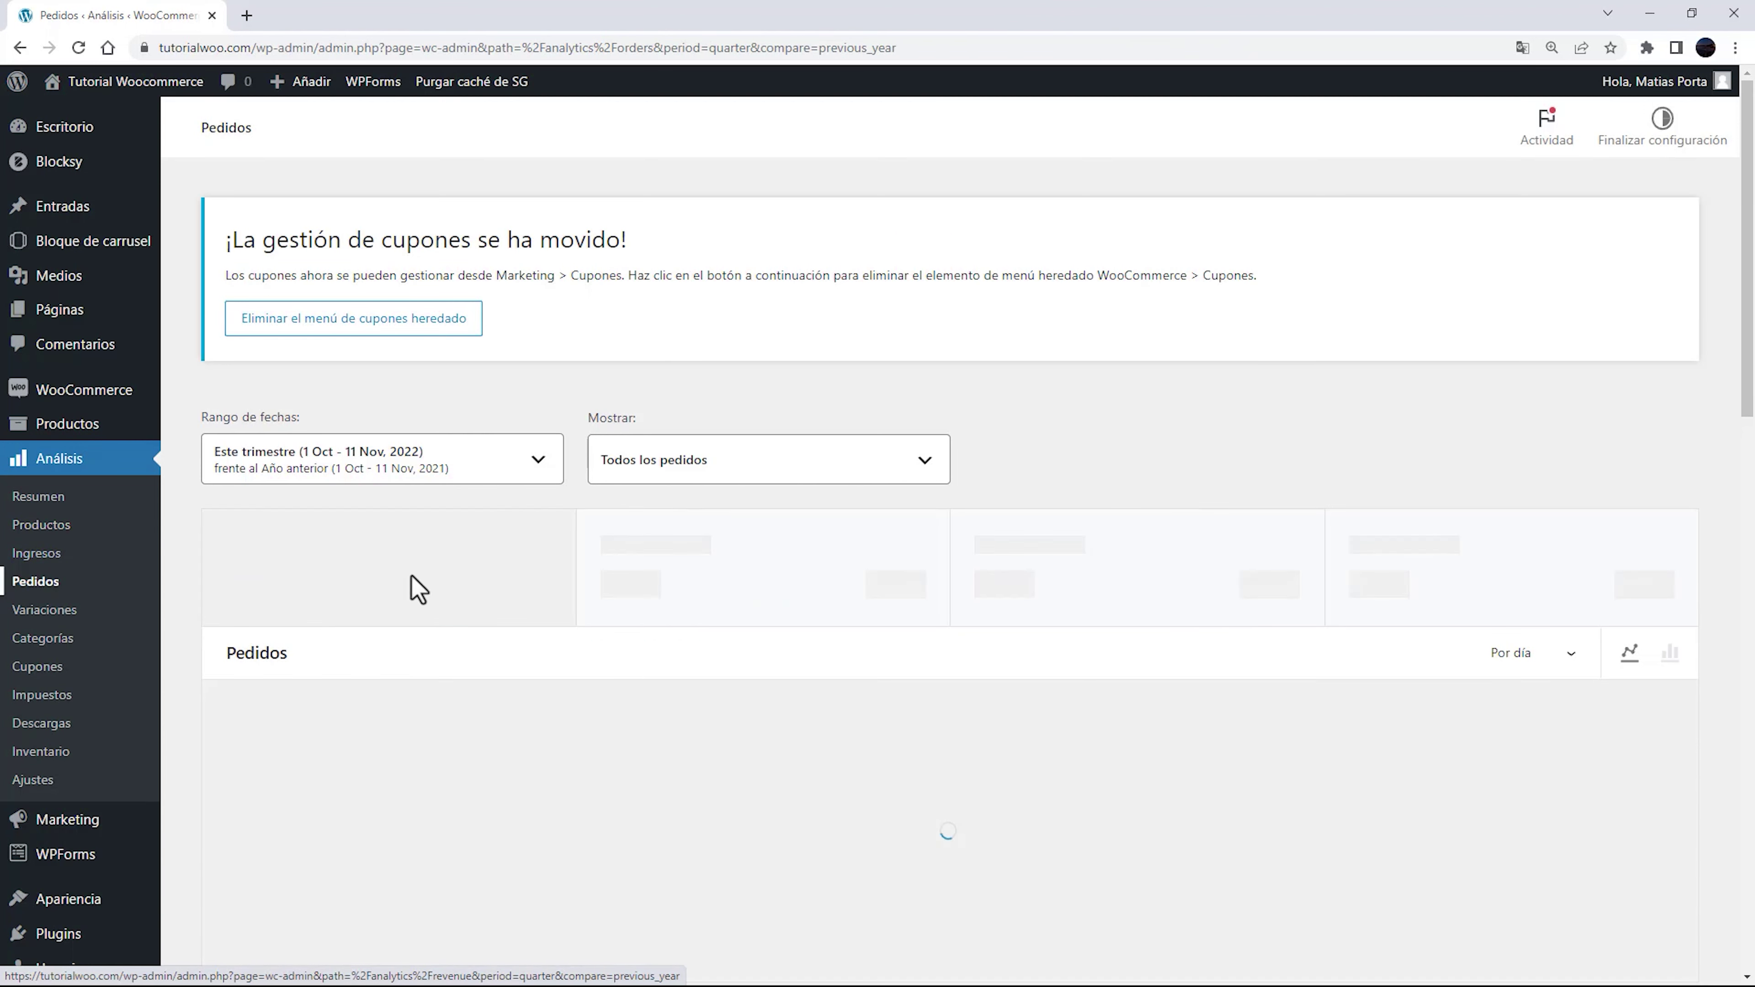
pyautogui.scroll(-8, 926, 605)
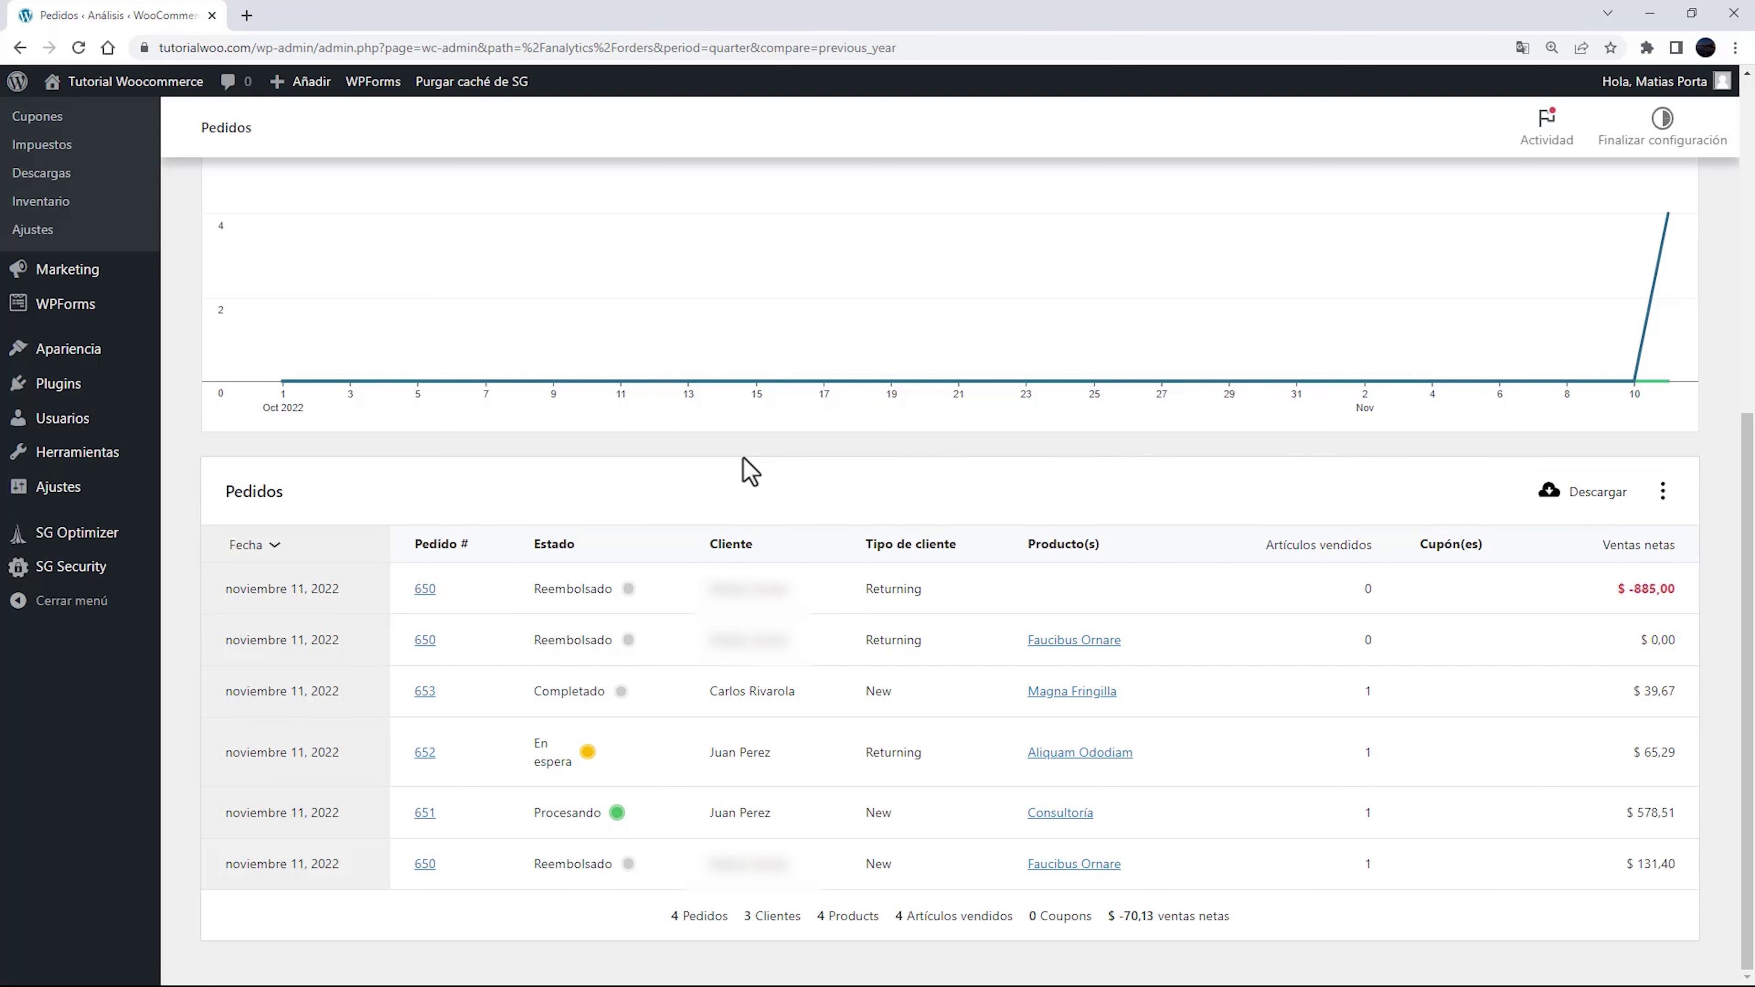
pyautogui.scroll(8, 749, 472)
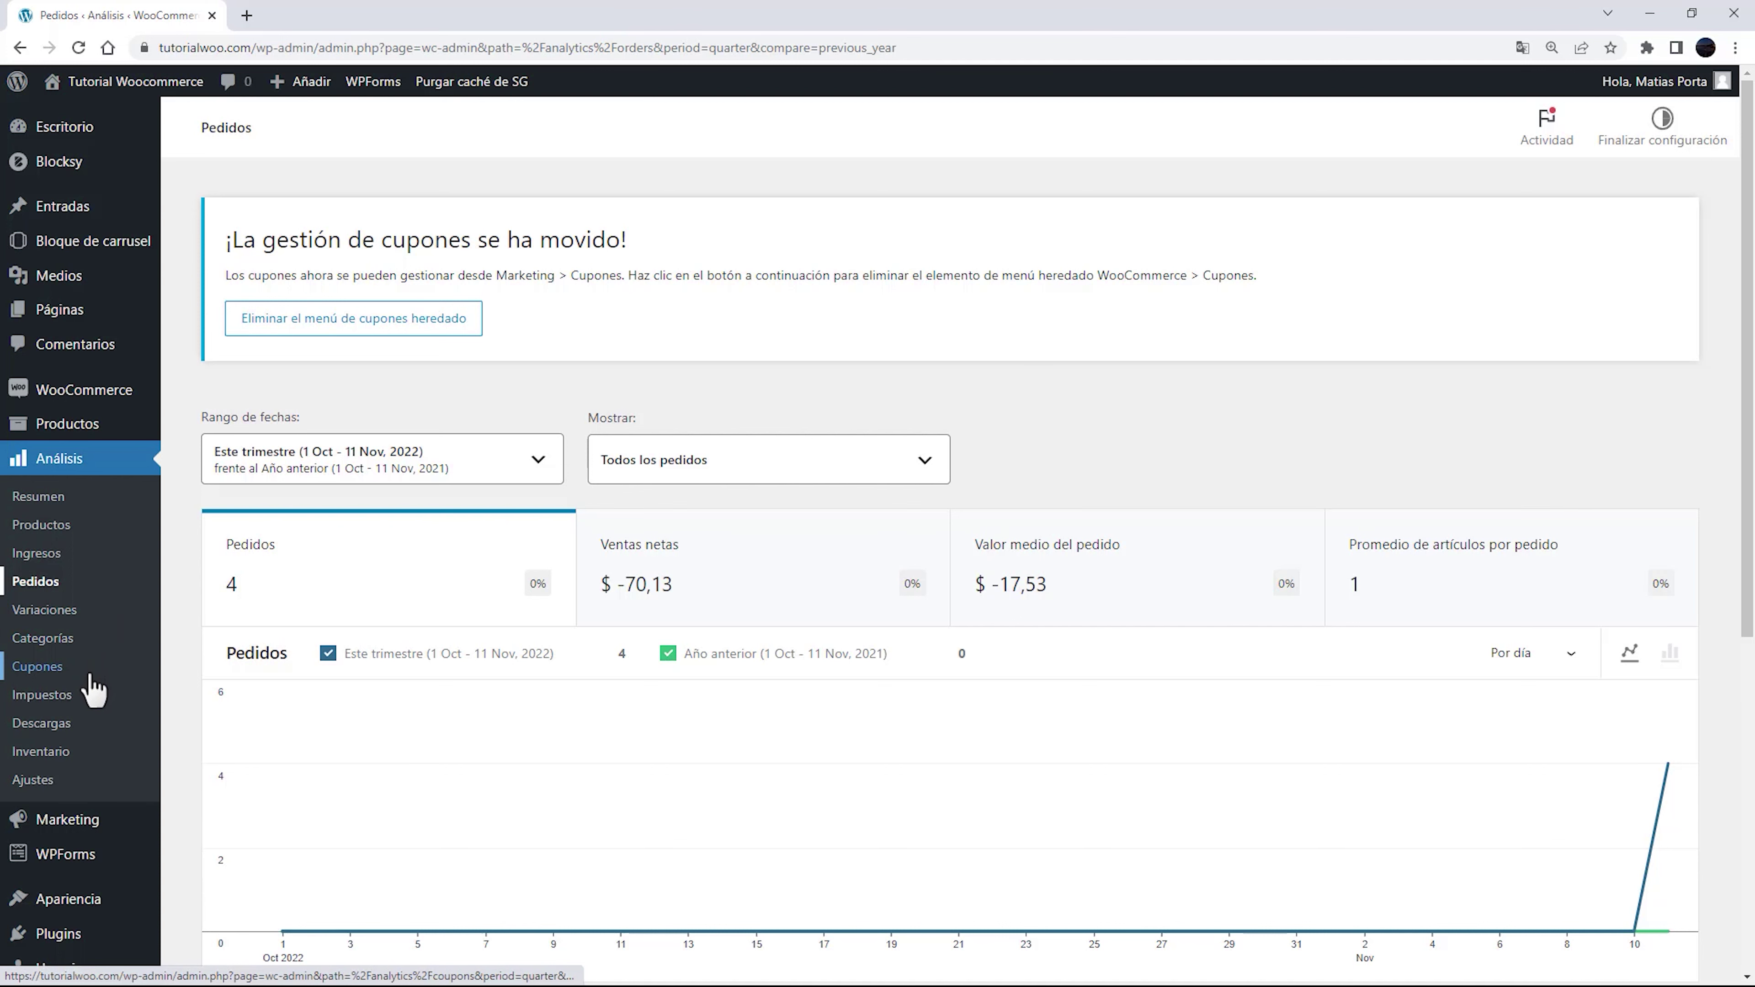
# Step: Open the Impuestos report and check its tax display and date range options unchanged
pyautogui.click(93, 697)
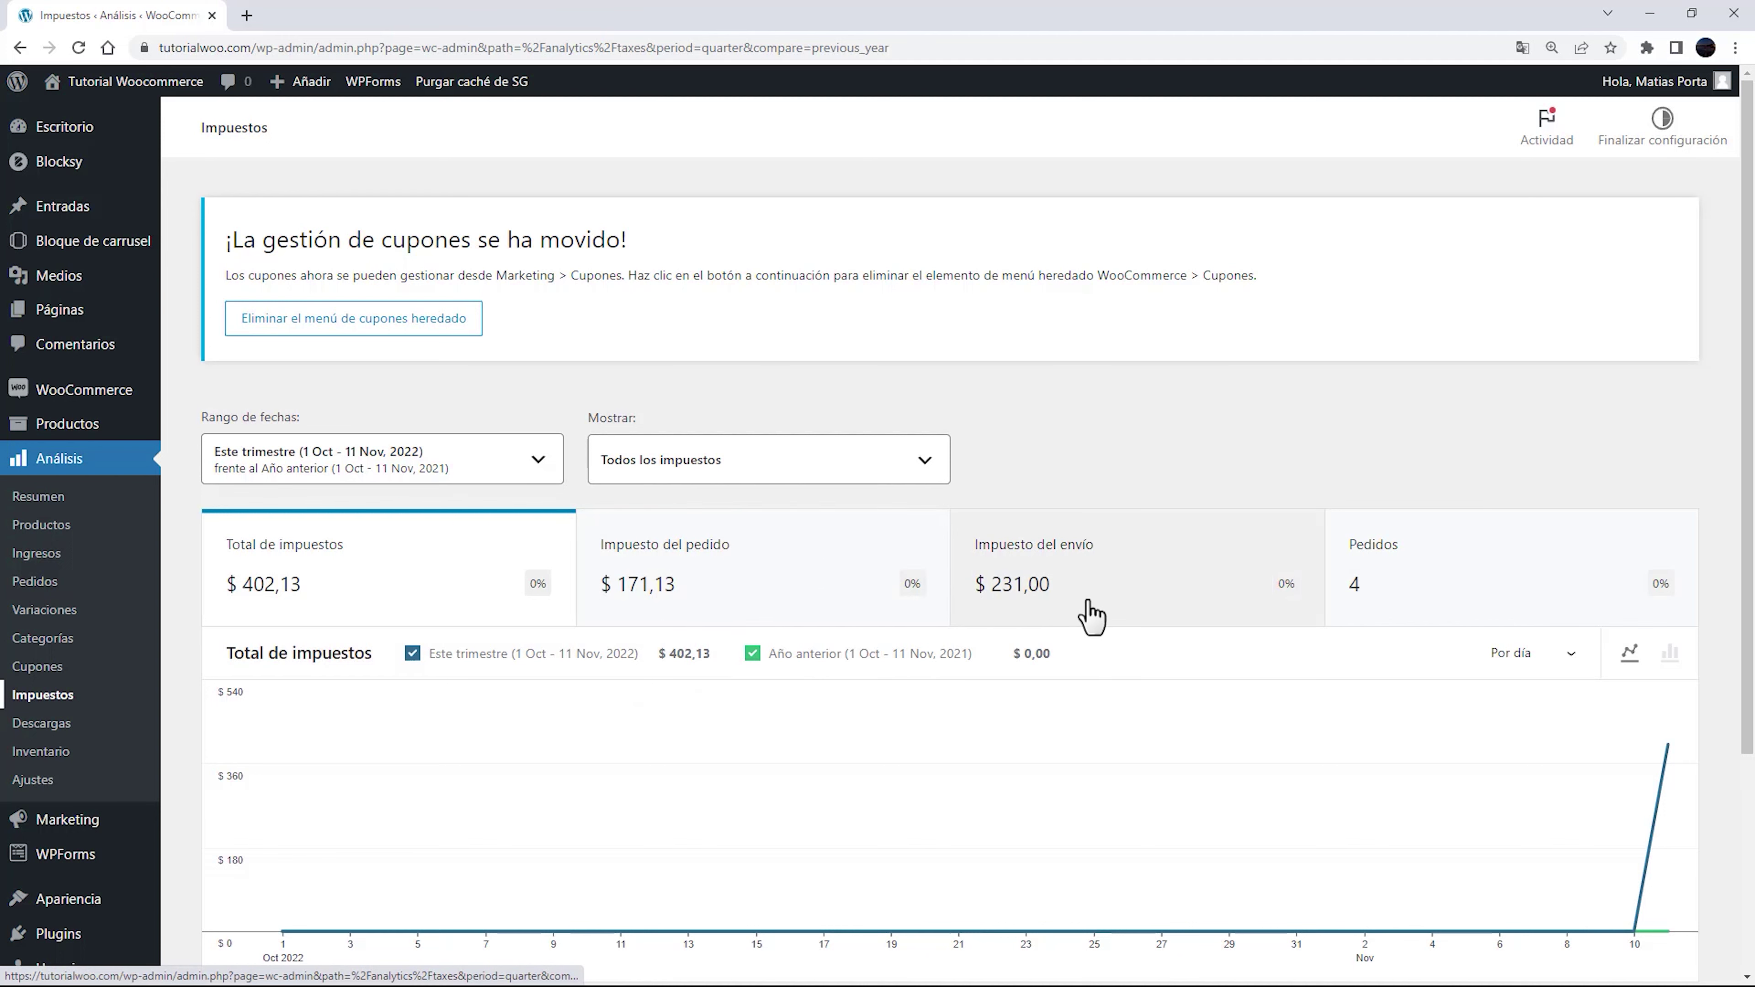
pyautogui.scroll(-4, 1091, 617)
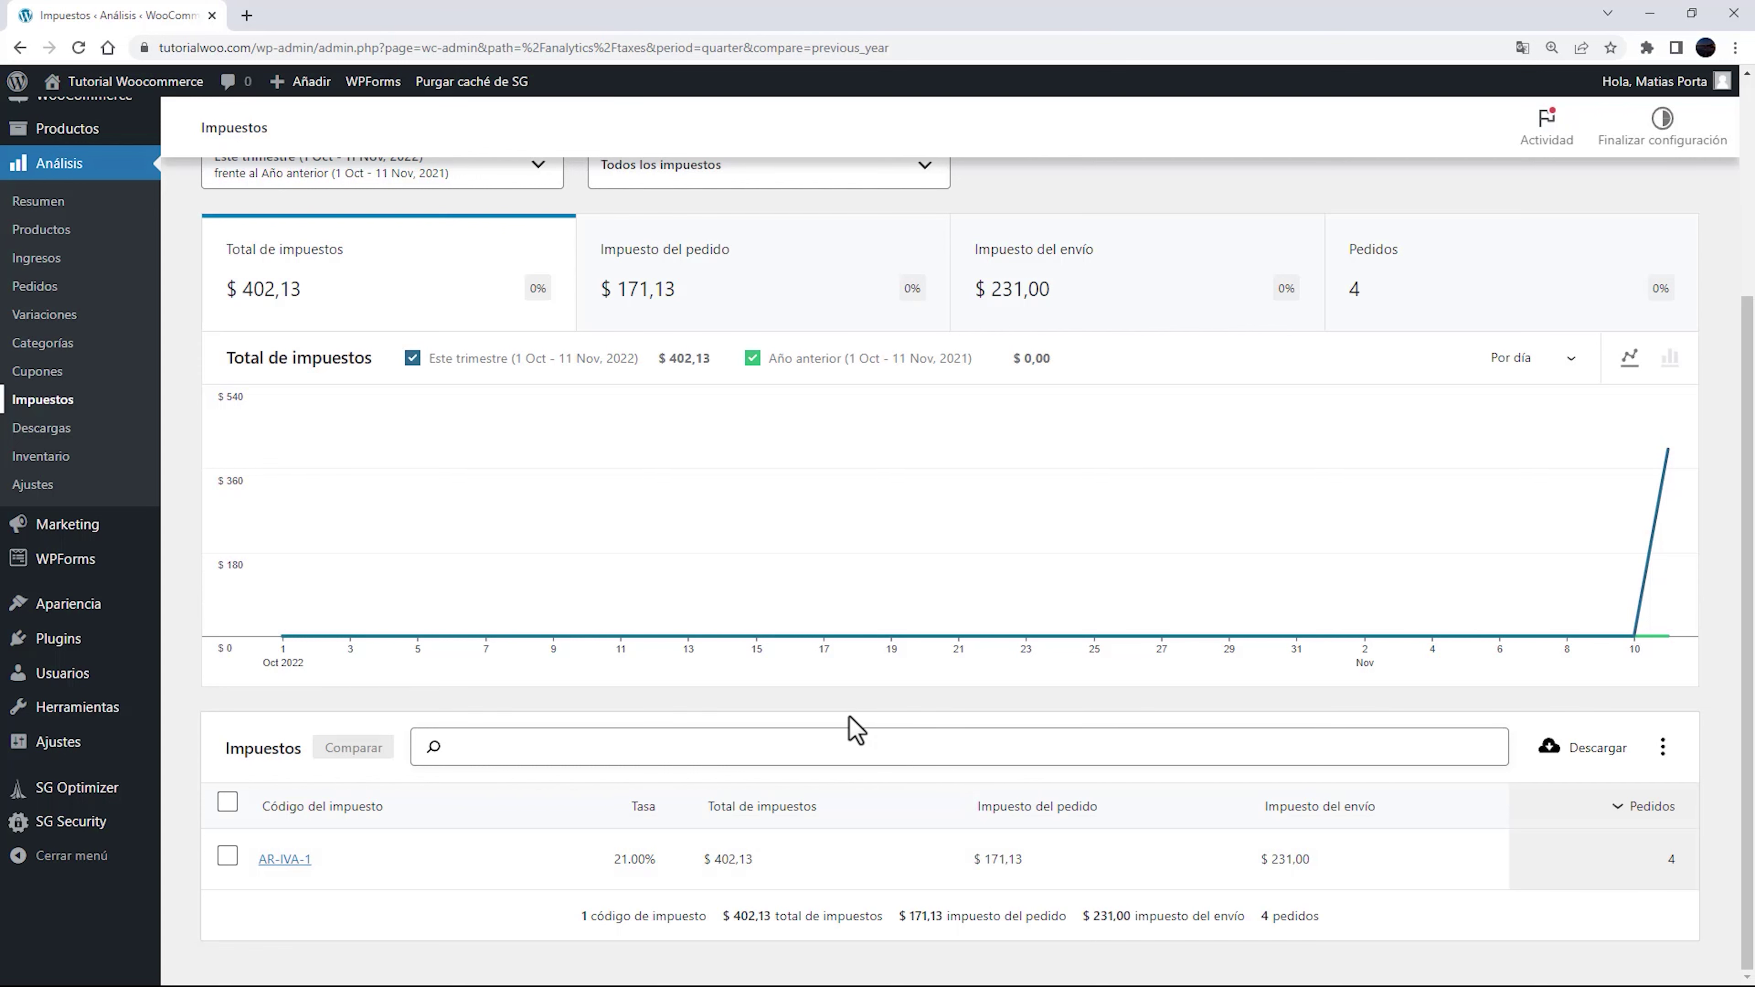
pyautogui.scroll(4, 854, 729)
pyautogui.click(835, 475)
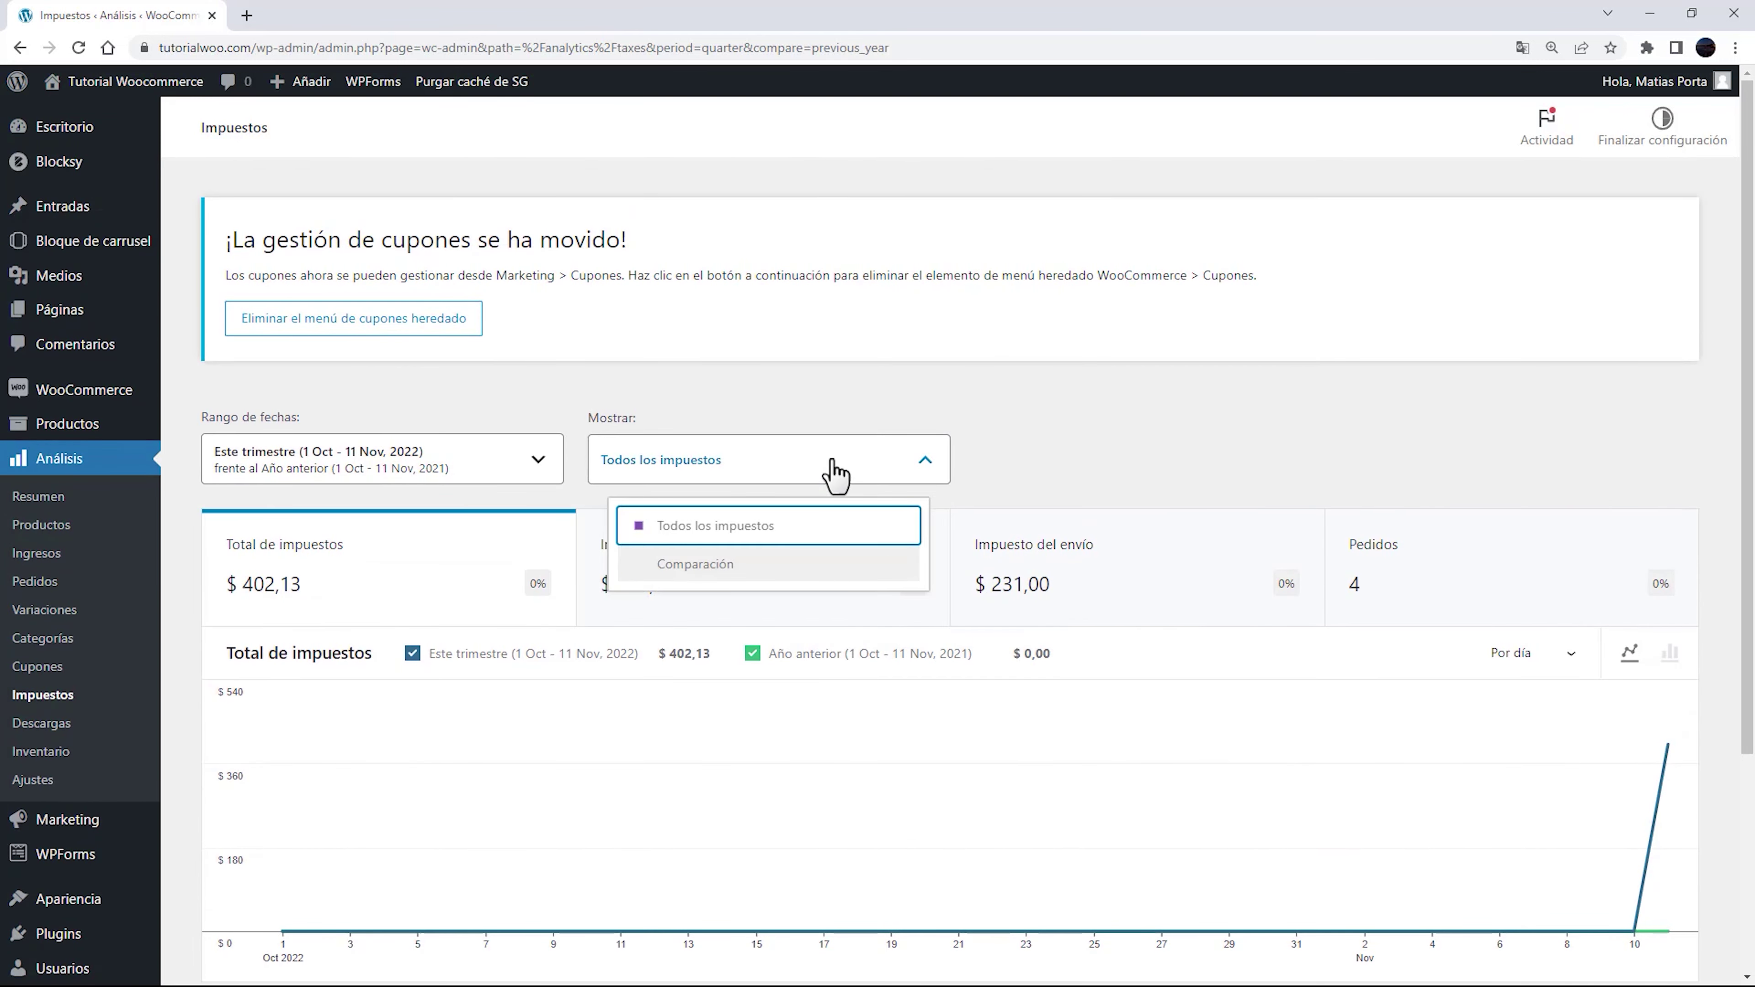
pyautogui.click(542, 470)
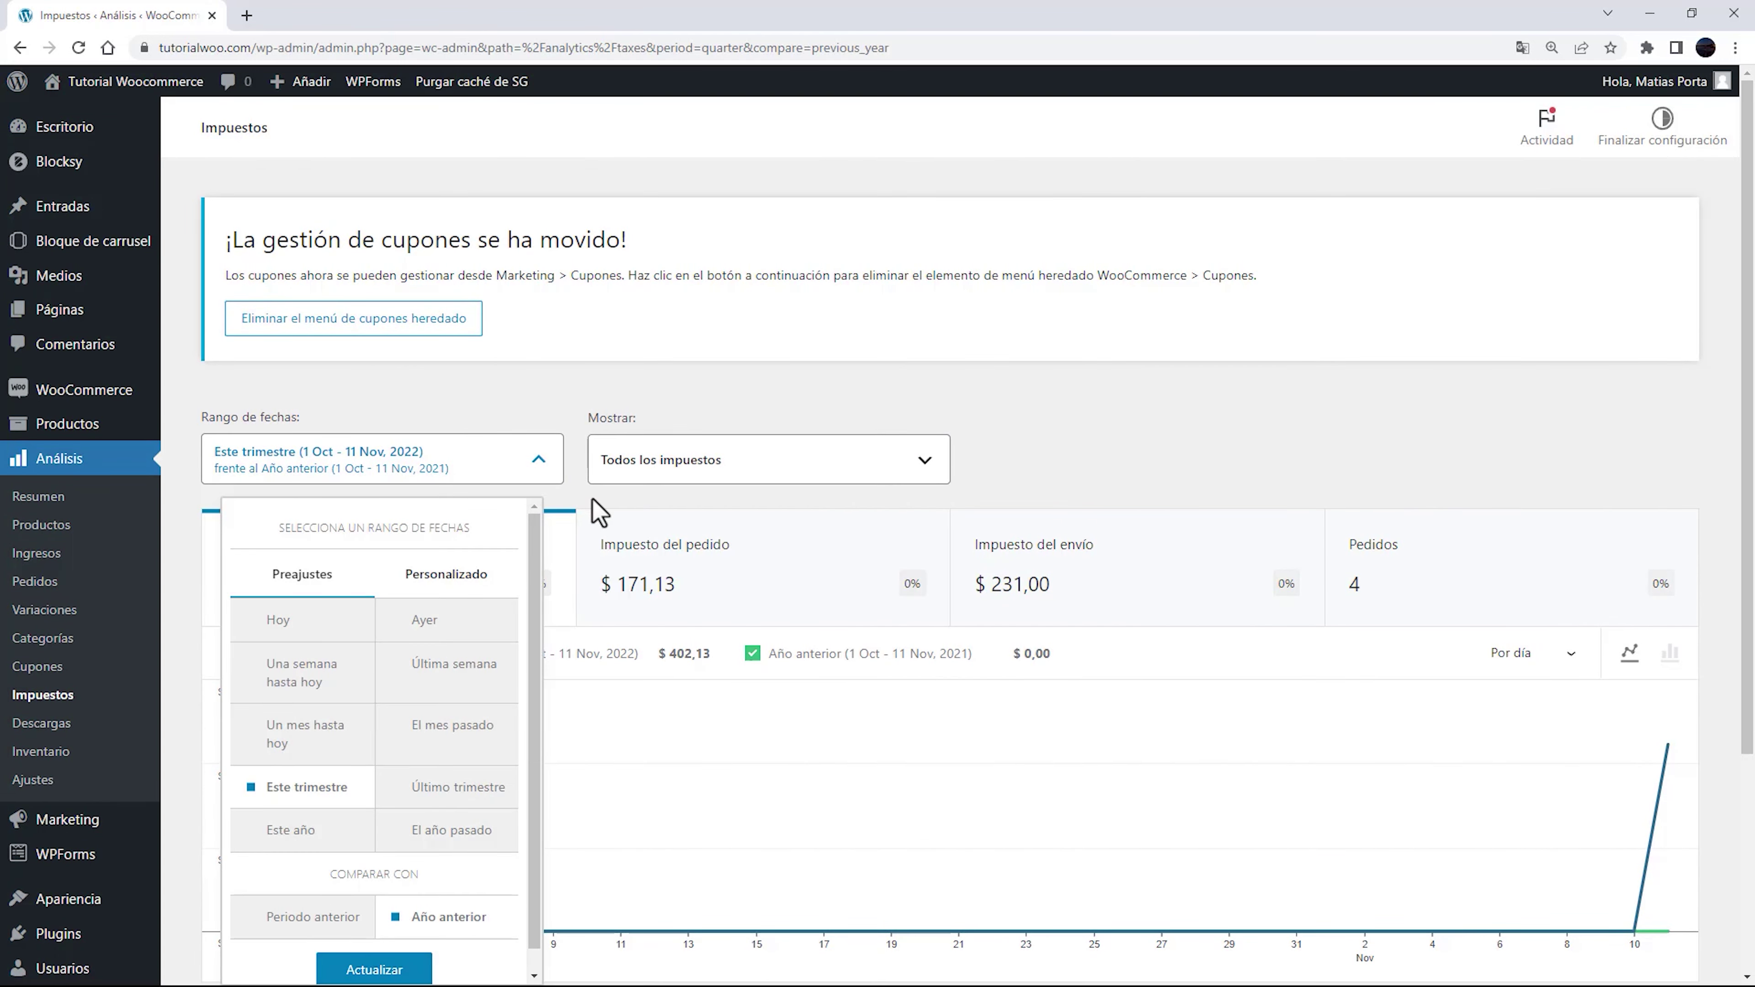
pyautogui.click(598, 511)
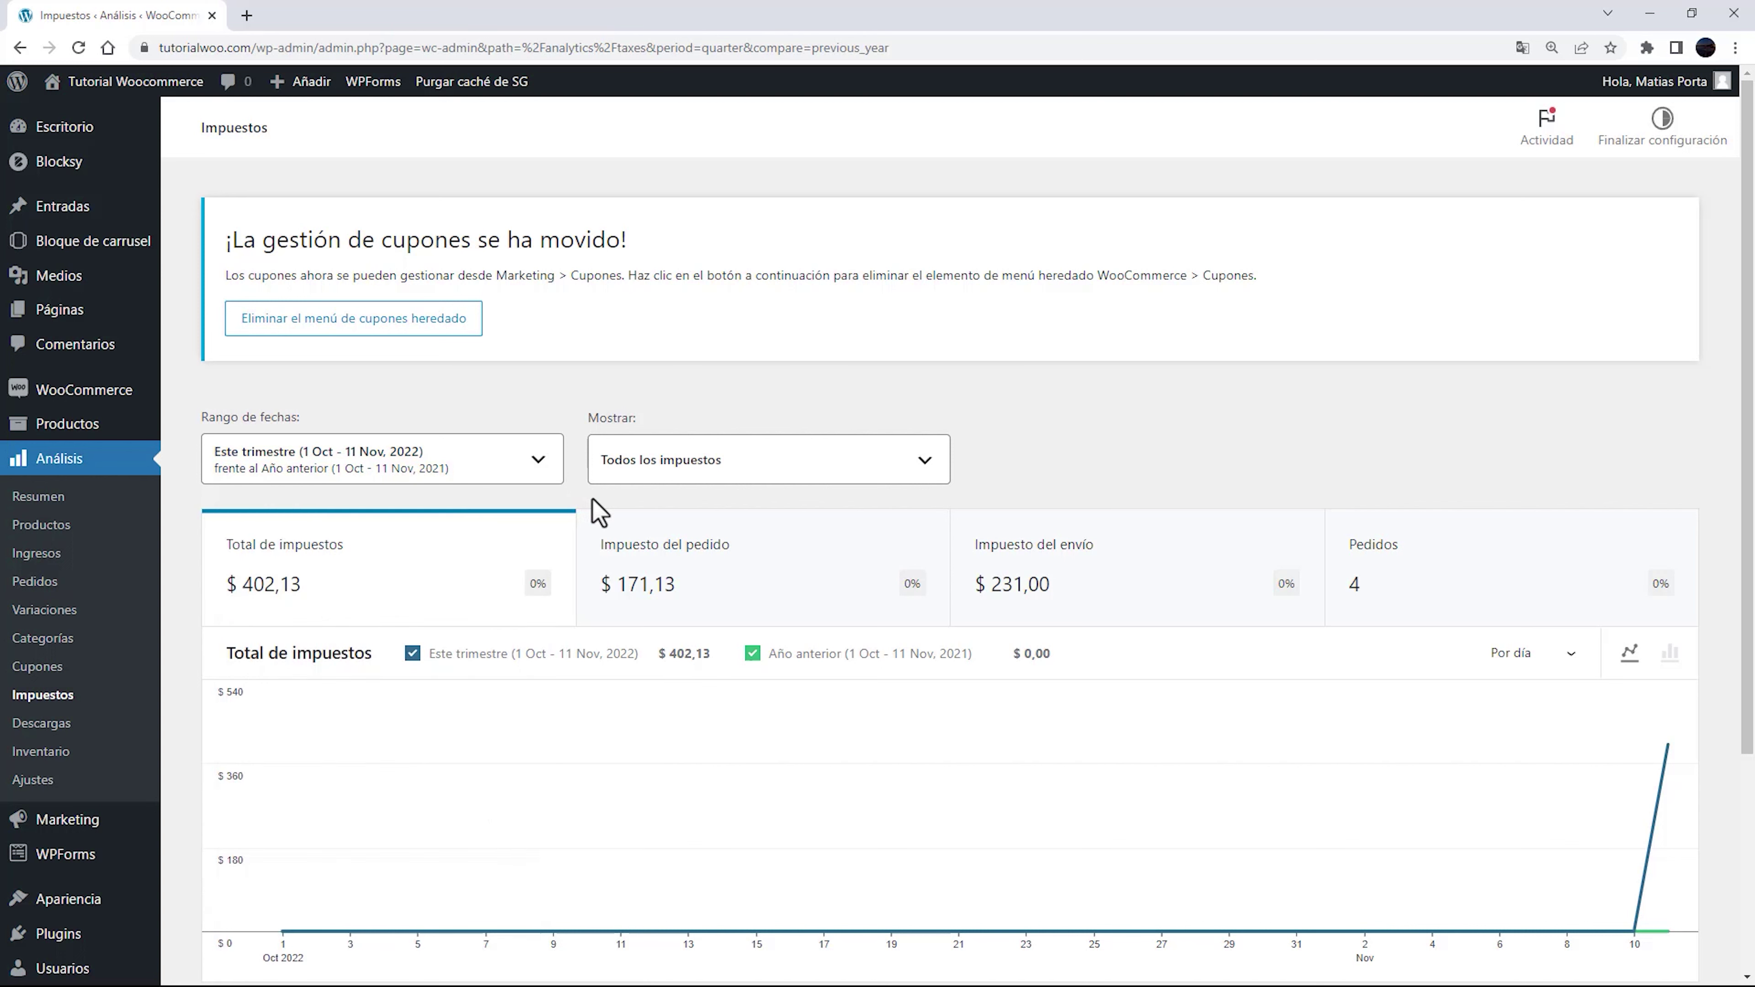
# Step: Show the Impuestos chart as bars, switch back to a line, then open Descargas
pyautogui.click(1670, 654)
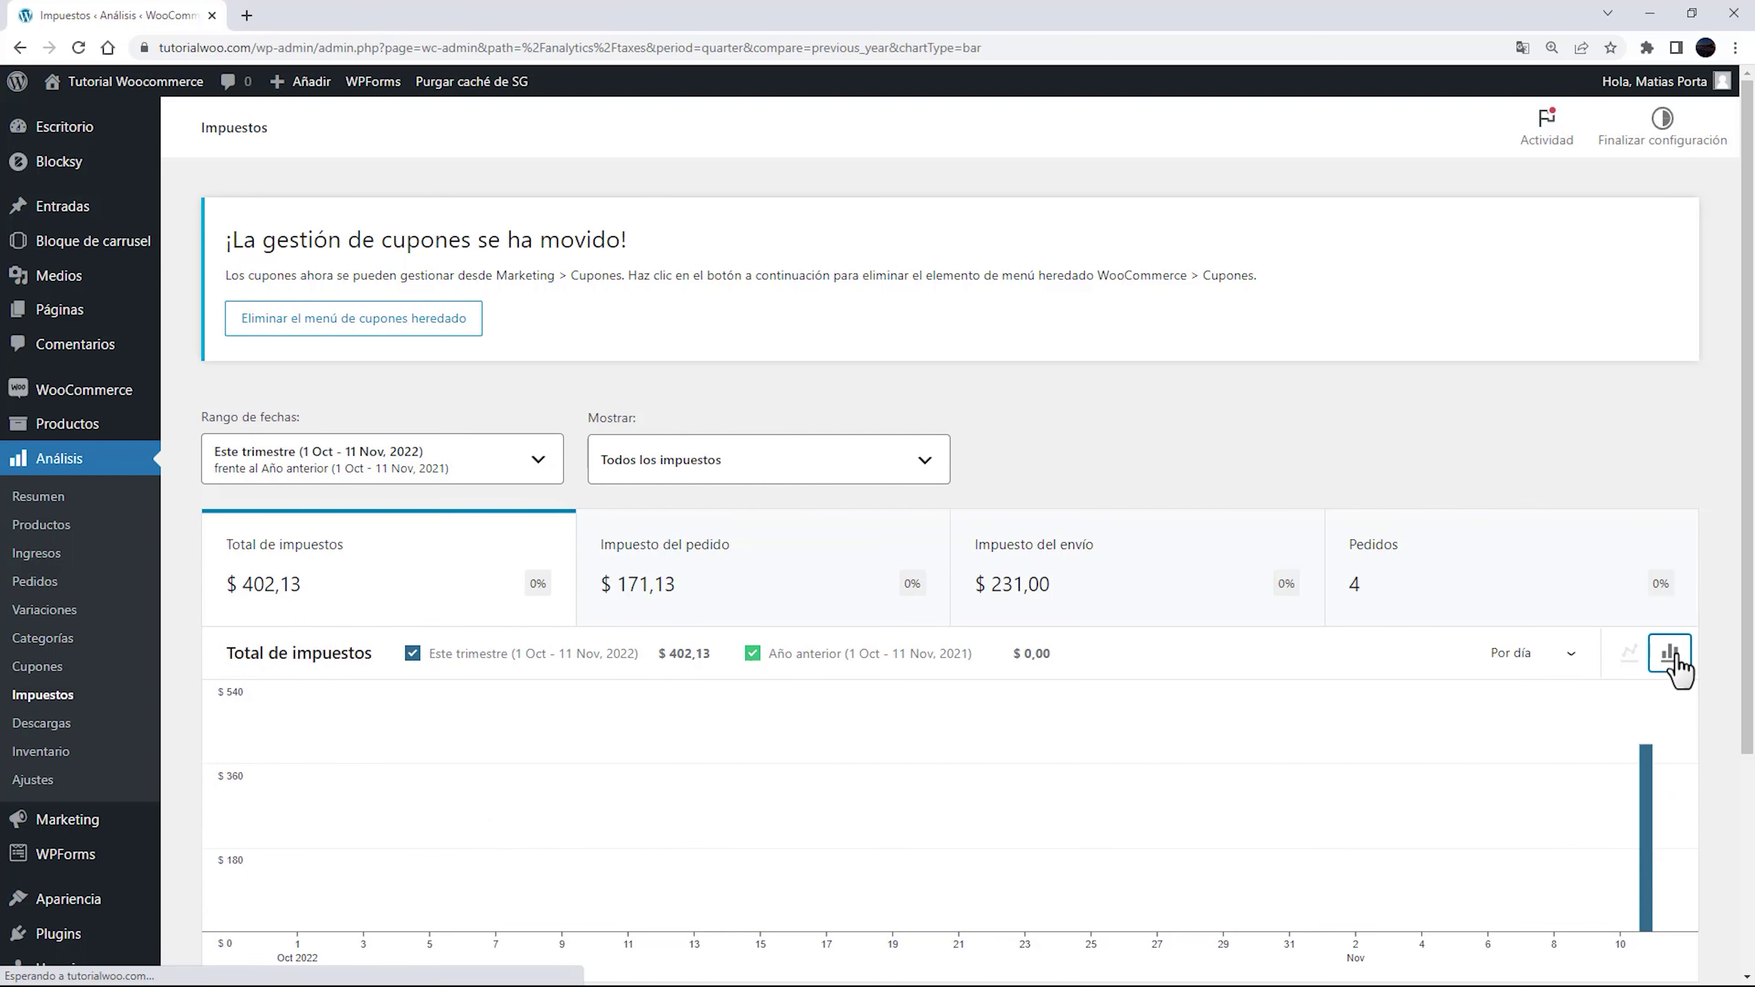
pyautogui.click(1638, 660)
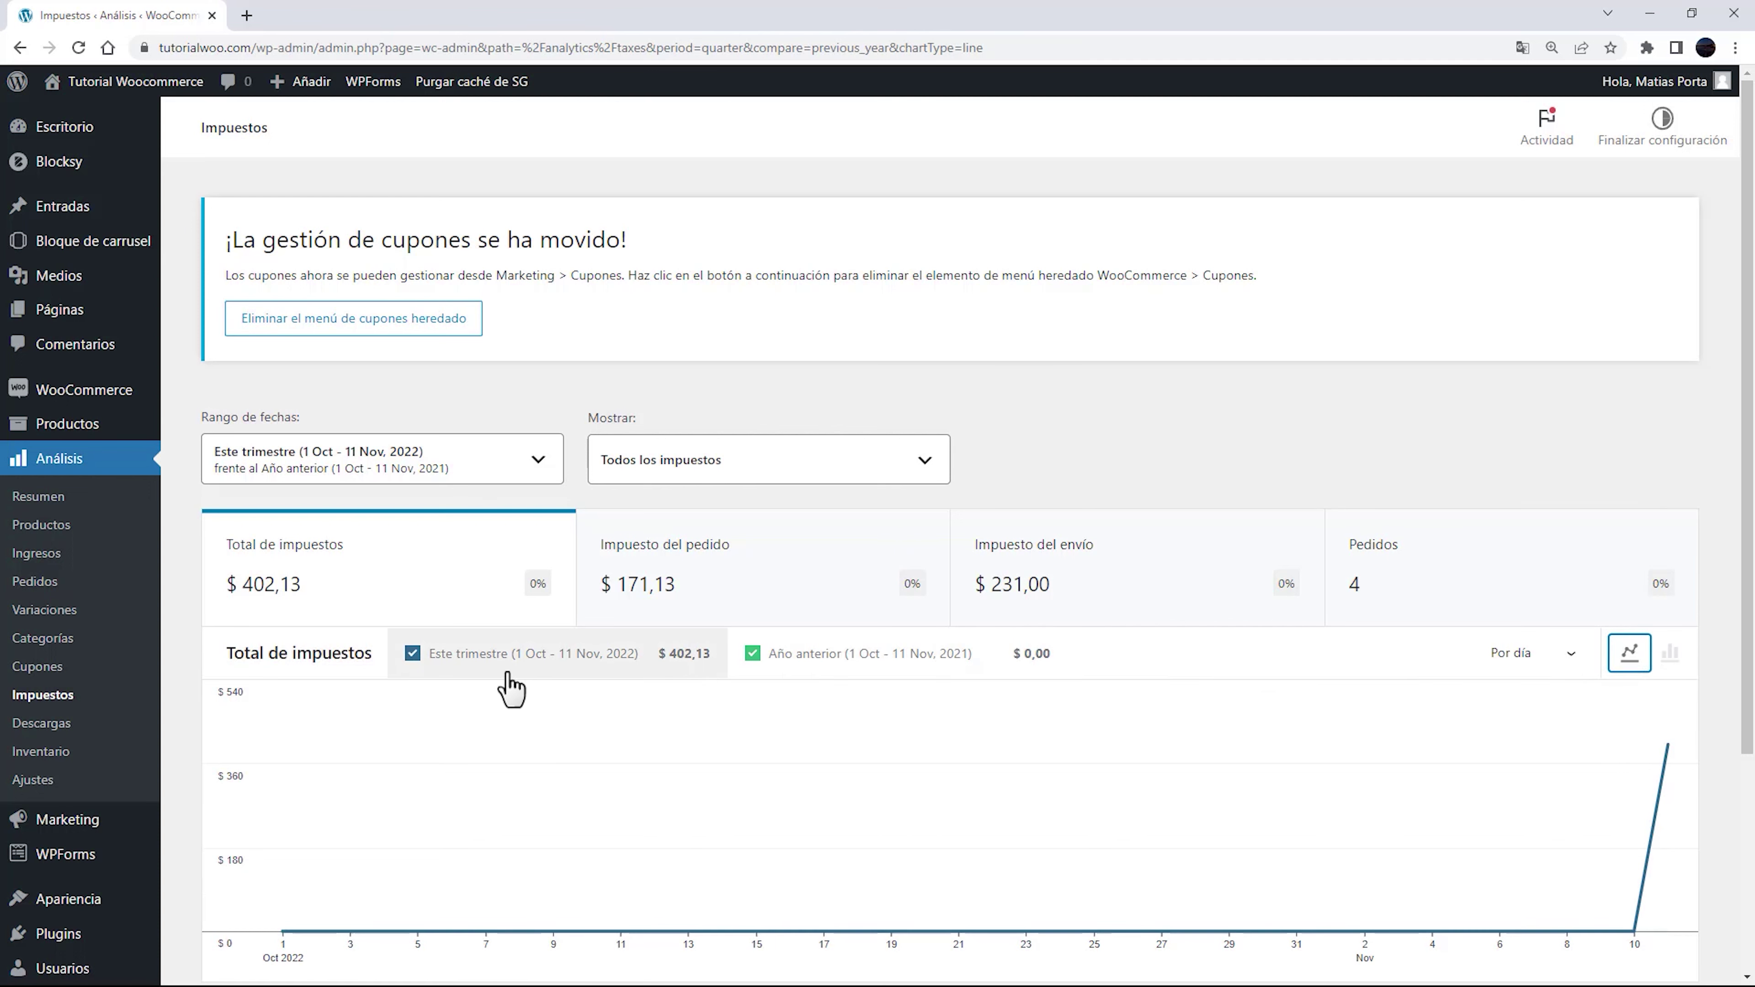
pyautogui.click(118, 734)
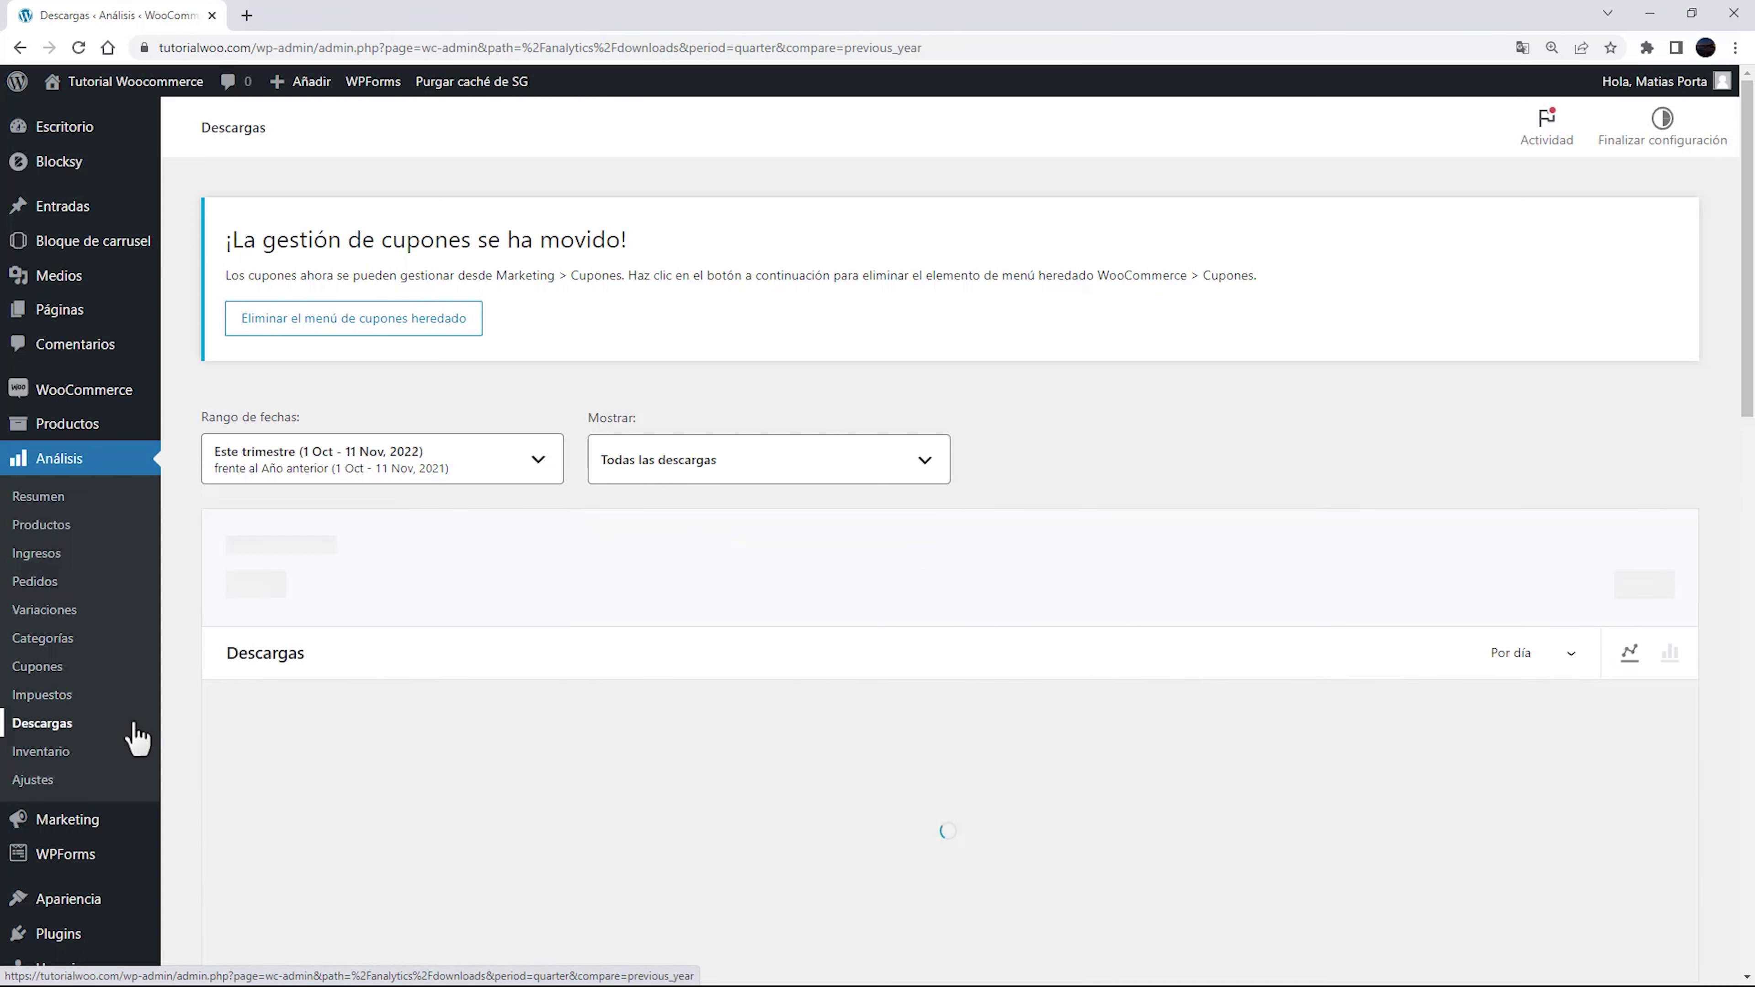
# Step: Download the Inventario report as a CSV and go to Análisis > Ajustes
pyautogui.scroll(-4, 760, 698)
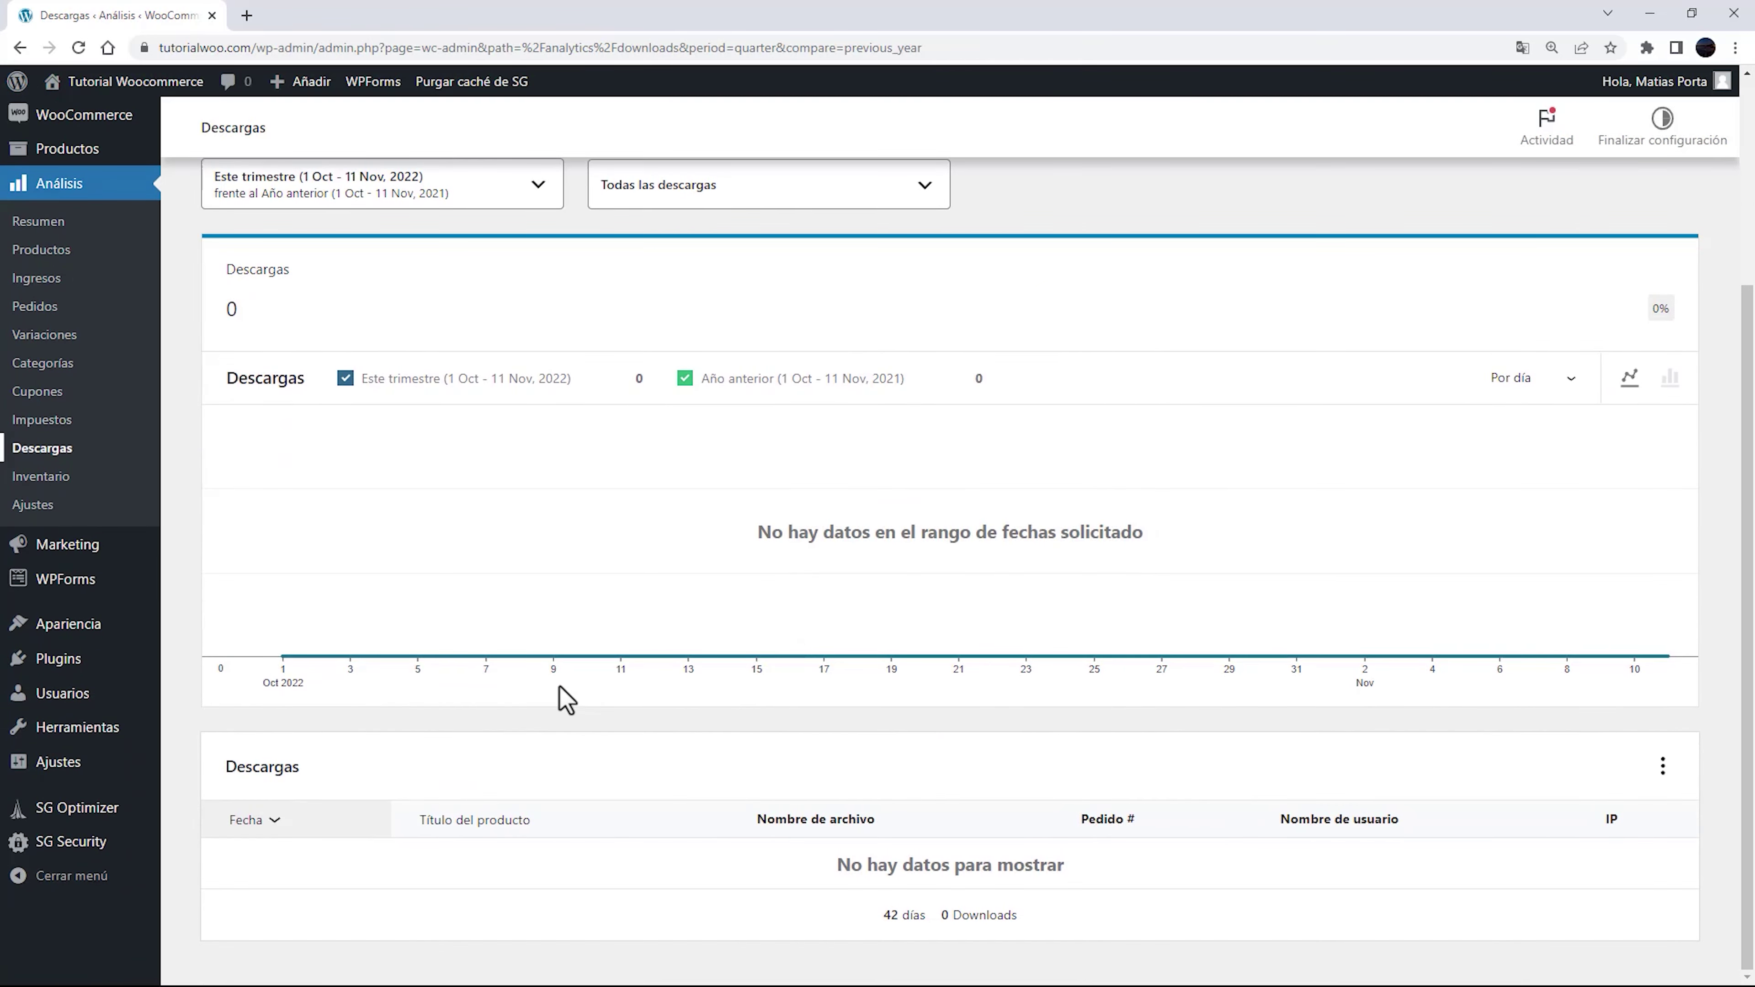
pyautogui.click(93, 478)
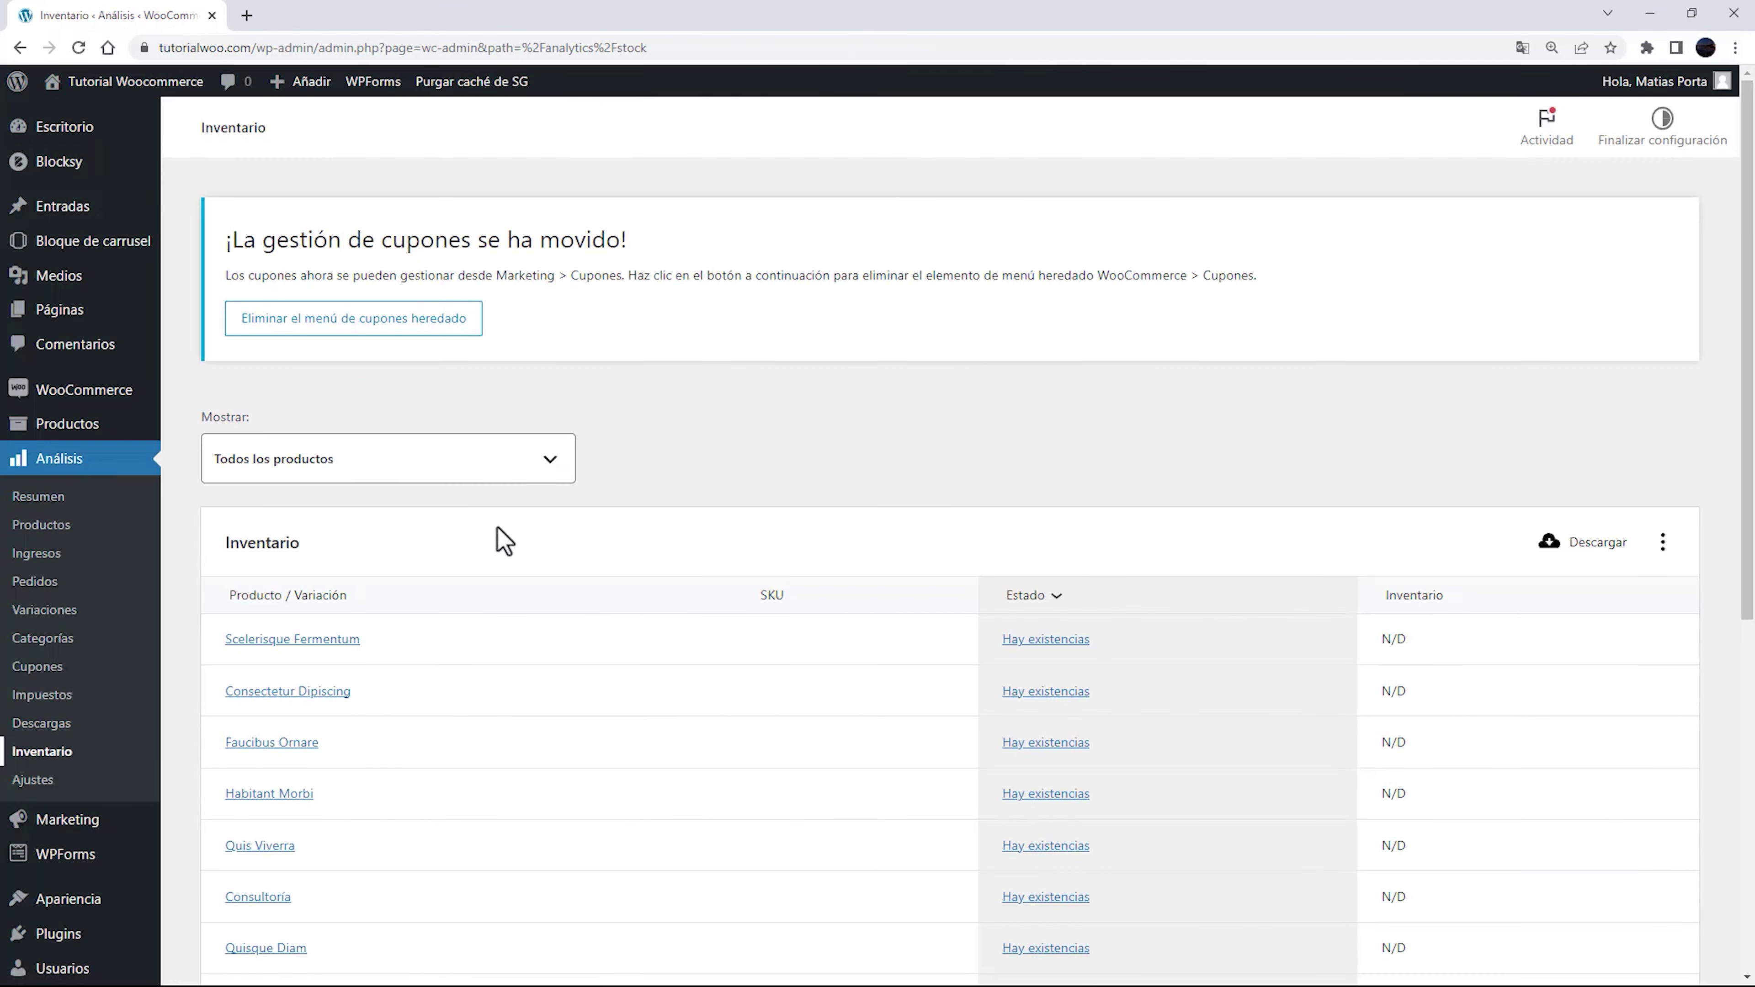
pyautogui.scroll(-9, 911, 543)
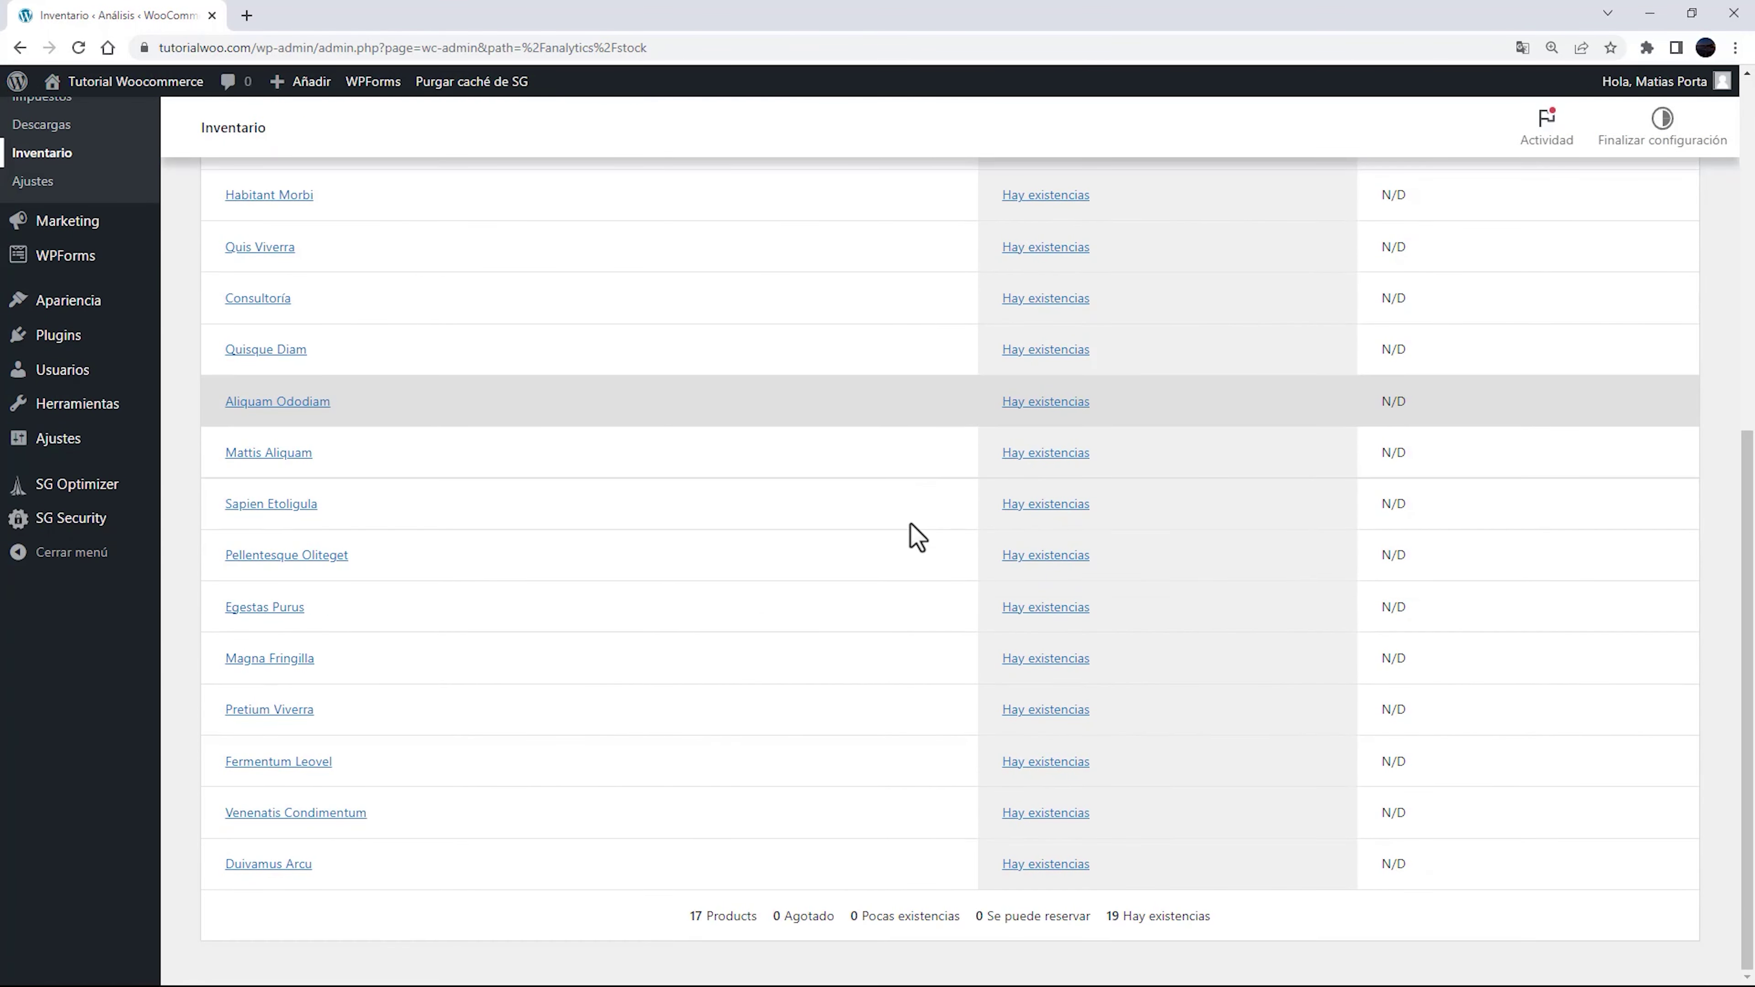
pyautogui.scroll(9, 918, 536)
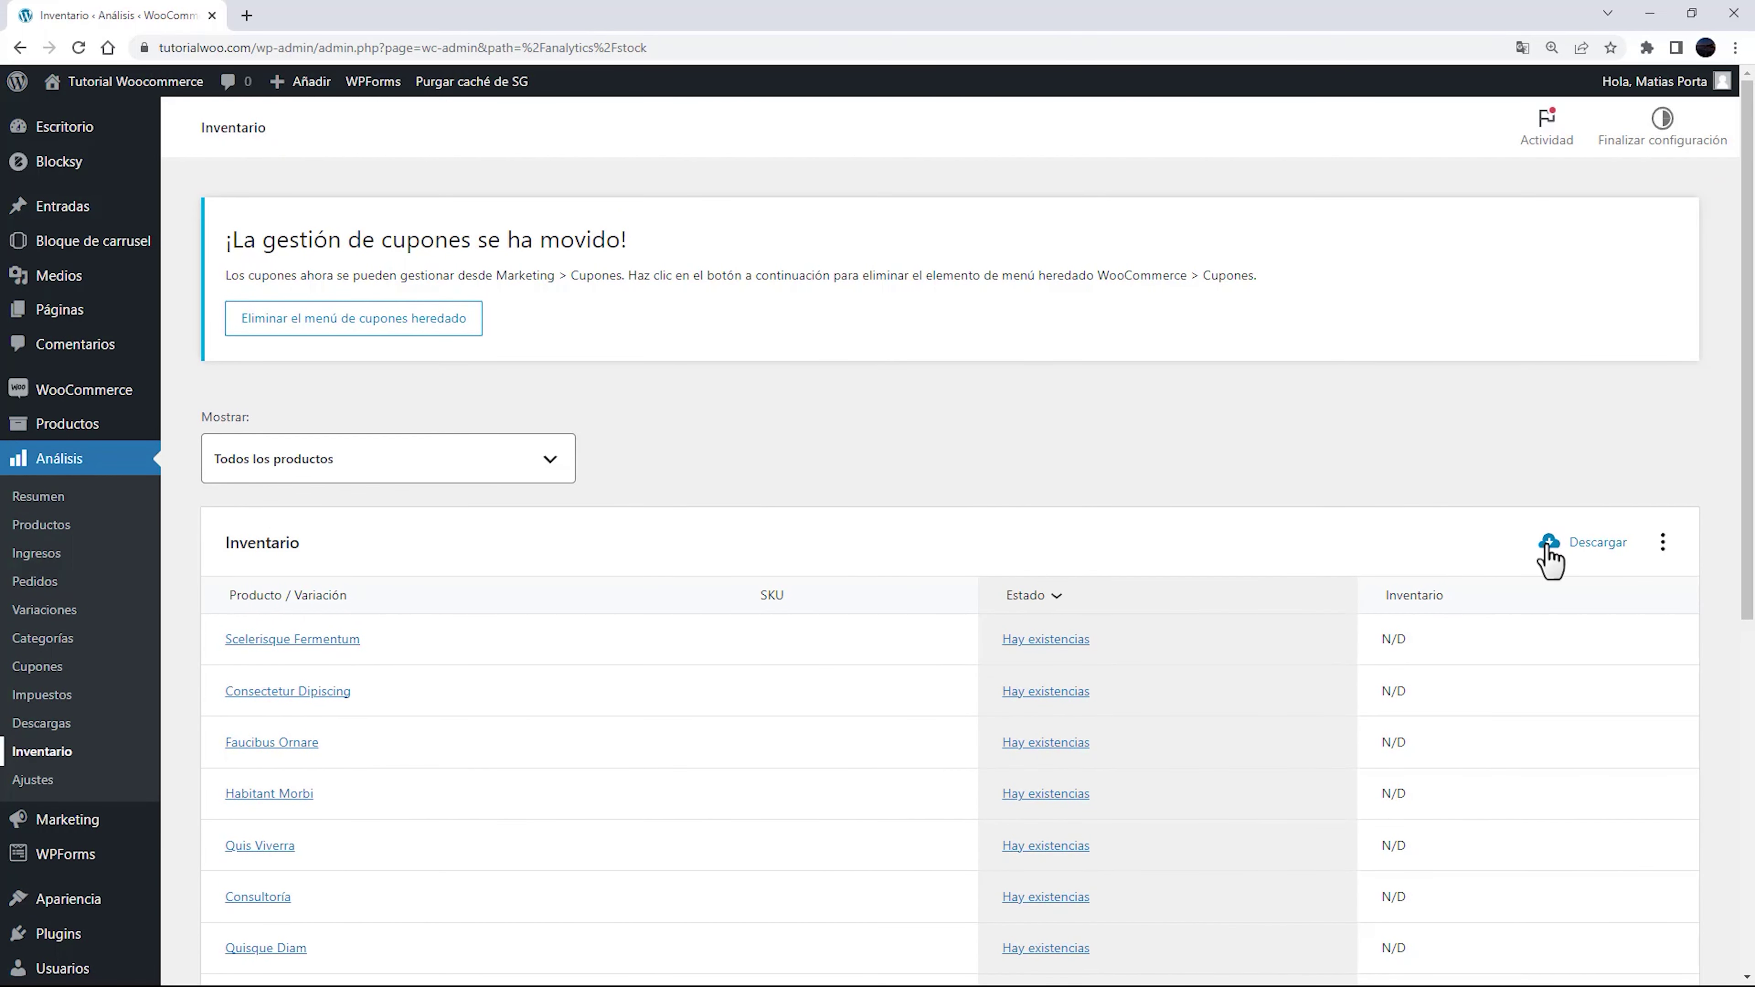
pyautogui.click(1548, 551)
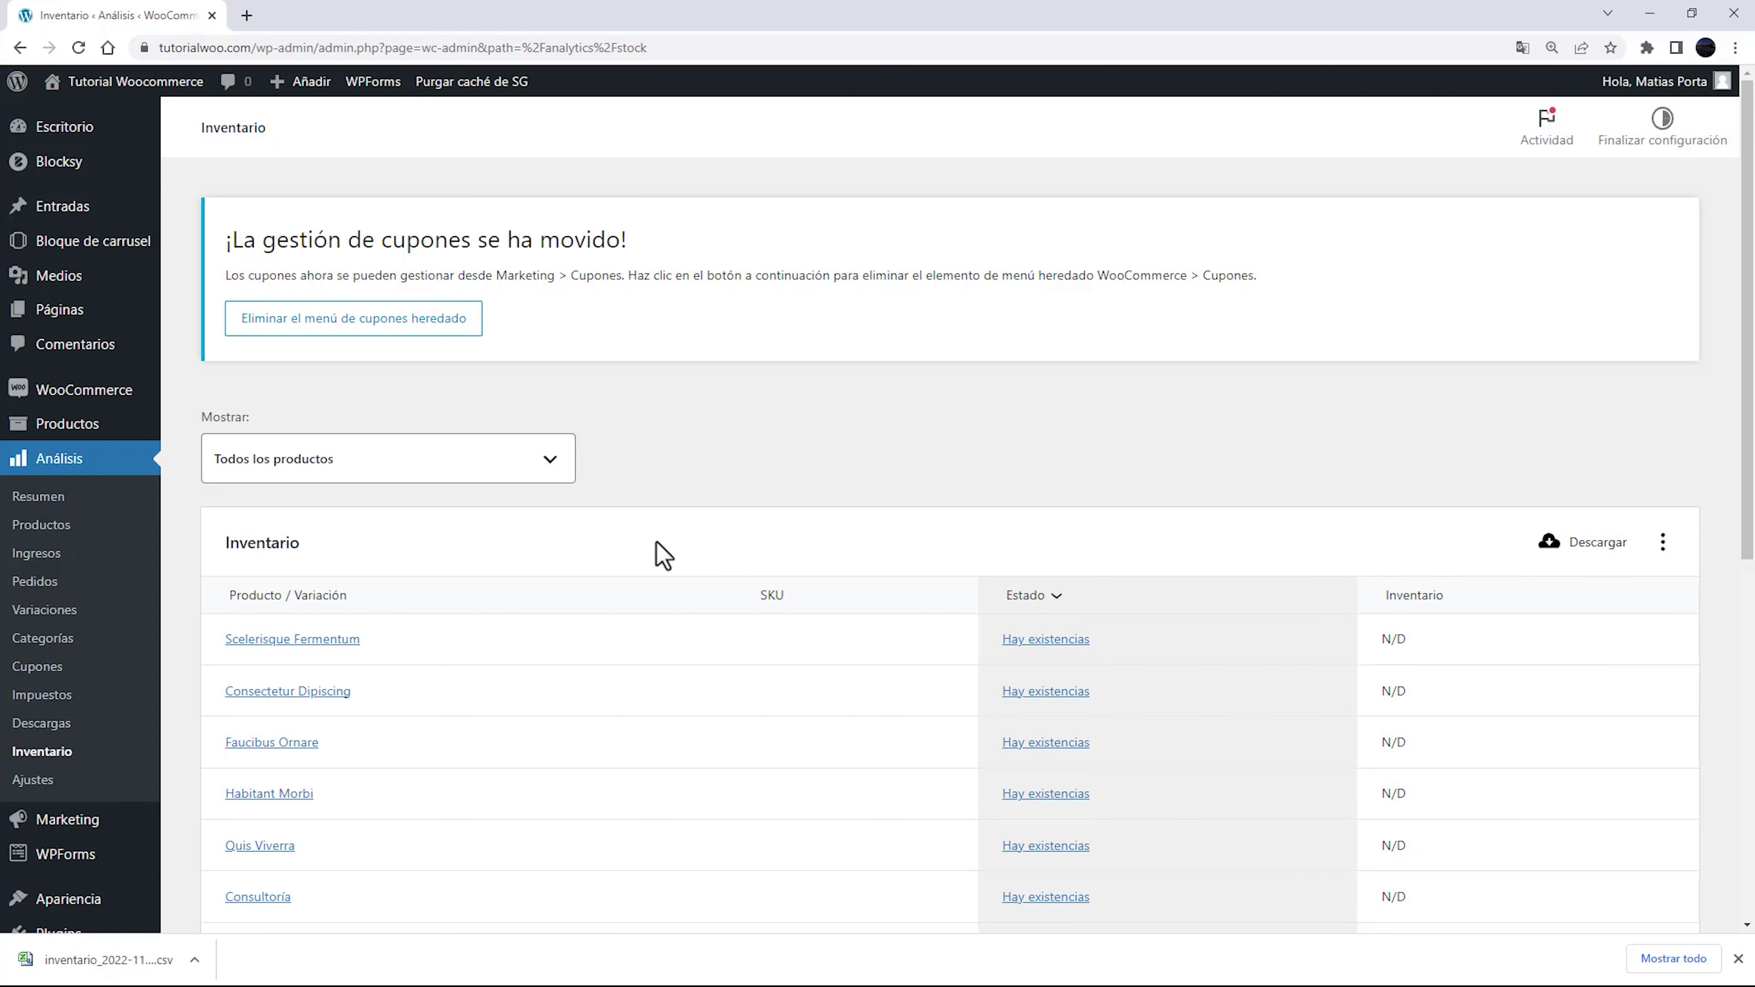
pyautogui.click(31, 778)
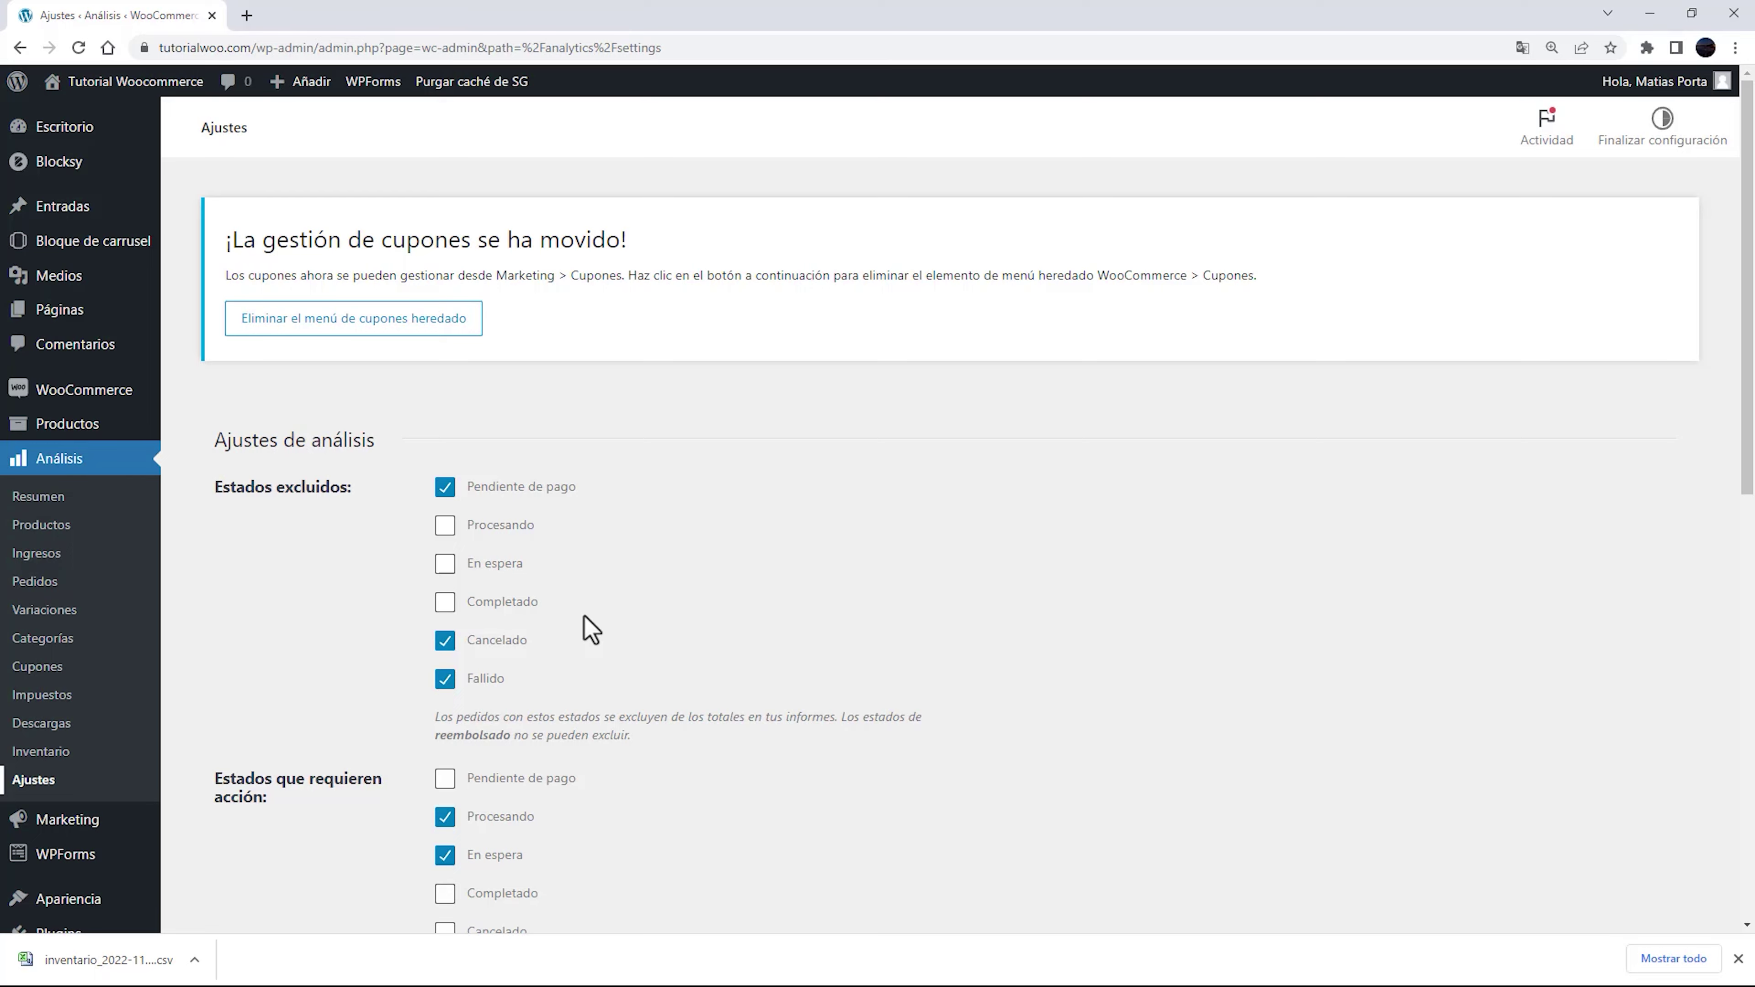
pyautogui.scroll(-5, 591, 629)
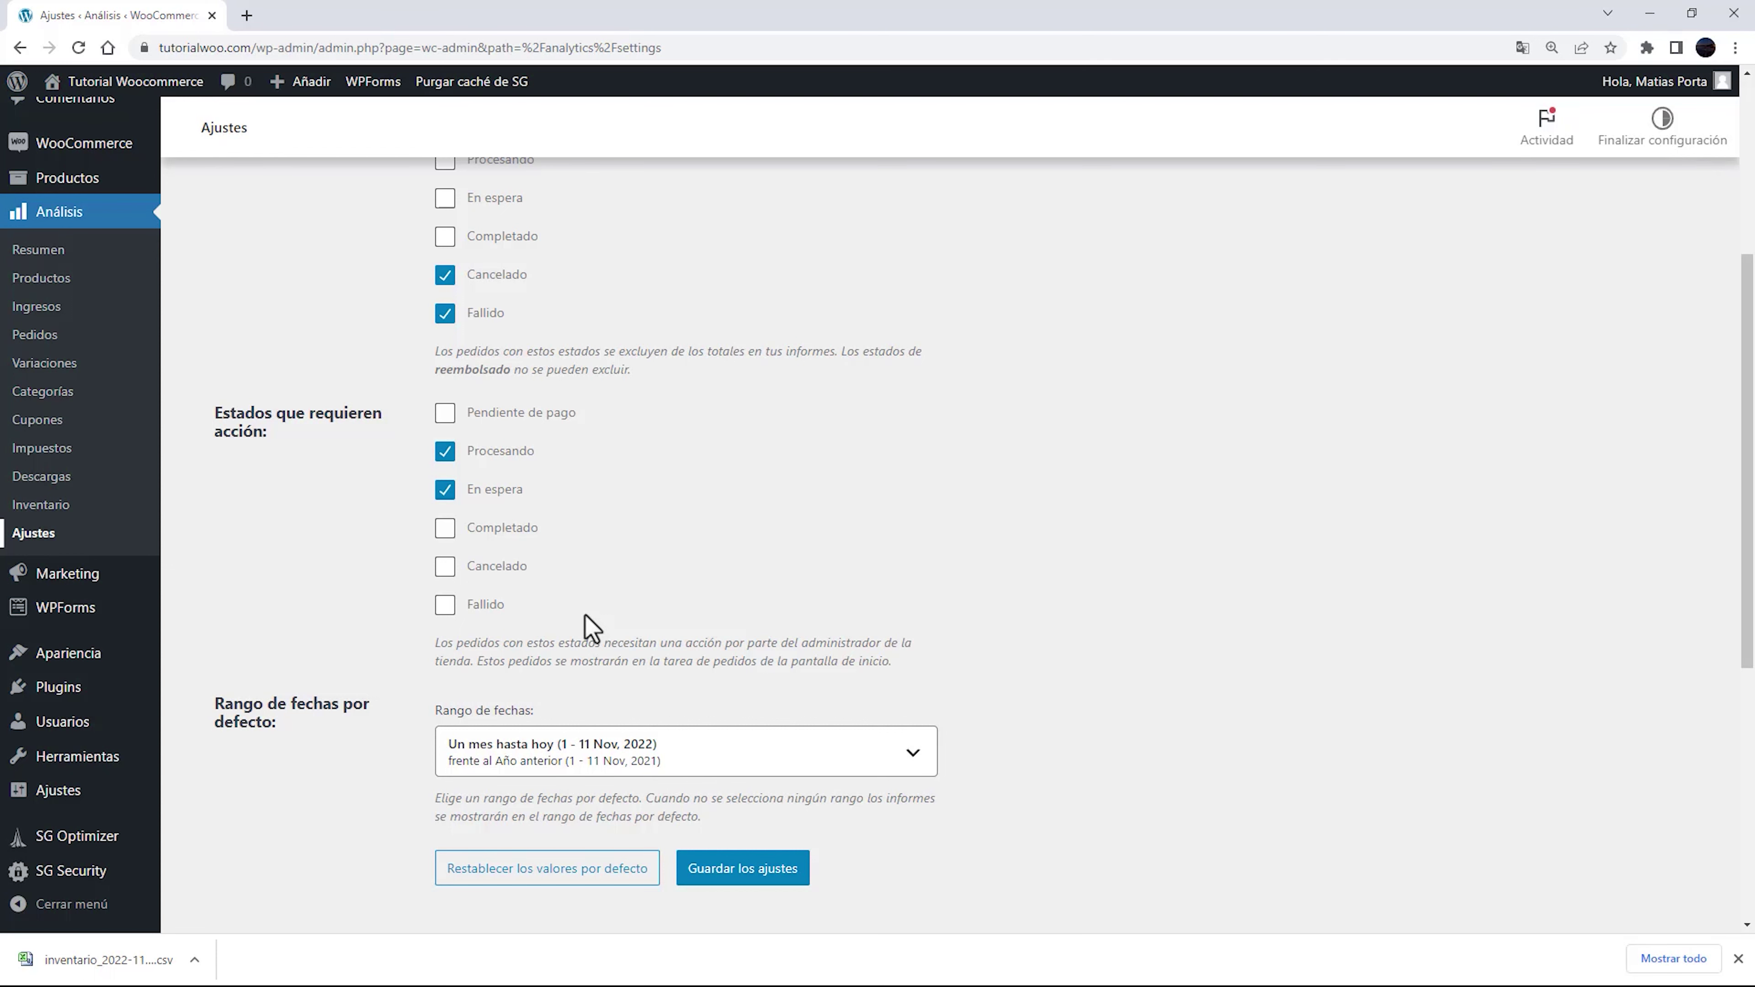
pyautogui.scroll(-5, 591, 626)
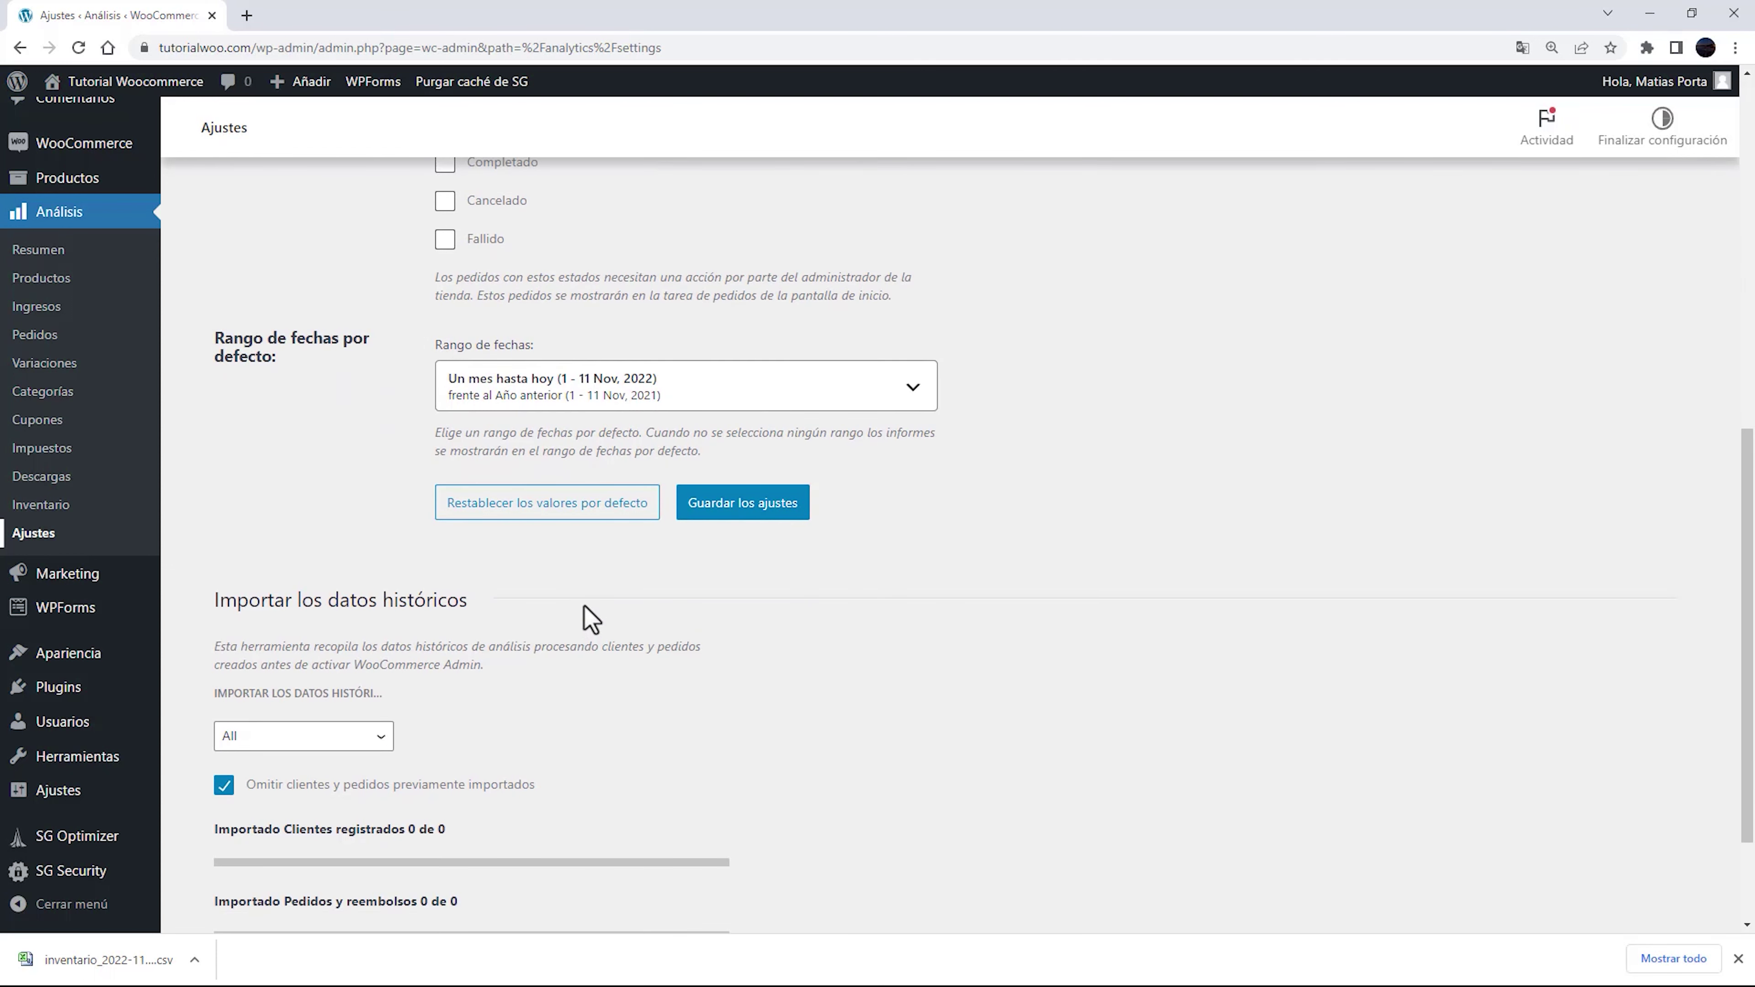
pyautogui.click(925, 409)
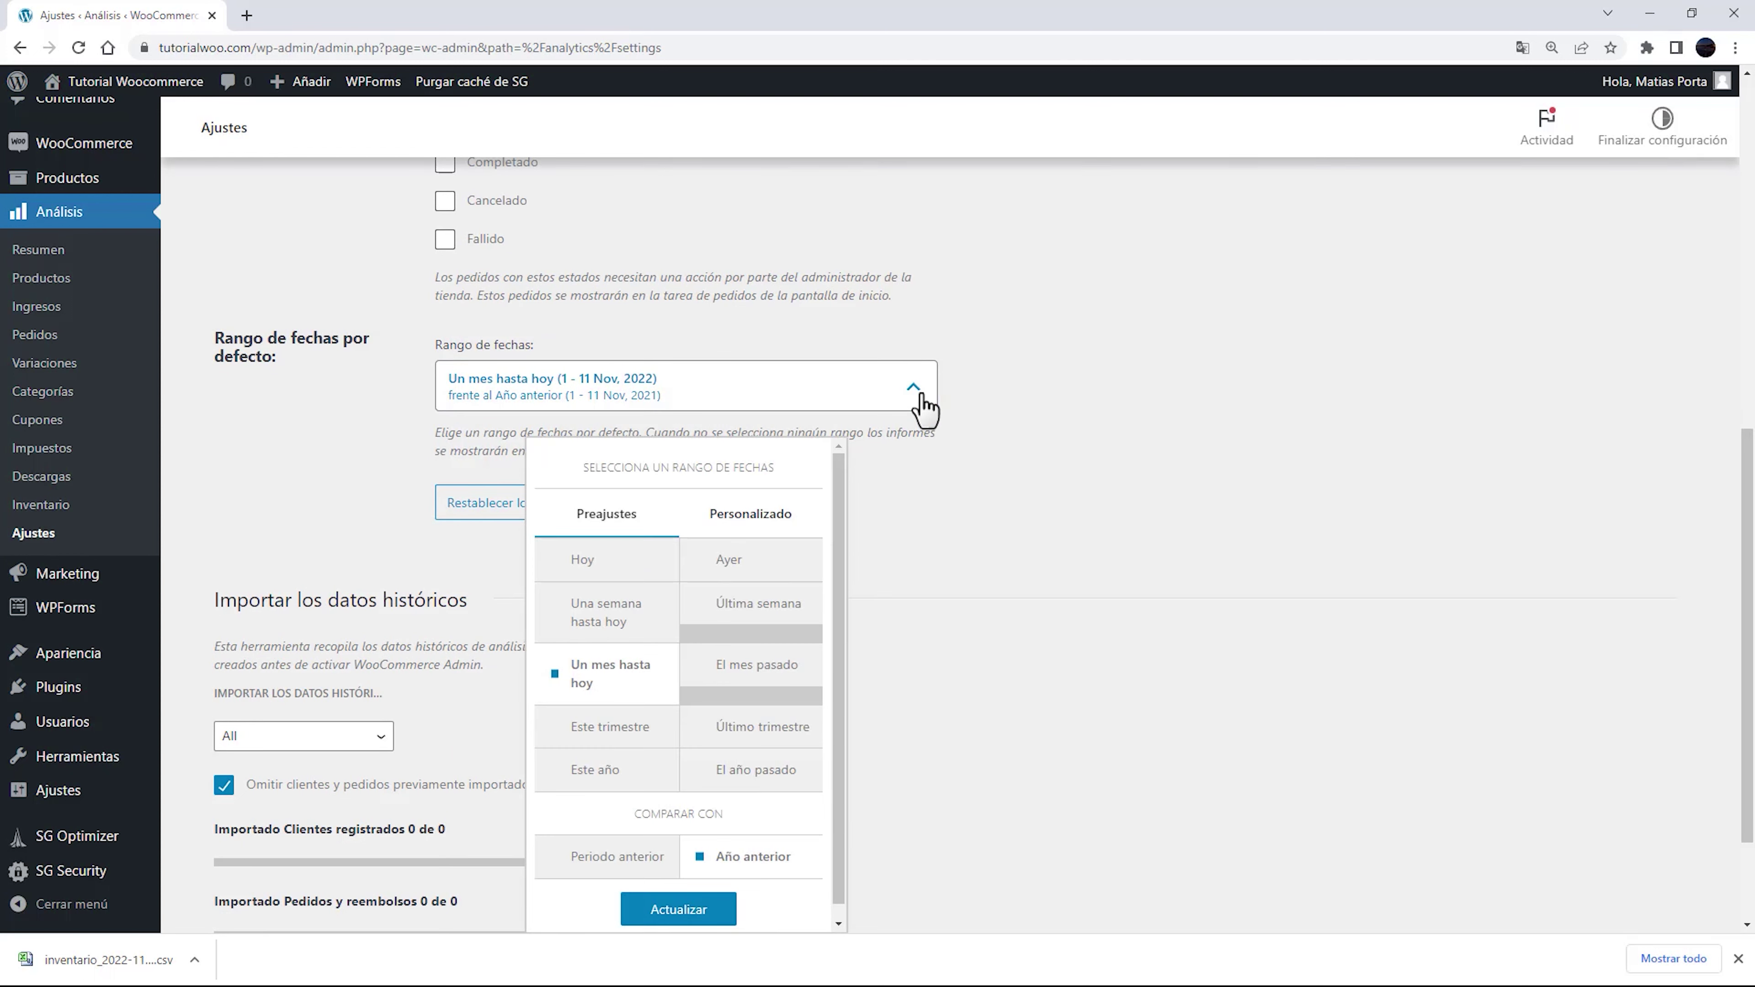
pyautogui.click(924, 408)
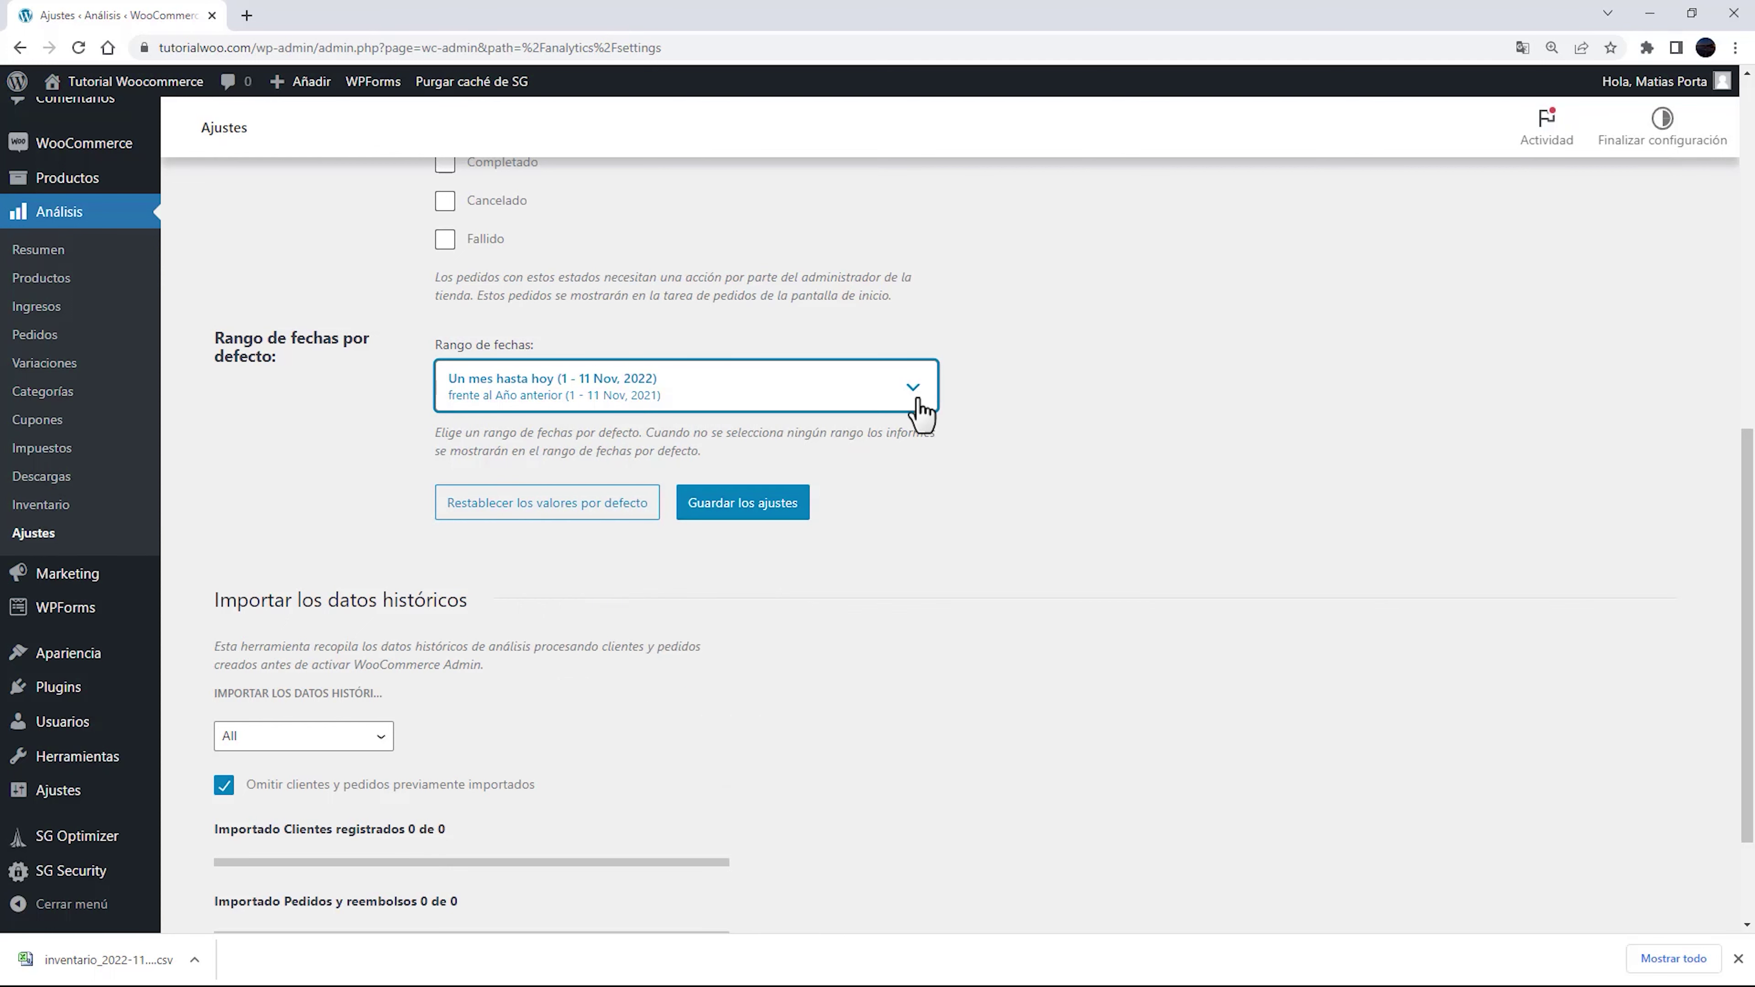
pyautogui.click(607, 574)
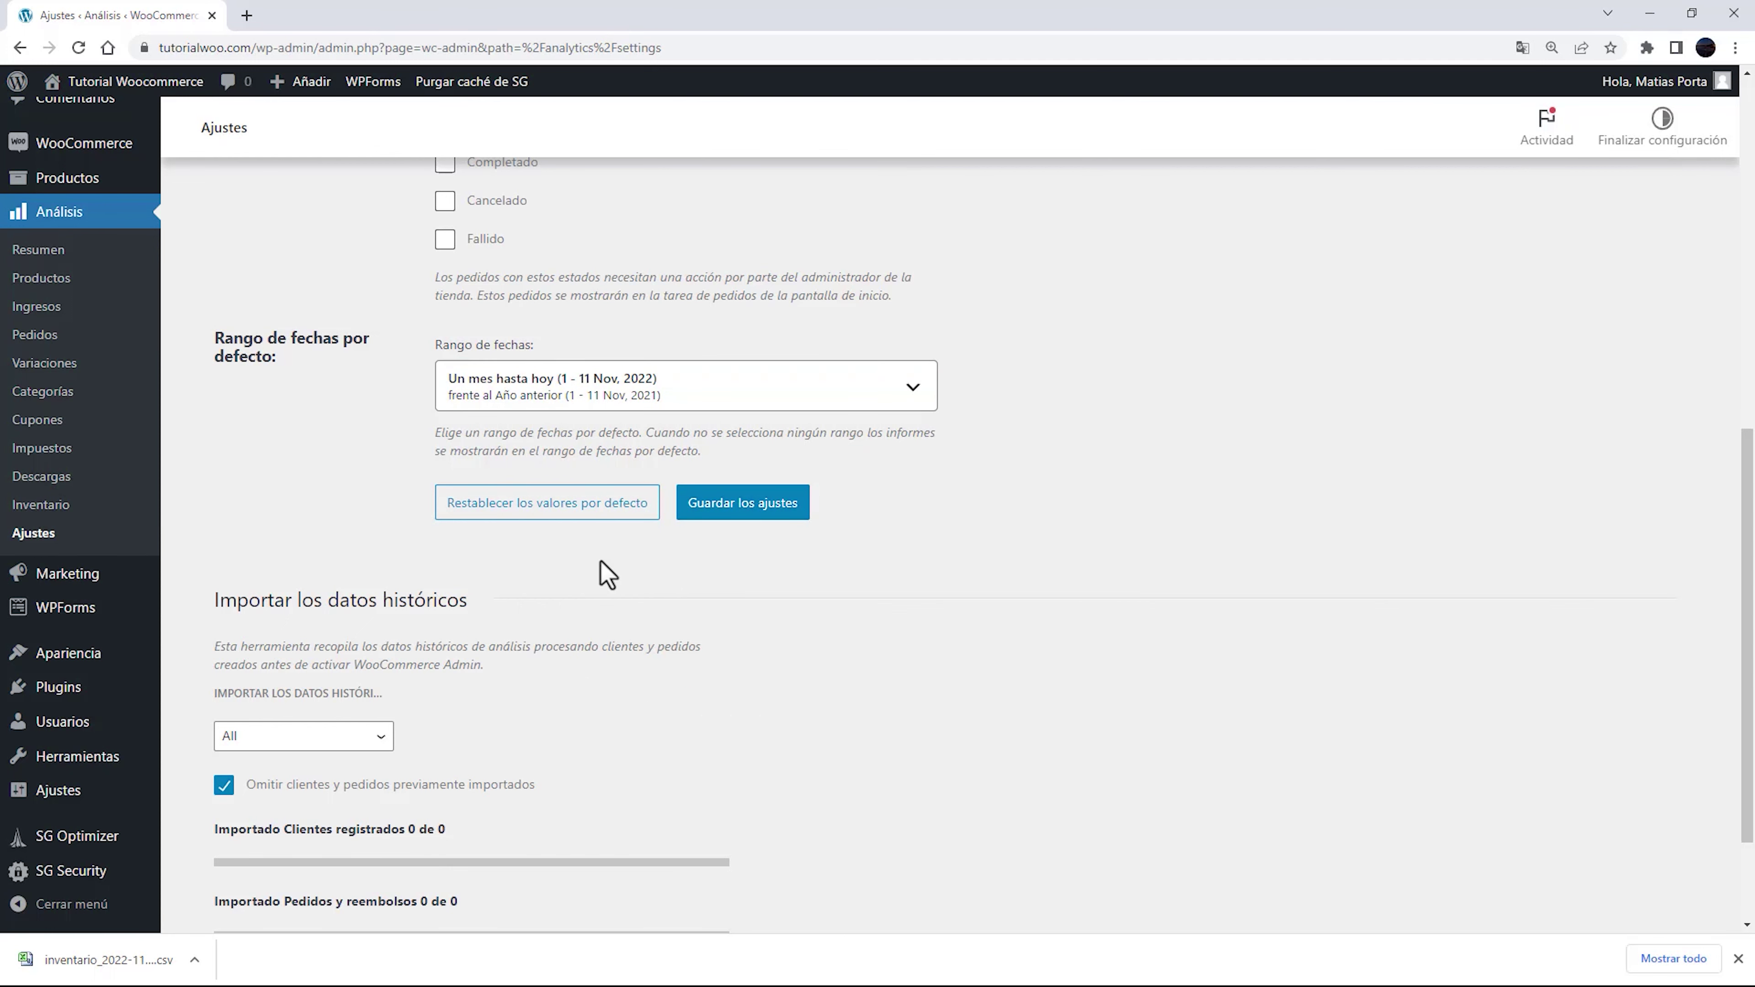
pyautogui.scroll(-2, 607, 574)
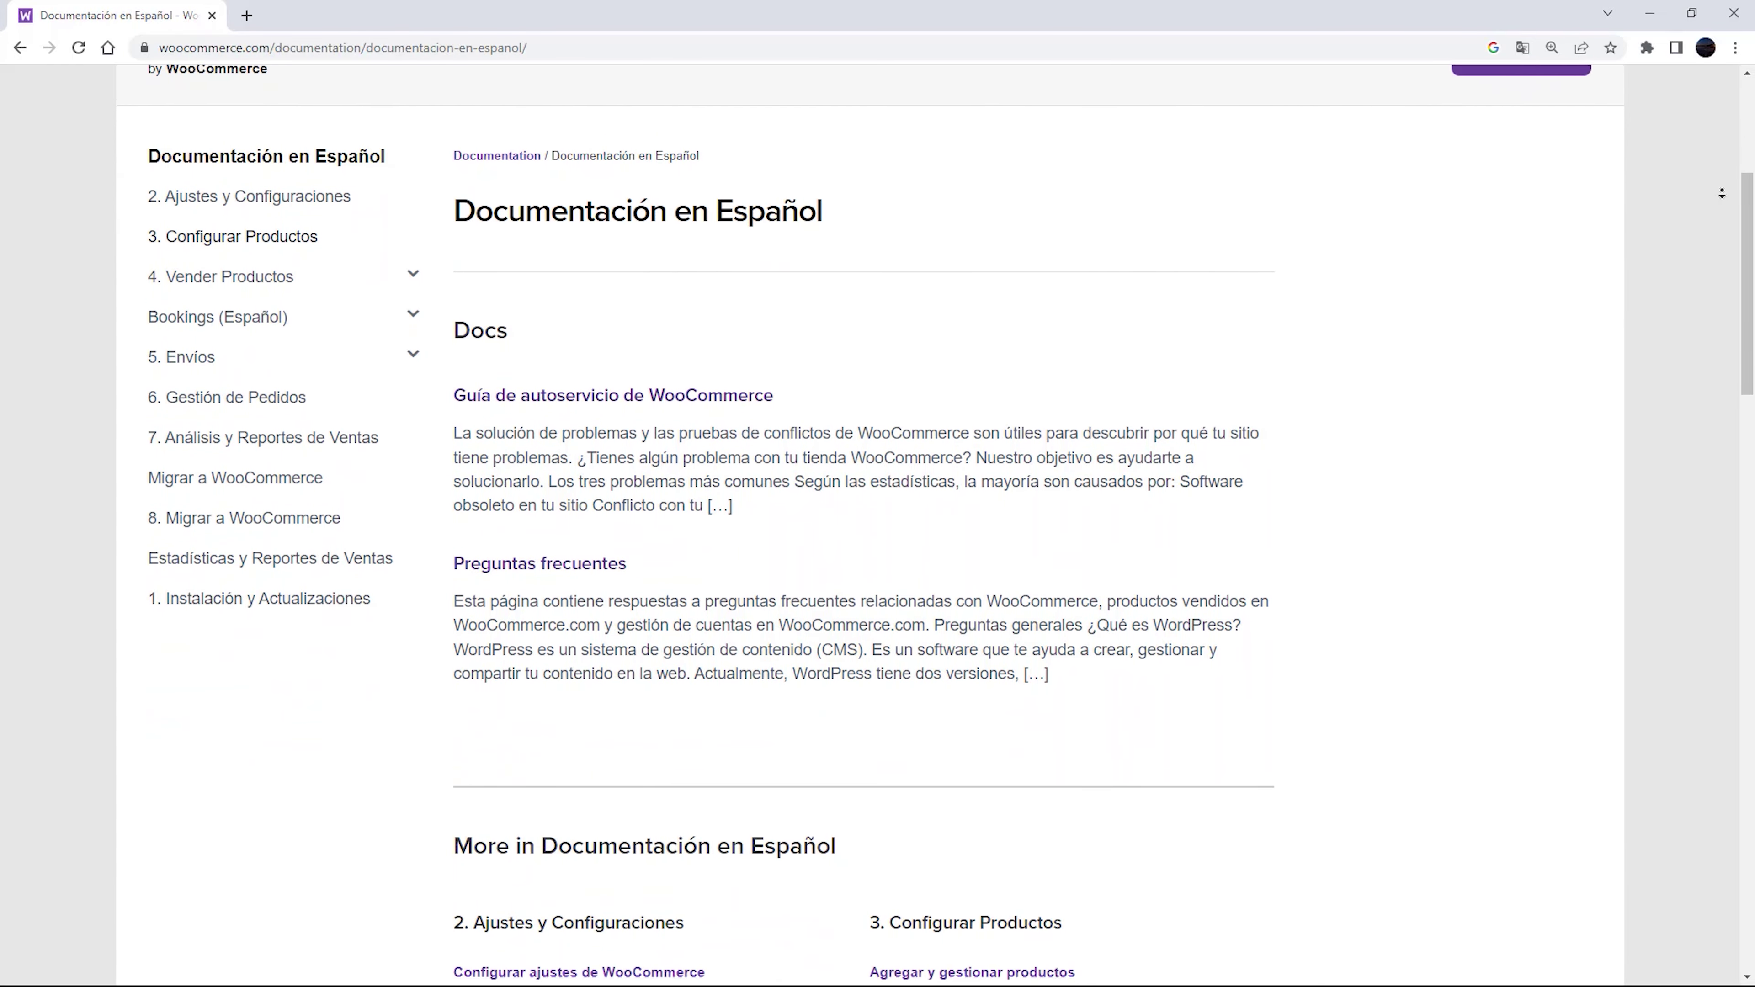
# Step: Go to the Marketing Resumen page, which notes coupons moved to Marketing > Cupones
pyautogui.click(1616, 231)
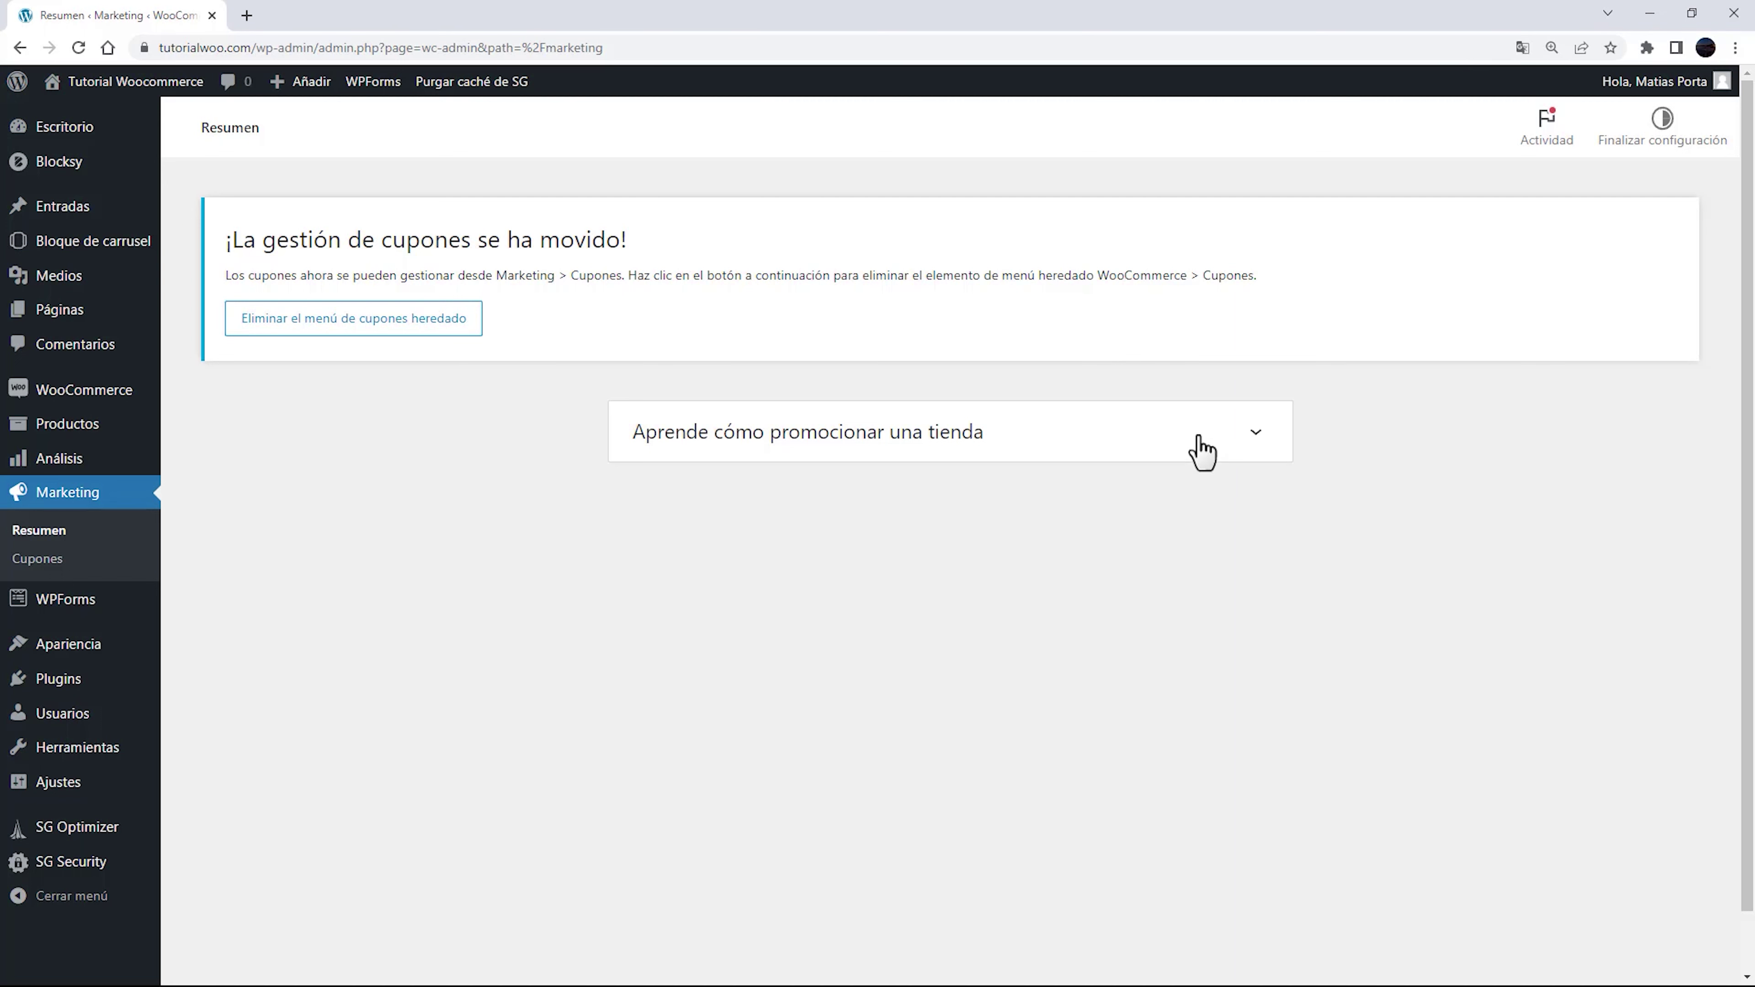
# Step: Expand the 'Aprende cómo promocionar una tienda' articles panel on Marketing Resumen
pyautogui.click(1203, 453)
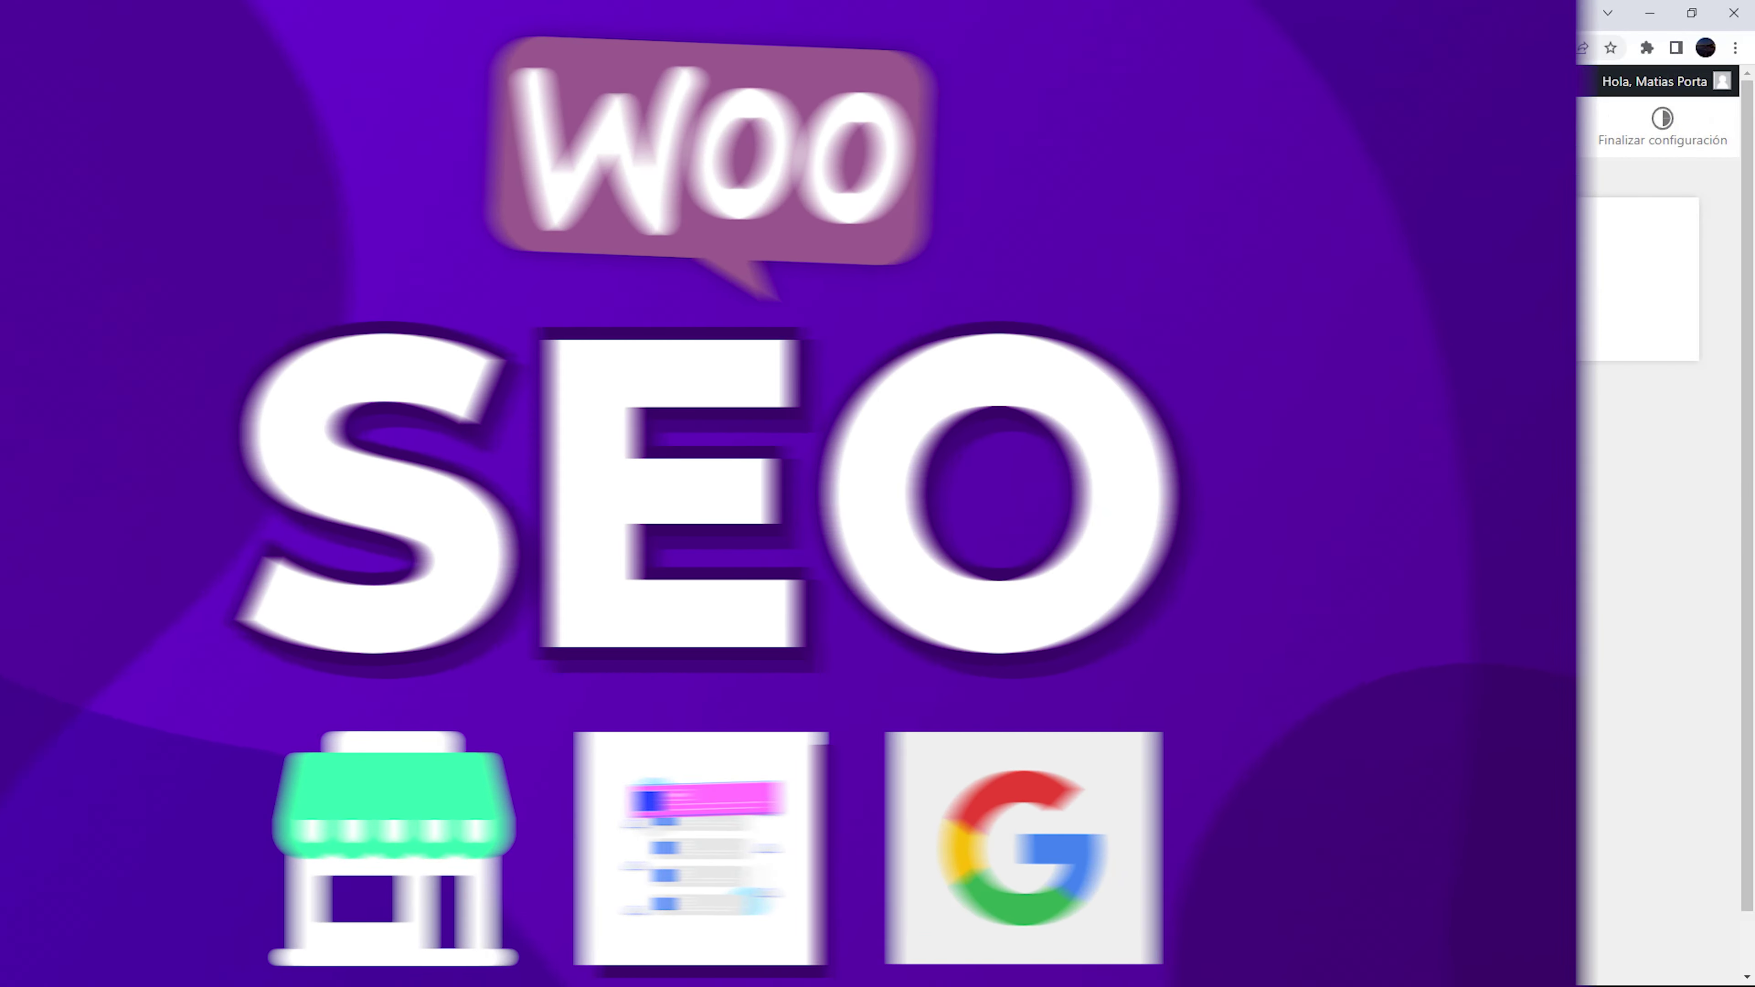
# Step: Start the first coupon from the coupons list, replacing the typed code with a generated one
pyautogui.click(116, 570)
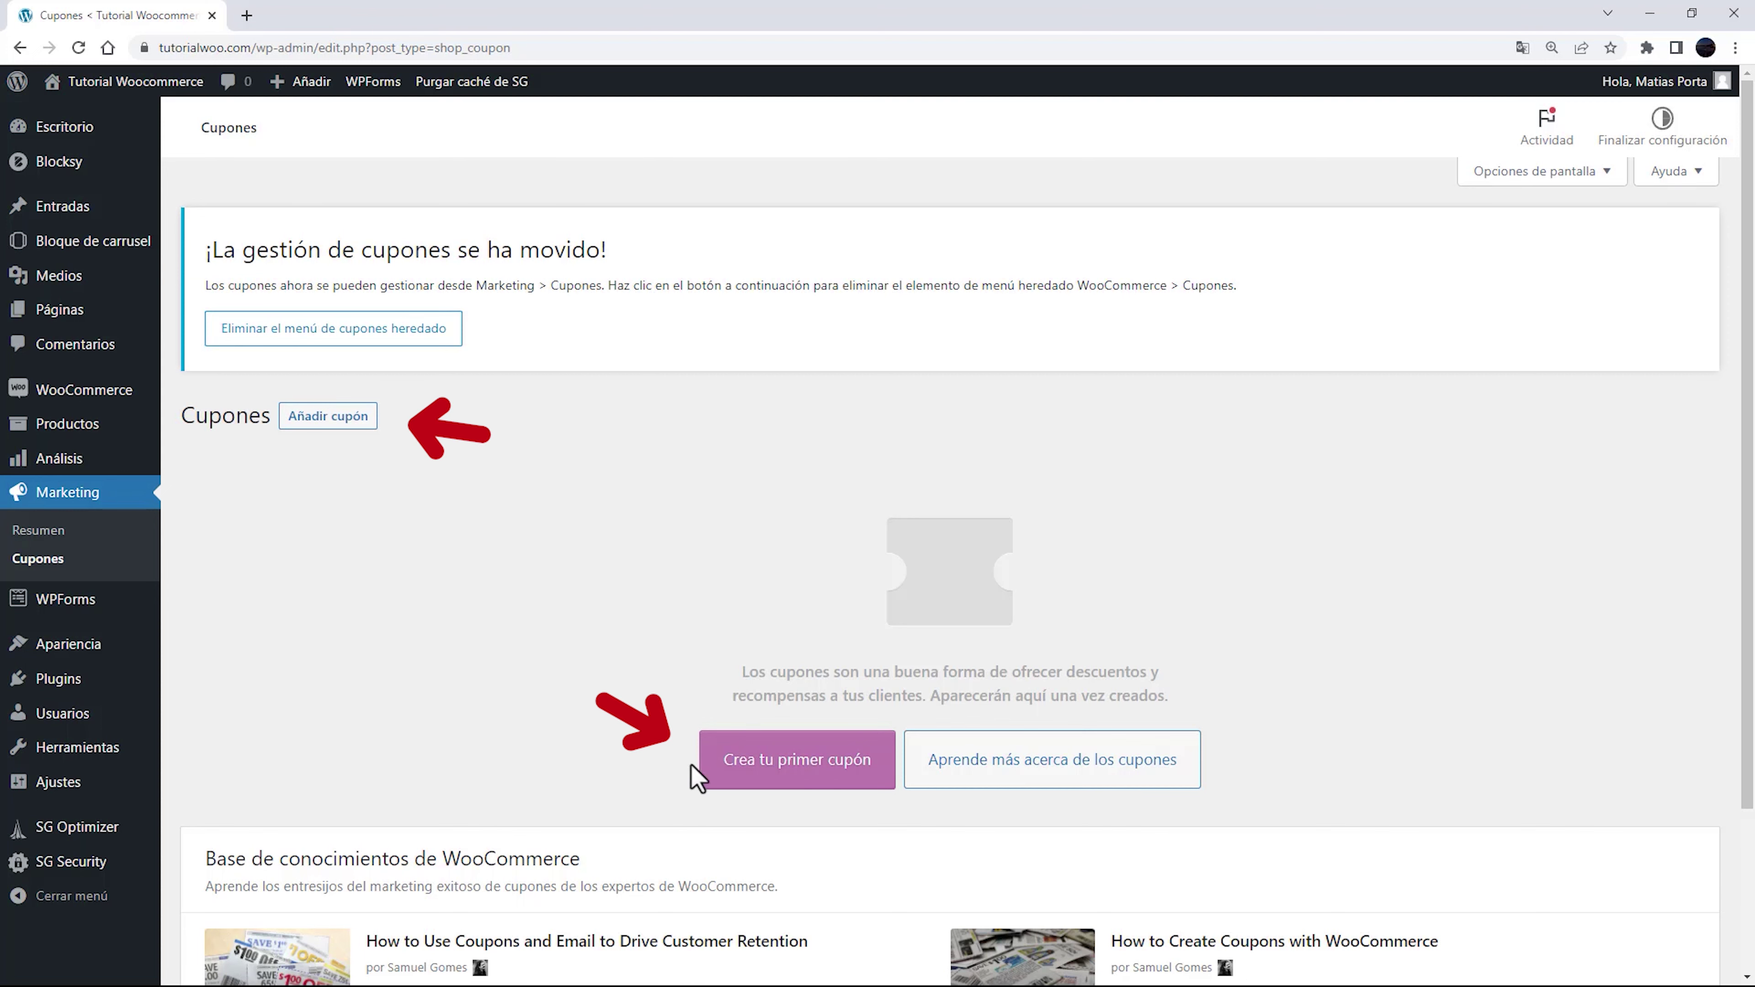
pyautogui.click(712, 786)
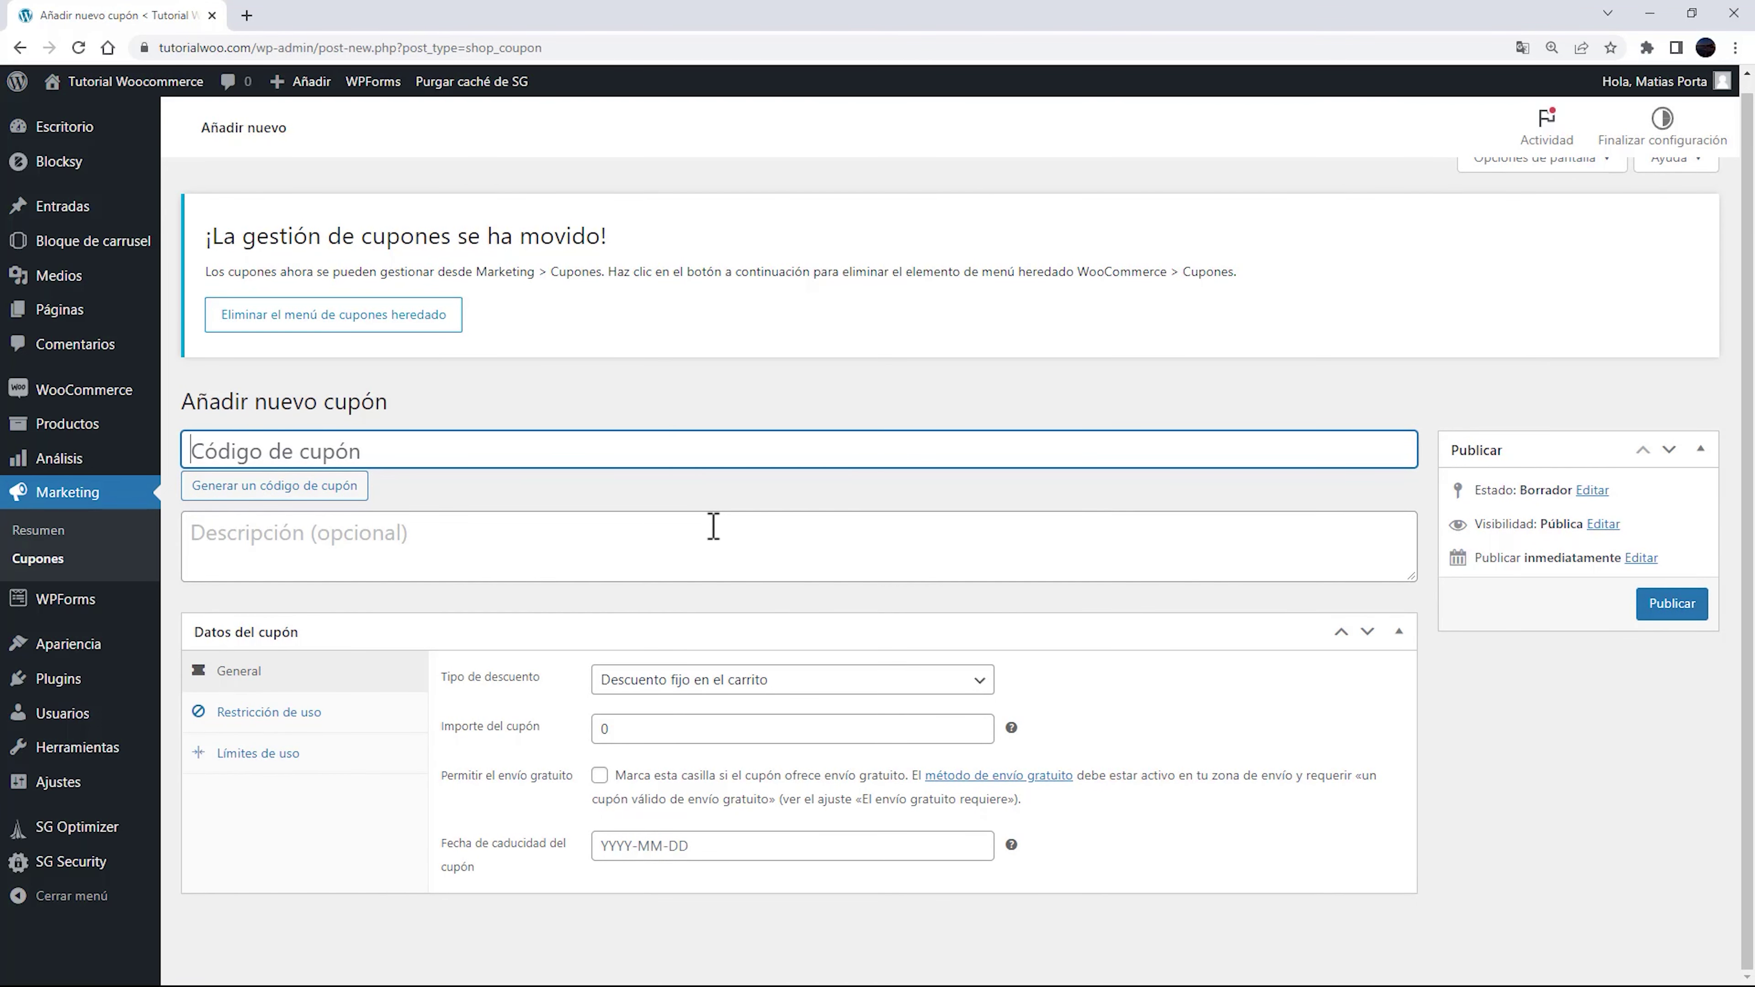
pyautogui.write('podéscrearuncódi')
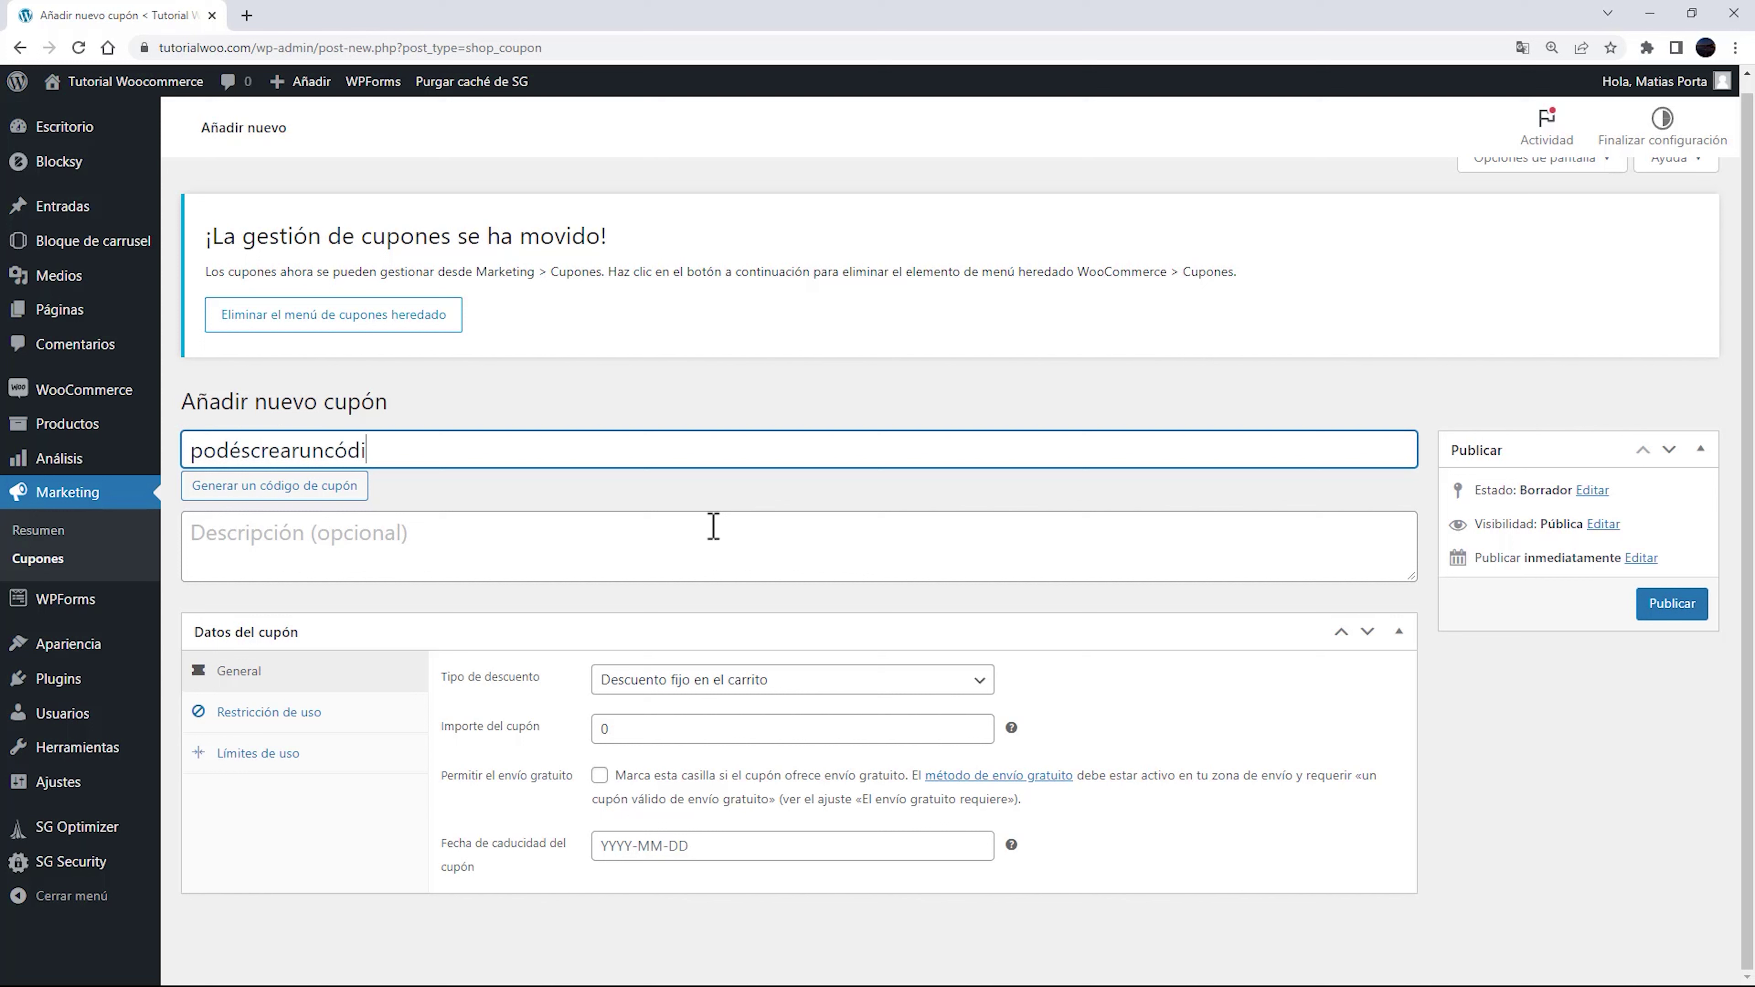
pyautogui.write('go°113')
pyautogui.press('BackSpace')
pyautogui.press('BackSpace')
pyautogui.press('BackSpace')
pyautogui.press('BackSpace')
pyautogui.press('BackSpace')
pyautogui.press('BackSpace')
pyautogui.press('BackSpace')
pyautogui.press('BackSpace')
pyautogui.press('BackSpace')
pyautogui.press('BackSpace')
pyautogui.press('BackSpace')
pyautogui.press('BackSpace')
pyautogui.press('BackSpace')
pyautogui.press('BackSpace')
pyautogui.press('BackSpace')
pyautogui.press('BackSpace')
pyautogui.press('BackSpace')
pyautogui.press('BackSpace')
pyautogui.press('BackSpace')
pyautogui.press('BackSpace')
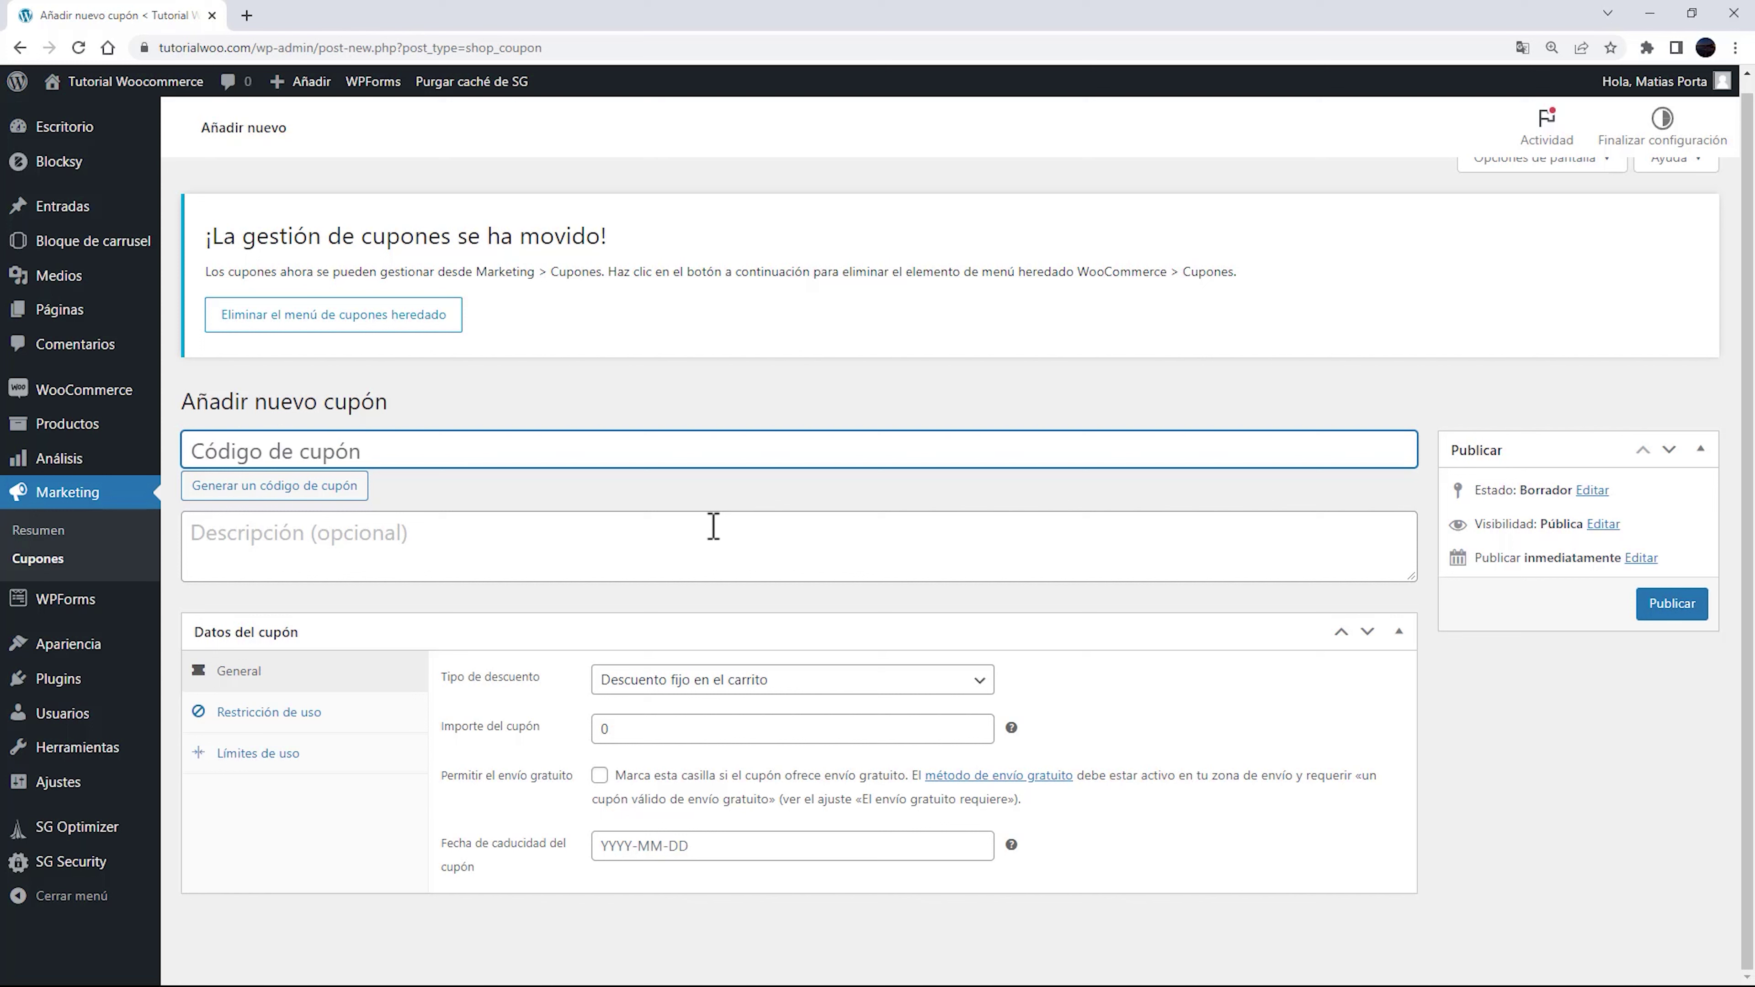
pyautogui.click(343, 484)
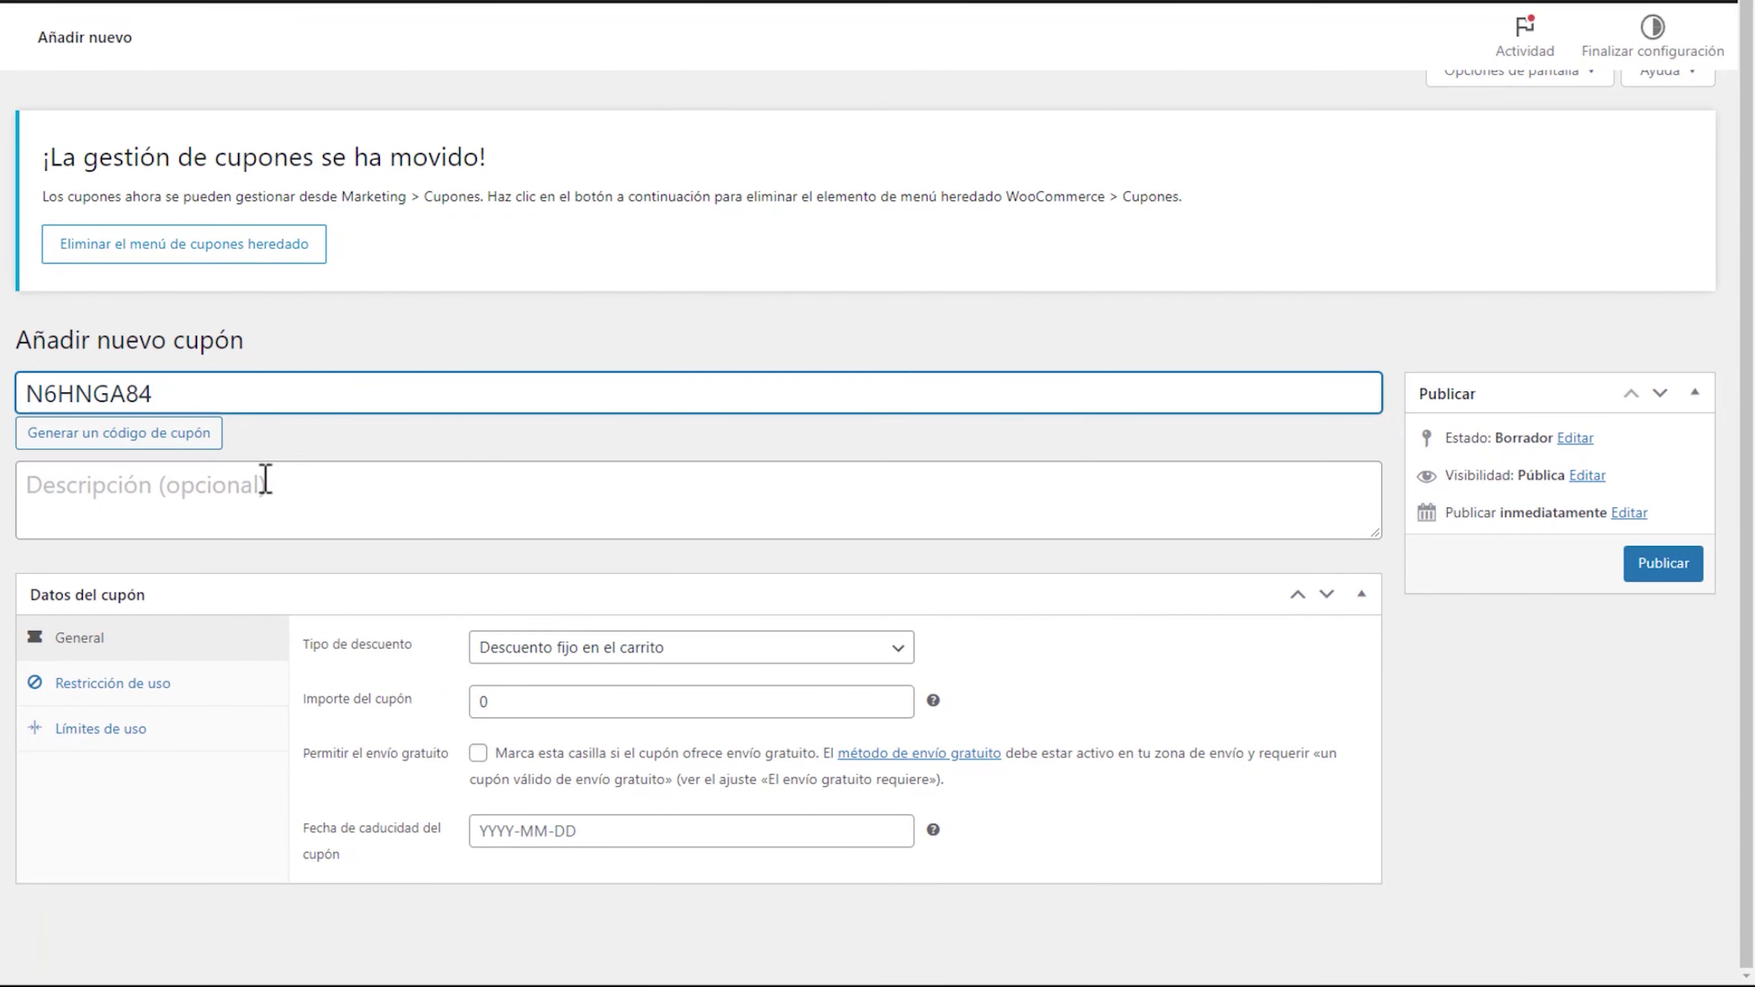
# Step: Try the description 'Descuento día del padre', clear it, and review the discount types
pyautogui.click(262, 490)
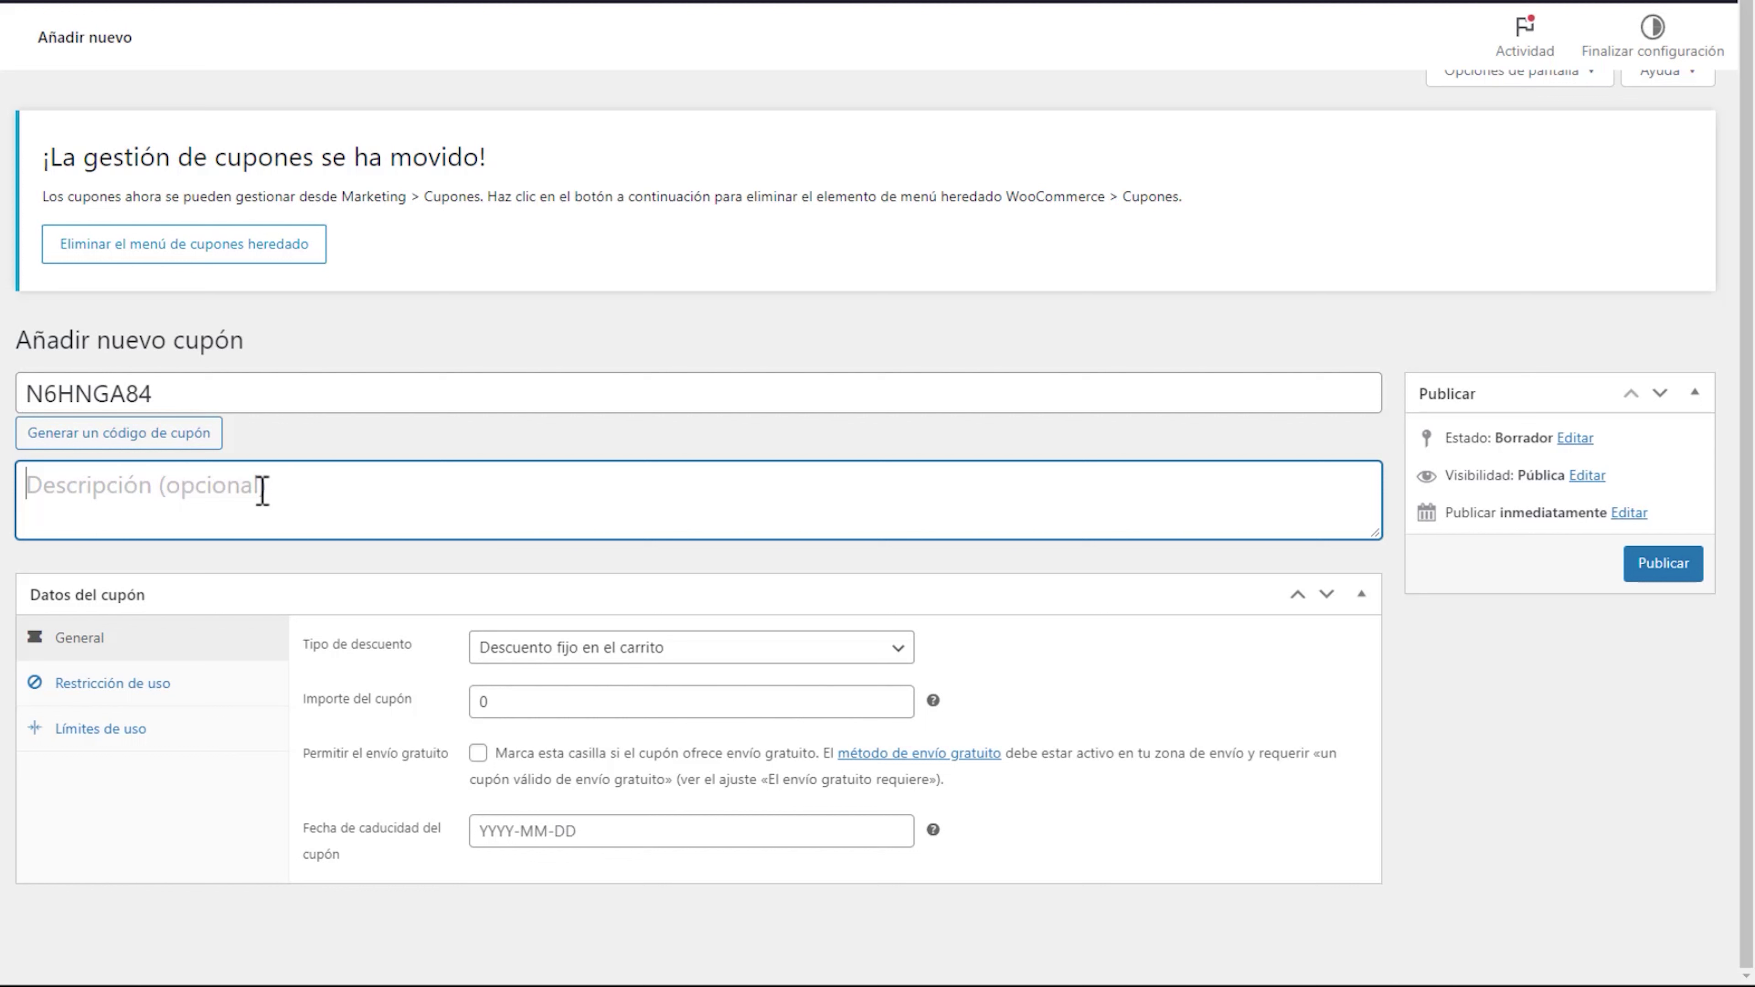
pyautogui.write('Descu')
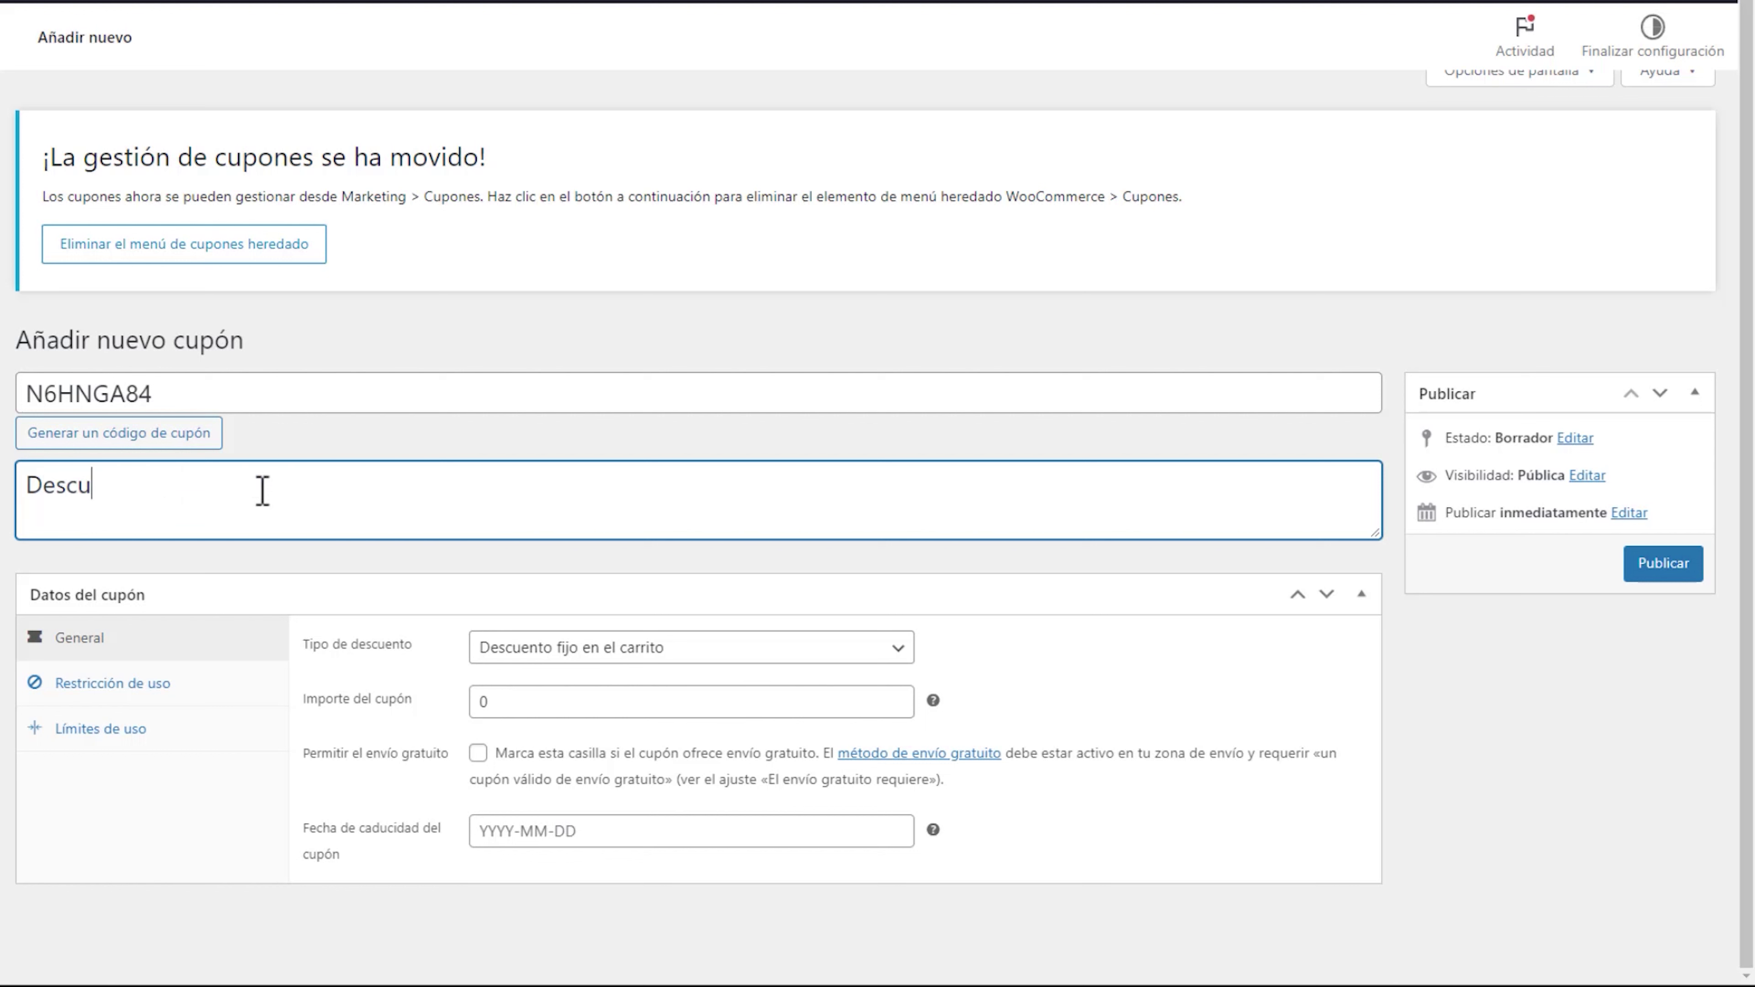
pyautogui.write('ento día del padre')
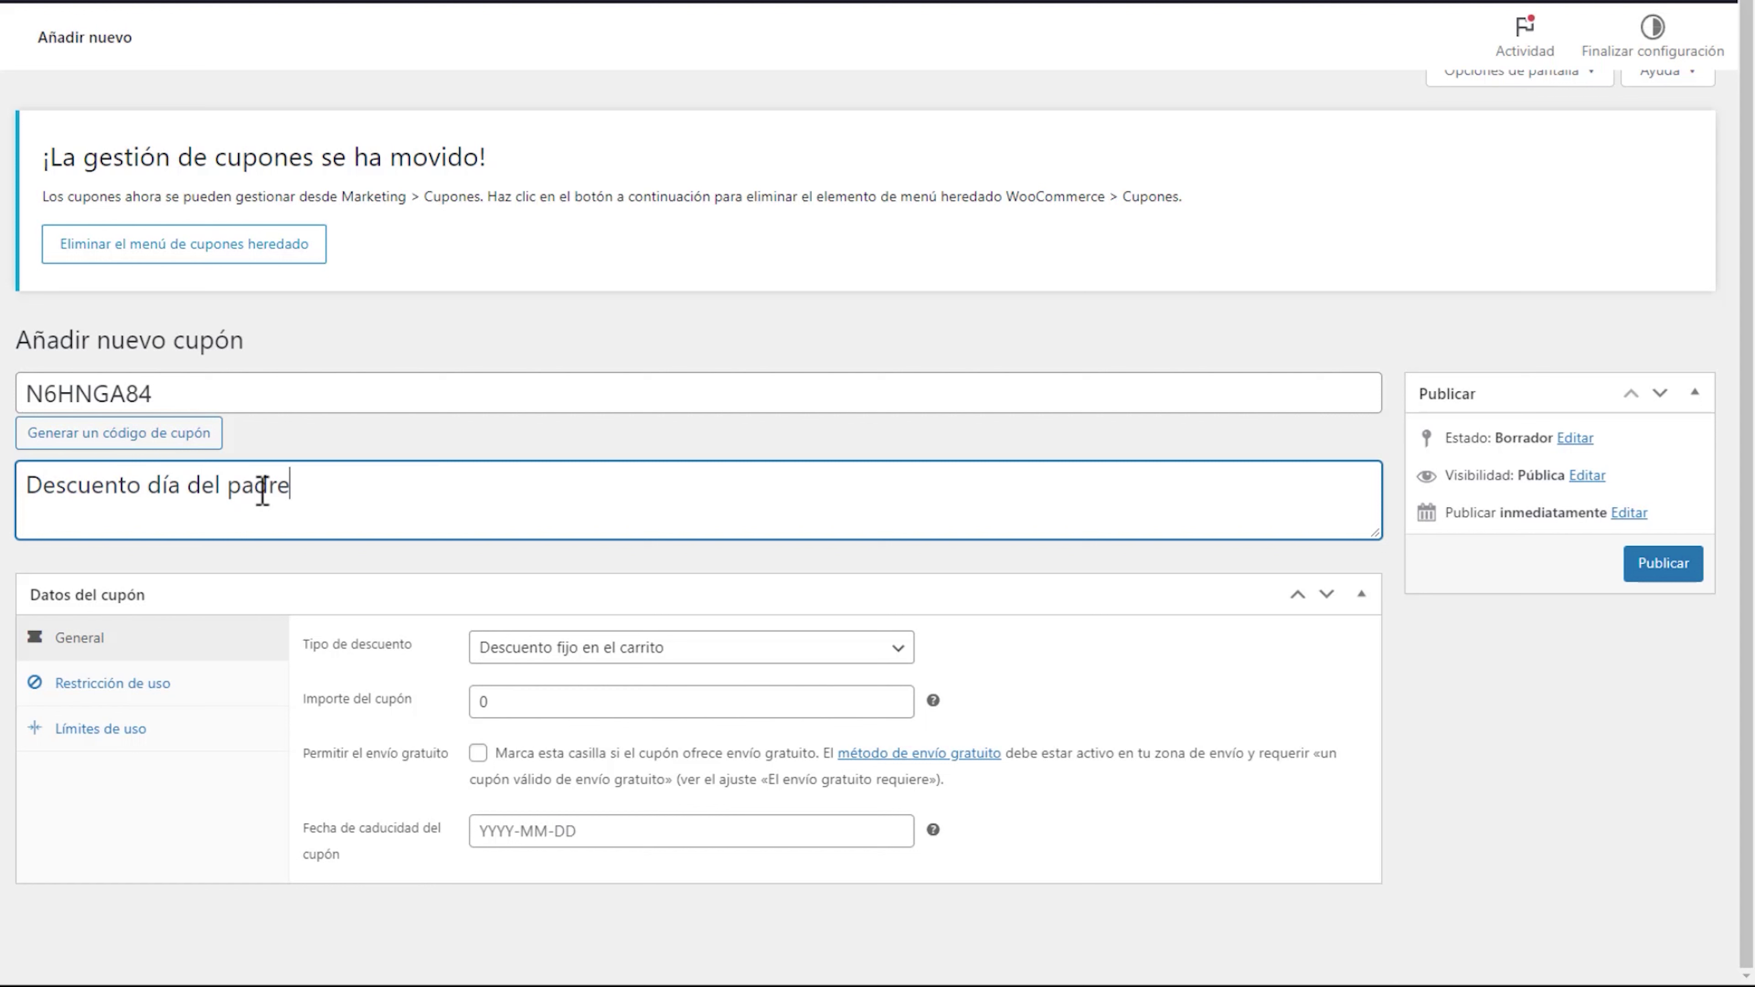
pyautogui.press('BackSpace')
pyautogui.press('BackSpace')
pyautogui.press('BackSpace')
pyautogui.press('BackSpace')
pyautogui.press('BackSpace')
pyautogui.press('BackSpace')
pyautogui.press('BackSpace')
pyautogui.press('BackSpace')
pyautogui.press('BackSpace')
pyautogui.press('BackSpace')
pyautogui.press('BackSpace')
pyautogui.press('BackSpace')
pyautogui.press('BackSpace')
pyautogui.press('BackSpace')
pyautogui.press('BackSpace')
pyautogui.press('BackSpace')
pyautogui.press('BackSpace')
pyautogui.press('BackSpace')
pyautogui.press('BackSpace')
pyautogui.press('BackSpace')
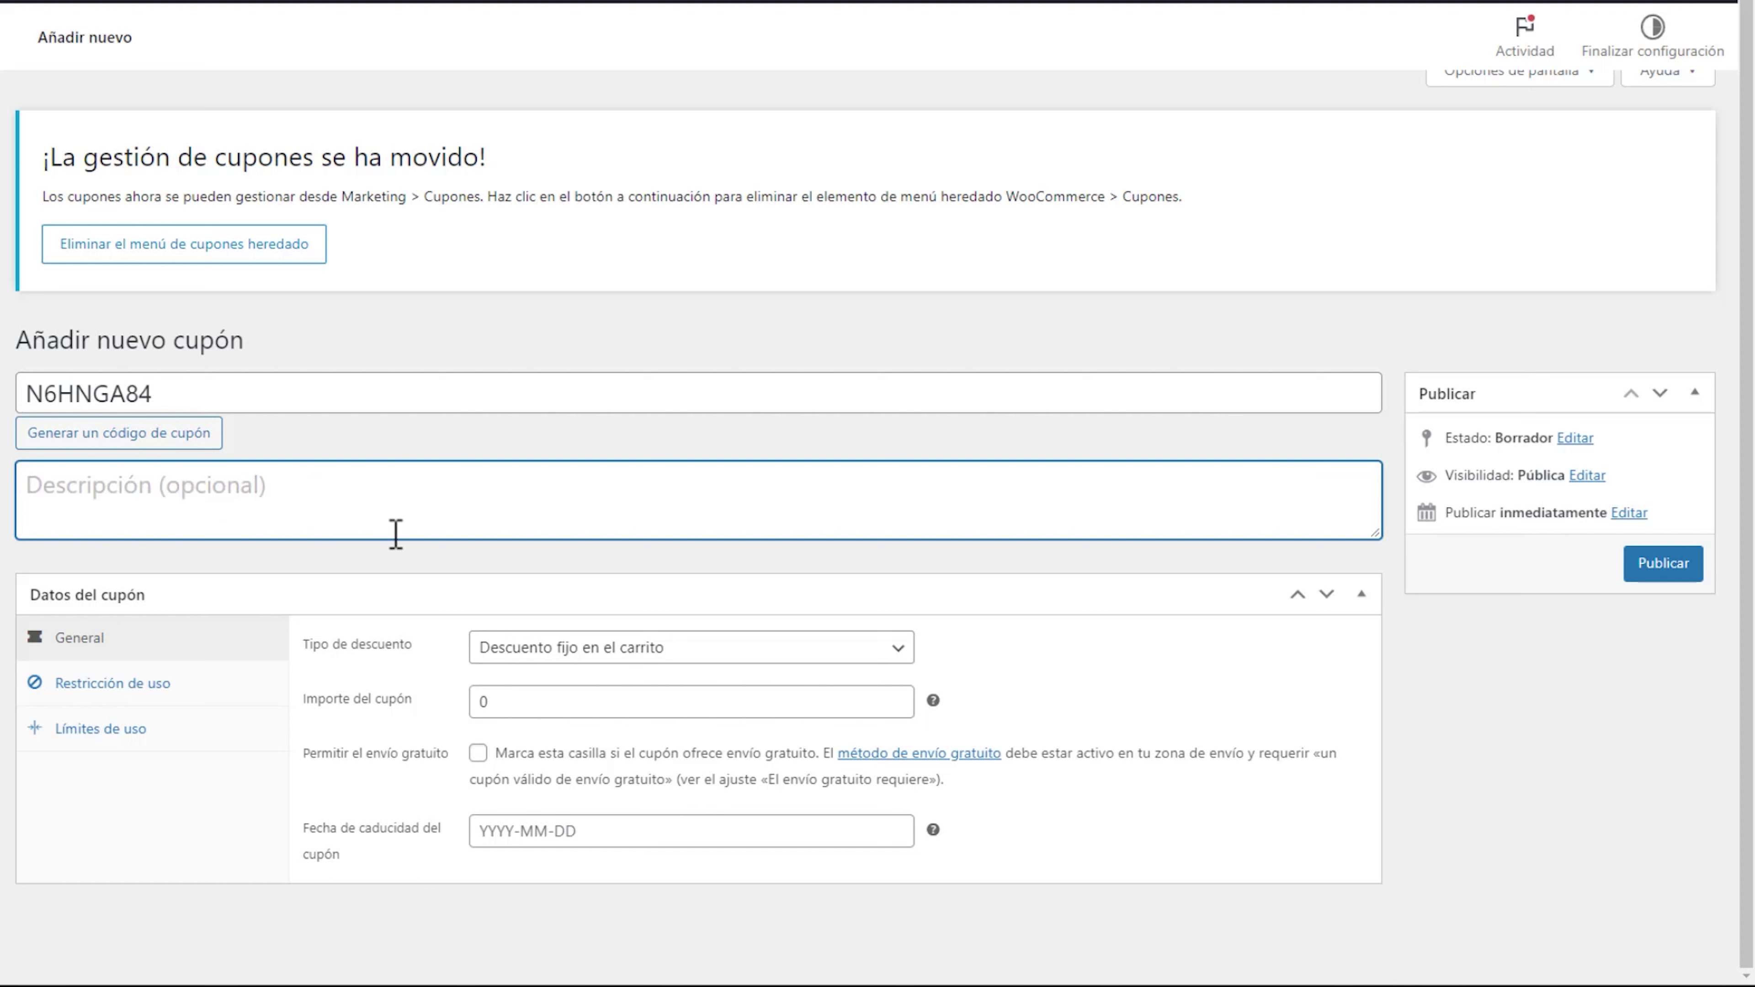
pyautogui.click(882, 656)
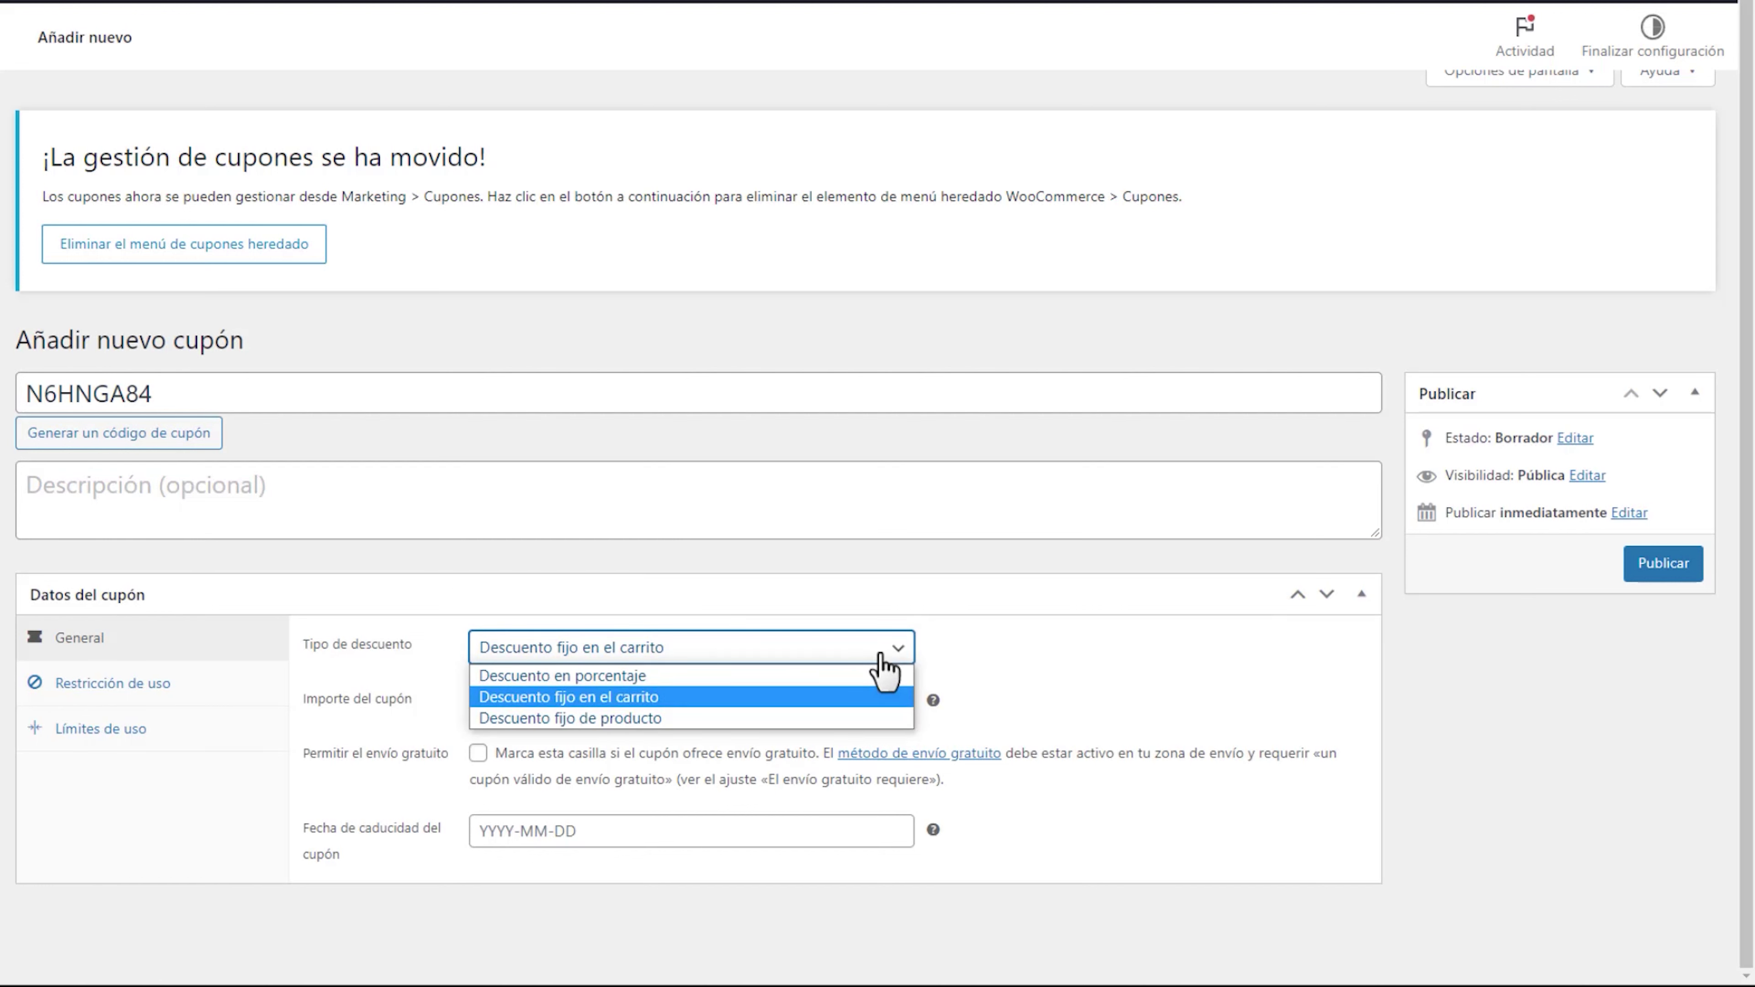